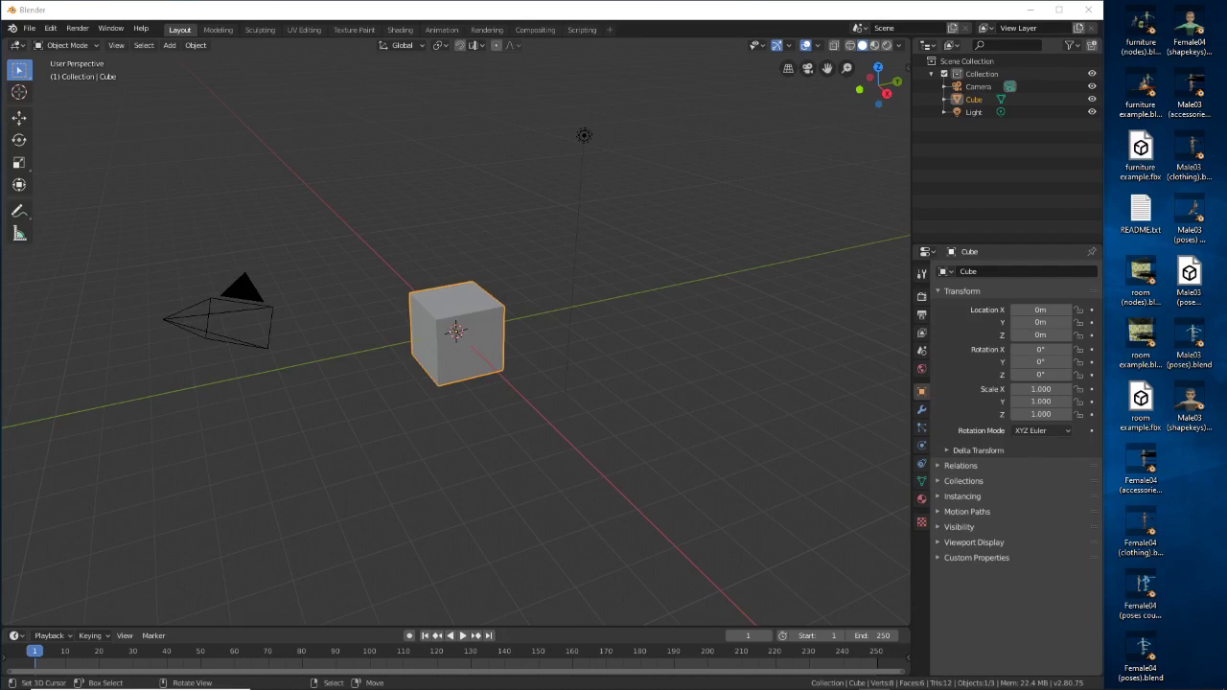
Open the Female04 (accessories).blend file from the desktop.
click(647, 4)
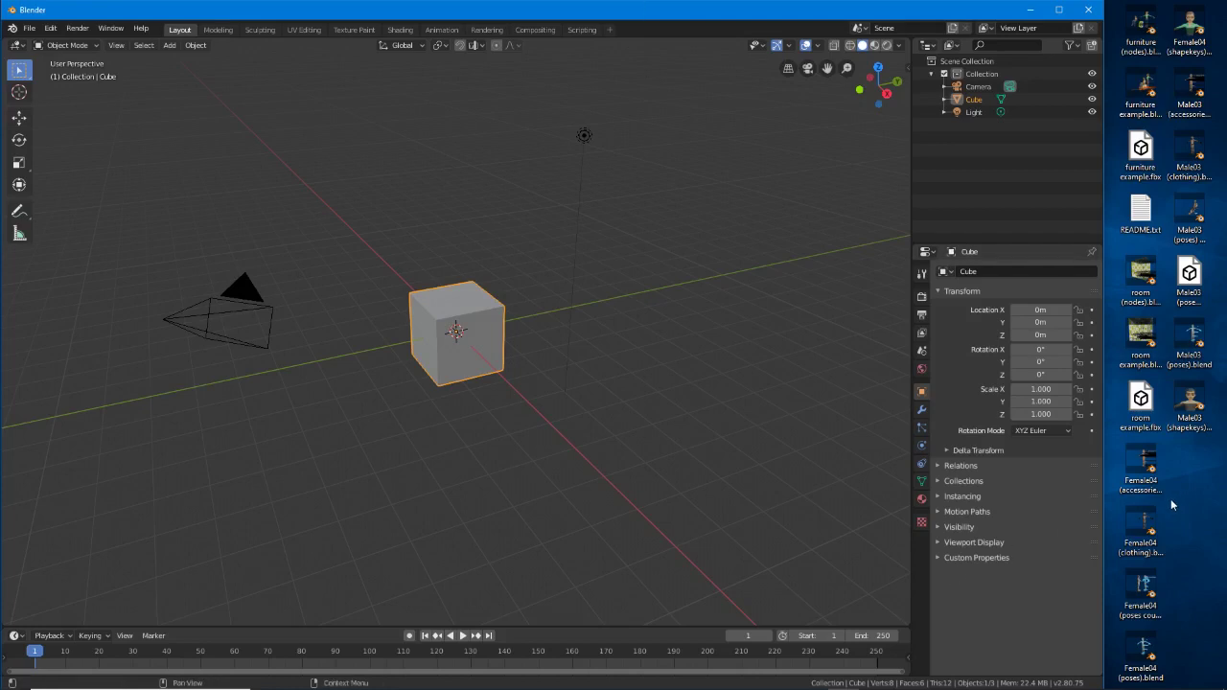
drag(654, 382, 654, 383)
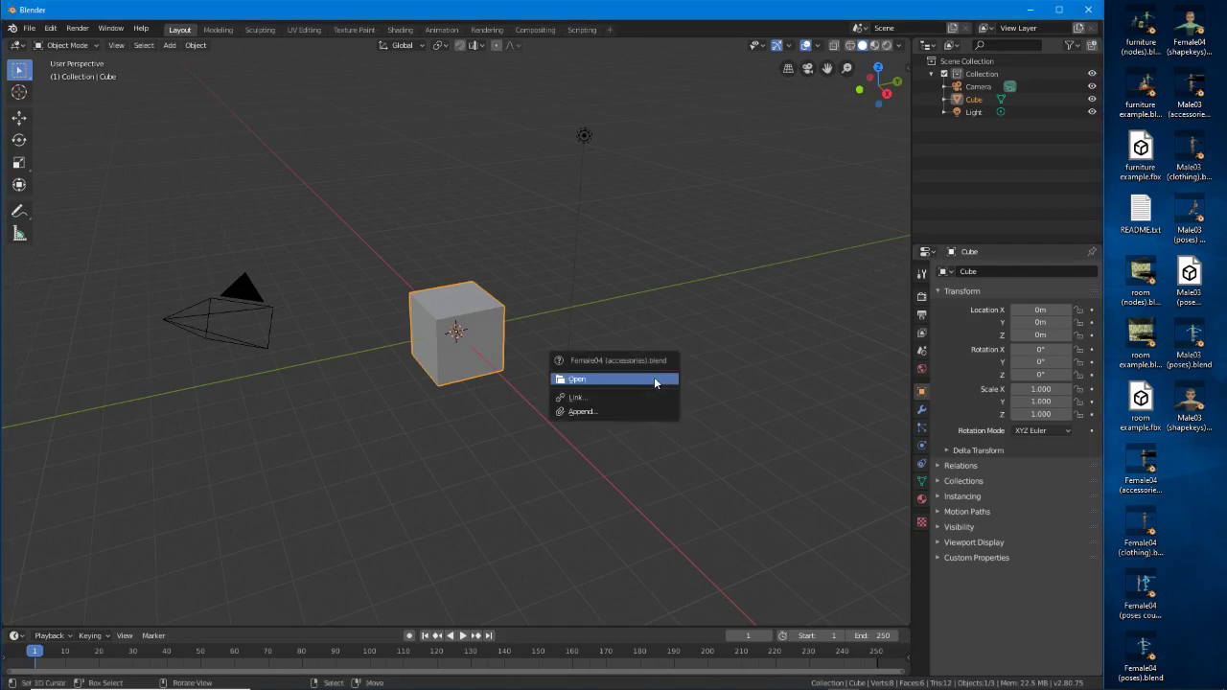
click(595, 379)
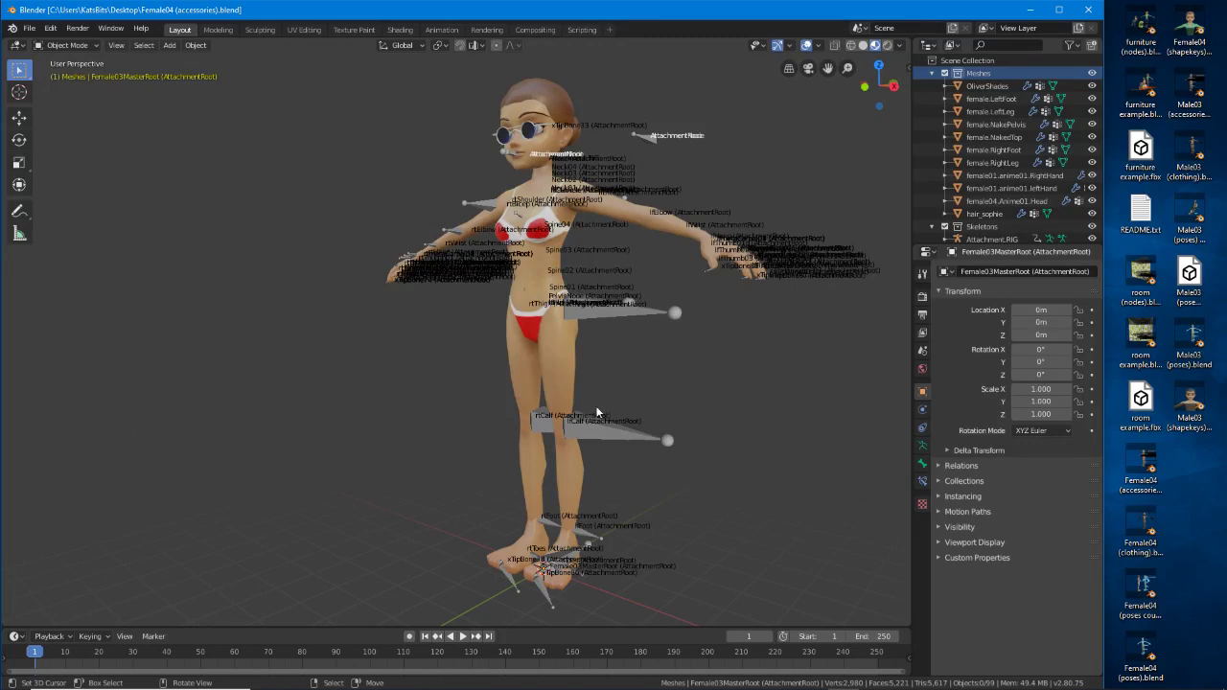
Snap the 3D cursor to the centre of all vertices of the hair_sophie mesh, returning to Object Mode.
middle_drag(516, 401, 618, 389)
shift+middle_drag(588, 330, 542, 486)
scroll(533, 442, up, 3)
middle_drag(448, 427, 546, 422)
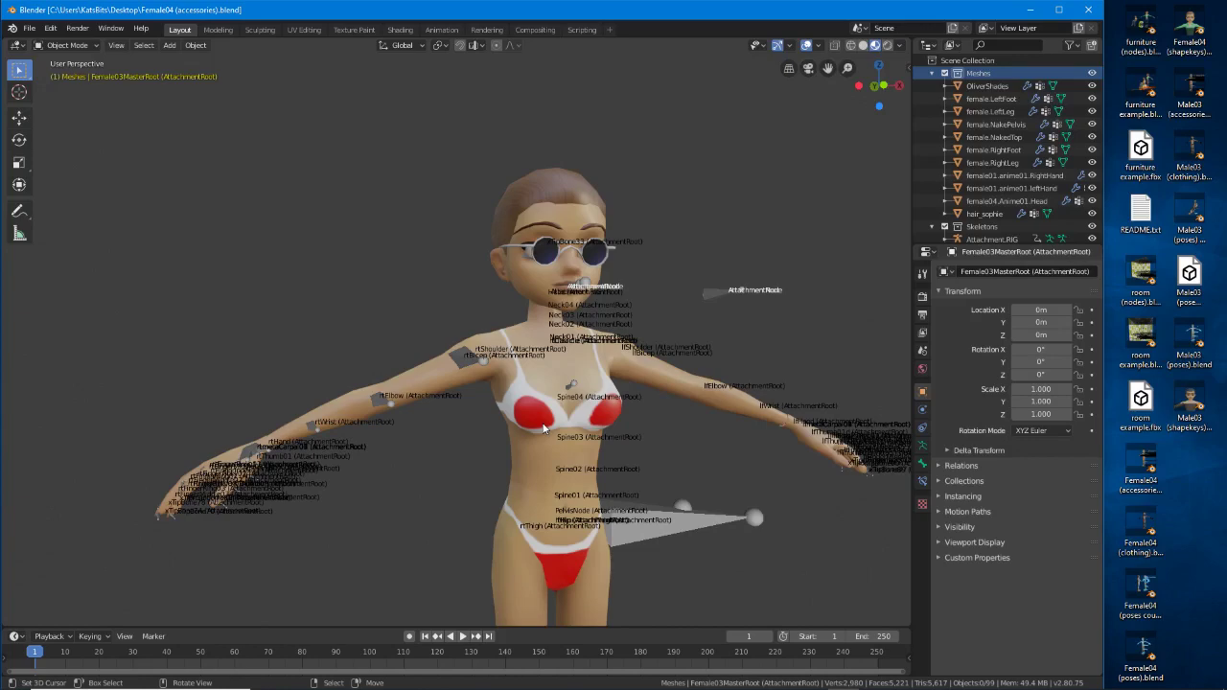
shift+middle_drag(623, 420, 560, 459)
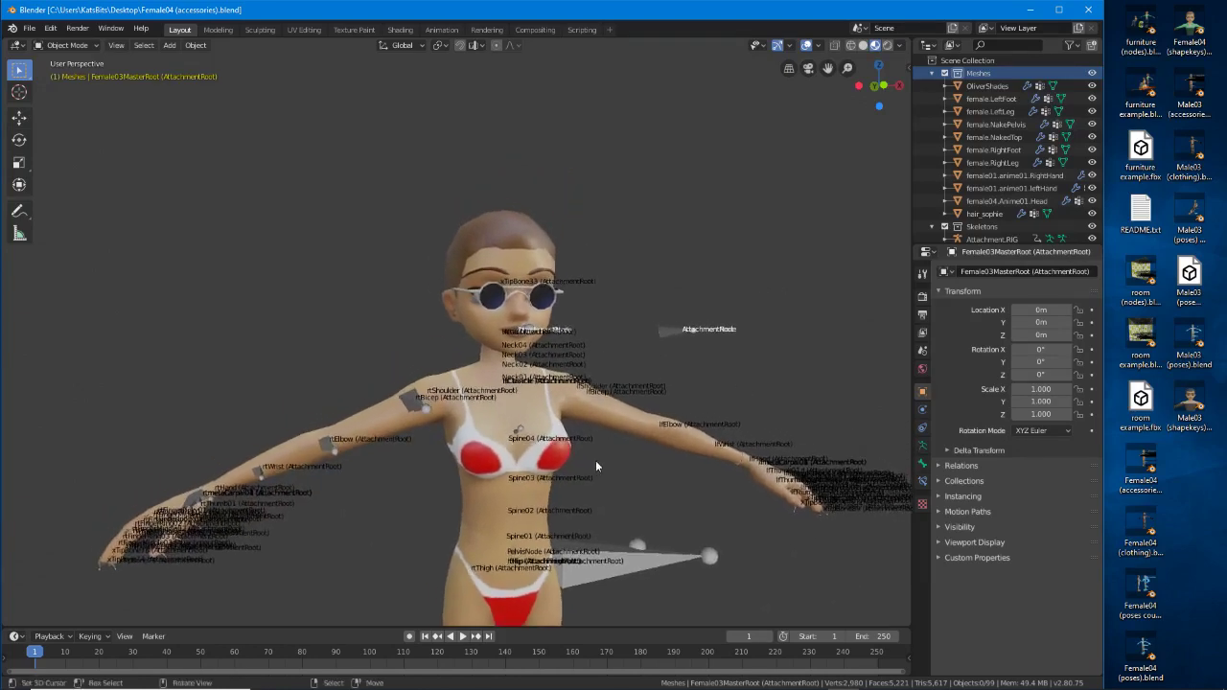
scroll(595, 460, up, 3)
middle_drag(700, 463, 584, 464)
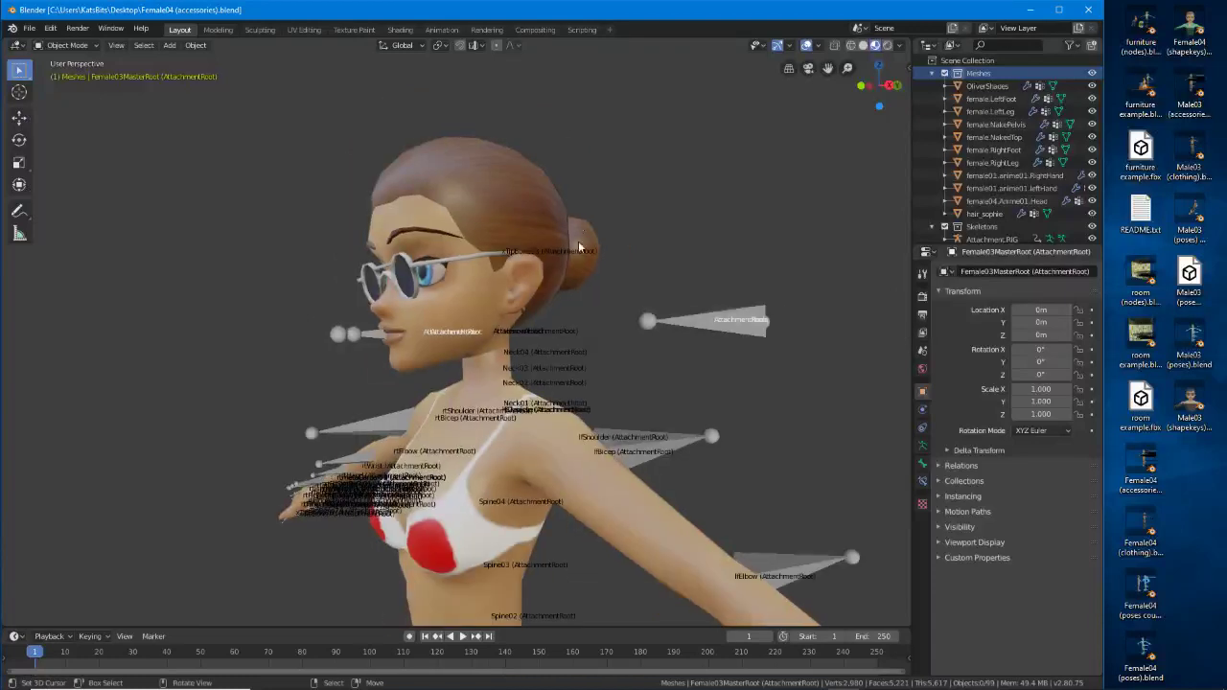
click(524, 201)
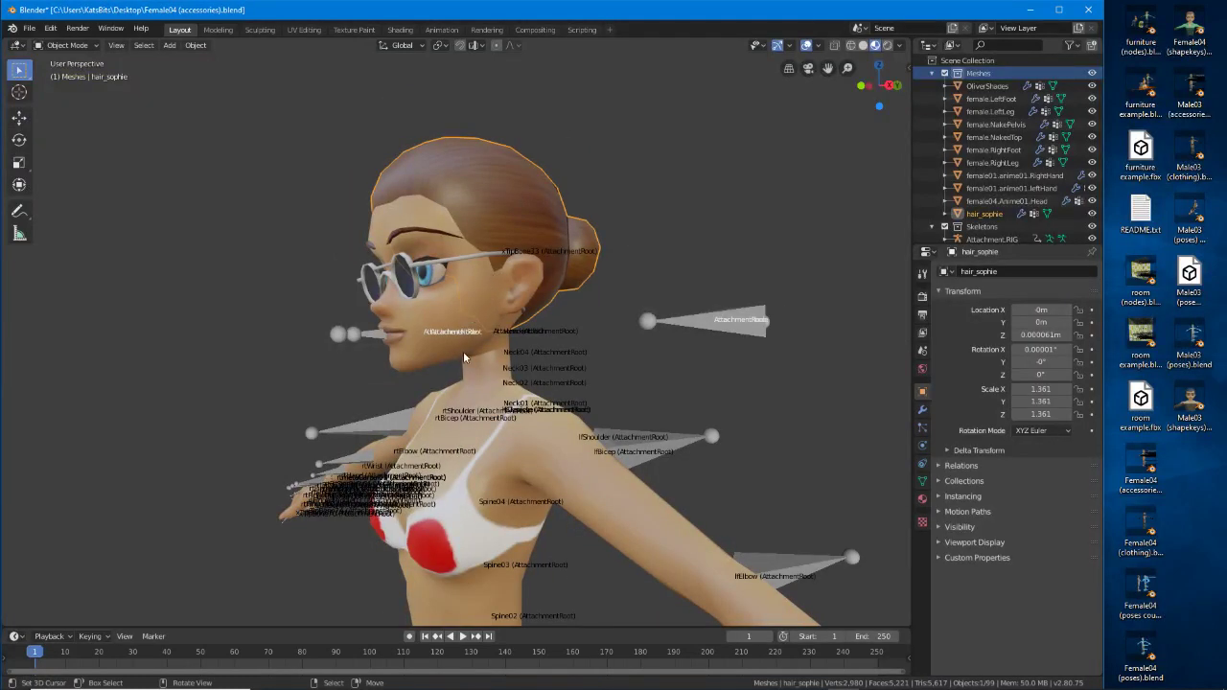
key(Tab)
key(a)
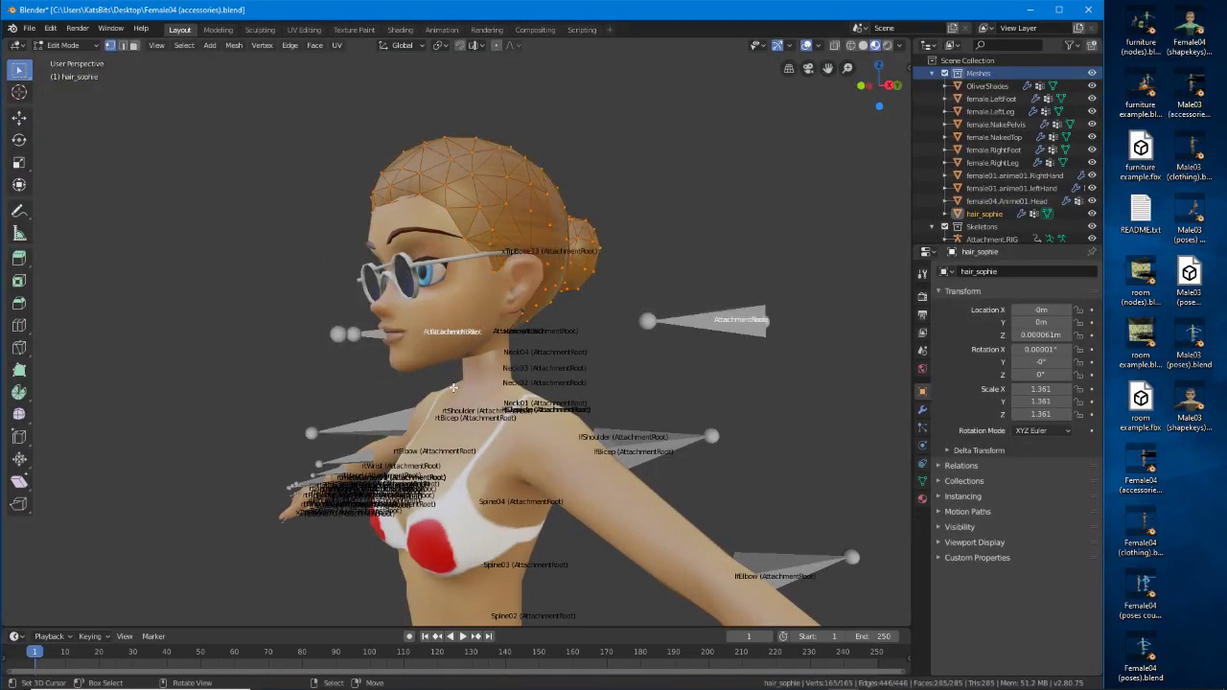
key(shift+s)
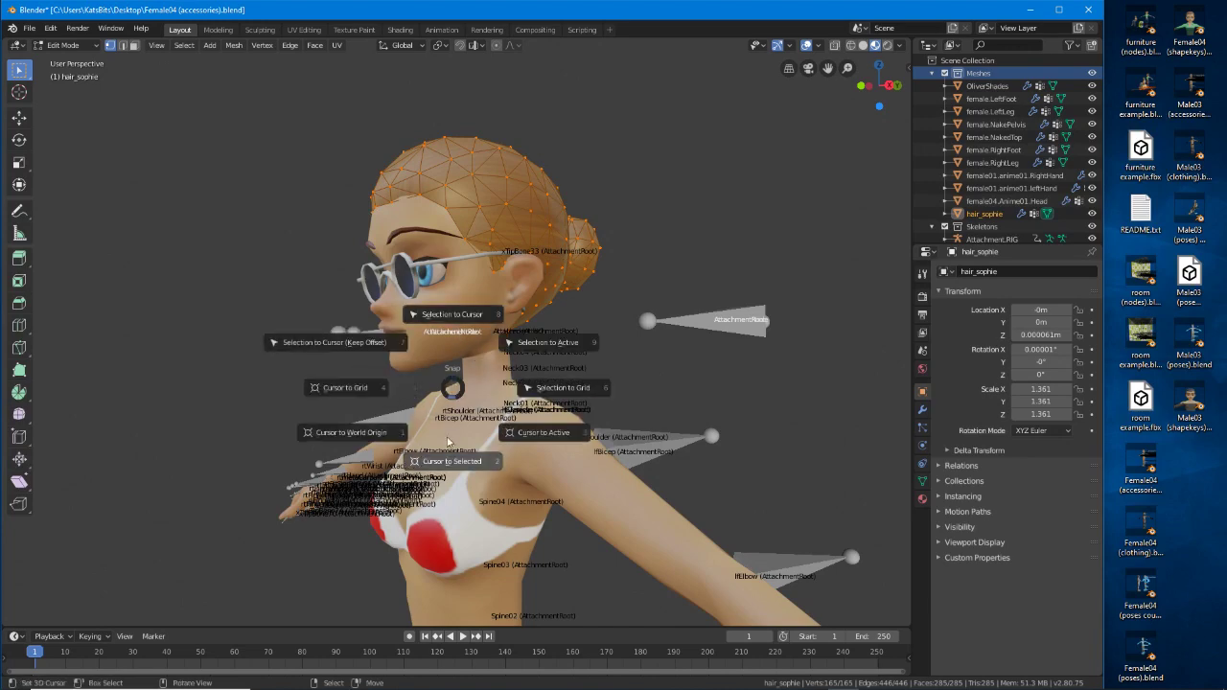
click(446, 463)
key(Tab)
middle_drag(443, 468, 408, 459)
mouse_move(573, 414)
middle_down()
mouse_move(584, 419)
mouse_move(569, 418)
middle_up()
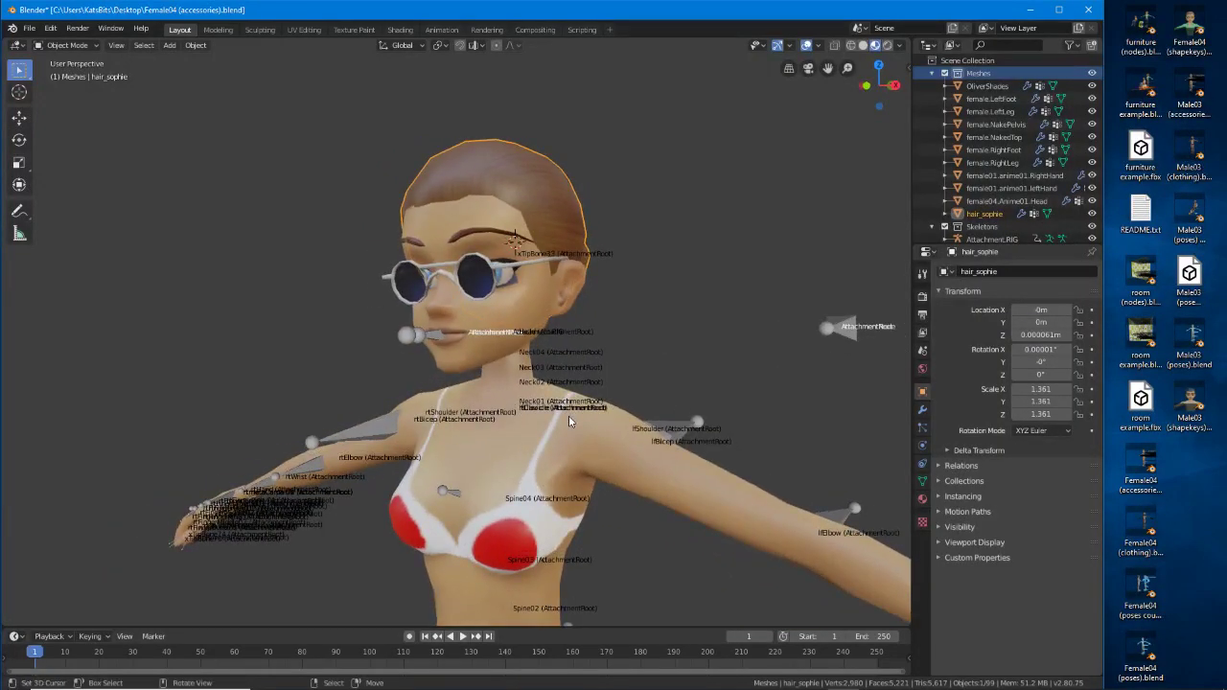
middle_drag(568, 420, 630, 396)
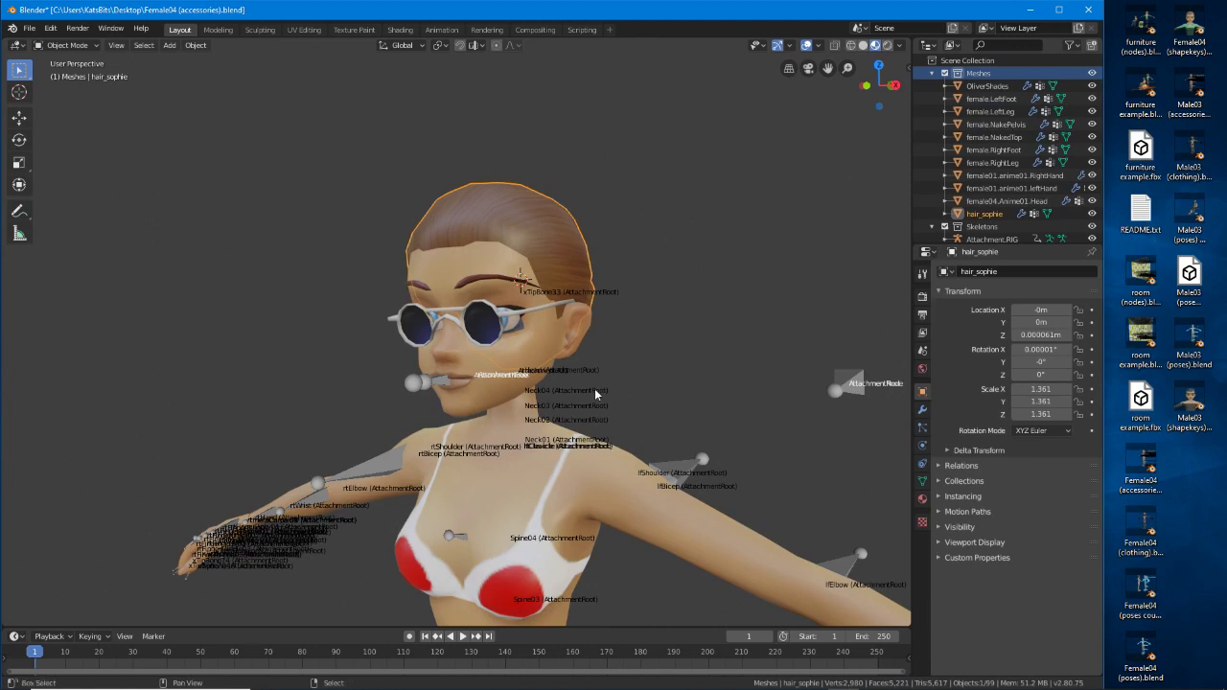
key(shift+a)
mouse_move(595, 390)
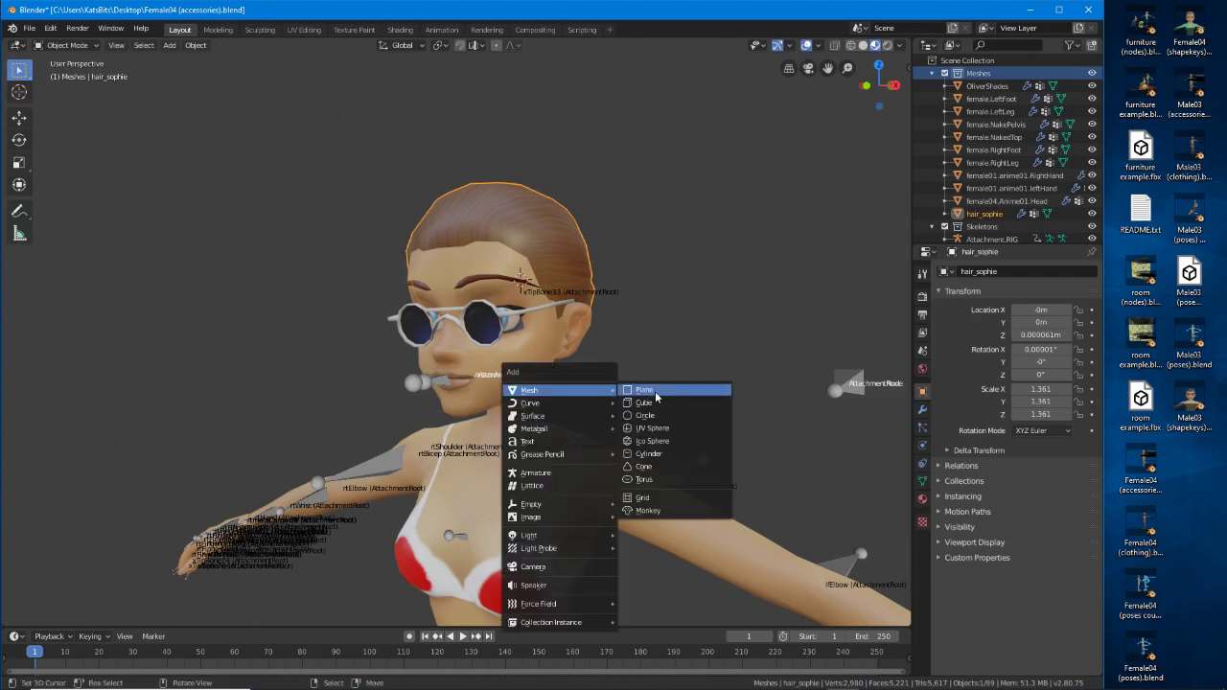
click(660, 457)
key(s)
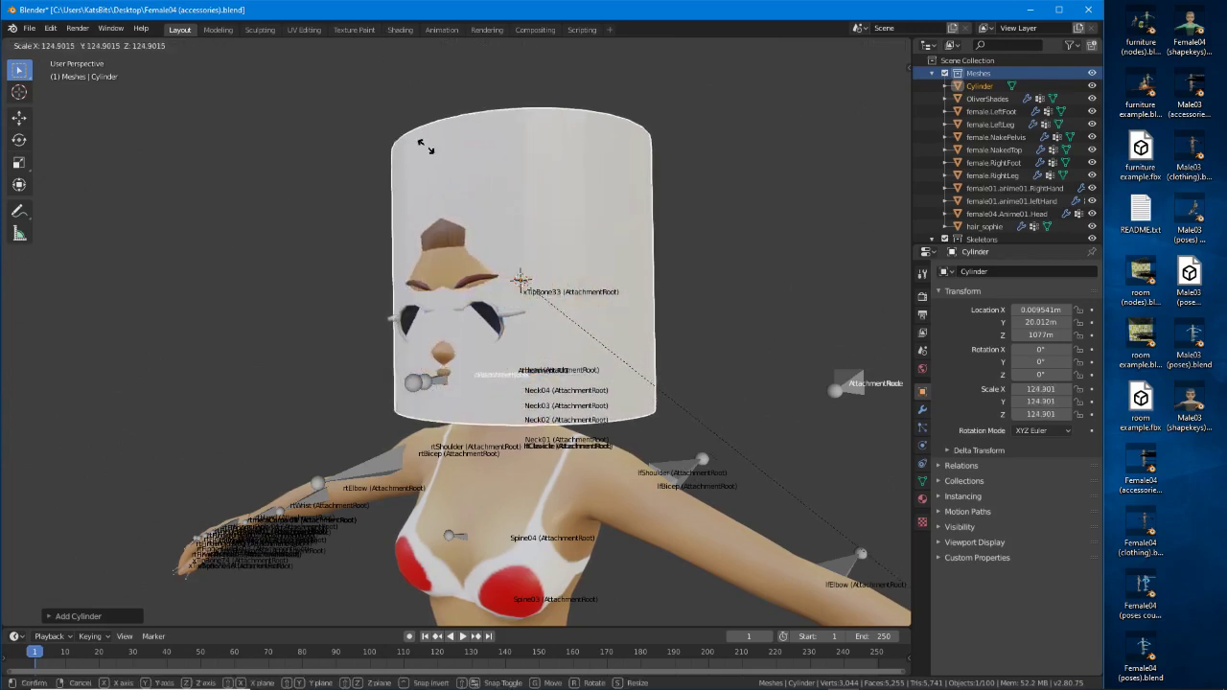
click(470, 180)
middle_drag(429, 180, 334, 232)
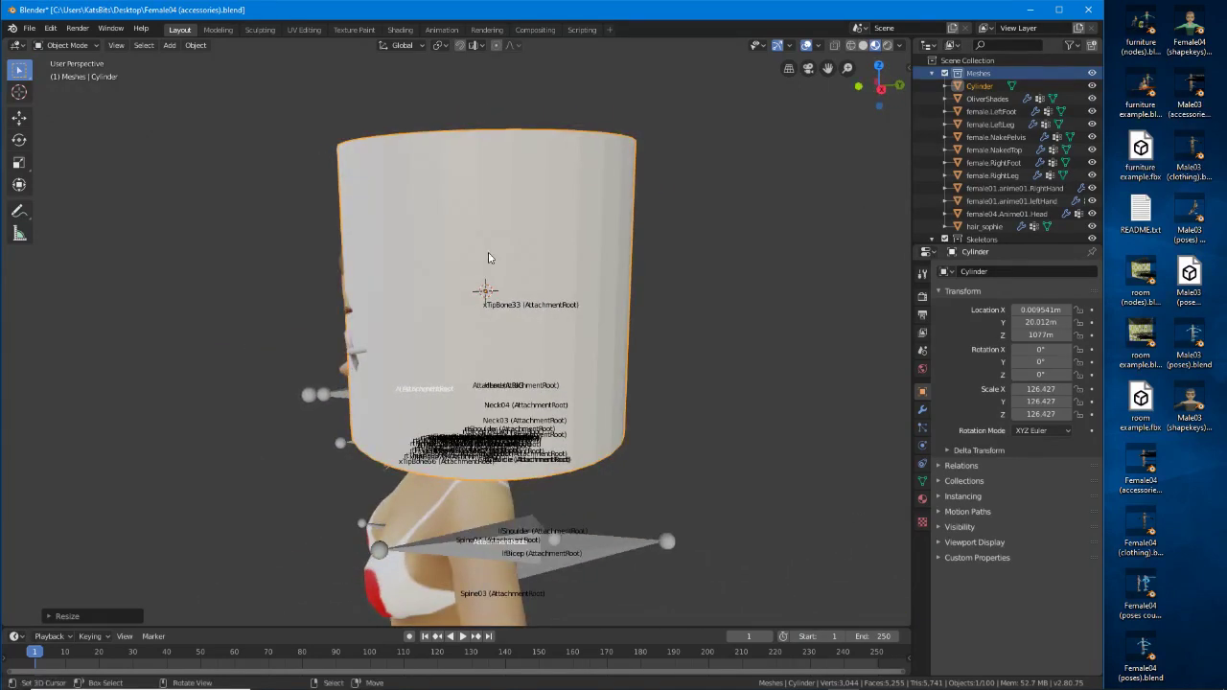
middle_drag(488, 258, 566, 258)
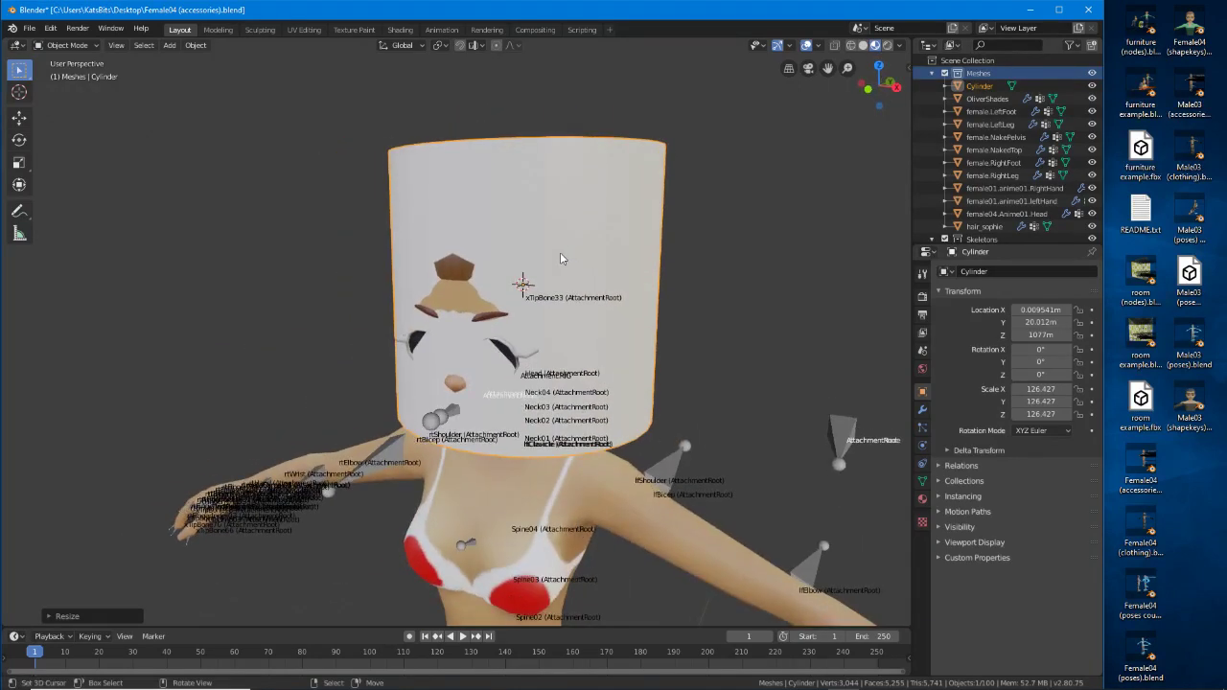
key(Delete)
Add a cylinder mesh at the 3D cursor and set its vertex count to 12.
key(shift+a)
mouse_move(544, 301)
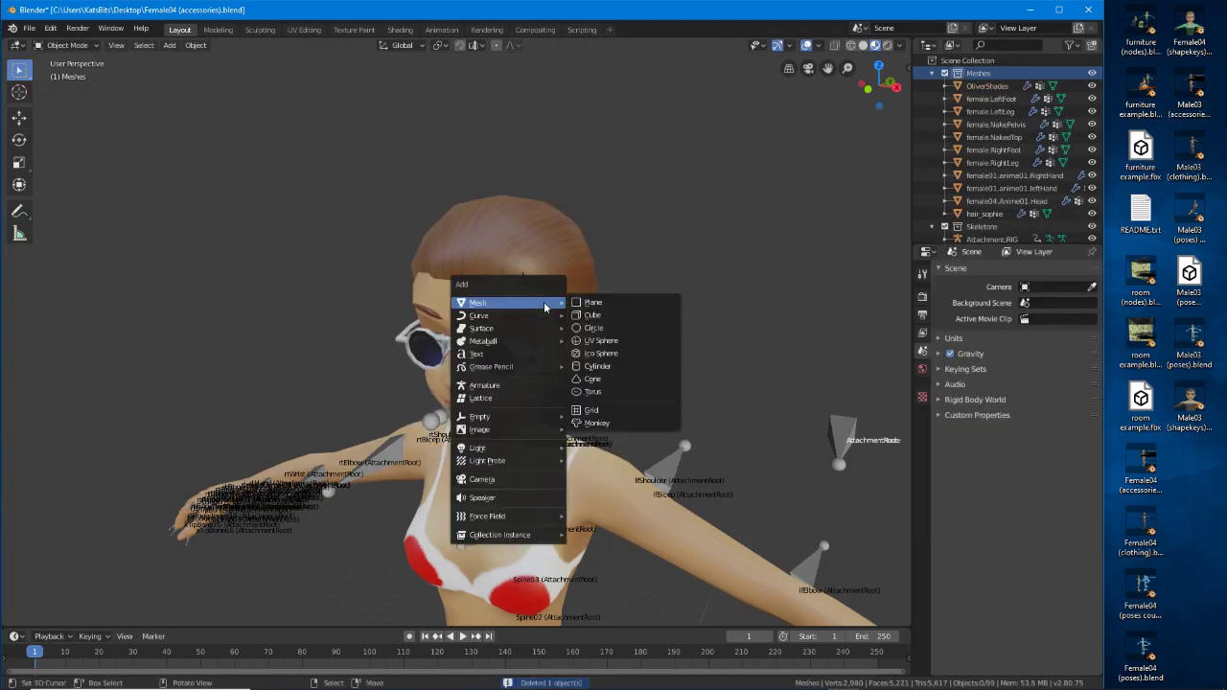
click(599, 367)
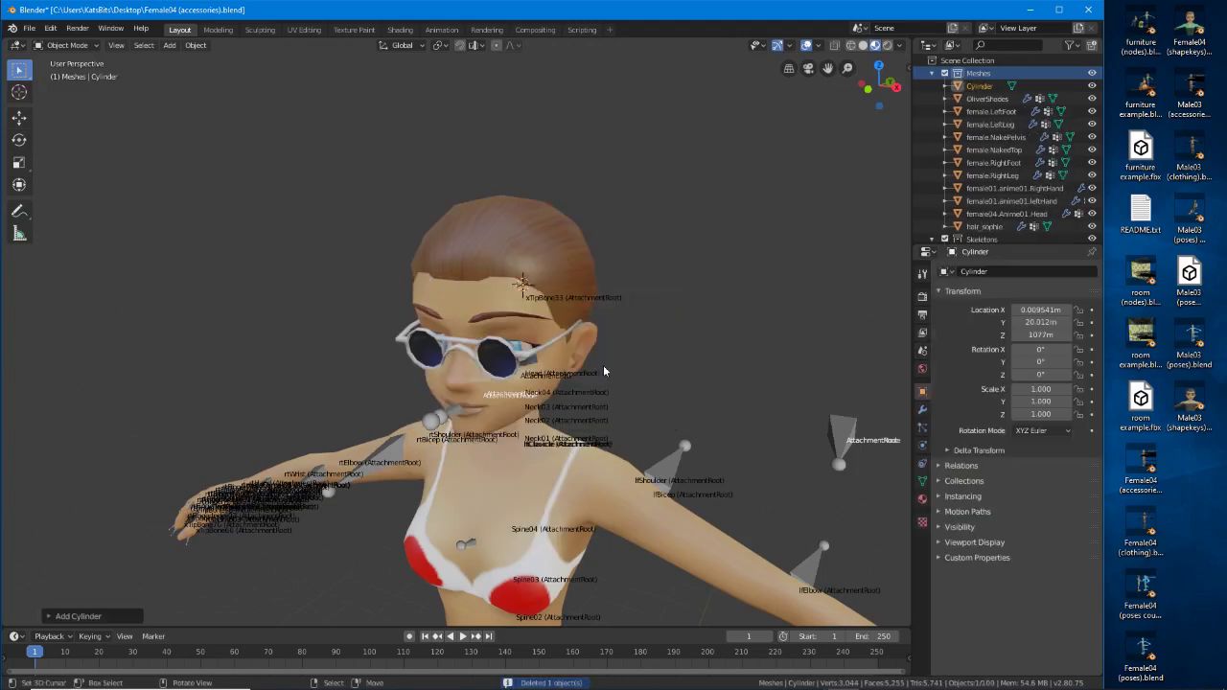
click(48, 619)
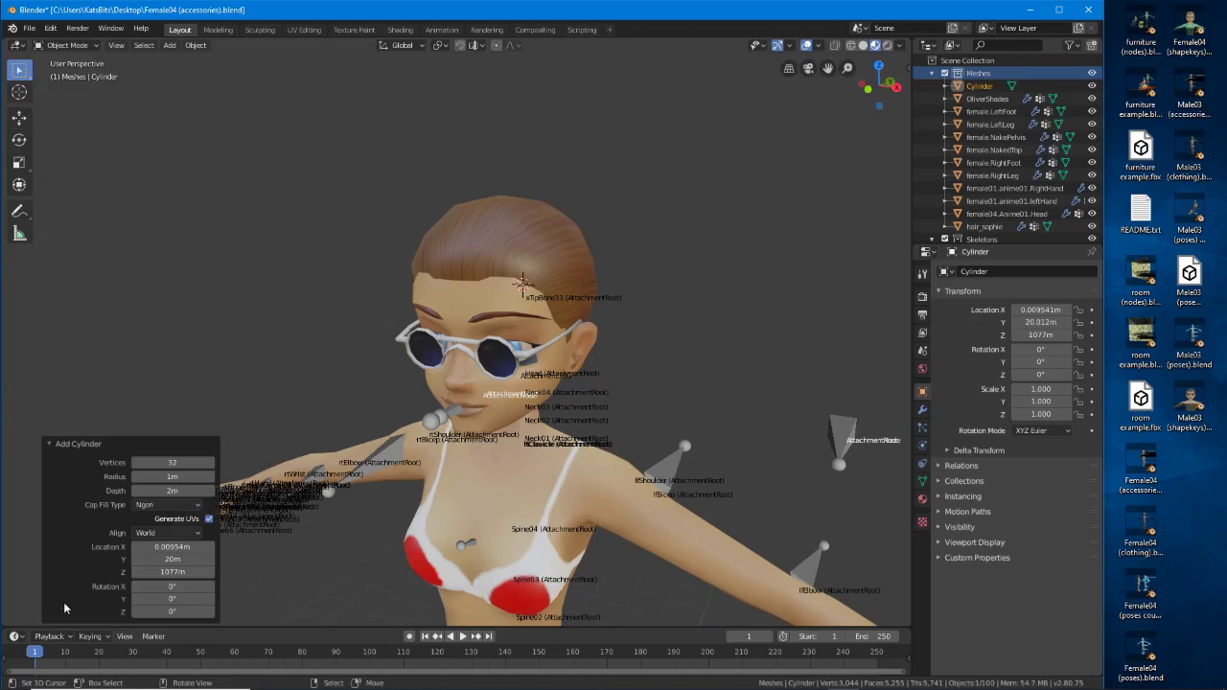
click(135, 463)
click(135, 463)
click(136, 463)
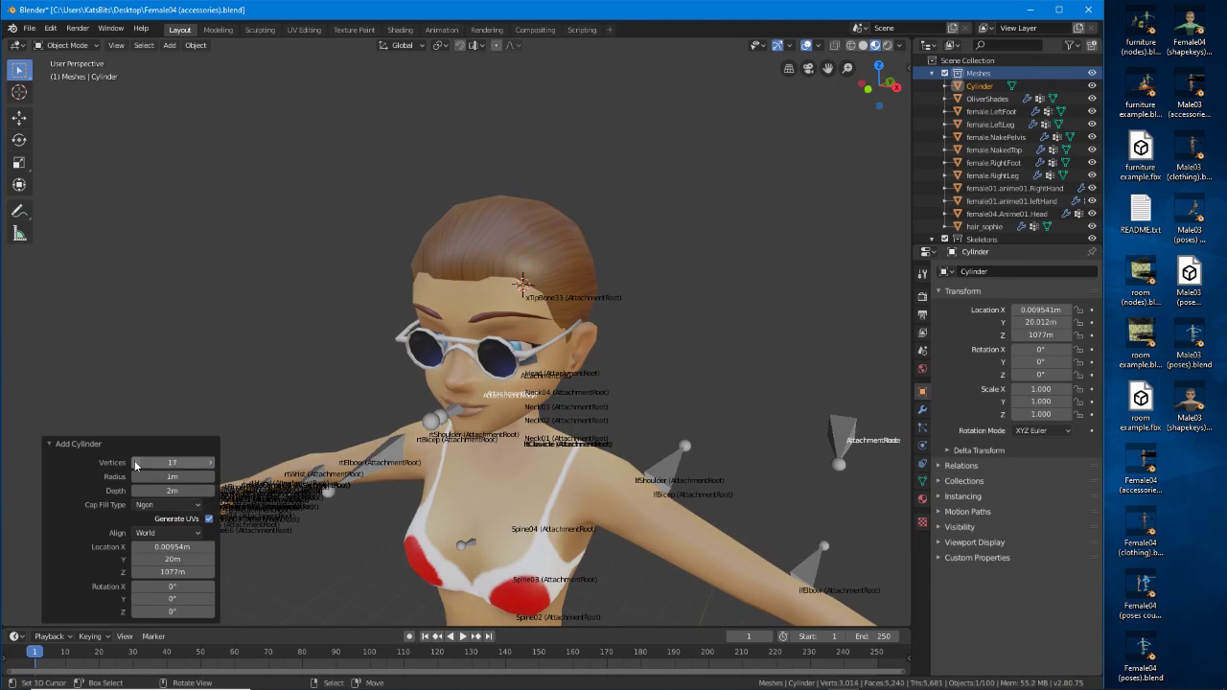
click(135, 463)
click(135, 463)
click(136, 463)
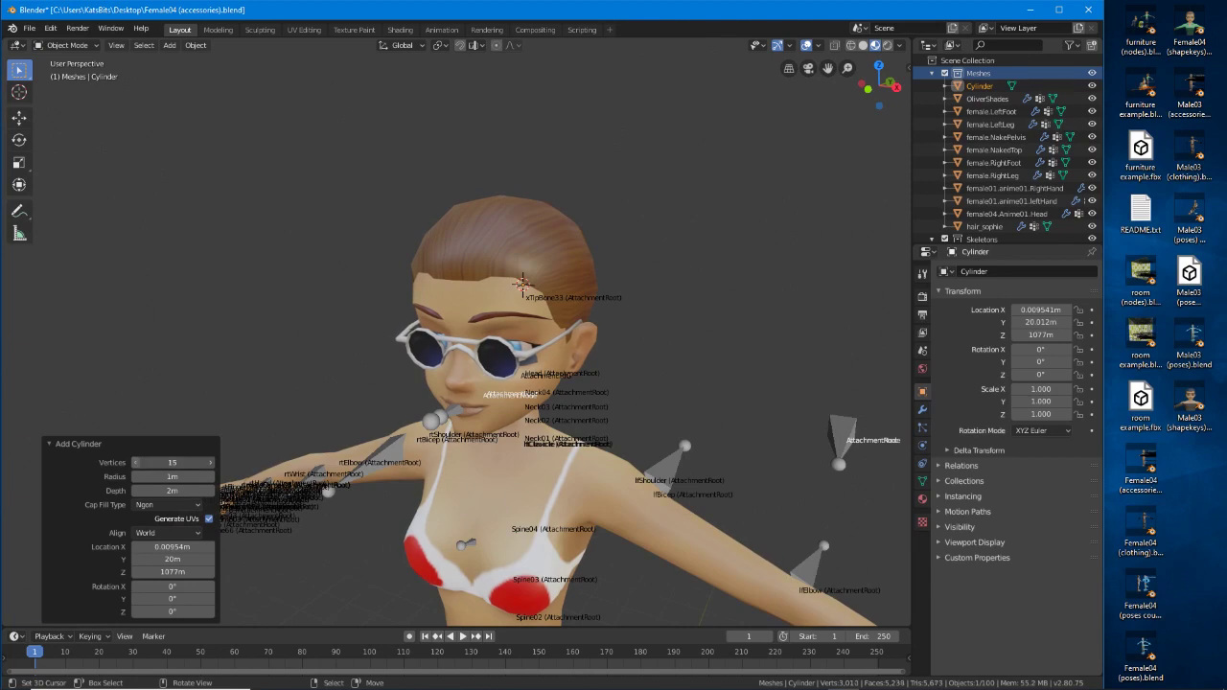
click(135, 464)
click(135, 463)
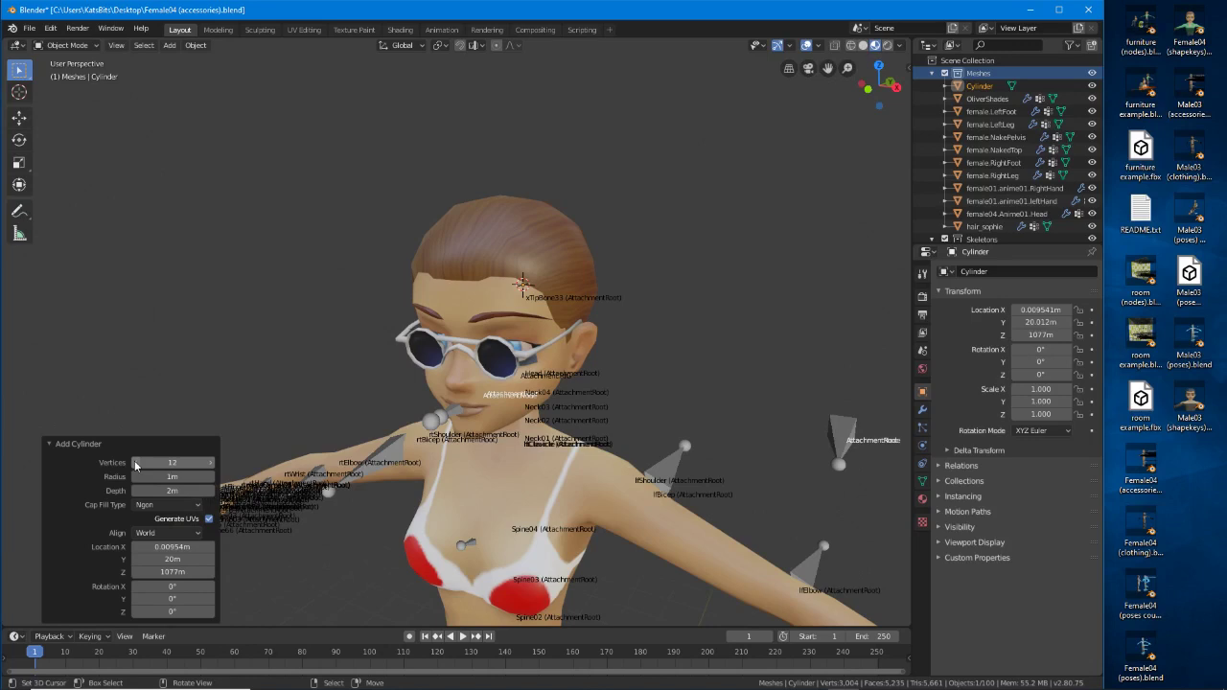
Set the new cylinder's radius to 100 m and its depth to 10 m.
click(174, 476)
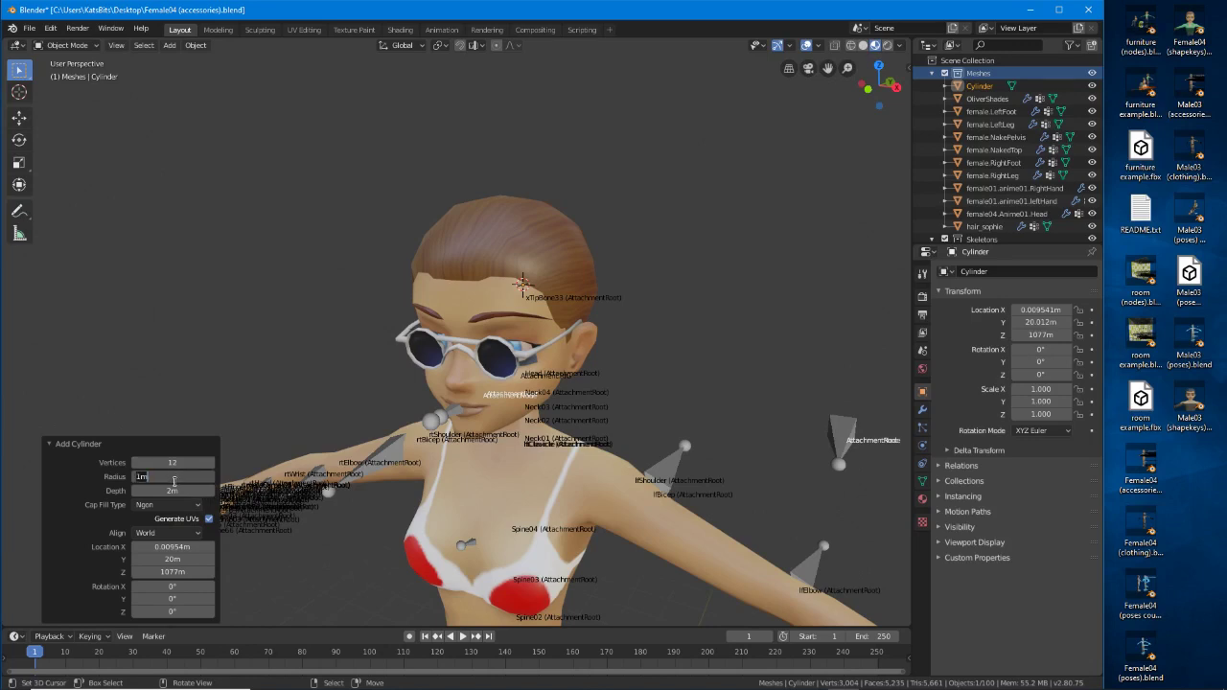
text(10)
key(Return)
click(175, 478)
text(1)
key(Return)
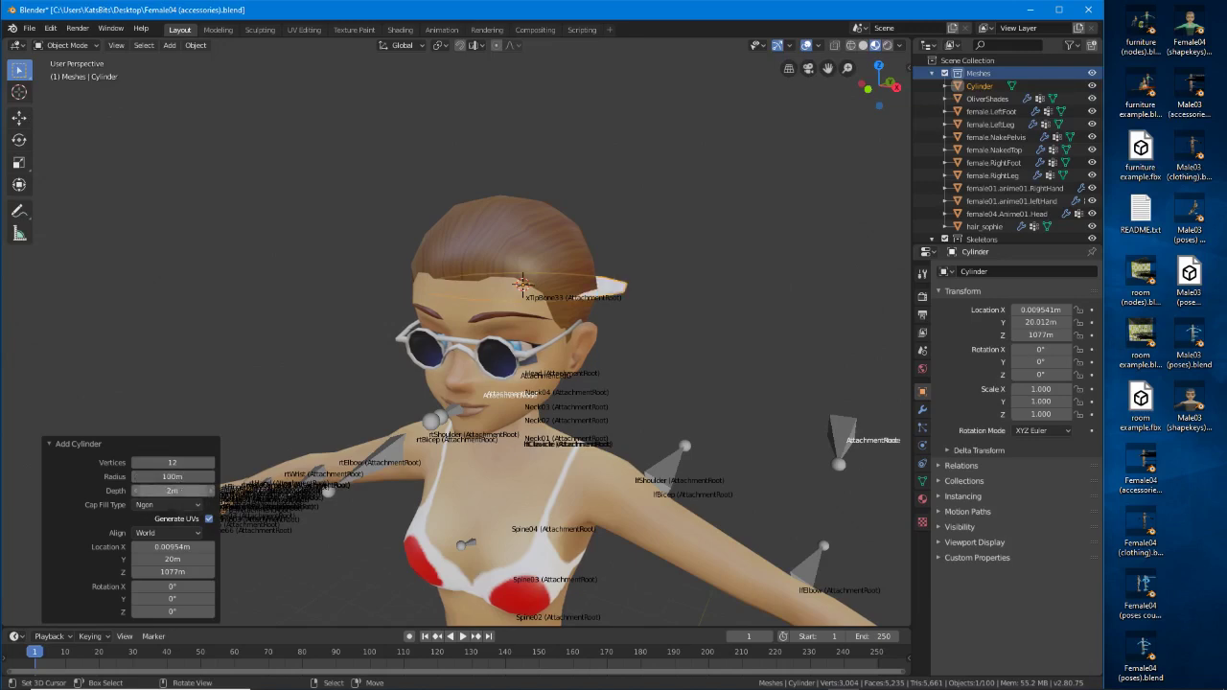
click(174, 491)
text(10)
key(Return)
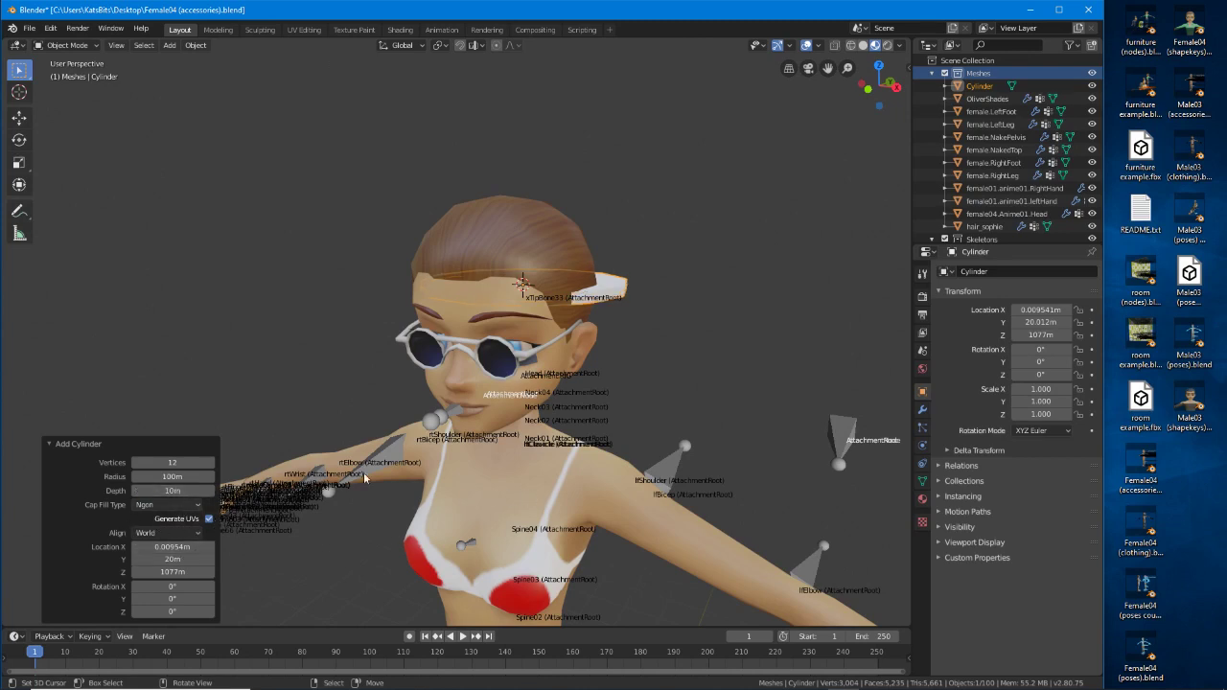
Move the cylinder forward along the Y axis to about -12.9 m so it encircles the head.
middle_drag(537, 319, 377, 425)
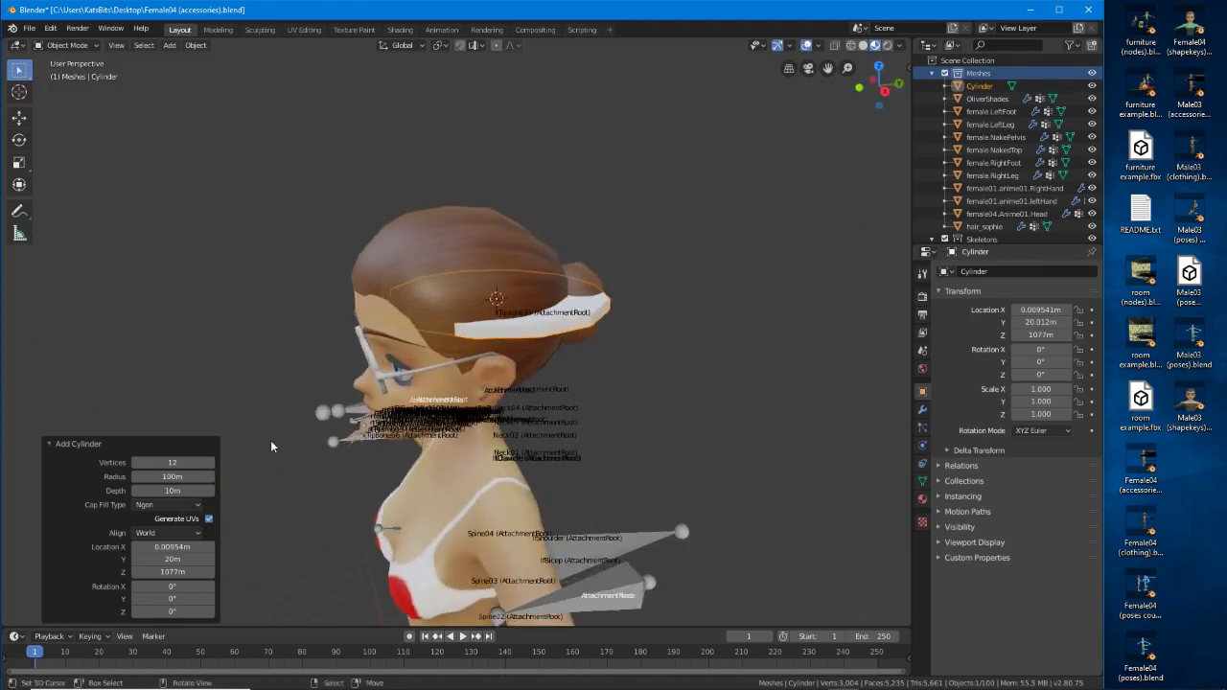
click(48, 444)
middle_drag(412, 384, 457, 375)
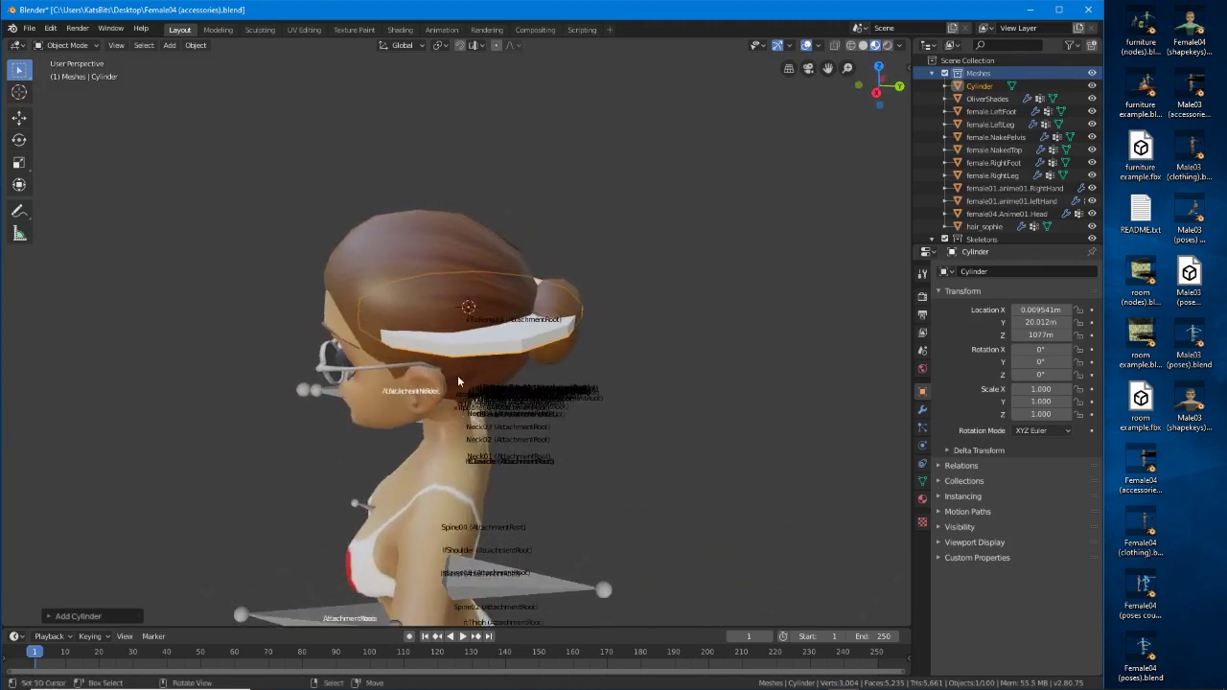
click(19, 117)
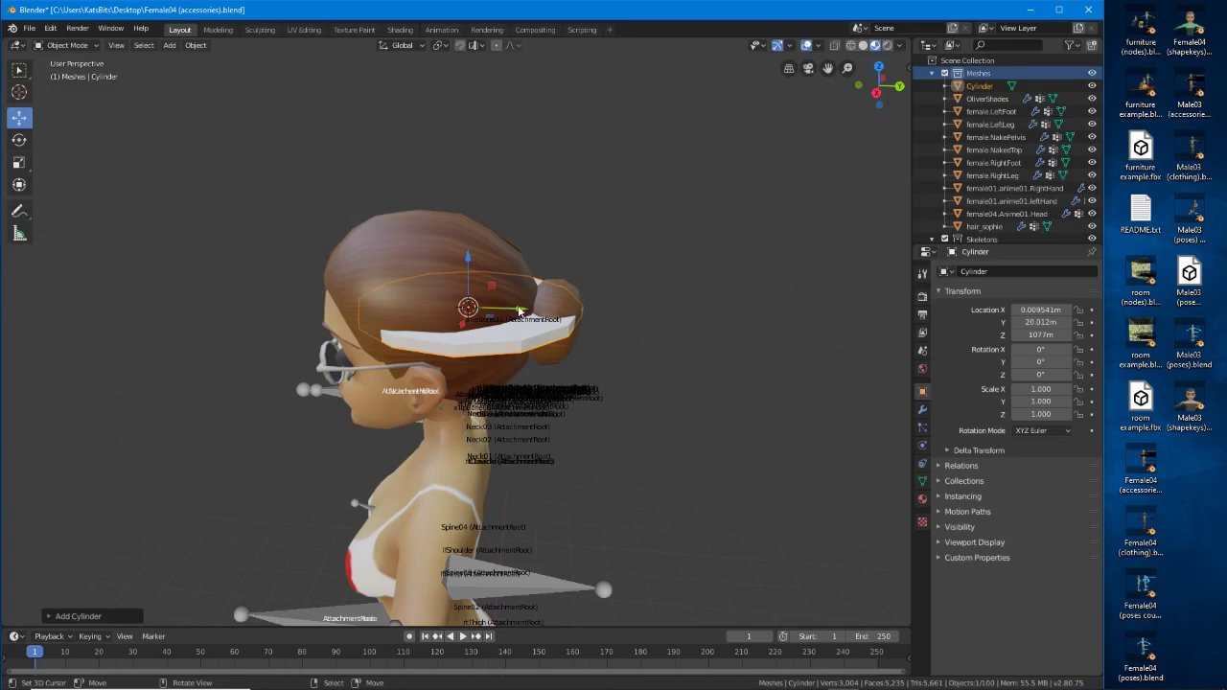
mouse_move(506, 316)
mouse_down()
mouse_move(452, 315)
mouse_move(483, 307)
mouse_up()
Select only the cylinder and scale it uniformly to about 1.9 as a wide hat brim.
middle_drag(455, 397, 590, 403)
key(a)
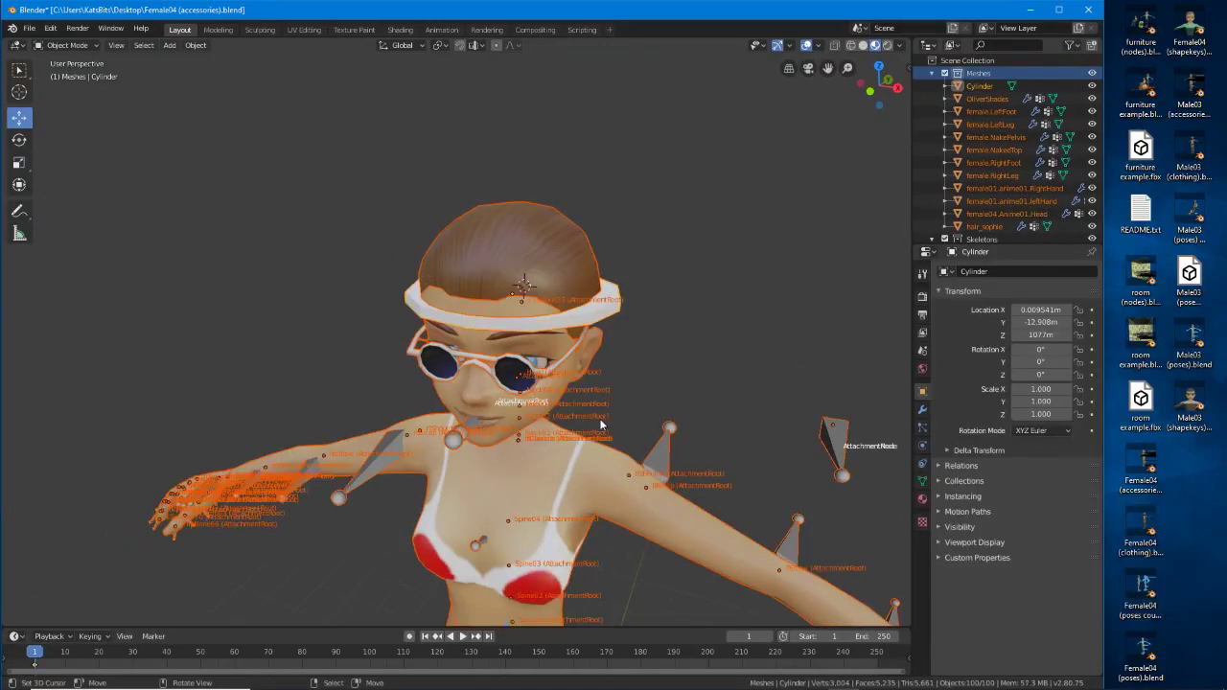
key(ctrl+z)
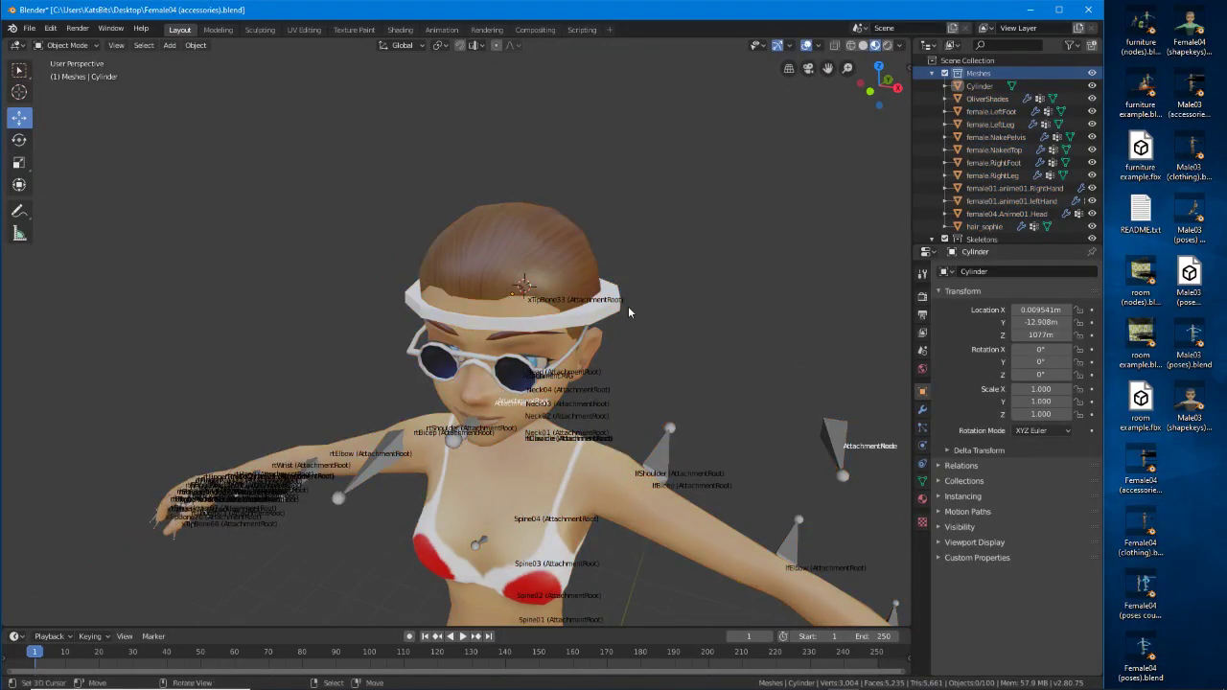
key(a)
key(alt+a)
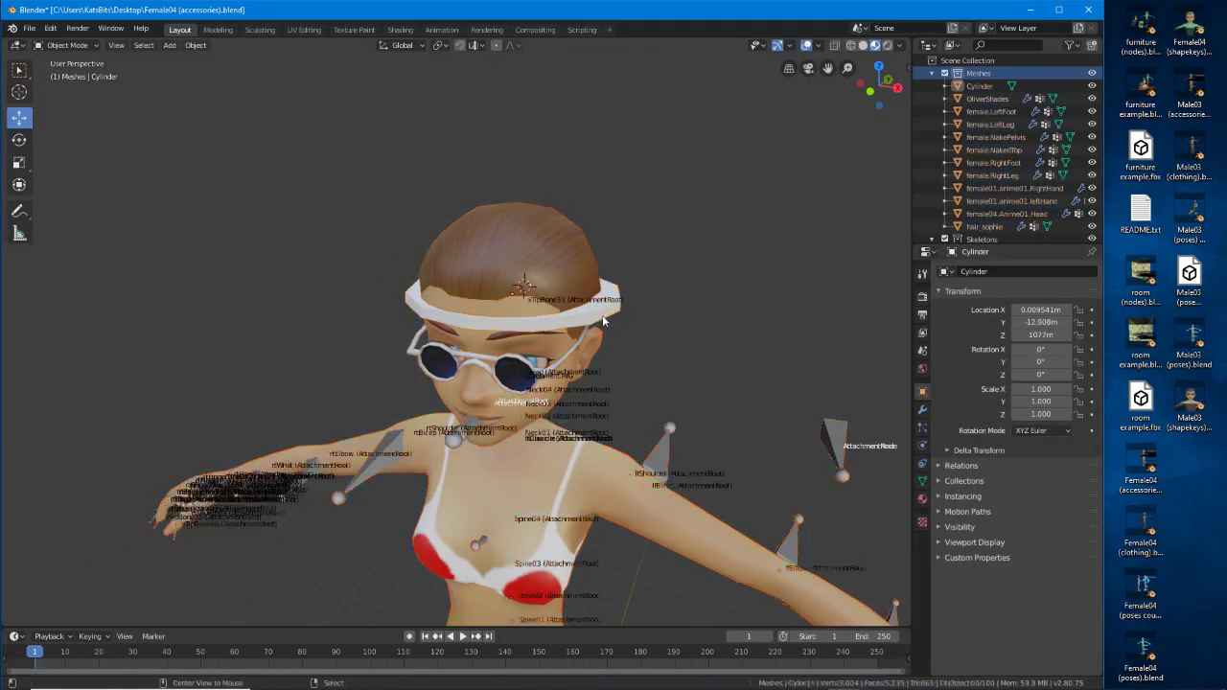
click(606, 319)
key(s)
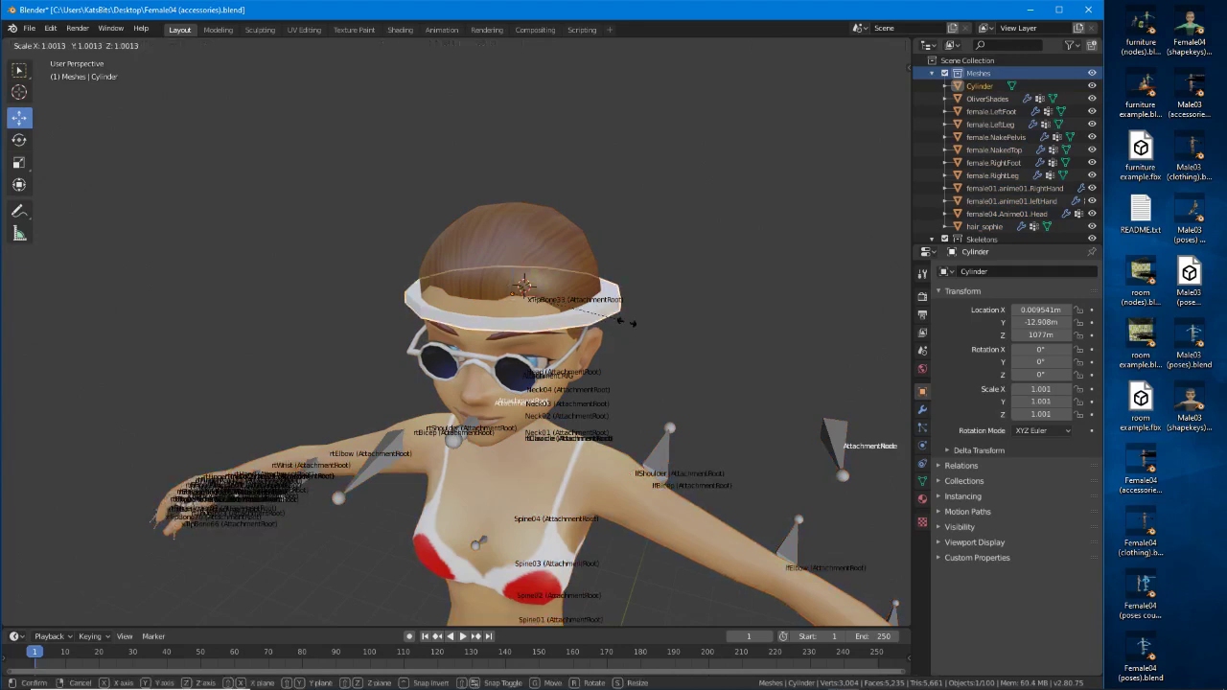
click(689, 421)
Rotate the cylinder about the X axis to about -23.6° so the brim tilts backward.
middle_drag(689, 422, 174, 212)
click(18, 139)
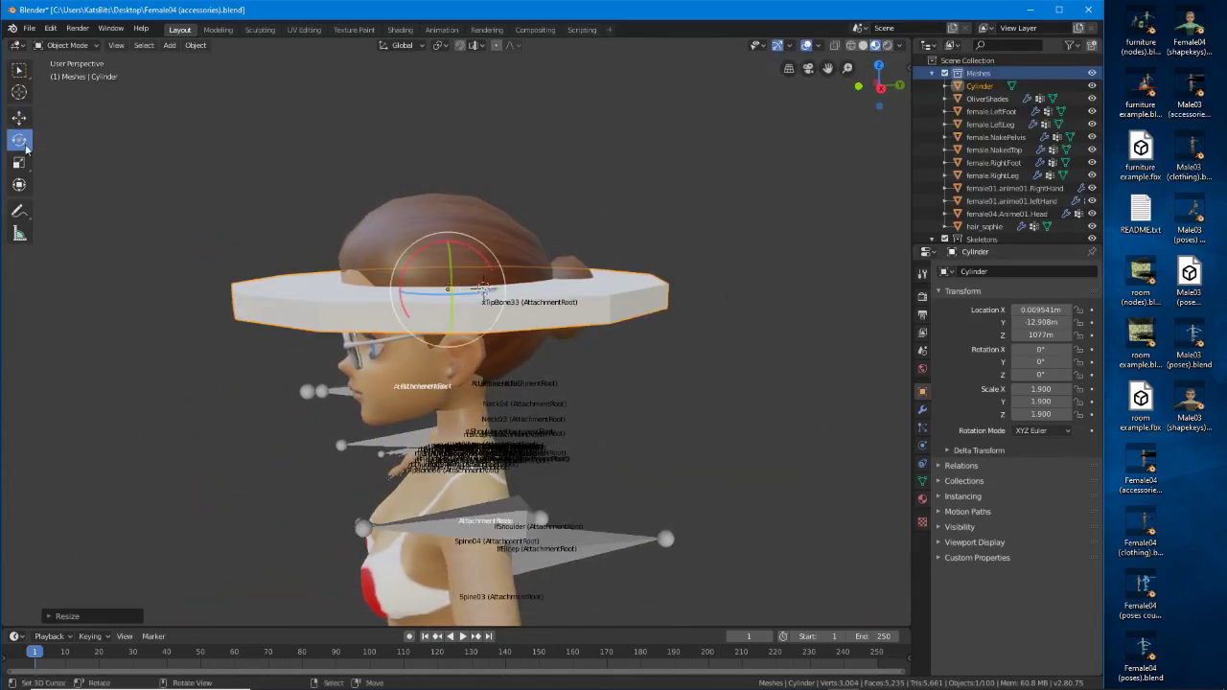
drag(463, 250, 488, 264)
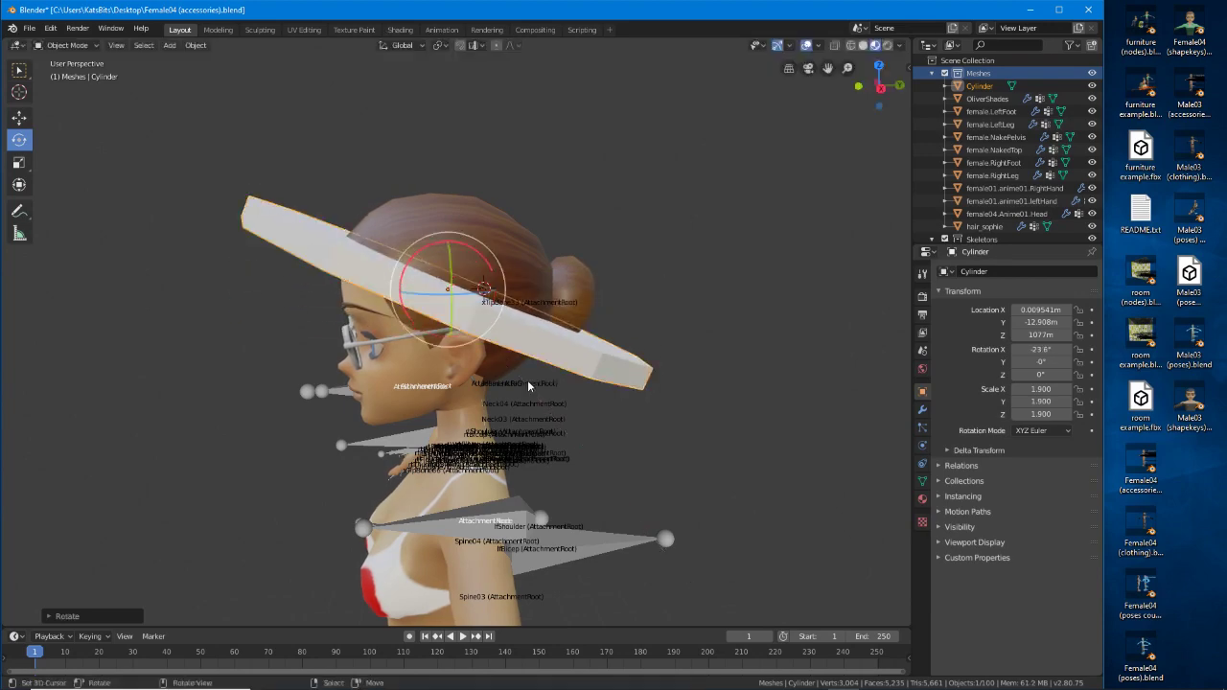
Lower the brim cylinder along the Z axis to about 1062.2 m so it sits closer around the head.
middle_drag(527, 380, 650, 373)
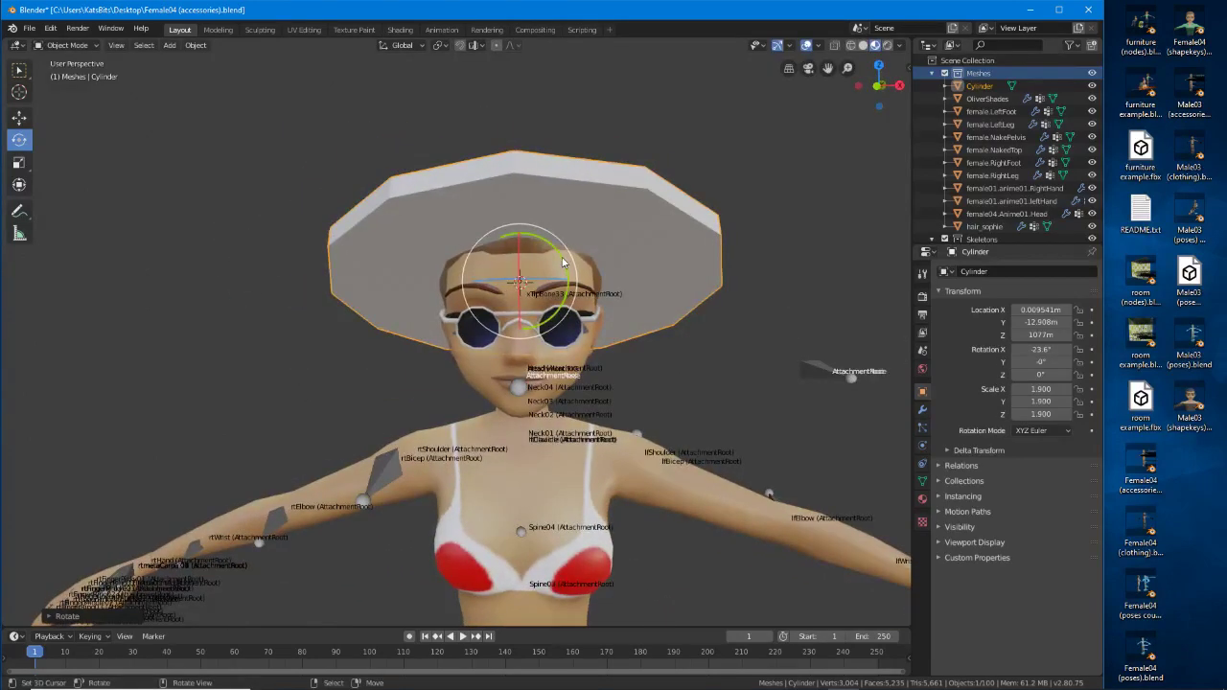
middle_drag(551, 251, 476, 263)
click(21, 120)
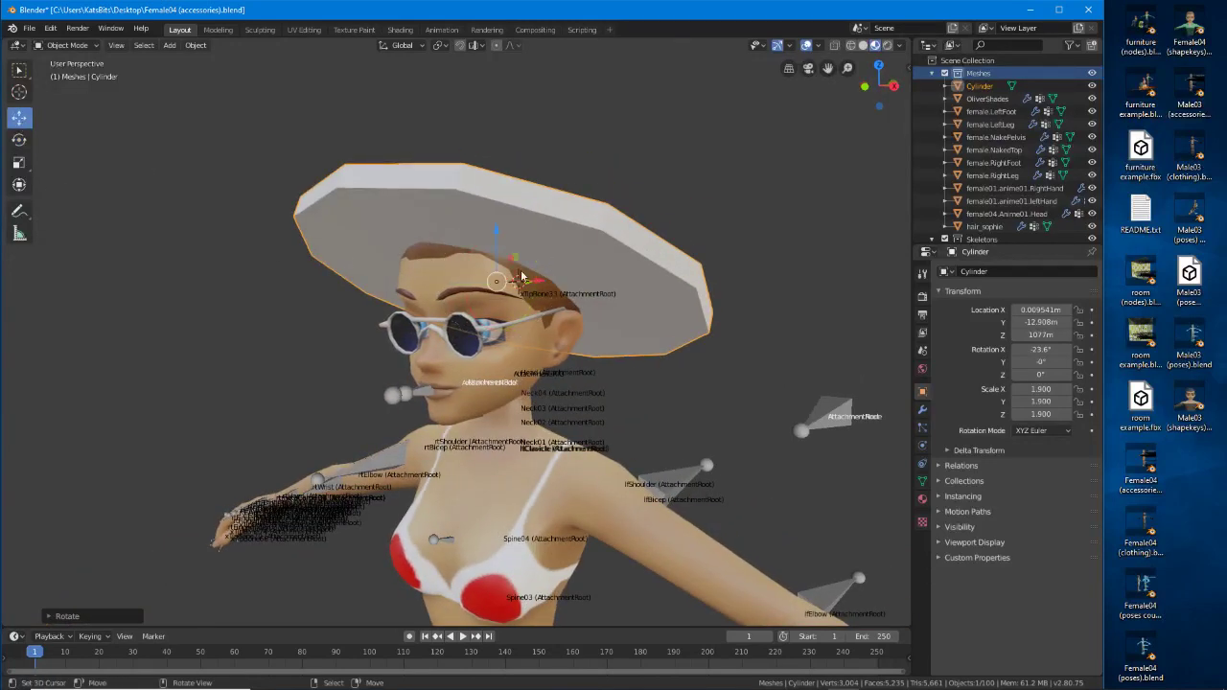
mouse_move(498, 236)
mouse_down()
mouse_move(496, 251)
mouse_move(495, 230)
mouse_up()
Apply smooth shading to the brim cylinder in Object Mode.
middle_drag(496, 230, 729, 357)
key(Tab)
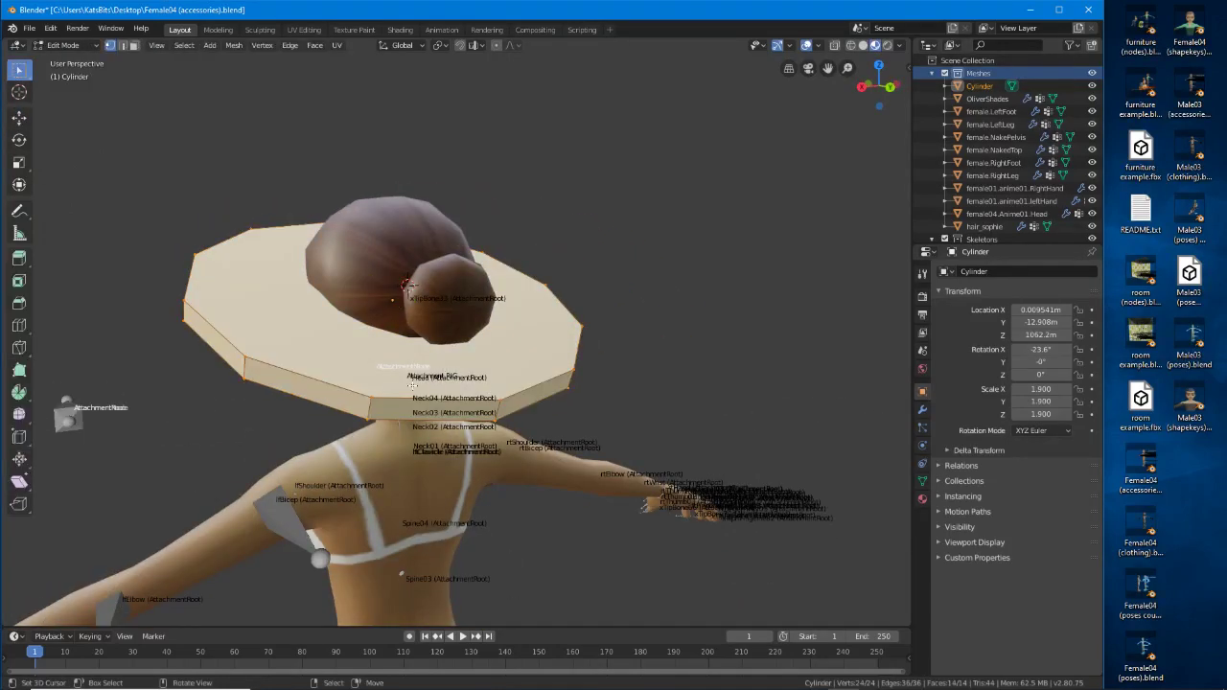
middle_drag(412, 384, 164, 77)
key(Tab)
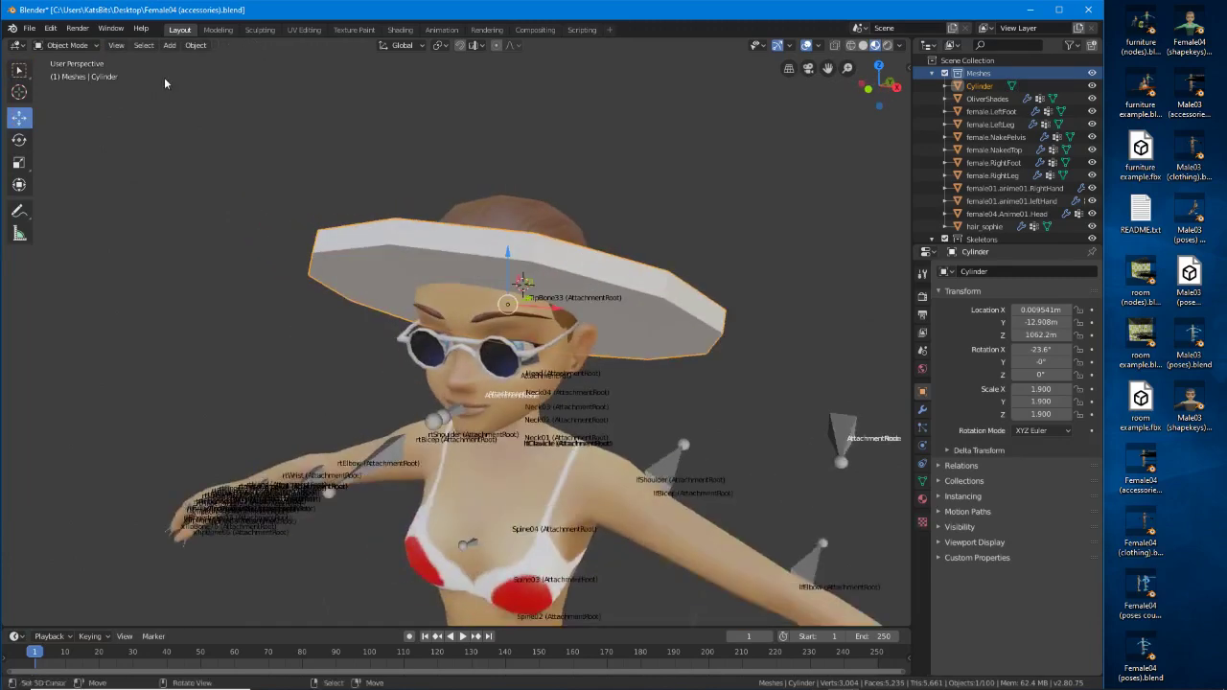
click(194, 45)
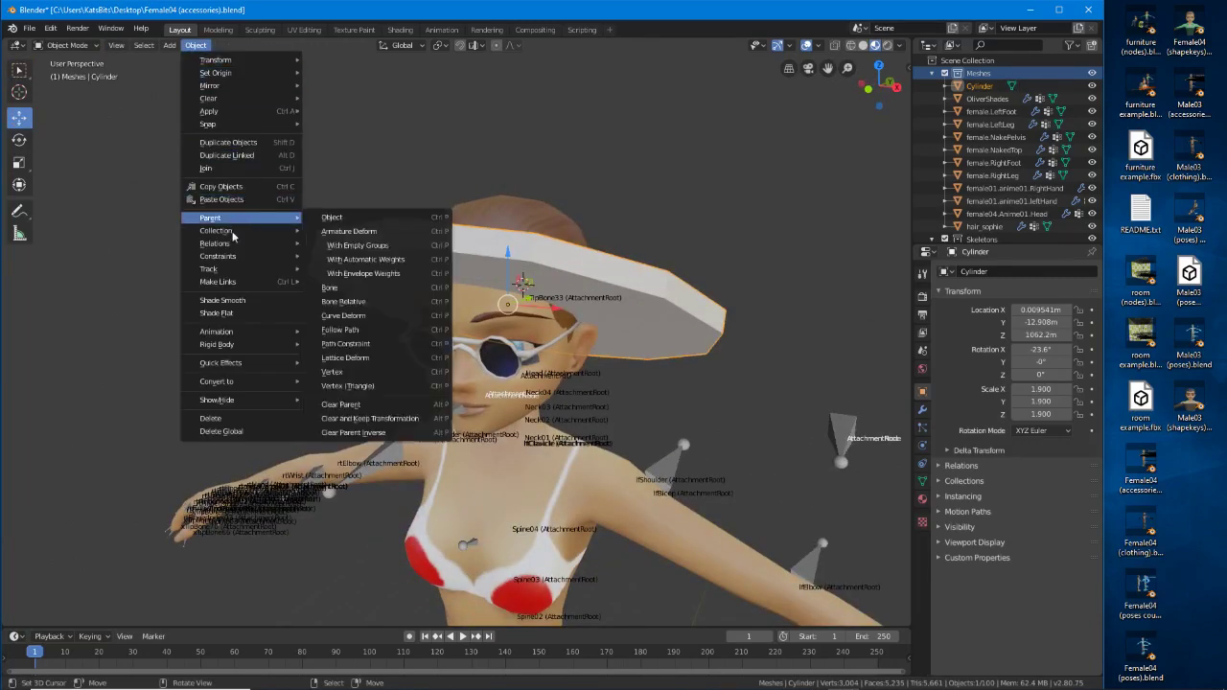
click(240, 301)
Select the brim's underside face in Edit Mode and mark its edges as sharp.
middle_drag(241, 299, 458, 265)
key(Tab)
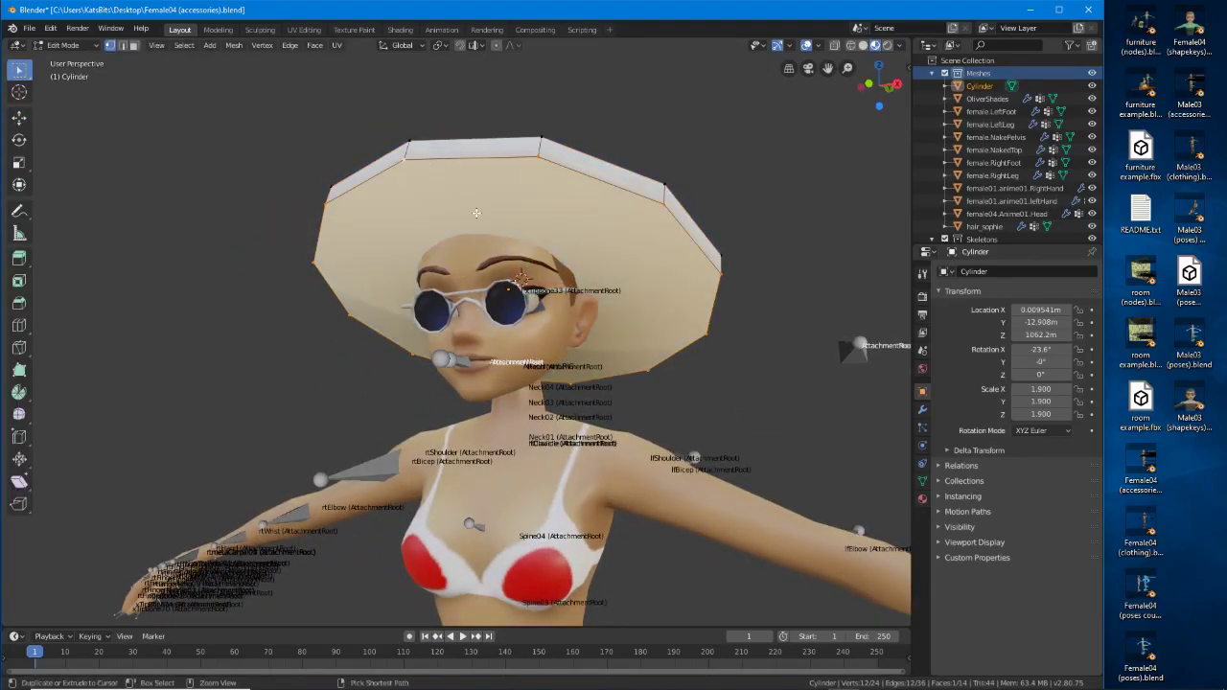
key(ctrl+e)
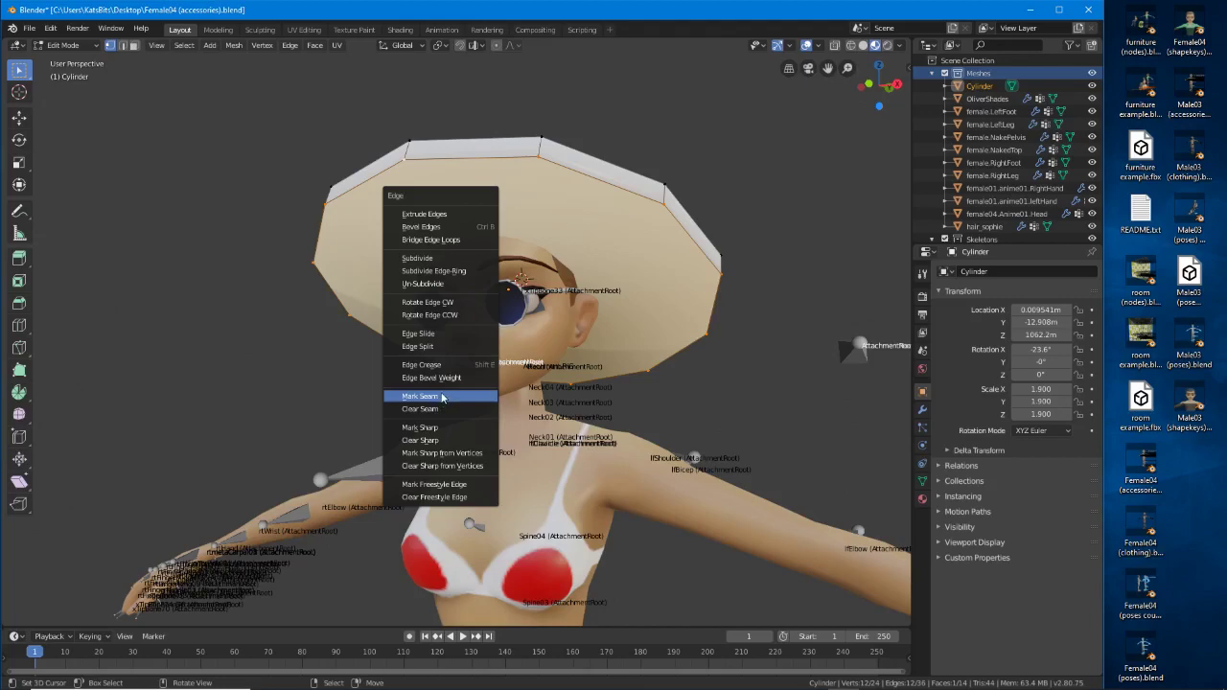
click(443, 428)
Enable Auto Smooth in the cylinder's mesh normals and set its angle to 45°.
middle_drag(443, 428, 411, 351)
key(Tab)
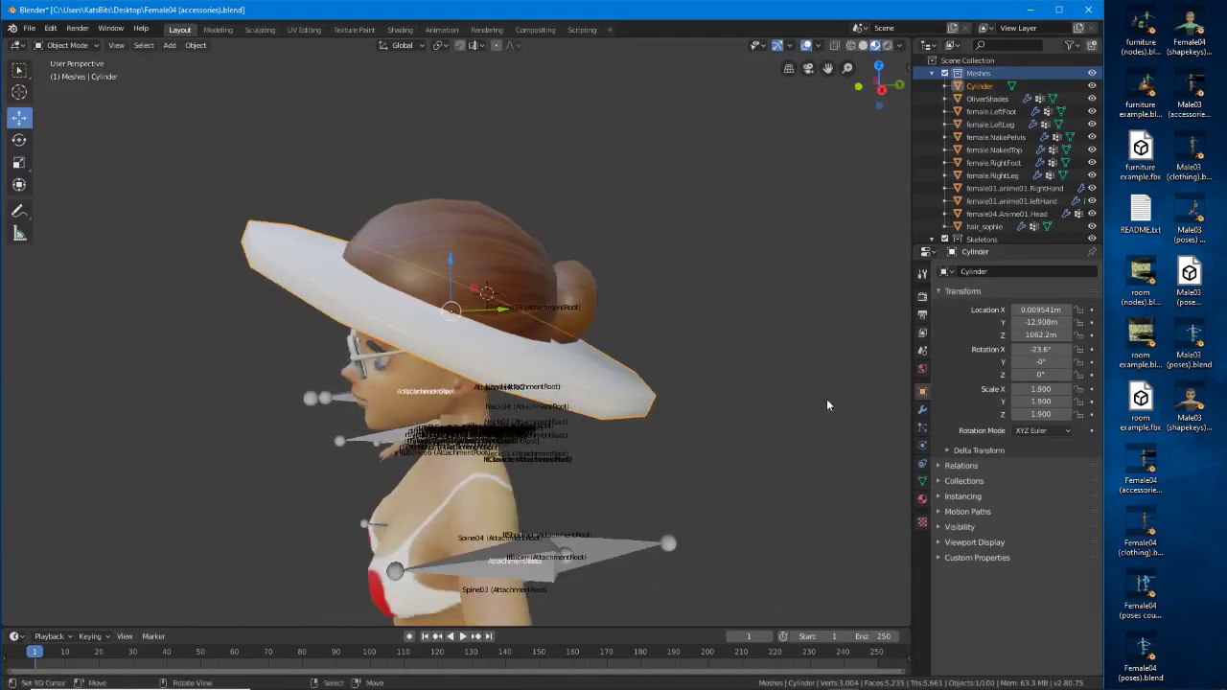
click(922, 481)
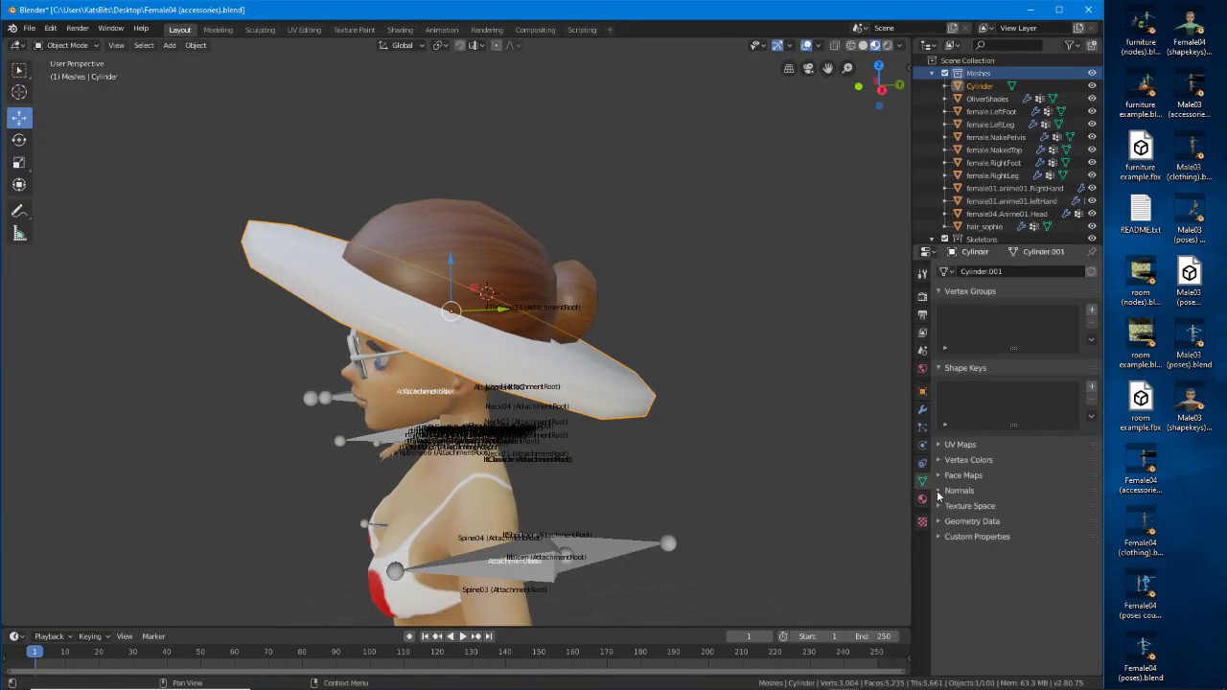
click(940, 491)
click(958, 508)
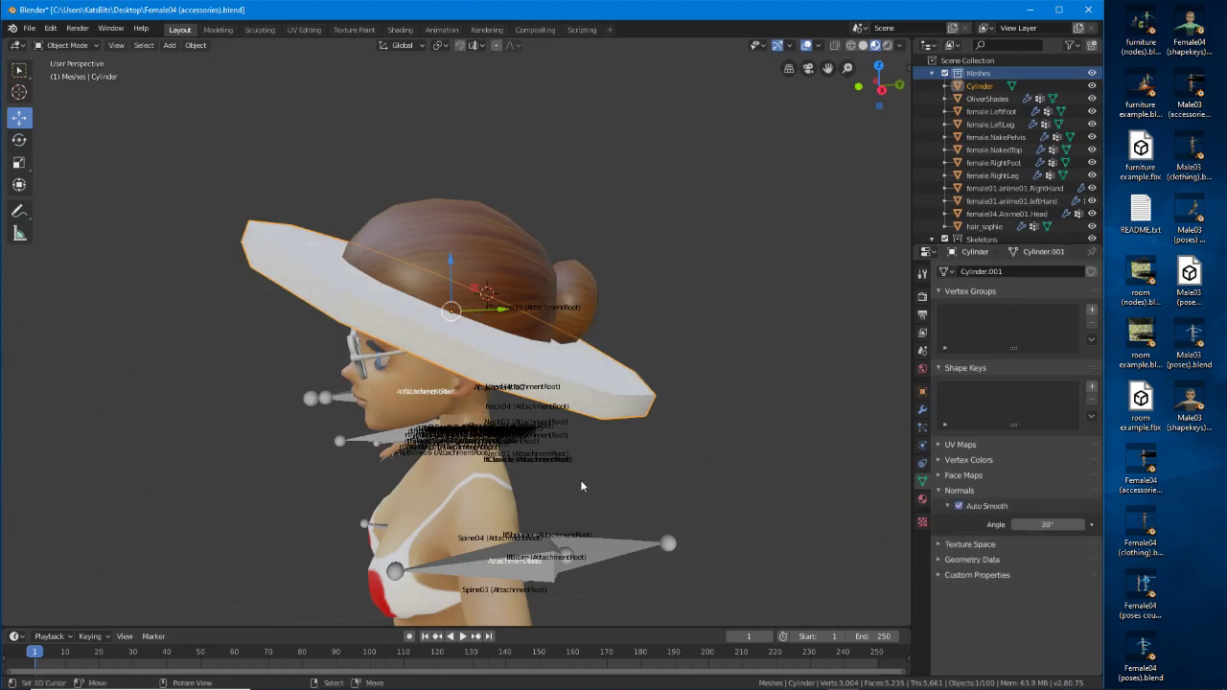
middle_drag(580, 479, 656, 463)
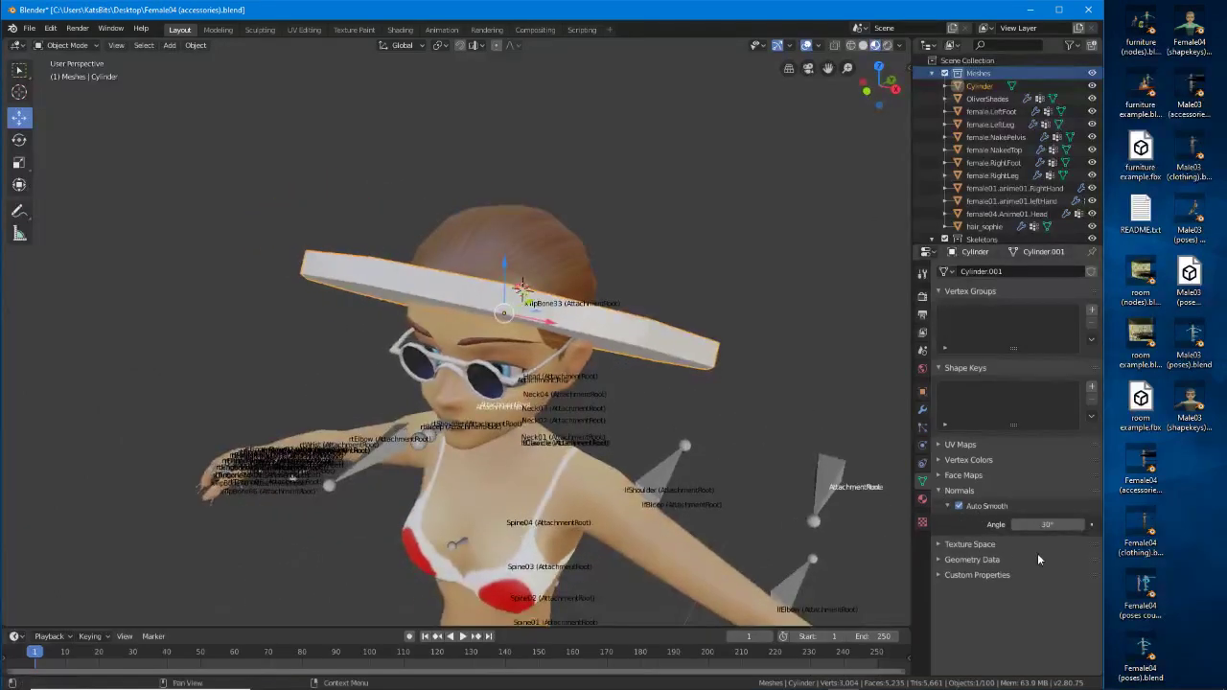
click(1058, 524)
text(45)
key(Return)
Select only the brim's upper face in Edit Mode and inset it to just outside the hair.
middle_drag(598, 420, 434, 403)
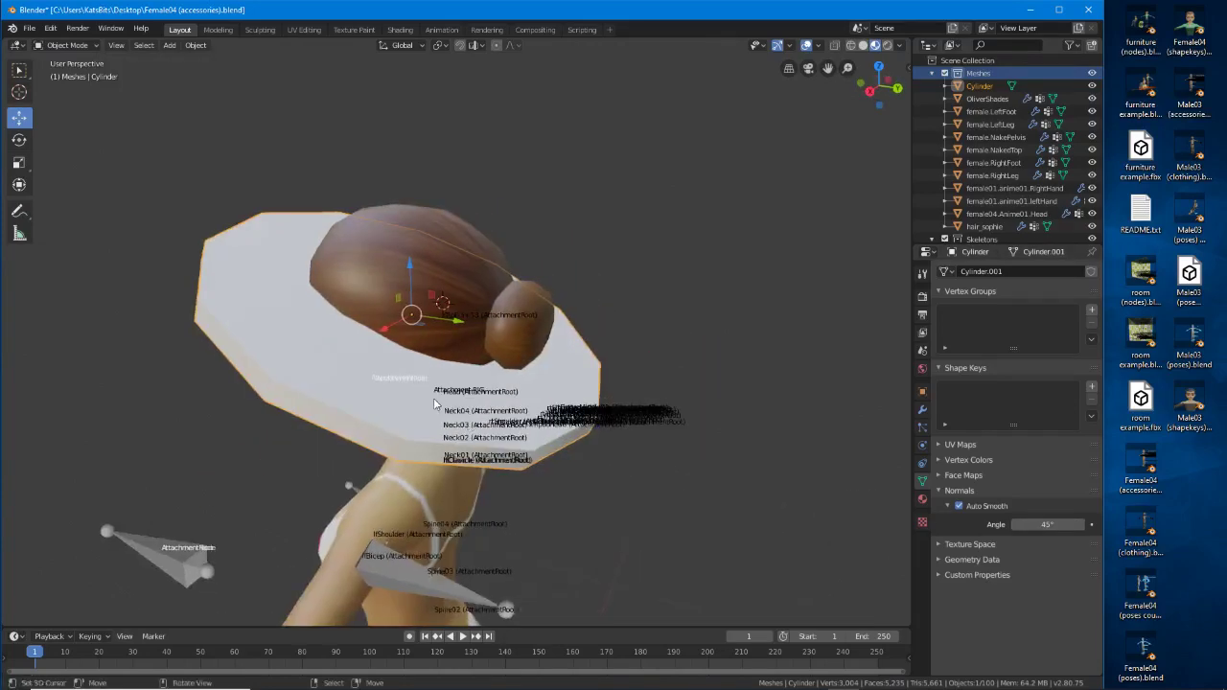
key(Tab)
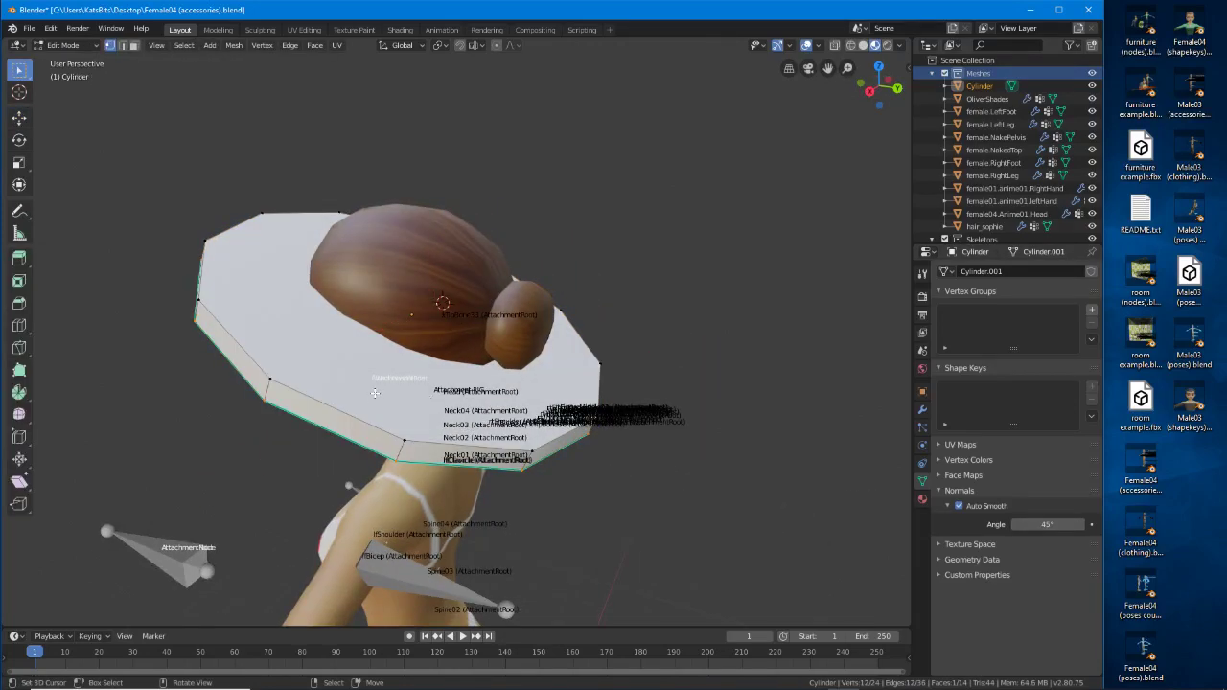
key(alt+a)
key(3)
click(385, 415)
middle_drag(385, 415, 498, 455)
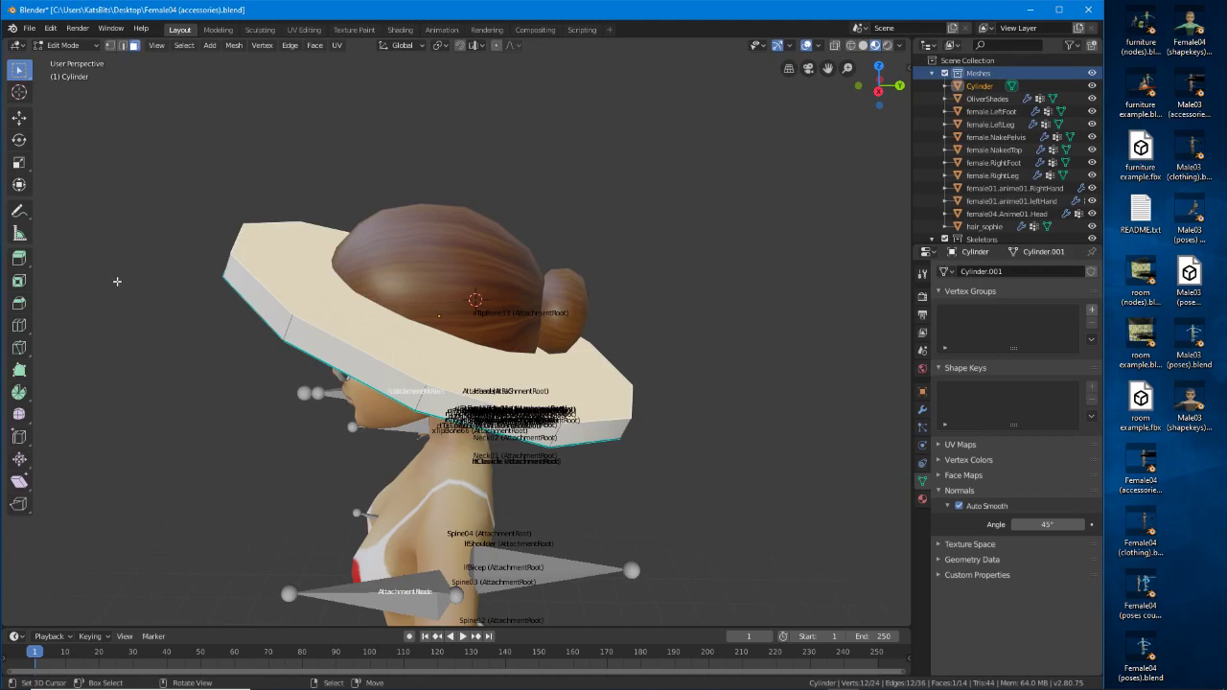
click(19, 282)
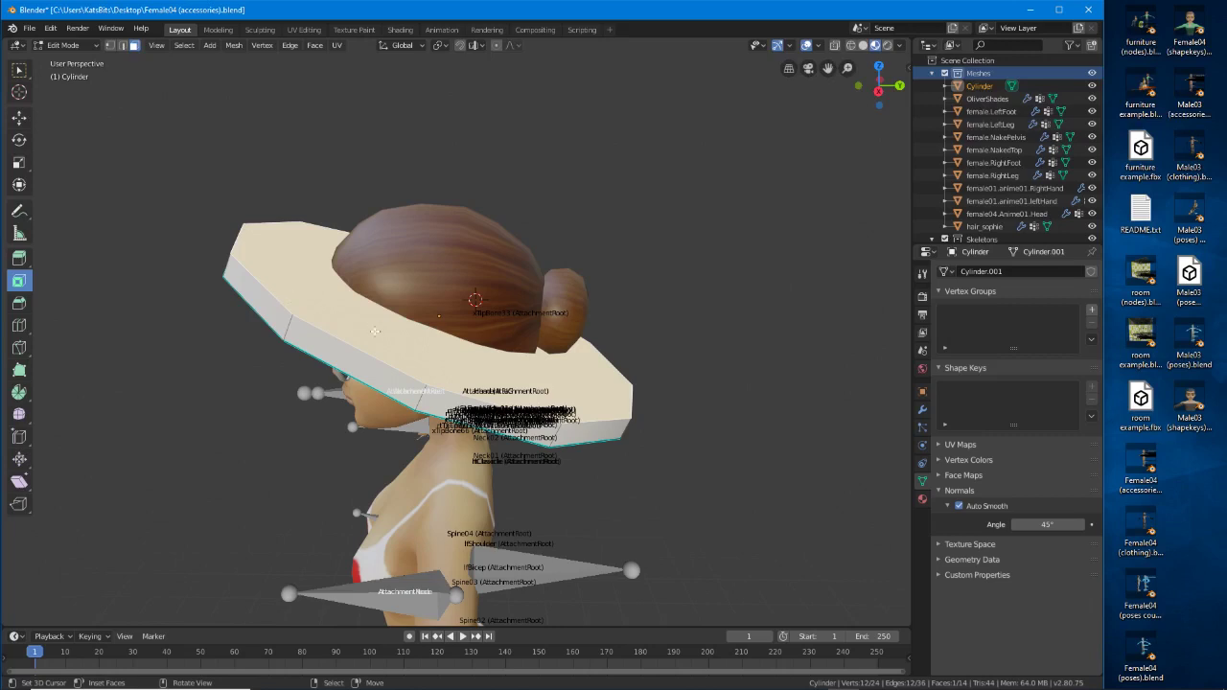
drag(379, 350, 443, 312)
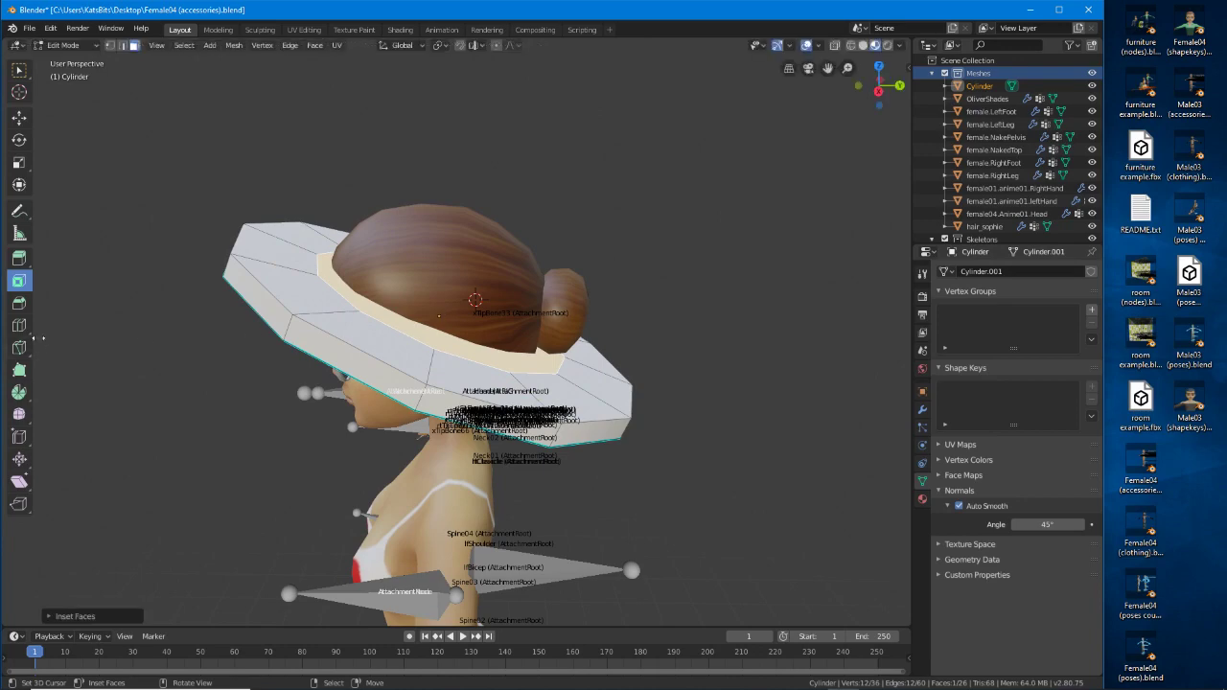
Extrude the inset face upward in three successive segments to form a tall crown over the head.
click(18, 258)
drag(470, 242, 543, 101)
middle_drag(411, 339, 472, 194)
drag(472, 195, 526, 63)
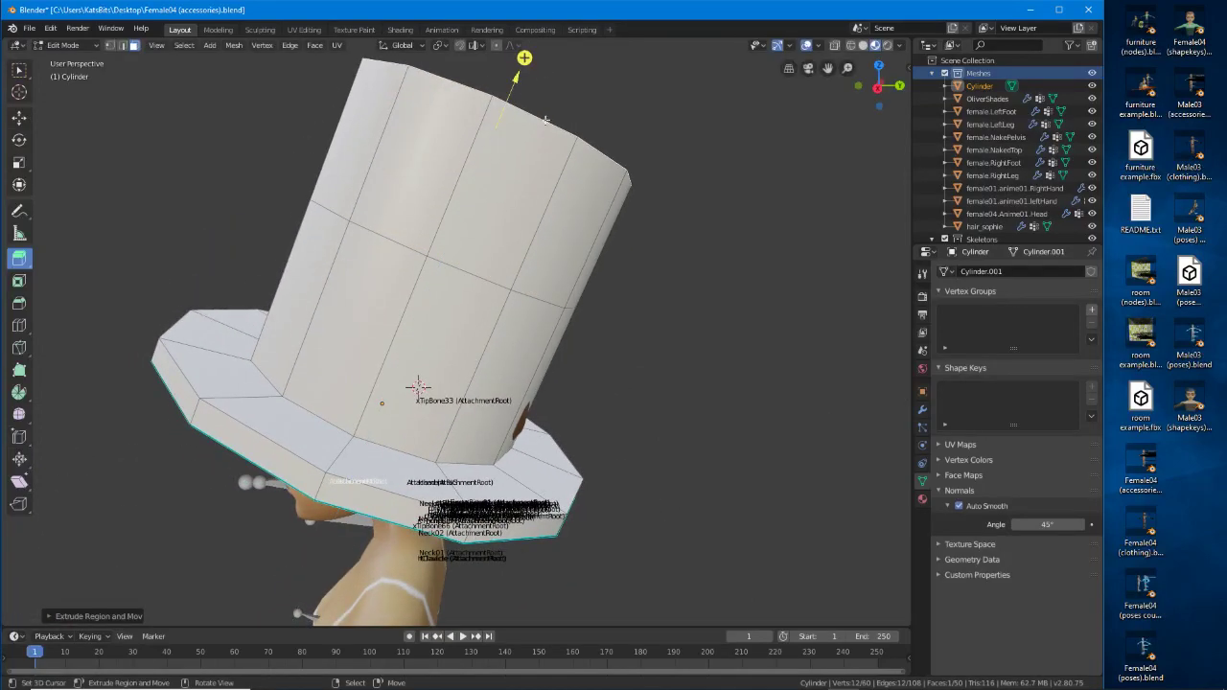
middle_drag(527, 63, 423, 422)
drag(436, 240, 518, 91)
Switch the transform orientation to Local and scale the crown's top face down to a small tip.
scroll(410, 369, down, 3)
middle_drag(356, 334, 532, 427)
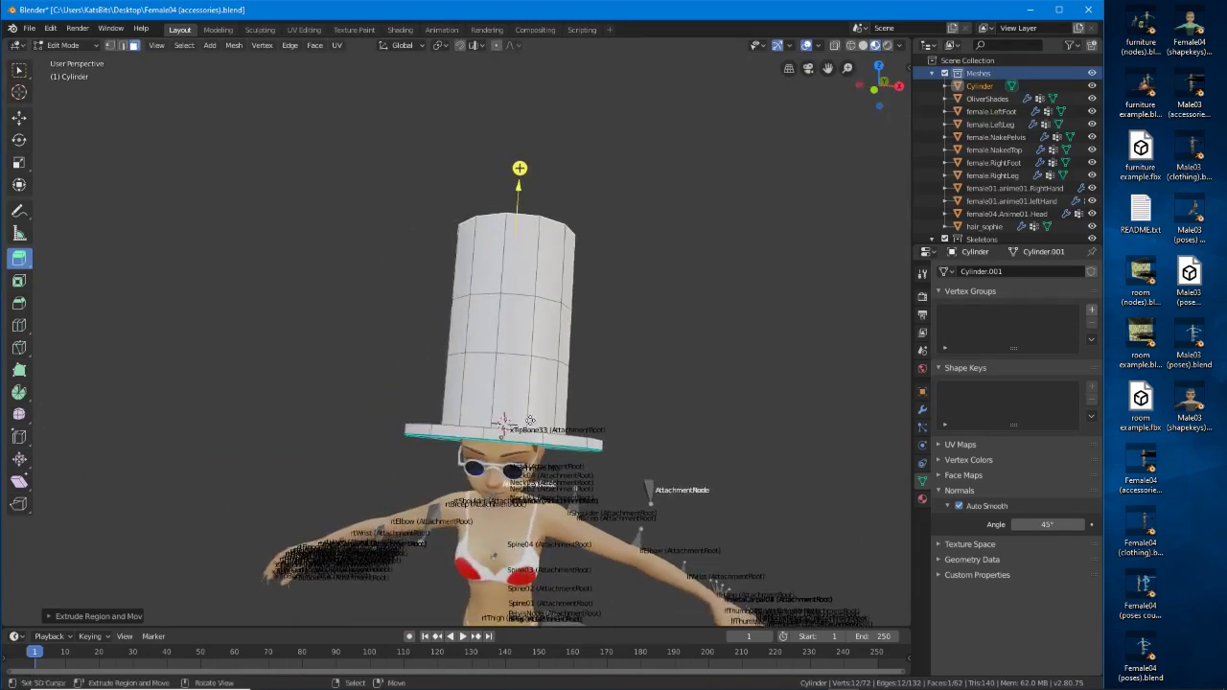
scroll(532, 472, up, 2)
shift+middle_drag(532, 472, 256, 420)
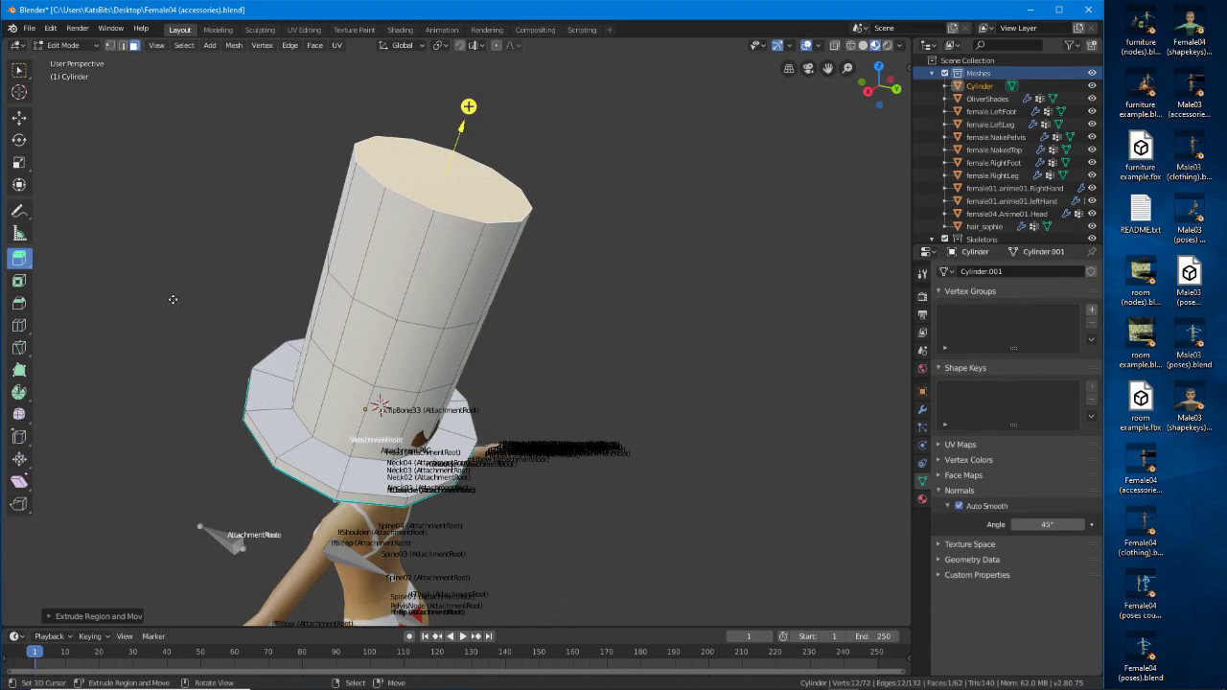
click(18, 182)
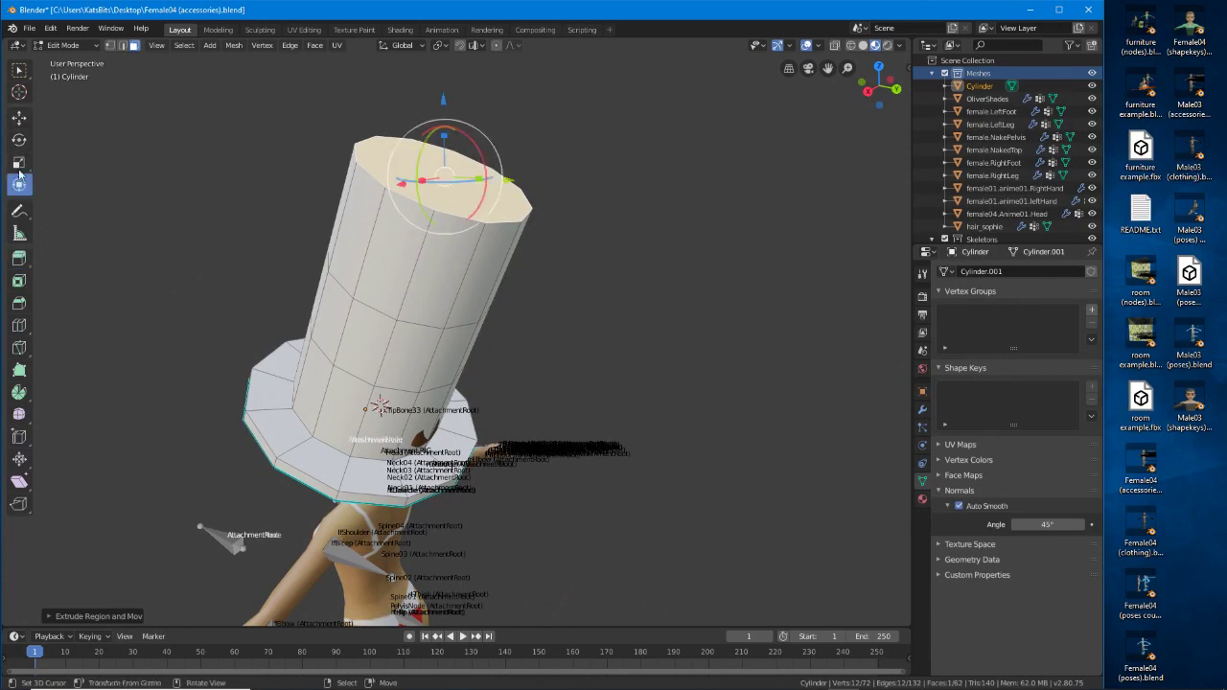
click(18, 163)
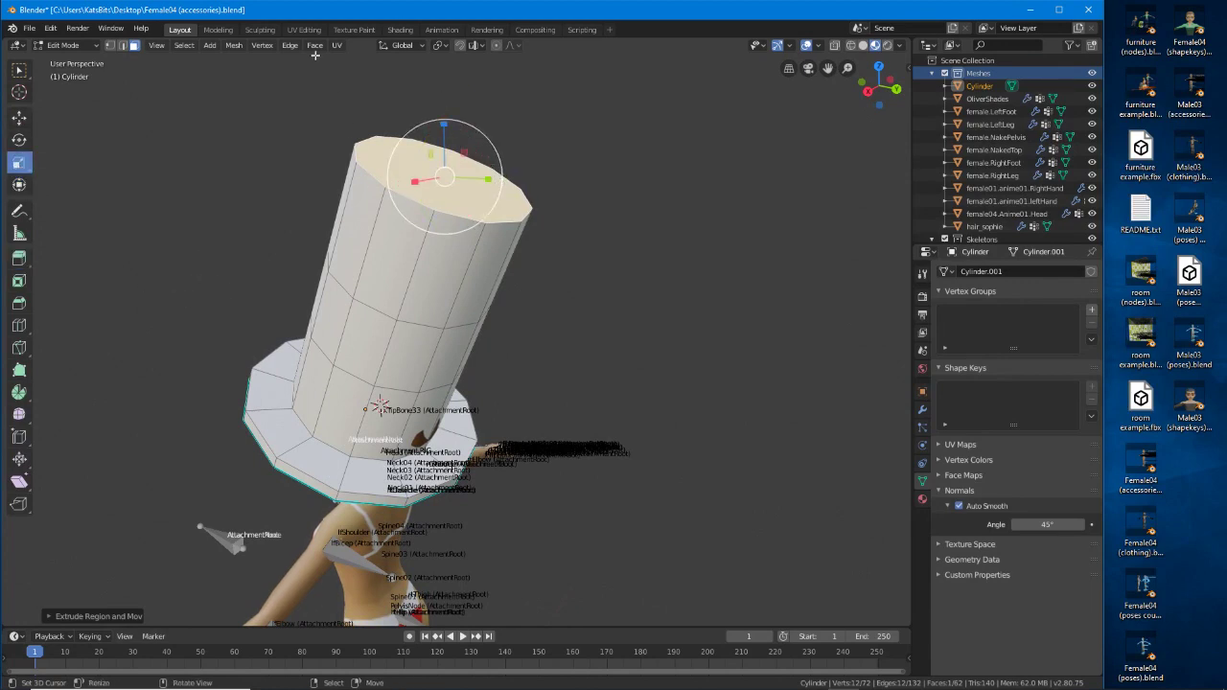
click(403, 45)
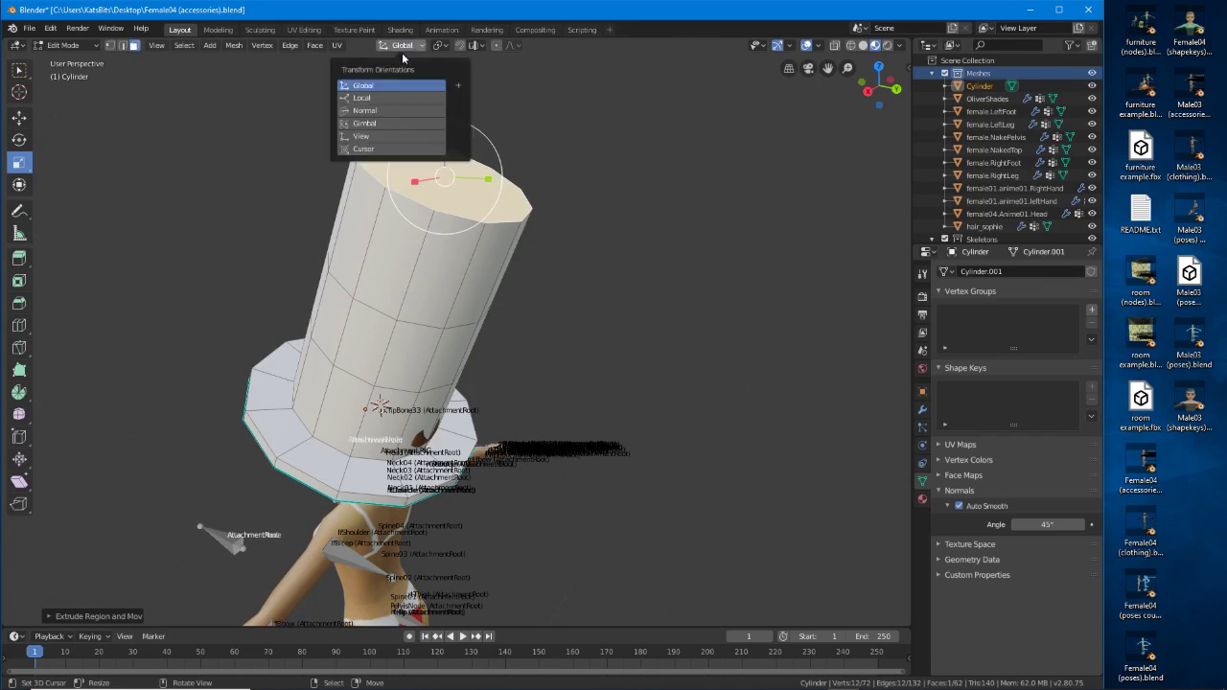
click(363, 99)
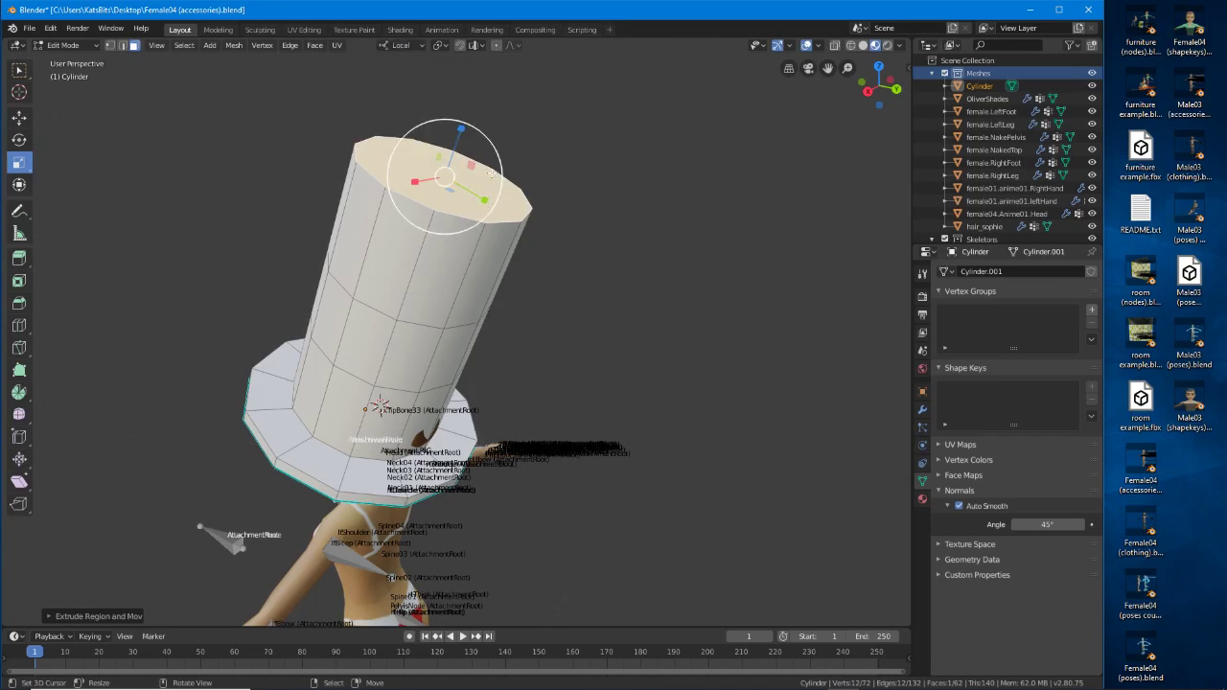
drag(490, 169, 461, 177)
click(455, 176)
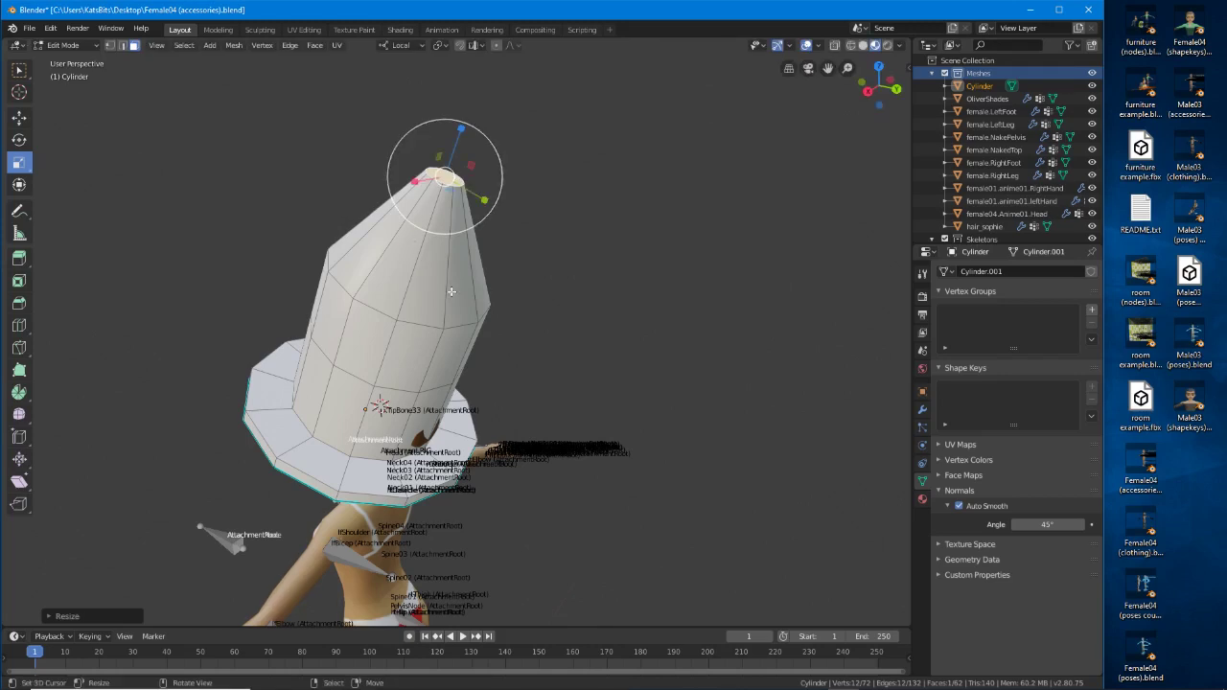
Select the crown's upper horizontal edge loop in edge mode and scale it inward to taper the crown.
alt+click(451, 328)
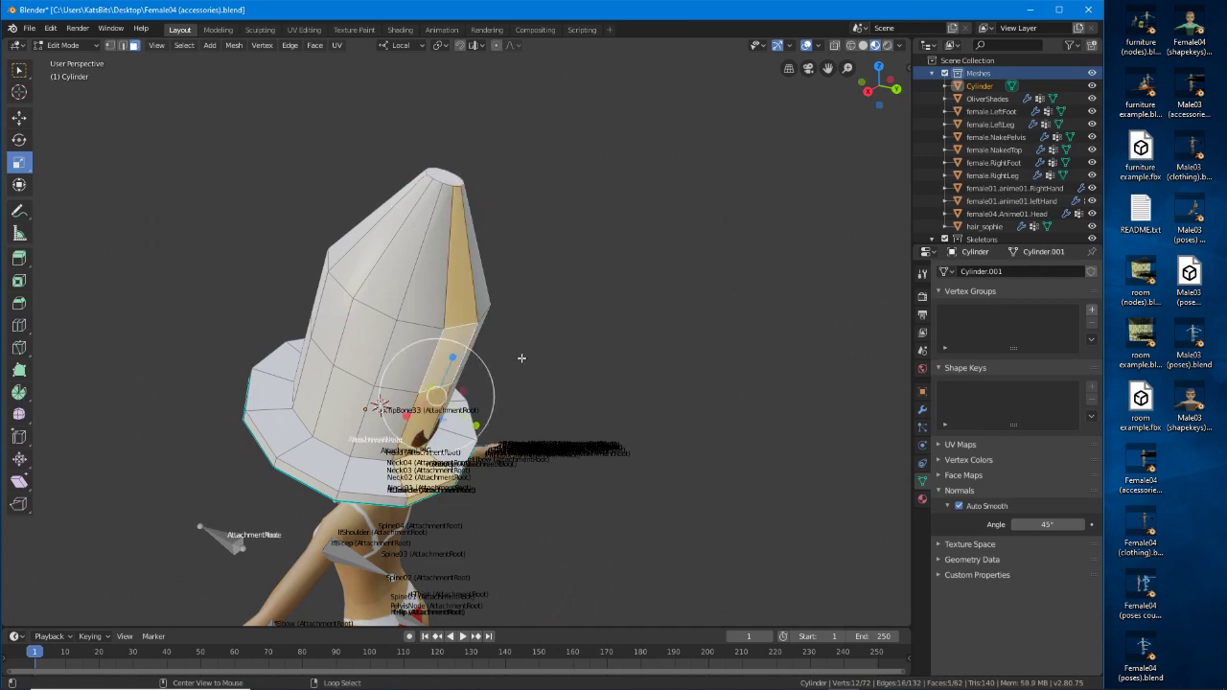
click(122, 46)
alt+click(418, 323)
middle_drag(388, 336, 418, 315)
key(s)
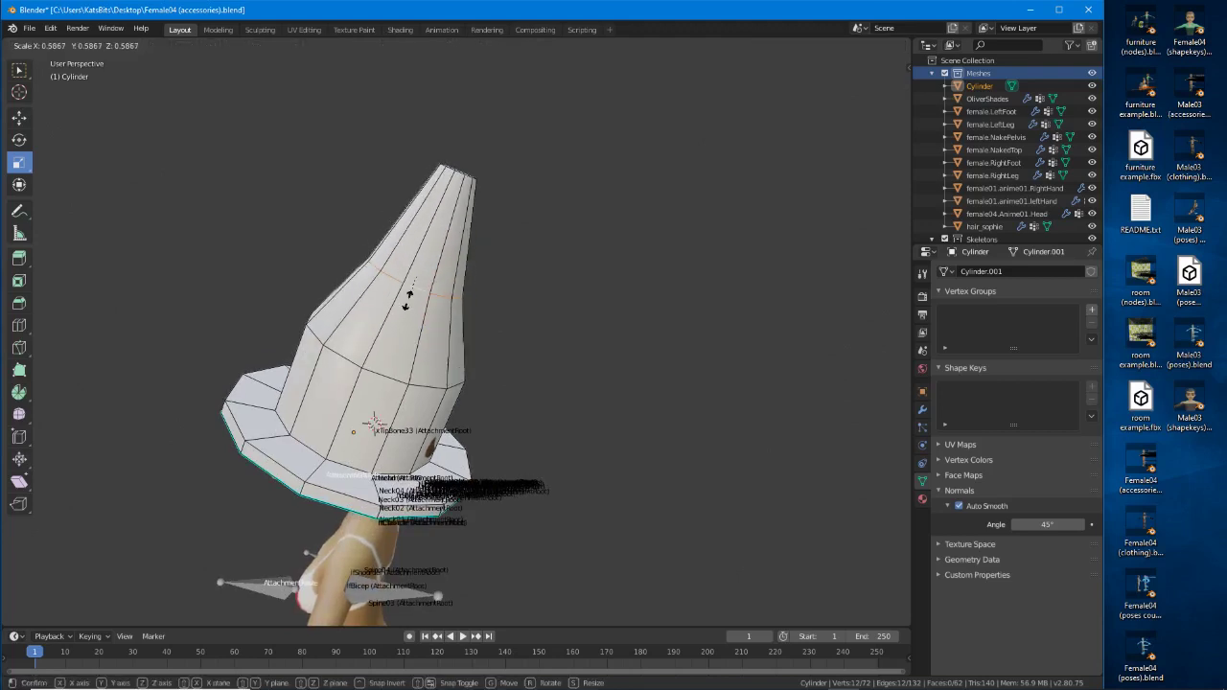
click(417, 359)
Scale the crown's lower edge loop inward, and narrow the upper loop again by a factor of about 0.45.
alt+click(427, 391)
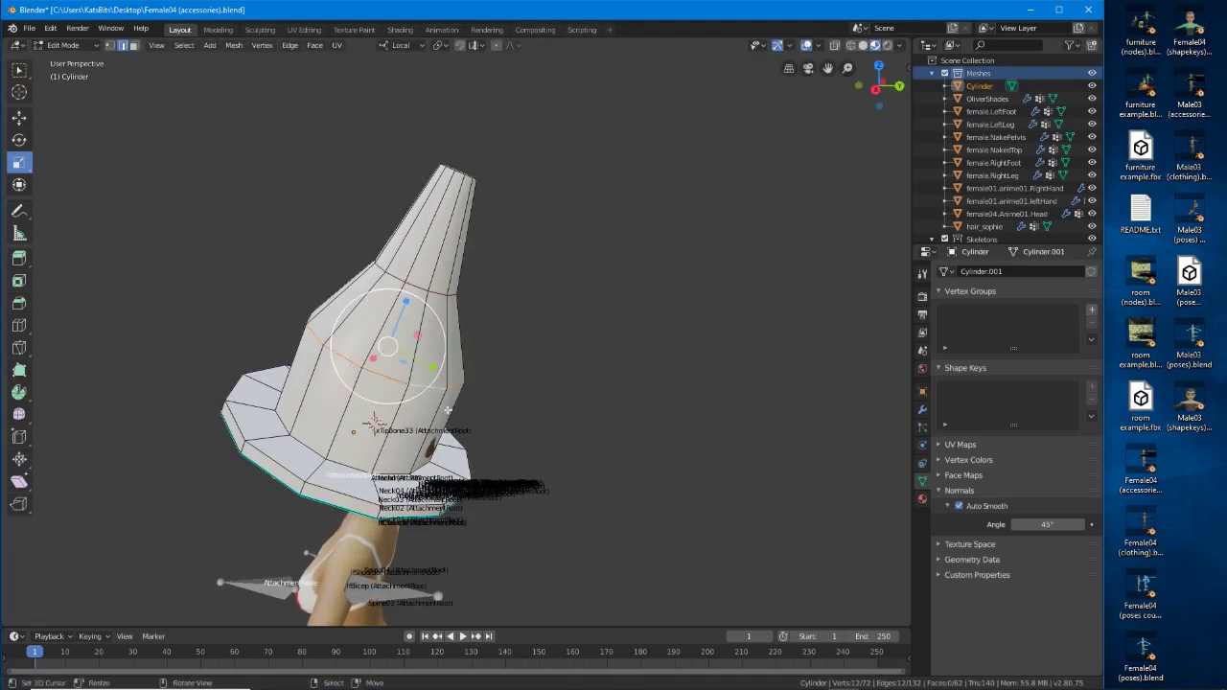
key(s)
click(417, 383)
alt+click(416, 285)
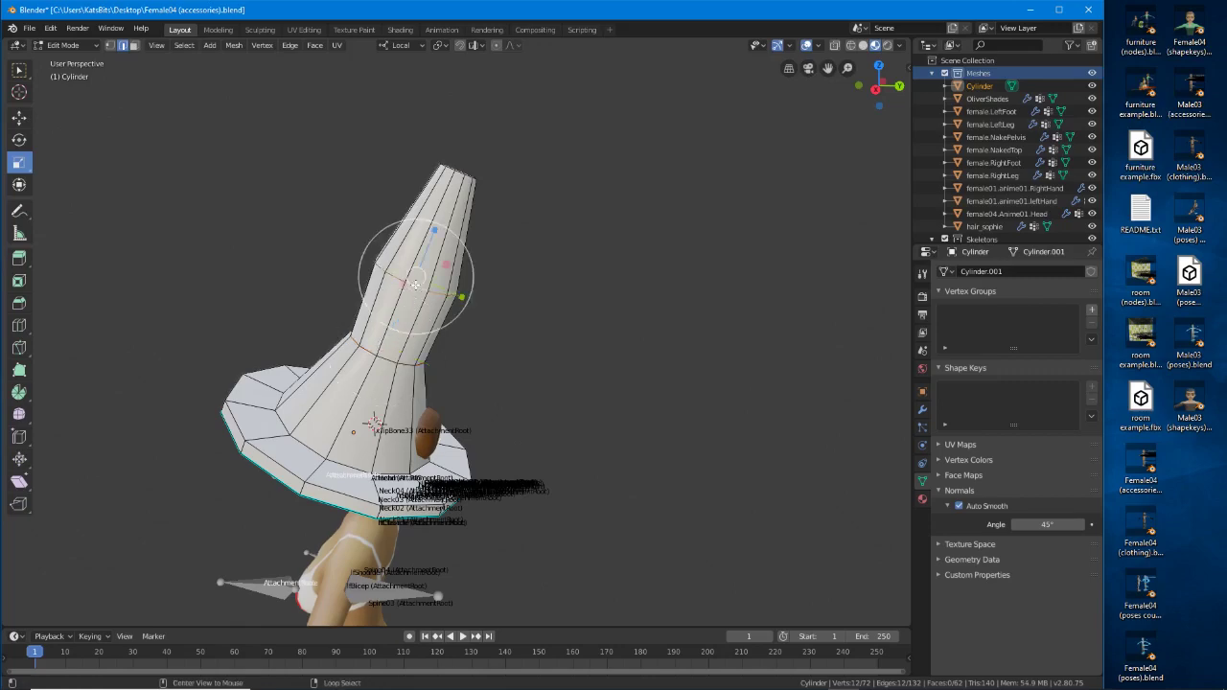
middle_drag(415, 285, 495, 334)
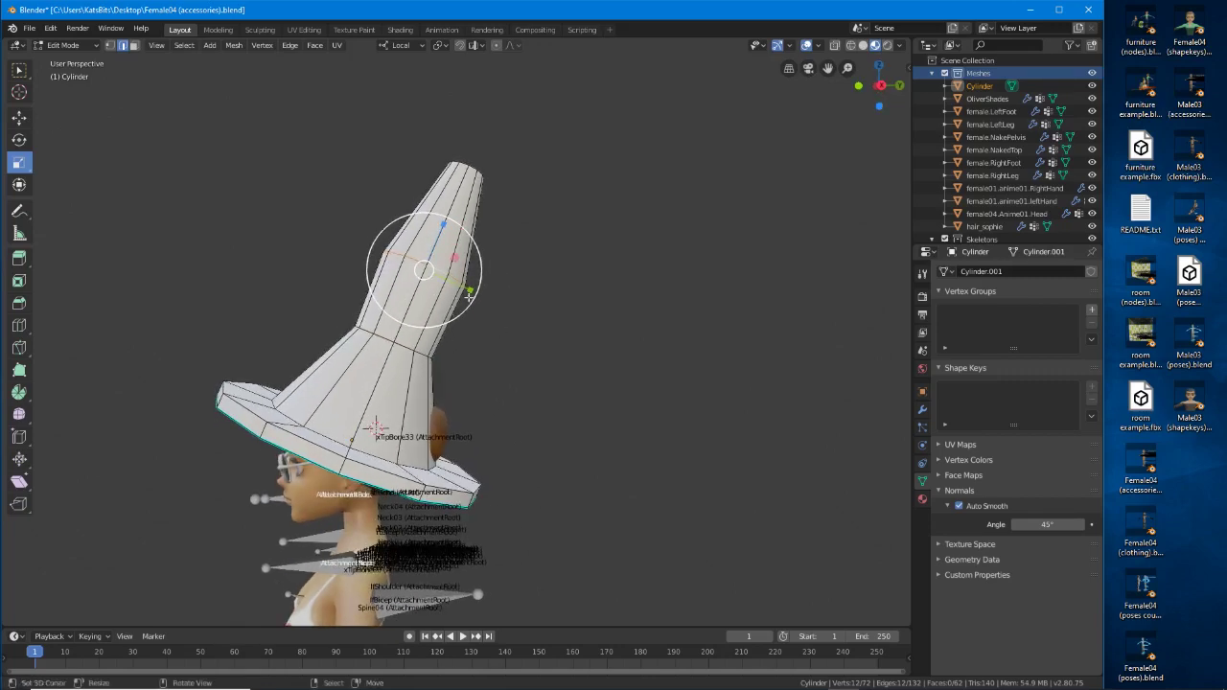
key(s)
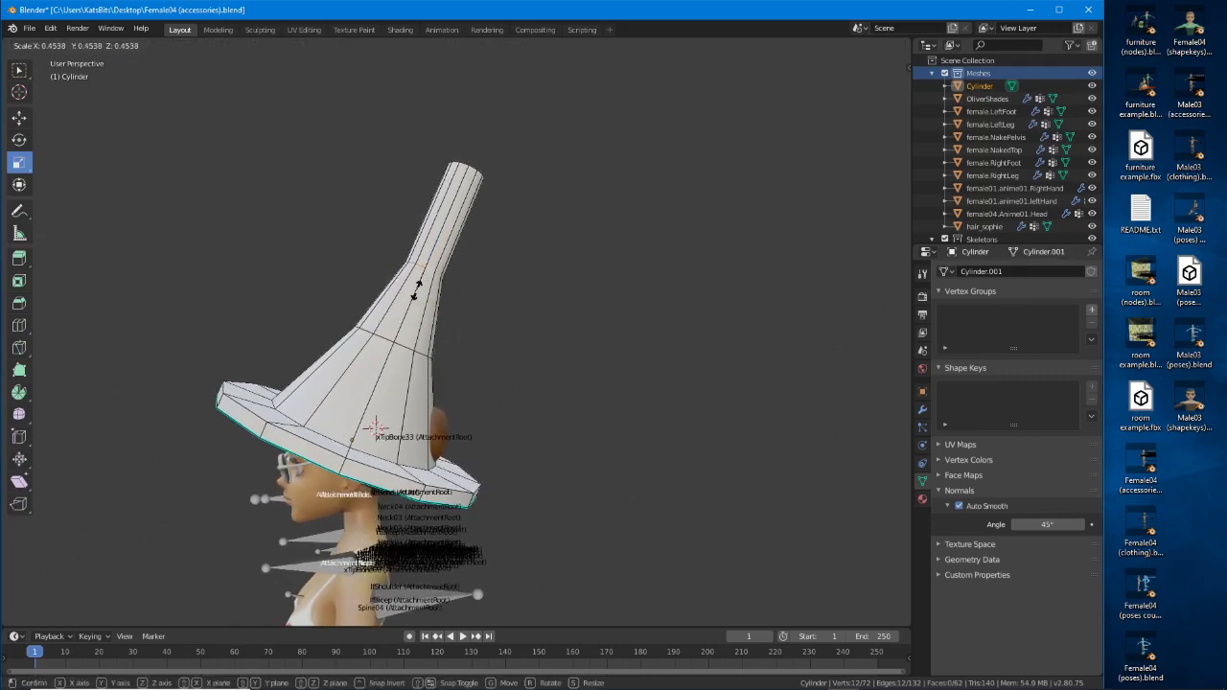
click(419, 288)
Select the face at the crown's tip and rotate it about its local X axis.
middle_drag(419, 287, 385, 339)
middle_drag(342, 289, 371, 299)
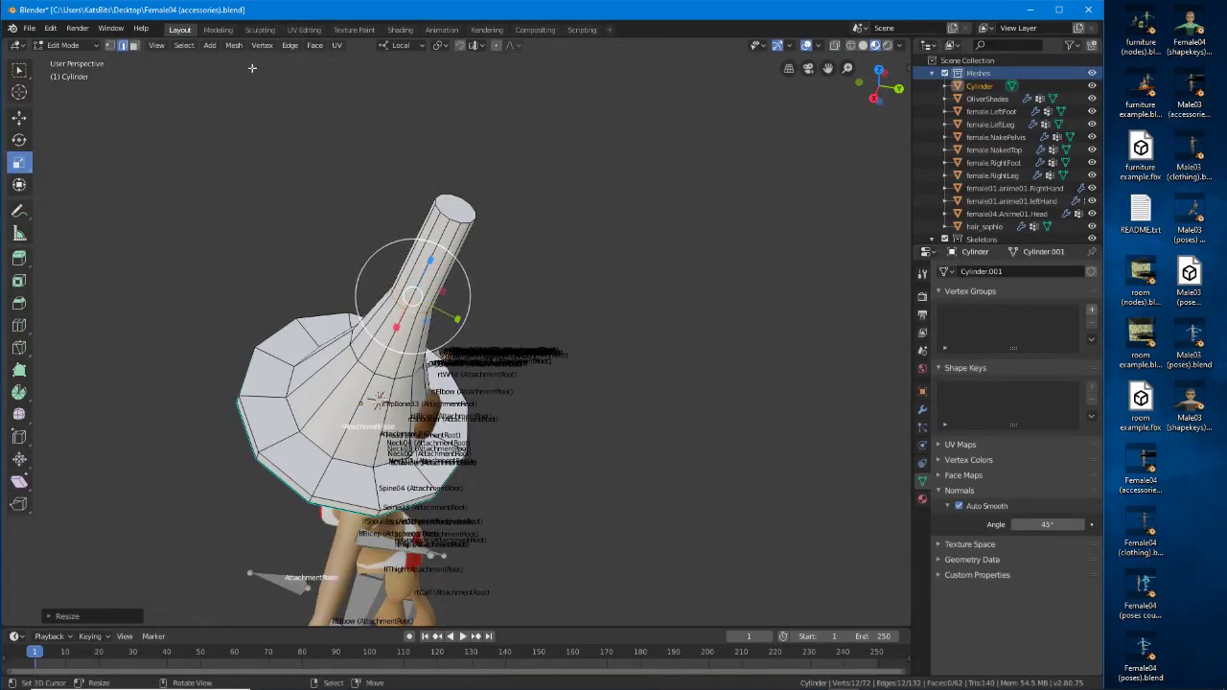
click(20, 119)
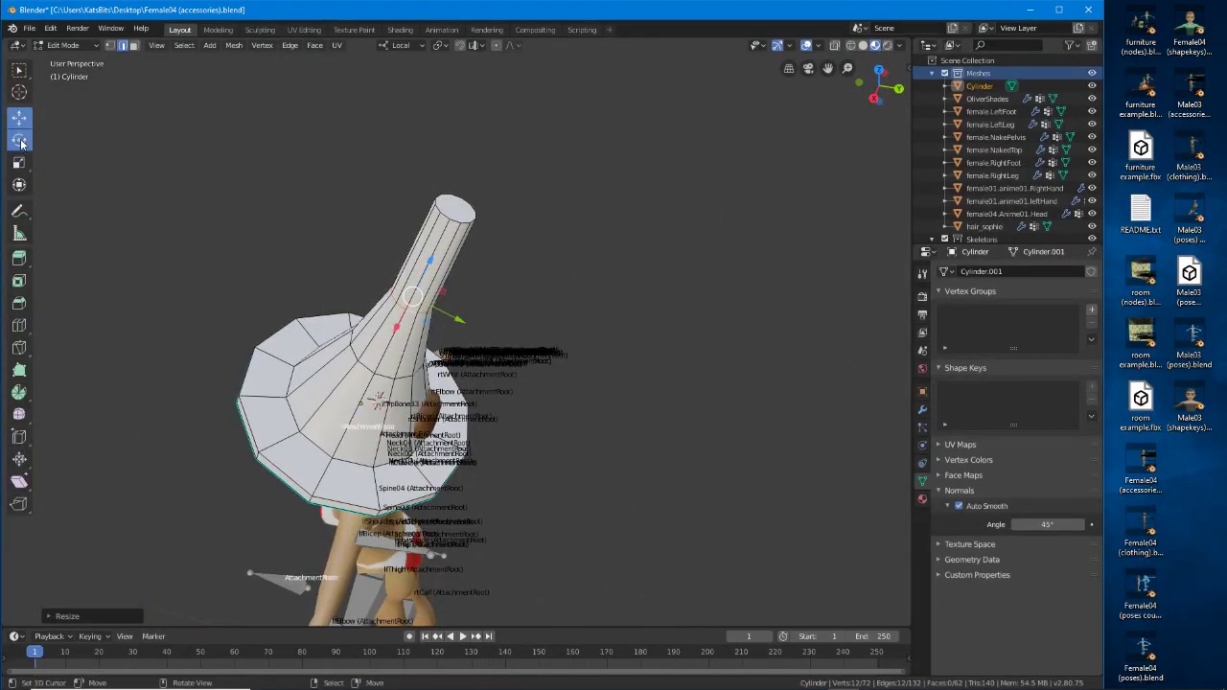
click(20, 140)
click(459, 207)
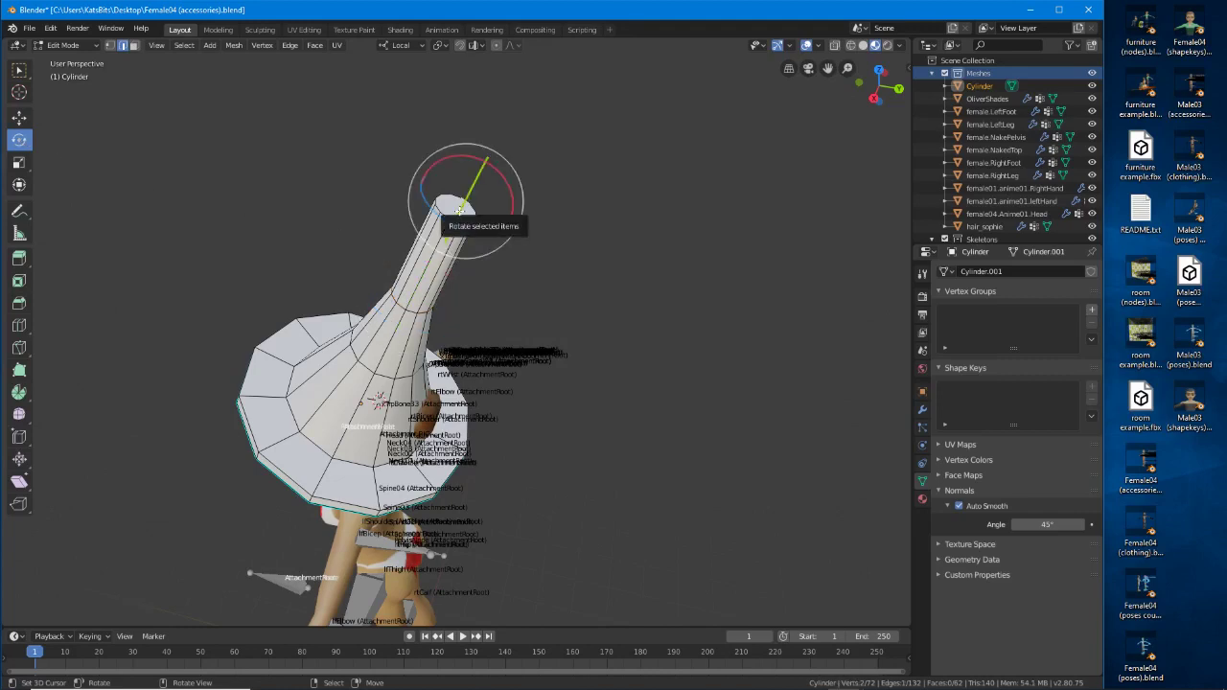
key(3)
right_click(459, 213)
middle_drag(459, 215, 499, 152)
drag(500, 152, 501, 214)
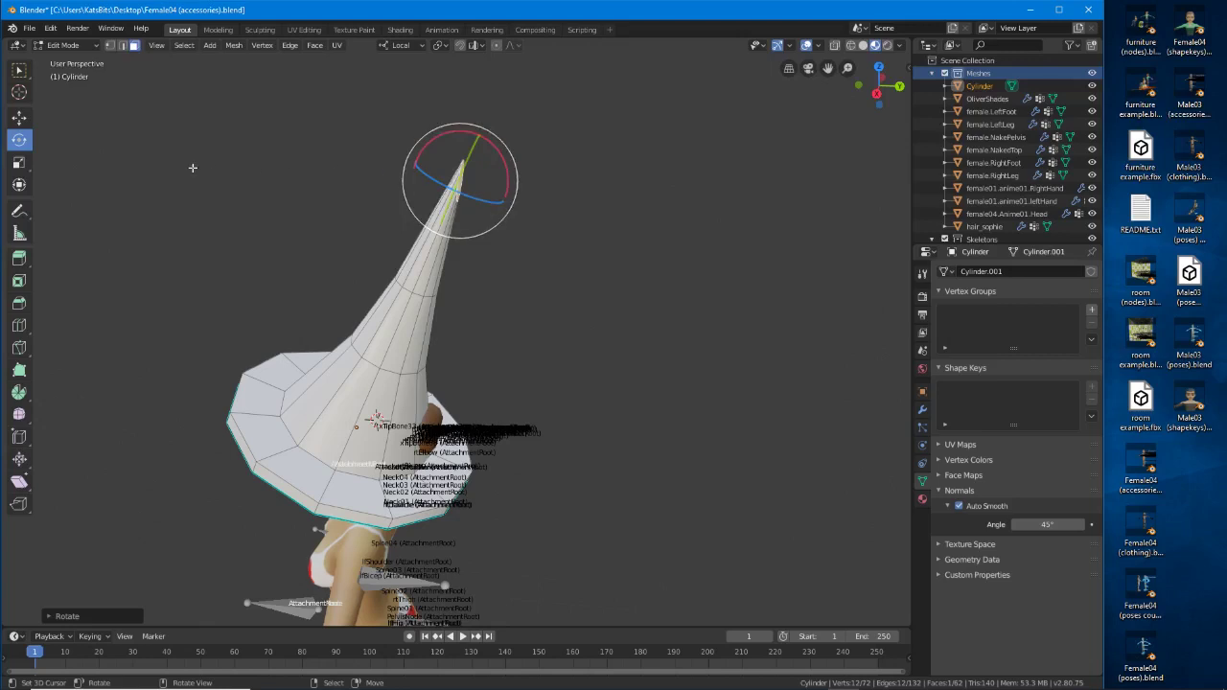
Move the face at the crown's tip backward and down so the point bends behind the head.
click(21, 186)
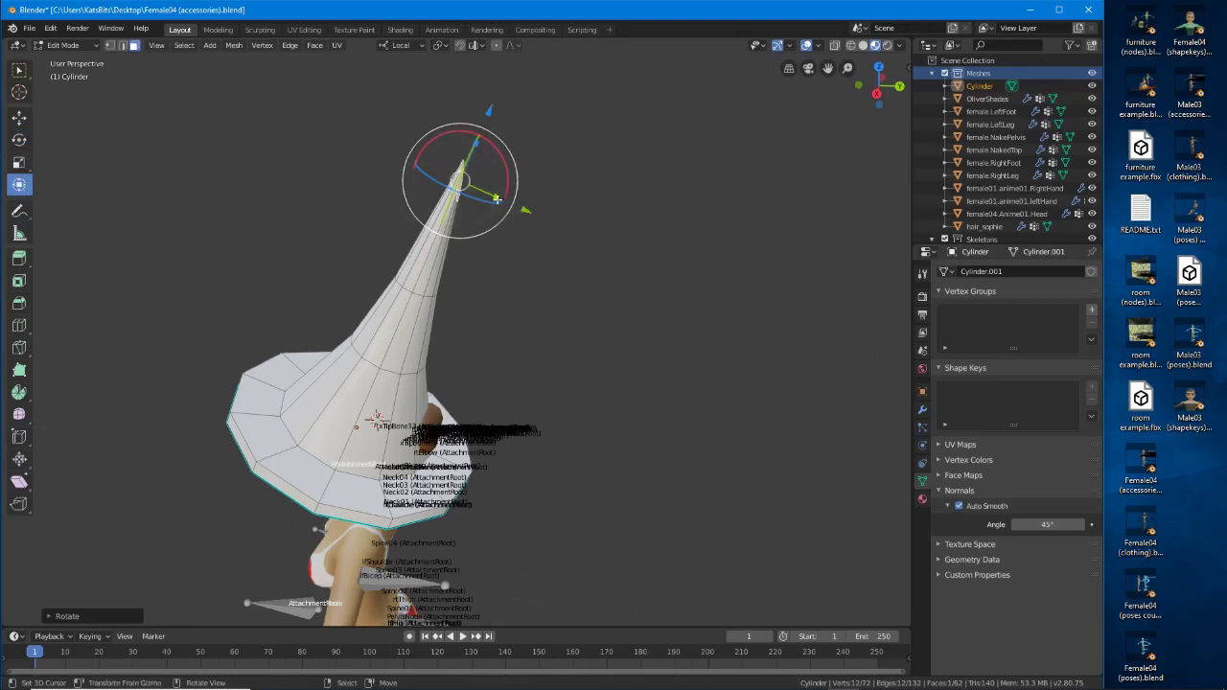
drag(526, 210, 595, 263)
middle_drag(449, 323, 469, 301)
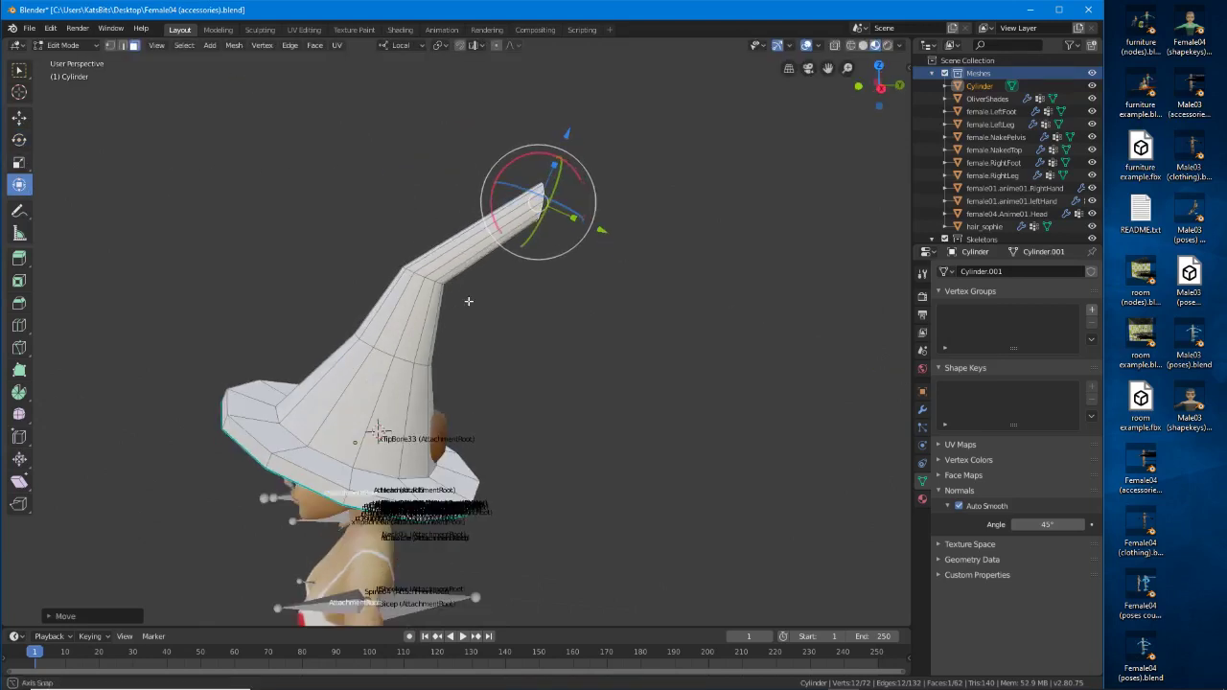
drag(564, 229, 556, 288)
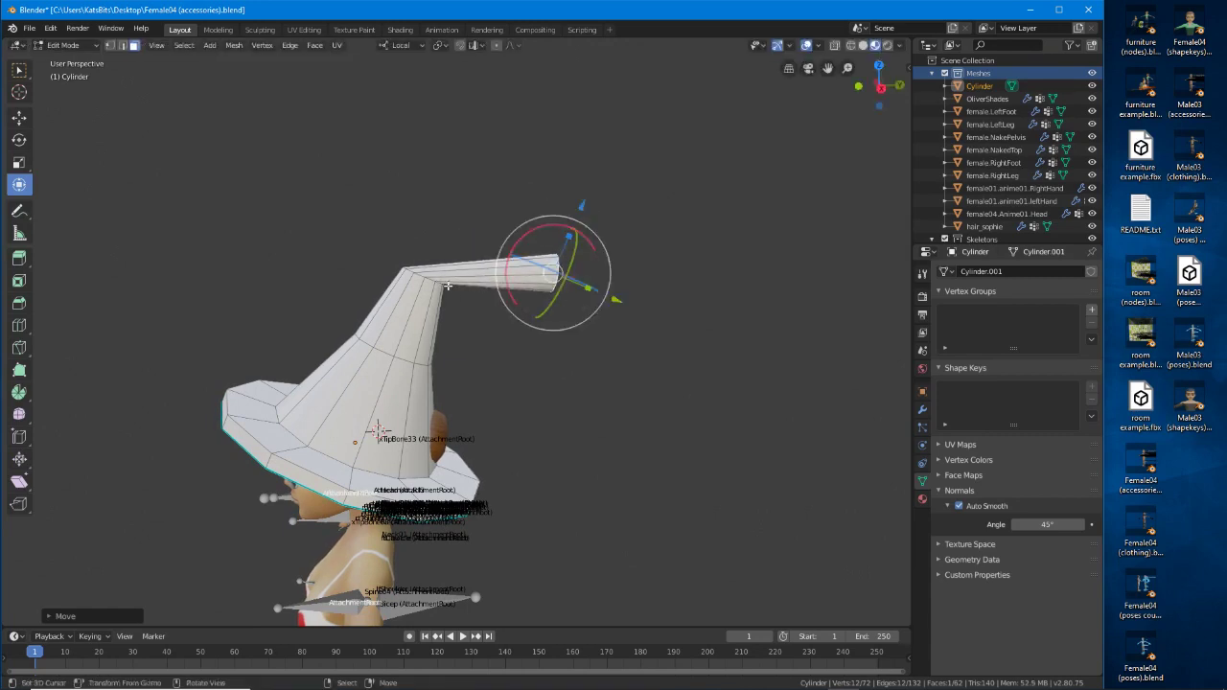
In edge mode, select the crown's upper edge loop, rotate it to follow the bend and move it back and down.
key(2)
alt+click(422, 280)
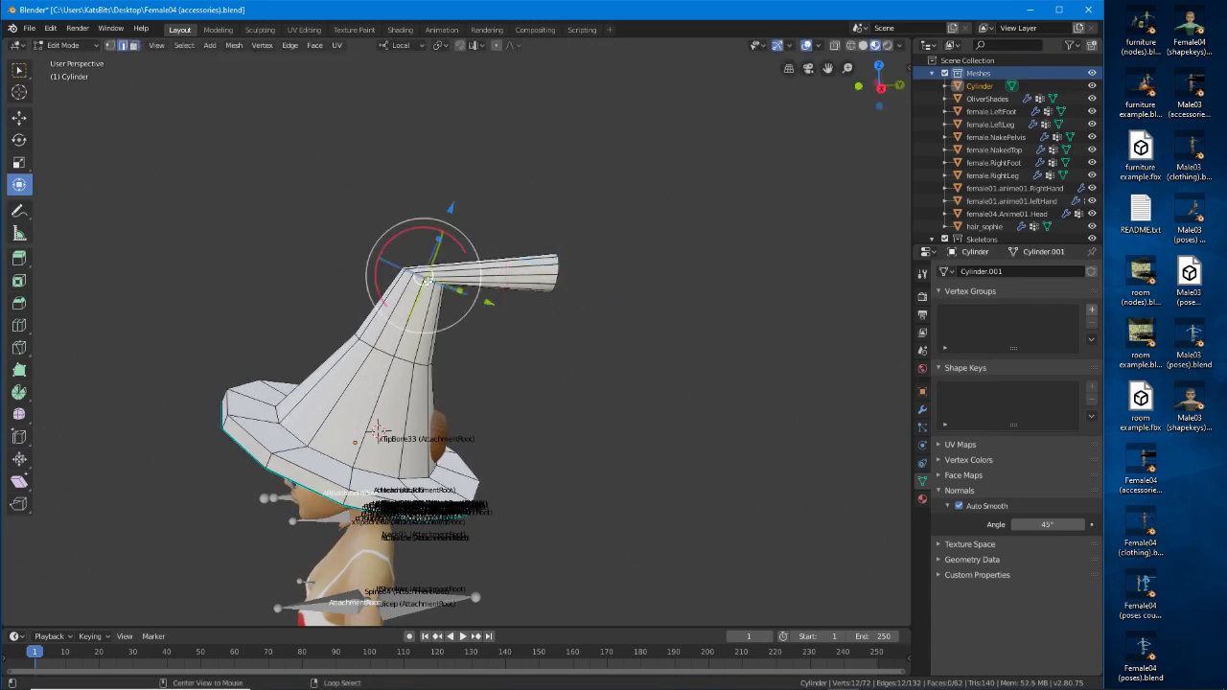
drag(458, 224, 485, 257)
key(g)
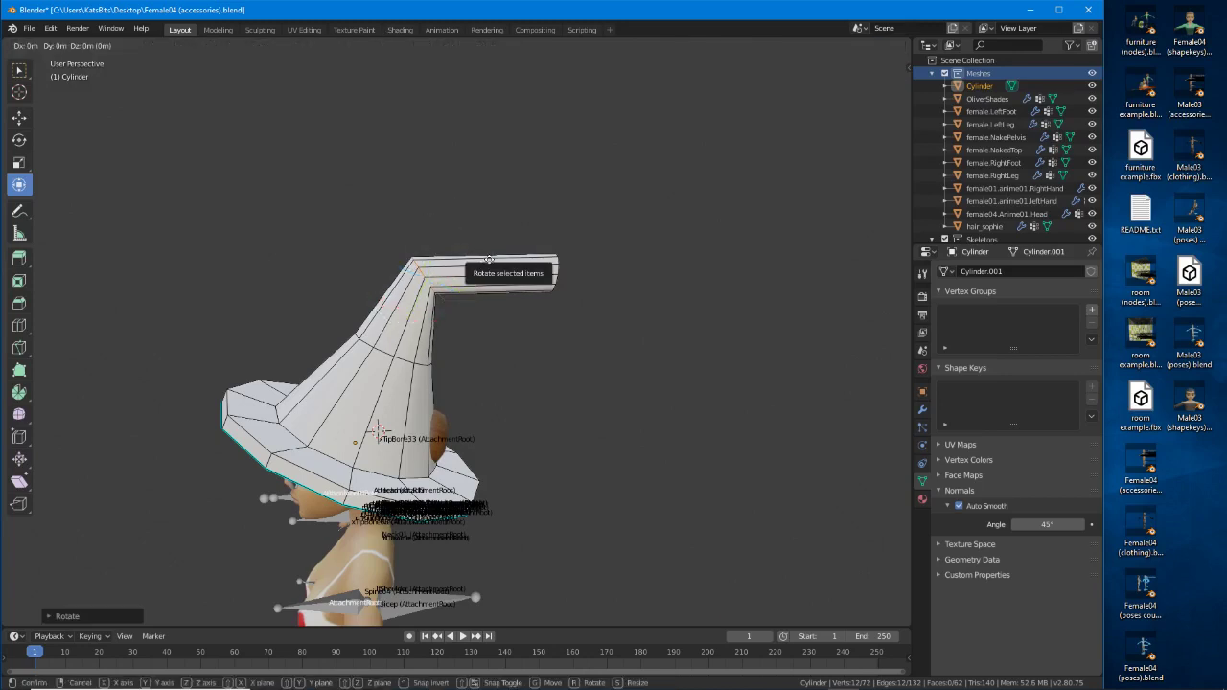
click(521, 287)
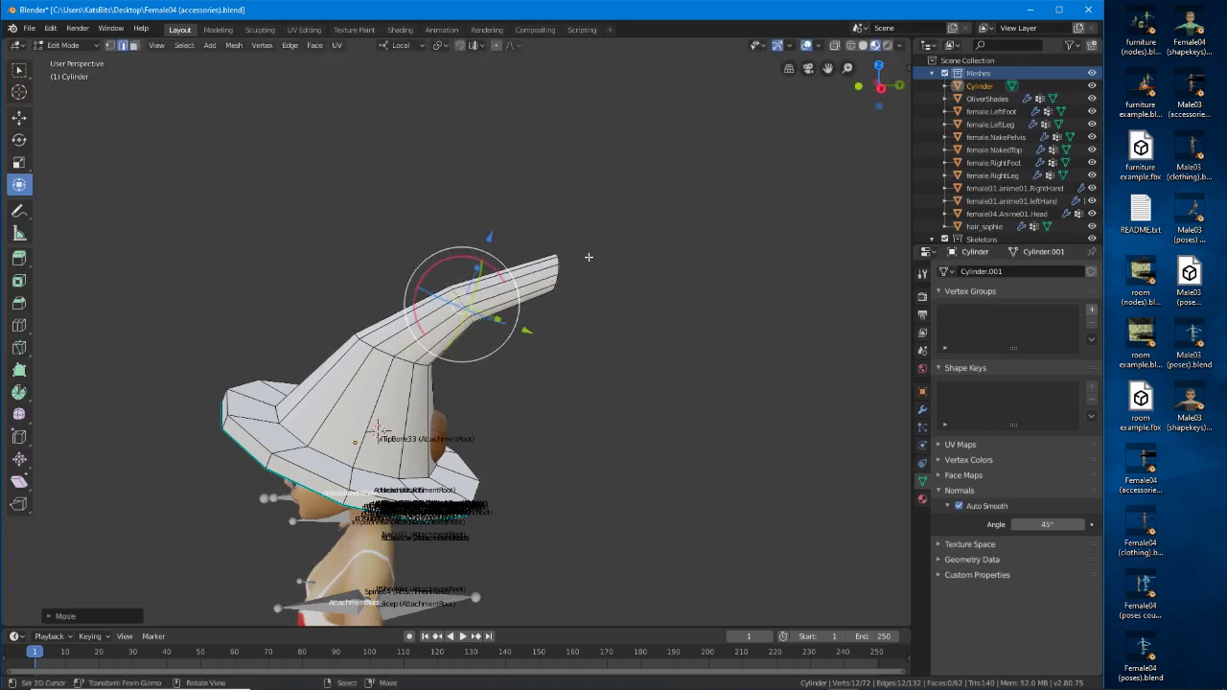
Select the edge loop at the crown's tip and move it down so the point droops behind the hat.
mouse_move(589, 257)
middle_down()
mouse_move(523, 278)
mouse_move(602, 277)
middle_up()
alt+click(514, 276)
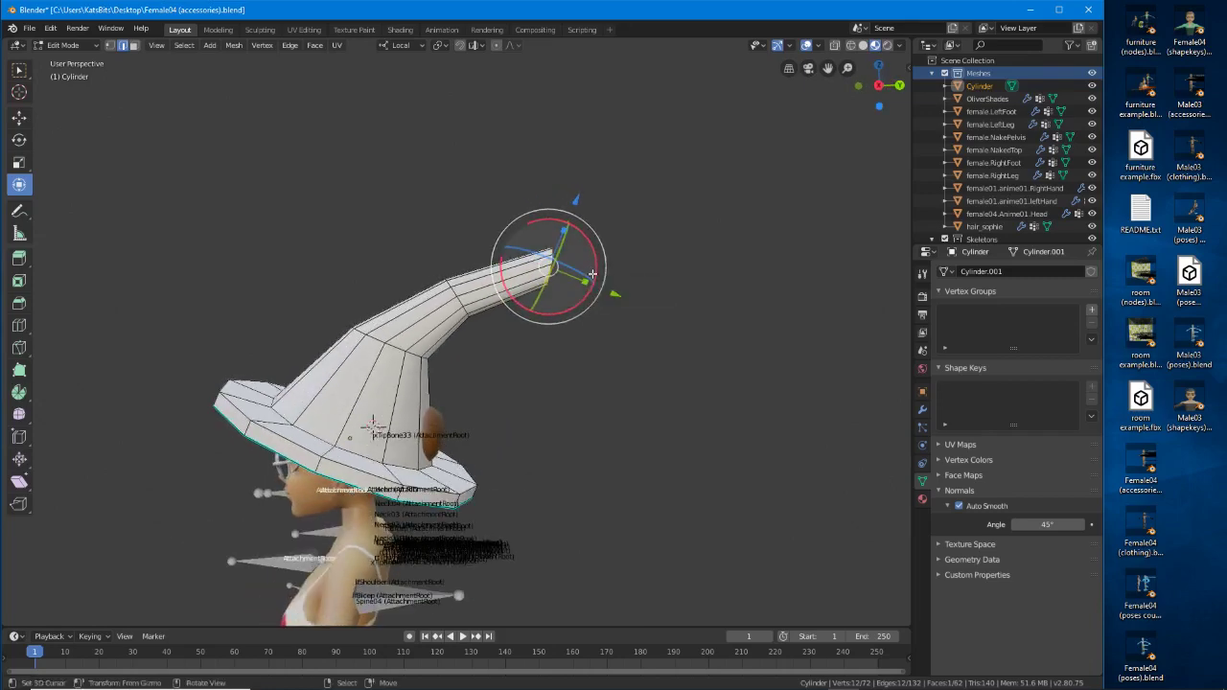
key(g)
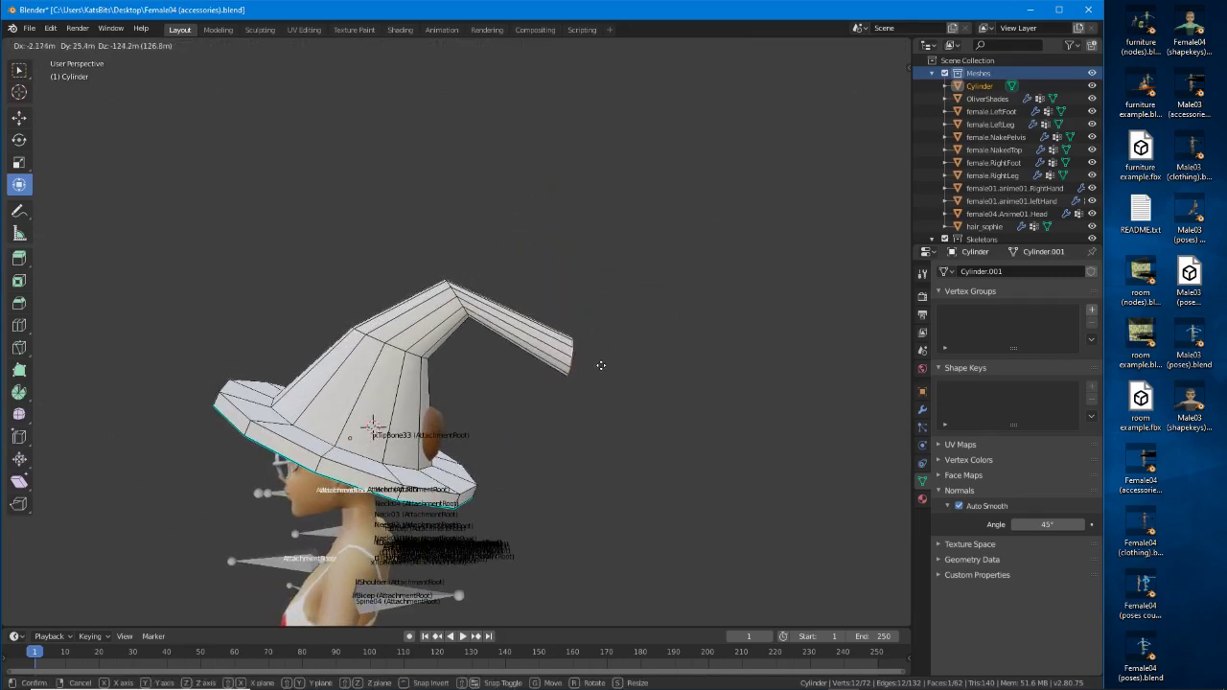
click(594, 399)
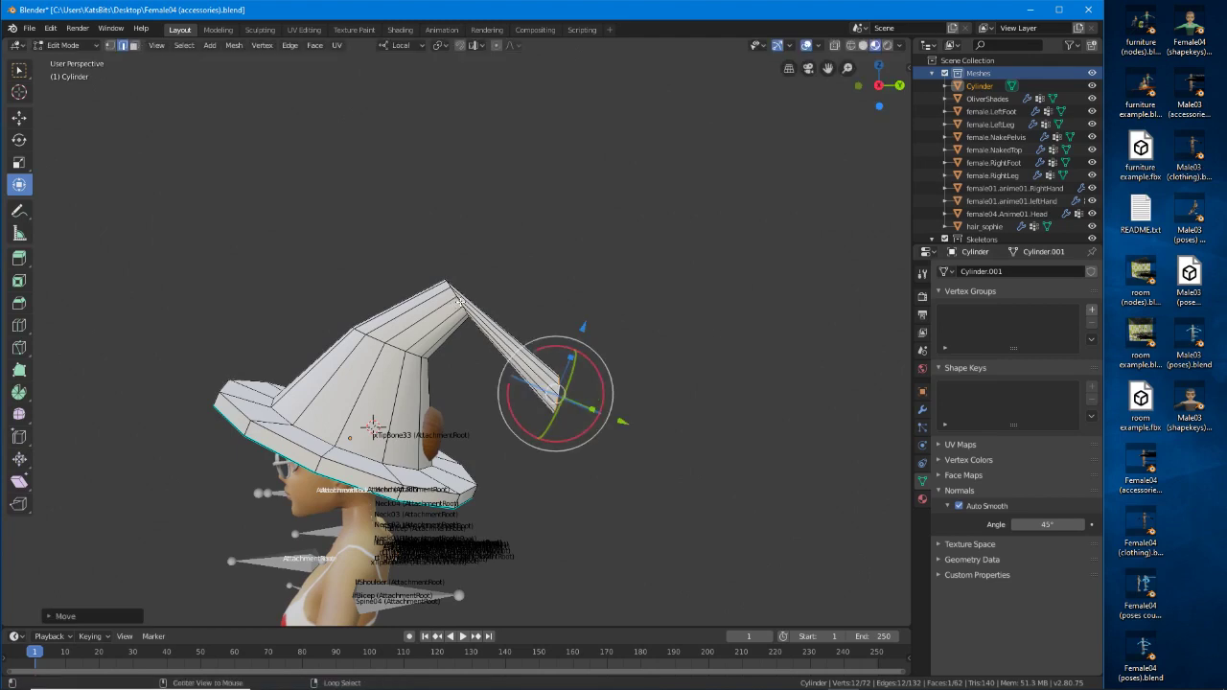
Select the crown's upper edge loop at the bend and rotate it by about 53 degrees.
alt+click(459, 303)
key(r)
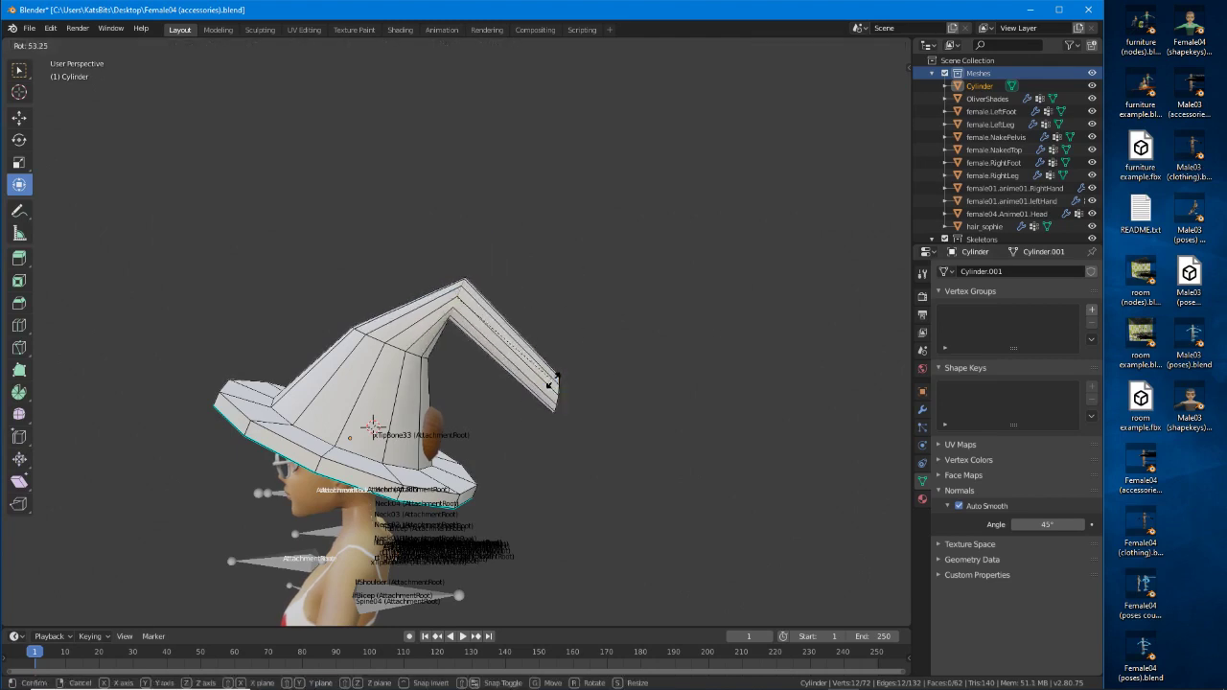
click(552, 384)
Rotate the crown's middle edge loop by about 24 degrees and shift it backward.
key(r)
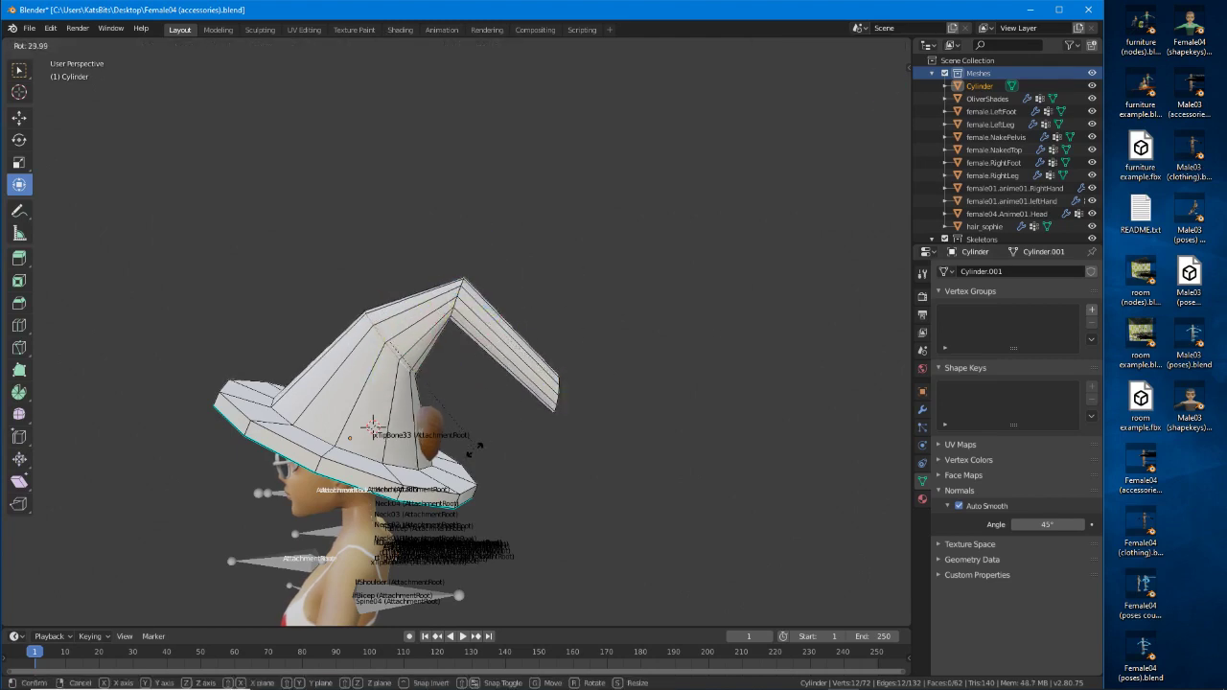
click(476, 447)
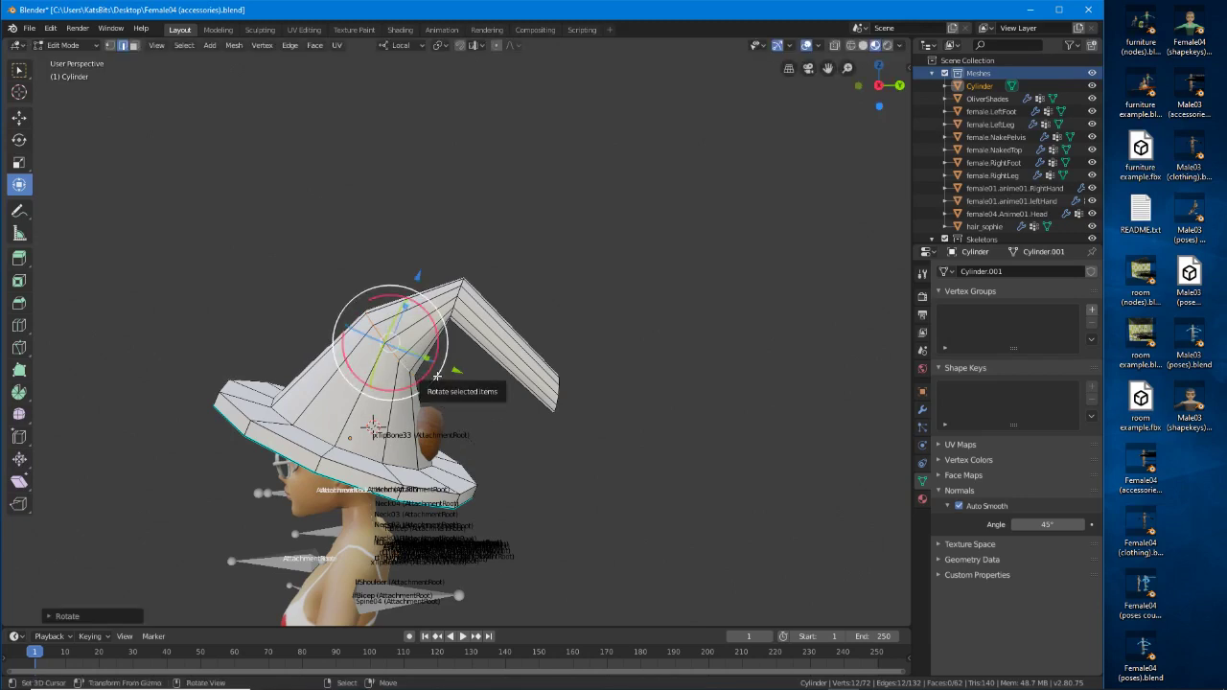
key(g)
click(471, 370)
Select the edge loop at the upper bend and move it down and back to smooth the curve.
alt+click(455, 306)
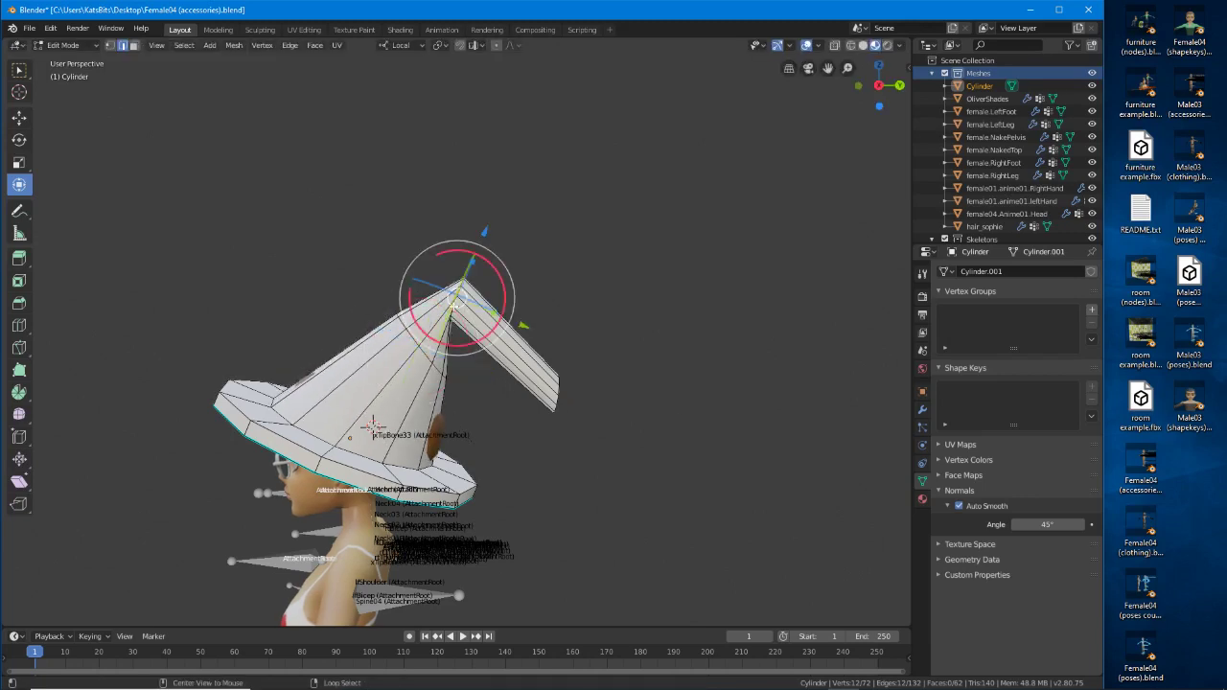
key(g)
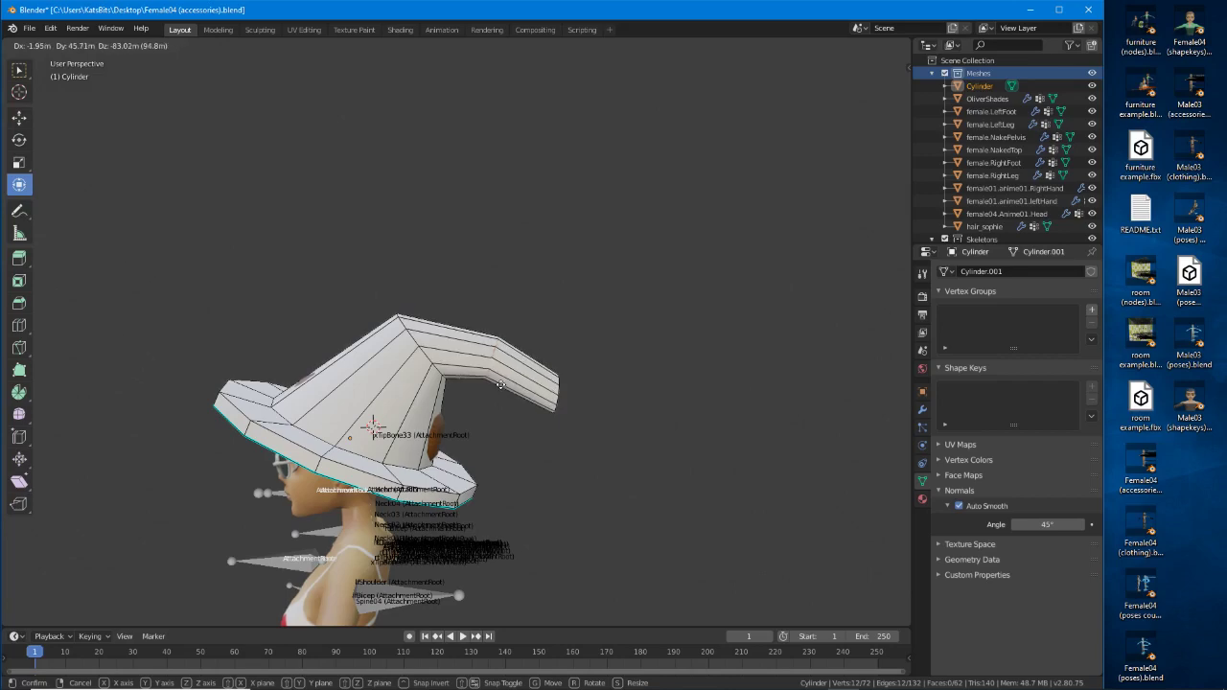
click(499, 385)
Select the edge loop at the tip, rotate it to follow the curve and move it further down.
mouse_move(560, 402)
middle_down()
mouse_move(499, 419)
mouse_move(570, 391)
middle_up()
alt+click(514, 409)
key(r)
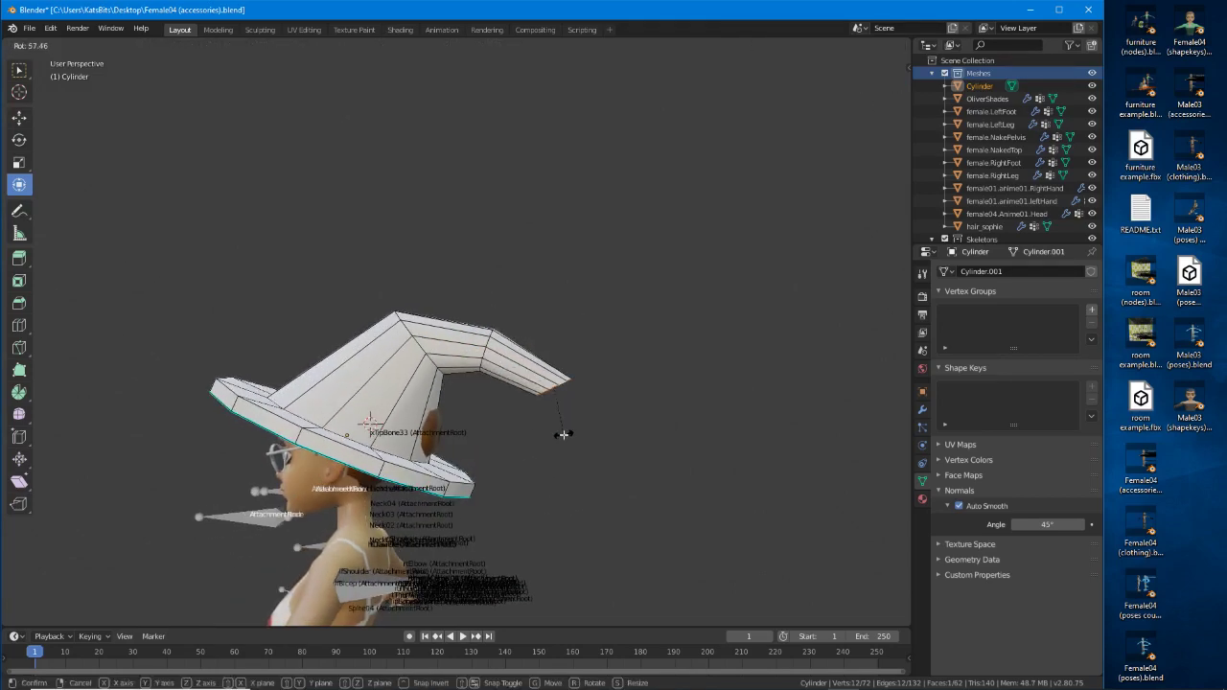
click(559, 391)
key(g)
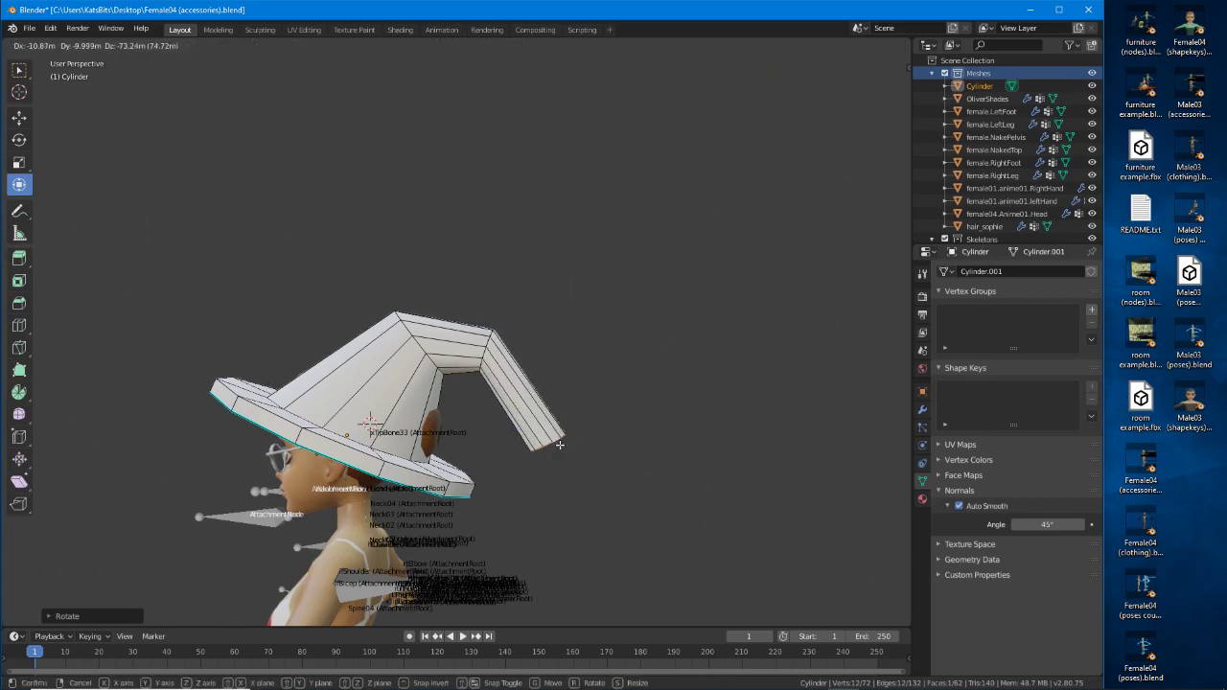
click(559, 444)
Check the hat's shape from behind and rotate the face at the tip slightly.
middle_drag(559, 444, 522, 431)
scroll(468, 434, up, 1)
shift+middle_drag(435, 532, 354, 465)
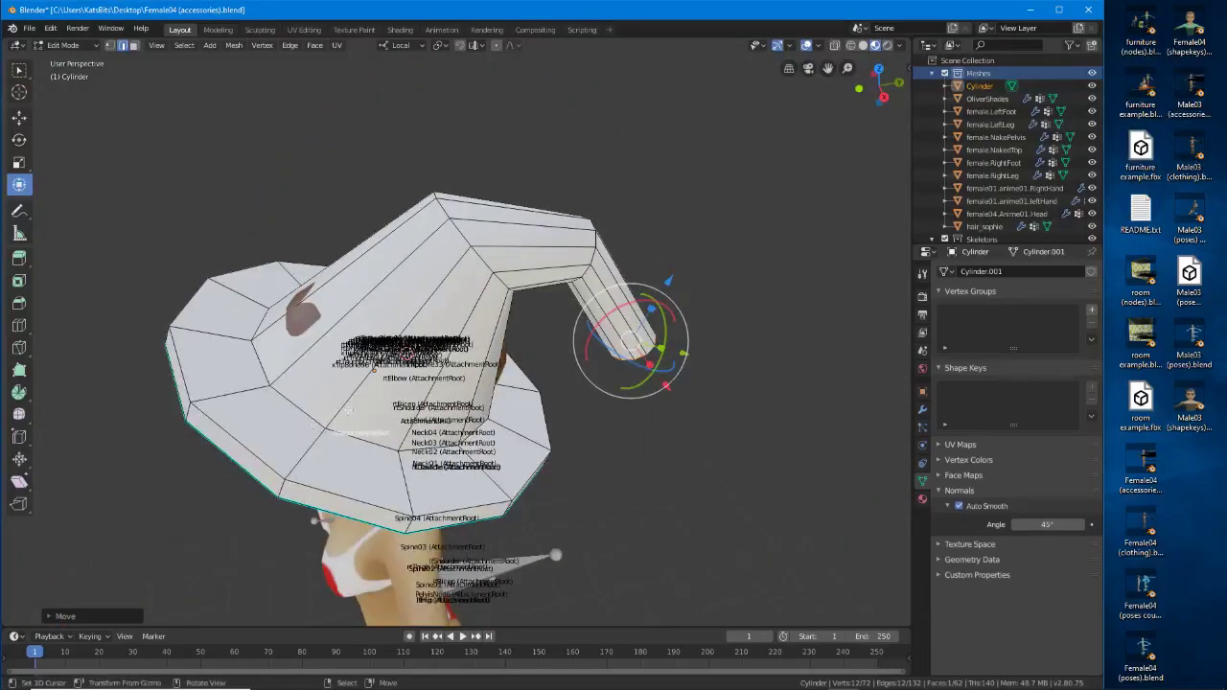
middle_drag(347, 410, 397, 293)
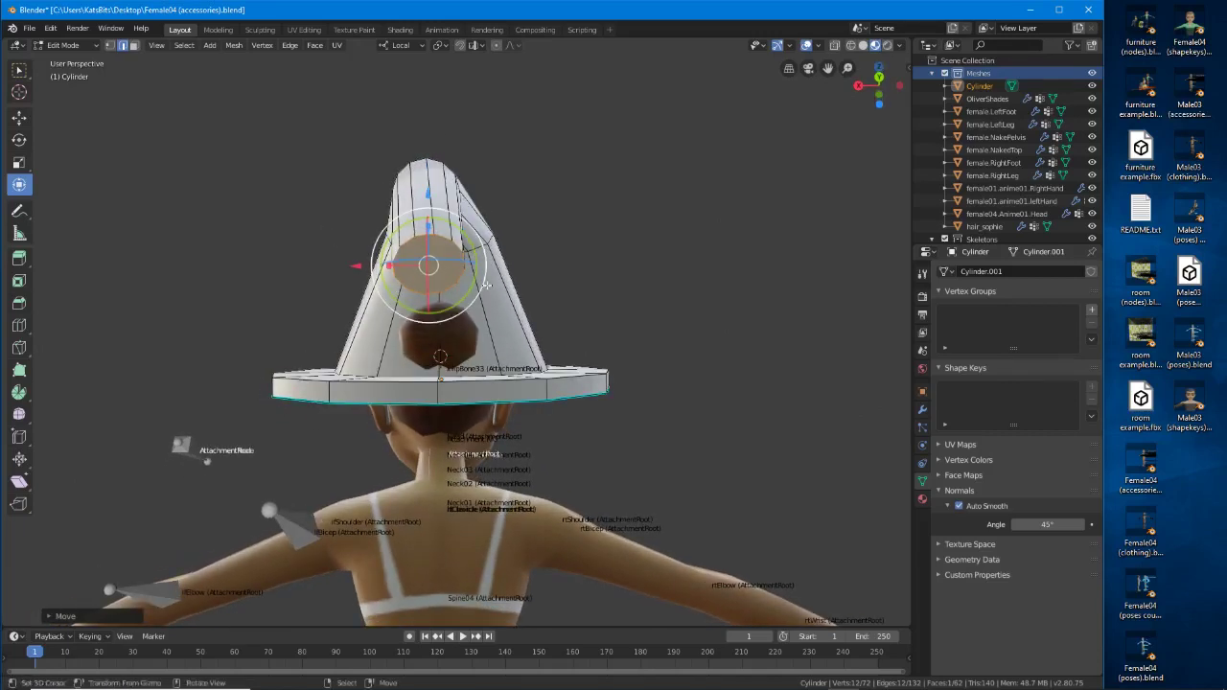
mouse_move(464, 236)
mouse_down()
mouse_move(446, 223)
mouse_move(463, 235)
mouse_up()
middle_drag(405, 320, 409, 308)
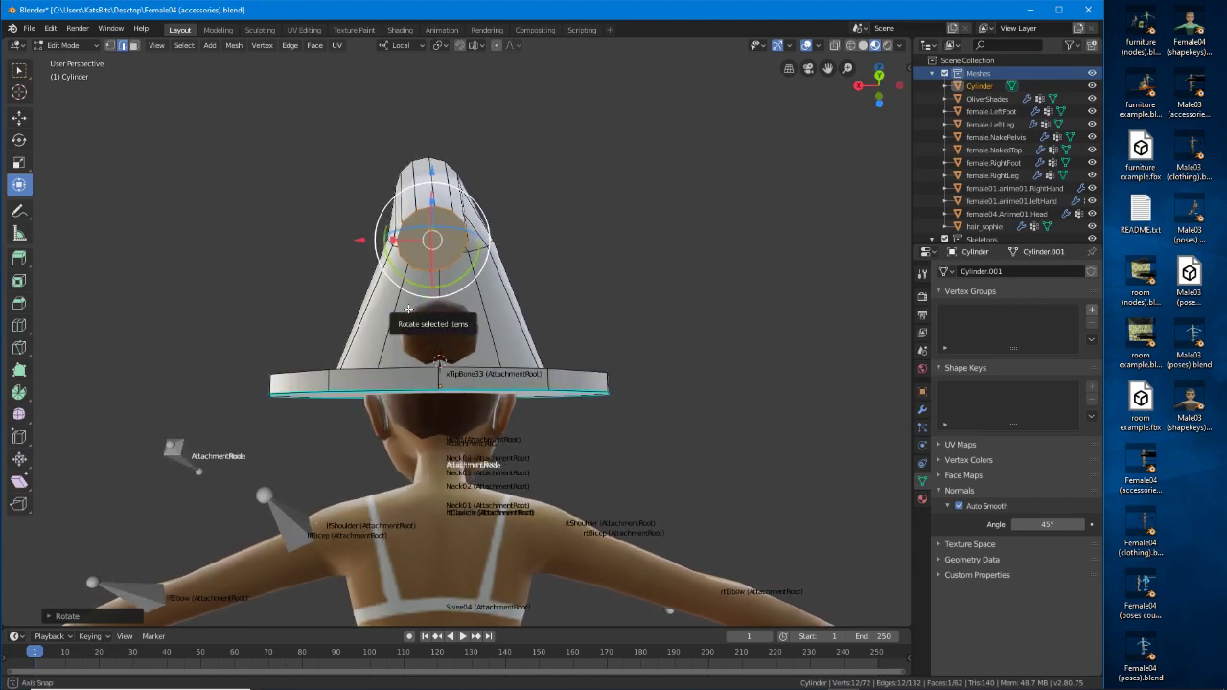
Select the ring of vertical edges around the crown's lower section and cut a new edge loop through it.
click(441, 290)
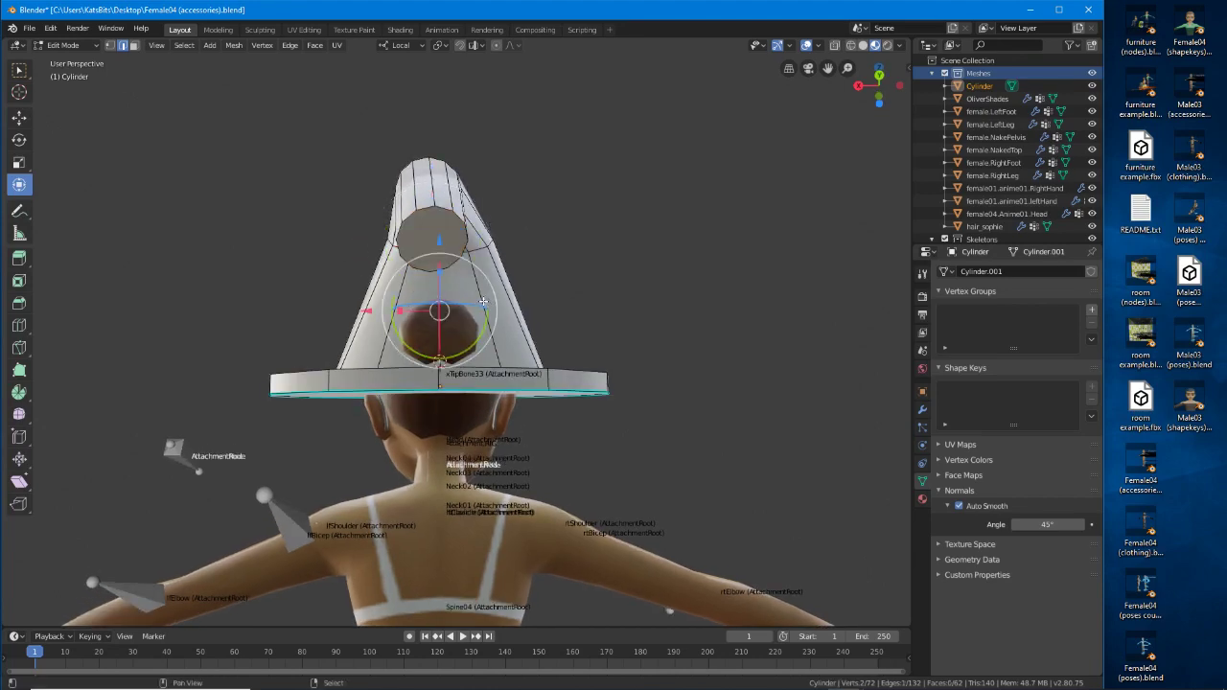
shift+right_click(483, 301)
middle_drag(646, 284, 470, 343)
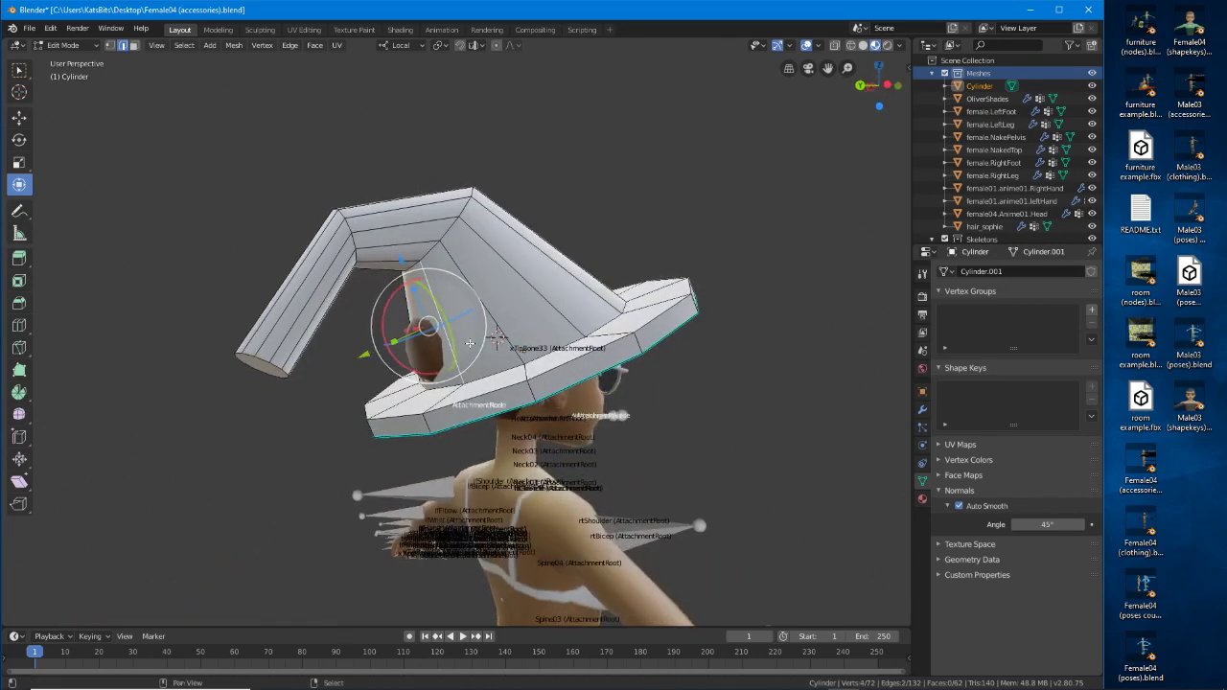
shift+right_click(564, 266)
middle_drag(564, 266, 403, 342)
shift+click(496, 360)
shift+click(485, 351)
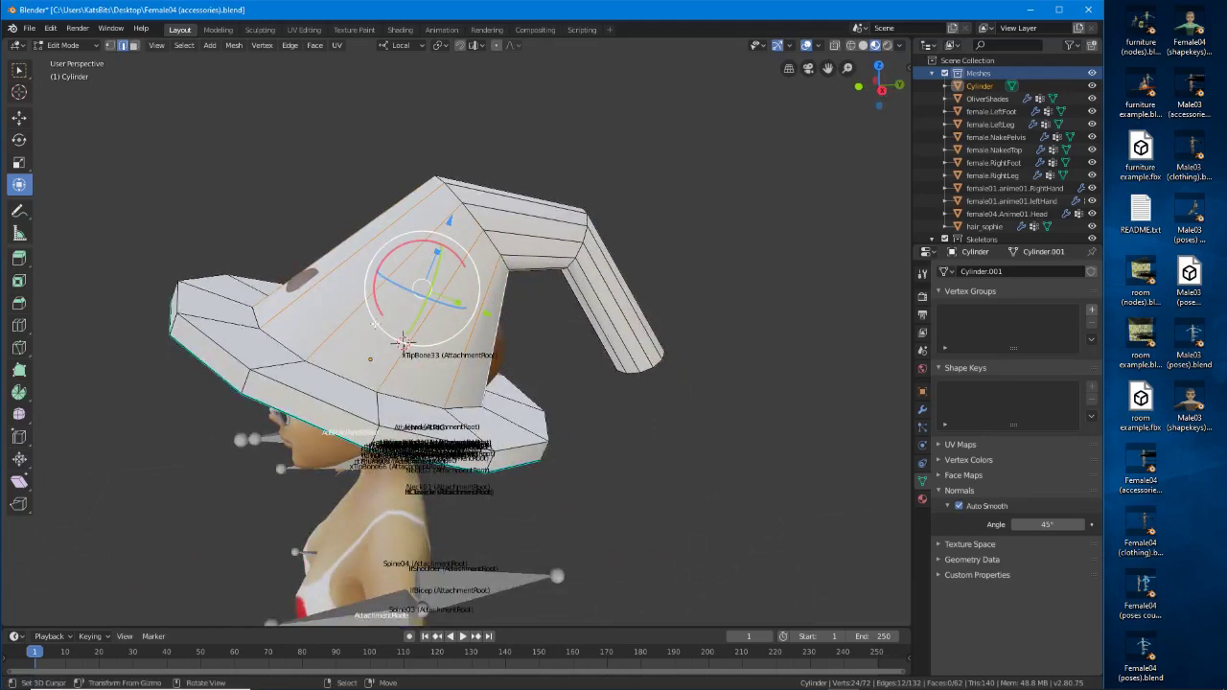
key(ctrl+r)
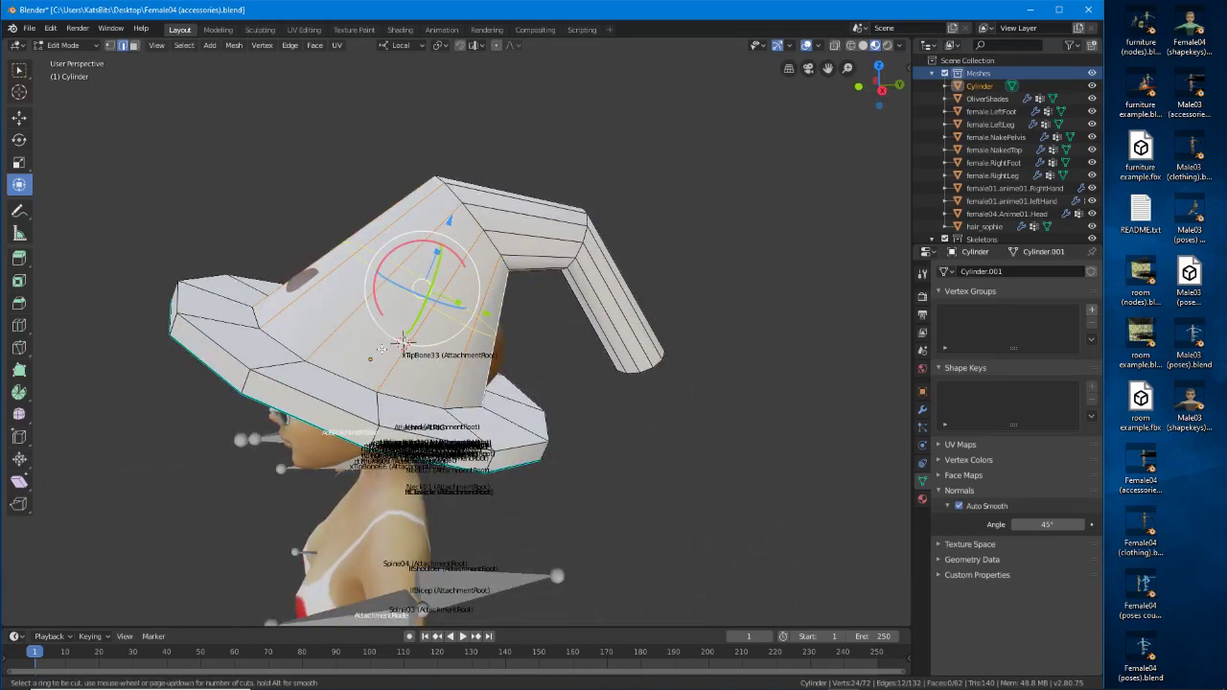
click(382, 348)
click(394, 316)
Scale the new edge loop outward to round the crown and shift it slightly forward along local Y.
key(s)
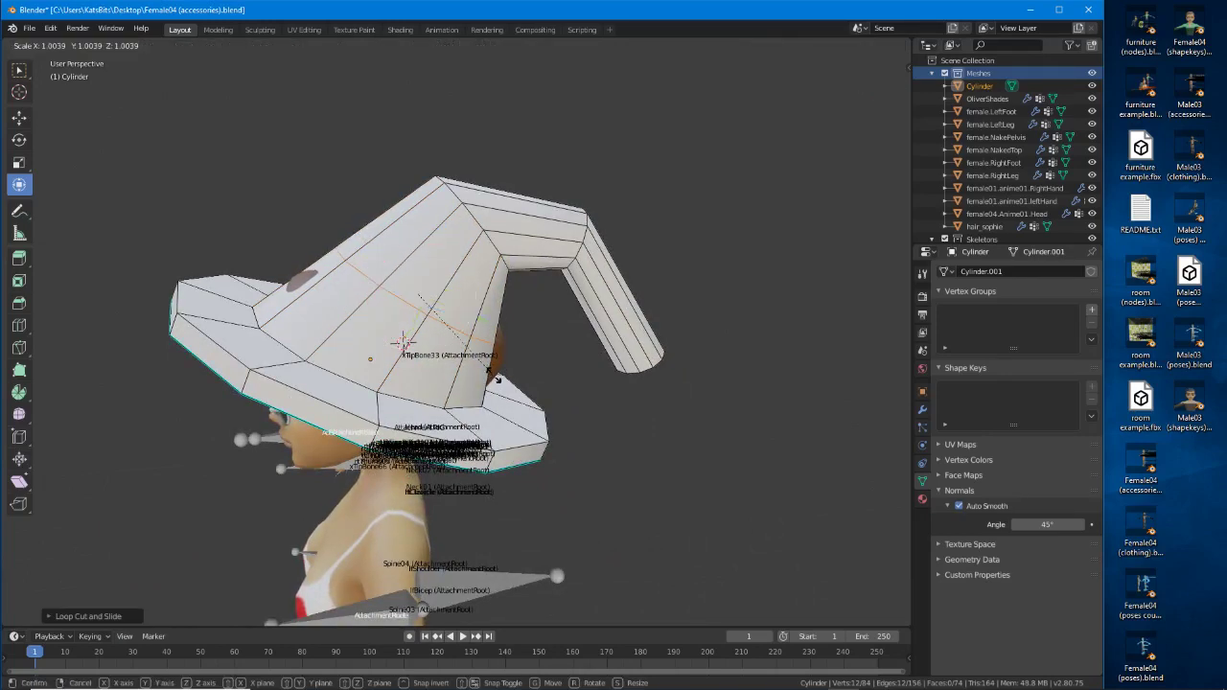
click(504, 373)
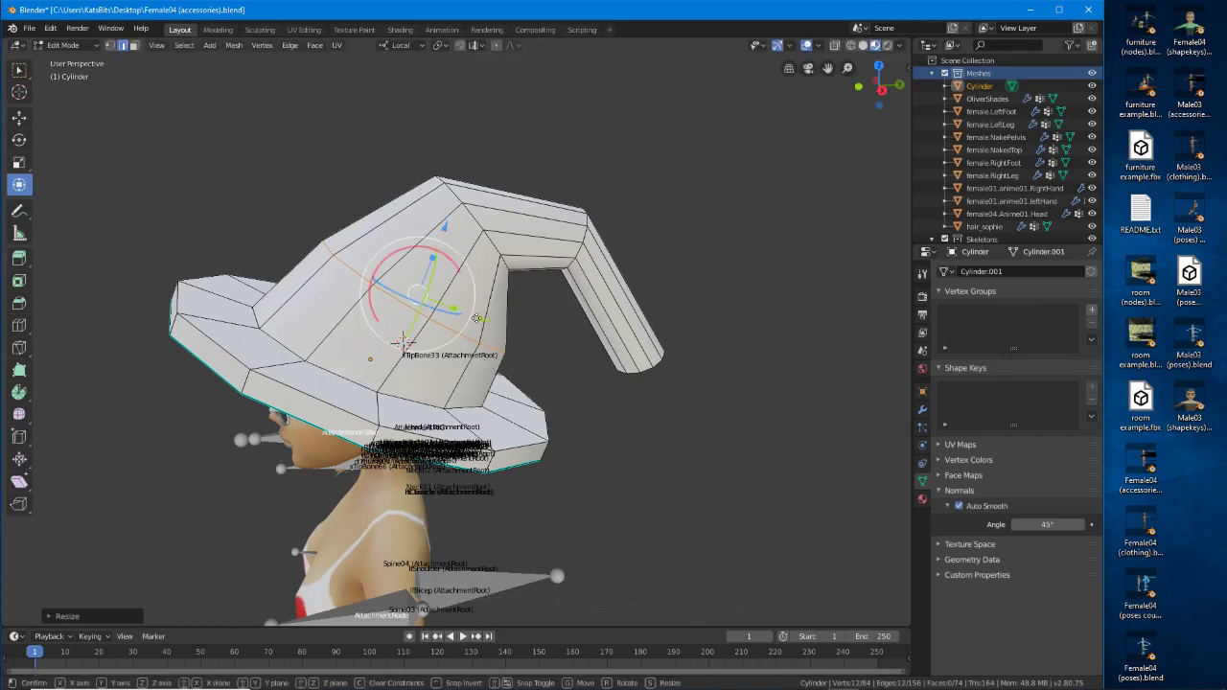
drag(481, 318, 468, 314)
Move the new loop's rear edge back to cover the hair bun, and edge-slide the two rear edges at the crown's base.
mouse_move(476, 344)
middle_down()
mouse_move(464, 339)
mouse_move(482, 331)
middle_up()
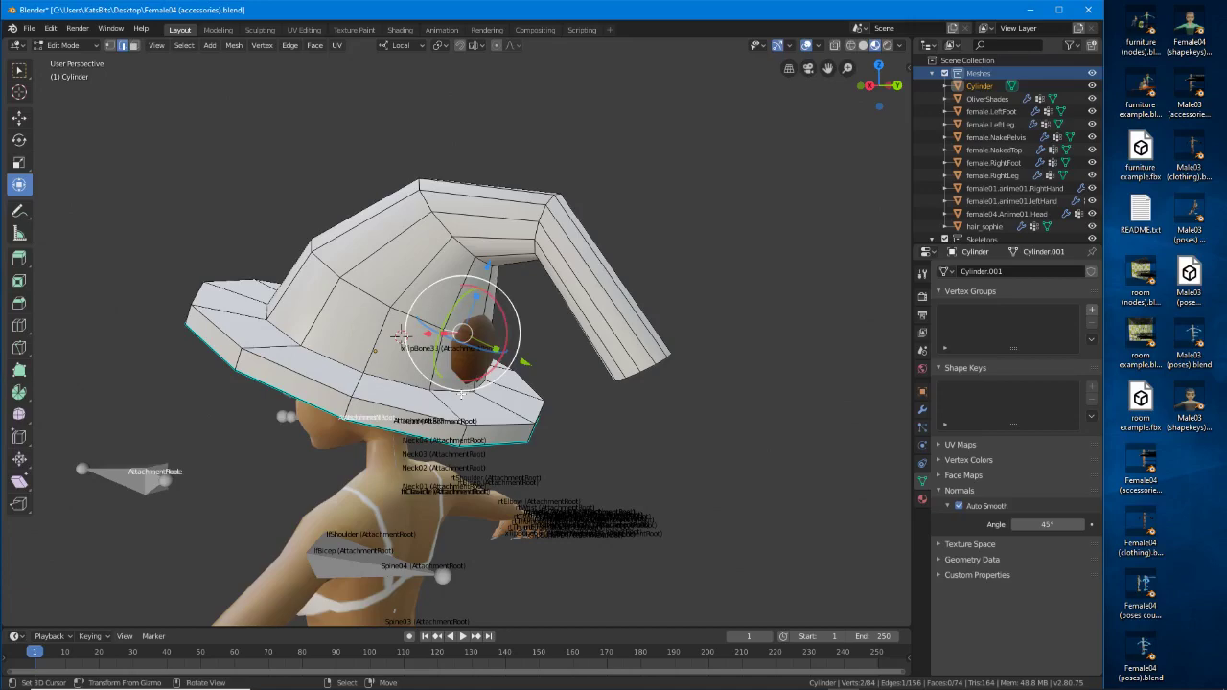
middle_drag(462, 393, 562, 393)
key(g)
click(559, 398)
key(g)
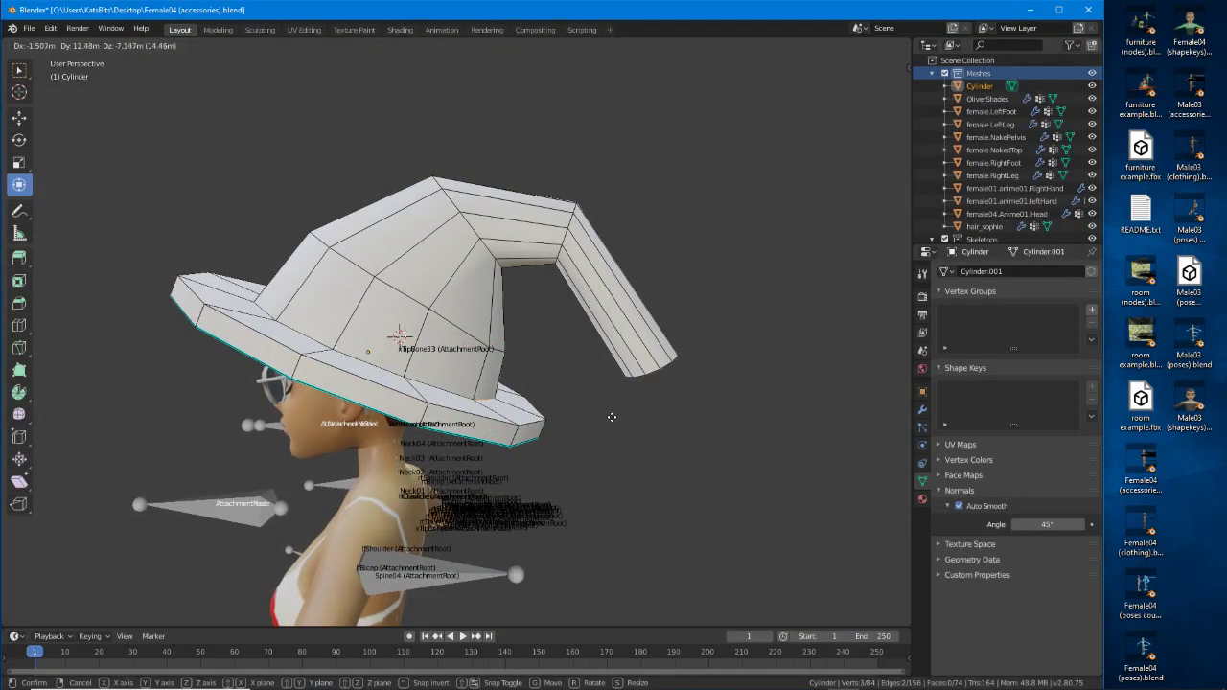
key(g)
click(606, 415)
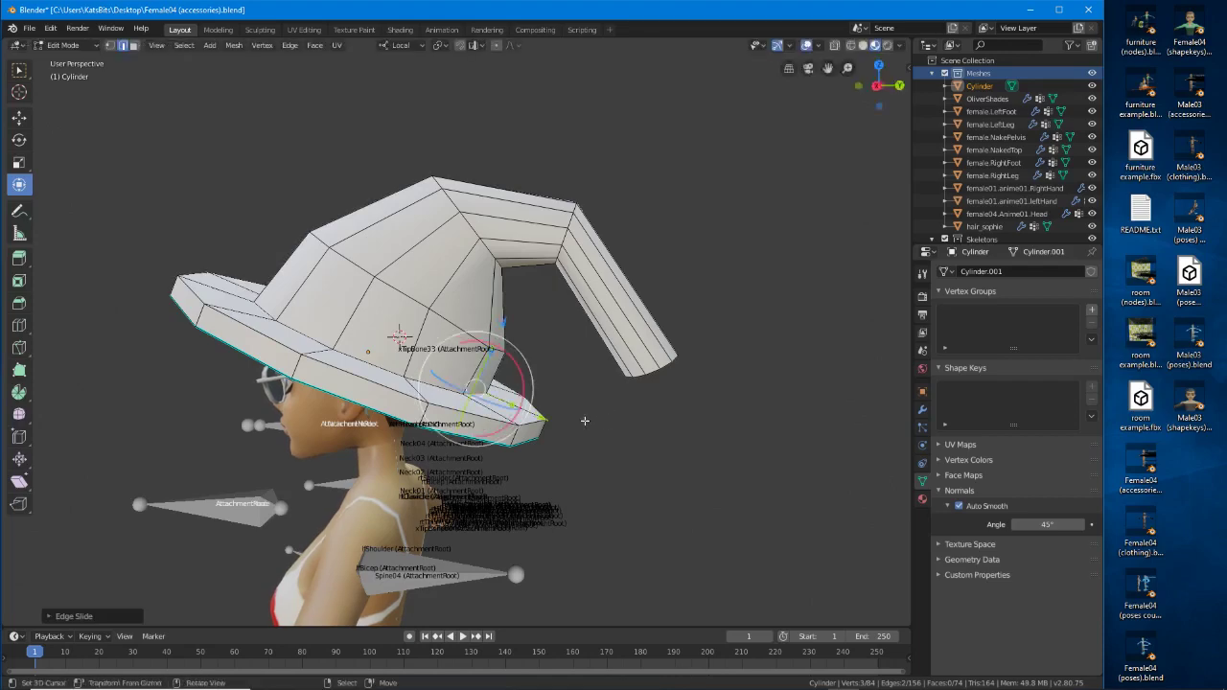
Select the four edges under the crown's first bend and move them backward and down.
middle_drag(606, 415, 422, 248)
middle_drag(379, 291, 510, 341)
key(g)
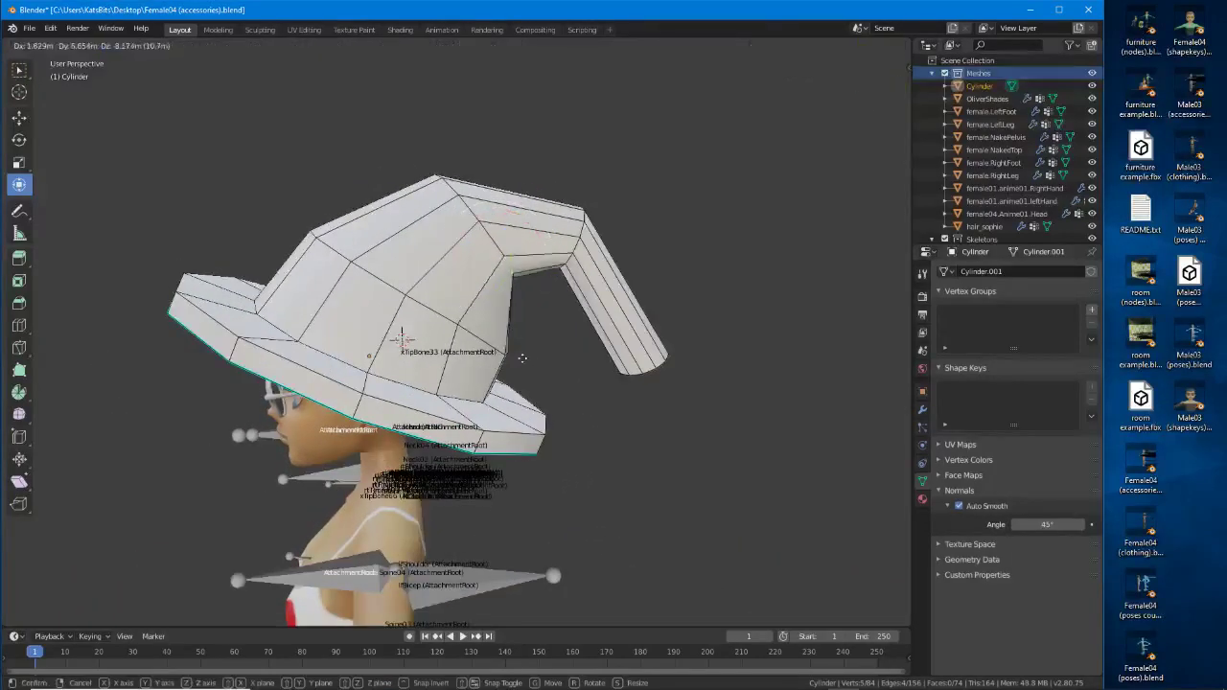
key(g)
right_click(532, 360)
key(g)
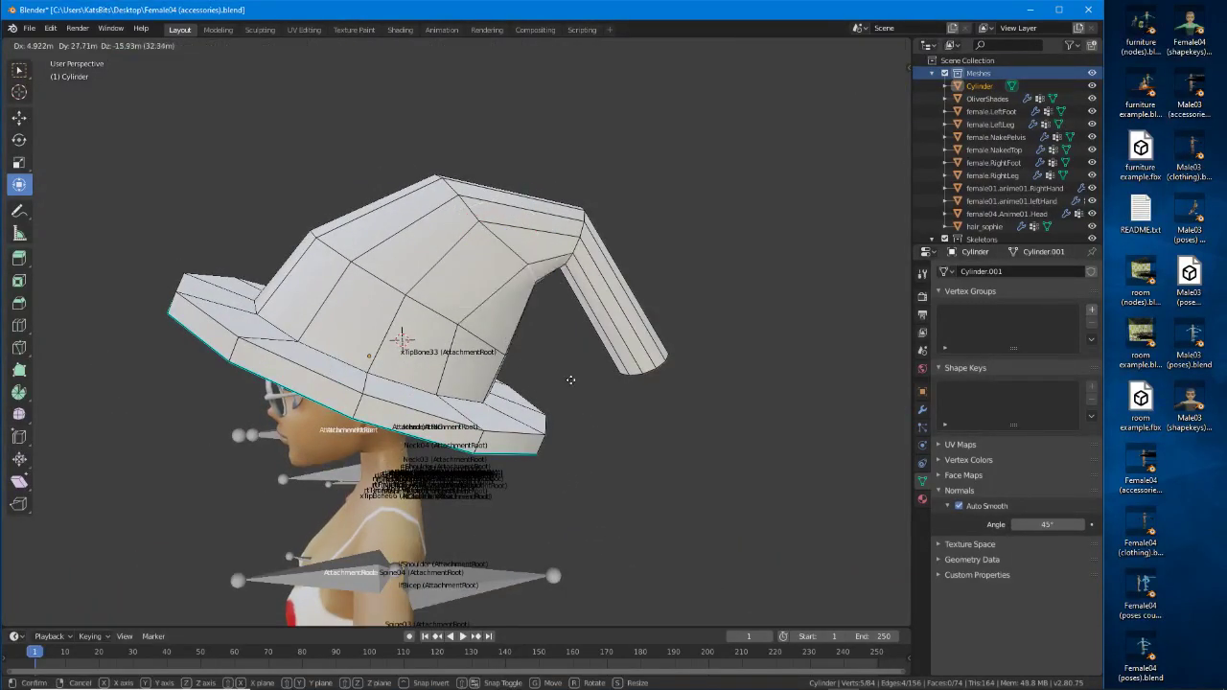
click(555, 383)
Select the underside edges of the bend nearest the tip and edge-slide them by about 0.21.
middle_drag(588, 384, 371, 257)
right_click(368, 254)
middle_drag(354, 319, 153, 393)
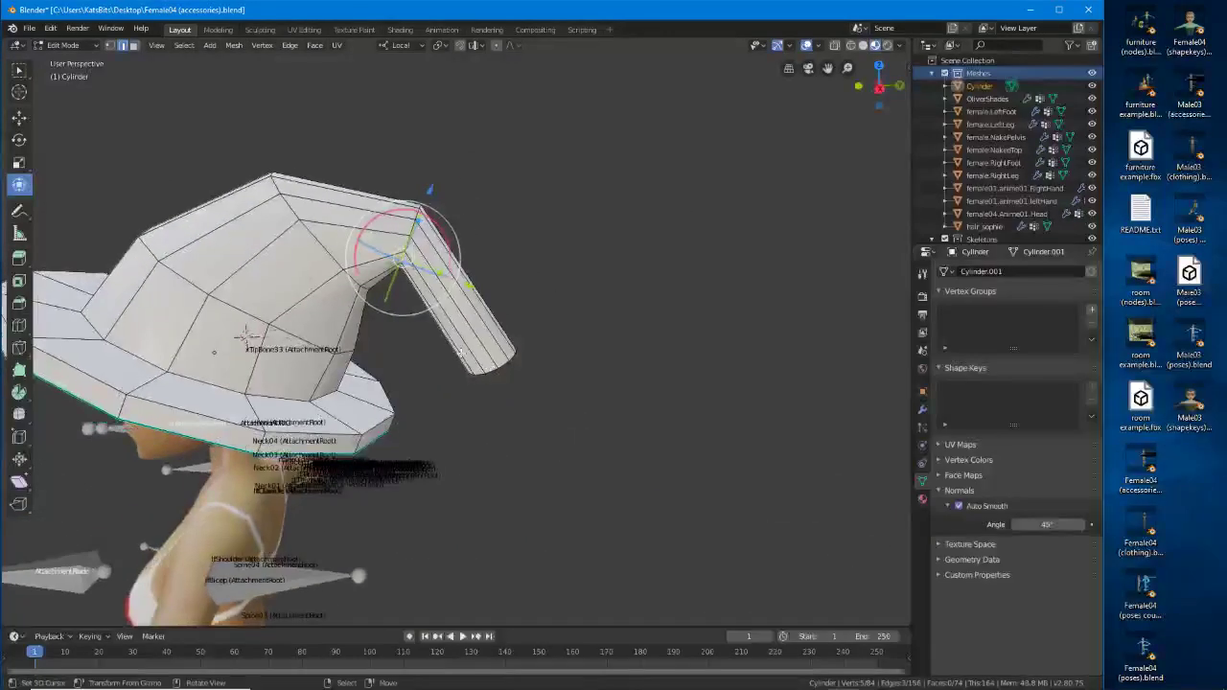
key(g)
key(g)
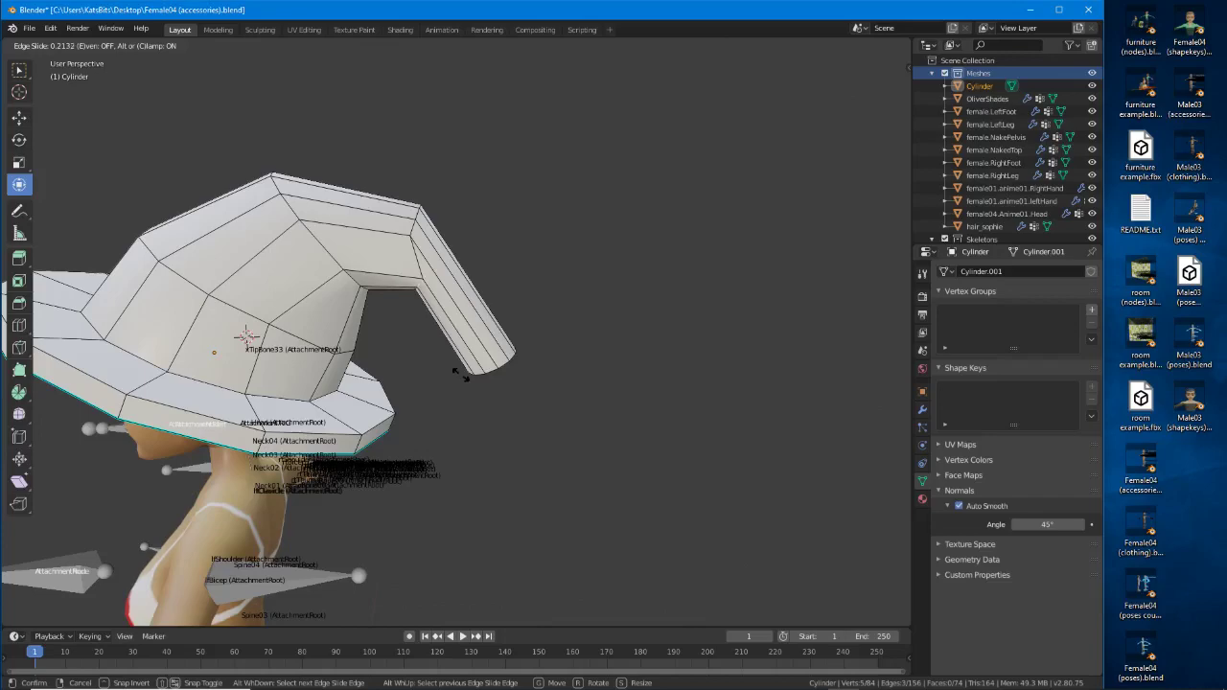
click(461, 376)
Vertex-slide the side vertices of the bend nearest the tip on both sides of the hat to even out their spacing.
middle_drag(460, 376, 509, 235)
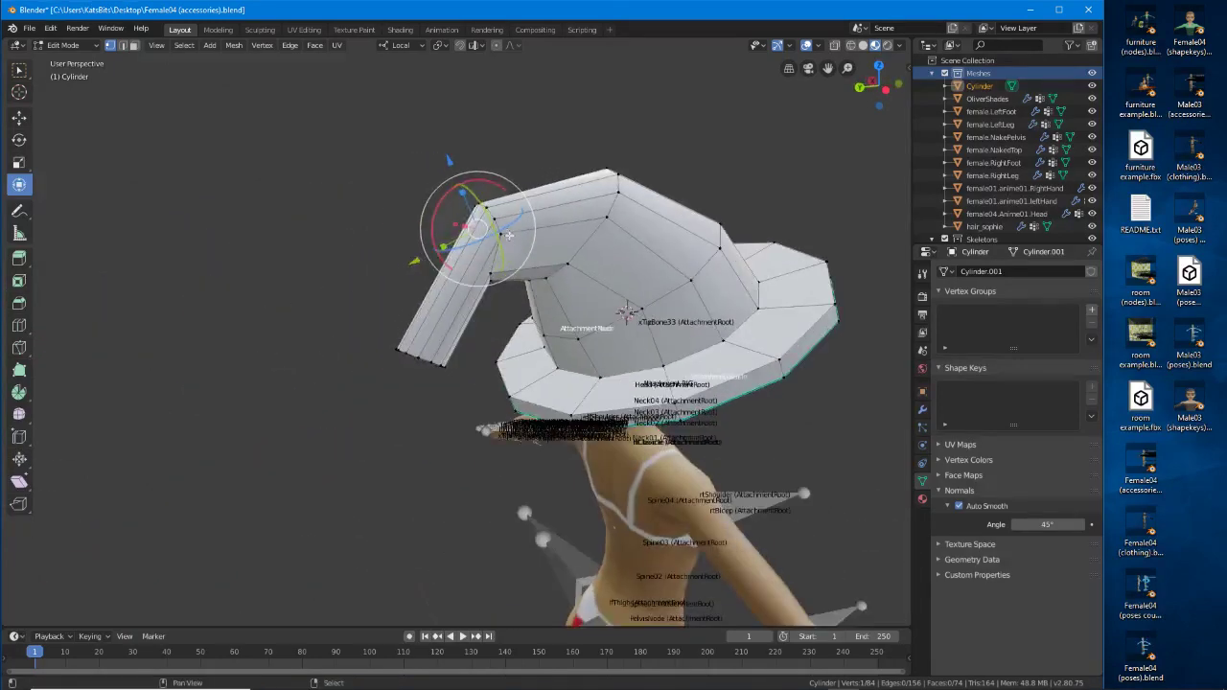
key(shift+v)
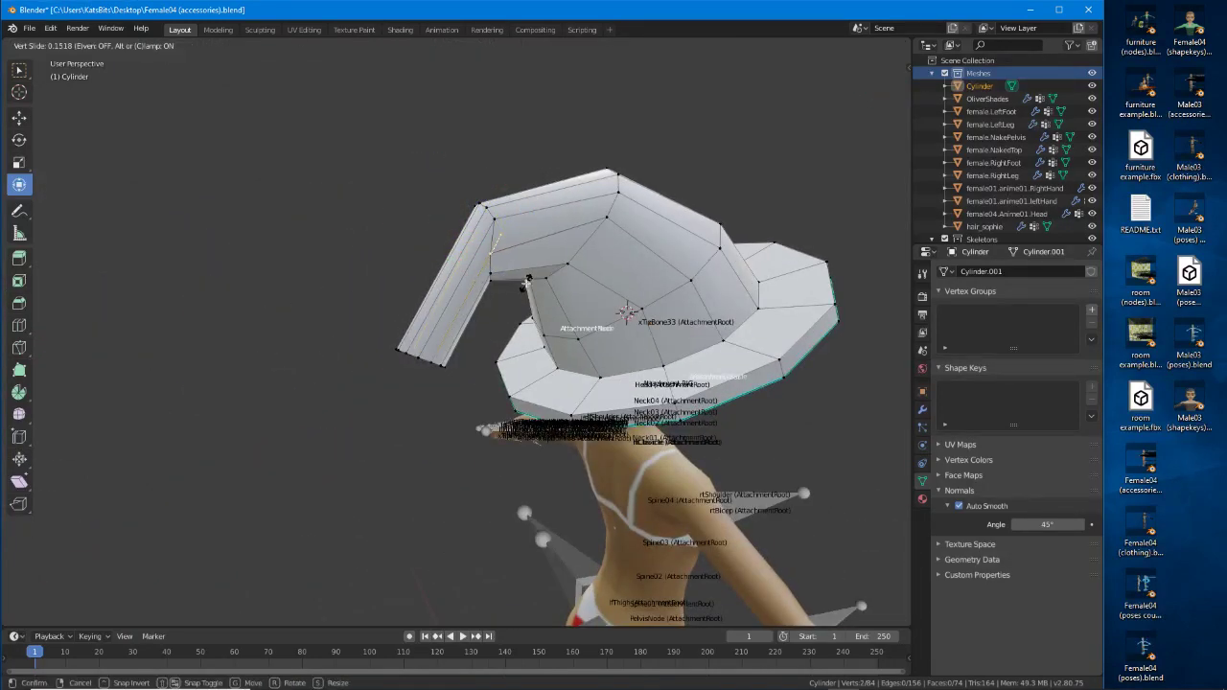
click(526, 283)
right_click(495, 219)
middle_drag(494, 219, 718, 262)
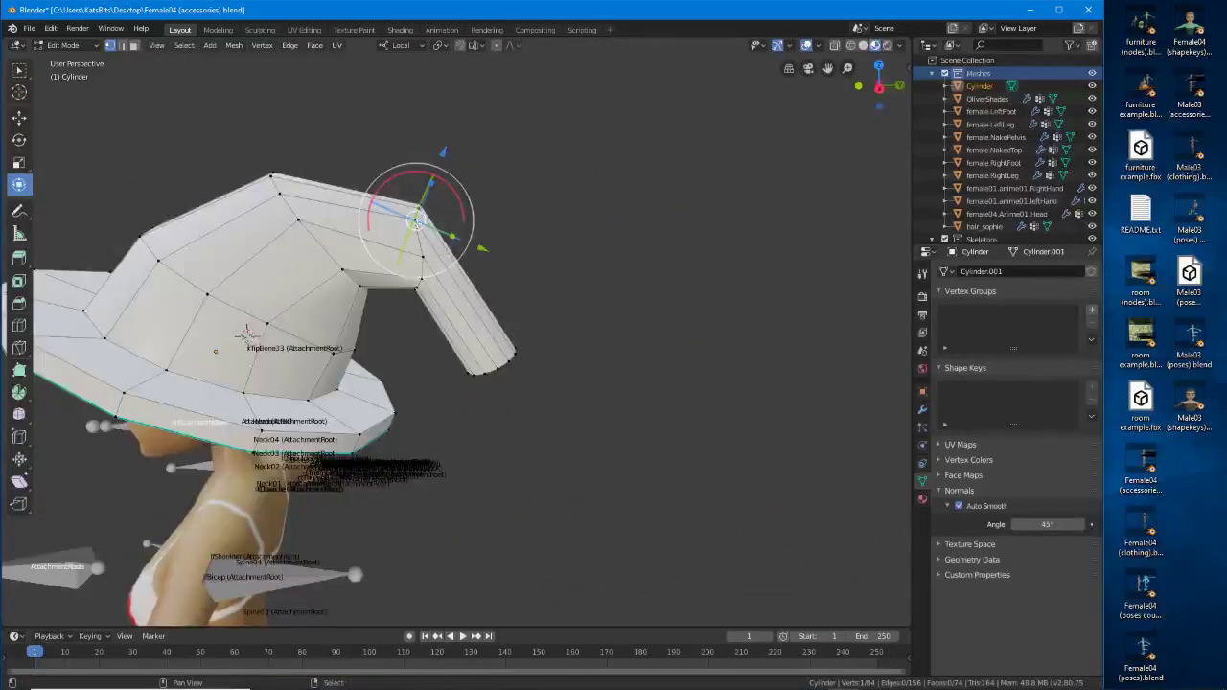
key(shift+v)
click(417, 211)
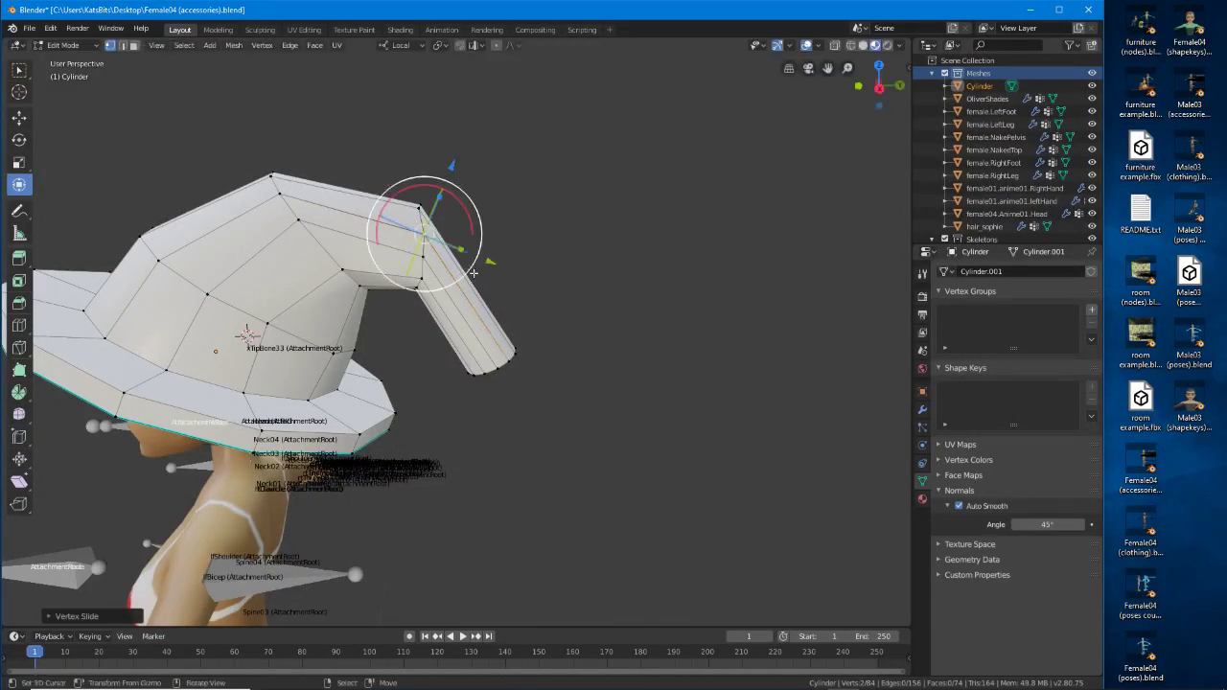
middle_drag(417, 211, 443, 234)
key(shift+v)
click(497, 270)
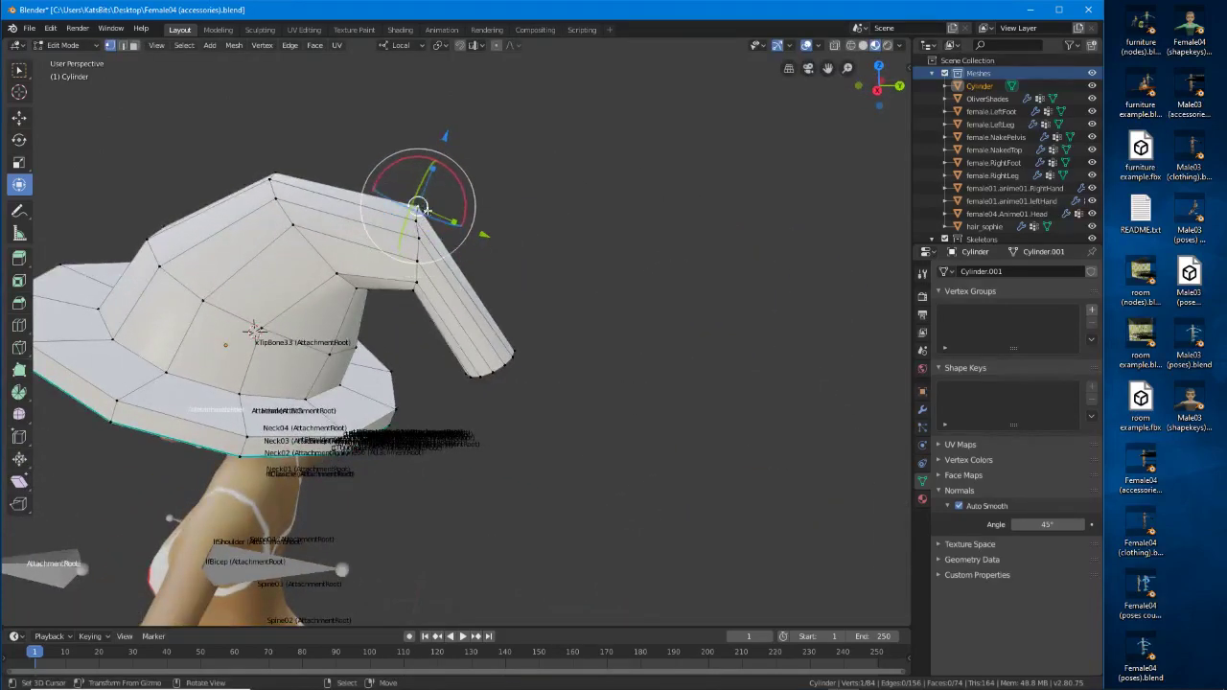
Shift the top vertex and edge loop of the bend nearest the tip slightly, and select the edge loop around the tip's end.
key(g)
click(449, 218)
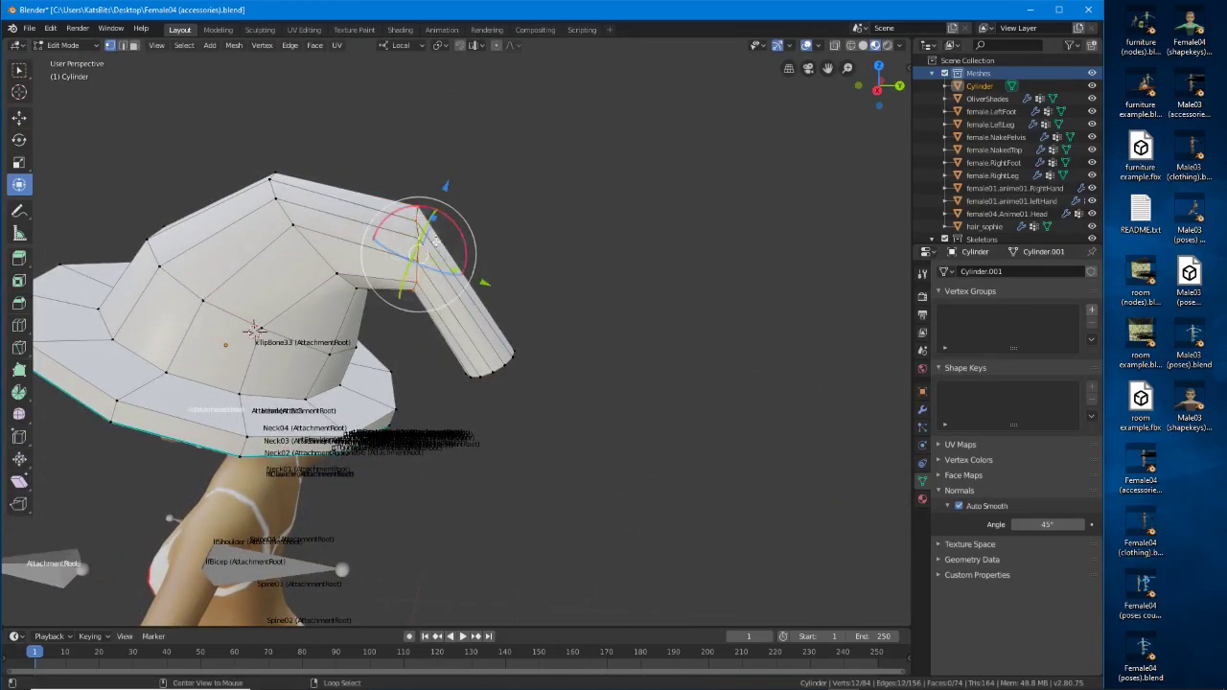
middle_drag(437, 239, 518, 256)
drag(460, 228, 472, 246)
middle_drag(537, 278, 423, 391)
scroll(461, 379, up, 2)
alt+click(495, 379)
scroll(370, 373, down, 3)
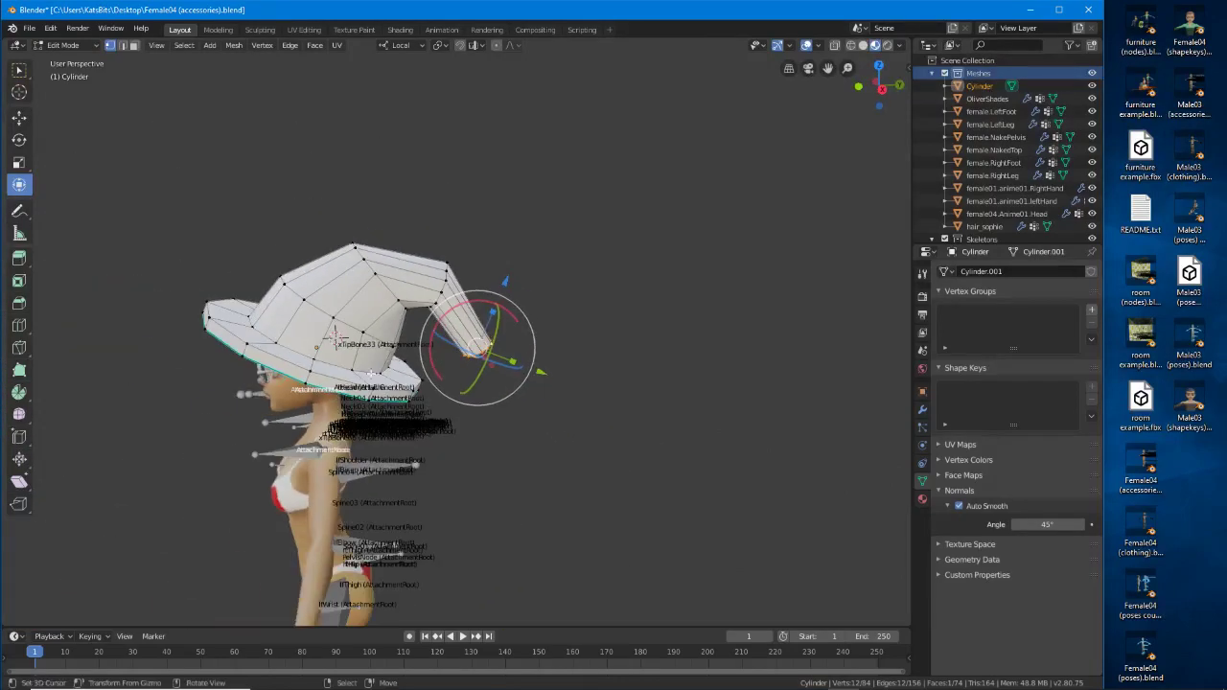
scroll(302, 328, up, 2)
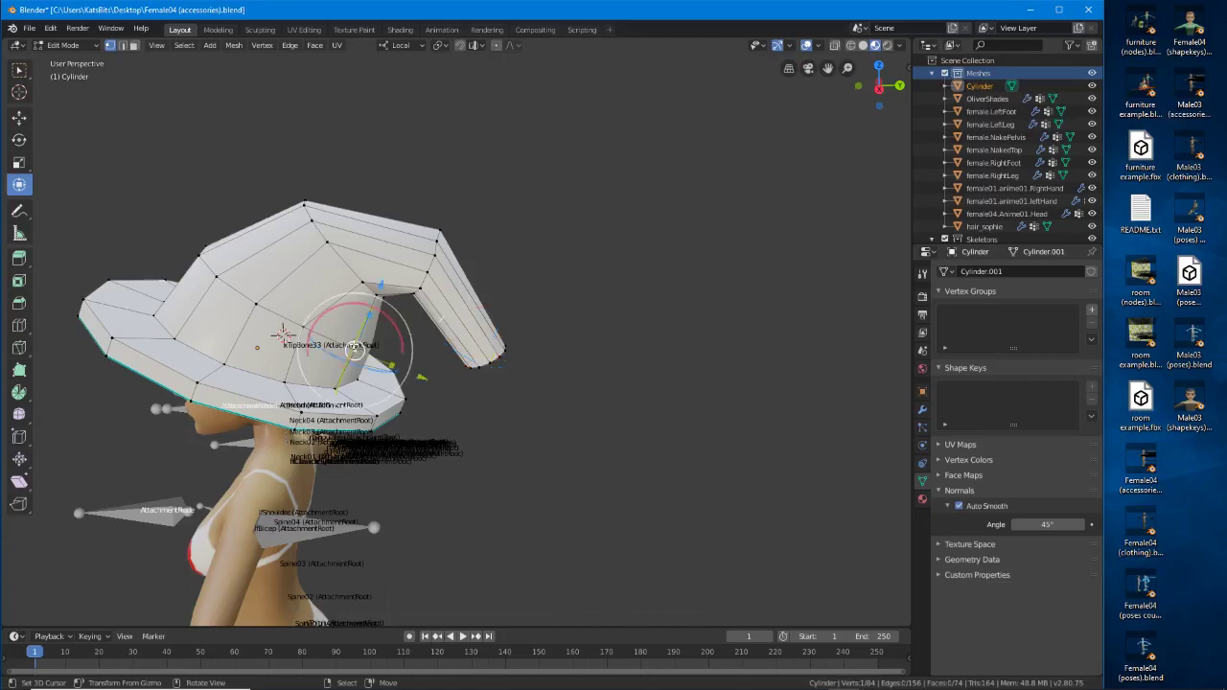
Select the two rear edges of the crown's middle loop and move them slightly forward.
middle_drag(431, 368, 163, 361)
shift+click(539, 337)
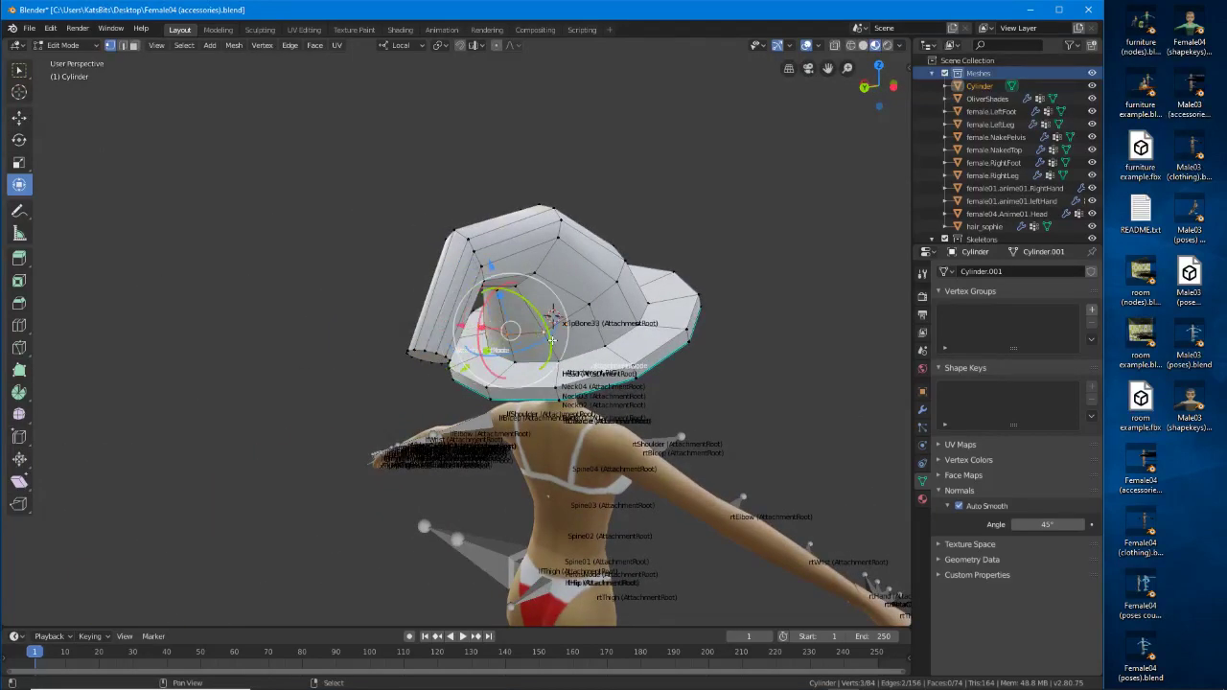
middle_drag(566, 342, 480, 348)
drag(495, 362, 501, 361)
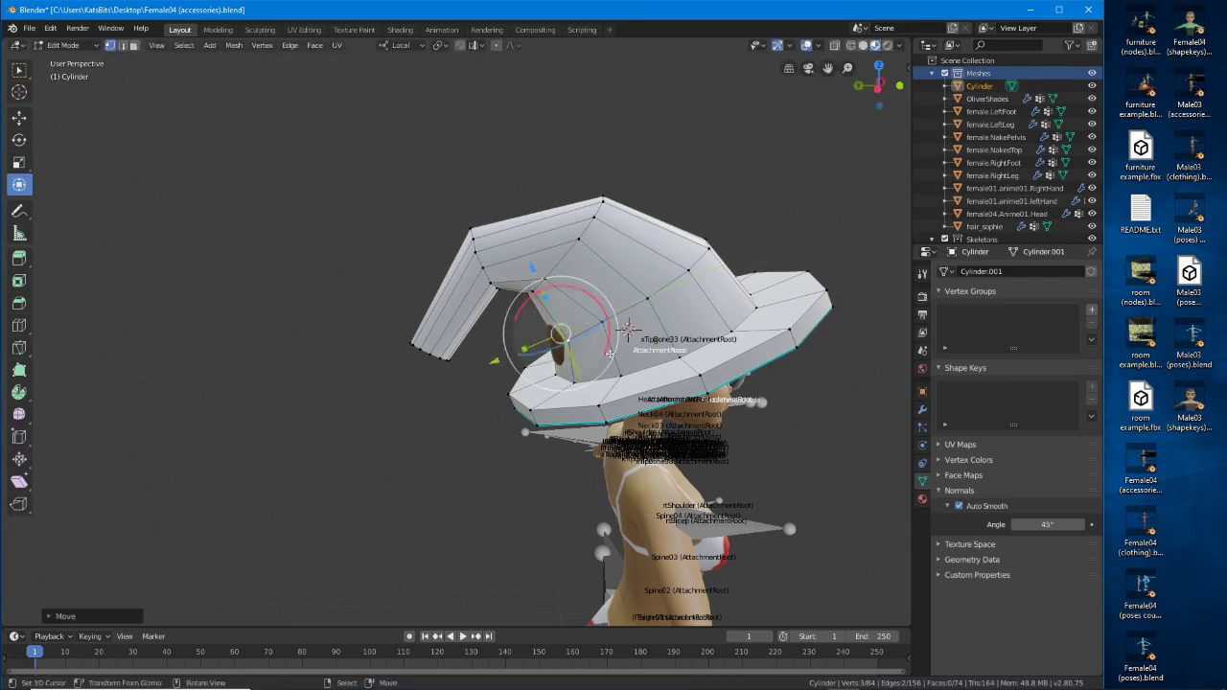
Select the edge loop where the crown meets the brim and scale it down to about 0.96.
middle_drag(518, 361, 466, 362)
alt+click(714, 355)
middle_drag(714, 355, 785, 353)
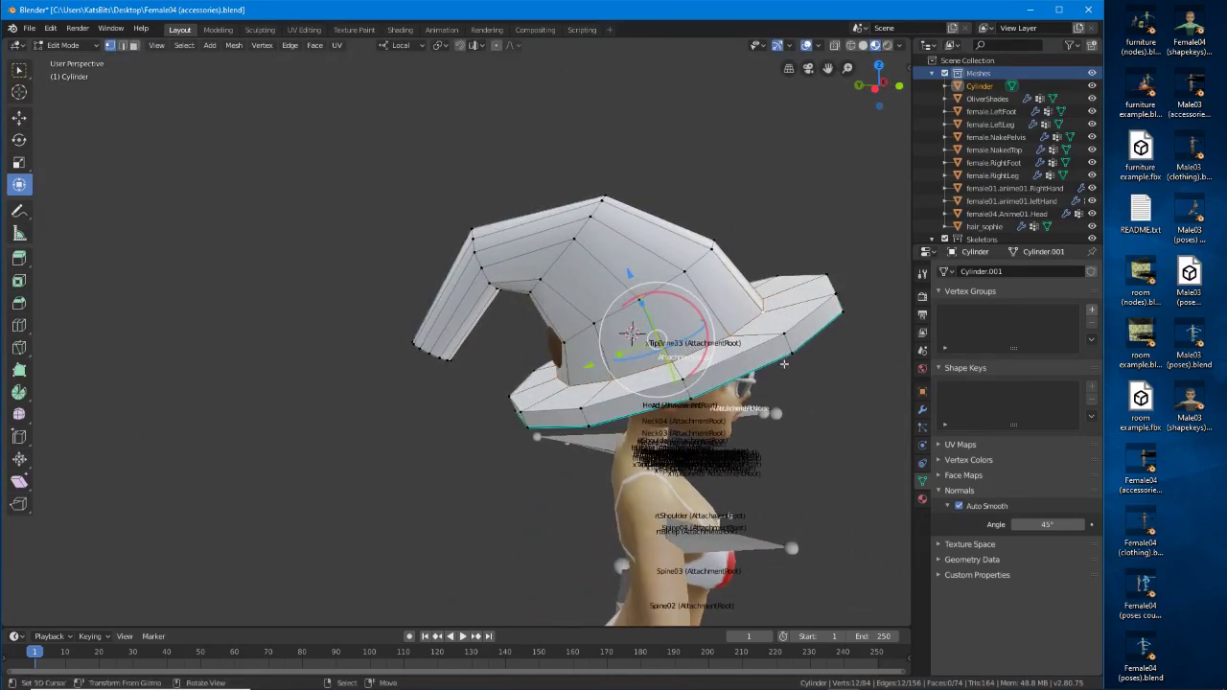
key(s)
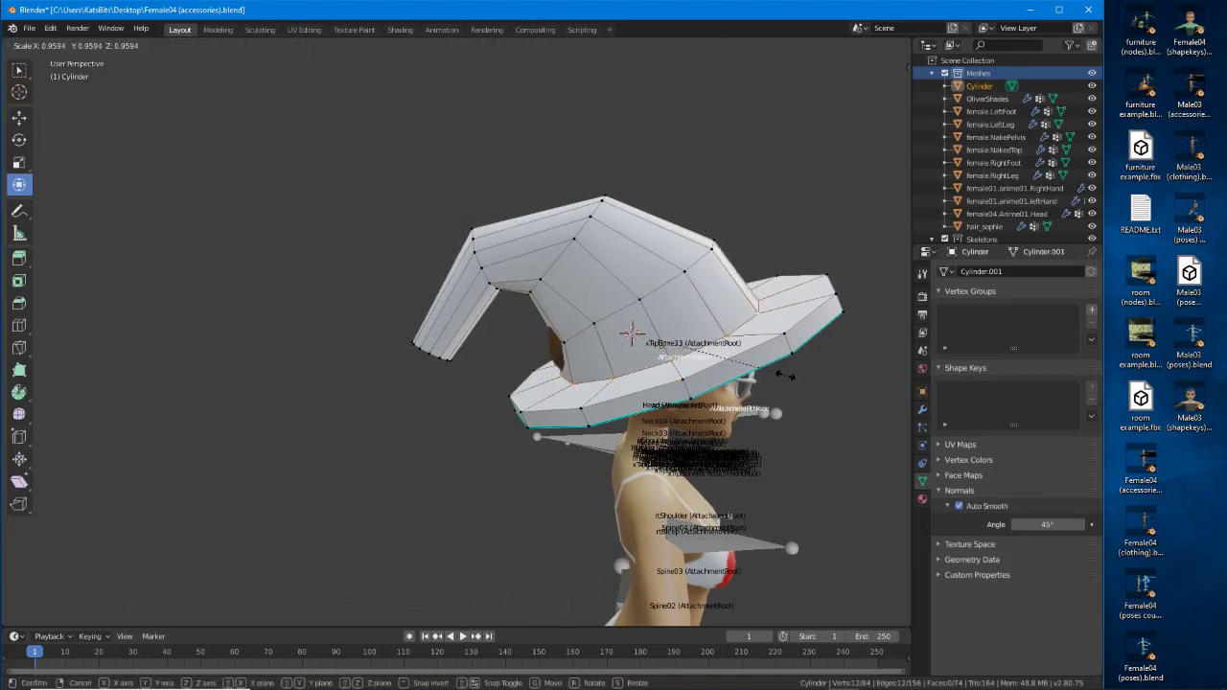
click(631, 333)
Rotate the crown's middle edge loop by about 10° as seen from the front and shift it about -17 m along local X.
middle_drag(631, 332, 566, 302)
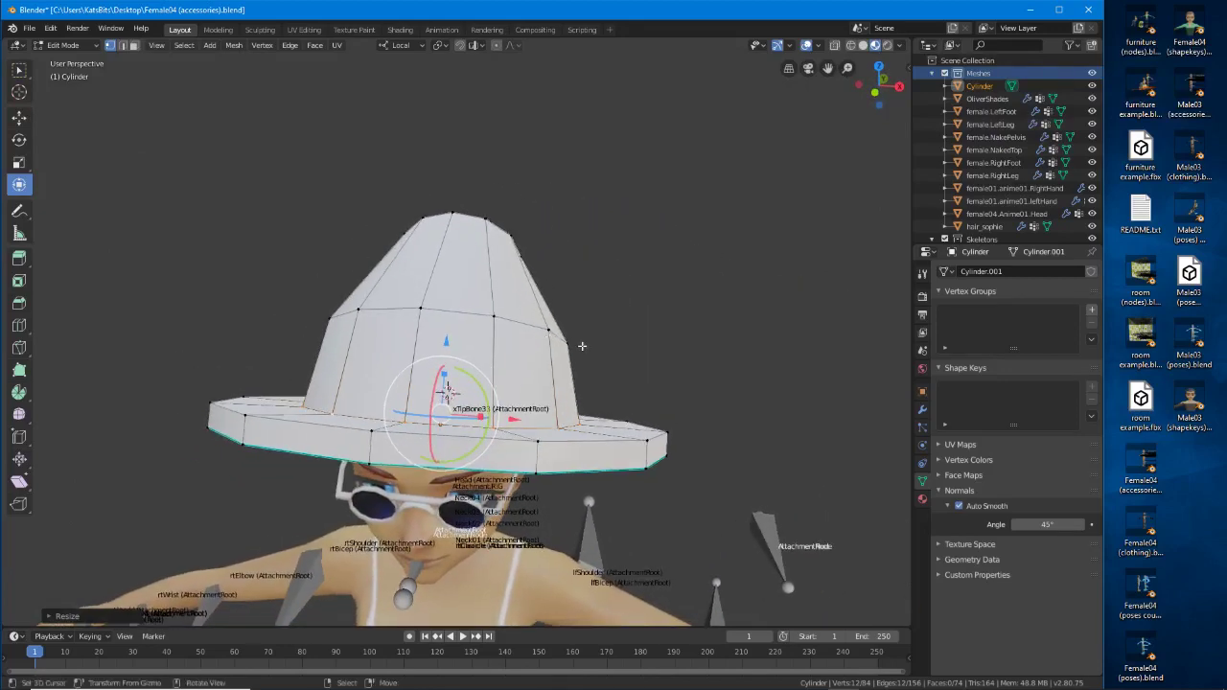
scroll(582, 345, down, 1)
alt+click(514, 327)
key(r)
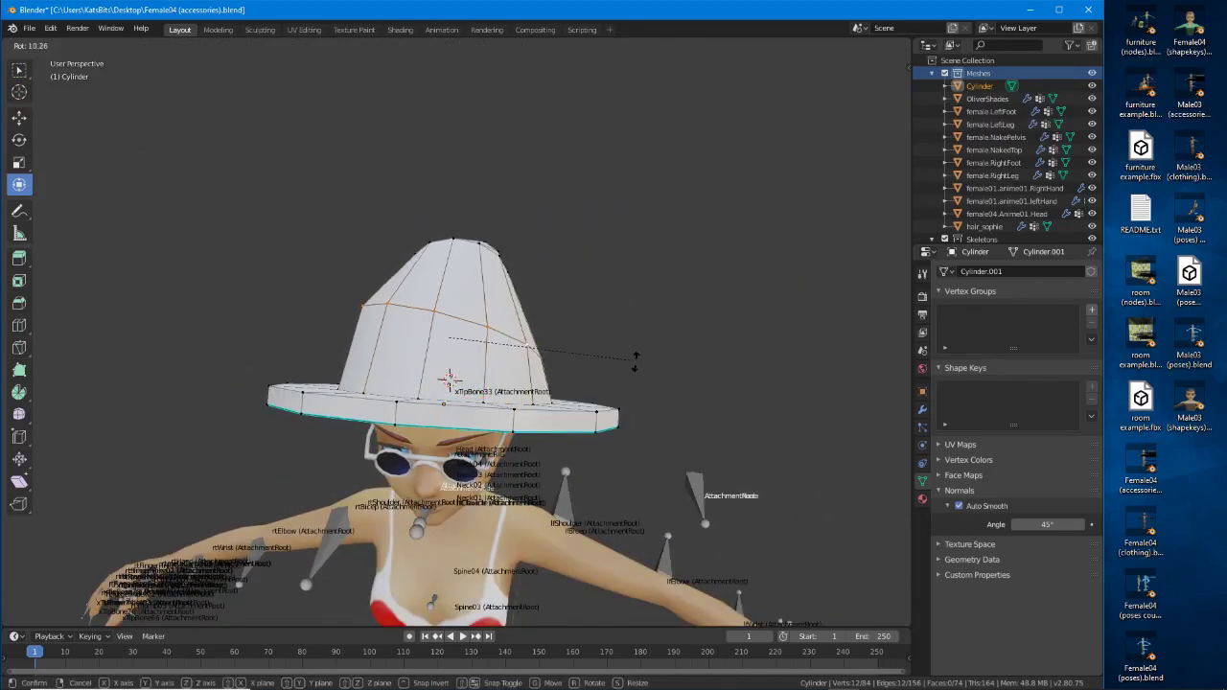
click(635, 364)
key(g)
key(x)
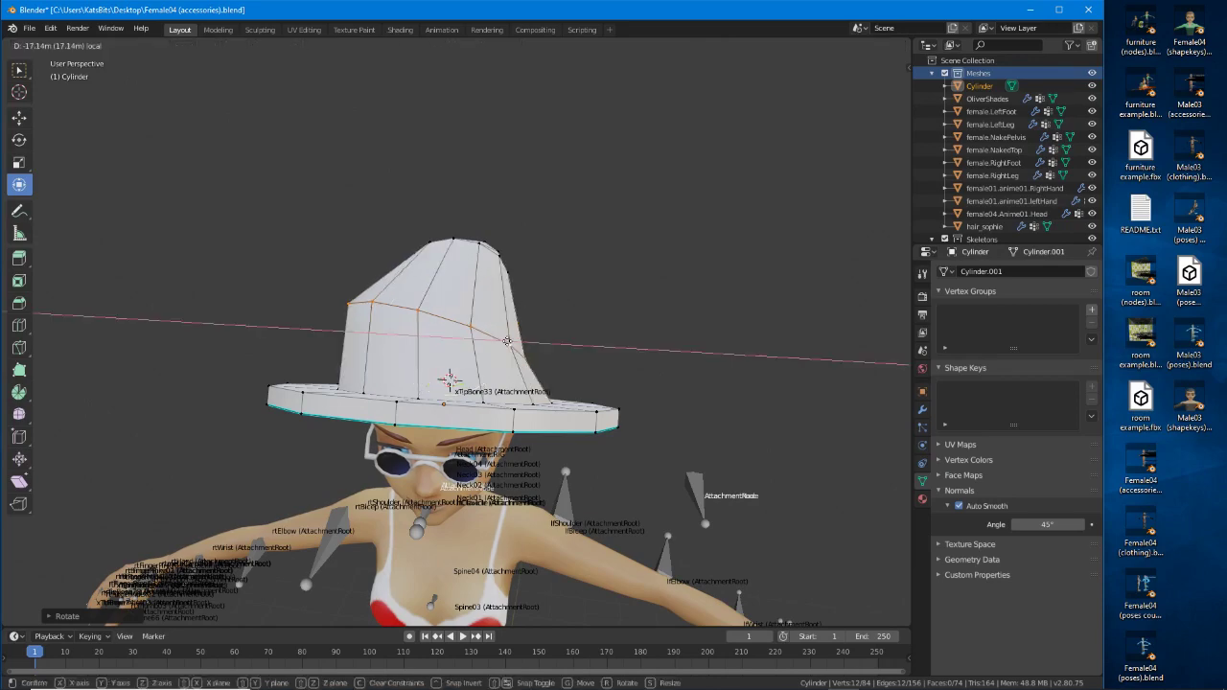
middle_drag(513, 326, 523, 352)
Tilt the next edge loop up the crown sideways and shift it about 28.5 m along local X.
alt+click(470, 342)
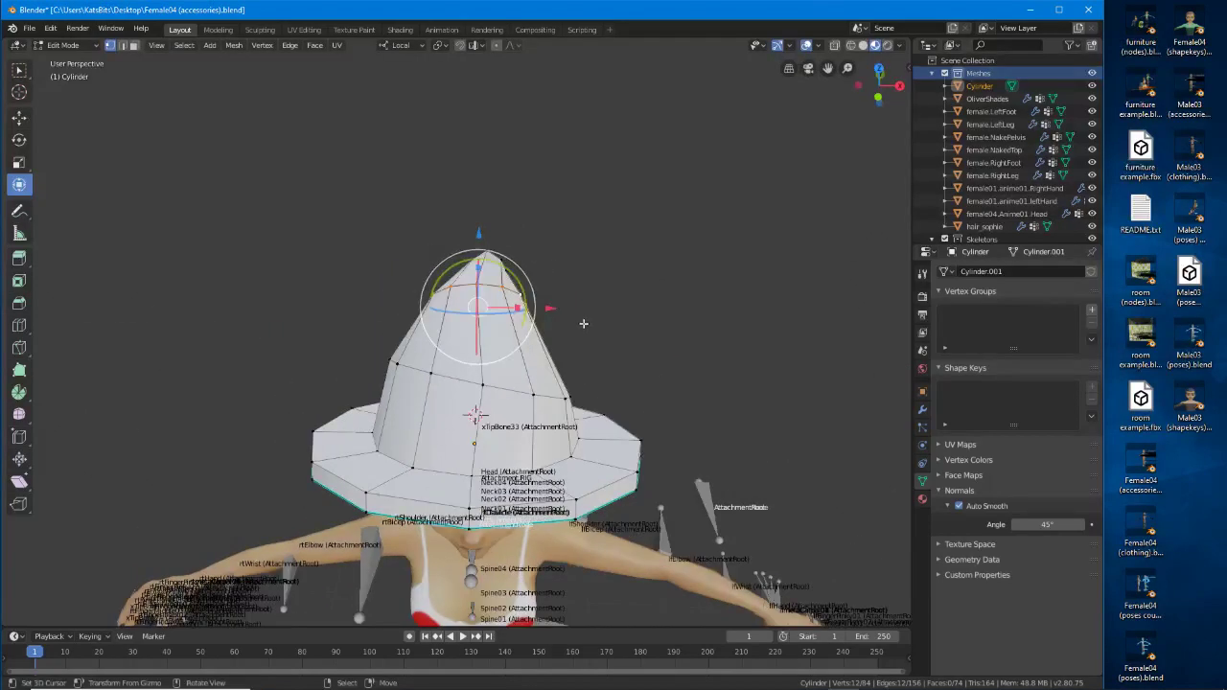
key(r)
click(565, 360)
drag(551, 309, 575, 311)
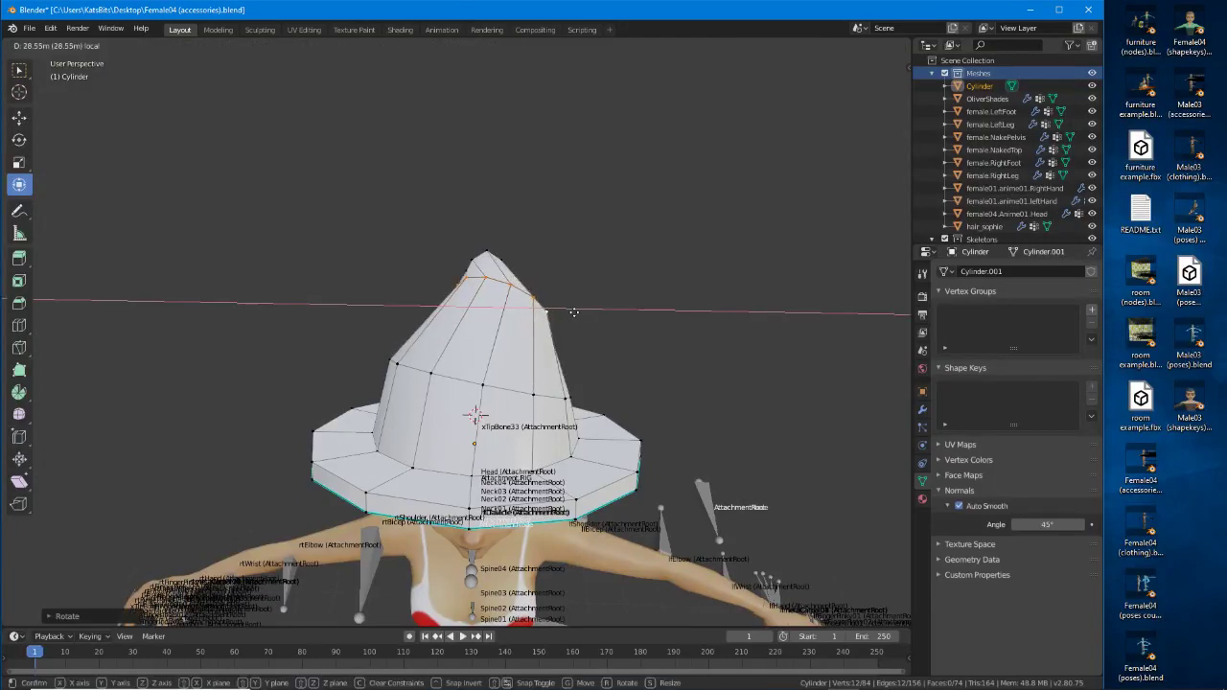
click(574, 312)
Rotate the edge loop at the bend nearest the tip slightly, as seen from above and behind.
middle_drag(573, 311, 501, 358)
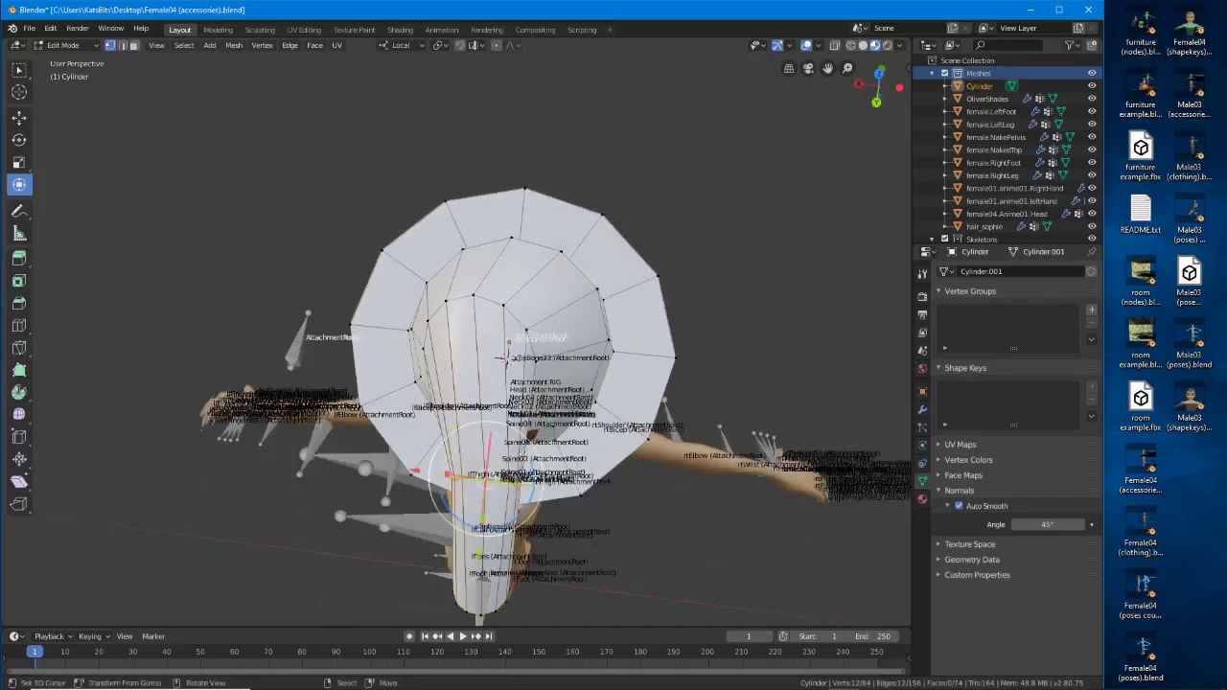
key(r)
click(605, 476)
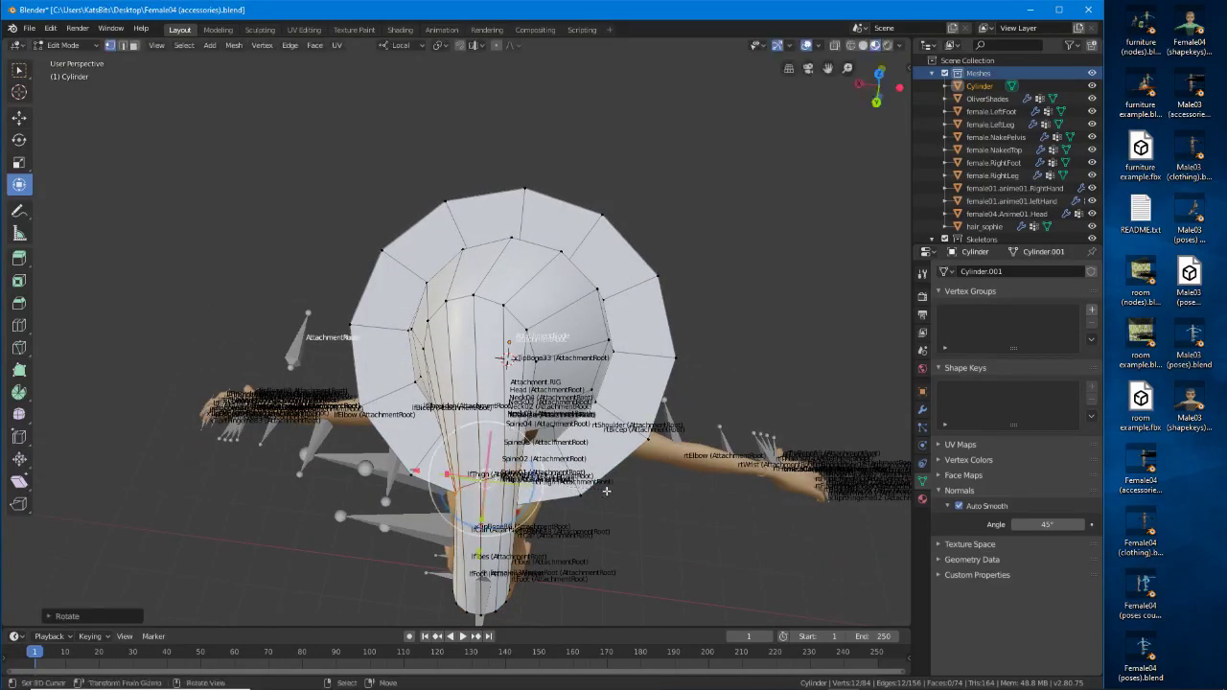
Select the brim's lower outer edge loop and scale it outward to widen the brim.
middle_drag(605, 475, 422, 422)
alt+click(383, 382)
key(s)
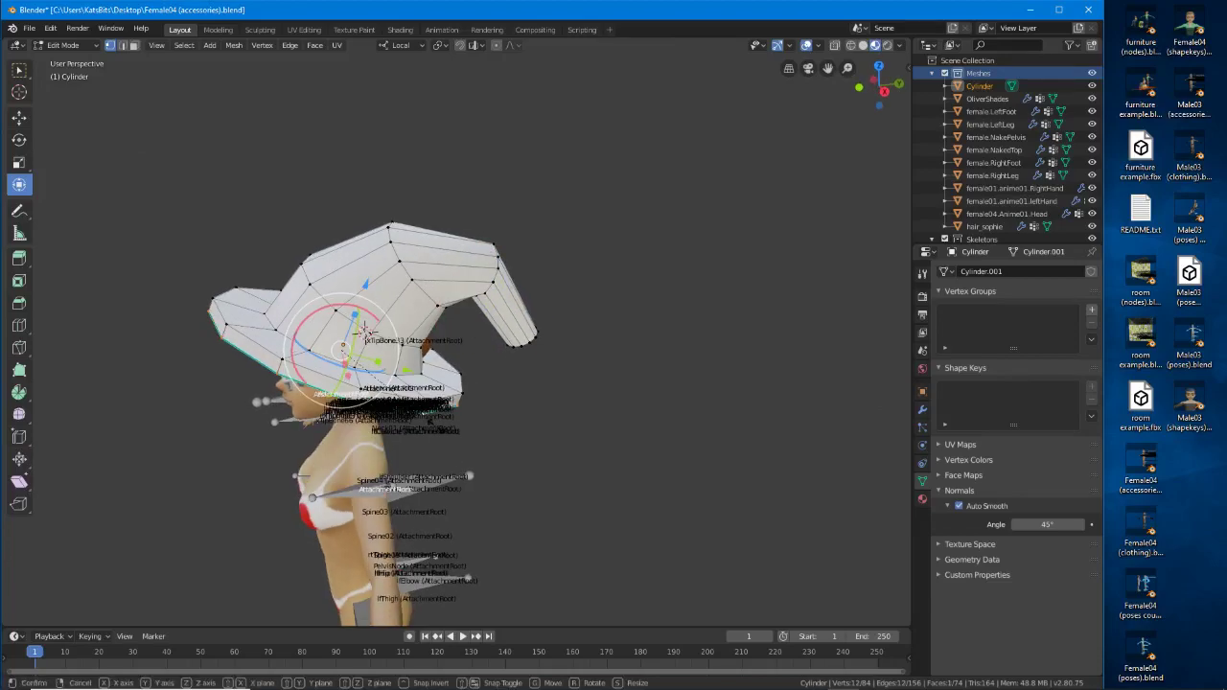
key(s)
click(445, 435)
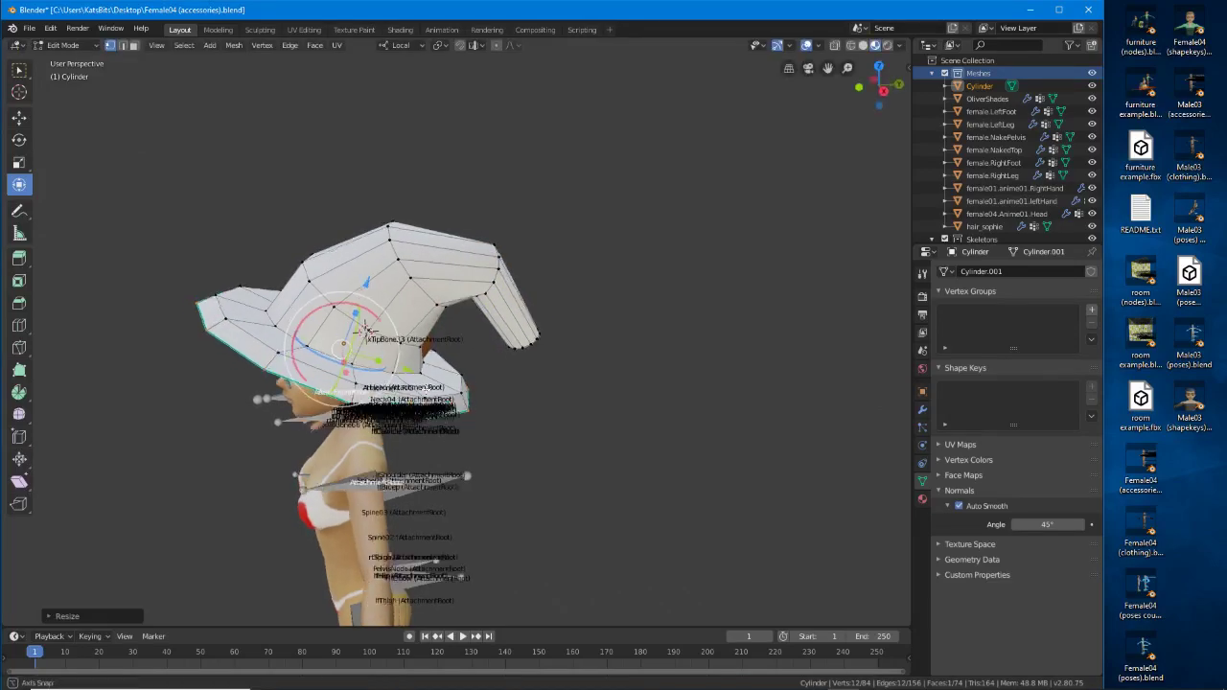
Triangulate the large face on the underside of the brim and clear the selection.
middle_drag(445, 434, 565, 355)
key(ctrl+t)
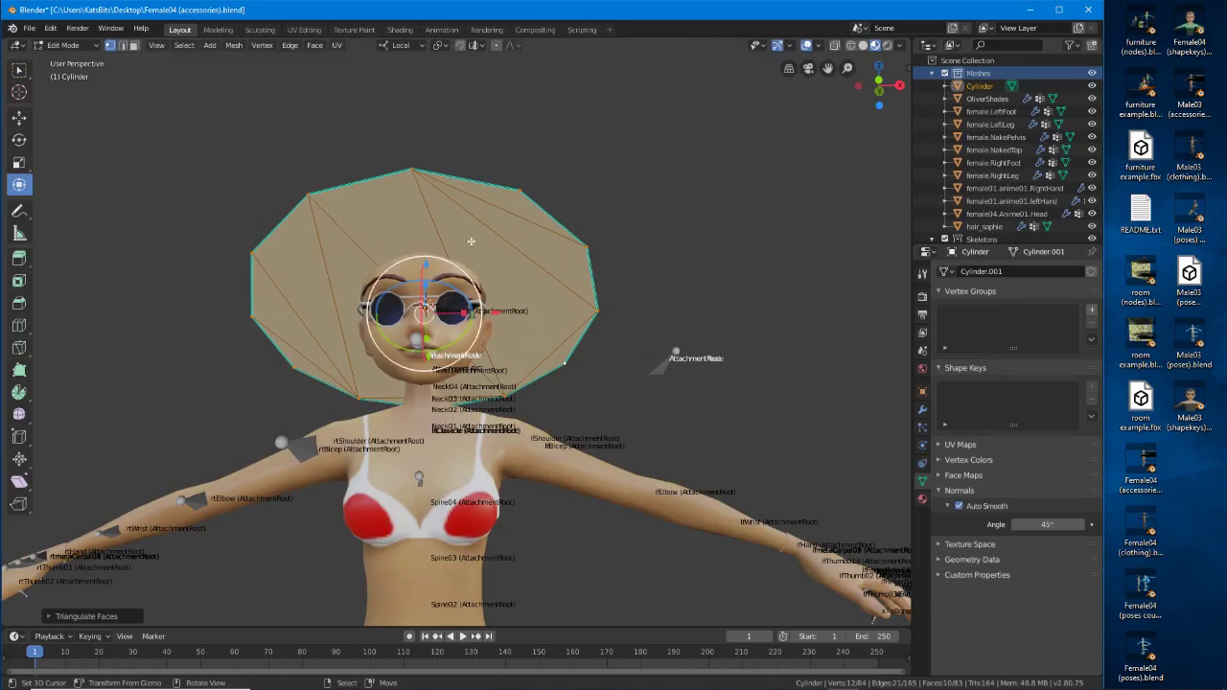
middle_drag(436, 306, 434, 312)
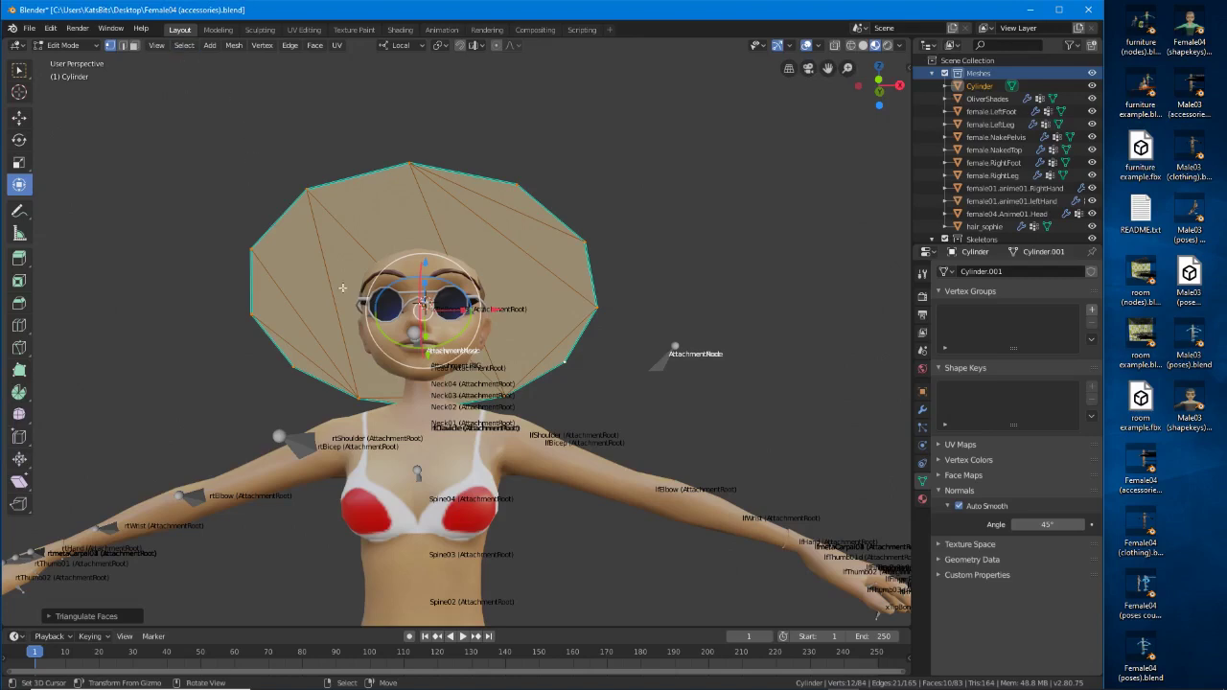
key(alt+a)
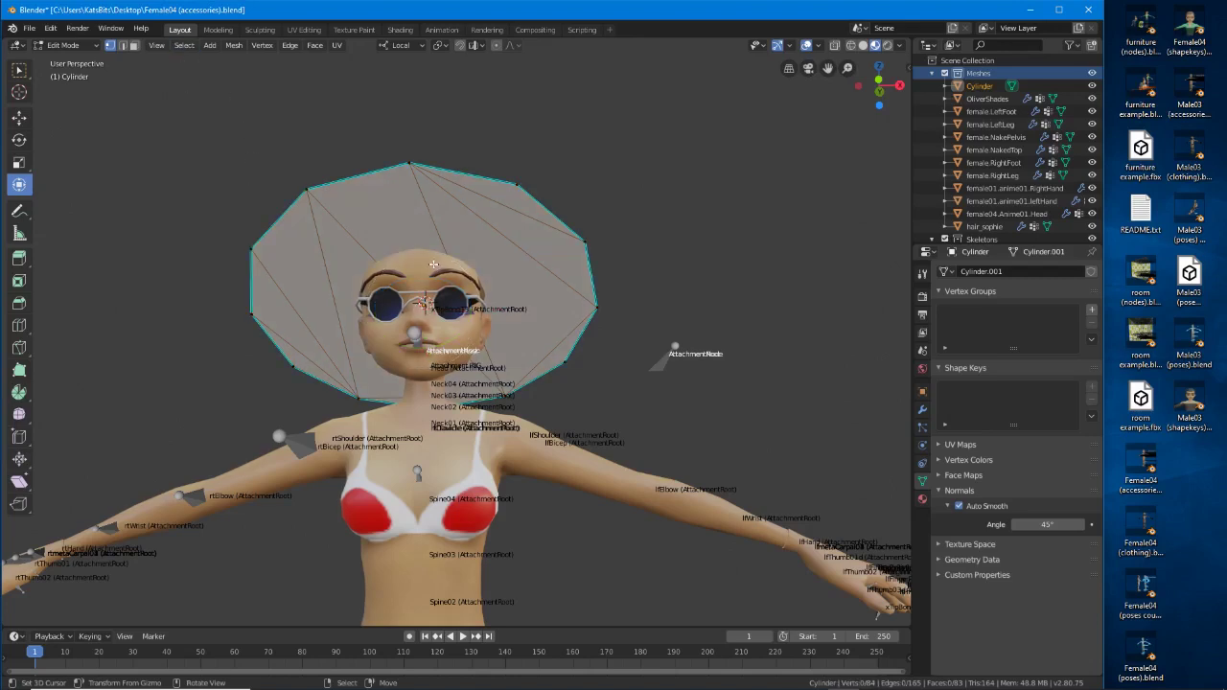
Select the long diagonal crossing the brim's underside behind the head in edge mode and rotate it clockwise.
key(2)
click(432, 242)
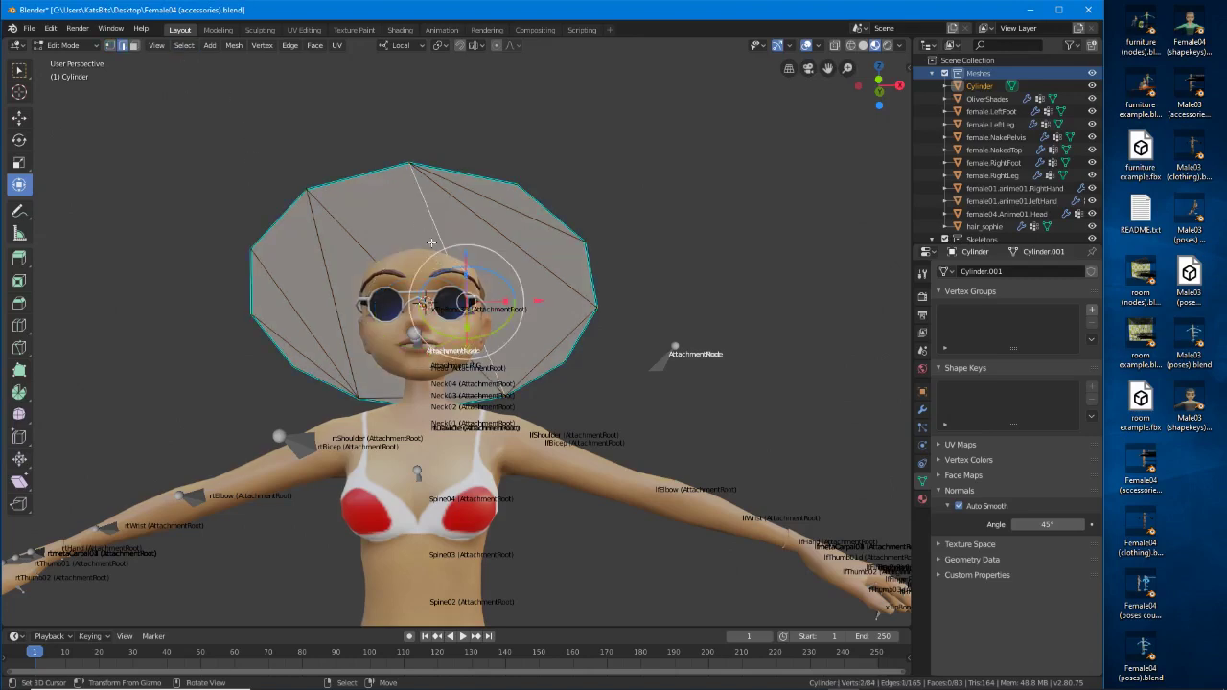
click(387, 266)
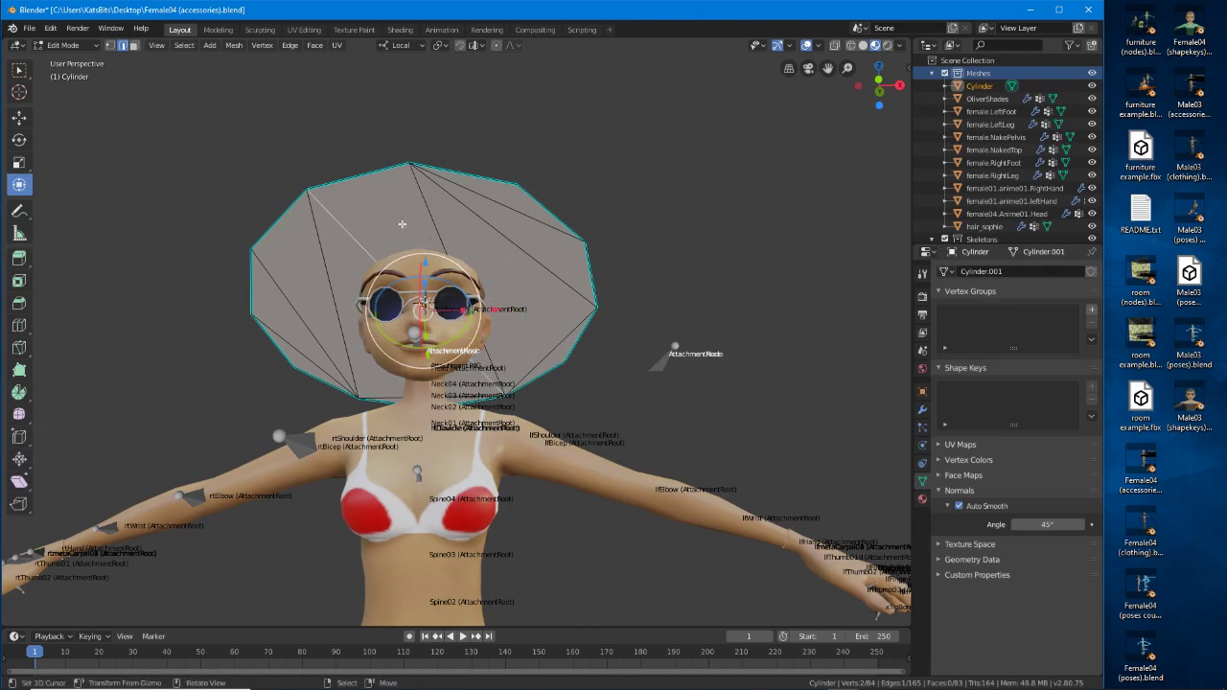
click(263, 51)
mouse_move(288, 50)
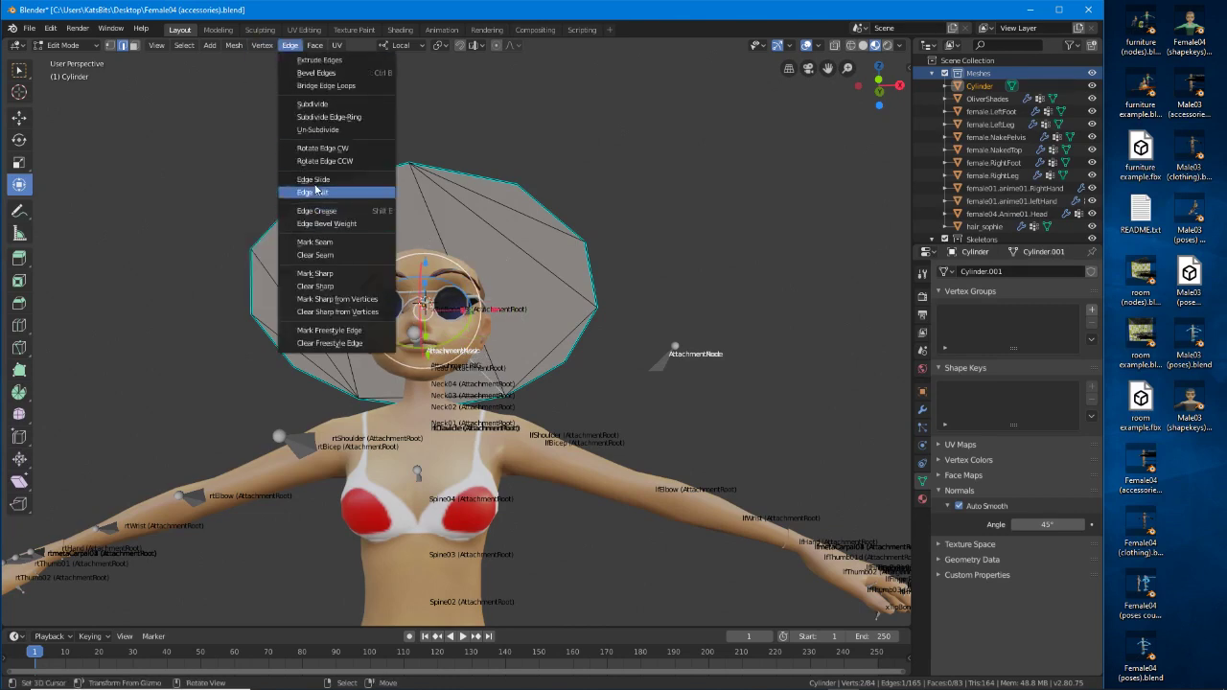
click(315, 154)
Rotate the underside edge spanning the rear of the brim clockwise.
middle_drag(388, 264, 342, 285)
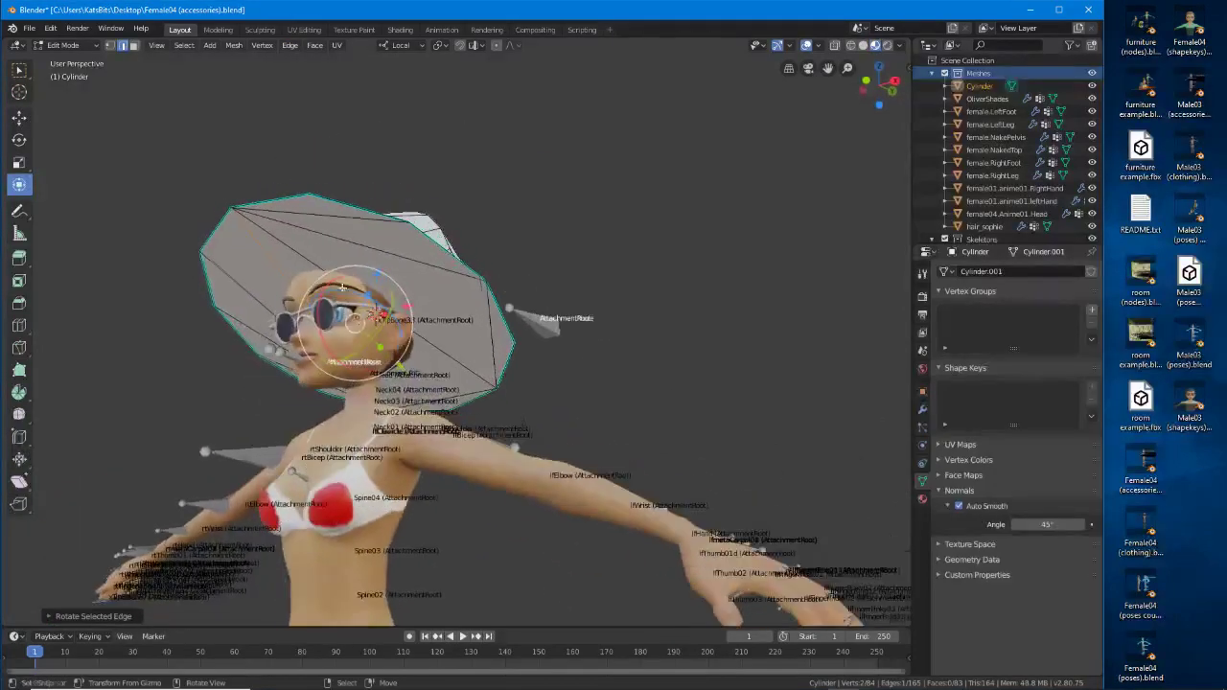
middle_drag(374, 353, 355, 279)
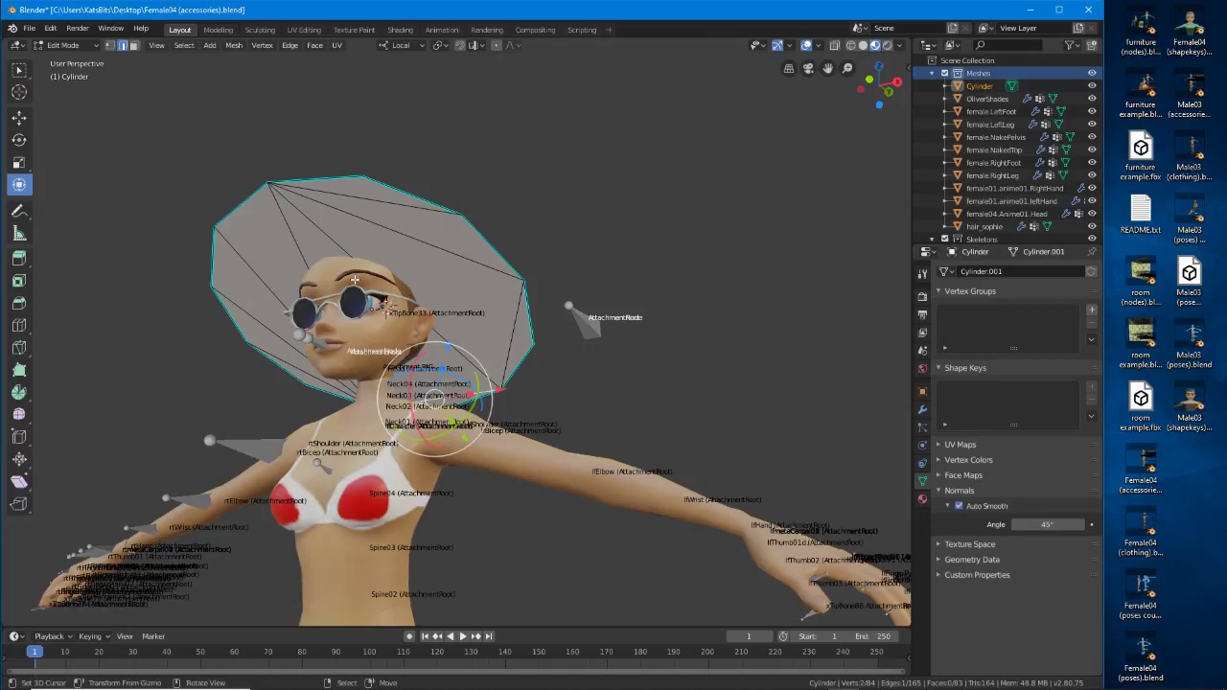
click(291, 45)
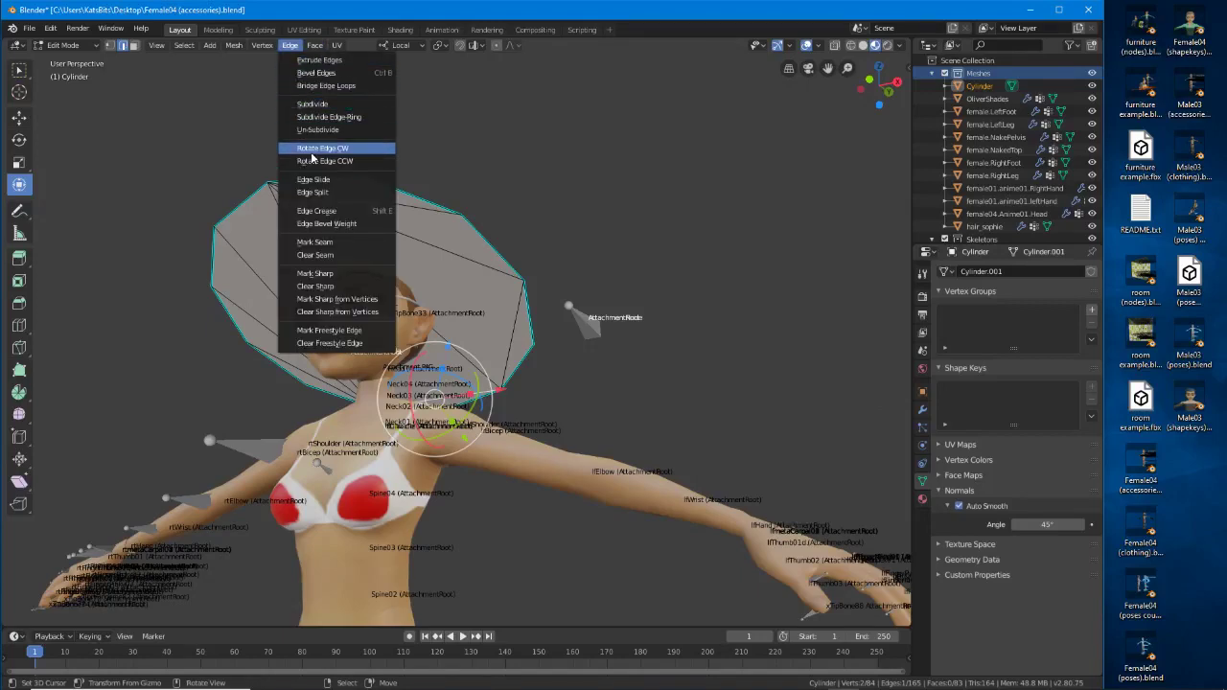
click(312, 150)
Rotate clockwise the two underside diagonals running from the brim's front vertex toward the character's left side.
middle_drag(384, 255, 560, 317)
click(539, 338)
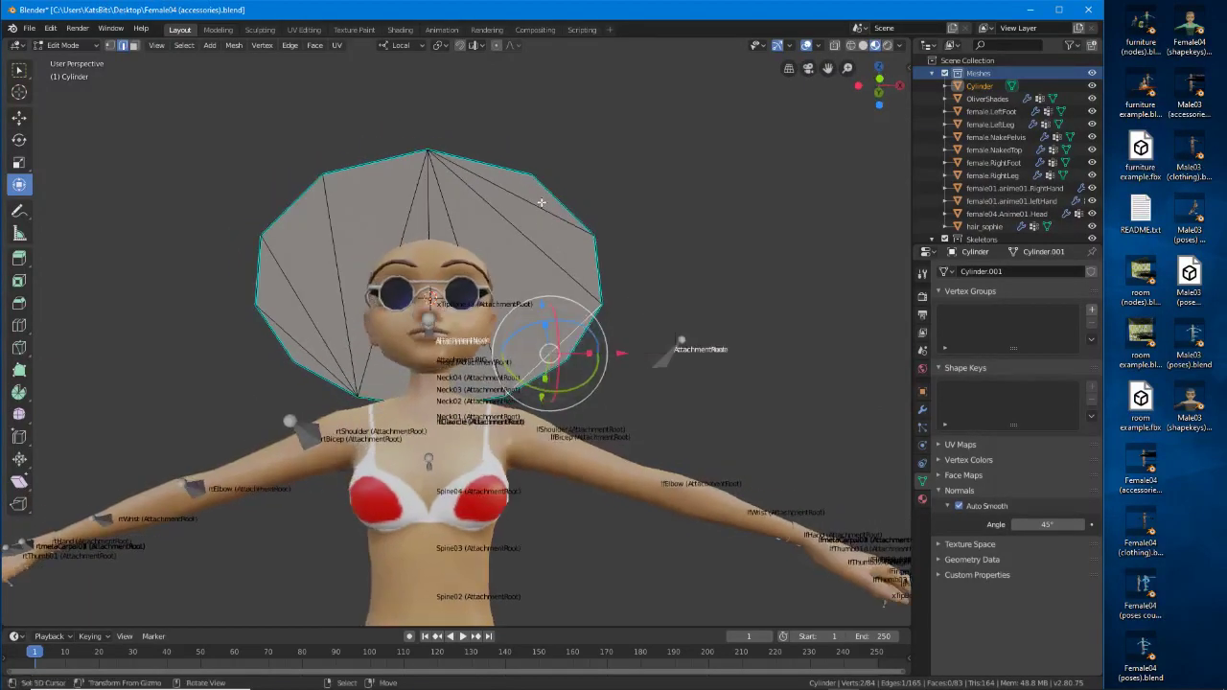
click(531, 247)
click(537, 230)
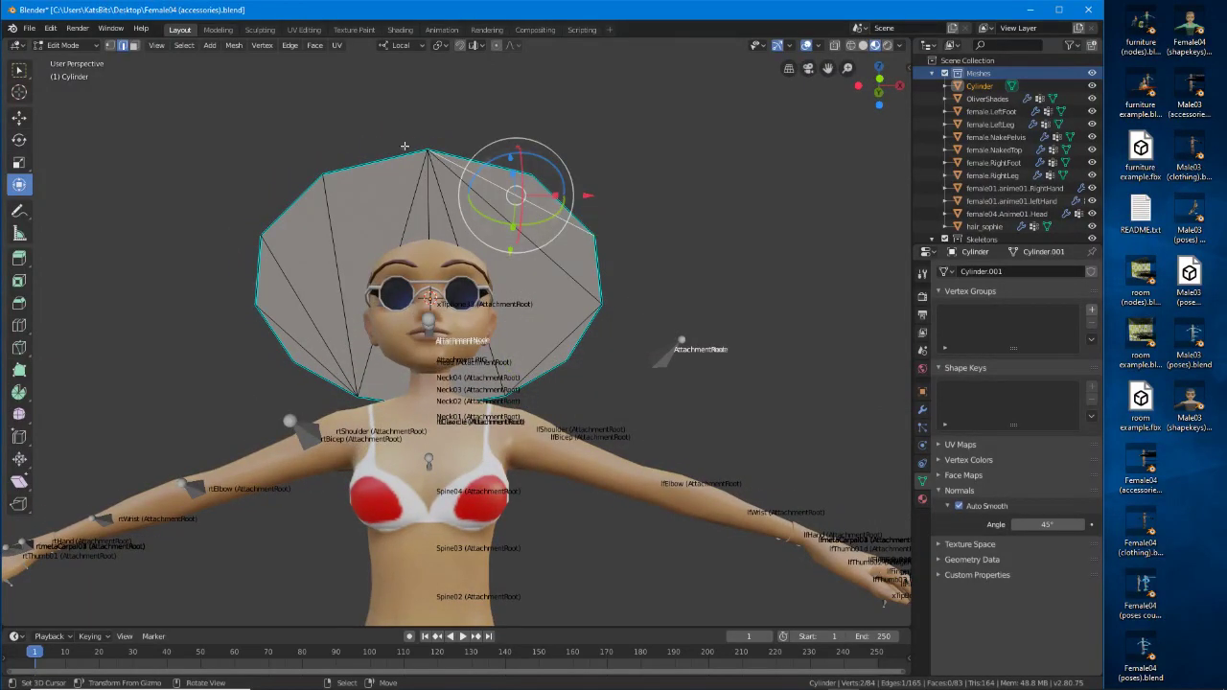
click(293, 46)
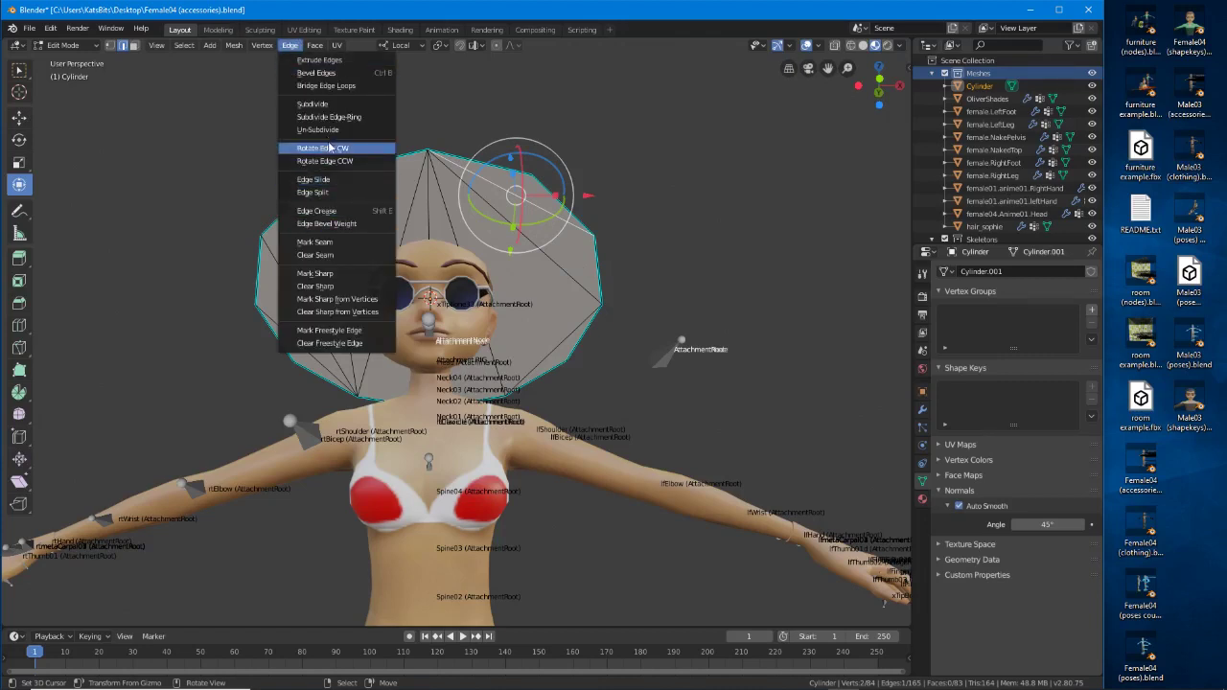
click(328, 147)
right_click(525, 241)
click(291, 46)
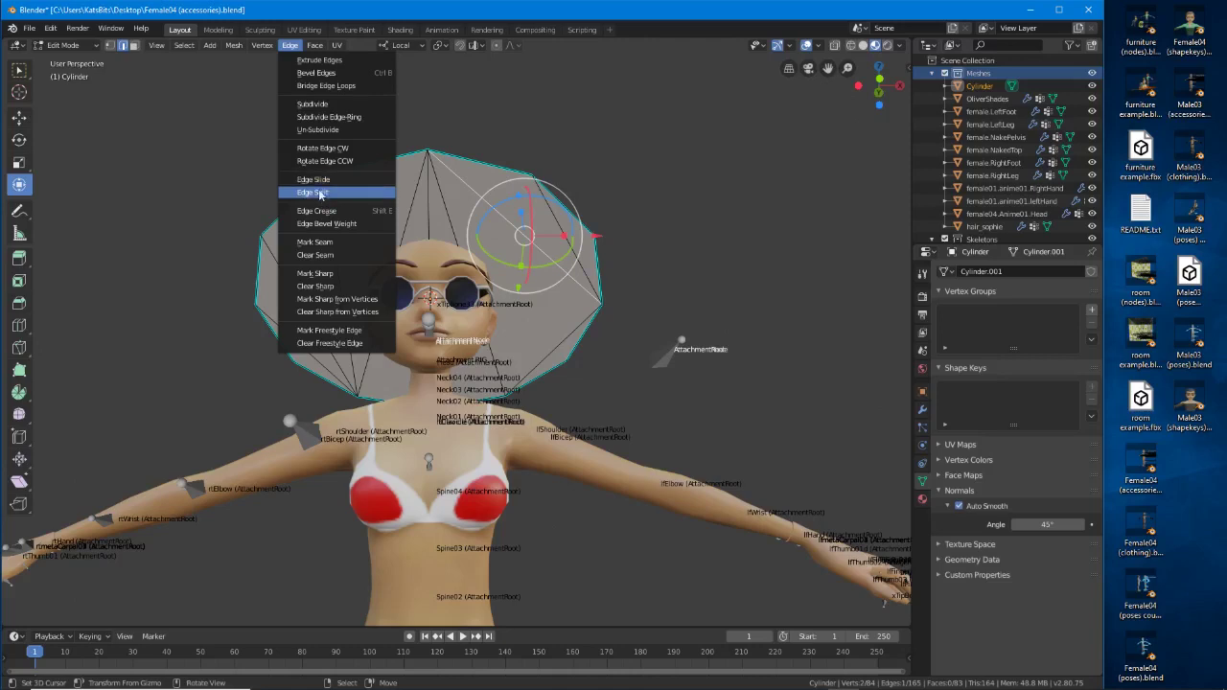
click(320, 149)
click(557, 351)
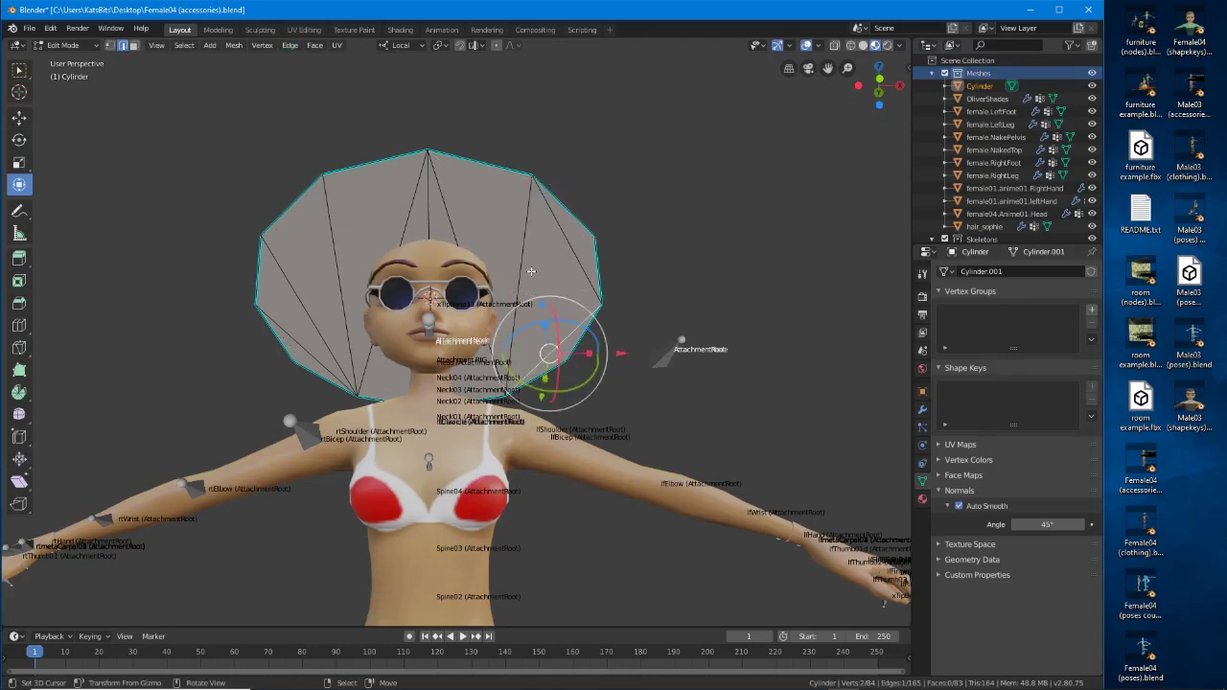
Merge the pair of triangles beside the head on the brim's underside, on the character's left, into a quad.
middle_drag(511, 266, 454, 313)
click(438, 378)
shift+click(460, 355)
shift+click(489, 330)
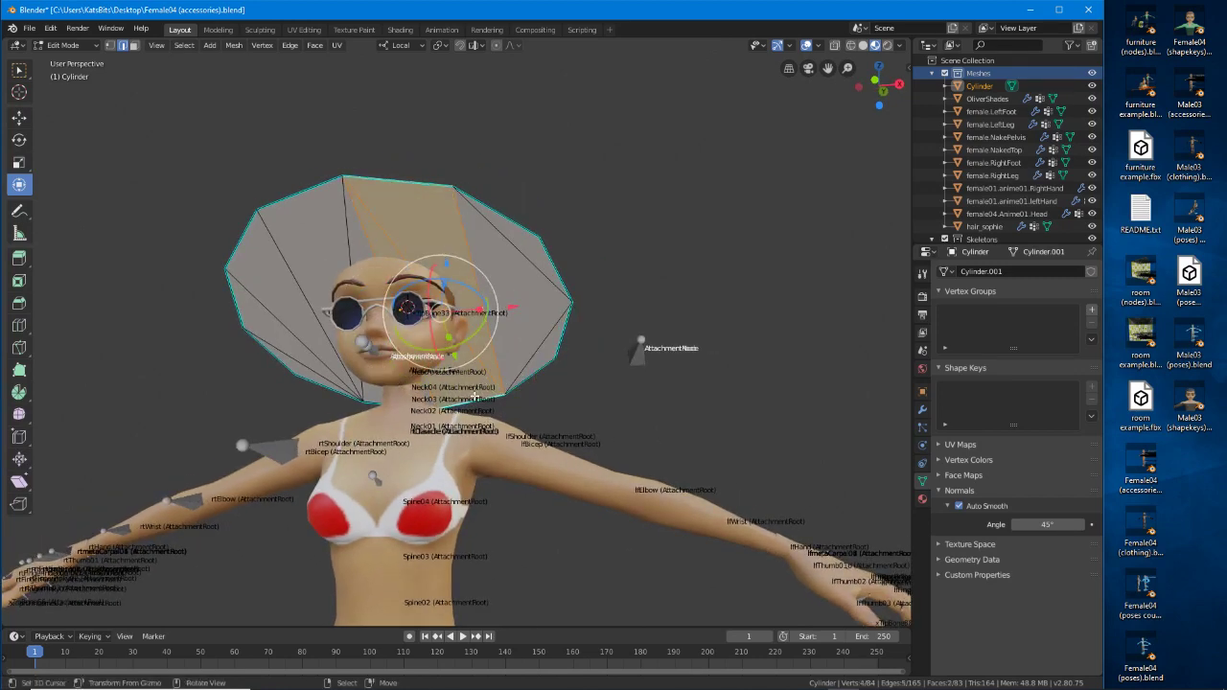
key(alt+j)
Merge the pair of triangles beside the head on the brim's underside, on the character's right, into a quad.
middle_drag(434, 343, 470, 330)
click(412, 223)
shift+click(390, 204)
shift+click(355, 184)
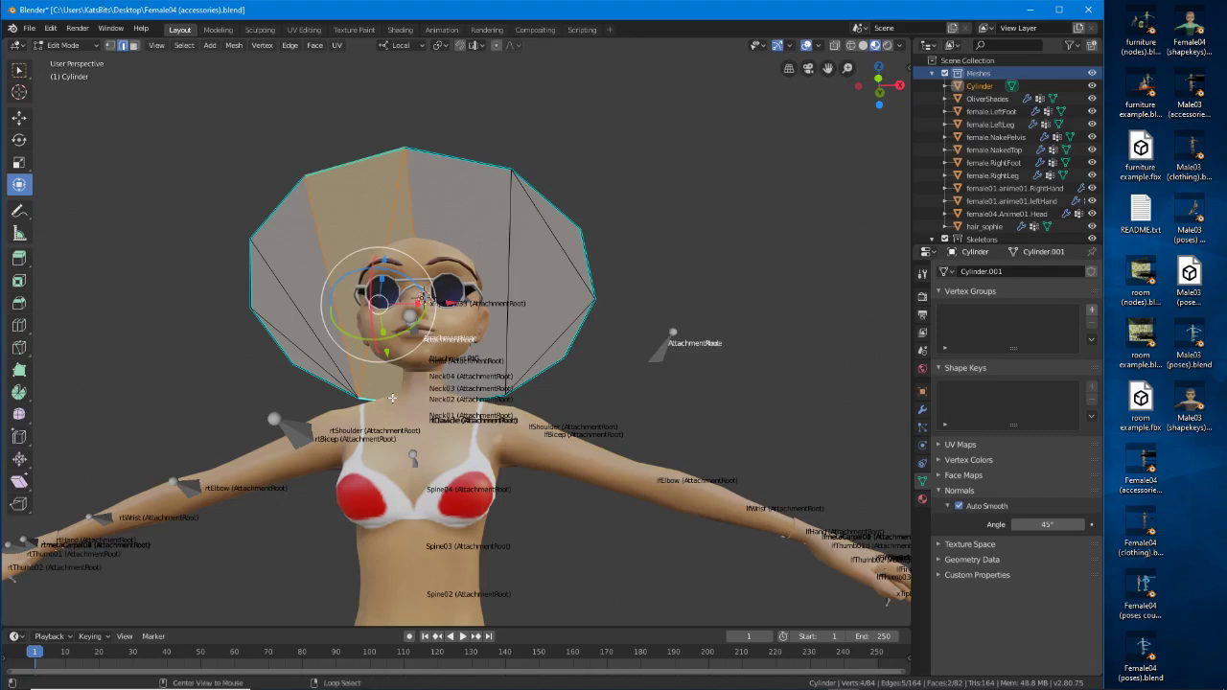
key(alt+j)
Rotate clockwise the two remaining outer diagonals of the brim's underside on the character's left side.
middle_drag(392, 398, 422, 391)
right_click(550, 347)
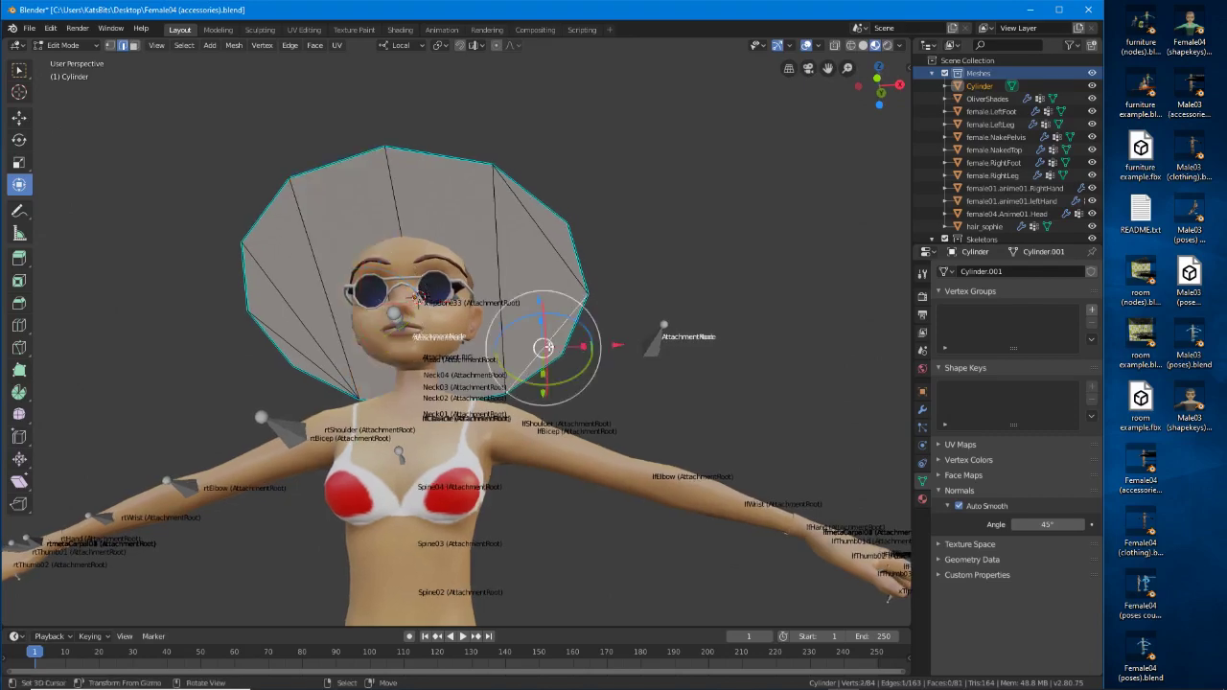
click(292, 46)
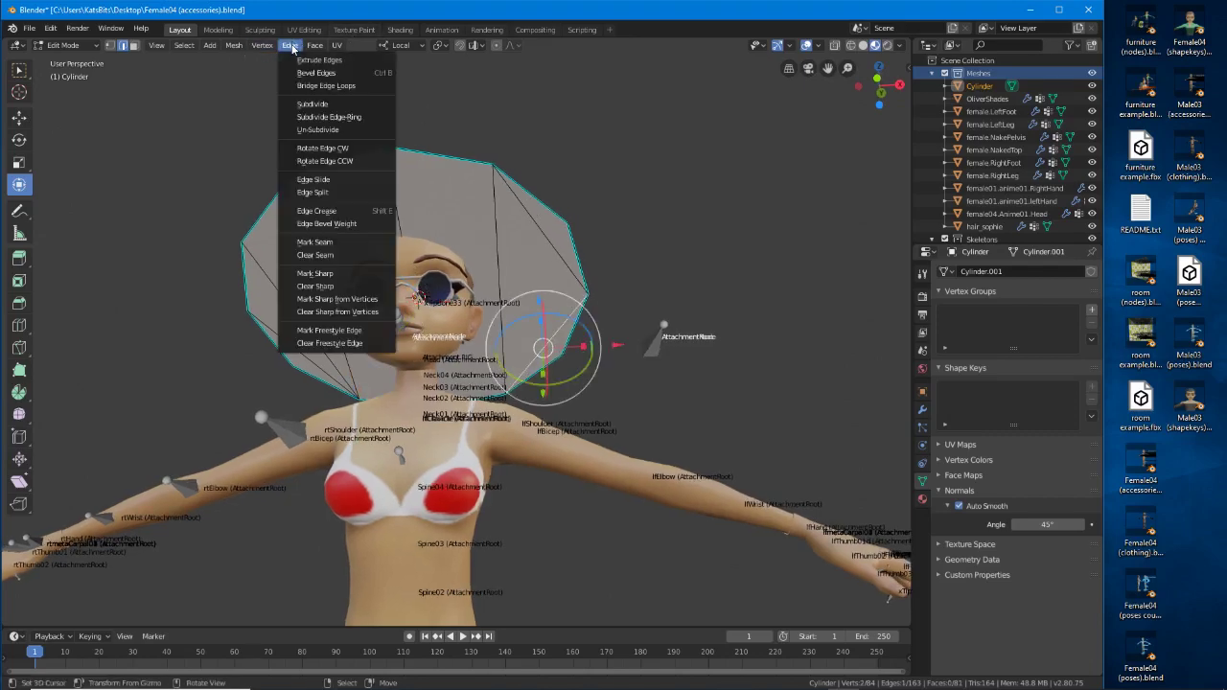
click(308, 154)
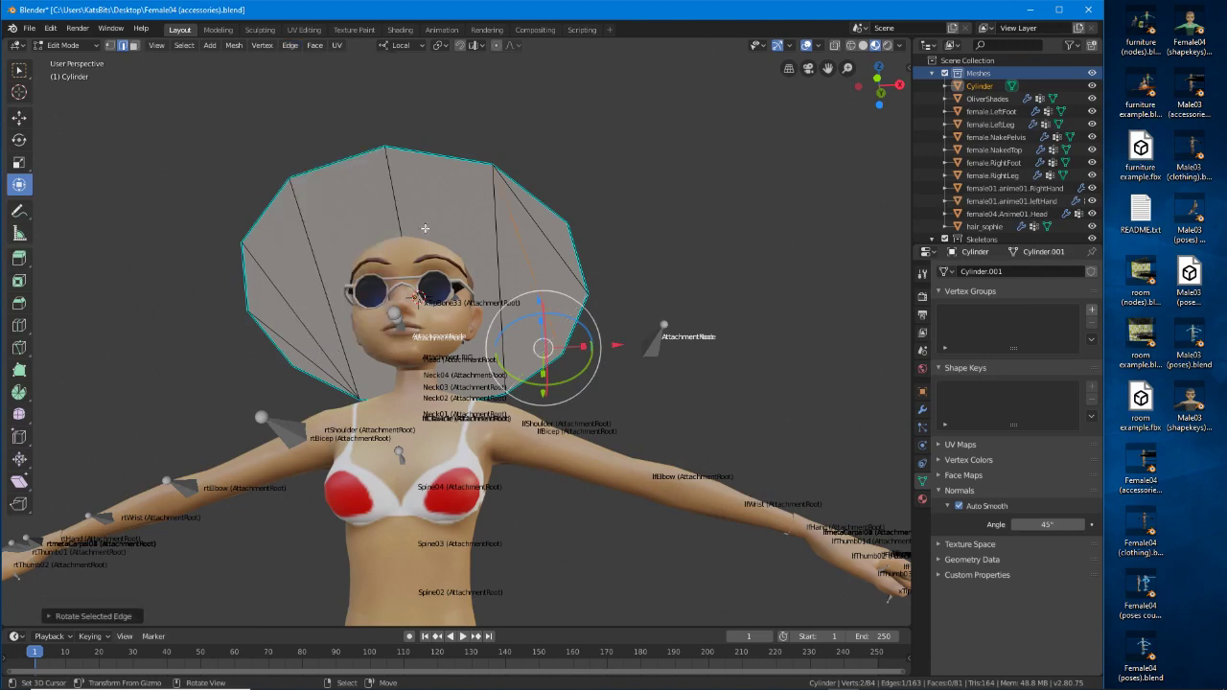
click(554, 251)
click(289, 45)
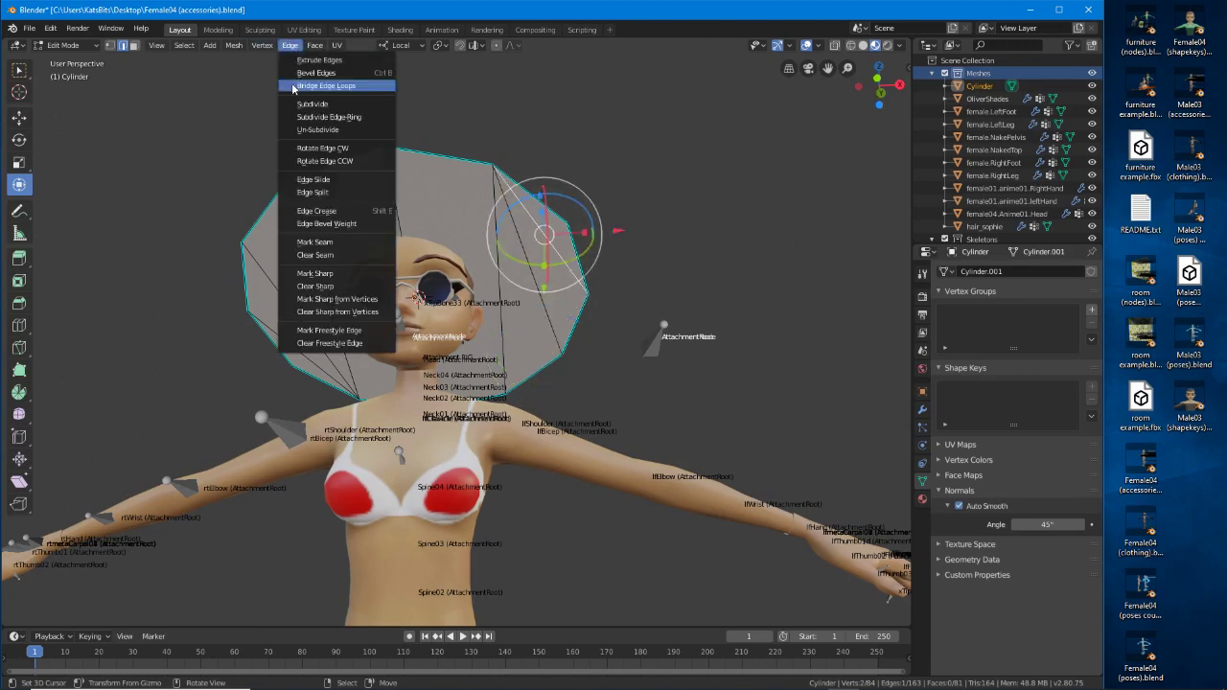
click(308, 153)
Merge the triangles of the outer underside strip on the character's left side into a quad.
shift+click(532, 245)
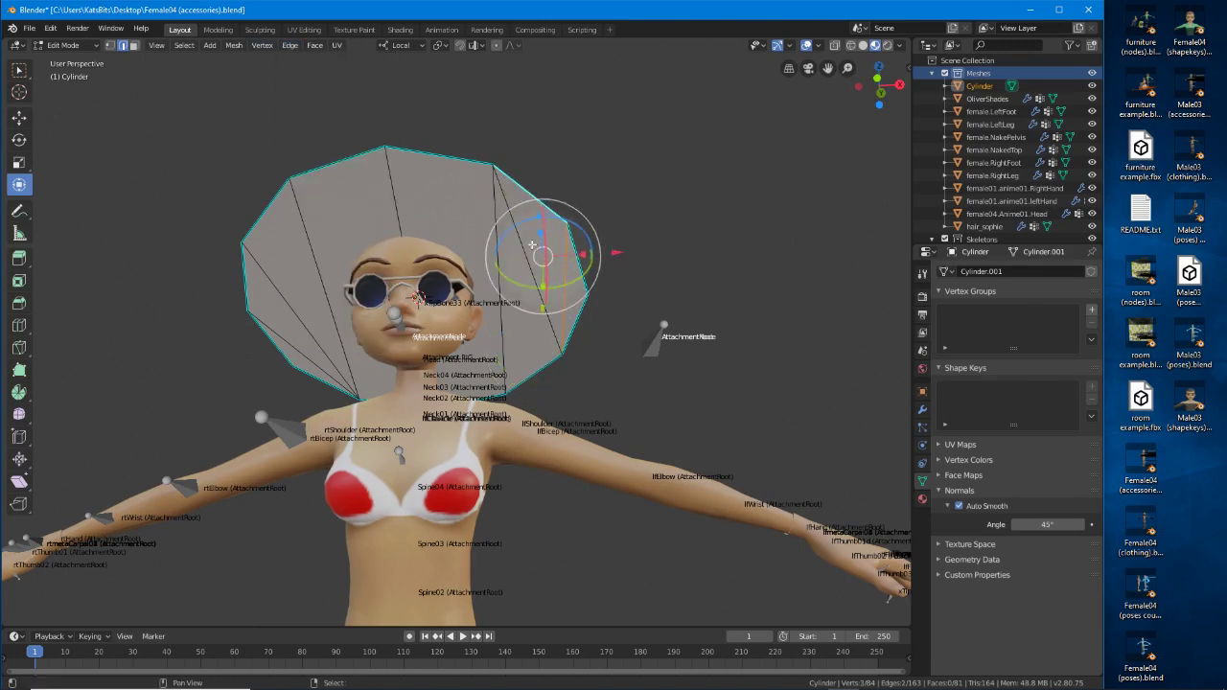
shift+click(528, 359)
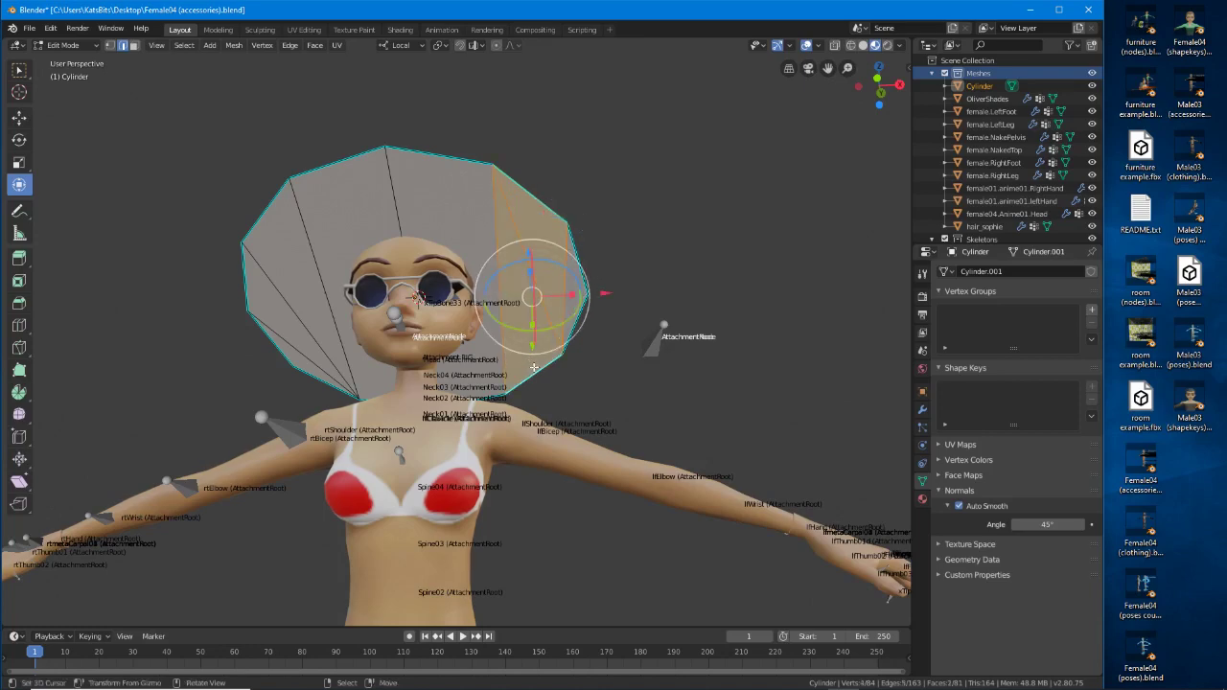
key(alt+j)
middle_drag(401, 333, 429, 341)
click(321, 294)
middle_drag(321, 295, 301, 348)
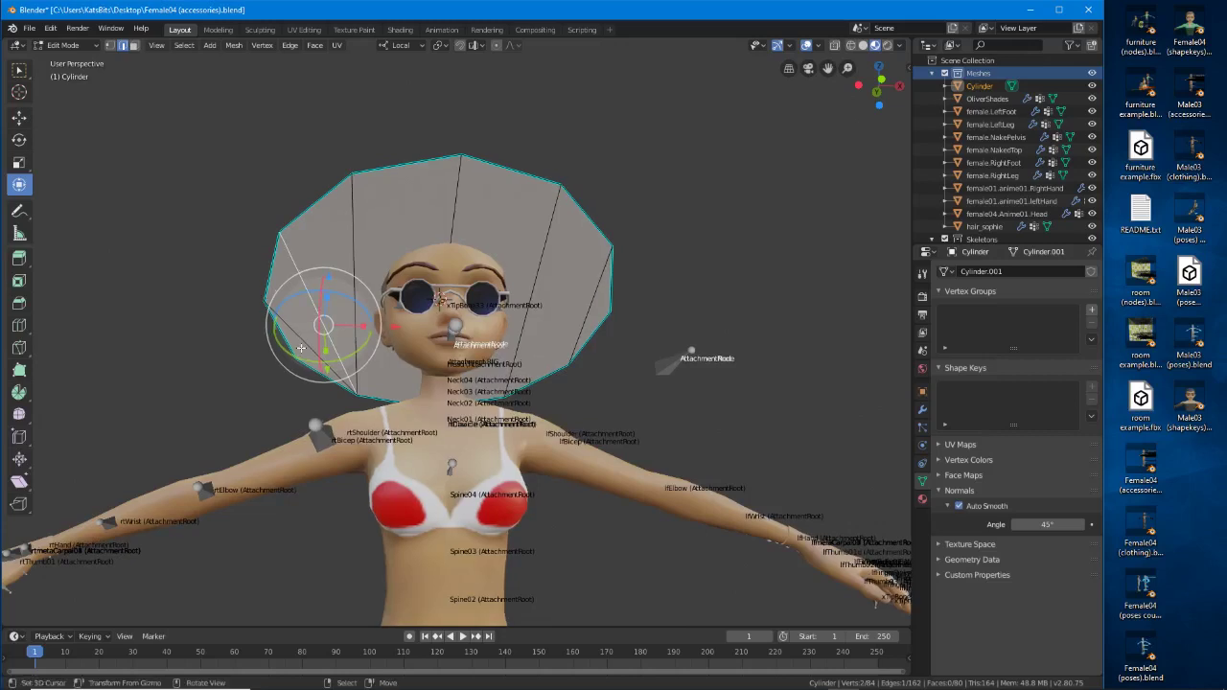
click(289, 45)
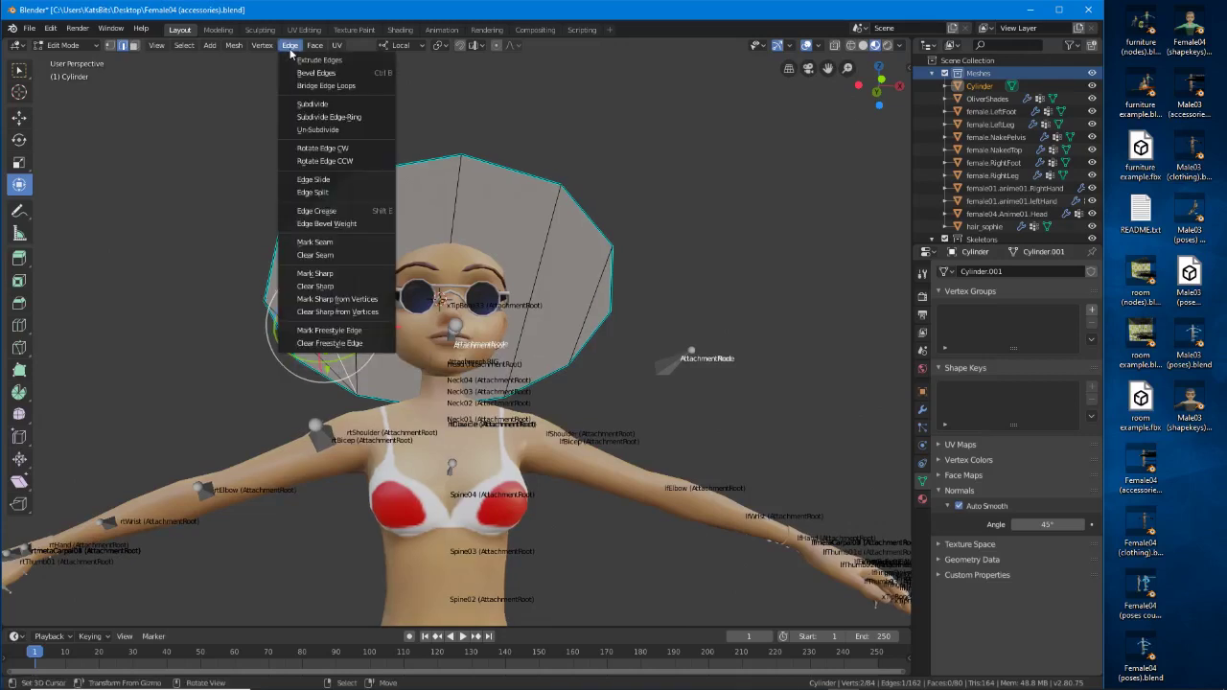
click(297, 146)
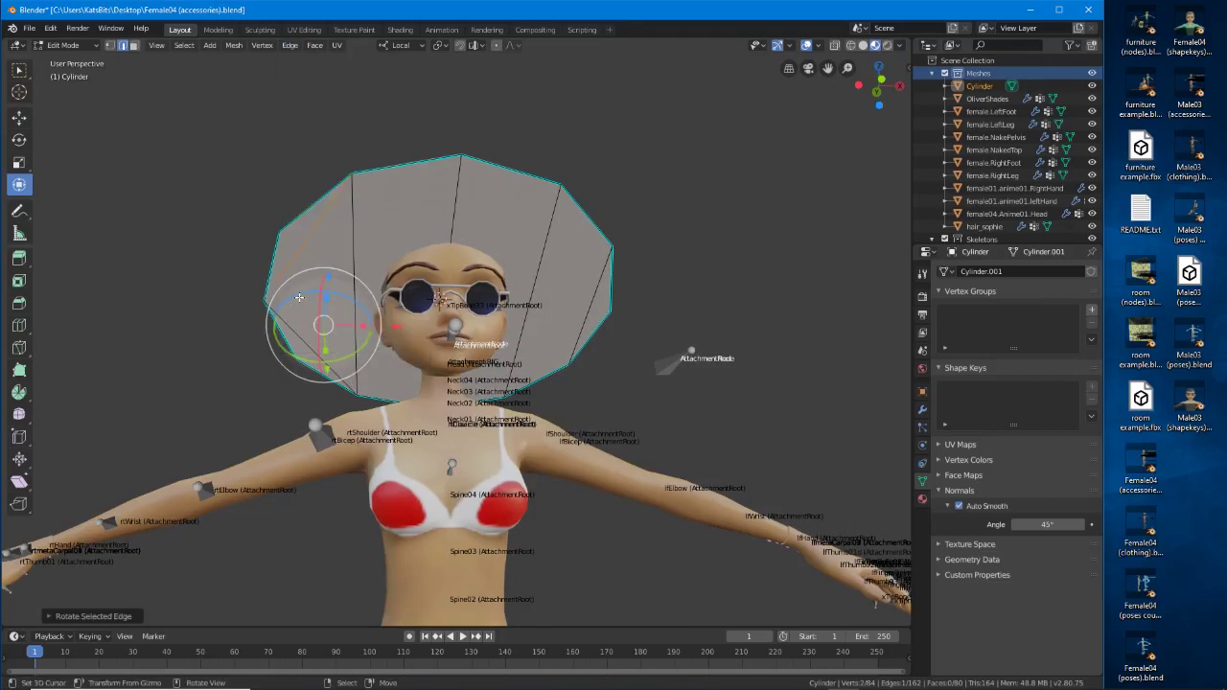
key(ctrl+z)
Rotate the outermost underside diagonal on the character's right side clockwise and merge the adjacent triangles into a quad.
right_click(303, 331)
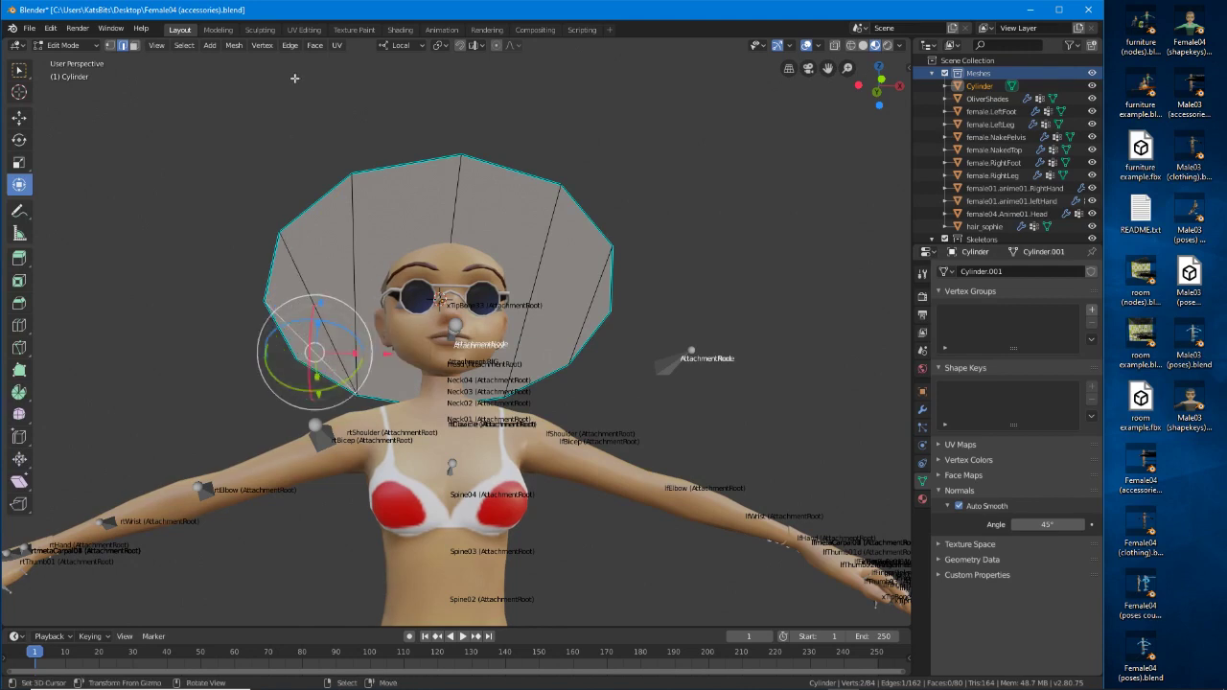
click(289, 45)
click(297, 146)
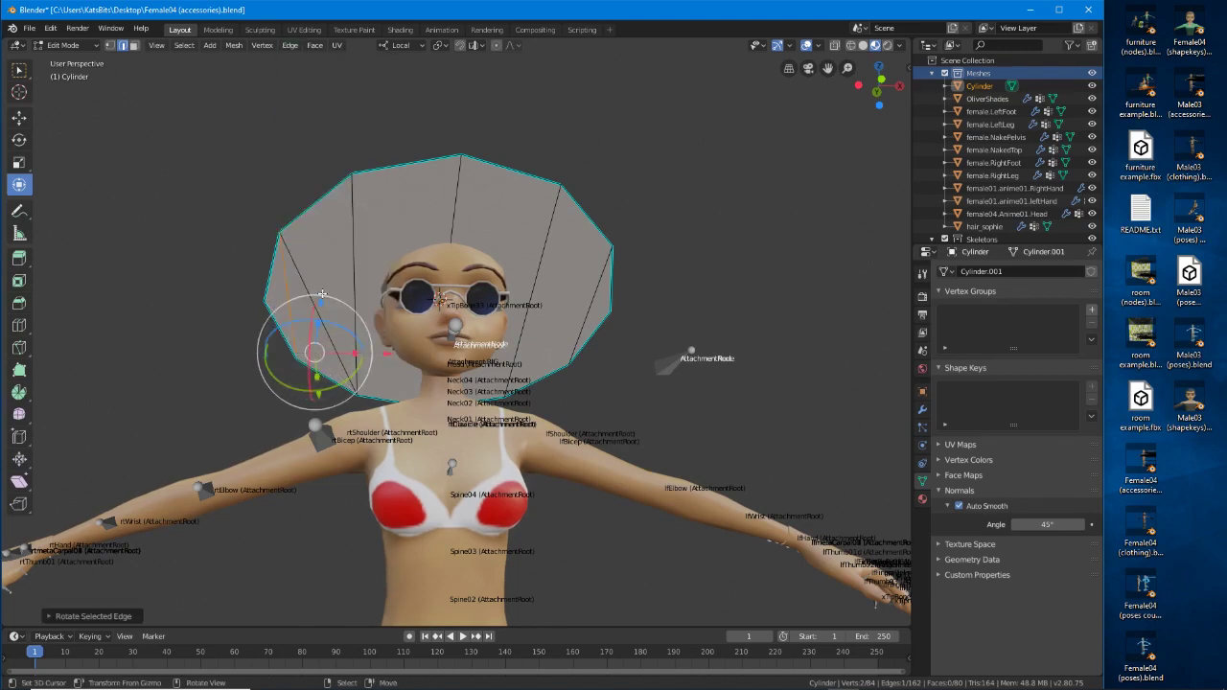
shift+right_click(291, 325)
shift+right_click(324, 374)
shift+right_click(356, 317)
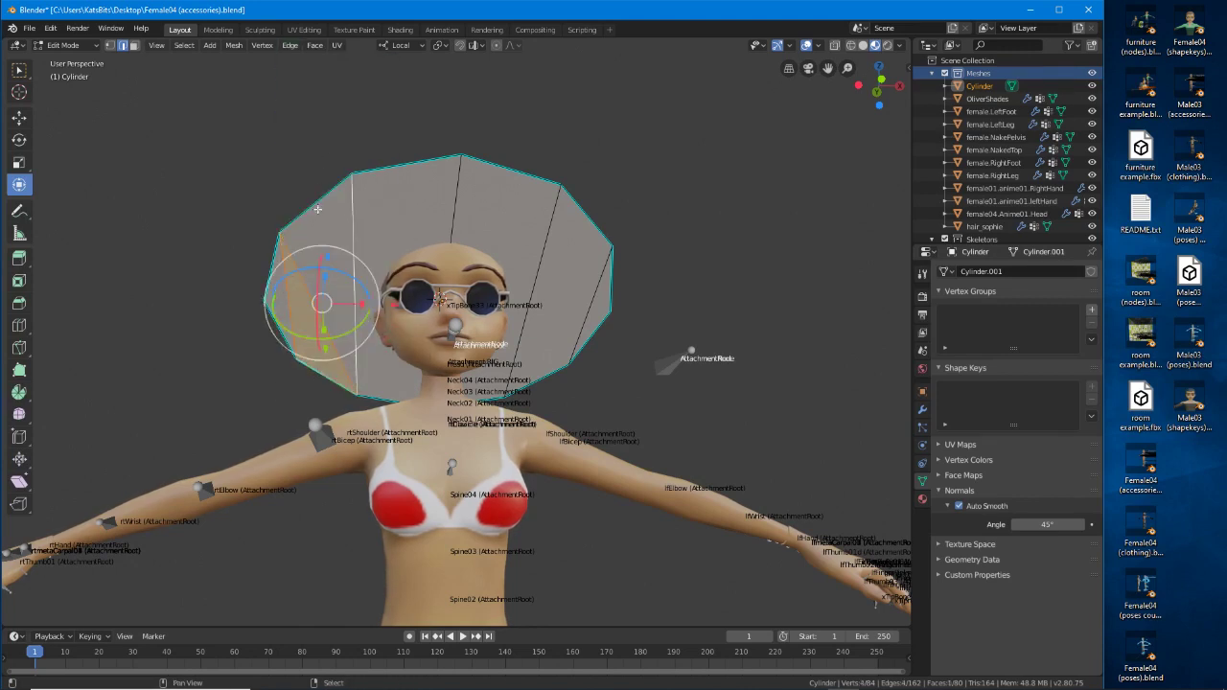
shift+right_click(317, 208)
key(alt+j)
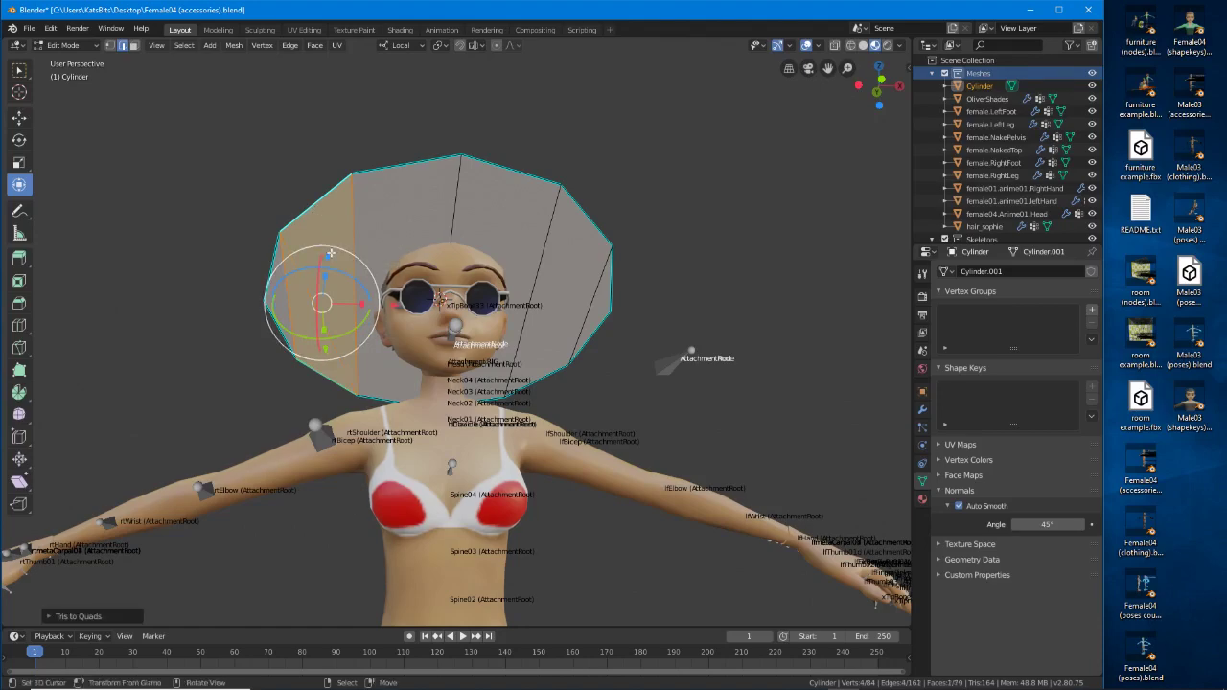
Select the five edges running front to back across the brim's underside.
middle_drag(331, 245, 335, 257)
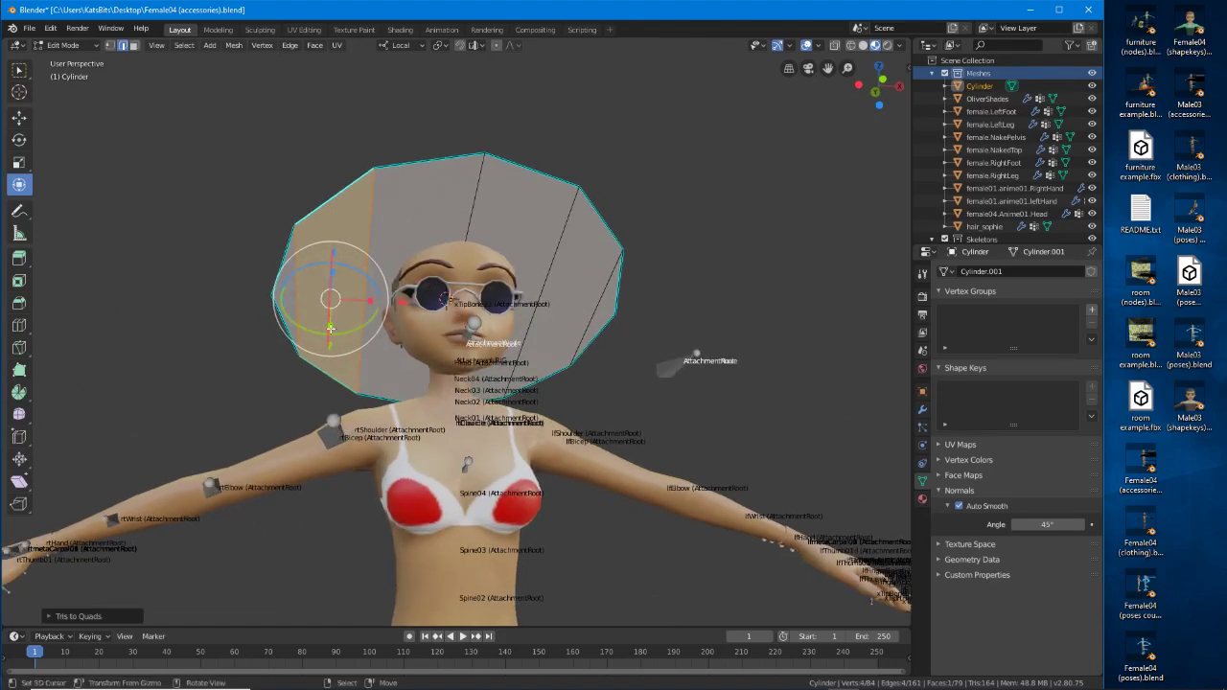
right_click(300, 305)
shift+right_click(362, 300)
shift+right_click(464, 245)
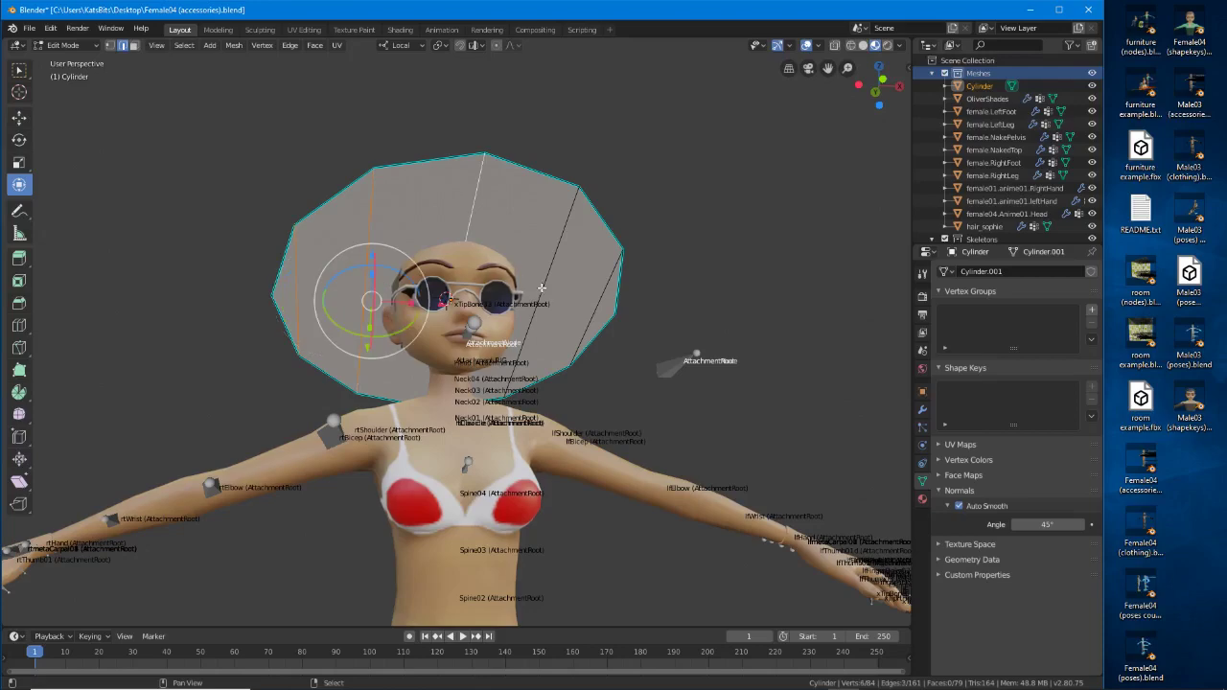
shift+right_click(542, 287)
shift+right_click(593, 305)
middle_drag(412, 225, 609, 286)
middle_drag(666, 319, 407, 290)
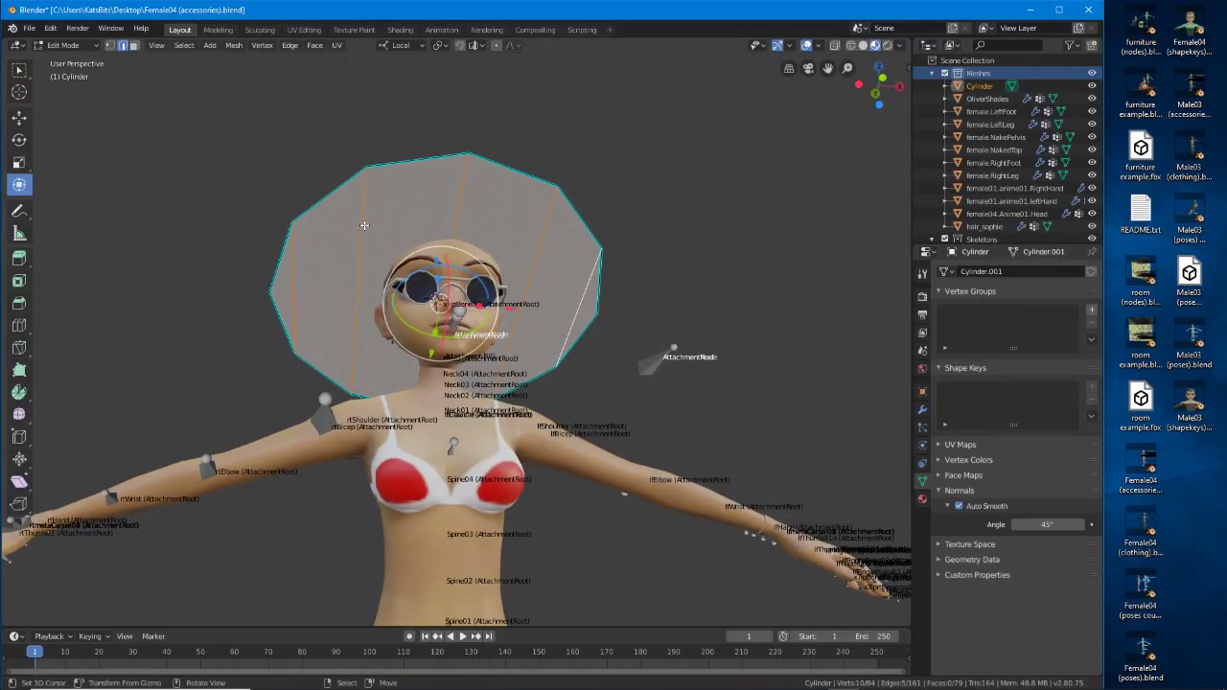
Knife two side-to-side cuts across the brim's underside between opposite rim vertices, one toward the front and one toward the rear.
key(k)
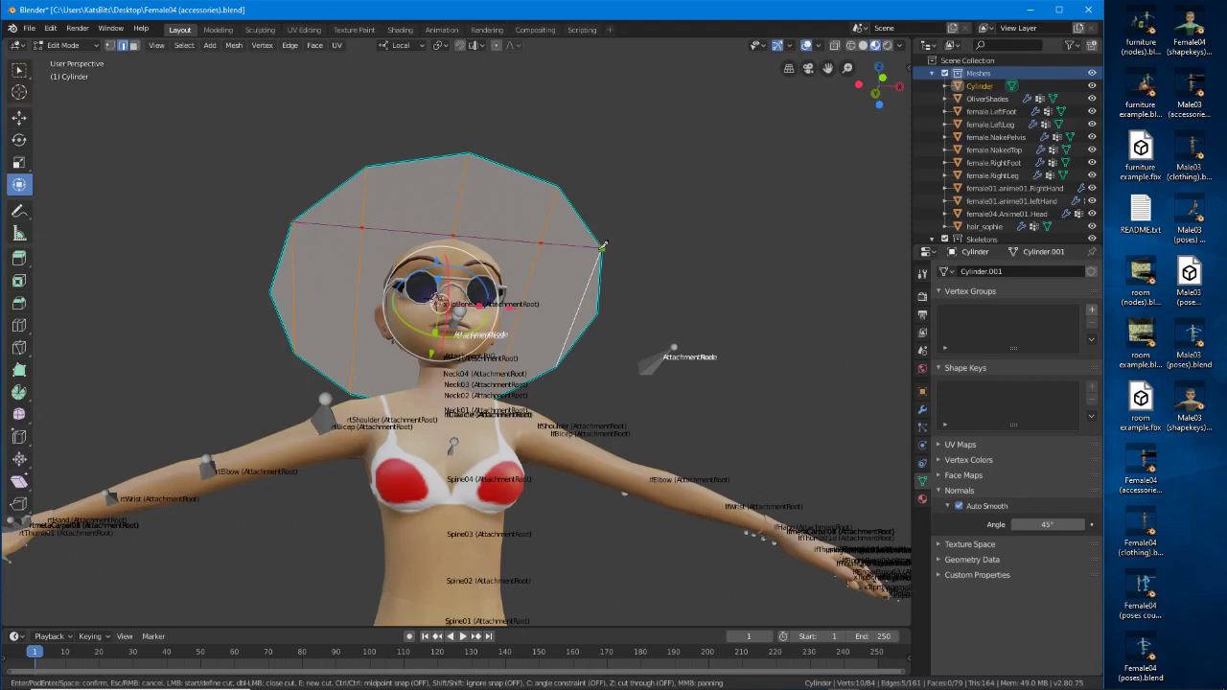
click(602, 246)
key(Return)
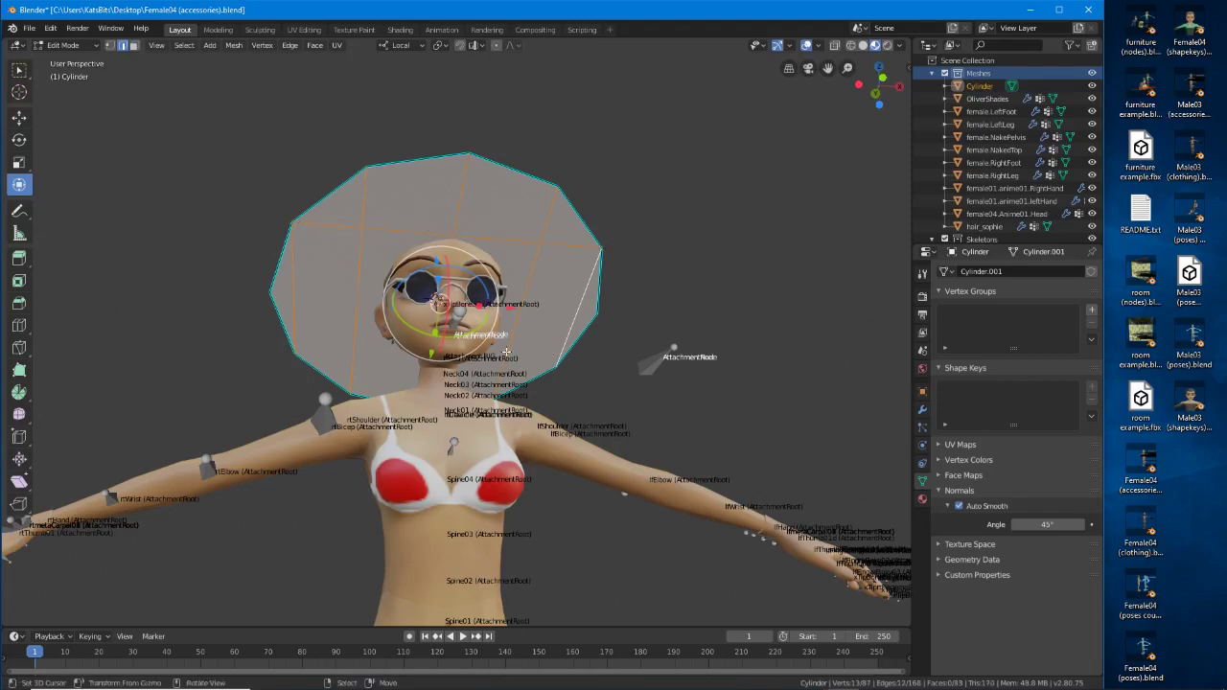
key(k)
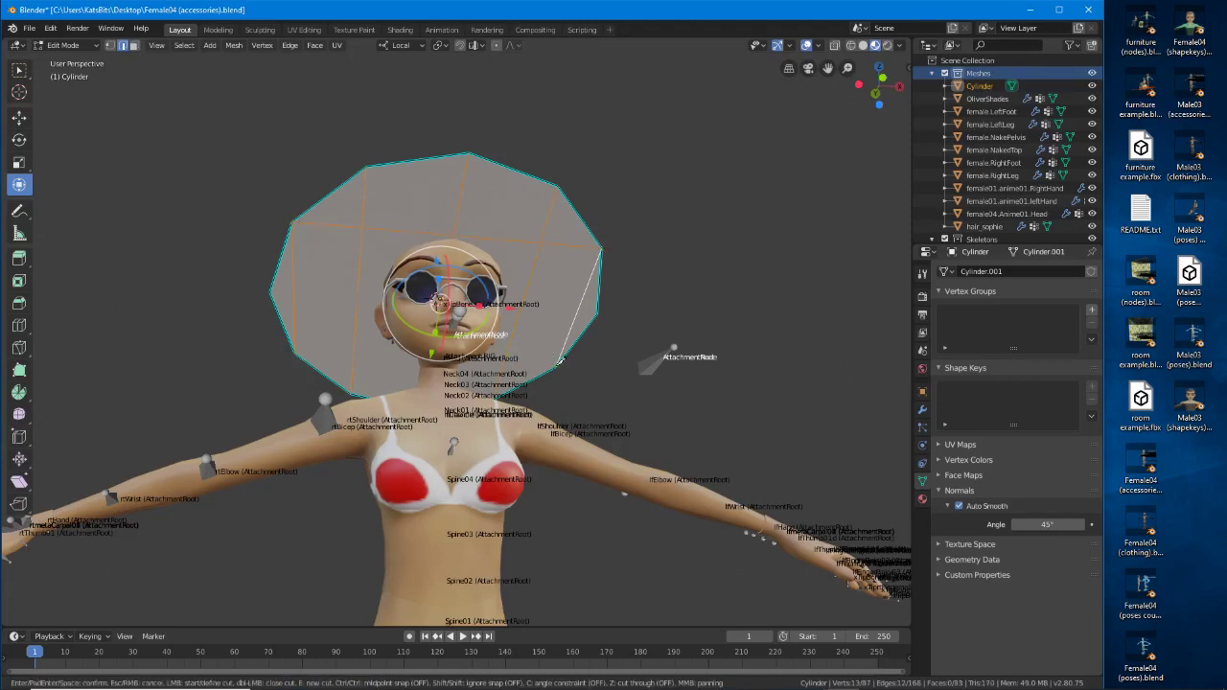
click(296, 354)
key(Return)
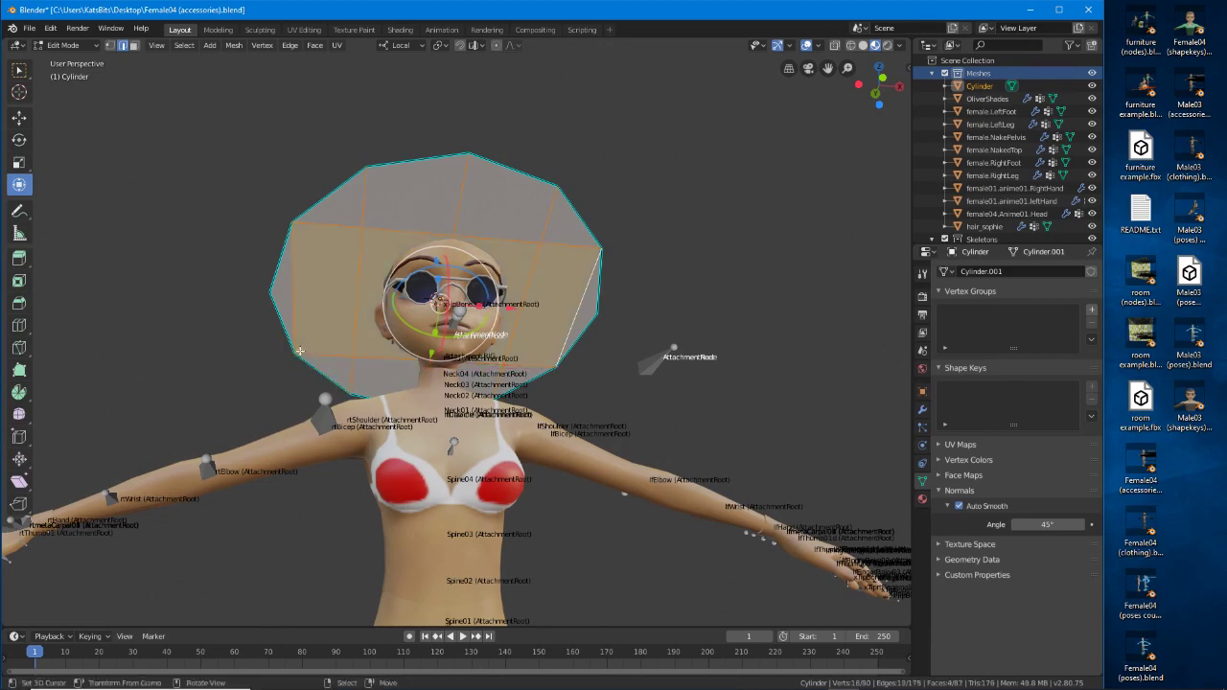
Move the two outer brim edges on the character's left side and rotate them about 49 degrees.
middle_drag(365, 332, 669, 432)
key(g)
click(678, 405)
key(r)
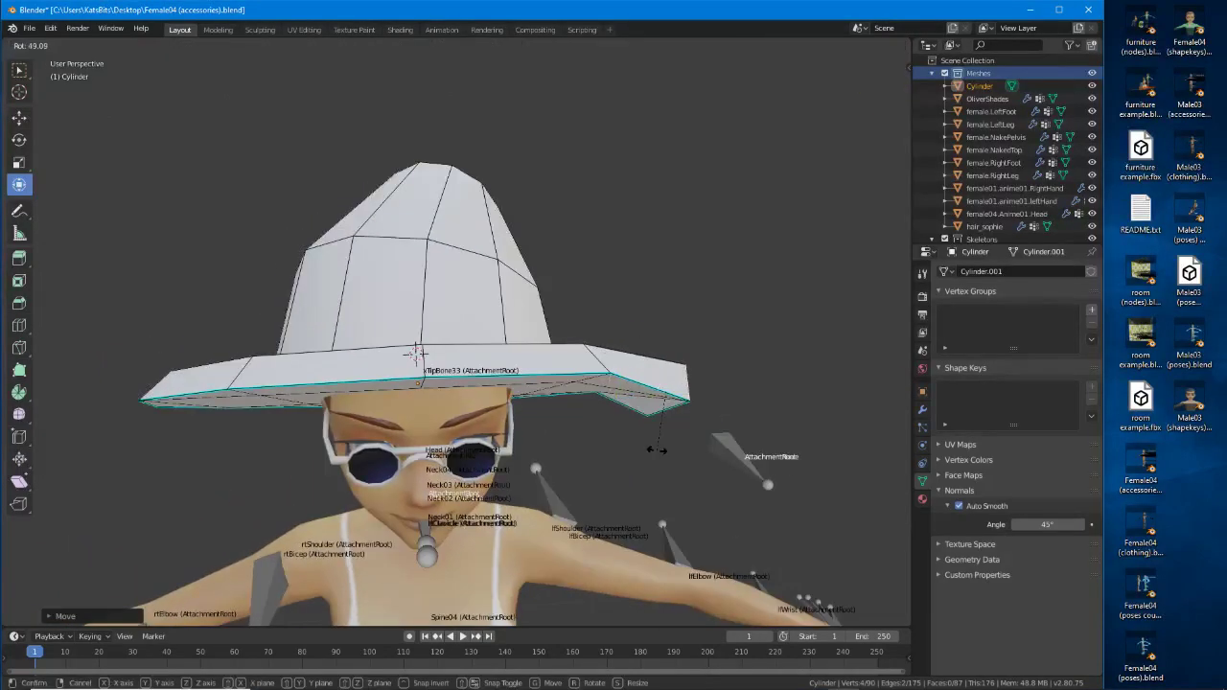
click(658, 448)
Reposition the brim edge at the front left and the lower rim edge at the rear left of the character.
right_click(600, 358)
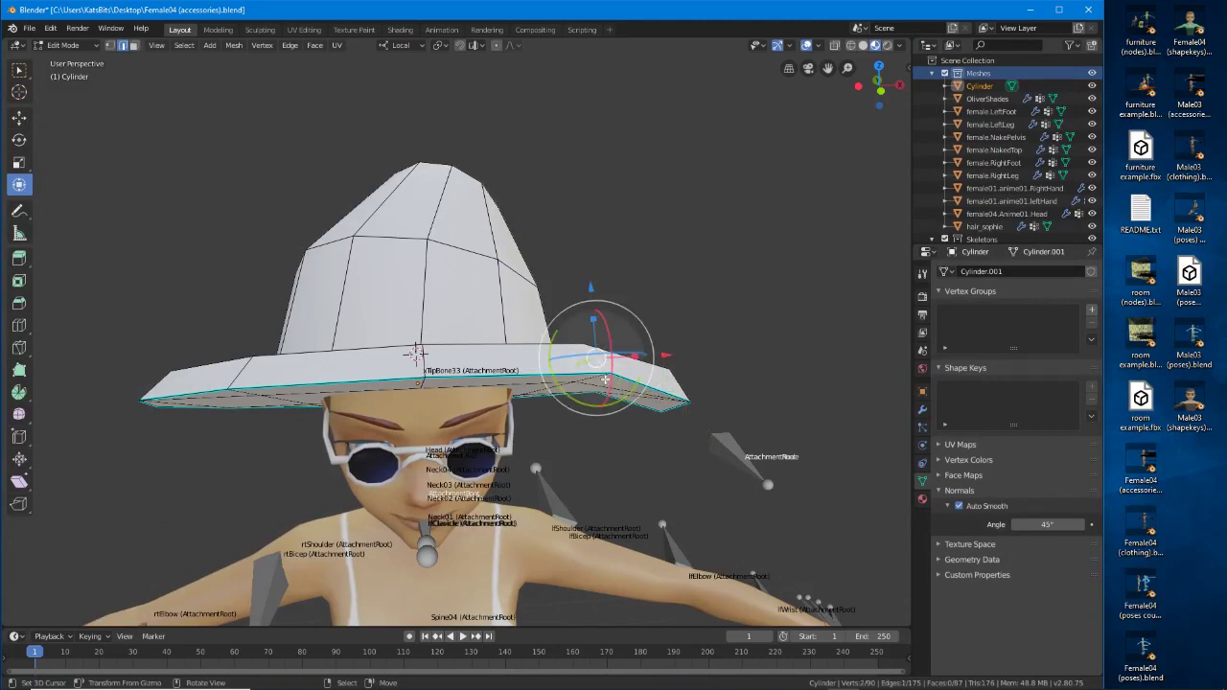
key(g)
click(596, 387)
middle_drag(595, 387, 360, 374)
right_click(432, 408)
key(g)
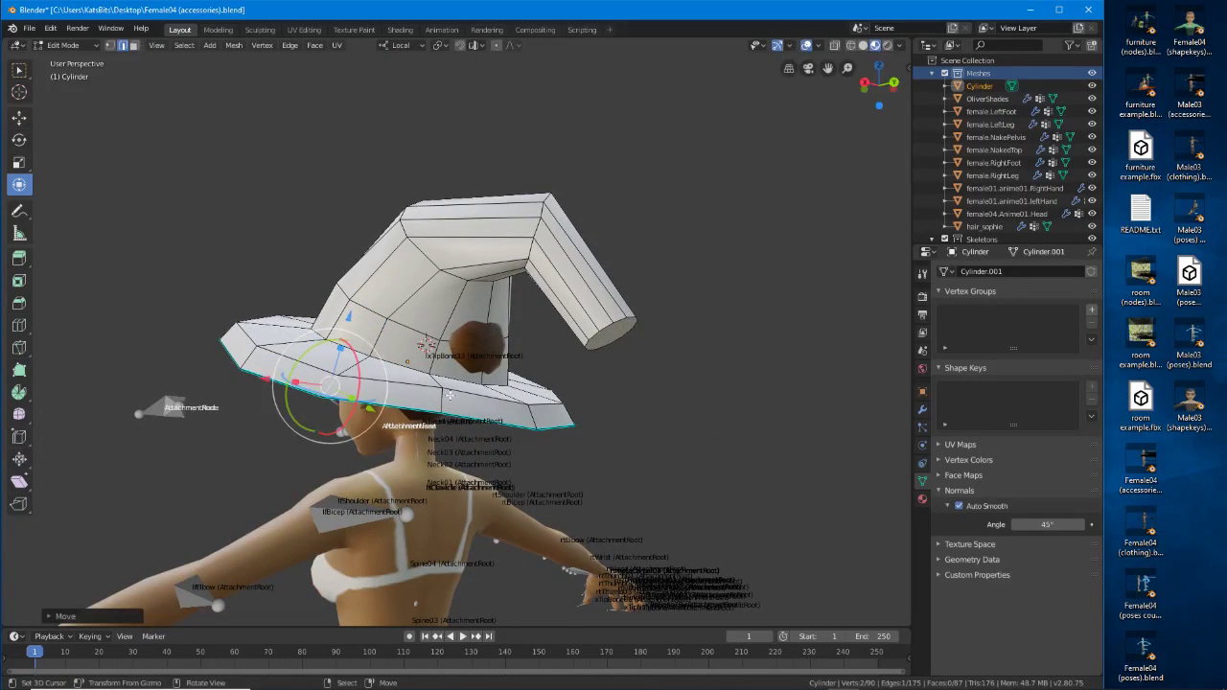
click(444, 419)
Raise the outer brim edge on the character's right side by about 10.3 m.
middle_drag(599, 411, 476, 393)
right_click(682, 356)
key(g)
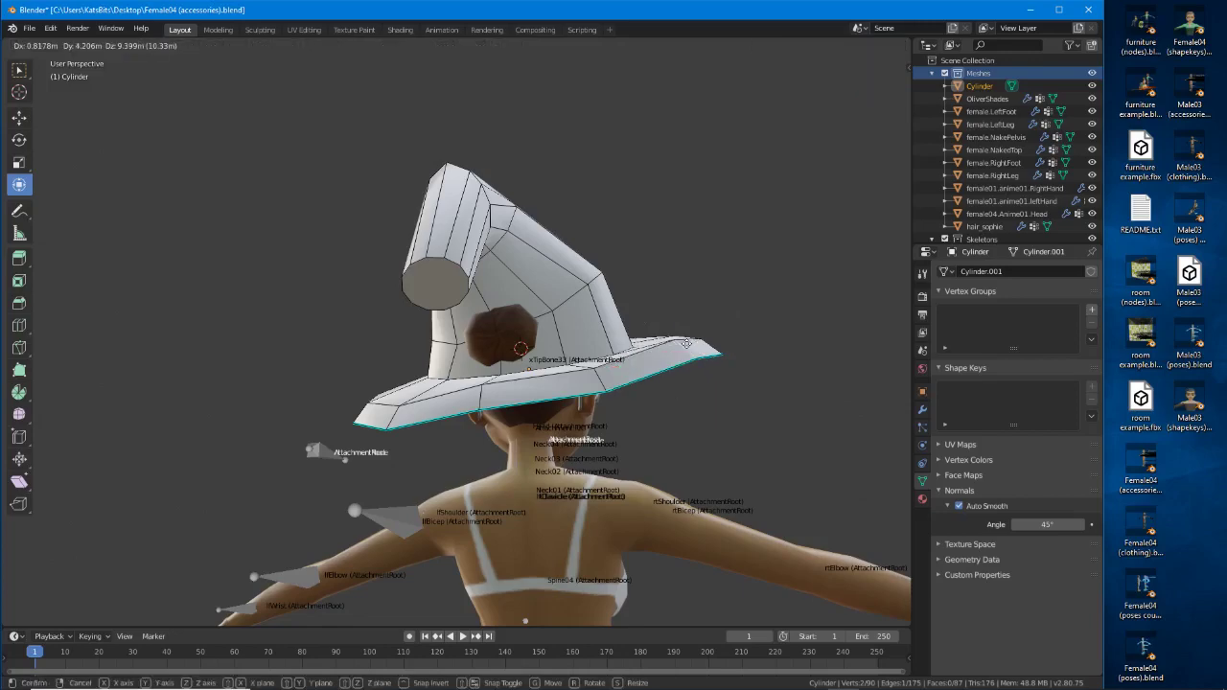
click(685, 344)
Reposition the two brim edges behind the head, raising the rear right one and adjusting the rear left one.
right_click(598, 383)
key(g)
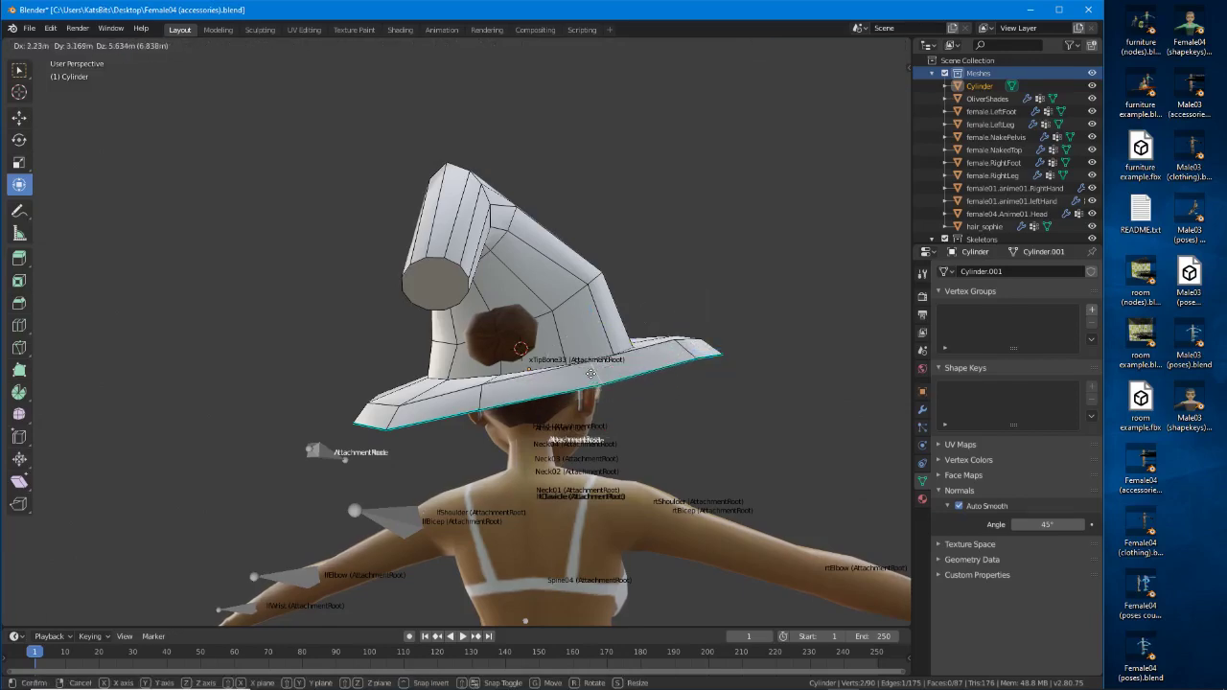
click(591, 368)
right_click(481, 401)
key(g)
click(485, 408)
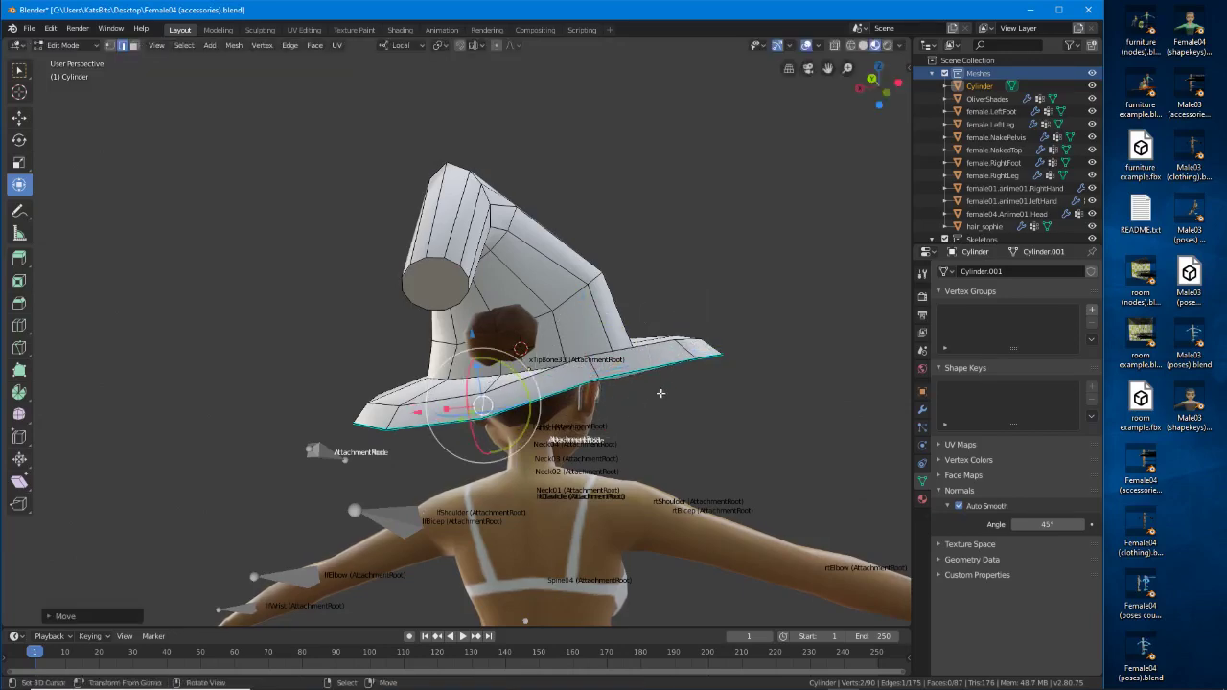
middle_drag(661, 393, 451, 231)
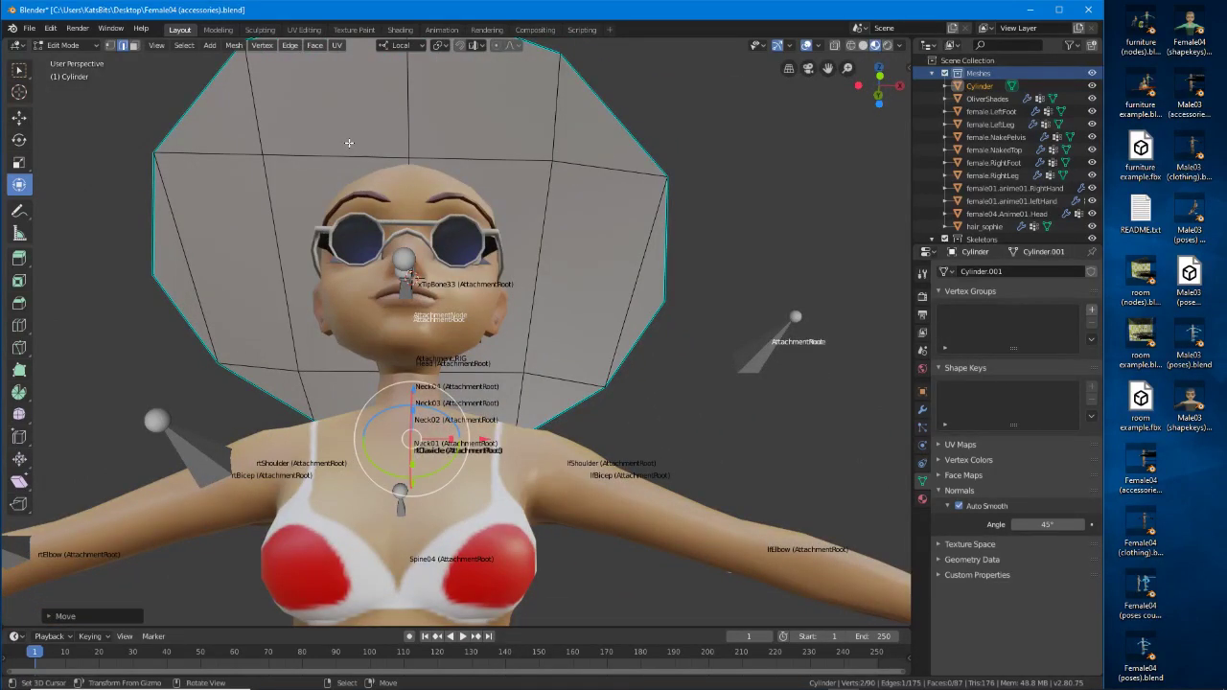
middle_drag(476, 228, 527, 341)
scroll(482, 295, down, 1)
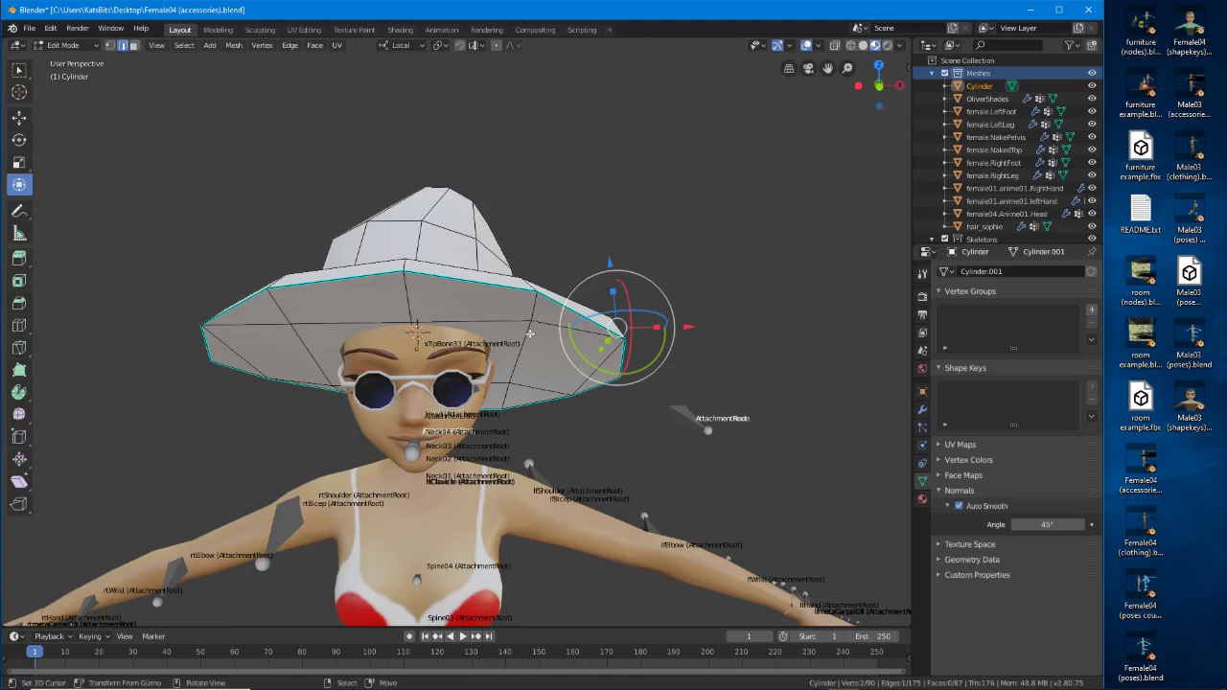
right_click(528, 334)
key(g)
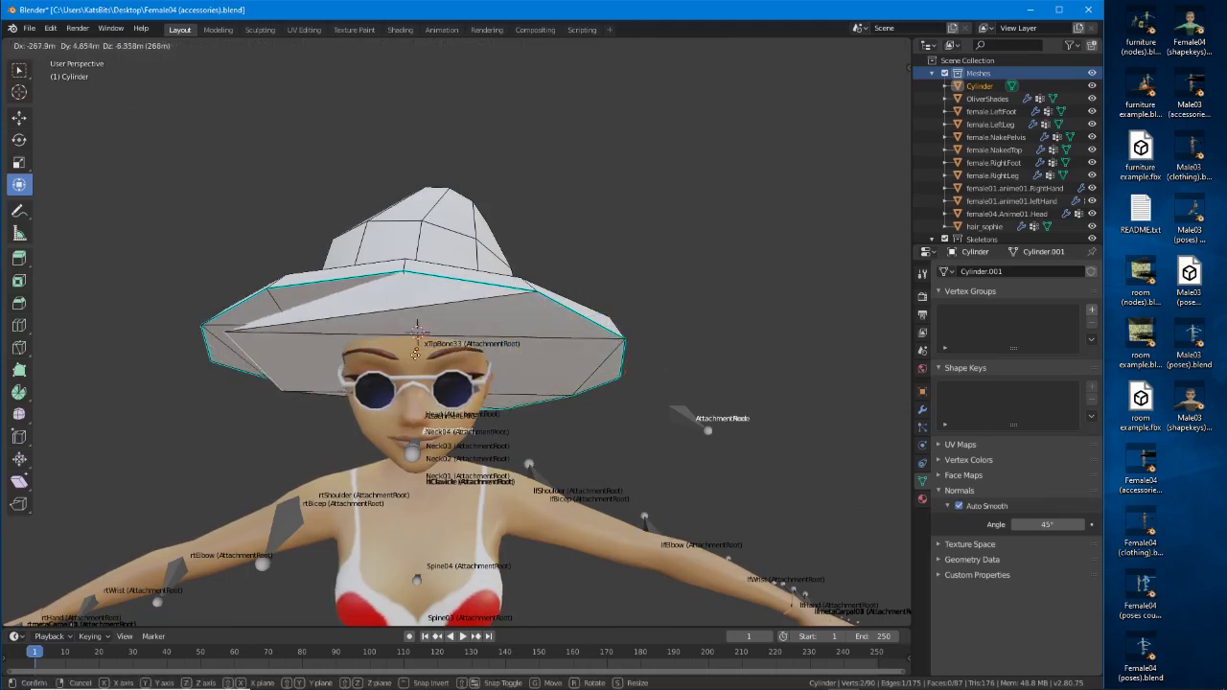
right_click(563, 343)
Scale the four corner vertices of the brim's inner opening inward to about 0.65.
middle_drag(613, 359, 573, 295)
middle_drag(421, 313, 423, 325)
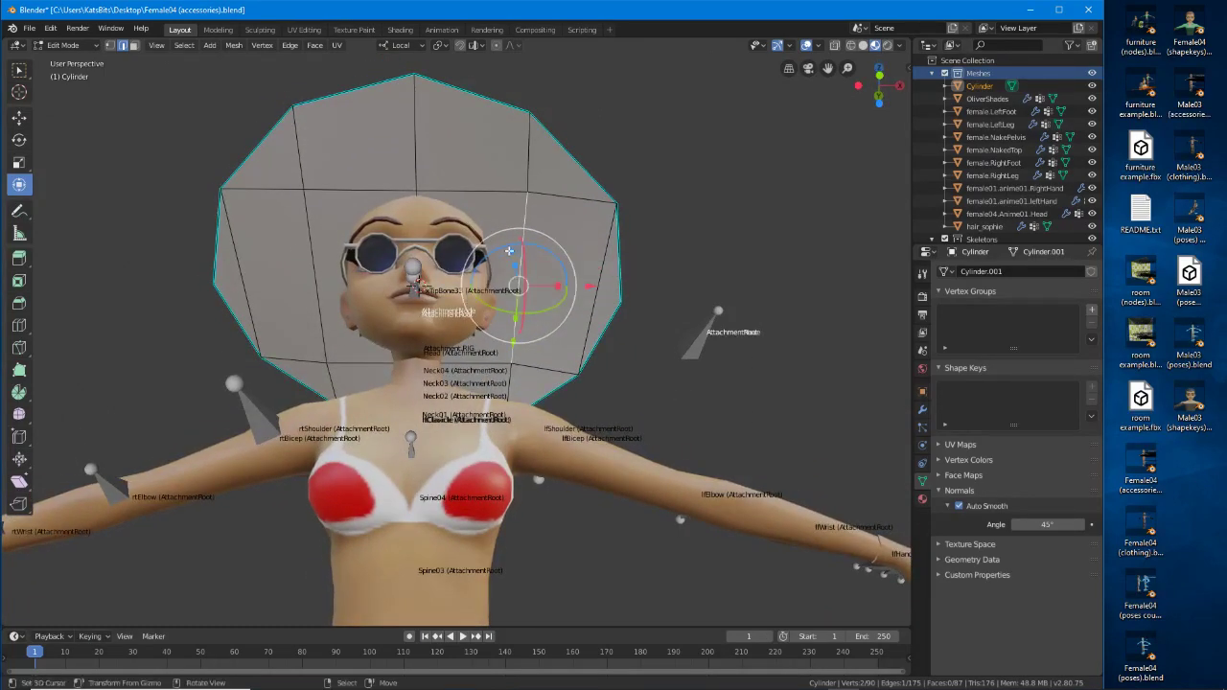
key(1)
right_click(533, 208)
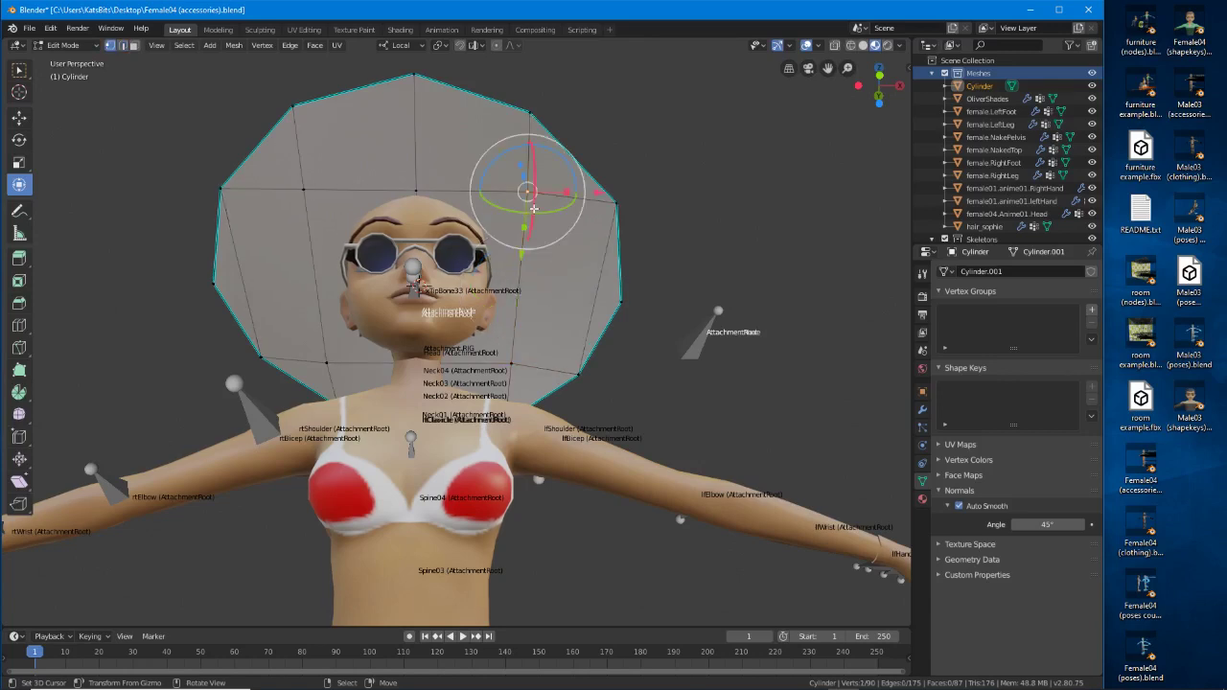
shift+right_click(327, 193)
shift+click(348, 336)
shift+click(503, 366)
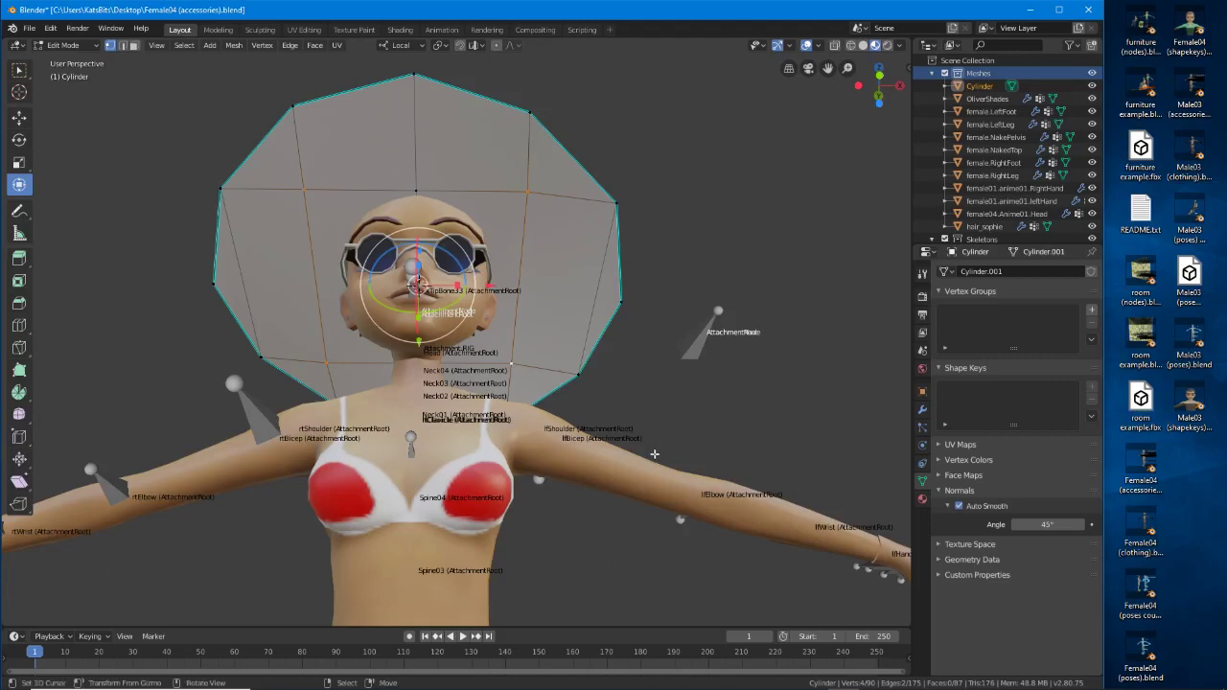
key(s)
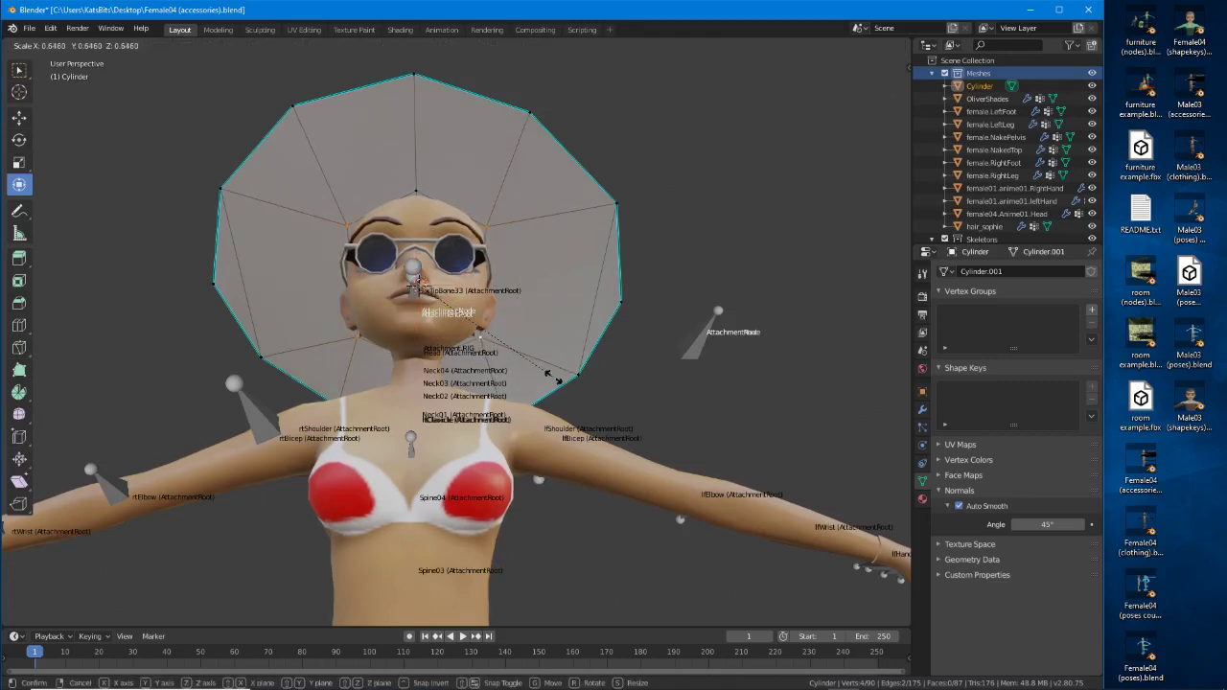
click(557, 380)
middle_drag(557, 380, 523, 335)
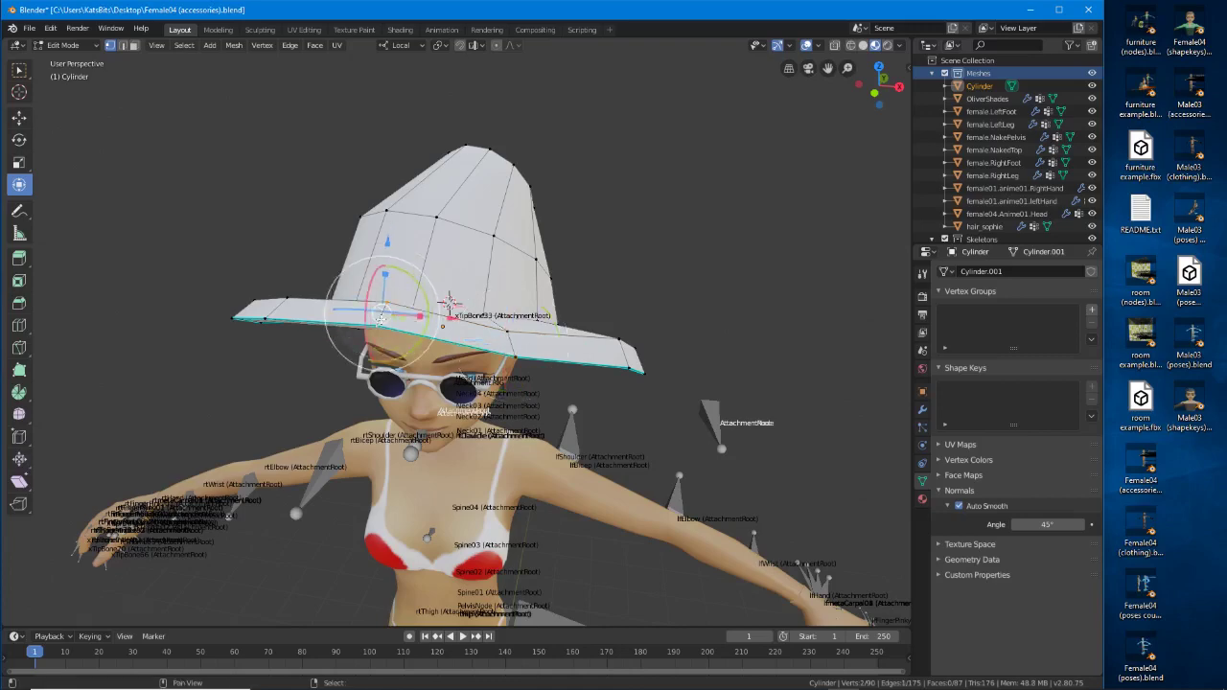
Lower the front brim edge above the face along the vertical axis.
key(g)
key(z)
click(385, 268)
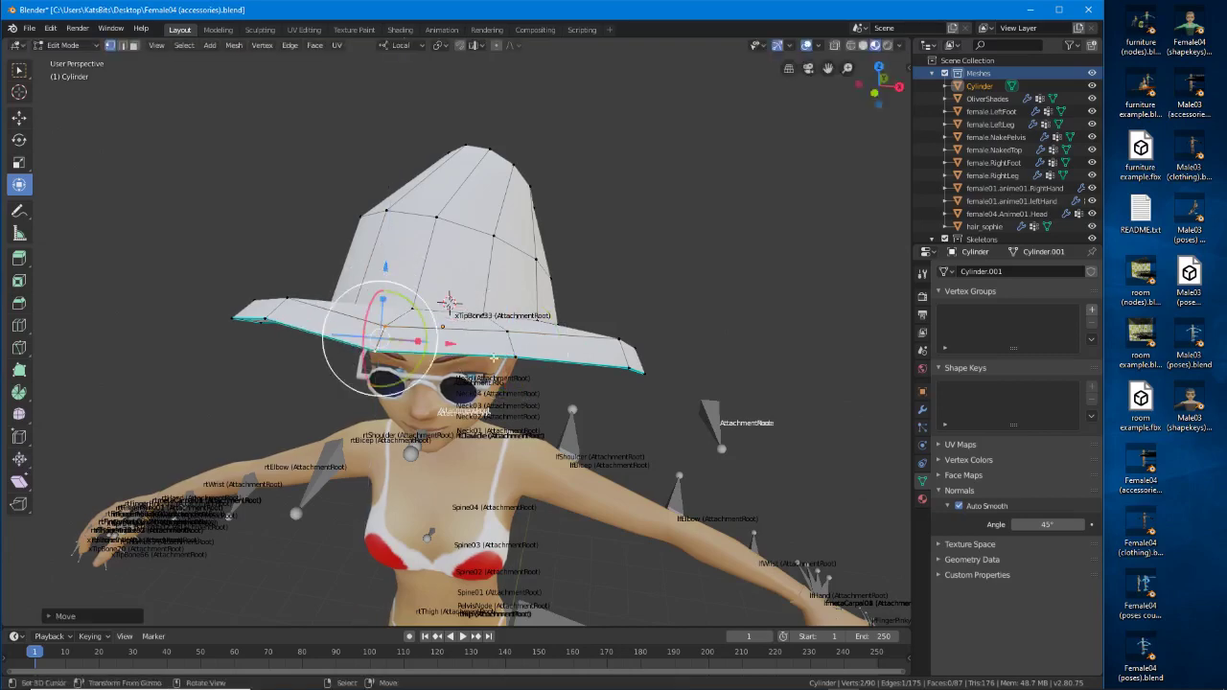
middle_drag(384, 268, 526, 381)
Select the line of four edges running up the crown's front left and along the drooping tip to its end.
middle_drag(473, 352, 471, 358)
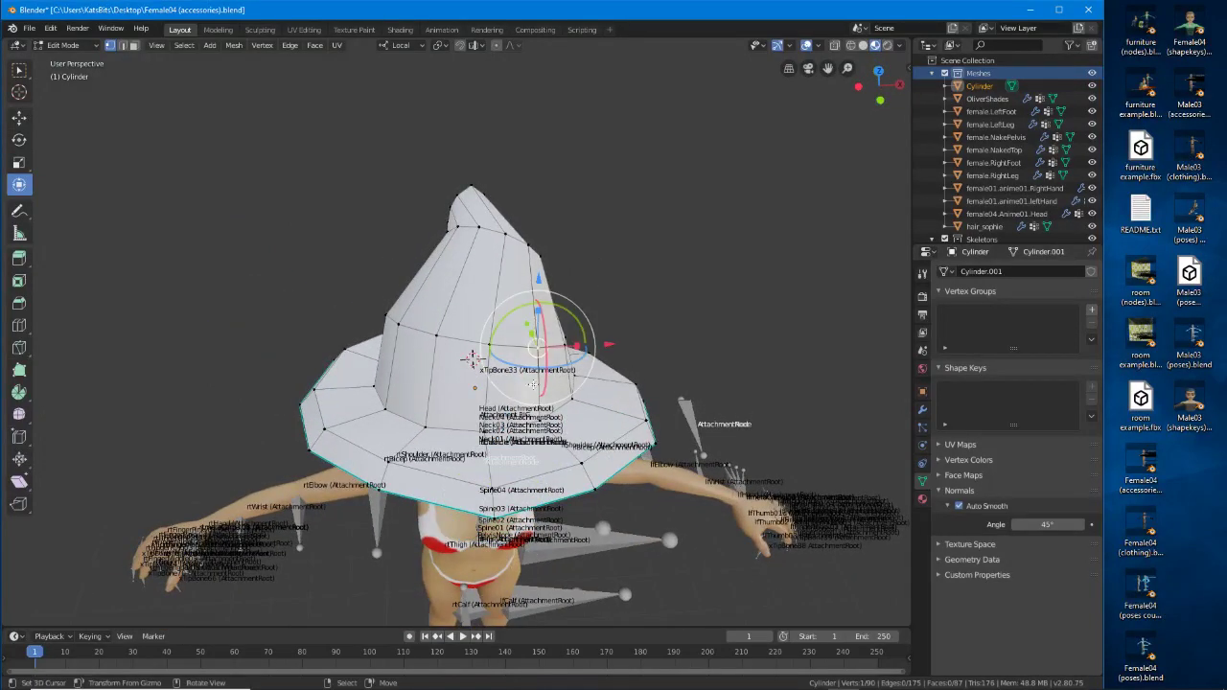
middle_drag(532, 385, 496, 400)
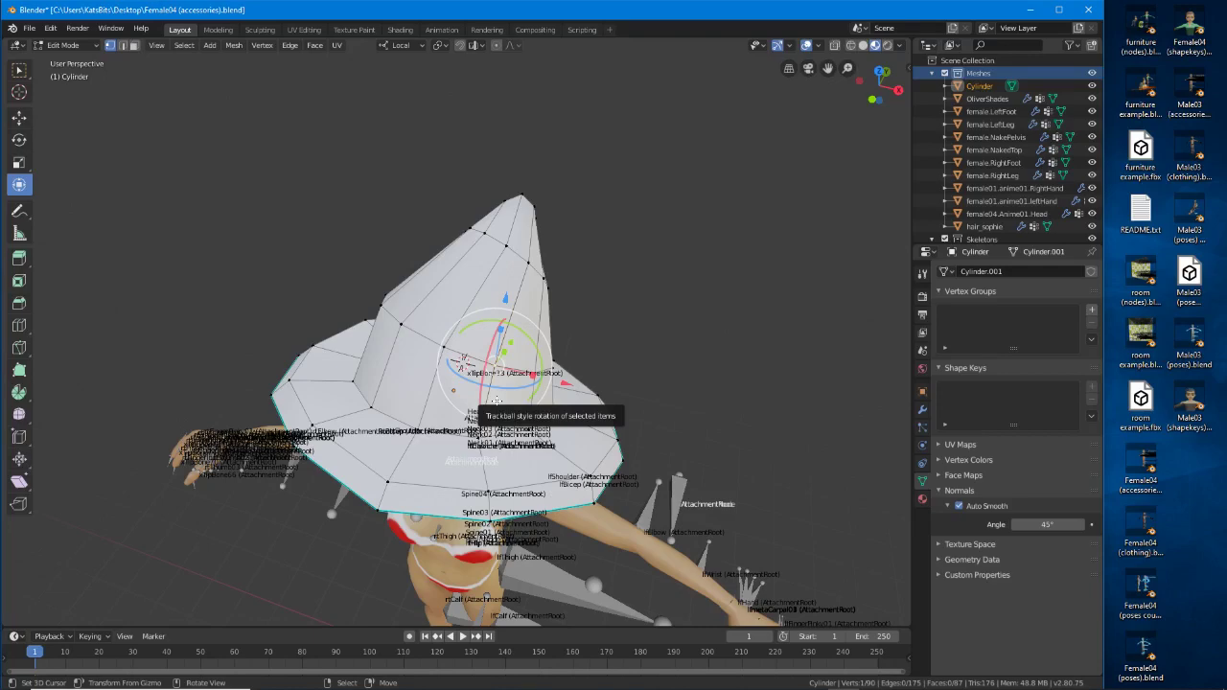
key(2)
shift+click(512, 312)
middle_drag(585, 316, 400, 316)
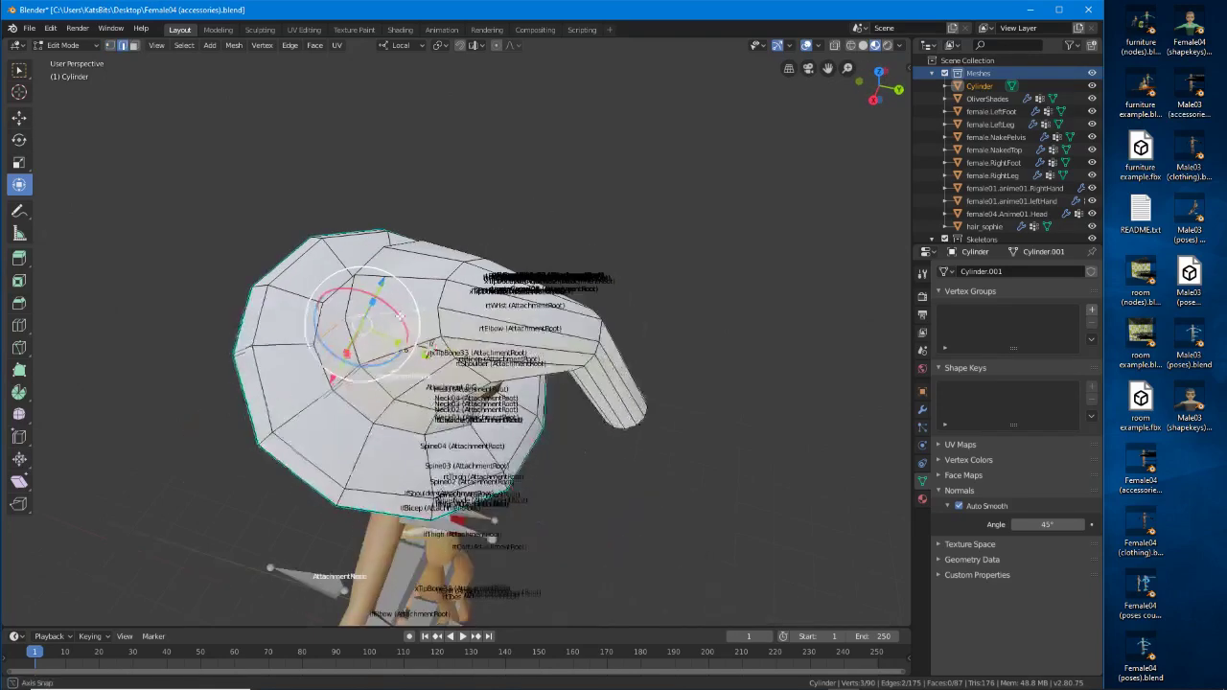
shift+click(512, 329)
middle_drag(512, 329, 413, 254)
shift+click(551, 326)
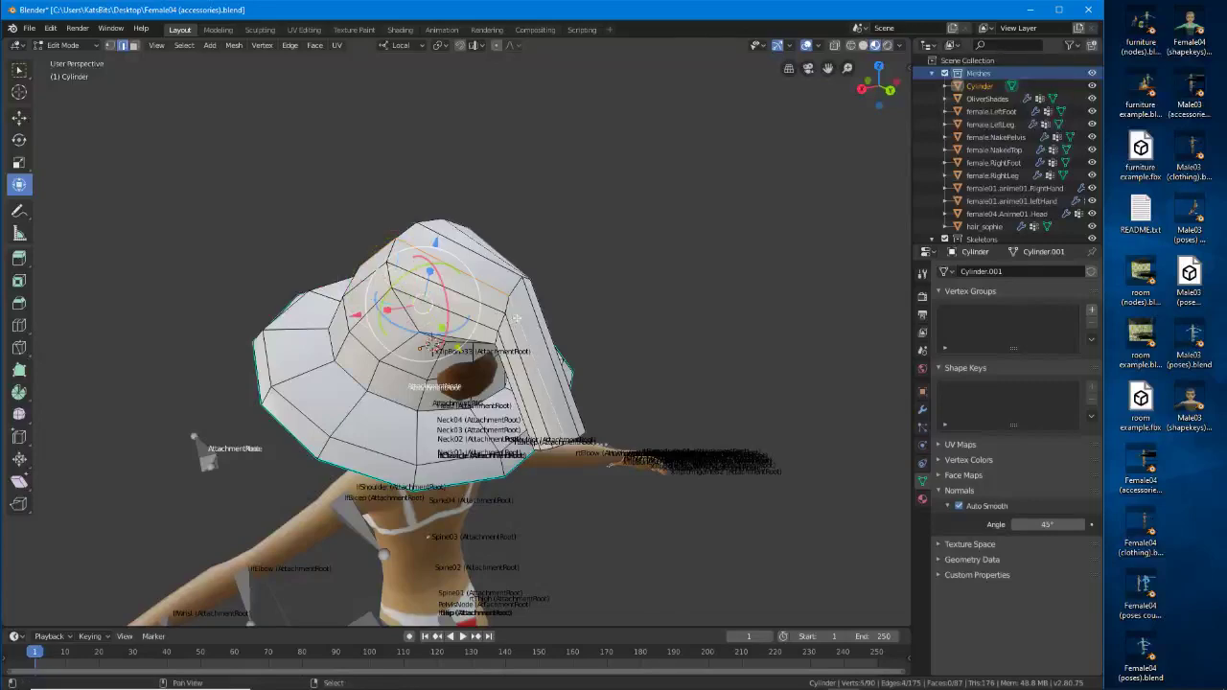
middle_drag(393, 321, 573, 322)
middle_drag(450, 359, 578, 306)
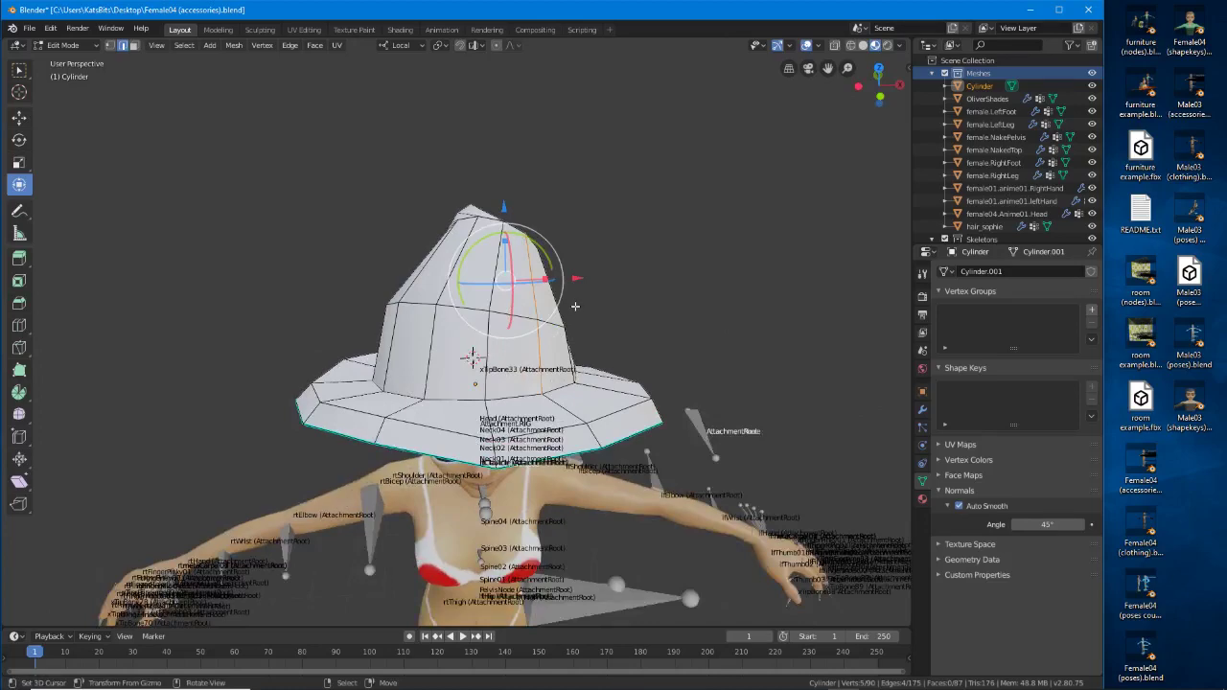
middle_drag(539, 309, 518, 317)
key(g)
key(g)
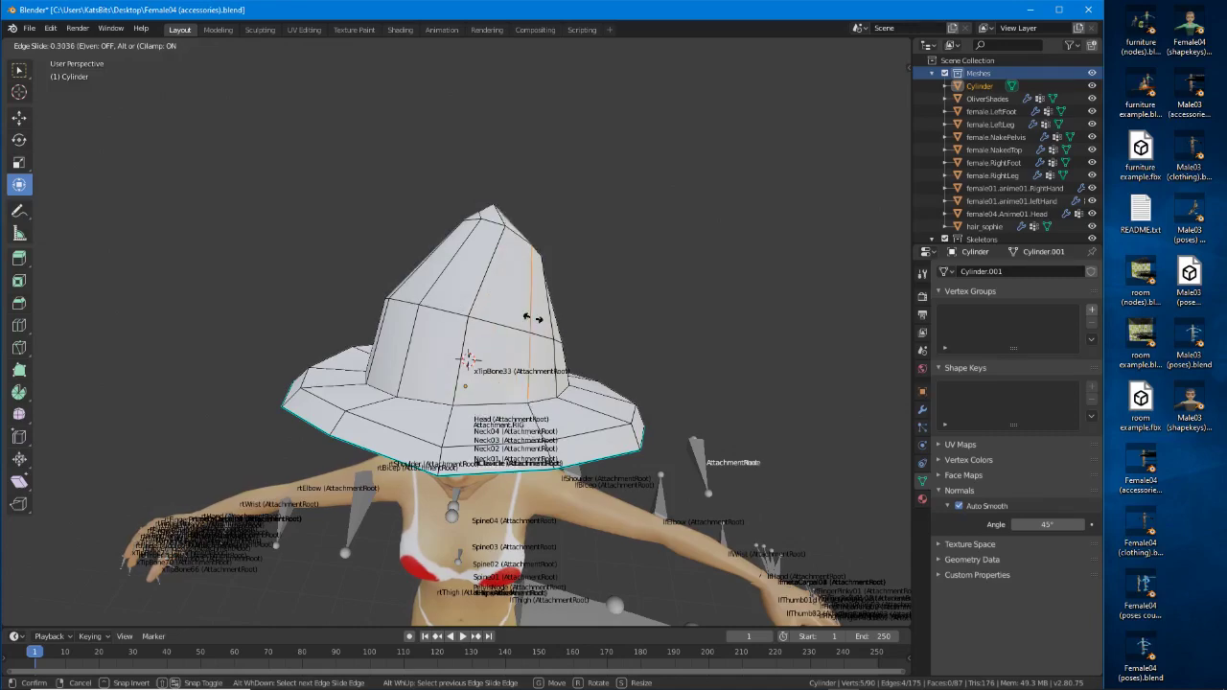
right_click(409, 311)
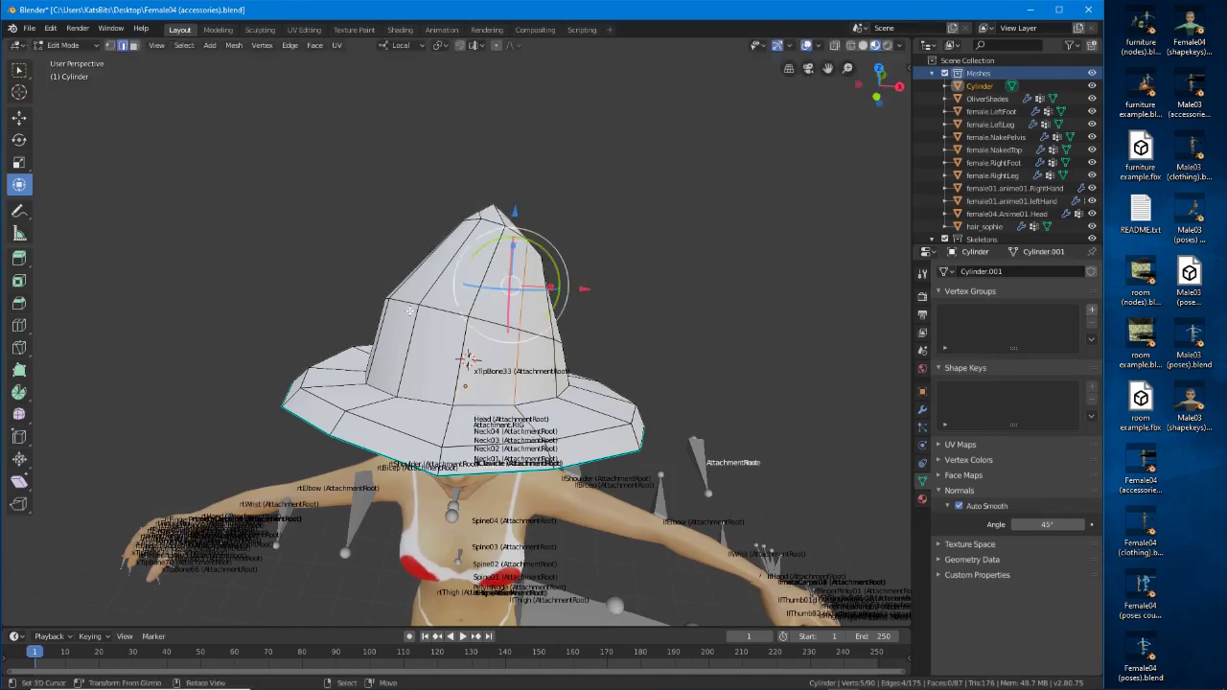
Dissolve the selected line of edges on the crown's front left and the tip.
middle_drag(518, 269, 412, 307)
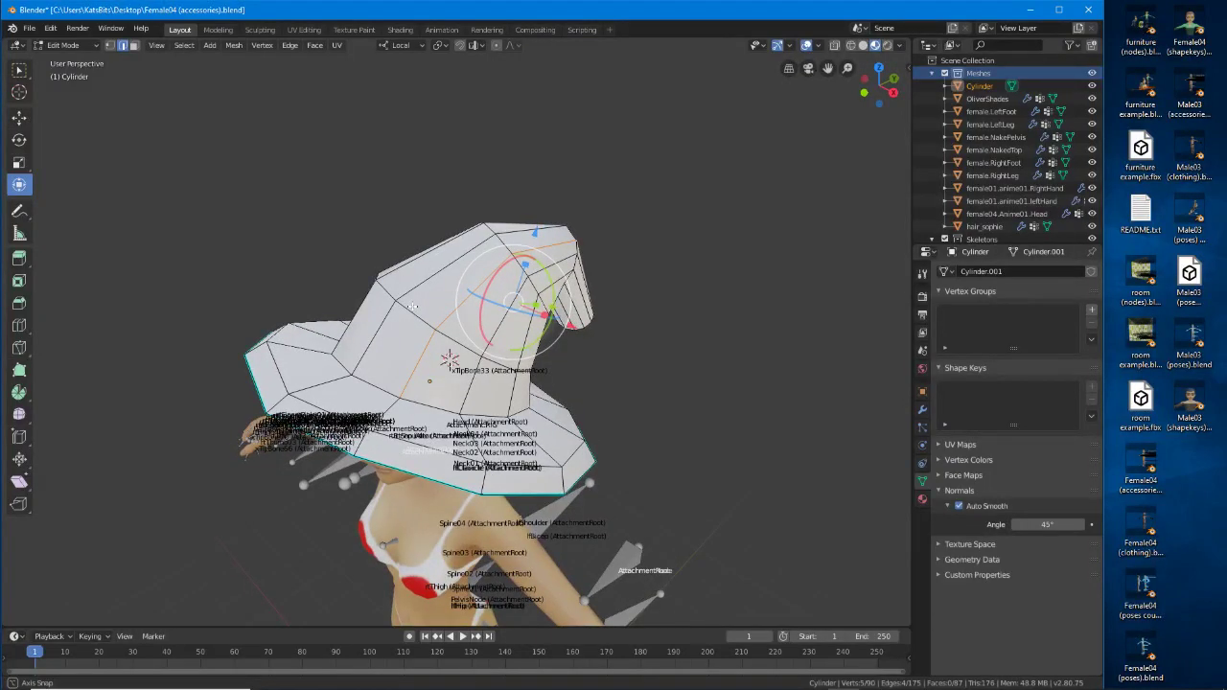
middle_drag(413, 306, 444, 304)
key(x)
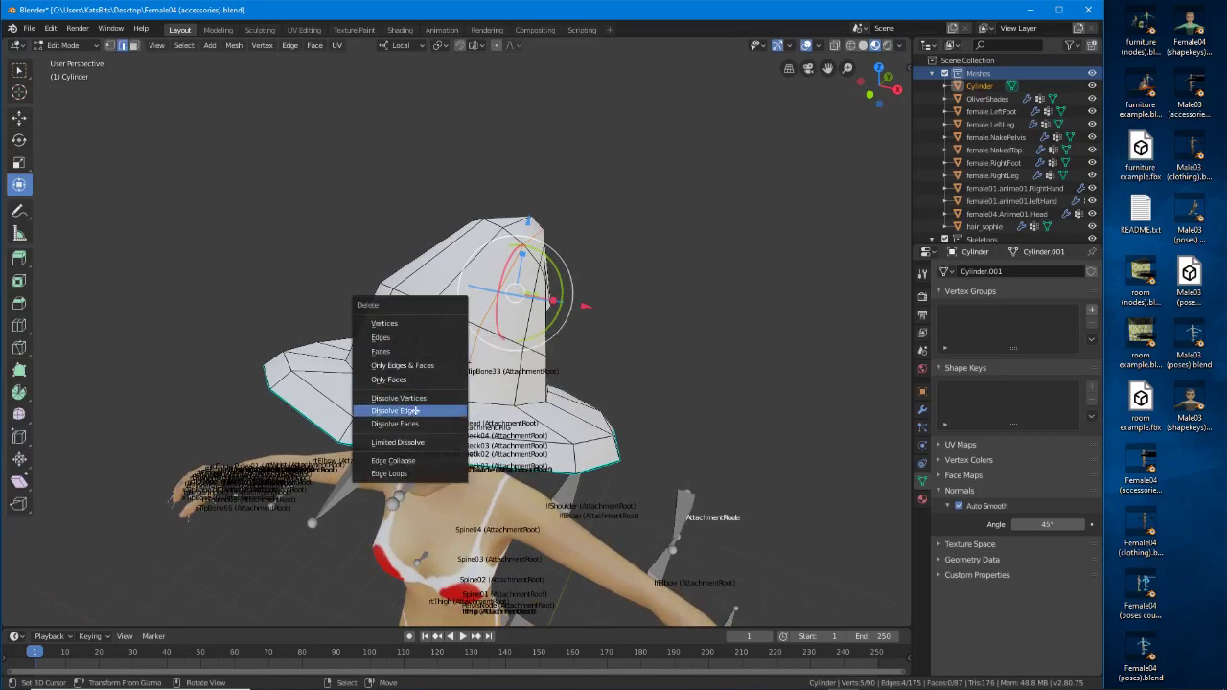
click(413, 410)
middle_drag(413, 411, 370, 307)
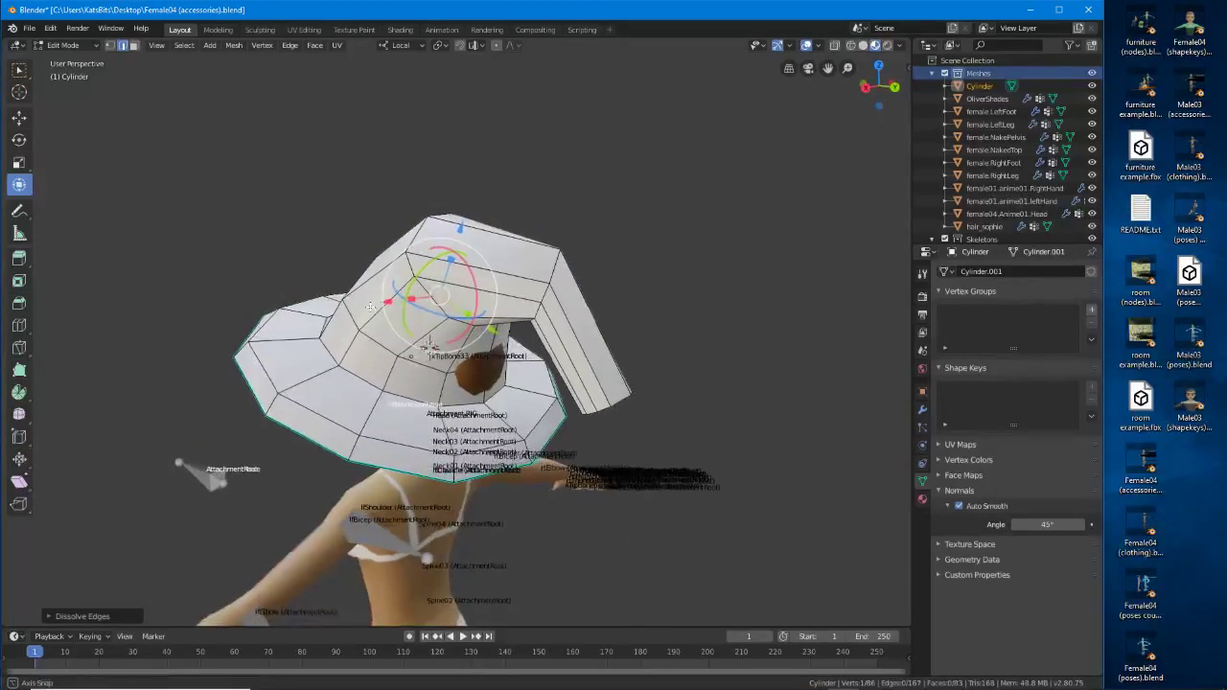
Dissolve the four connected edges running up the crown's left side and down the drooping tip.
right_click(355, 345)
shift+right_click(383, 305)
shift+right_click(459, 290)
shift+right_click(559, 328)
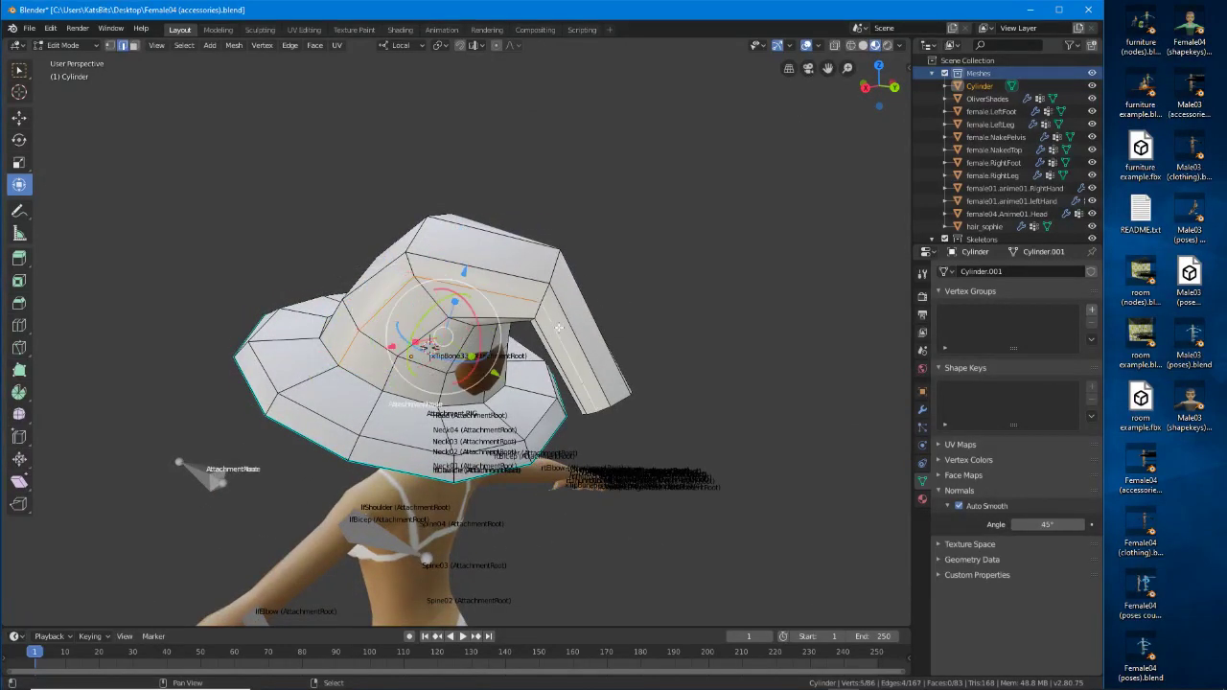
middle_drag(559, 328, 334, 380)
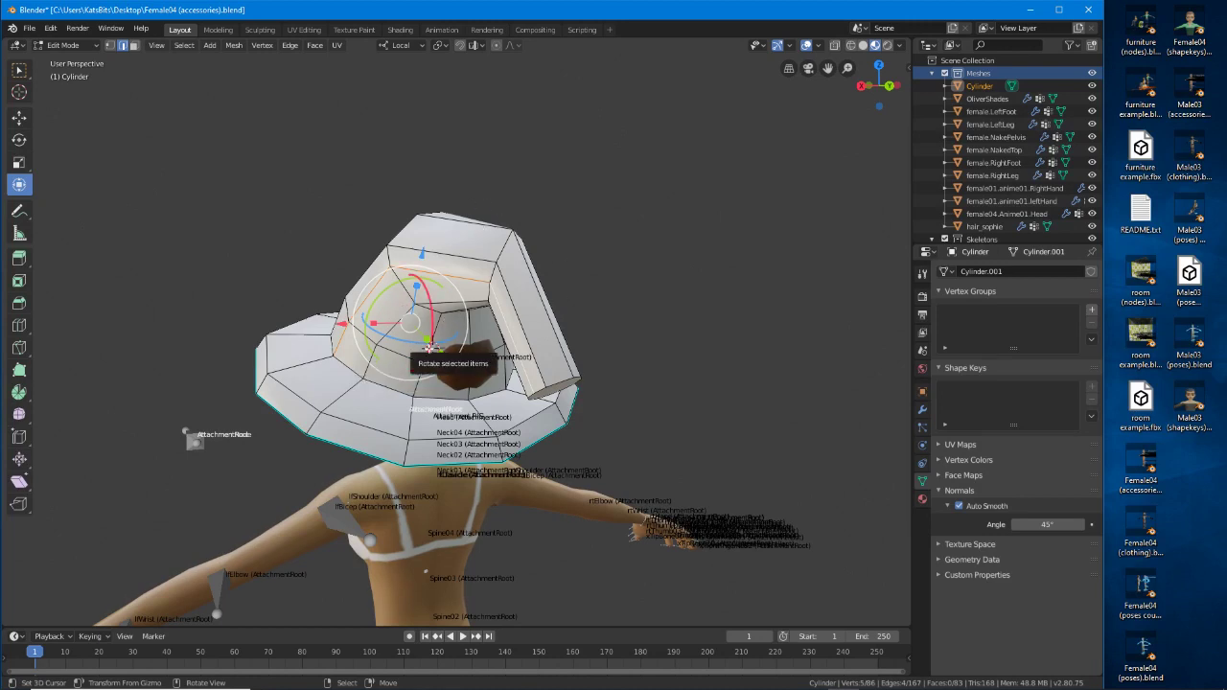
key(x)
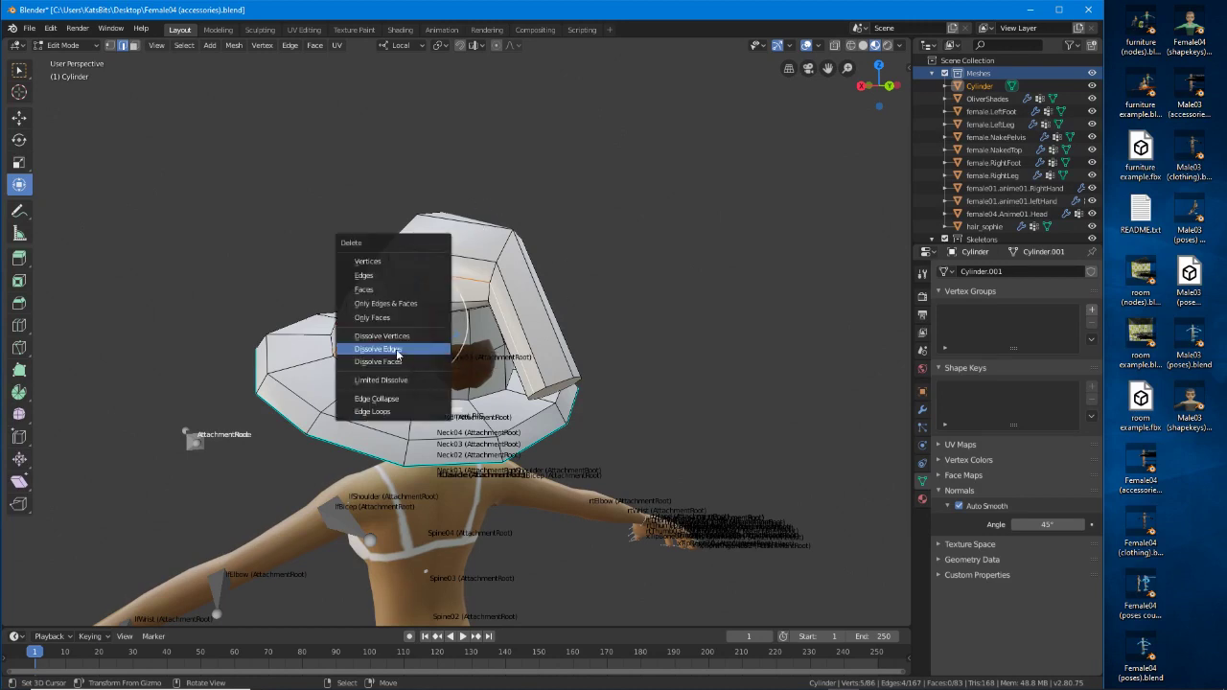
click(400, 349)
Dissolve two four-edge lines that run from the back of the crown along the underside of the tip.
middle_drag(401, 359, 414, 220)
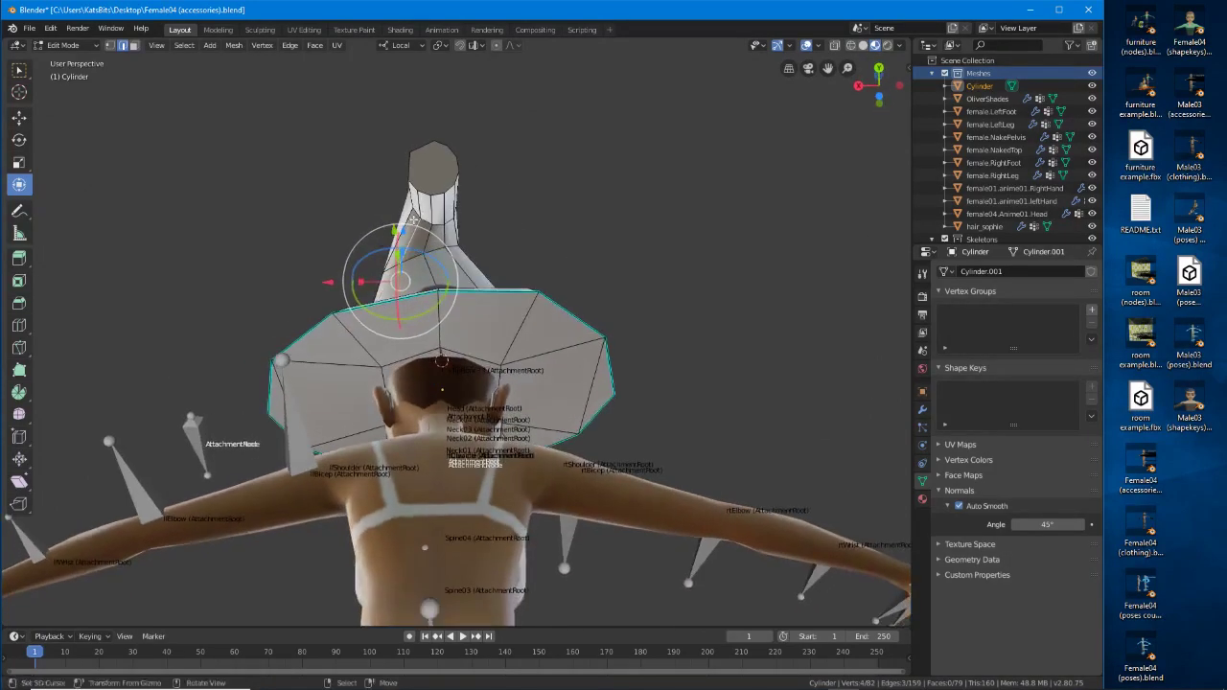
key(x)
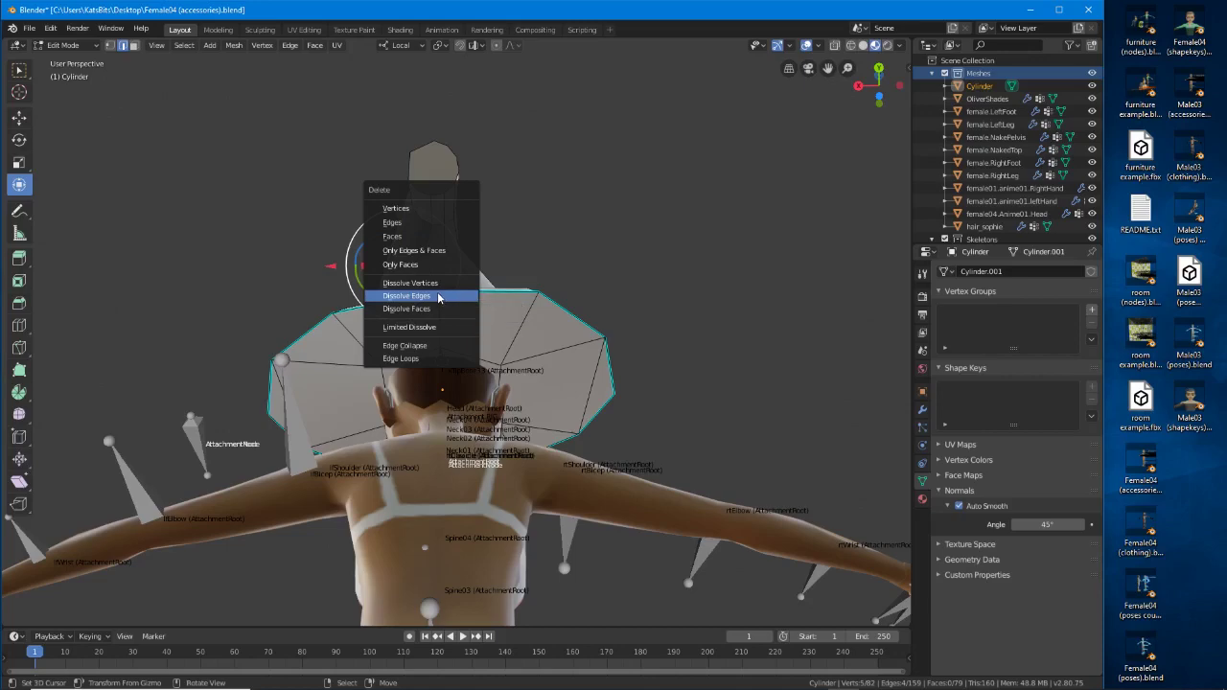
click(438, 297)
middle_drag(439, 299, 368, 428)
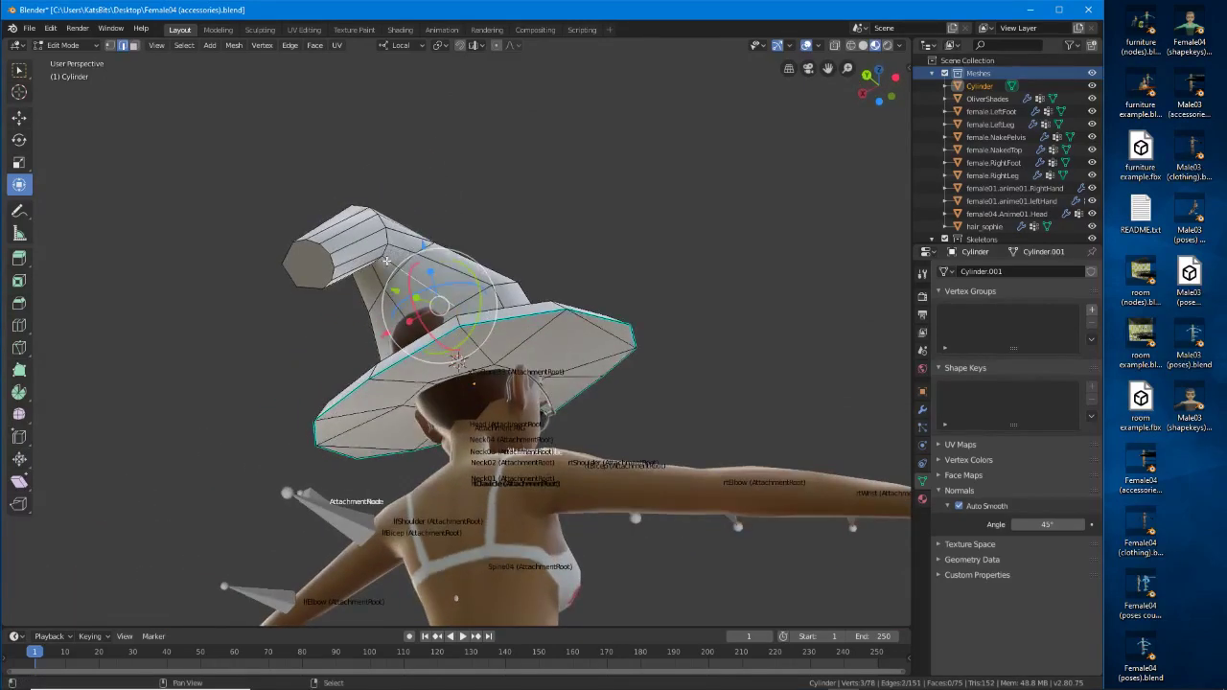
key(x)
click(418, 383)
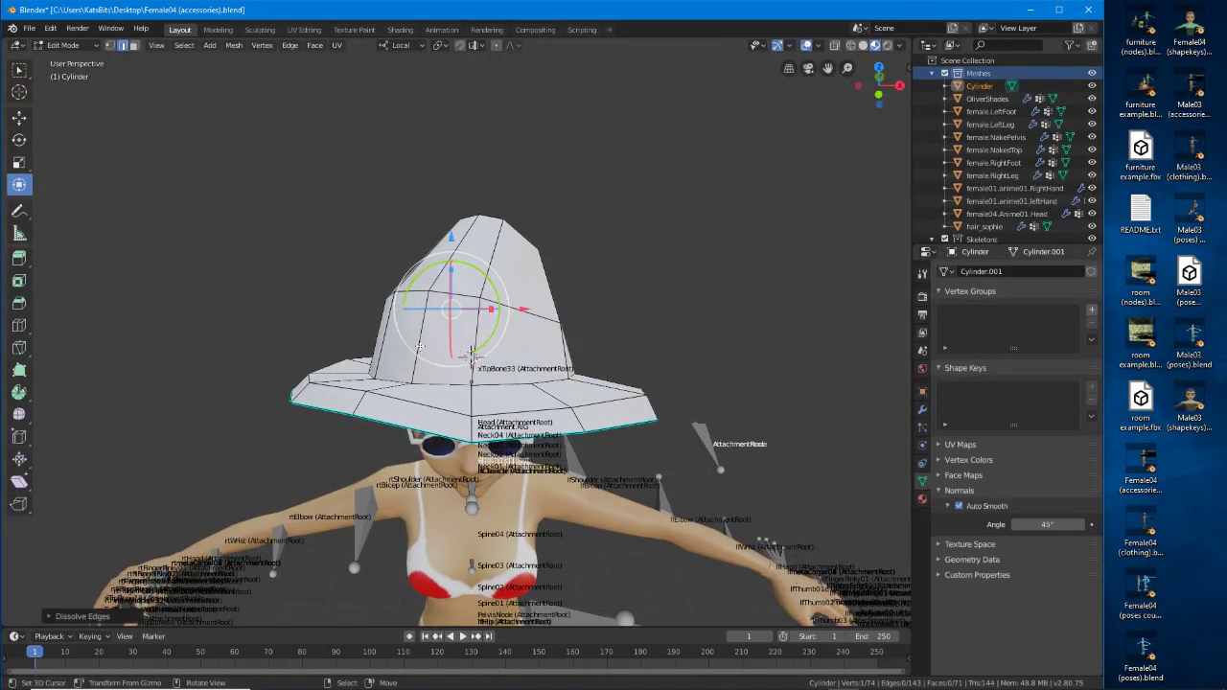
Dissolve two four-edge lines running along the crown and drooping tip on the character's right side.
middle_drag(419, 347, 456, 248)
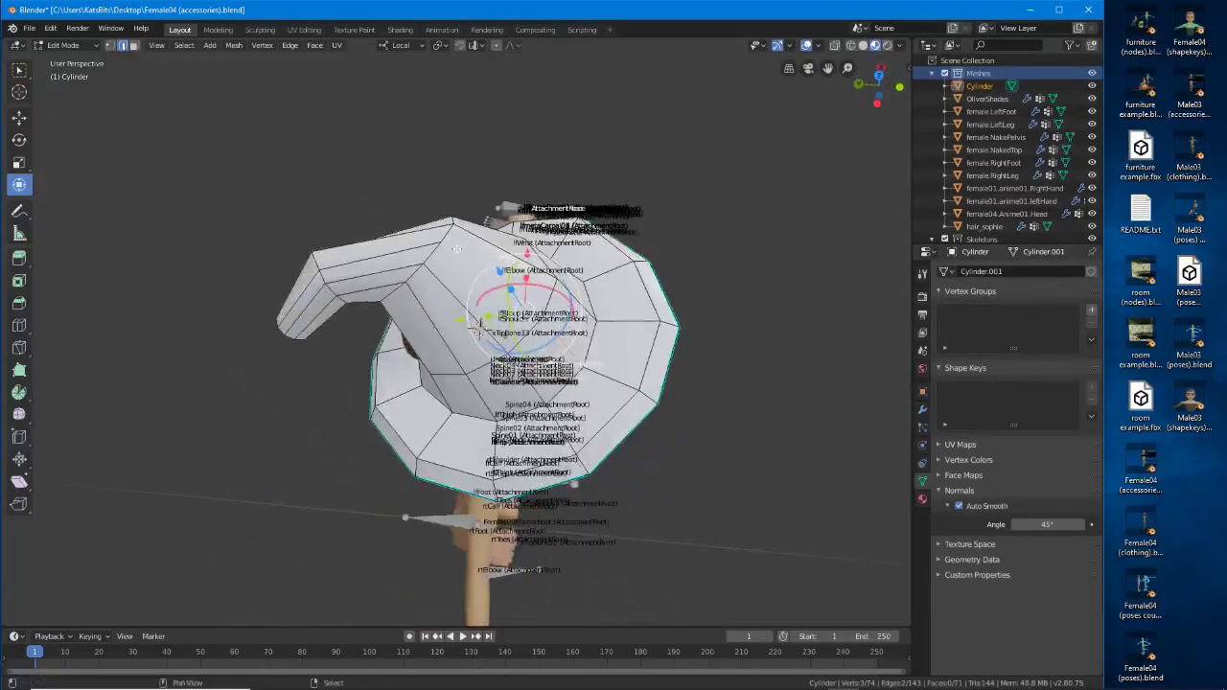
shift+right_click(316, 288)
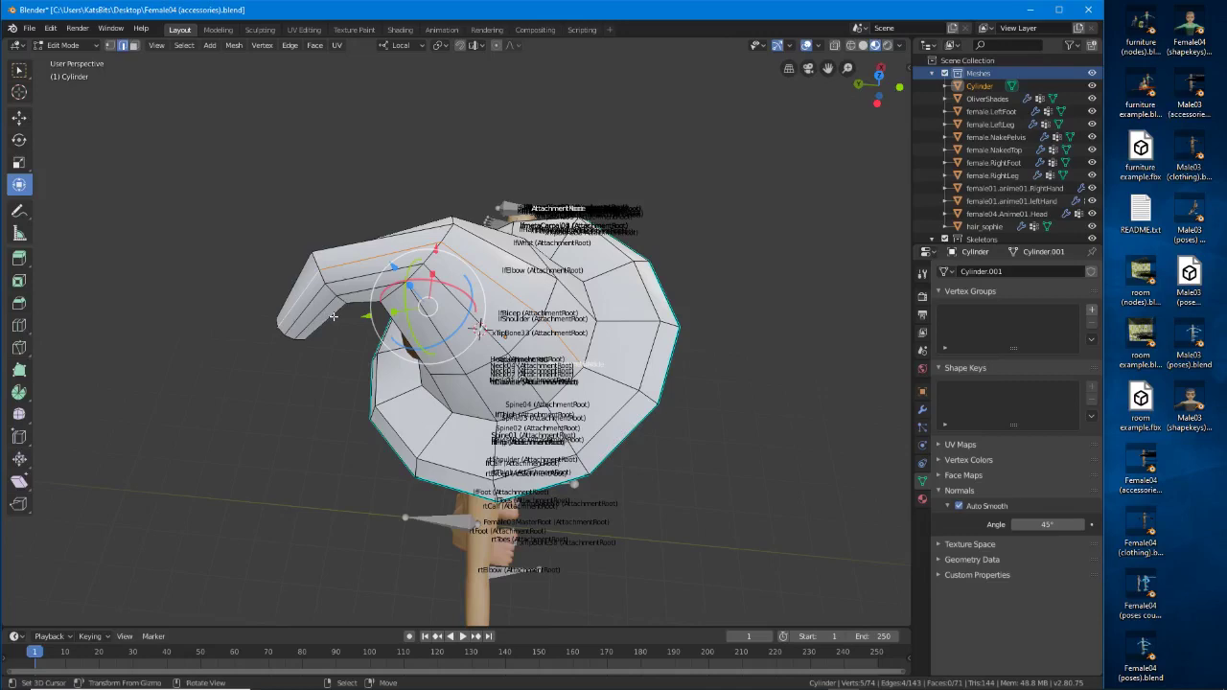
key(x)
click(318, 317)
middle_drag(317, 313, 473, 304)
shift+click(326, 308)
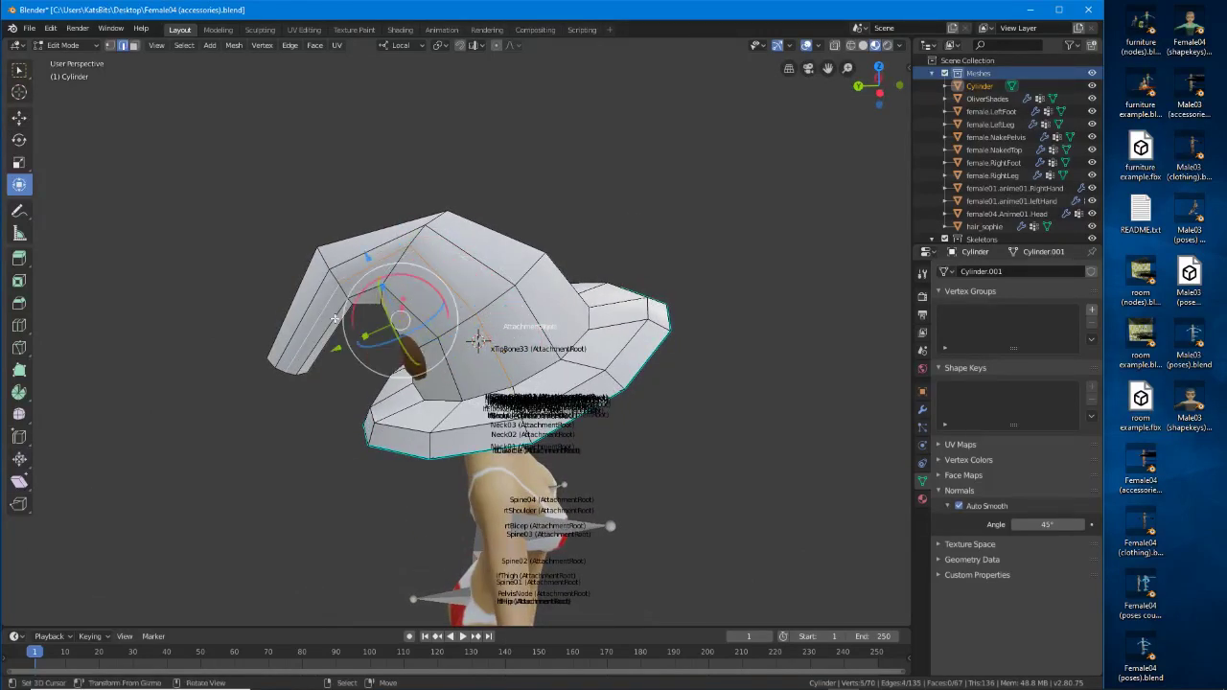
key(x)
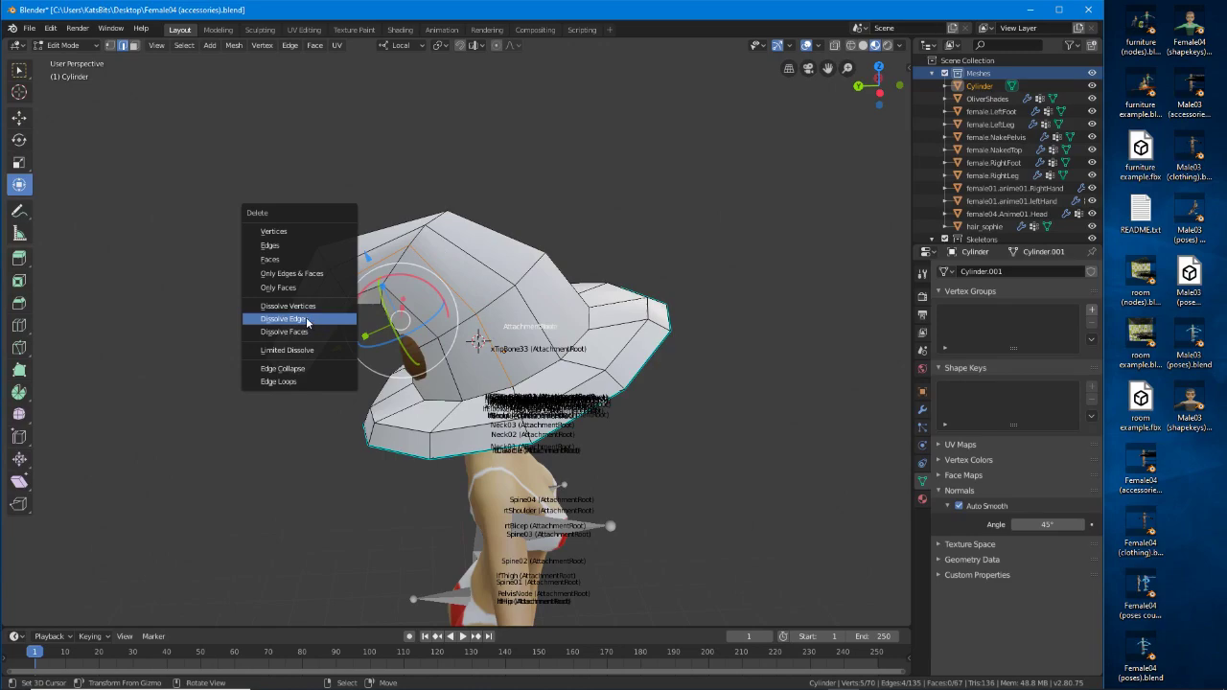
click(307, 321)
Rotate the six-edge ring at the bend of the drooping tip.
middle_drag(306, 322, 480, 381)
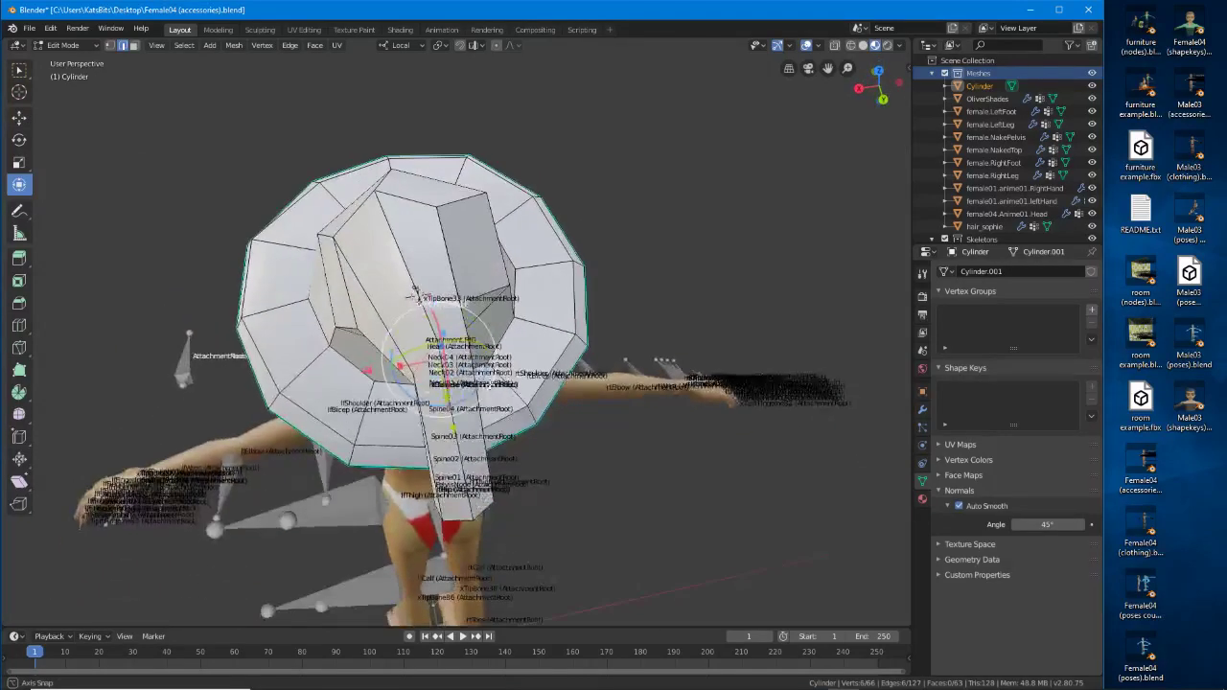
drag(479, 382, 473, 393)
middle_drag(473, 393, 546, 336)
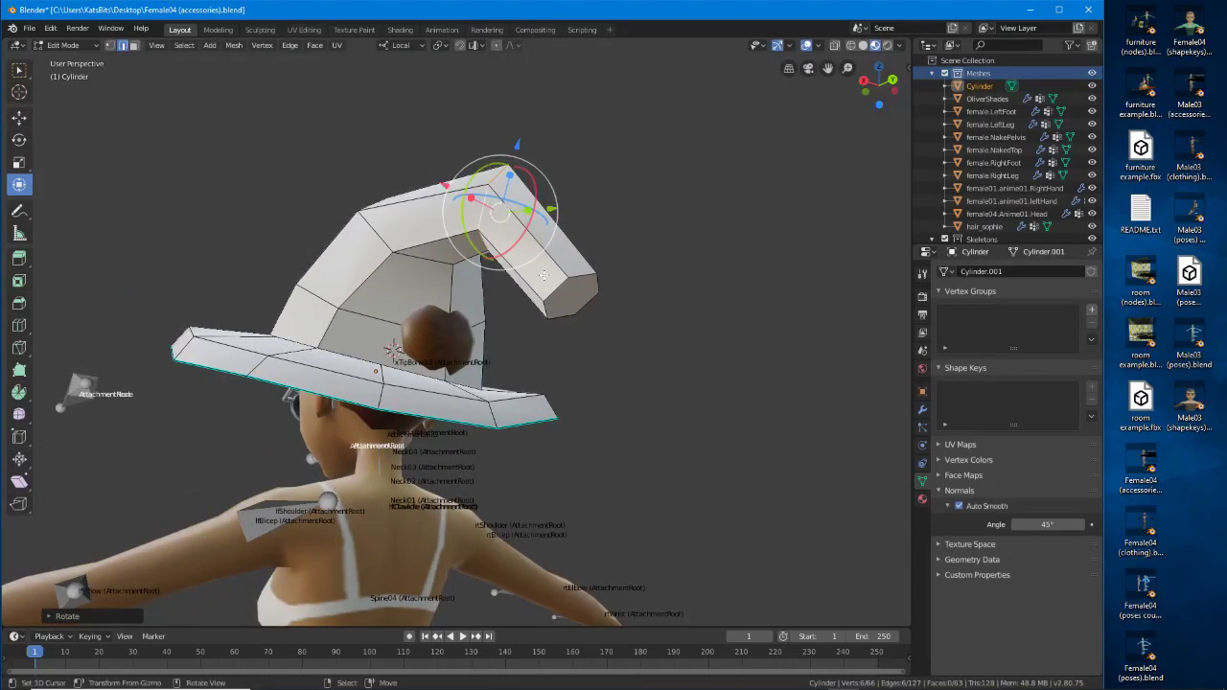
Add an edge loop near the end of the drooping tip and scale the end face to about 0.06.
key(ctrl+r)
click(548, 257)
click(562, 272)
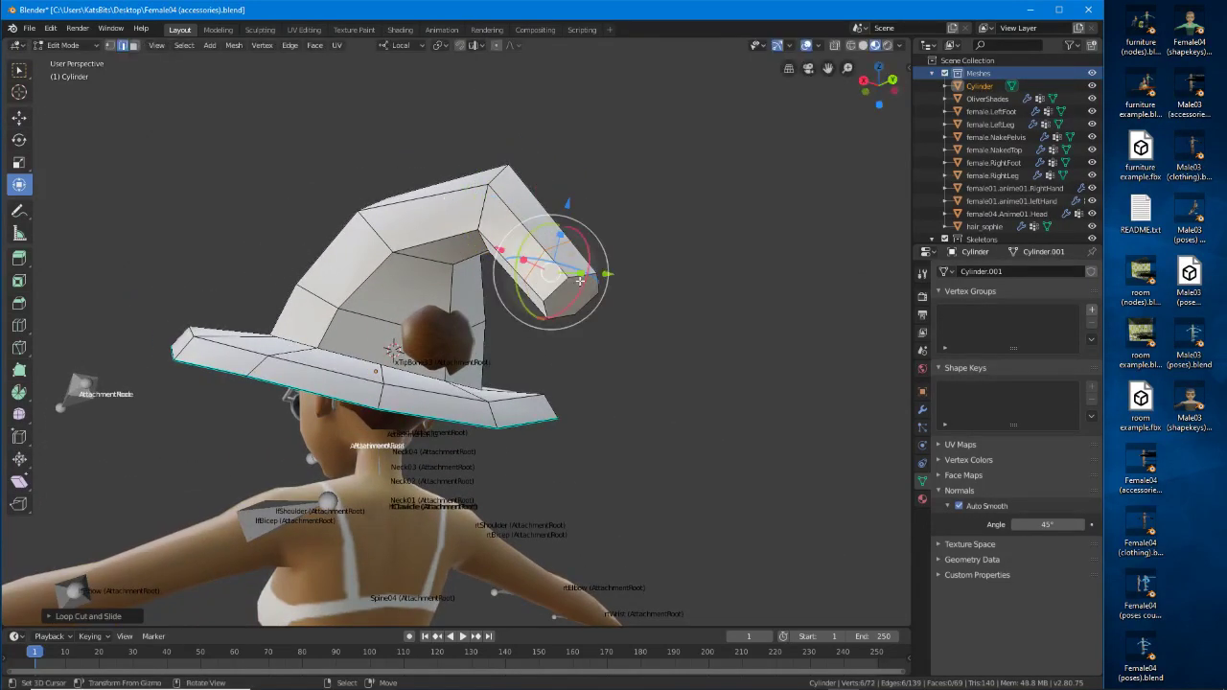
key(s)
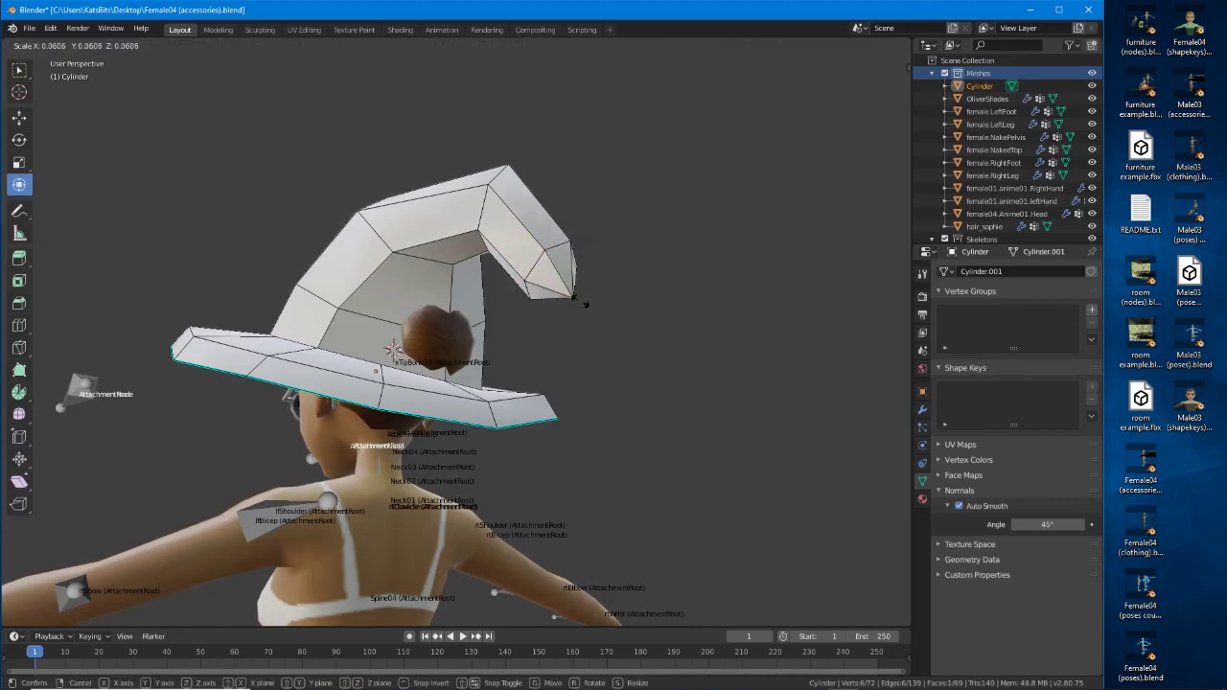
click(574, 303)
Move the tip's pointed end outward and extend it downward along its local Z axis by about 22 m.
middle_drag(576, 305, 704, 379)
drag(703, 379, 659, 312)
key(g)
key(z)
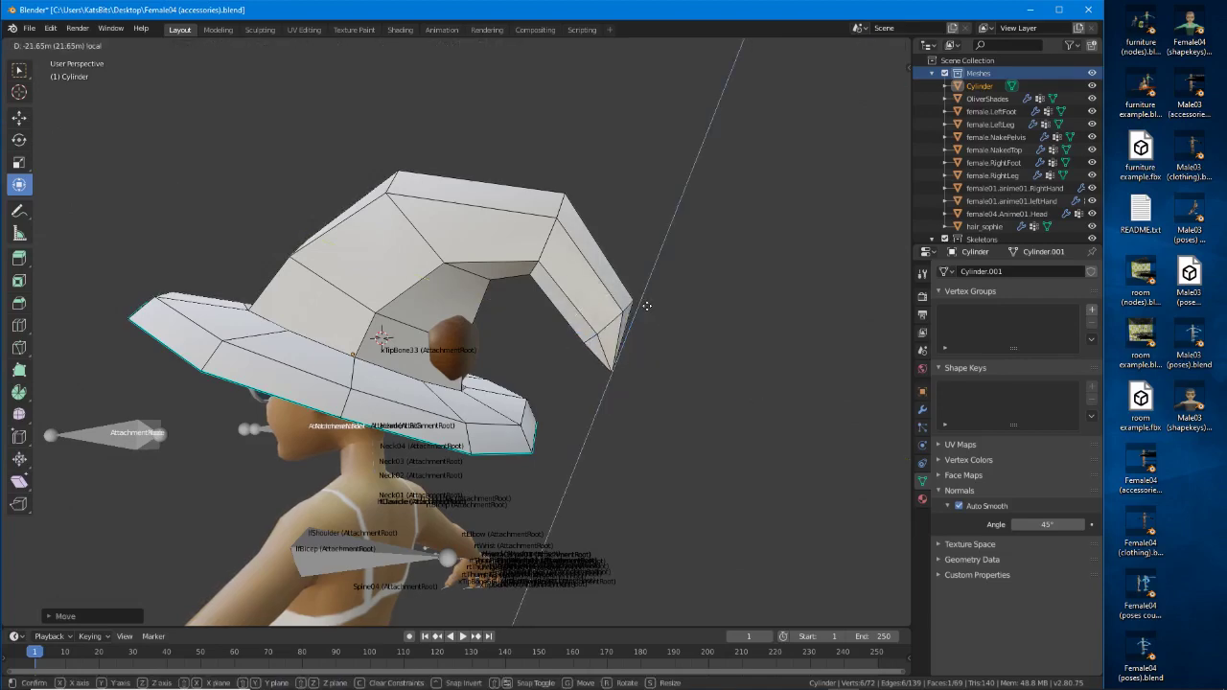
click(653, 303)
Scale the edge loop just above the tip's pointed end to about 0.75.
middle_drag(652, 303, 576, 345)
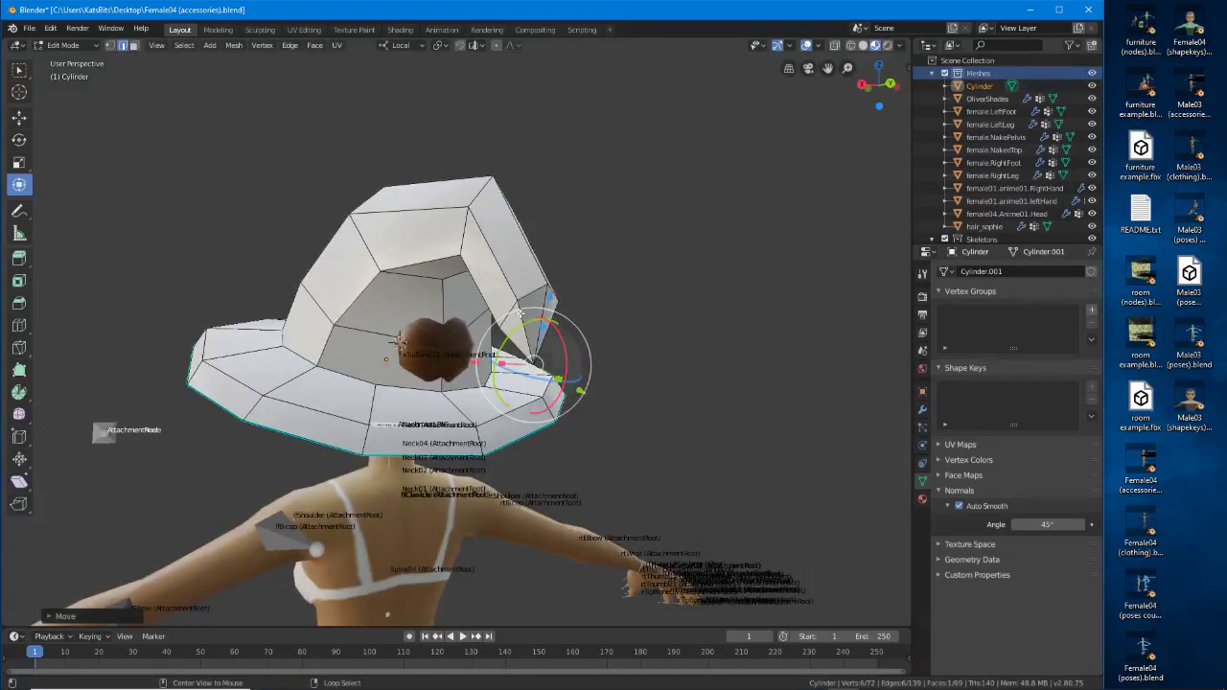
key(s)
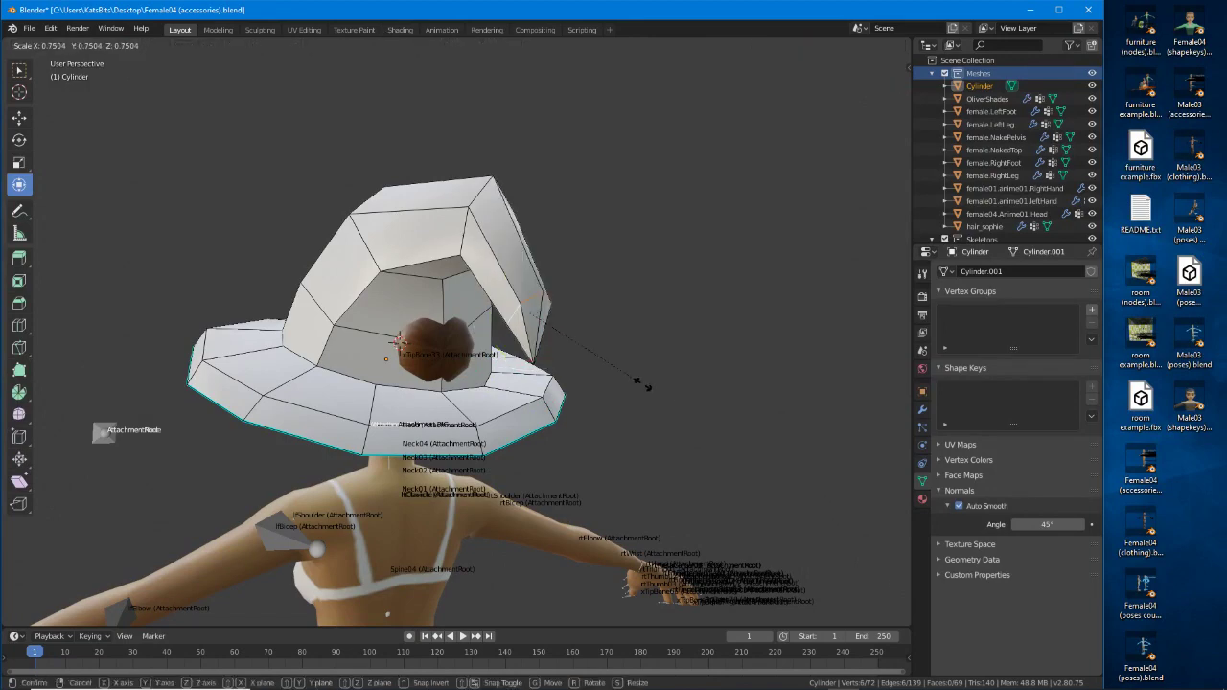
click(642, 385)
middle_drag(633, 384, 634, 413)
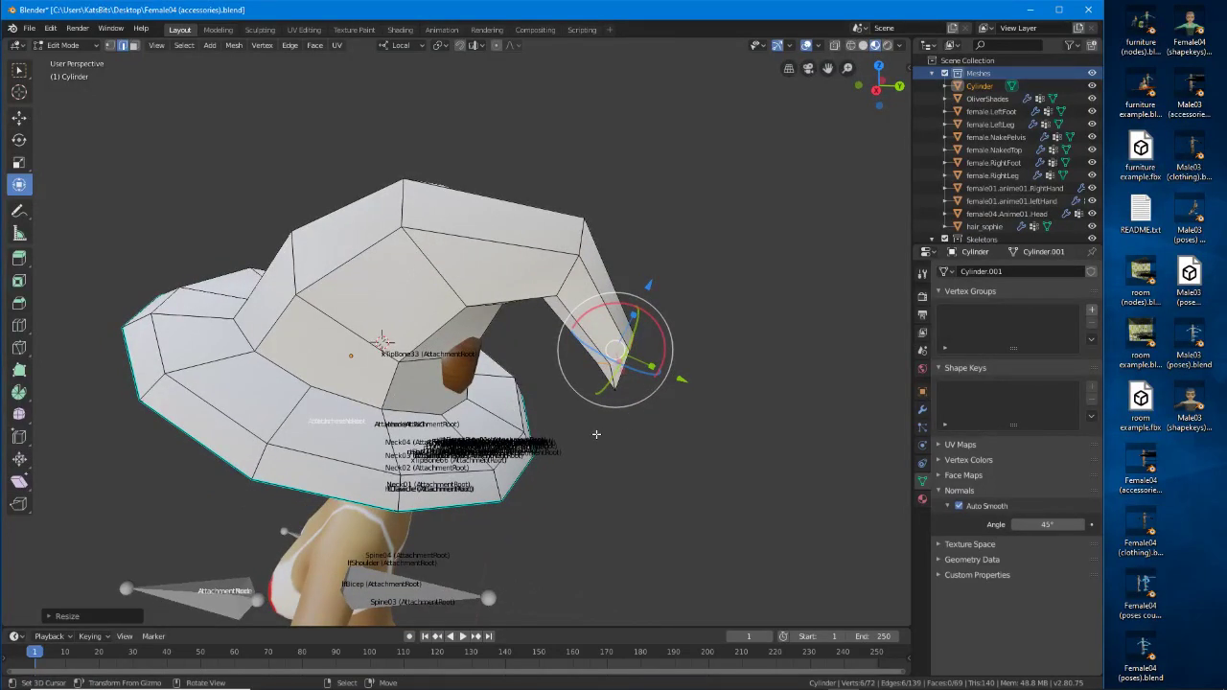
Turn off Auto Smooth in the hat mesh's normals settings.
middle_drag(602, 398, 686, 439)
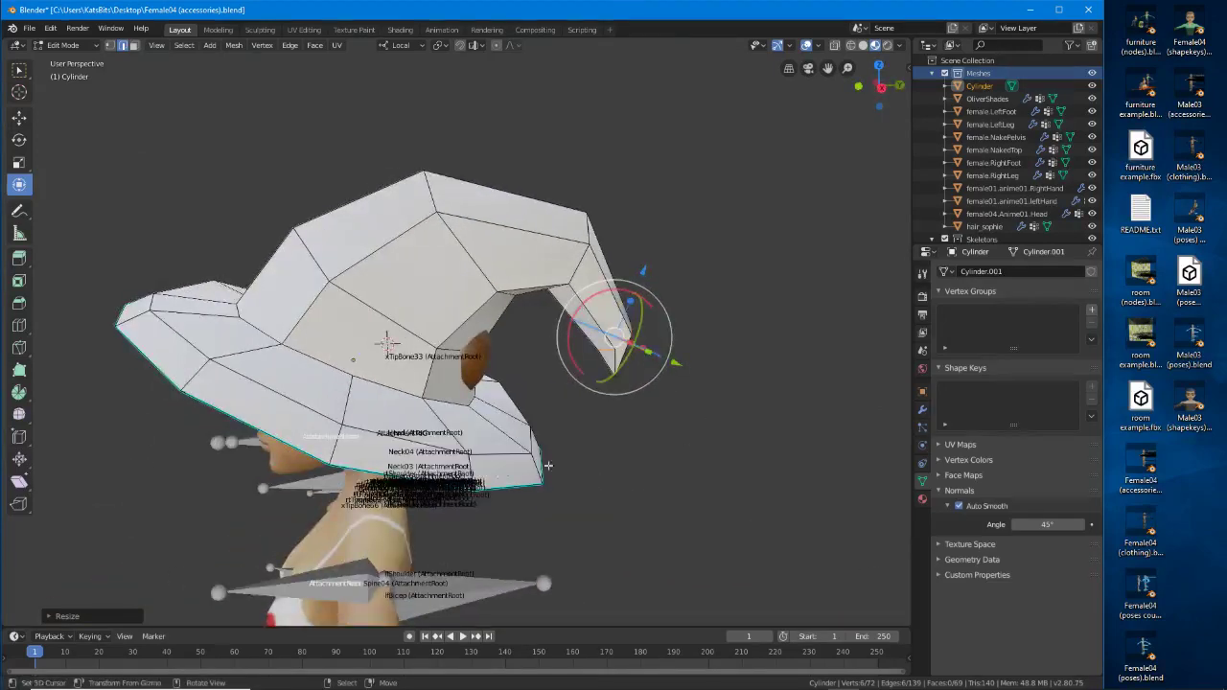
click(959, 505)
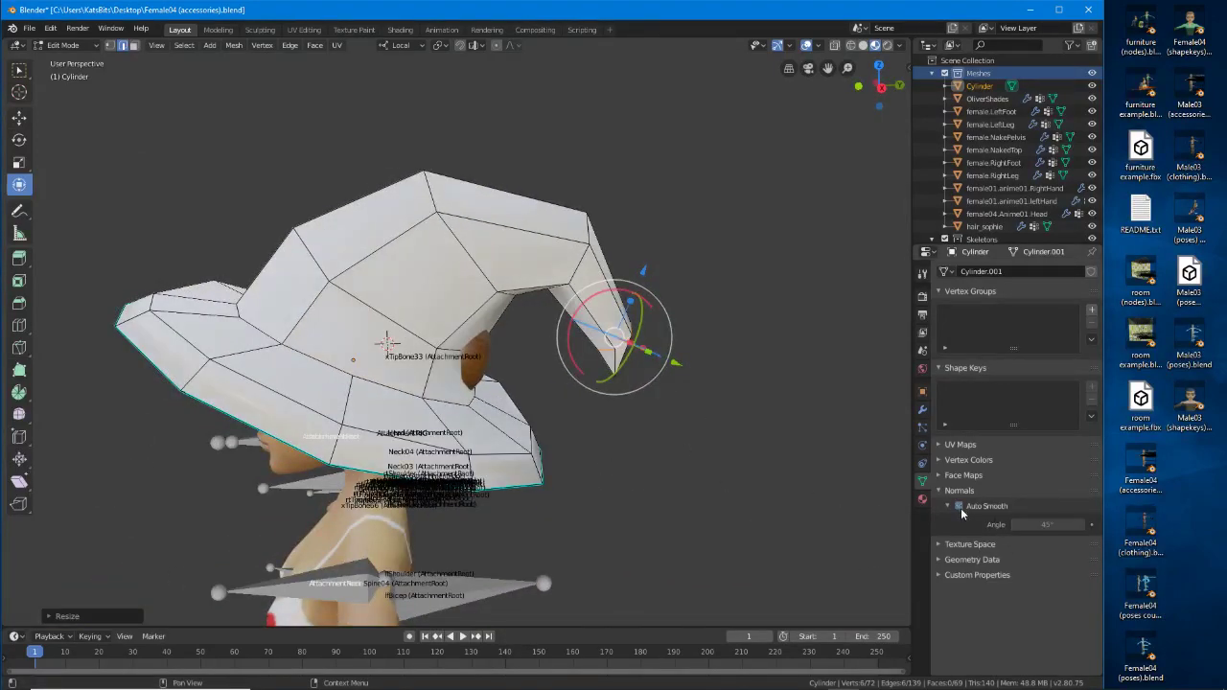
Select the full ring of twelve edges where the crown meets the brim and mark it sharp.
middle_drag(308, 406, 285, 426)
alt+right_click(342, 380)
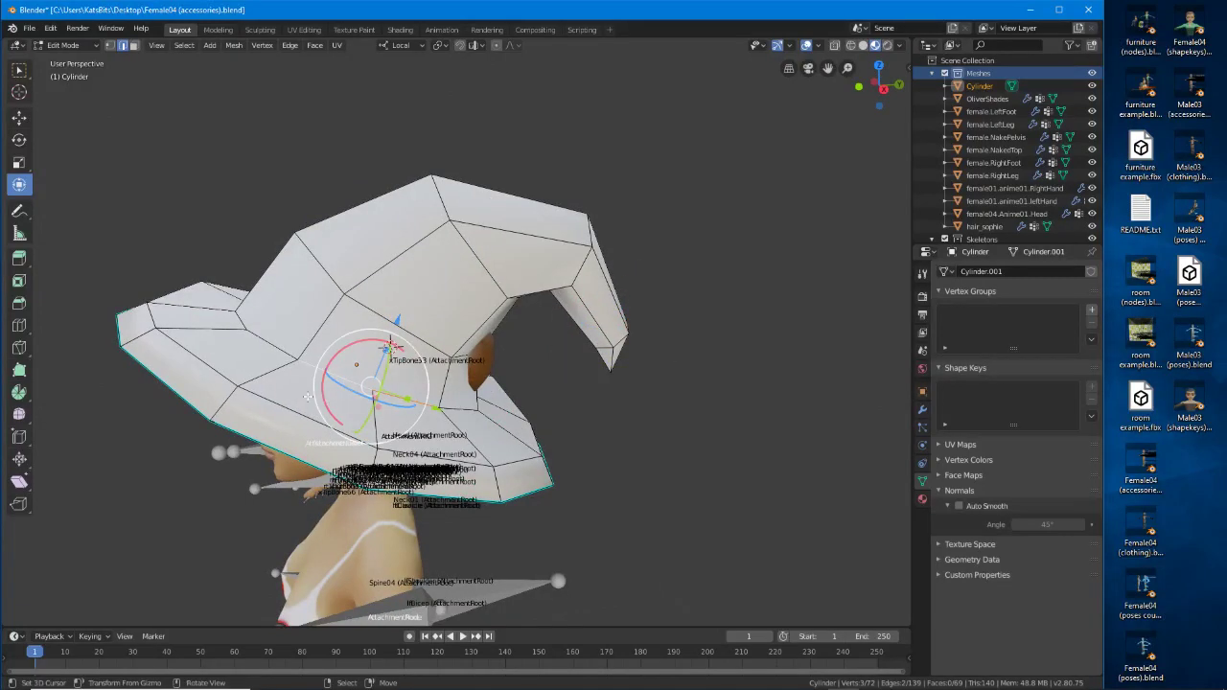
middle_drag(267, 365, 418, 419)
shift+right_click(403, 414)
shift+right_click(326, 398)
shift+right_click(483, 437)
shift+right_click(426, 419)
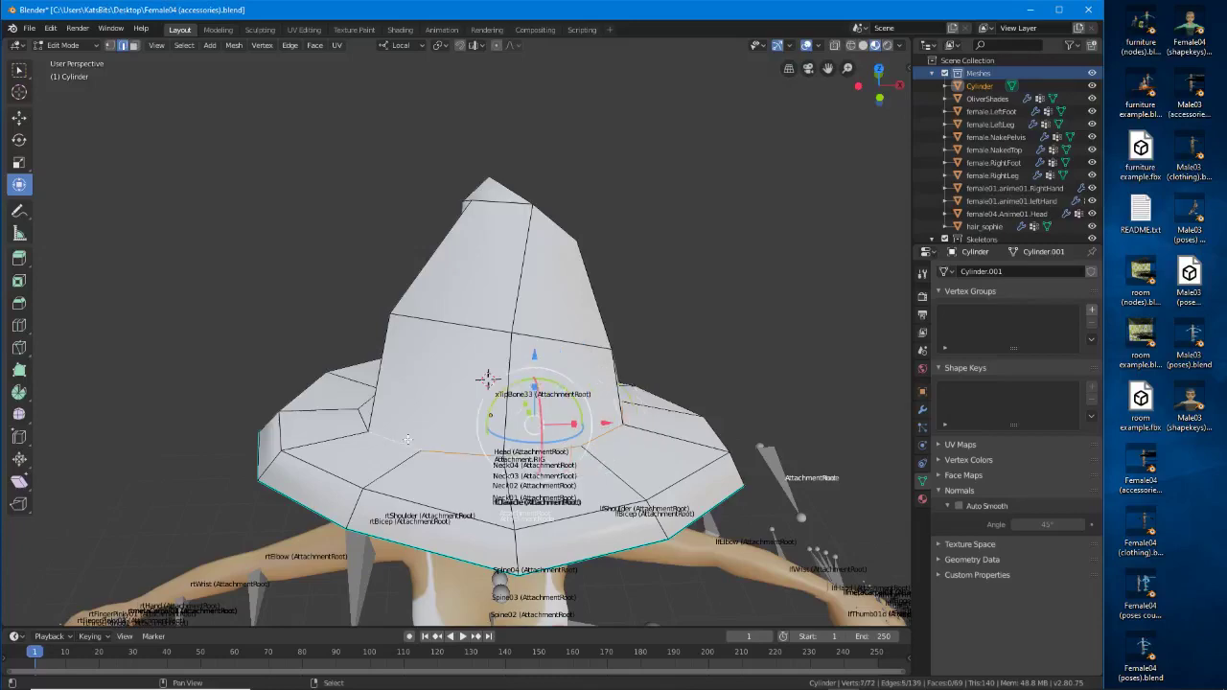
middle_drag(331, 431, 400, 454)
scroll(668, 480, up, 3)
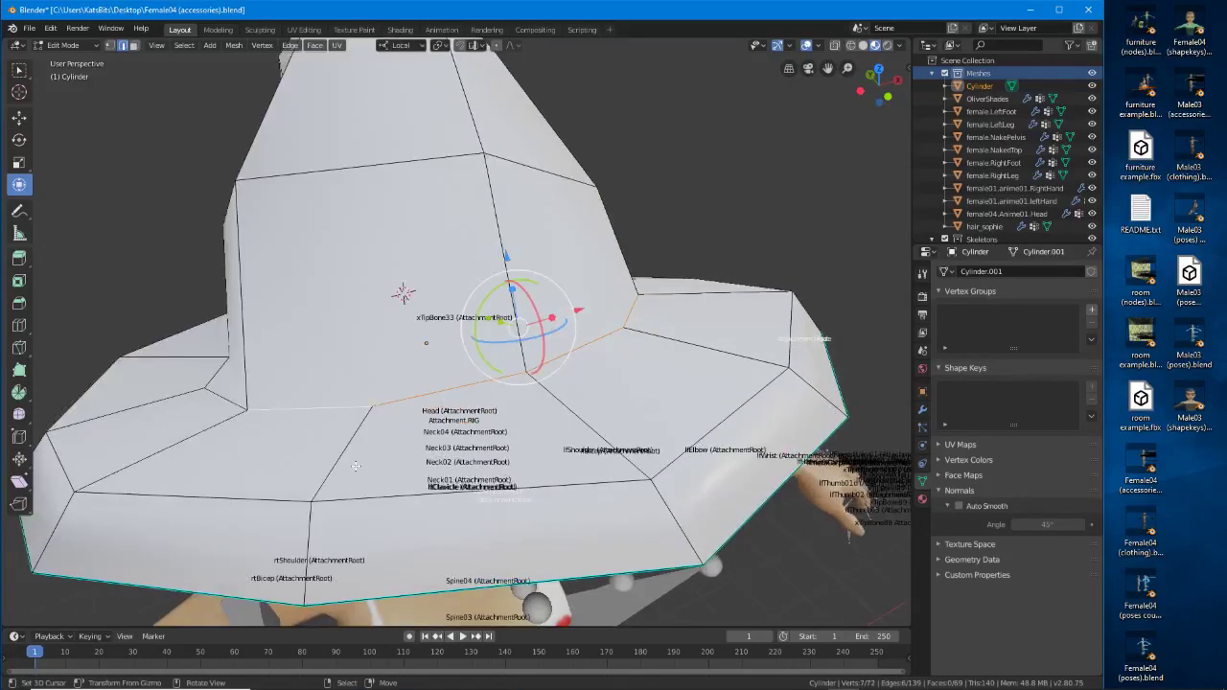
scroll(480, 297, down, 4)
middle_drag(604, 422, 456, 434)
scroll(455, 433, up, 2)
shift+right_click(468, 414)
shift+right_click(414, 442)
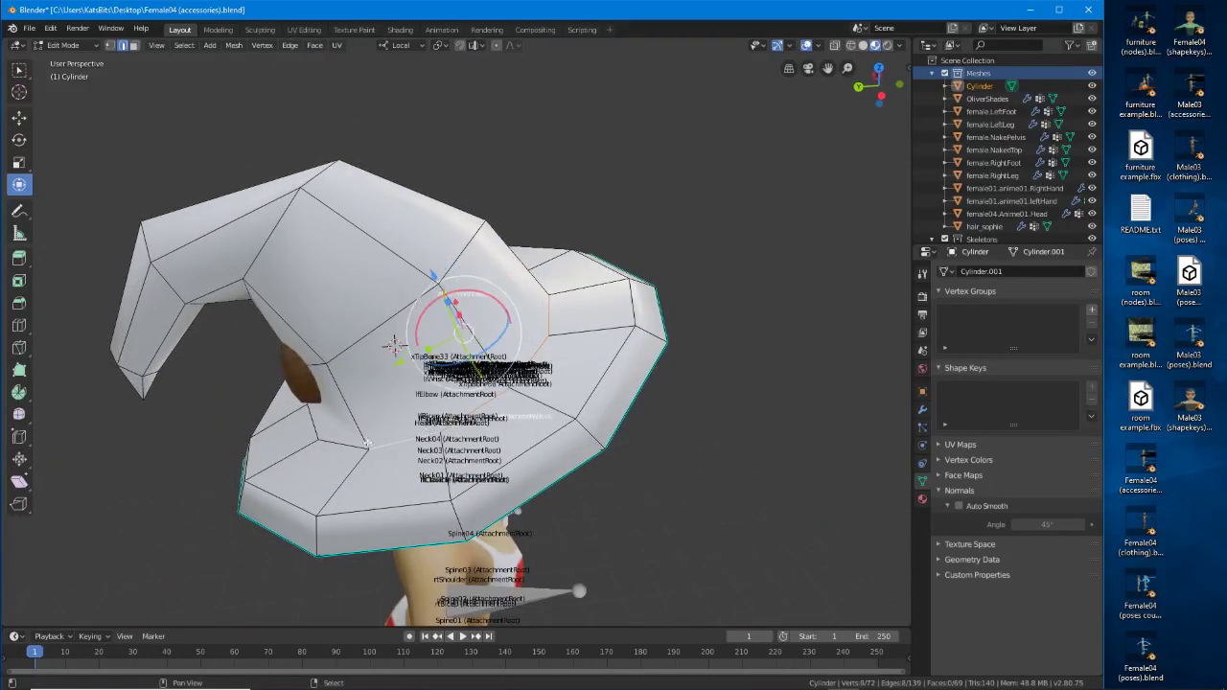
shift+right_click(357, 445)
middle_drag(288, 445, 396, 456)
shift+right_click(397, 458)
shift+right_click(357, 457)
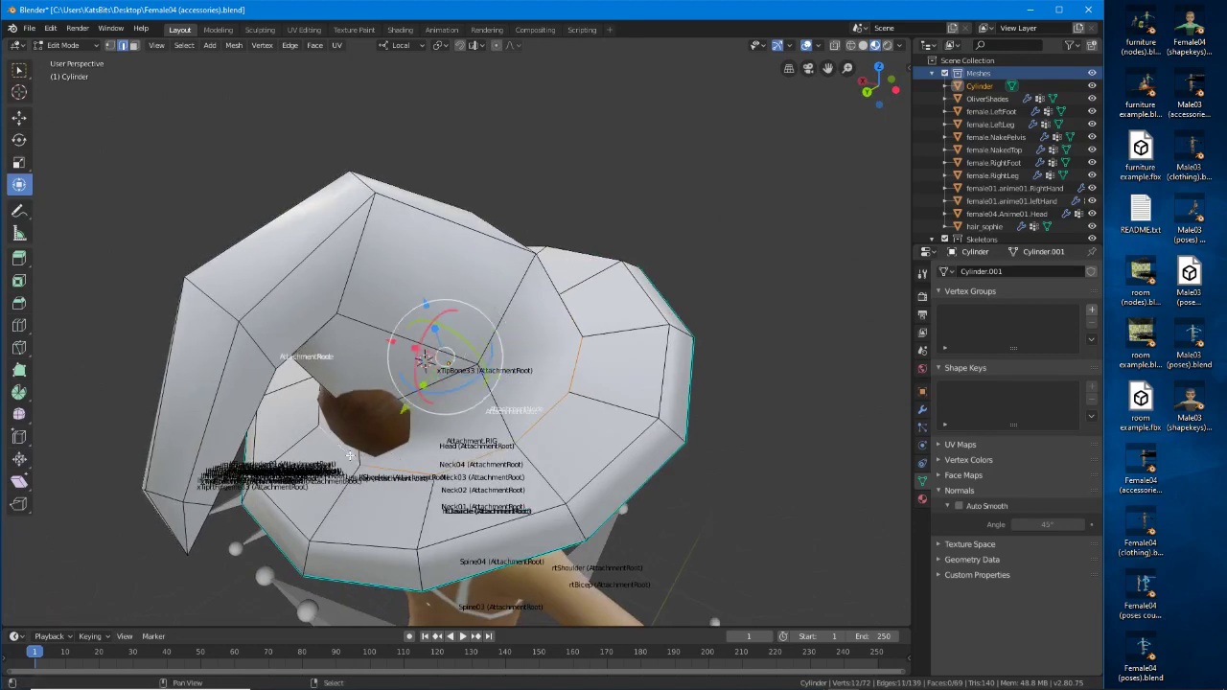
middle_drag(293, 444, 430, 452)
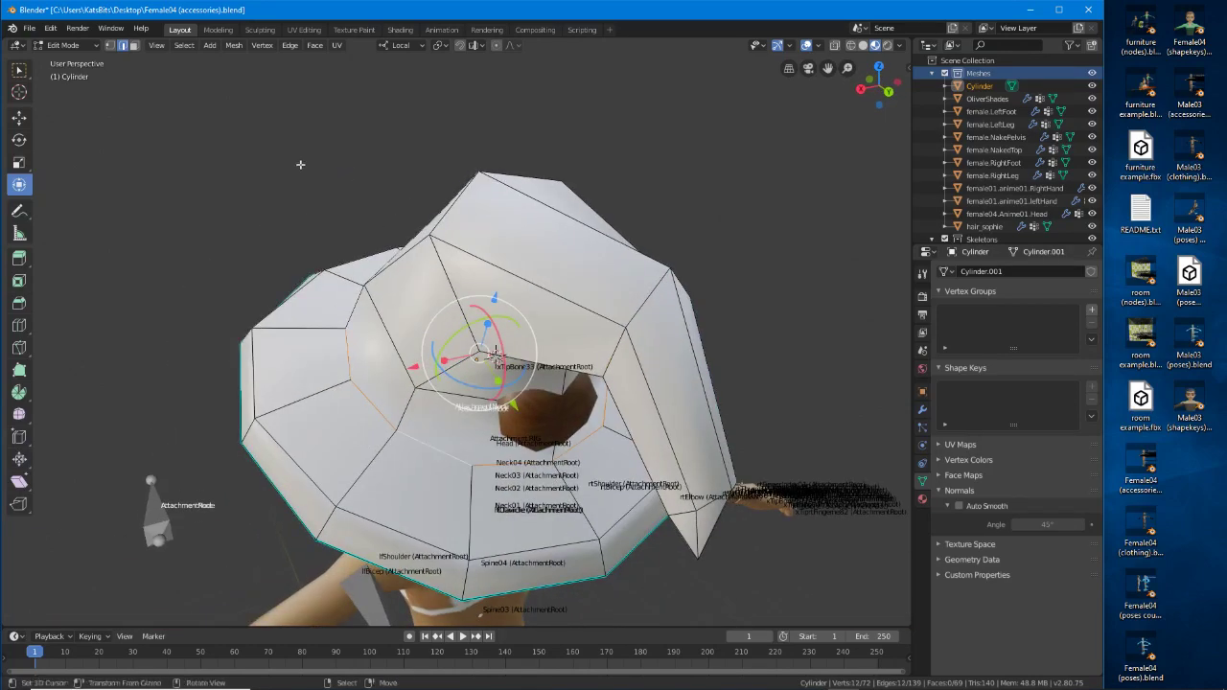
click(287, 50)
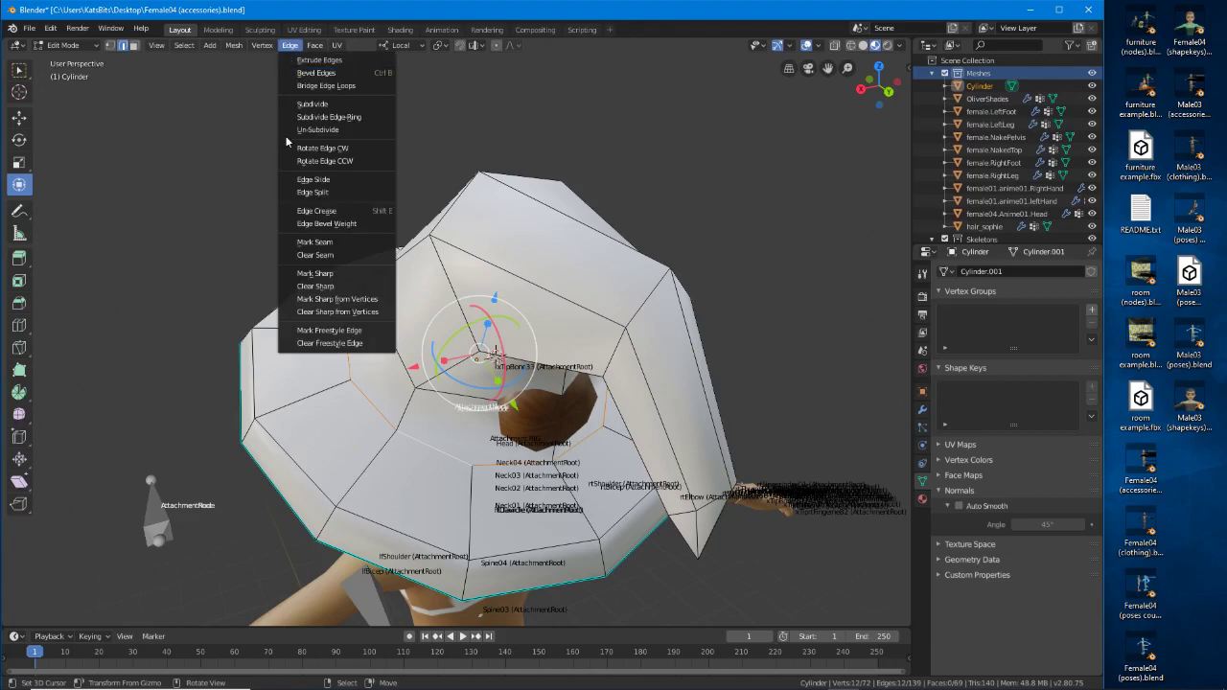
click(310, 273)
middle_drag(312, 277, 523, 390)
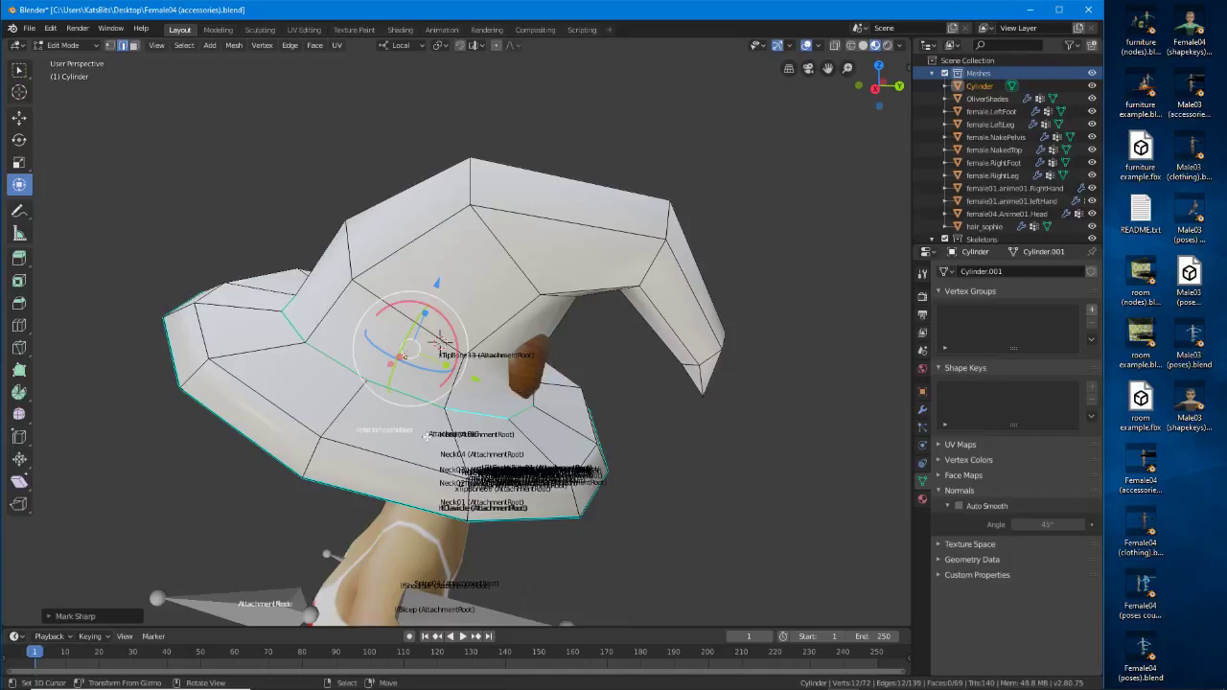
middle_drag(420, 445, 425, 433)
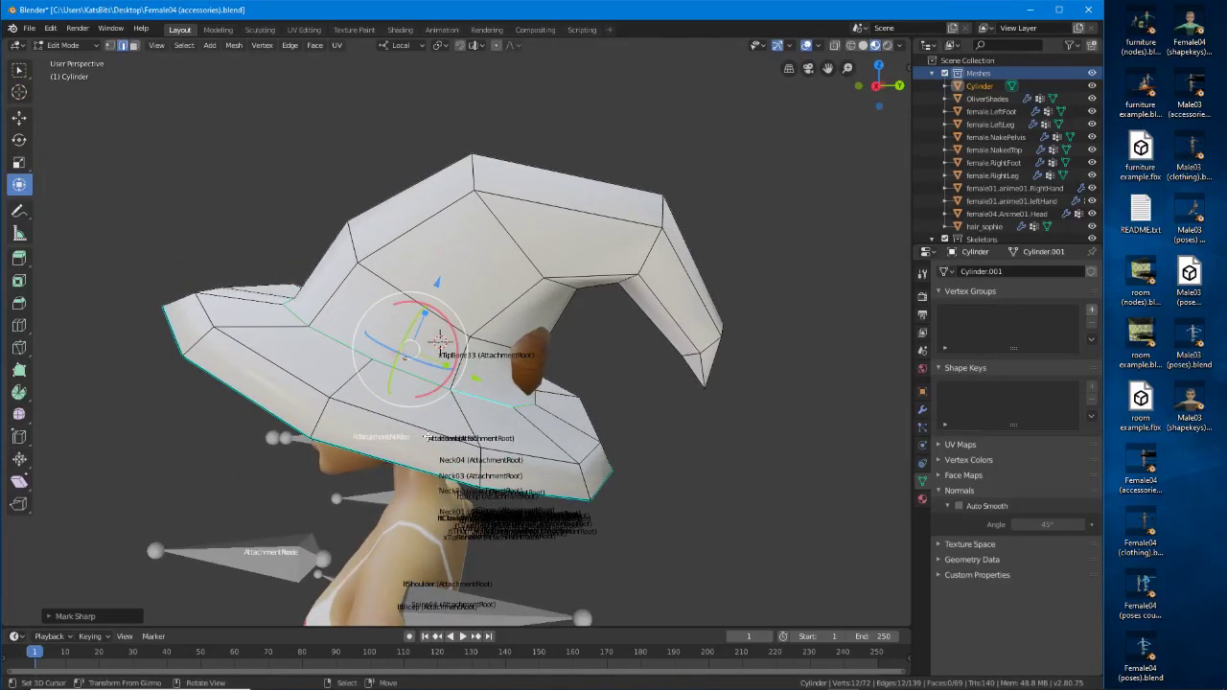
Add an Edge Split modifier to the hat with Edge Angle off, so that it splits by Sharp Edges only.
key(Tab)
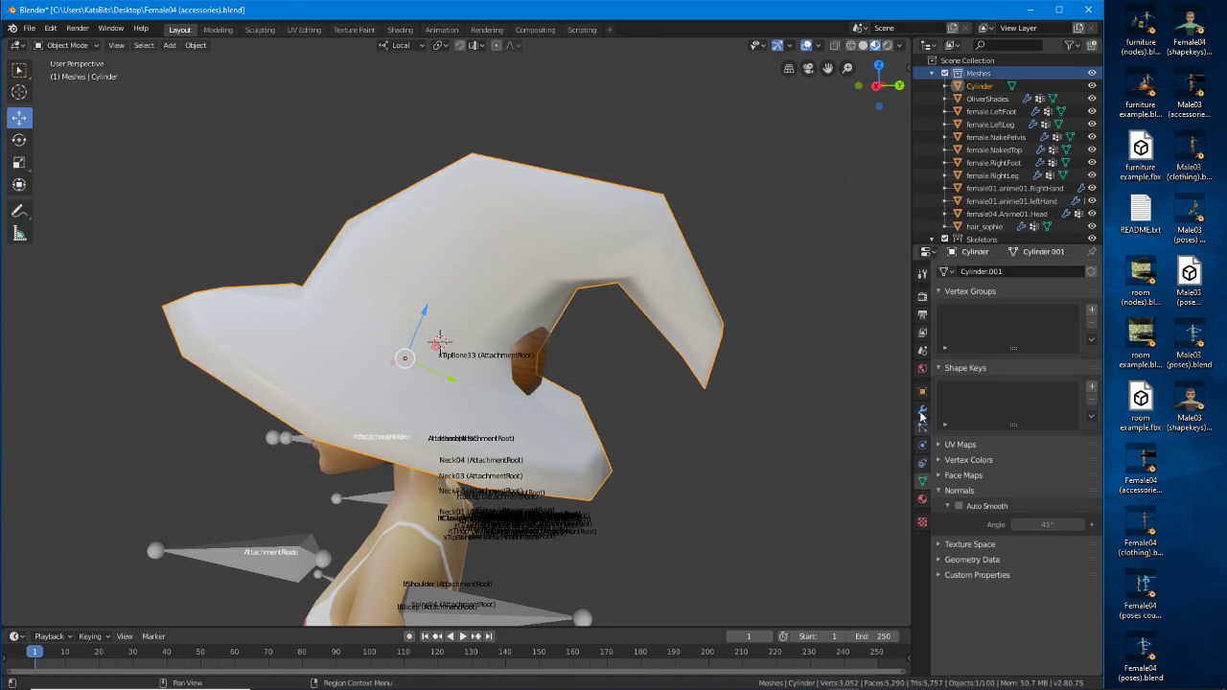
click(922, 412)
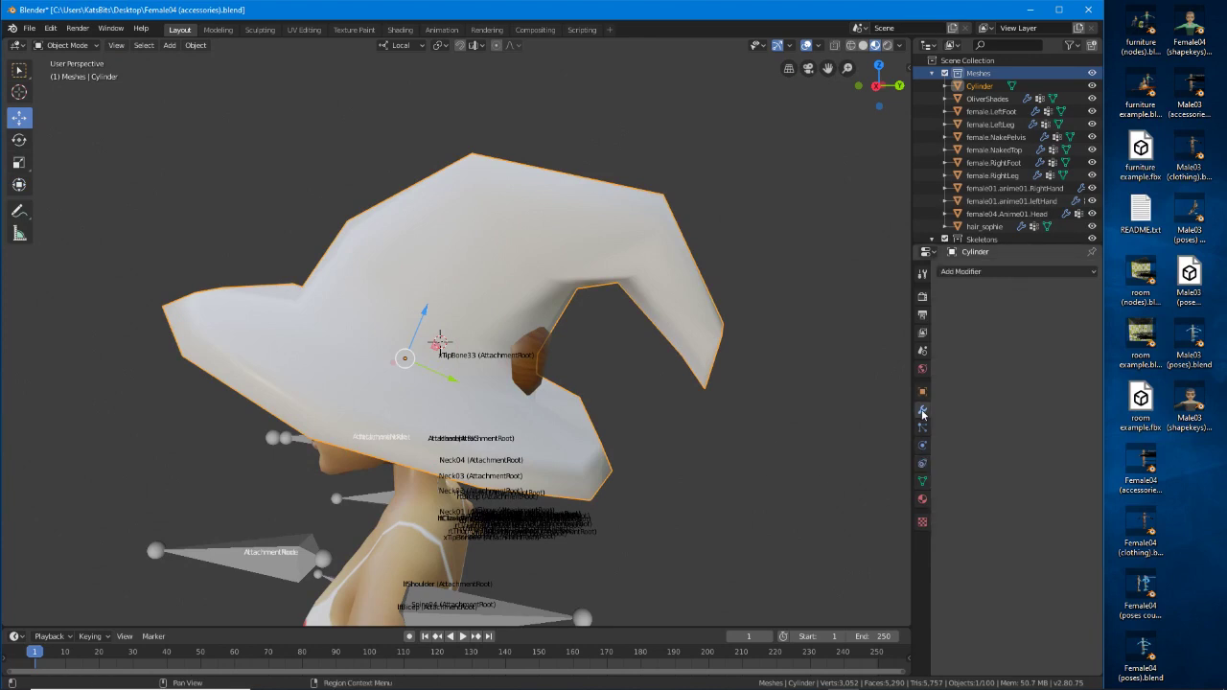
click(980, 272)
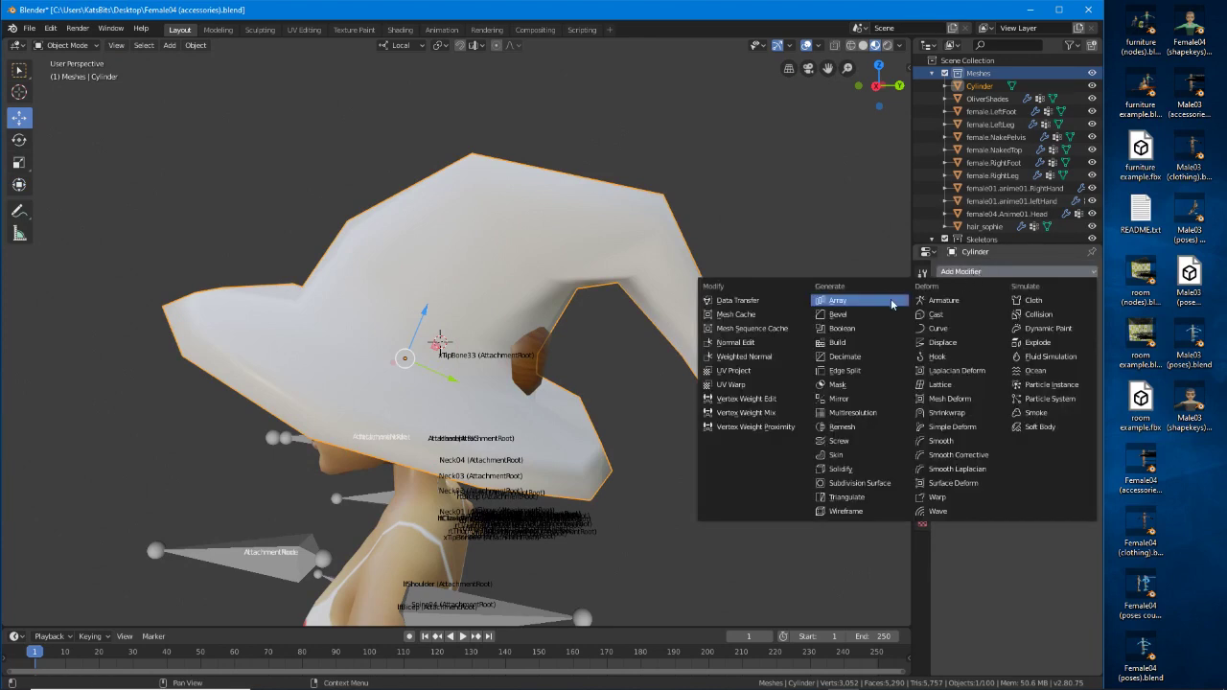
click(852, 372)
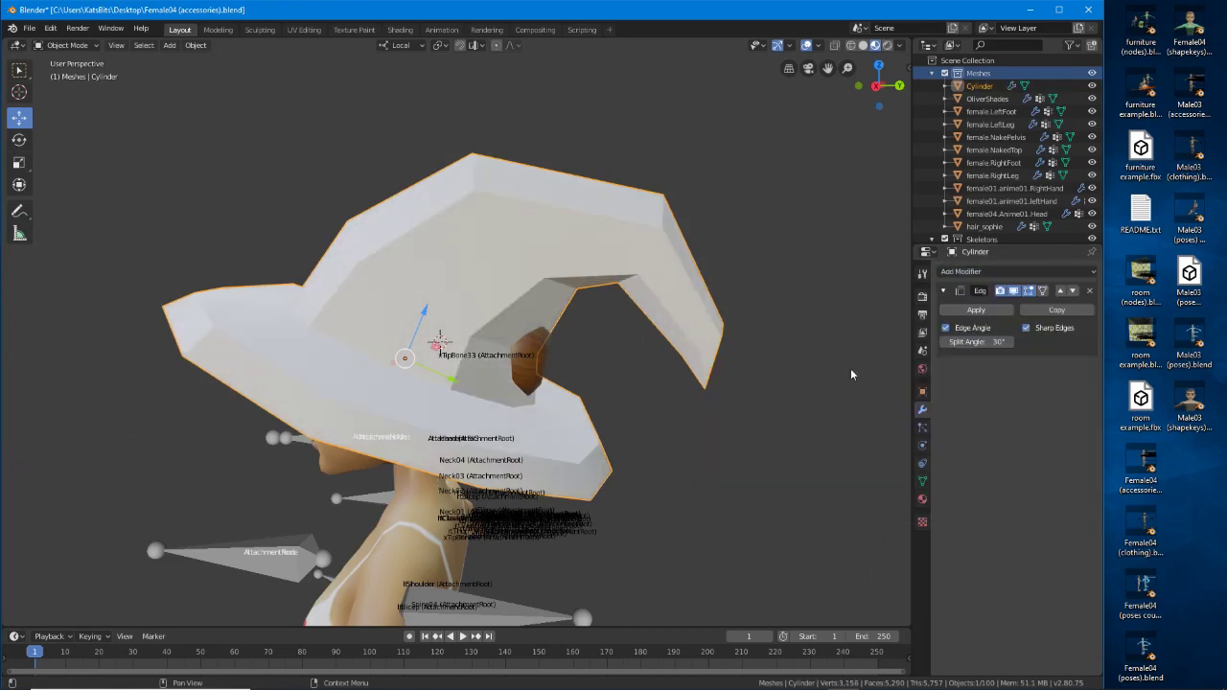
click(946, 328)
mouse_move(441, 365)
middle_down()
mouse_move(361, 363)
mouse_move(262, 393)
mouse_move(461, 384)
middle_up()
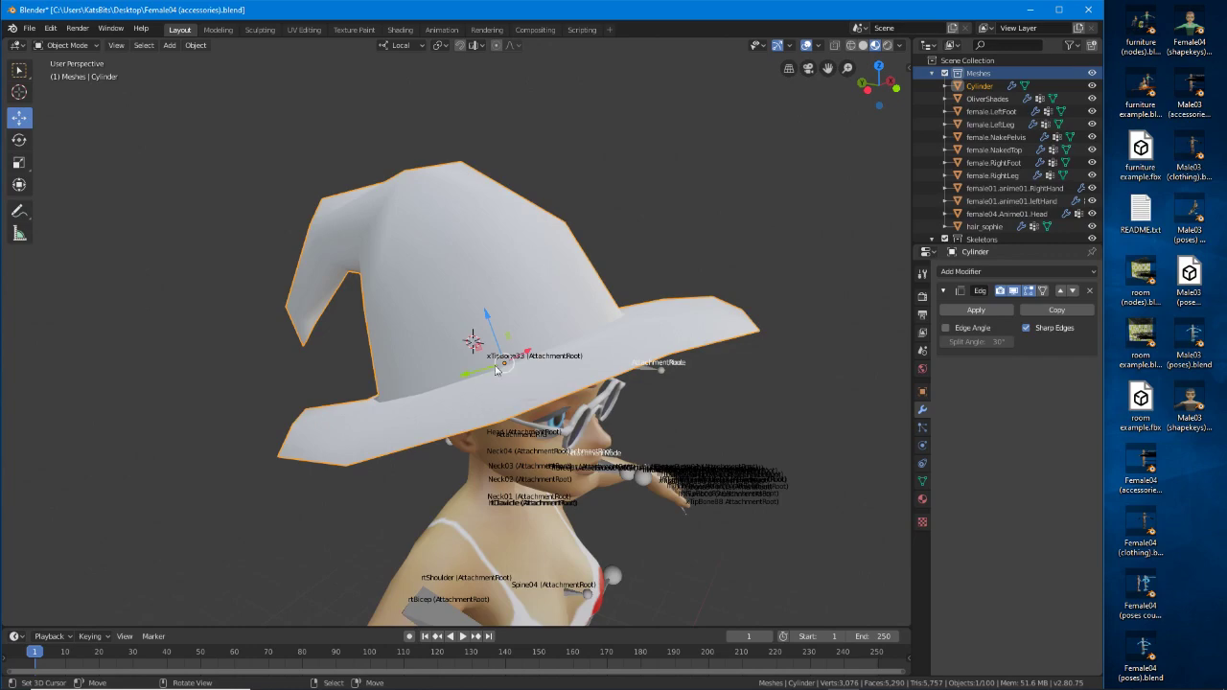
middle_drag(480, 377, 401, 339)
middle_drag(400, 316, 659, 330)
Select the whole outer rim of the brim in Edit Mode and lower it slightly along its local Z axis.
key(Tab)
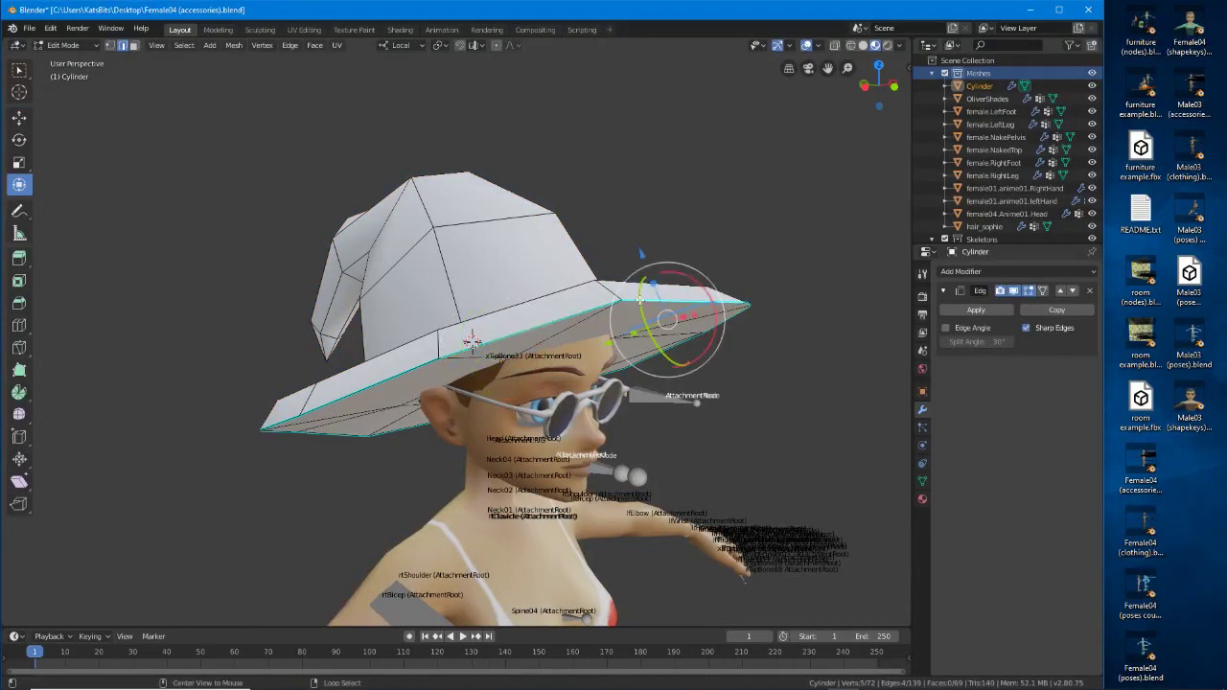
middle_drag(643, 307, 569, 239)
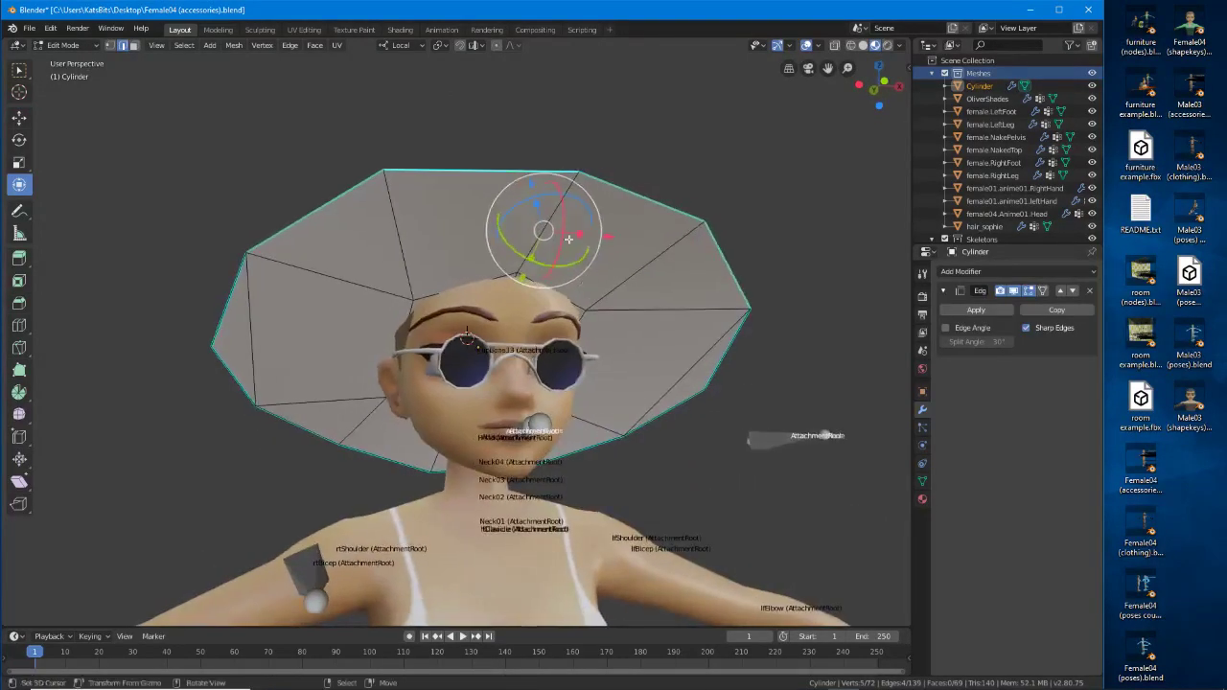
shift+right_click(333, 210)
shift+right_click(232, 299)
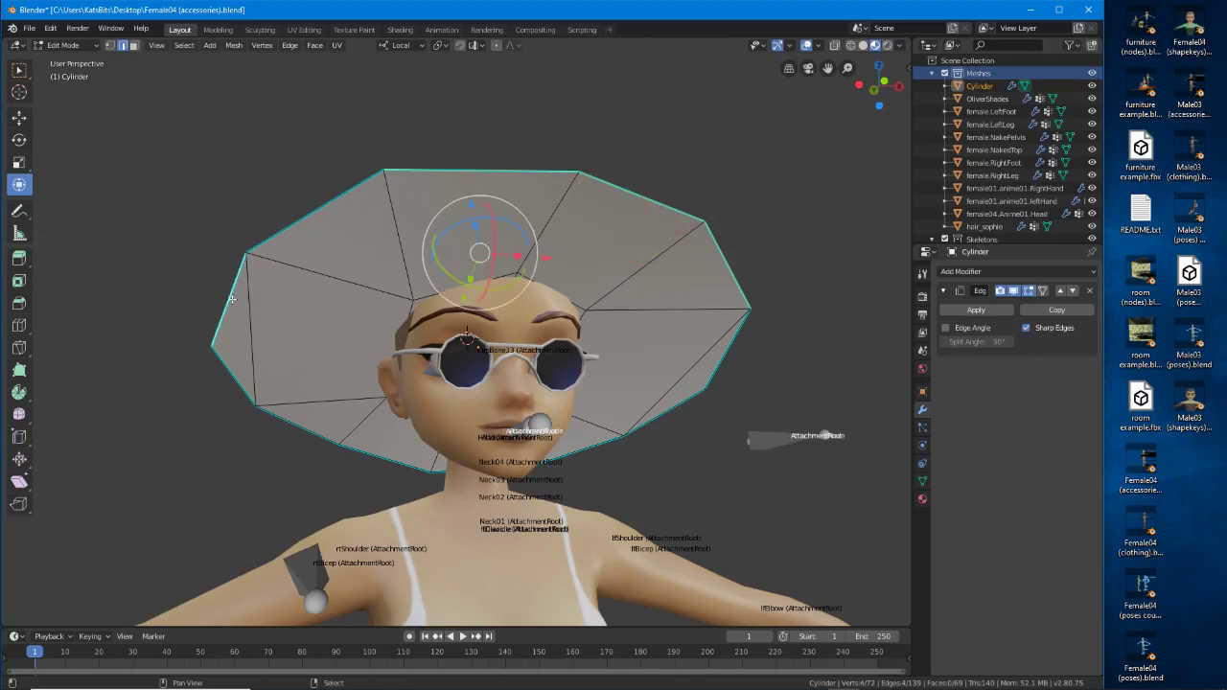
alt+shift+right_click(646, 202)
alt+shift+right_click(649, 200)
alt+shift+right_click(730, 365)
alt+shift+right_click(668, 422)
alt+shift+right_click(596, 450)
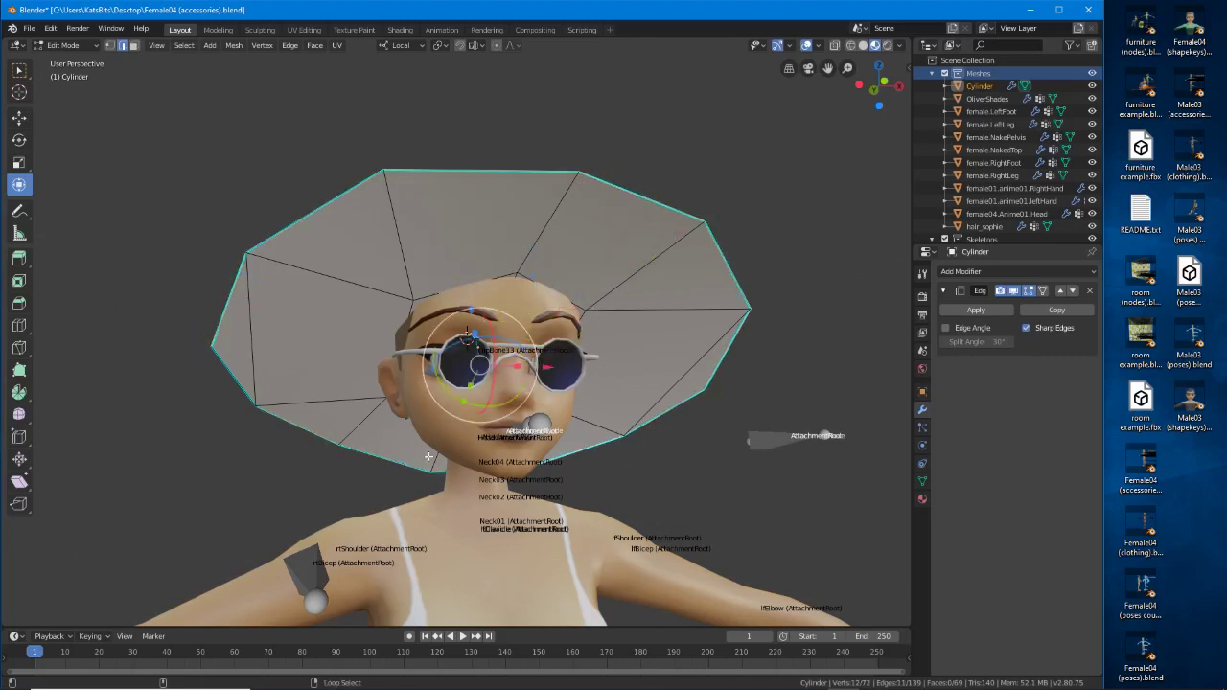
middle_drag(475, 306, 472, 340)
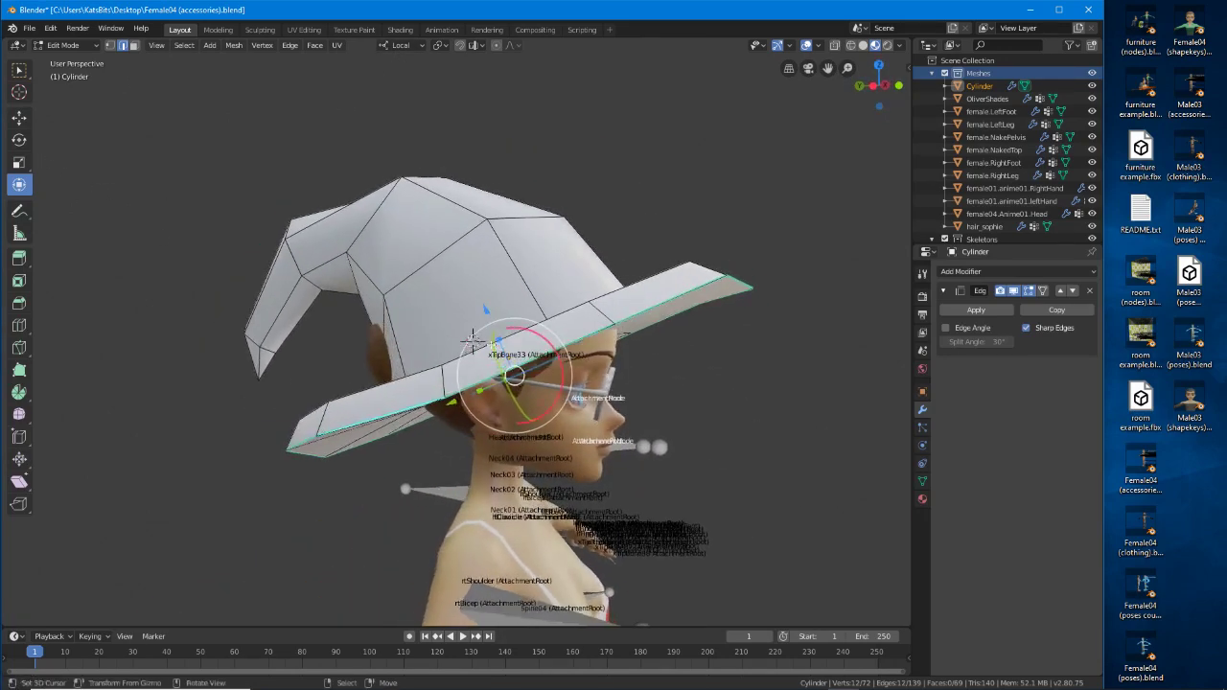
drag(484, 308, 492, 325)
Lower the edge loop in the middle of the brim's upper surface by about 20 m along its local Z axis.
alt+click(509, 334)
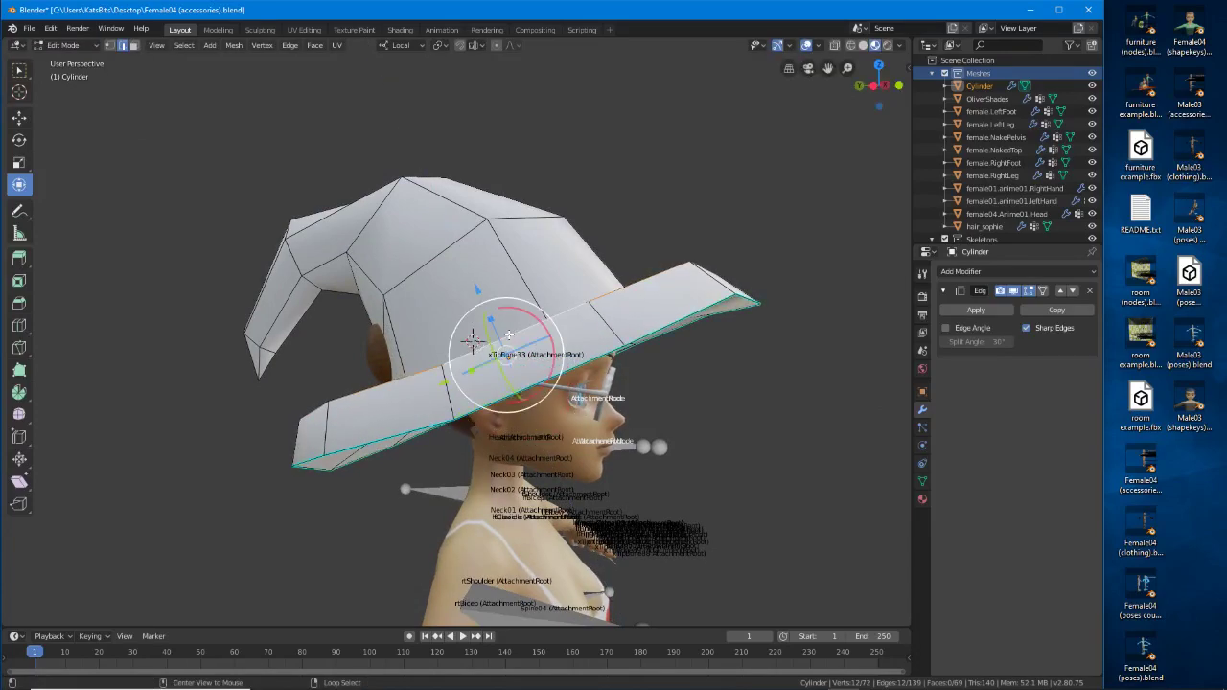
mouse_move(510, 336)
middle_down()
mouse_move(509, 383)
mouse_move(465, 379)
mouse_move(507, 355)
mouse_move(509, 332)
middle_up()
key(g)
key(z)
key(z)
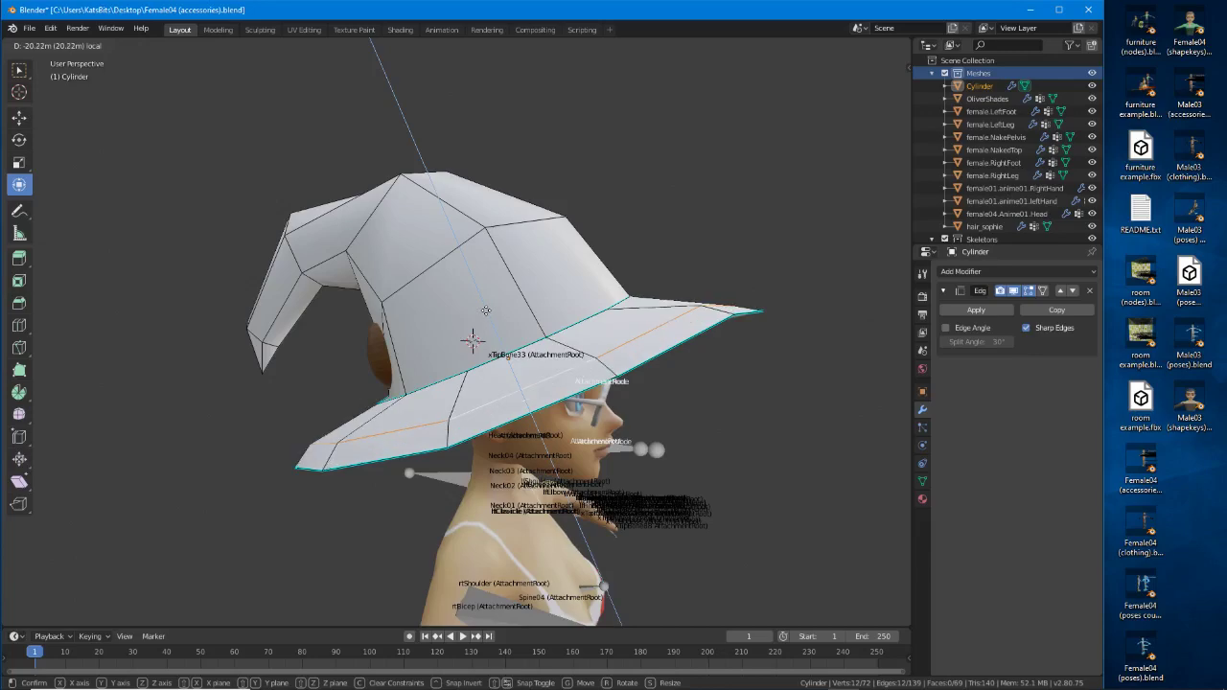
click(486, 311)
middle_drag(485, 310, 368, 312)
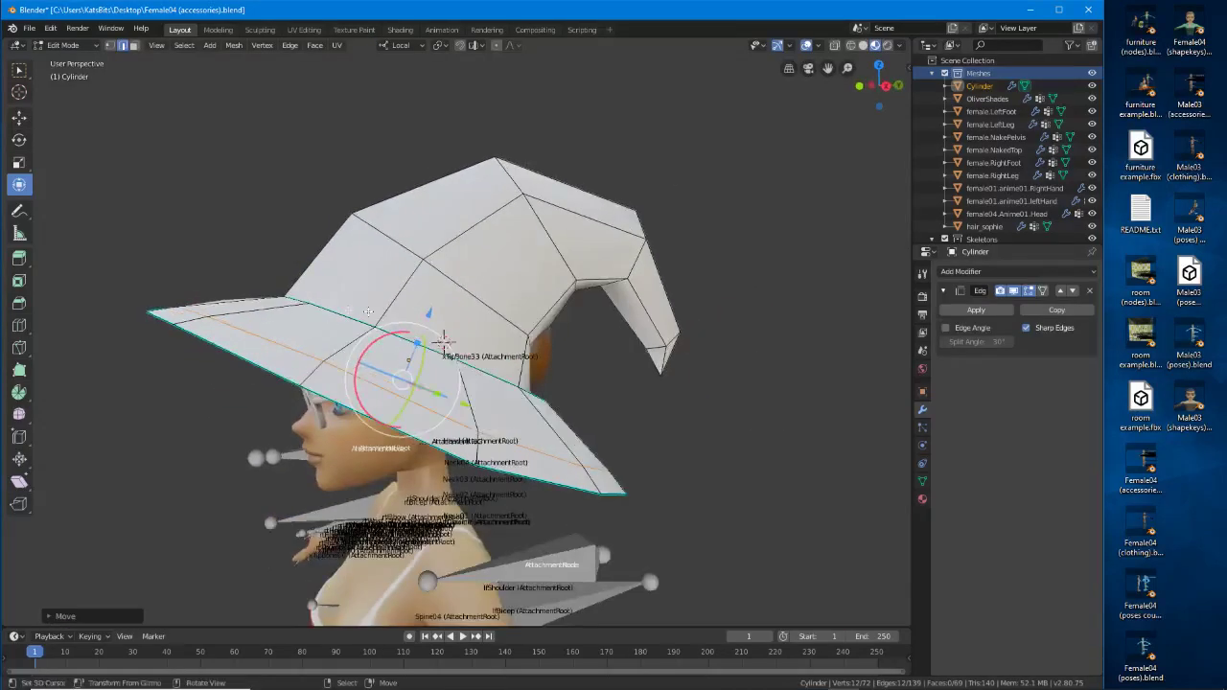
drag(431, 311, 431, 311)
Slightly shrink the twelve-edge ring at the crown's base and scale down the six-edge crown loop just above it.
mouse_move(443, 340)
middle_down()
mouse_move(437, 329)
mouse_move(439, 341)
middle_up()
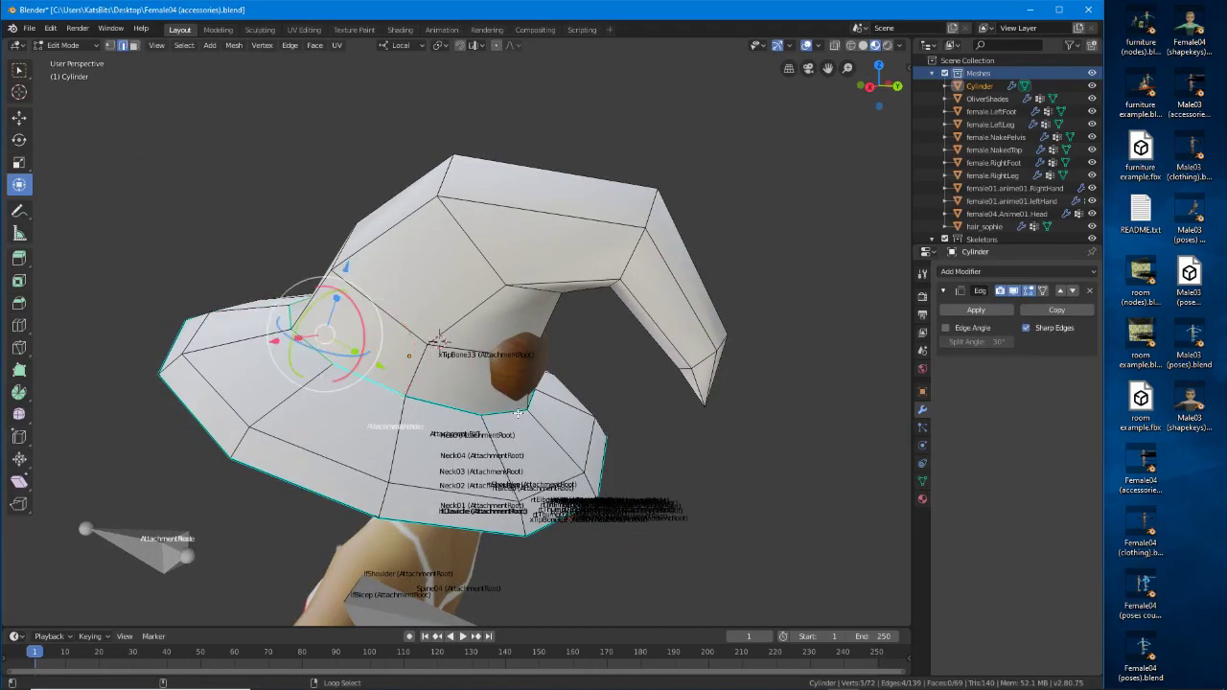
middle_drag(518, 412, 488, 393)
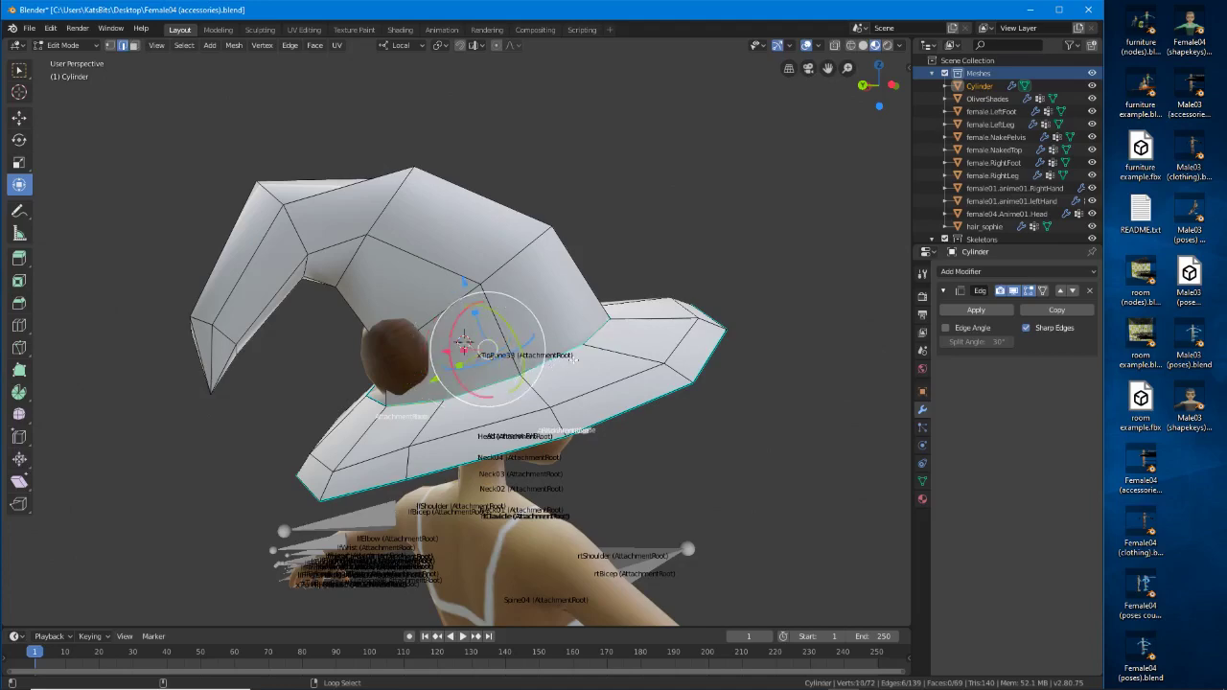
middle_drag(573, 359, 492, 394)
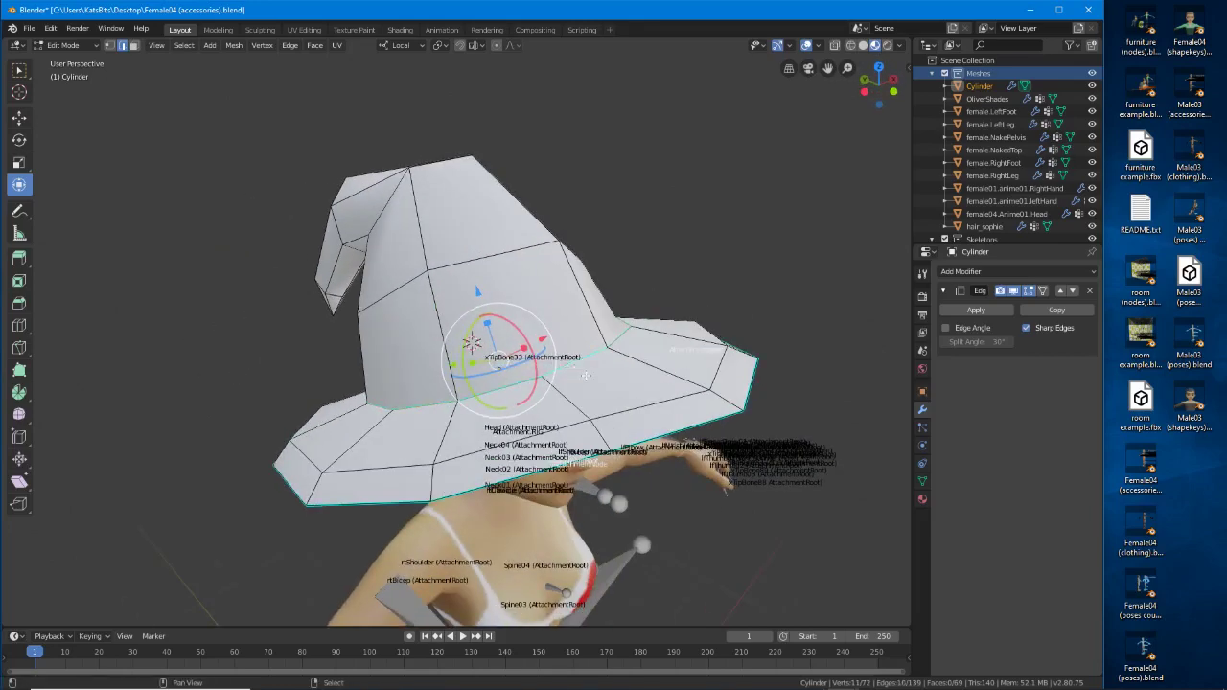
middle_drag(586, 375, 431, 414)
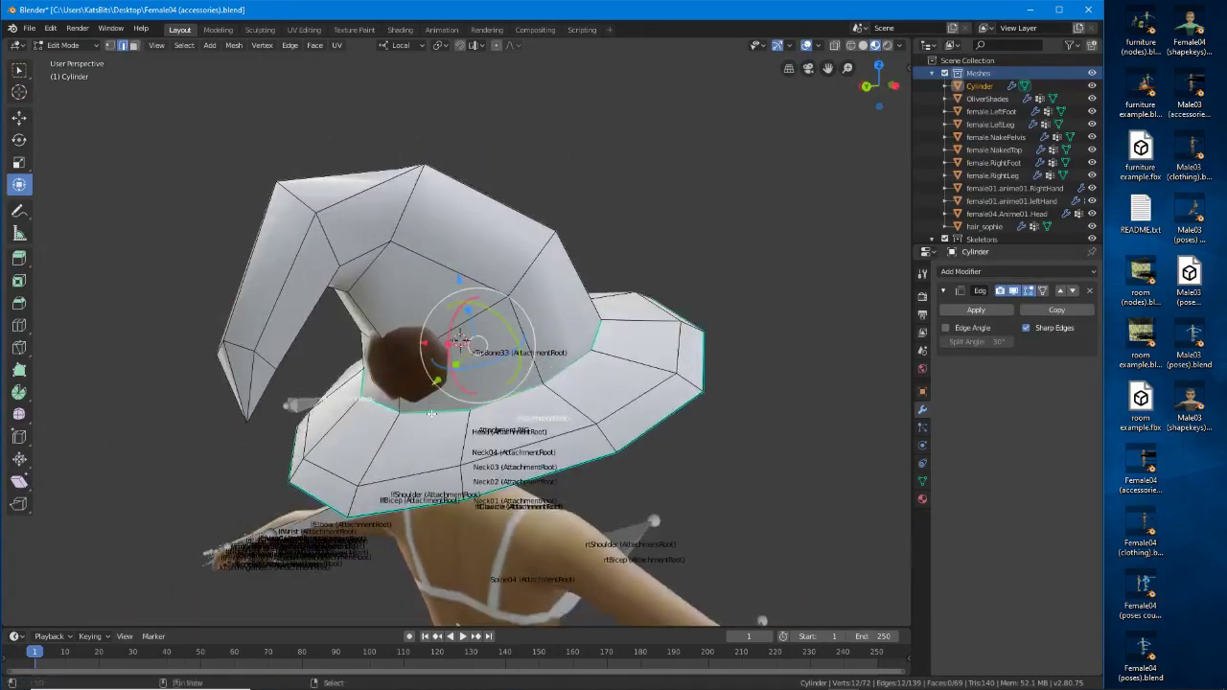
middle_drag(424, 455, 650, 497)
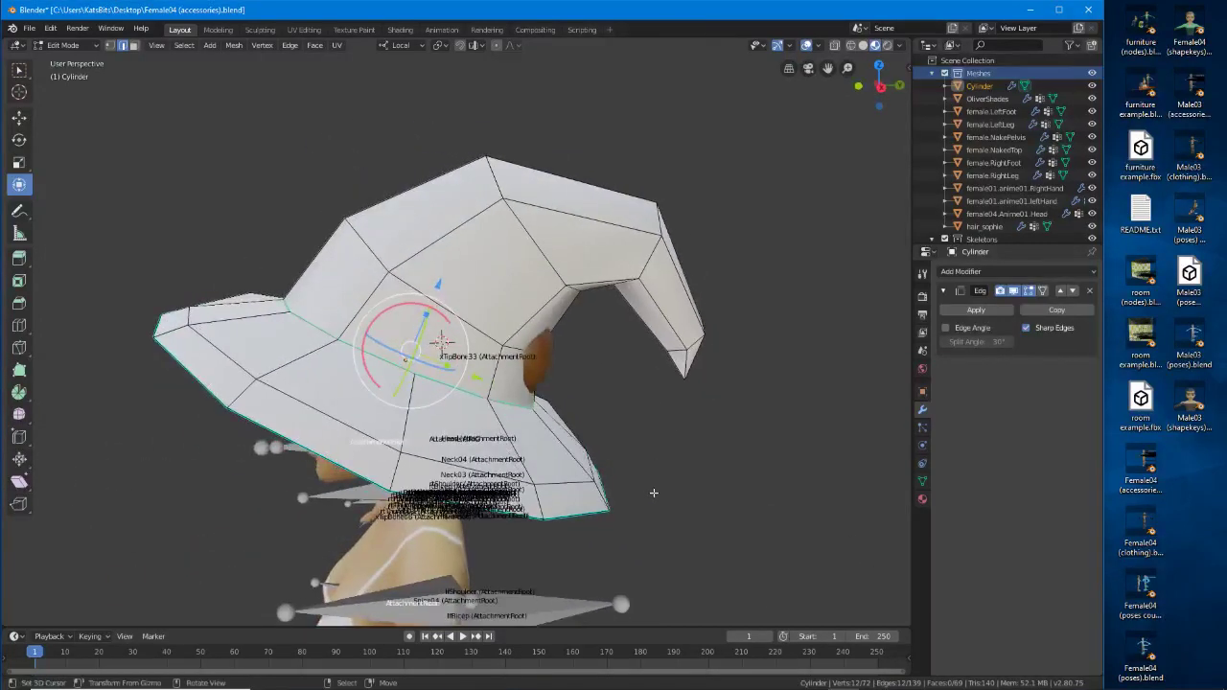
key(s)
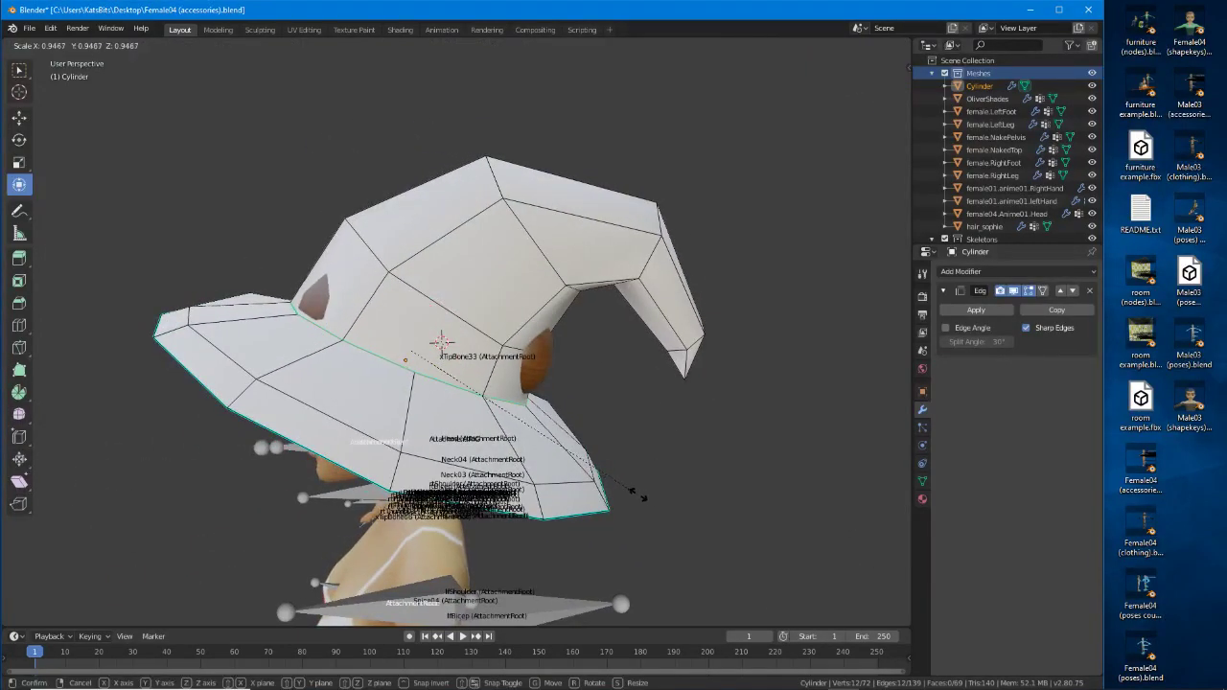
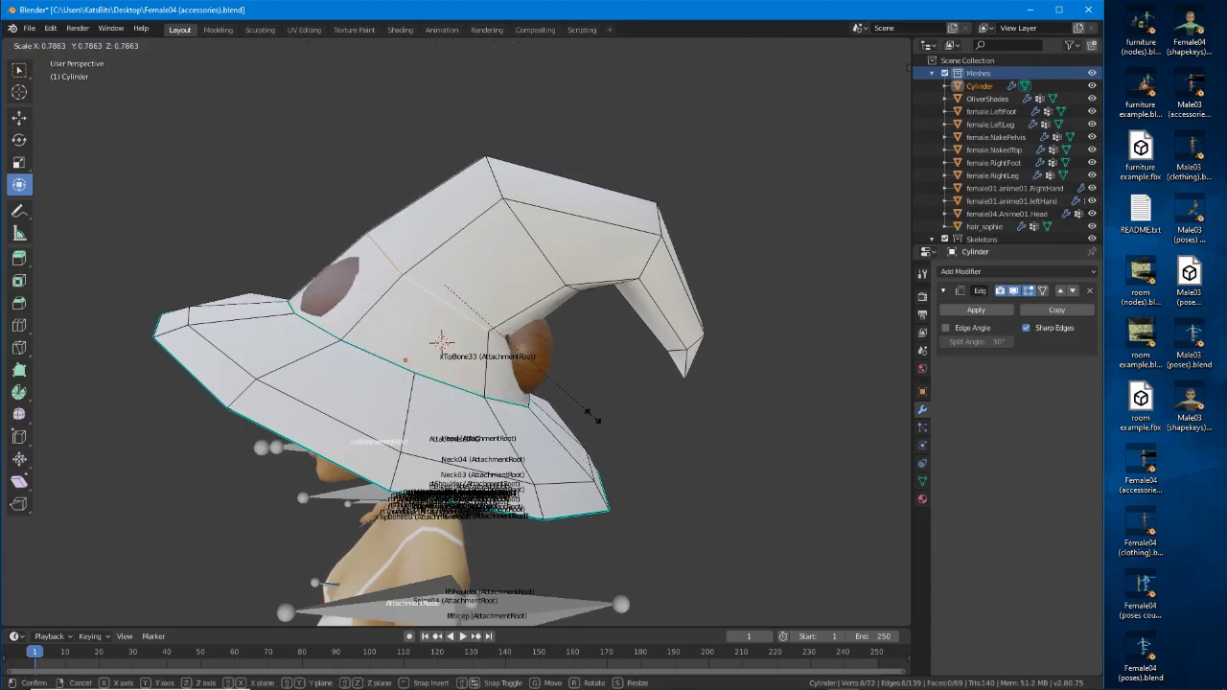
click(618, 428)
Switch to face selection and triangulate the five-sided faces around the lower crown and near the drooping tip.
middle_drag(618, 428, 503, 374)
click(312, 351)
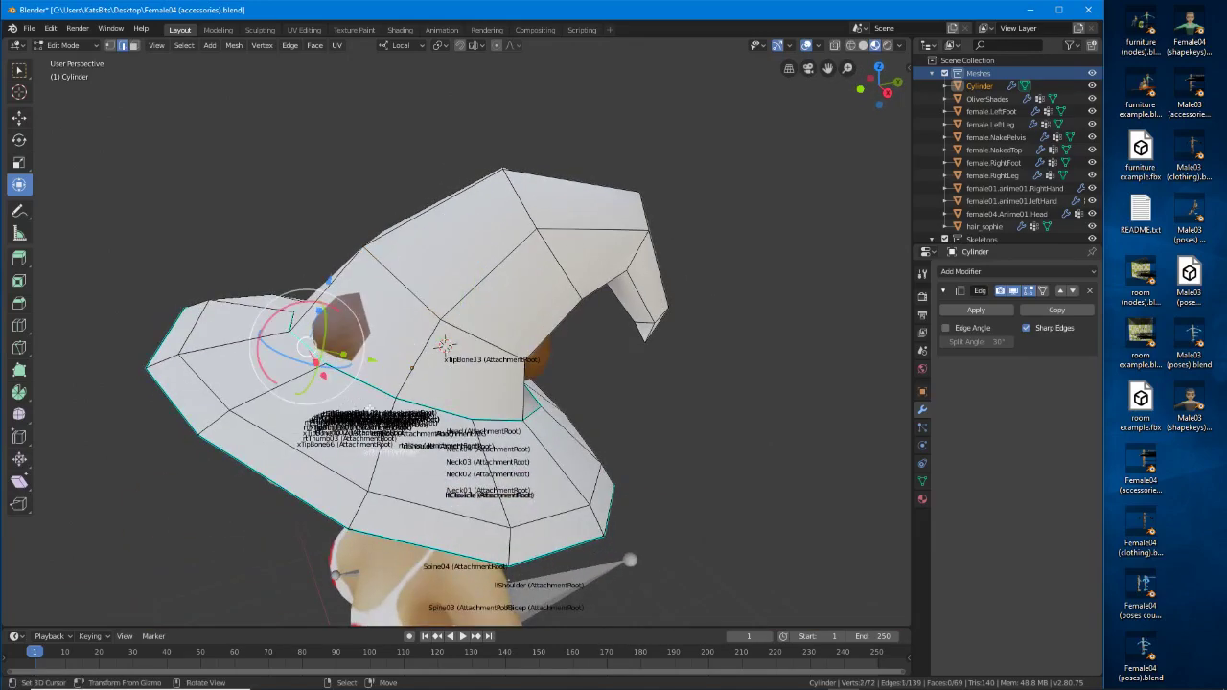
key(alt+a)
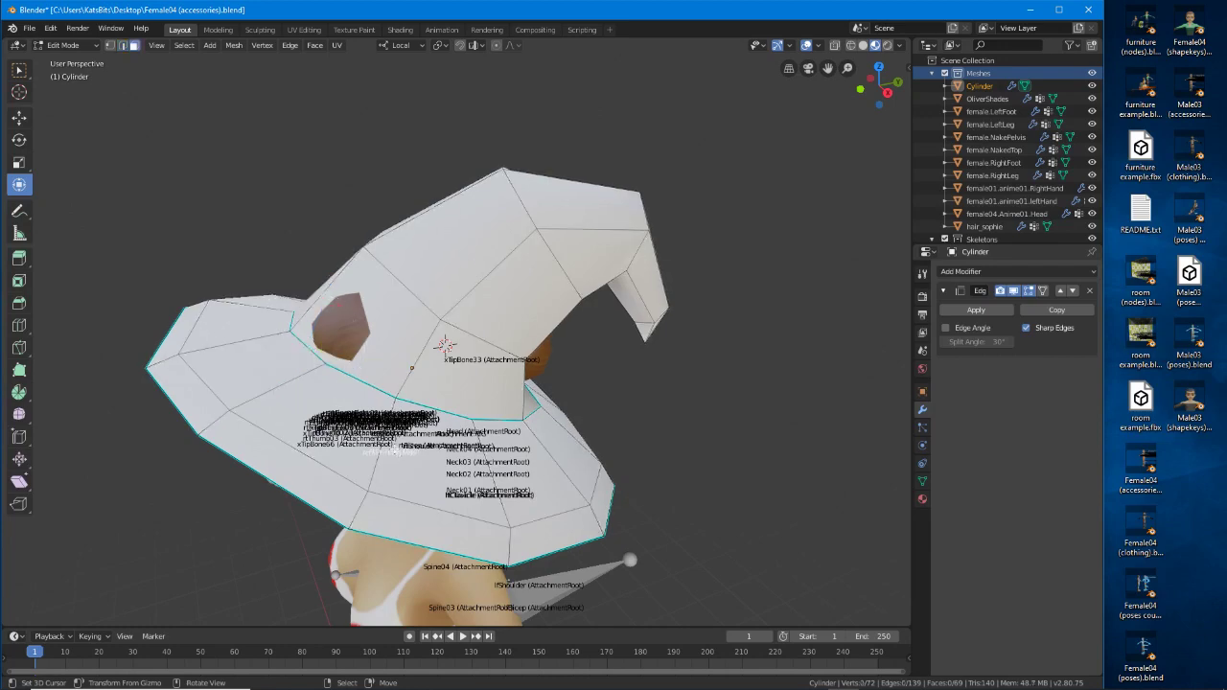
middle_drag(374, 369, 469, 343)
middle_drag(532, 387, 509, 347)
middle_drag(448, 385, 559, 377)
key(ctrl+t)
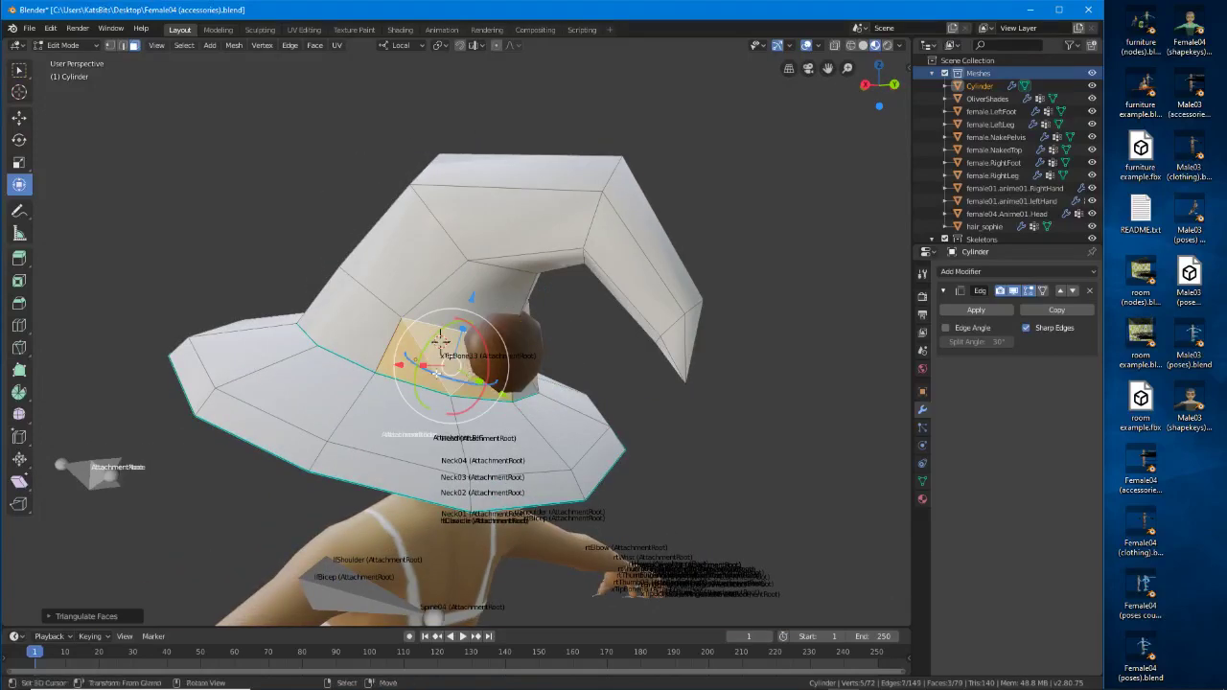
middle_drag(441, 337, 370, 302)
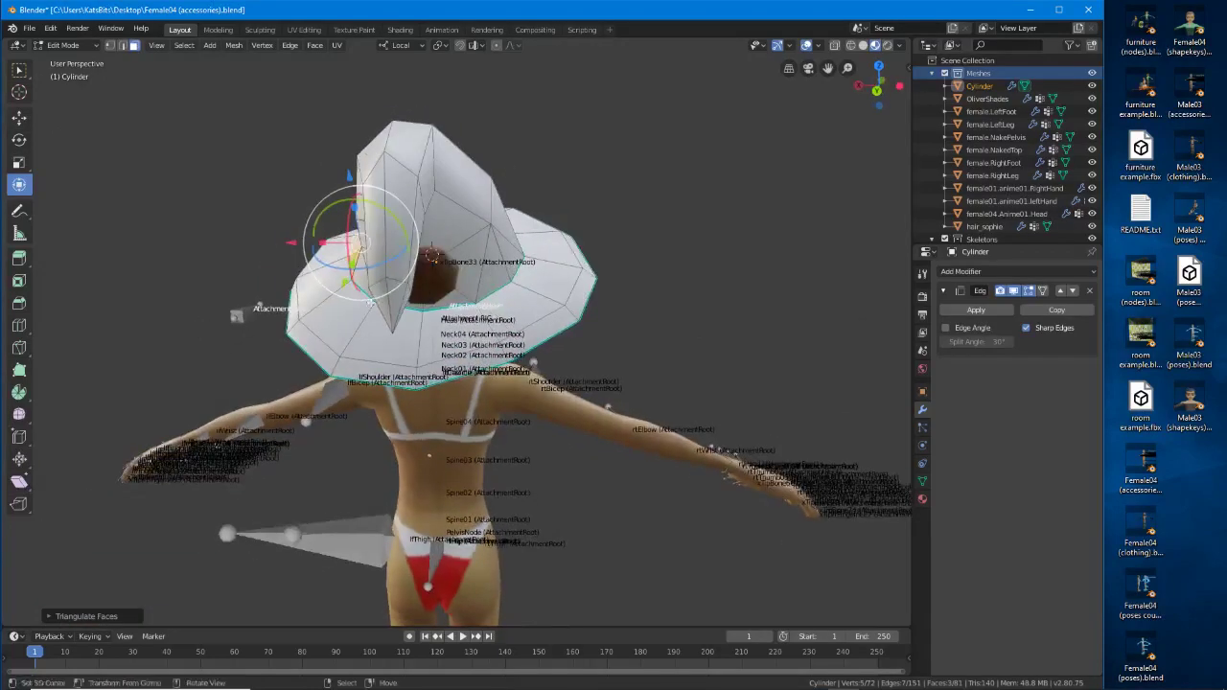
Triangulate the large face at the back of the crown's upper bend.
click(407, 156)
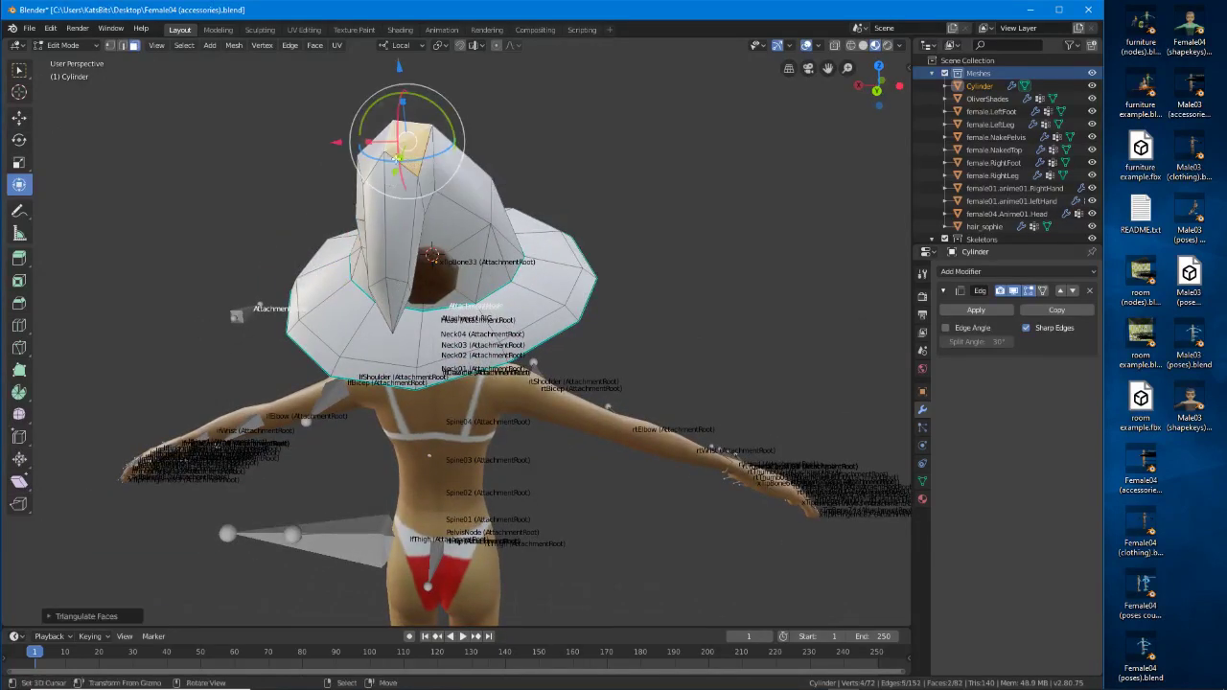
key(ctrl+t)
middle_drag(409, 165, 257, 210)
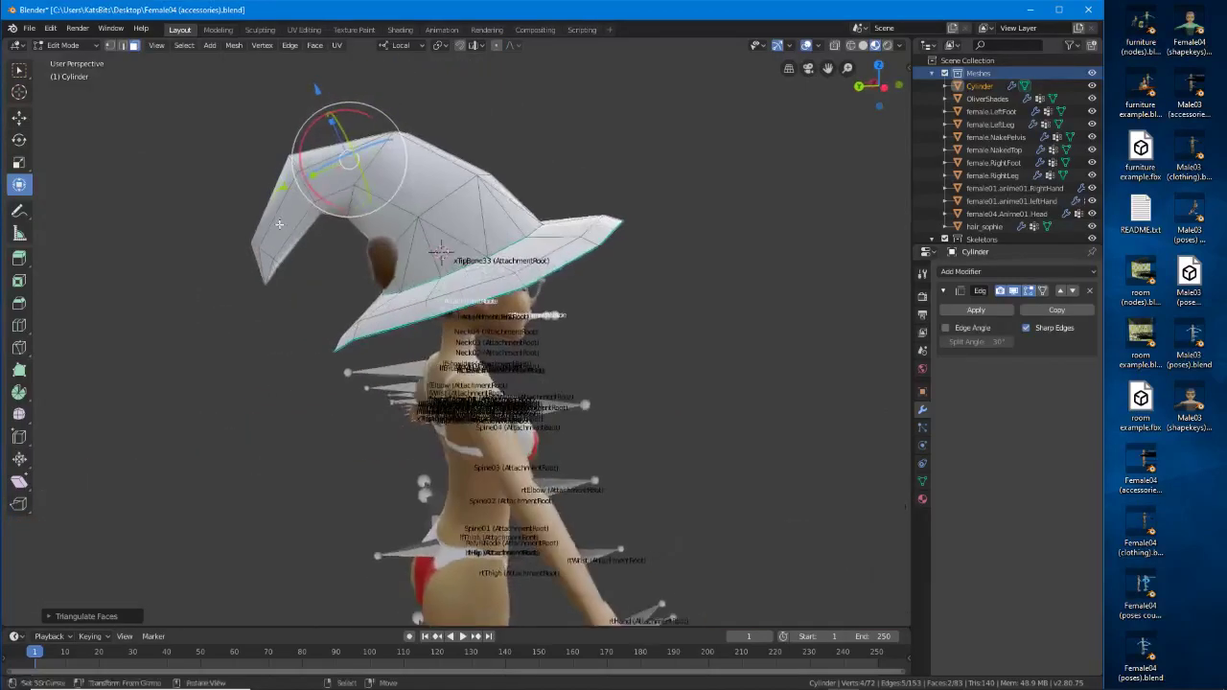
Switch to vertex selection and slide the vertices on the underside and sides of the drooping tip's bend along their edges.
shift+middle_drag(372, 240, 473, 300)
scroll(473, 299, up, 2)
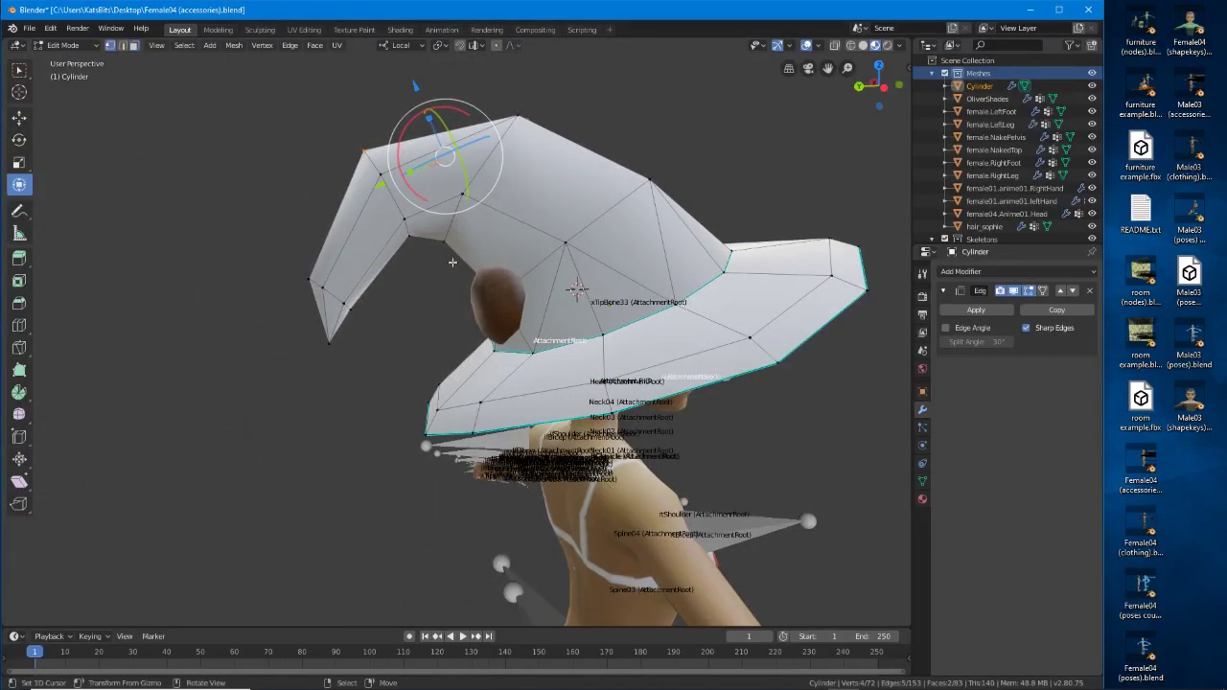
middle_drag(443, 258, 418, 265)
key(shift+v)
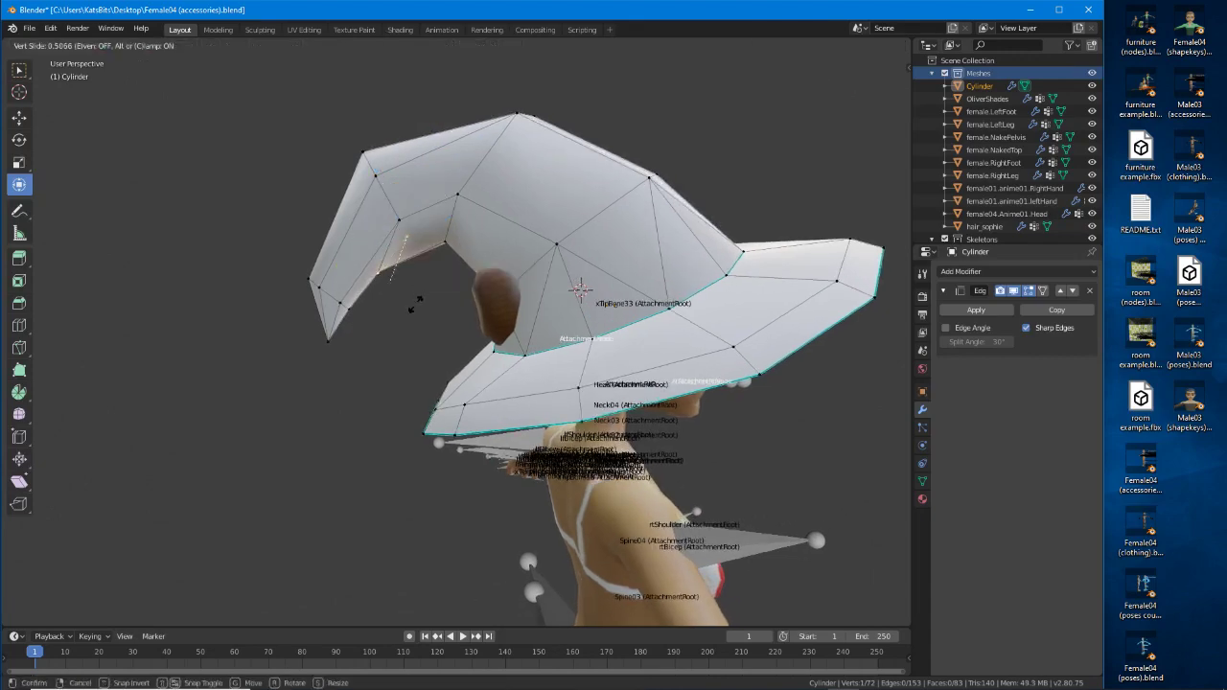
click(436, 253)
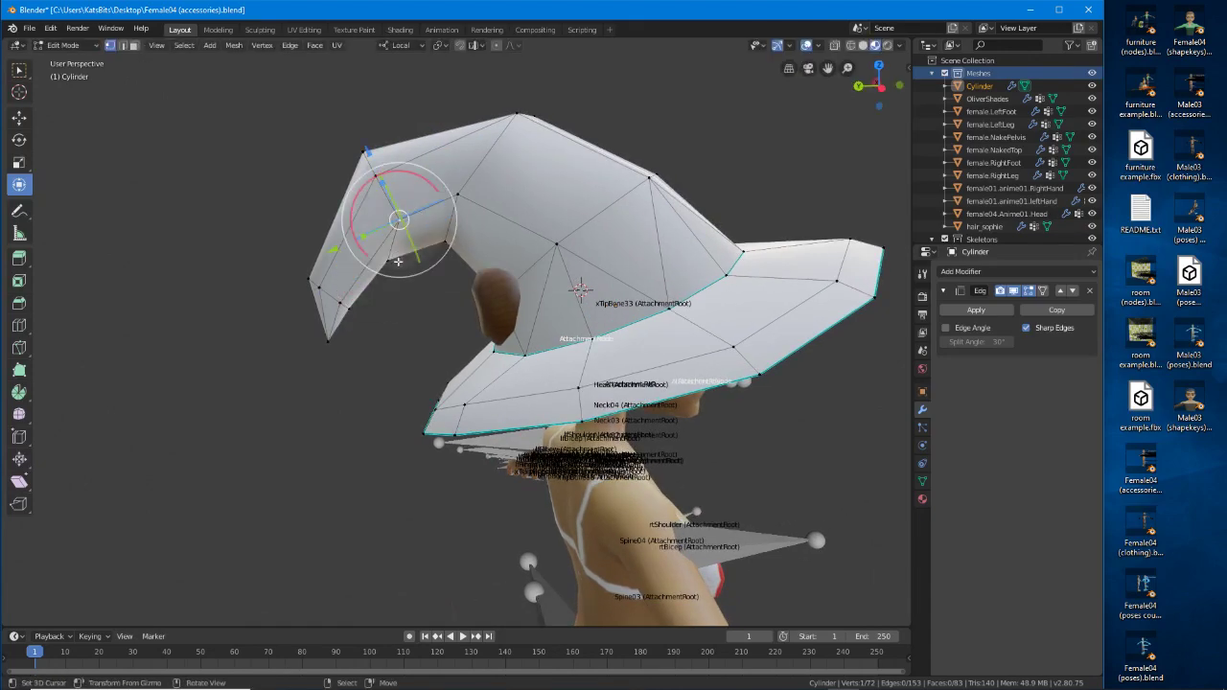
middle_drag(398, 261, 543, 243)
key(shift+v)
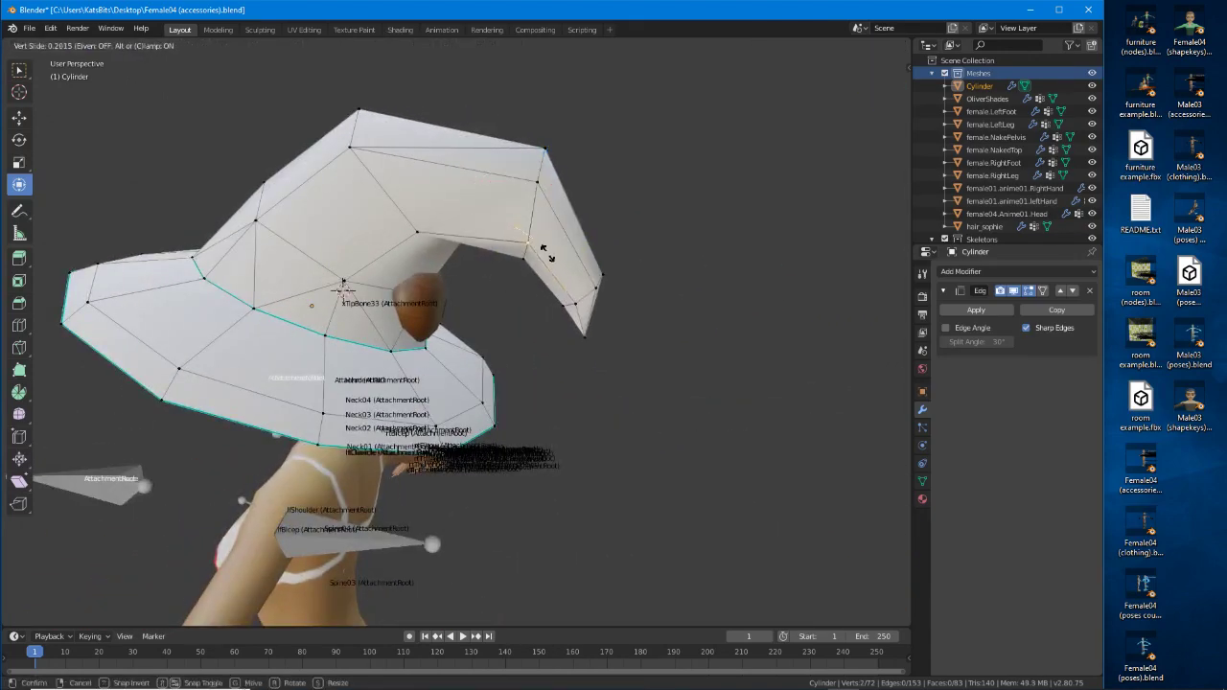
click(548, 253)
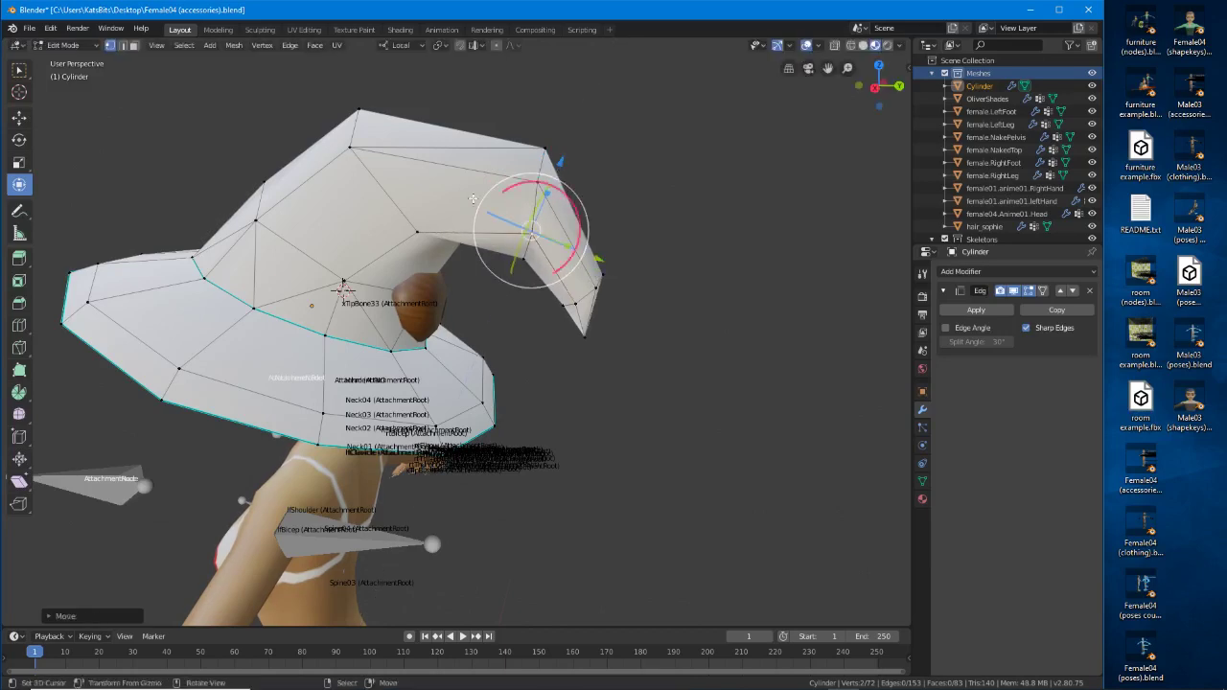
Raise the side vertex where the tip leaves the crown about 16 m along local Z and slide the underside vertex down the crown's back.
click(417, 231)
key(g)
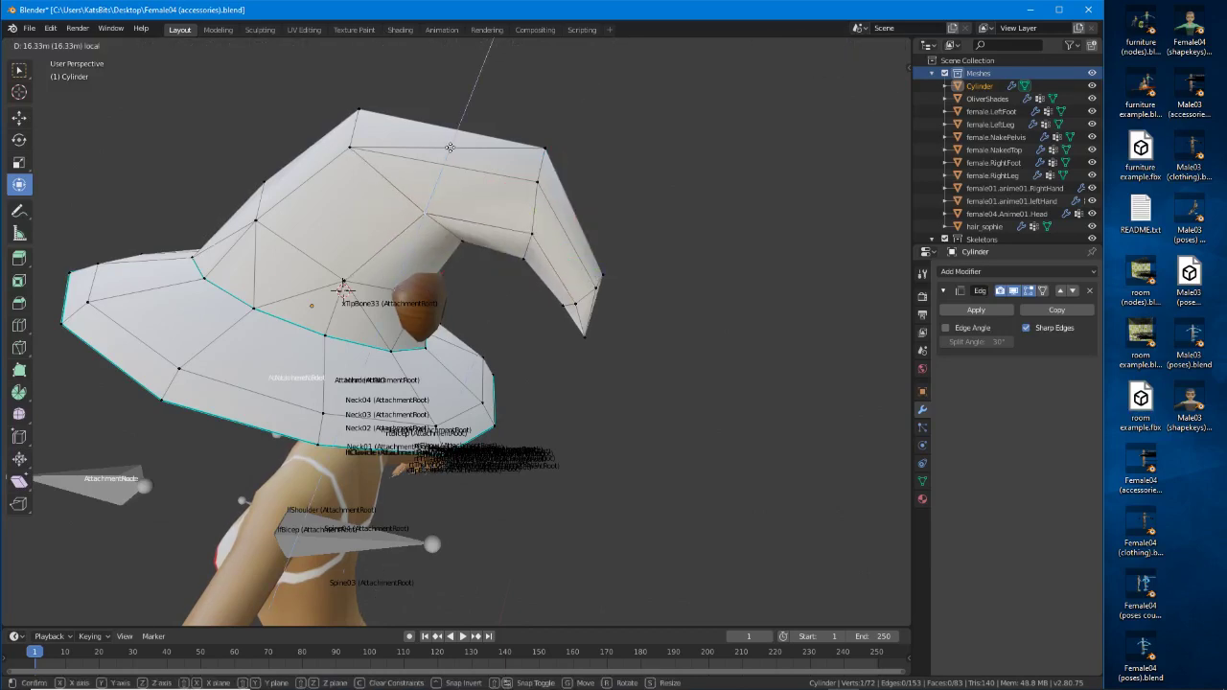
key(Escape)
key(shift+v)
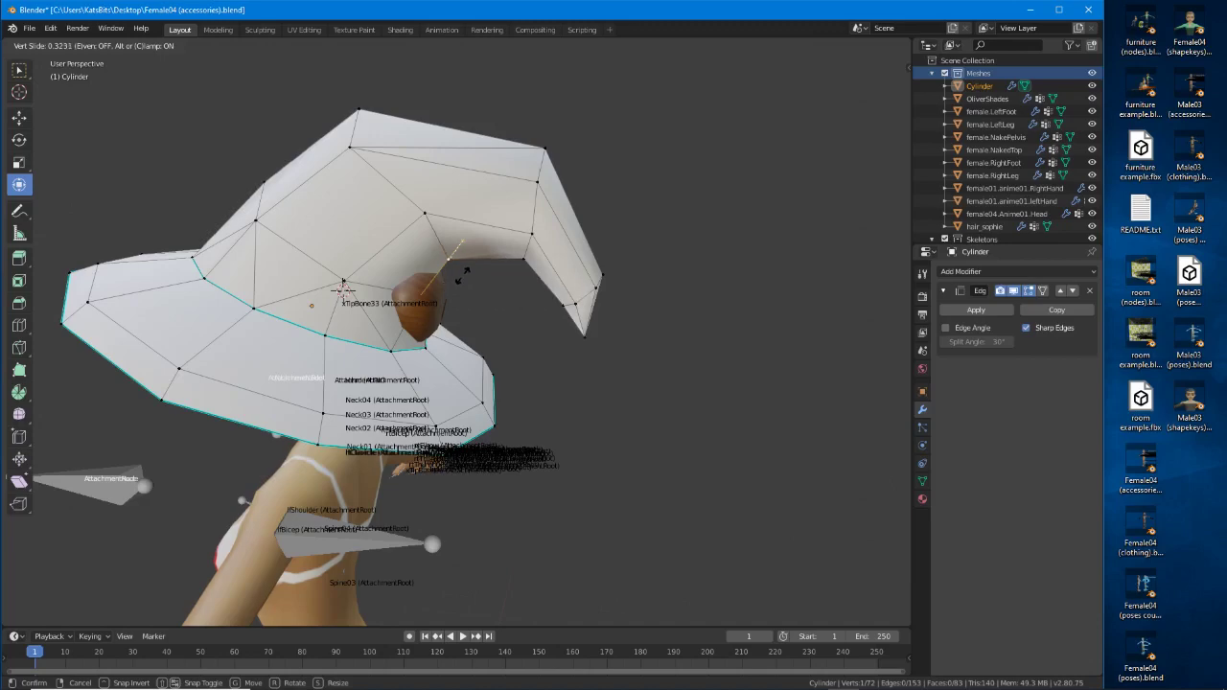
click(463, 275)
middle_drag(463, 275, 521, 273)
mouse_move(514, 286)
mouse_down()
mouse_move(496, 277)
mouse_move(505, 282)
mouse_up()
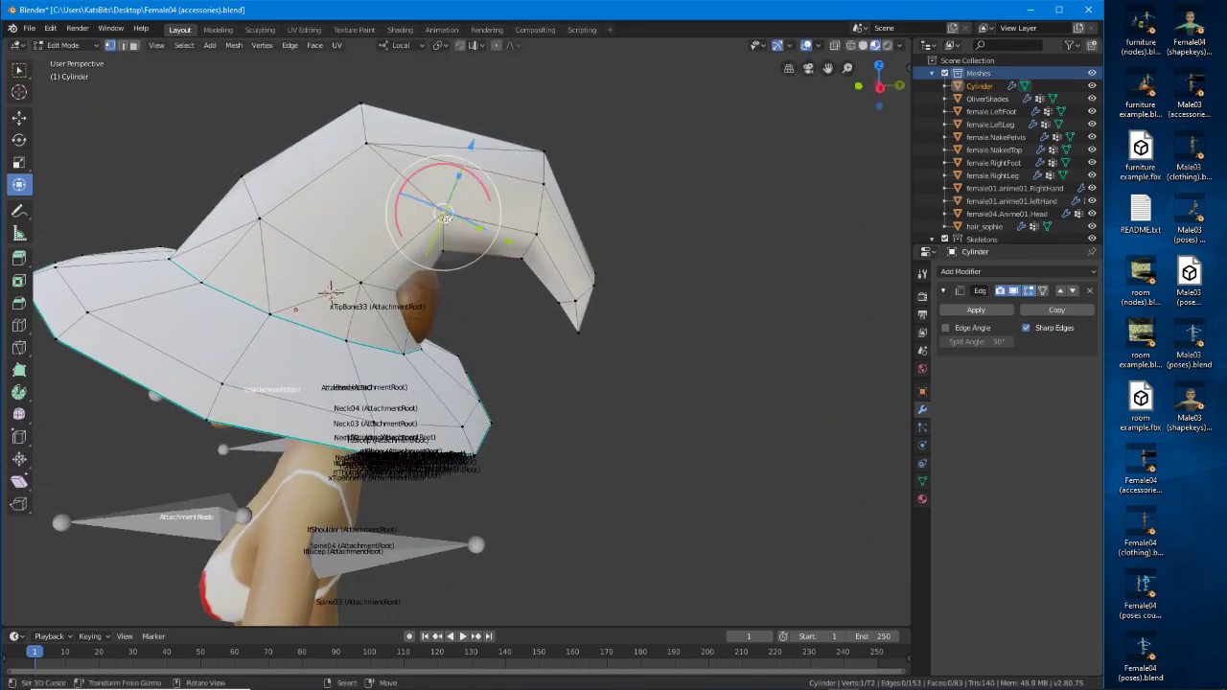
Slide the two opposite side vertices at the base of the drooping tip along their edges to even out the bend.
middle_drag(468, 186, 585, 293)
key(g)
key(g)
click(500, 235)
key(g)
key(g)
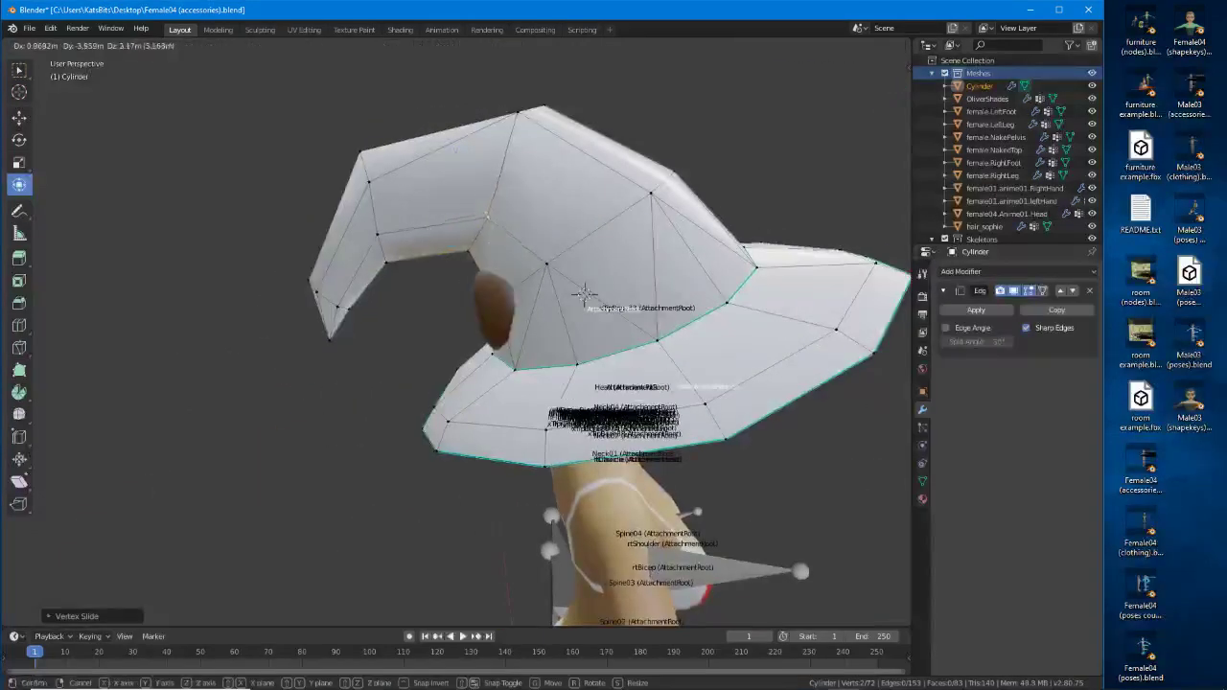
click(496, 235)
Slide the two side vertices just below the crown's peak down along their edges.
middle_drag(495, 235, 520, 111)
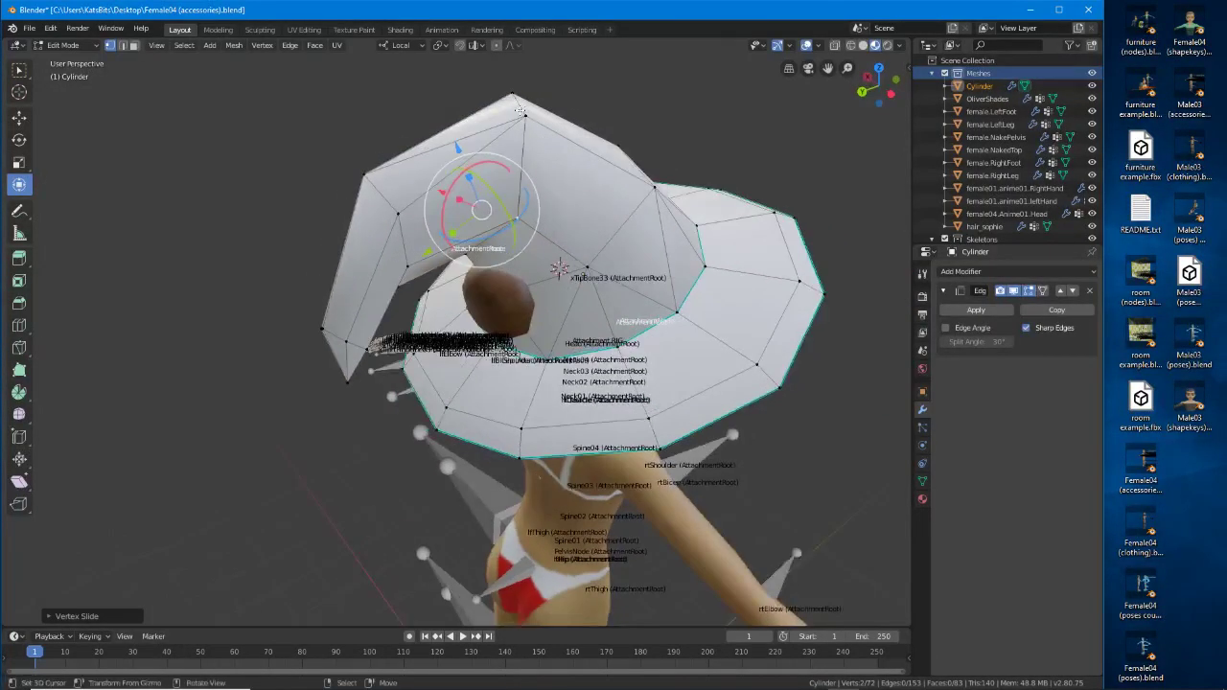
middle_drag(484, 176, 507, 175)
key(g)
key(g)
click(350, 184)
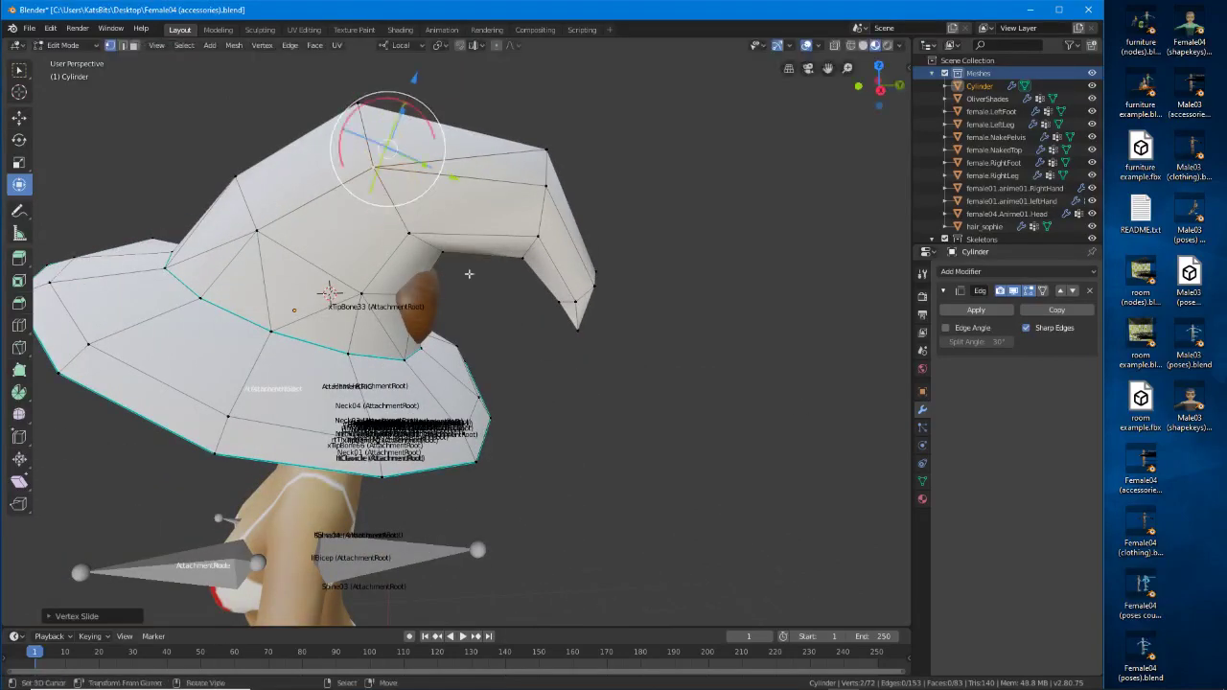
Select the three vertices at the drooping tip's upper corner, lower them along local Z and shift them slightly outward along local Y.
middle_drag(466, 275, 521, 315)
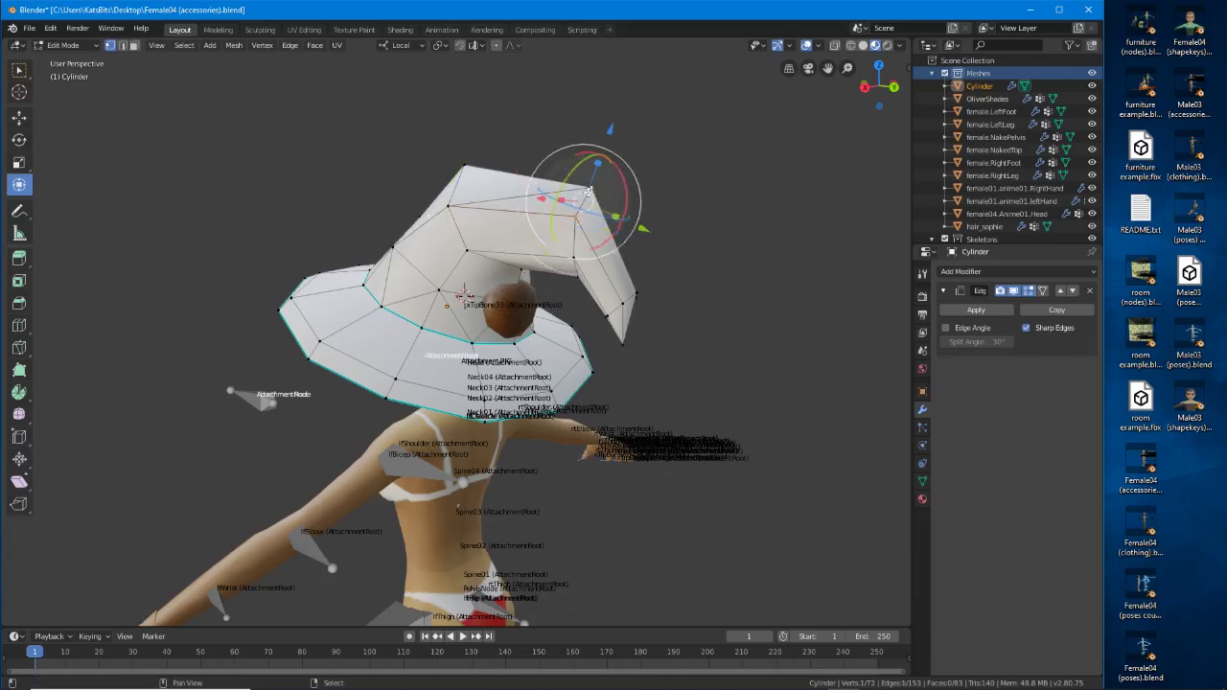
middle_drag(589, 190, 656, 180)
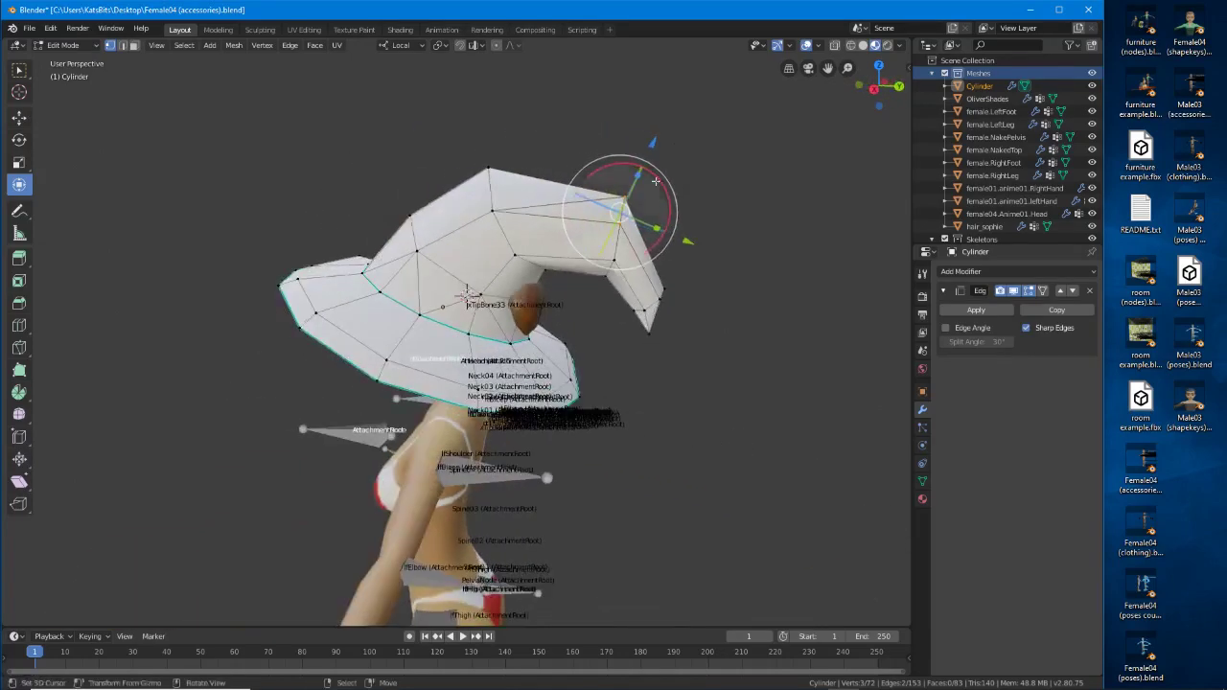
drag(654, 139, 655, 151)
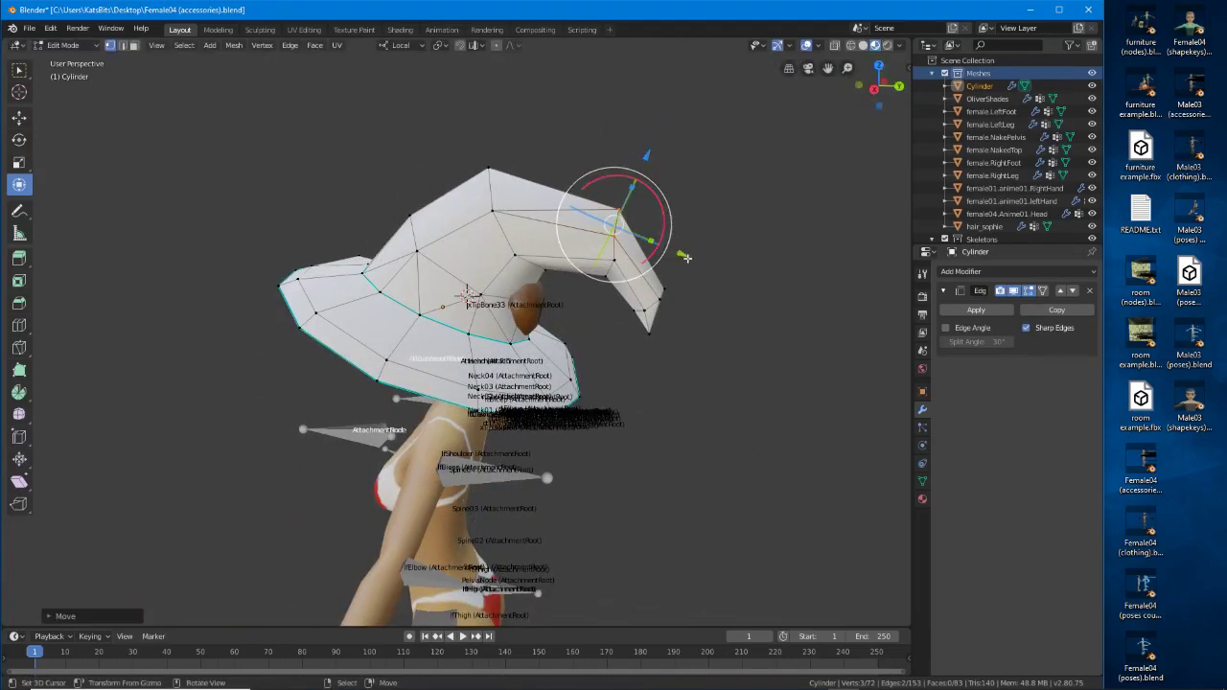
drag(685, 254, 696, 258)
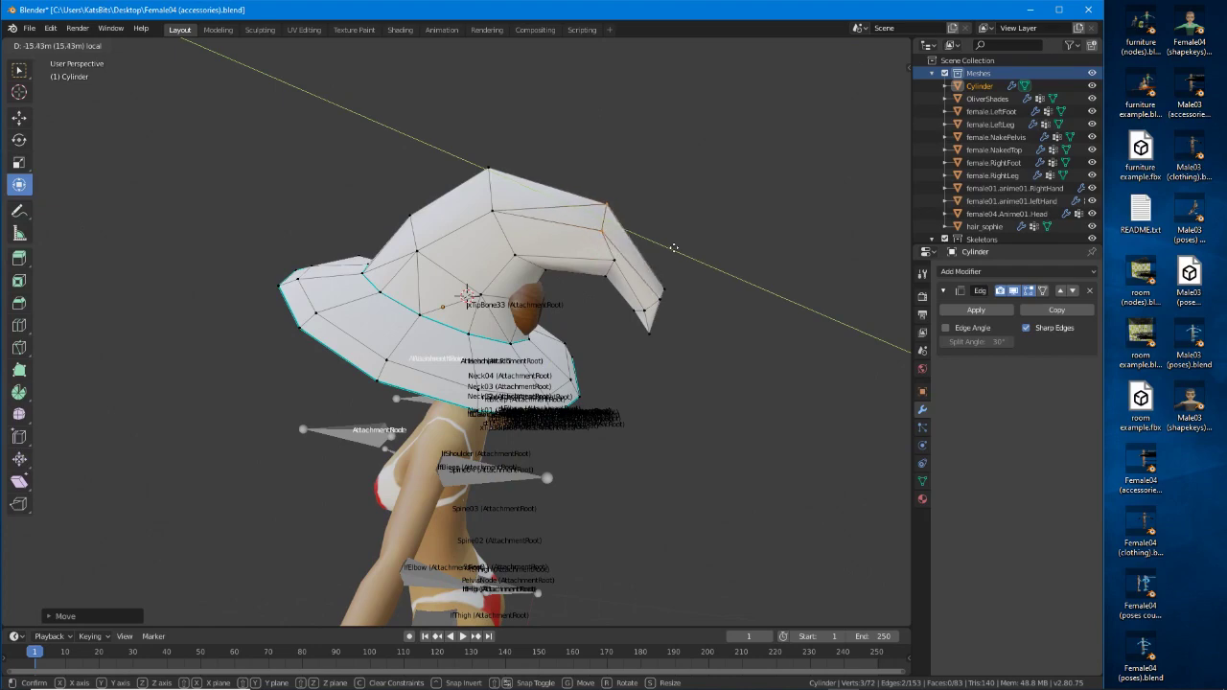
click(696, 257)
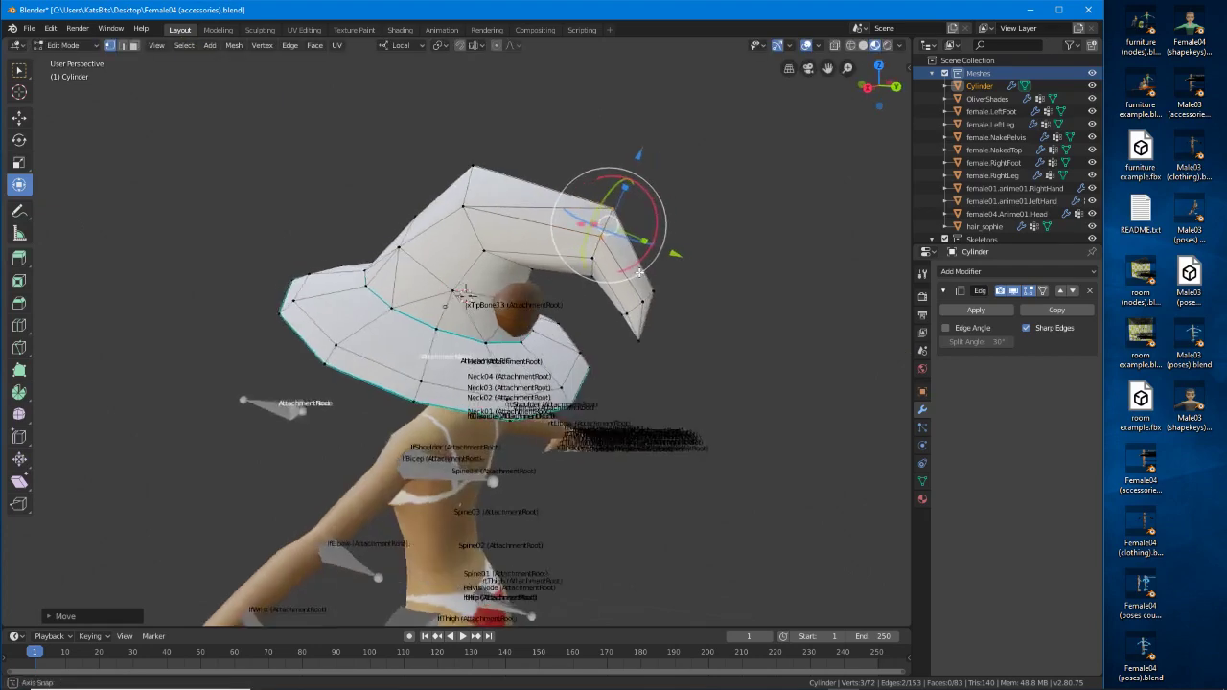
Try to lower the side vertex below the crown's peak along its local Z axis.
click(486, 189)
key(g)
key(z)
key(z)
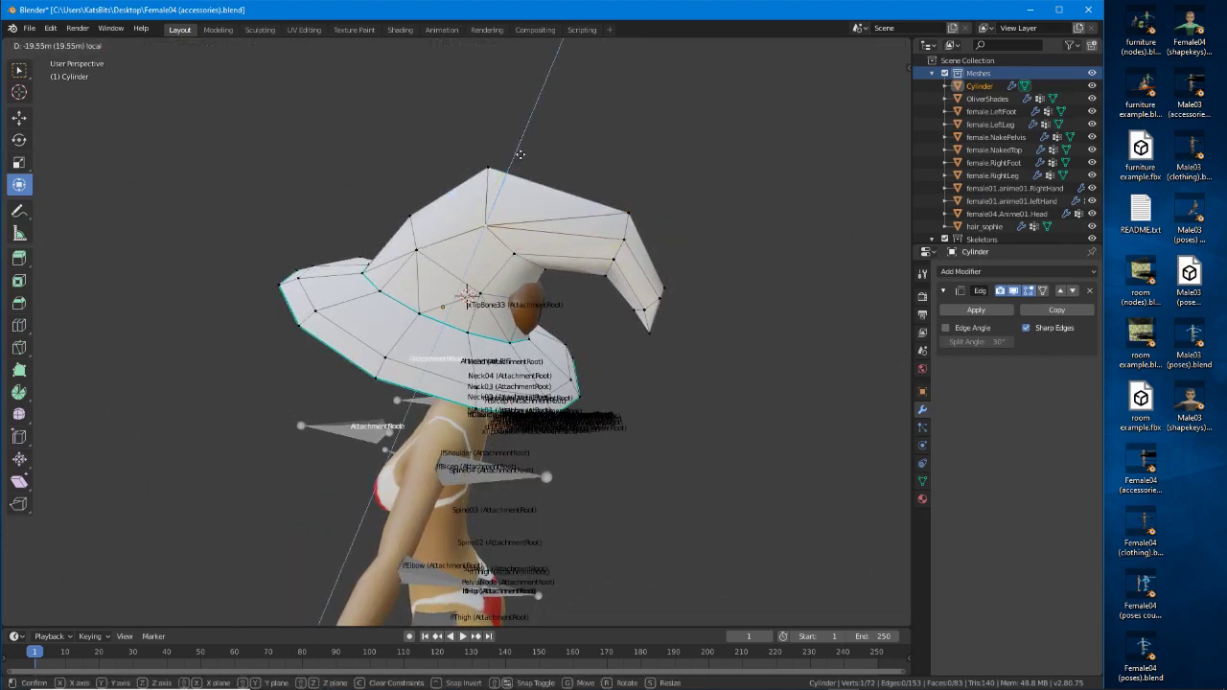
click(523, 144)
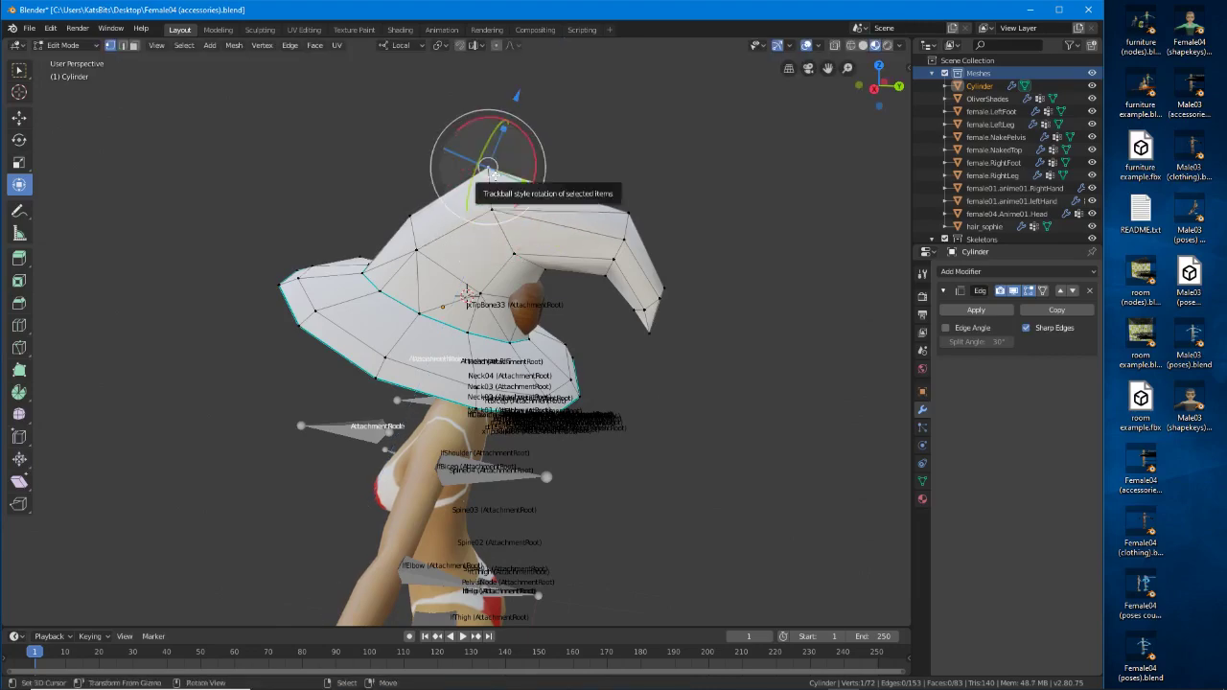
Lower the vertex at the crown's peak along its local Z axis and adjust its position with a small free move.
key(g)
key(z)
key(z)
click(519, 102)
middle_drag(519, 102, 816, 85)
key(g)
click(488, 185)
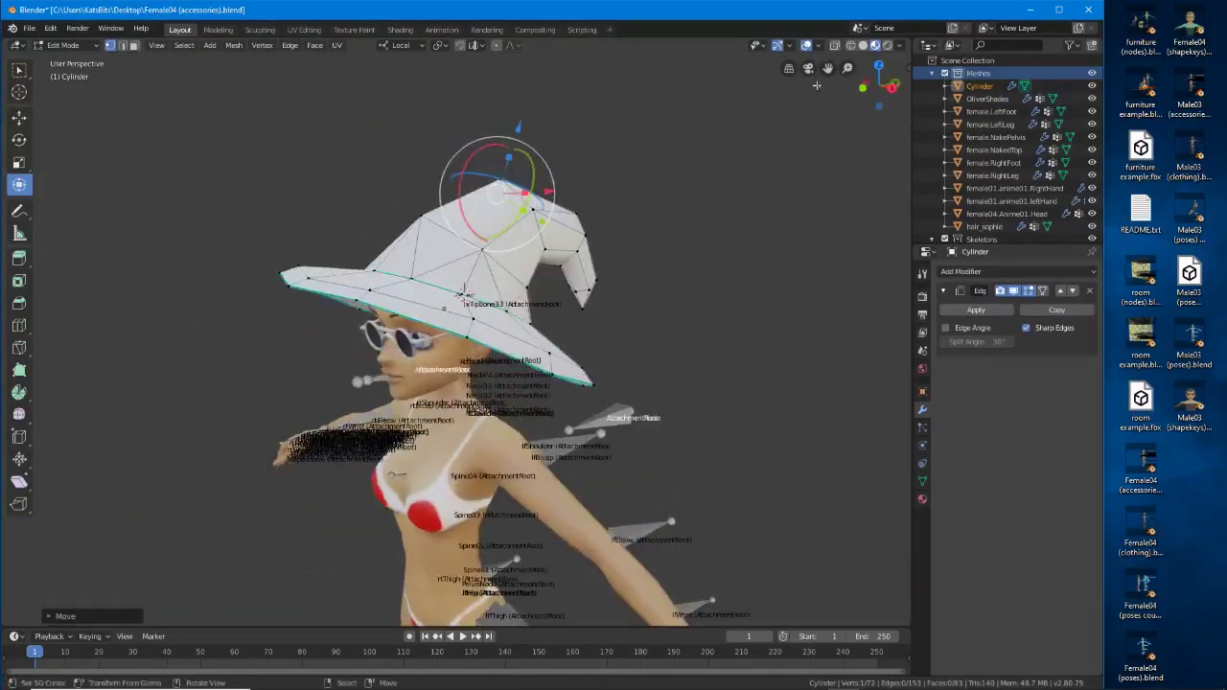
Try to move the vertex on the crown's front in a right-side wireframe view, and undo the move.
click(851, 45)
middle_drag(455, 301, 494, 231)
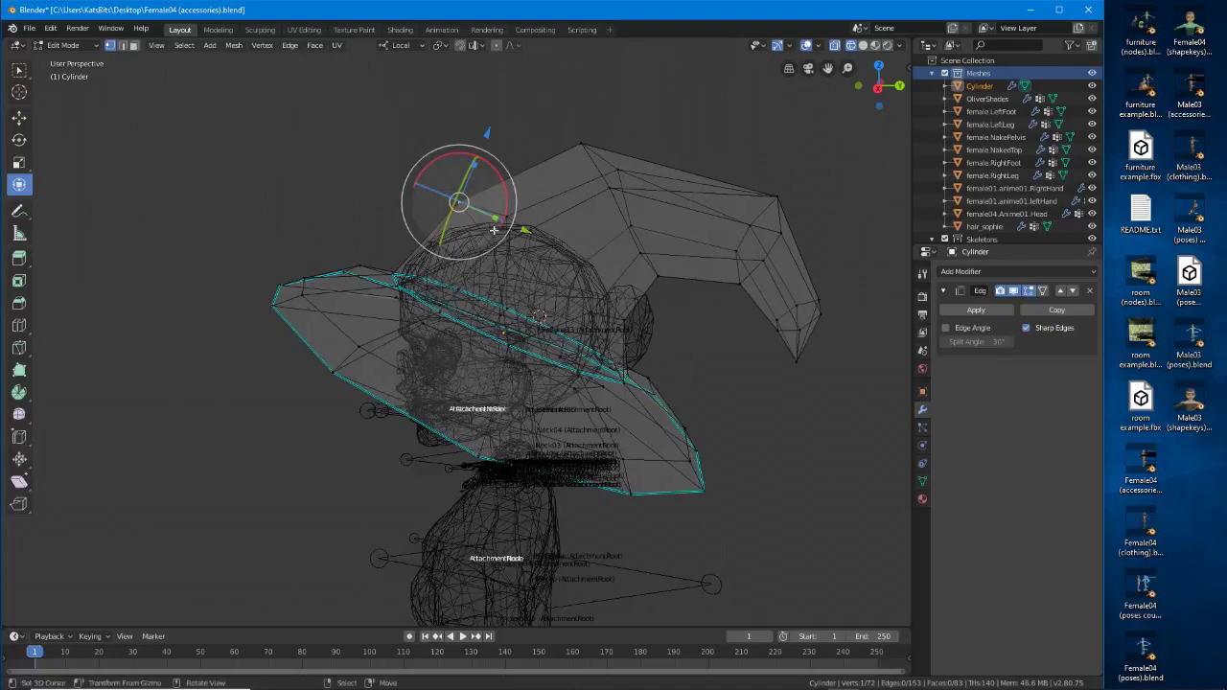
key(KP_1)
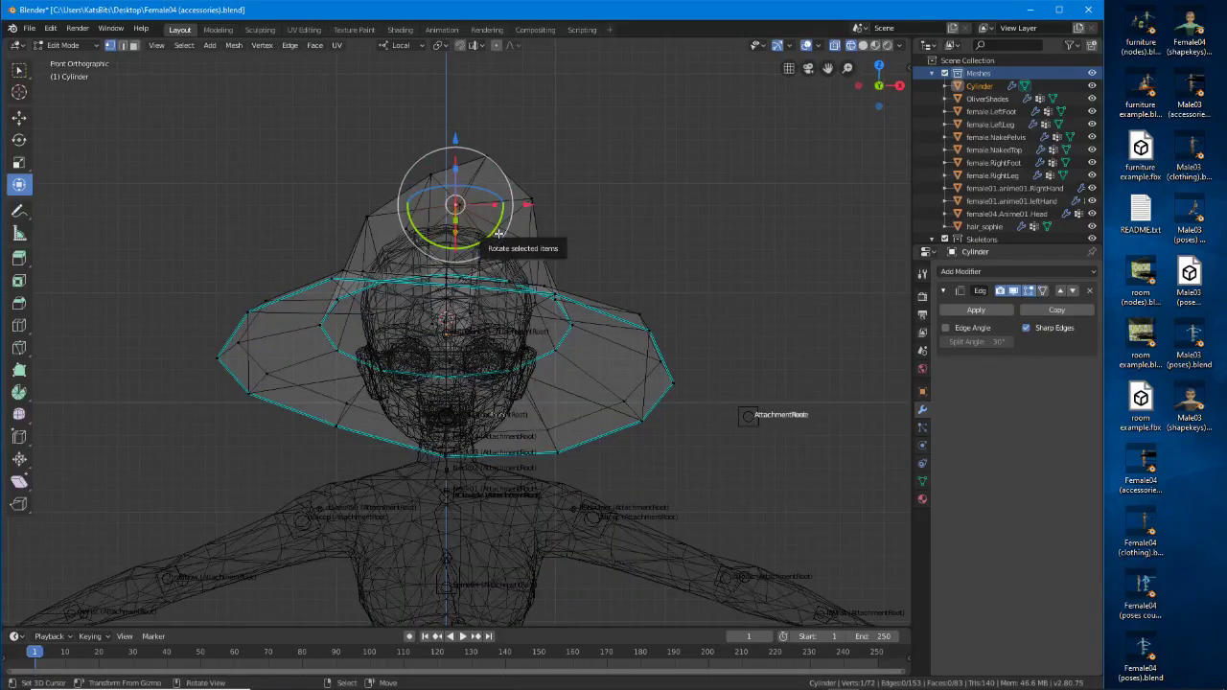
key(KP_3)
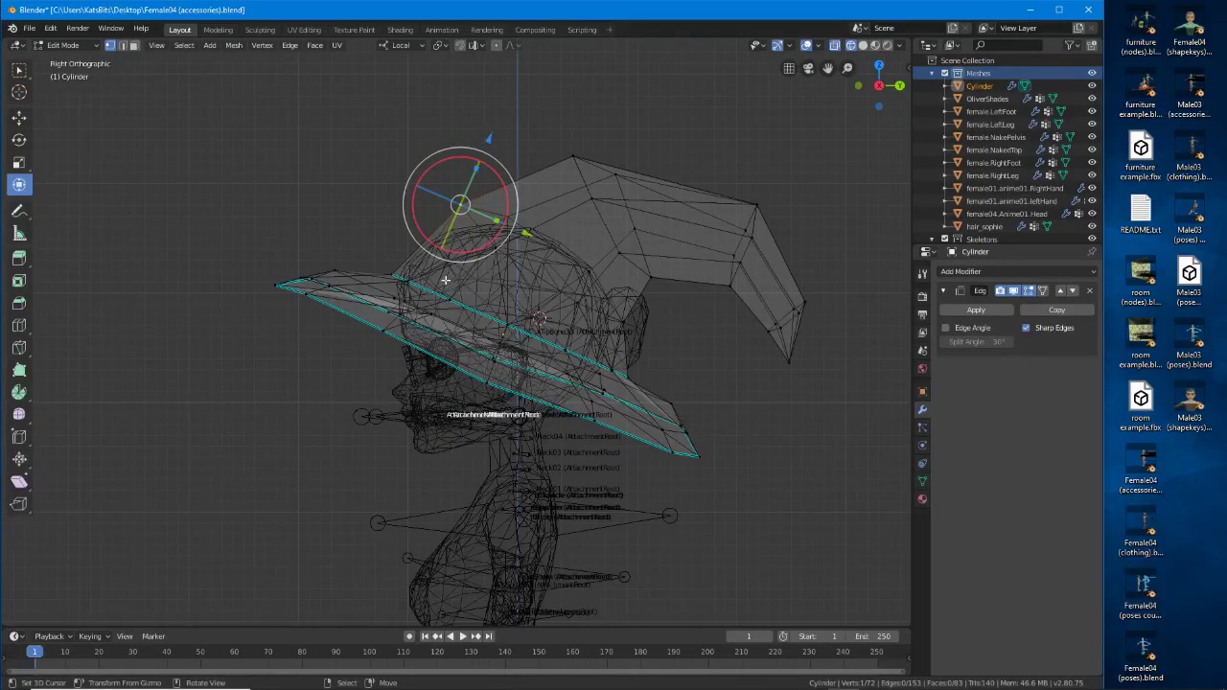
scroll(445, 279, up, 3)
shift+middle_drag(425, 260, 418, 296)
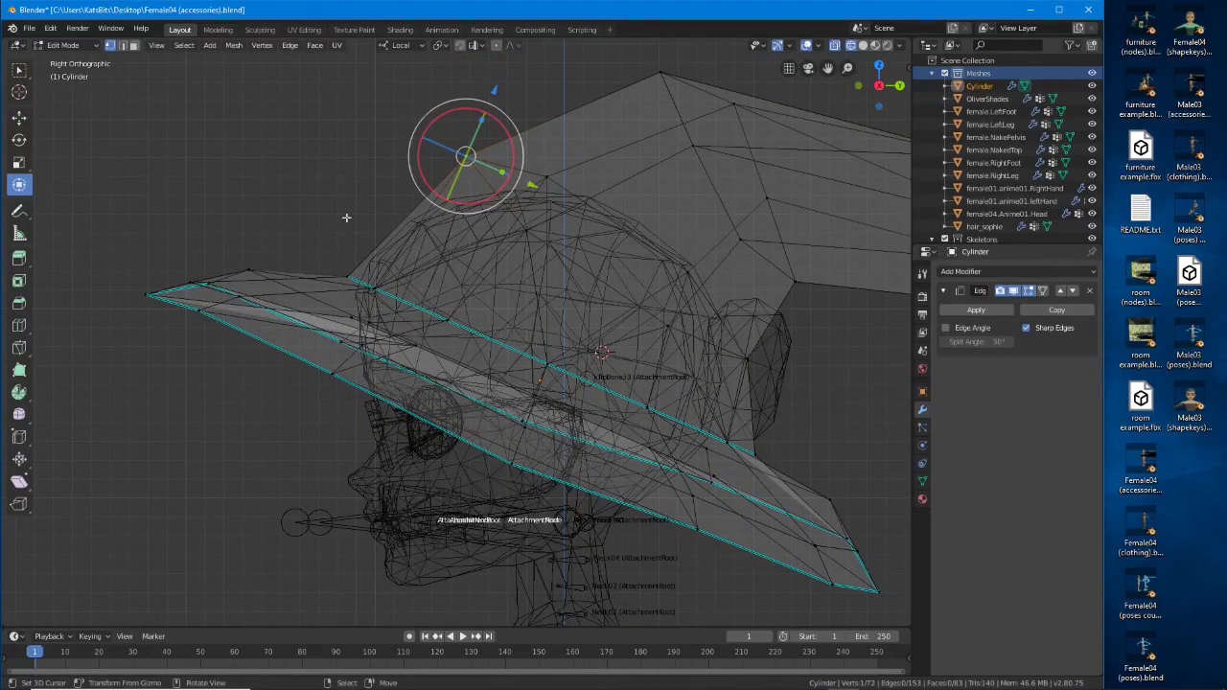
key(g)
click(329, 260)
key(ctrl+z)
mouse_move(351, 205)
ctrl+mouse_down()
mouse_move(421, 394)
mouse_move(370, 204)
ctrl+mouse_up()
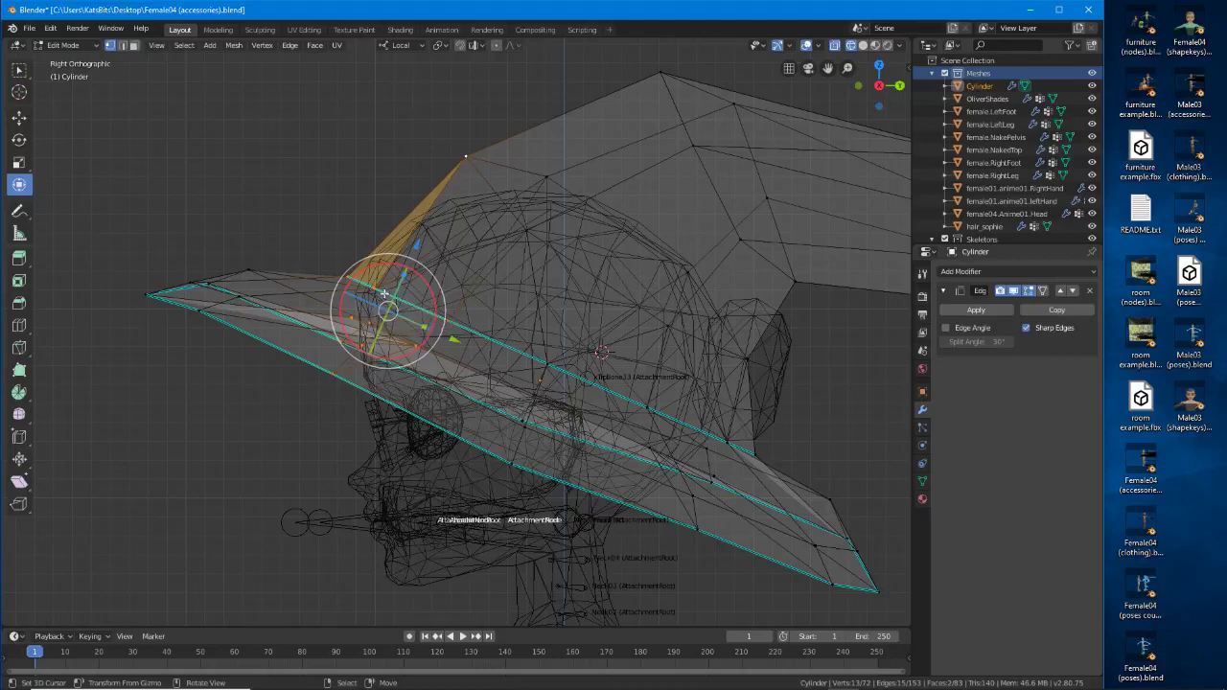
key(KP_5)
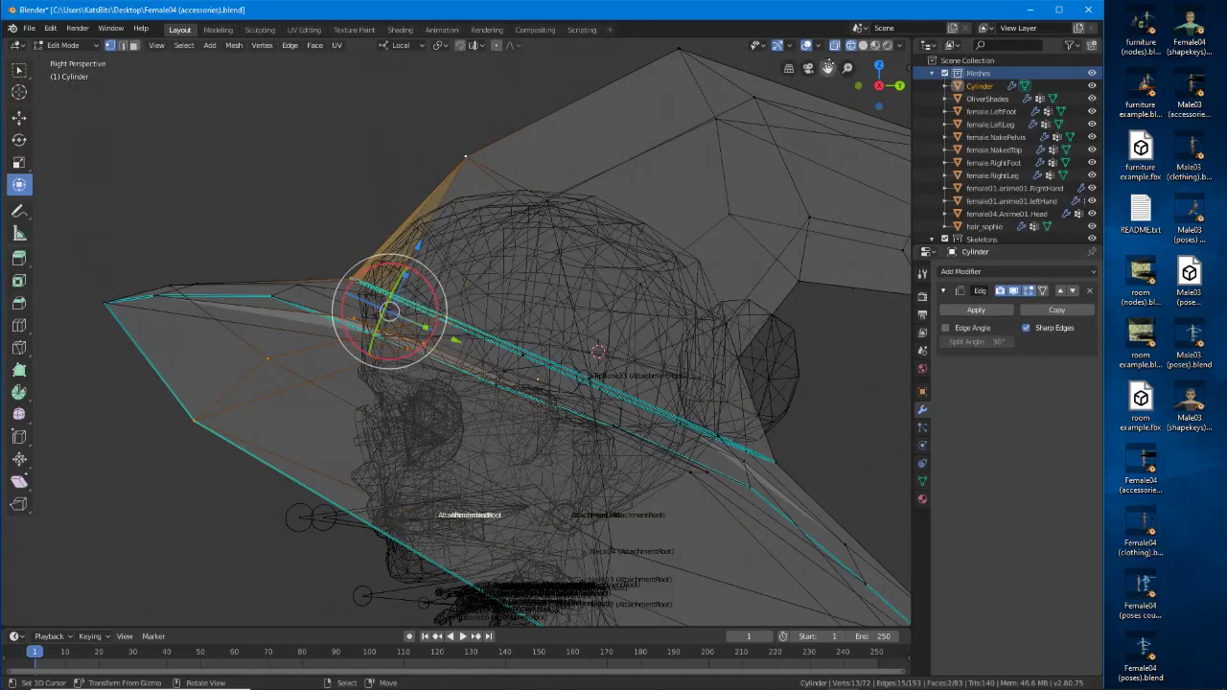
click(864, 46)
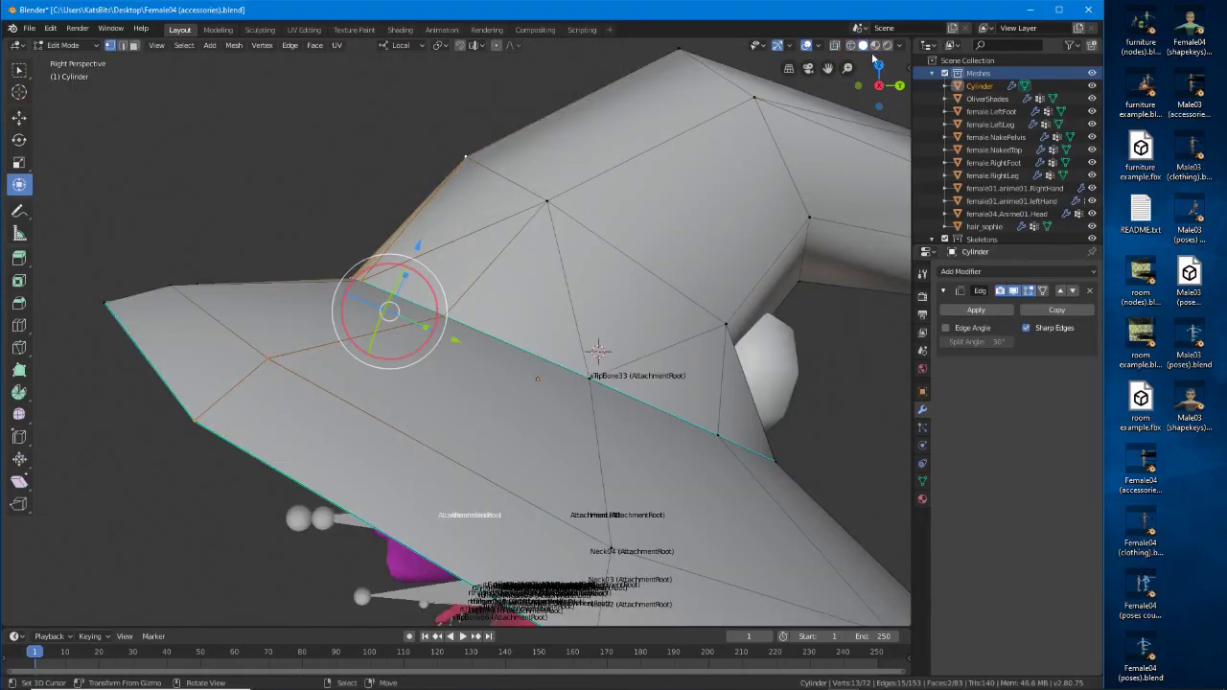
click(875, 46)
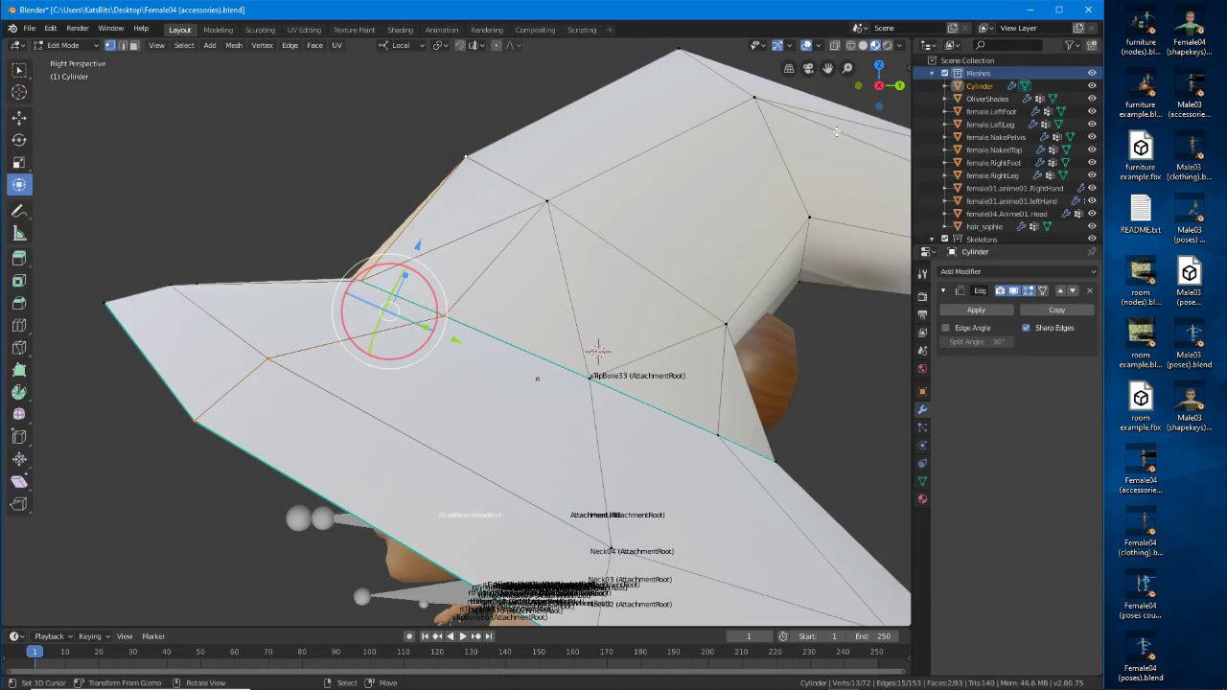
click(851, 46)
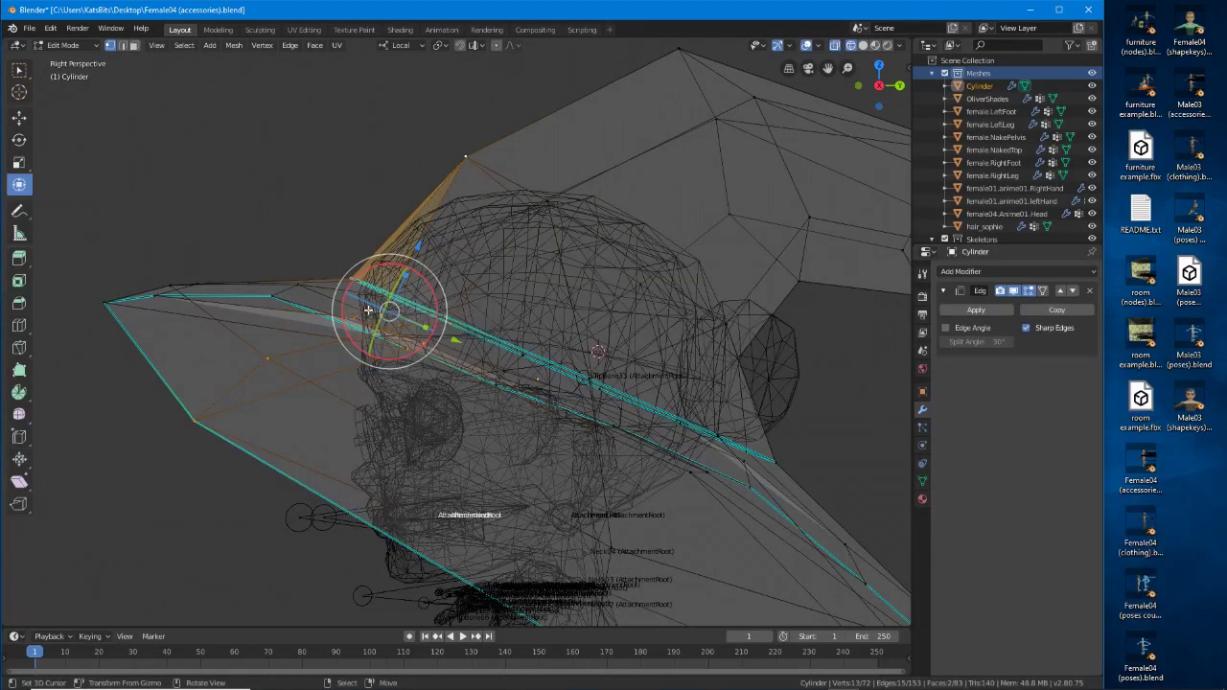
key(alt+a)
Switch to solid shading, select the three front vertices where crown meets brim, and move them slightly forward along local Y.
click(354, 283)
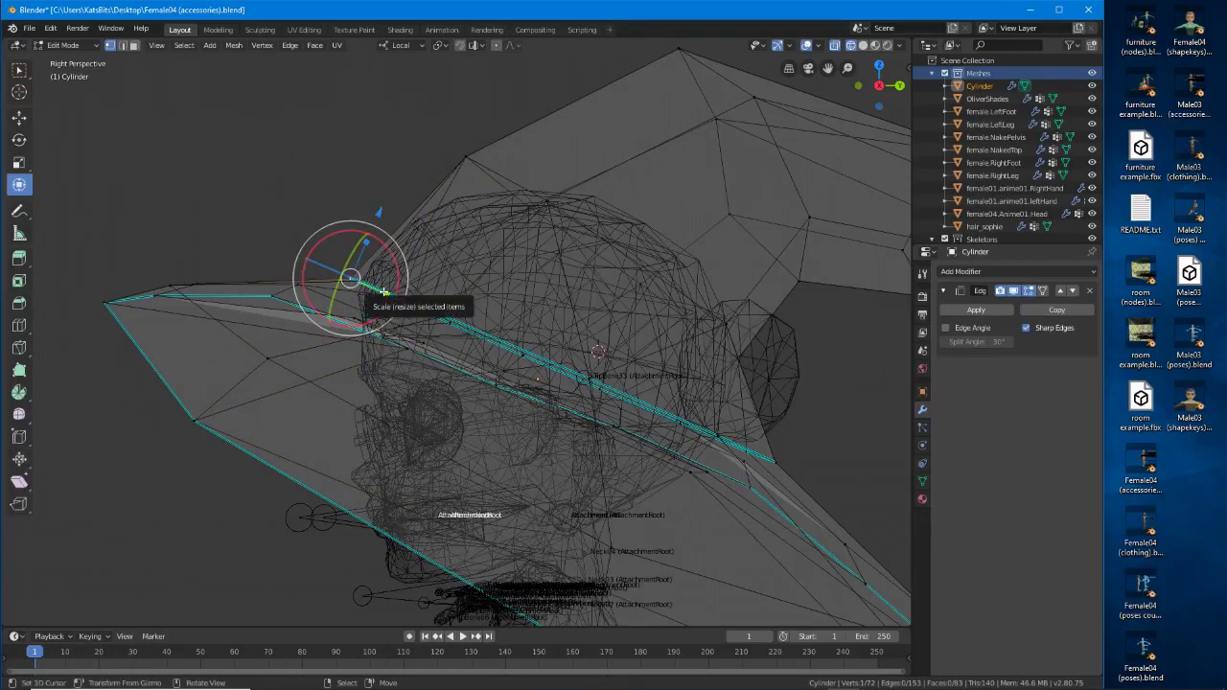
key(KP_5)
middle_drag(327, 311, 704, 155)
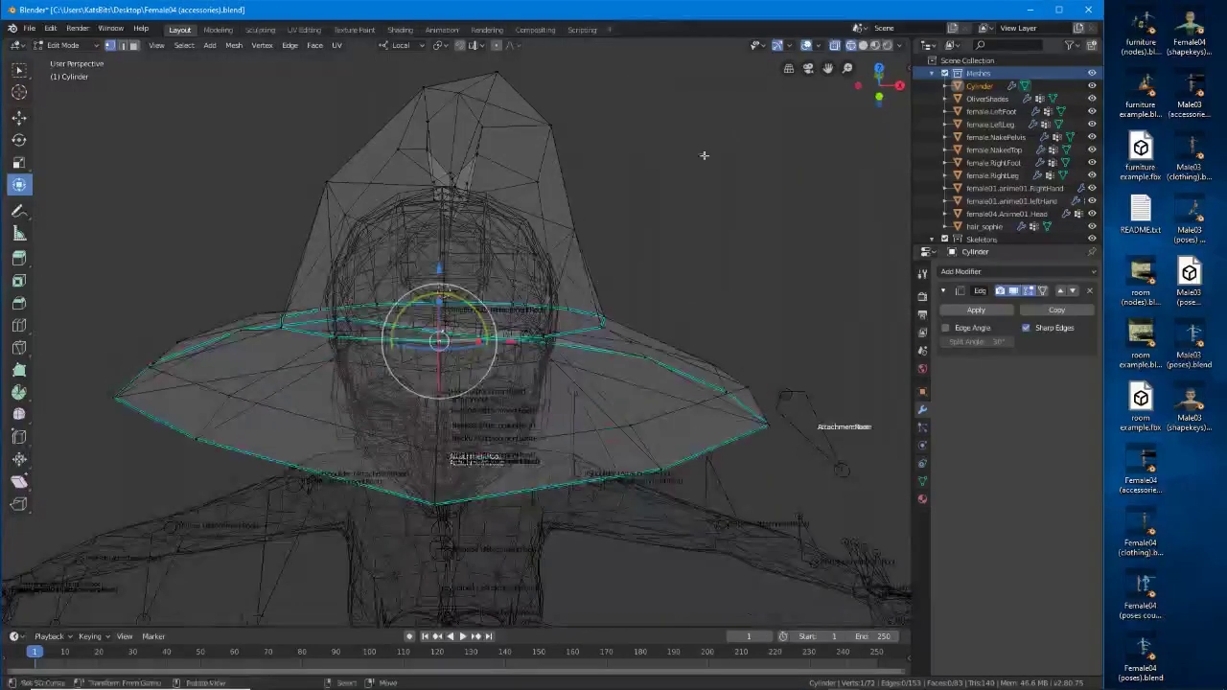
click(863, 46)
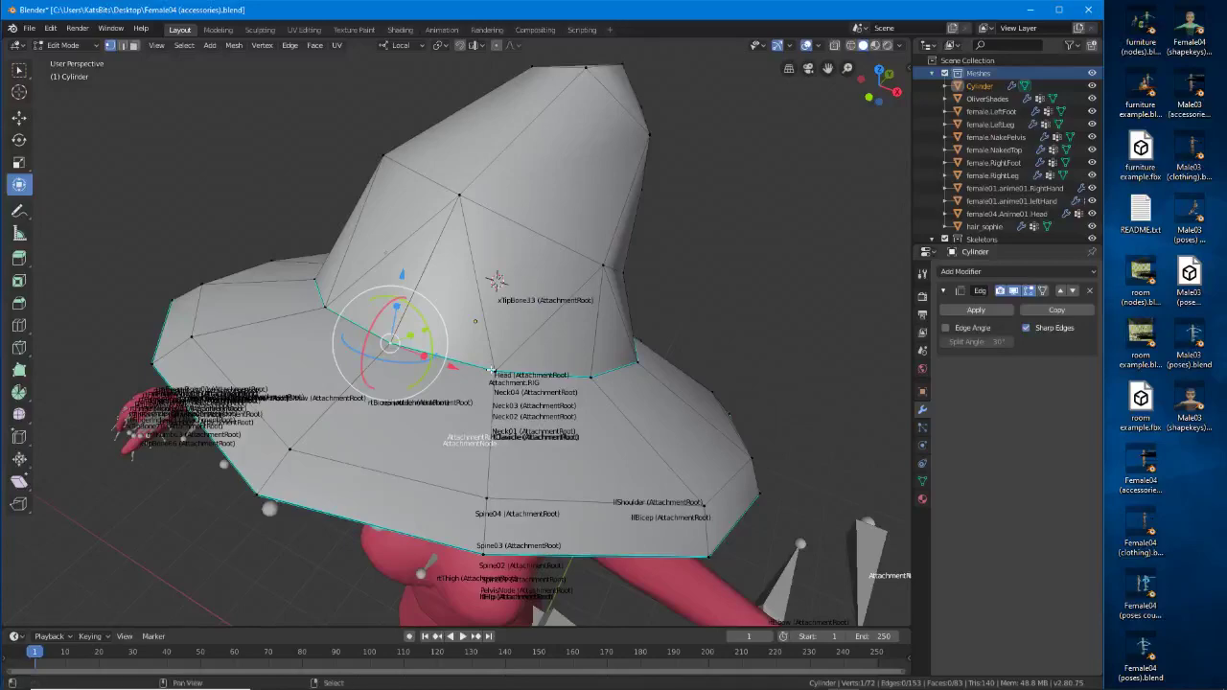
middle_drag(366, 351, 286, 319)
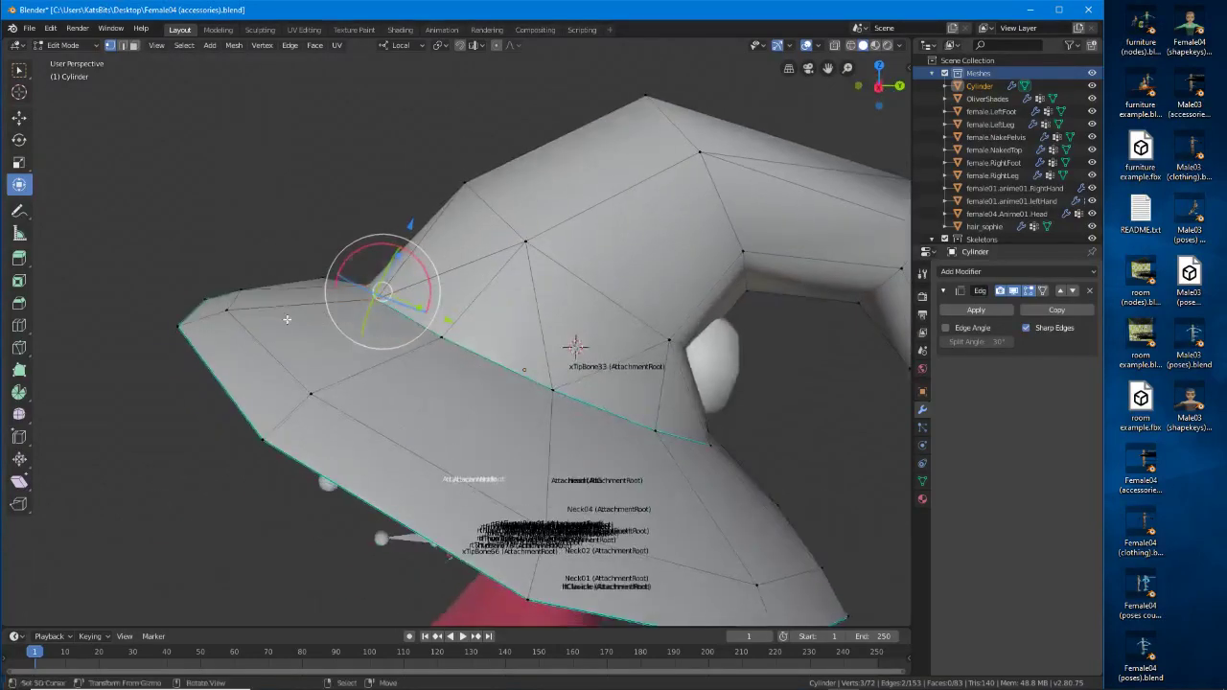
key(g)
key(y)
click(436, 321)
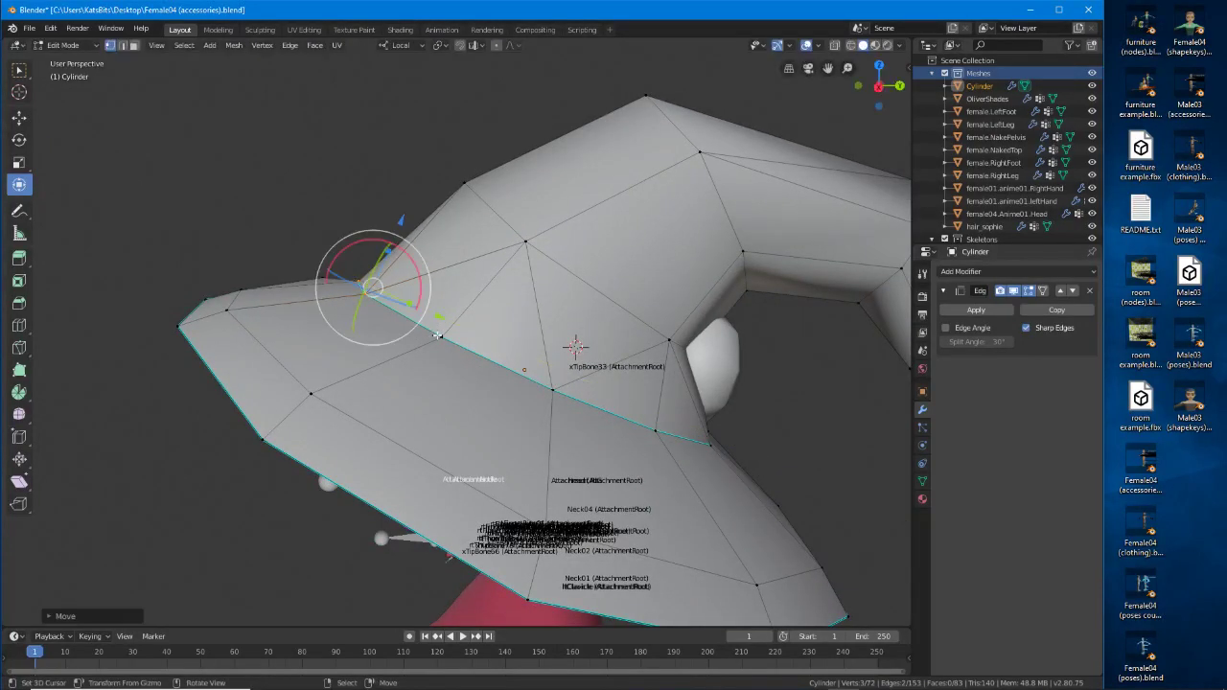
Select the two opposite side vertices where the crown meets the brim and scale them outward by about 1.04.
middle_drag(435, 321, 499, 365)
shift+click(299, 372)
key(s)
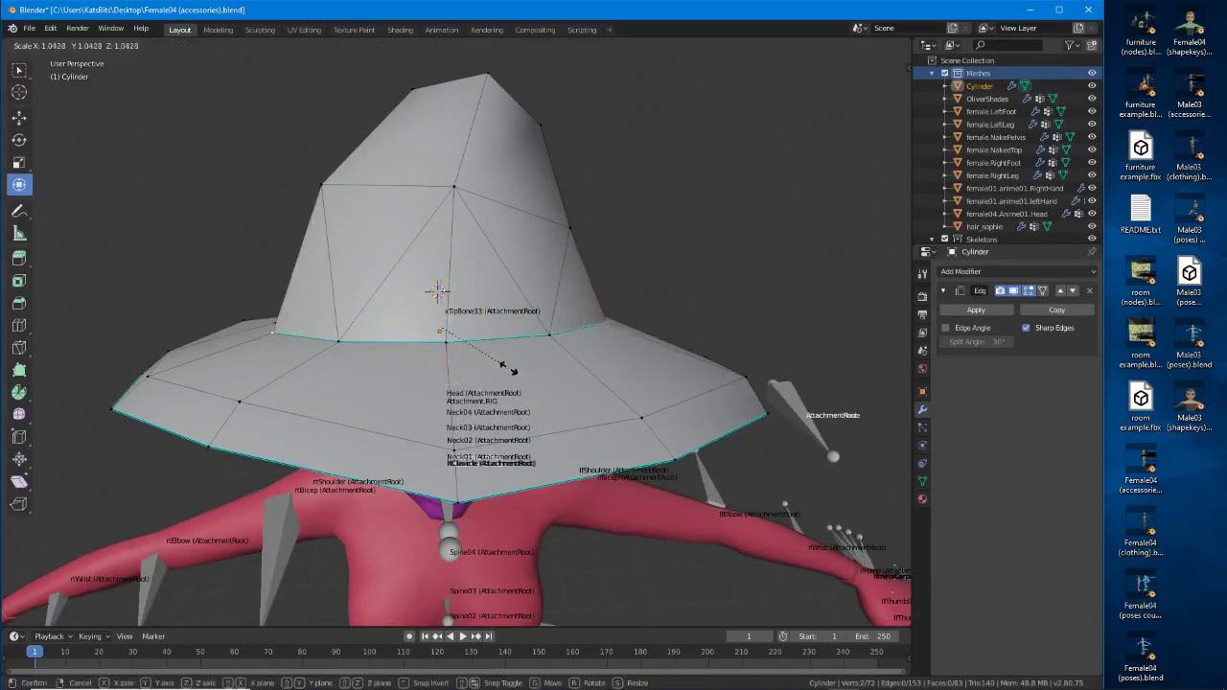
click(506, 370)
In a right-side wireframe view, move the vertex halfway up the crown's front forward and down.
right_click(568, 231)
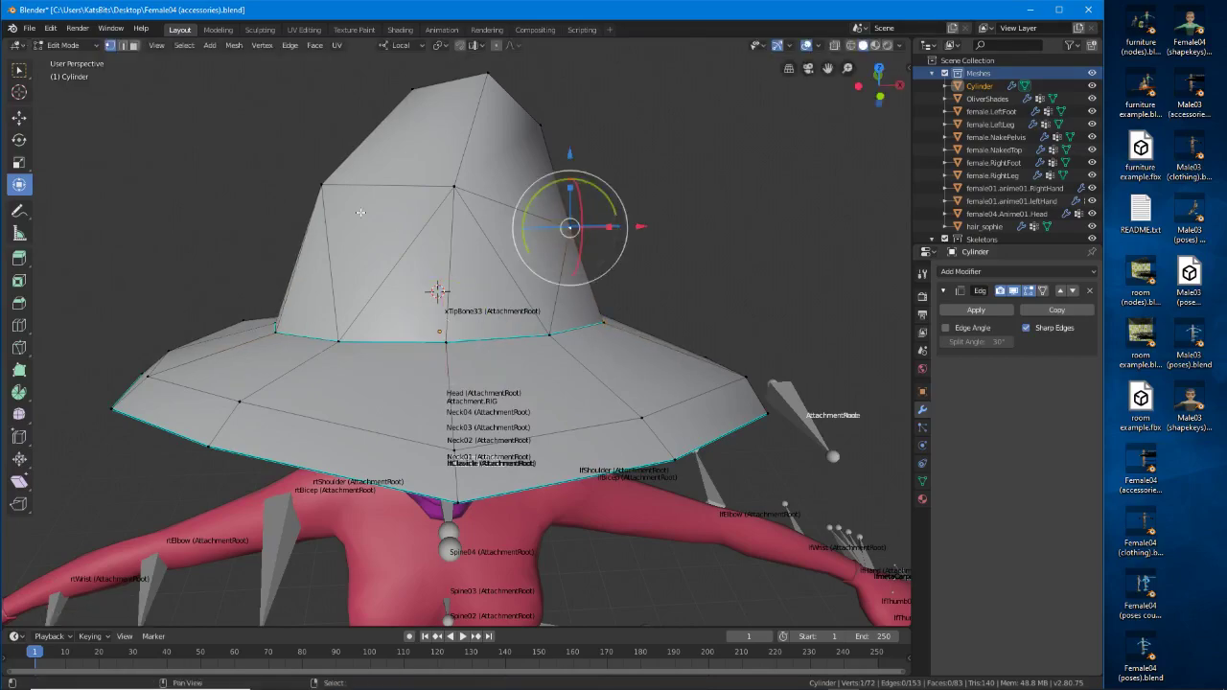
shift+right_click(324, 186)
middle_drag(432, 240, 465, 168)
middle_drag(485, 367, 354, 413)
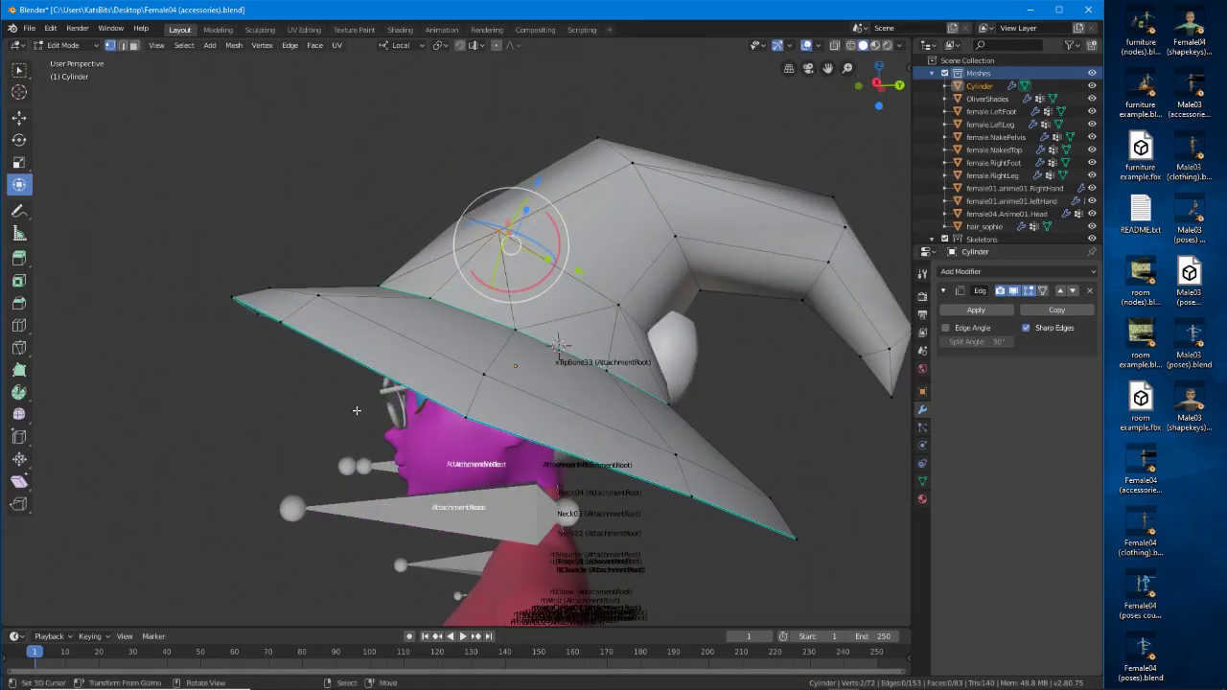
key(KP_1)
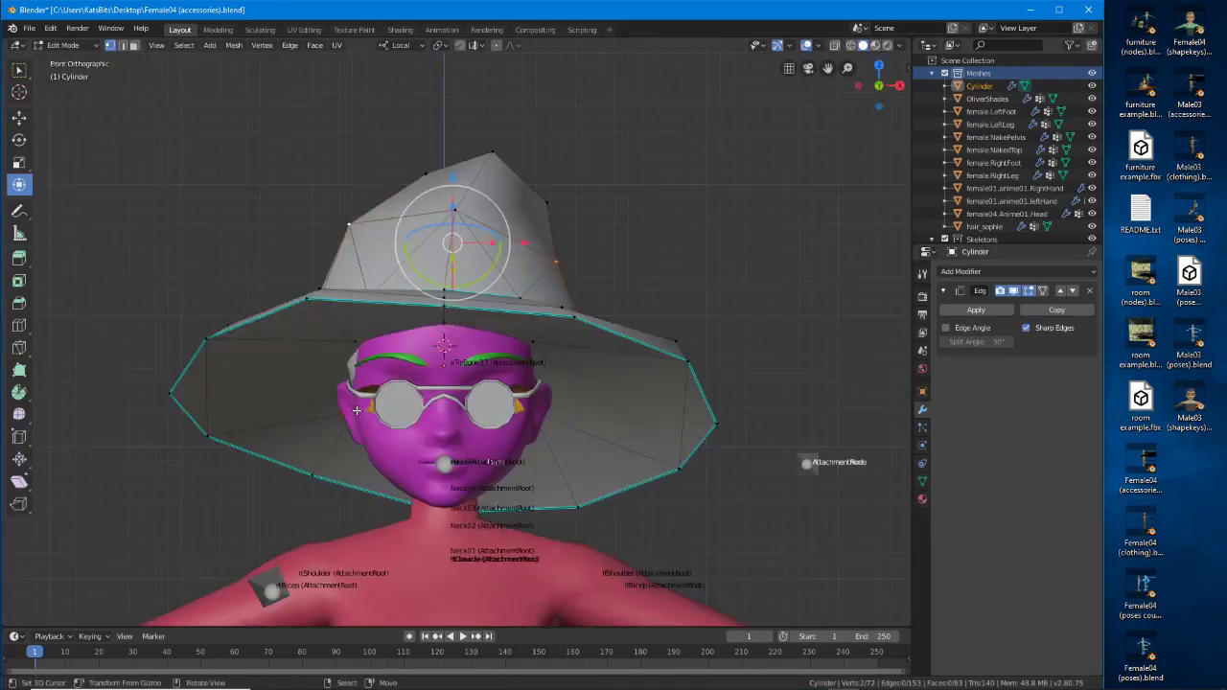
key(KP_3)
click(851, 45)
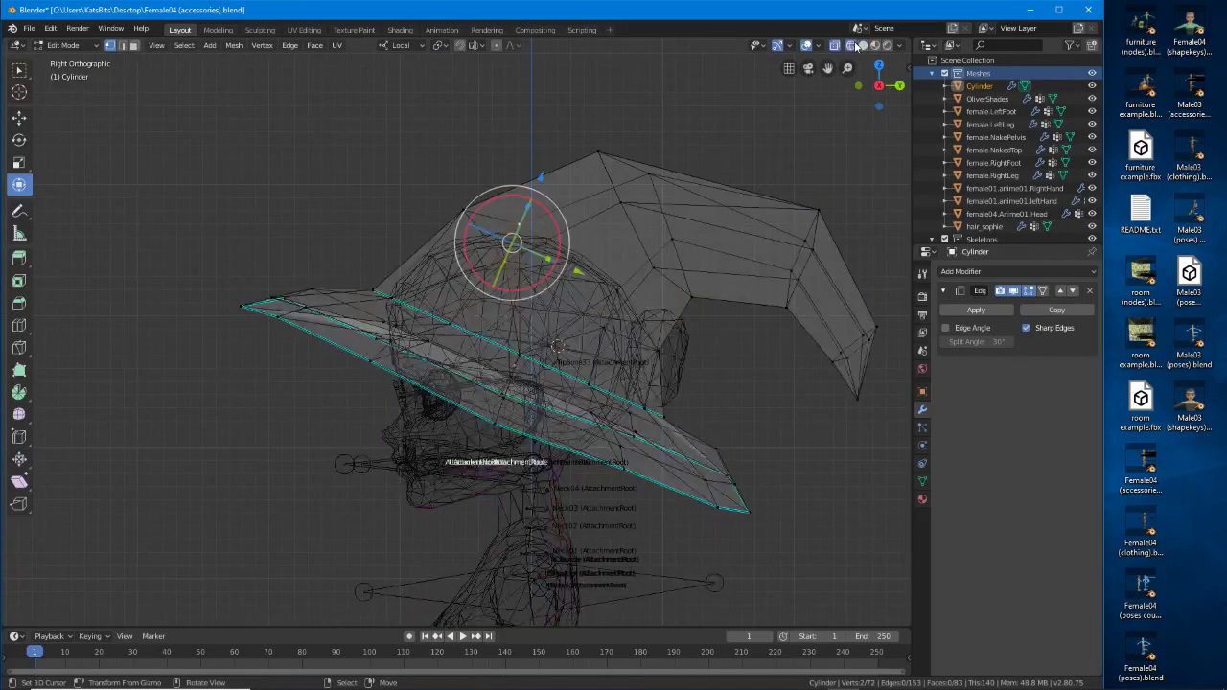
shift+middle_drag(609, 290, 535, 307)
scroll(407, 237, up, 1)
right_click(377, 207)
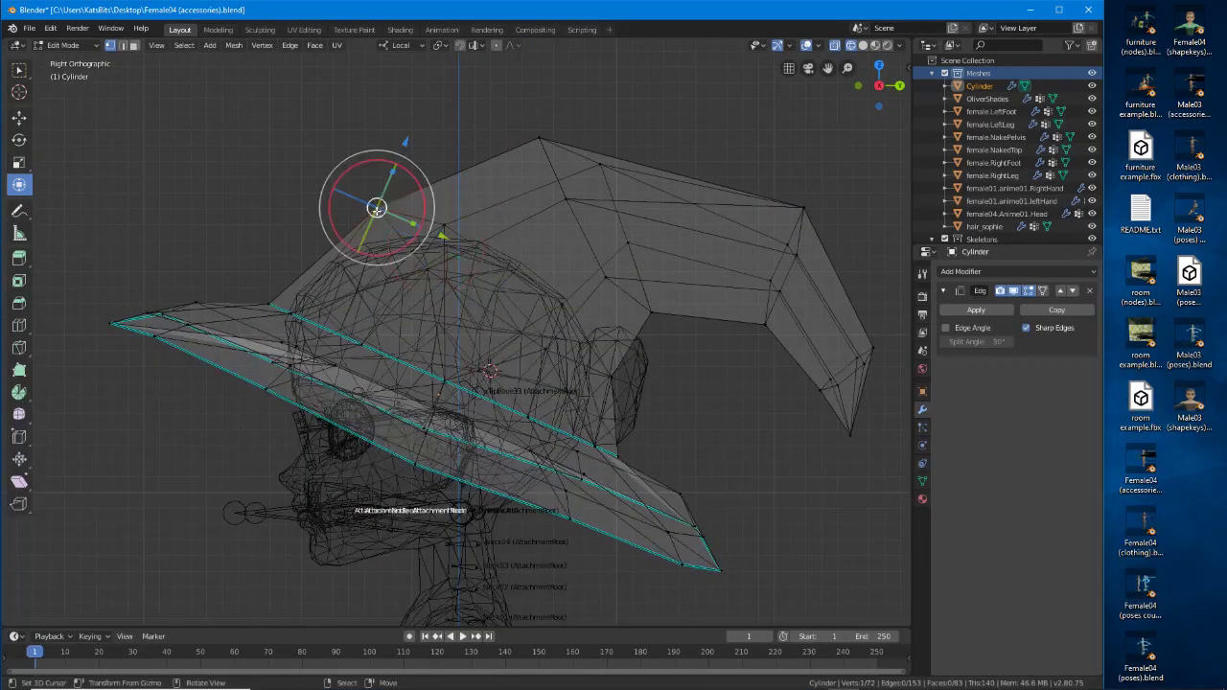
drag(407, 239, 383, 257)
Select the crown's side vertices at mid-height and move them about 12 m forward and 14 m down.
right_click(444, 225)
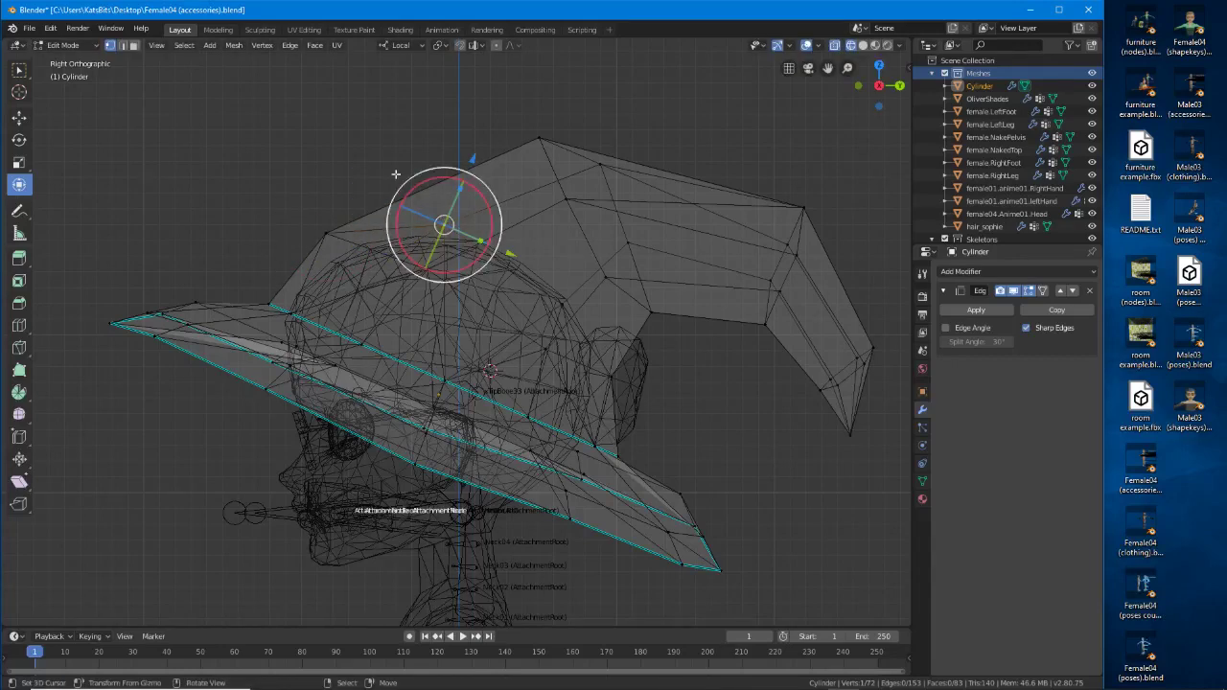
ctrl+drag(385, 153, 368, 206)
mouse_move(369, 207)
ctrl+right_down()
mouse_move(475, 197)
mouse_move(488, 240)
ctrl+right_up()
key(g)
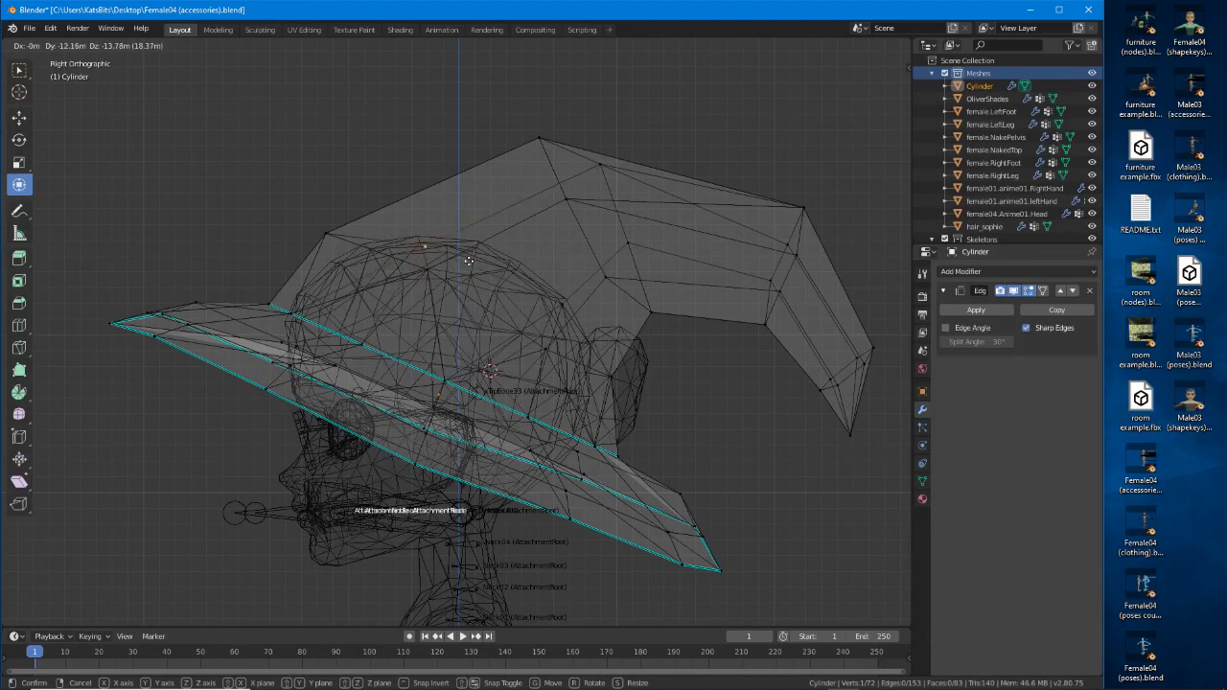
click(468, 261)
Select only the three vertices at the crown's peak and move them about 22 m forward and 5 m down.
key(a)
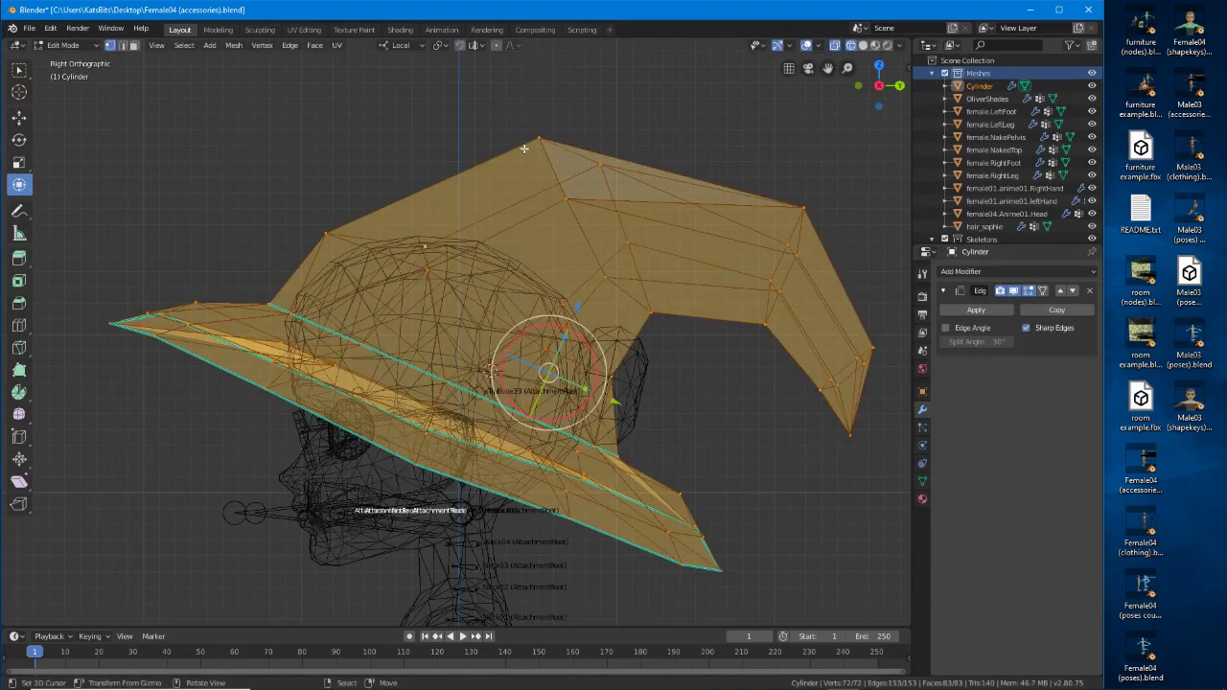
key(alt+a)
mouse_move(523, 123)
ctrl+mouse_down()
mouse_move(498, 152)
mouse_move(623, 139)
ctrl+mouse_up()
key(g)
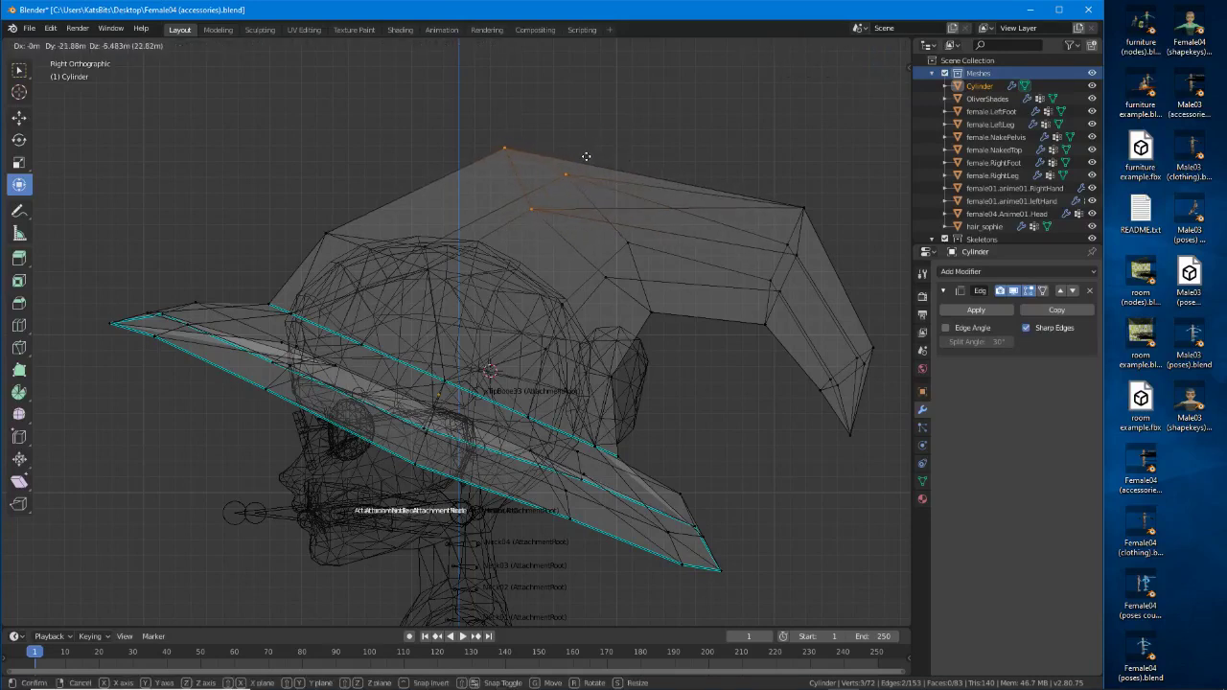
click(588, 156)
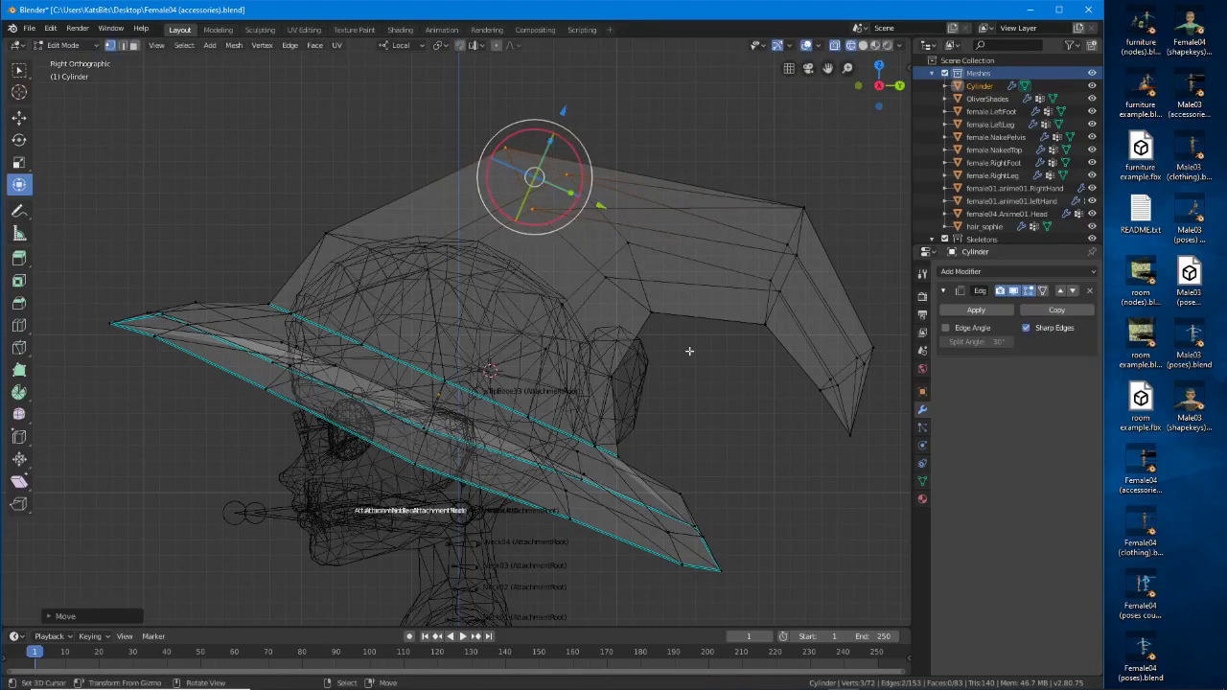
Select the two vertices below and behind the crown's peak and move them slightly forward.
key(ctrl+z)
key(ctrl+z)
mouse_move(641, 235)
ctrl+right_down()
mouse_move(583, 259)
mouse_move(649, 211)
mouse_move(642, 221)
ctrl+right_up()
key(g)
click(642, 248)
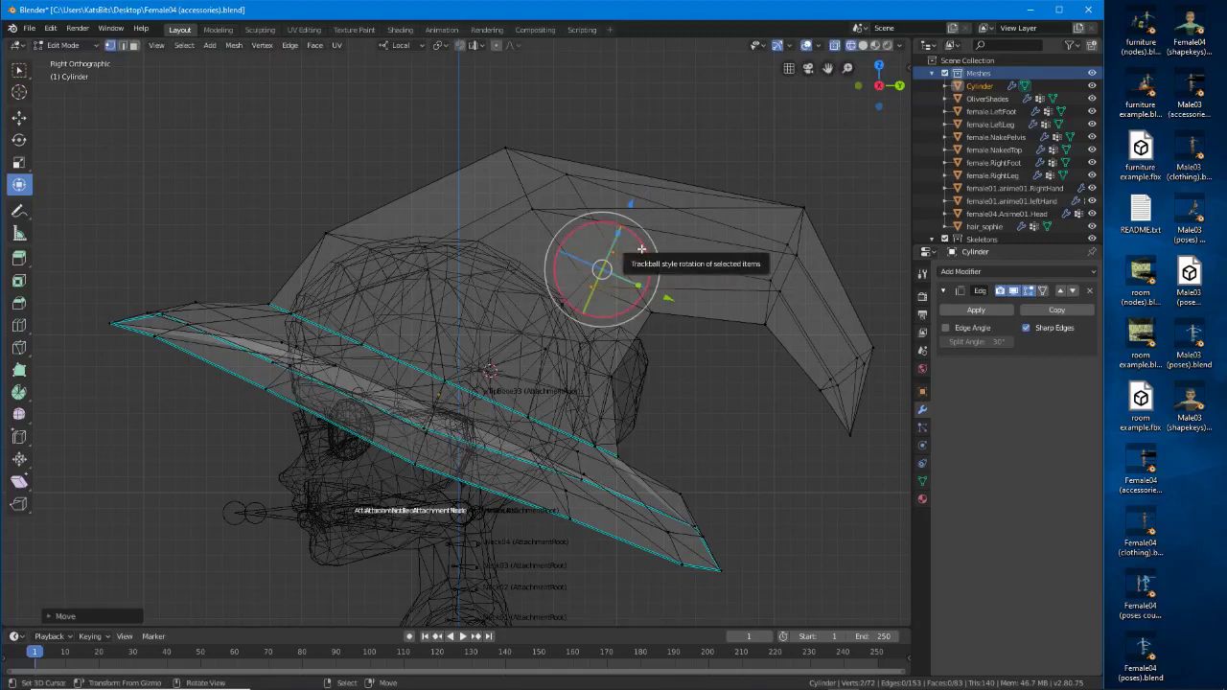
Return to a perspective view with solid shading and nudge the vertex beside the crown's peak.
key(KP_5)
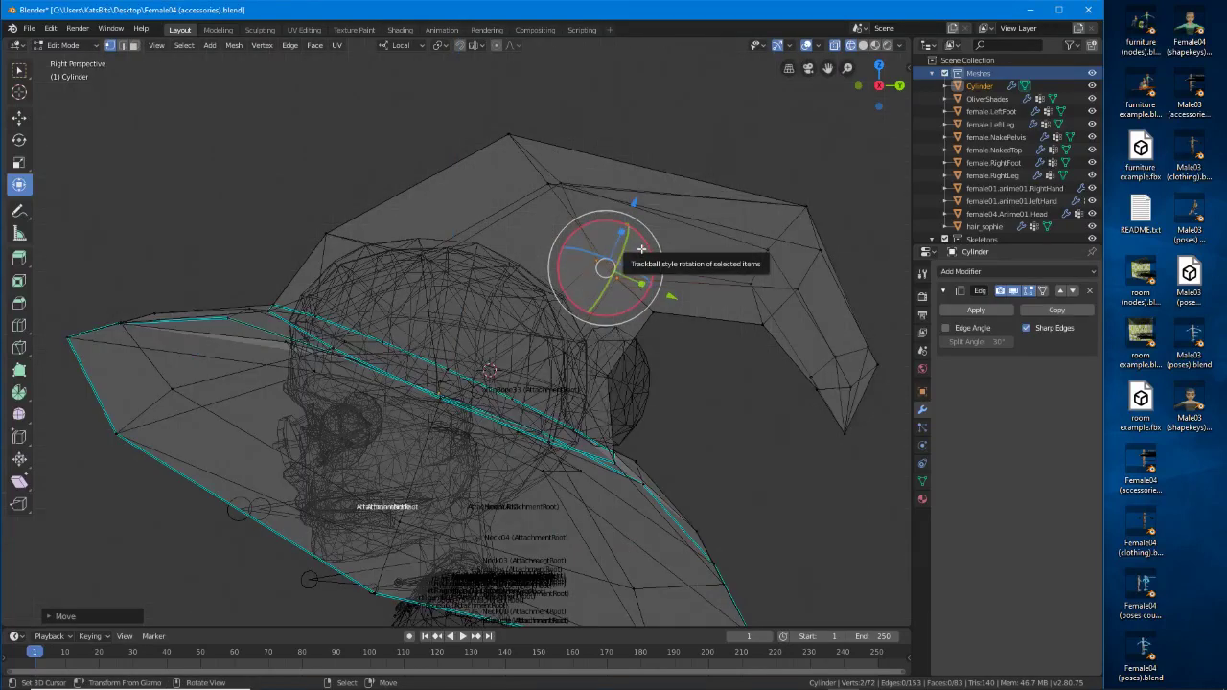
middle_drag(641, 251, 722, 321)
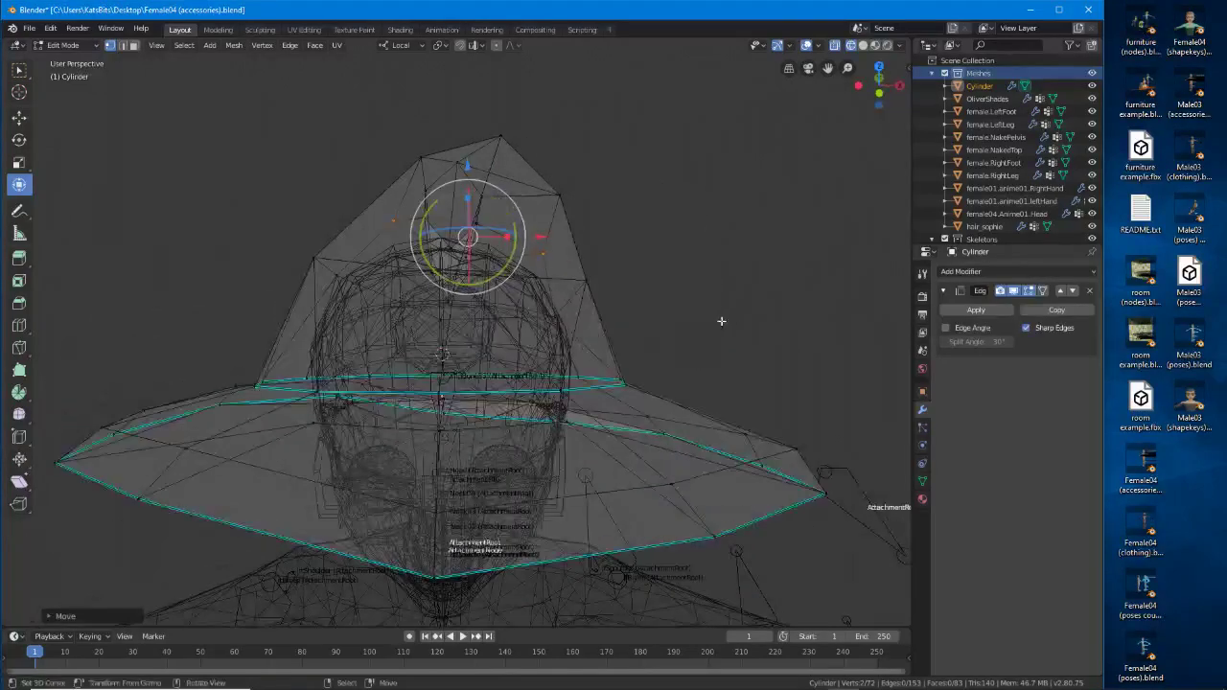
key(KP_5)
key(KP_5)
click(862, 45)
mouse_move(589, 364)
middle_down()
mouse_move(614, 365)
mouse_move(586, 349)
mouse_move(551, 389)
mouse_move(537, 380)
middle_up()
scroll(586, 349, down, 4)
drag(462, 262, 457, 254)
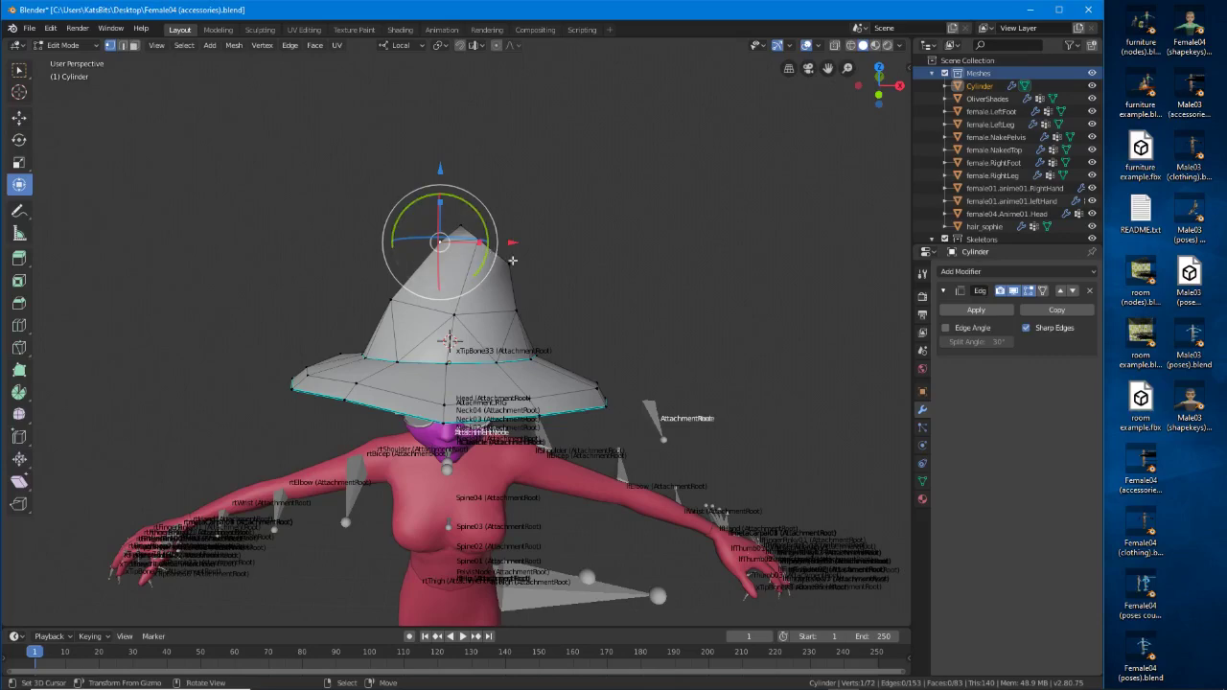
Reposition the selected crown vertex and a second vertex on the crown with small free moves.
middle_drag(473, 251, 575, 276)
middle_drag(400, 312, 630, 397)
key(g)
click(425, 339)
right_click(493, 282)
key(g)
click(488, 291)
Select the edge loop just above the hat's drooping tip and rotate it by about 23°.
alt+right_click(651, 292)
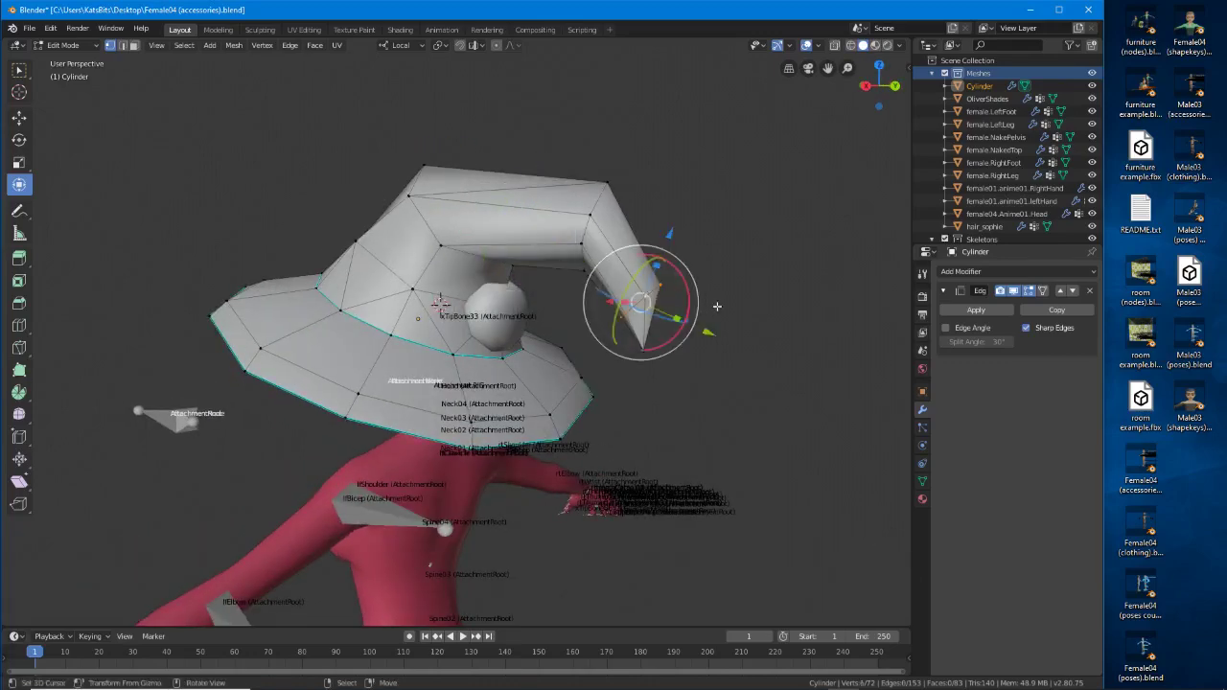
key(g)
right_click(739, 297)
key(r)
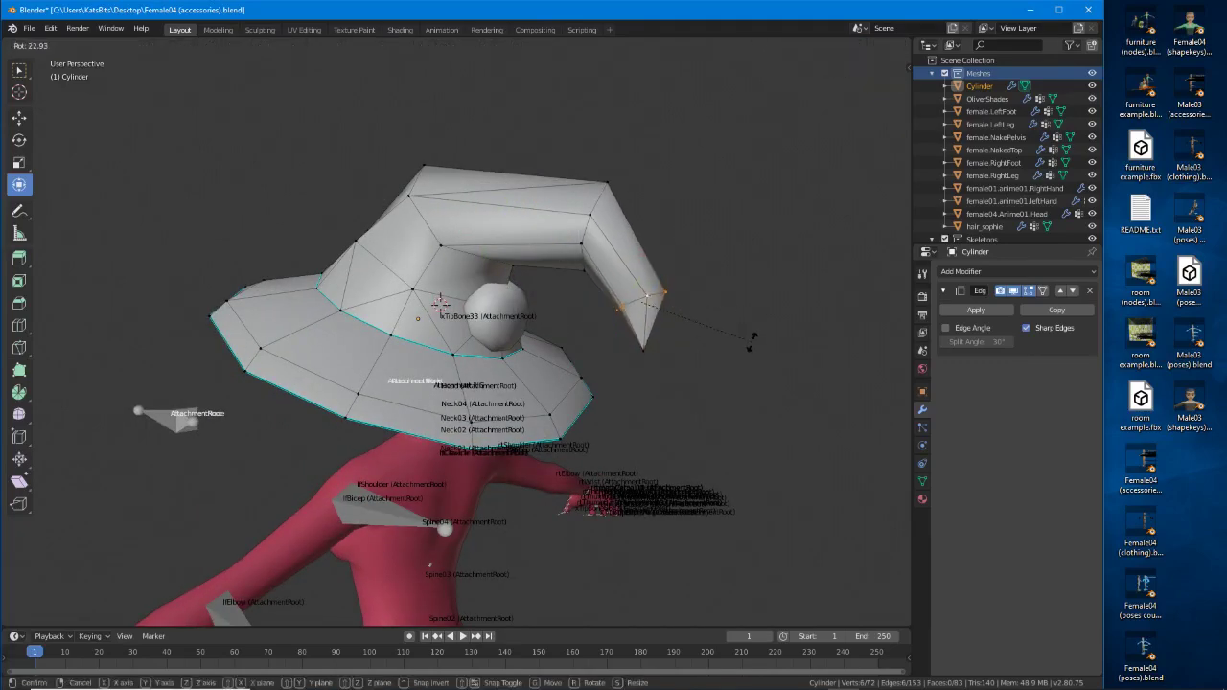
click(751, 339)
Move the edge loop slightly above the hat's tip and scale it down to narrow the point.
key(g)
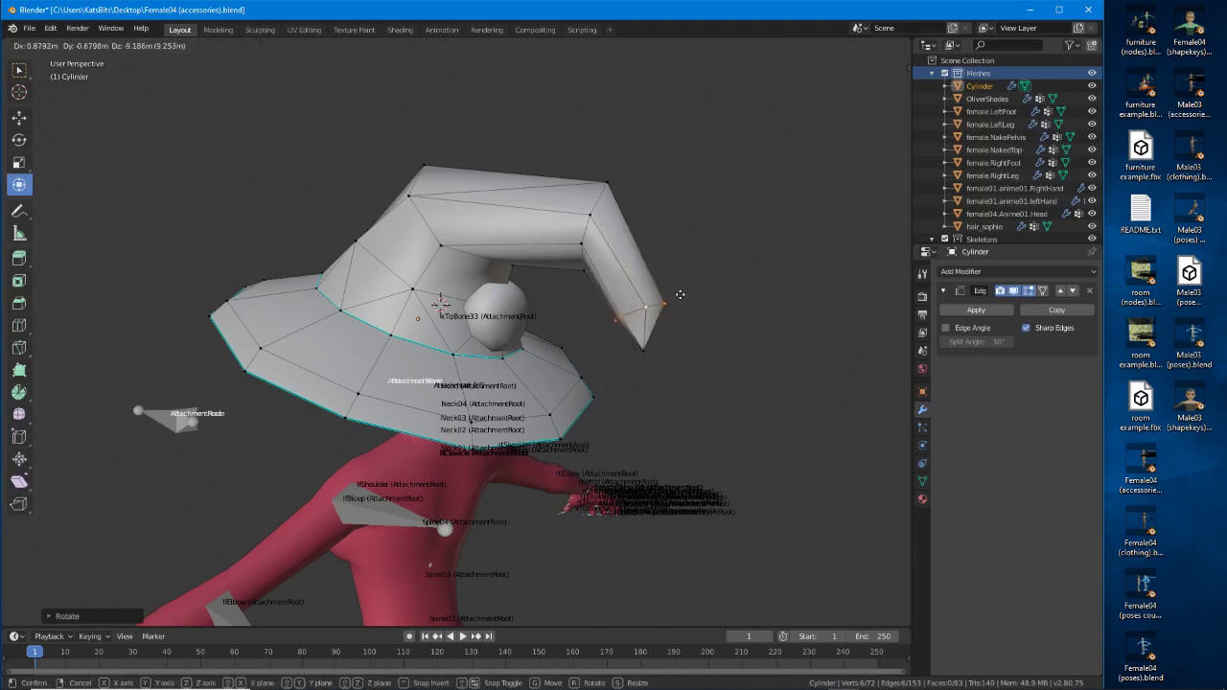
click(682, 299)
key(s)
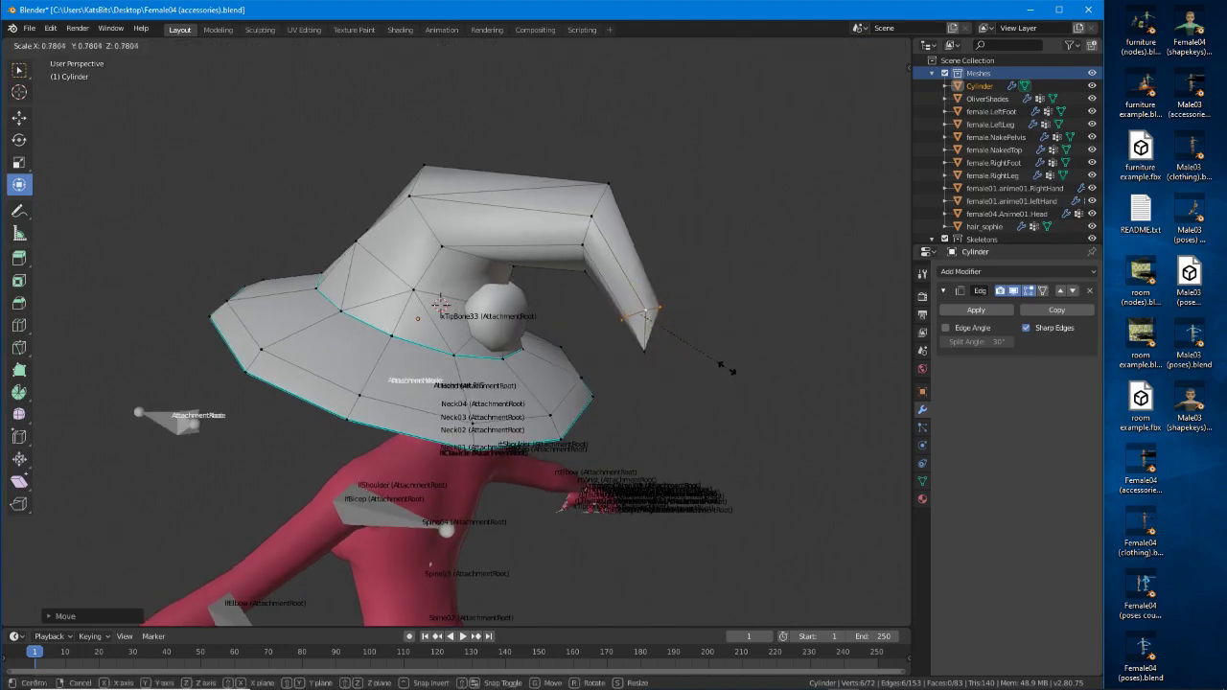
click(708, 355)
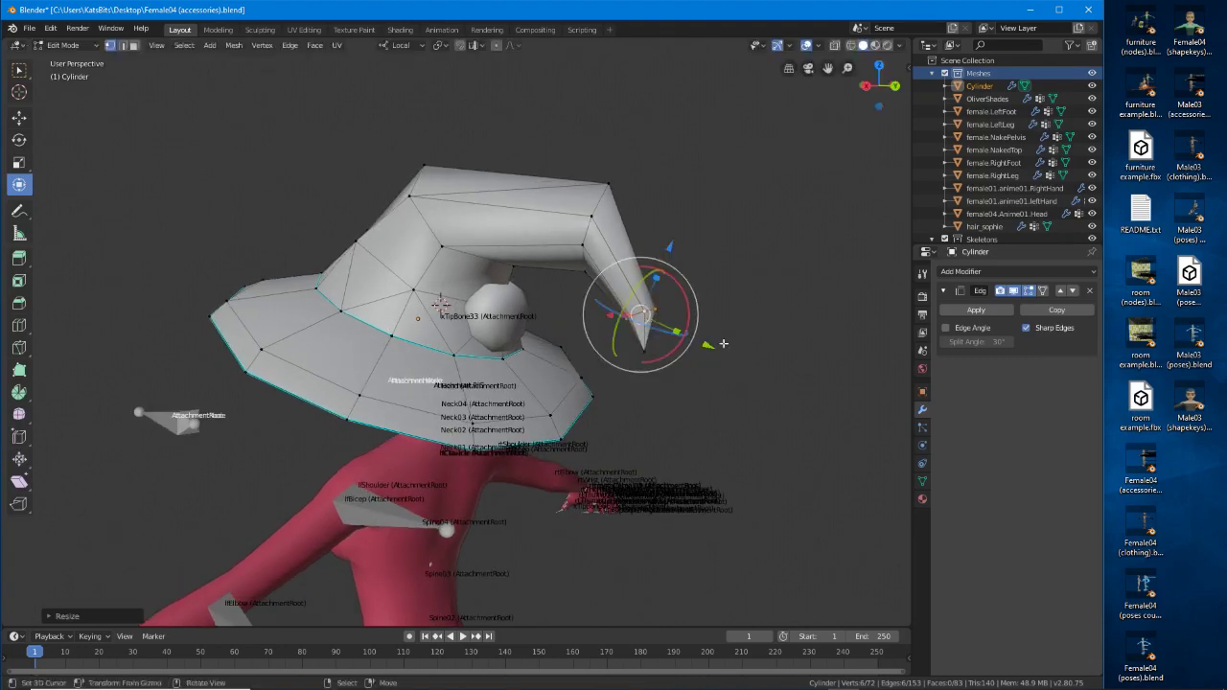
middle_drag(708, 355, 499, 355)
key(s)
click(481, 334)
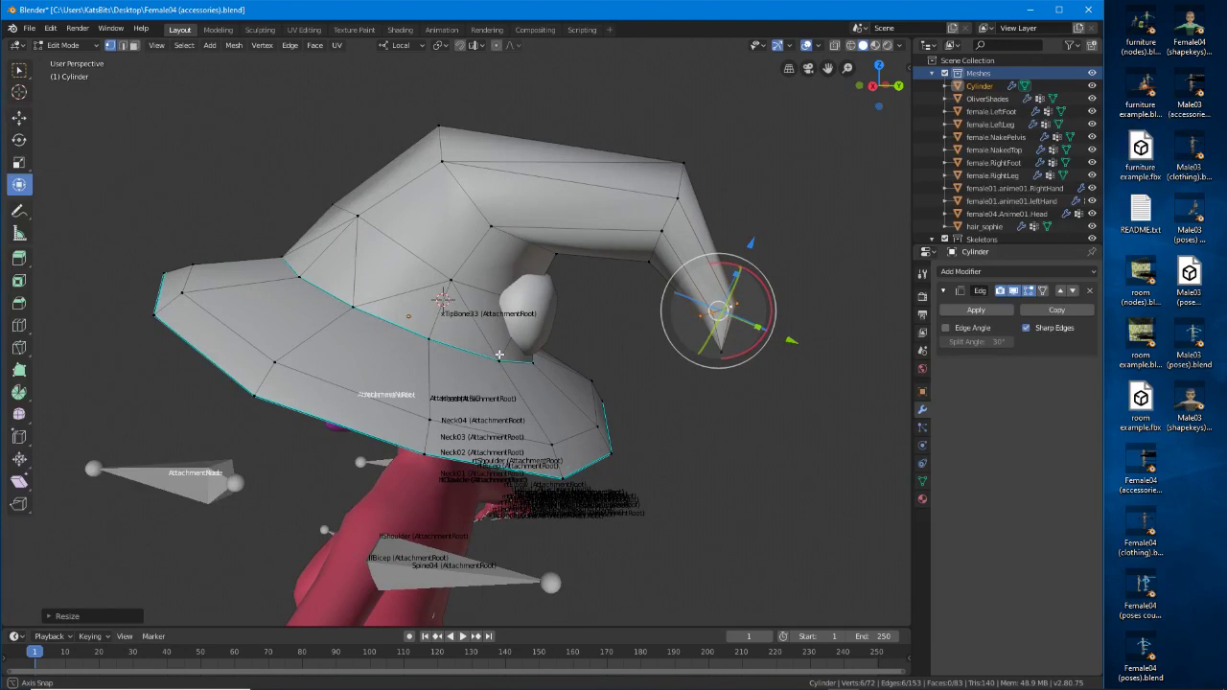
Switch through the Move, Rotate and Scale tools in turn and return to the Transform tool.
middle_drag(499, 354, 500, 354)
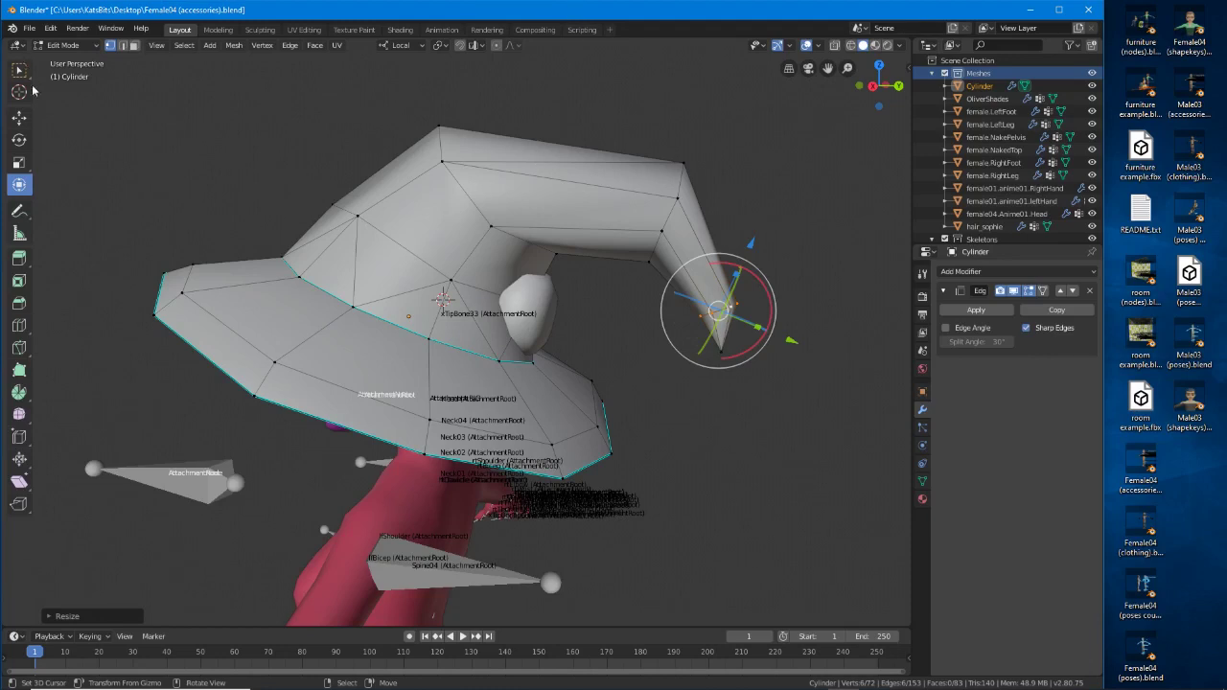
click(20, 118)
click(19, 140)
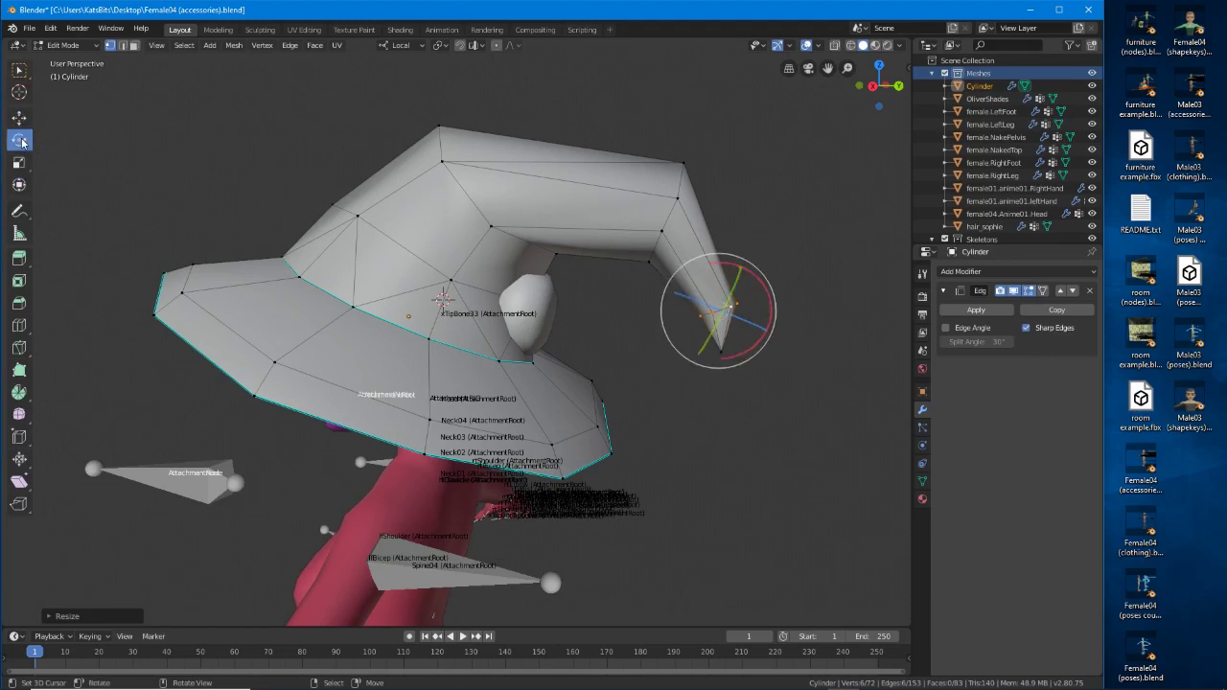
click(23, 165)
click(23, 187)
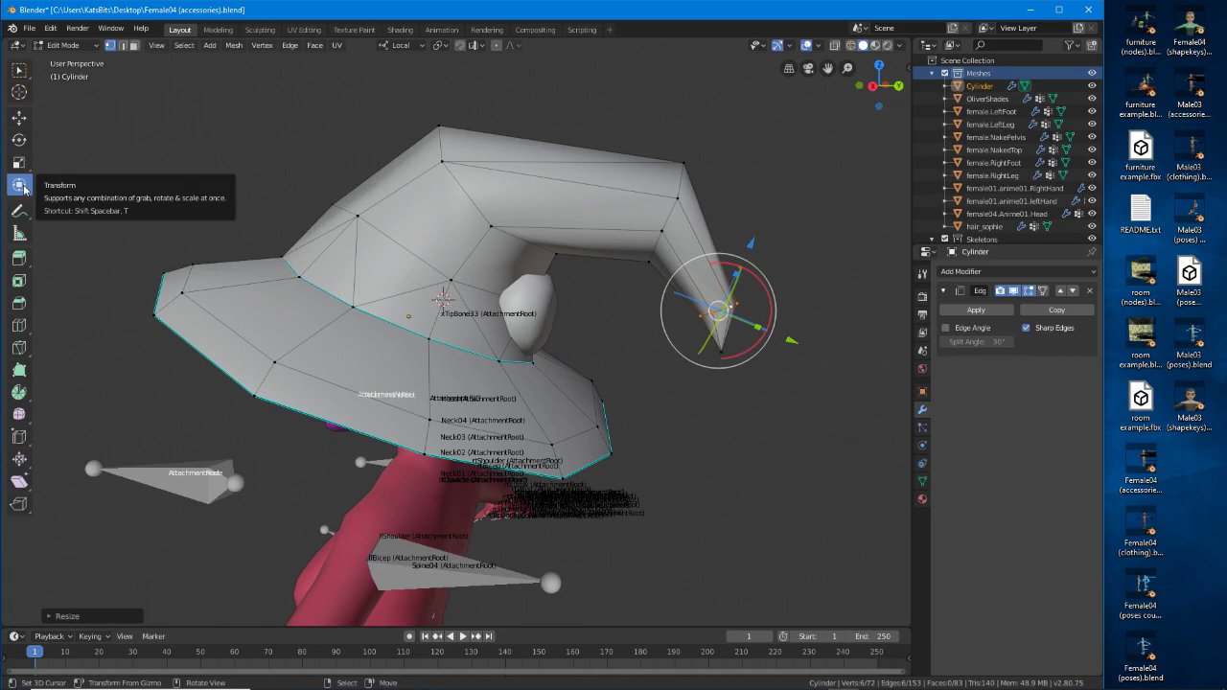
click(21, 119)
click(21, 141)
click(21, 163)
click(20, 188)
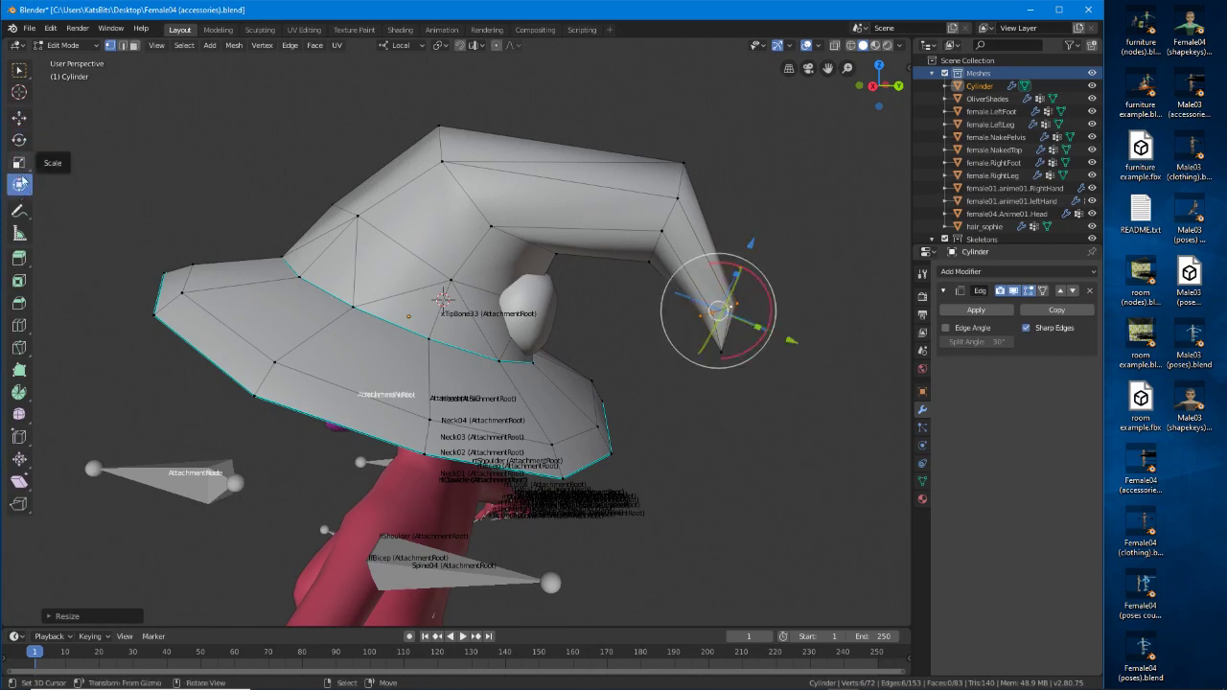
Select the vertex on the side of the crown's bend and activate the Move tool.
middle_drag(658, 317, 552, 314)
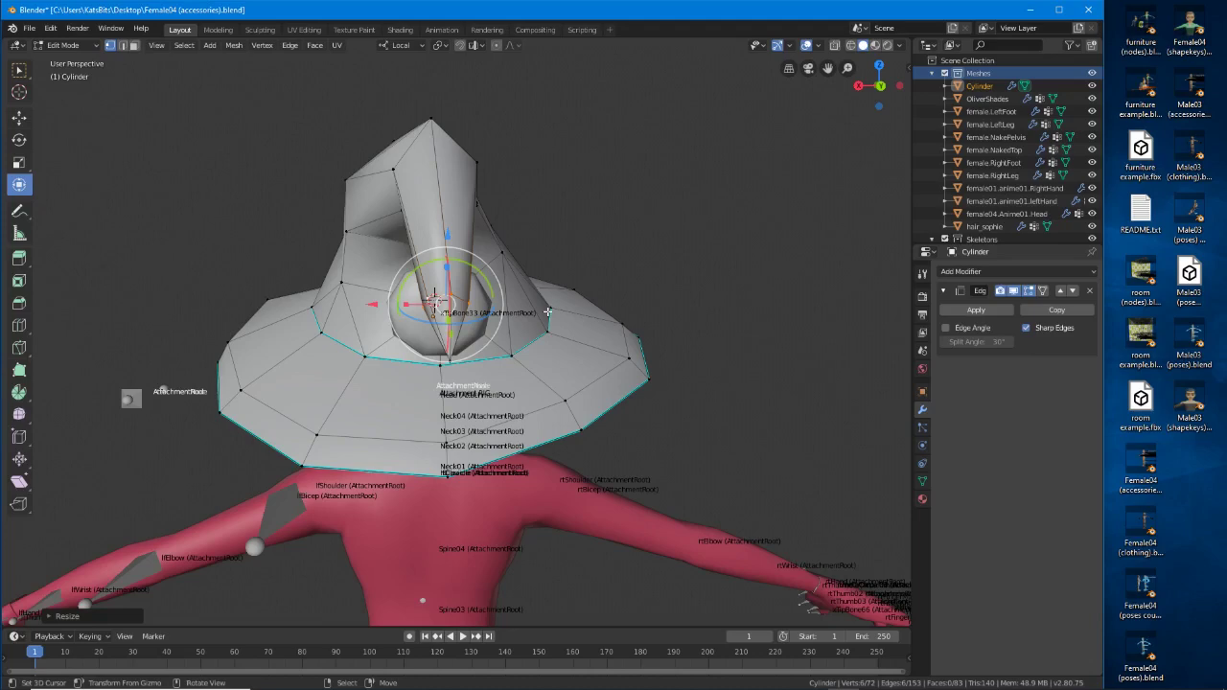
middle_drag(479, 307, 474, 335)
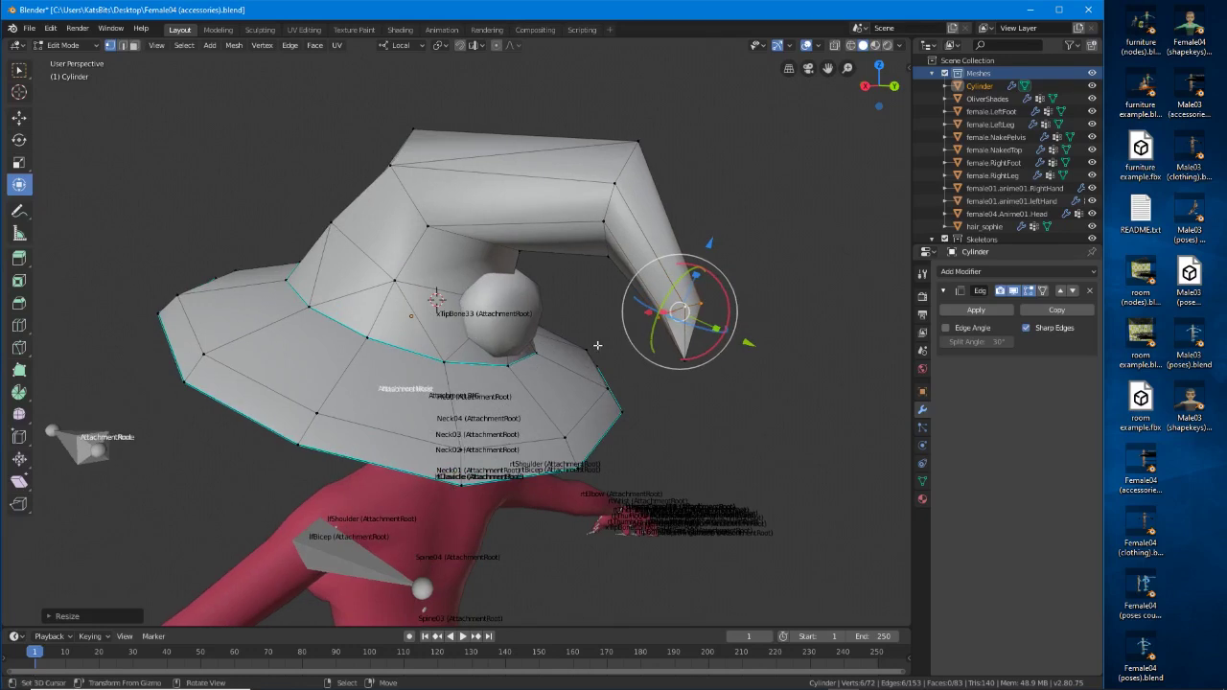
middle_drag(597, 344, 534, 299)
click(360, 217)
middle_drag(388, 231, 412, 287)
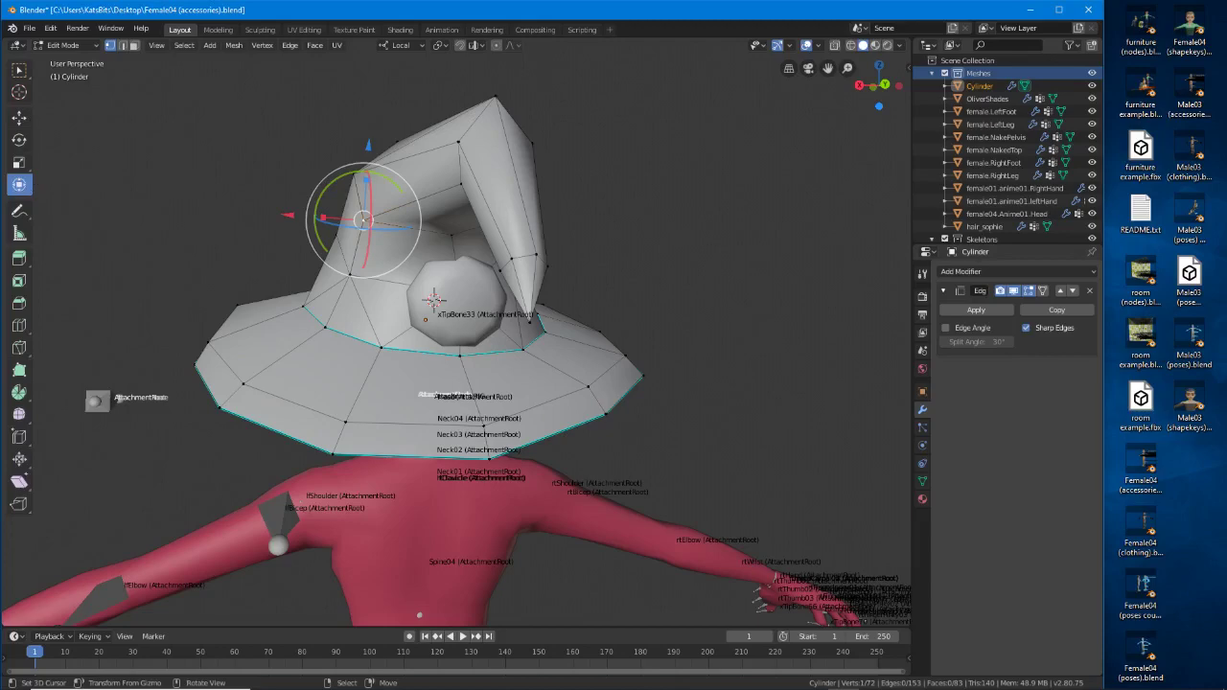
click(19, 117)
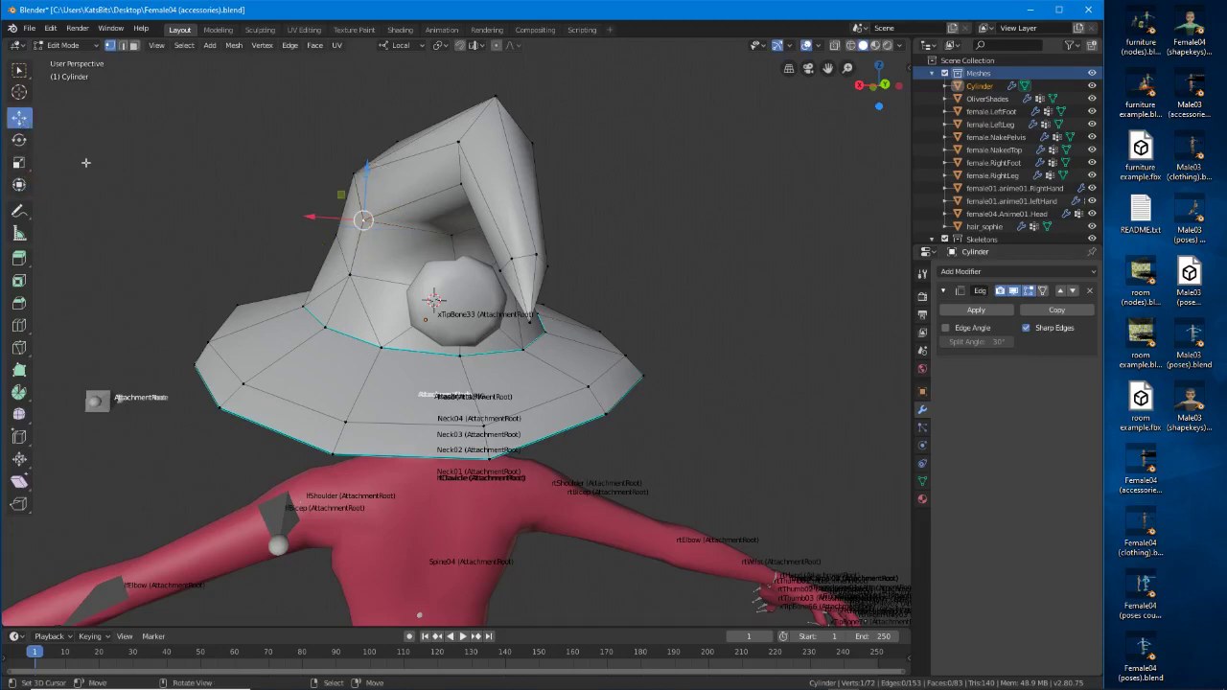
middle_drag(232, 200, 76, 124)
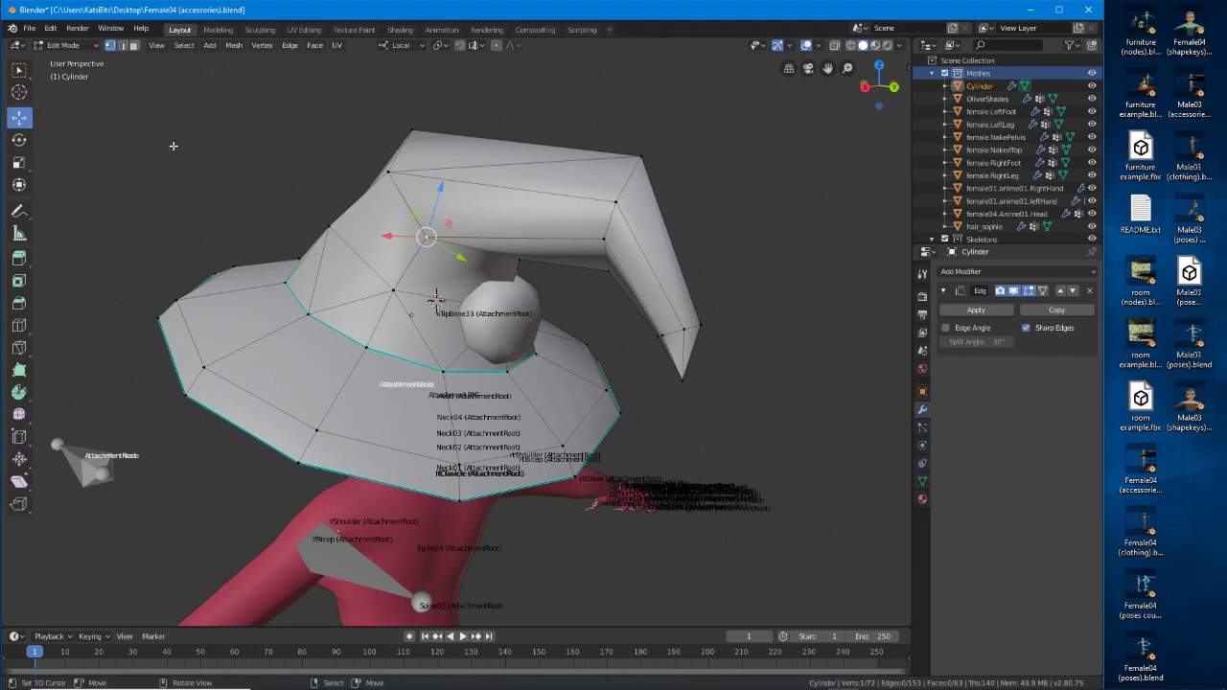
middle_drag(170, 141, 388, 265)
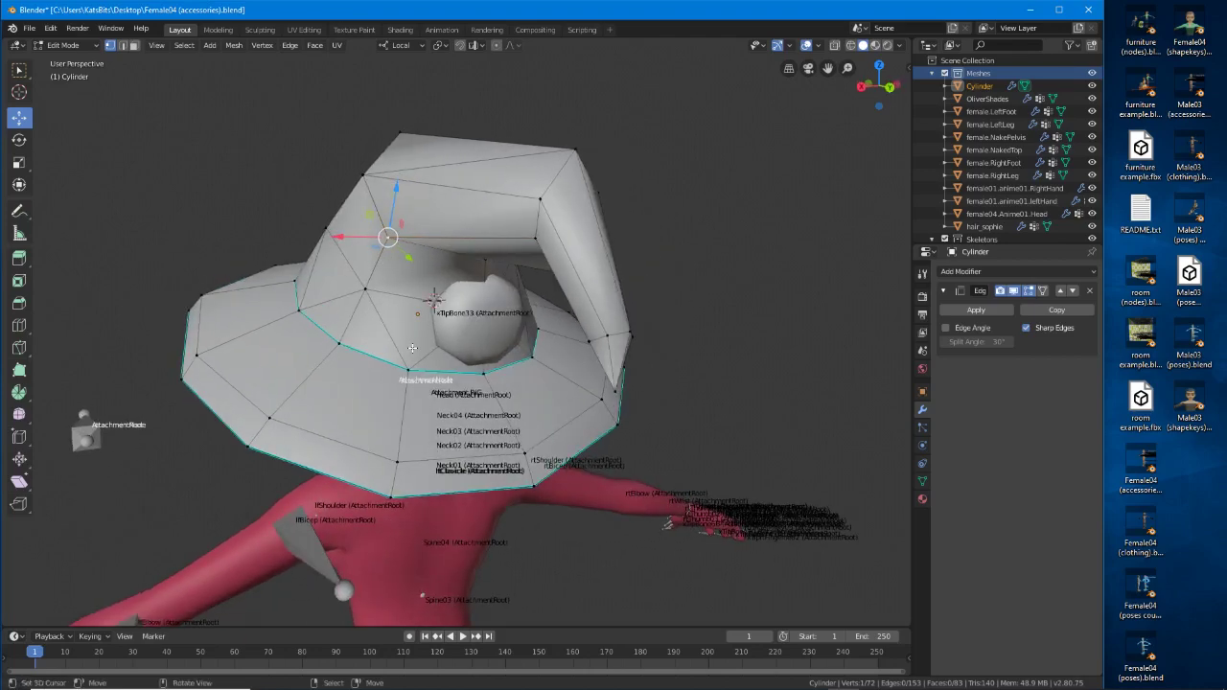
Add the vertex above to the selection at the side of the crown's bend and try to rotate the edge between them.
key(r)
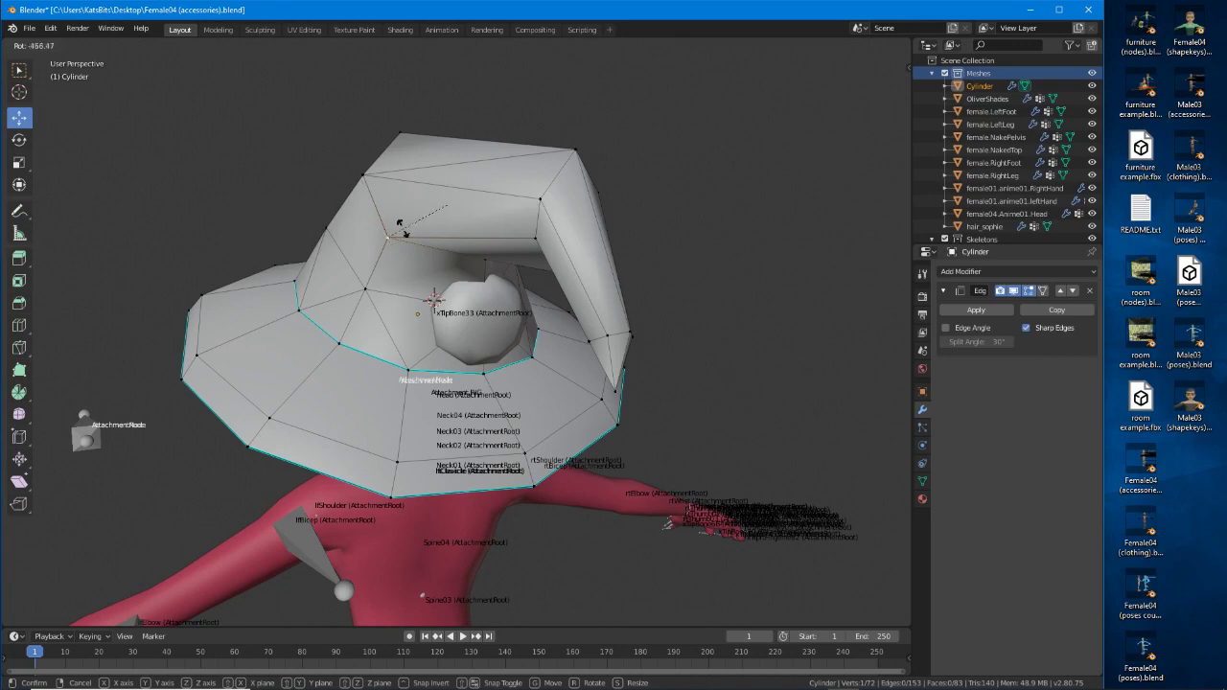
click(399, 223)
shift+click(368, 180)
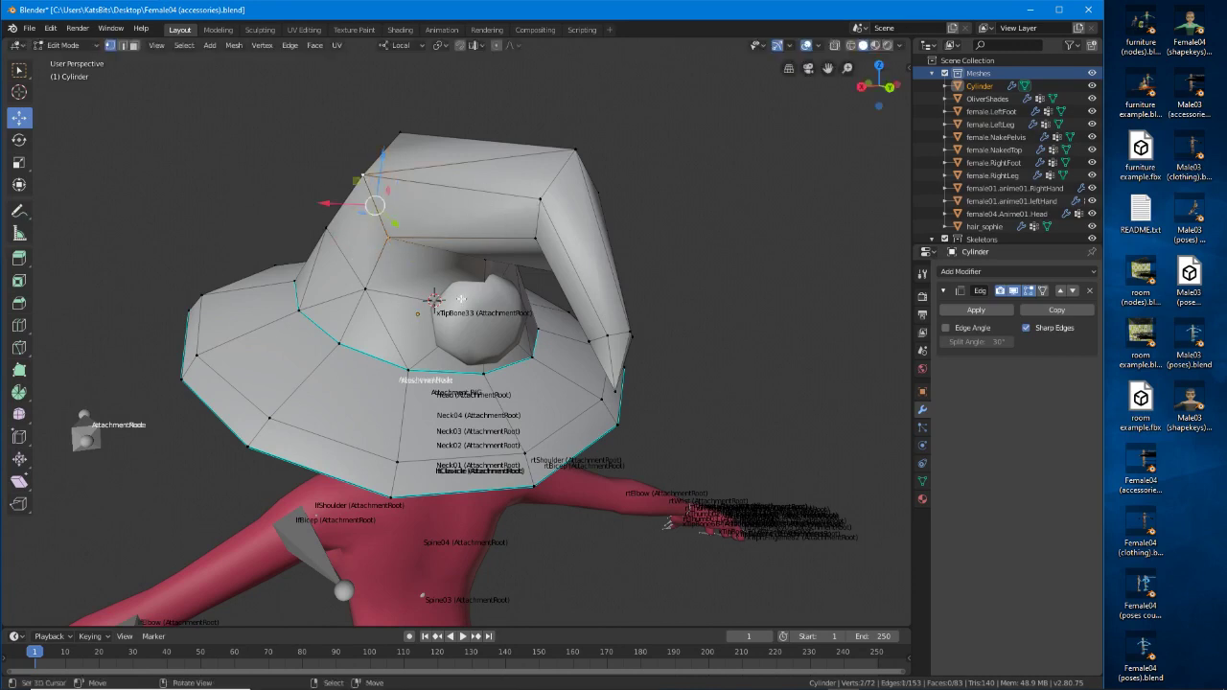
middle_drag(368, 179, 359, 181)
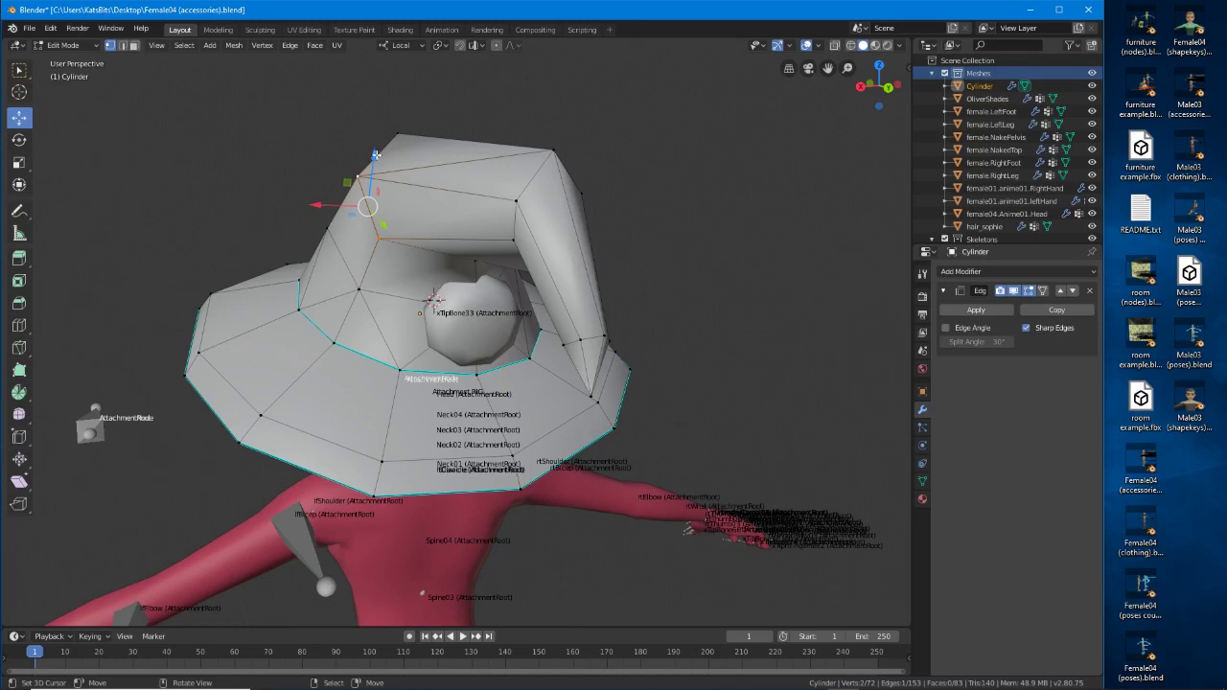
key(r)
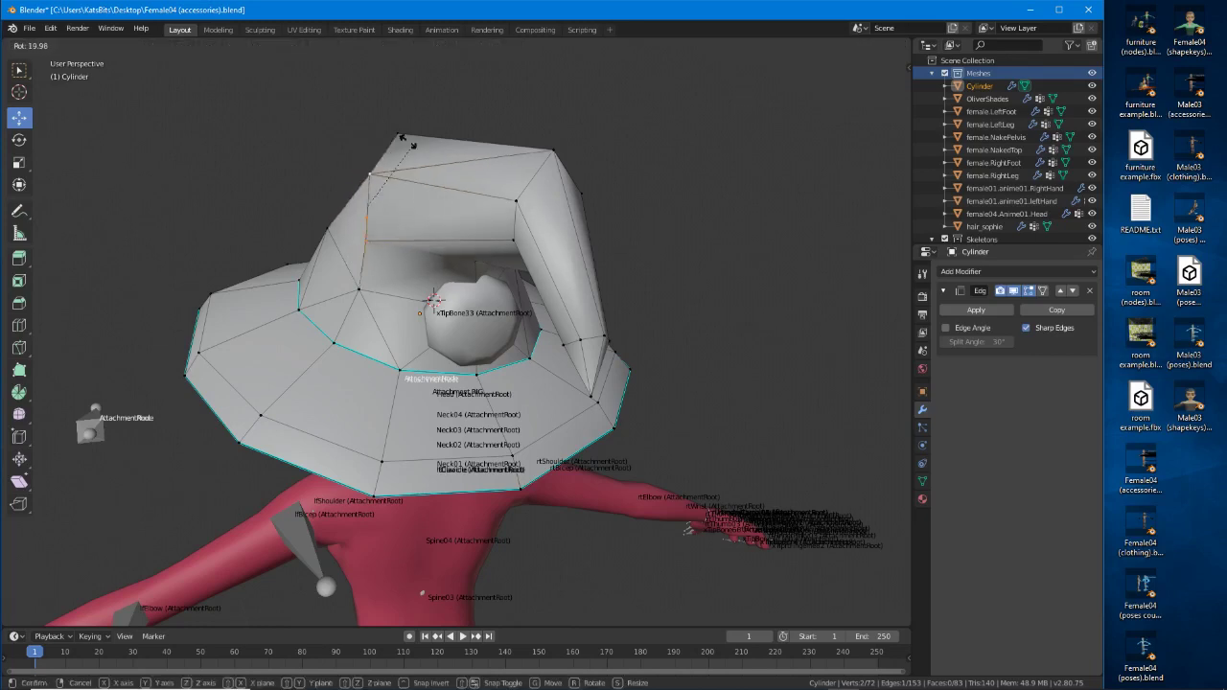
click(359, 142)
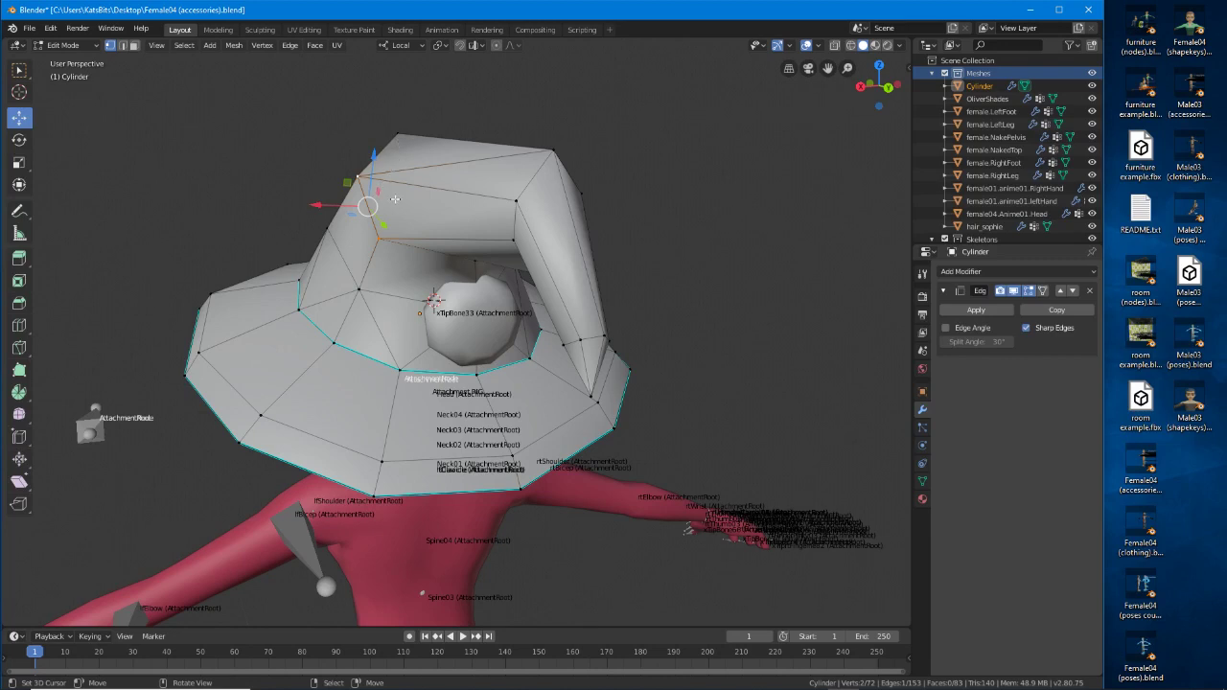
Switch through the Rotate, Scale and Move tools in turn, ending with the Scale tool active.
click(19, 140)
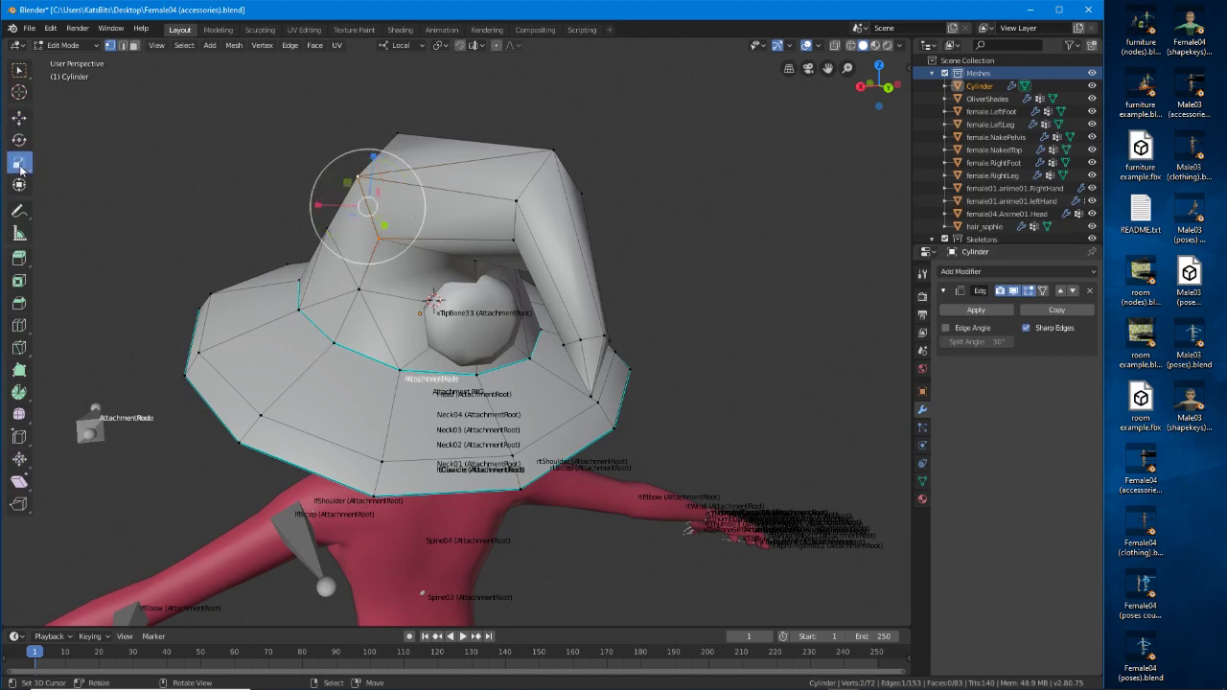
click(20, 140)
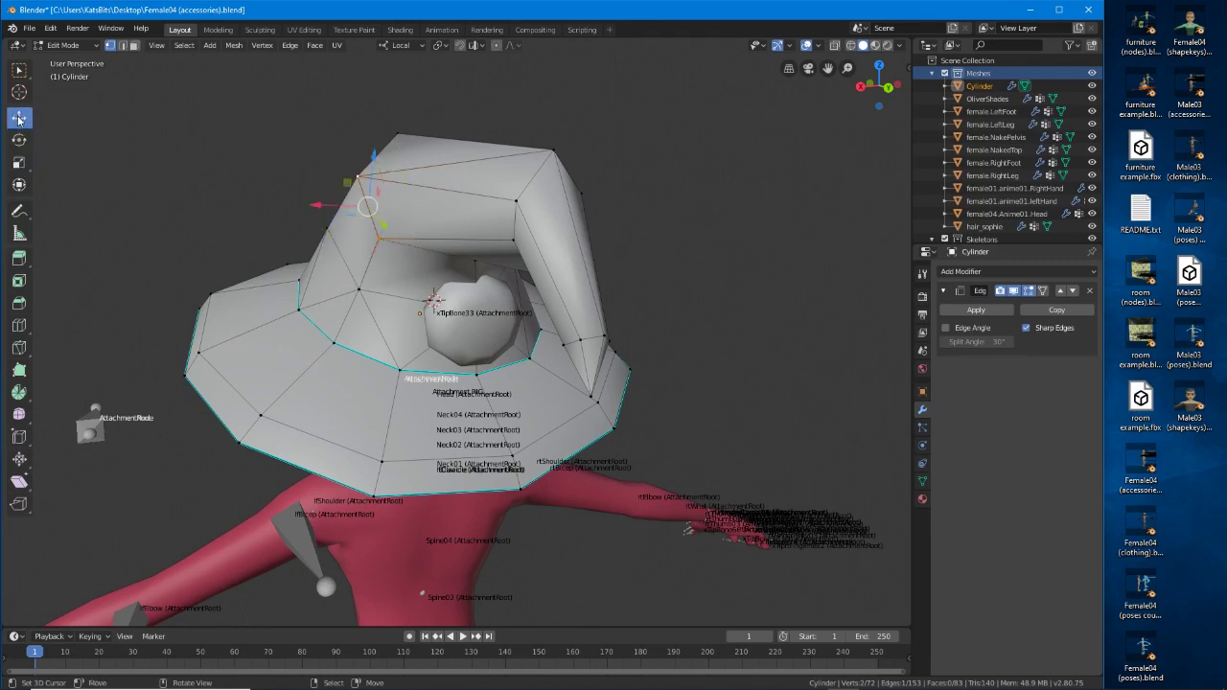
click(19, 162)
click(19, 140)
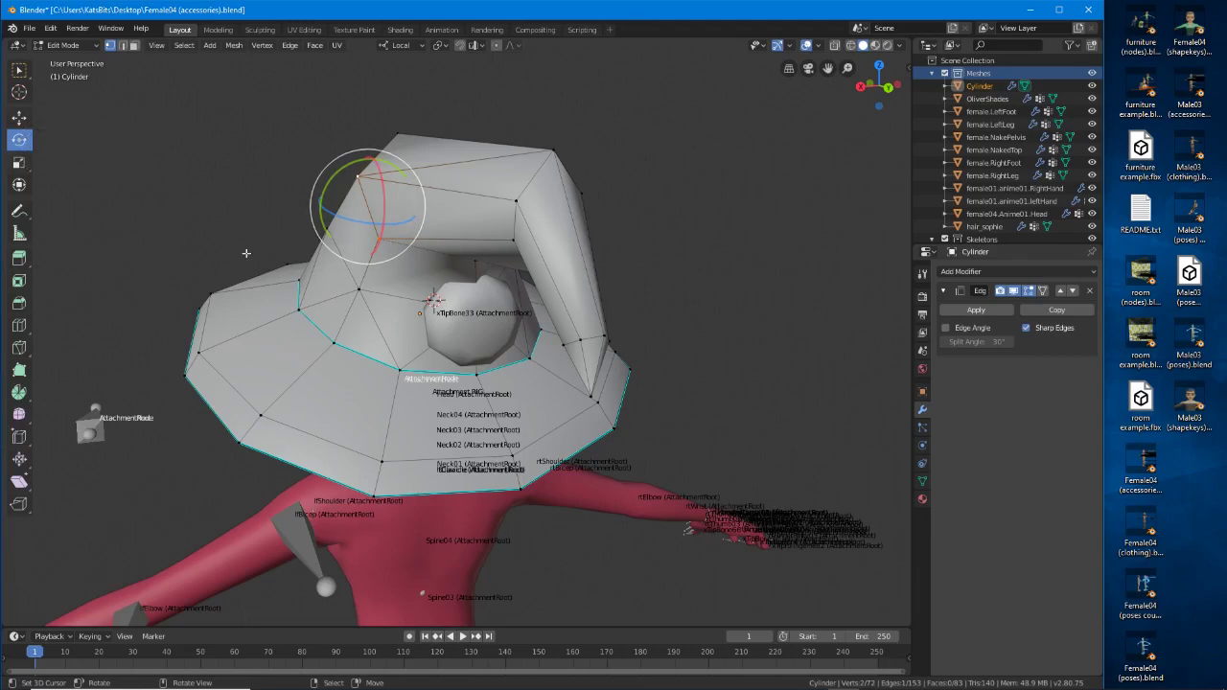
click(20, 119)
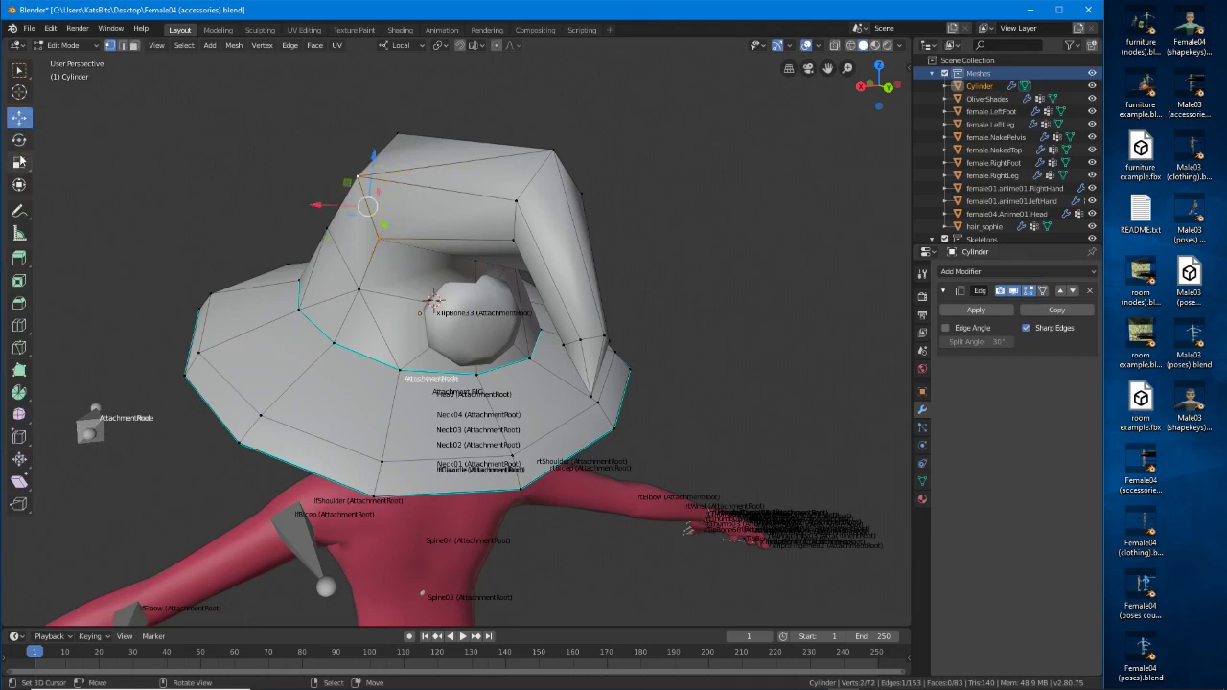
click(20, 162)
click(20, 140)
click(22, 120)
click(20, 163)
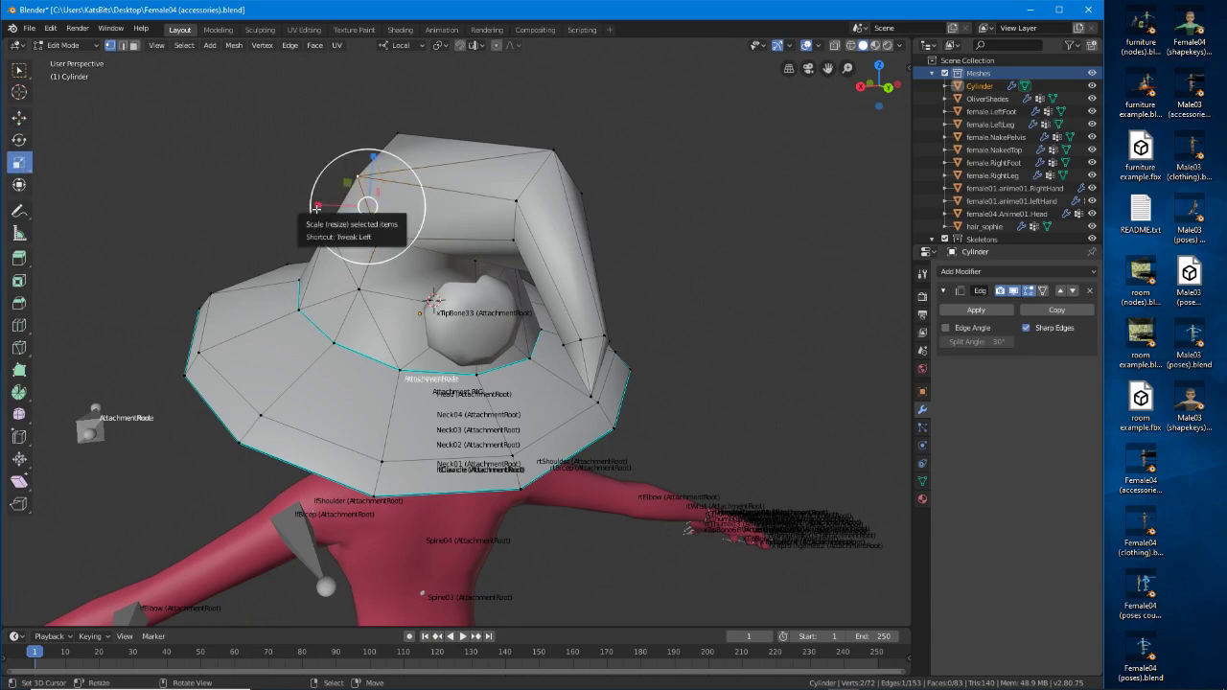
Try to move the selected edge at the crown's bend, and scale it up slightly.
key(g)
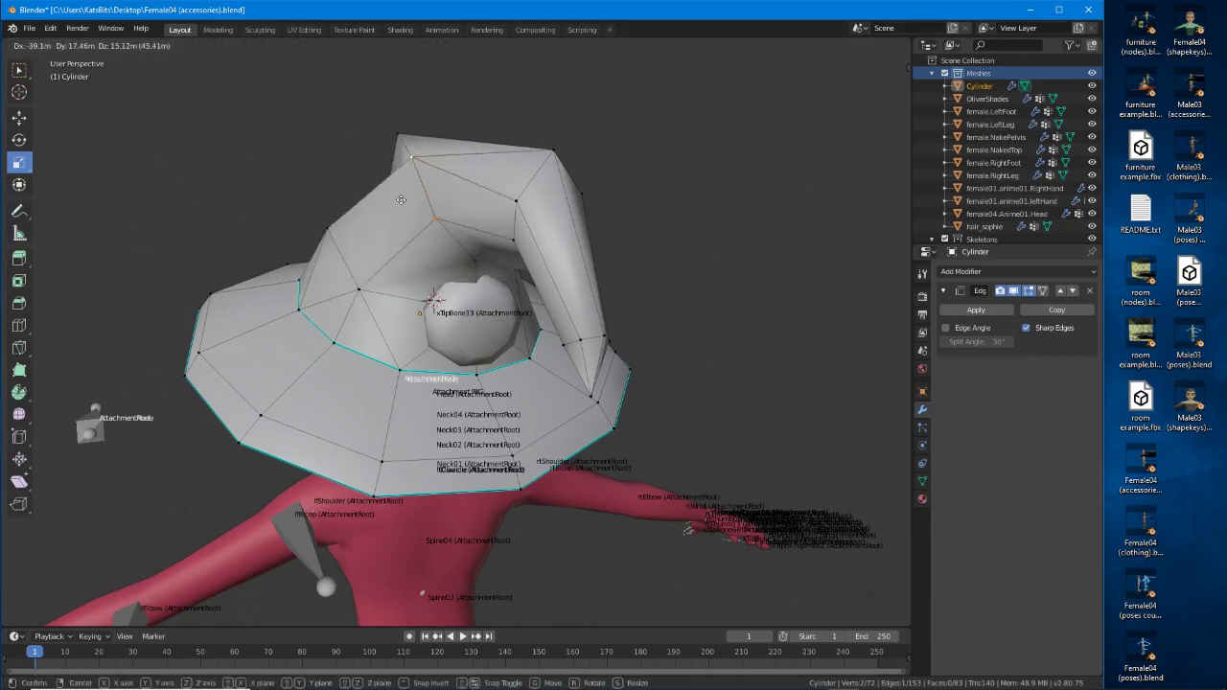
click(293, 200)
key(s)
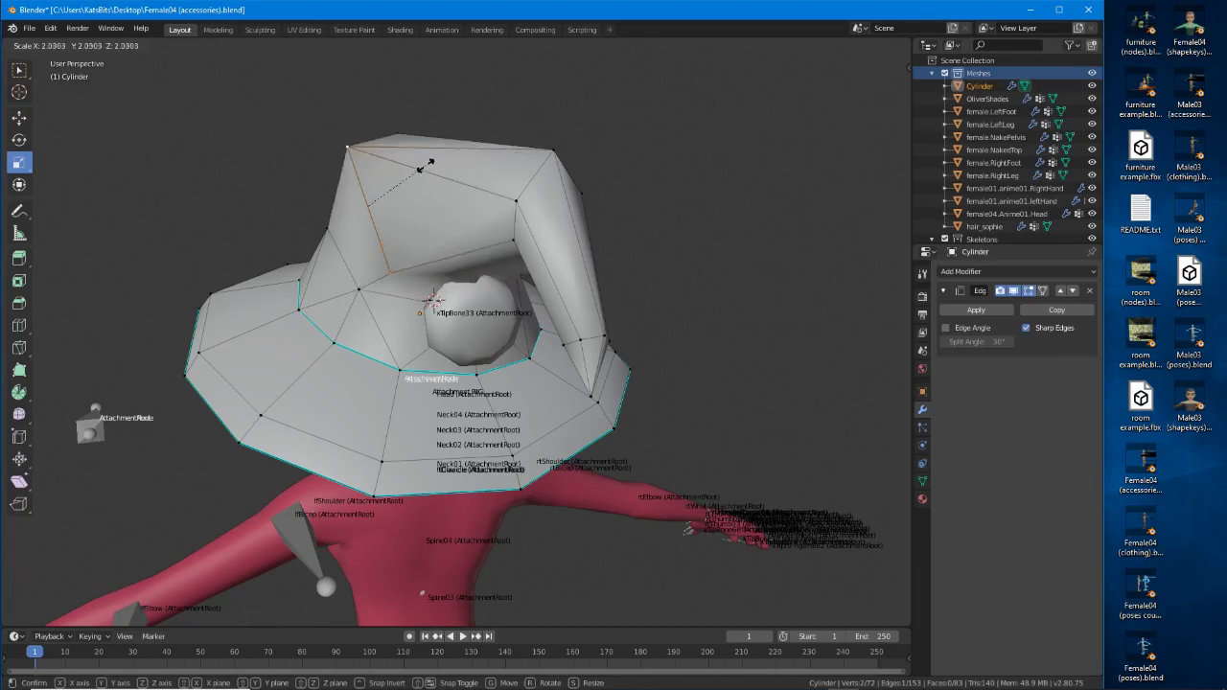
click(402, 189)
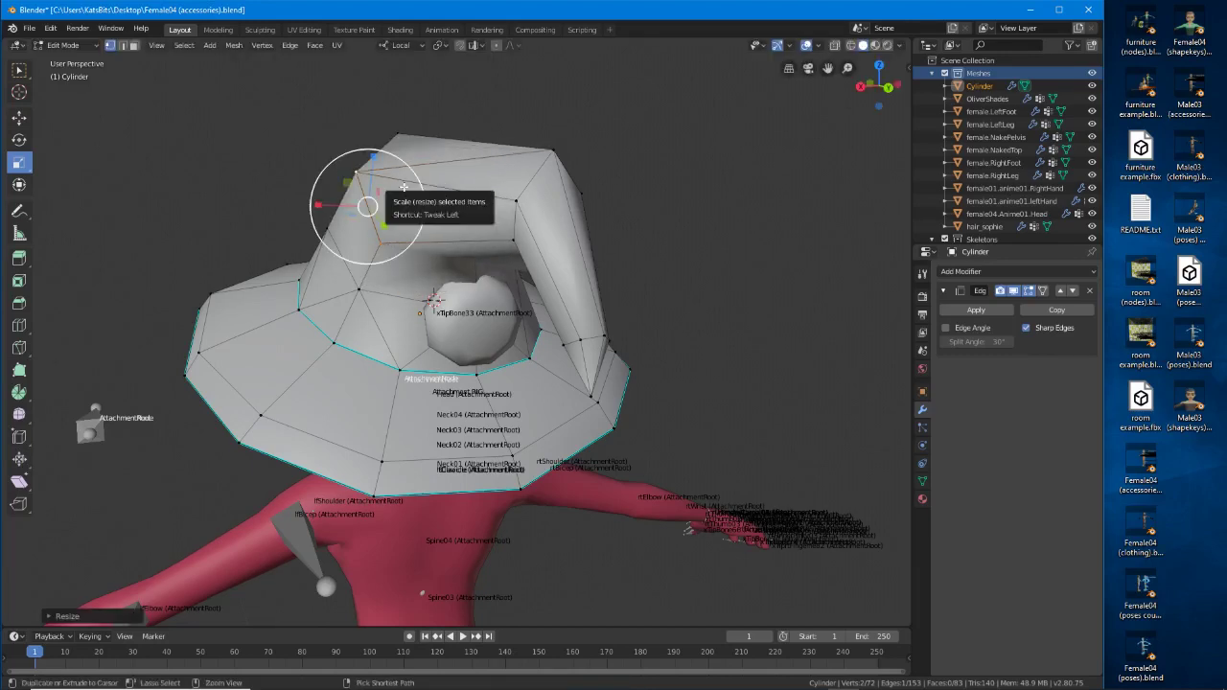
Return to Object Mode and give the hat a new material named "witcheshat [0]".
middle_drag(404, 188, 381, 250)
key(Tab)
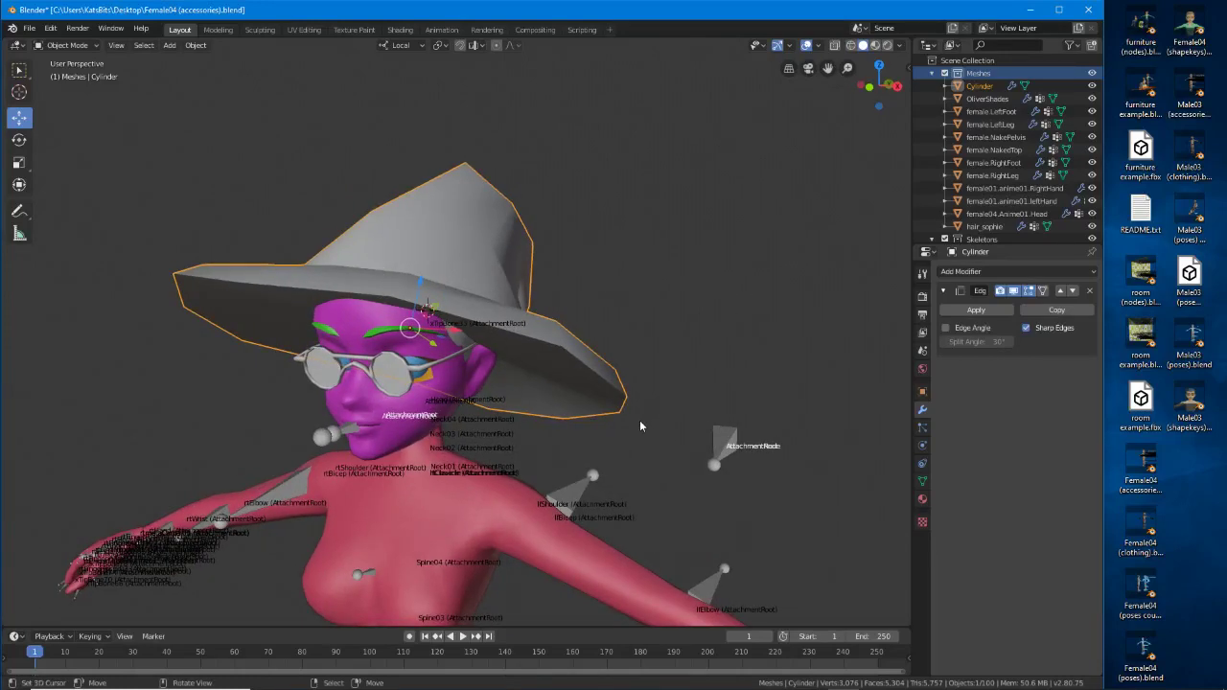
click(922, 499)
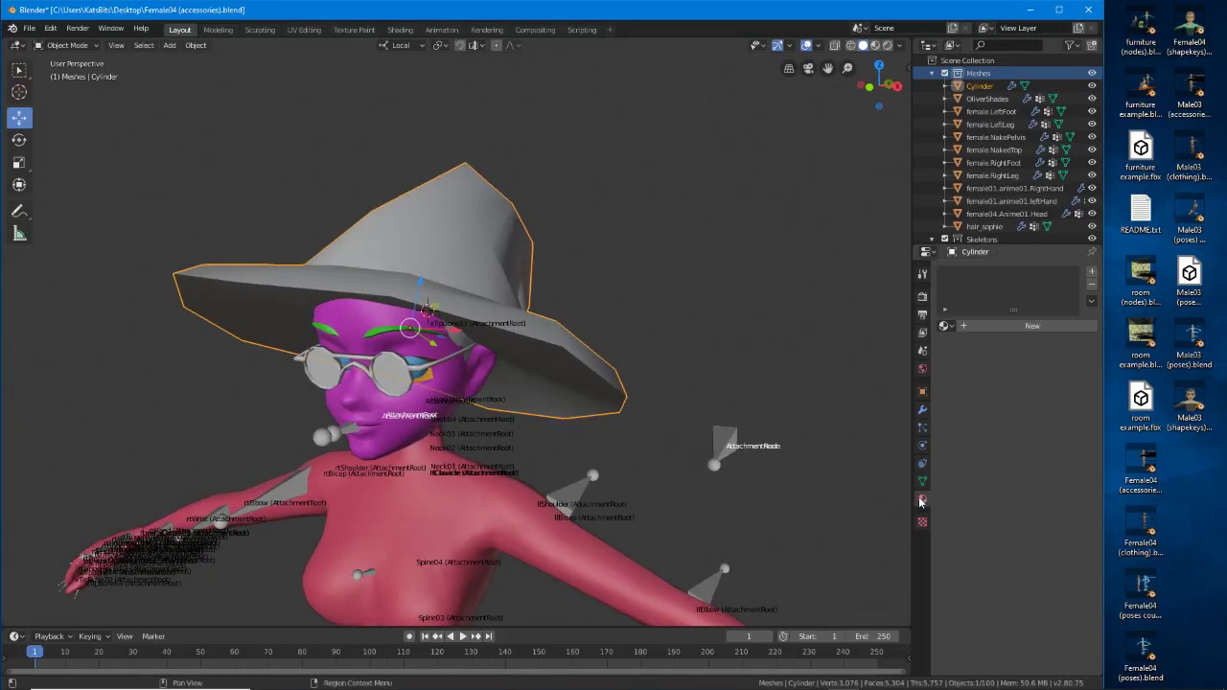
click(994, 328)
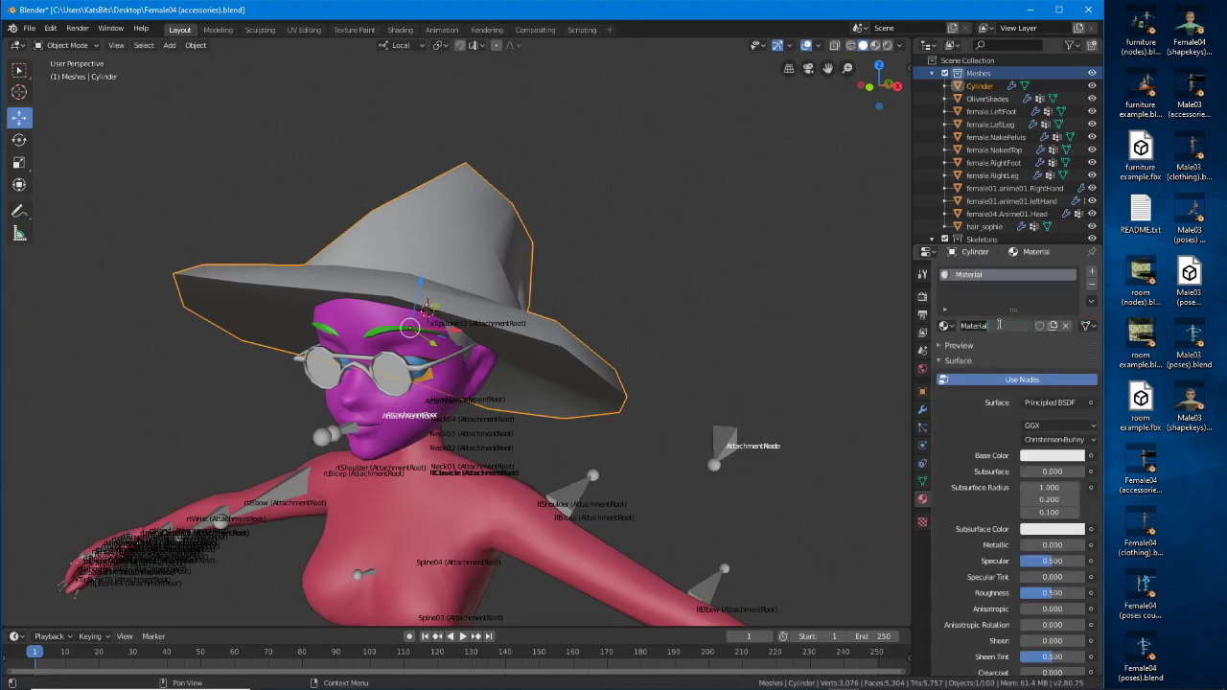
text(witcheshat [0)
key(Return)
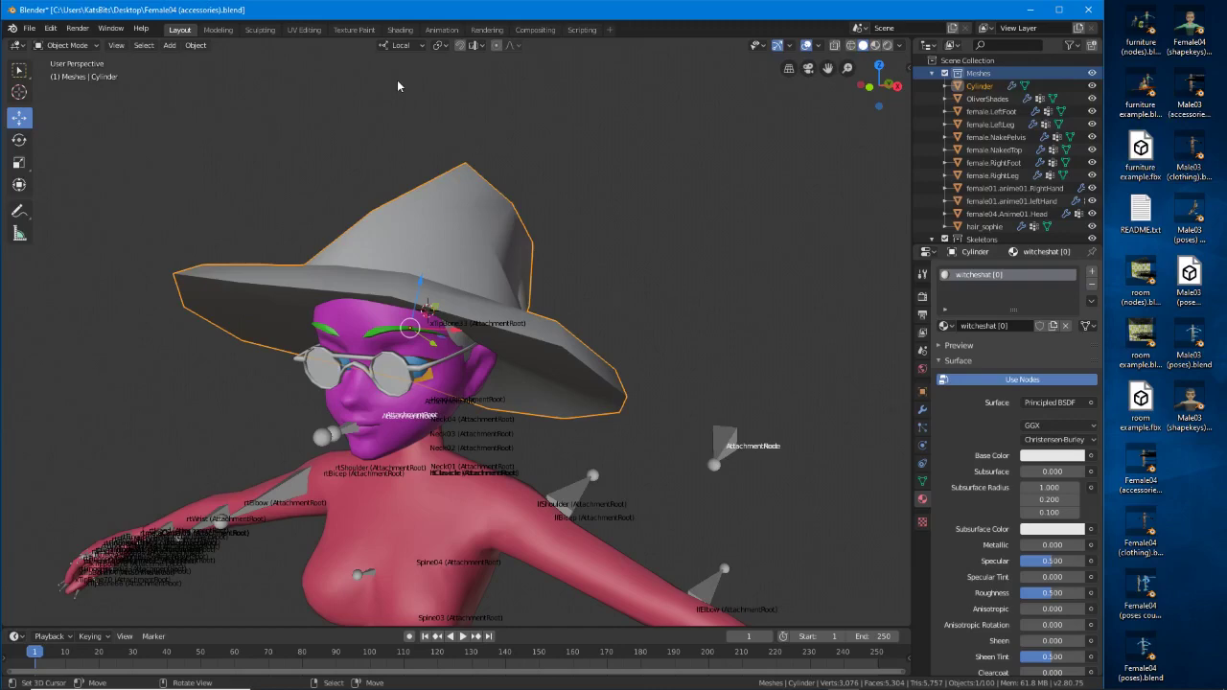
Switch to the Shading workspace and add an Image Texture node beside the Principled BSDF node.
click(400, 32)
scroll(465, 270, down, 10)
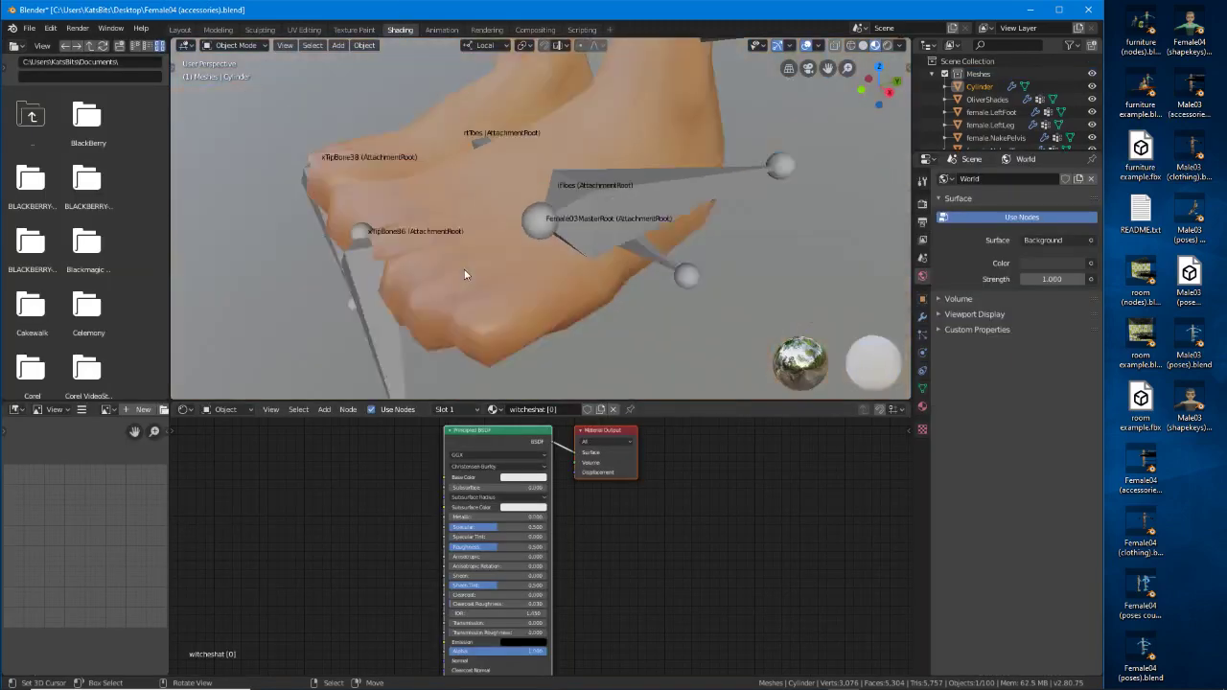
shift+middle_drag(472, 225, 561, 232)
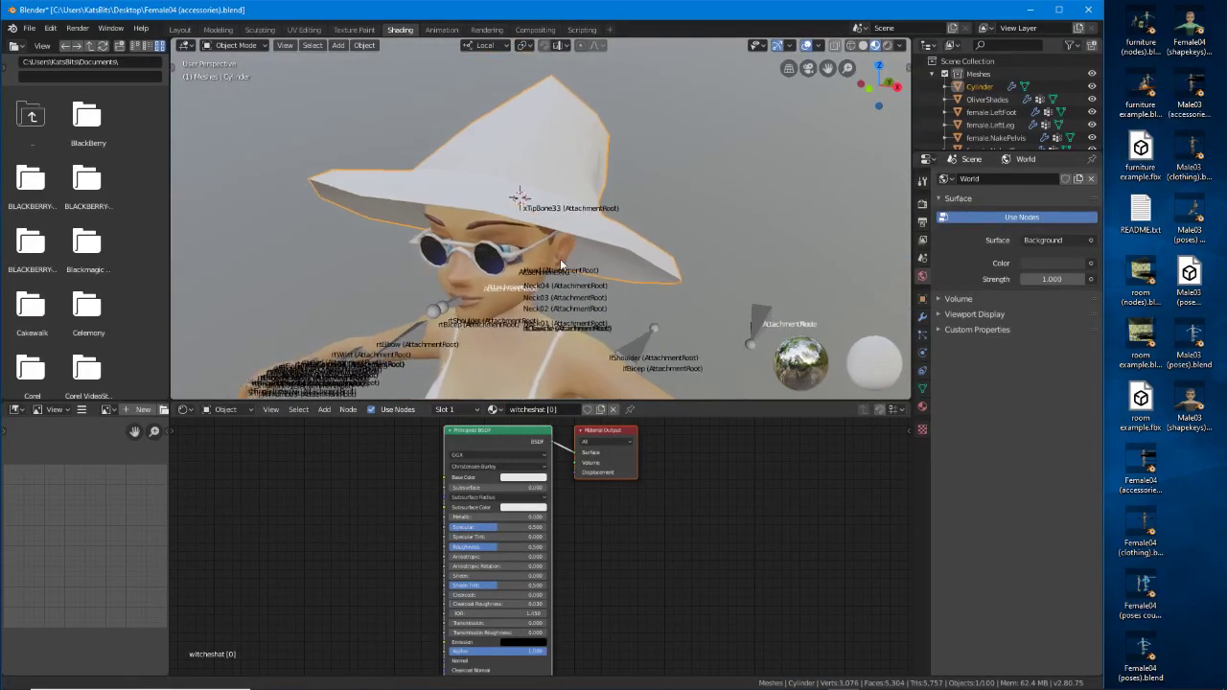
middle_drag(650, 523, 707, 557)
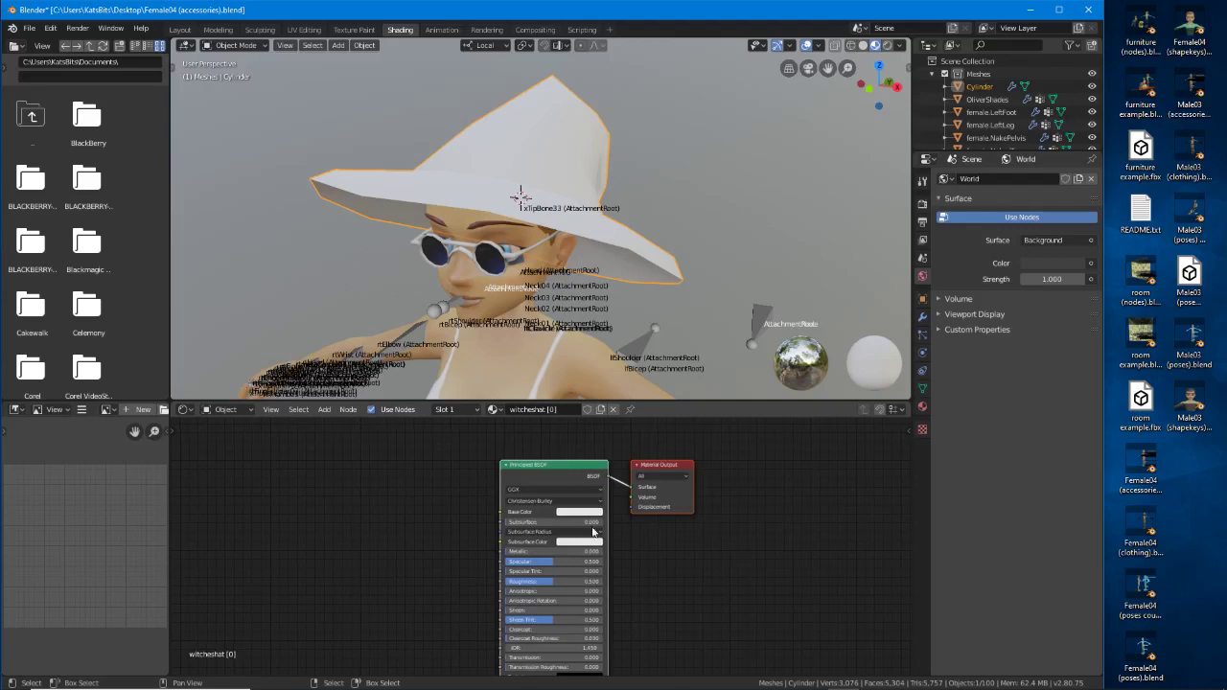
click(325, 409)
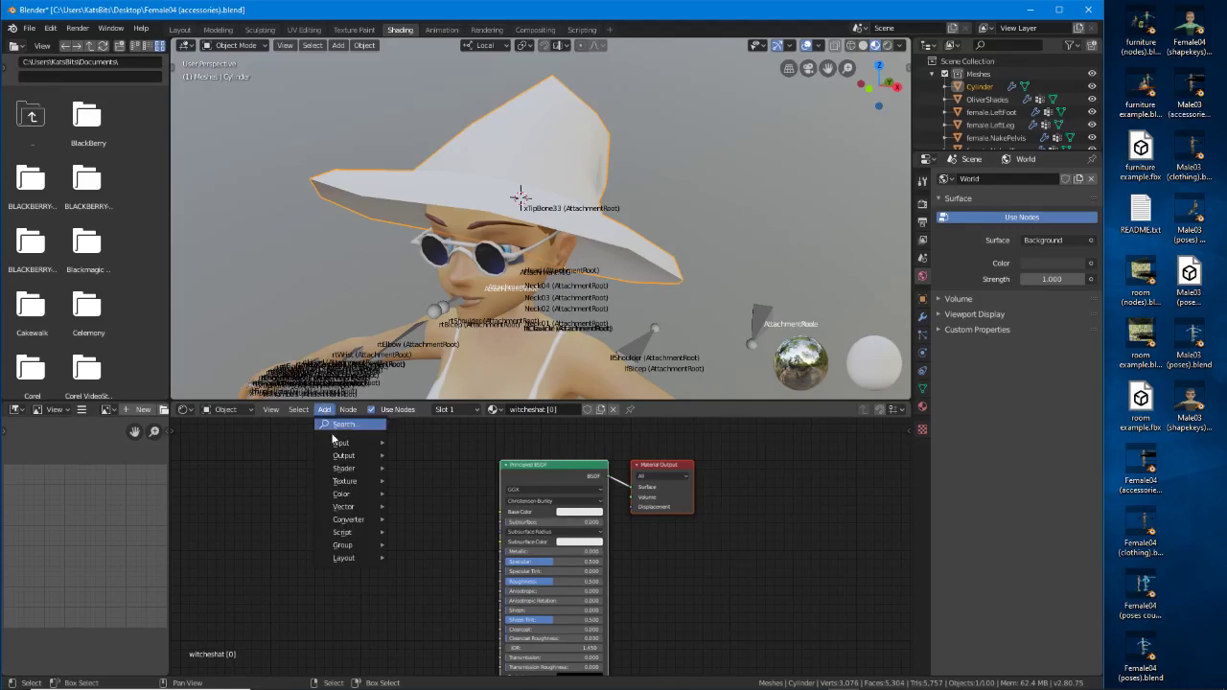
mouse_move(345, 484)
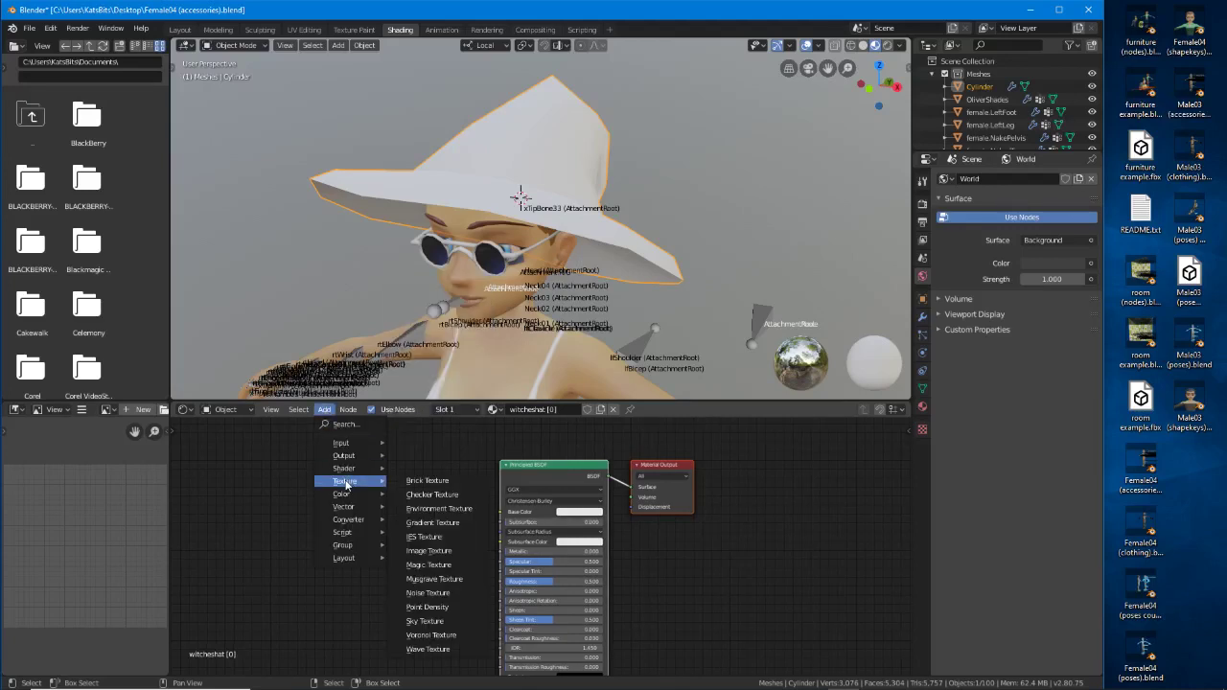
click(436, 553)
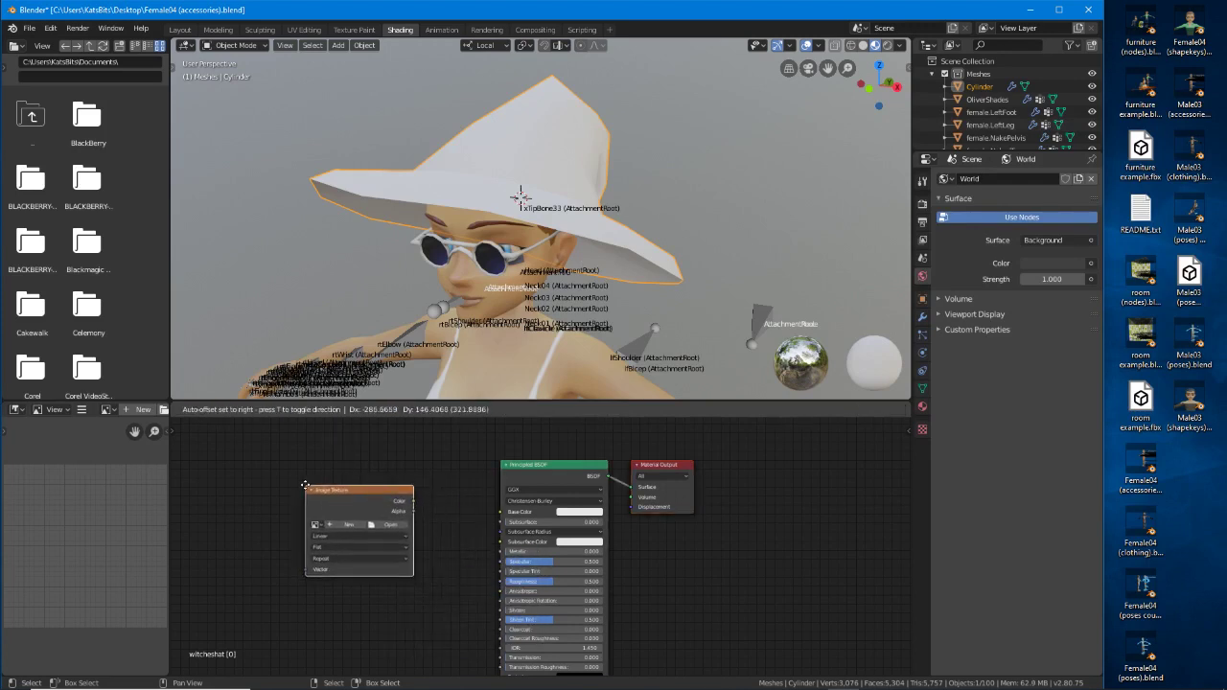
click(328, 496)
Start a new image for the texture node and set its width to 512 px and height to 256 px.
click(349, 525)
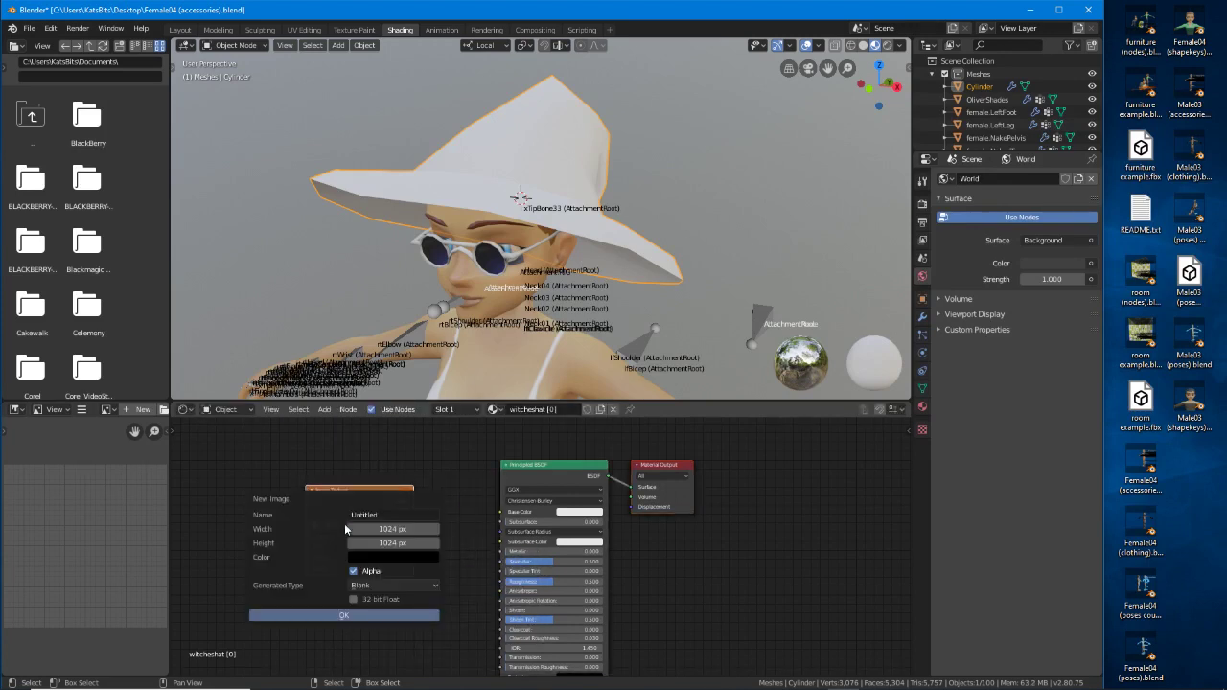
click(391, 516)
text(5)
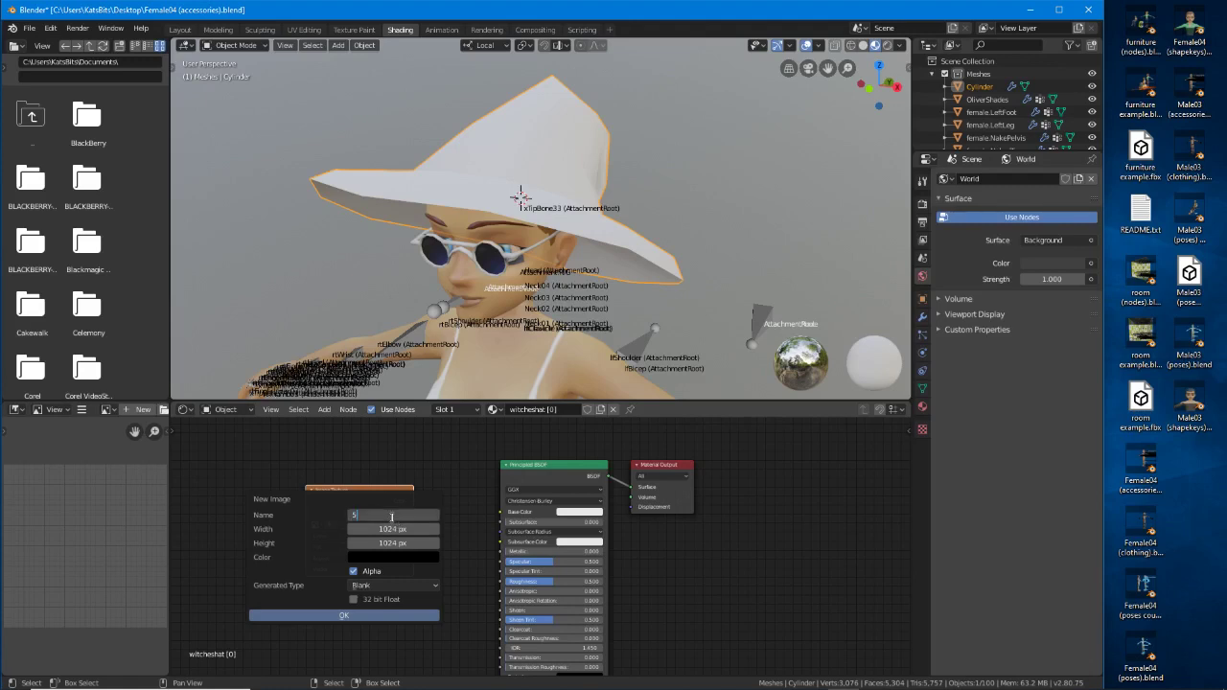
text(12)
key(Tab)
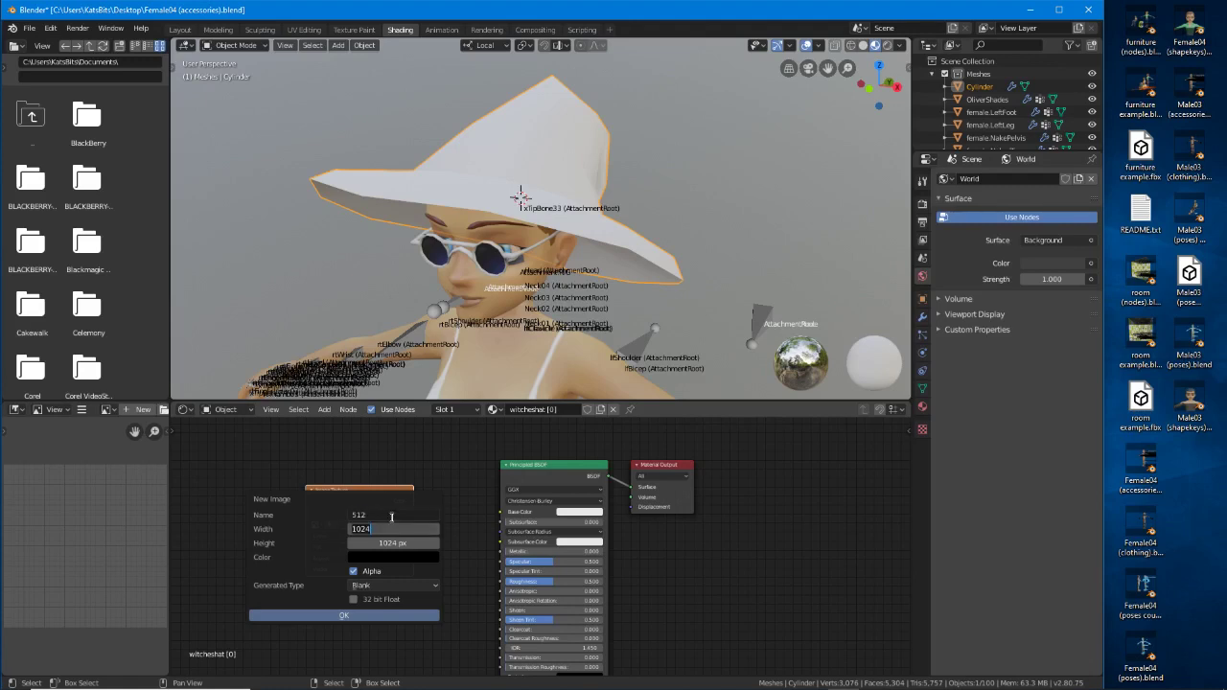
text(512)
key(Tab)
text(2)
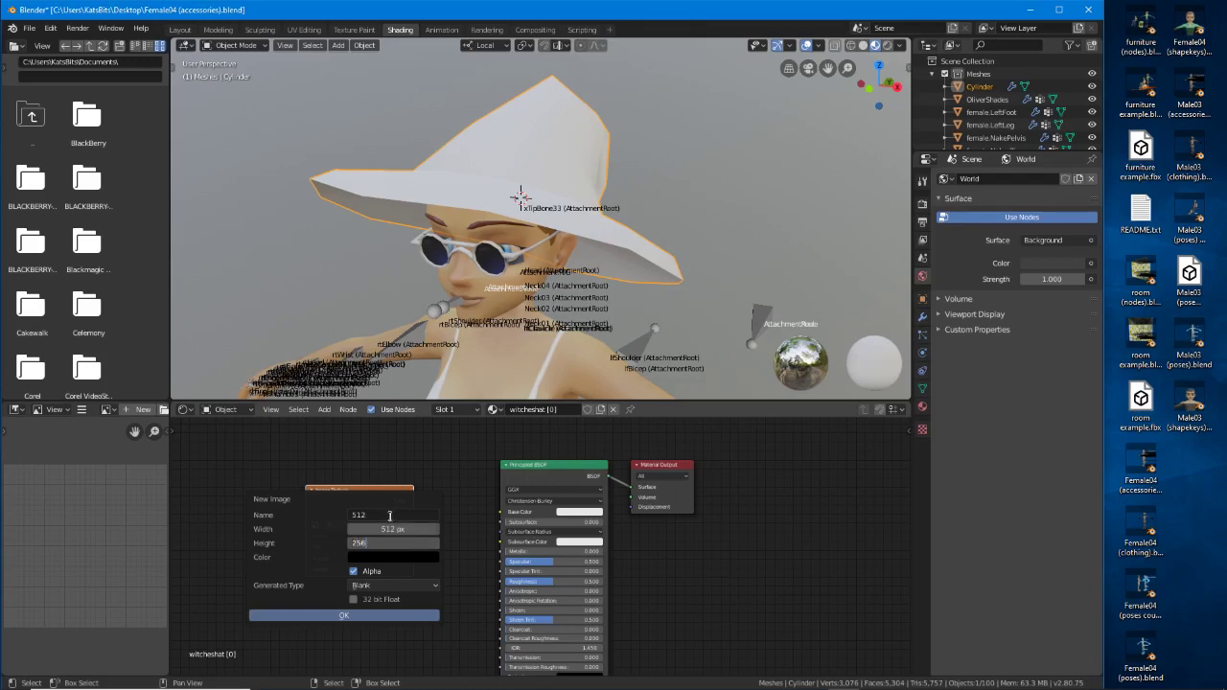
text(56)
key(Return)
Name the new image "witcheshat", set its generated type to UV Grid, disable Alpha and create it.
click(382, 515)
text(w)
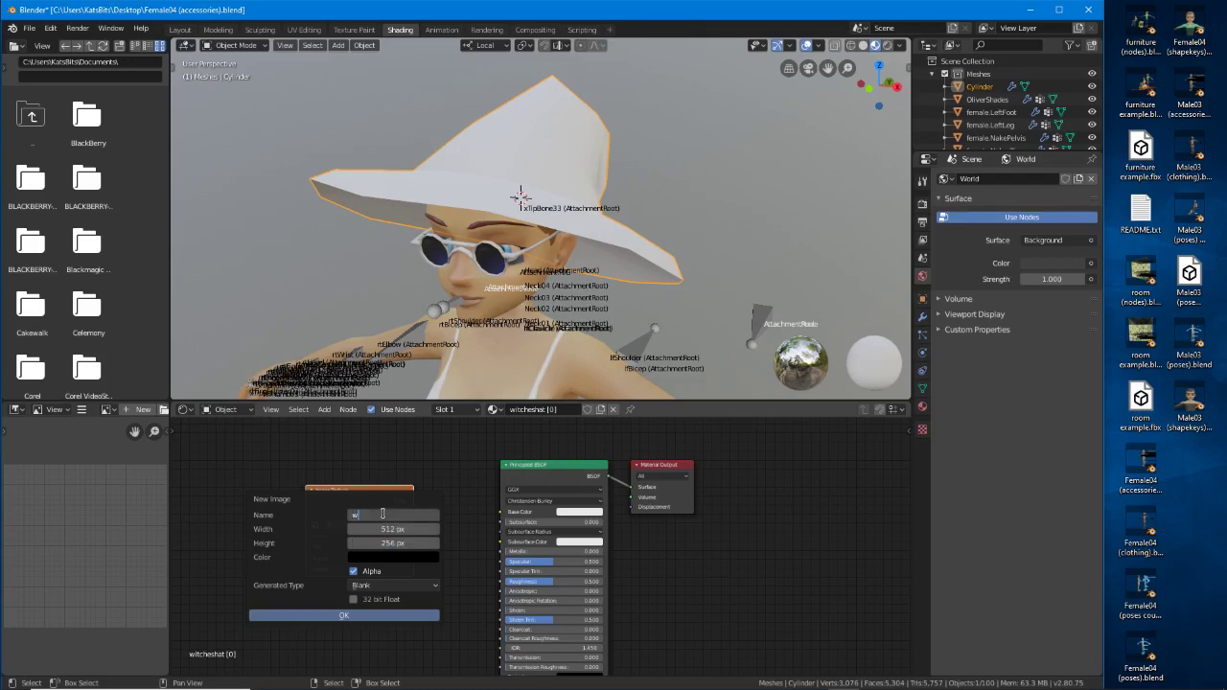
text(itcheshat)
key(Return)
click(379, 585)
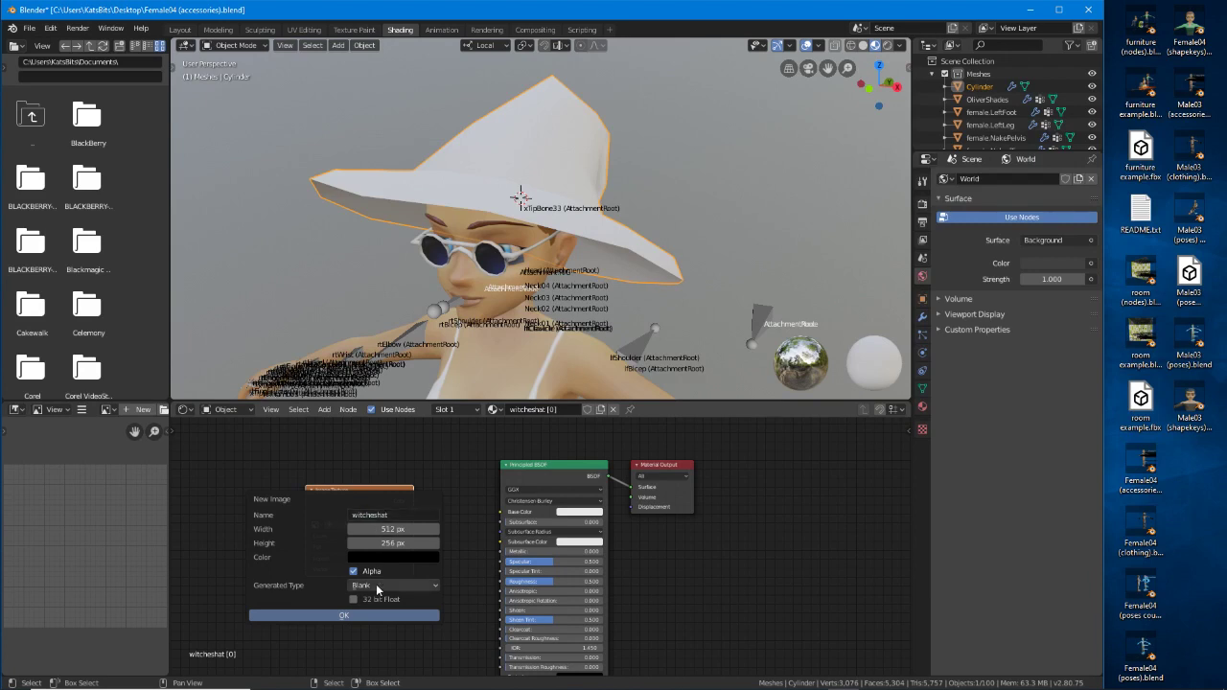
click(374, 619)
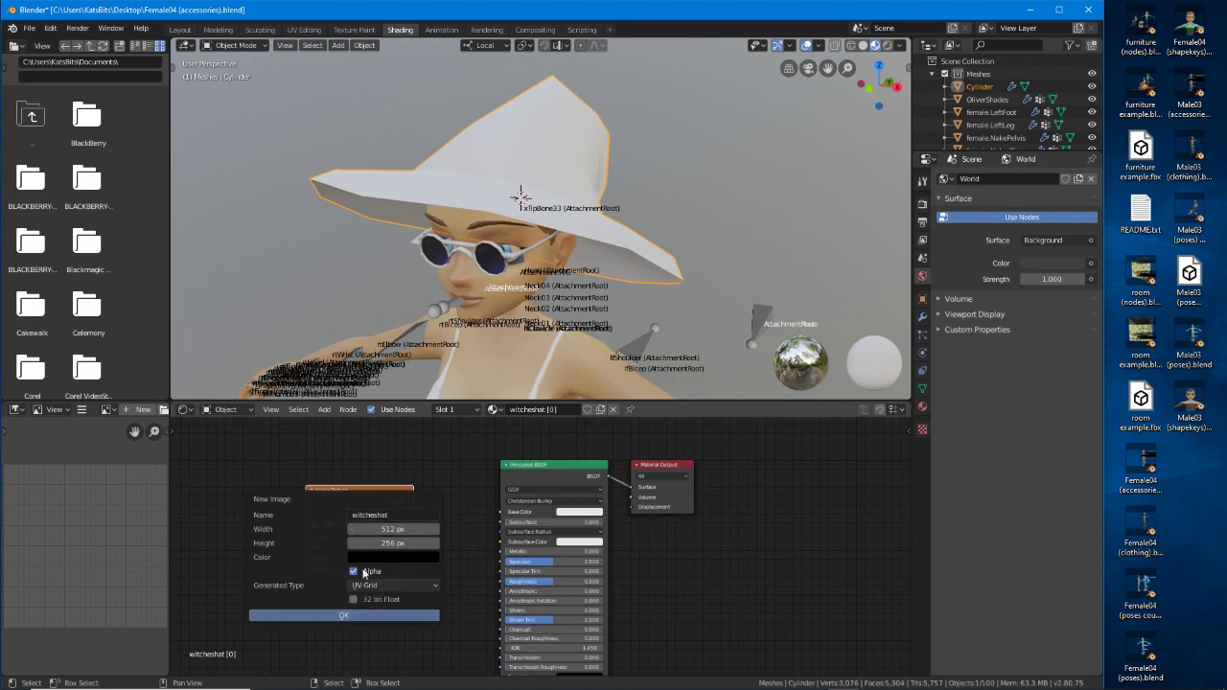
click(355, 572)
click(342, 616)
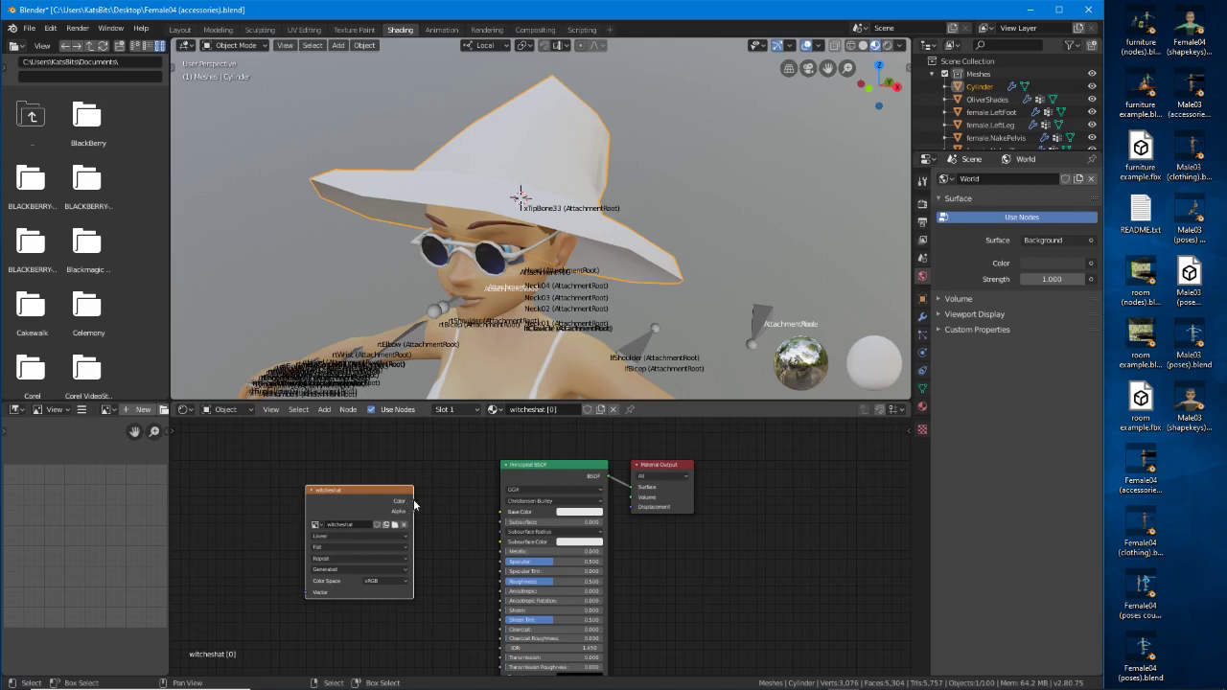
Connect the image texture's Color output to the Principled BSDF's Base Color and switch to the UV Editing workspace.
drag(413, 501, 505, 515)
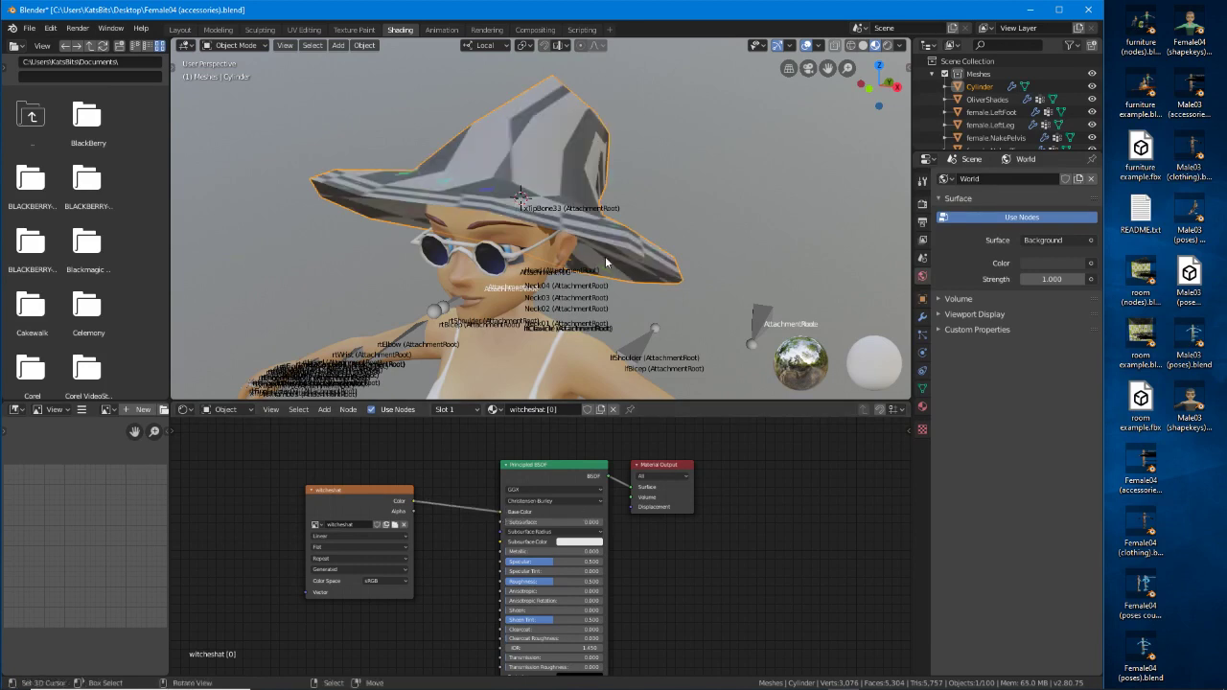
middle_drag(517, 307, 526, 271)
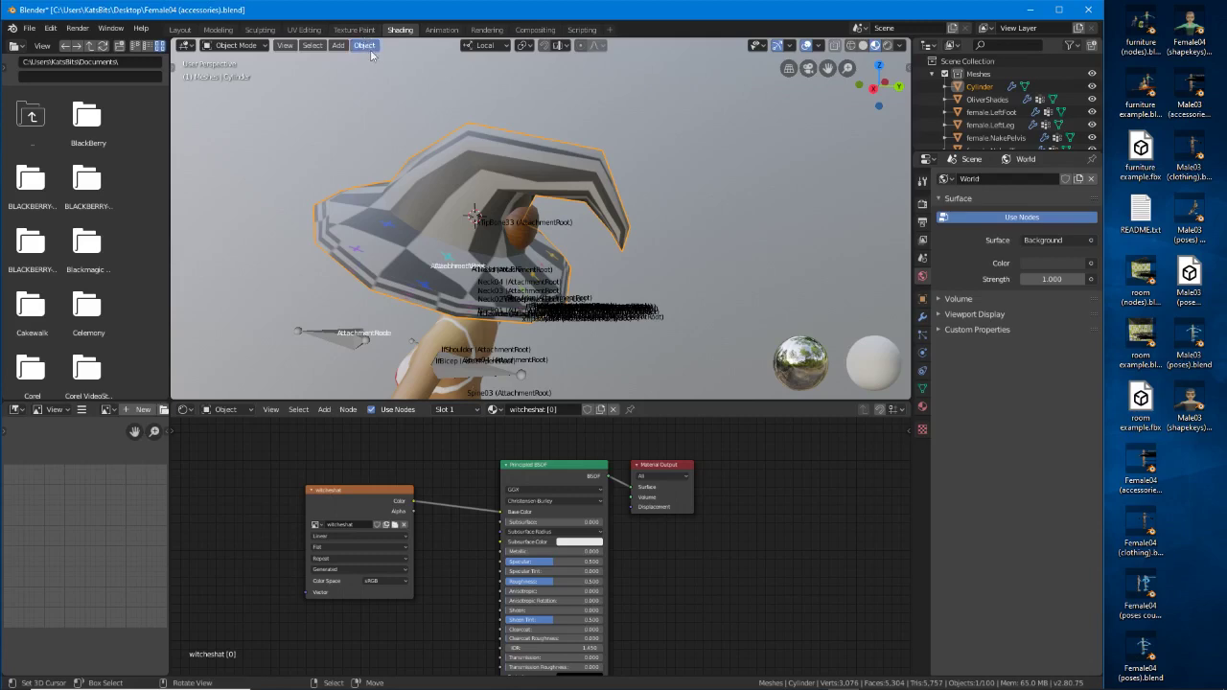
middle_drag(596, 567, 572, 550)
middle_drag(503, 292, 566, 244)
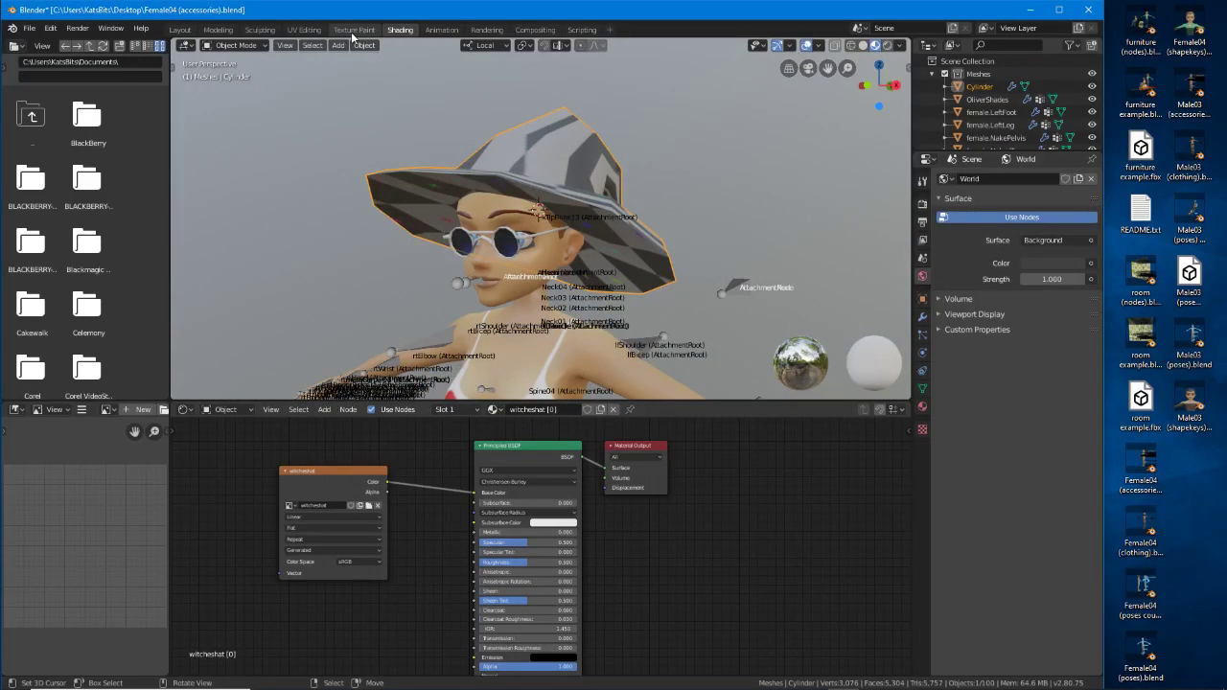
click(300, 30)
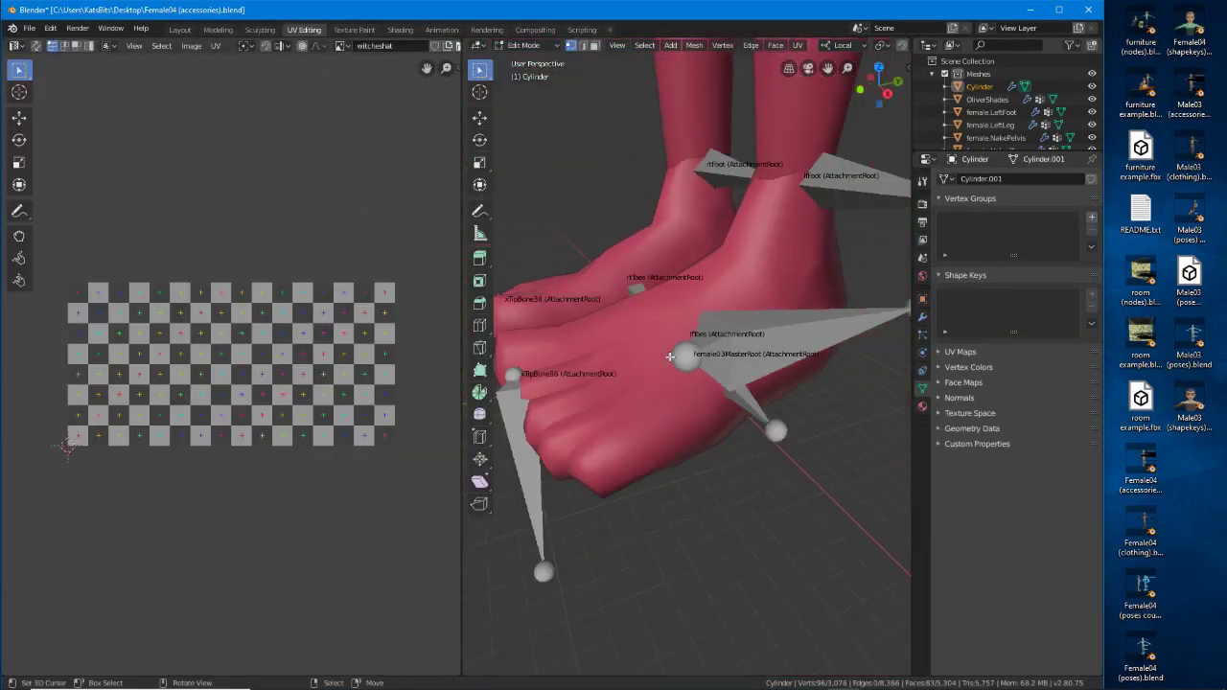
Select the whole hat mesh in the 3D view and all of its UVs in the UV editor.
scroll(670, 357, down, 6)
shift+middle_drag(731, 186, 745, 165)
scroll(743, 136, down, 3)
middle_drag(731, 240, 750, 247)
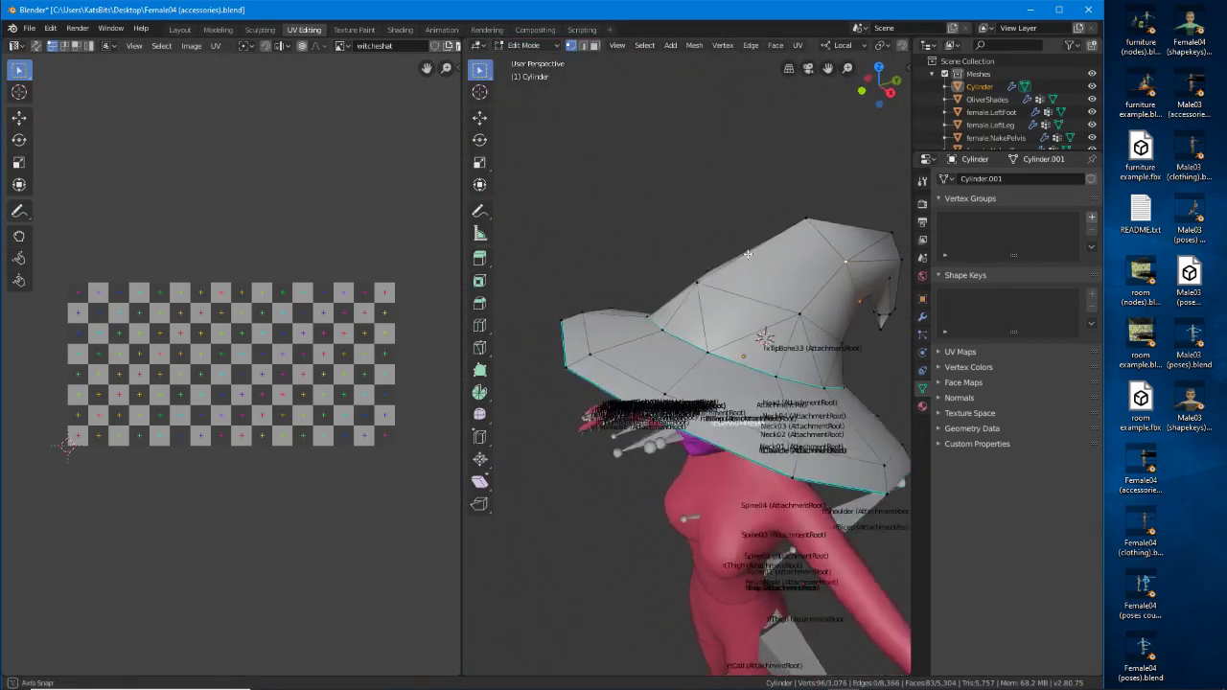
key(a)
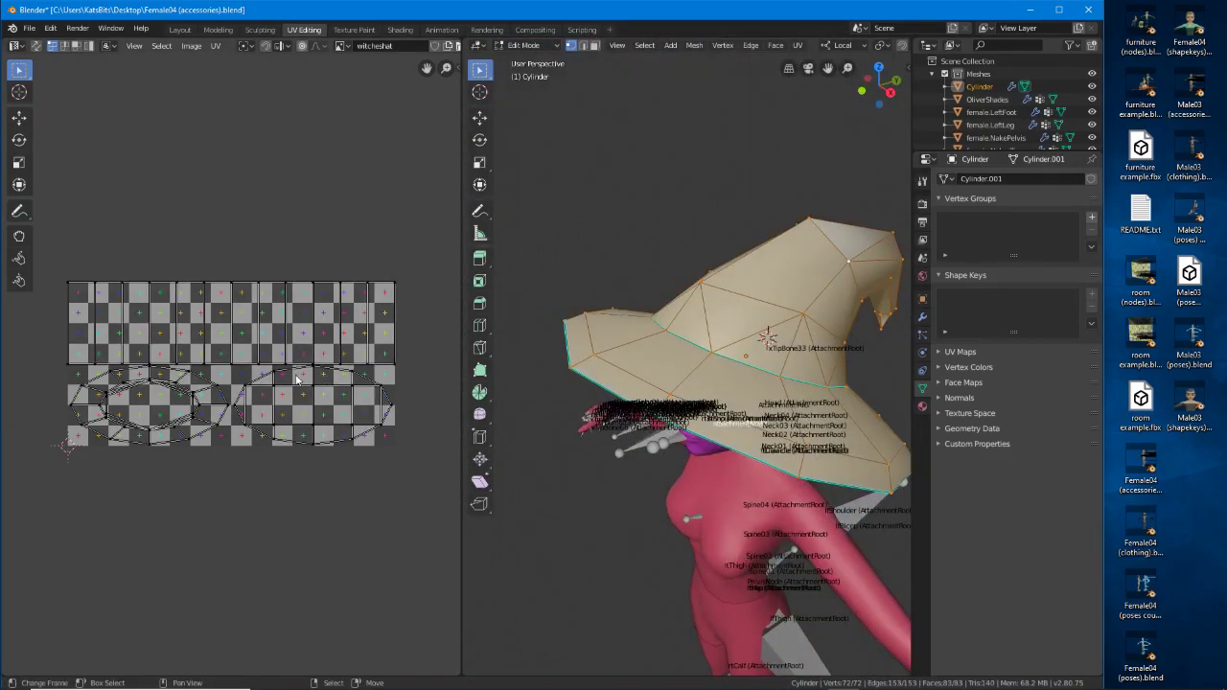
key(a)
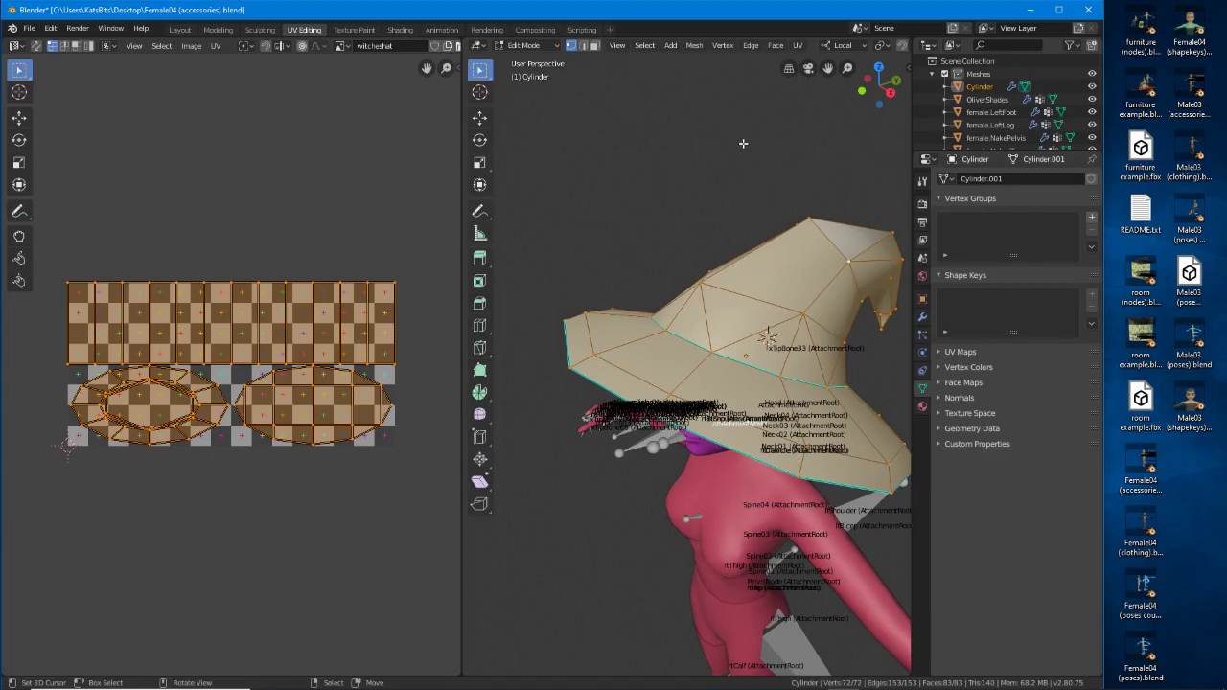
Set the 3D view's shading to Look Dev and check how the UV grid texture maps onto the hat.
key(z)
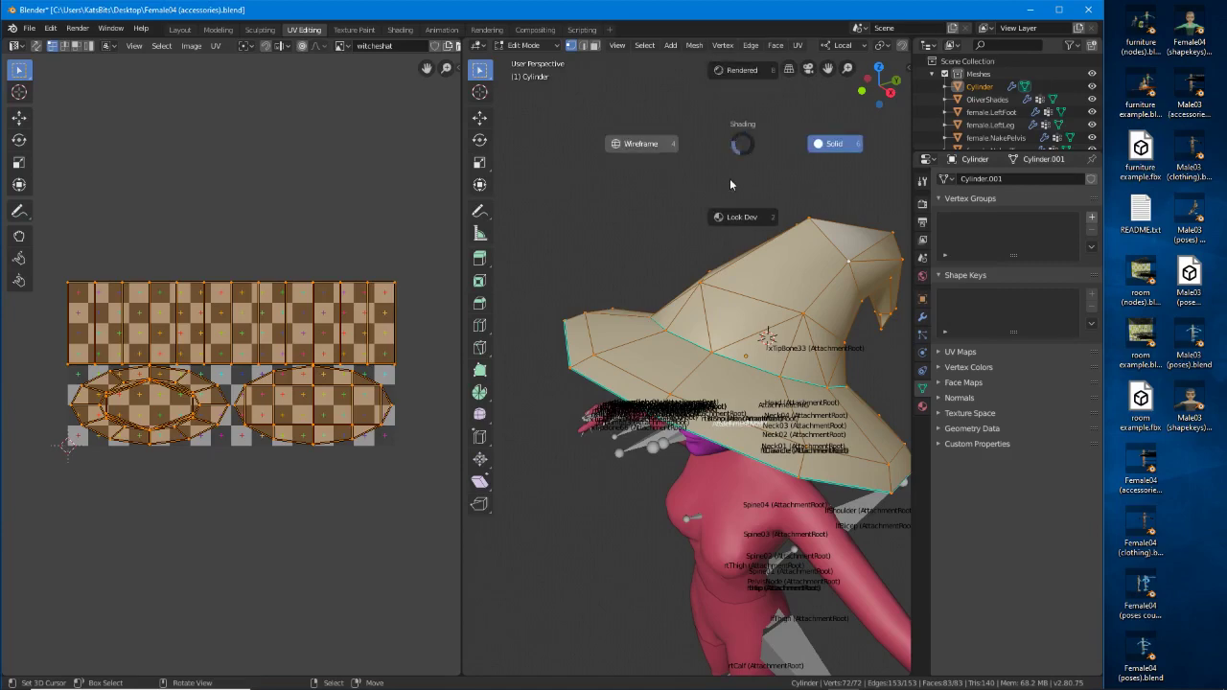
click(740, 218)
middle_drag(761, 349, 672, 357)
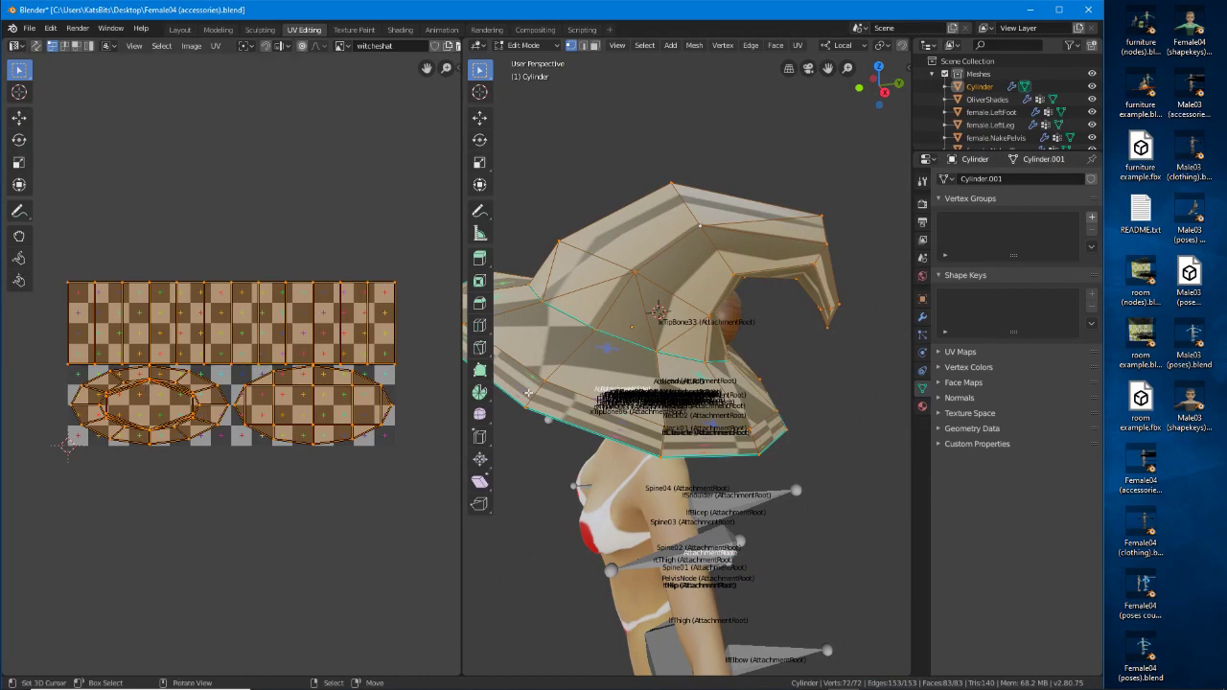
middle_drag(639, 397, 668, 443)
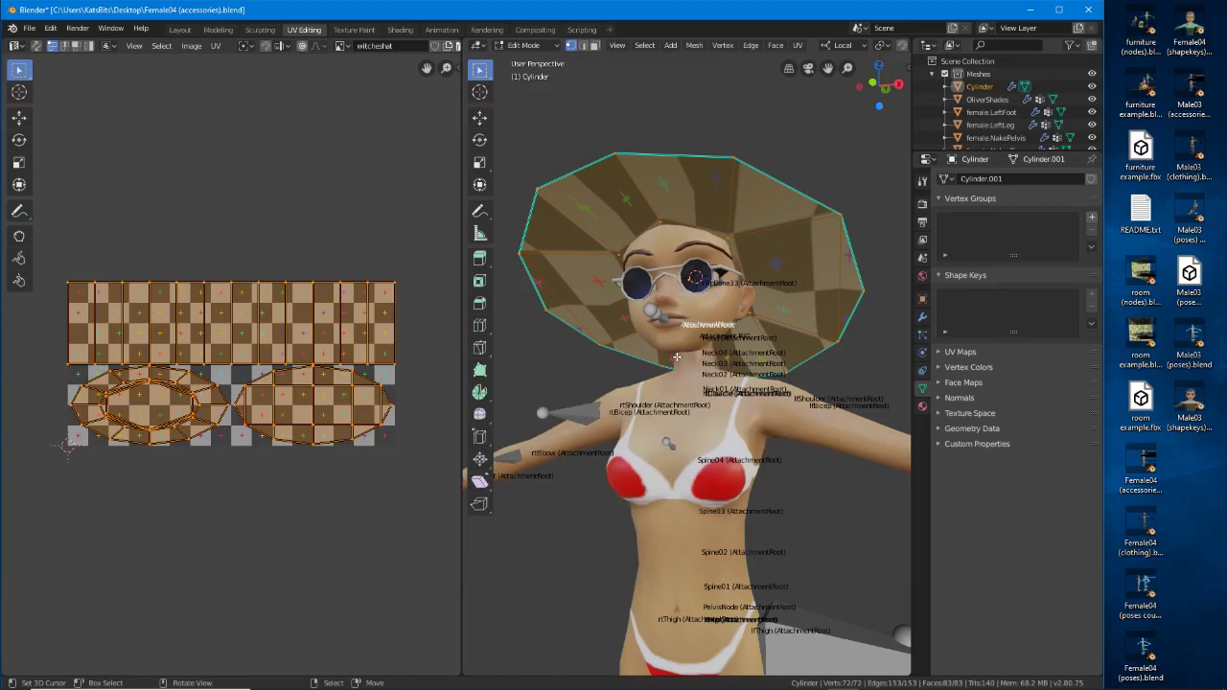
middle_drag(677, 356, 662, 419)
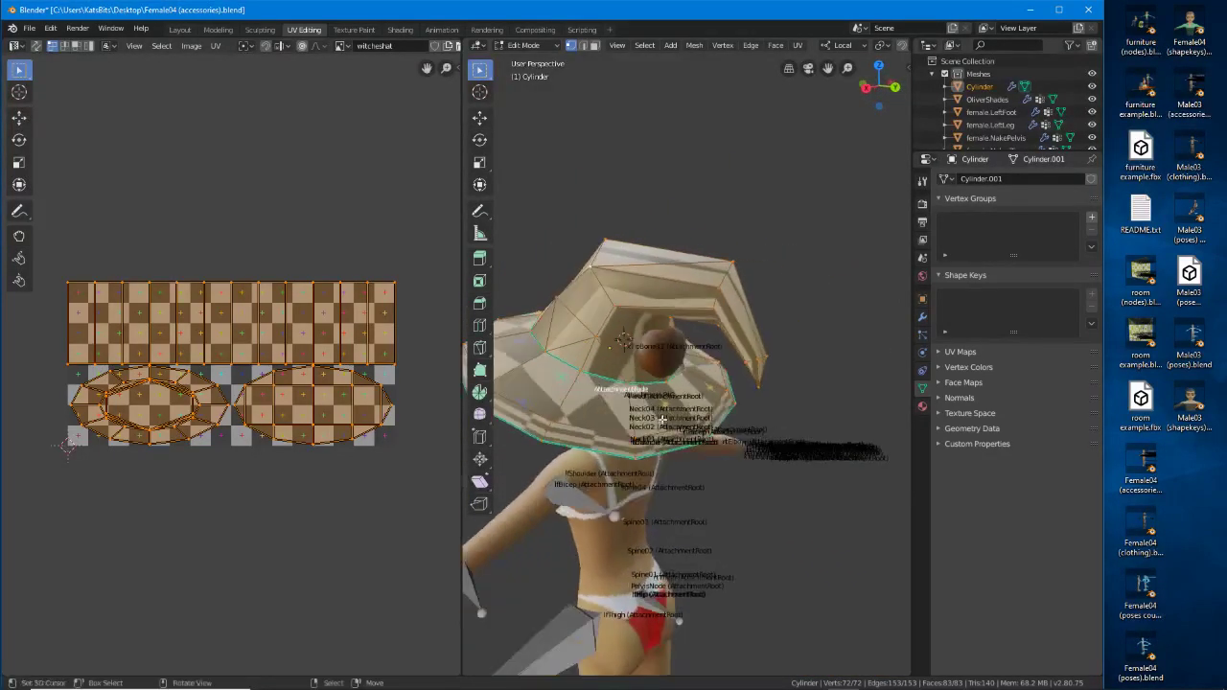
scroll(648, 399, up, 3)
middle_drag(635, 379, 557, 384)
In the Layout workspace's Edit Mode, convert the triangulated face on one side of the cone's upper bend to a quad.
click(182, 29)
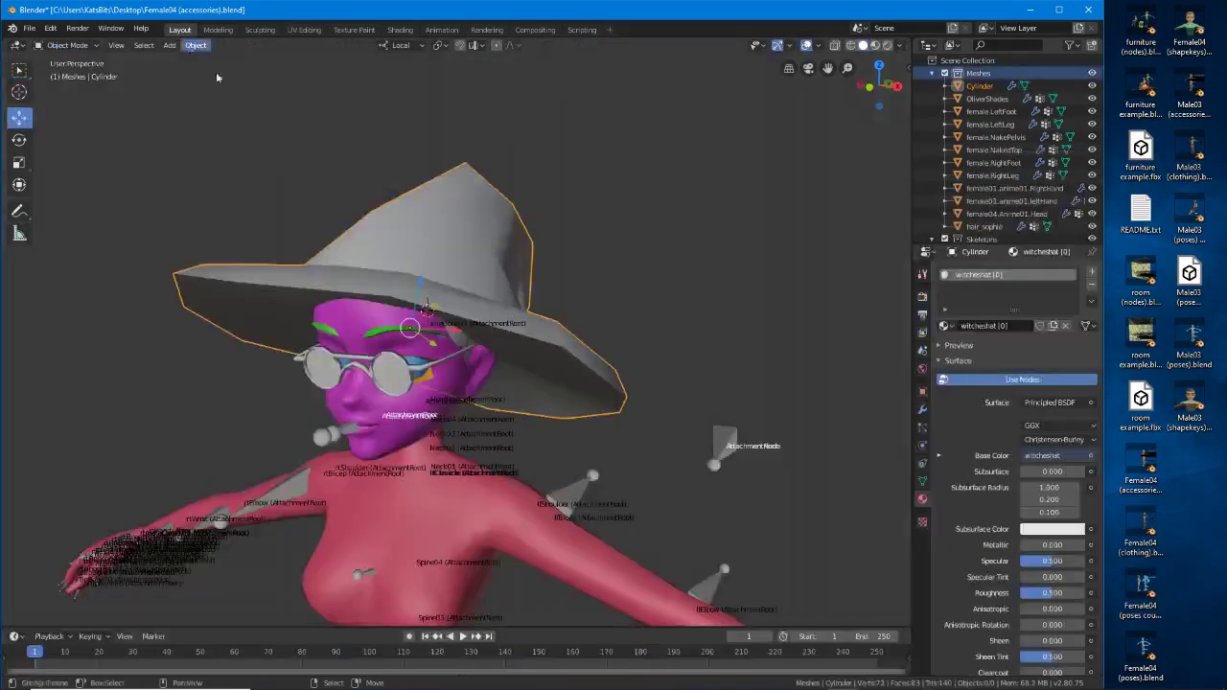
middle_drag(518, 329, 355, 326)
scroll(507, 326, up, 2)
key(Tab)
shift+middle_drag(521, 247, 527, 324)
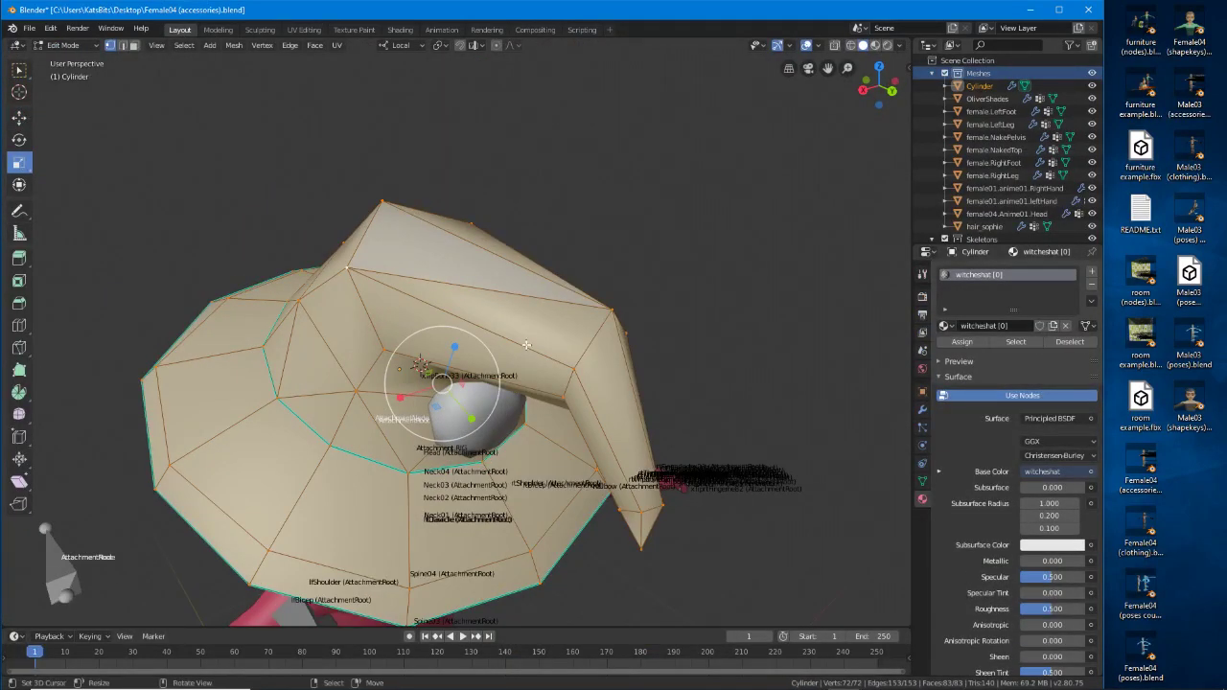
key(3)
click(503, 312)
key(alt+j)
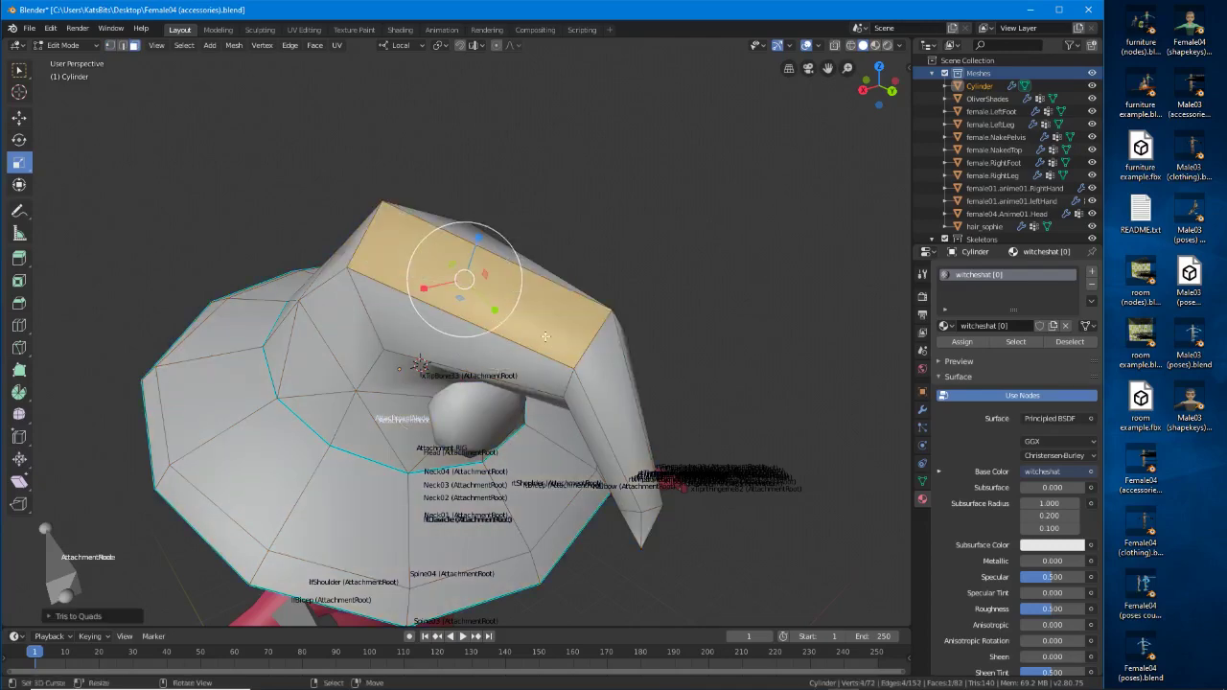
Join the two triangles on the opposite side of the cone's upper bend with Tris to Quads.
middle_drag(585, 326, 394, 317)
click(401, 246)
shift+click(386, 272)
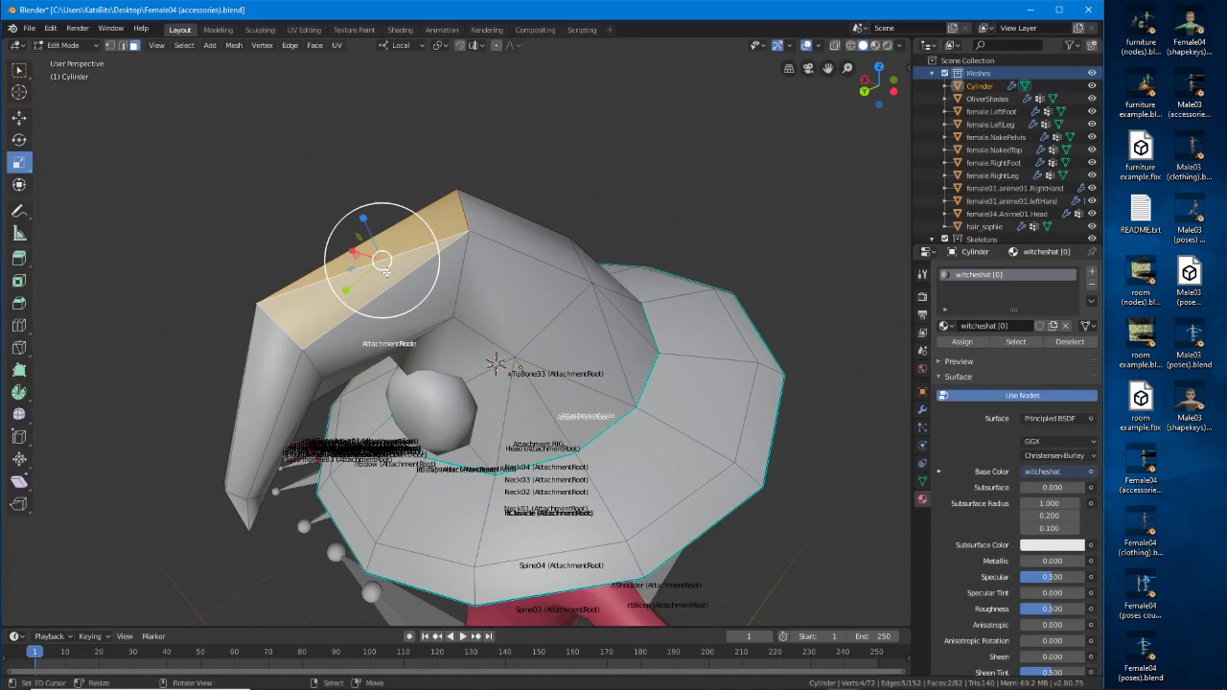
click(315, 46)
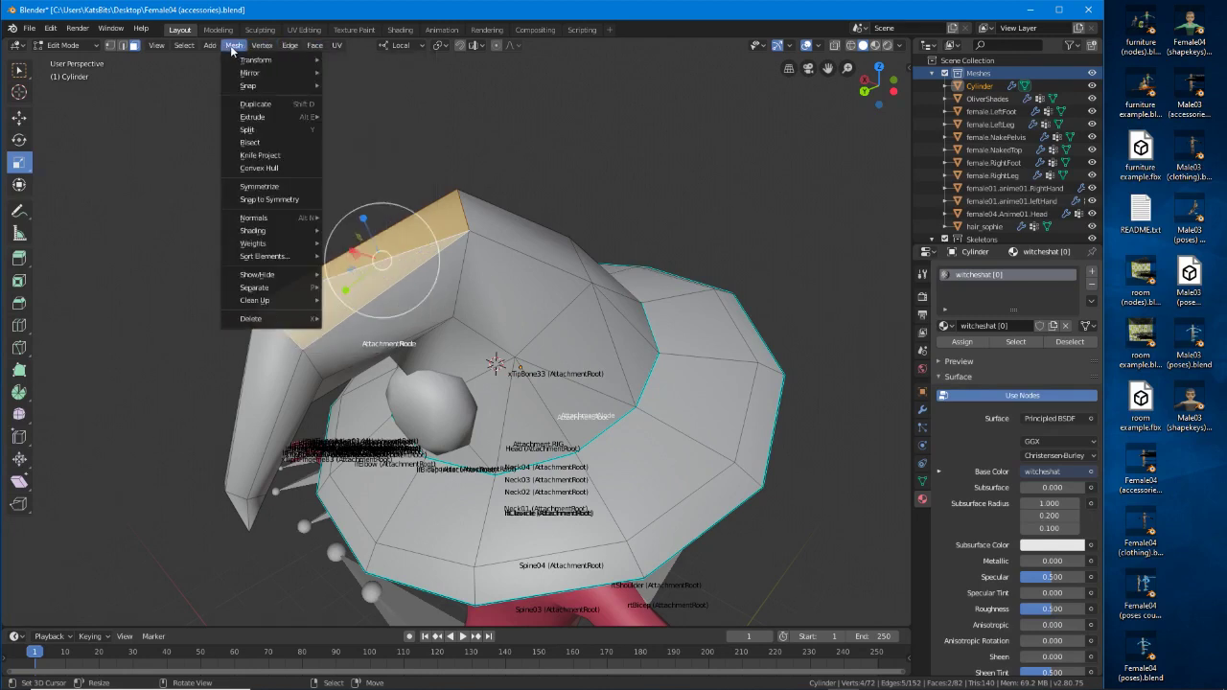
mouse_move(230, 48)
mouse_move(307, 48)
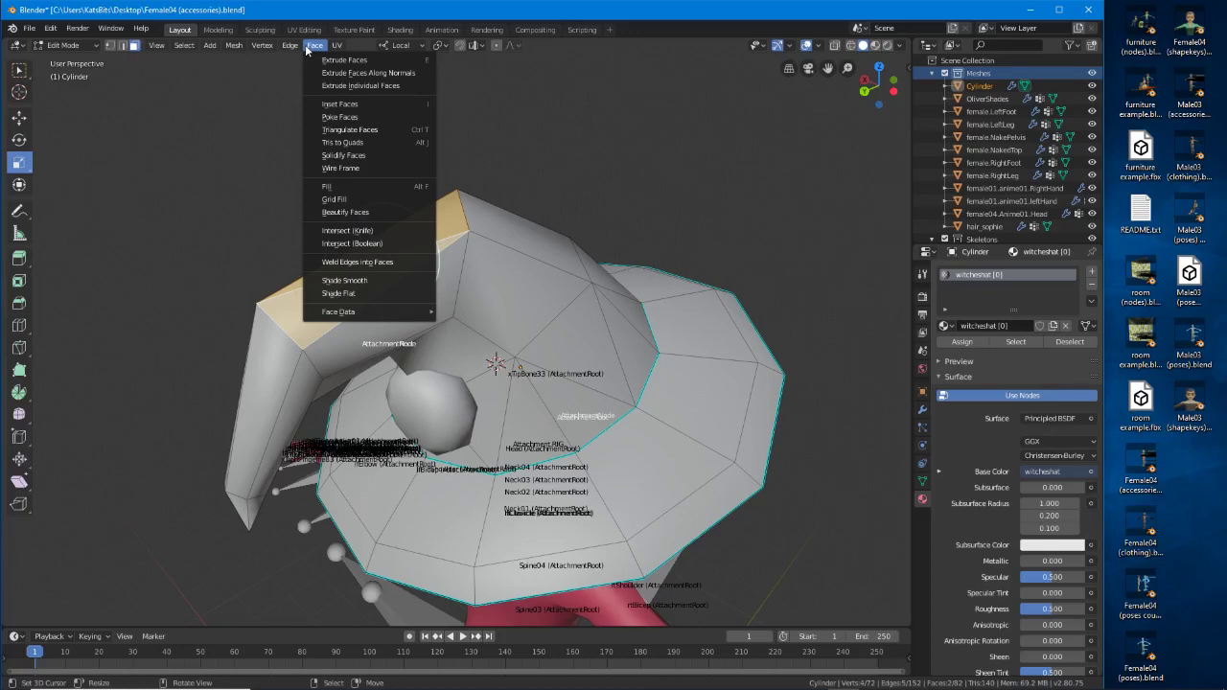
click(345, 146)
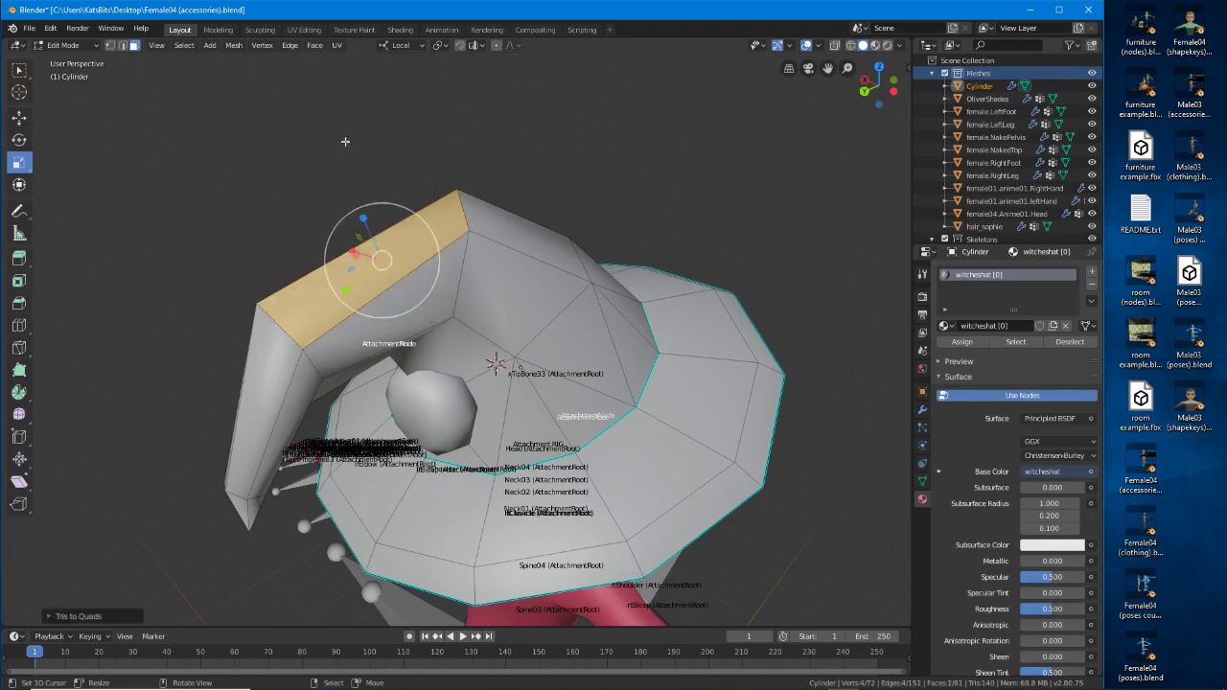
Add a loop cut midway along the cone's bent section, rotate it about -25° and enlarge it slightly along local Z.
middle_drag(348, 140, 354, 302)
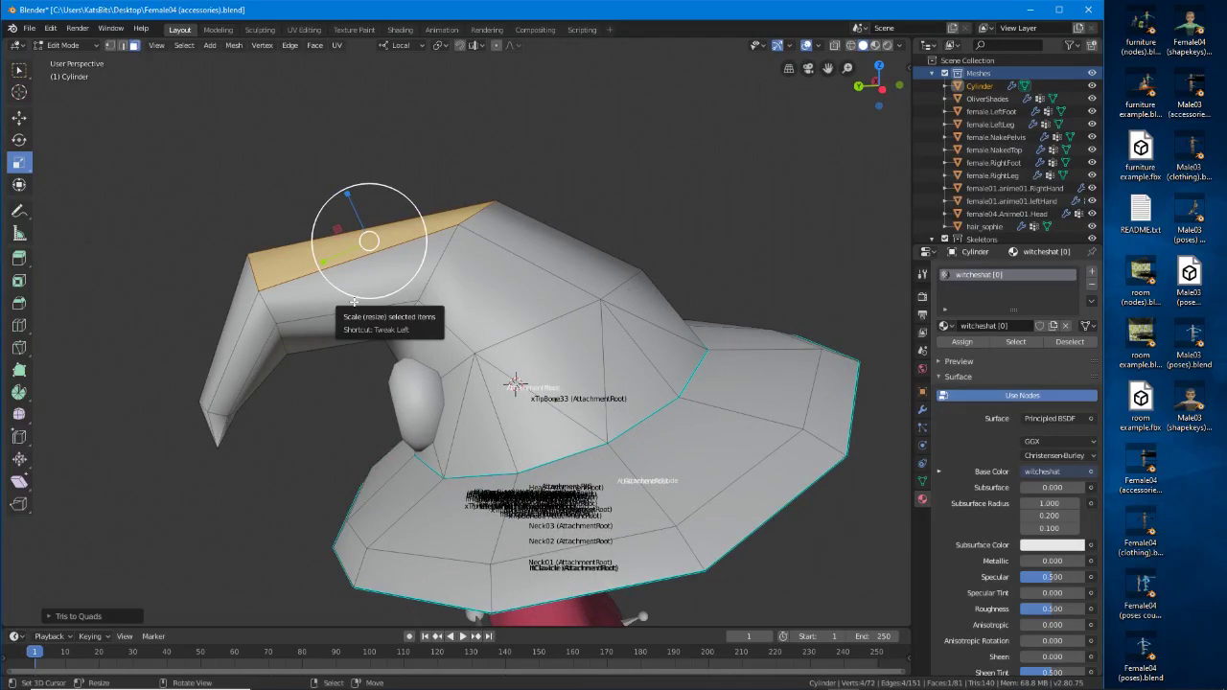
key(ctrl+r)
click(347, 265)
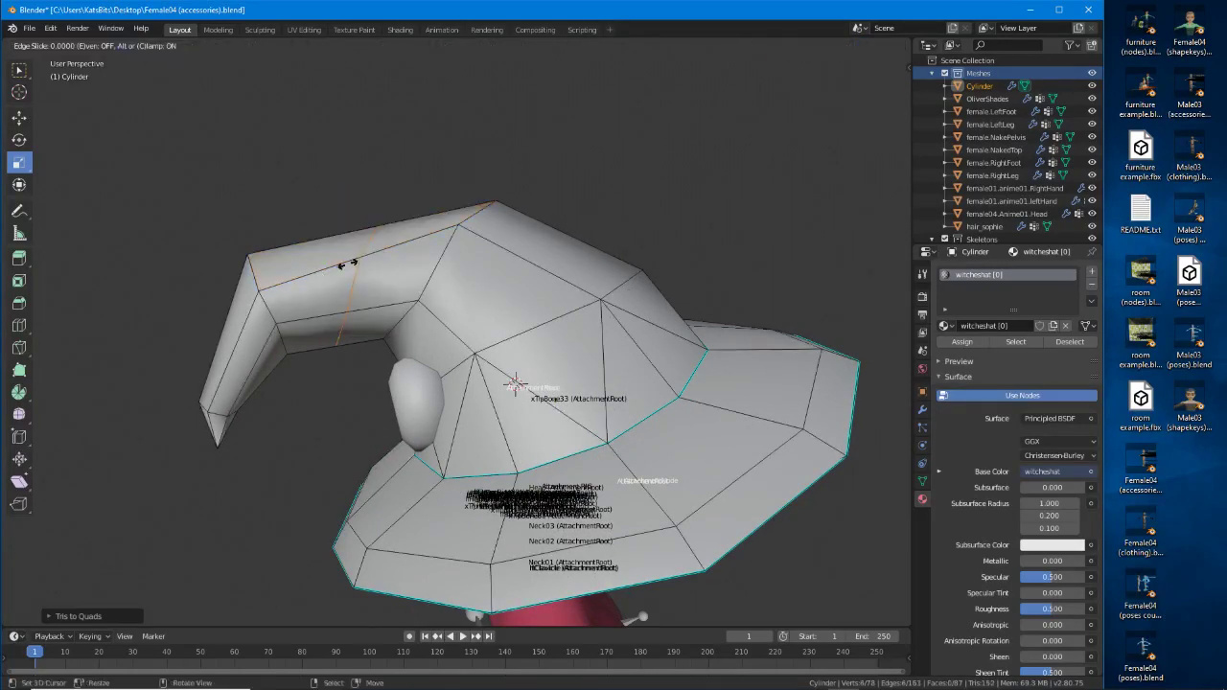
click(345, 278)
key(r)
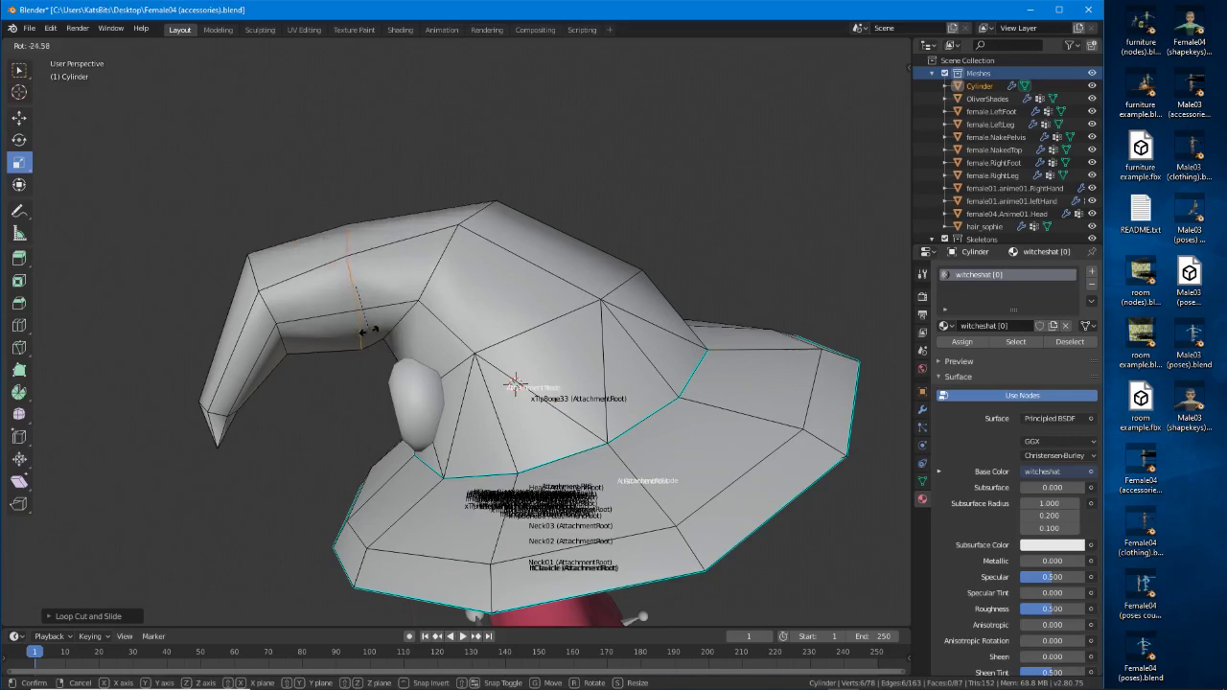
click(368, 334)
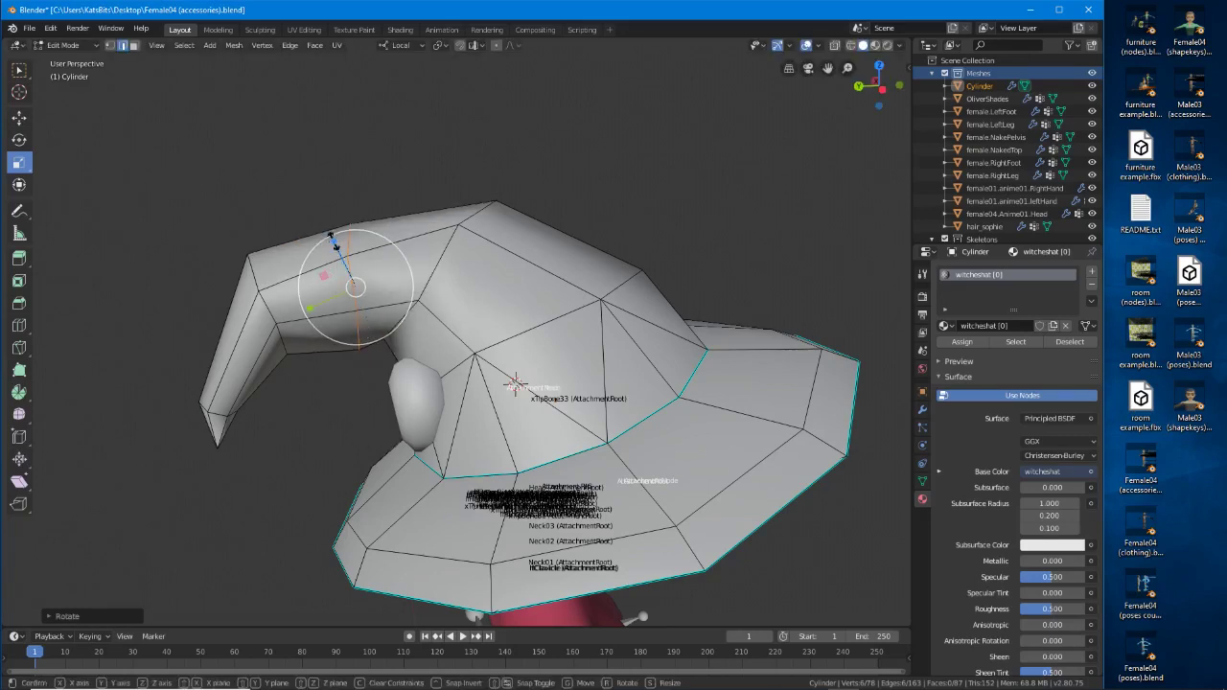
drag(333, 243, 349, 252)
Rotate the edge loop at the outer bend near the hat's tip and move it about 20.5 m downward and inward.
alt+click(252, 272)
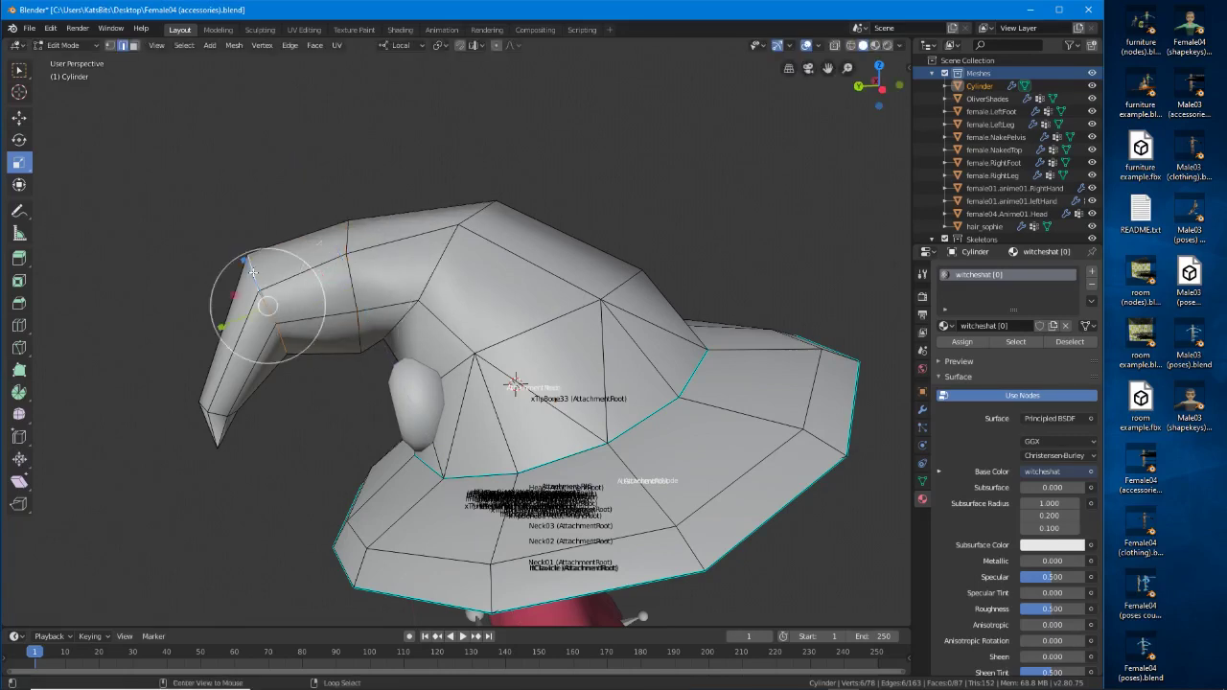
key(r)
click(337, 331)
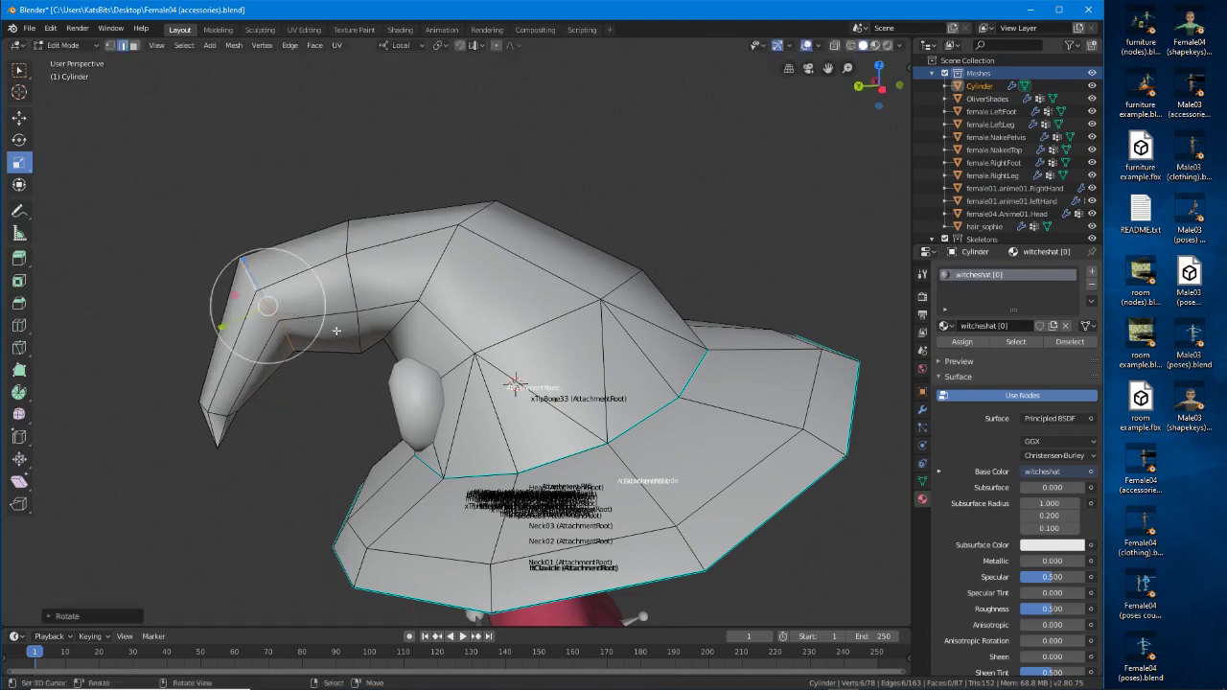
key(g)
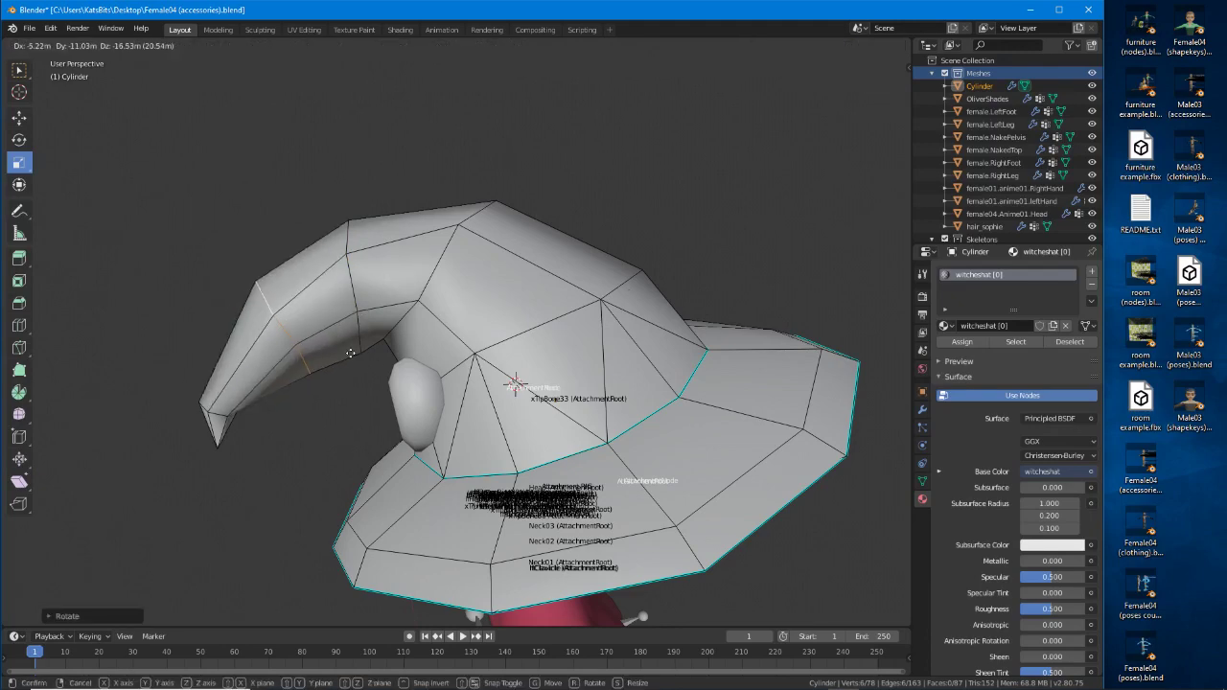
click(351, 352)
Move the single vertex in the inner crease at the back of the crown slightly sideways.
middle_drag(351, 353, 442, 319)
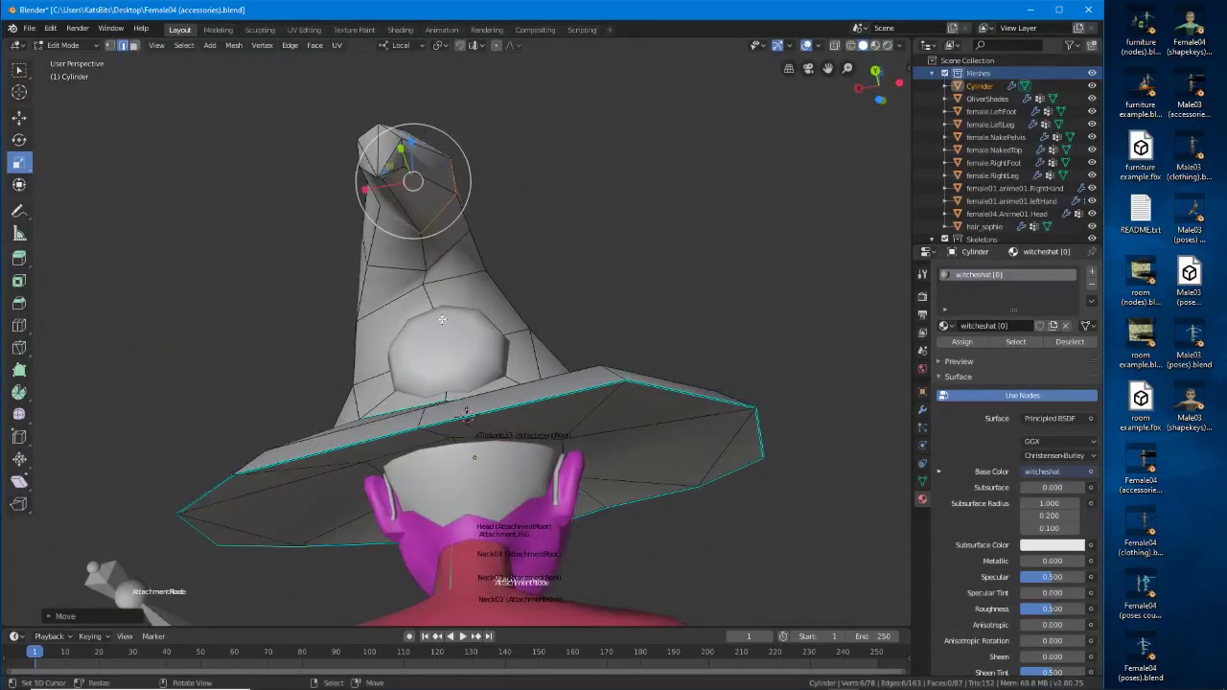
click(423, 285)
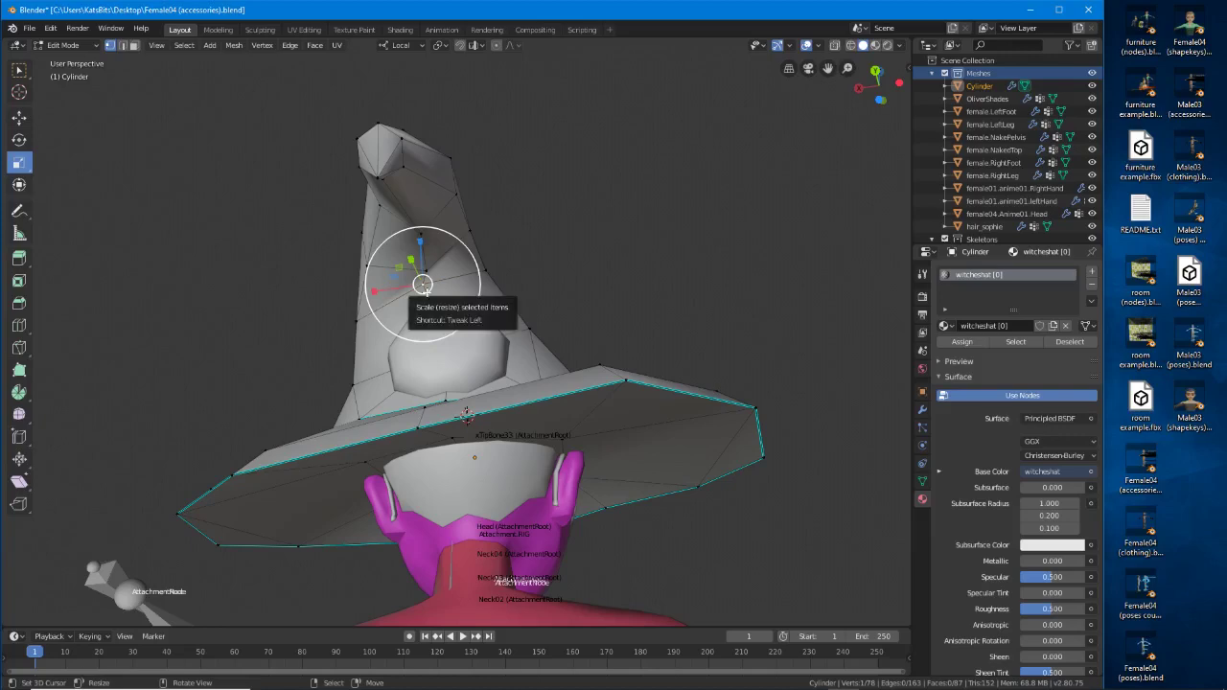
key(g)
click(437, 291)
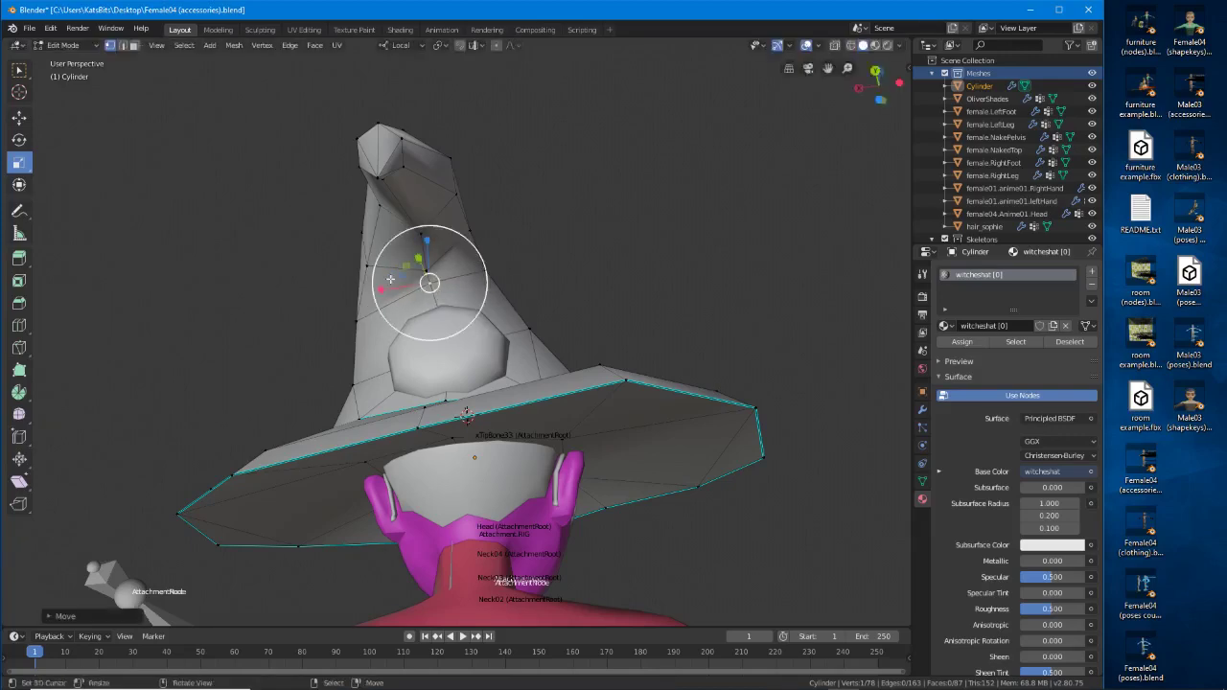
Enlarge the edge loop at the outer bend near the tip slightly and move it about 17 m downward.
middle_drag(436, 291, 545, 339)
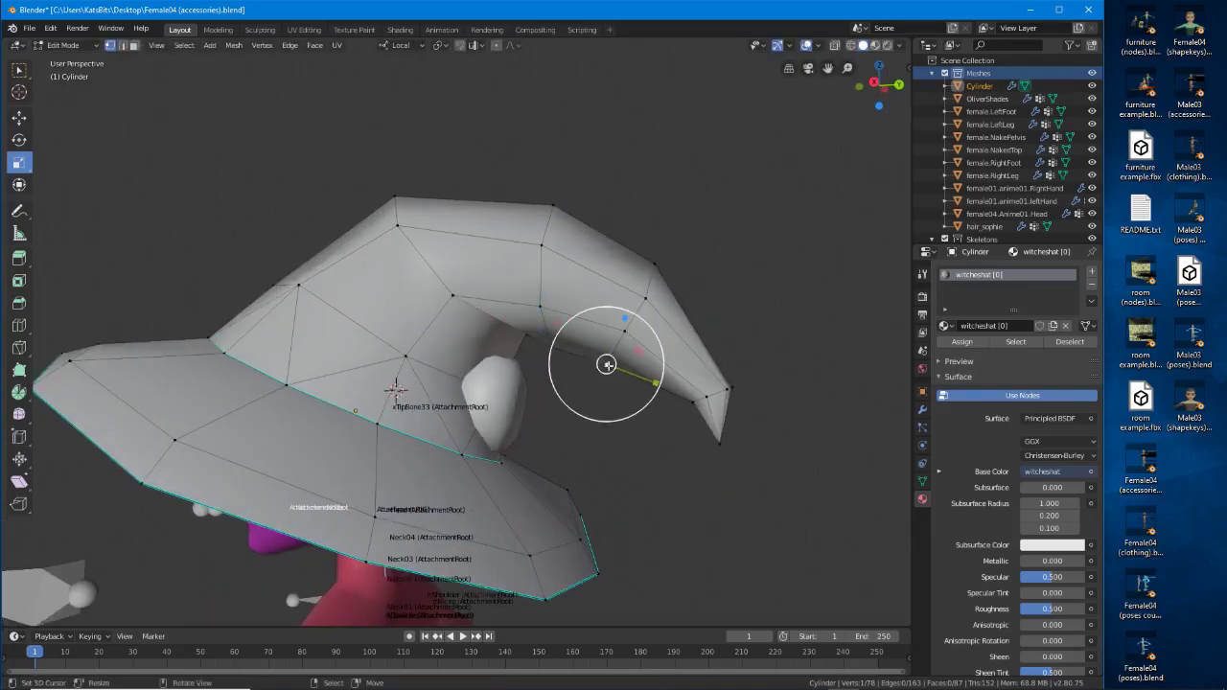
shift+right_click(625, 332)
shift+right_click(646, 298)
shift+right_click(655, 264)
alt+right_click(653, 281)
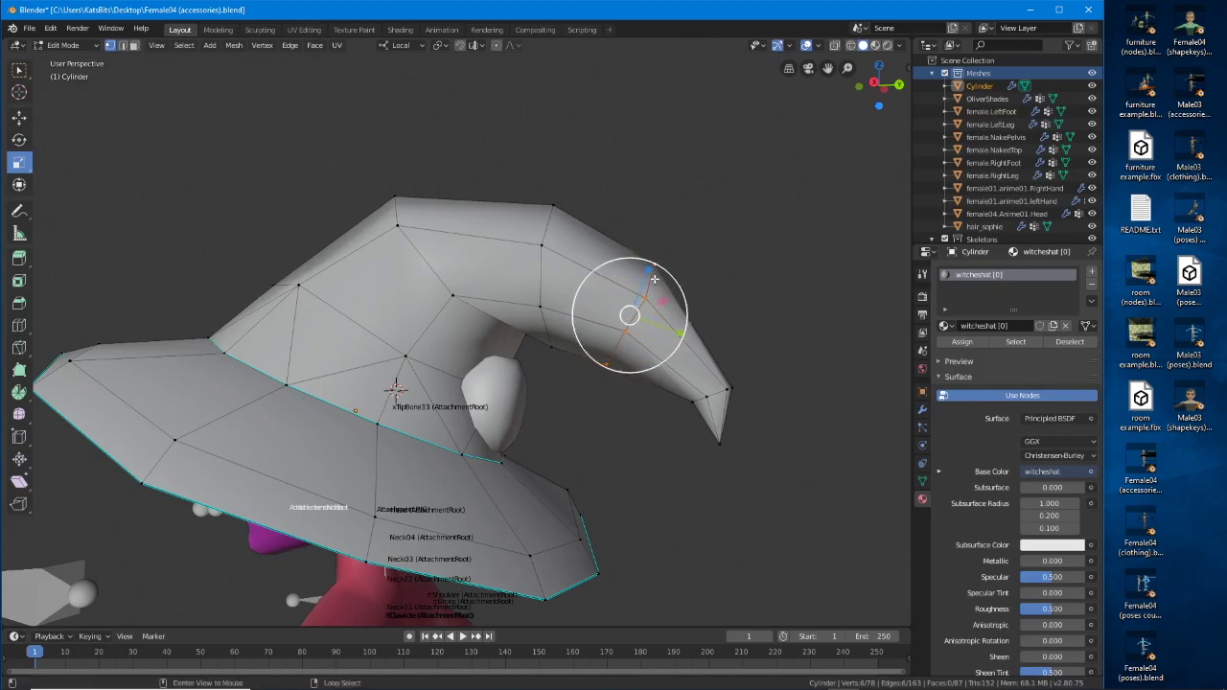
key(g)
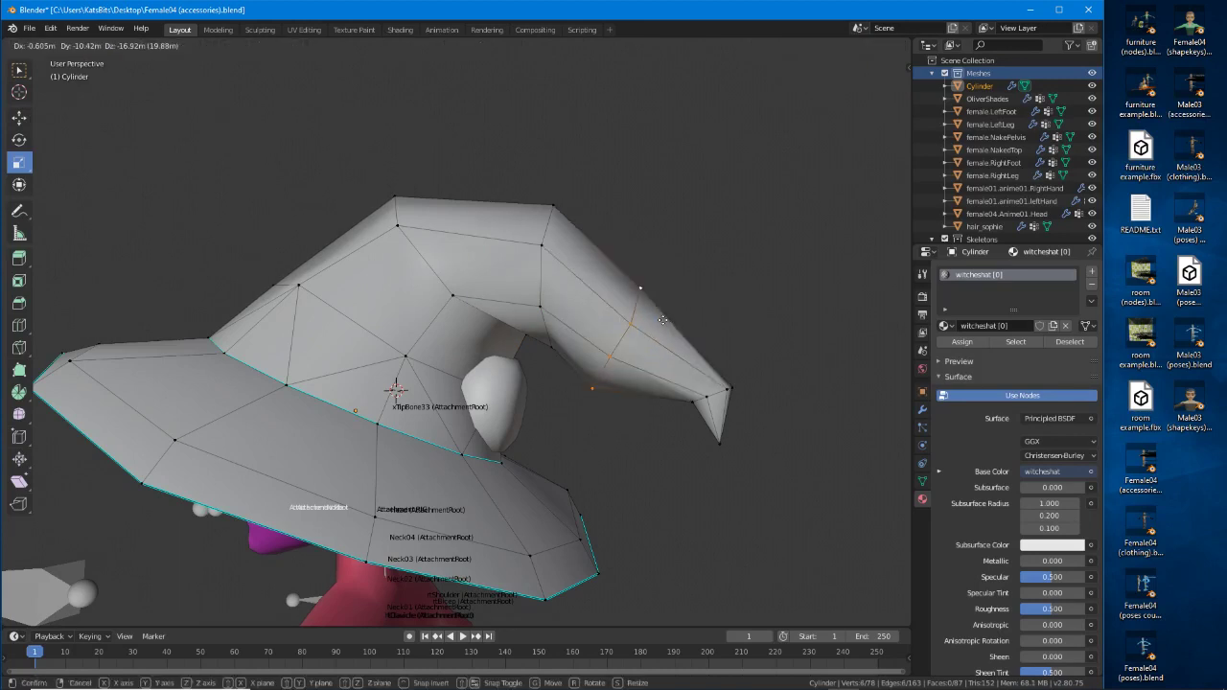
click(665, 315)
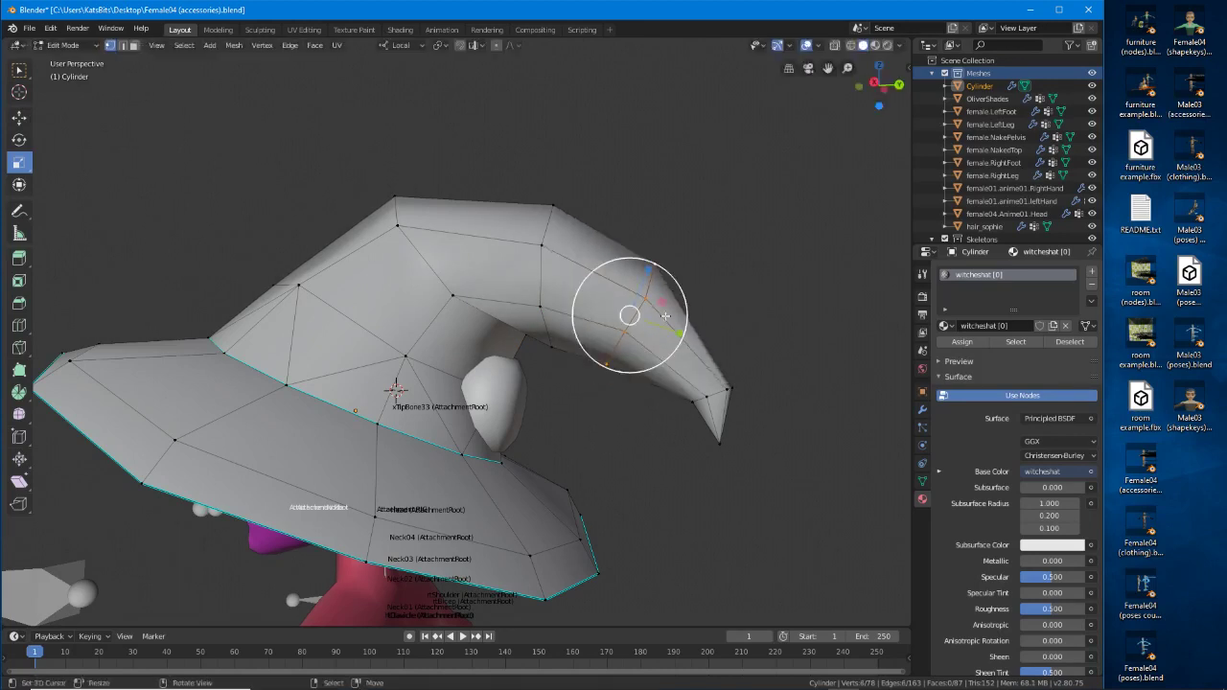
key(s)
click(655, 409)
key(g)
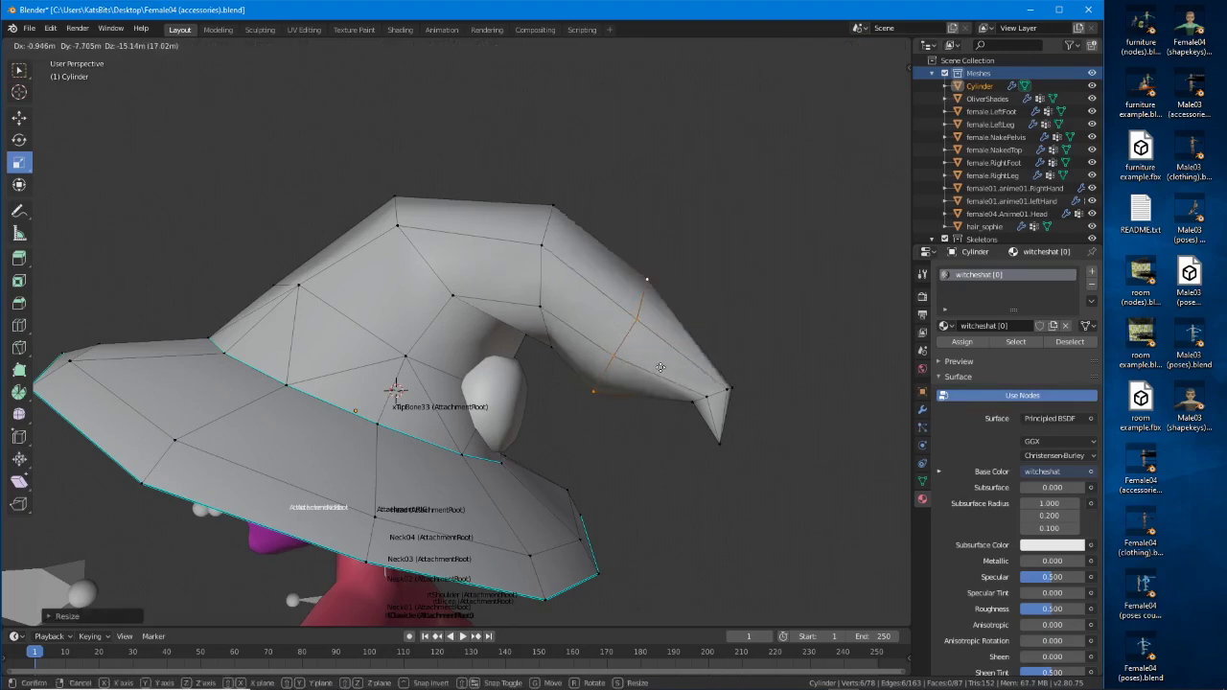
click(659, 368)
Move the vertex on the underside of the bend, just above the hair bun, by about 8 m.
middle_drag(596, 381, 381, 347)
click(381, 347)
key(g)
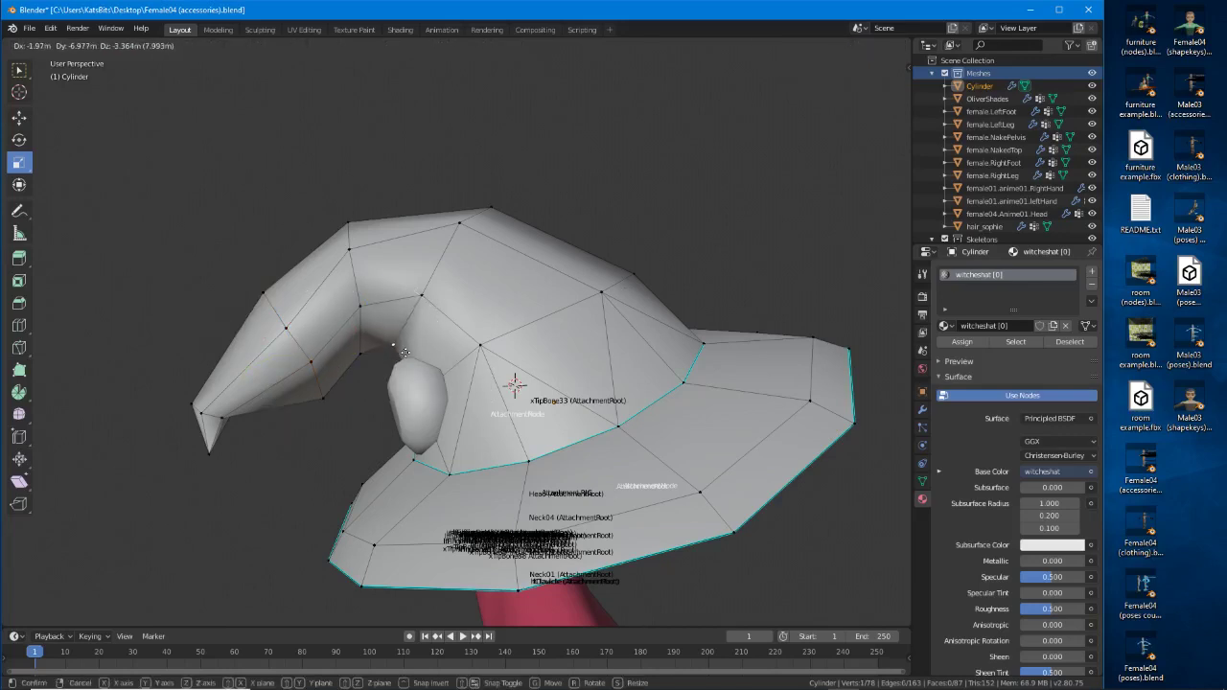
click(401, 355)
Select the vertex at the top of the hat where the cone starts to bend backward.
middle_drag(401, 355, 424, 320)
right_click(494, 207)
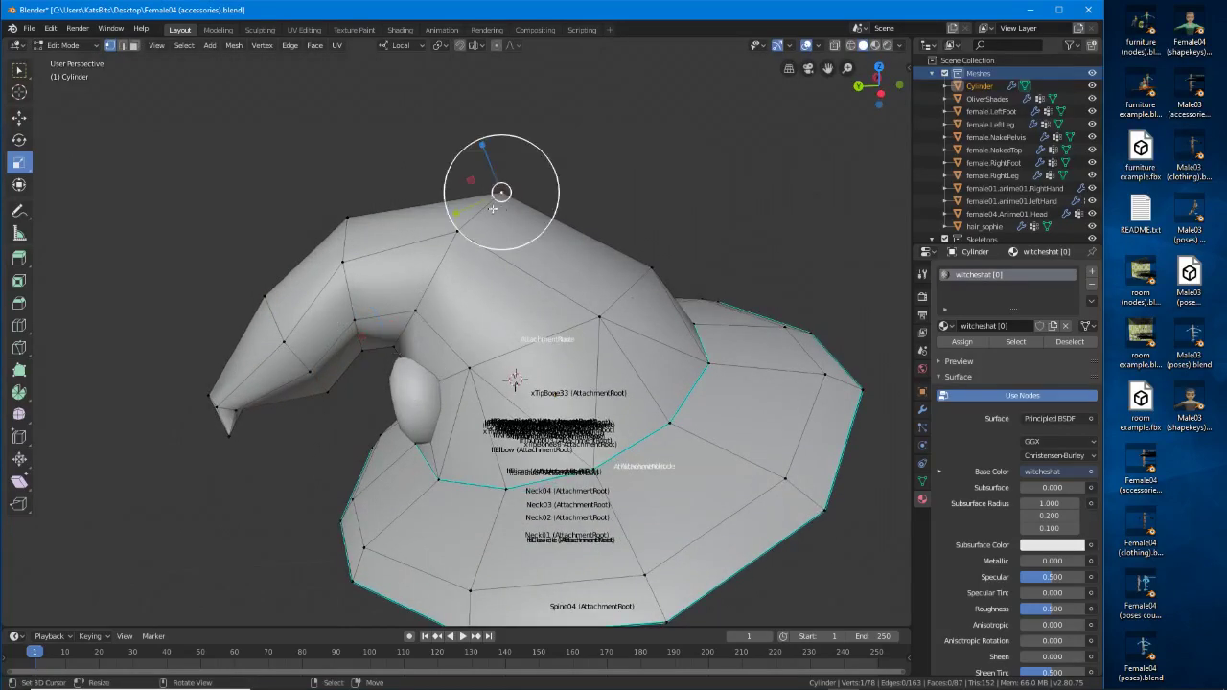
Move the selected vertex on top of the hat's bend slightly to smooth the crown's outline.
key(g)
click(497, 200)
middle_drag(496, 199, 367, 263)
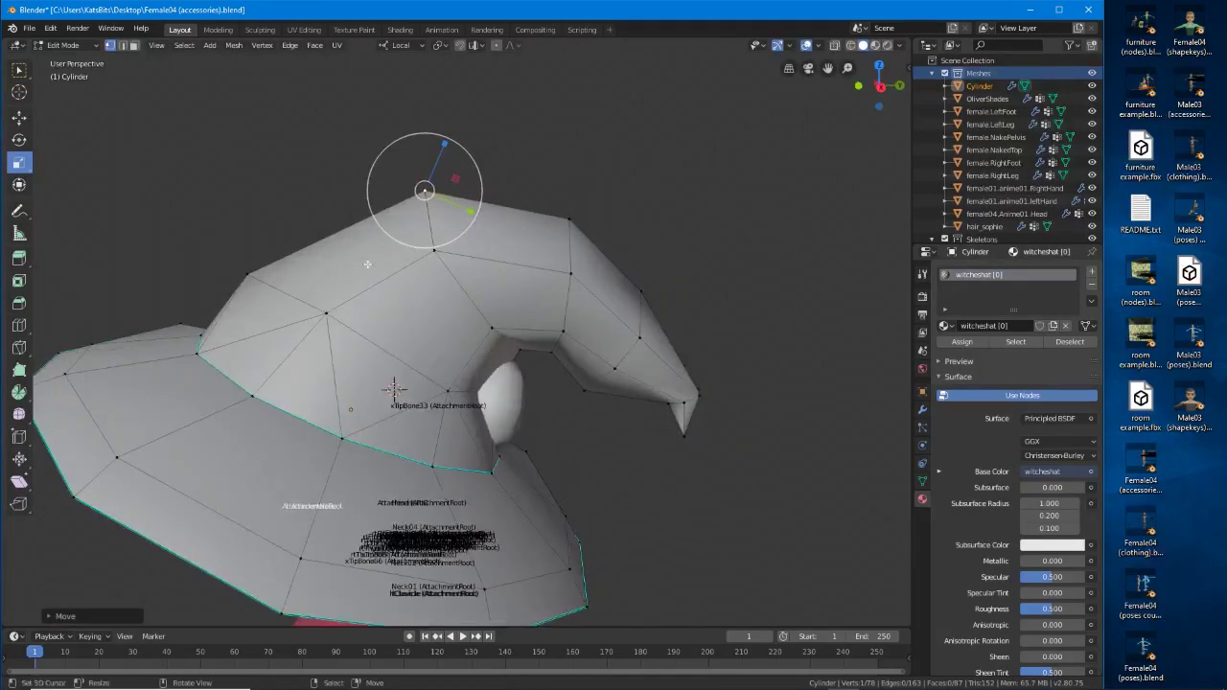
middle_drag(391, 326, 436, 339)
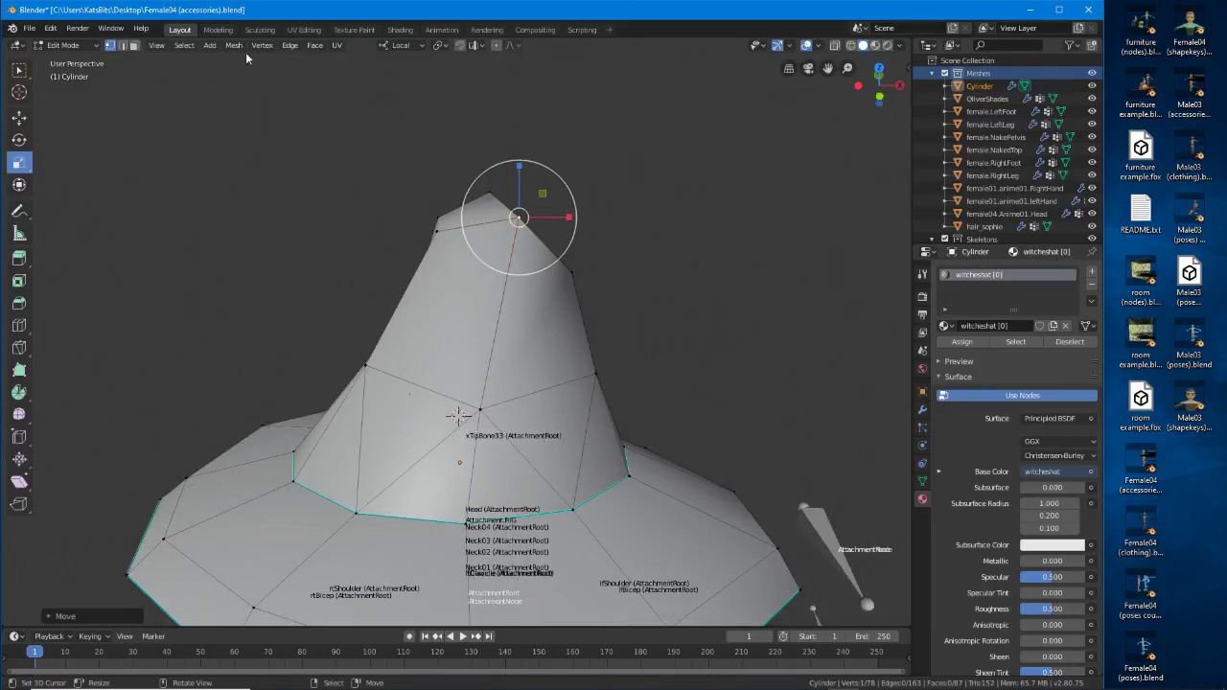
Subdivide the three lengthwise edges on the back of the hat's crown, just below the bend.
click(123, 45)
click(414, 269)
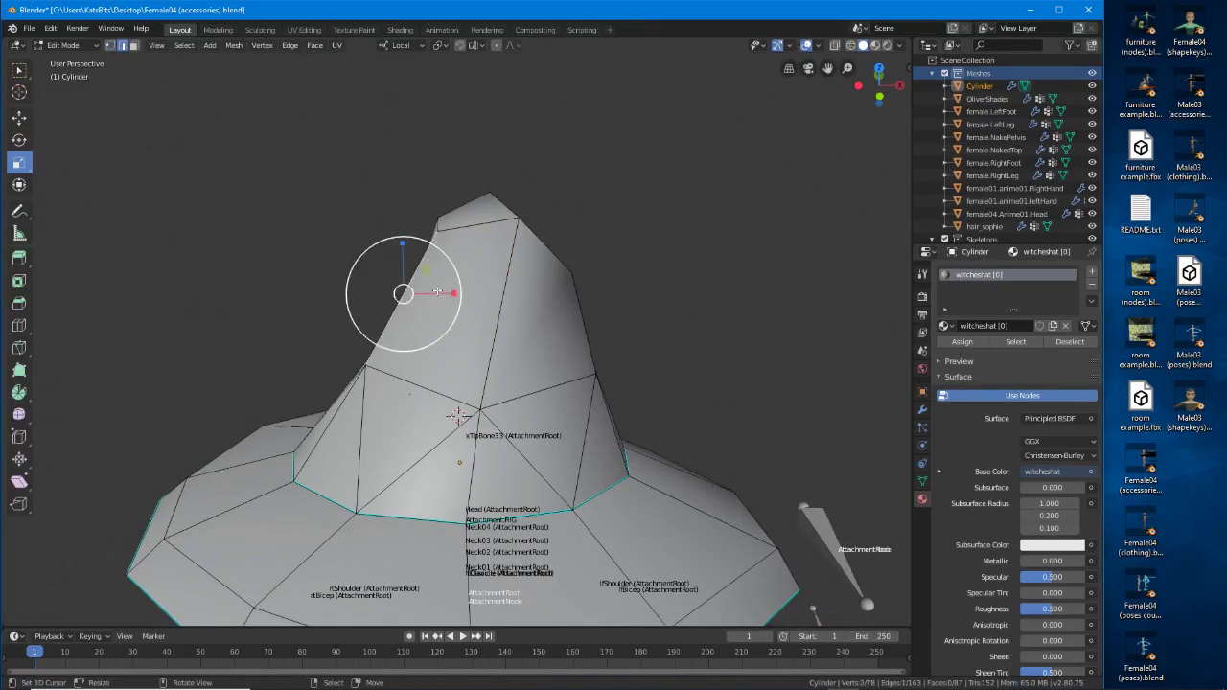
shift+click(493, 312)
middle_drag(573, 319, 465, 291)
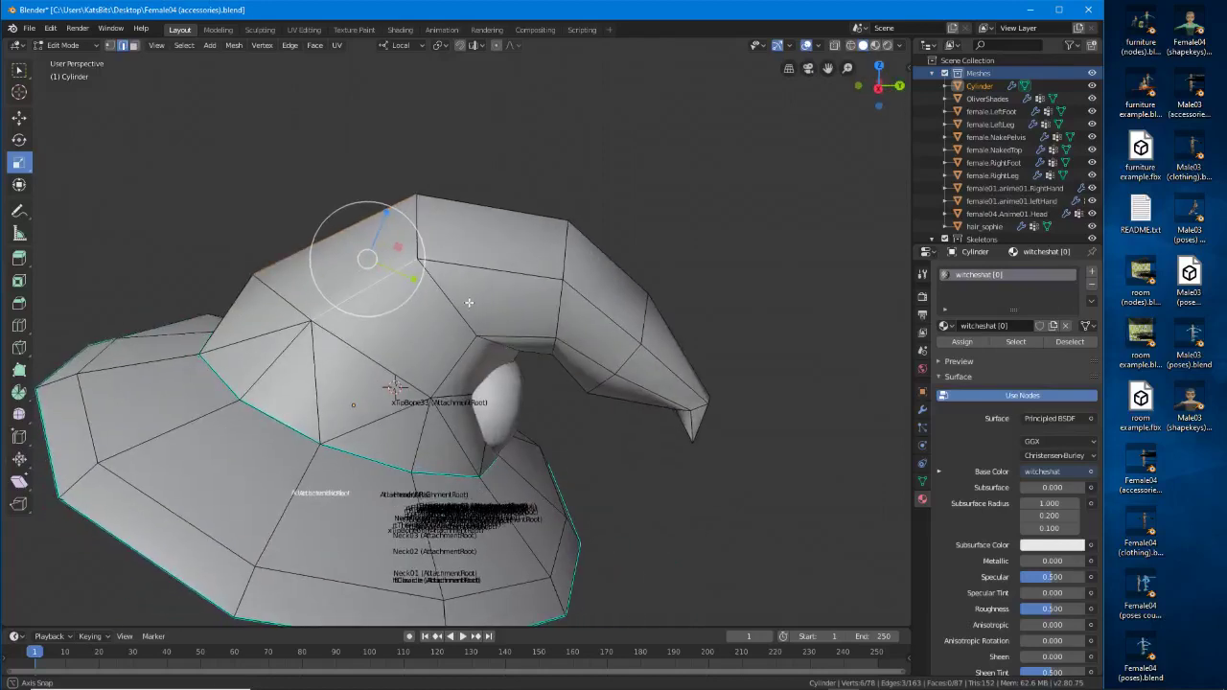
click(289, 46)
click(310, 109)
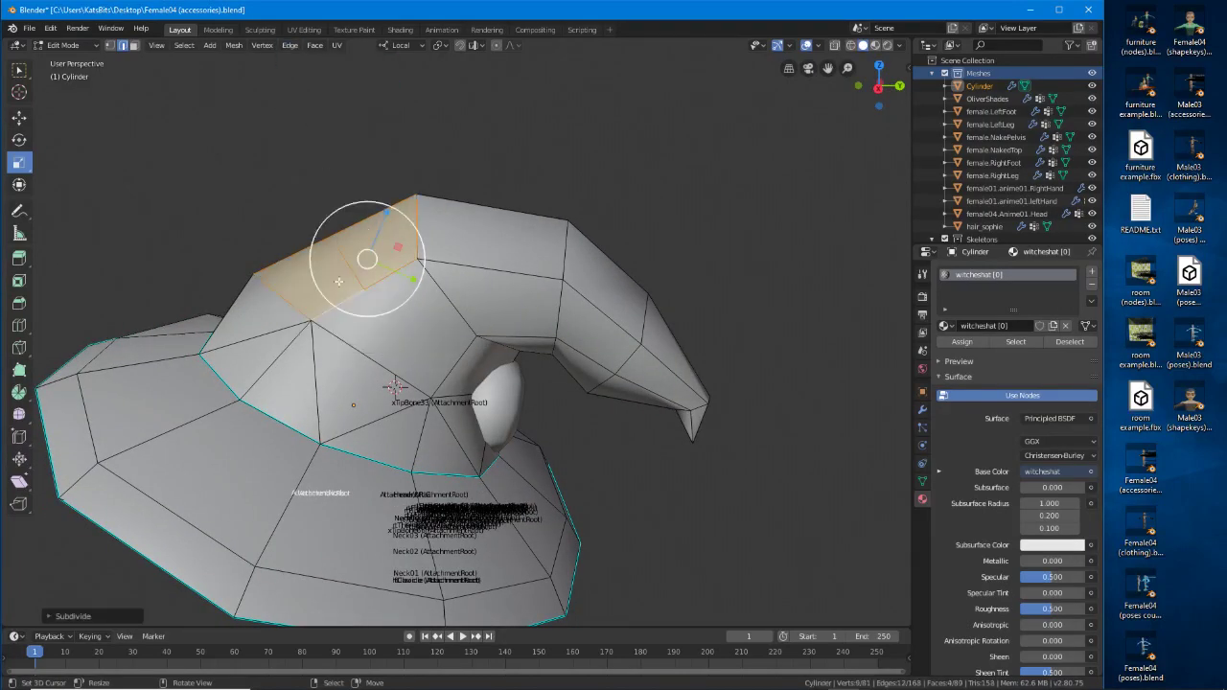
Reposition the newly subdivided vertices on the back of the crown, and scale the outer pair slightly inward.
click(339, 281)
middle_drag(339, 281, 586, 336)
right_click(468, 291)
key(g)
click(375, 245)
right_click(398, 276)
key(g)
click(573, 276)
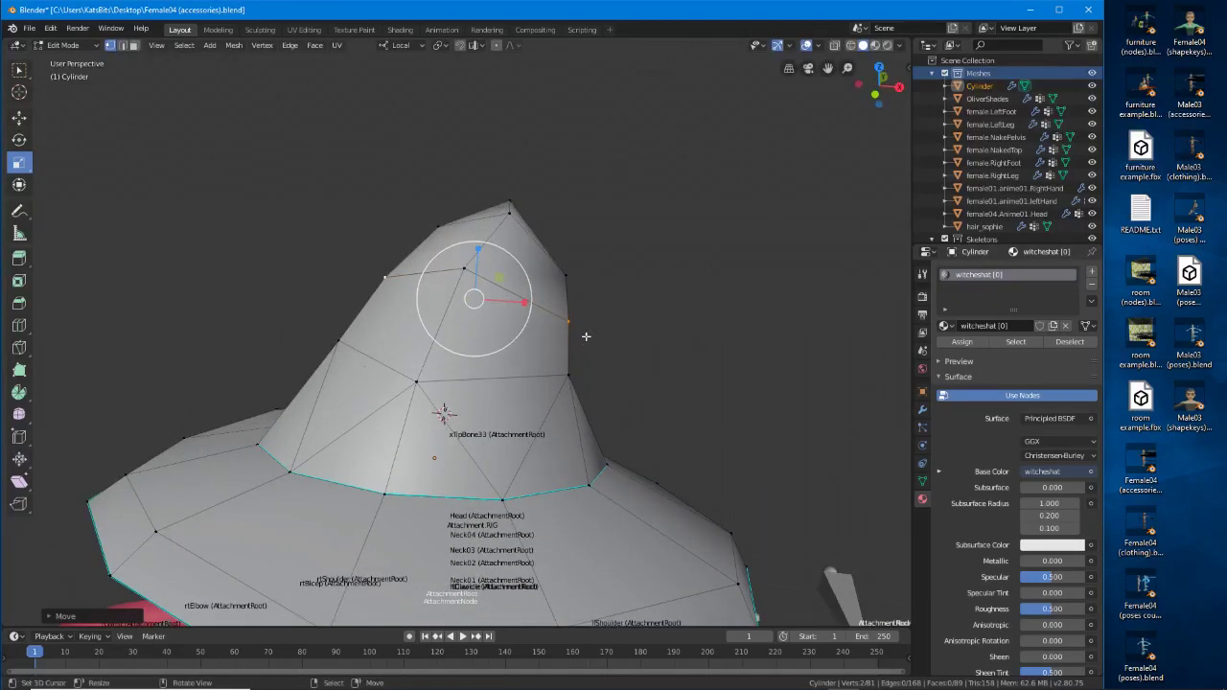
key(s)
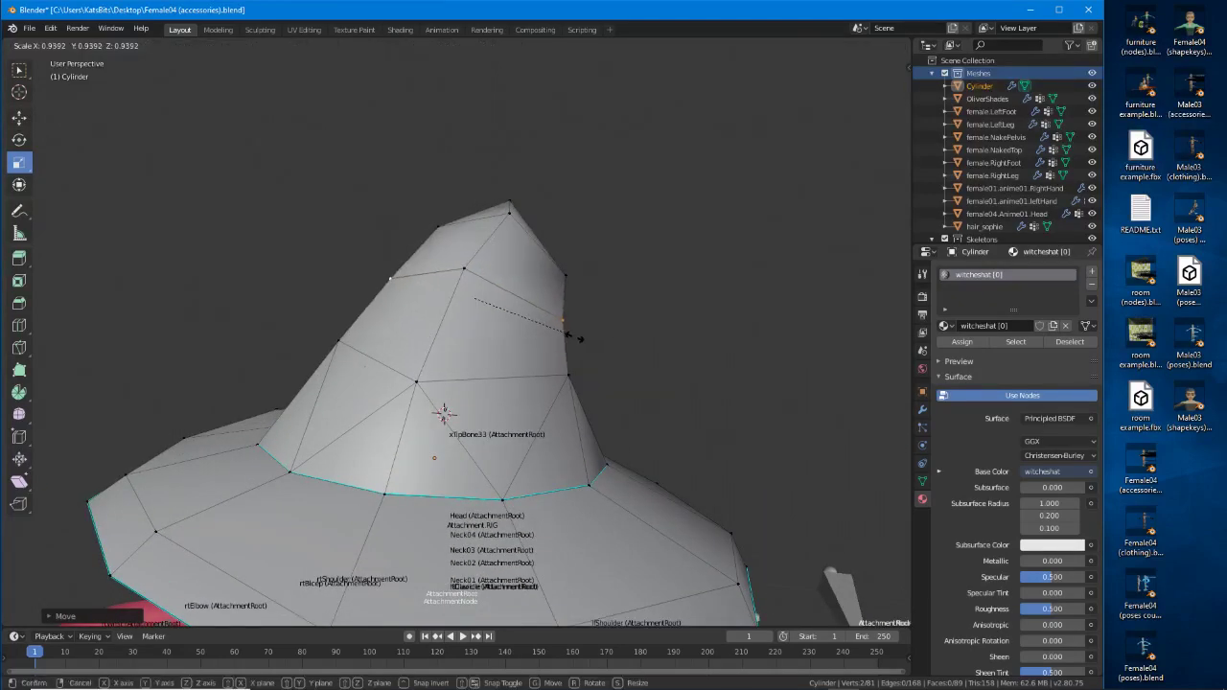
click(569, 335)
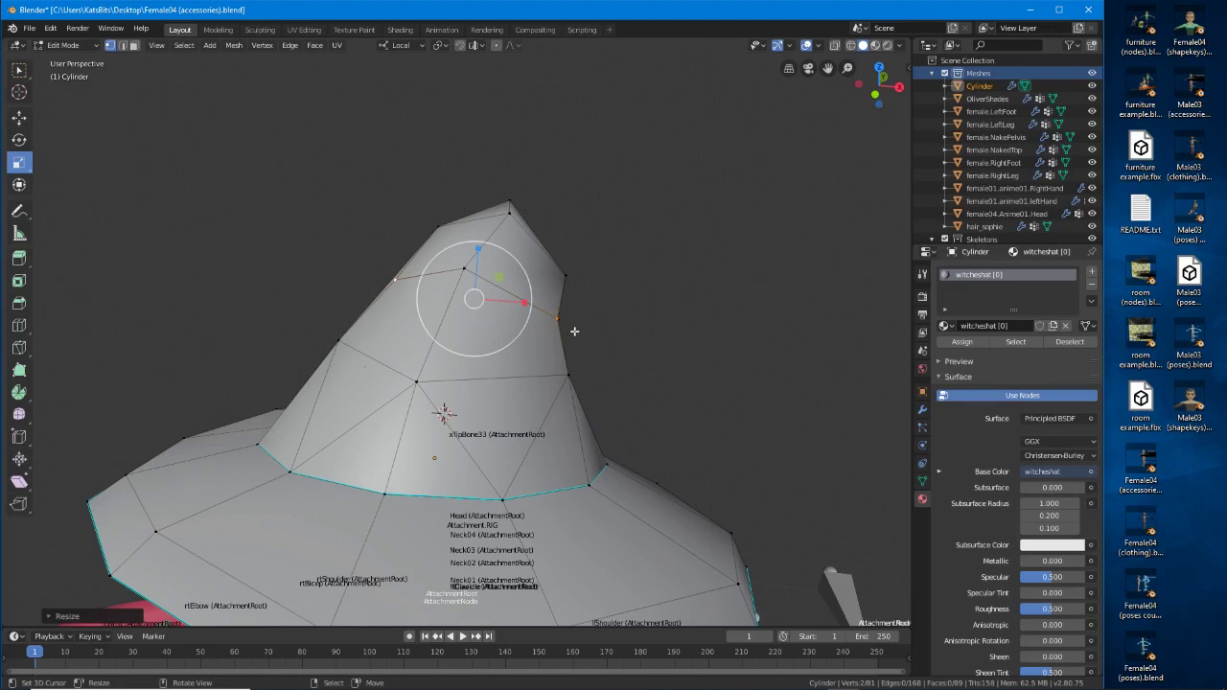
Adjust the individual vertices along the back and top of the crown to round the curve into the bend.
middle_drag(600, 333, 339, 232)
right_drag(339, 232, 336, 232)
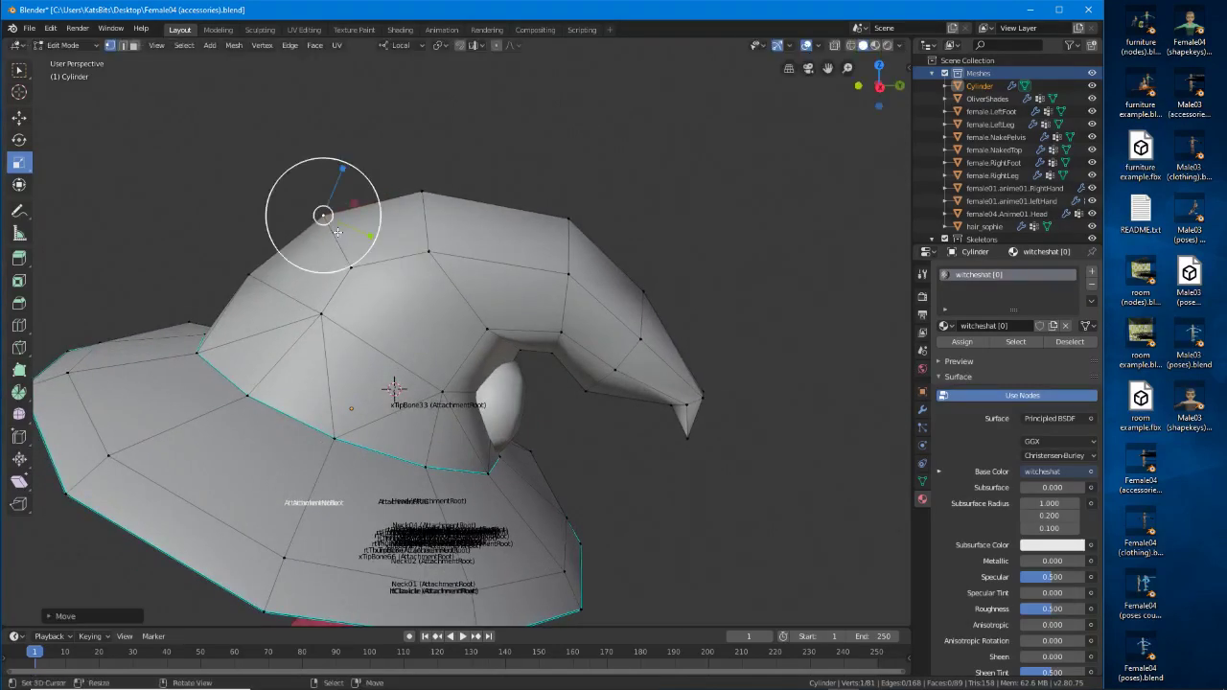
right_click(446, 191)
right_drag(446, 191, 462, 190)
right_drag(443, 265, 460, 267)
middle_drag(460, 267, 493, 254)
right_drag(493, 255, 488, 264)
middle_drag(658, 291, 497, 307)
scroll(497, 307, down, 3)
middle_drag(585, 331, 480, 326)
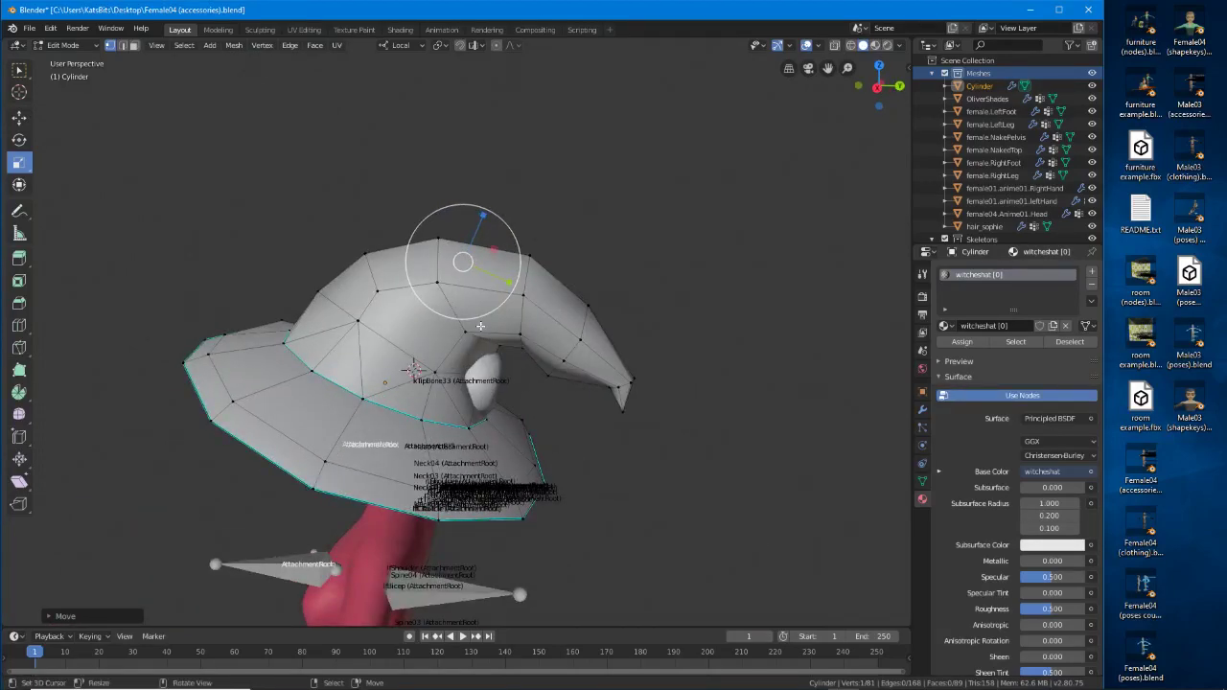
middle_drag(480, 326, 371, 271)
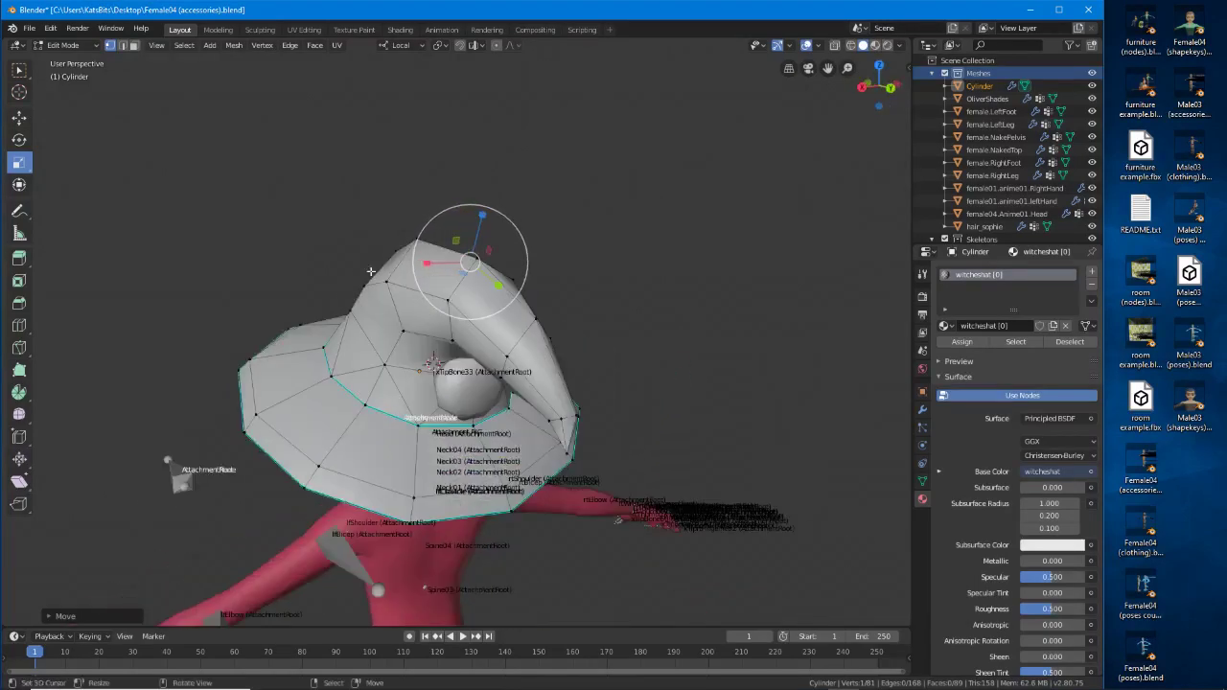
Switch to the UV Editing workspace and select the whole hat mesh to display its UV layout over the checker texture.
click(305, 30)
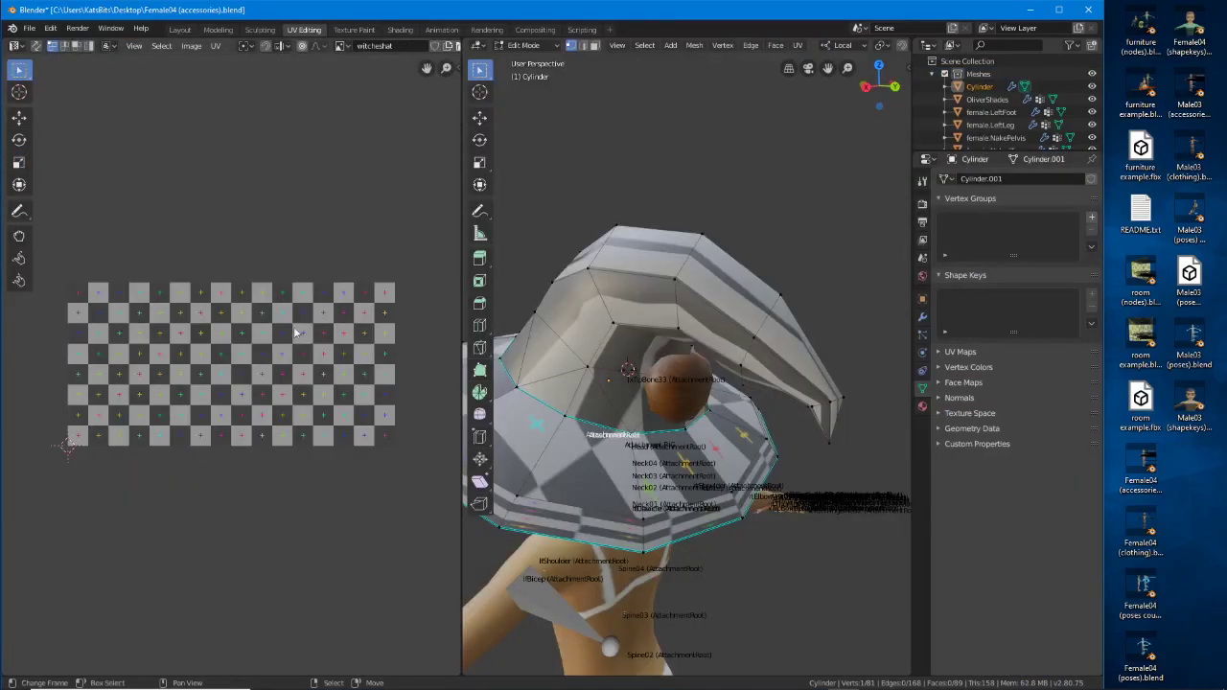
key(Tab)
key(Tab)
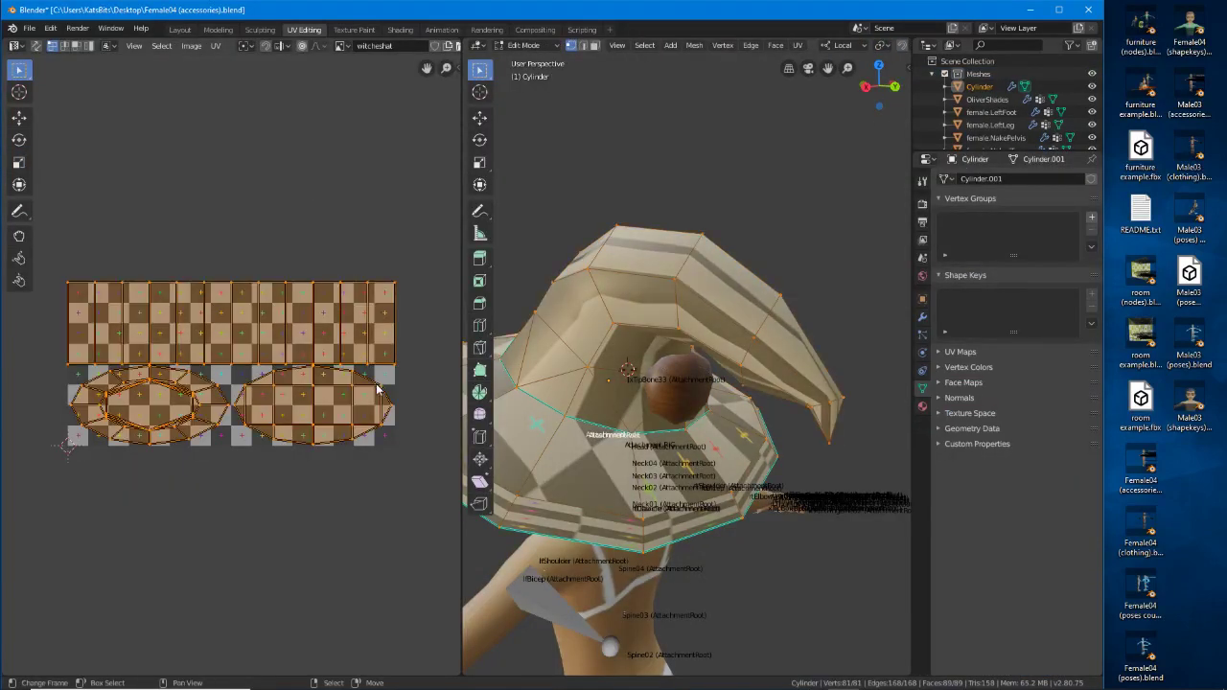
middle_drag(618, 410, 612, 405)
middle_drag(633, 321, 755, 337)
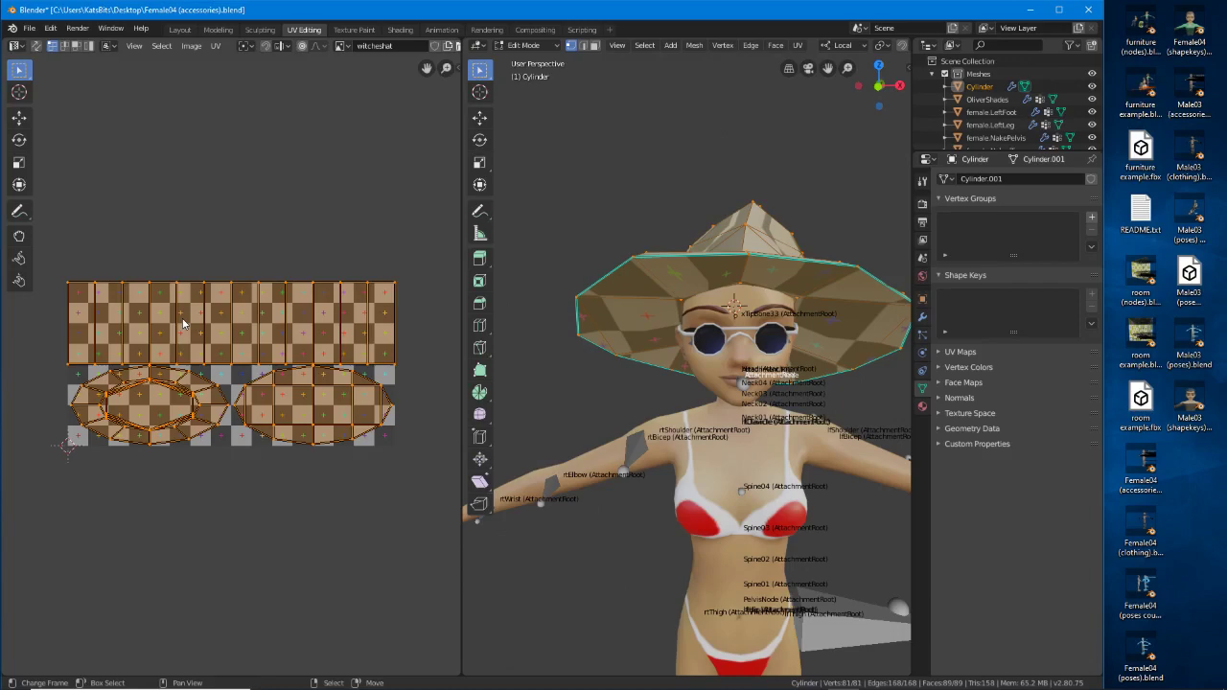
middle_drag(725, 302, 711, 336)
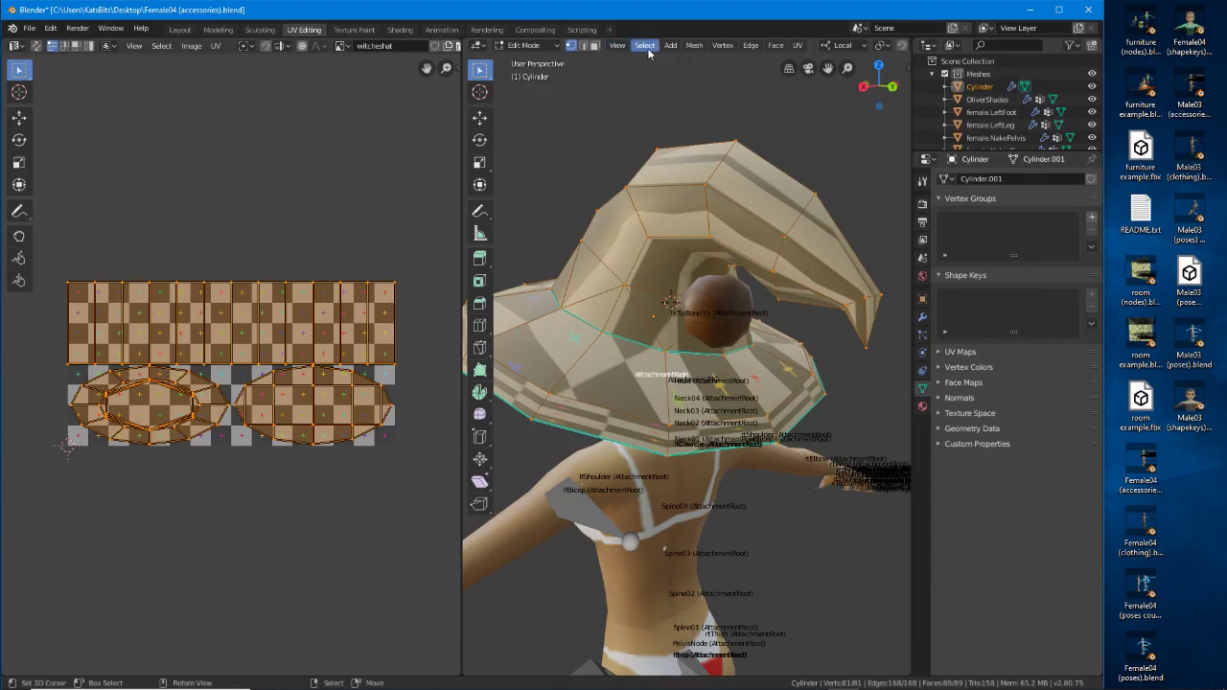
Mark the hat brim's outer edge loop as a seam using wireframe shading, and select the entire hat mesh.
click(583, 45)
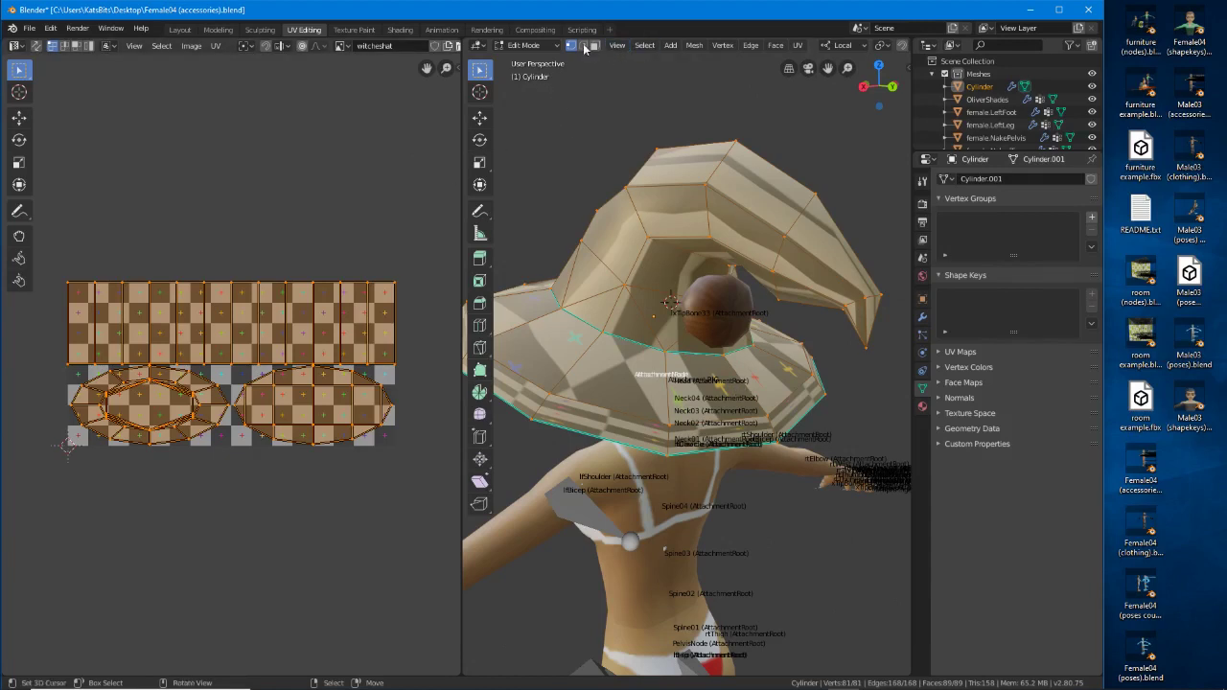
alt+right_click(645, 446)
middle_drag(582, 432, 868, 446)
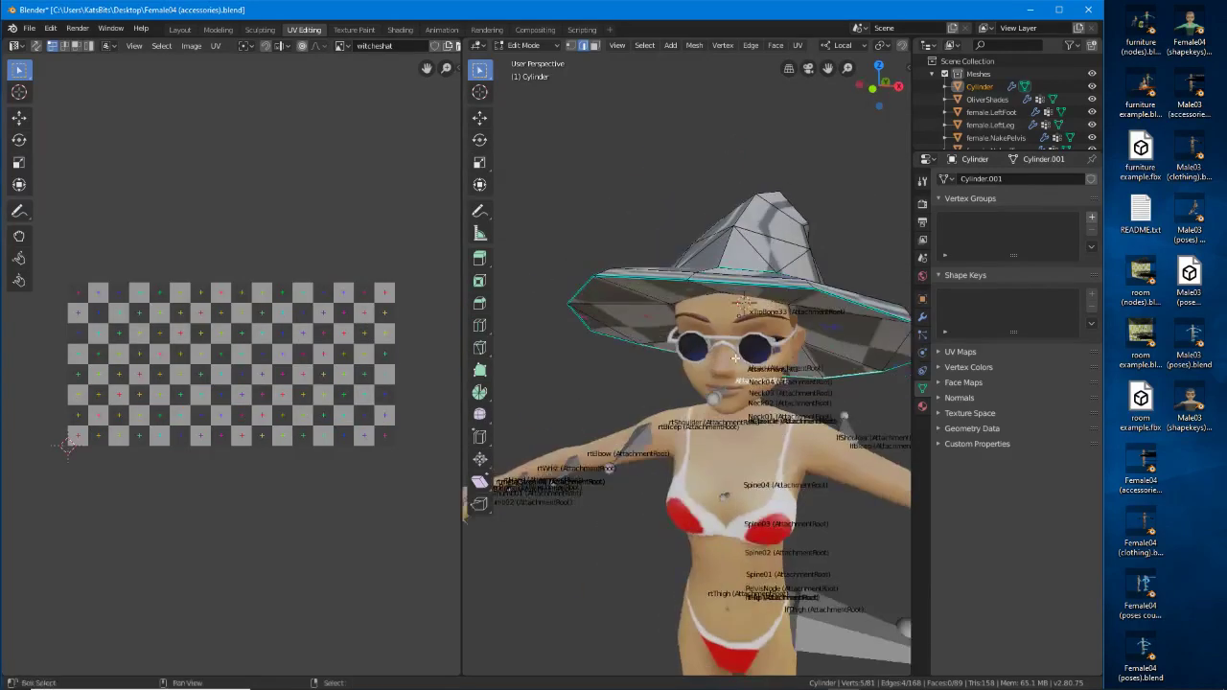
middle_drag(735, 358, 690, 354)
key(z)
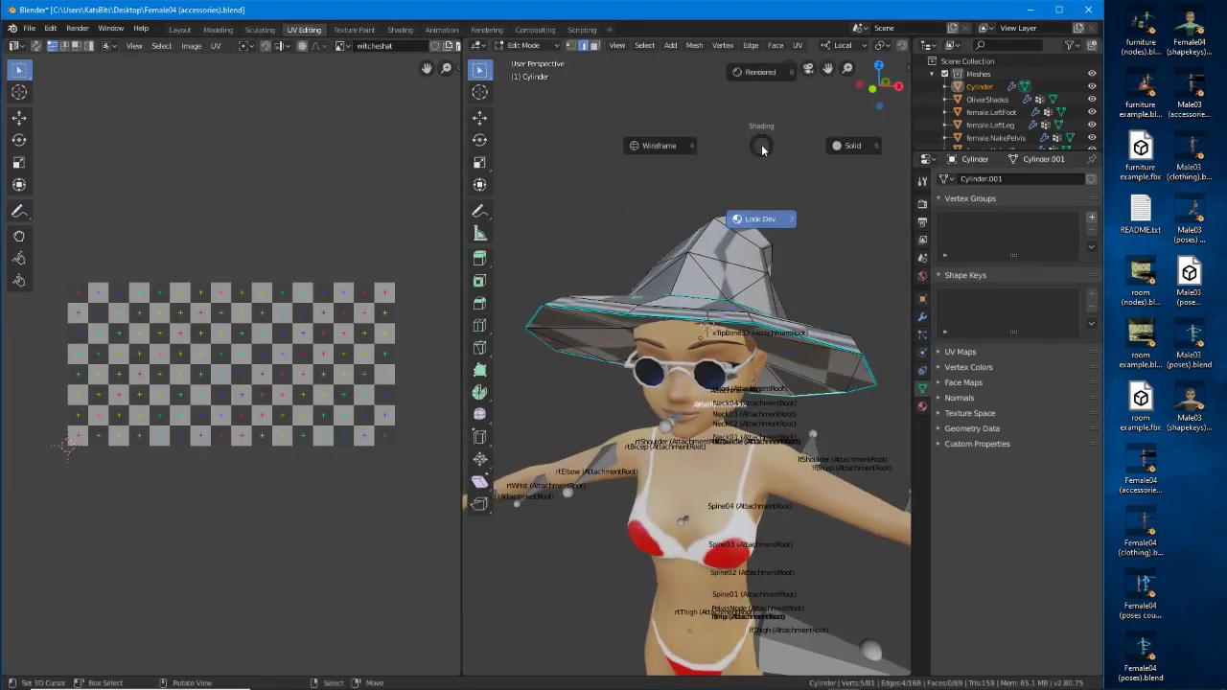
click(662, 146)
mouse_move(680, 200)
middle_down()
mouse_move(692, 362)
mouse_move(543, 400)
middle_up()
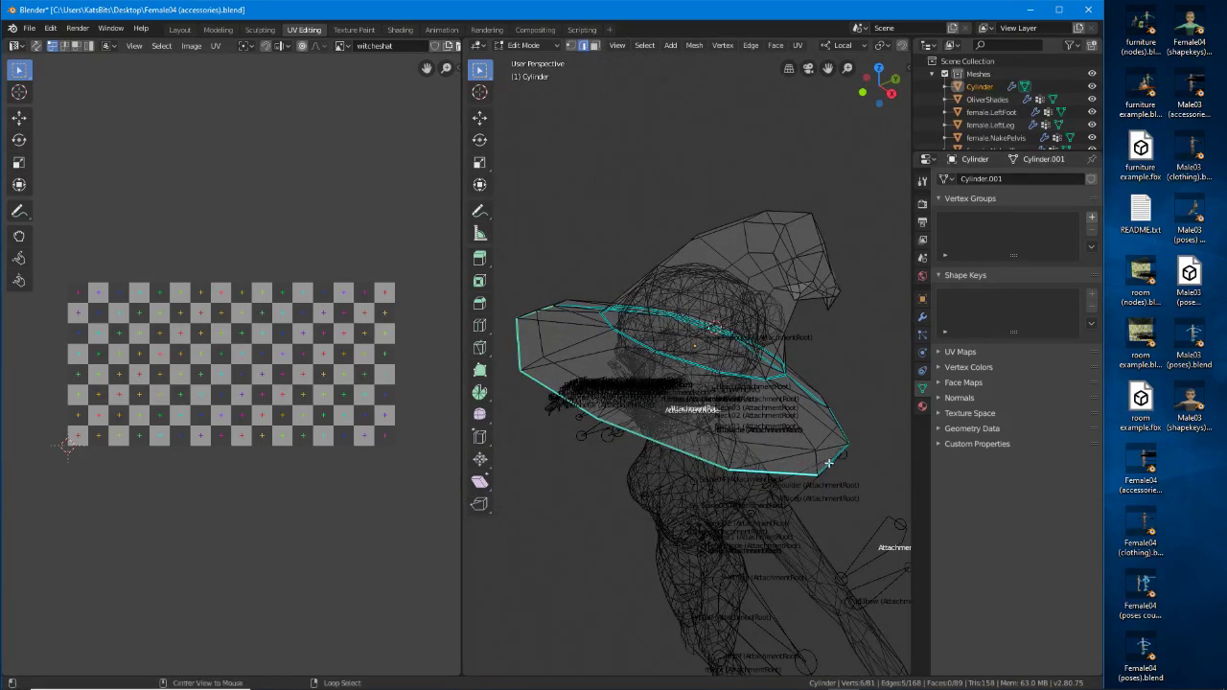
middle_drag(829, 464, 810, 411)
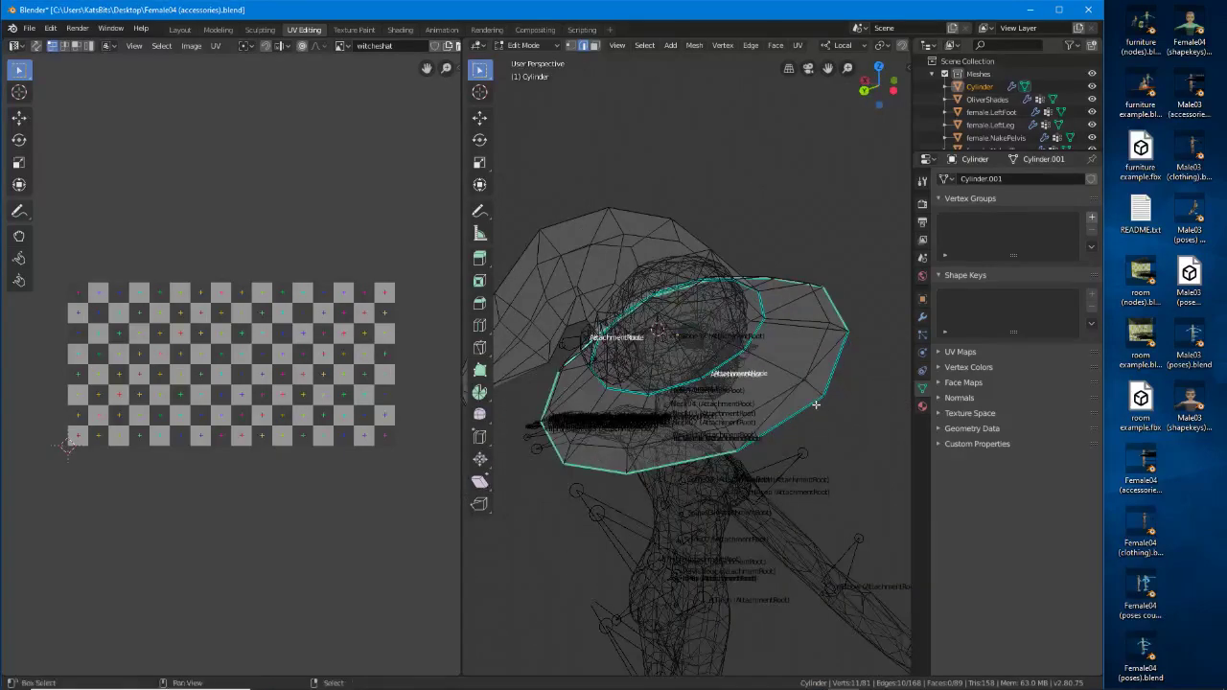
middle_drag(832, 368, 684, 374)
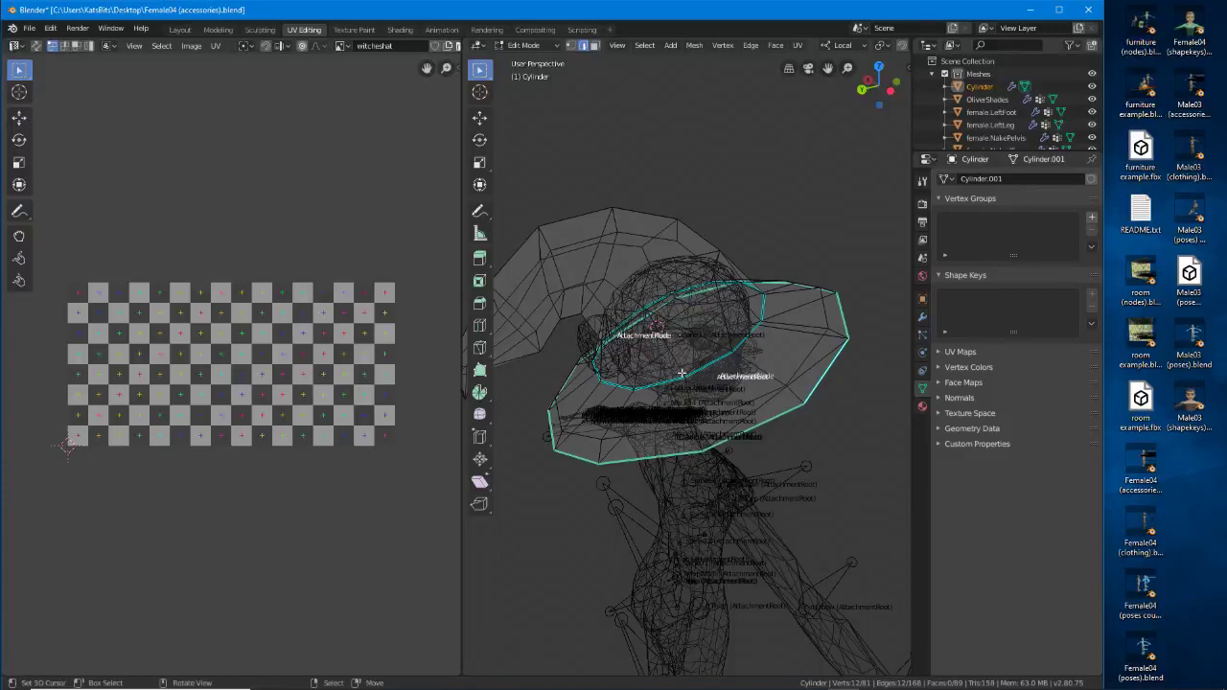
click(751, 45)
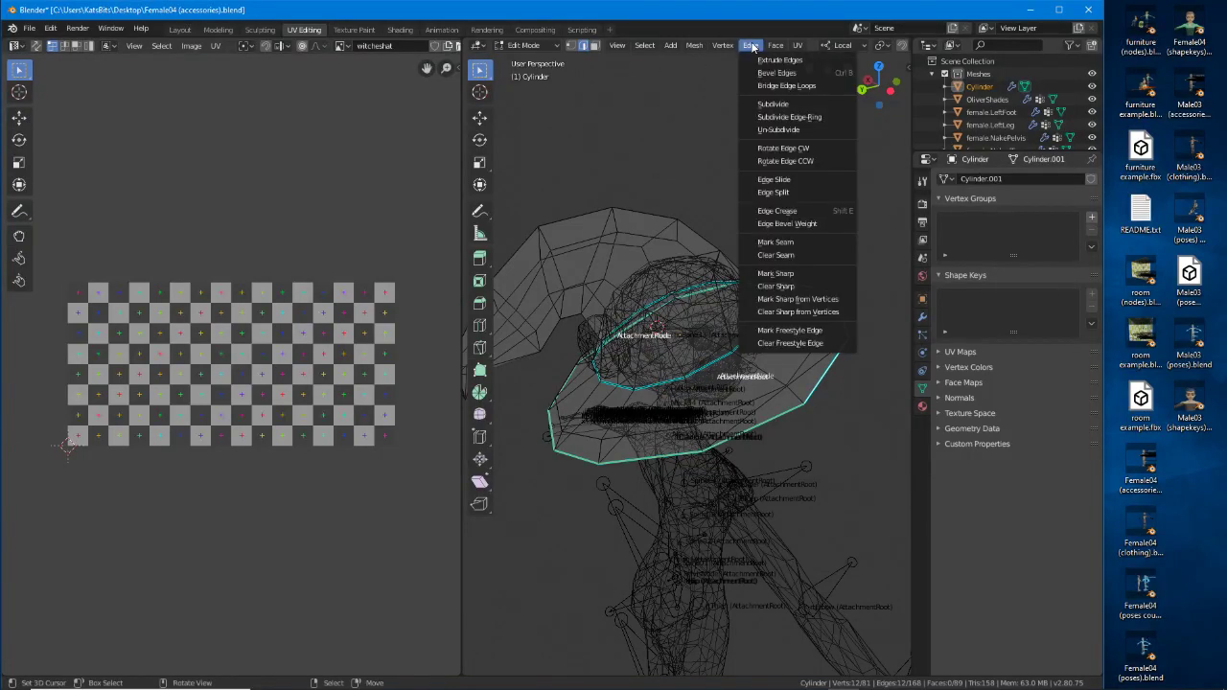
click(797, 244)
middle_drag(586, 405, 705, 373)
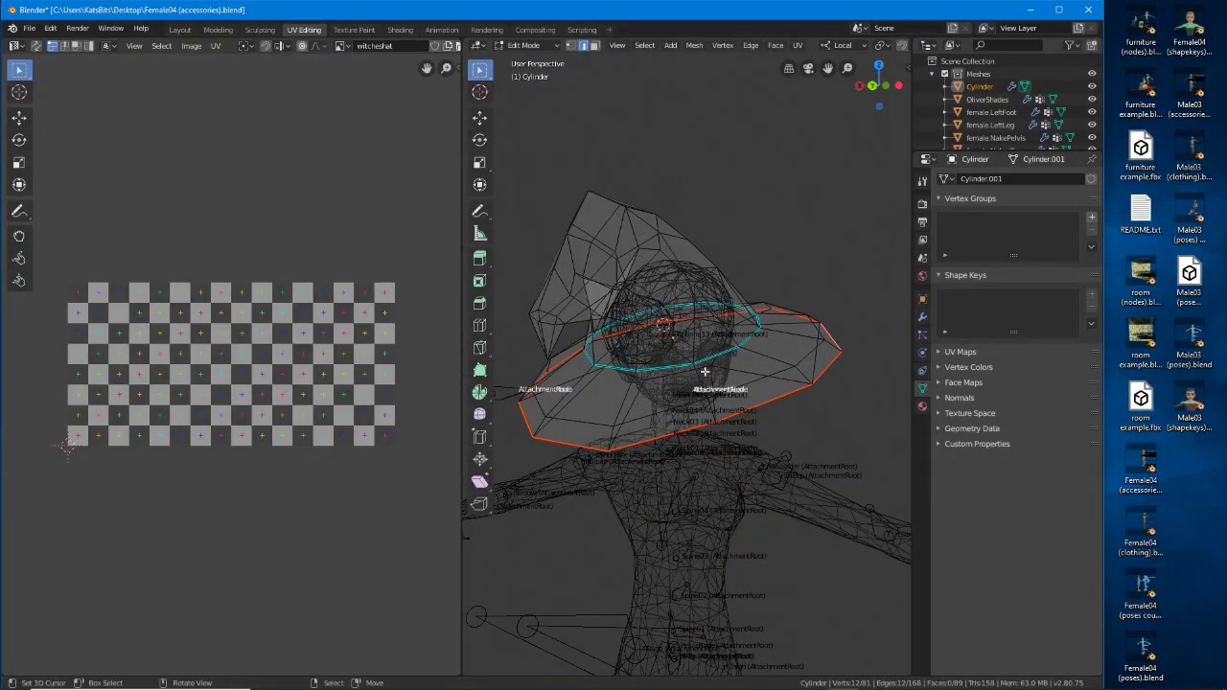
key(a)
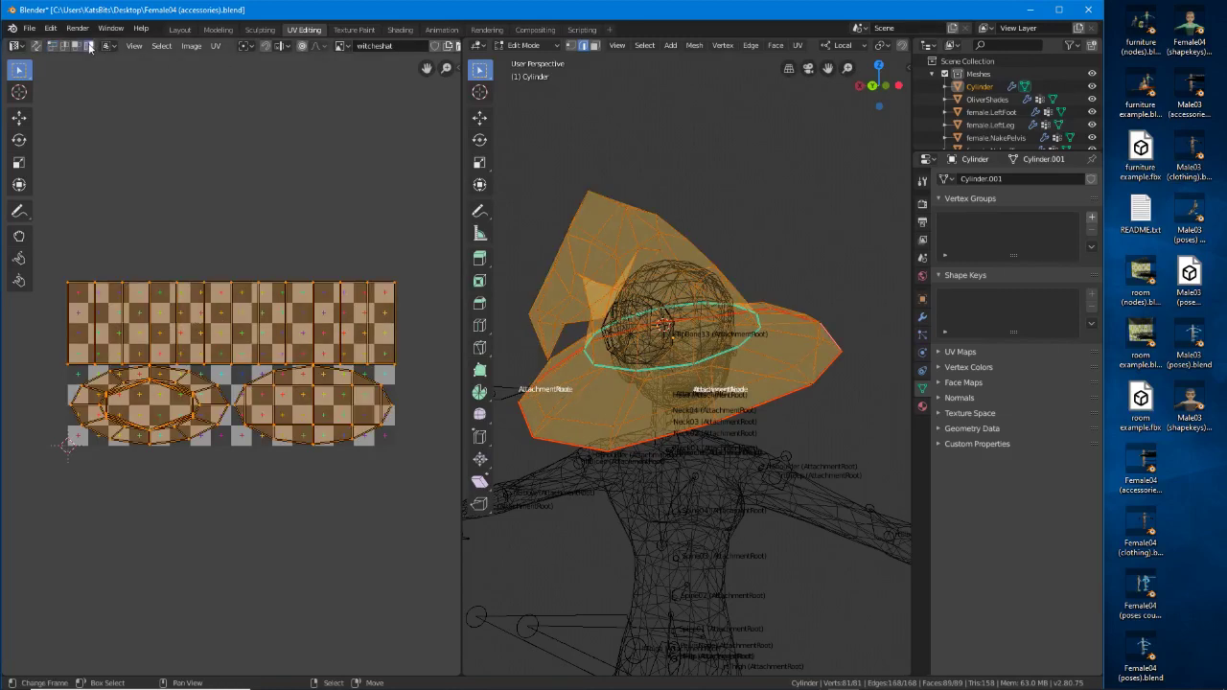
Move the existing UV islands off the checker texture, placing the rectangular strip above and both ovals below.
click(245, 324)
key(g)
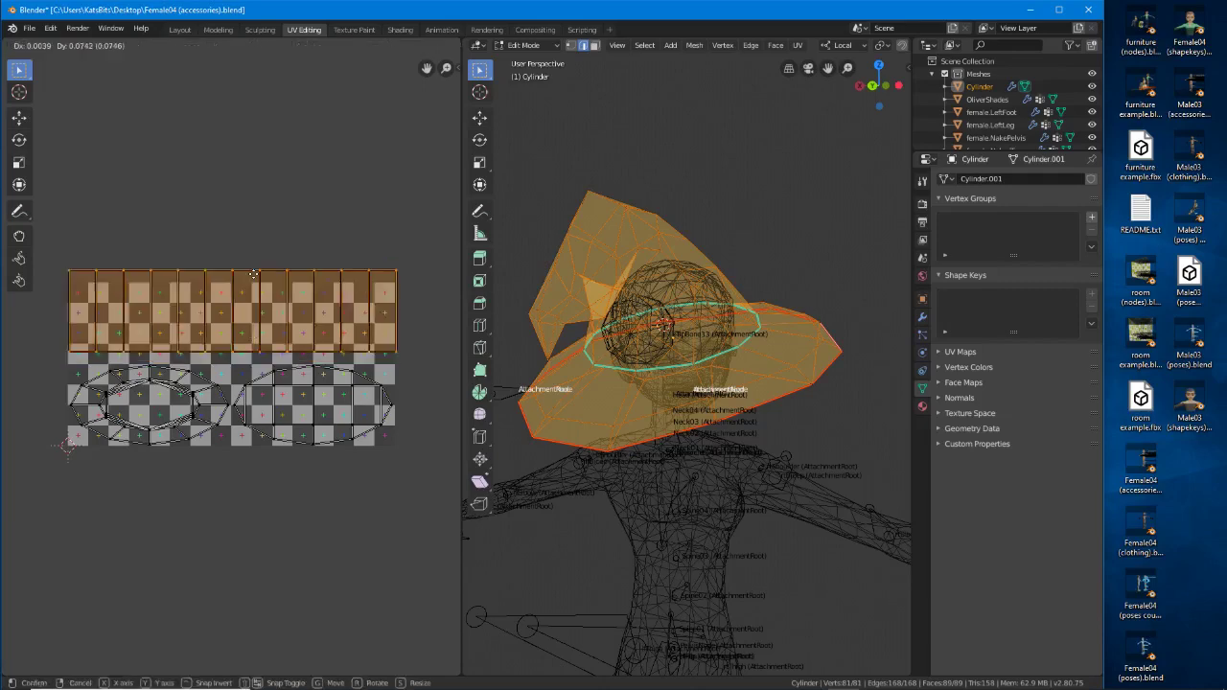
click(260, 198)
click(310, 415)
key(g)
click(334, 559)
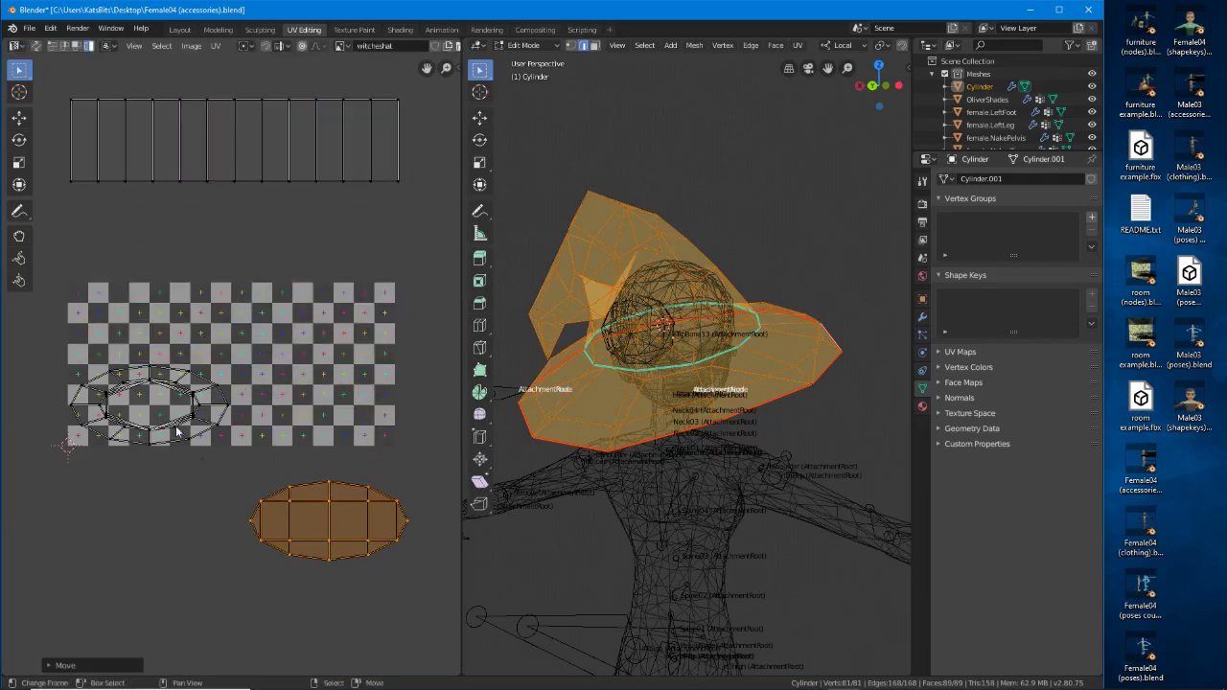
right_click(178, 433)
key(g)
click(170, 550)
Unwrap the whole hat along its seams and move the large circular UV island below the texture.
middle_drag(737, 449, 675, 427)
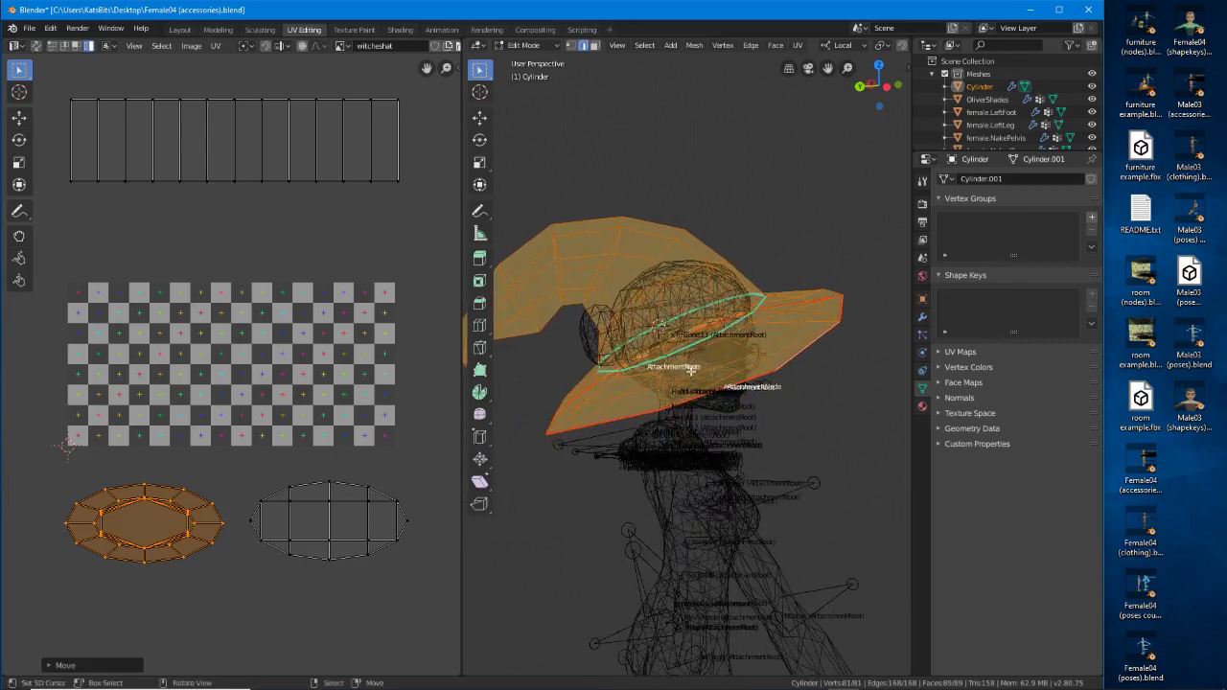
middle_drag(690, 371, 653, 437)
middle_drag(837, 303, 767, 301)
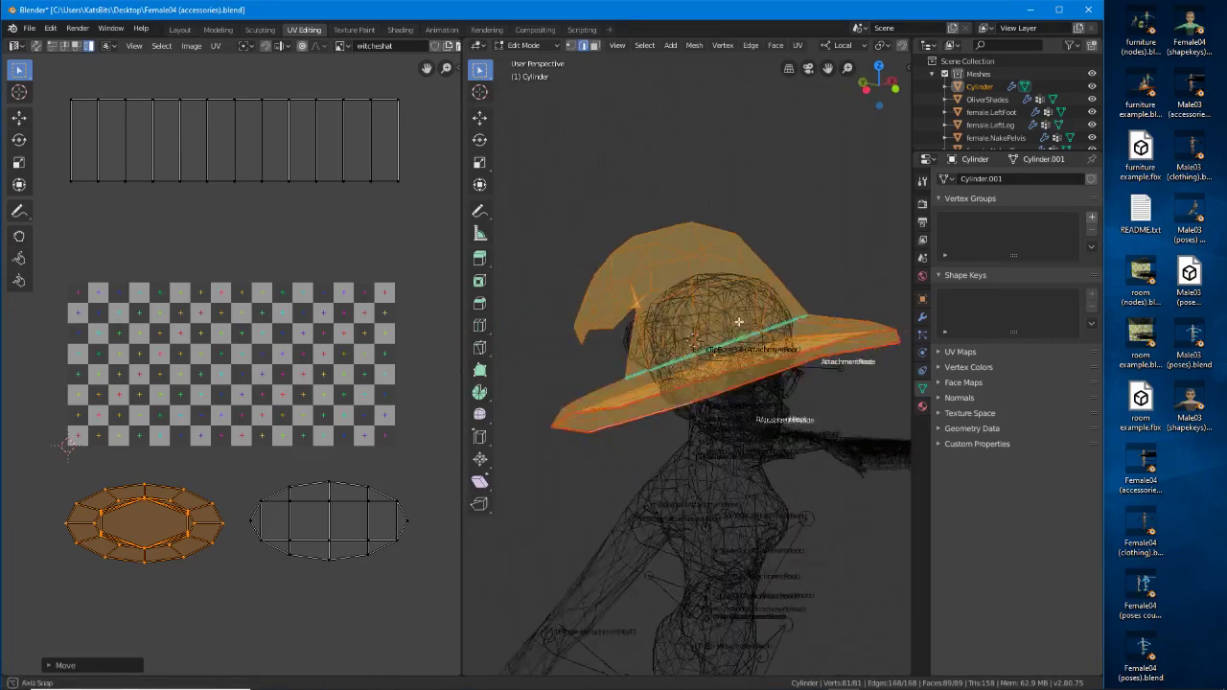
key(u)
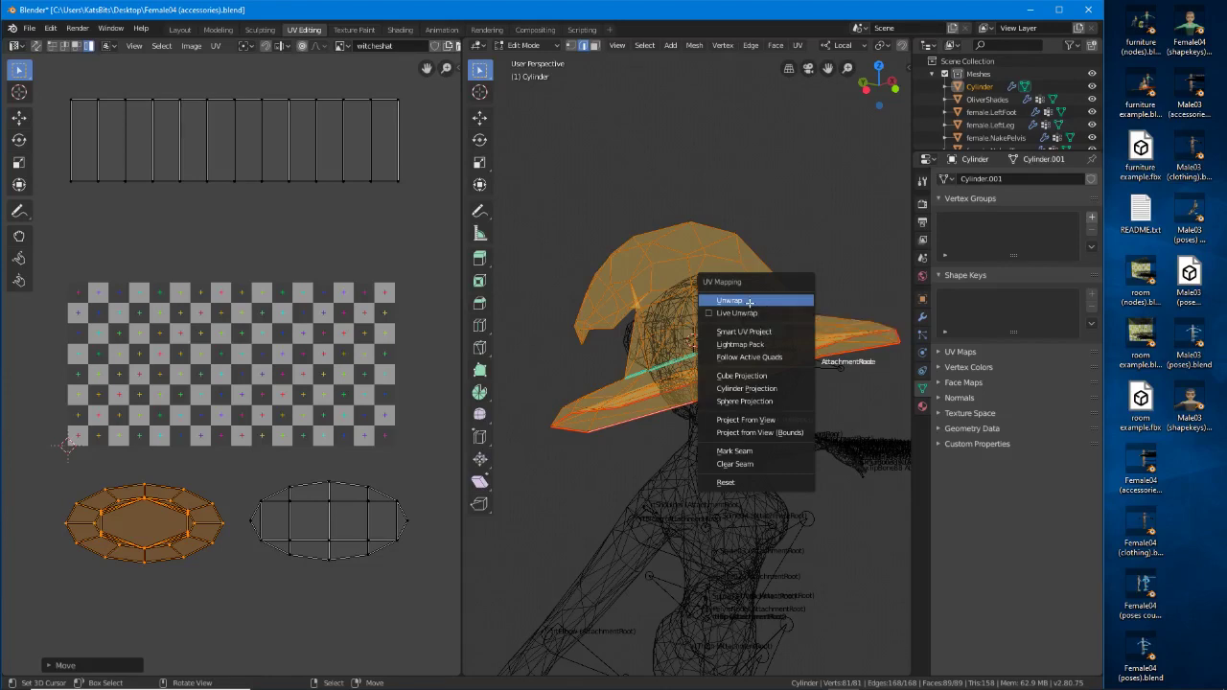
click(754, 301)
key(l)
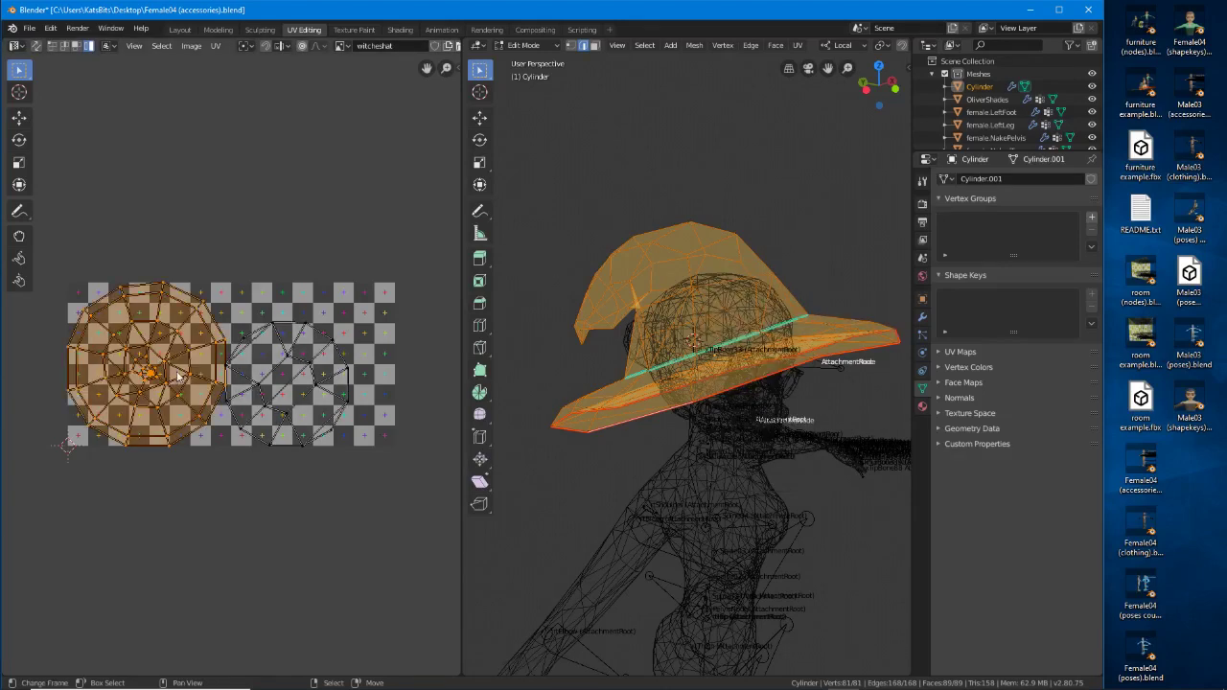
drag(178, 367, 183, 558)
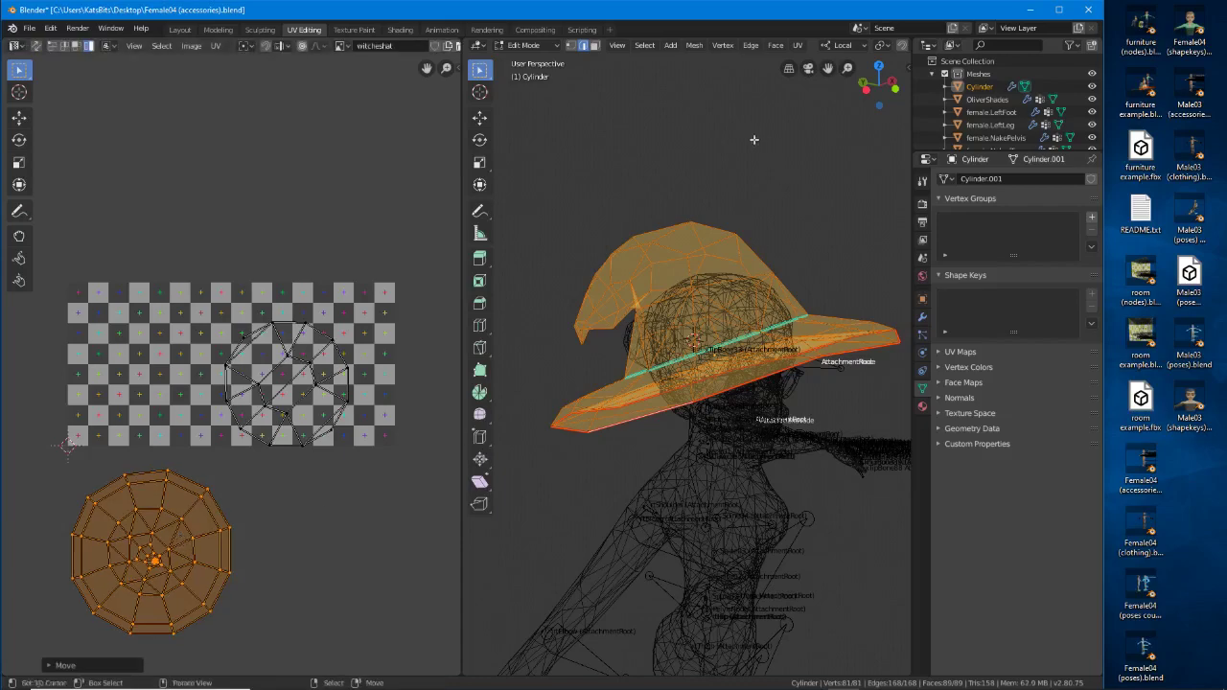
Set the 3D viewport to Look Dev shading and examine the checker pattern on the hat.
key(z)
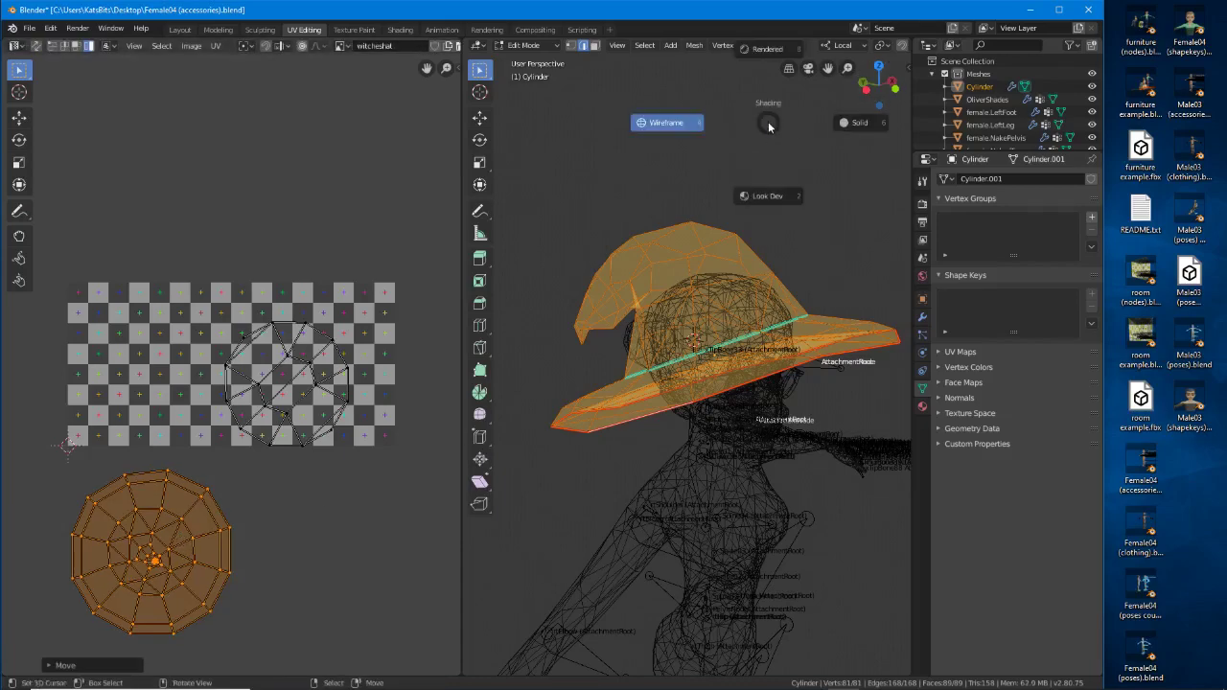
click(769, 196)
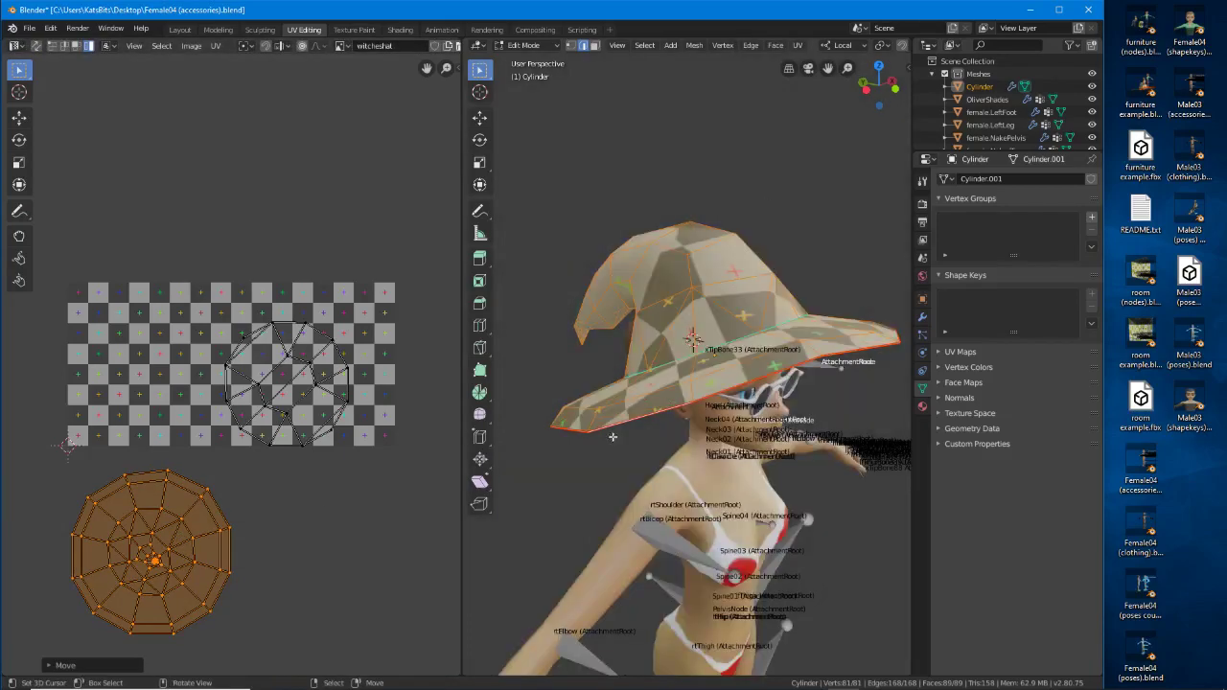
middle_drag(611, 436, 816, 460)
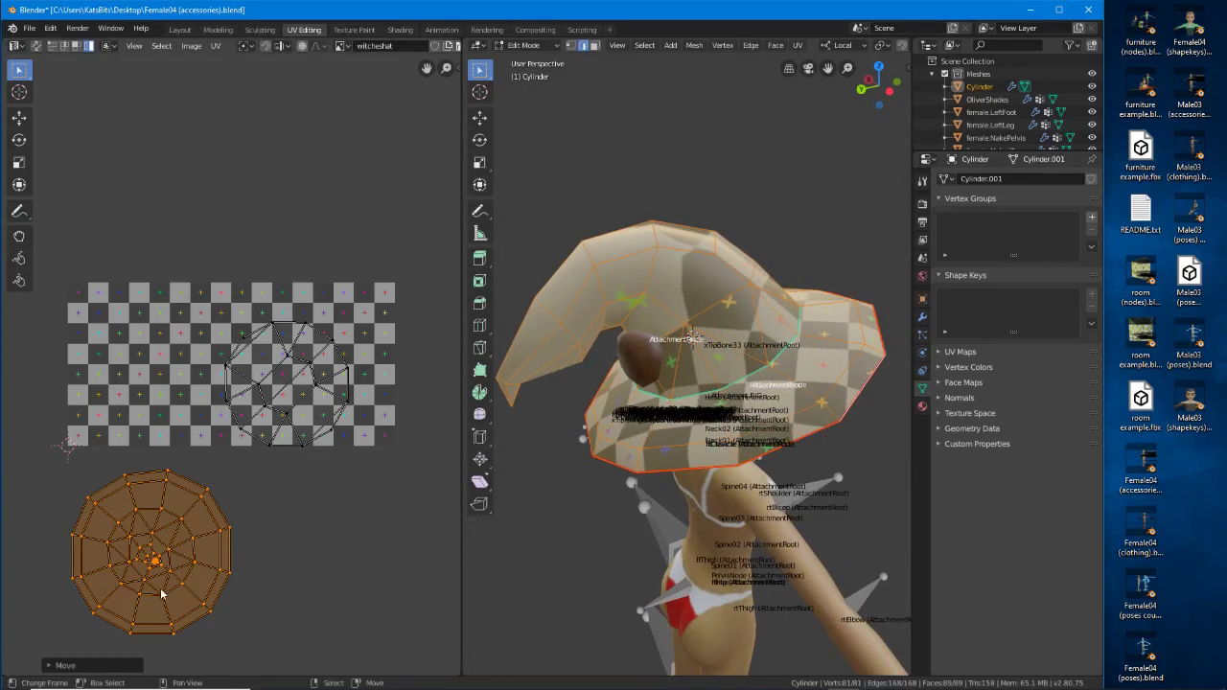
Position the smaller UV island within the texture's right half and the large circular island over its left half.
click(283, 402)
right_drag(291, 409, 332, 389)
right_drag(153, 559, 155, 362)
click(155, 374)
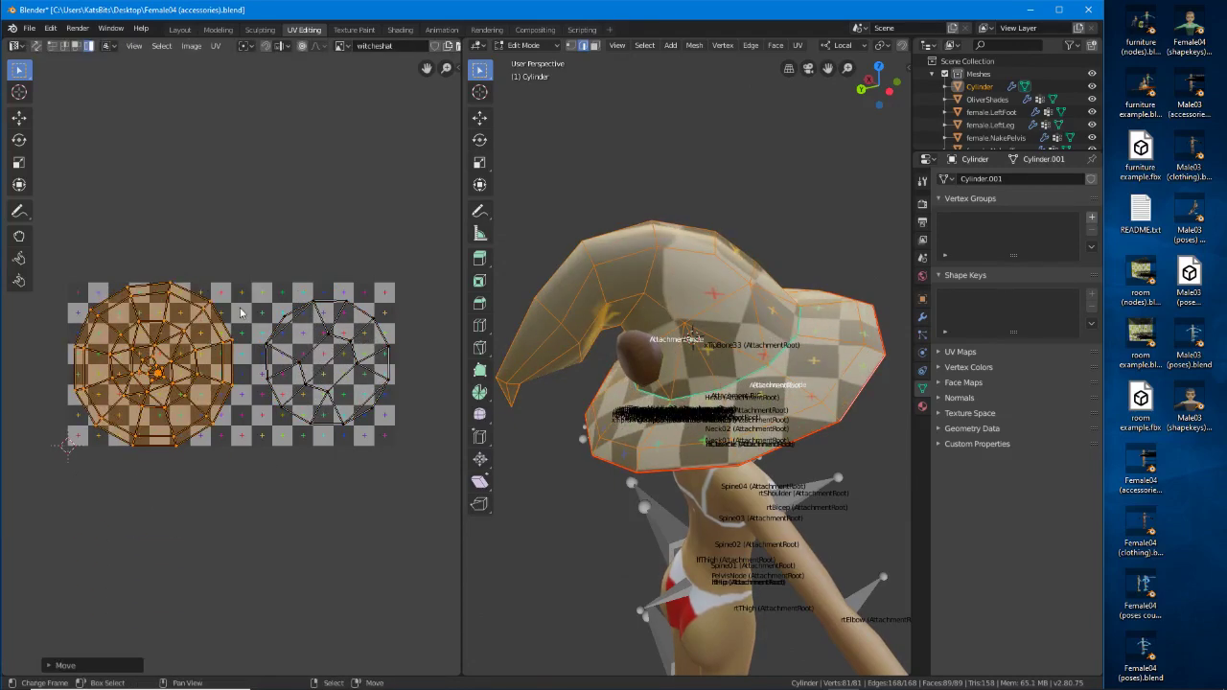
Rotate the large circular UV island about 64 degrees, and move the smaller island slightly closer to it.
key(r)
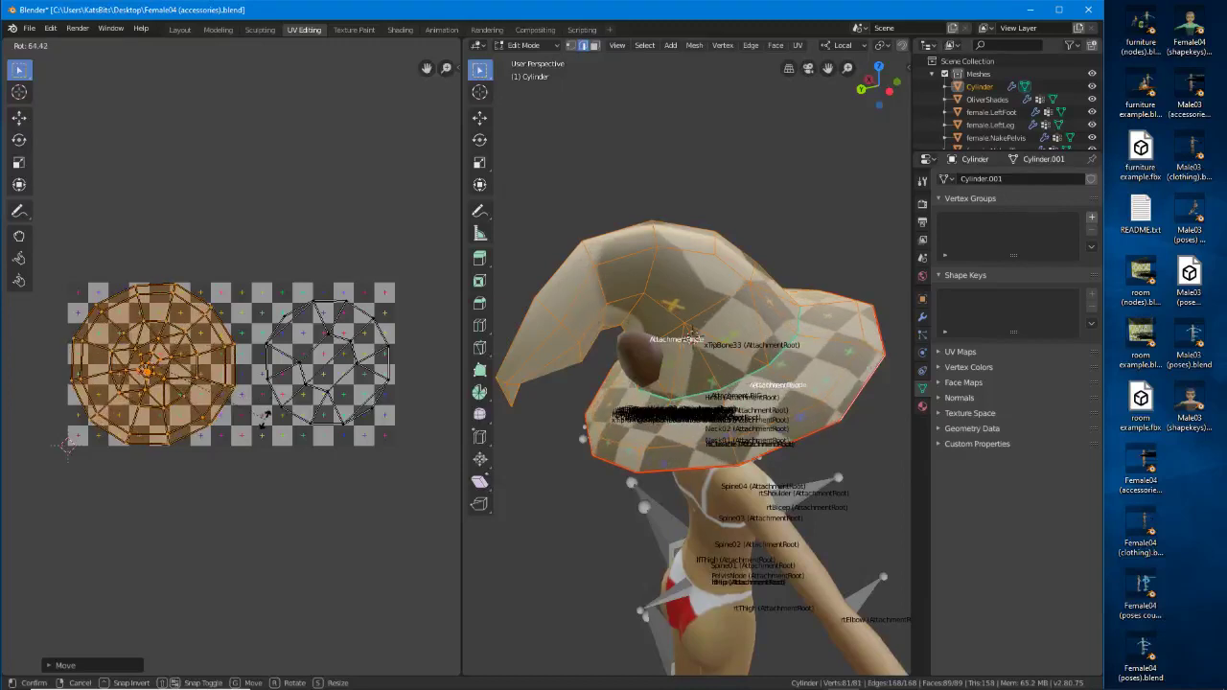
click(266, 425)
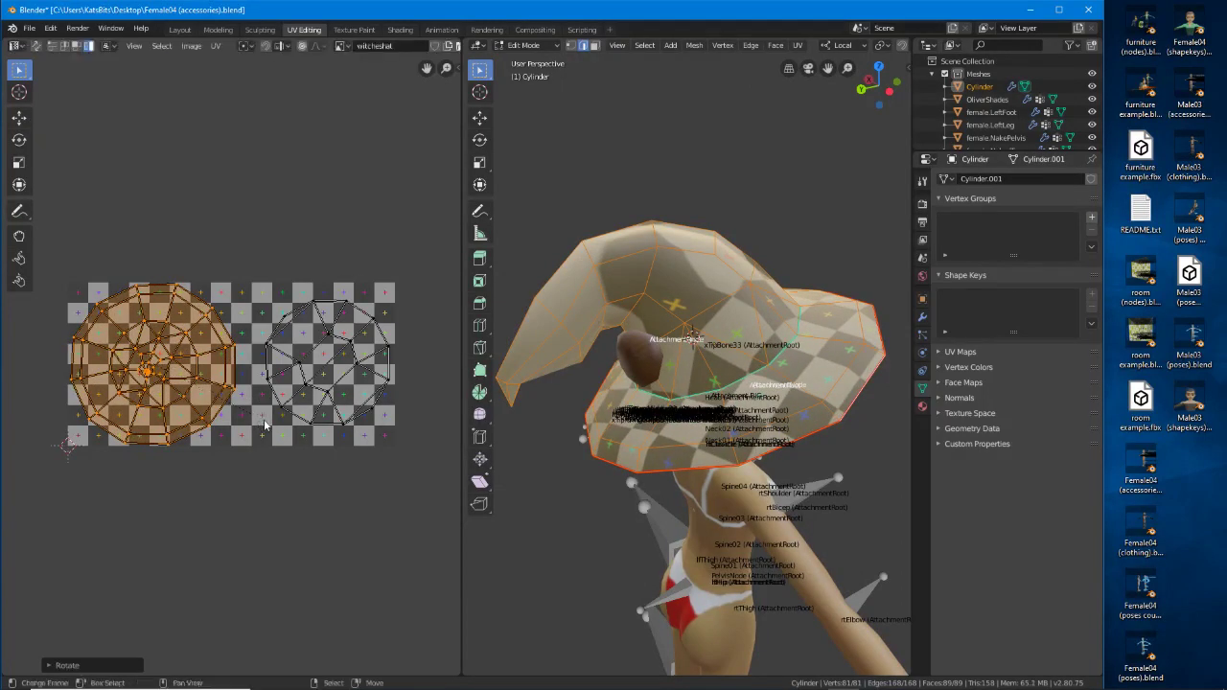
middle_drag(658, 347, 758, 437)
right_click(332, 370)
key(g)
click(315, 374)
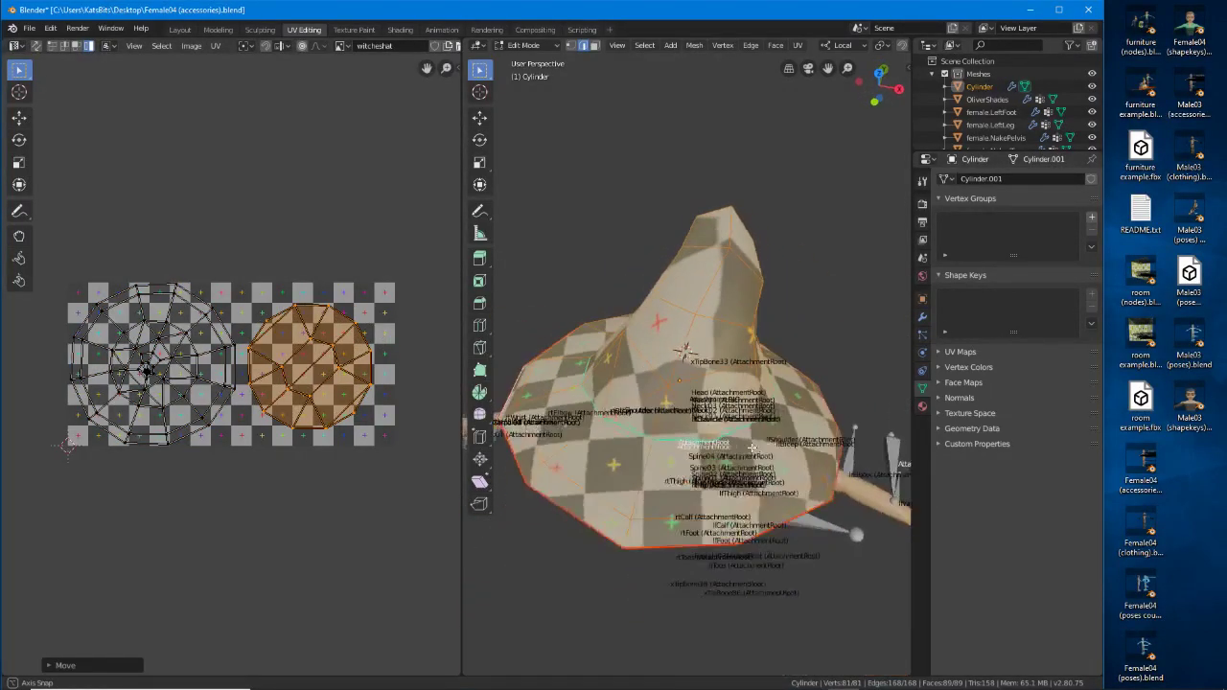
Select the seam-bounded brim faces and single faces along the cone to examine how the checker pattern lies on them.
shift+middle_drag(621, 462, 622, 424)
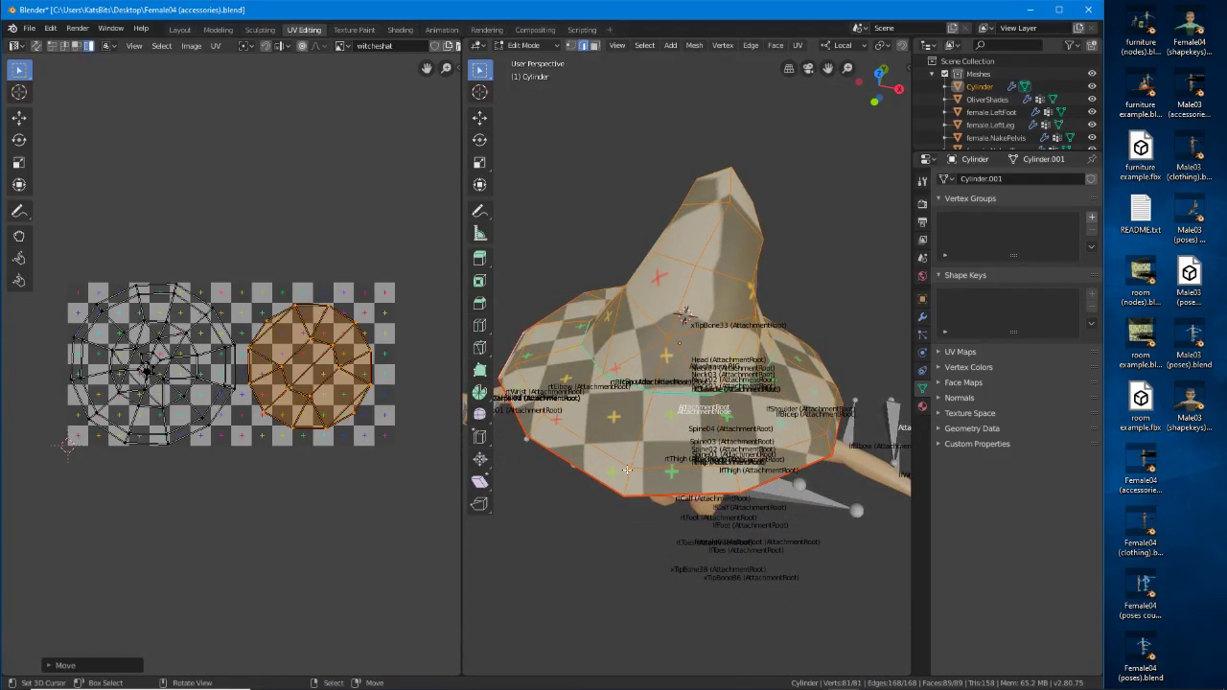
key(alt+a)
alt+click(644, 425)
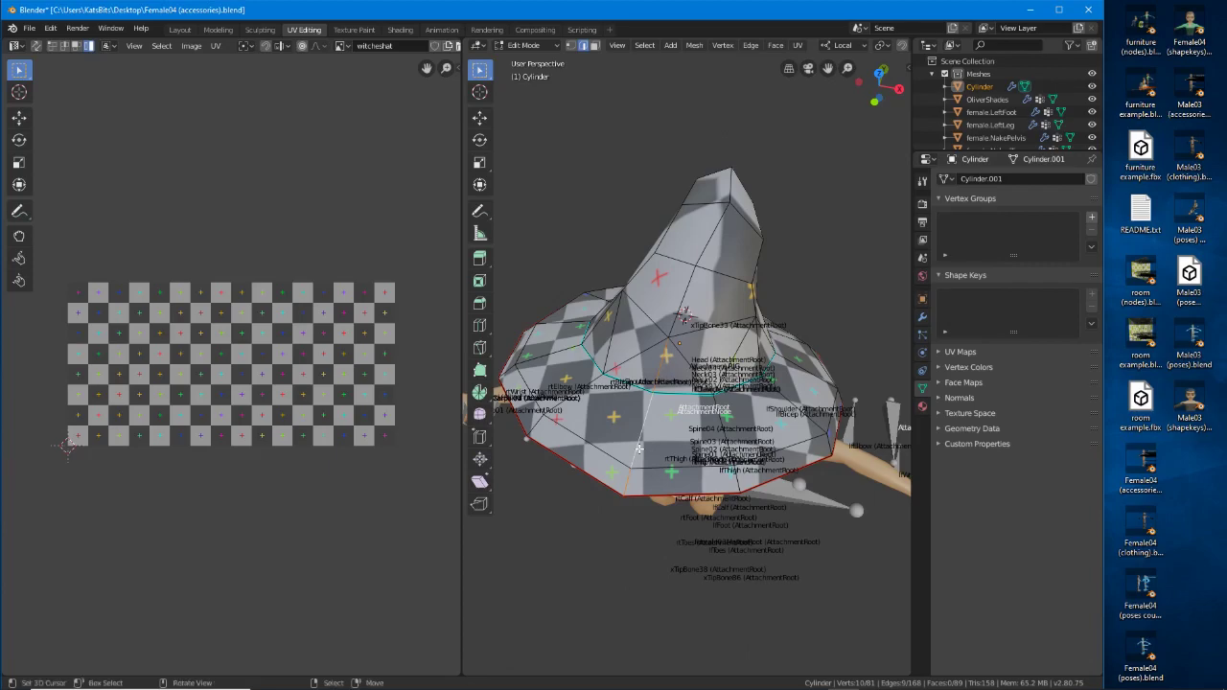
key(l)
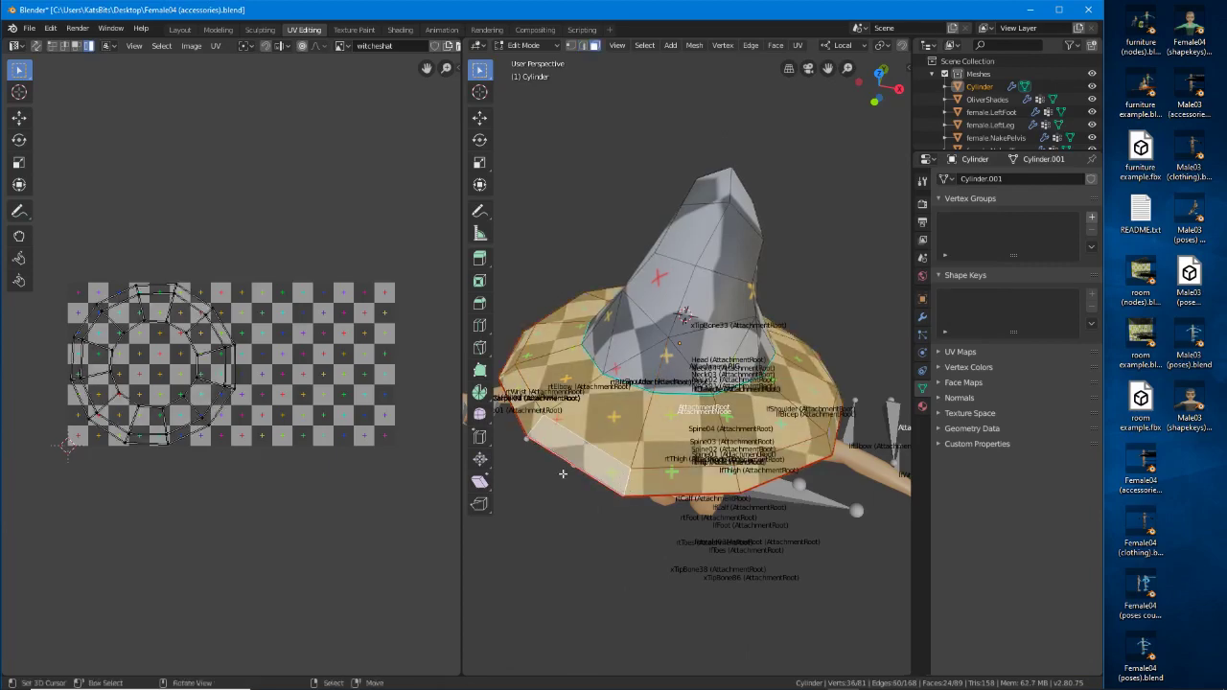
middle_drag(562, 474, 747, 301)
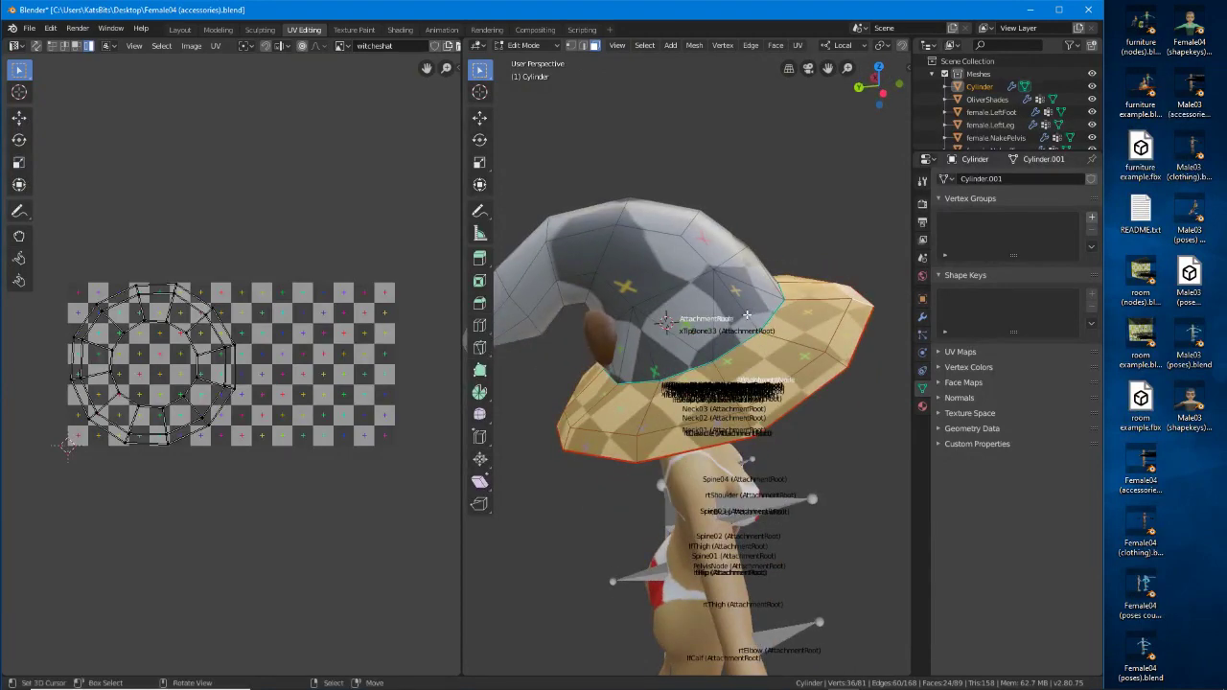
click(745, 264)
right_click(751, 271)
right_click(714, 240)
right_click(658, 218)
right_click(583, 222)
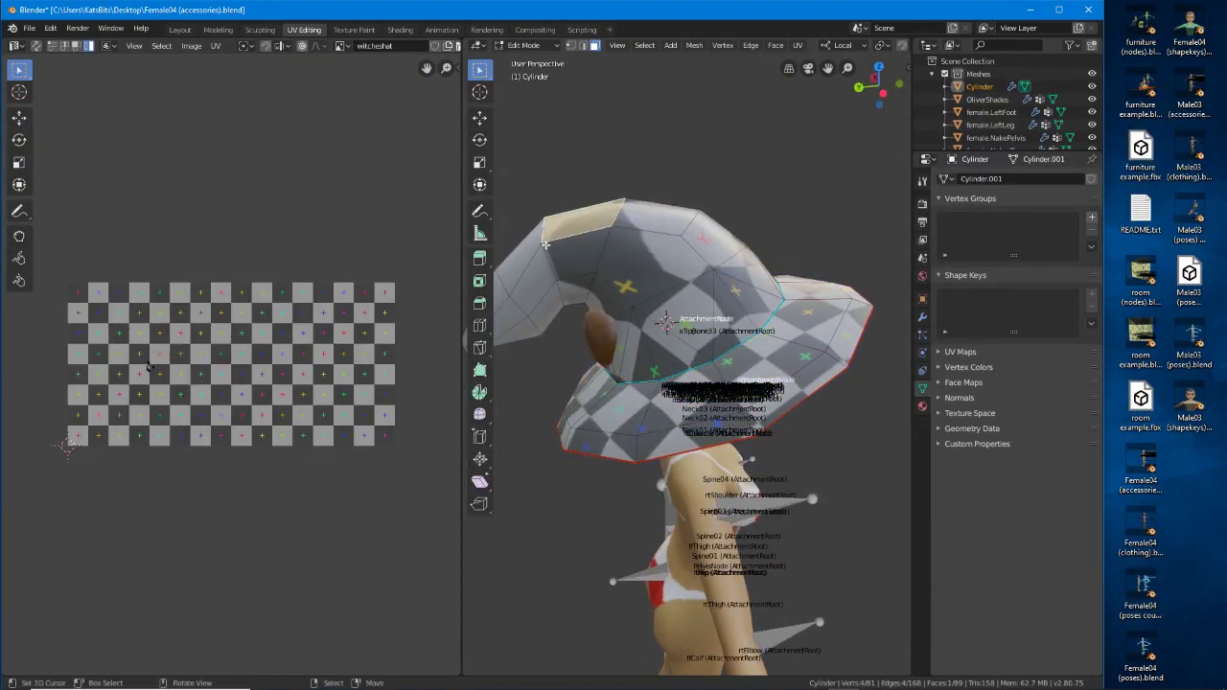
Try to move the UVs of the face ring near the hat's tip above the texture.
middle_drag(602, 360, 484, 335)
key(a)
alt+click(574, 303)
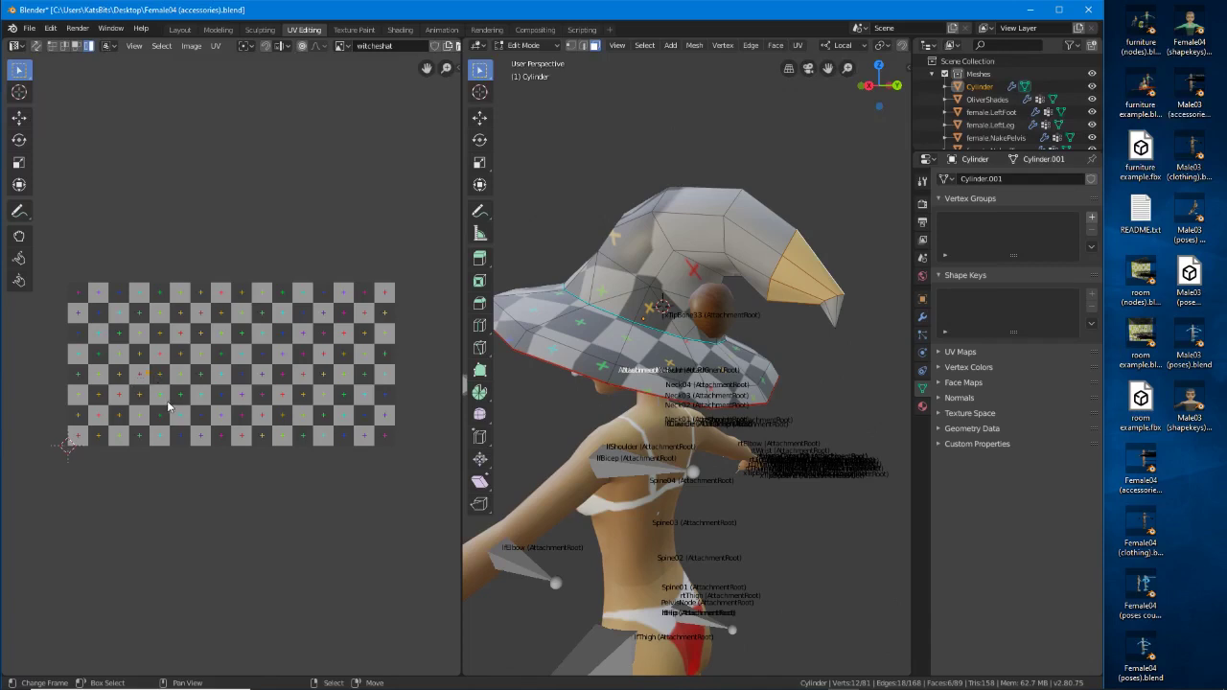
key(g)
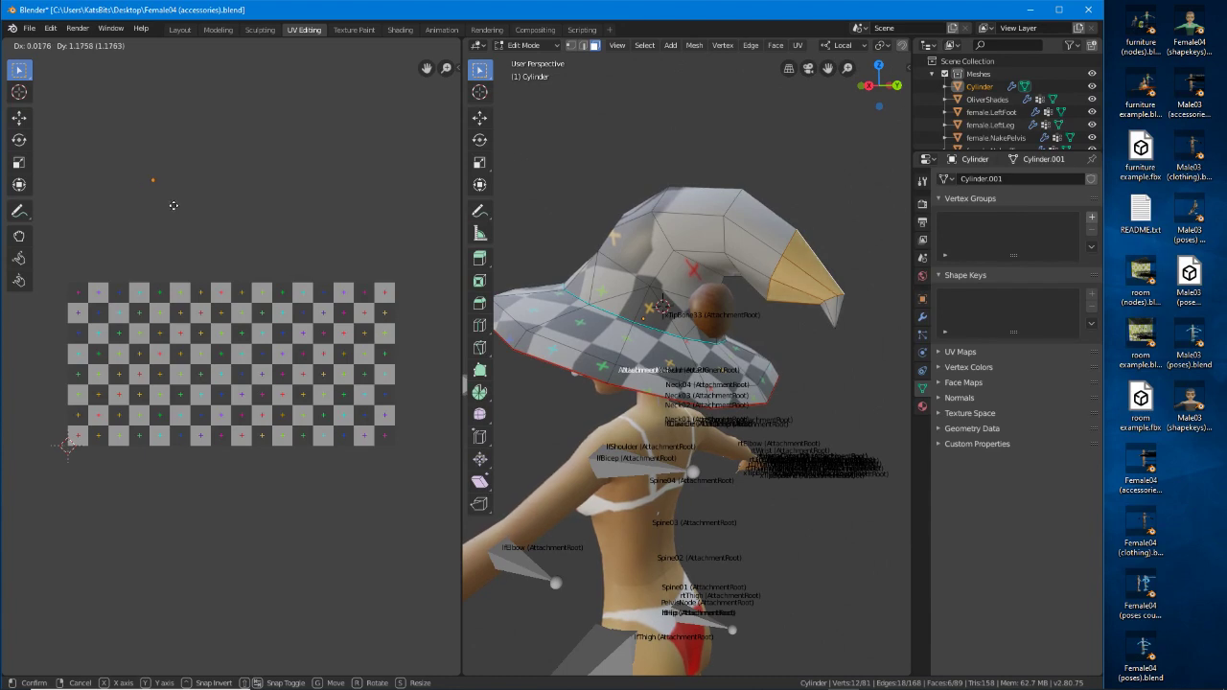
click(175, 203)
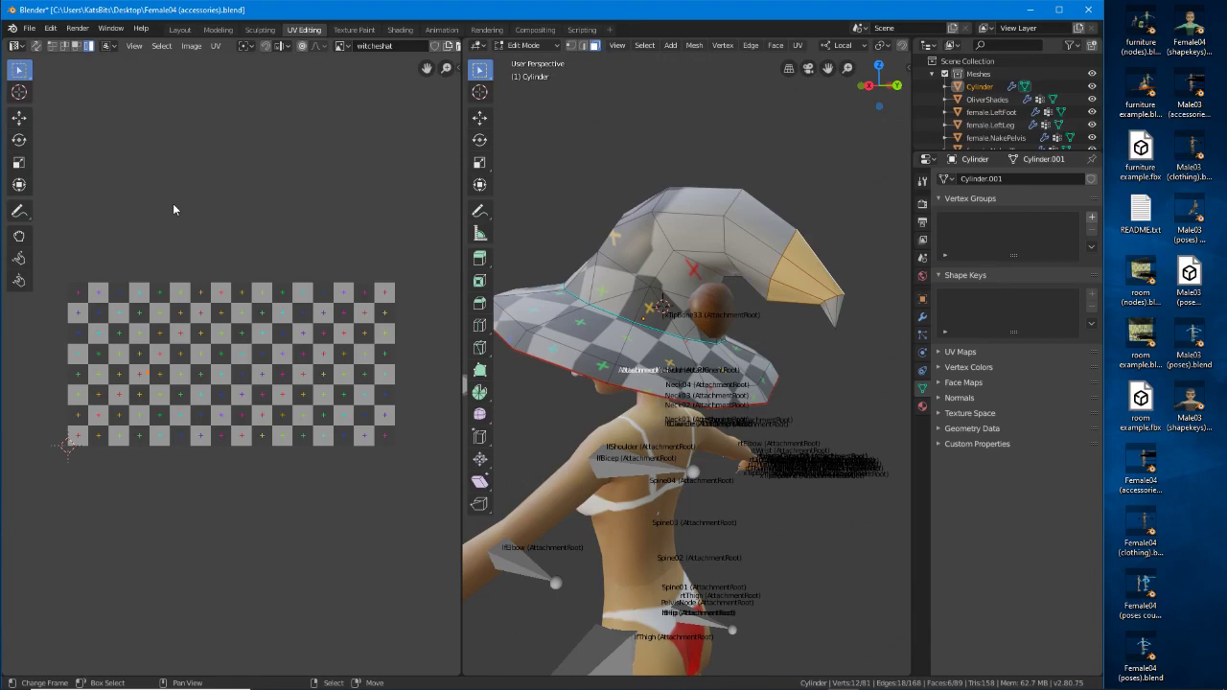
Select the edge loop crossing the back of the hat's brim in edge select mode.
mouse_move(248, 429)
middle_down()
mouse_move(196, 434)
mouse_move(251, 438)
middle_up()
middle_drag(774, 414, 696, 414)
click(694, 413)
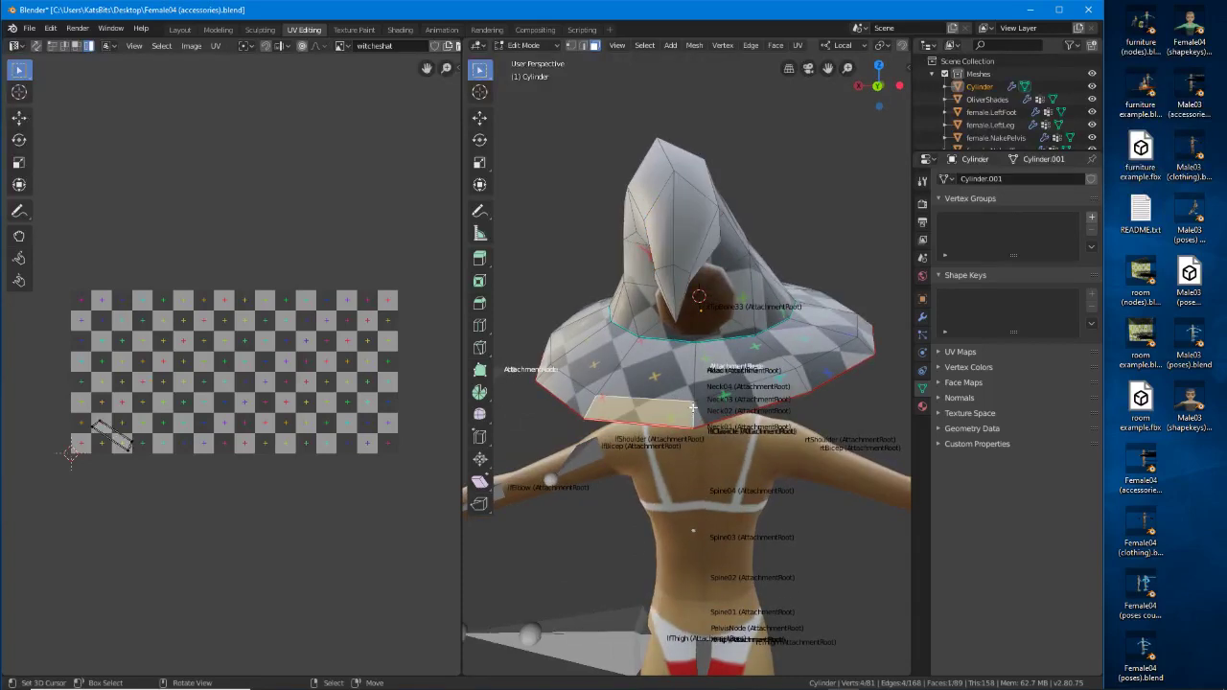
key(2)
alt+click(693, 412)
middle_drag(693, 413, 641, 353)
scroll(650, 350, up, 3)
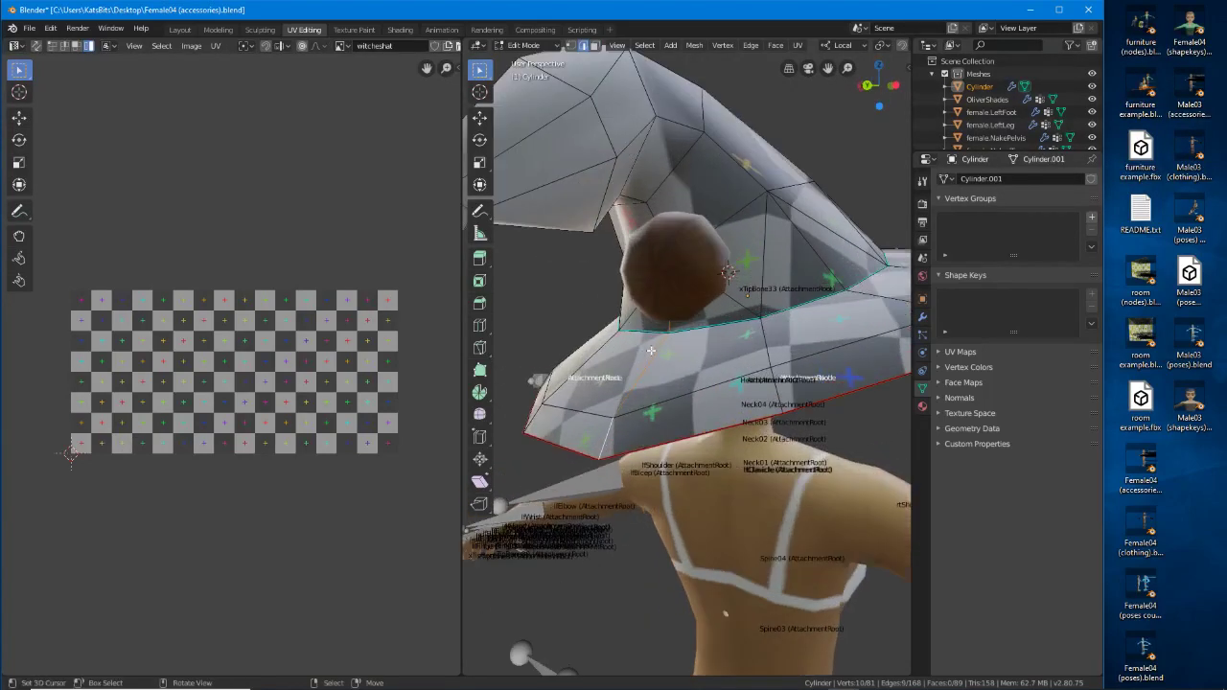
Extend the selection along the curved cone's inner side, deselect the edges beneath the brim, and mark the selected edges as a seam.
middle_drag(669, 240, 629, 148)
shift+click(659, 195)
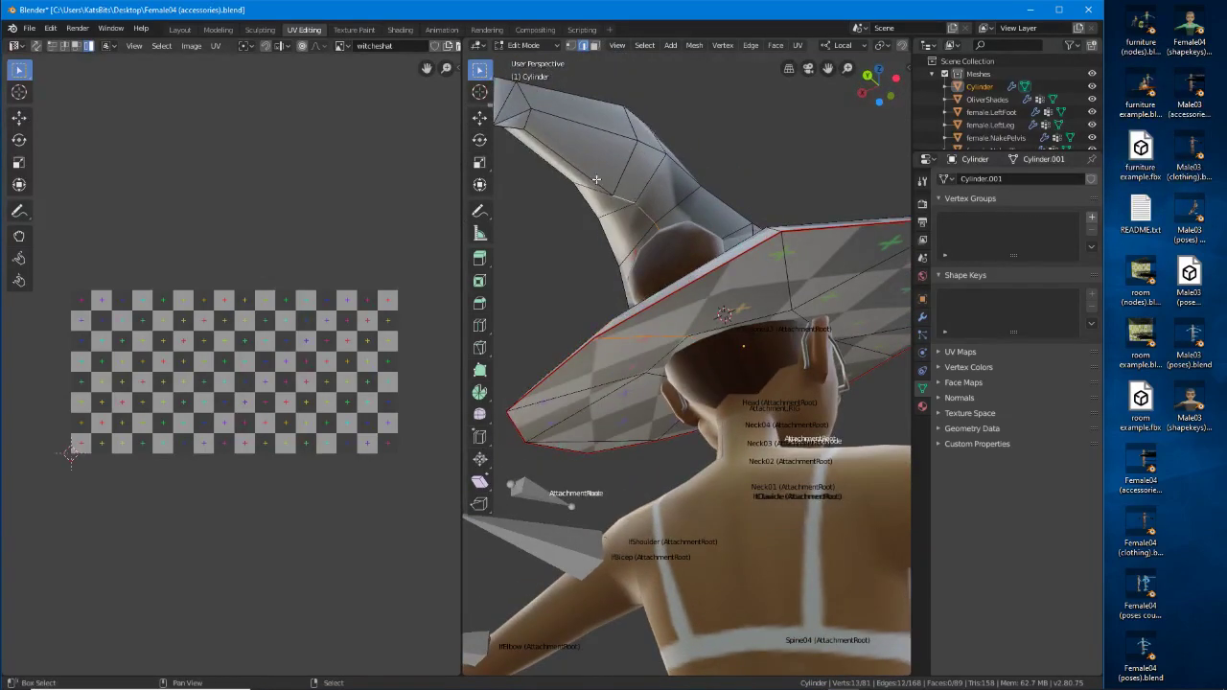
middle_drag(543, 143, 681, 162)
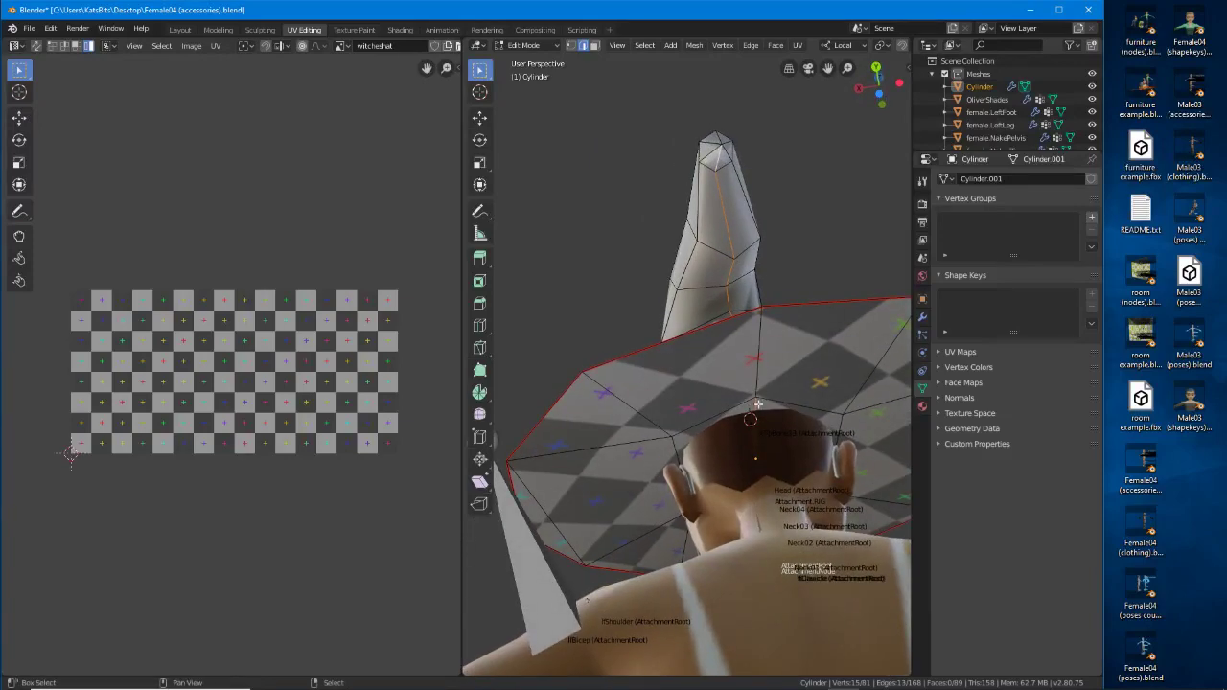
middle_drag(758, 415, 766, 527)
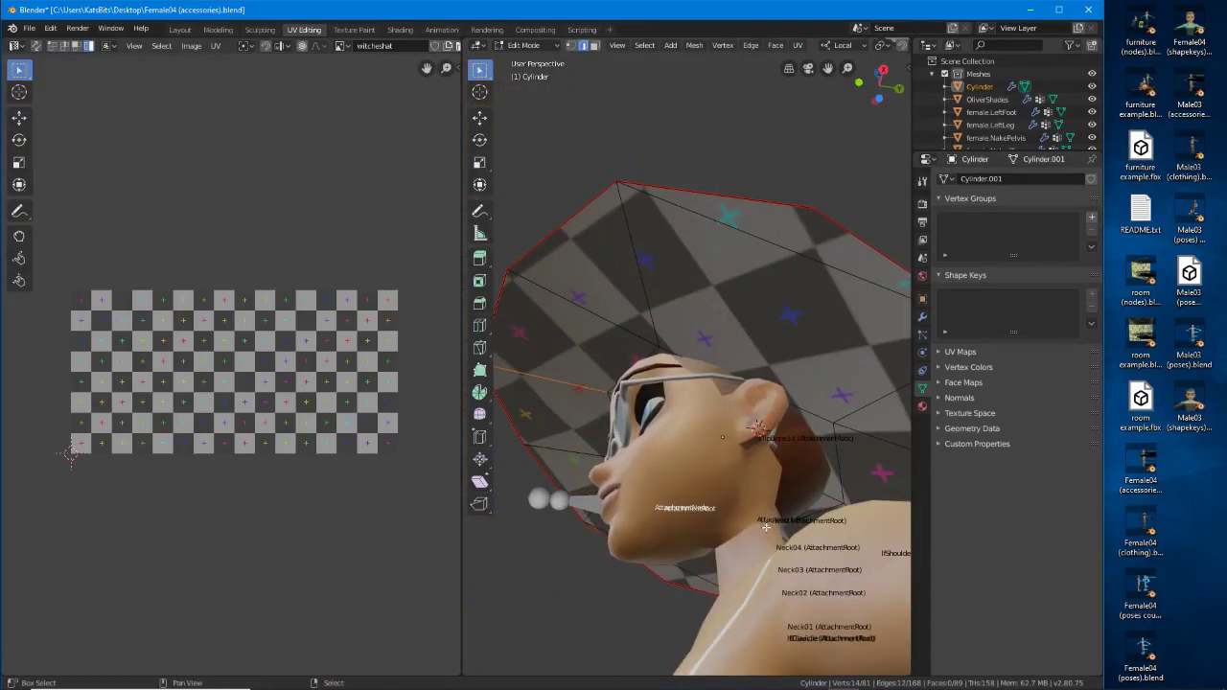
shift+right_click(601, 399)
middle_drag(601, 399, 755, 485)
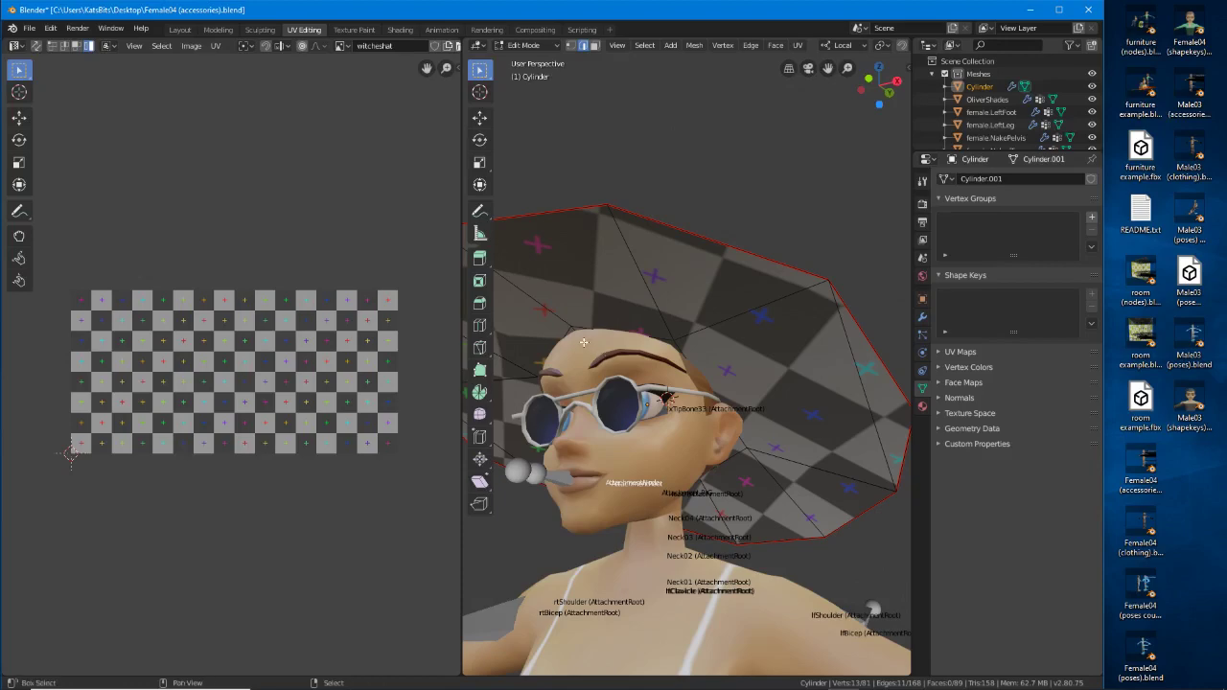
middle_drag(583, 341, 729, 359)
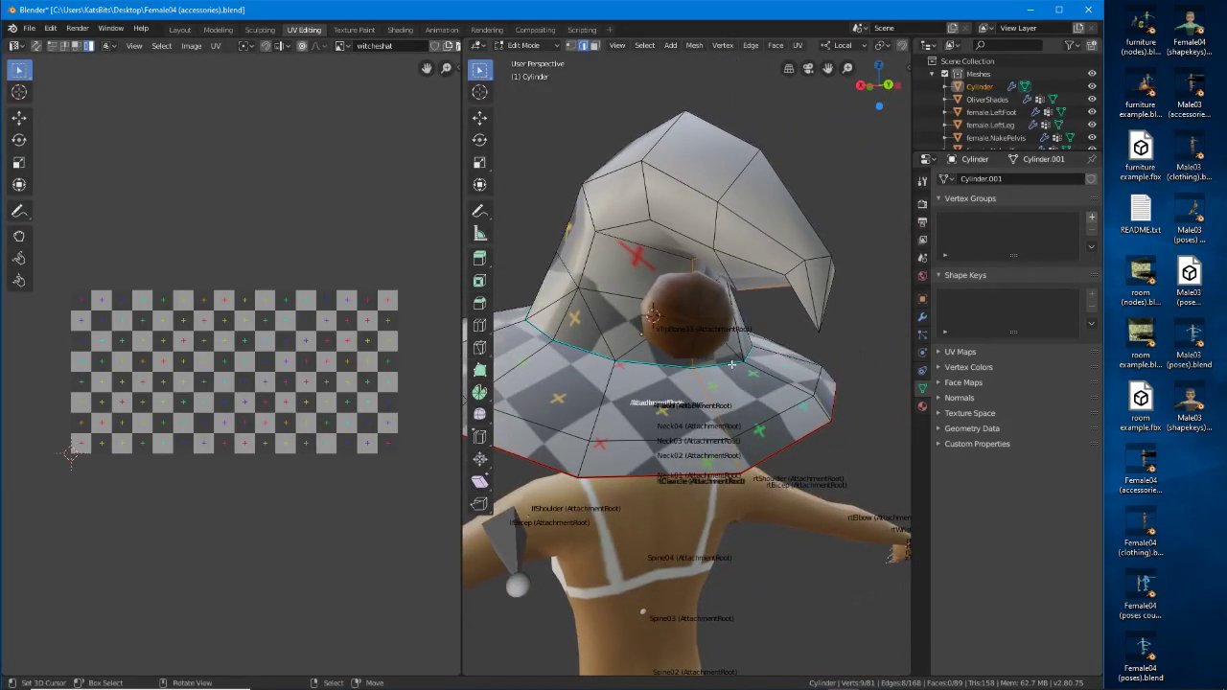
click(750, 45)
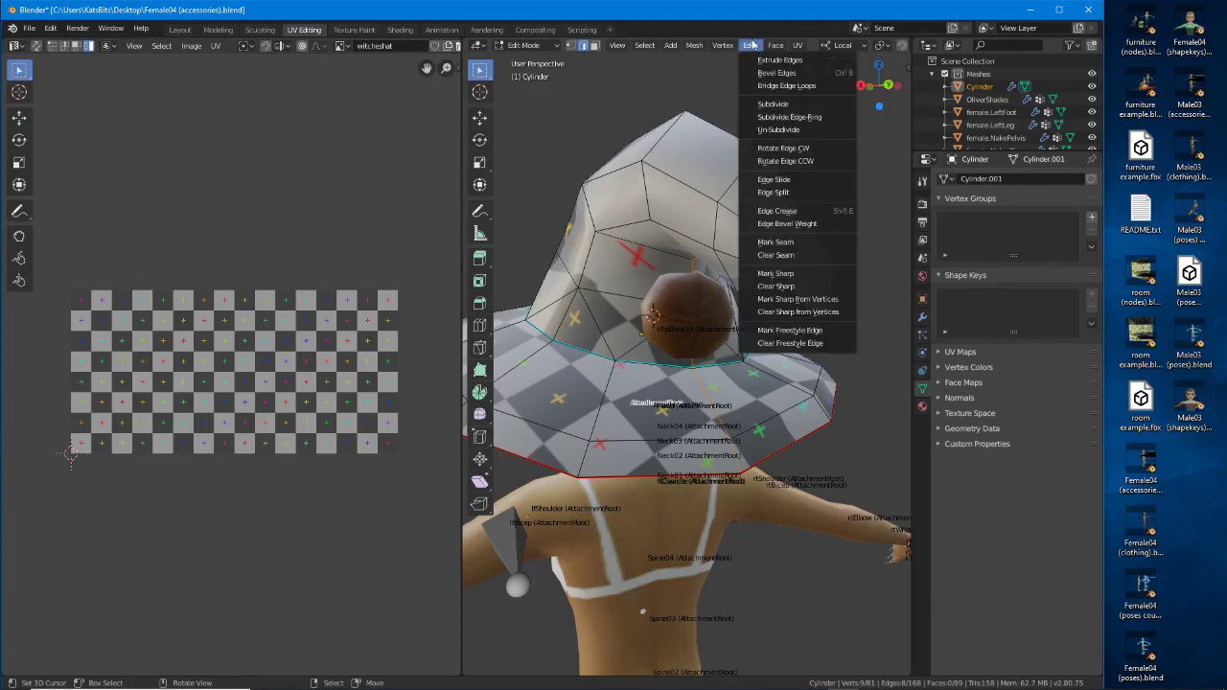
click(772, 245)
middle_drag(772, 244, 757, 420)
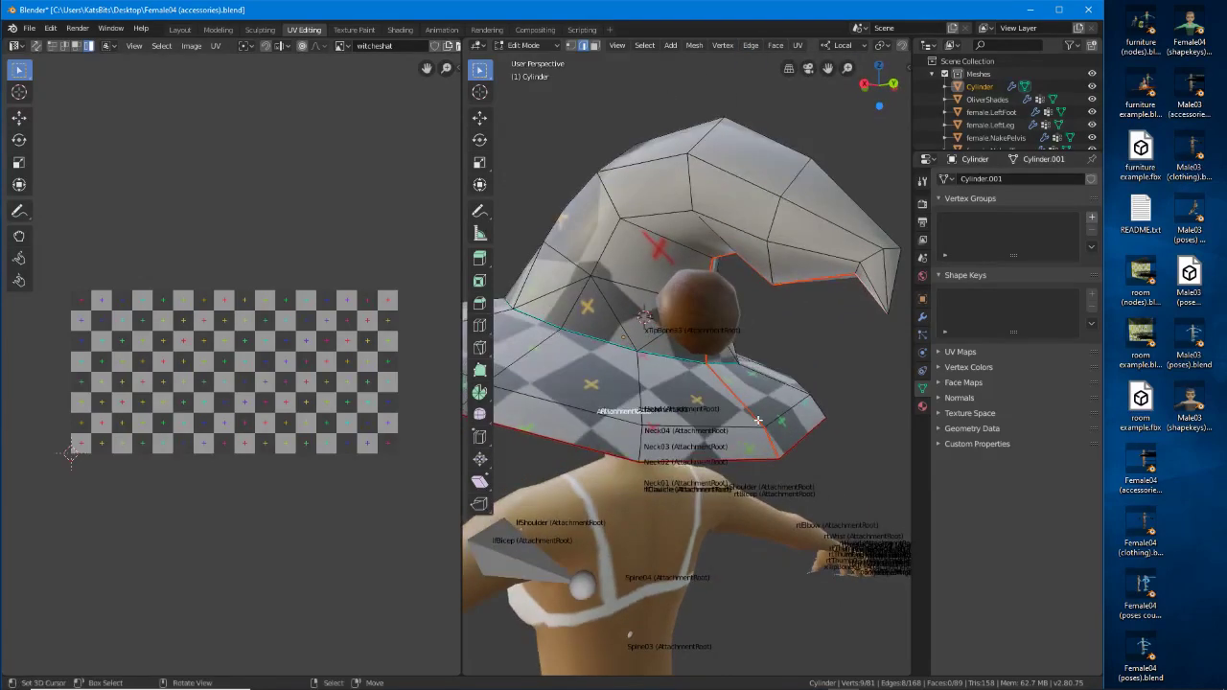
Select the whole hat and unwrap it along its seams.
key(a)
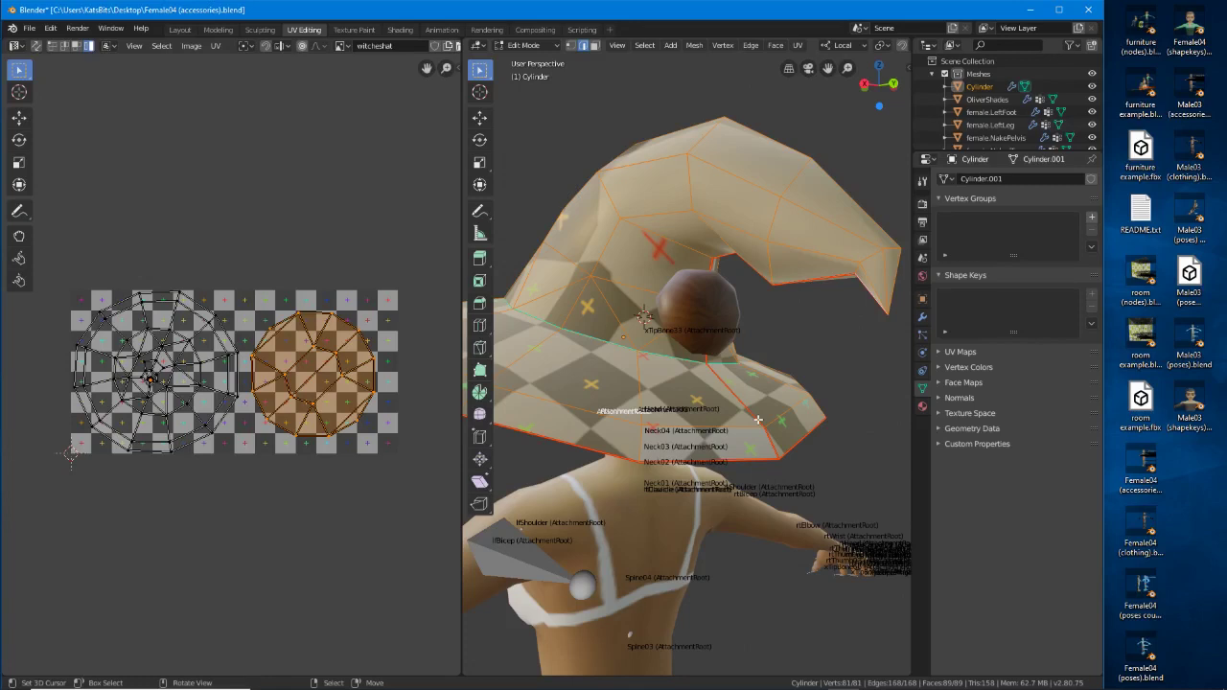
key(u)
click(798, 46)
key(u)
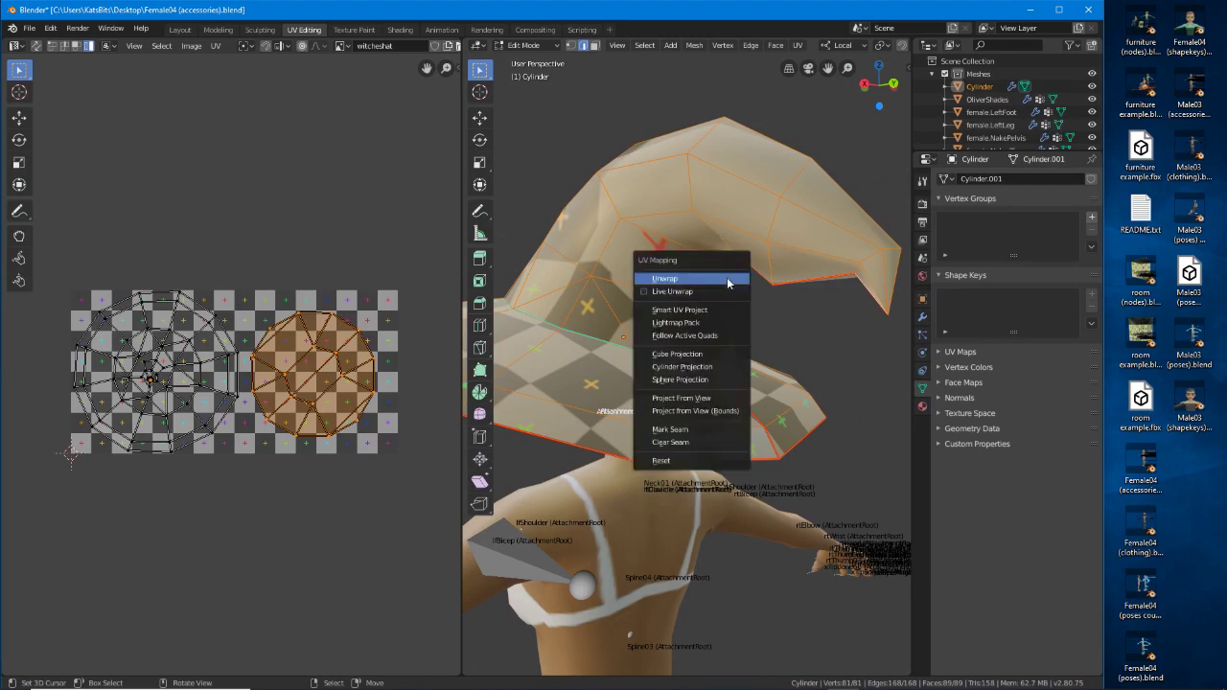
click(693, 279)
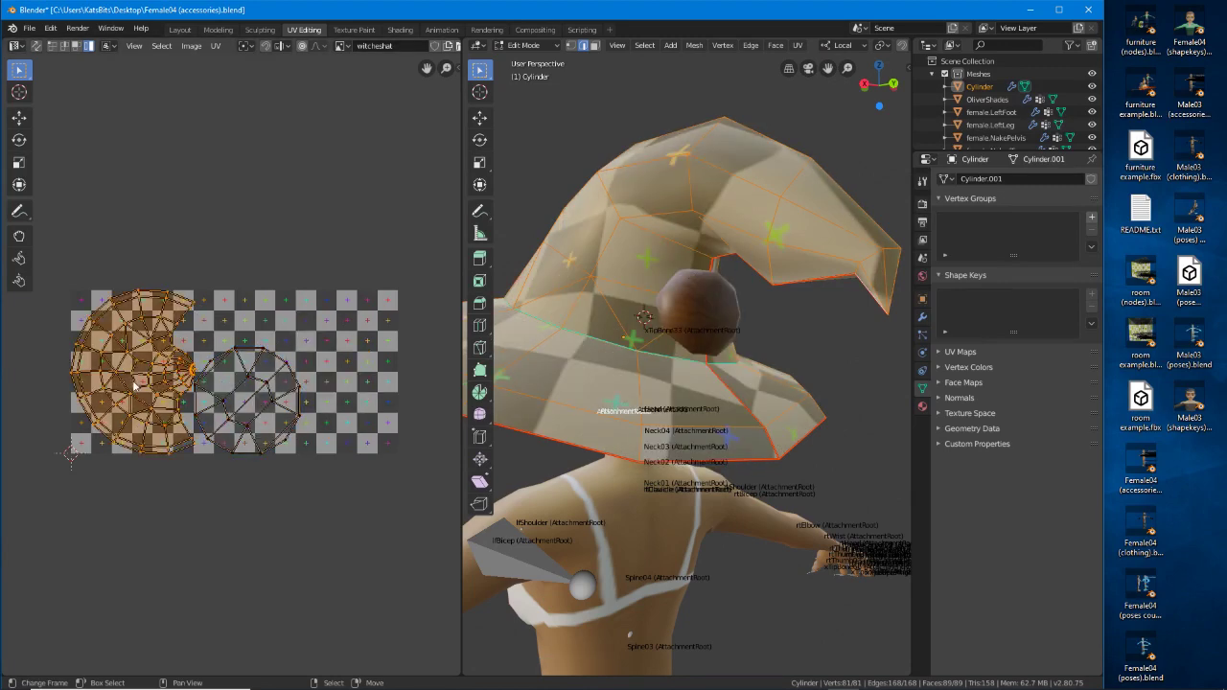
Move the crescent-shaped UV island and the circular UV island off the checker texture, side by side above it.
middle_drag(167, 406, 165, 466)
key(g)
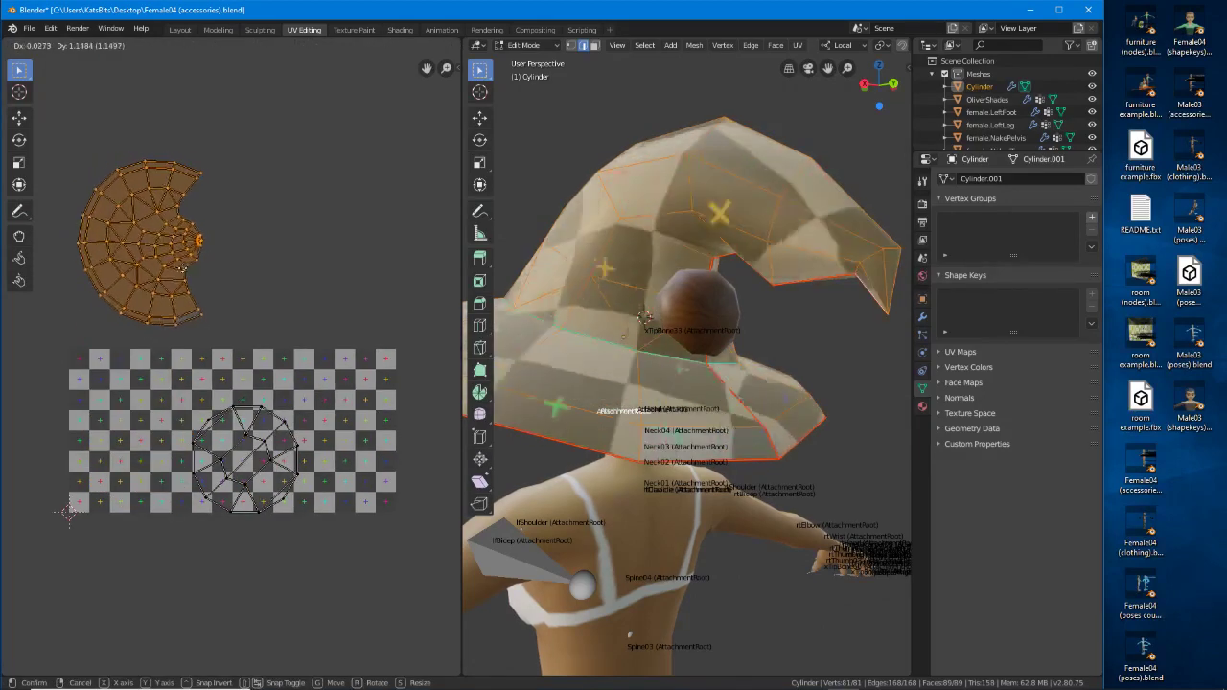
click(168, 277)
click(241, 462)
key(g)
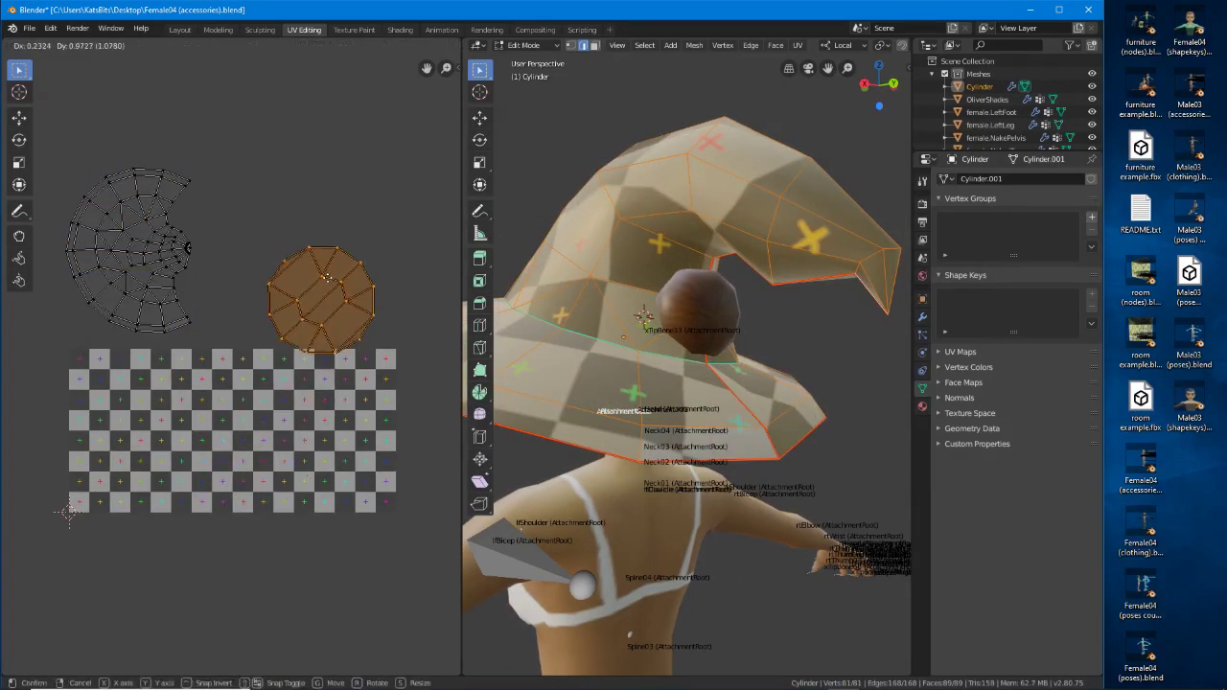
click(329, 261)
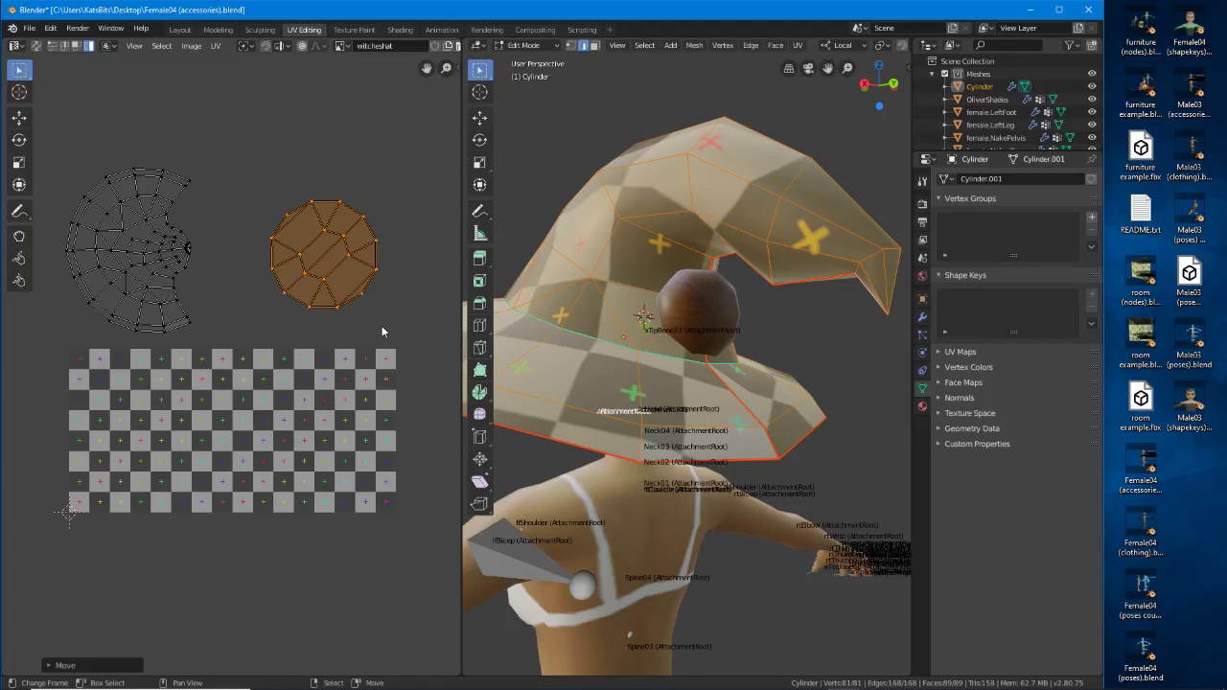
Rotate the crescent-shaped UV island about a quarter turn so its notch faces up, and place it over the texture's left part.
middle_drag(523, 402, 723, 425)
scroll(602, 419, down, 2)
middle_drag(602, 419, 602, 419)
middle_drag(691, 389, 796, 392)
middle_drag(564, 433, 619, 394)
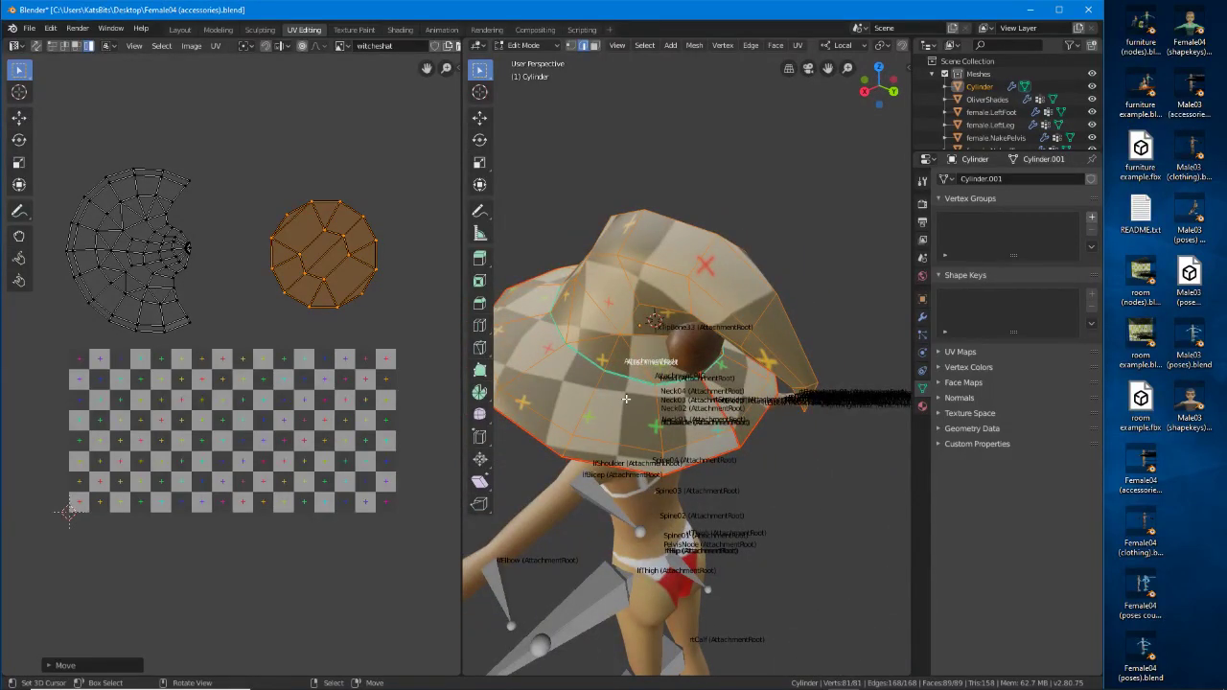
click(170, 276)
key(r)
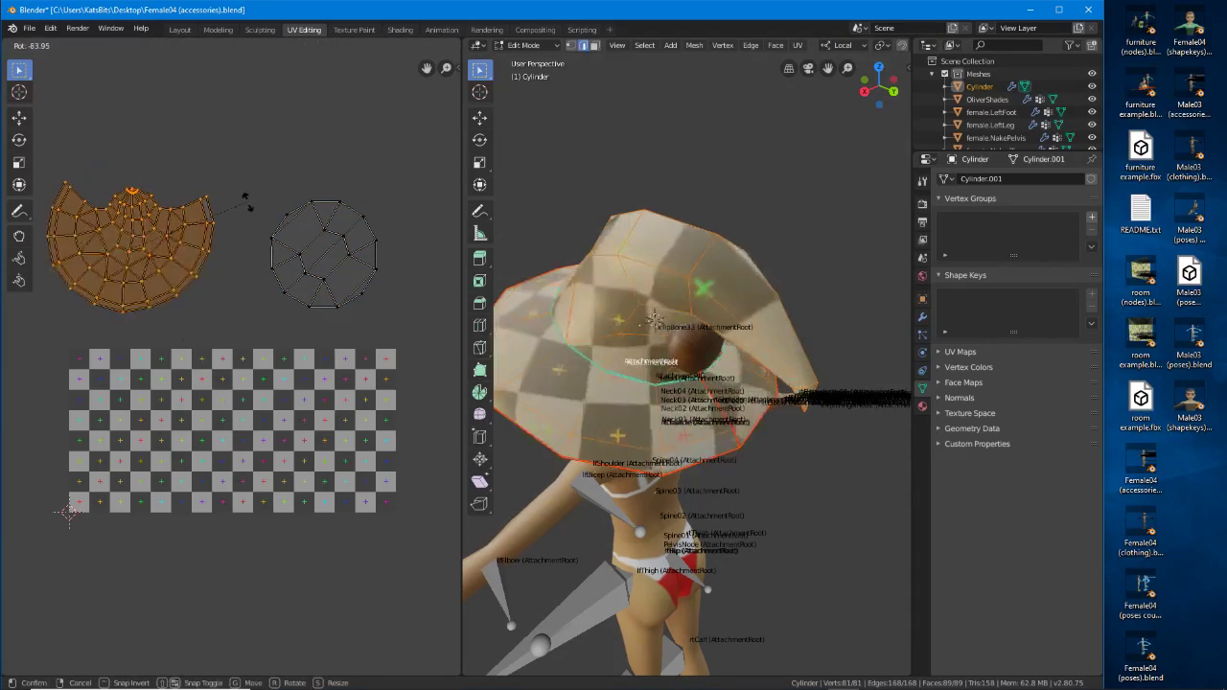
key(Return)
key(g)
click(177, 434)
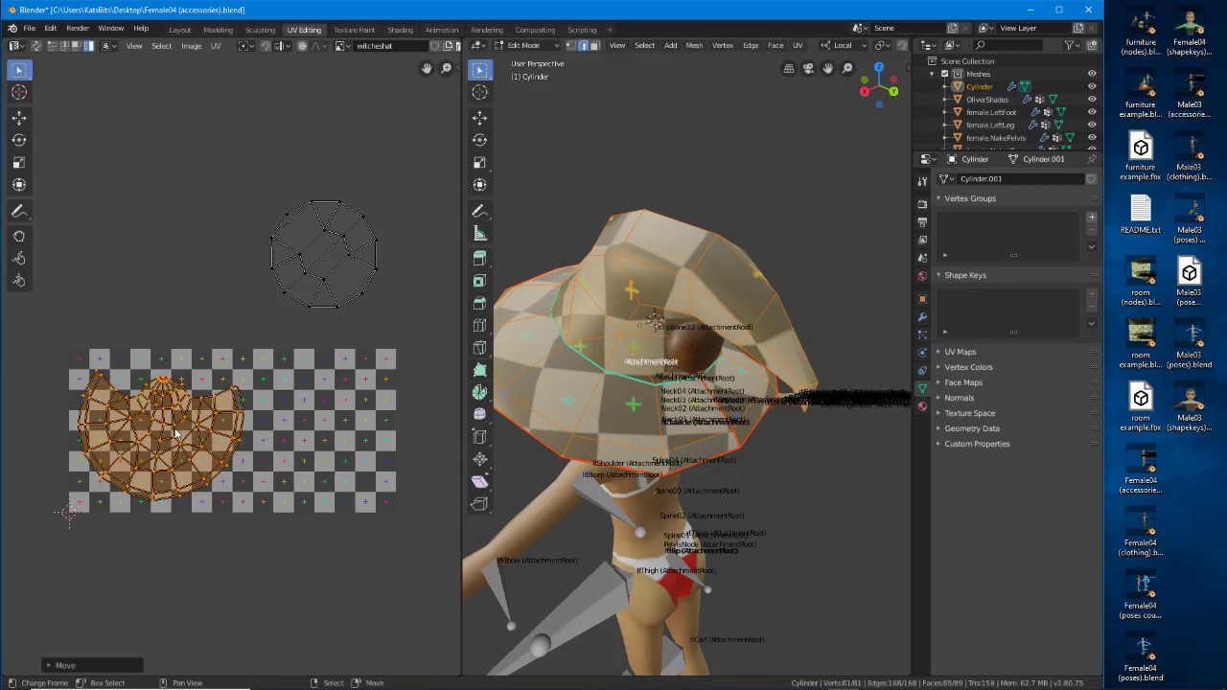
Scale up the crescent-shaped UV island, tilt it slightly, and fit it within the texture's height at the left edge.
key(s)
click(278, 495)
key(r)
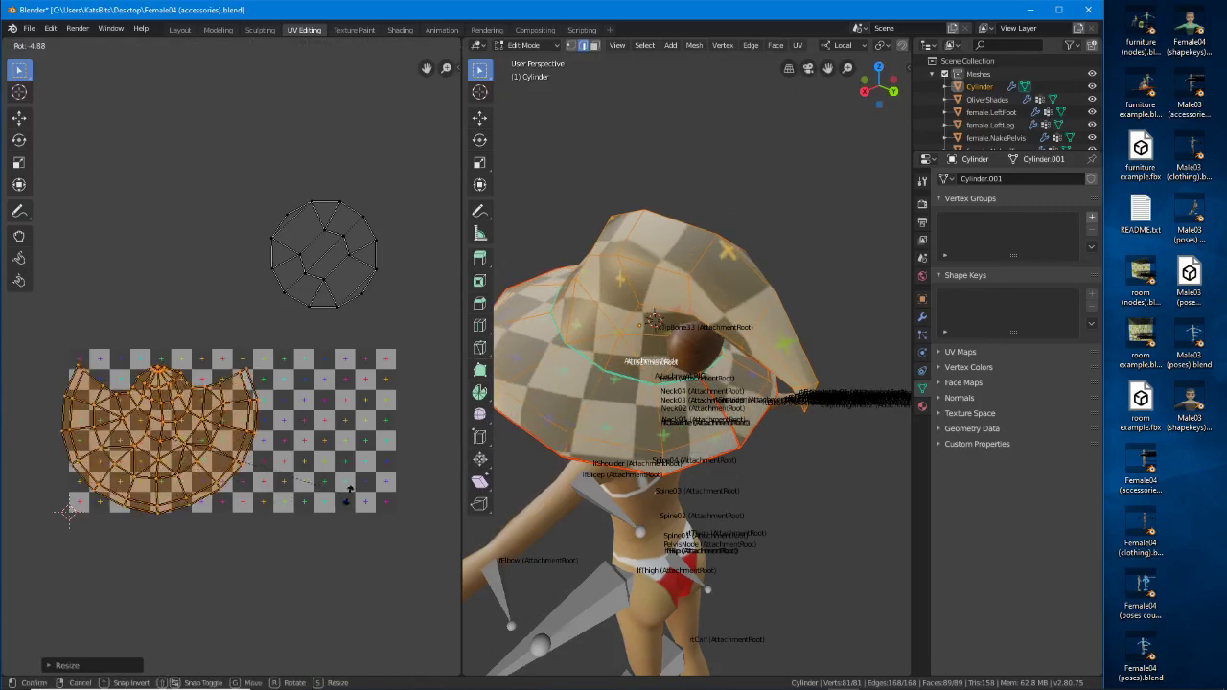
click(350, 491)
key(g)
click(288, 432)
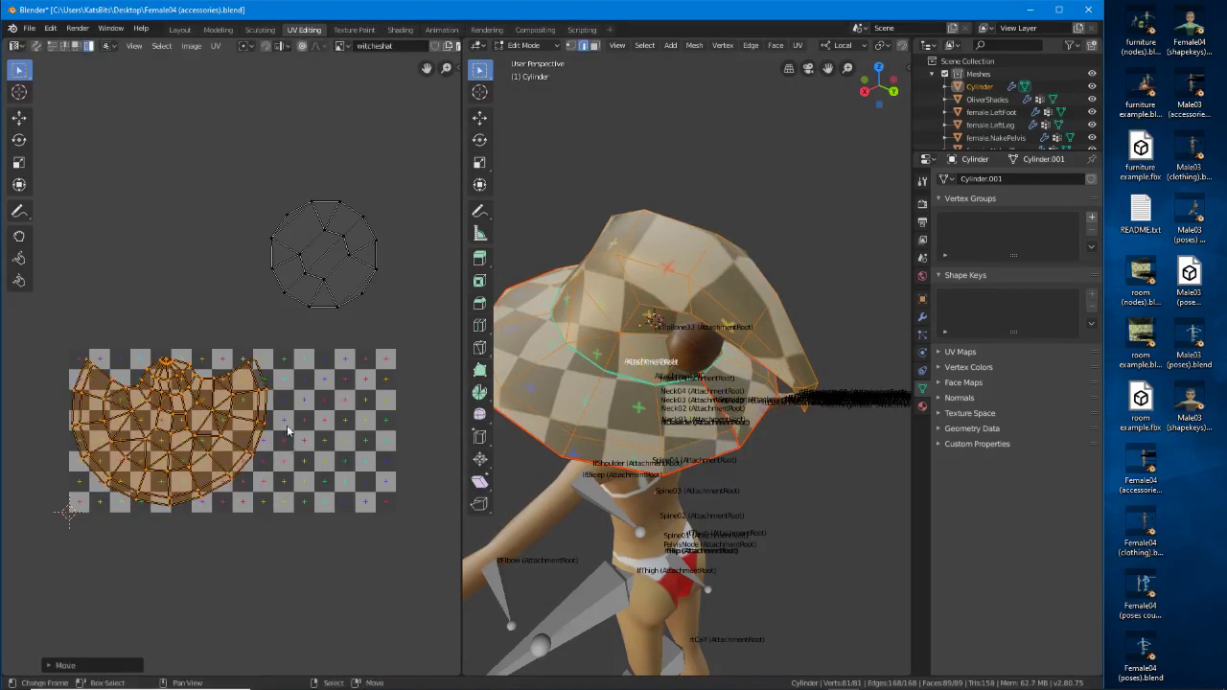
Move the circular UV island onto the texture, in the free space right of the crescent-shaped island.
click(337, 251)
key(g)
click(345, 434)
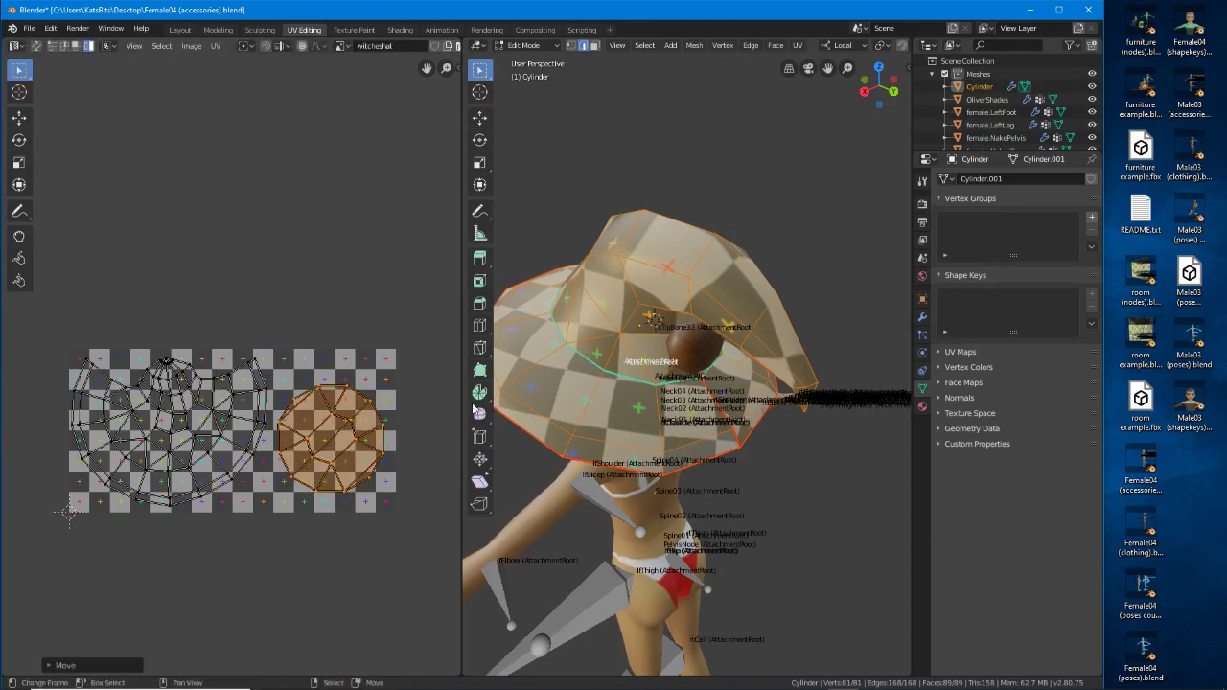
Mark a seam around the full edge loop where the hat's cone meets the brim.
middle_drag(475, 410, 815, 380)
alt+click(659, 366)
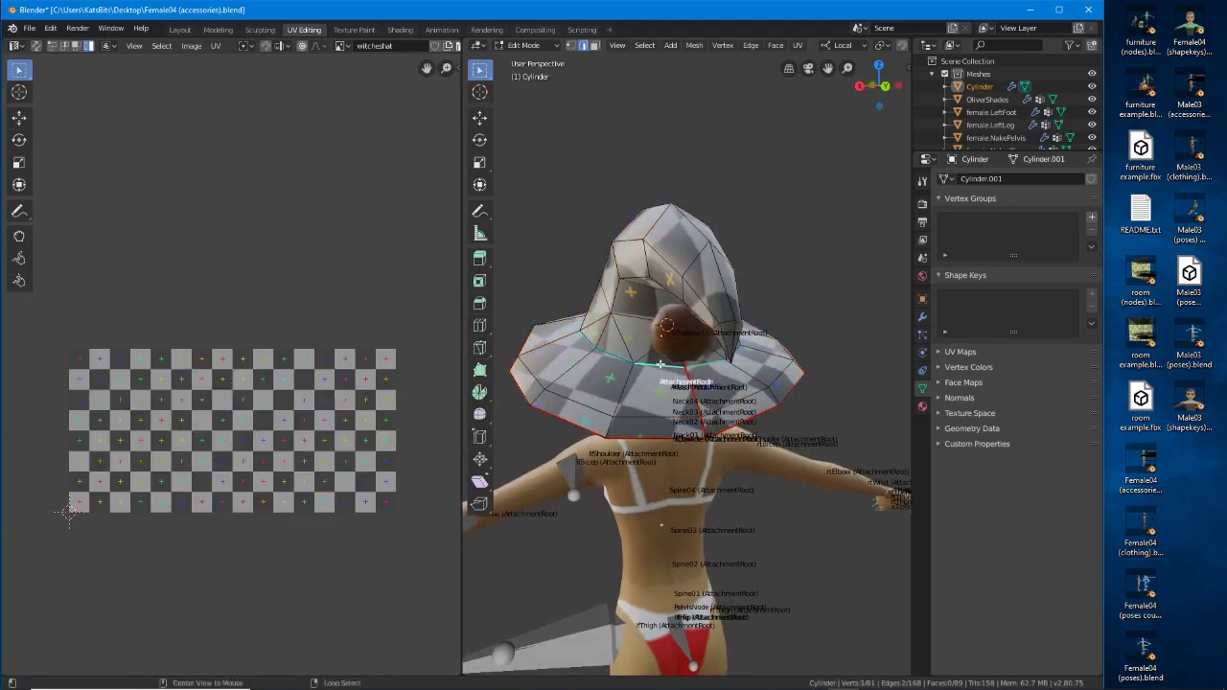
shift+click(586, 341)
mouse_move(595, 345)
middle_down()
mouse_move(703, 369)
mouse_move(609, 331)
middle_up()
scroll(733, 310, up, 2)
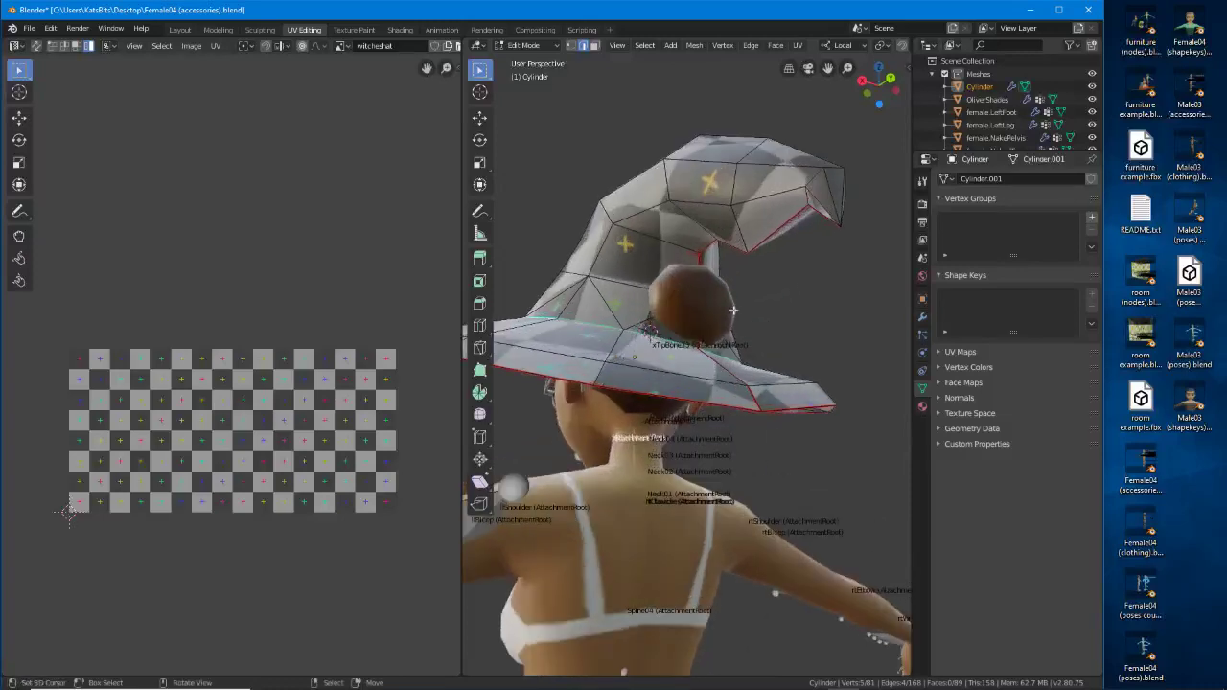
middle_drag(734, 310, 682, 322)
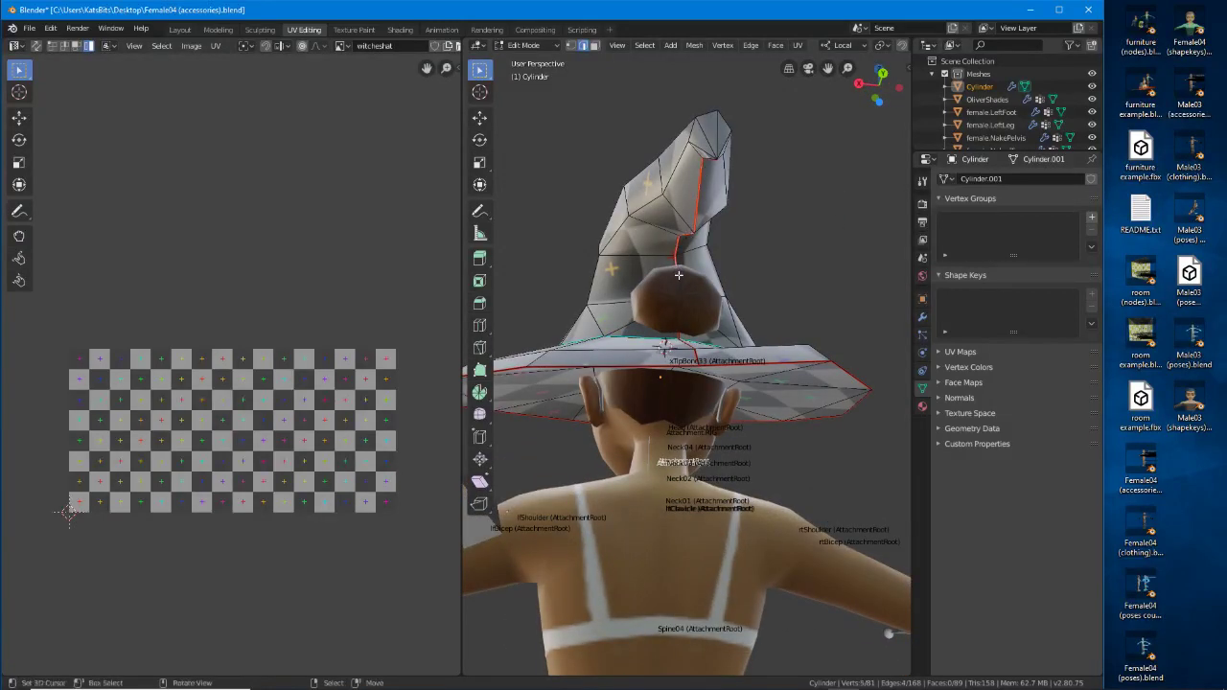
middle_drag(679, 275, 665, 348)
click(654, 350)
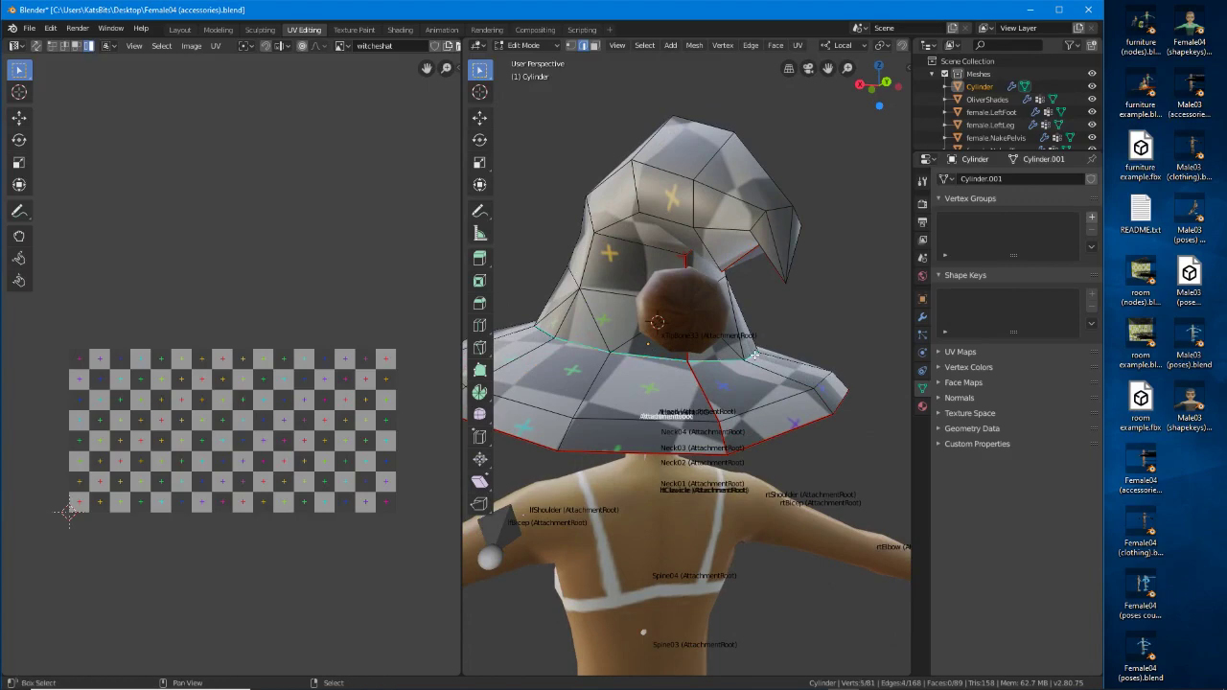
middle_drag(755, 356, 773, 358)
middle_drag(867, 307, 768, 361)
middle_drag(890, 326, 713, 383)
middle_drag(826, 369, 617, 396)
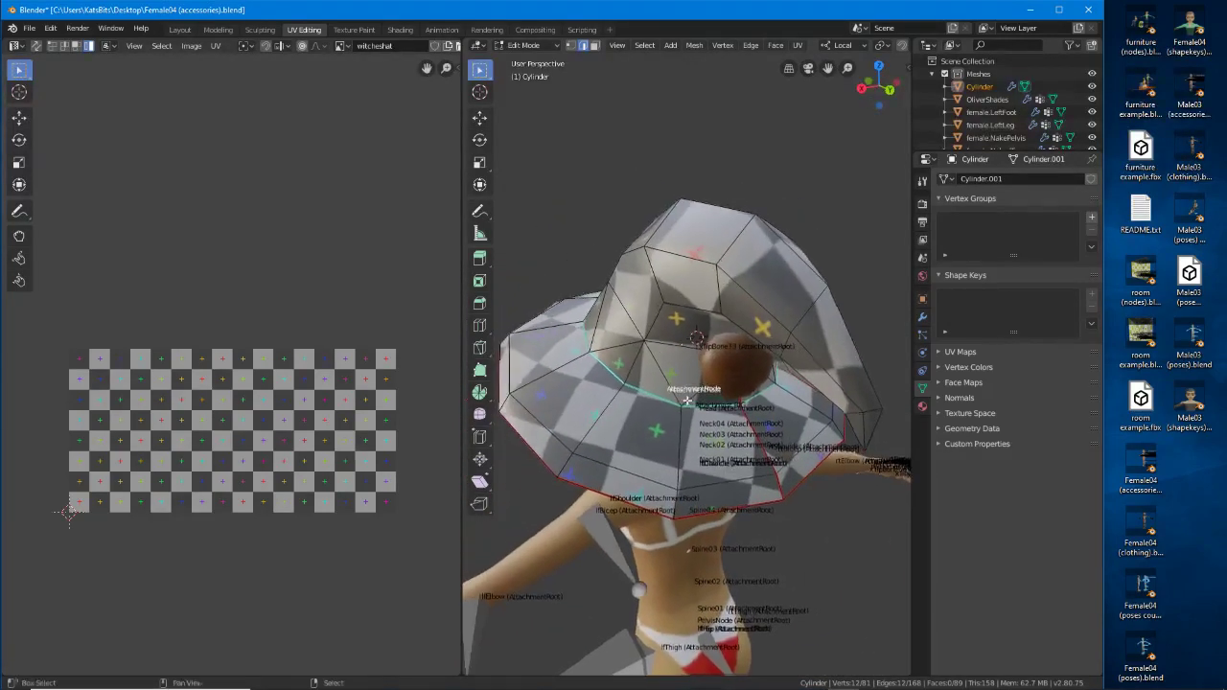
key(ctrl+e)
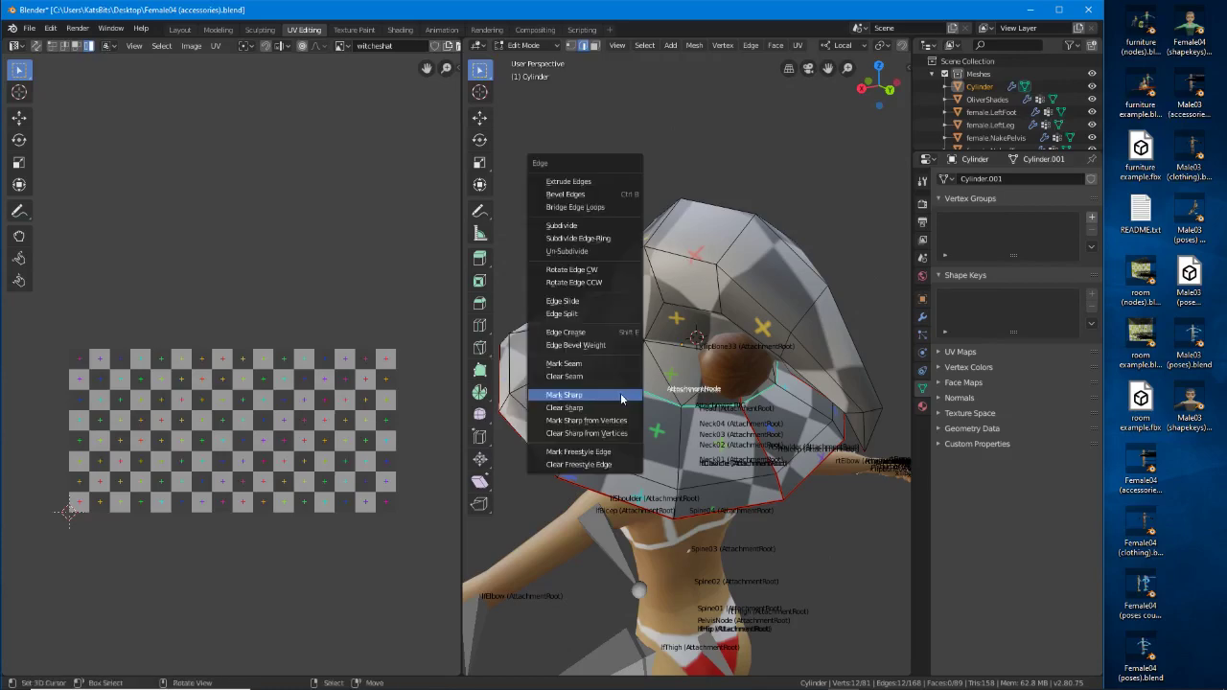
click(589, 366)
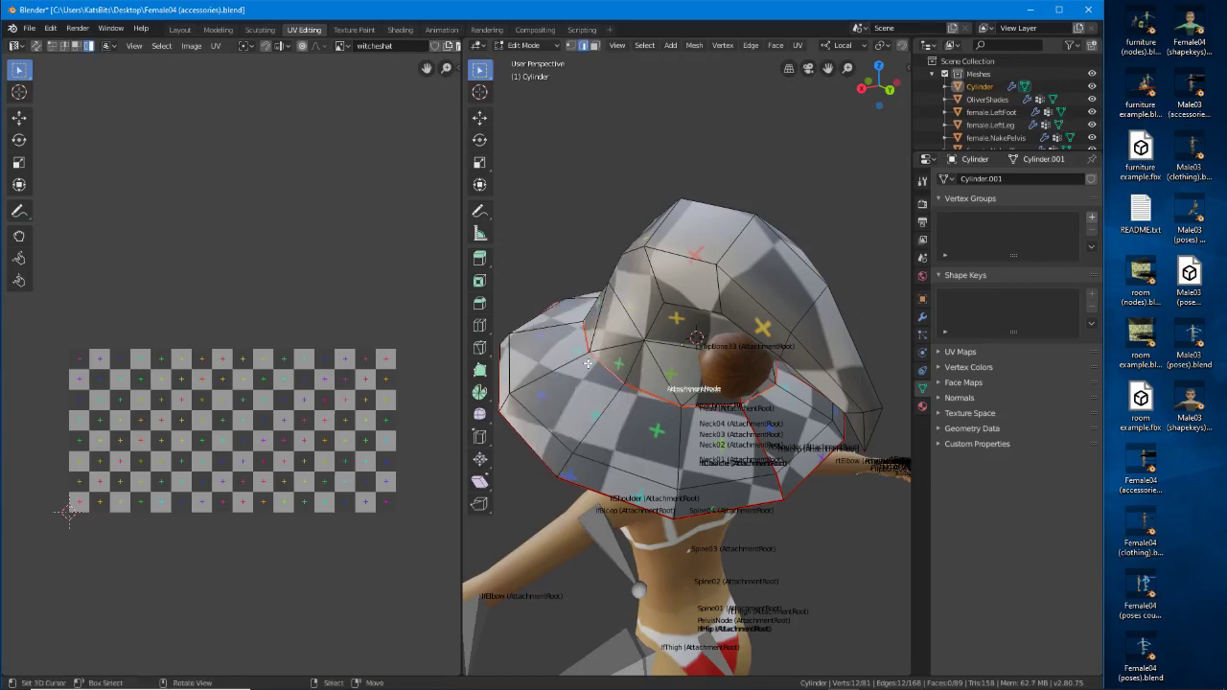
Clear the seam running across the back of the brim from the cone to the outer rim.
middle_drag(721, 397, 669, 416)
click(648, 469)
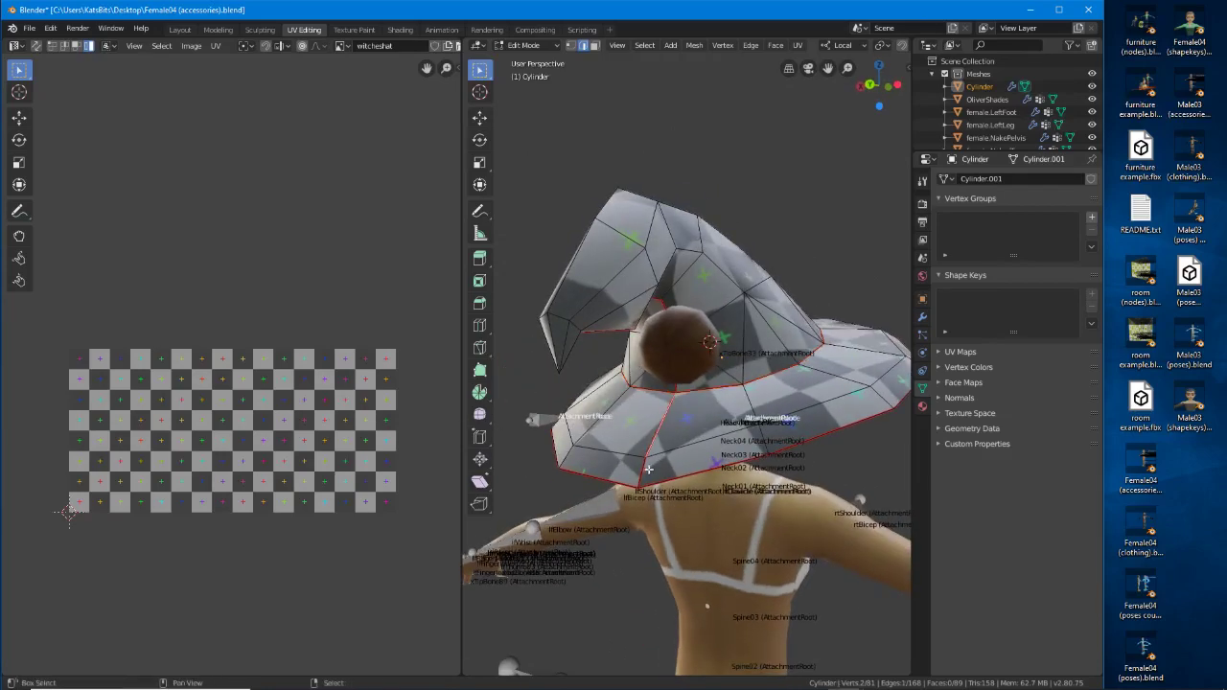
right_click(647, 470)
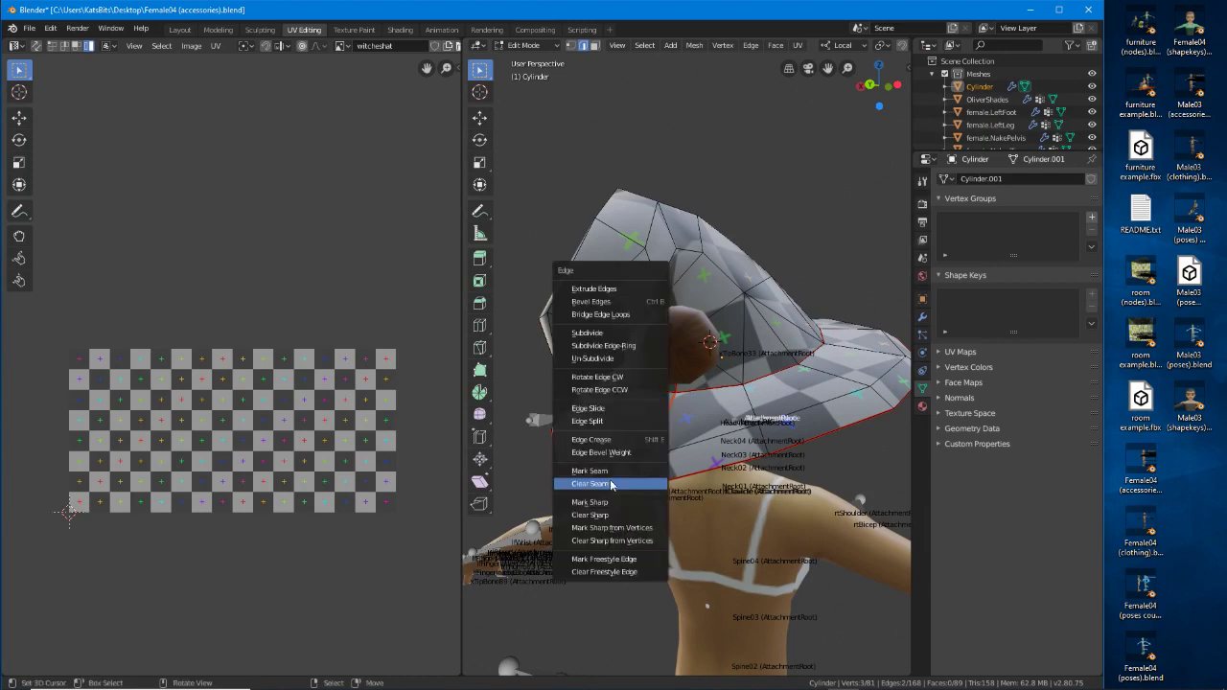
click(618, 479)
Unwrap the whole hat mesh again using the updated seams.
middle_drag(614, 481, 686, 453)
key(a)
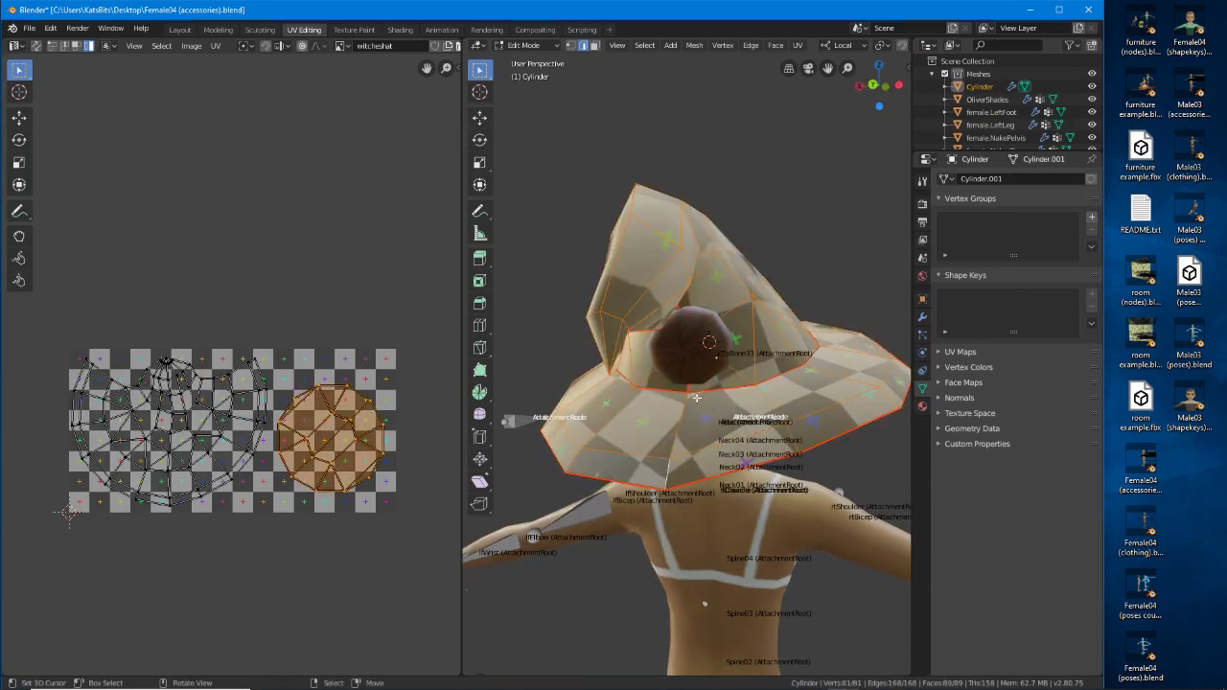
key(u)
click(650, 400)
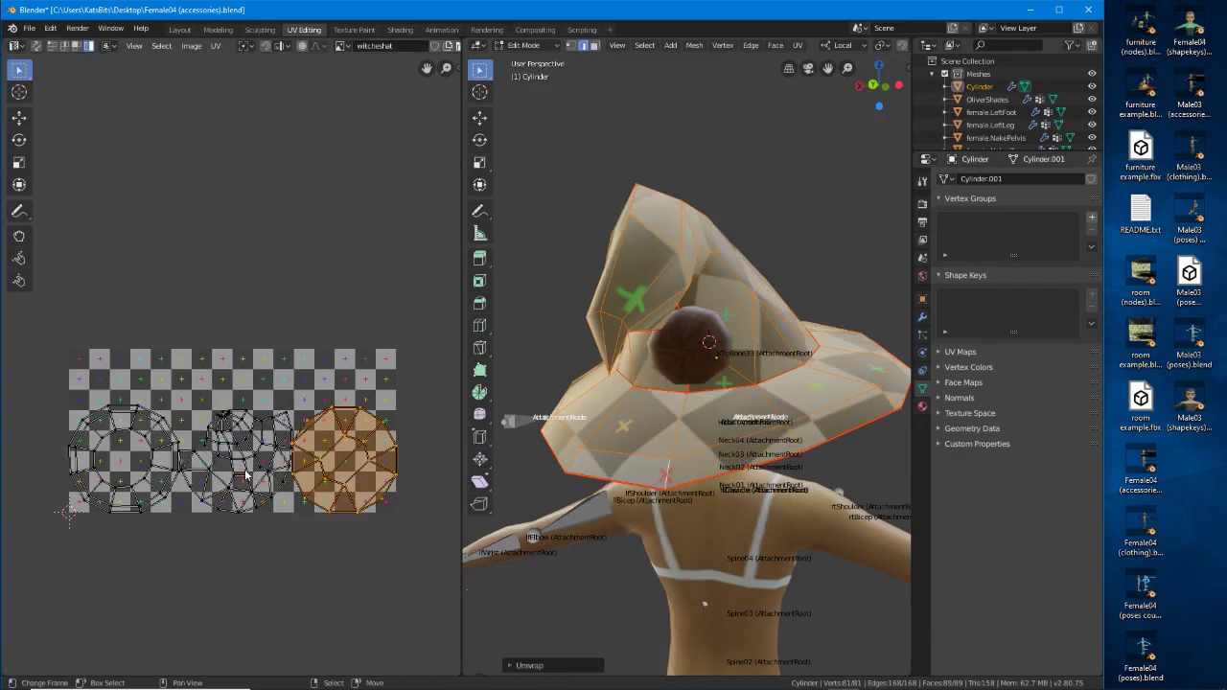
Move the crescent-shaped UV island and the filled circular UV island off the texture, above it.
key(g)
click(253, 271)
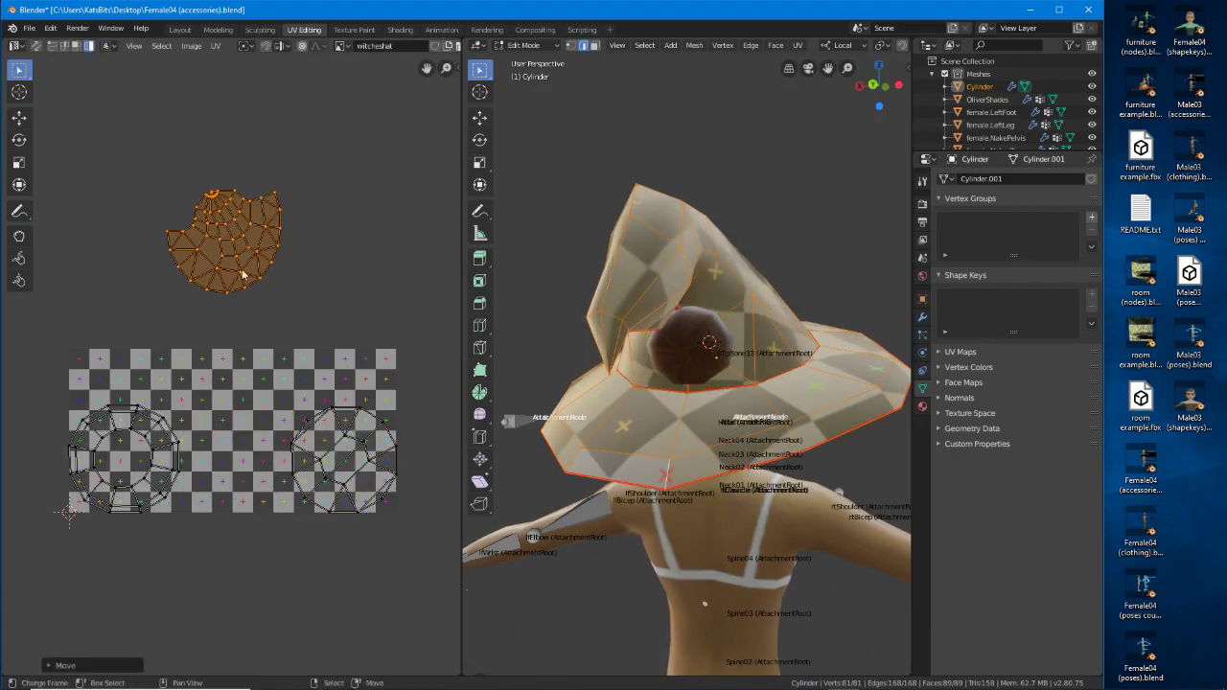
key(g)
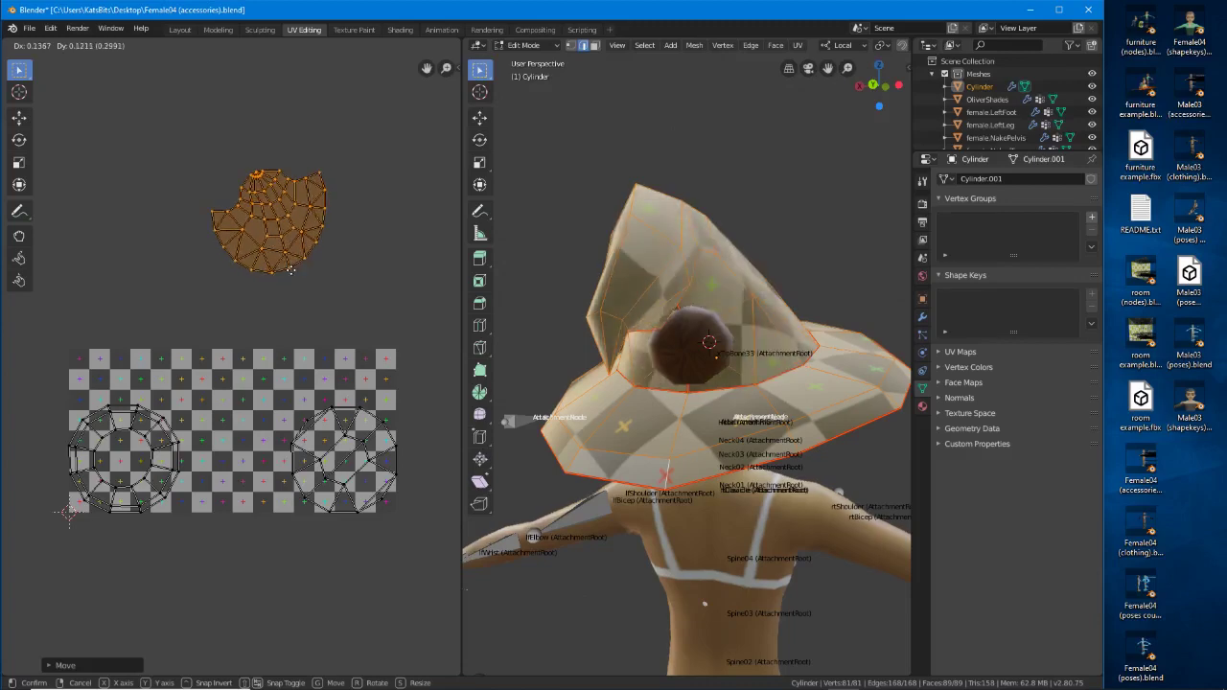
click(291, 271)
right_click(320, 483)
key(g)
click(390, 300)
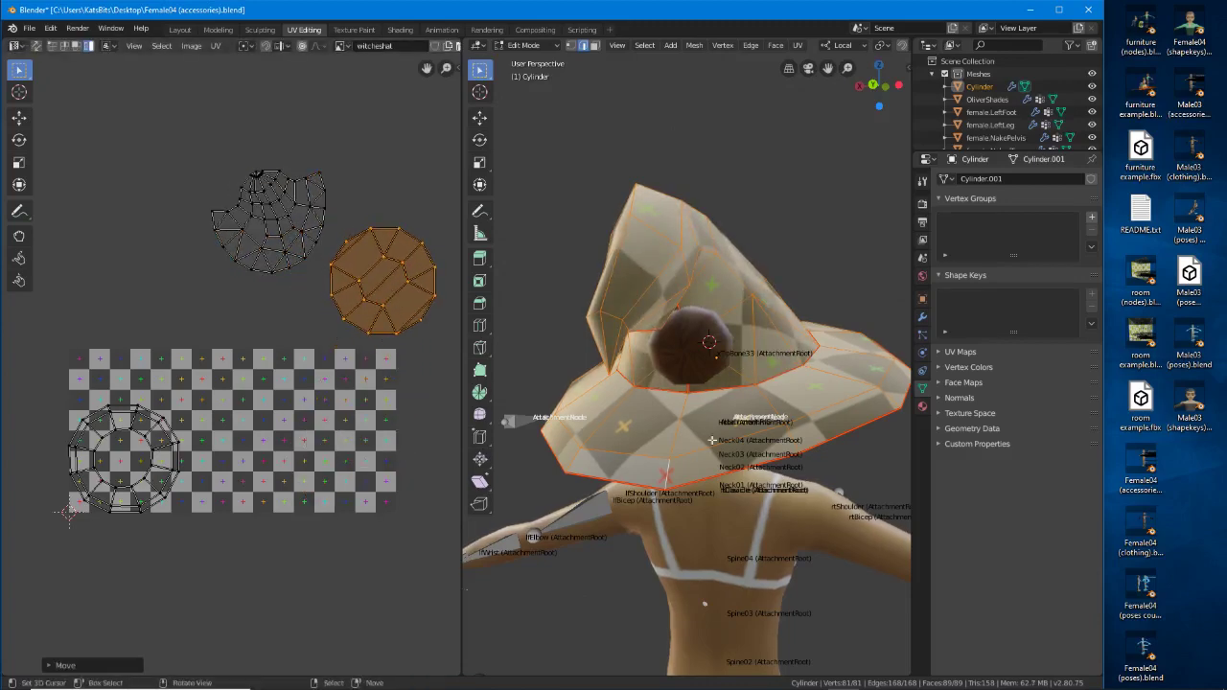
Check the circular UV island against the brim's underside by shifting it temporarily.
middle_drag(711, 440, 614, 403)
key(g)
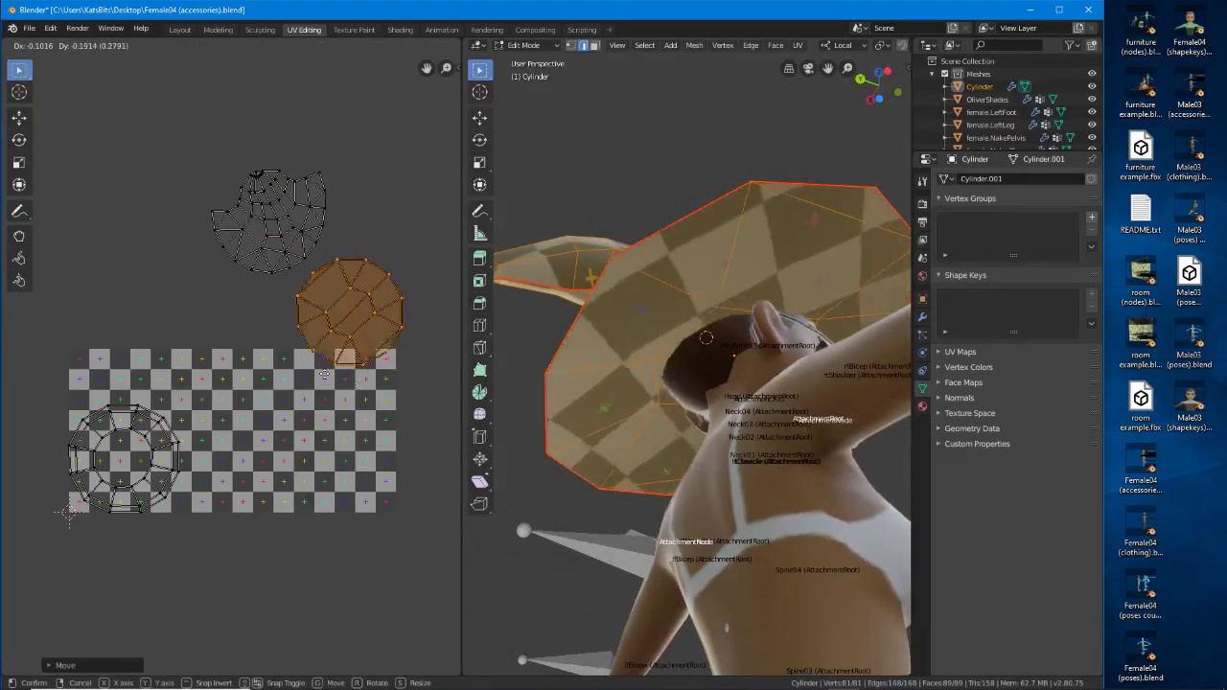
click(356, 342)
middle_drag(566, 364, 416, 463)
Place the ring-shaped UV island in the texture's upper left corner and the filled circular island in its upper right corner.
right_click(155, 451)
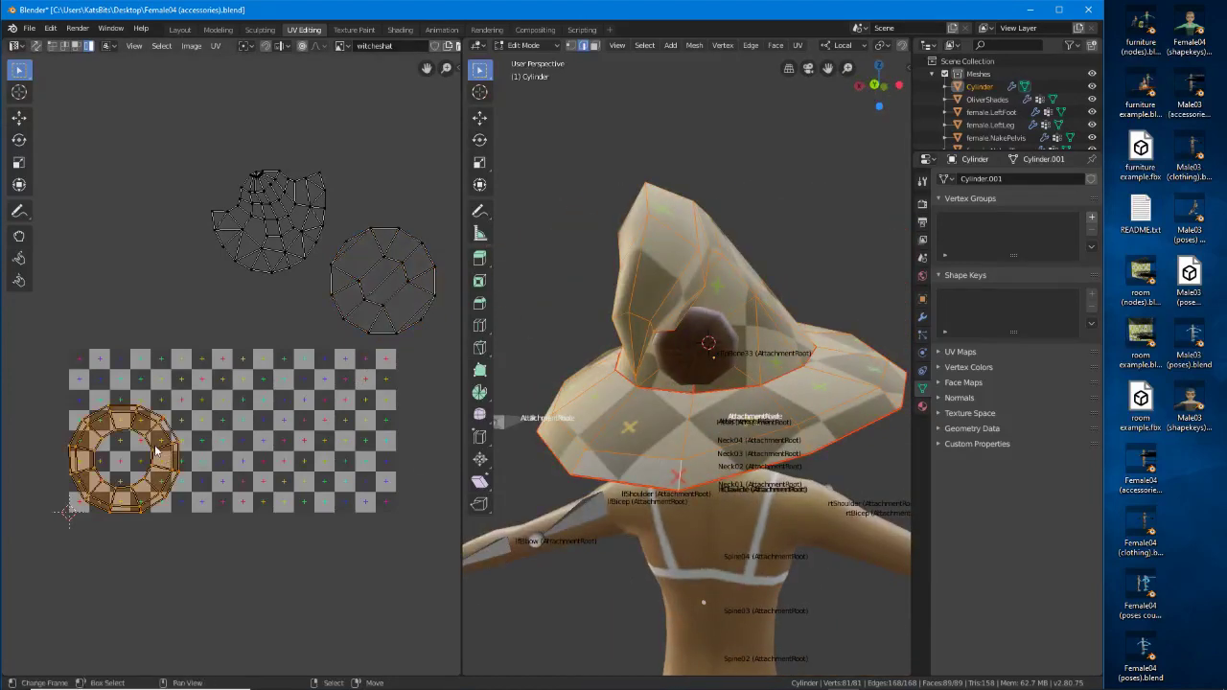
key(g)
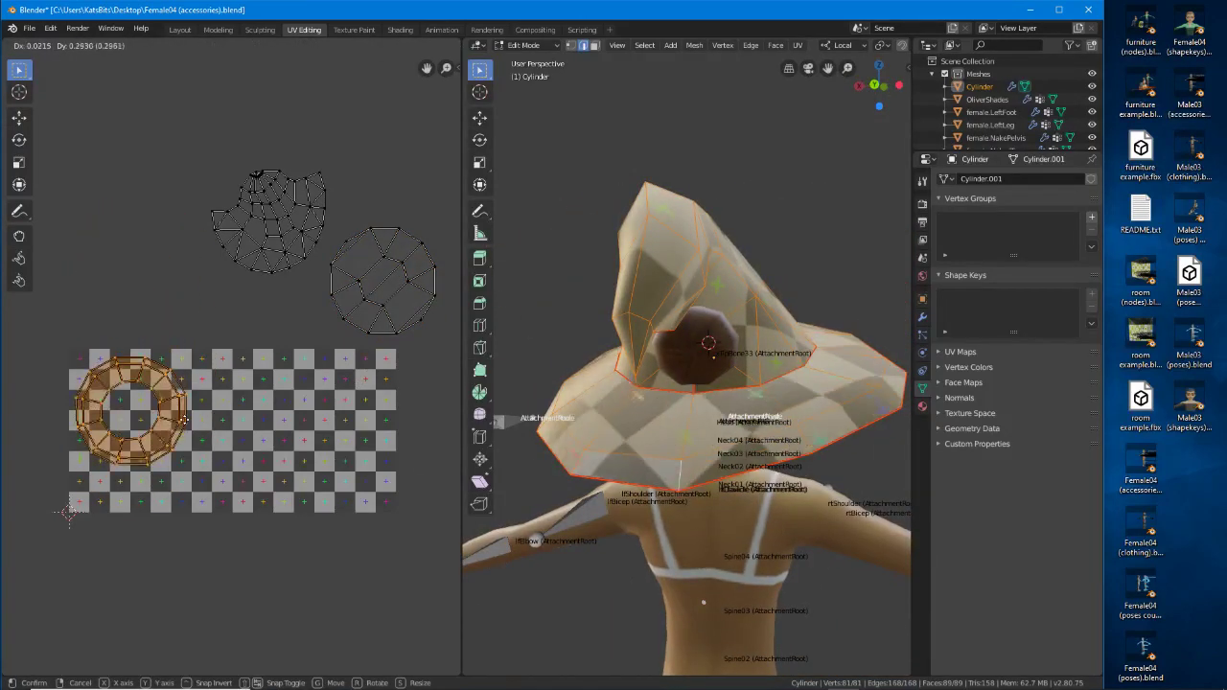
click(182, 423)
right_click(380, 316)
key(g)
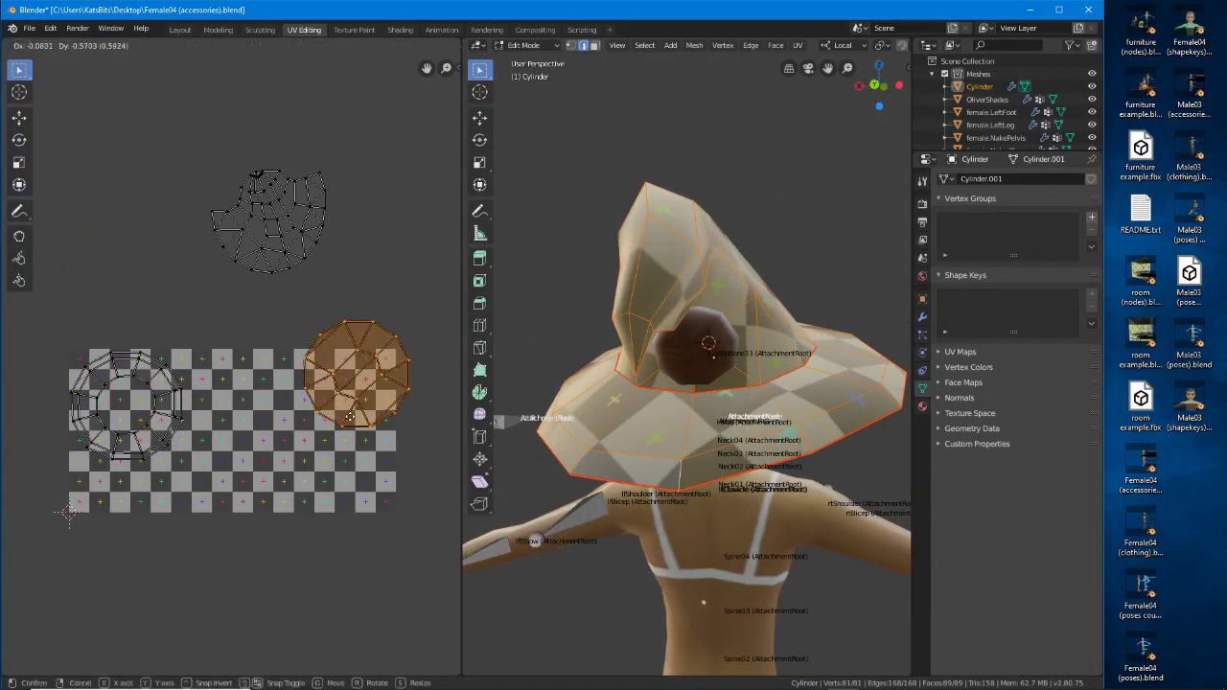
click(335, 438)
Move the crescent-shaped UV island between the two round islands and rotate it so its notch faces right.
click(278, 267)
key(g)
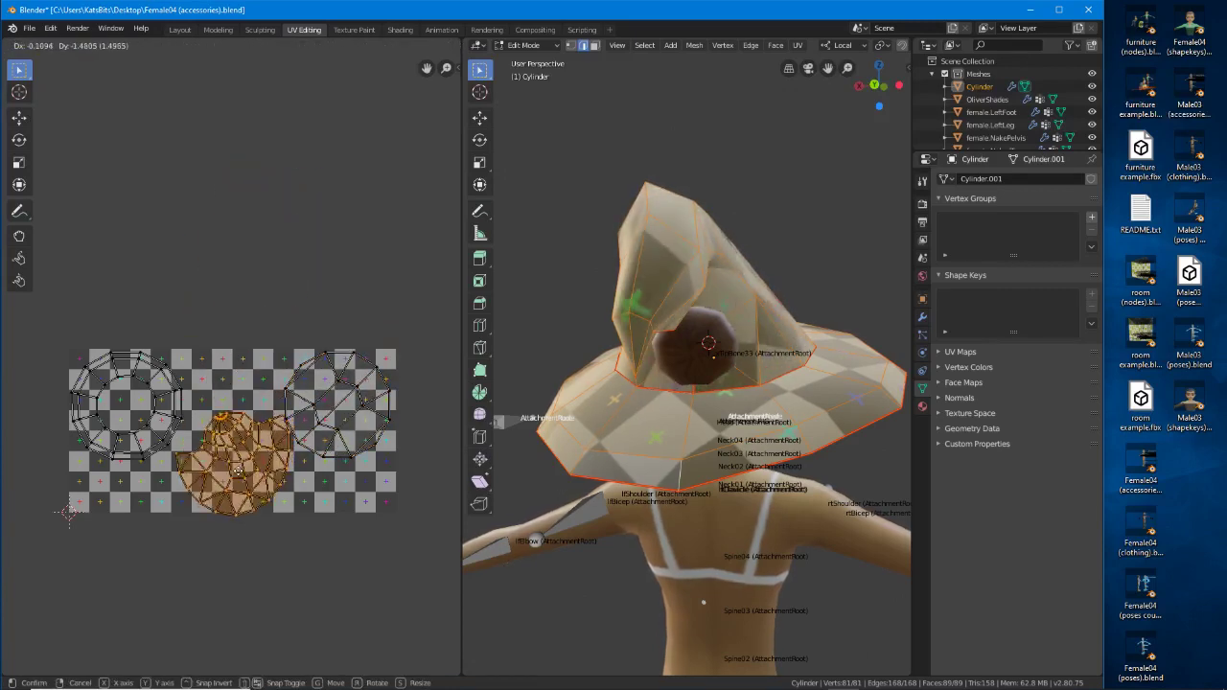
click(233, 470)
key(r)
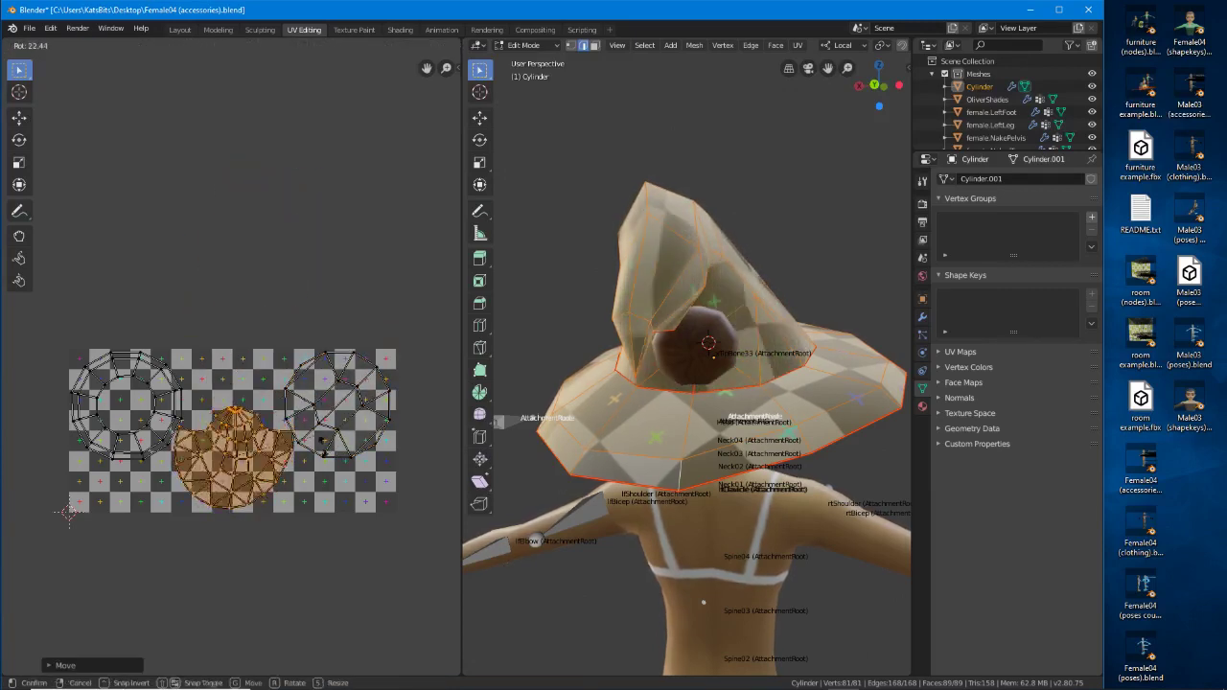
click(249, 526)
Scale up the crescent-shaped UV island slightly and fit it between the round islands, near the texture's lower edge.
key(g)
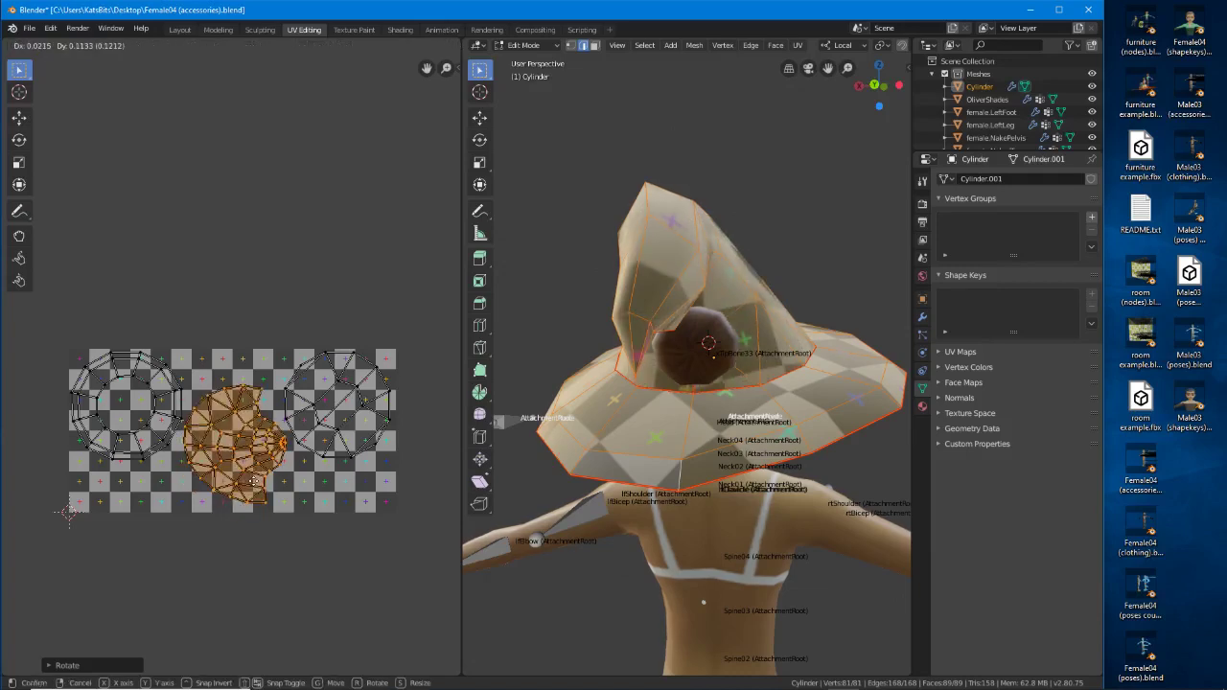
click(255, 487)
key(s)
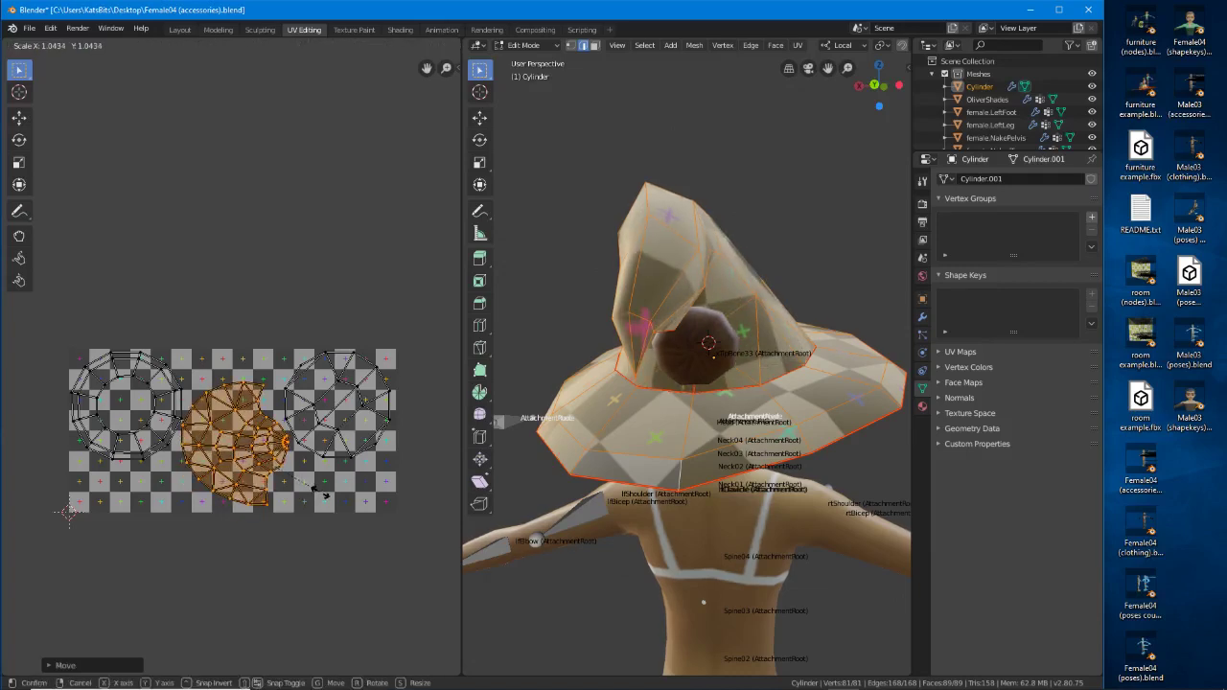
click(315, 484)
key(g)
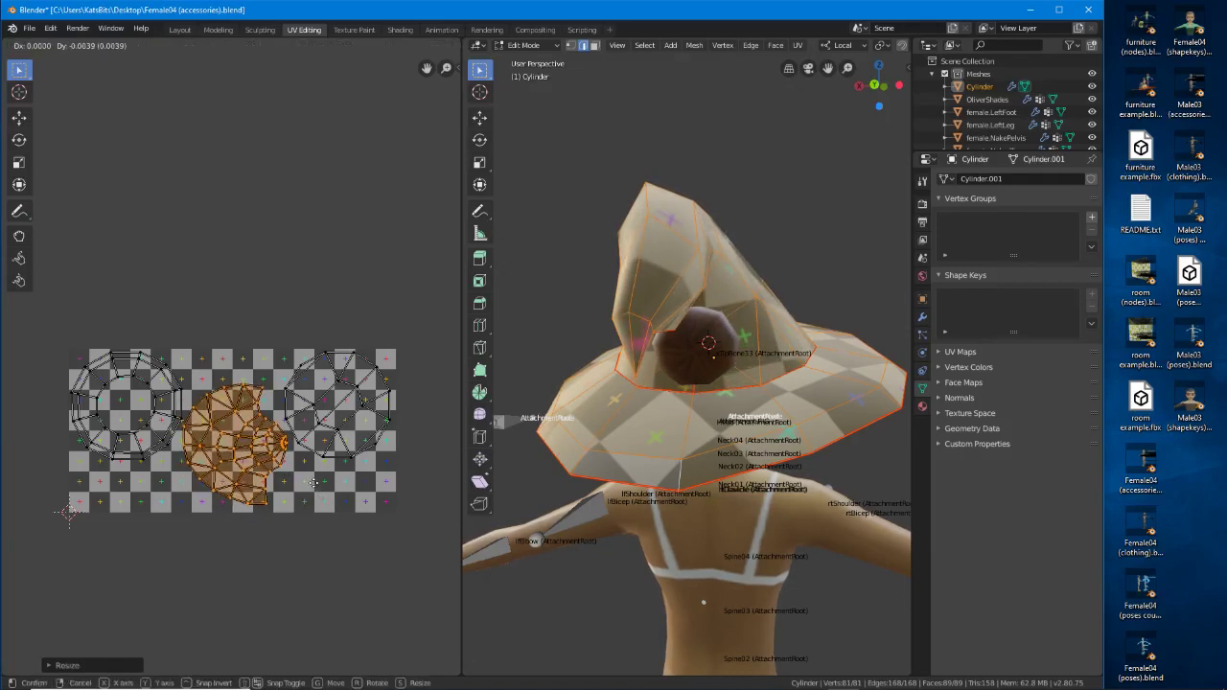
click(314, 491)
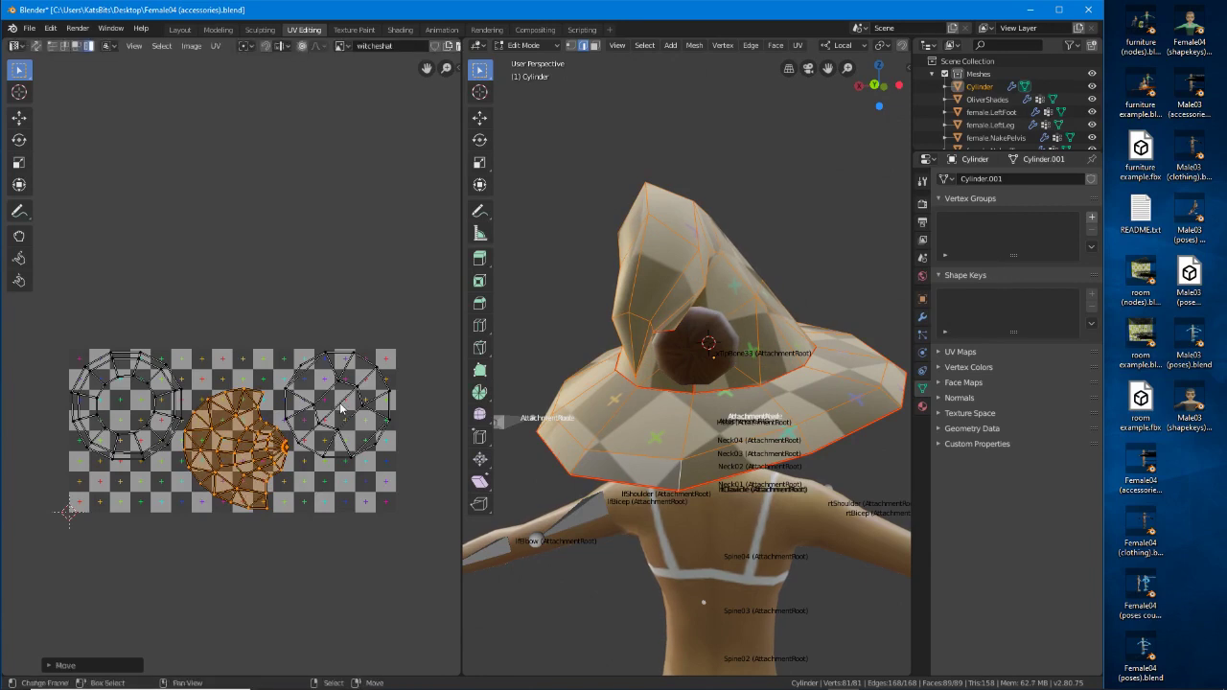
Nudge the ring-shaped UV island slightly while checking its texture on the top of the brim.
click(161, 396)
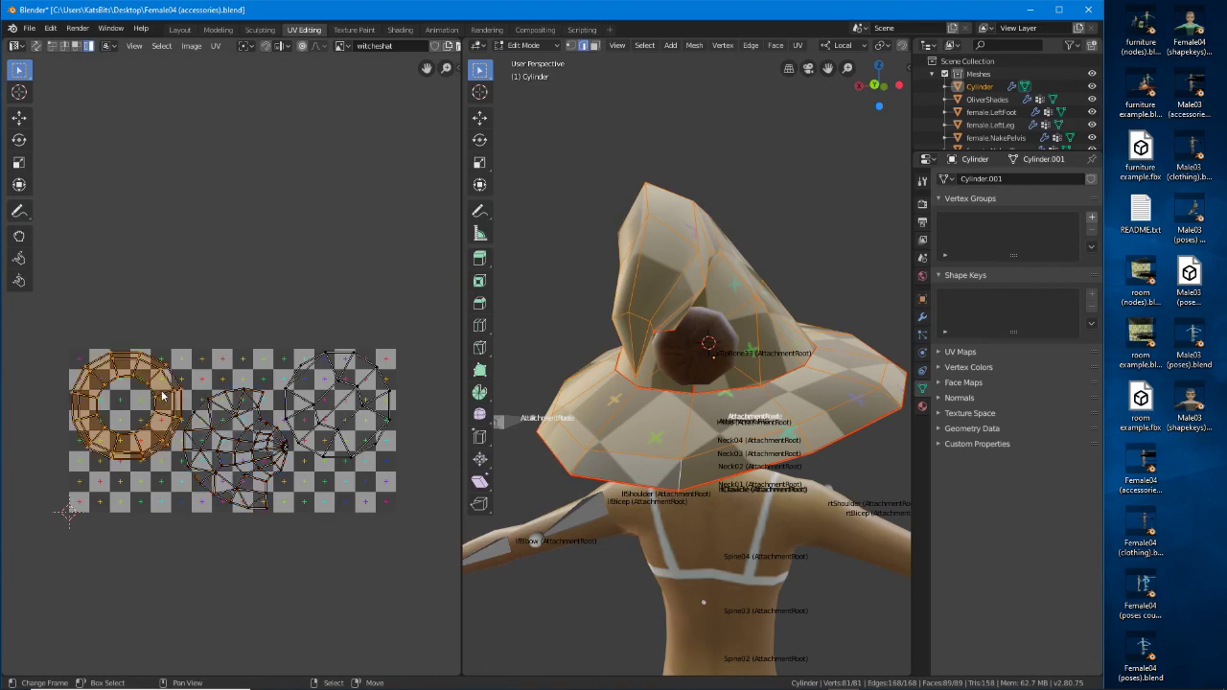
middle_drag(633, 418, 696, 345)
middle_drag(693, 403, 614, 442)
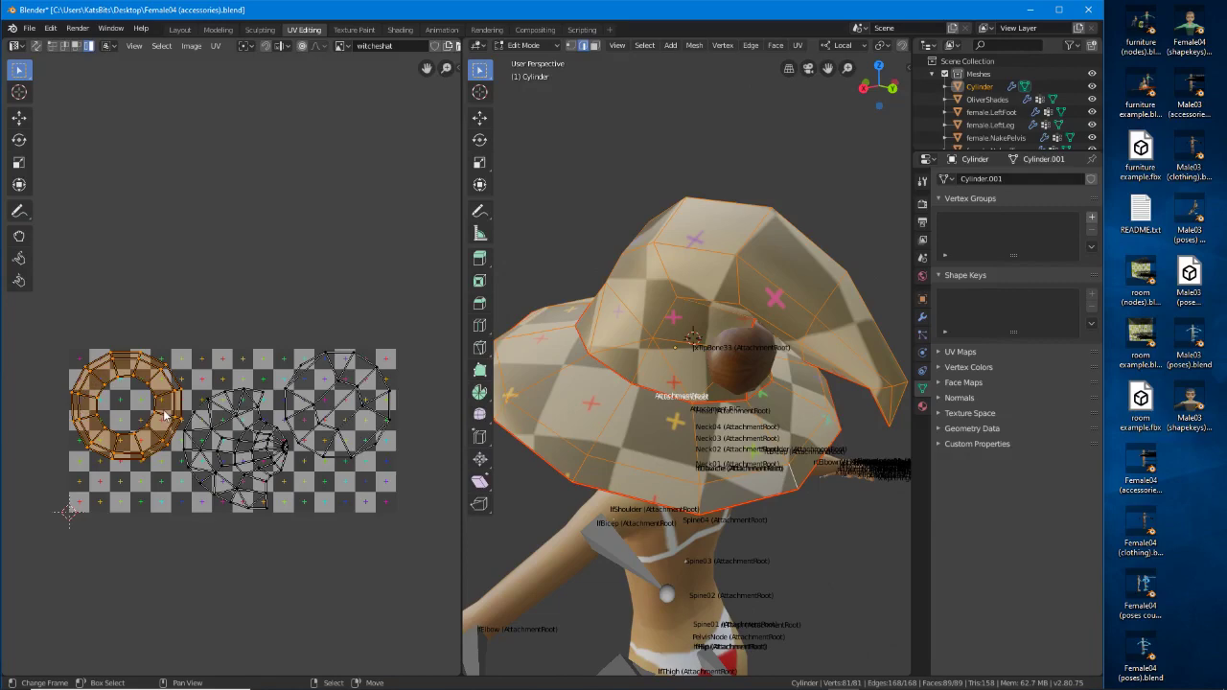
key(g)
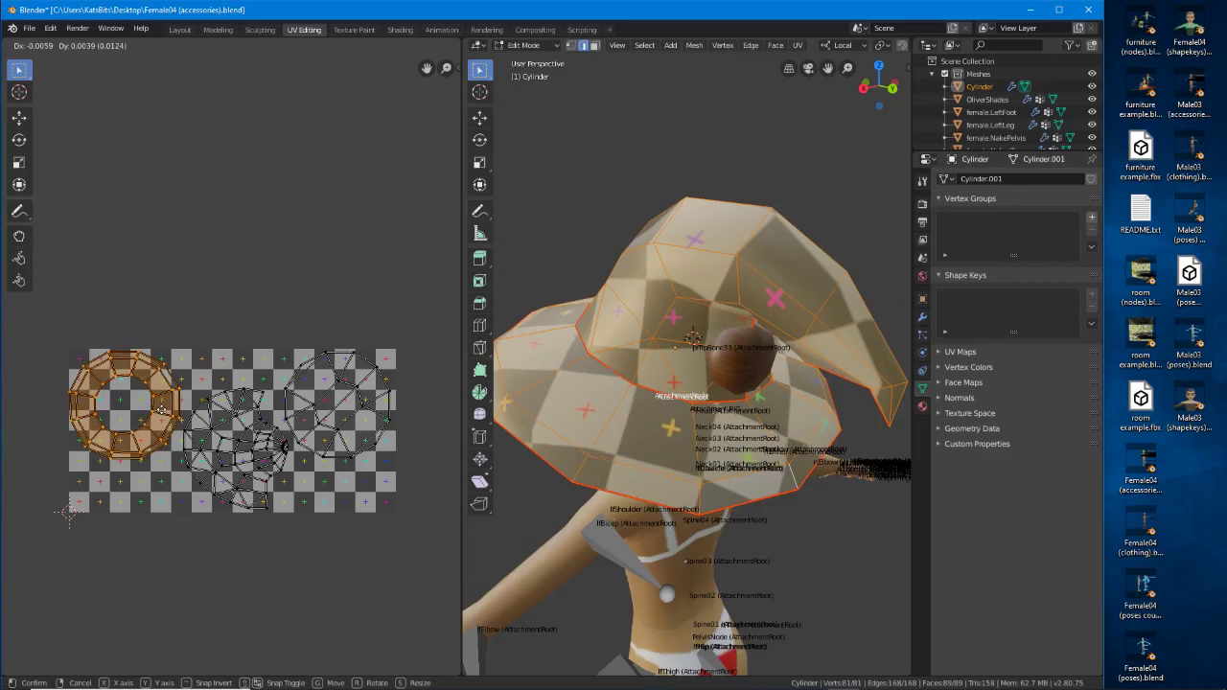
click(161, 410)
Check the circular UV island's texture on the brim's underside by shifting the island temporarily.
click(376, 417)
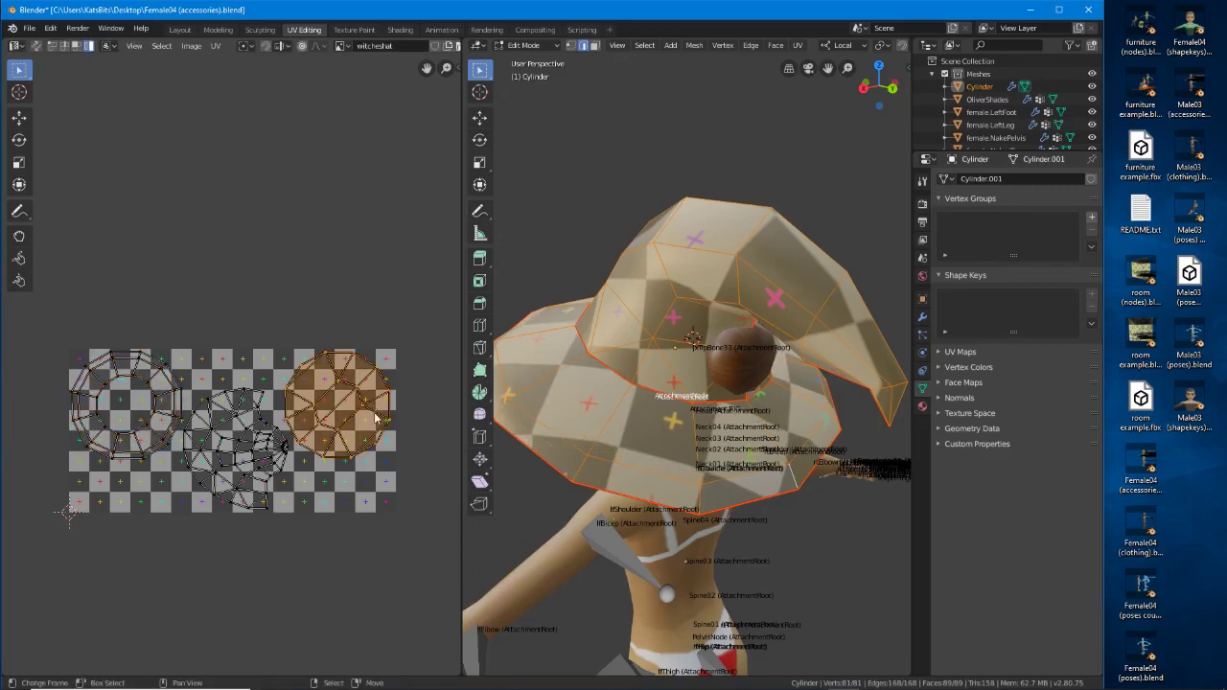
key(g)
right_click(393, 415)
middle_drag(614, 479, 484, 370)
key(g)
right_click(397, 381)
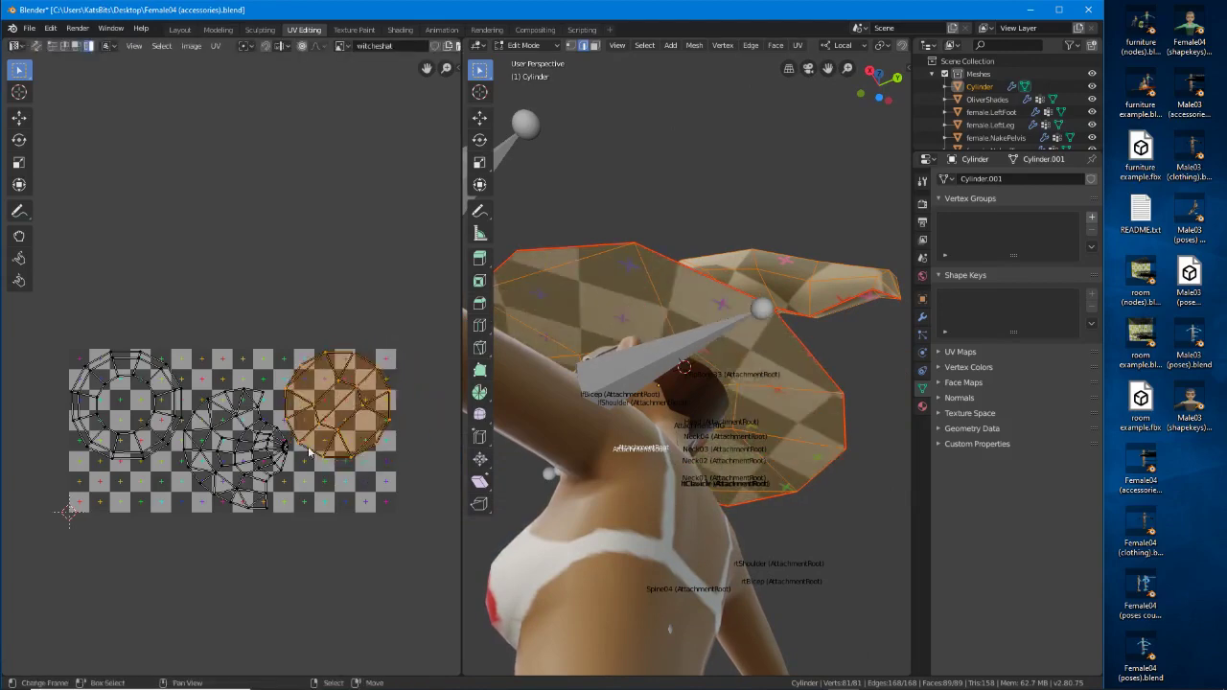
Nudge the crescent-shaped UV island slightly up and to the right while checking its texture on the cone.
right_click(265, 471)
middle_drag(509, 420, 719, 532)
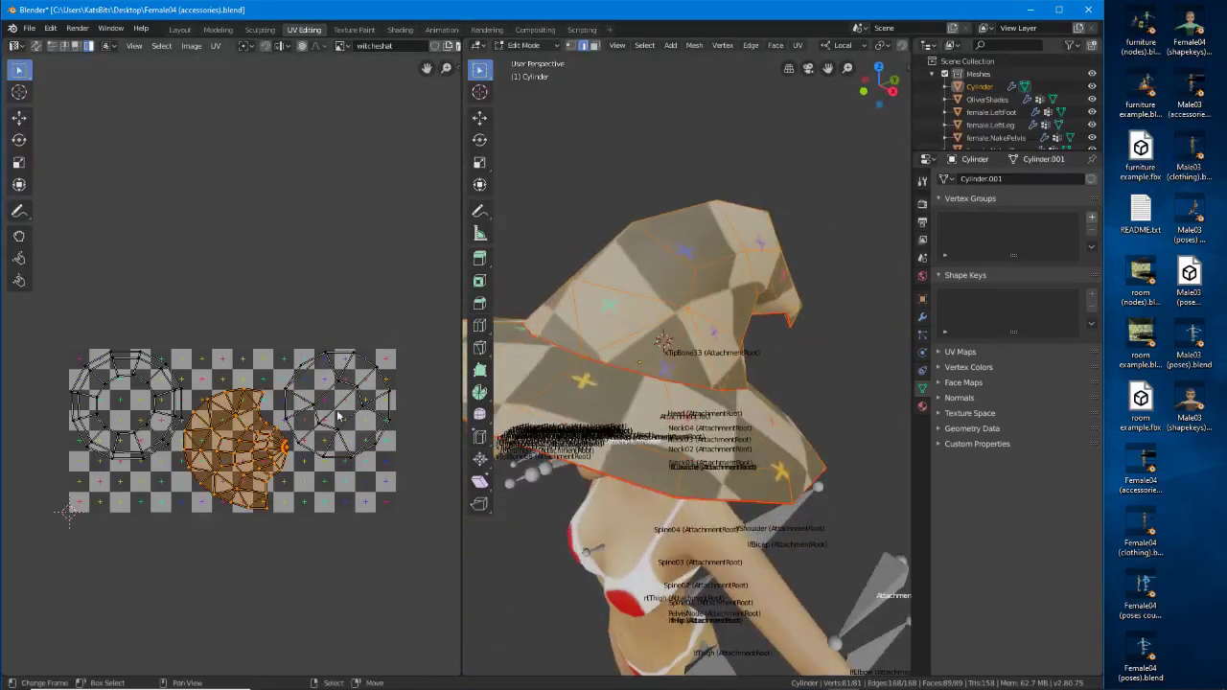
key(g)
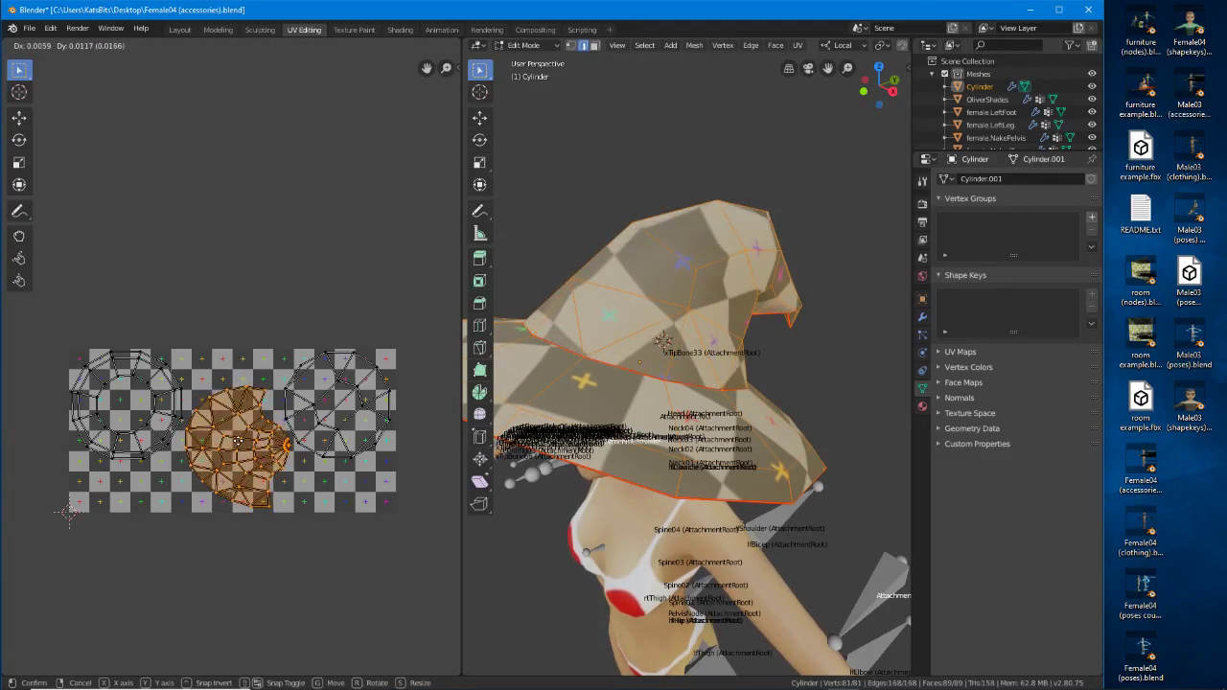
click(67, 513)
Examine the checker pattern on the hat's cone, brim and underside from the side, front and below.
middle_drag(566, 364, 599, 296)
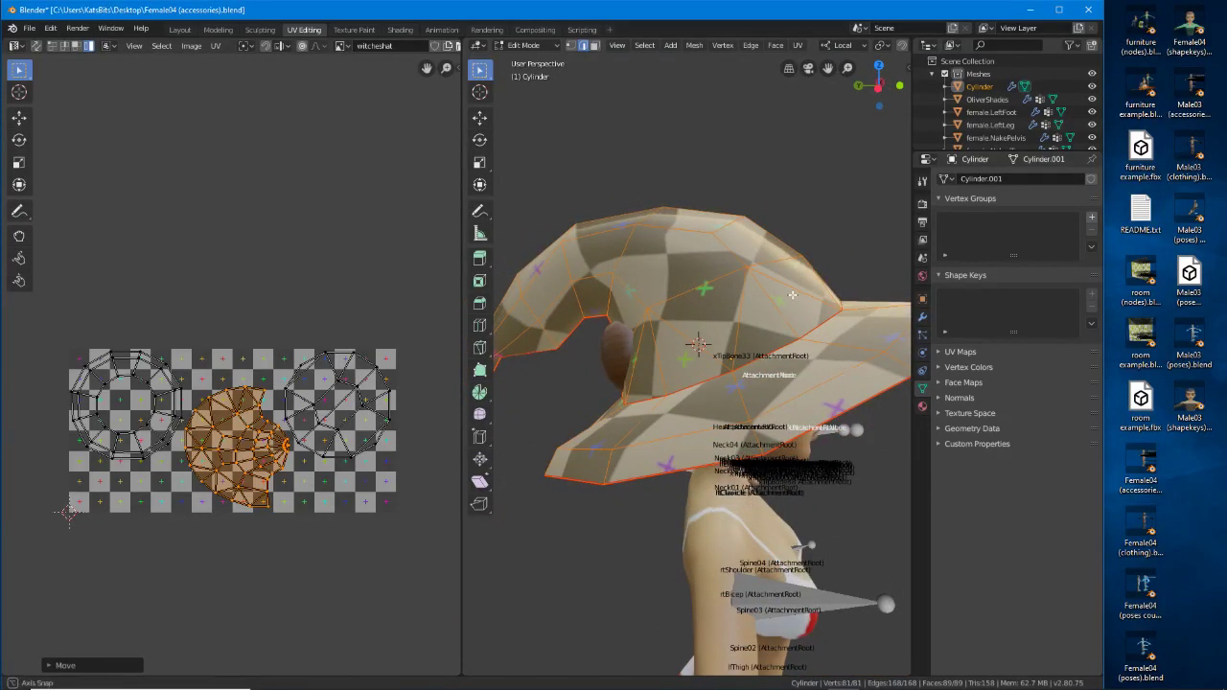
middle_drag(792, 295, 638, 299)
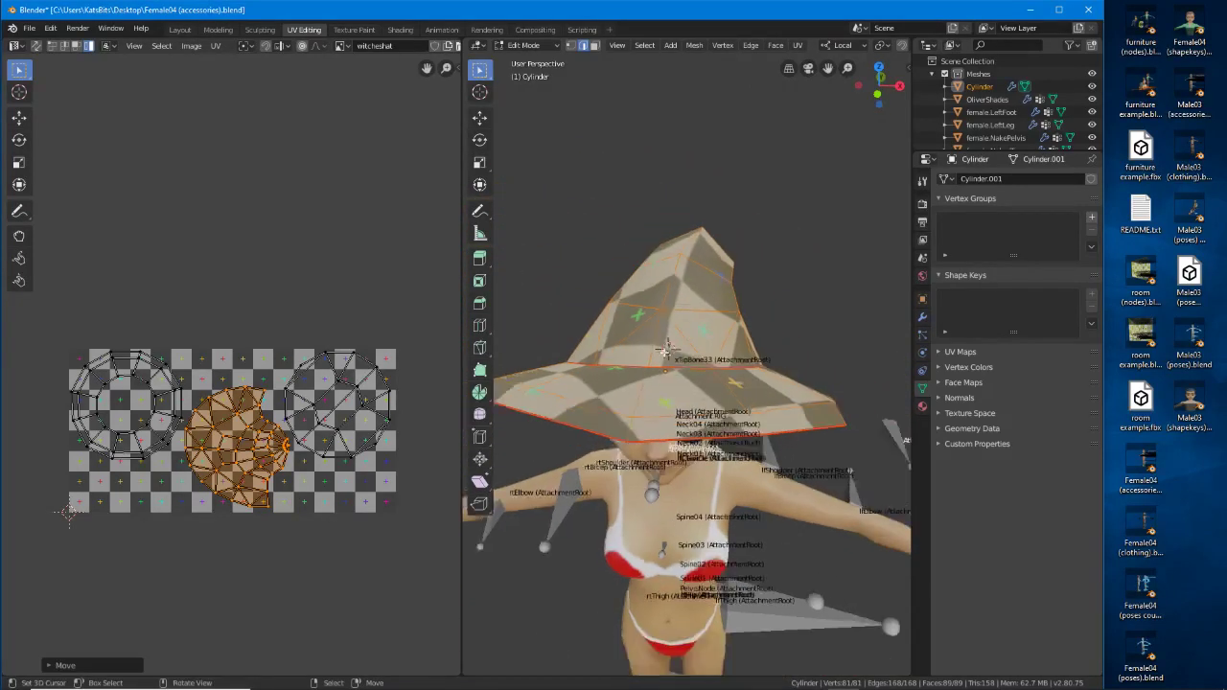
middle_drag(665, 352, 675, 309)
scroll(685, 384, down, 2)
middle_drag(692, 395, 690, 332)
scroll(689, 332, up, 1)
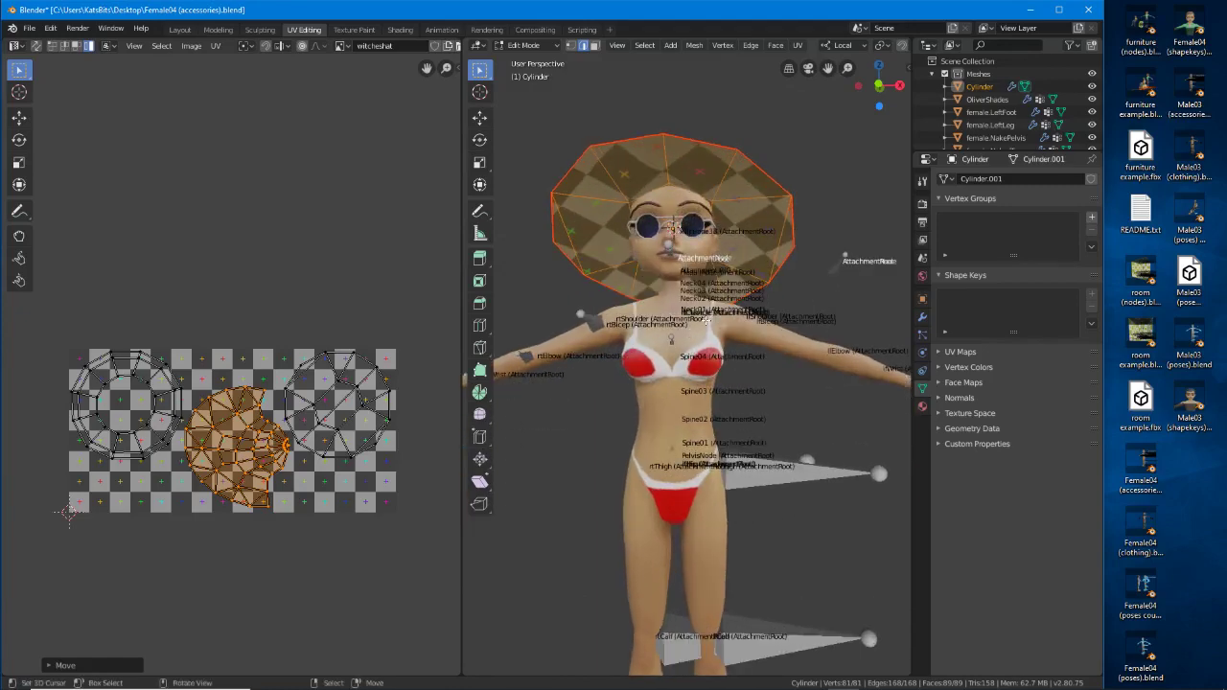
middle_drag(738, 317, 619, 278)
click(636, 292)
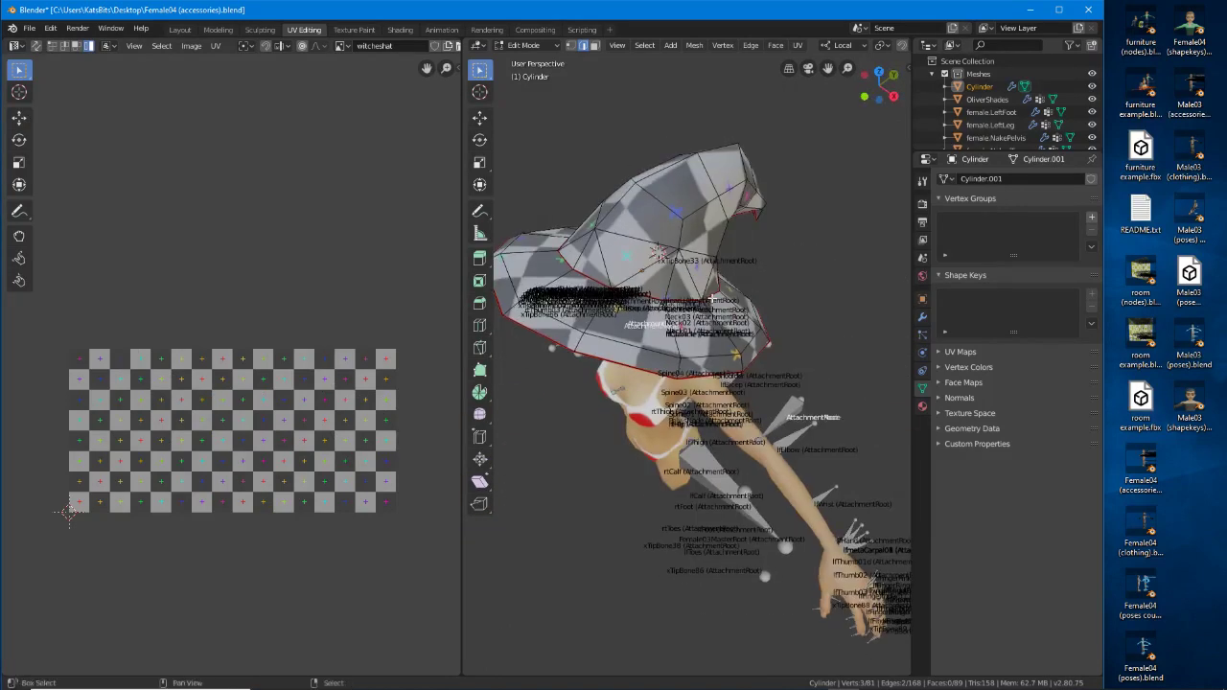
Narrow the base of the hat's cone by scaling the edges on its two opposite sides inward to about 0.83.
middle_drag(693, 301, 784, 298)
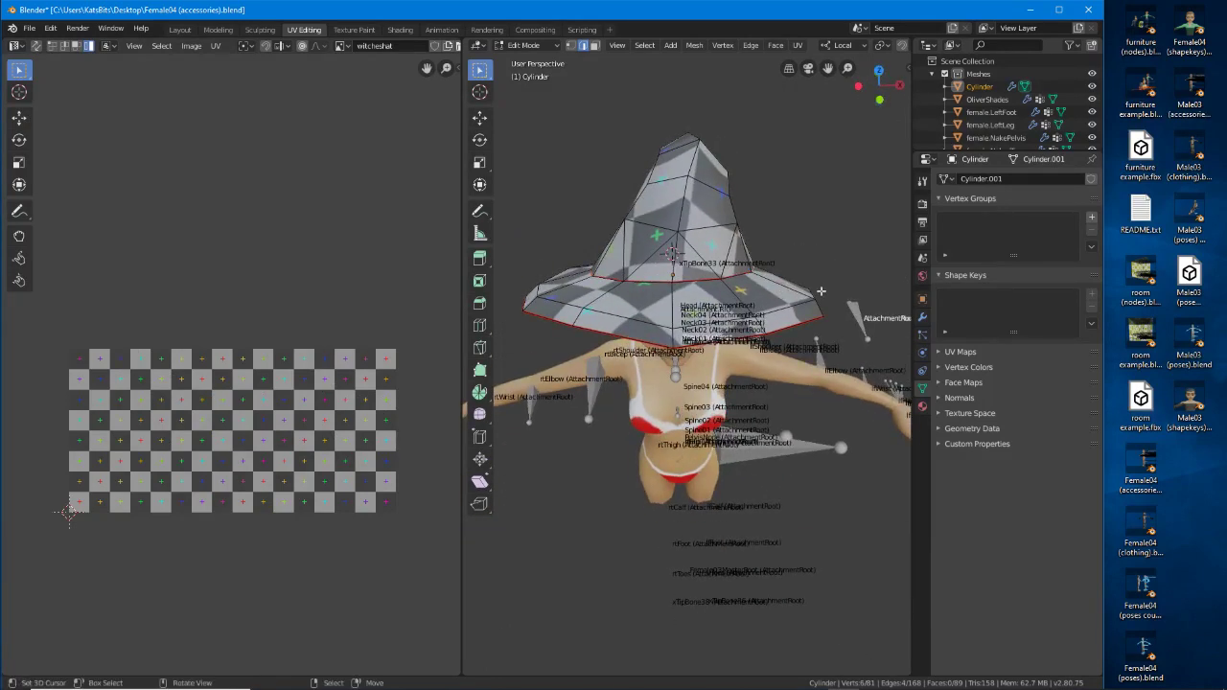
key(s)
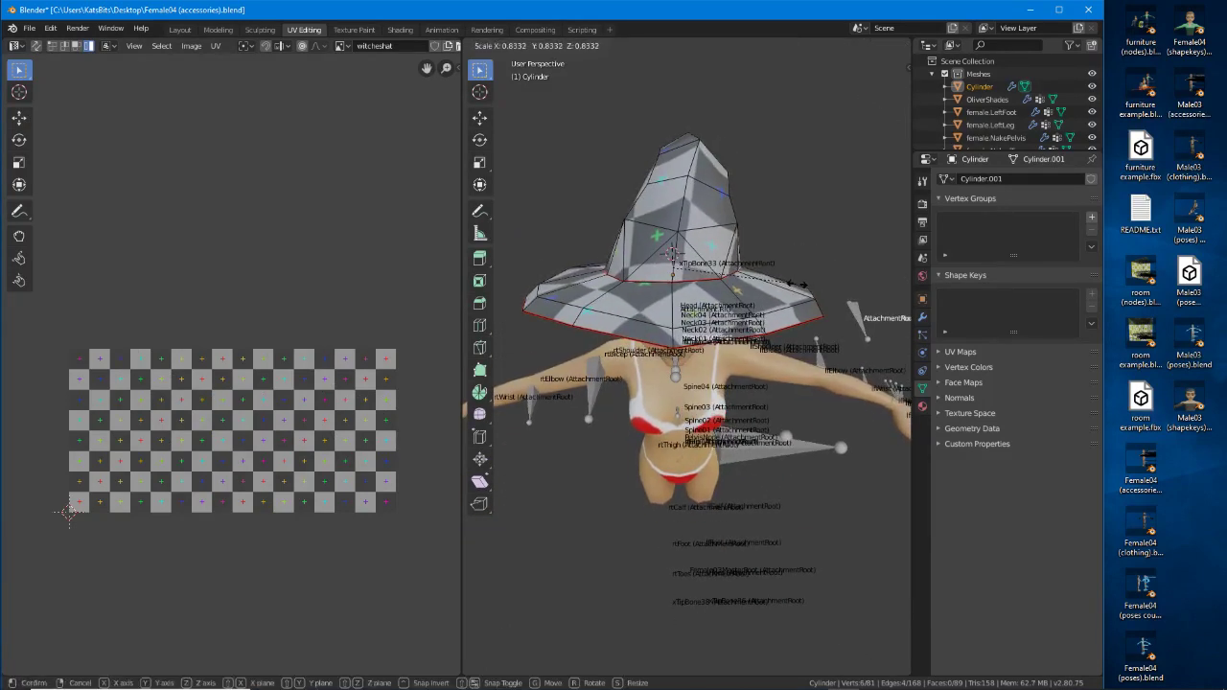
click(797, 284)
middle_drag(797, 284, 599, 164)
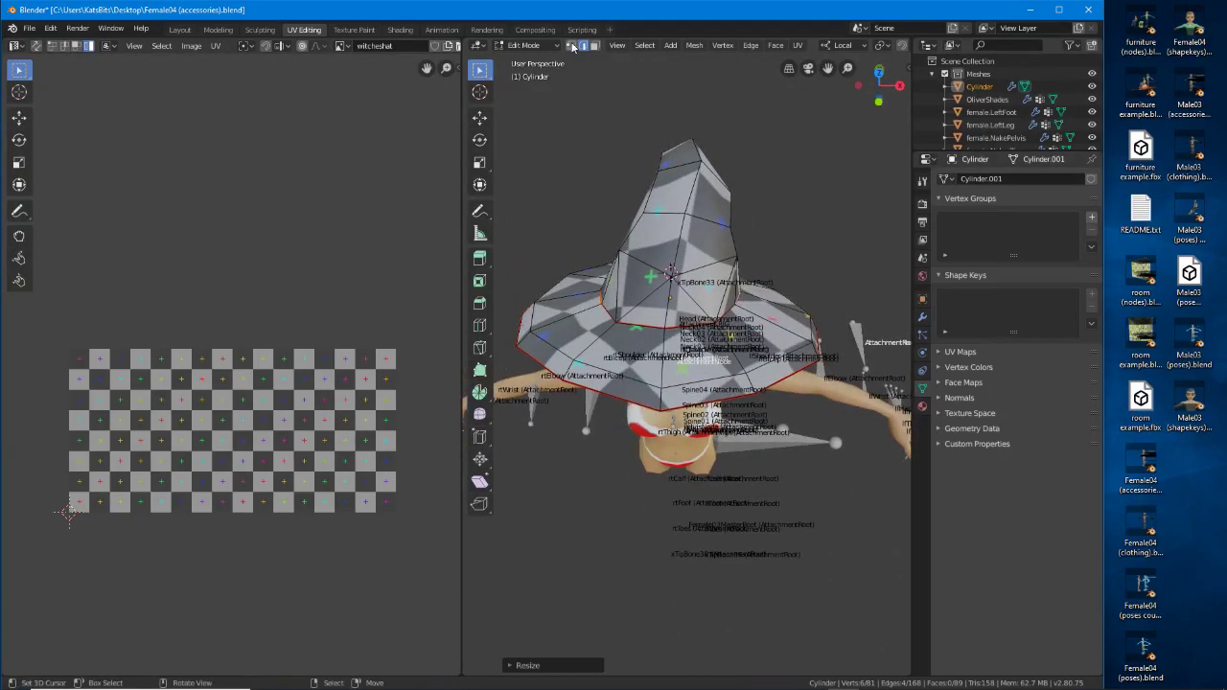
Even out the front of the cone's base by scaling two vertex pairs, spreading the side pair to about 1.08.
click(634, 326)
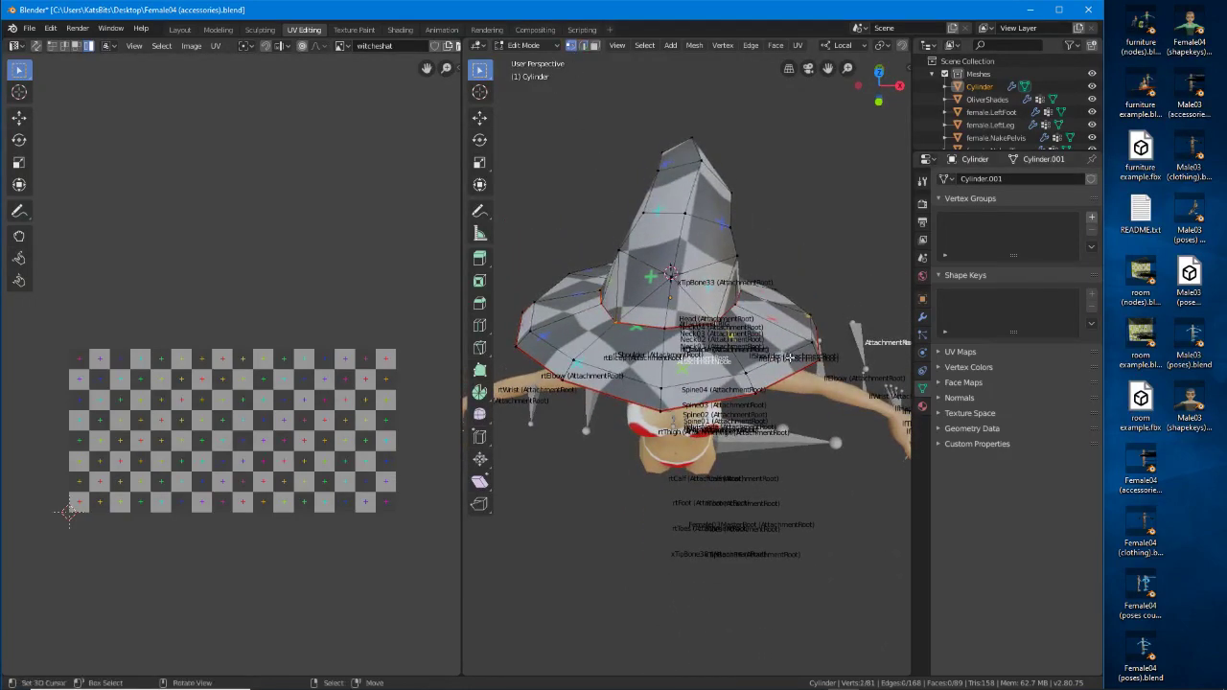
key(s)
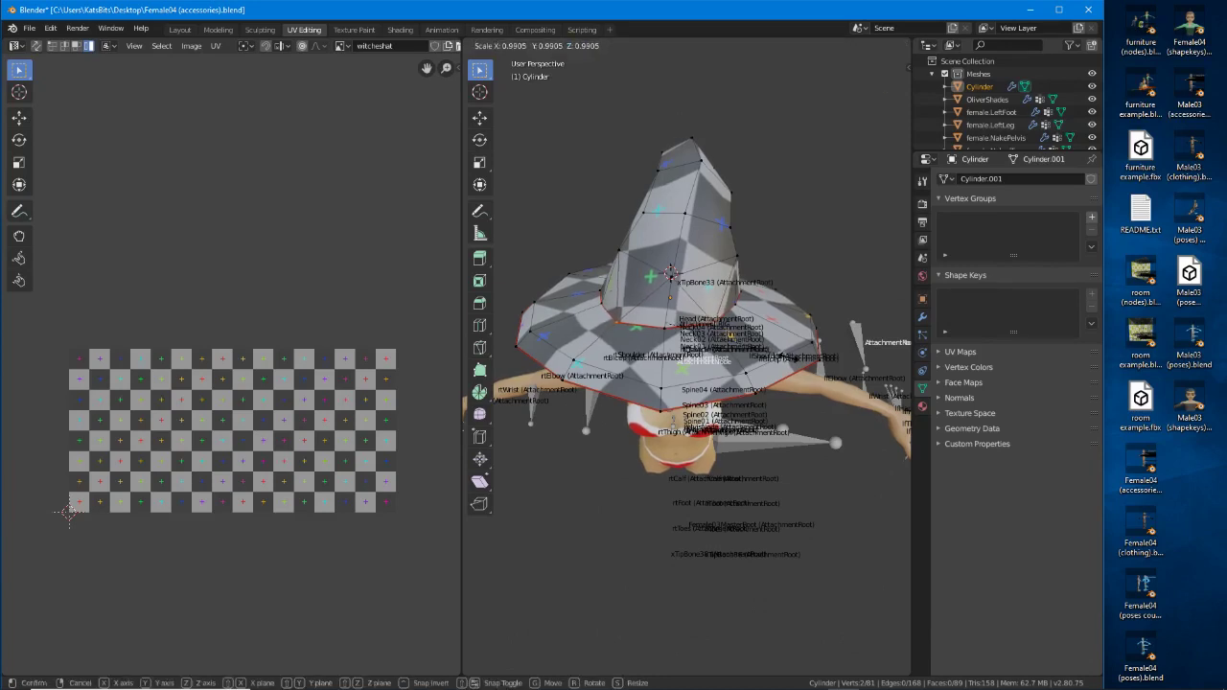
click(730, 303)
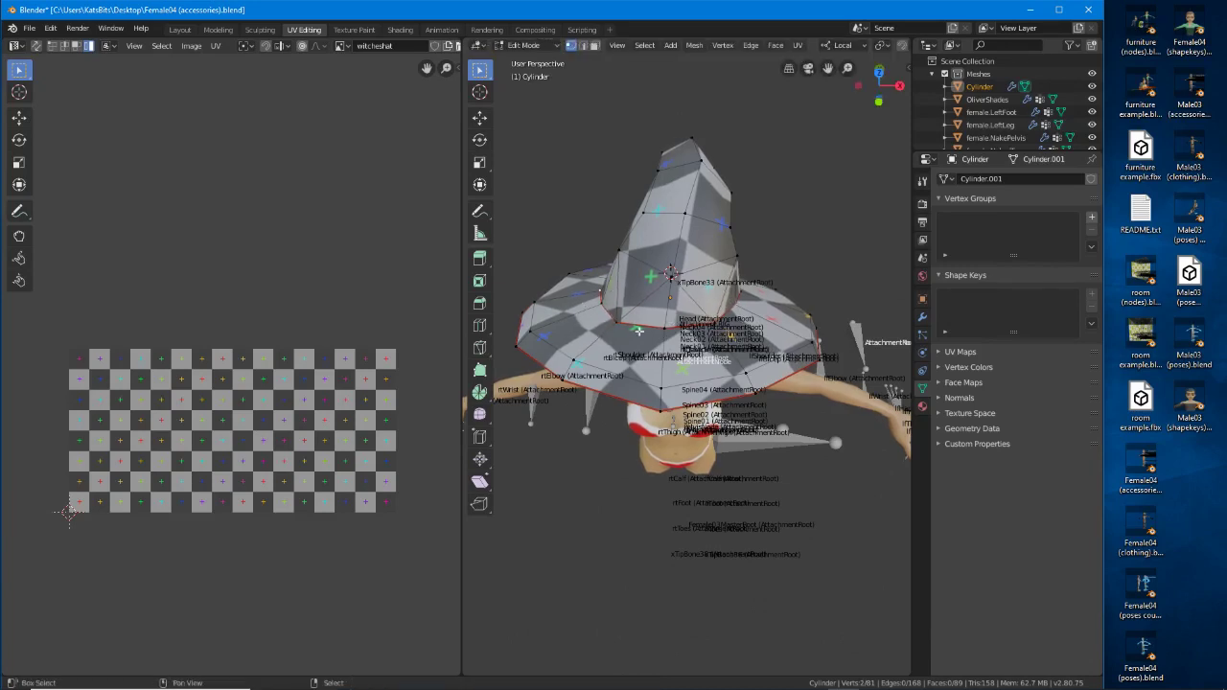
key(s)
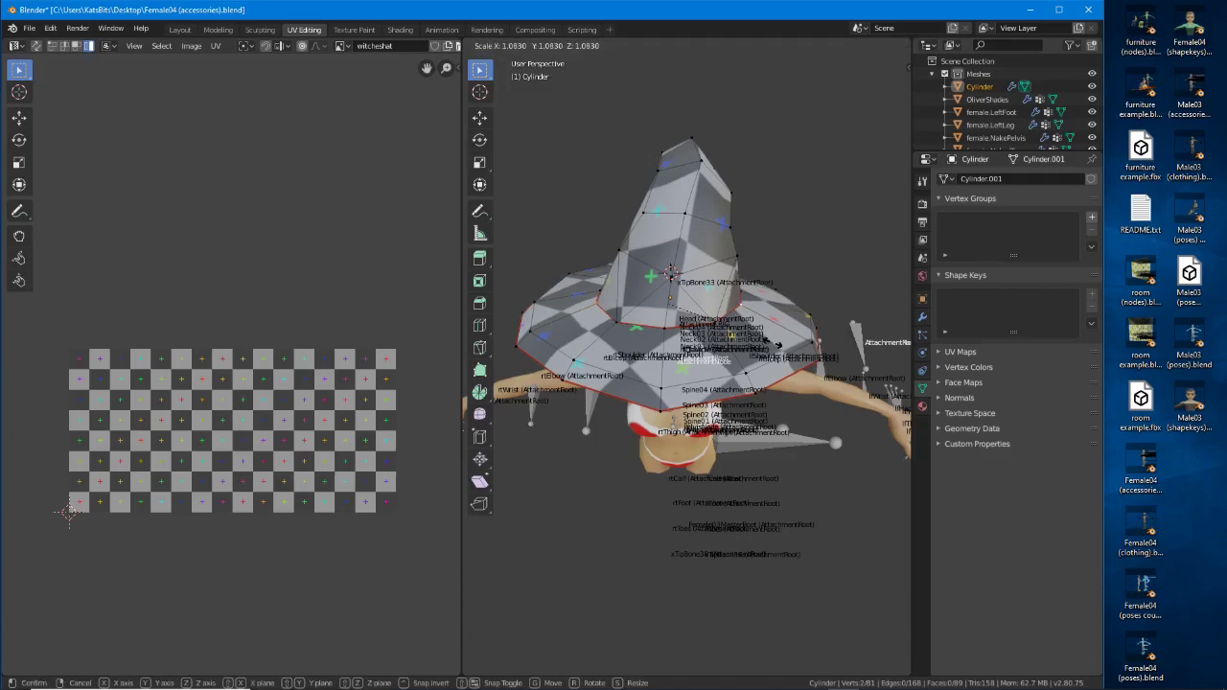
click(765, 339)
mouse_move(765, 340)
middle_down()
mouse_move(769, 316)
mouse_move(748, 324)
middle_up()
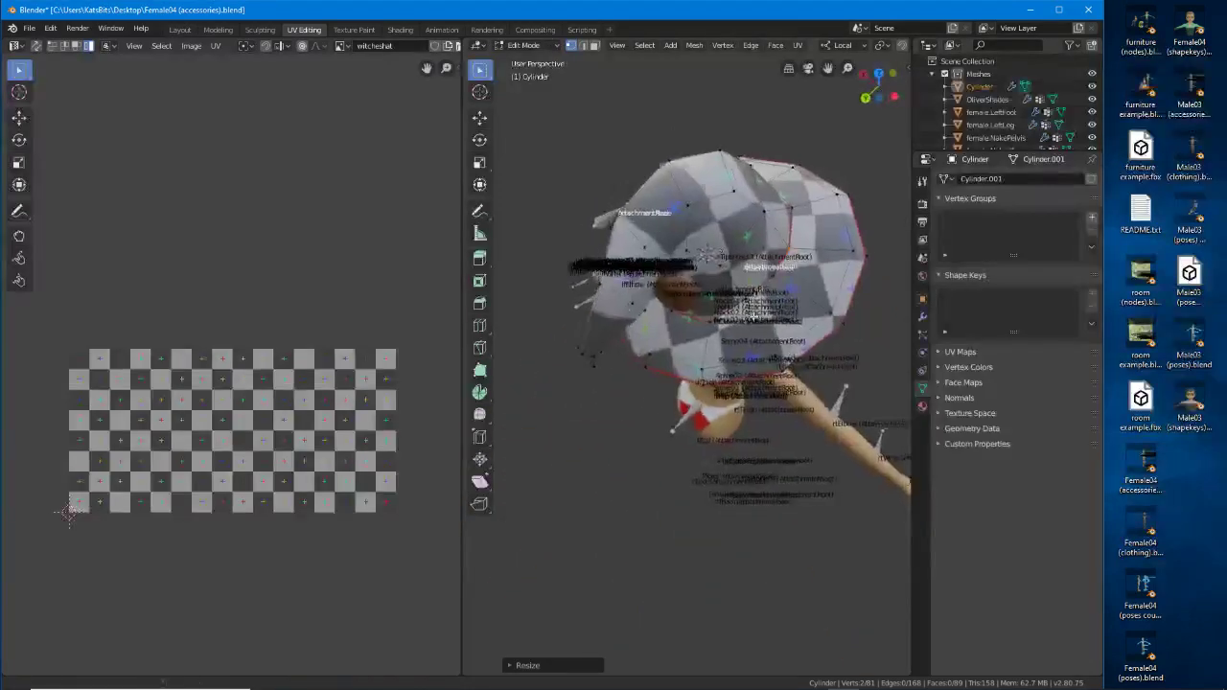
Scale a pair of vertices at the back of the cone's base slightly outward, to about 1.02.
scroll(728, 331, up, 4)
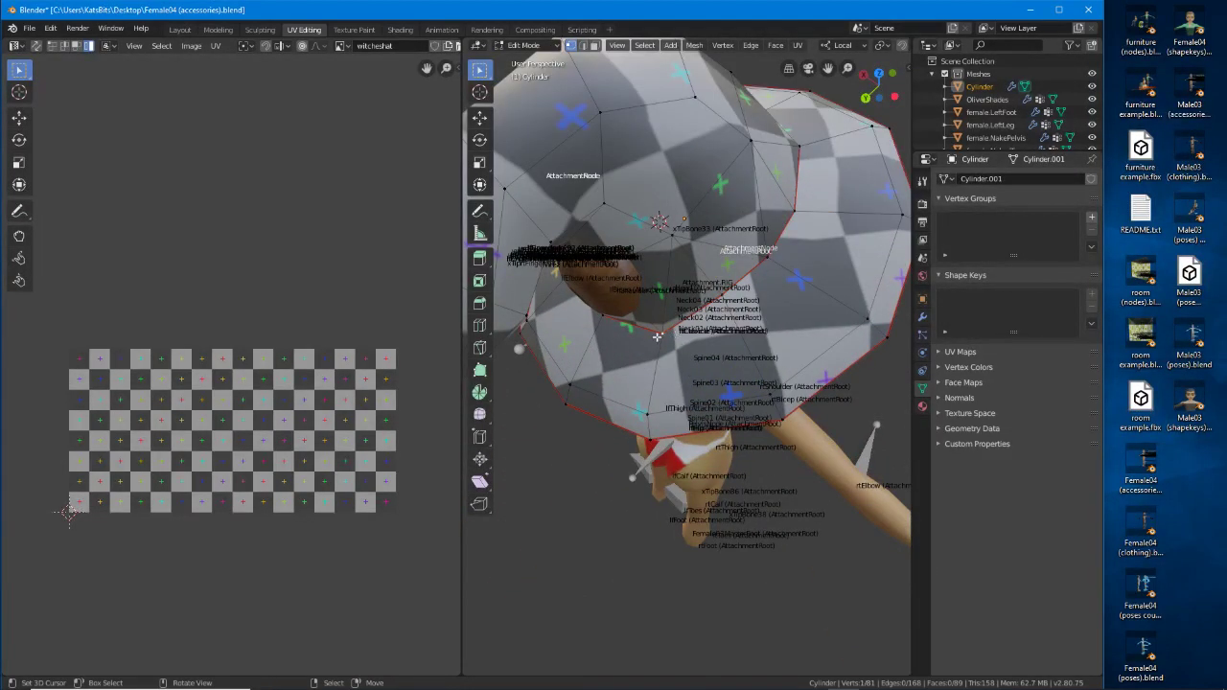
middle_drag(658, 337, 813, 238)
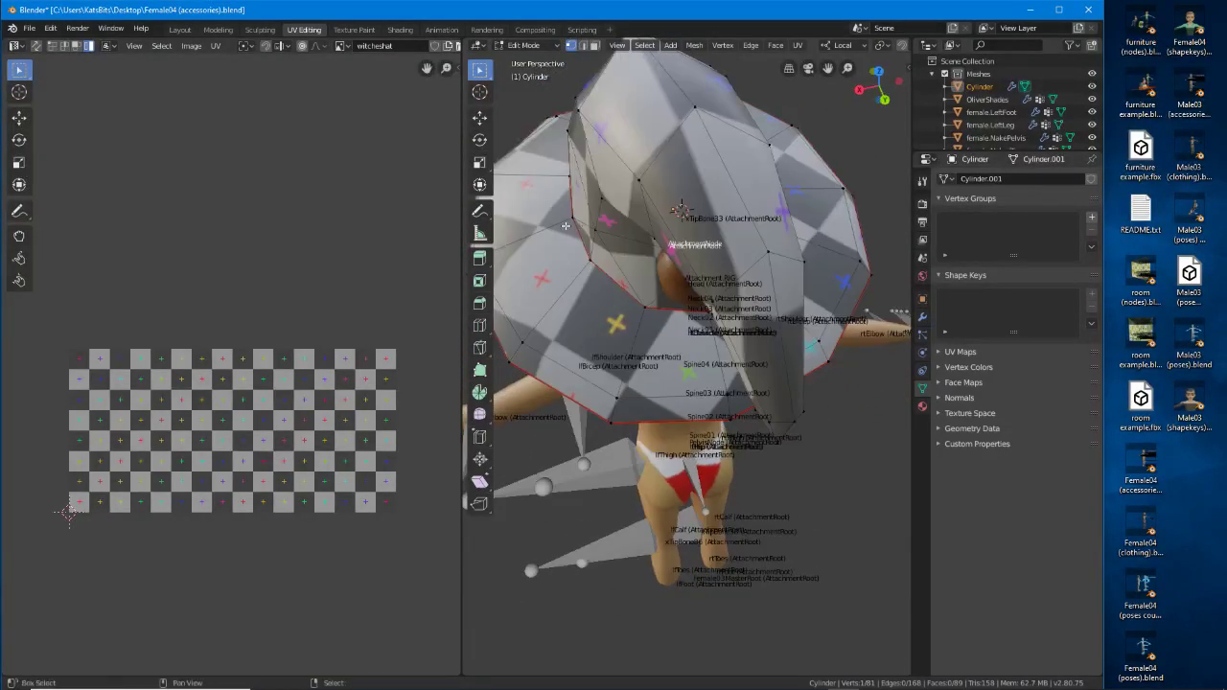
key(s)
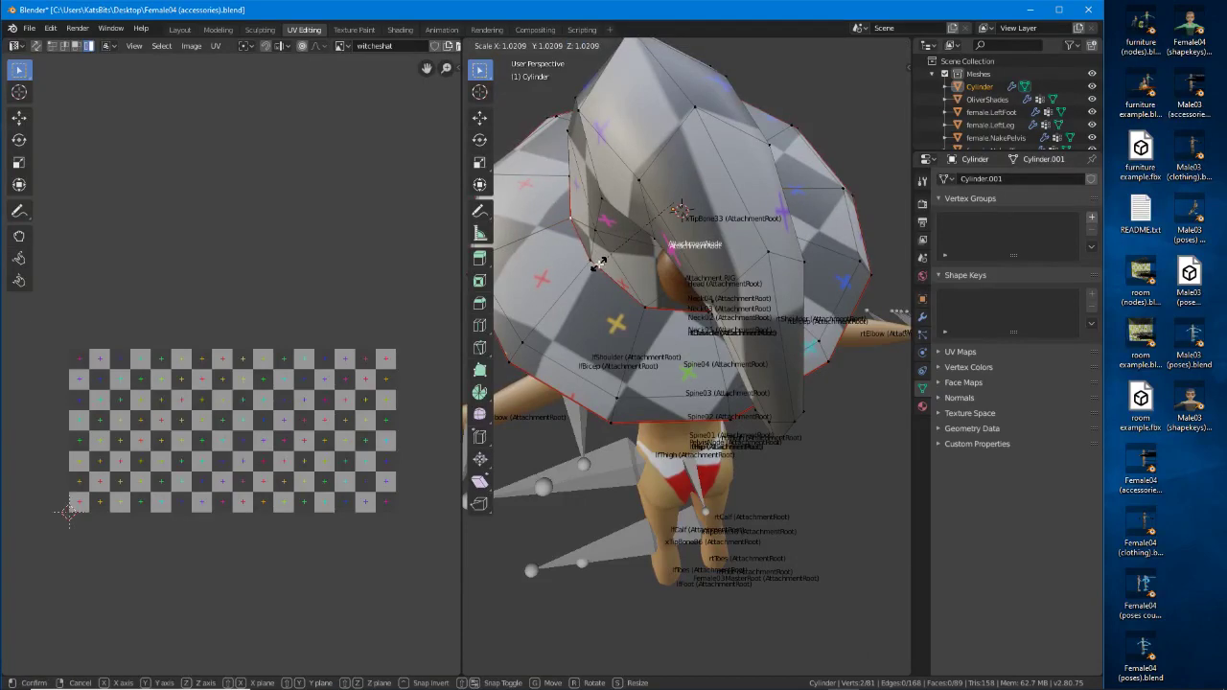
click(598, 264)
middle_drag(599, 263, 882, 240)
scroll(608, 243, down, 2)
middle_drag(647, 251, 671, 247)
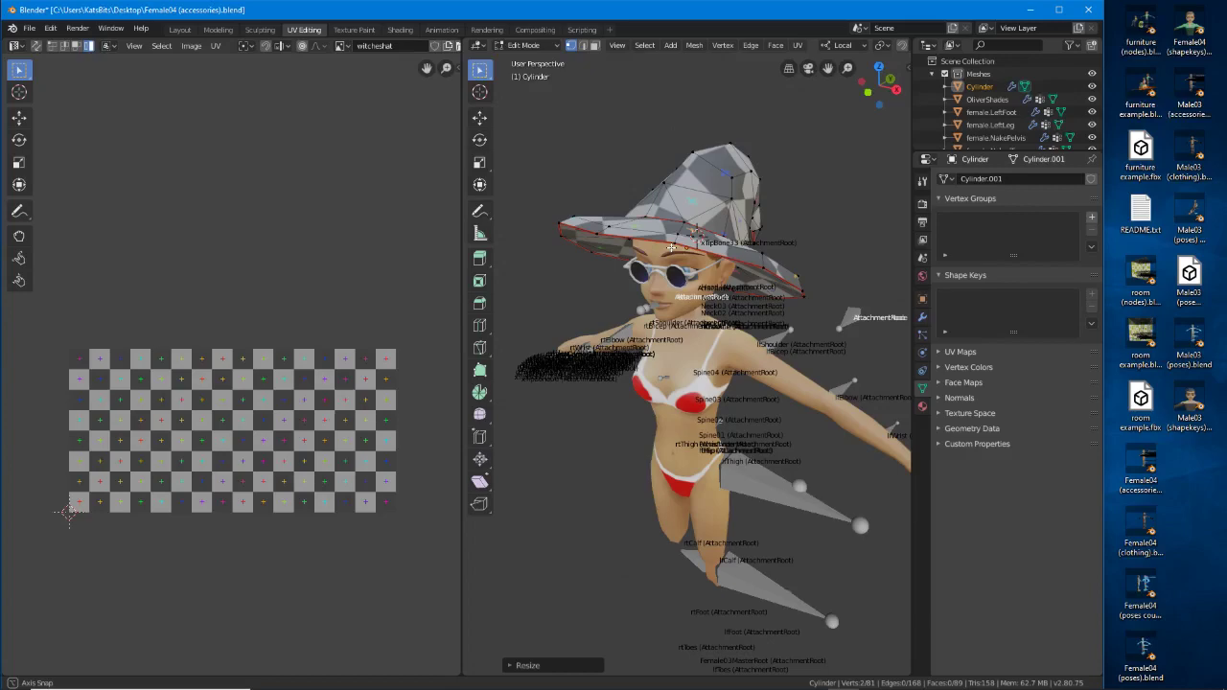
Move the two vertices of the lower side edge on the cone slightly inward to smooth its outline.
middle_drag(671, 248, 731, 225)
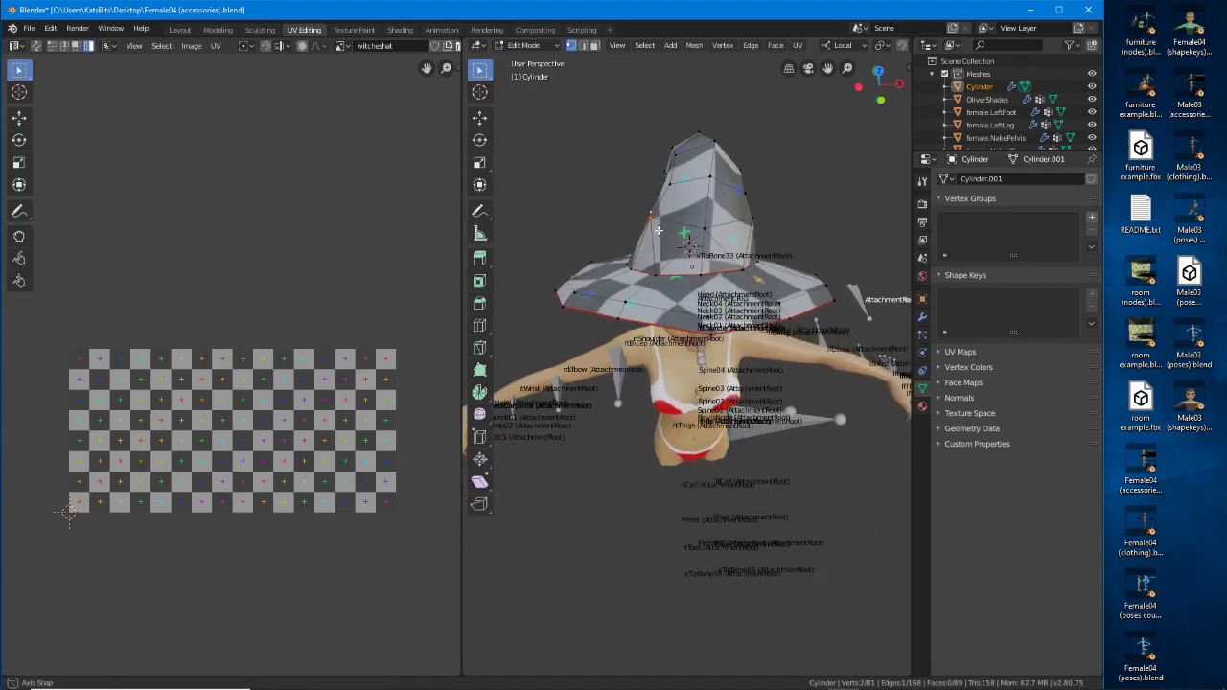
key(g)
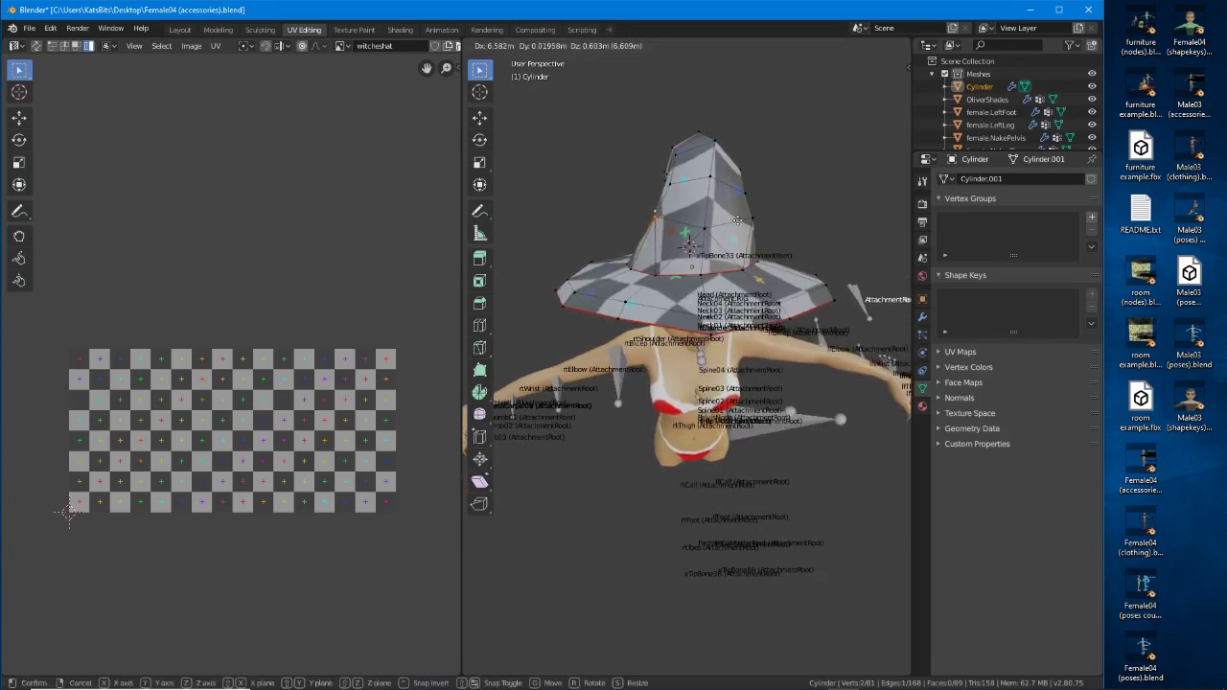
click(724, 220)
middle_drag(724, 221, 600, 292)
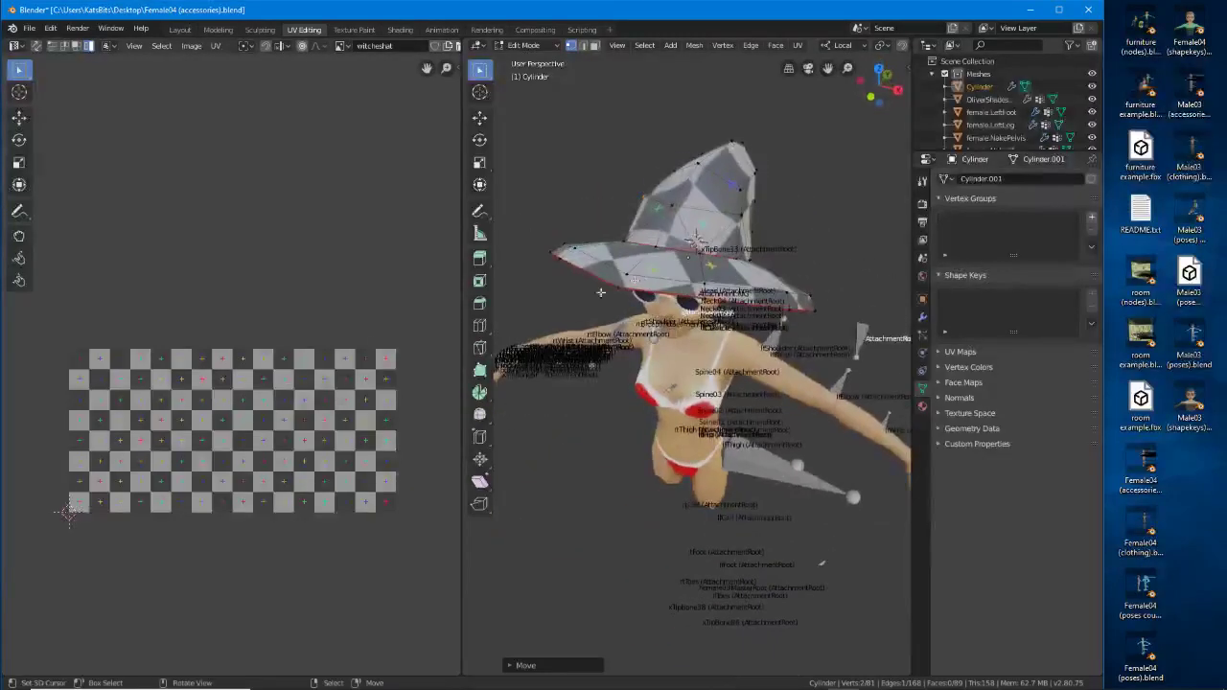
Select the whole edge loop where the cone meets the brim and clear its seam.
key(a)
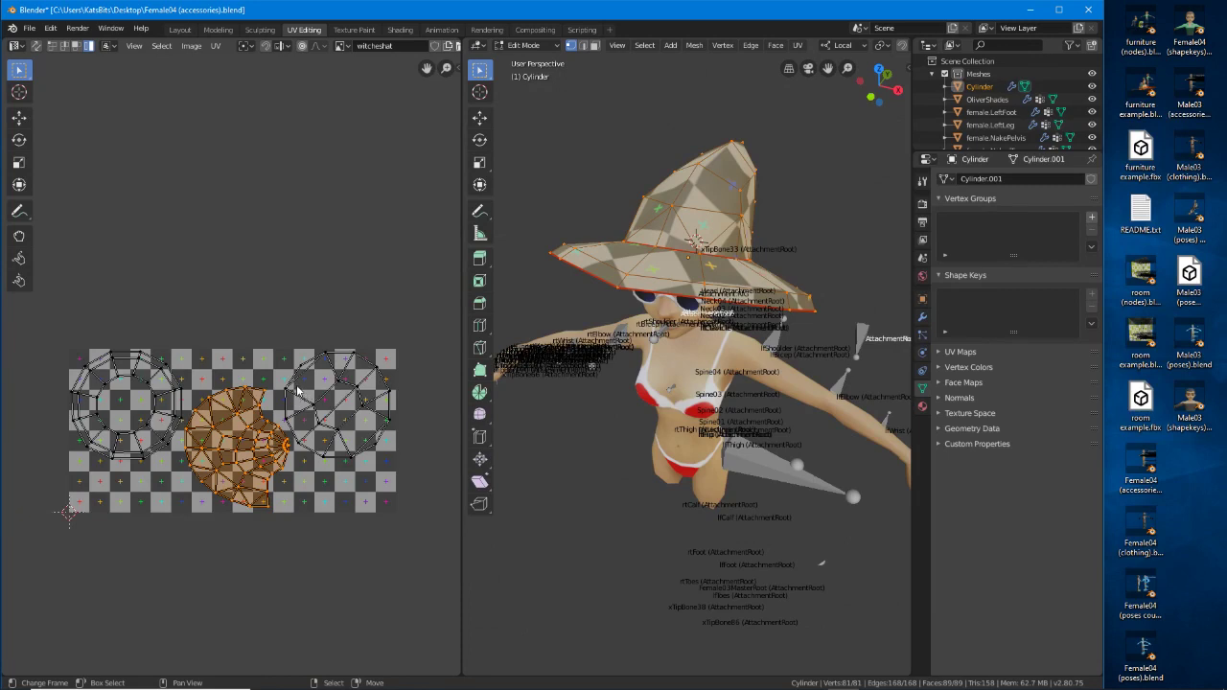
middle_drag(800, 387, 700, 228)
scroll(701, 268, up, 3)
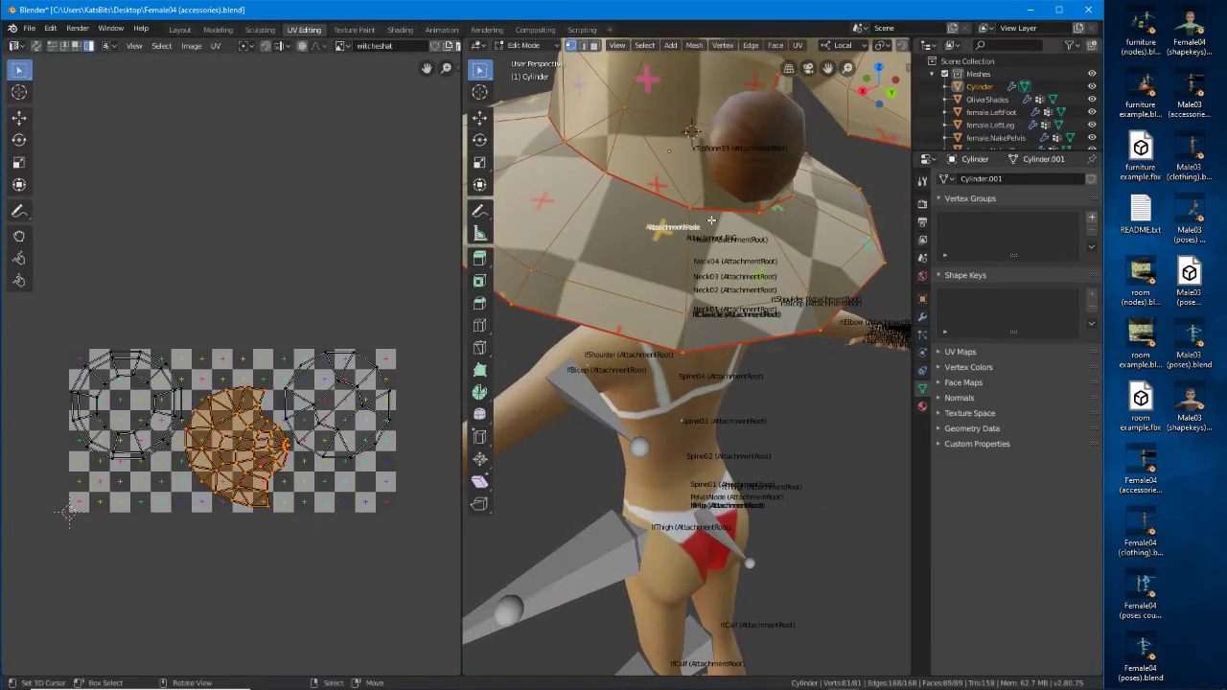
key(3)
key(2)
click(727, 208)
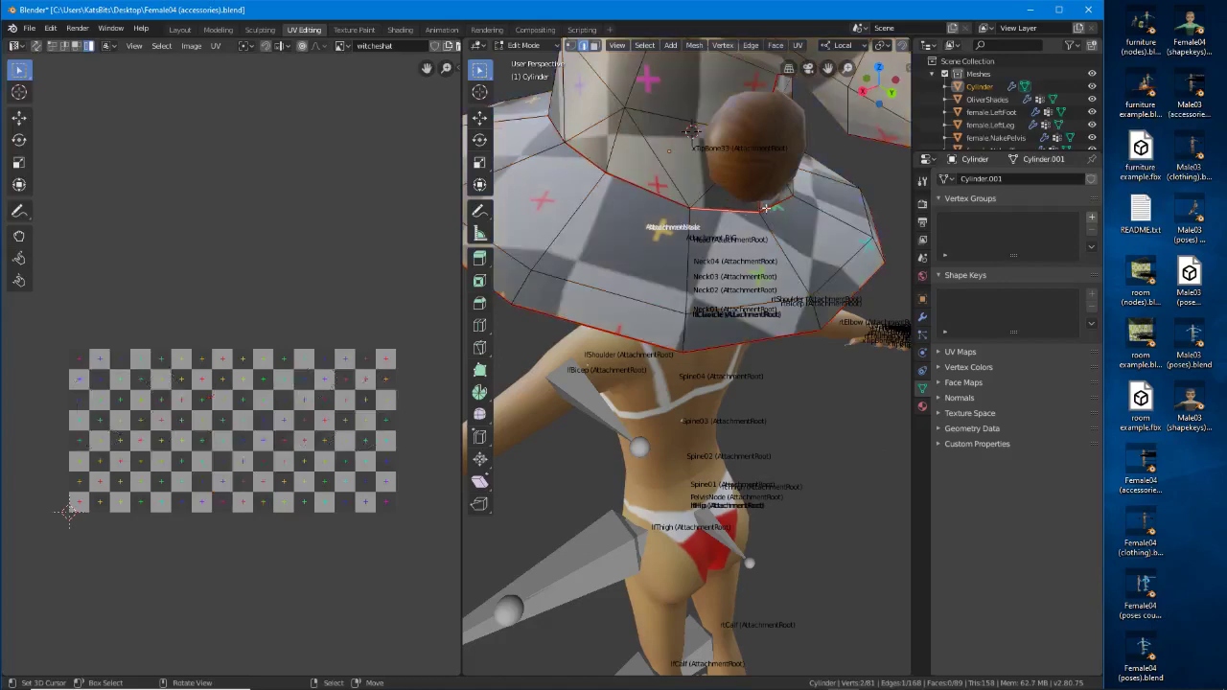
middle_drag(561, 177, 671, 183)
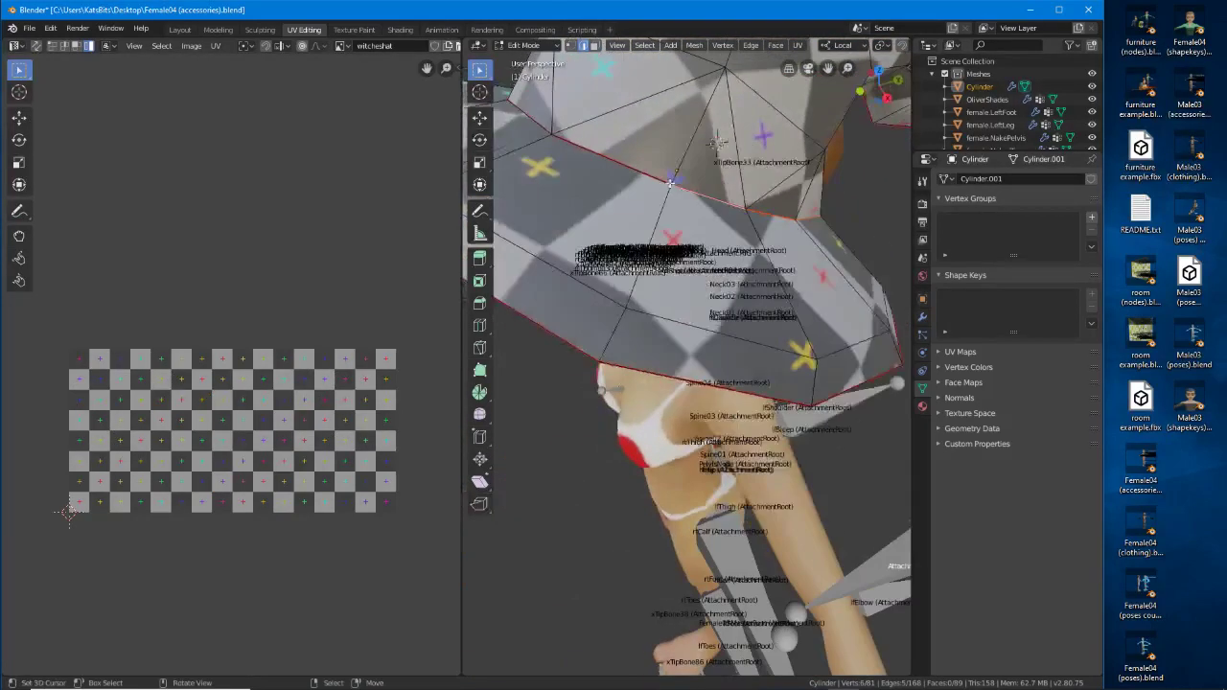
middle_drag(543, 138, 691, 179)
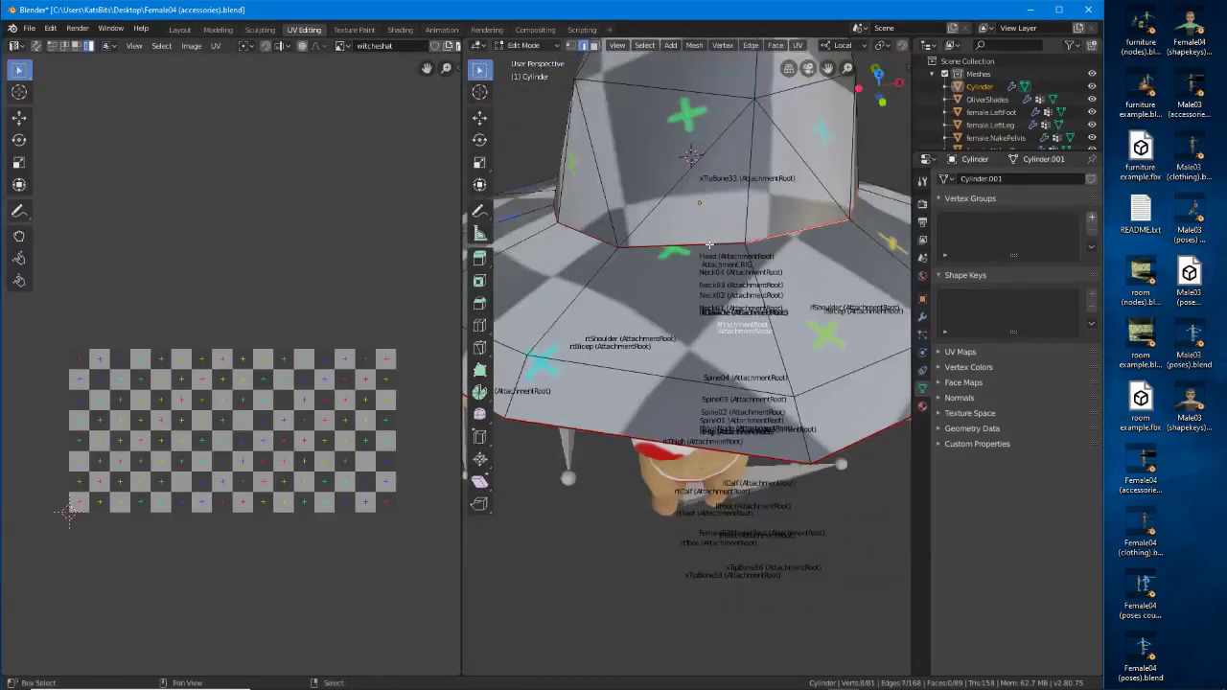
middle_drag(601, 237, 763, 260)
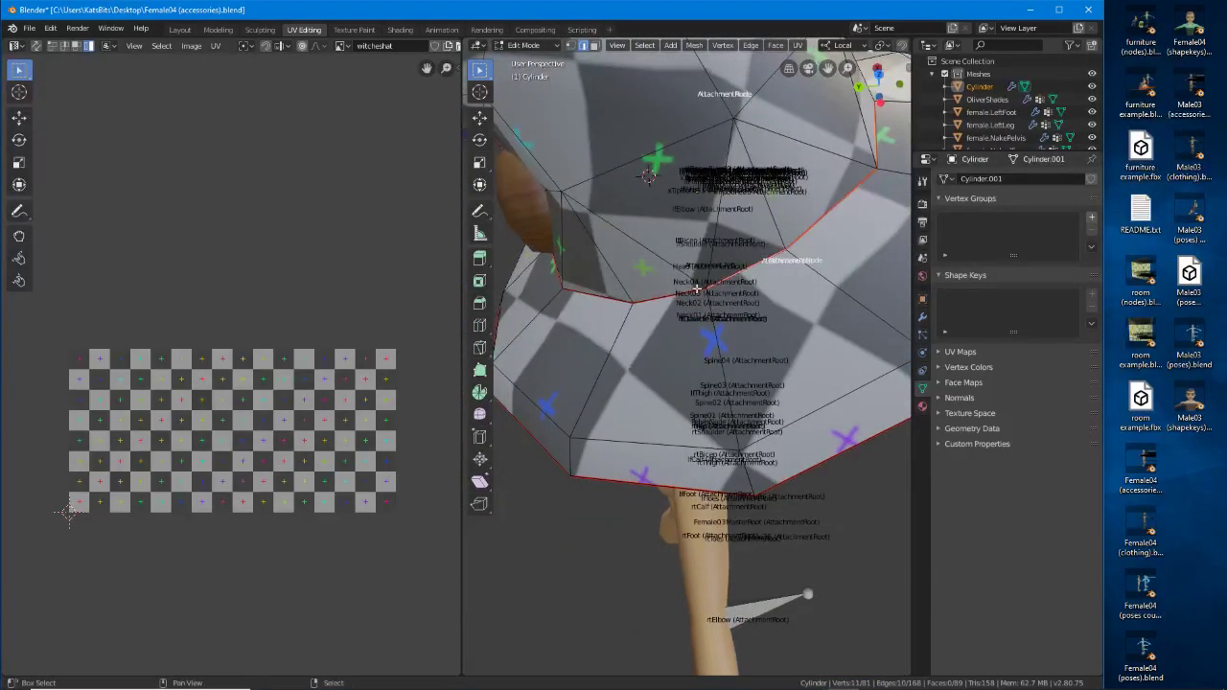
middle_drag(619, 299, 721, 271)
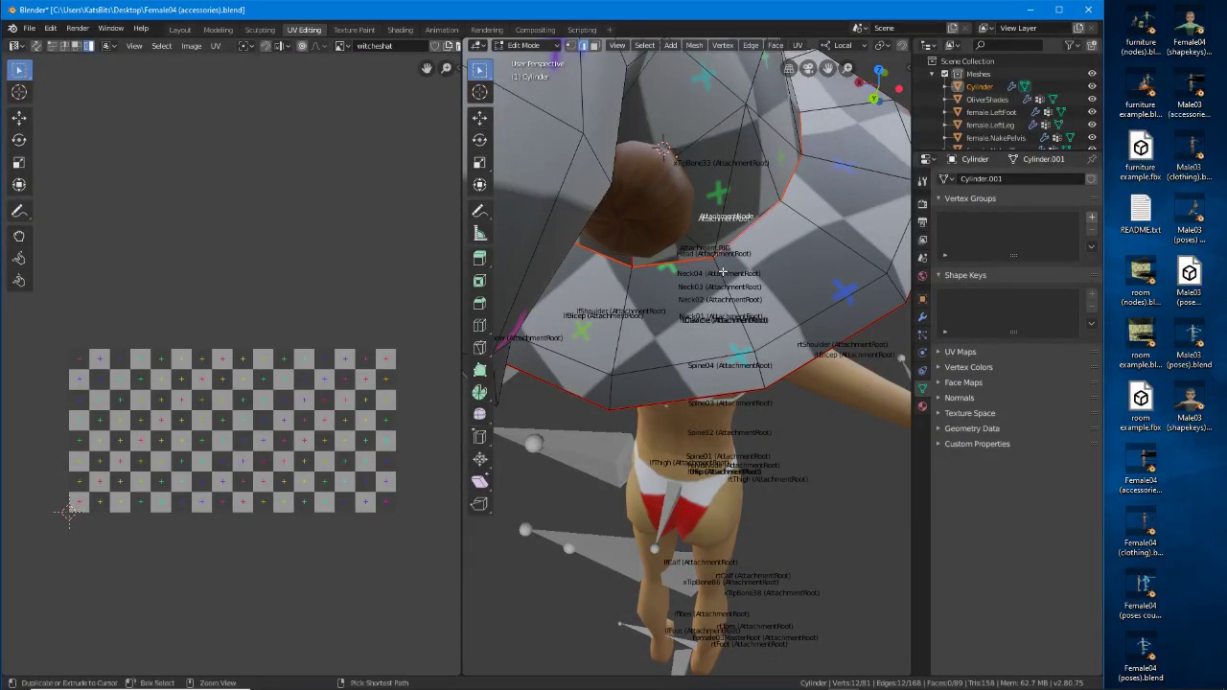
key(ctrl+e)
click(687, 270)
middle_drag(687, 270, 662, 133)
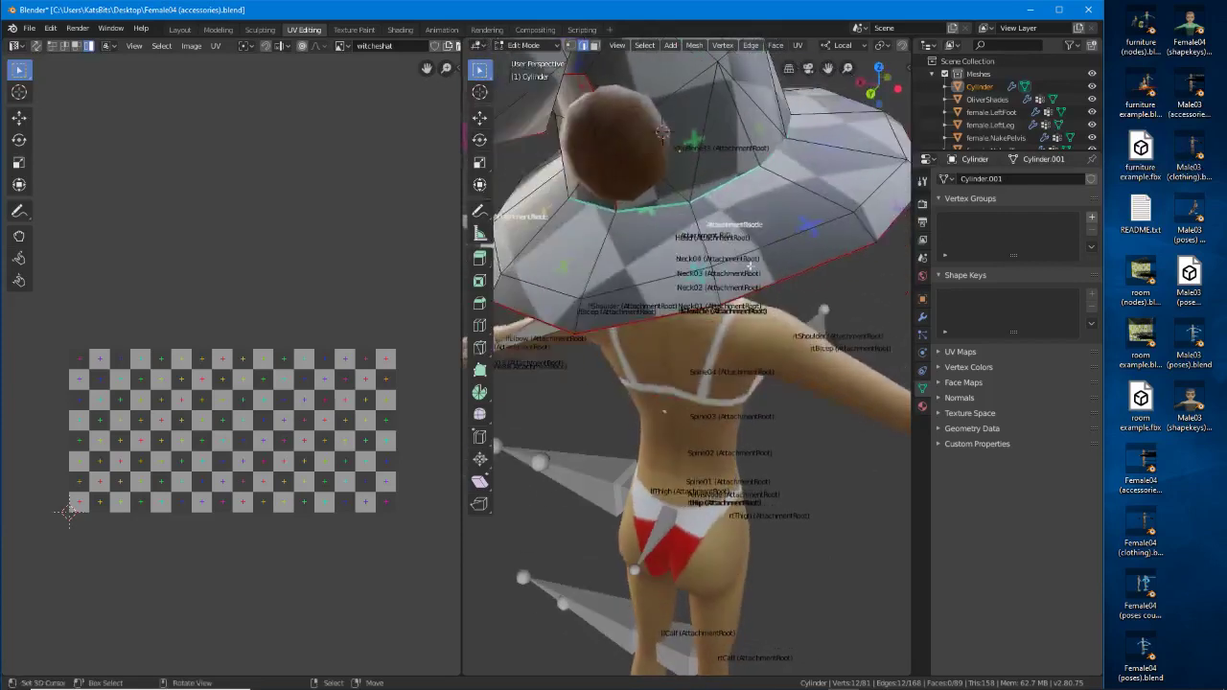
Mark a seam across the back of the brim from the cone's base to the rim, and unwrap the whole hat.
key(ctrl+e)
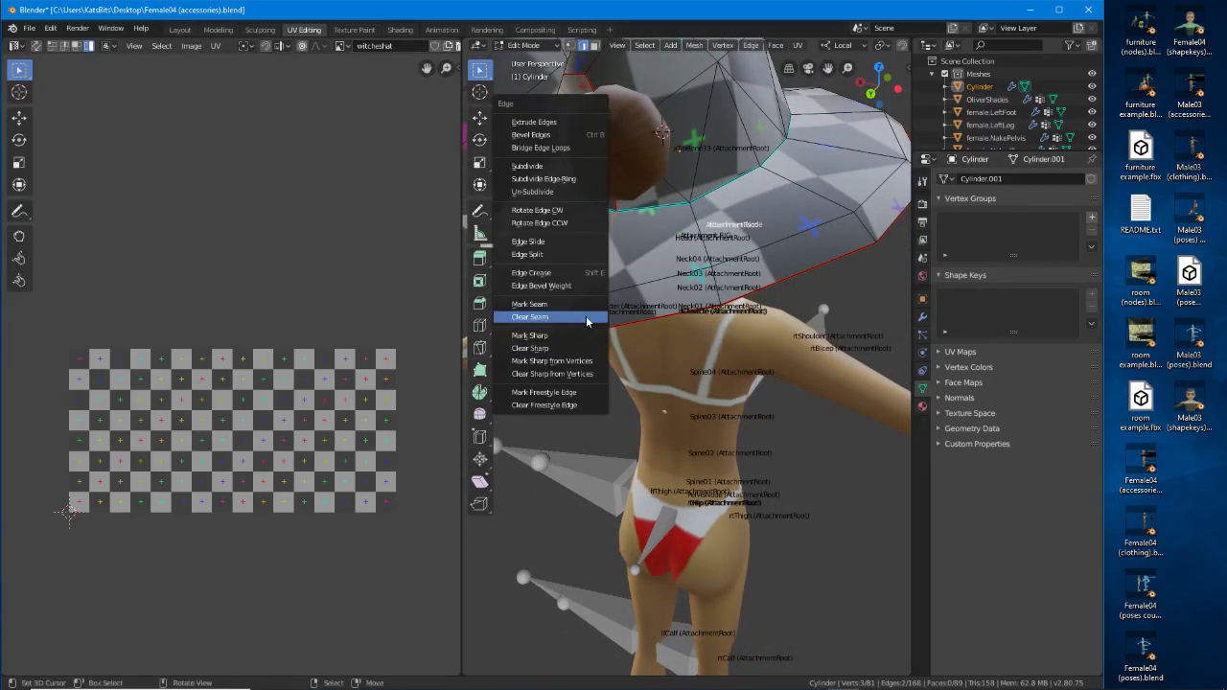
click(549, 303)
key(a)
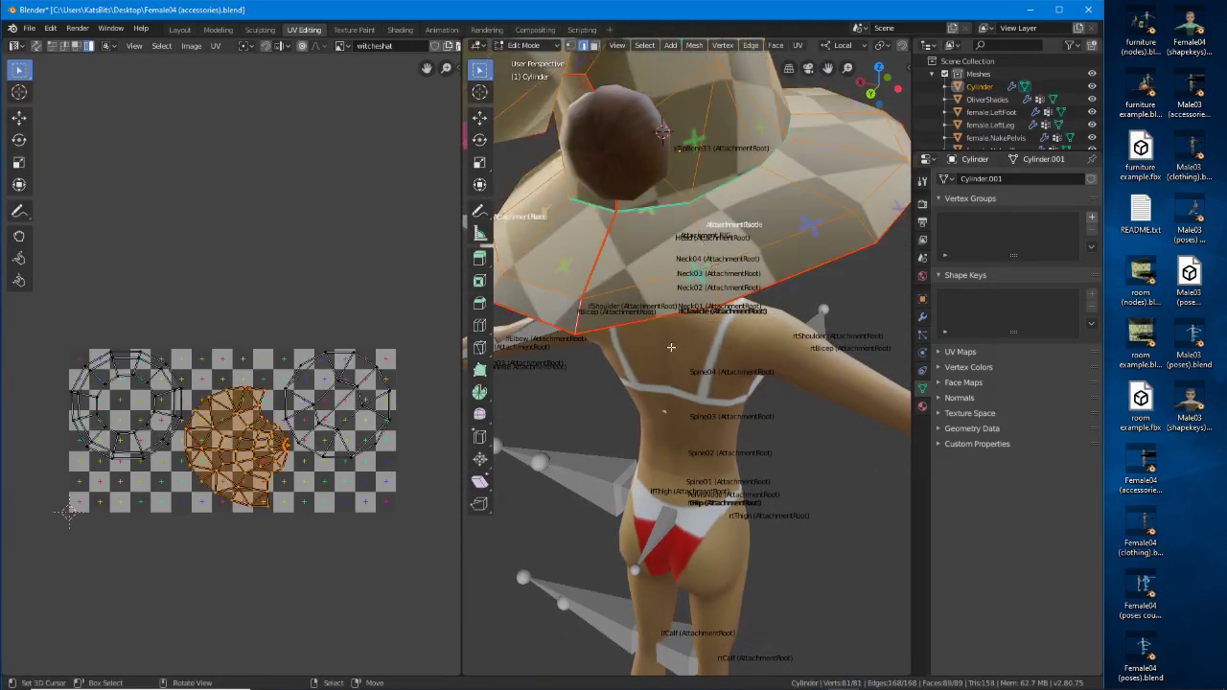
key(u)
click(671, 351)
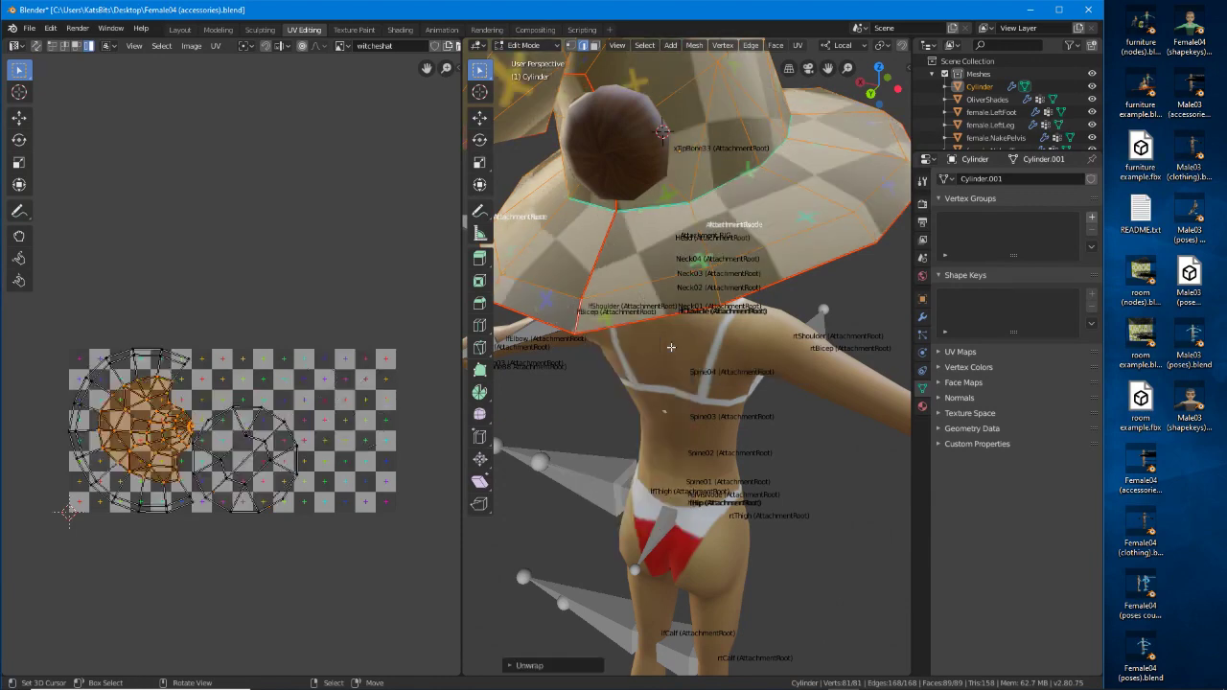
Move the circular UV island to the right half of the texture, clear of the large cone-and-brim island.
right_click(241, 472)
key(g)
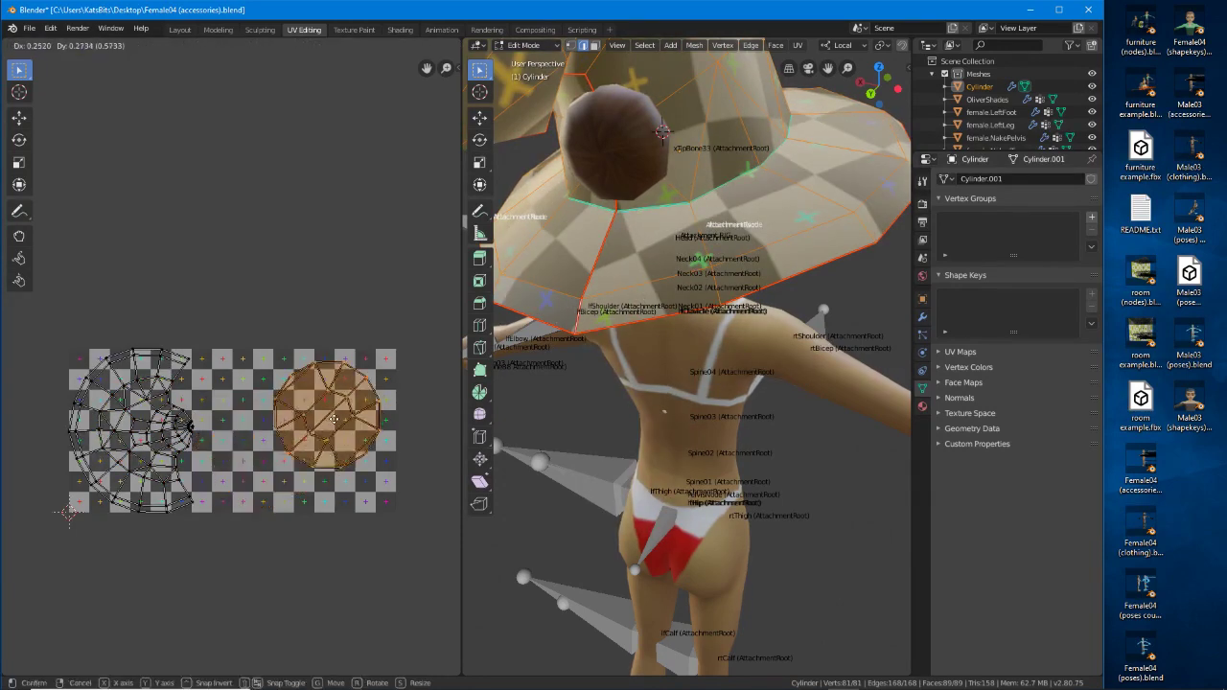
click(332, 424)
Rotate the large cone-and-brim UV island so its opening faces up, and enlarge it to about the texture's height.
right_click(140, 443)
key(r)
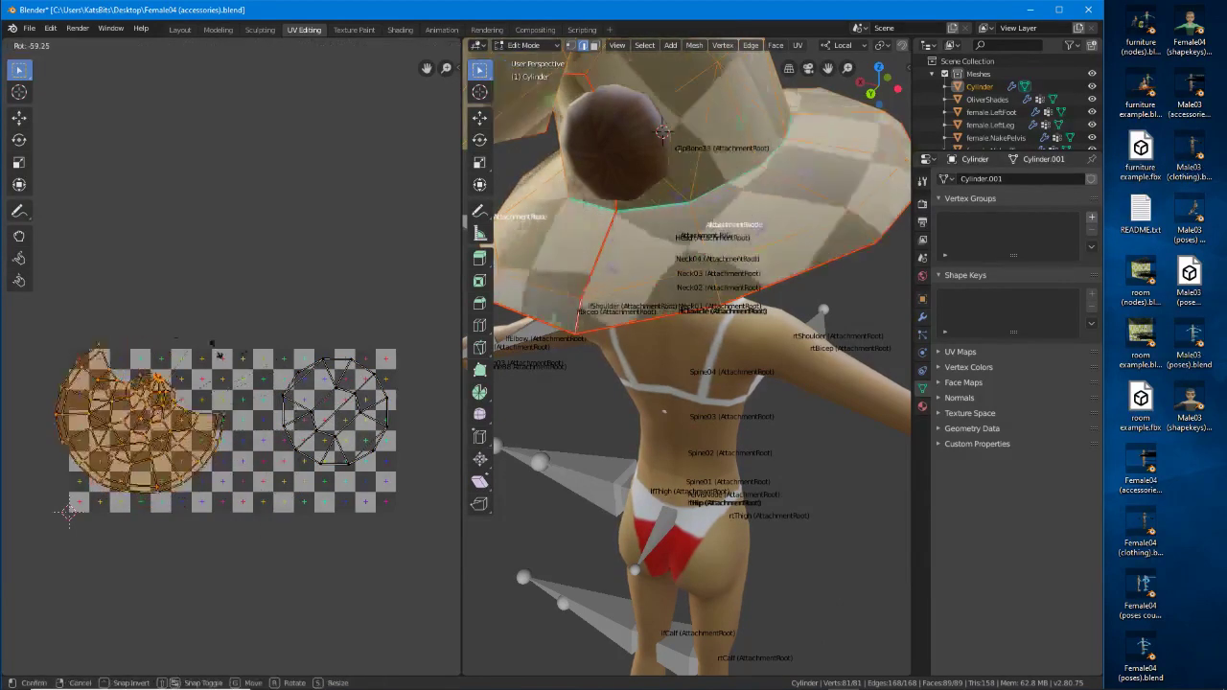
click(175, 340)
key(g)
click(242, 399)
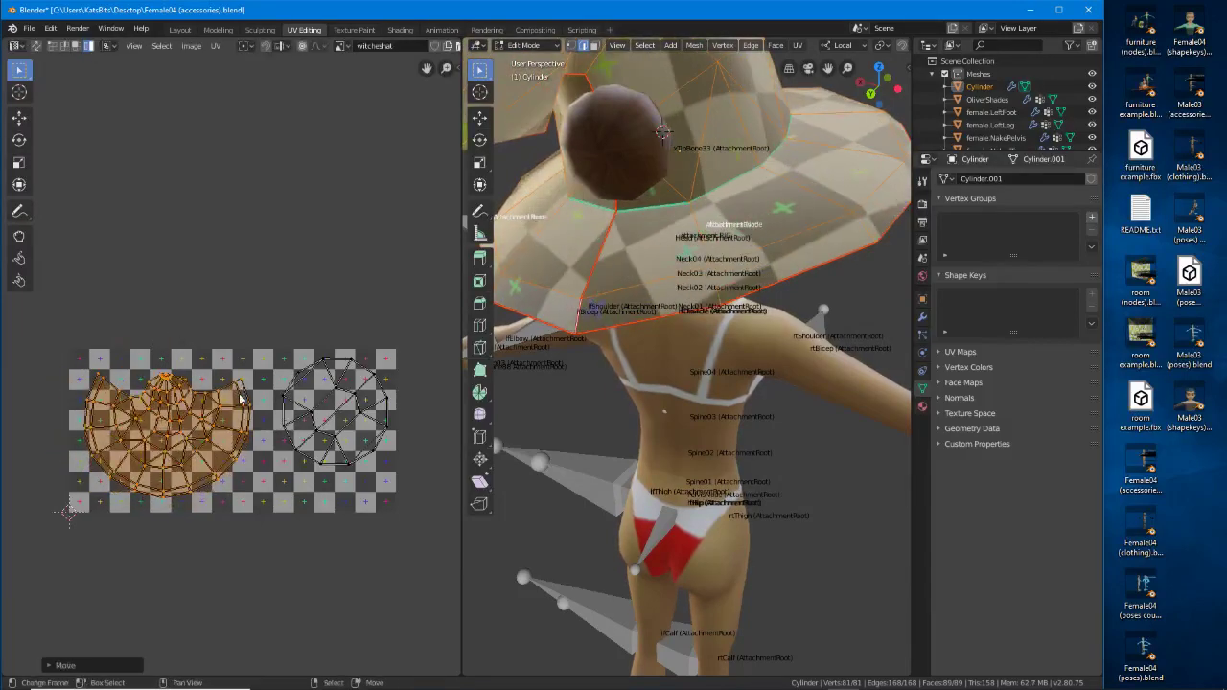
key(s)
click(293, 469)
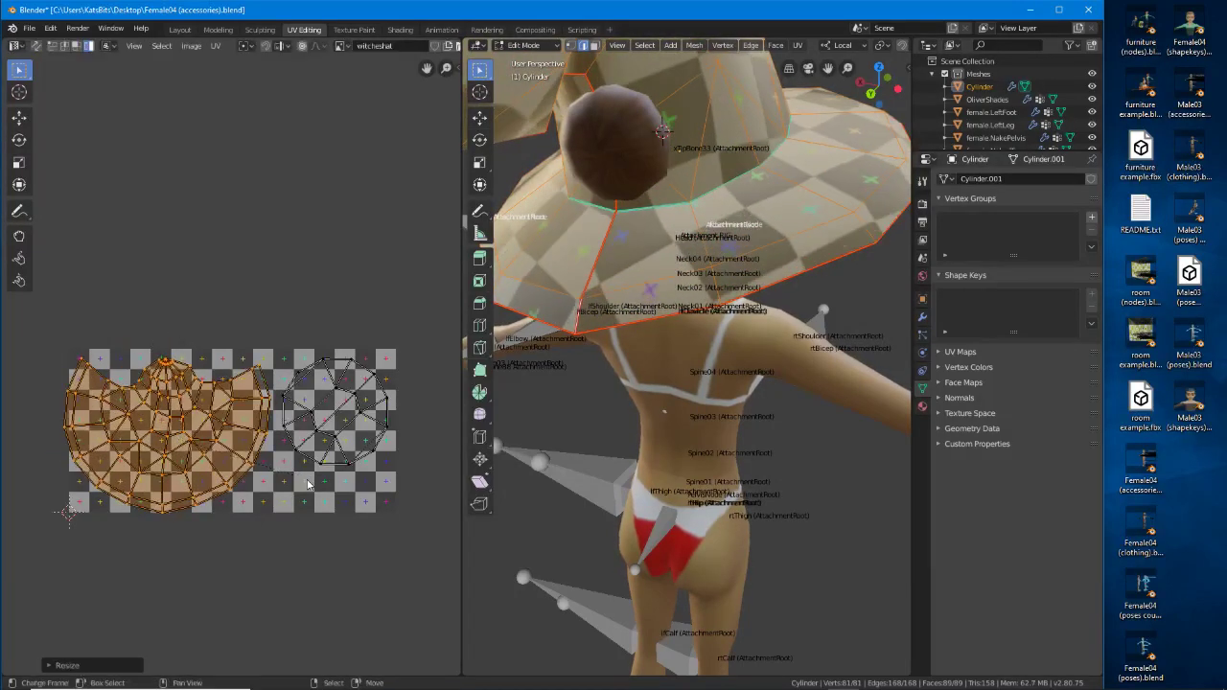
Fit the large UV island into the left part of the texture by nudging, straightening and slightly enlarging it.
key(g)
click(310, 469)
key(r)
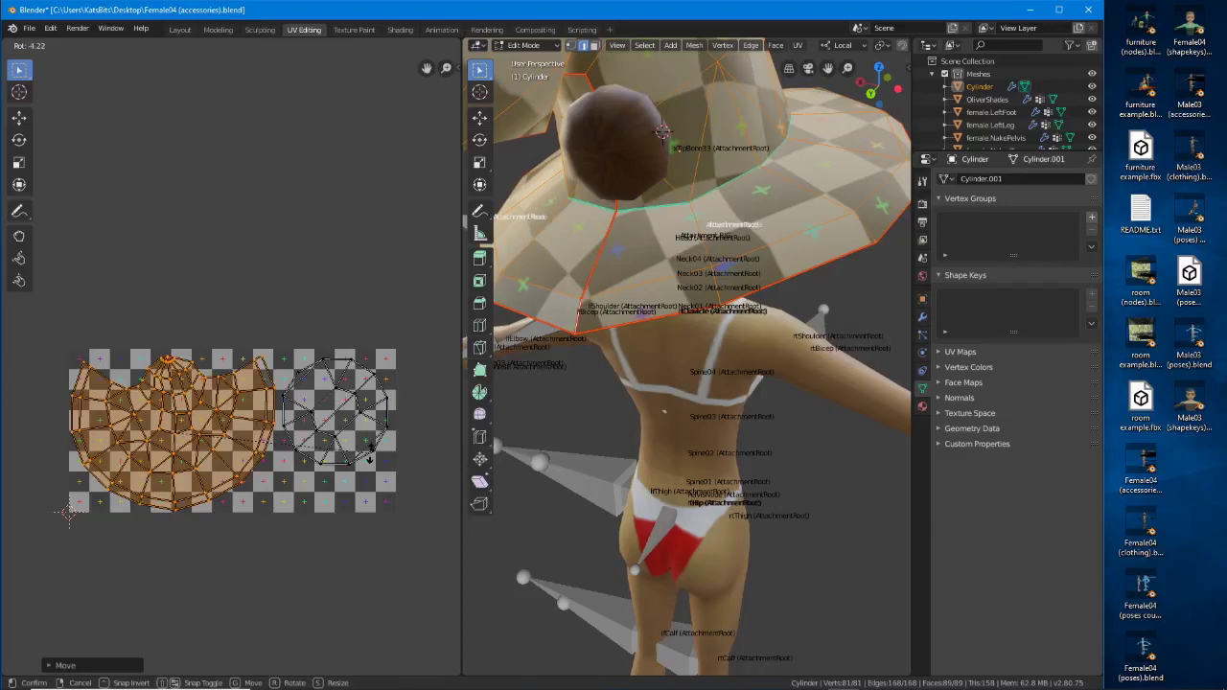
click(373, 459)
key(r)
click(375, 464)
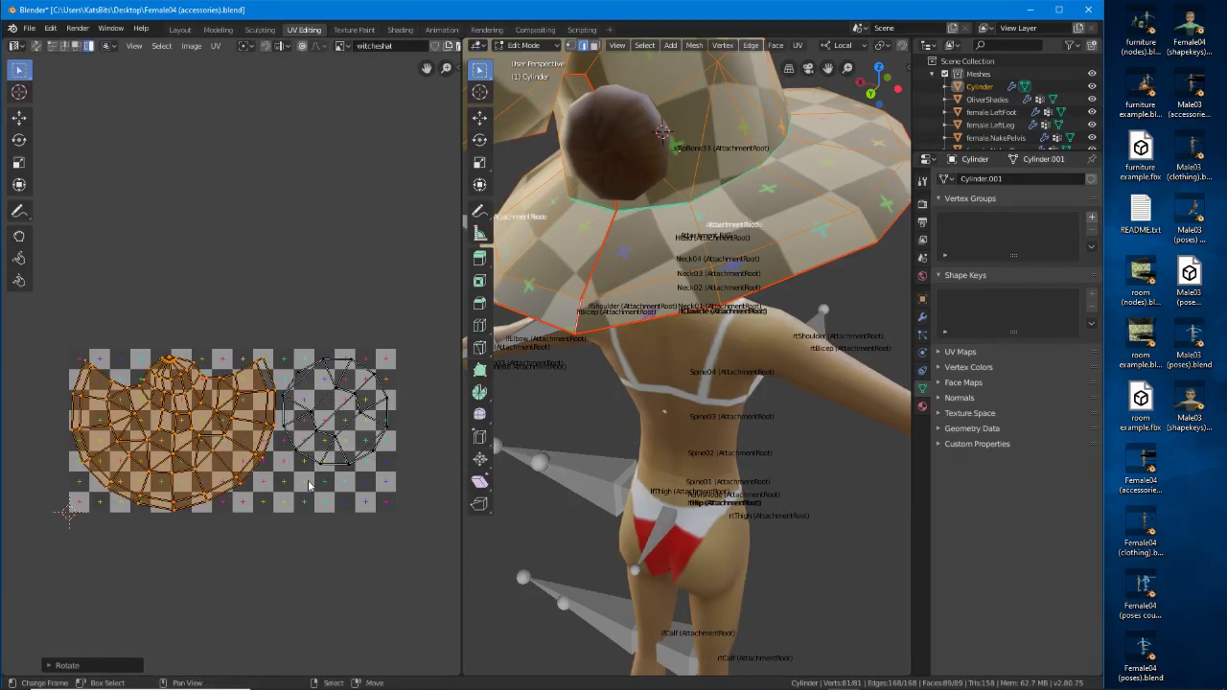
key(s)
click(312, 481)
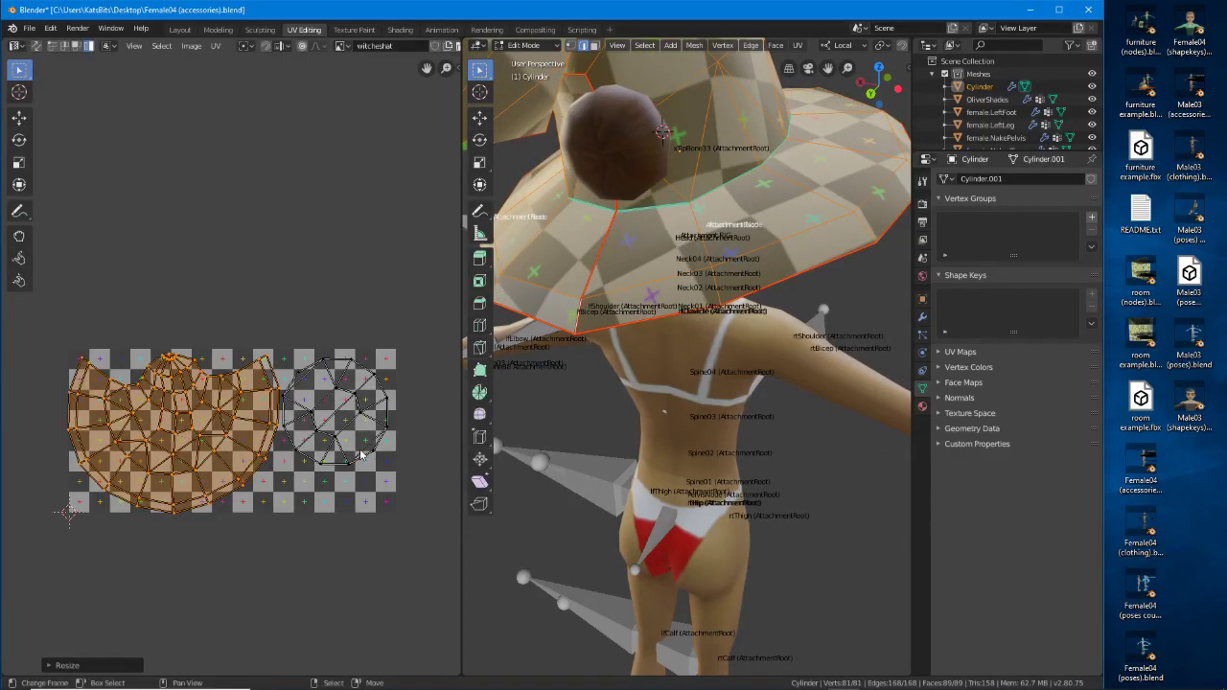
Move the circular UV island to the lower right corner of the texture and rotate it about 46° so its edges run straight.
click(362, 452)
key(g)
click(366, 496)
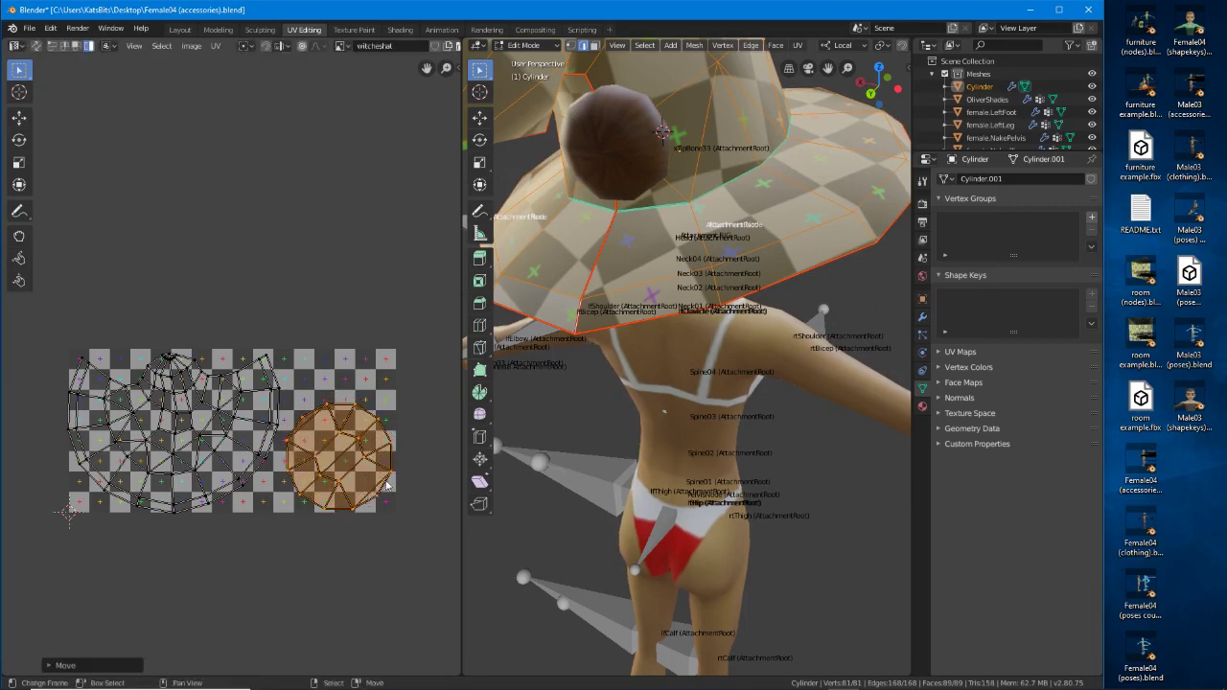
key(r)
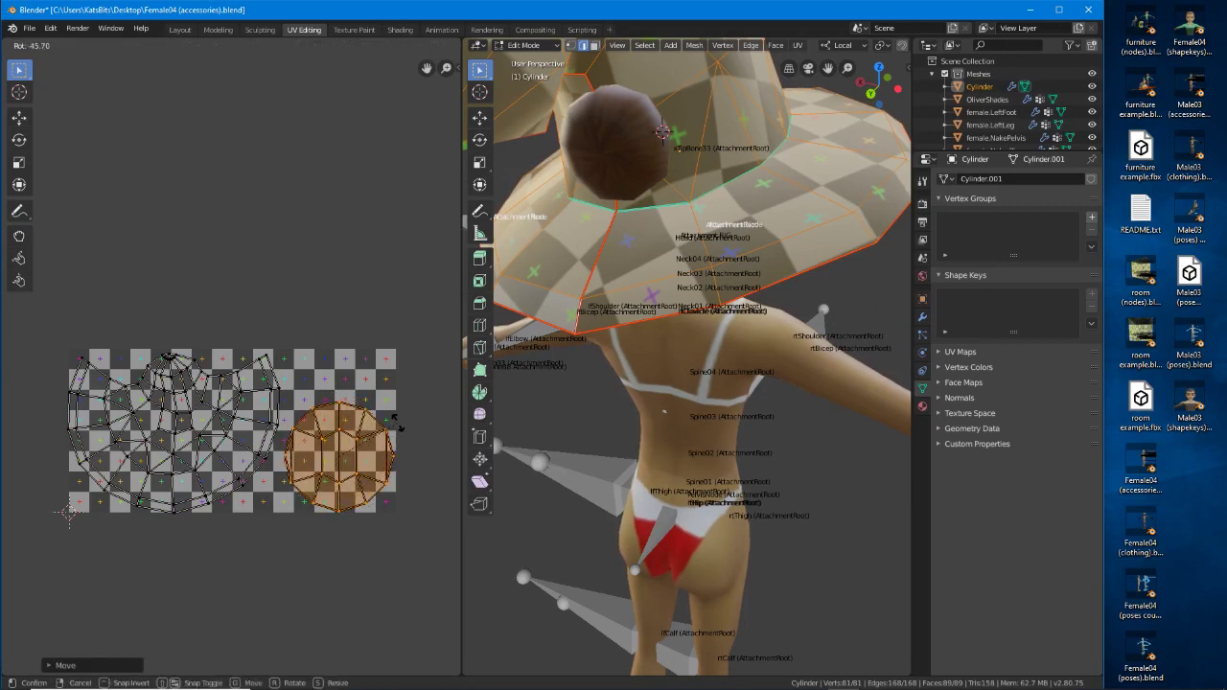
click(396, 425)
Nudge the large cone-and-brim UV island slightly right and up within the left part of the texture.
click(182, 470)
key(g)
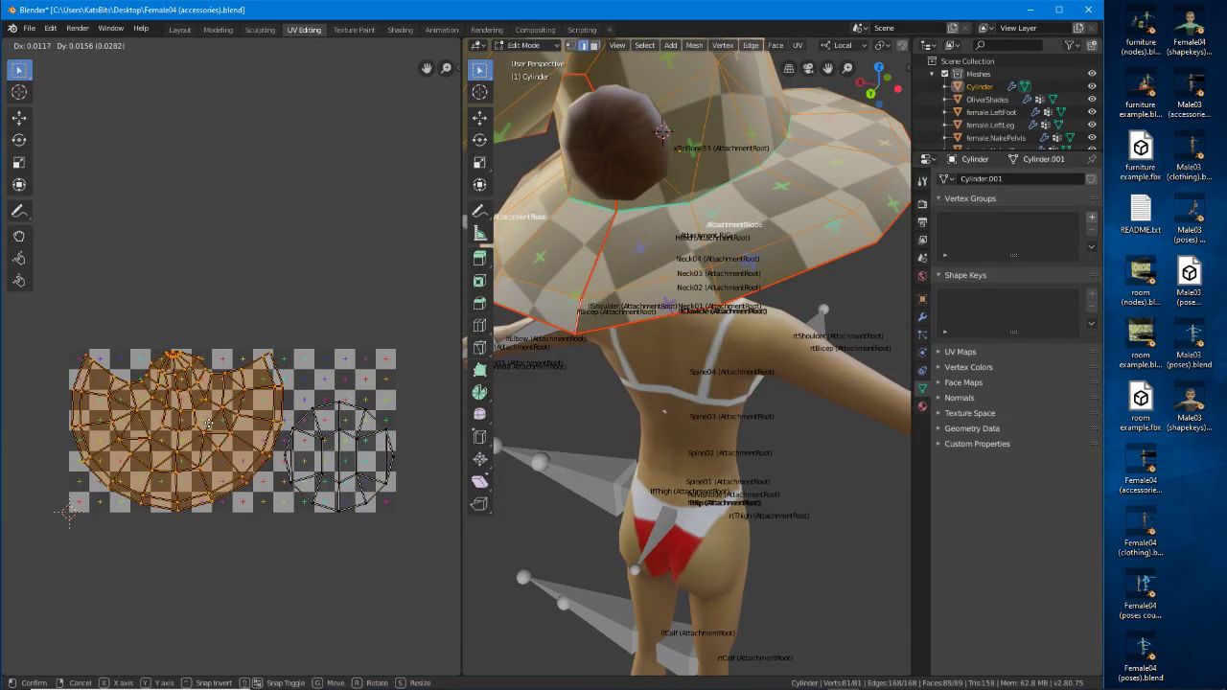
click(211, 426)
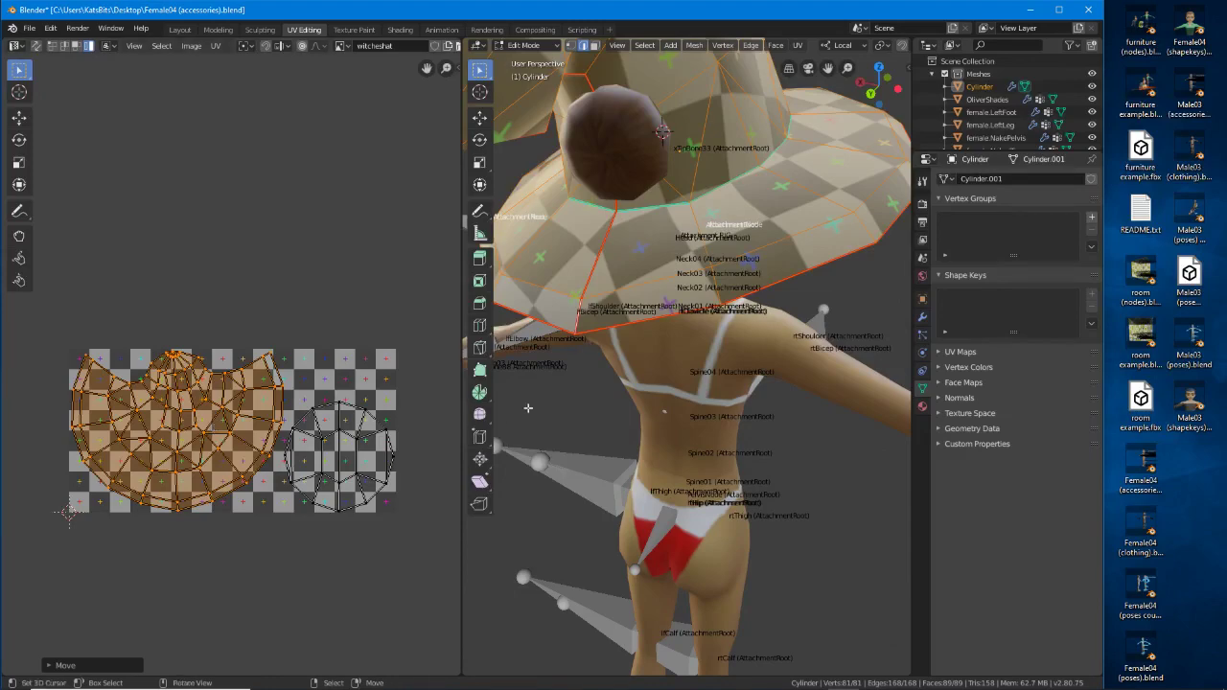
Return to the Layout workspace and display the textured hat on the character in material preview shading.
middle_drag(701, 374, 563, 197)
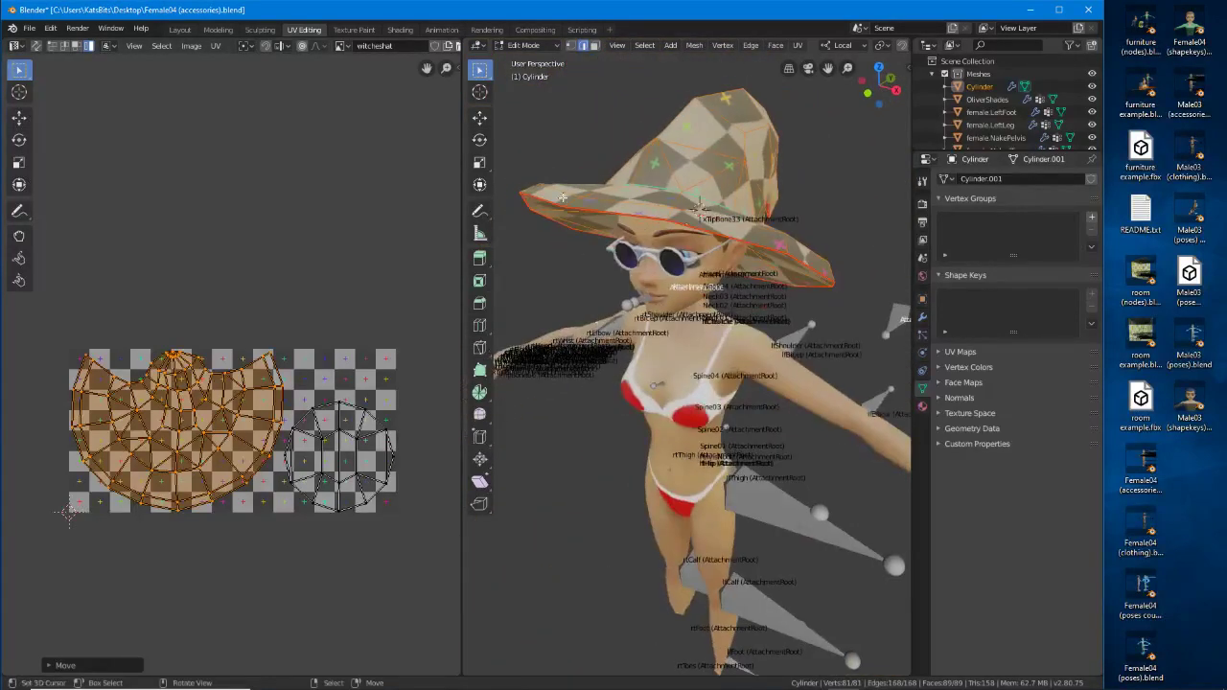
click(181, 30)
scroll(394, 425, down, 2)
middle_drag(394, 425, 537, 408)
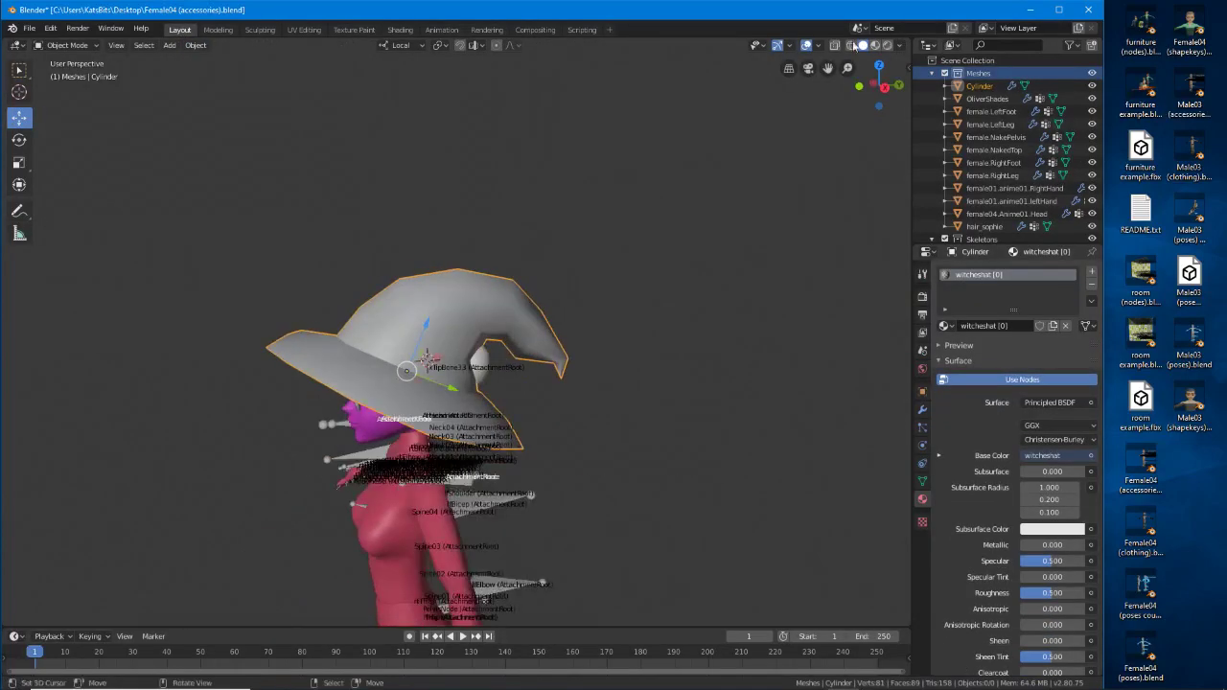
click(874, 46)
mouse_move(659, 194)
middle_down()
mouse_move(503, 367)
mouse_move(397, 360)
mouse_move(288, 297)
middle_up()
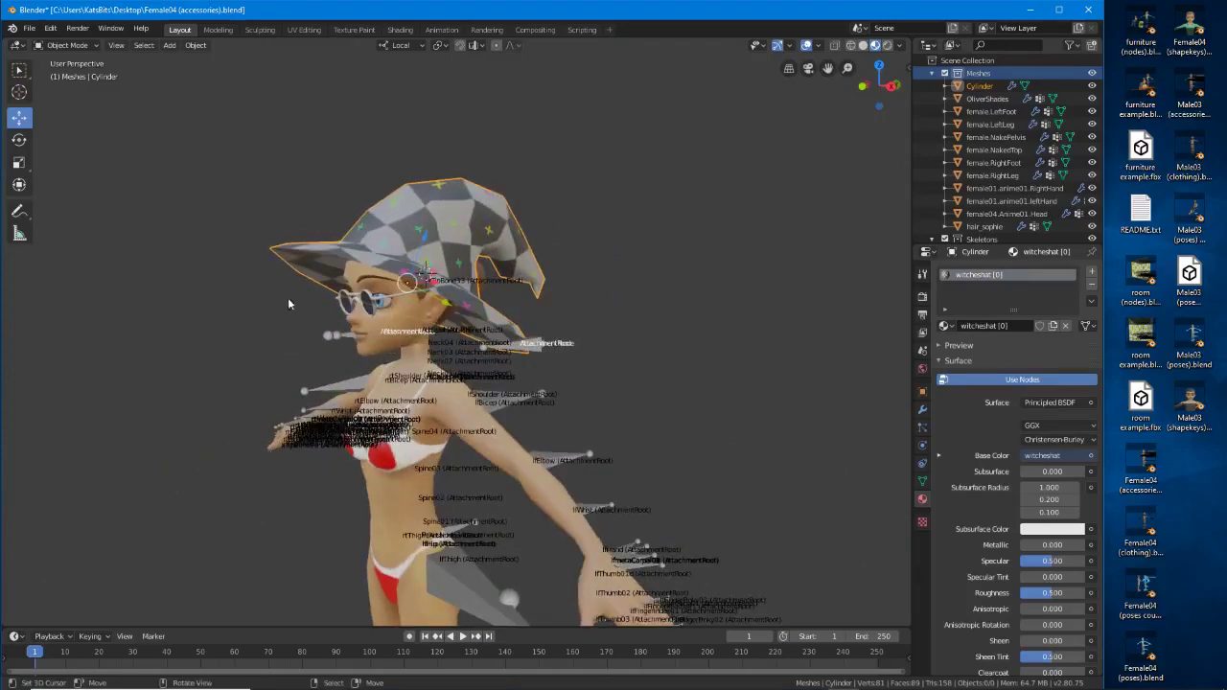
Save the scene as witcheshat (1).blend in the accessories folder.
click(31, 29)
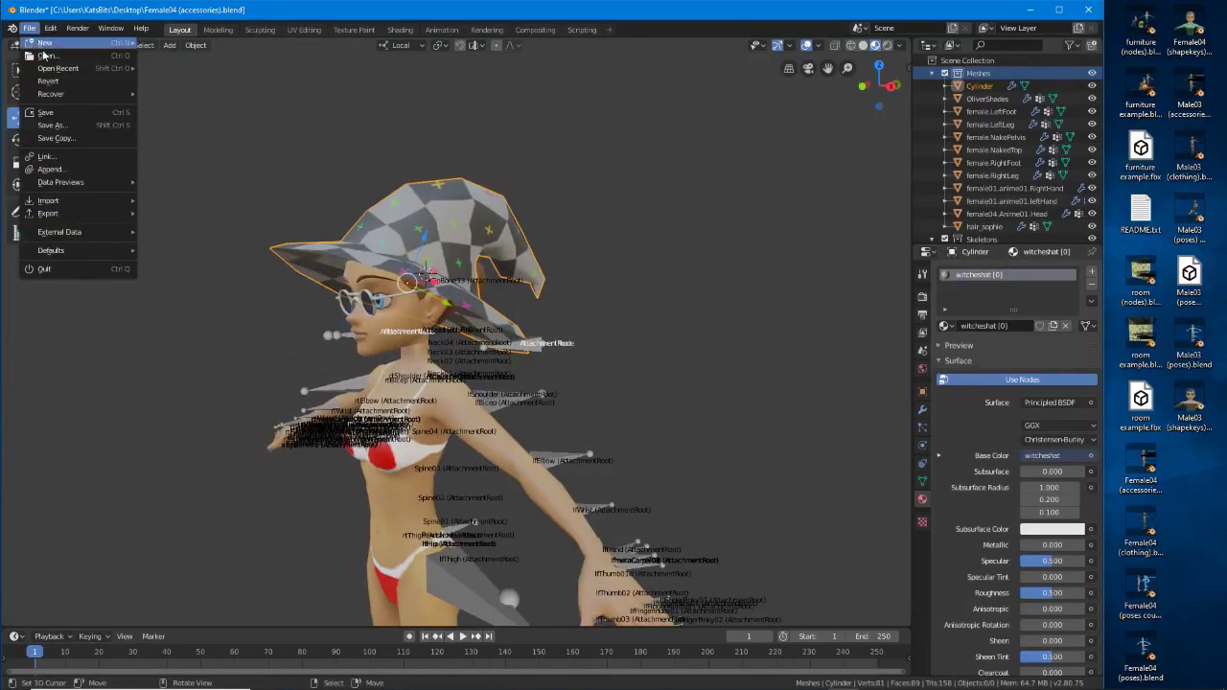
click(48, 121)
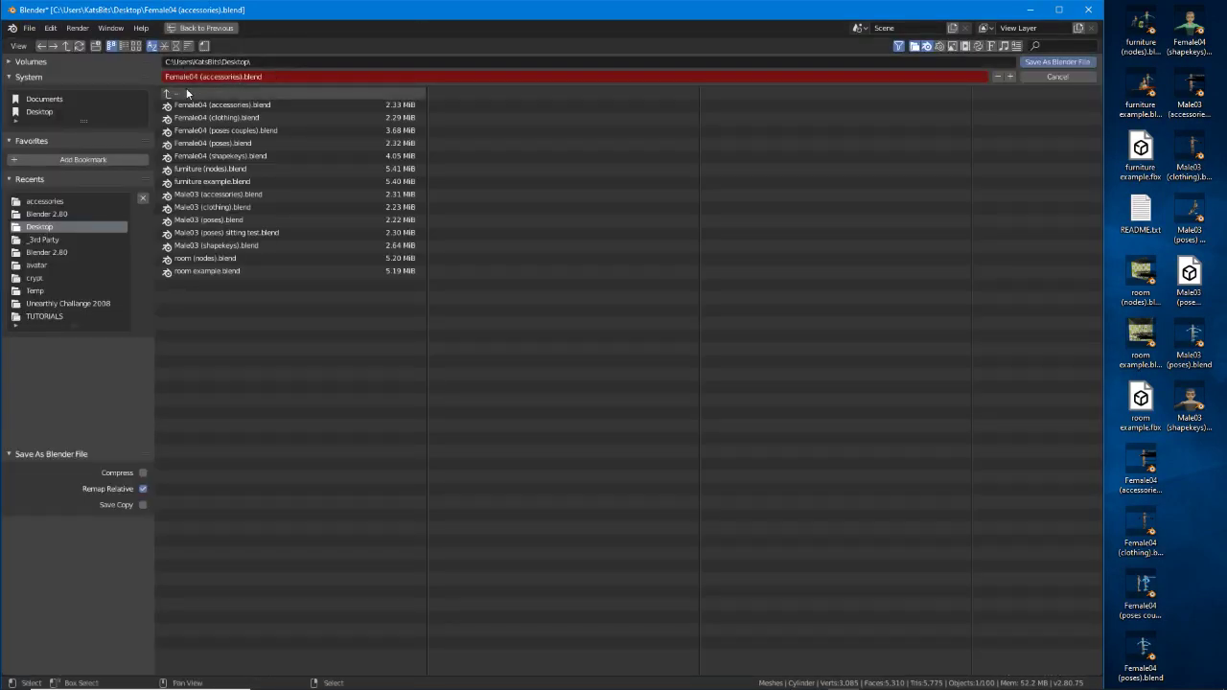
click(44, 214)
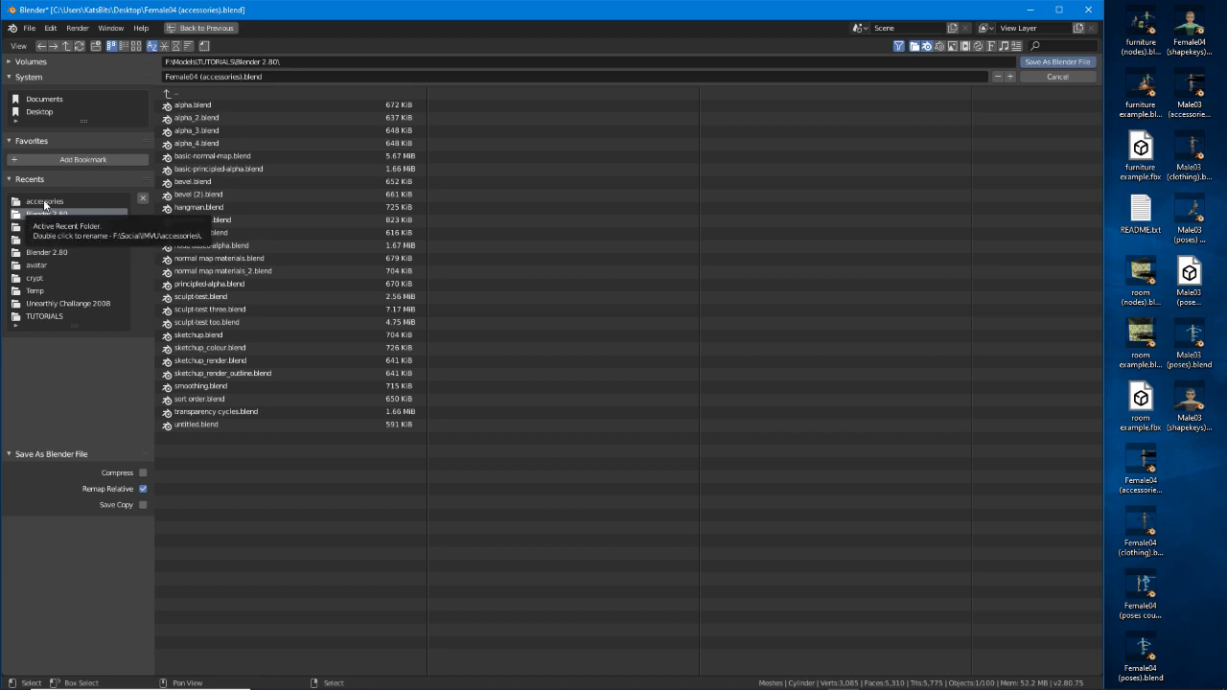
click(43, 200)
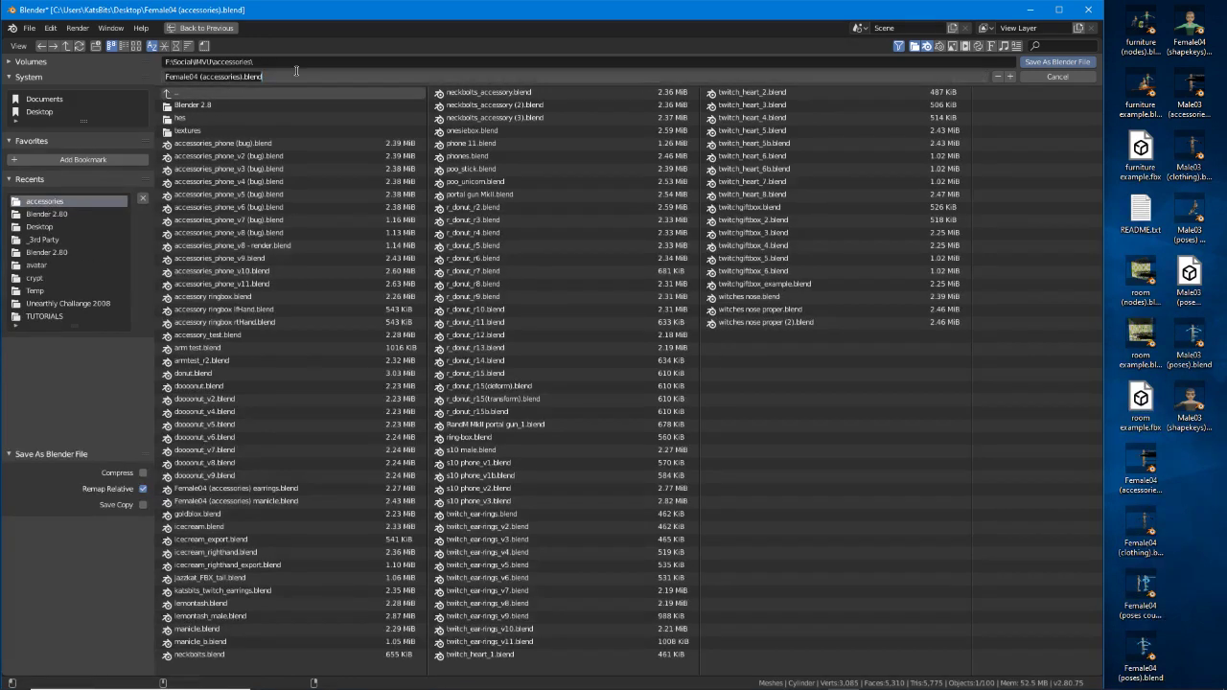
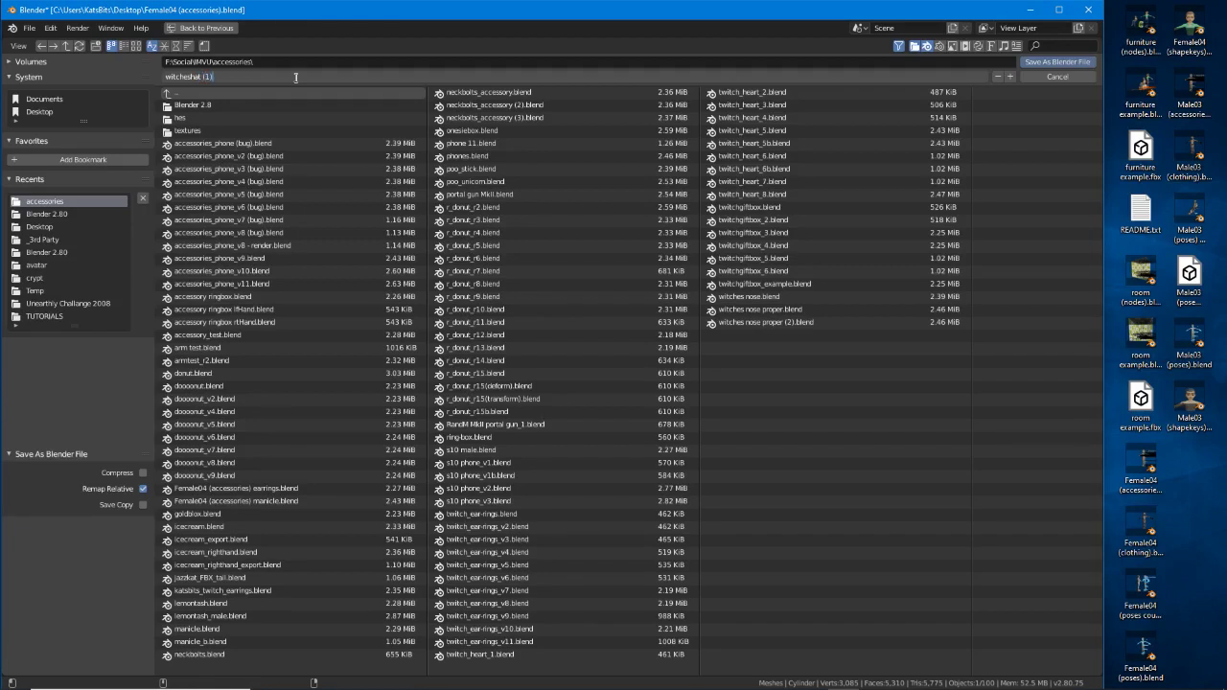
key(Return)
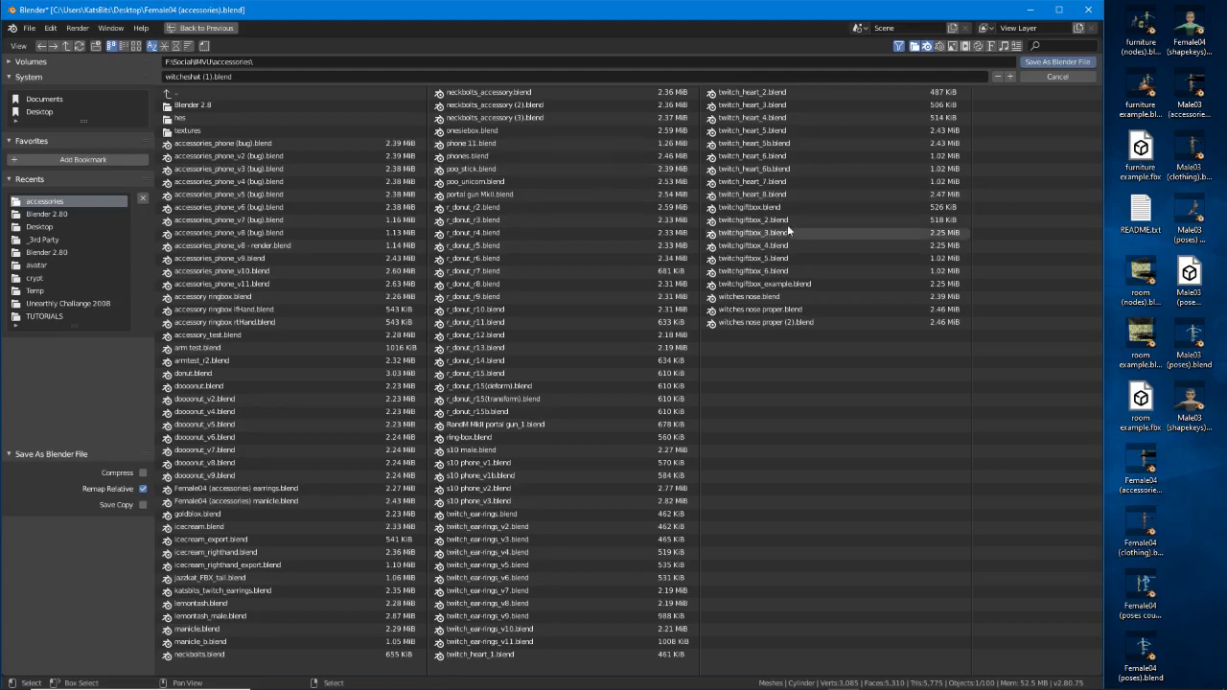
click(1052, 62)
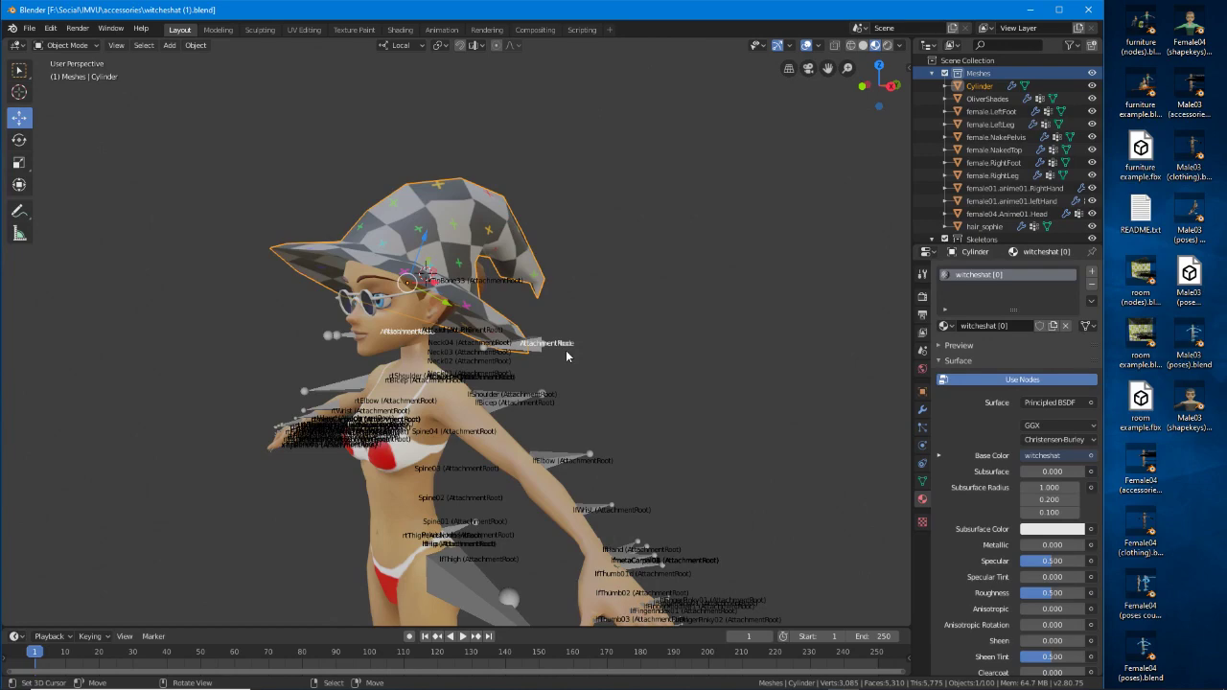
Put the hat into Vertex Paint mode, show the brush settings and darken the brush colour to a medium grey.
middle_drag(565, 350, 312, 318)
scroll(500, 285, up, 5)
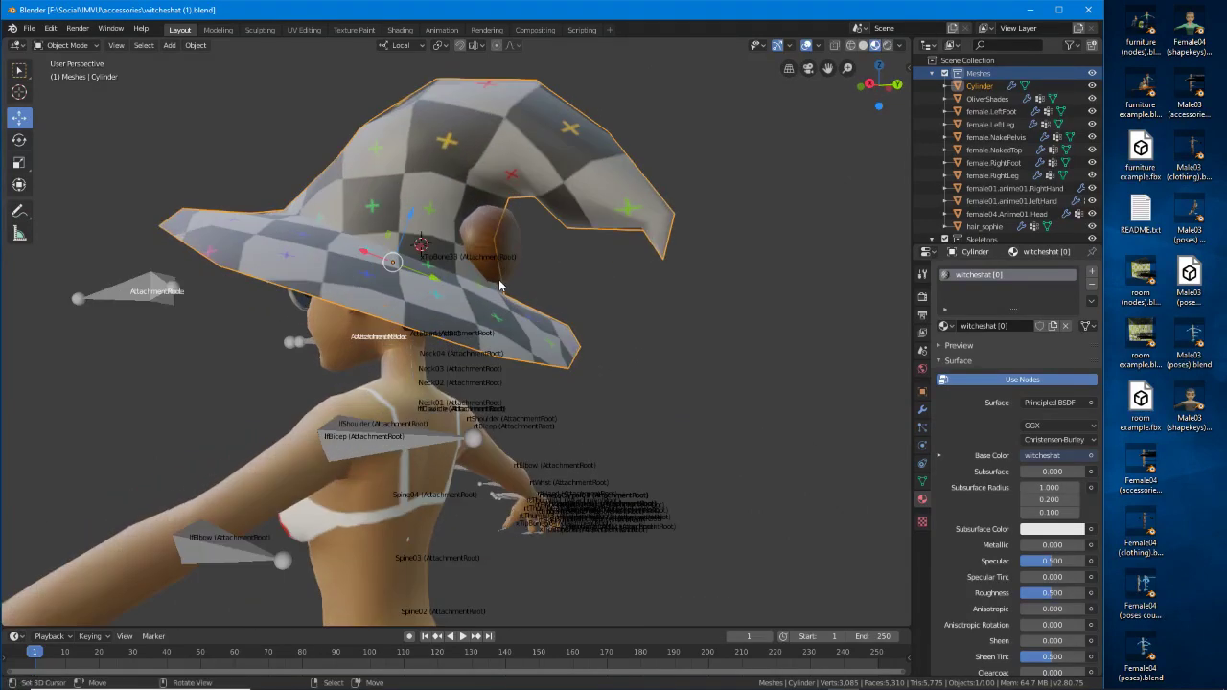
middle_drag(500, 285, 512, 329)
scroll(514, 332, up, 2)
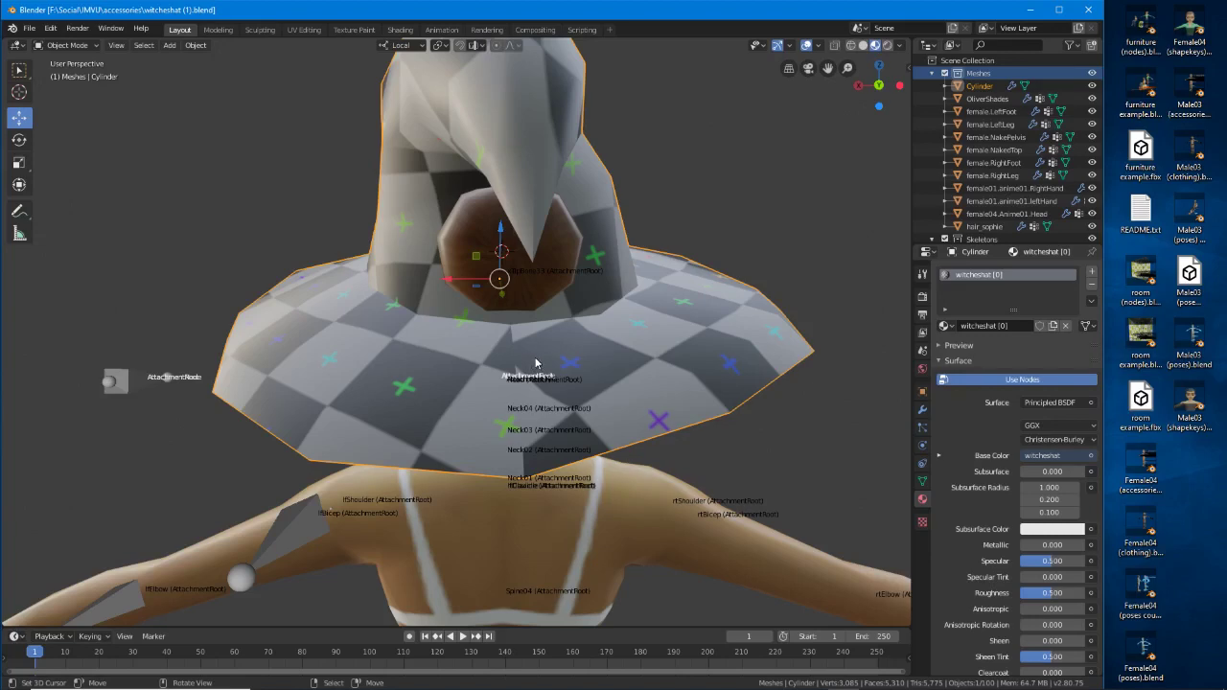
click(88, 46)
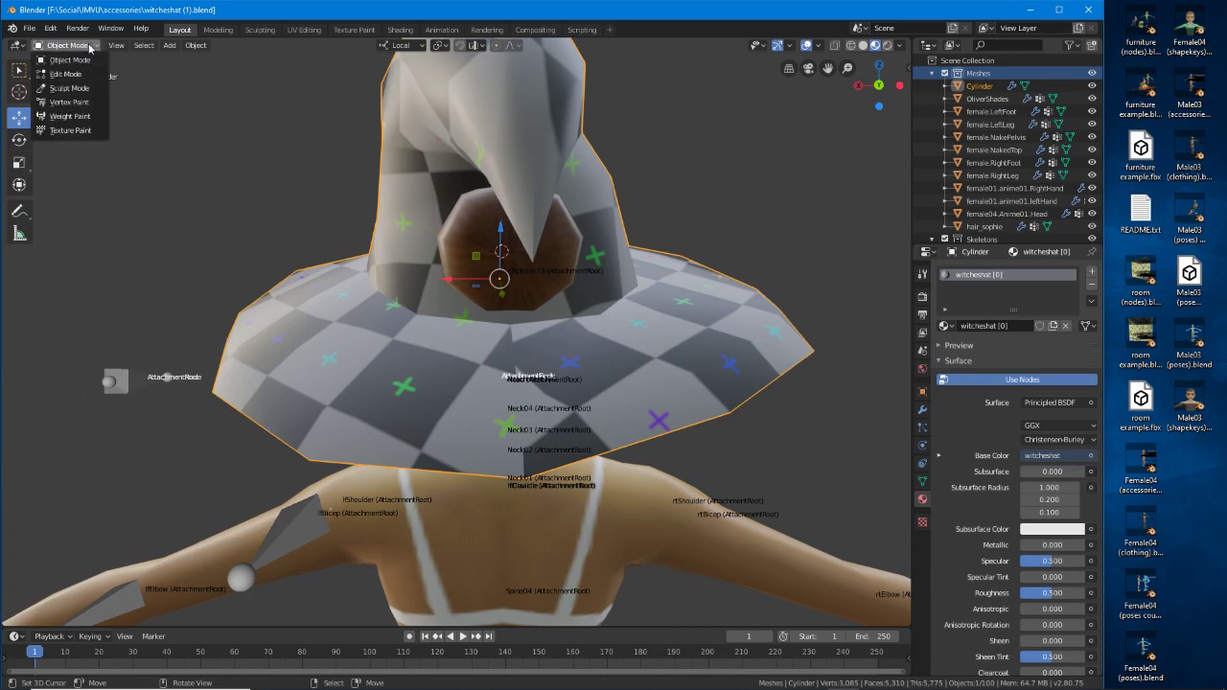
click(87, 103)
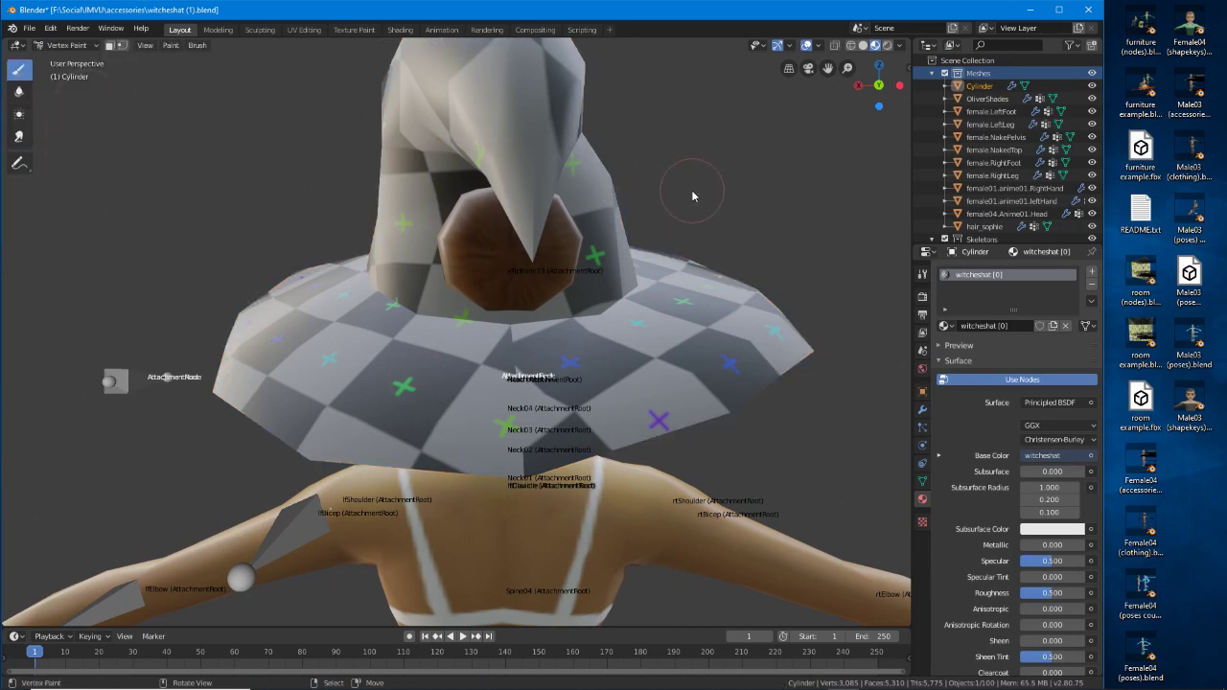
key(n)
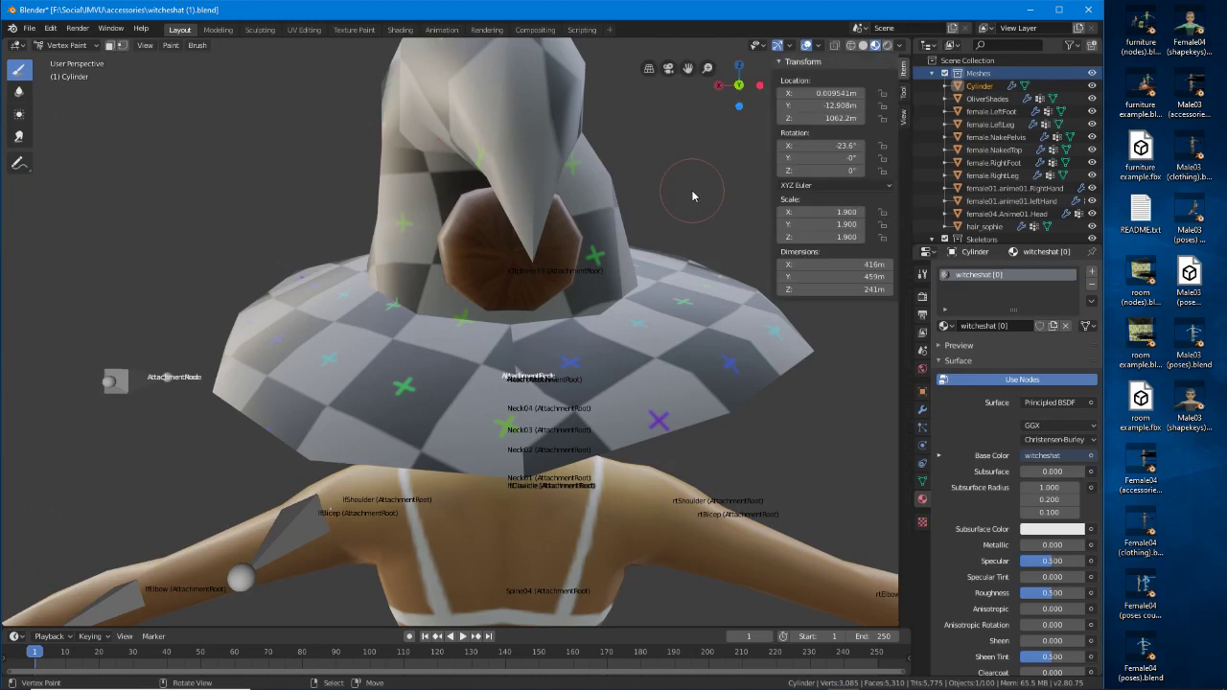
click(903, 97)
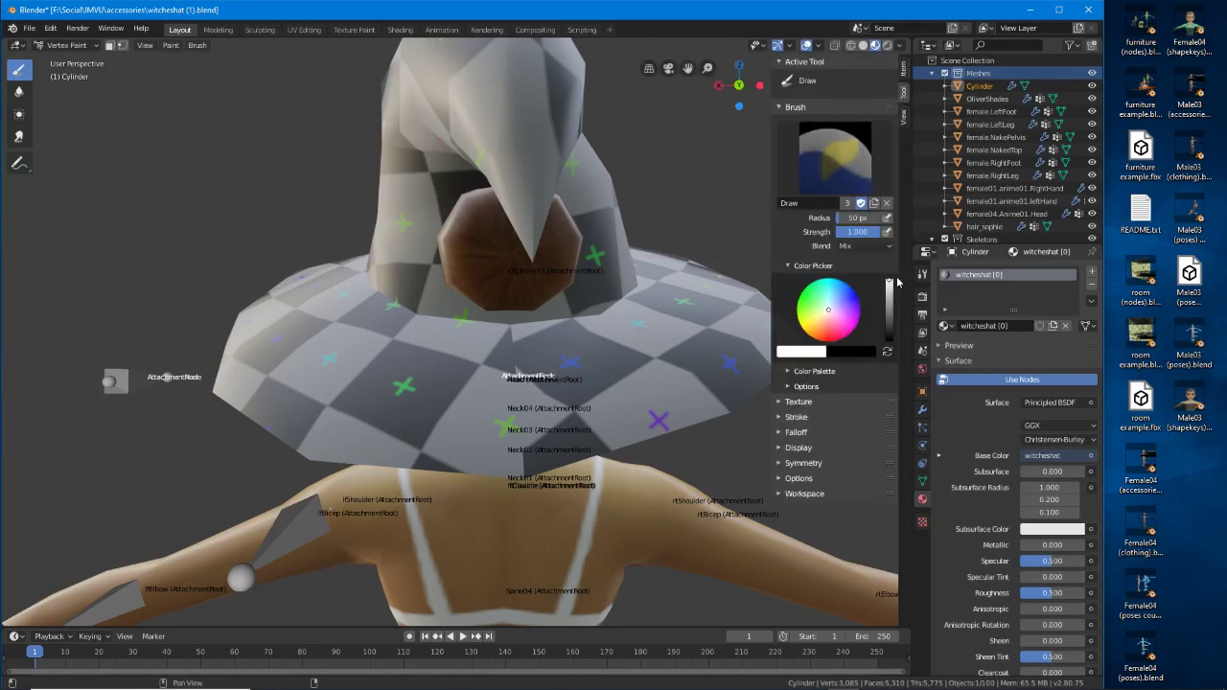
drag(889, 282, 889, 303)
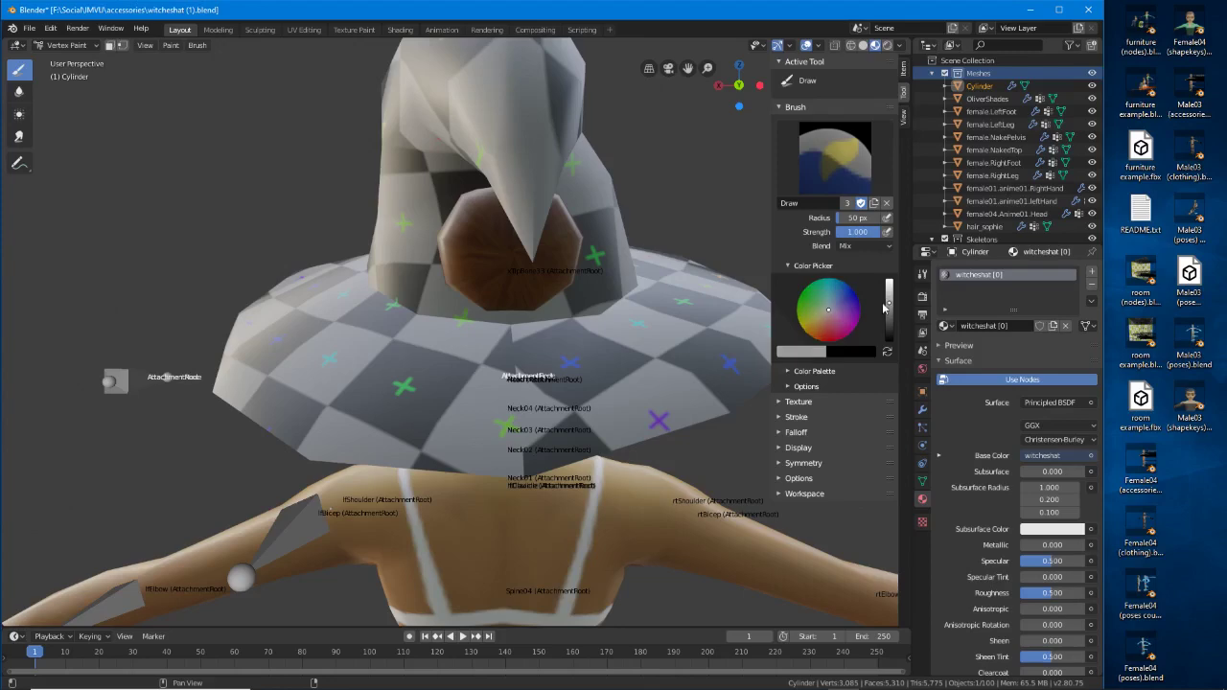
Turn on the hat's wireframe in its viewport display to expose the mesh edges under the brim.
mouse_move(390, 399)
middle_down()
mouse_move(461, 287)
mouse_move(492, 280)
middle_up()
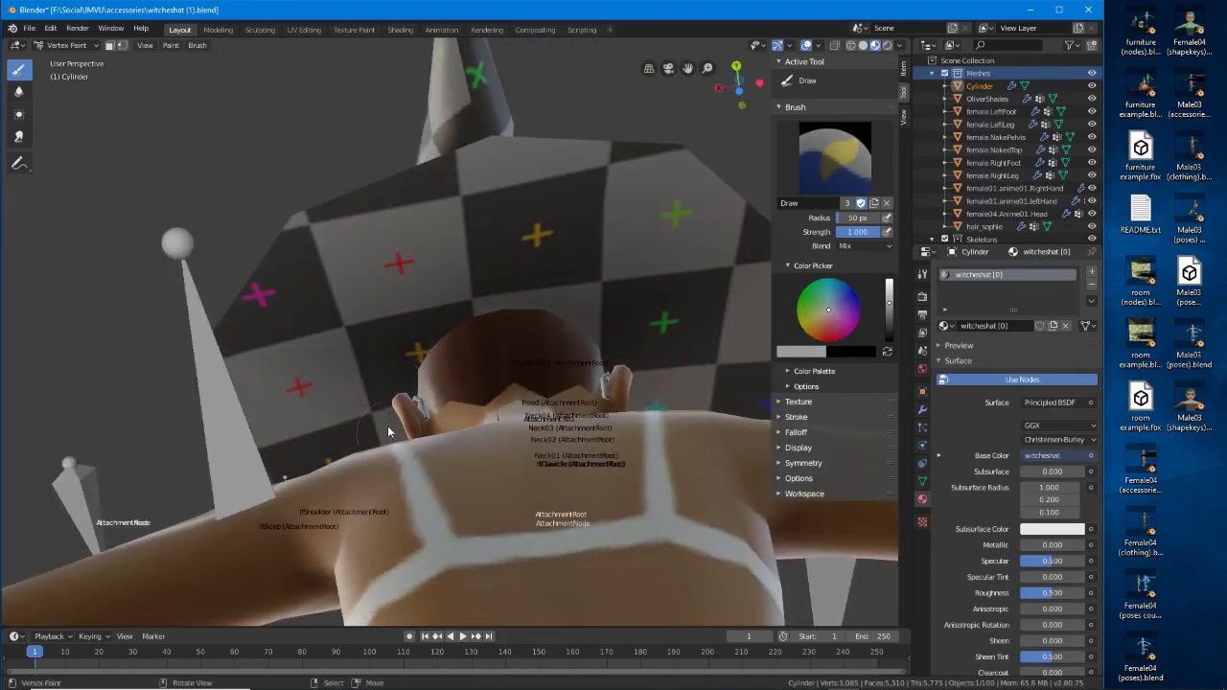
mouse_move(657, 333)
middle_down()
mouse_move(458, 336)
mouse_move(670, 375)
mouse_move(458, 177)
middle_up()
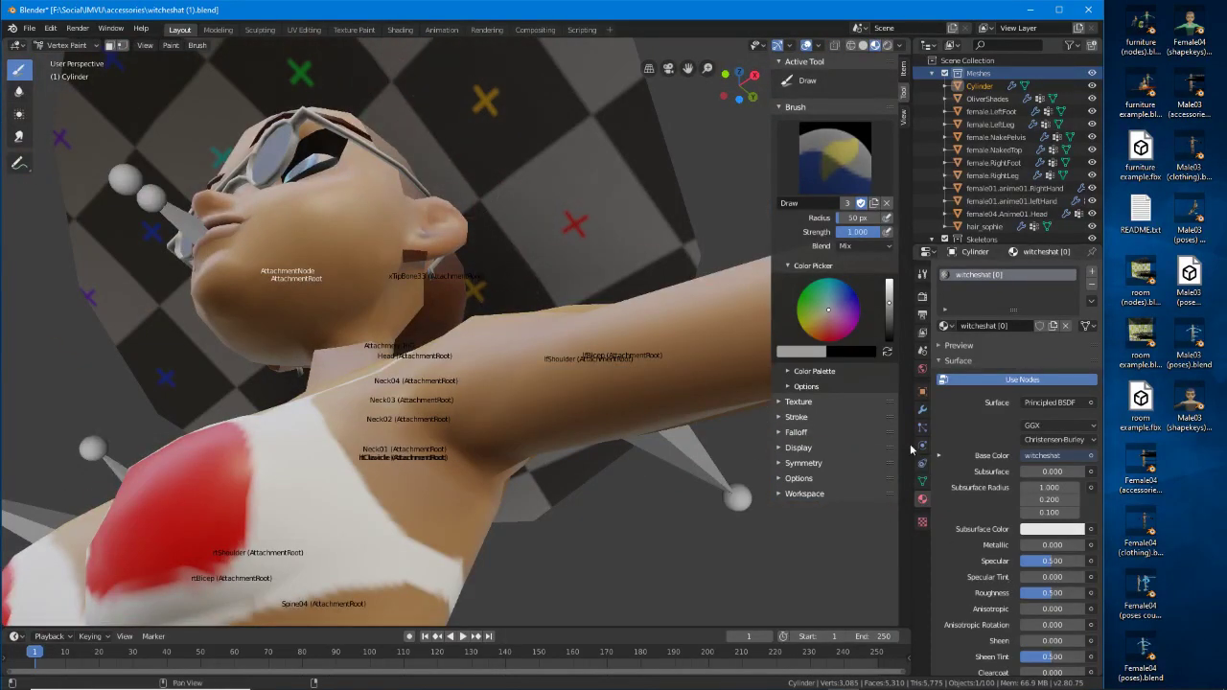
click(923, 391)
click(963, 543)
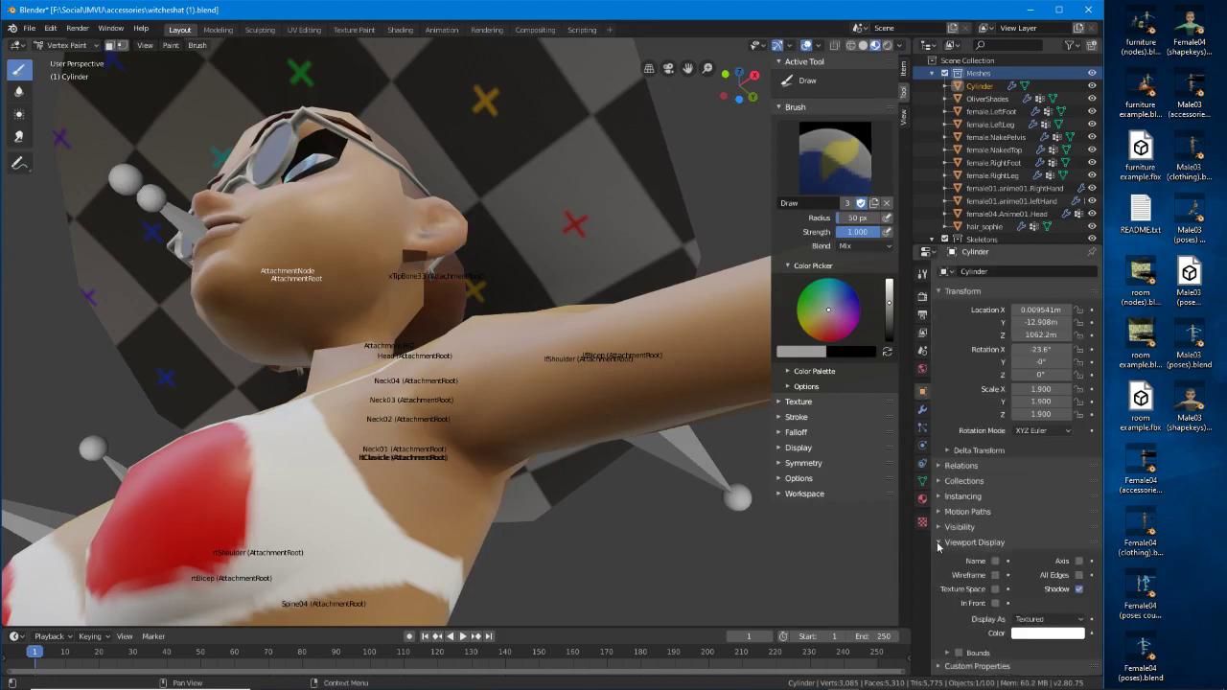
click(996, 576)
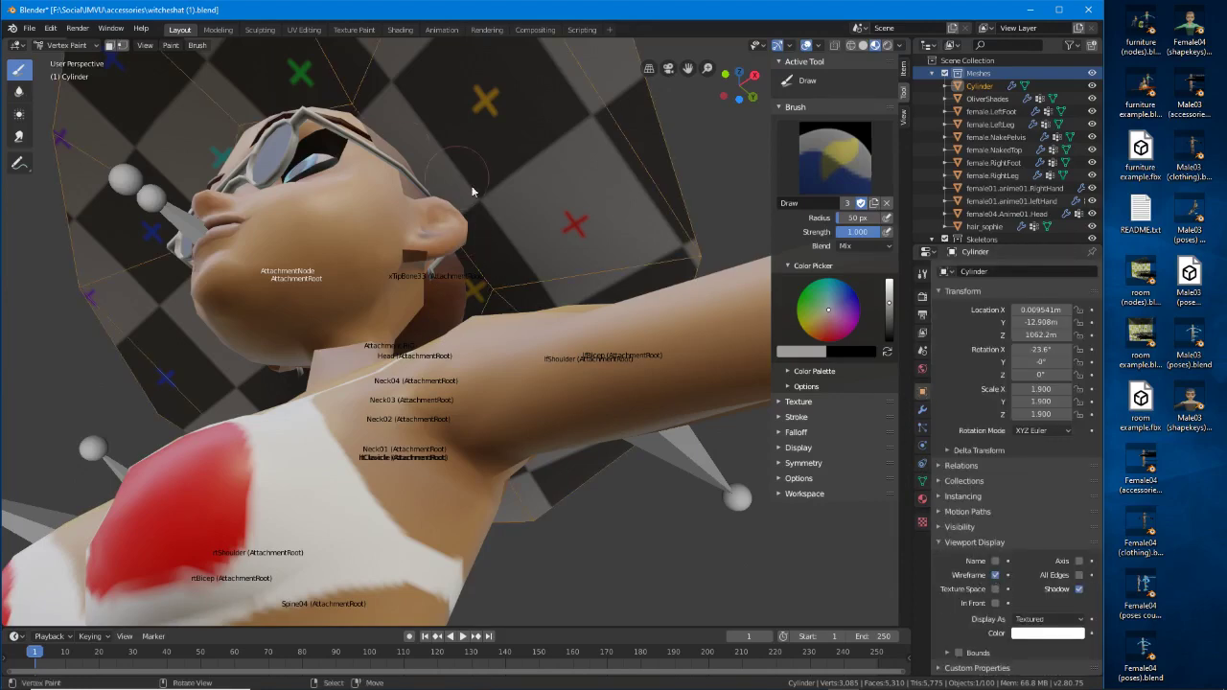
Darken the brush colour in stages to dark grey and shade the brim's underside around the head opening.
middle_drag(480, 178, 274, 374)
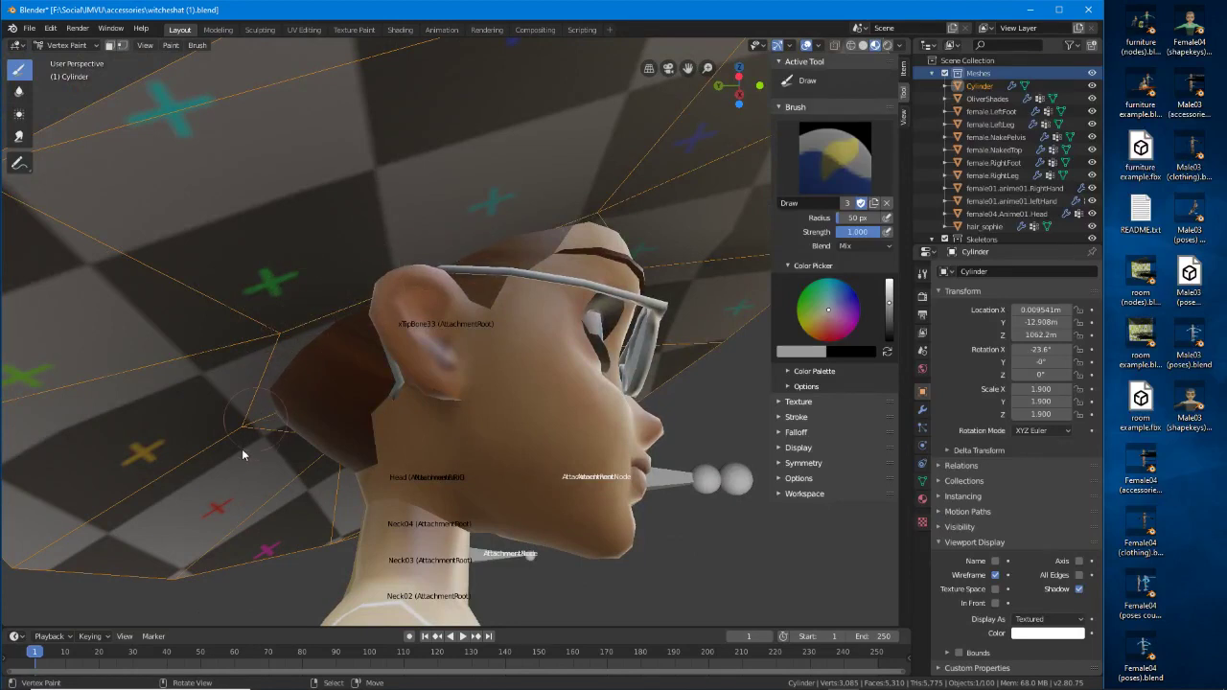
drag(889, 304, 890, 315)
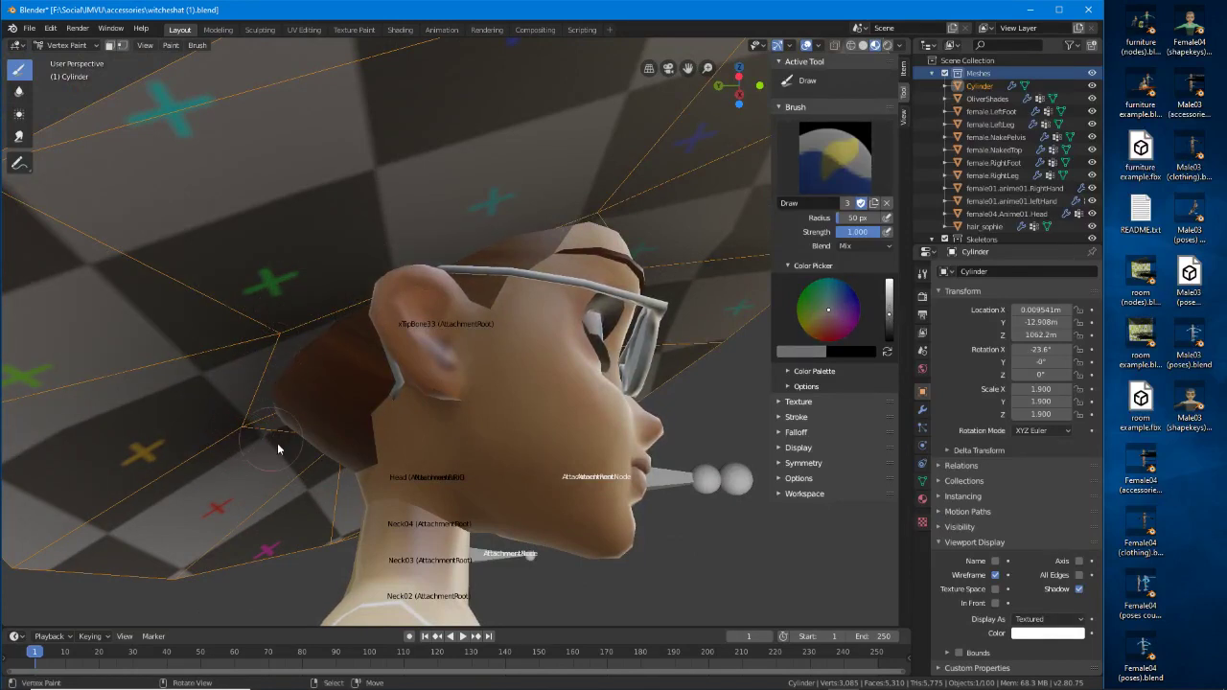
drag(888, 316, 890, 324)
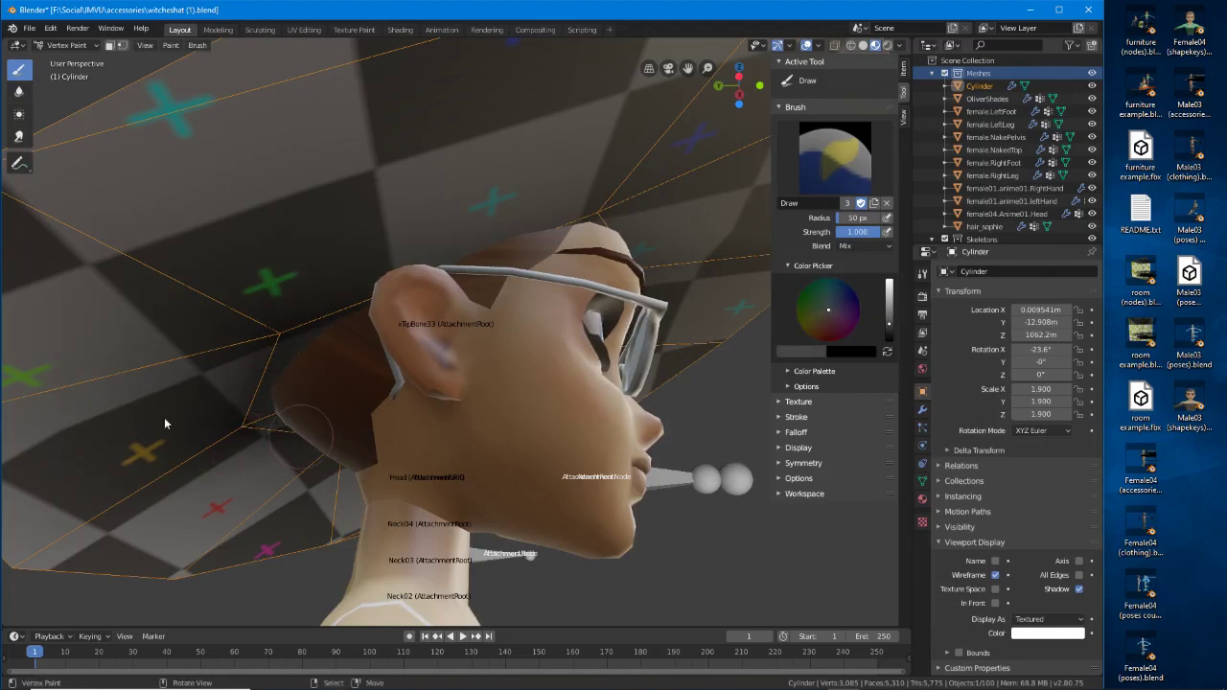
middle_drag(165, 422, 324, 348)
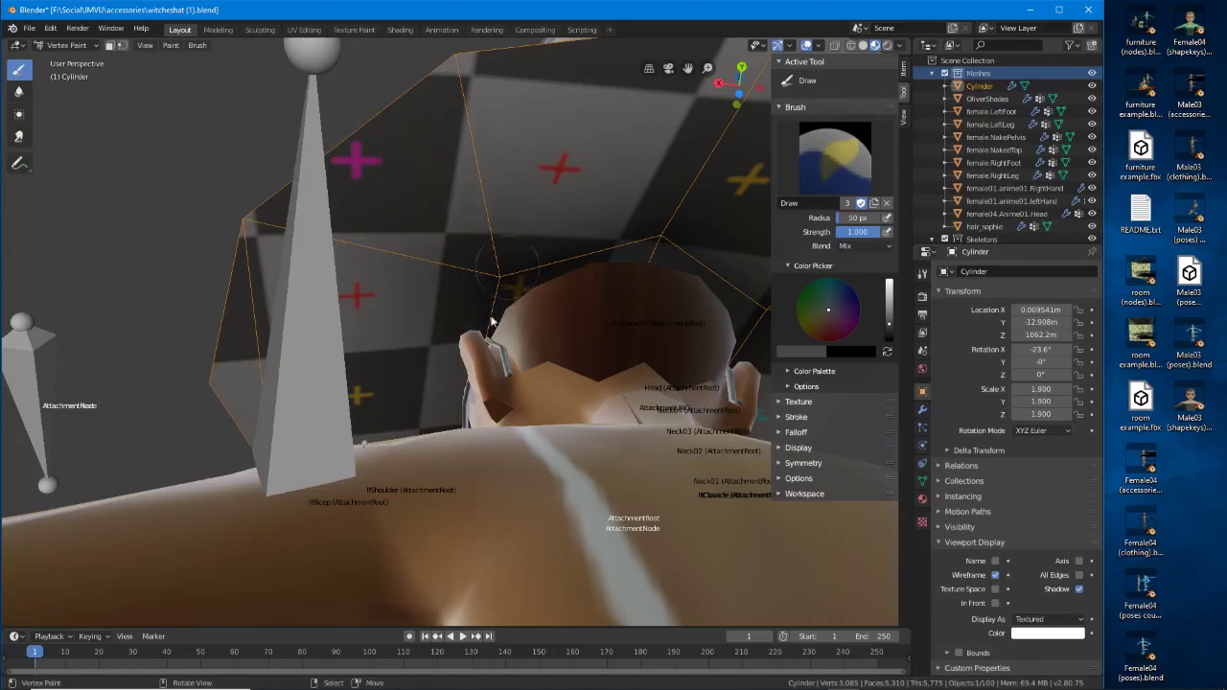
middle_drag(477, 319, 513, 473)
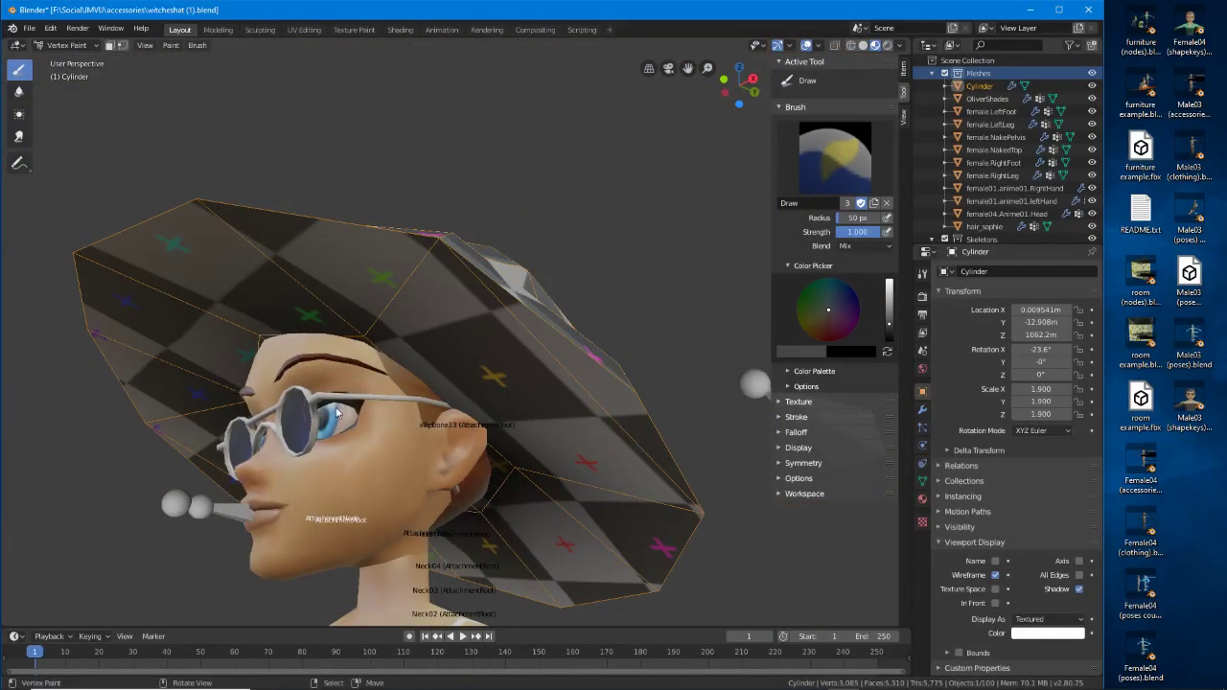
middle_drag(339, 412, 5, 499)
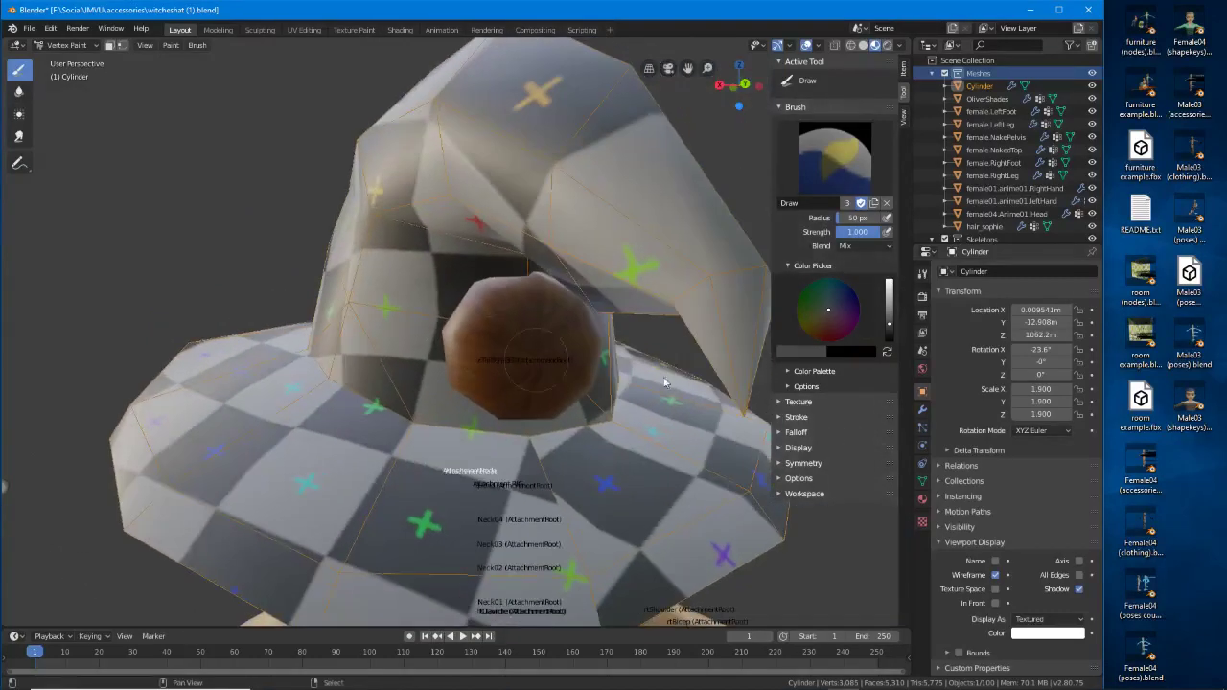
Lighten the brush to a medium grey and shade the crease between cone and brim and the underside of the drooping tip.
mouse_move(890, 329)
mouse_down()
mouse_move(890, 293)
mouse_move(890, 303)
mouse_up()
click(513, 427)
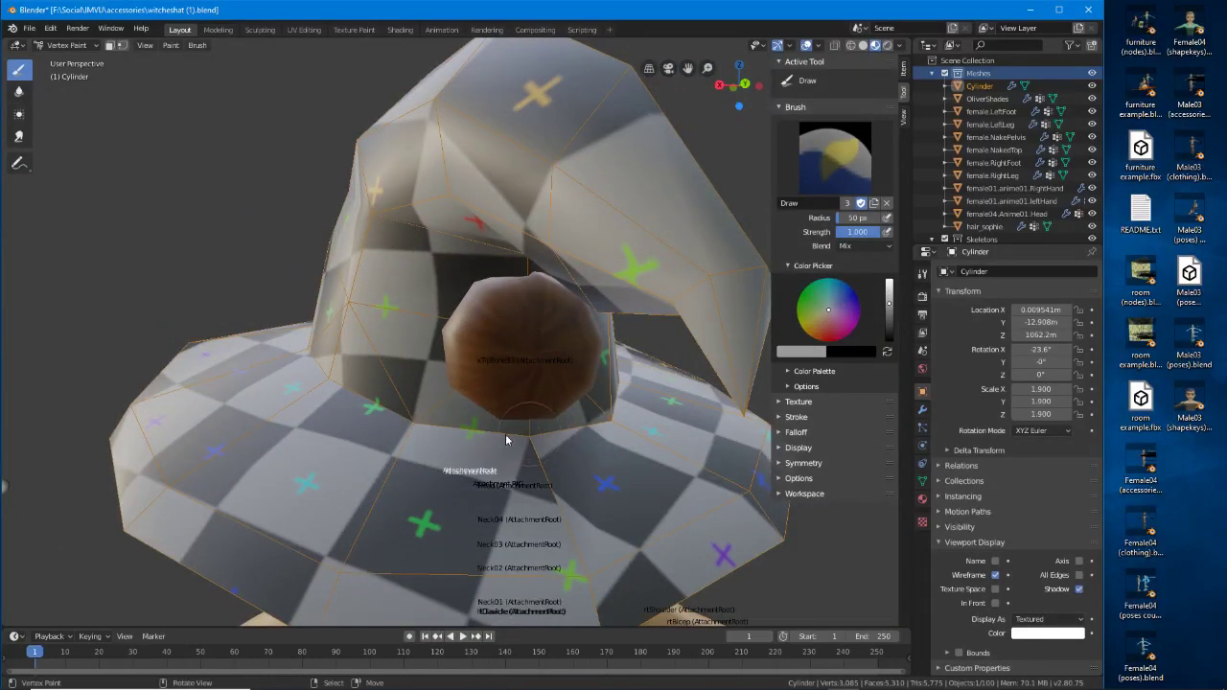
middle_drag(498, 439, 463, 427)
drag(463, 428, 494, 419)
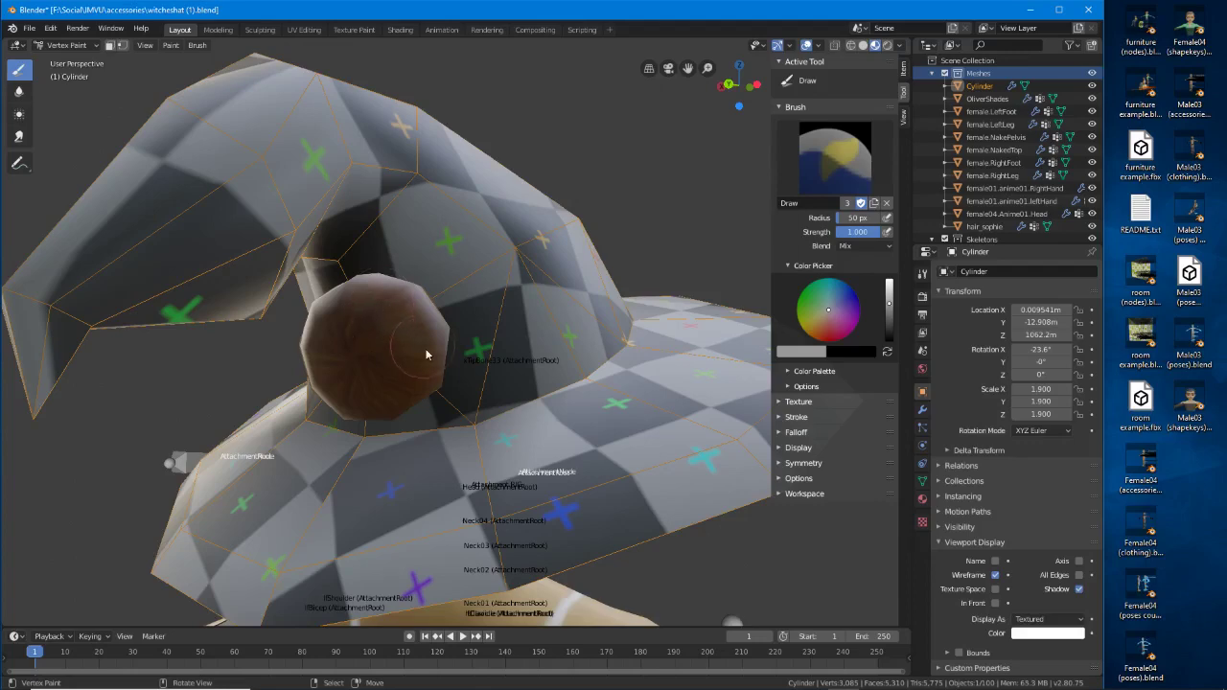
mouse_move(410, 342)
middle_down()
mouse_move(445, 284)
mouse_move(455, 184)
mouse_move(460, 383)
mouse_move(467, 372)
mouse_move(493, 390)
middle_up()
mouse_move(494, 383)
mouse_down()
mouse_move(507, 293)
mouse_move(493, 375)
mouse_move(485, 175)
mouse_up()
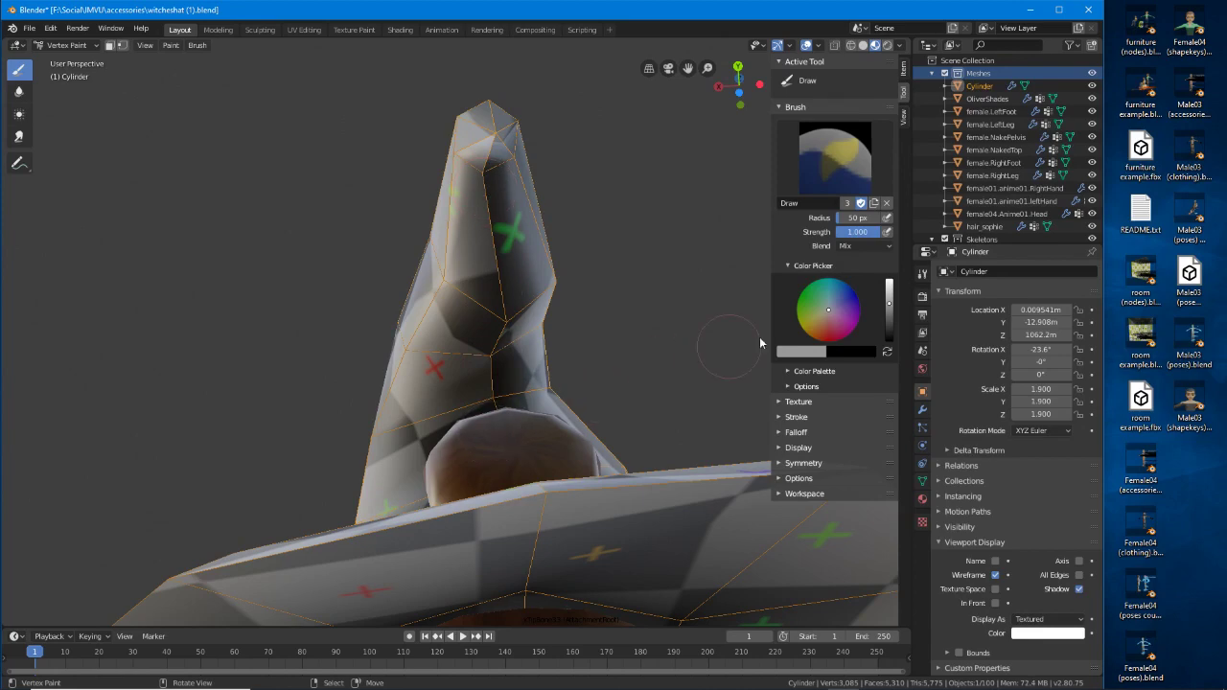
Lighten the brush to light grey and shade the cone's lower sides and the crease where it meets the brim.
middle_drag(509, 356, 508, 419)
drag(889, 304, 889, 293)
click(400, 335)
click(324, 420)
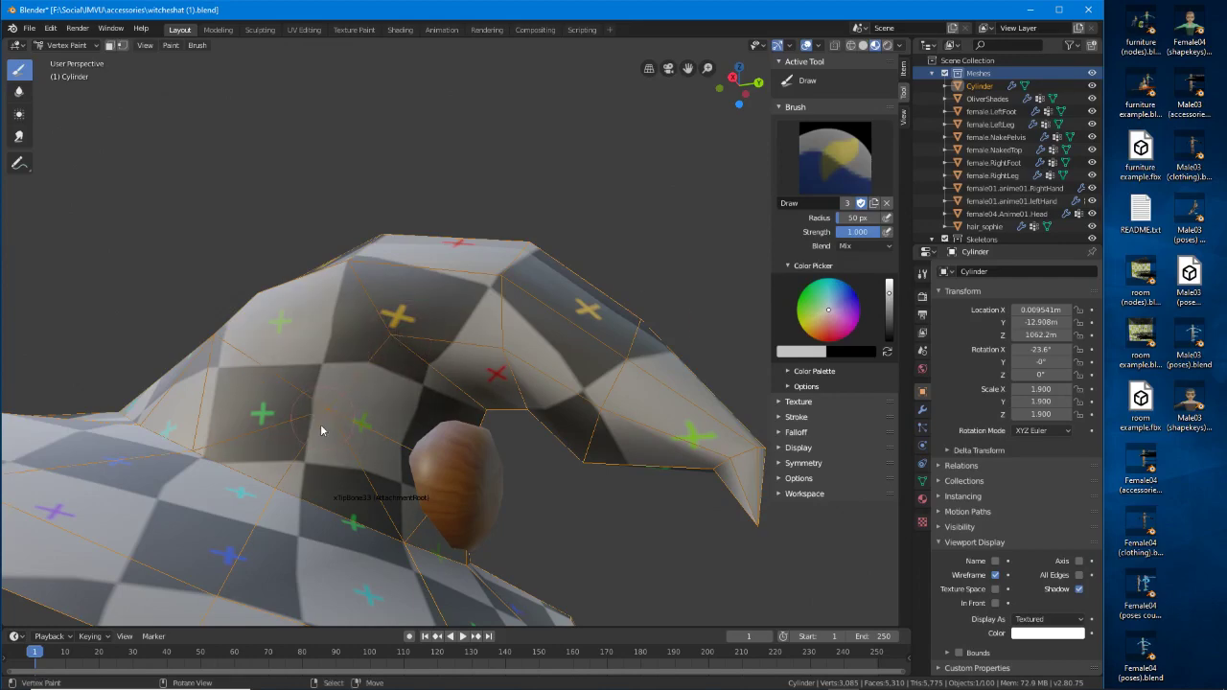
middle_drag(458, 428, 466, 348)
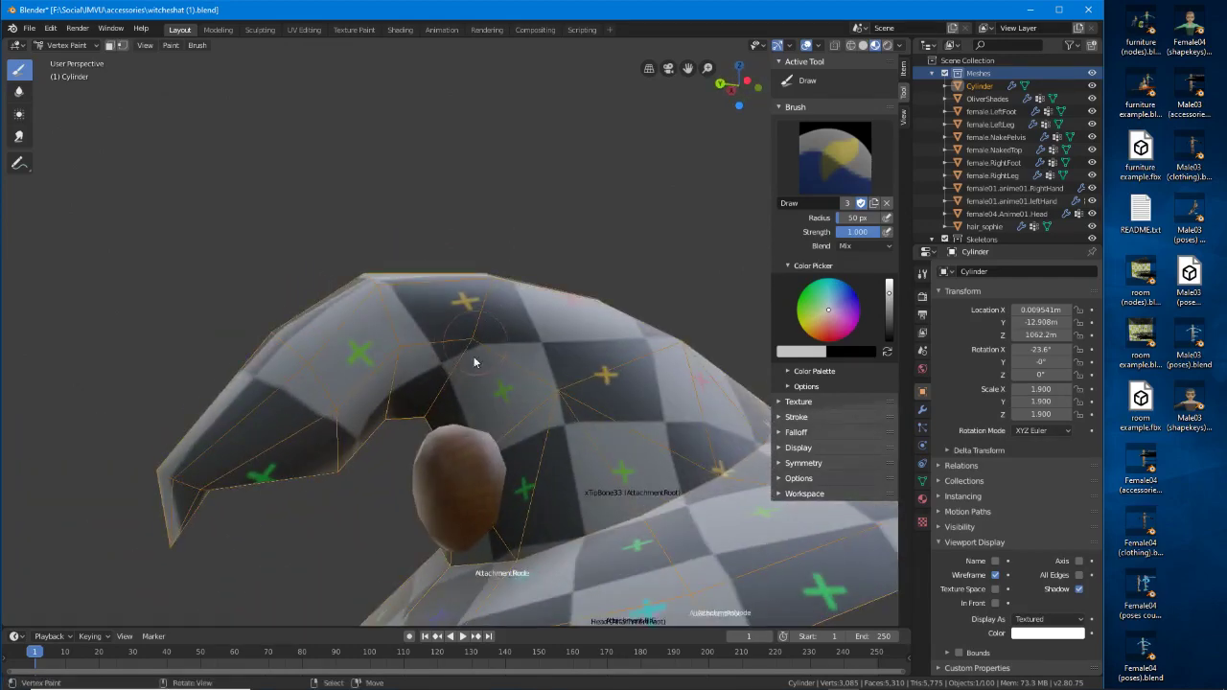
middle_drag(631, 470, 604, 537)
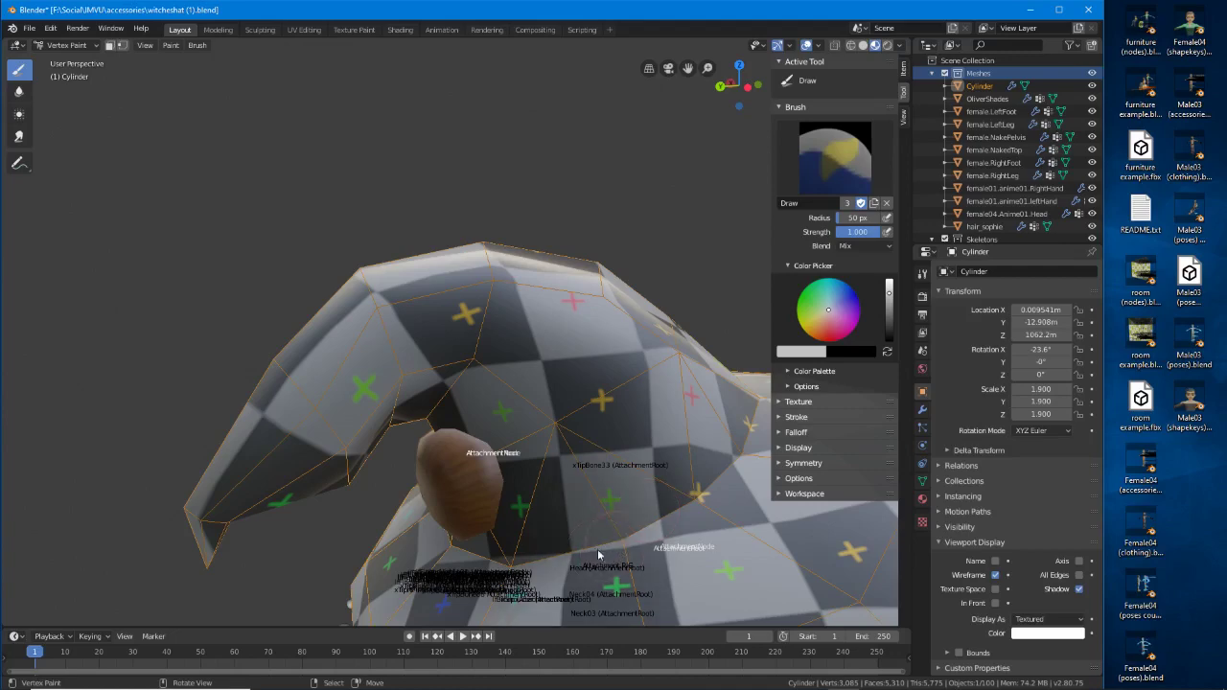
drag(691, 510, 688, 515)
middle_drag(515, 535, 289, 551)
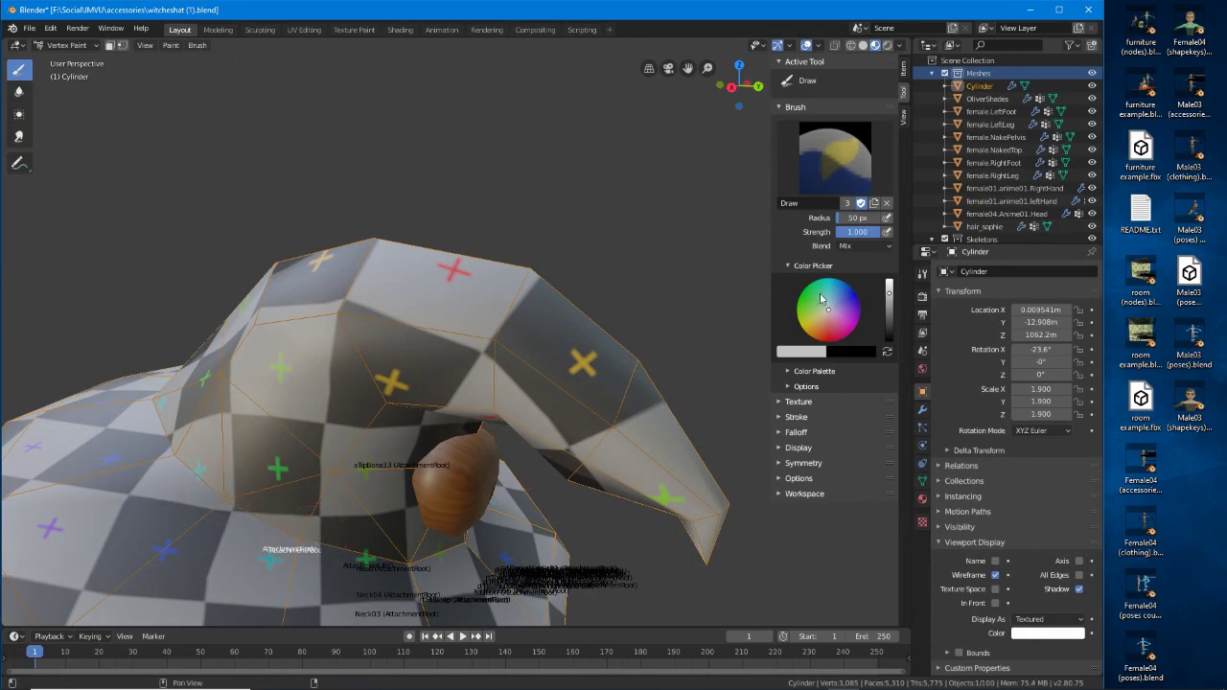
Lighten the brush to near-white for the cone's outer faces, and bring it back to light grey for the opposite side.
drag(890, 299, 889, 285)
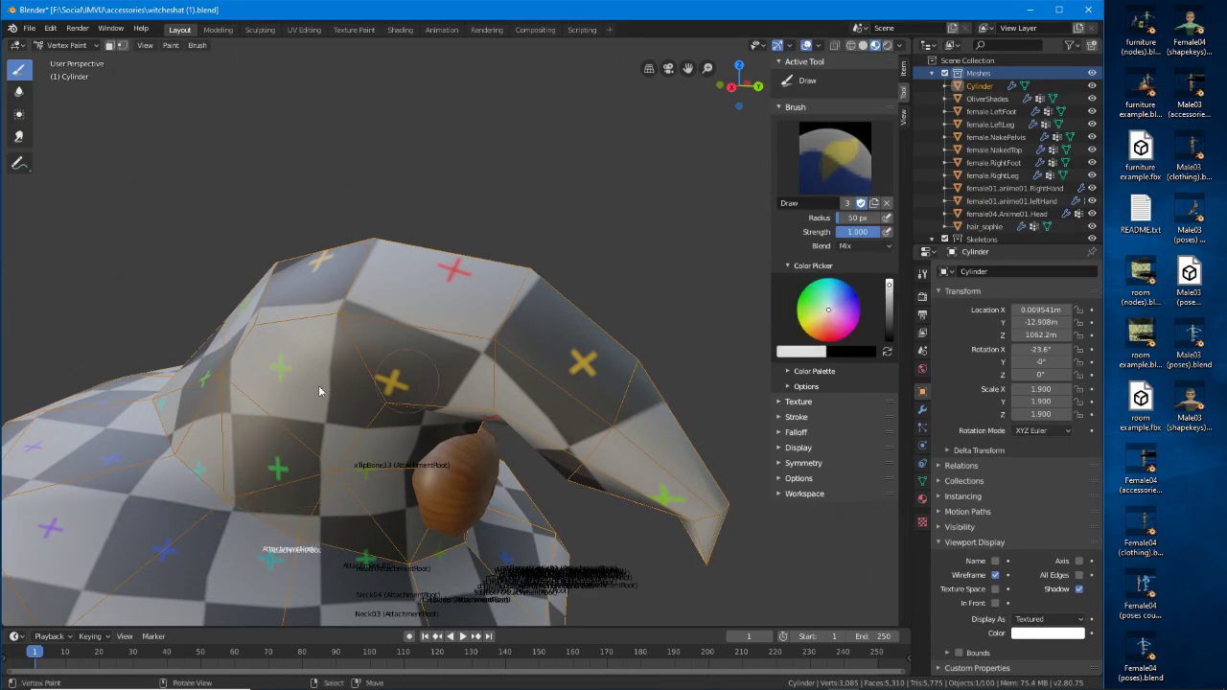
middle_drag(323, 386, 364, 402)
middle_drag(272, 570, 432, 527)
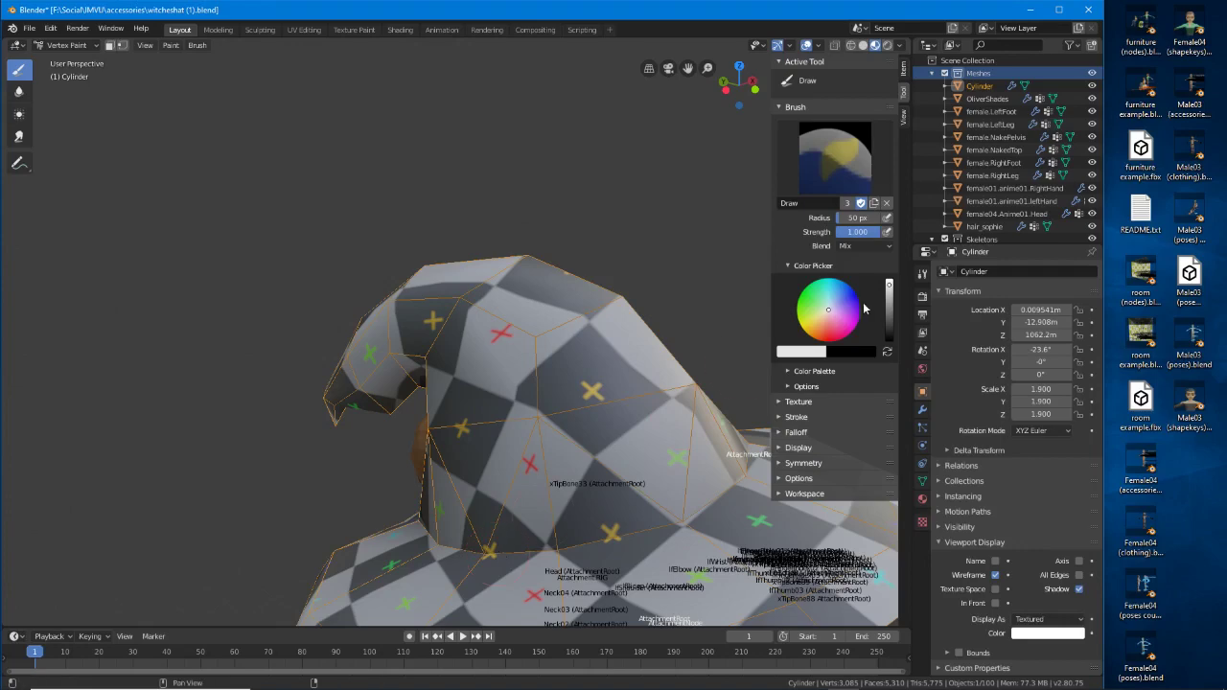
drag(890, 286, 890, 294)
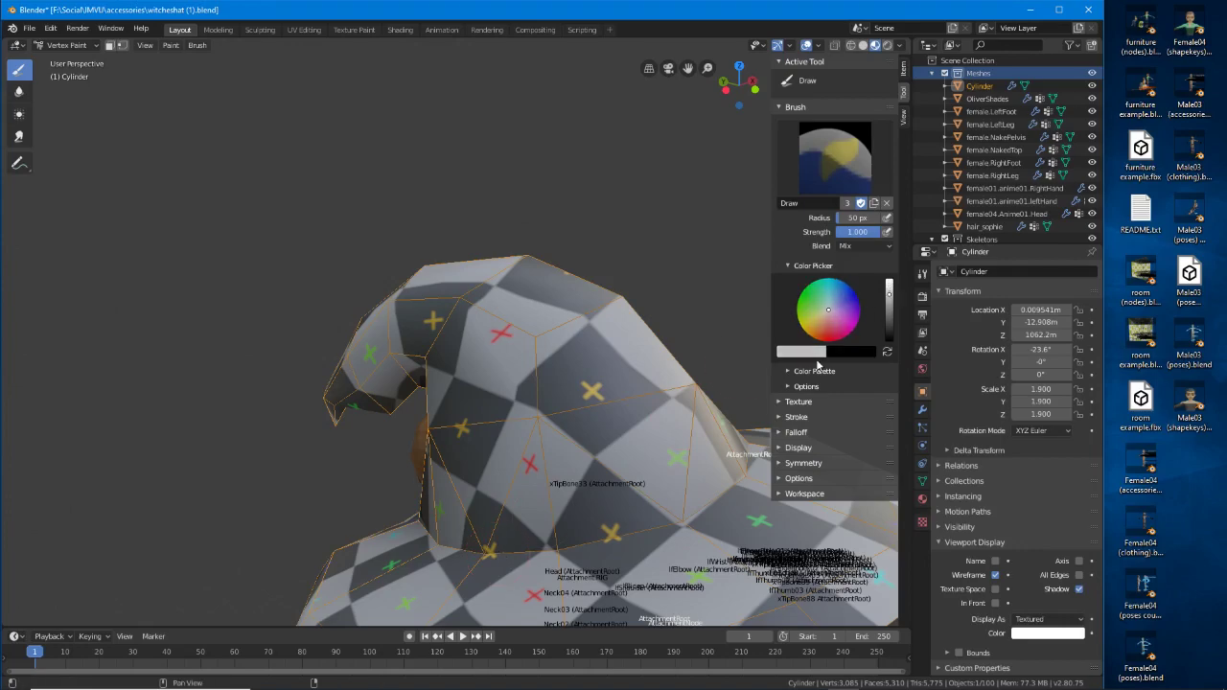
middle_drag(414, 477, 509, 403)
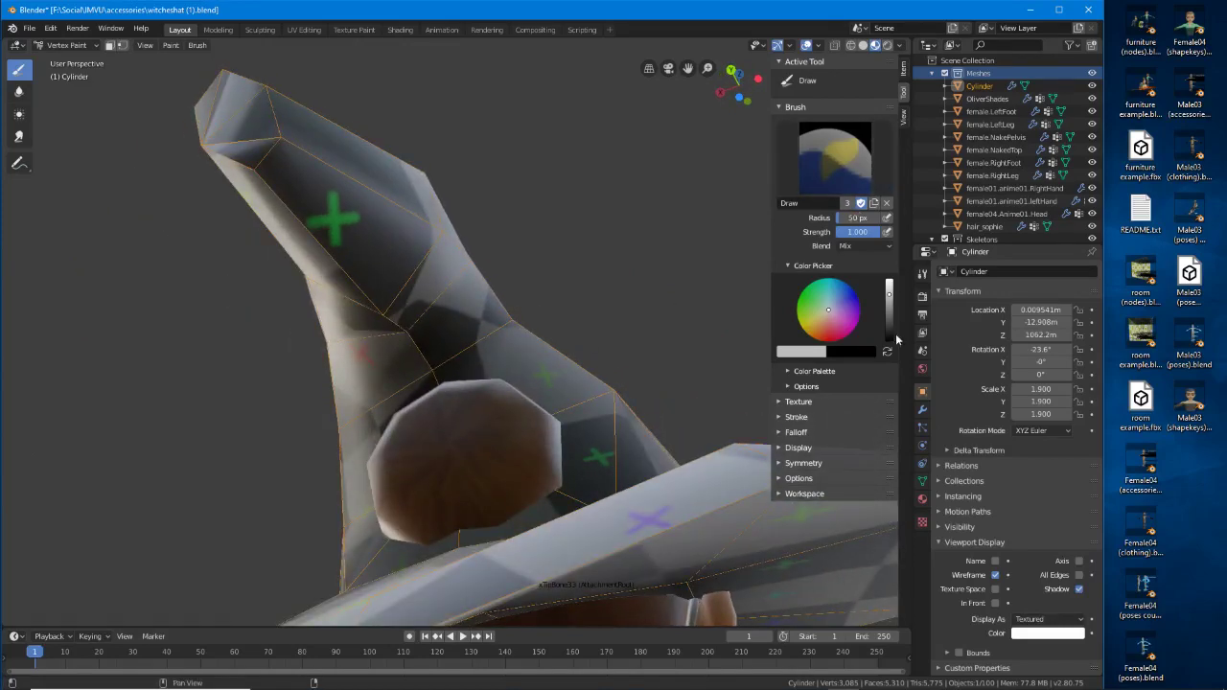
Darken the brush in two stages to dark grey and shade the recess under the bent cone above the hair bun.
drag(891, 293, 889, 316)
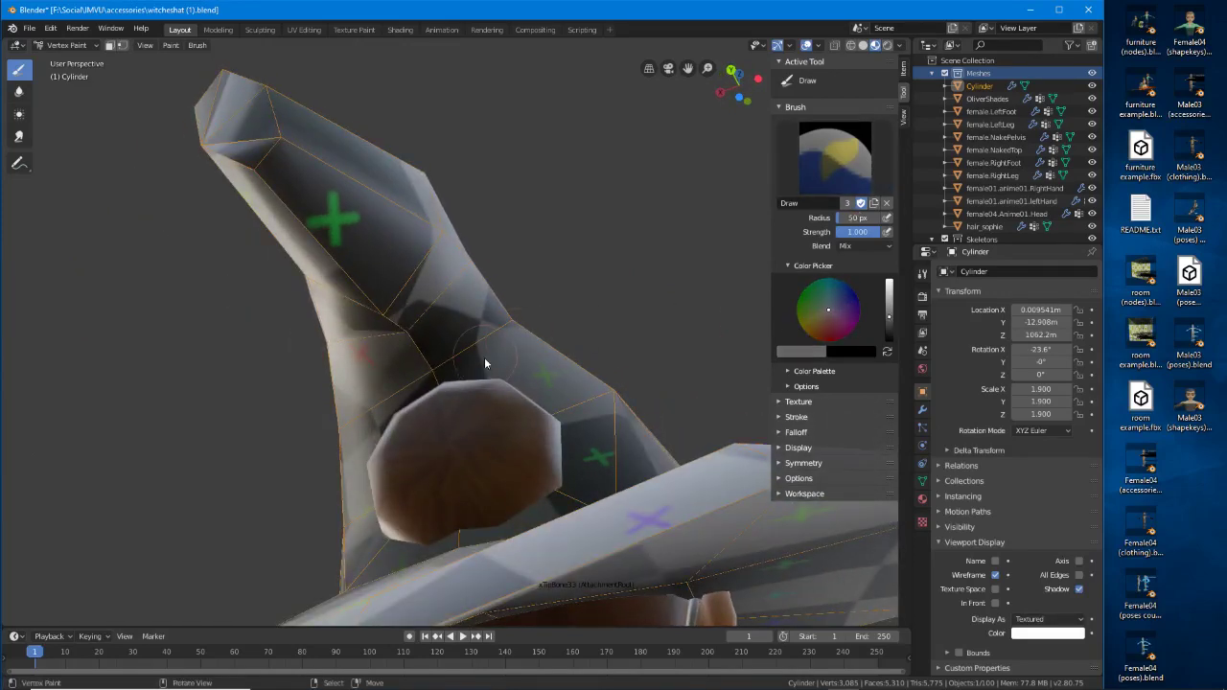
middle_drag(432, 345, 404, 340)
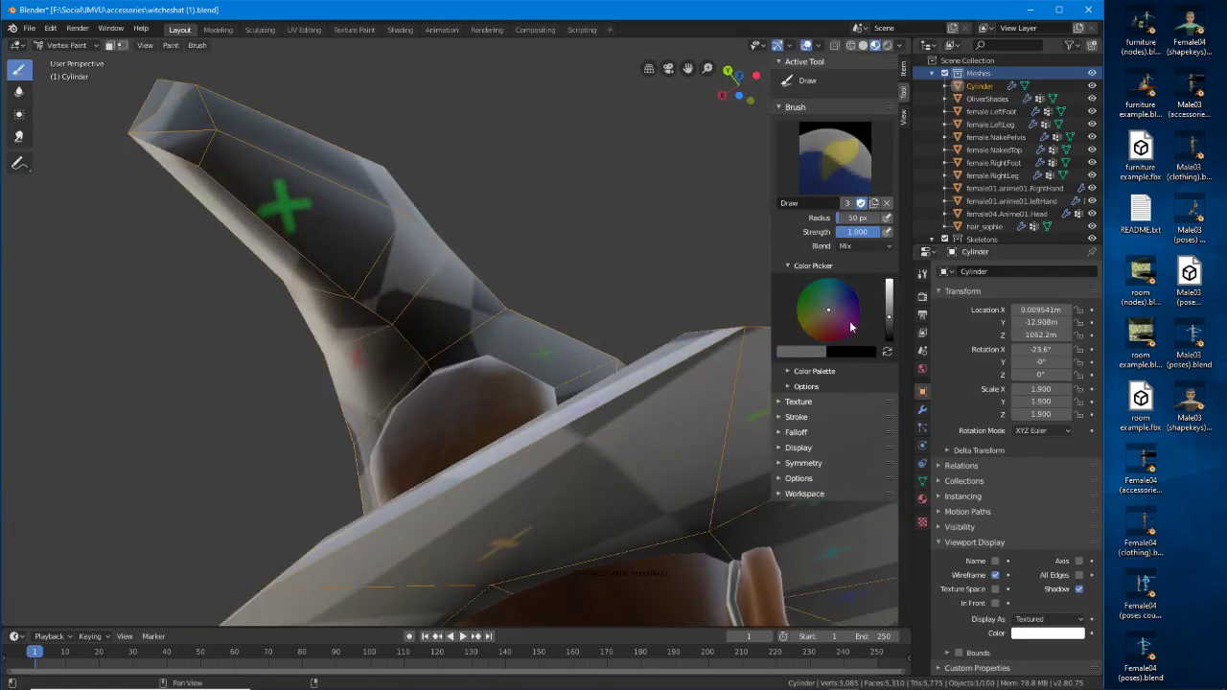
drag(889, 319, 890, 324)
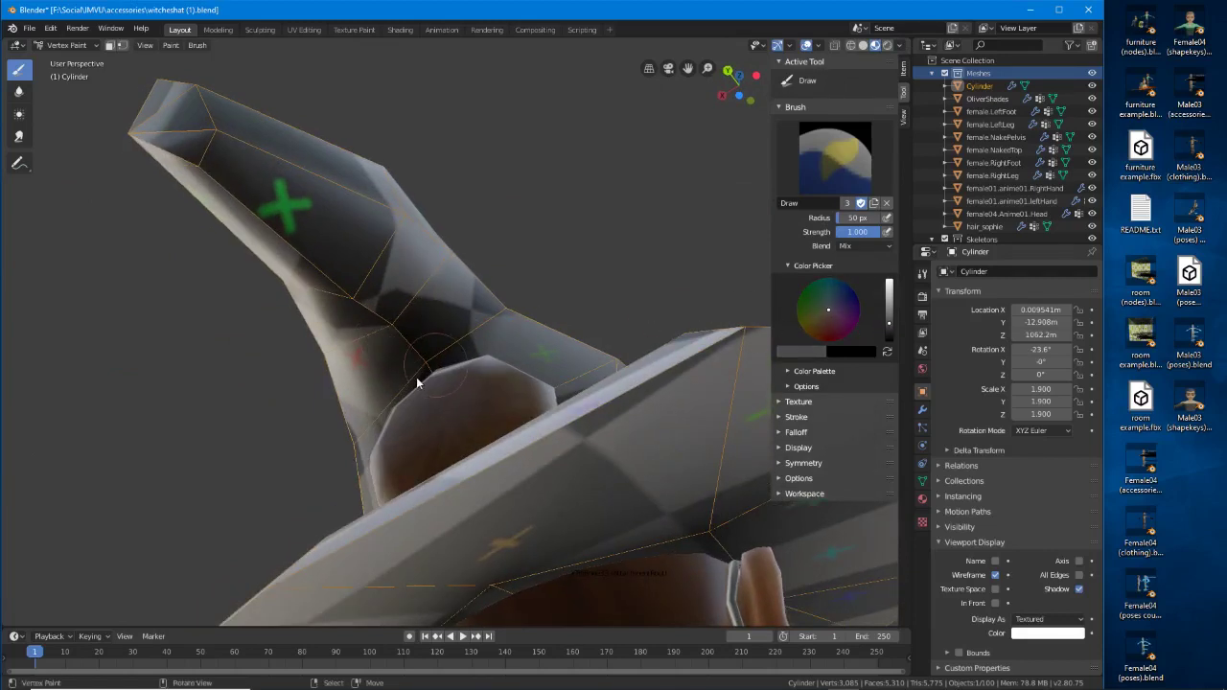
middle_drag(382, 345, 447, 483)
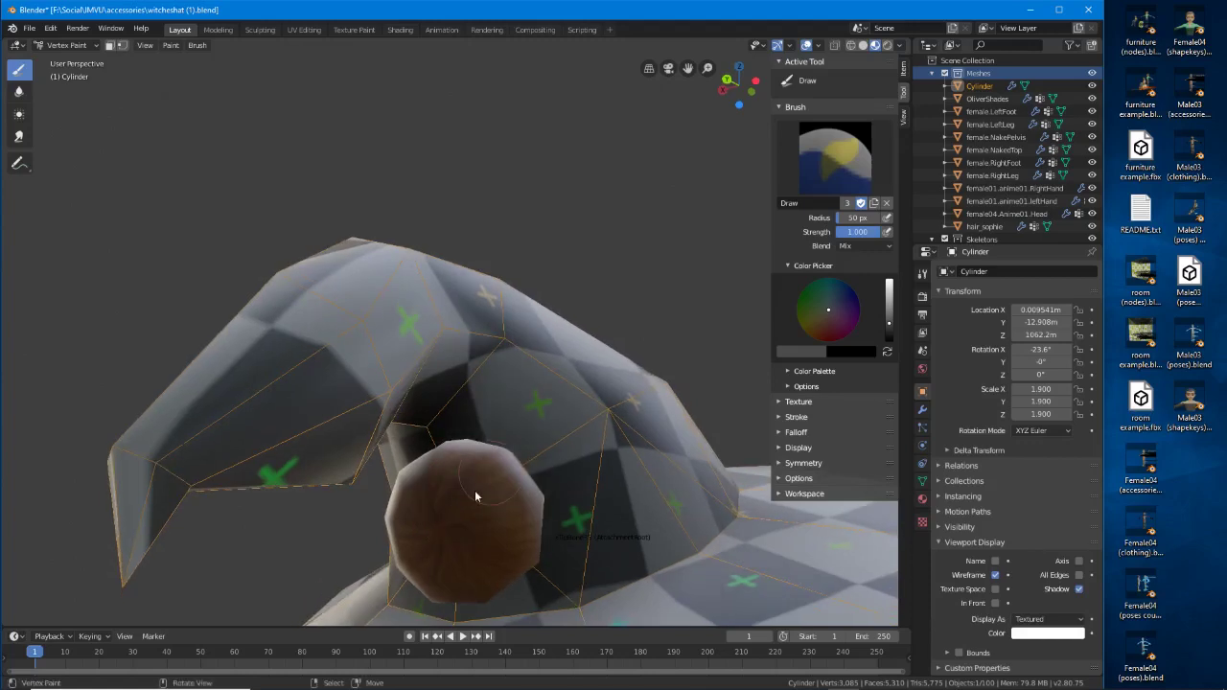
middle_drag(435, 533, 454, 504)
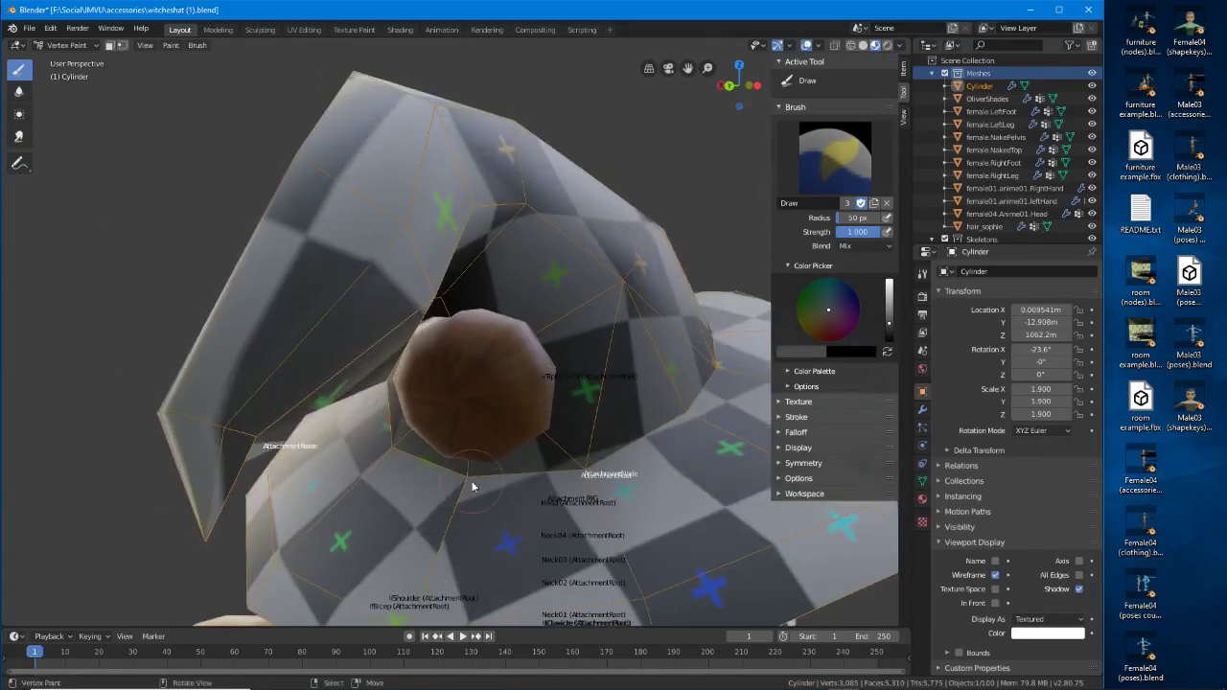
Lighten the brush to medium and light grey and blend the shading around the hair bun and along the cone's inner bend.
click(889, 312)
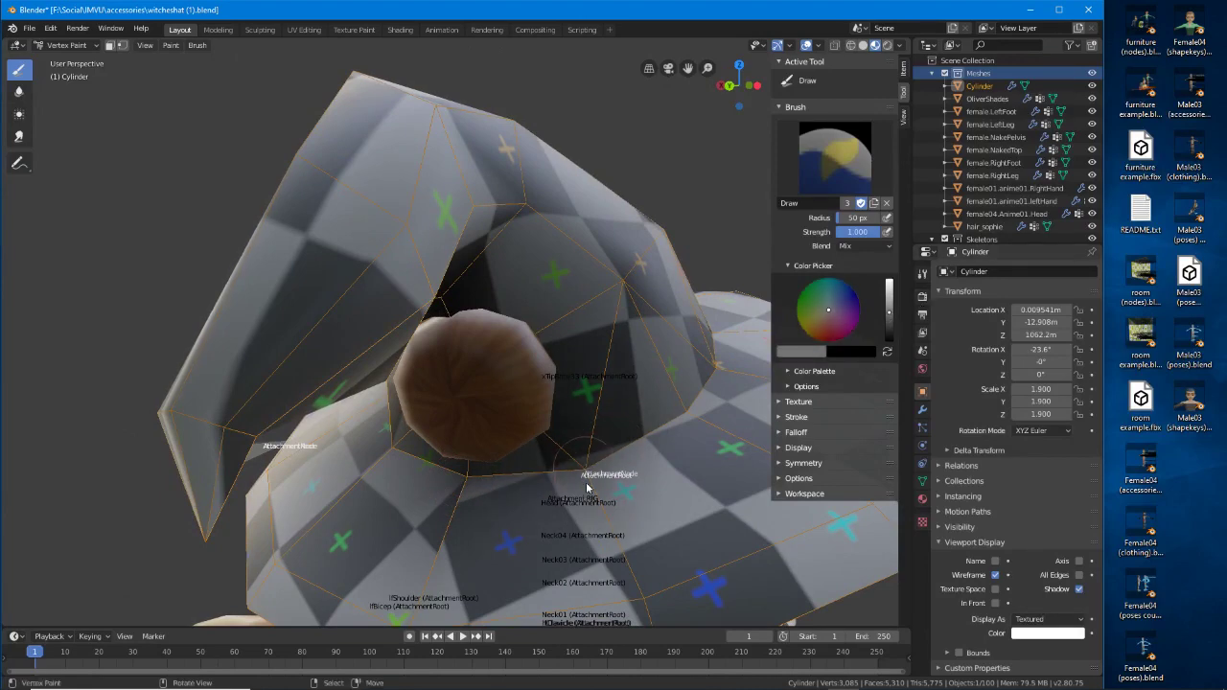
middle_drag(529, 457, 430, 374)
scroll(422, 449, down, 3)
scroll(433, 364, up, 5)
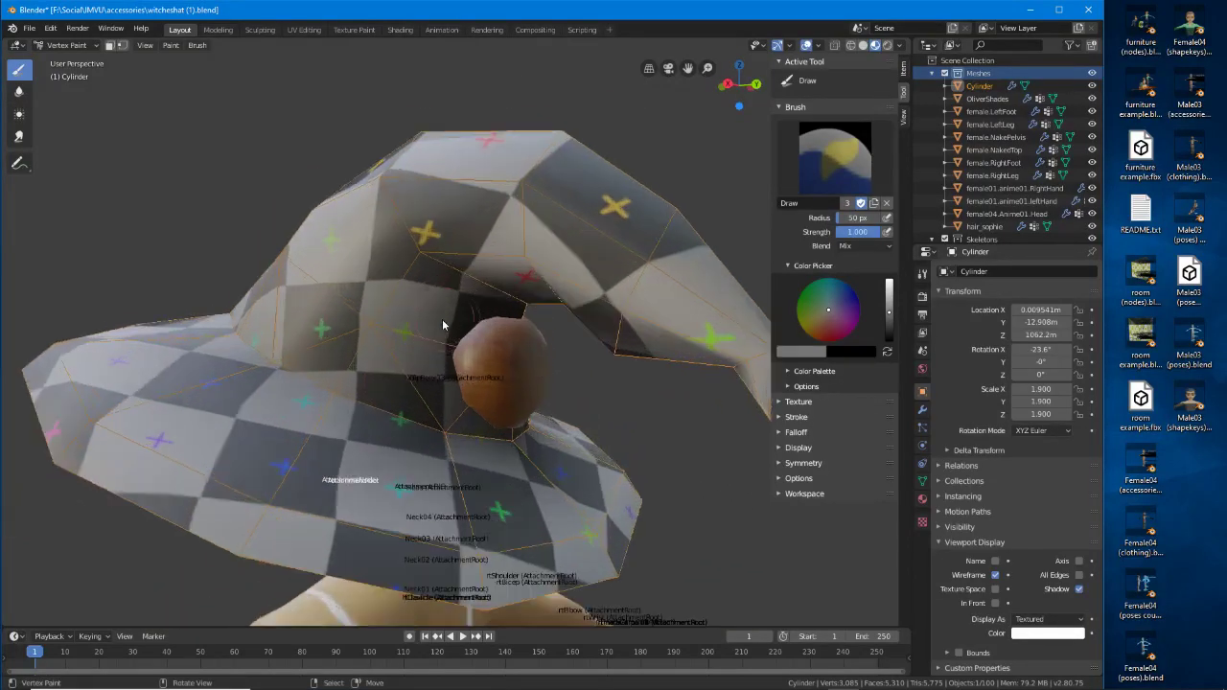
middle_drag(444, 323, 482, 329)
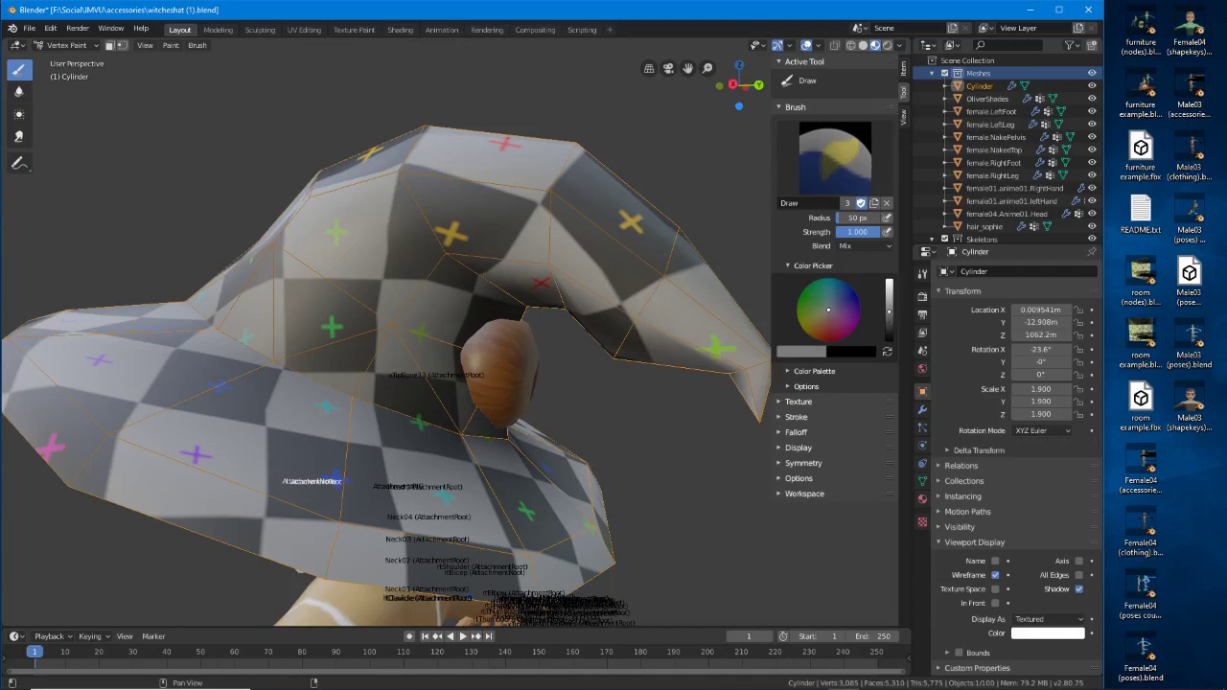
middle_drag(534, 288, 566, 275)
mouse_move(494, 249)
middle_down()
mouse_move(509, 272)
mouse_move(315, 268)
middle_up()
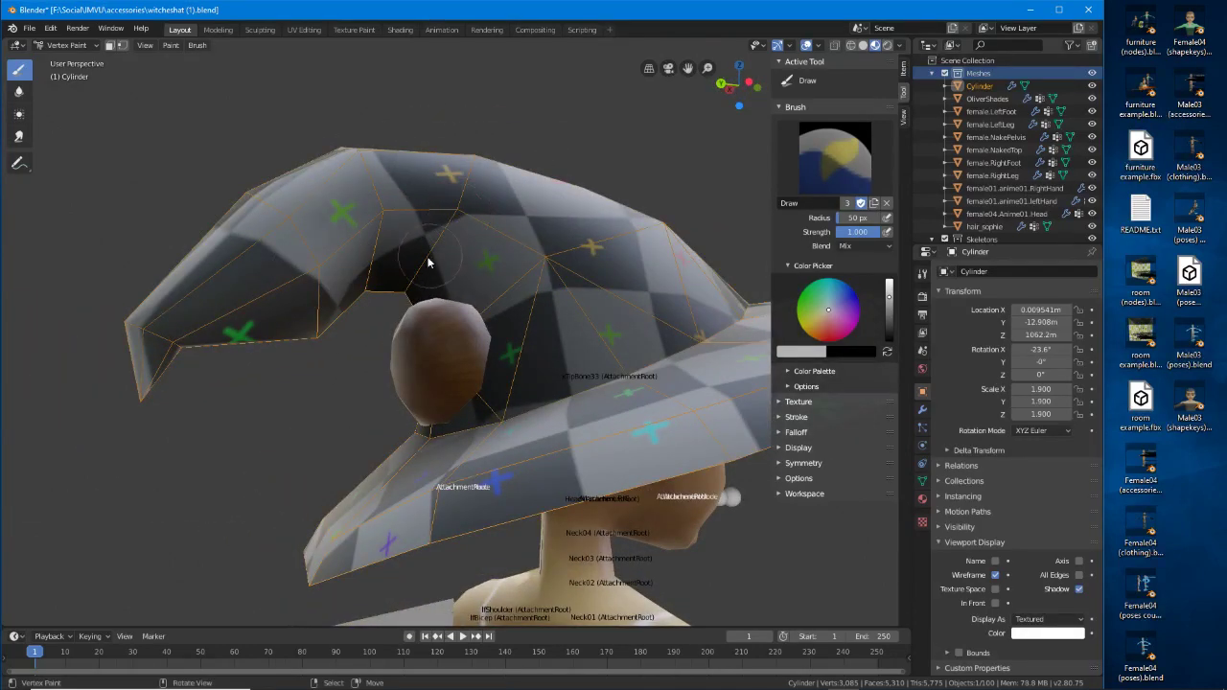
mouse_move(424, 260)
middle_down()
mouse_move(415, 245)
mouse_move(472, 203)
mouse_move(510, 302)
mouse_move(425, 317)
mouse_move(447, 252)
middle_up()
shift+middle_drag(456, 192, 480, 262)
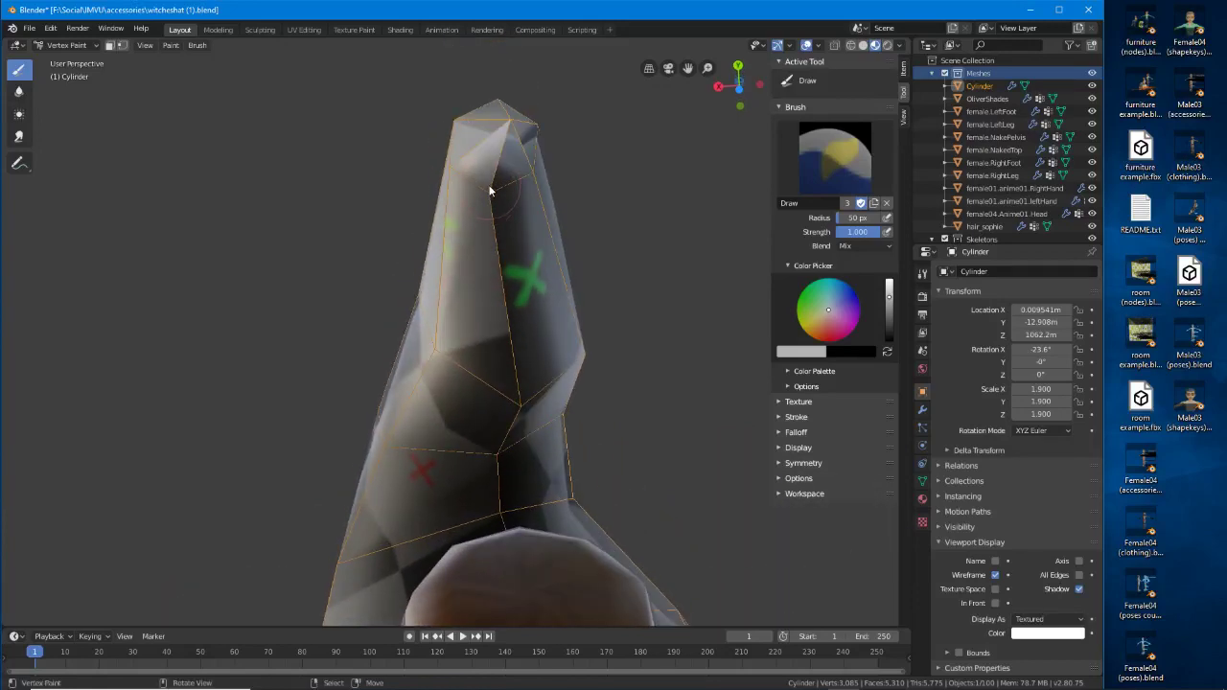
Darken the brush to medium grey, shade the underside of the drooping tip, and lighten it slightly for the tip's end.
drag(894, 303, 891, 324)
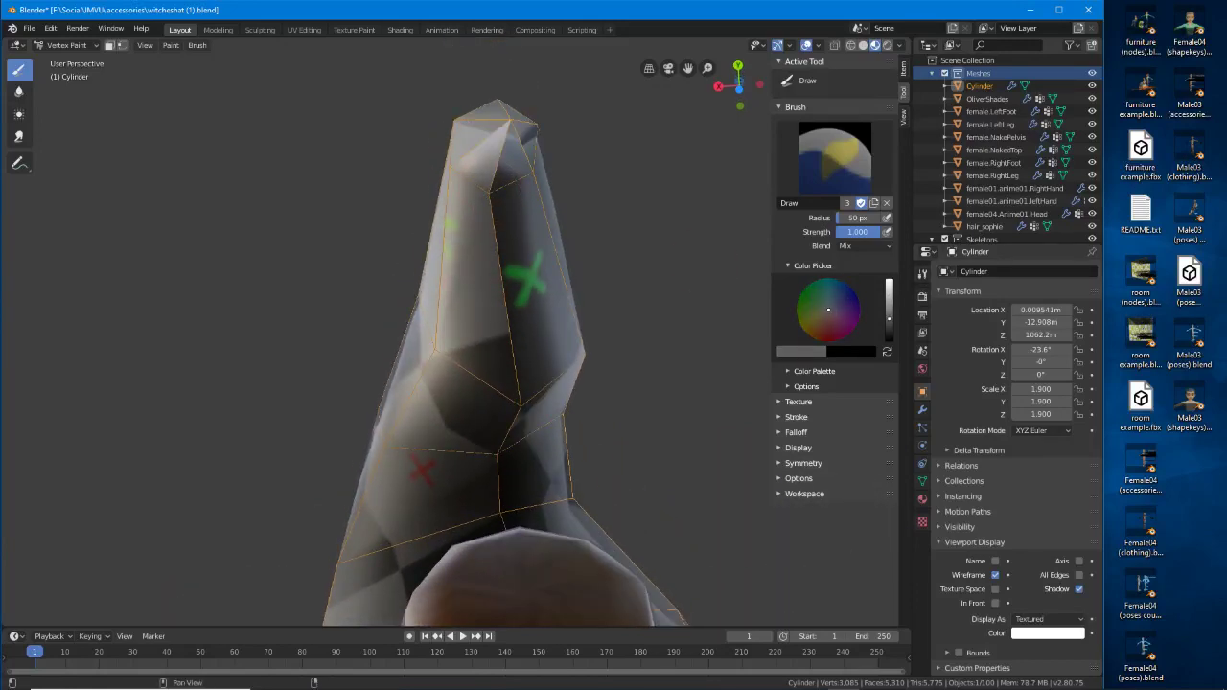
click(493, 186)
middle_drag(493, 197, 501, 205)
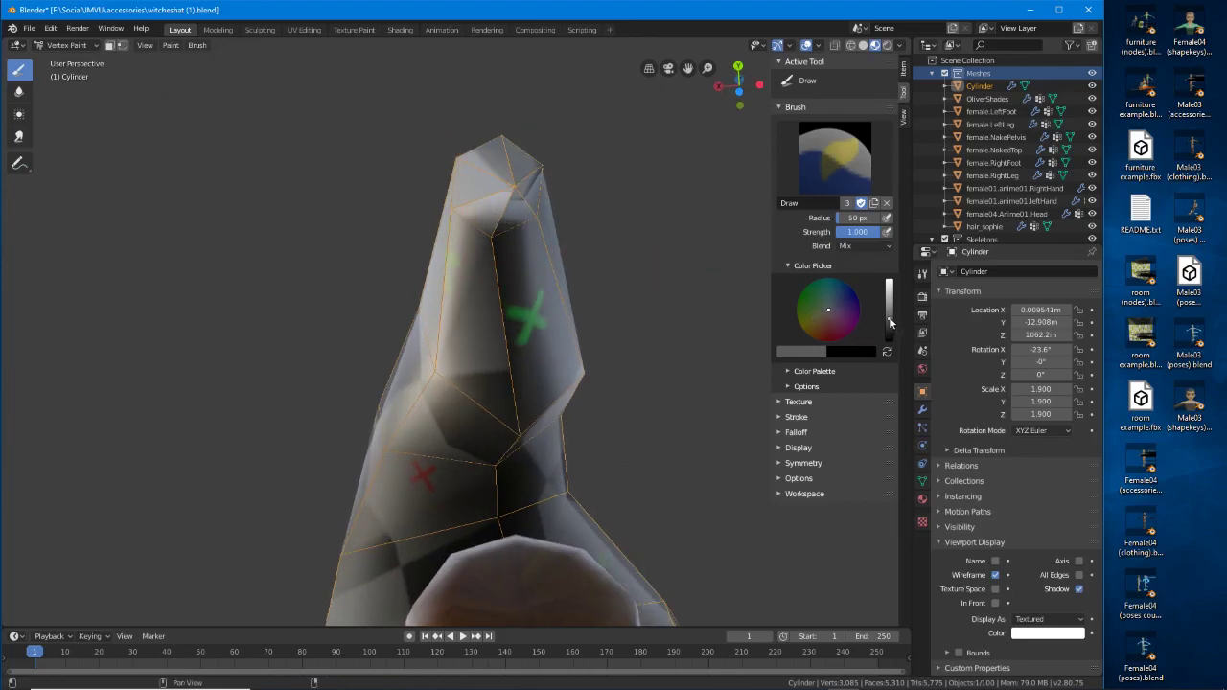
mouse_move(890, 323)
mouse_down()
mouse_move(890, 293)
mouse_move(891, 305)
mouse_up()
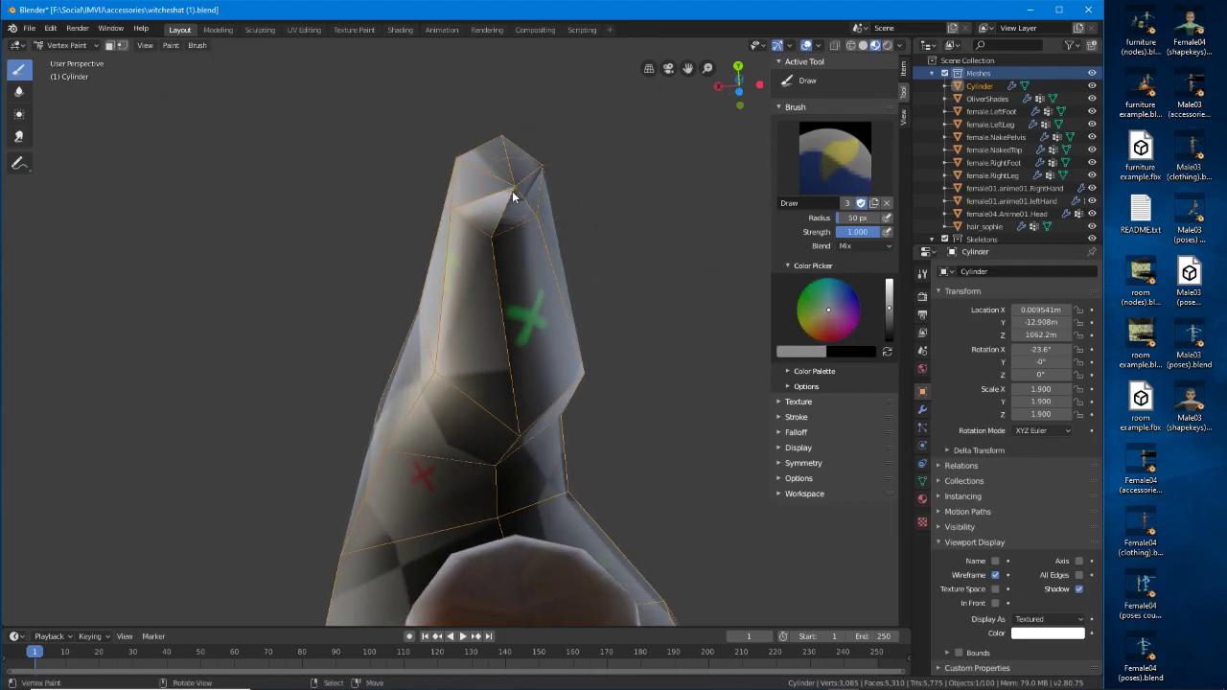
middle_drag(514, 197, 583, 384)
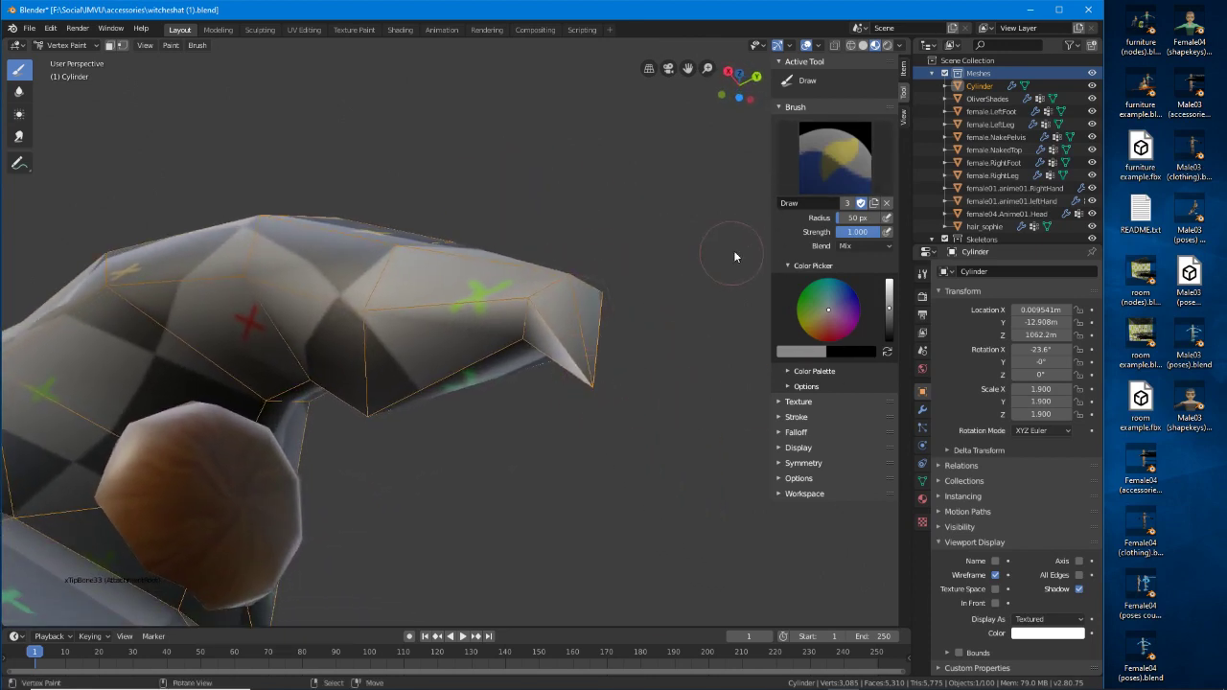
Put the hat into Edit Mode and merge its overlapping vertices by distance.
click(78, 48)
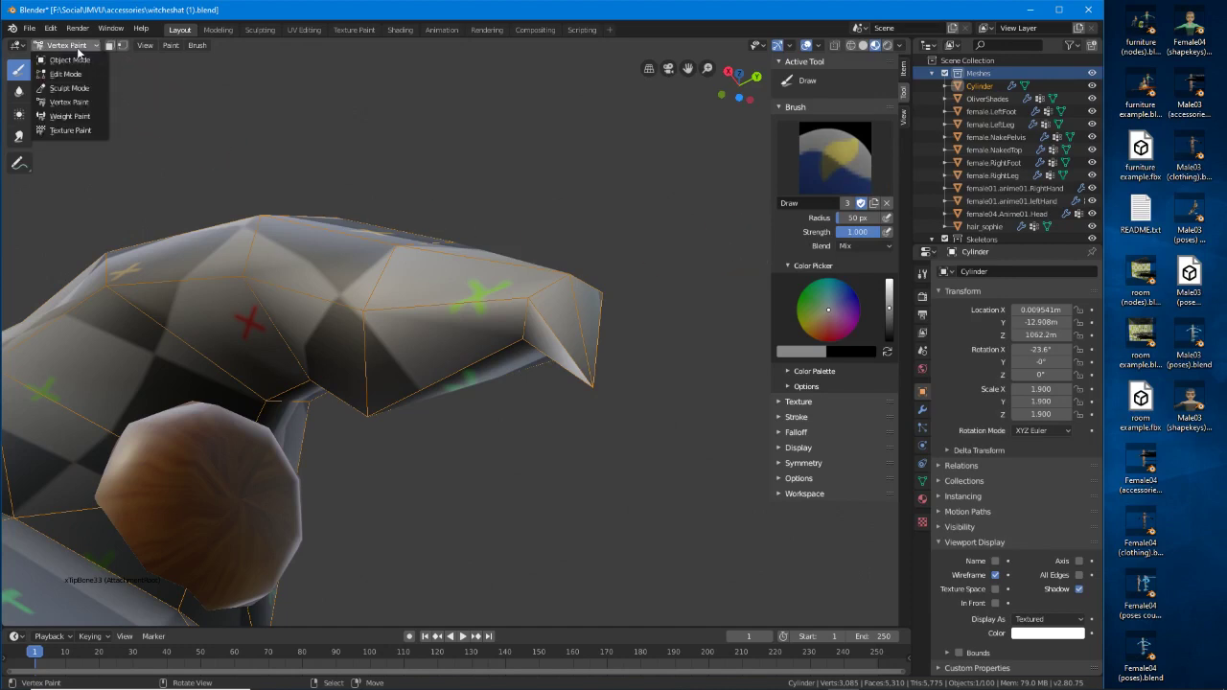
click(66, 74)
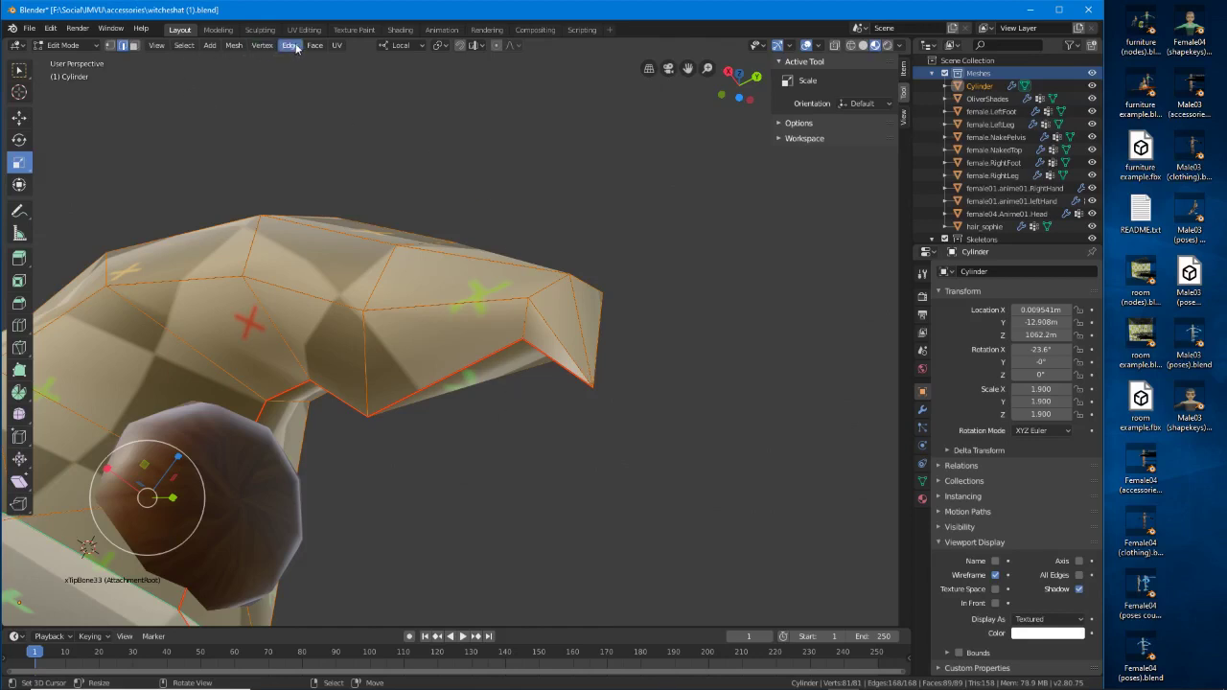
click(234, 45)
mouse_move(273, 301)
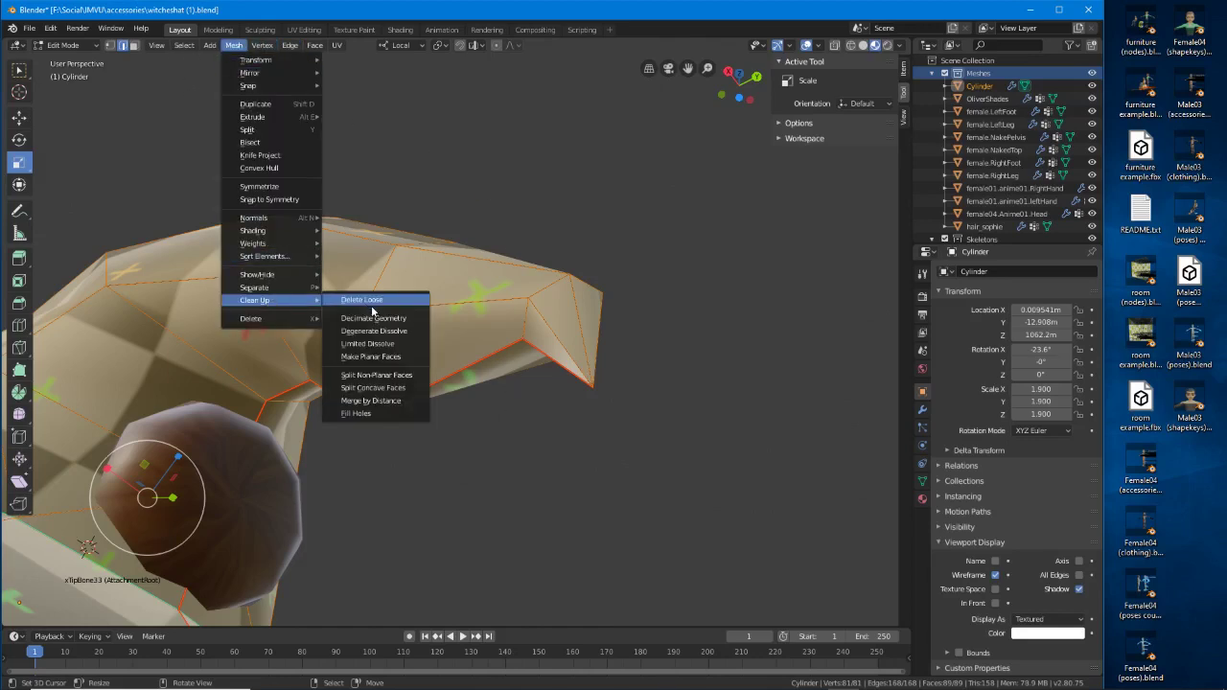
click(377, 401)
middle_drag(383, 399, 462, 351)
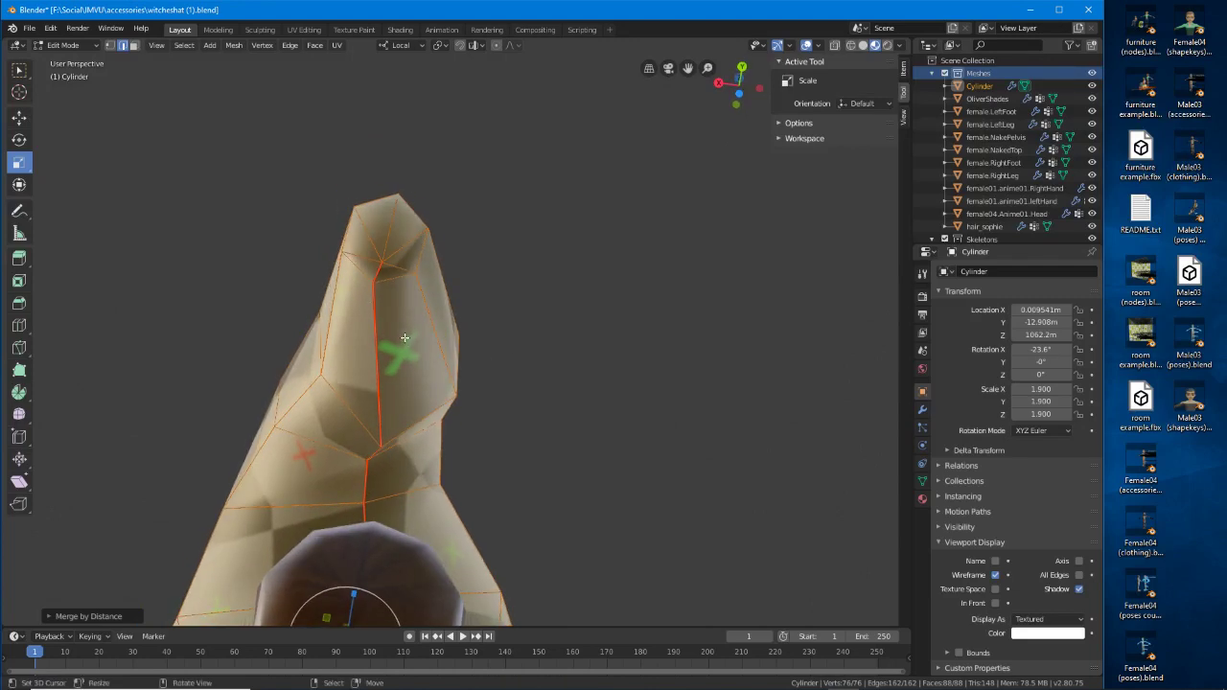
key(Tab)
key(Tab)
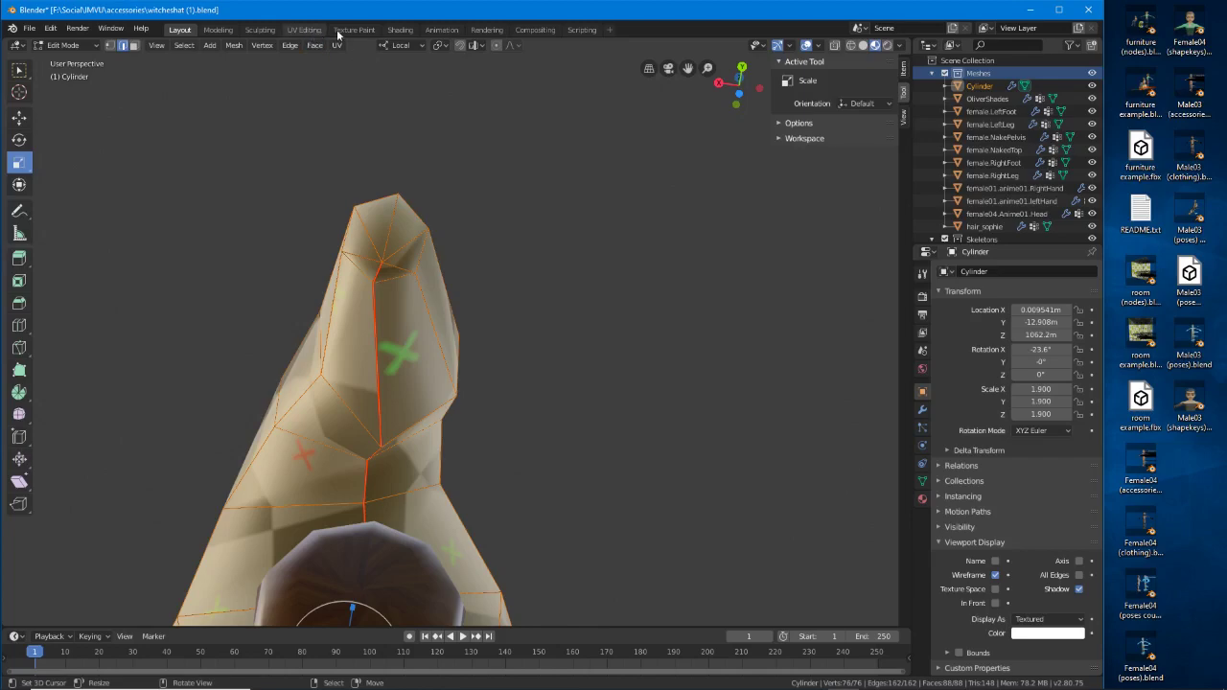
Open the UV Editing workspace and move the stray UV vertex at the cone's tip onto the shared tip point.
click(352, 29)
click(304, 30)
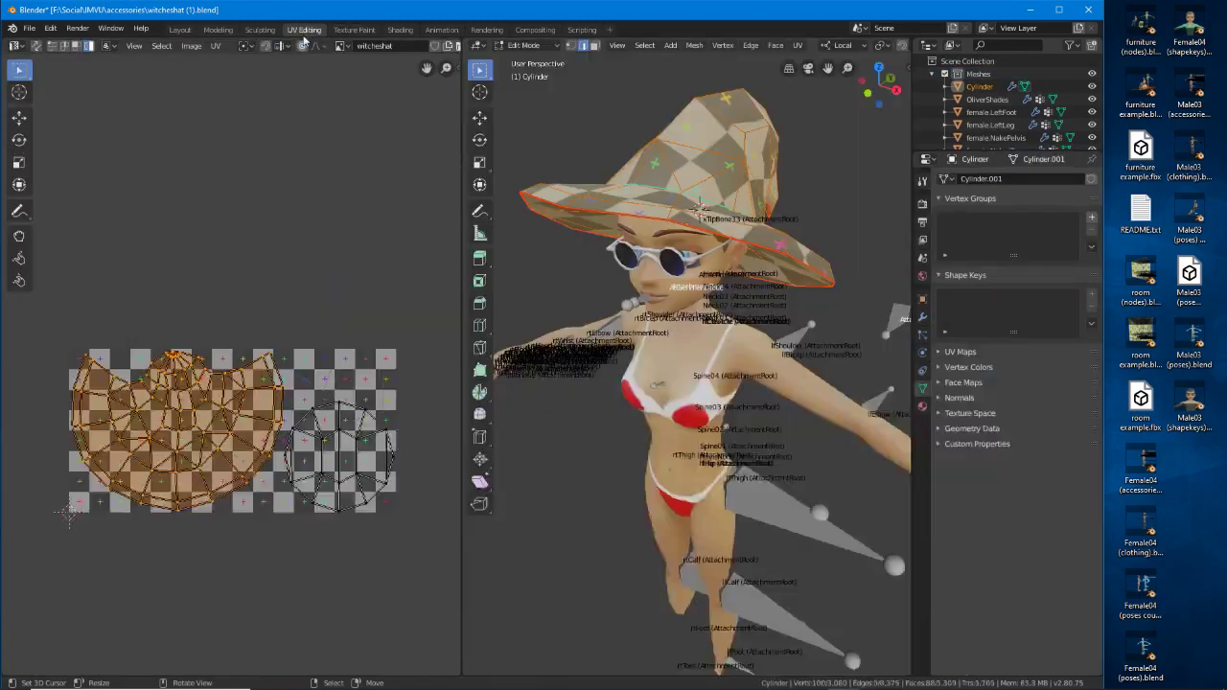
scroll(340, 330, up, 4)
scroll(340, 330, up, 5)
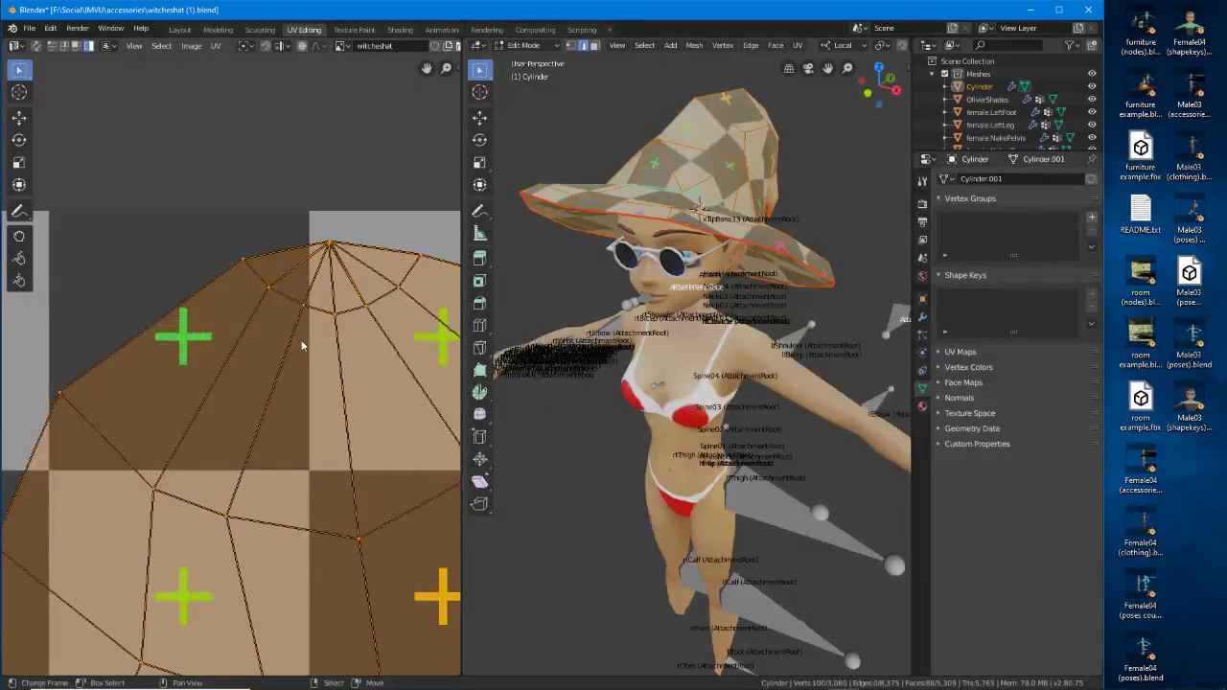
scroll(338, 218, up, 2)
middle_drag(338, 217, 227, 412)
scroll(263, 376, up, 3)
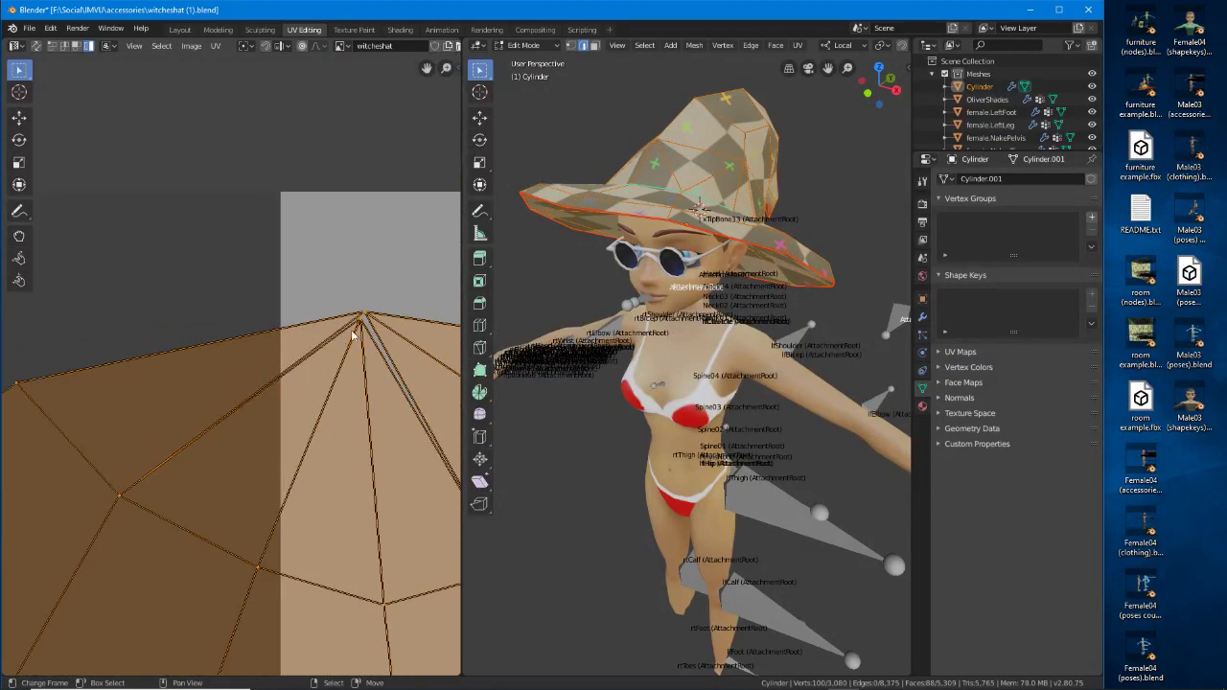
middle_drag(354, 333, 302, 351)
scroll(300, 355, up, 2)
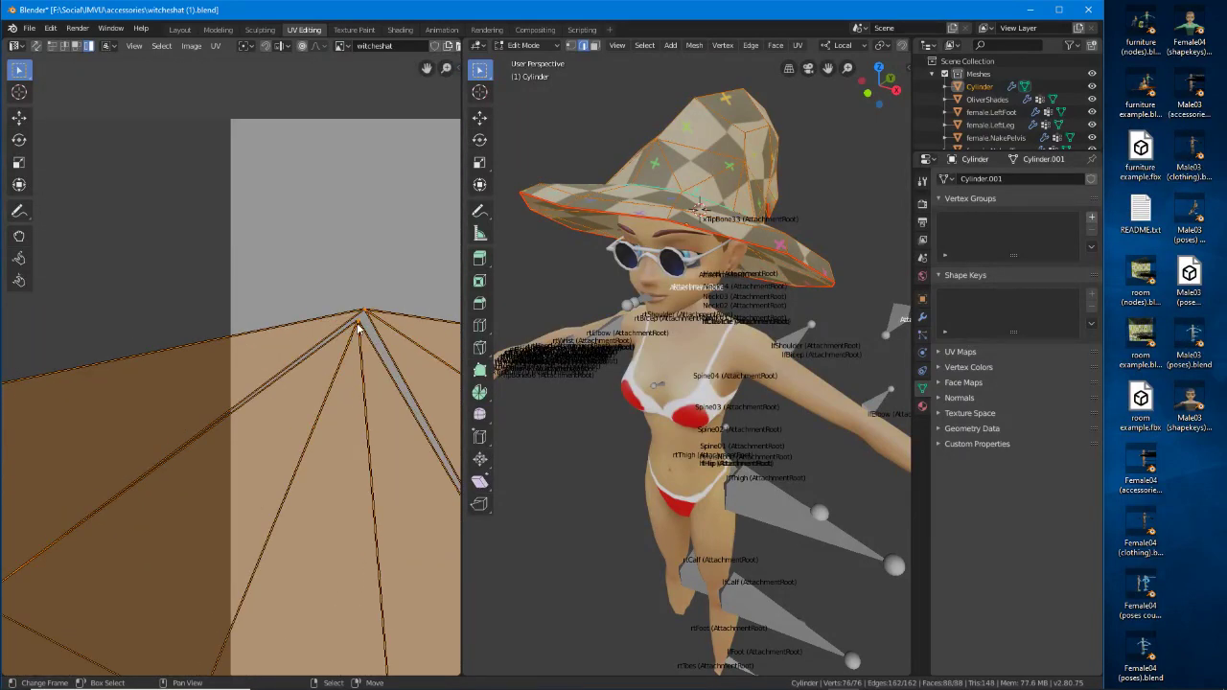
key(1)
key(g)
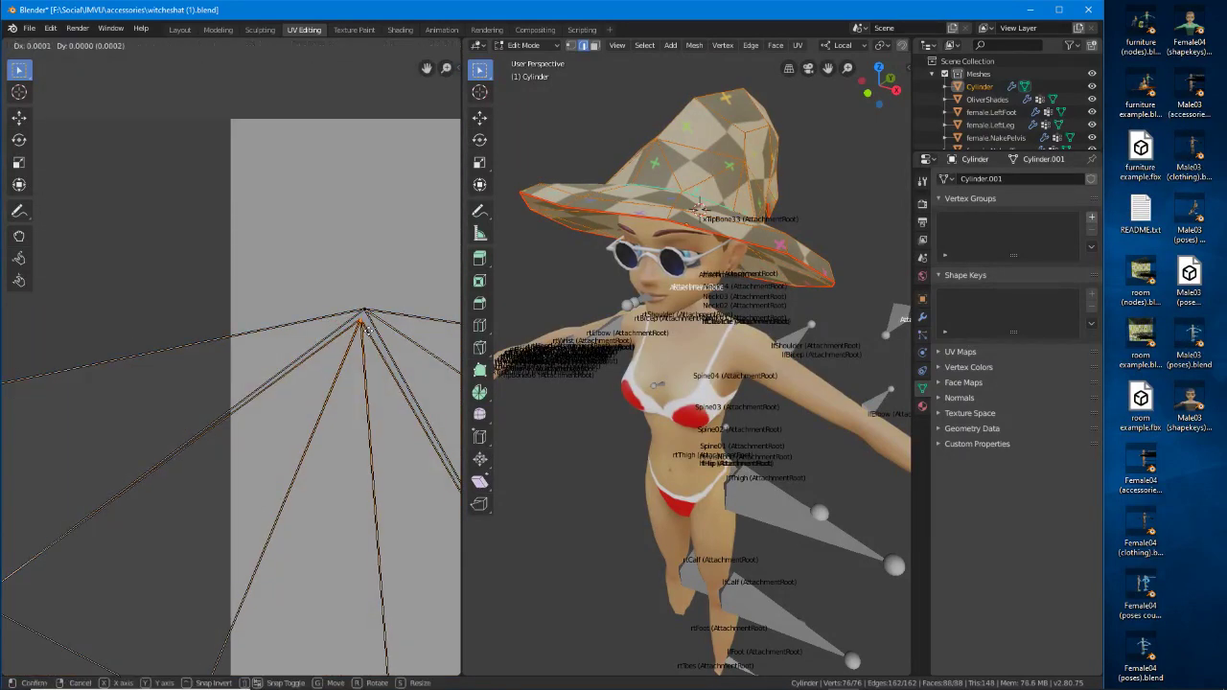
click(368, 319)
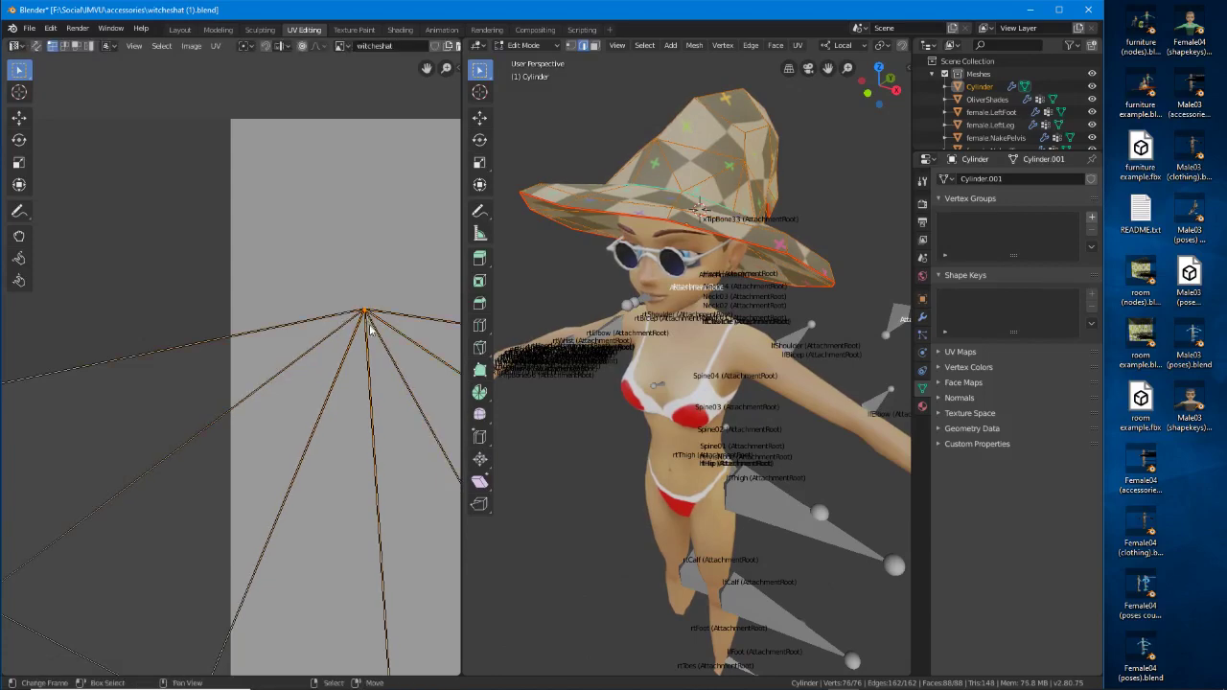
key(a)
key(g)
right_click(369, 334)
scroll(367, 336, down, 14)
middle_drag(318, 508, 297, 390)
scroll(295, 357, down, 5)
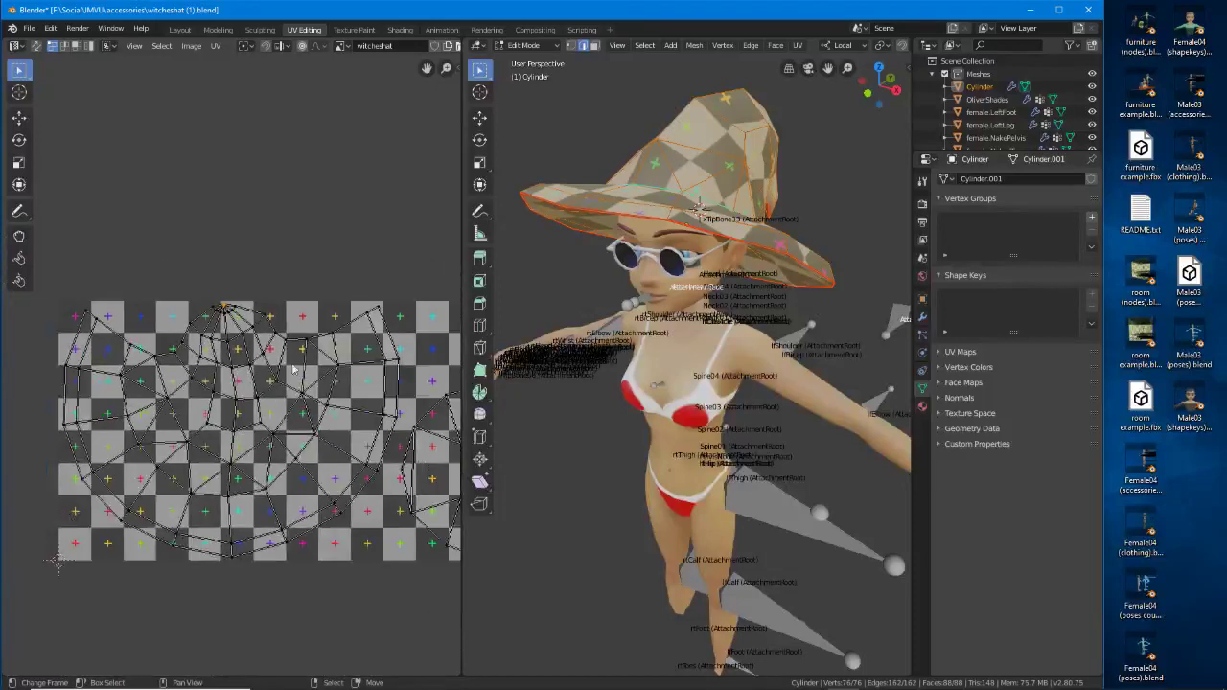
middle_drag(330, 427, 329, 434)
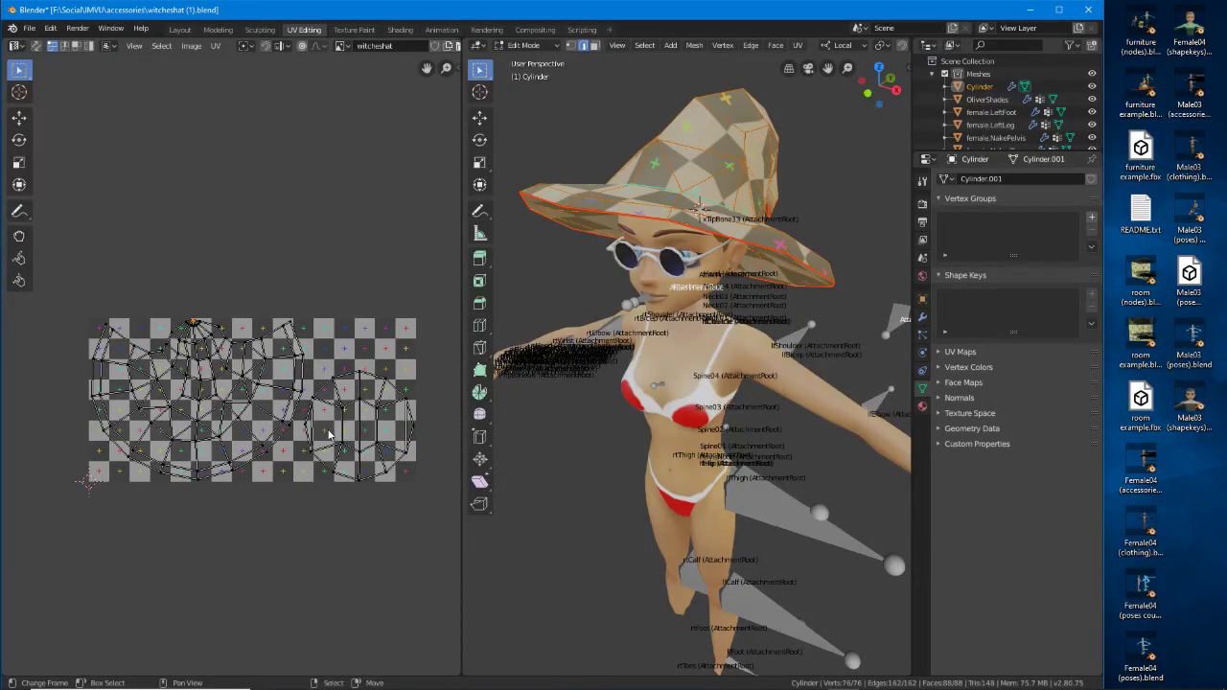
Select the hat's whole UV layout, change the snap-to-pixels option, and rescale the UVs slightly.
key(a)
click(217, 46)
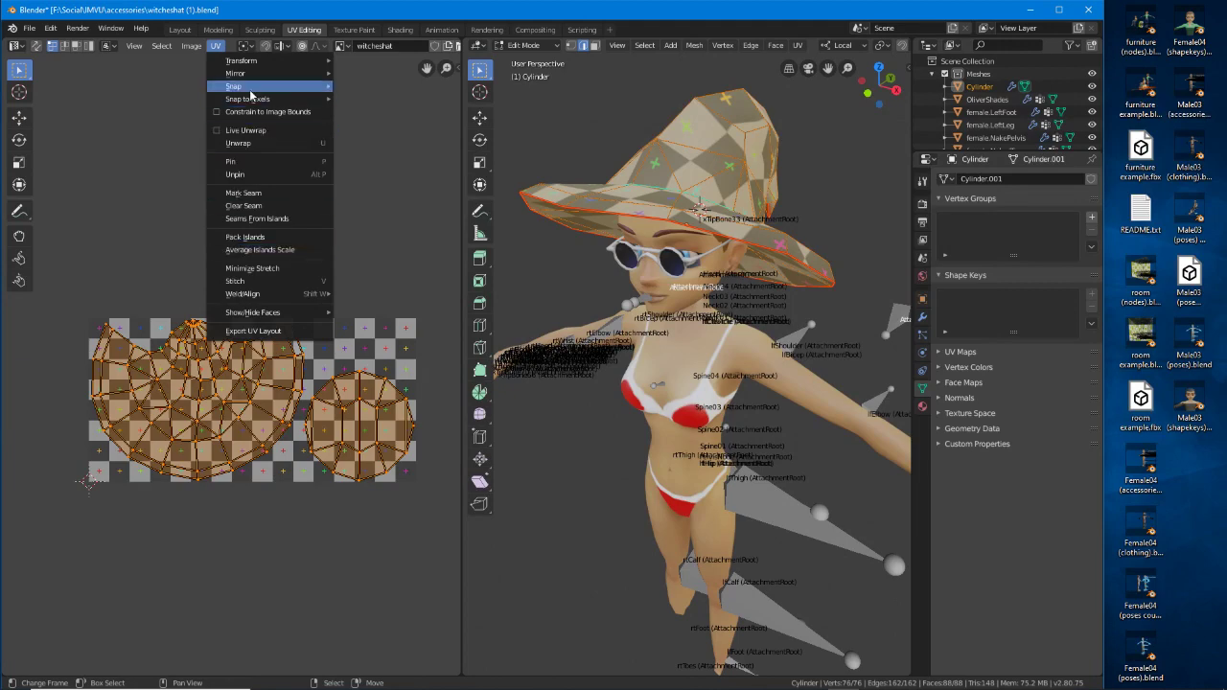
mouse_move(251, 102)
click(368, 114)
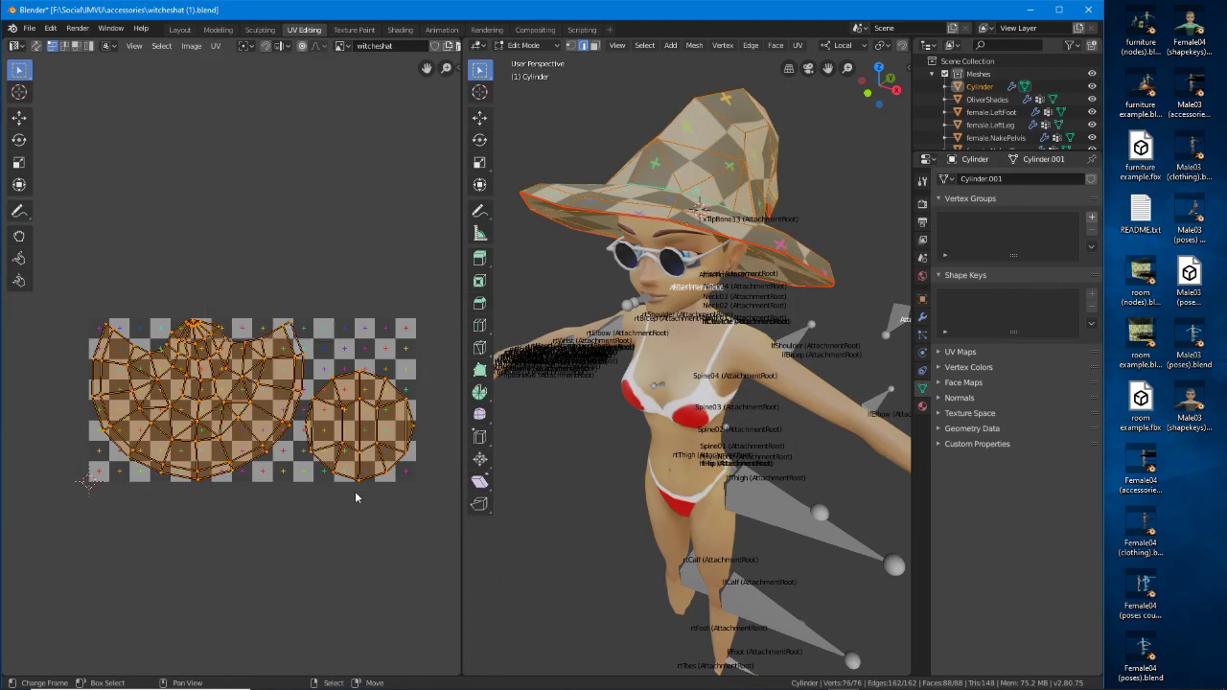
key(s)
click(351, 493)
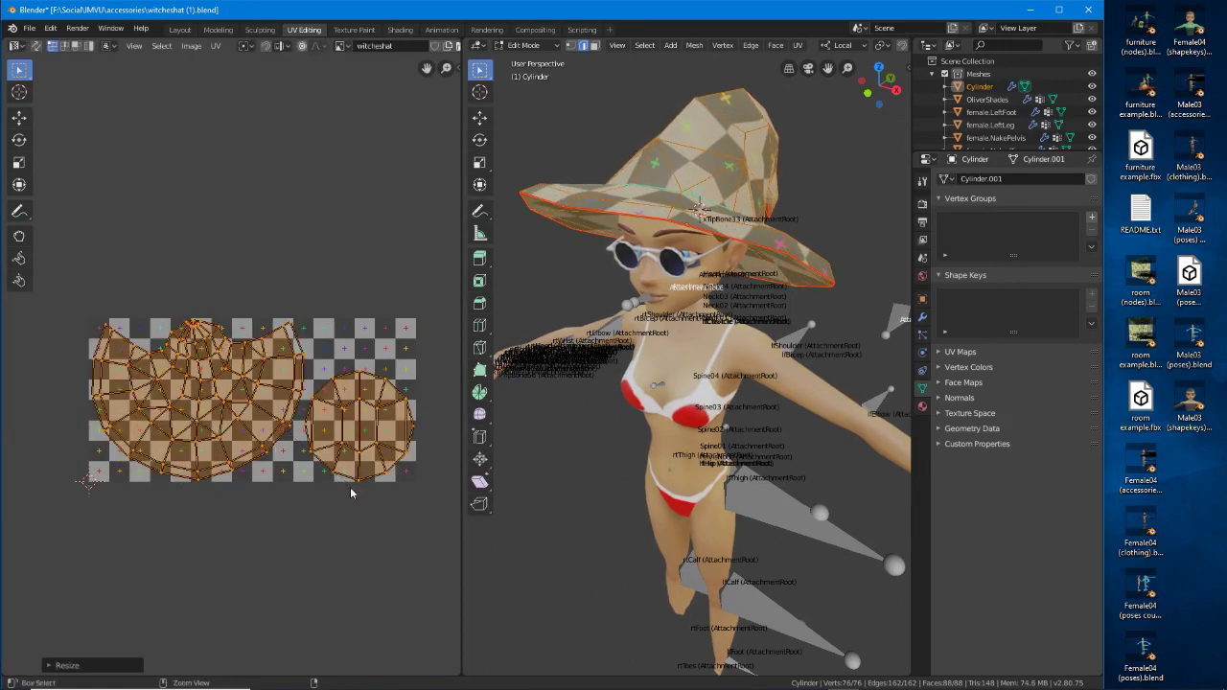
Switch to the Layout workspace and inspect the hat from several sides in Solid and Material Preview shading.
middle_drag(523, 465, 503, 373)
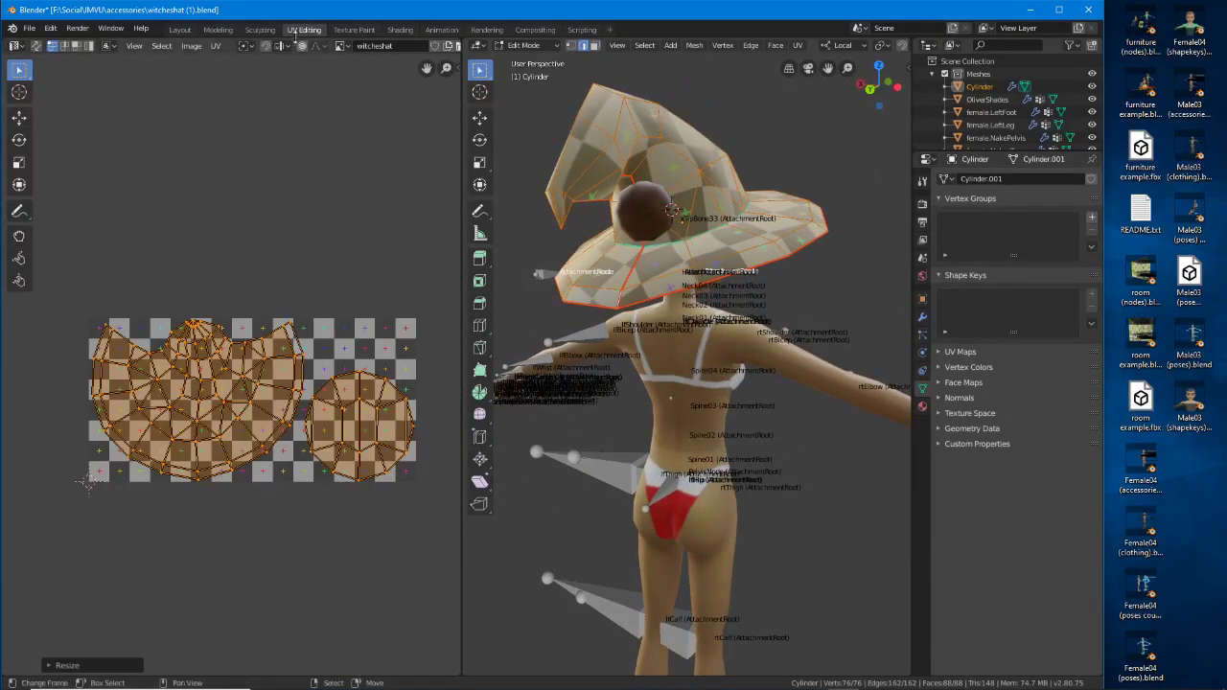
click(180, 29)
mouse_move(266, 392)
middle_down()
mouse_move(422, 479)
mouse_move(267, 451)
mouse_move(330, 503)
mouse_move(416, 430)
mouse_move(486, 403)
mouse_move(417, 383)
mouse_move(490, 403)
middle_up()
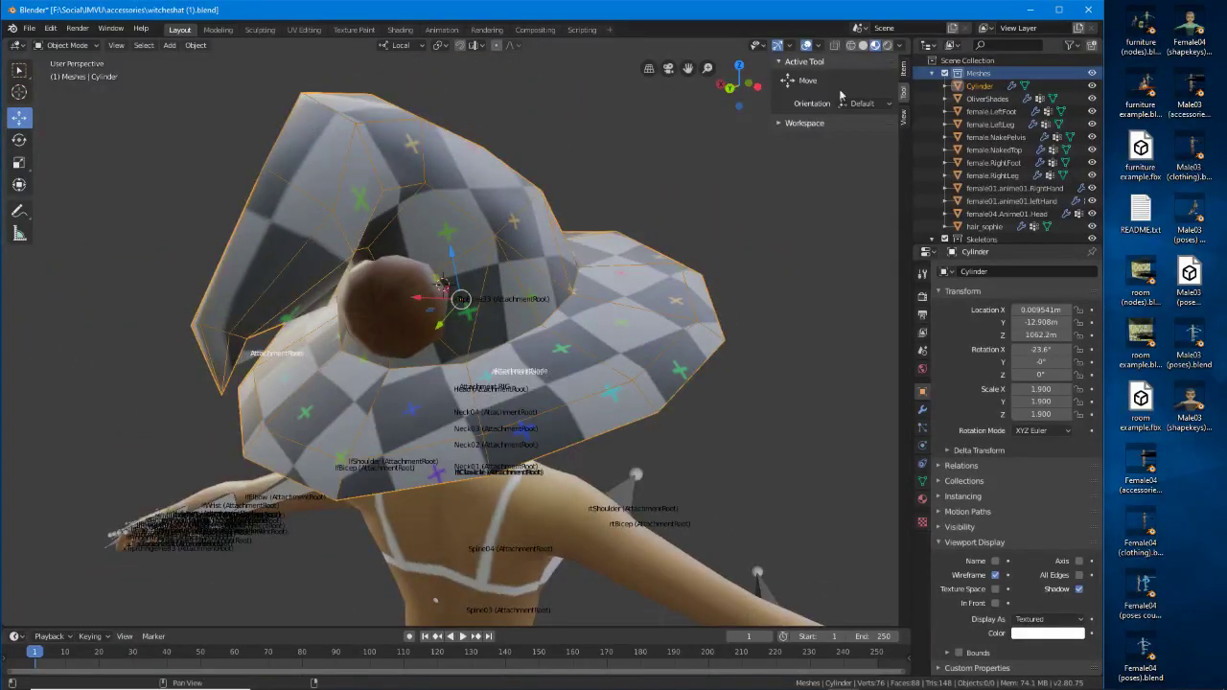
click(862, 45)
mouse_move(411, 292)
middle_down()
mouse_move(556, 266)
mouse_move(627, 218)
middle_up()
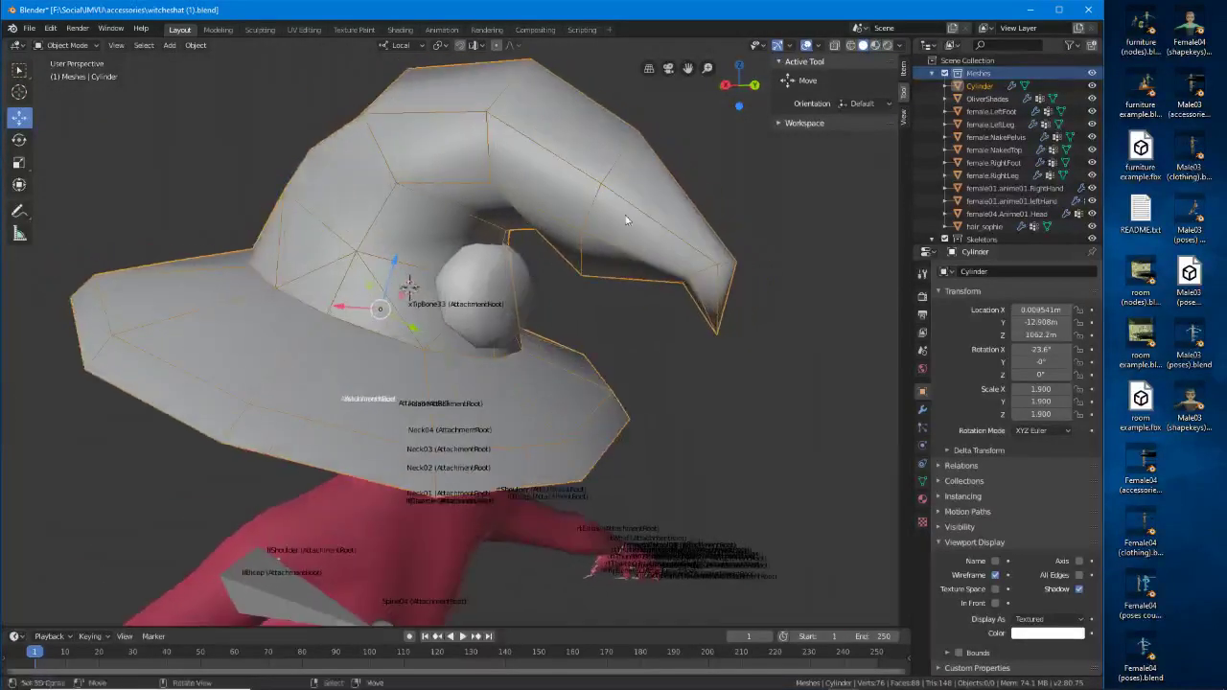
click(876, 45)
middle_drag(722, 172, 567, 408)
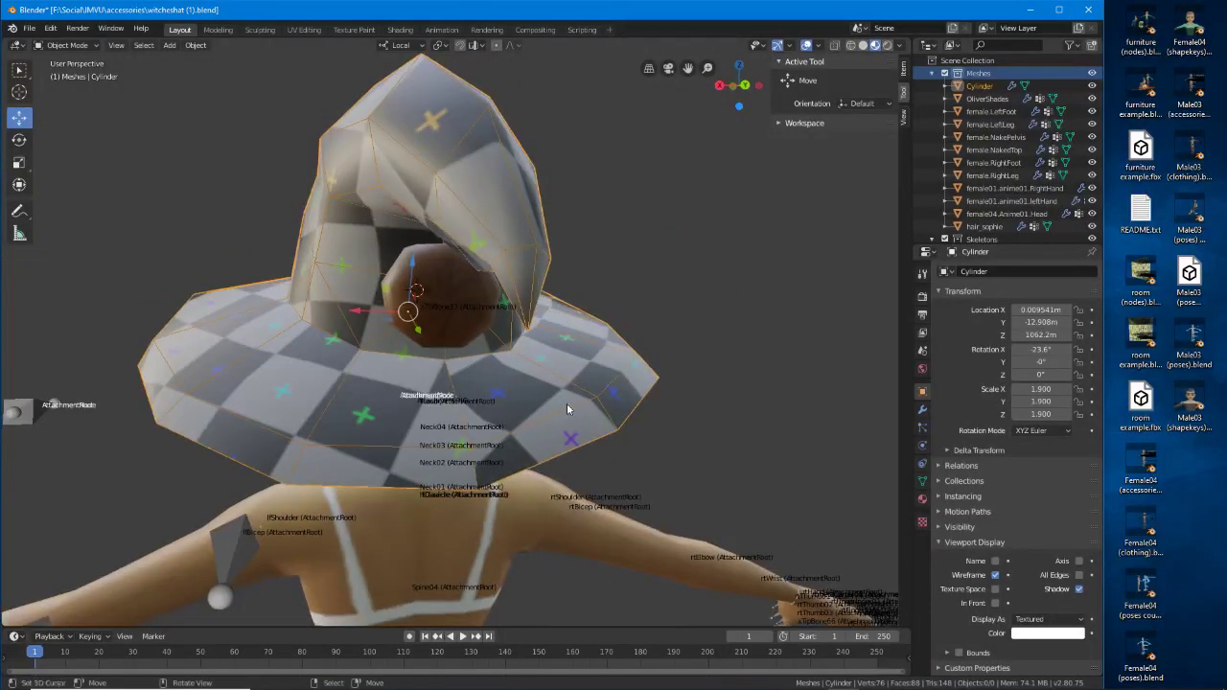
Put the hat into Vertex Paint mode and look through the draw brush's Options and Display settings.
click(69, 46)
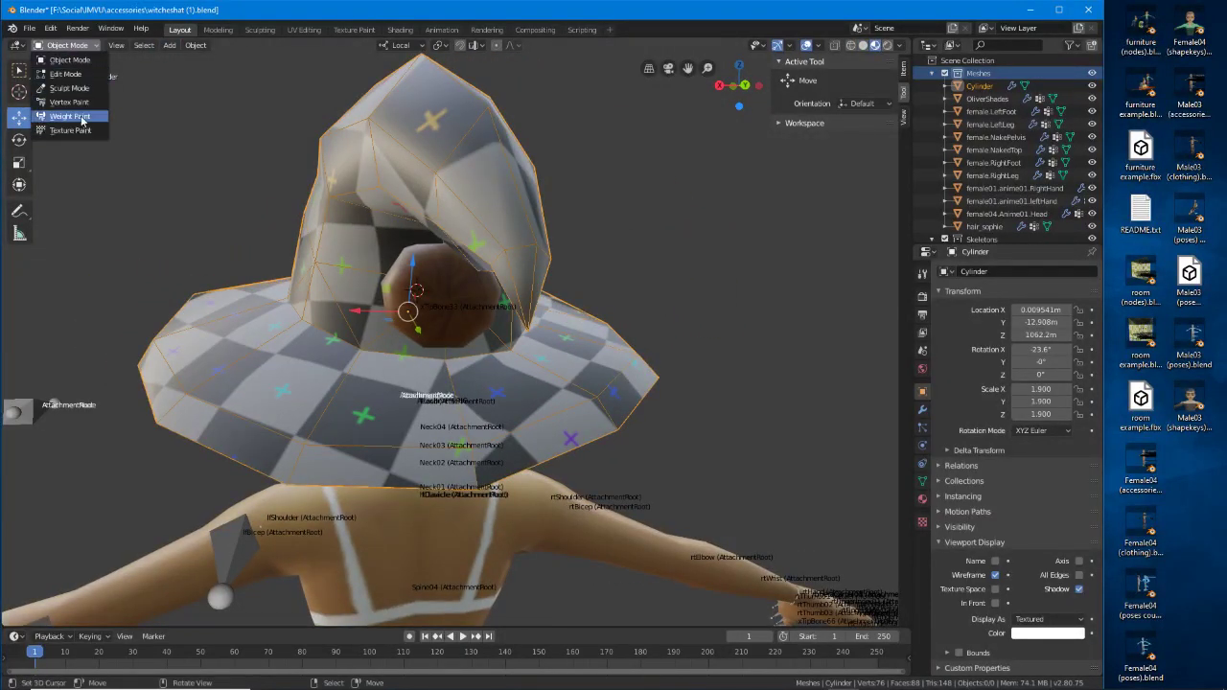
click(69, 102)
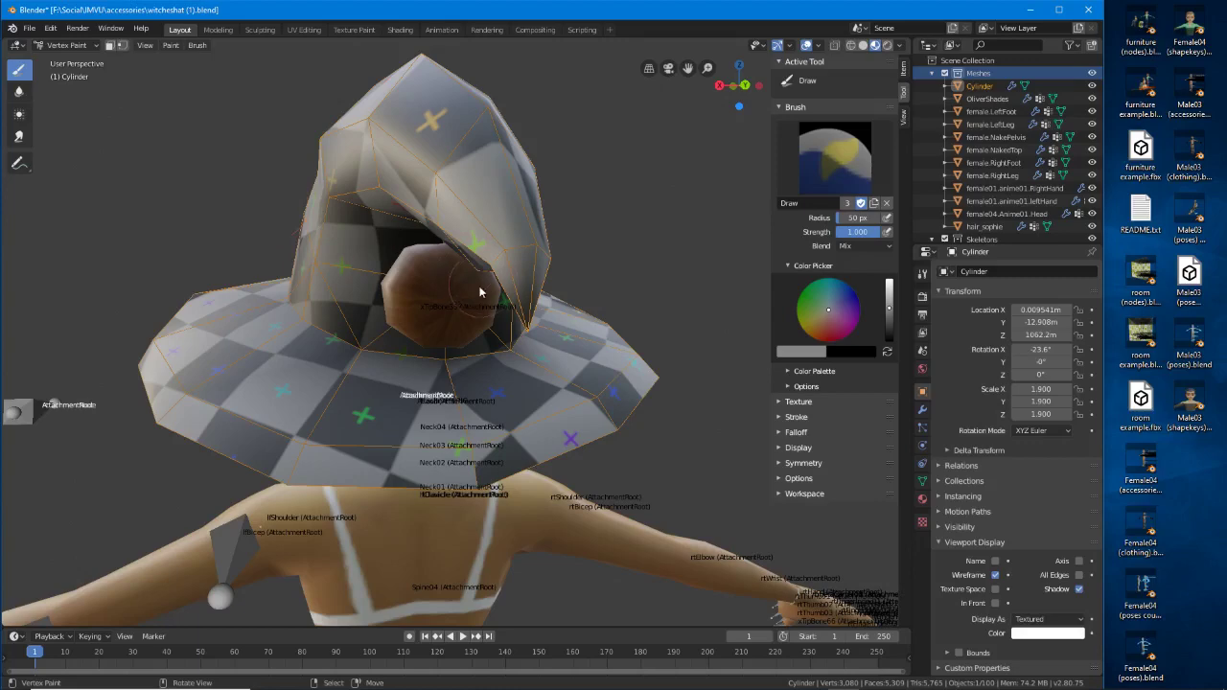
mouse_move(386, 326)
middle_down()
mouse_move(289, 354)
mouse_move(381, 348)
mouse_move(341, 354)
middle_up()
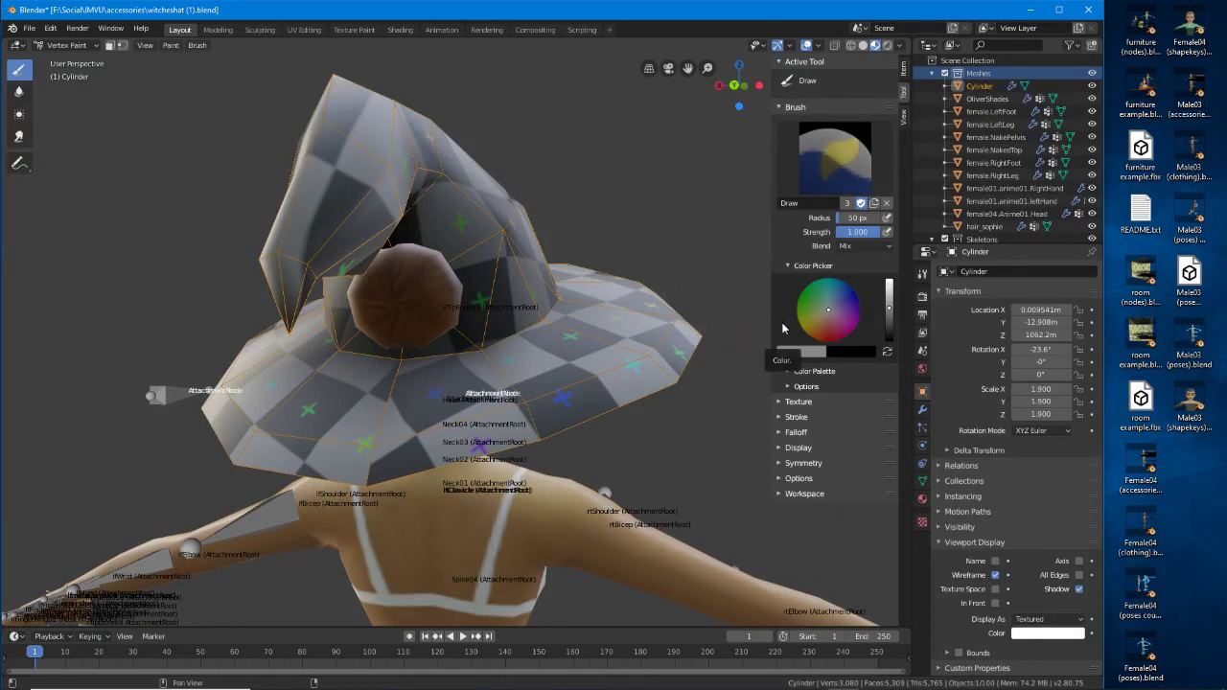
click(781, 403)
click(779, 407)
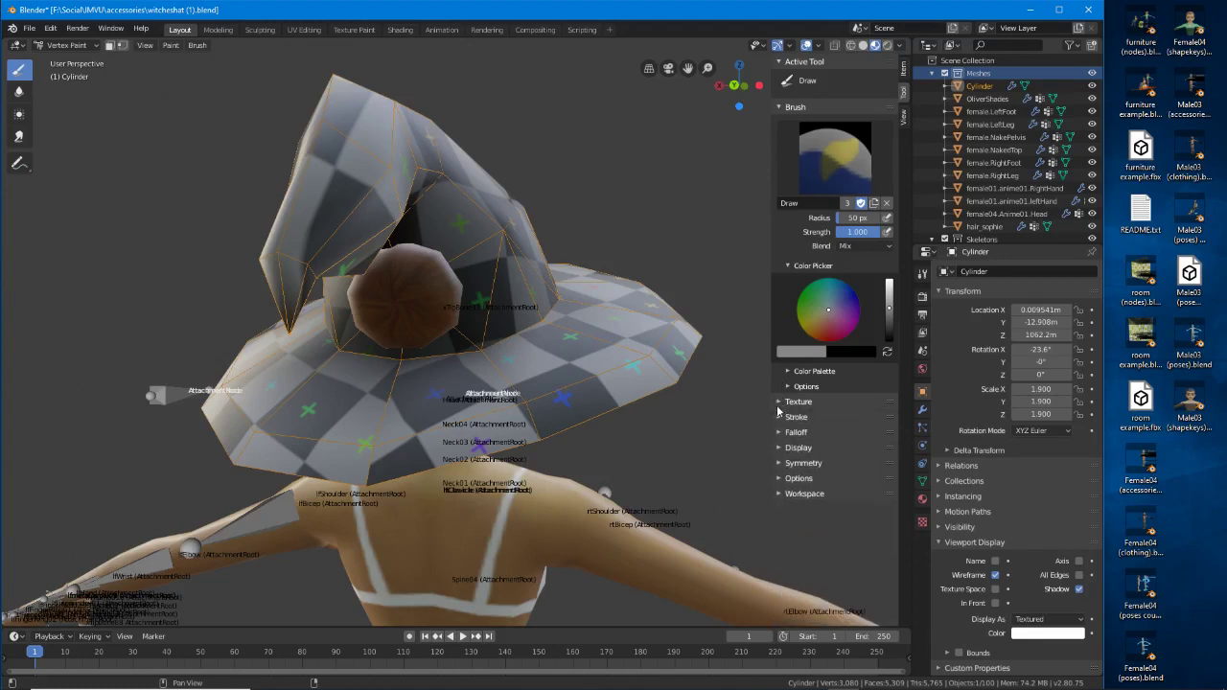
click(779, 480)
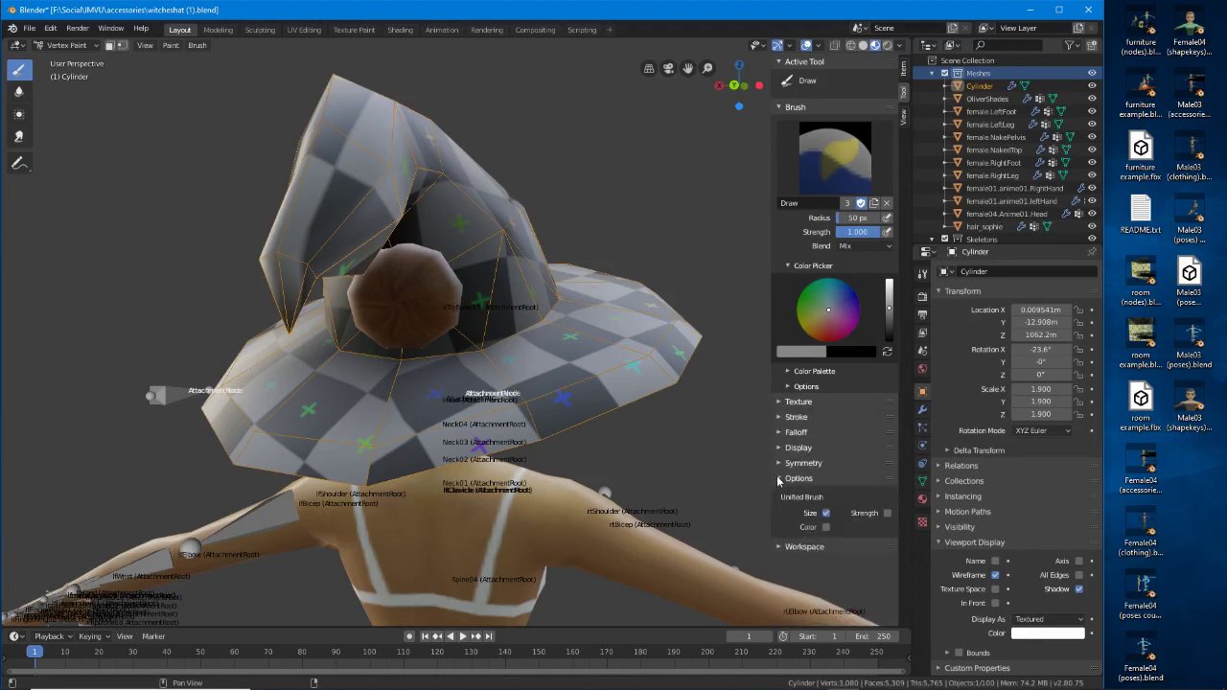
click(779, 479)
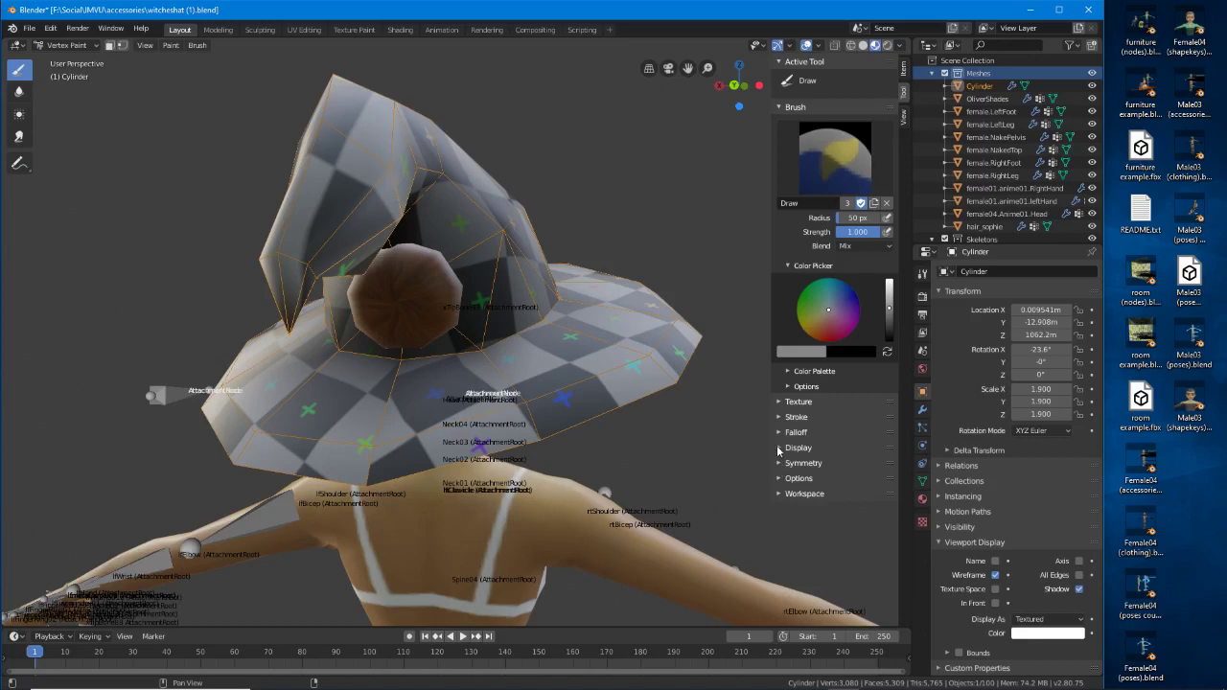
click(779, 449)
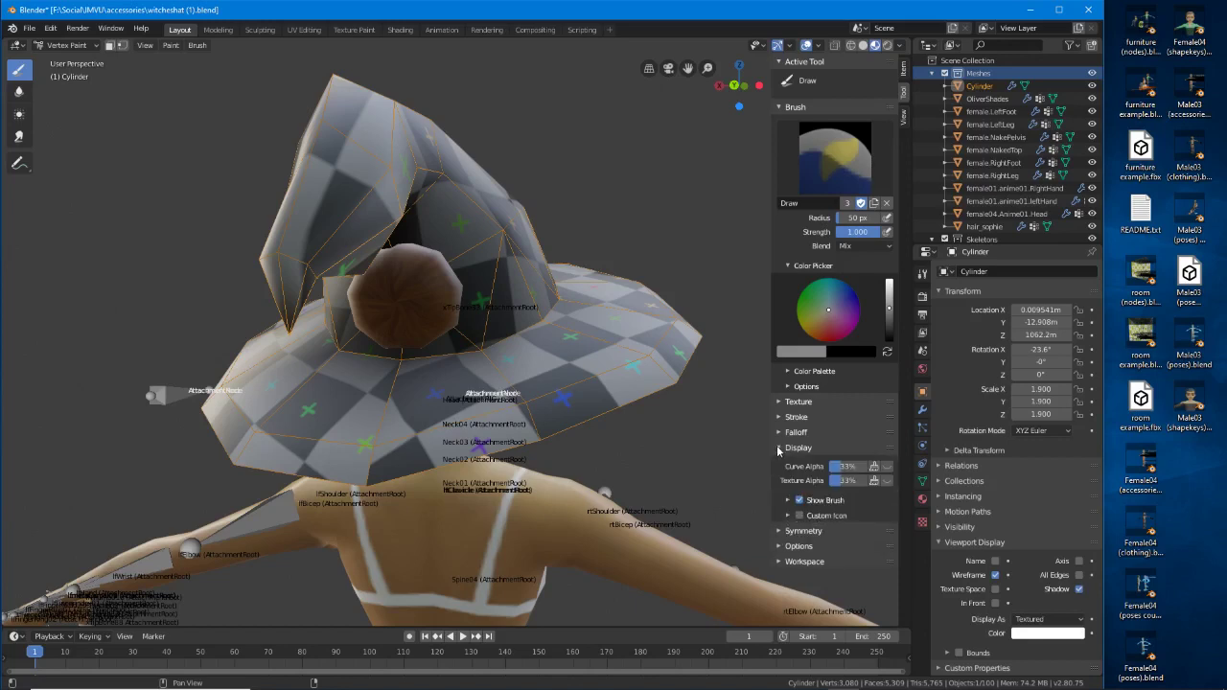
click(779, 448)
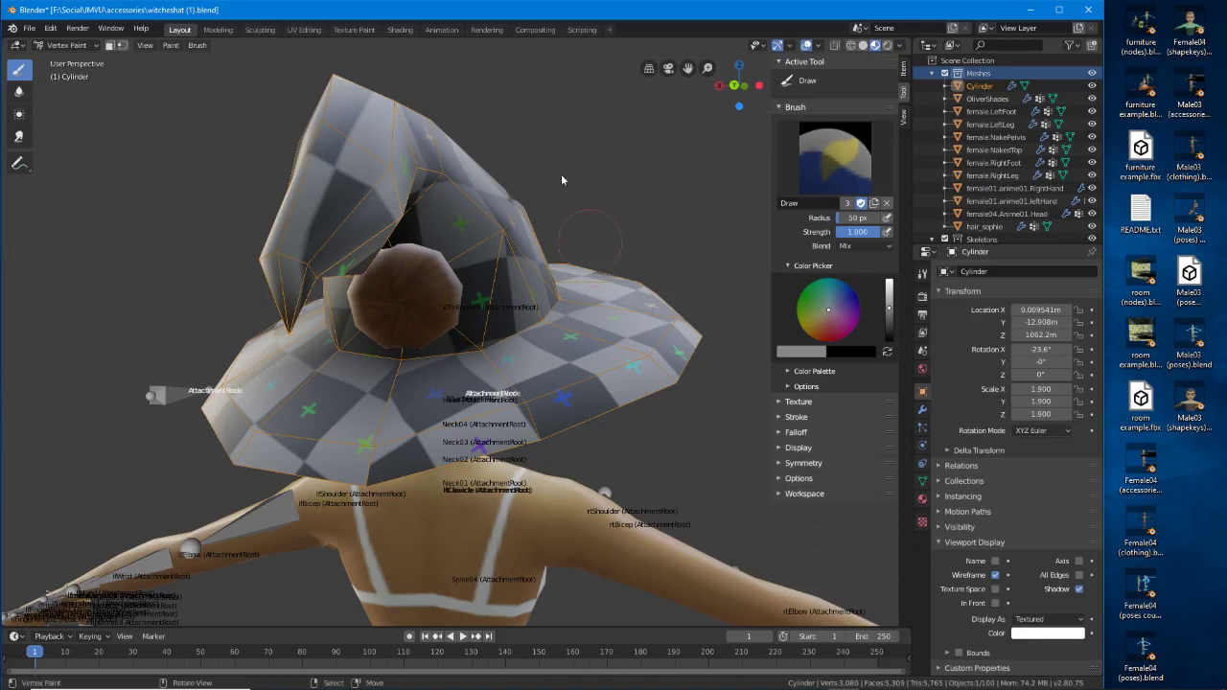
Hide the tool settings sidebar and return the hat to Object Mode.
key(n)
middle_drag(534, 371, 107, 107)
click(67, 45)
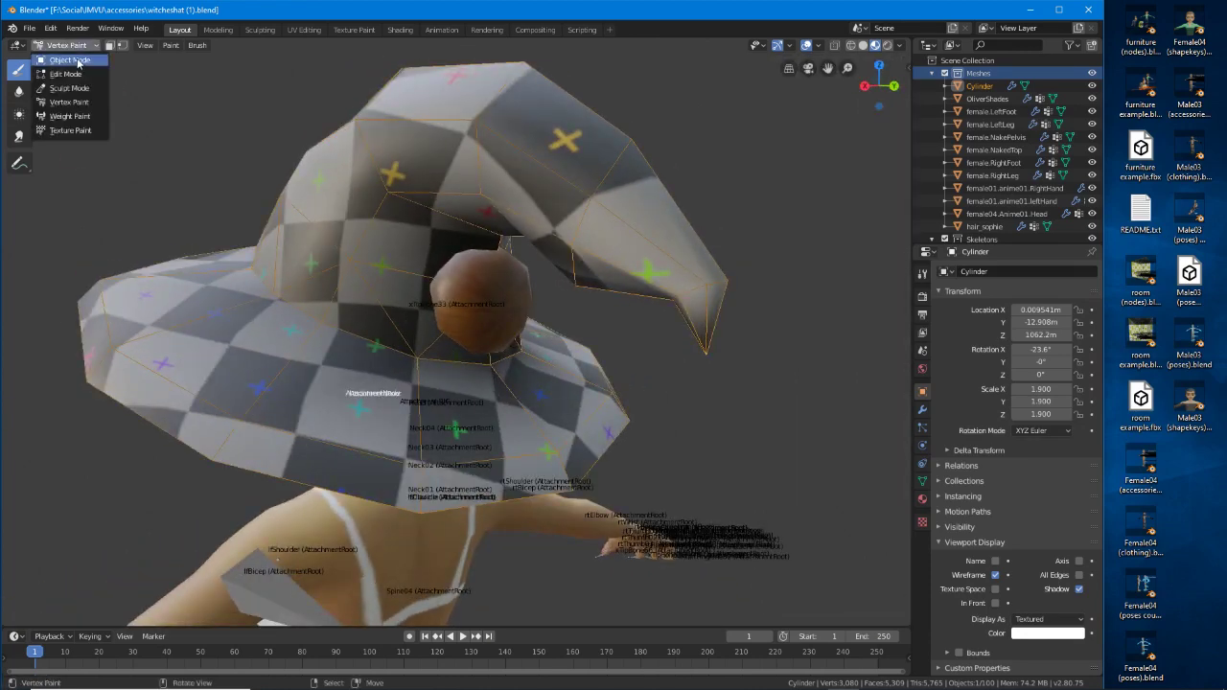
click(79, 60)
Preview the hat in Rendered shading, then examine its front and back in Material Preview.
middle_drag(426, 387, 528, 398)
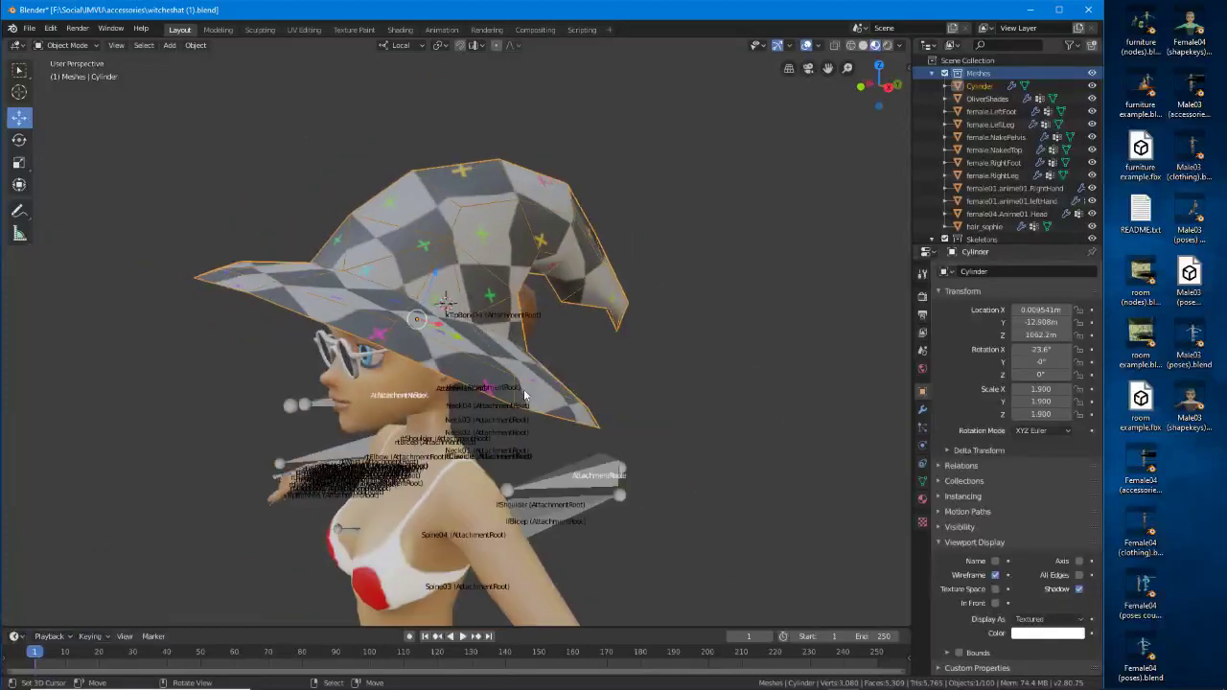
click(888, 46)
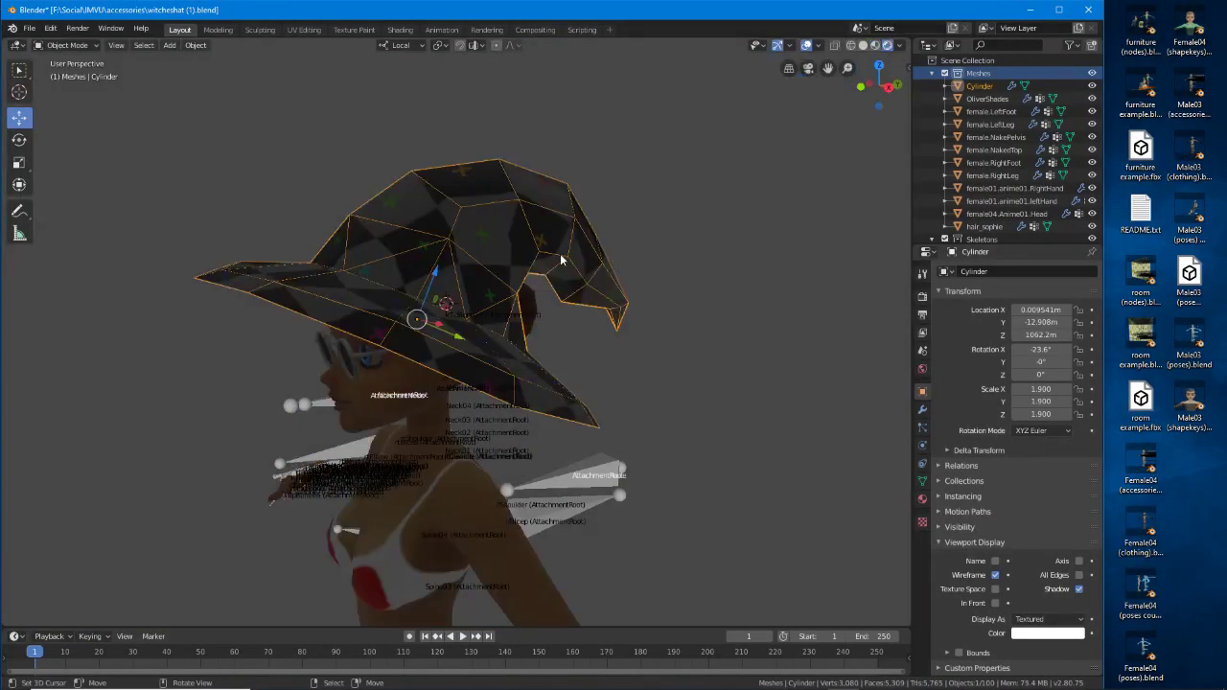
middle_drag(561, 259, 446, 265)
click(874, 46)
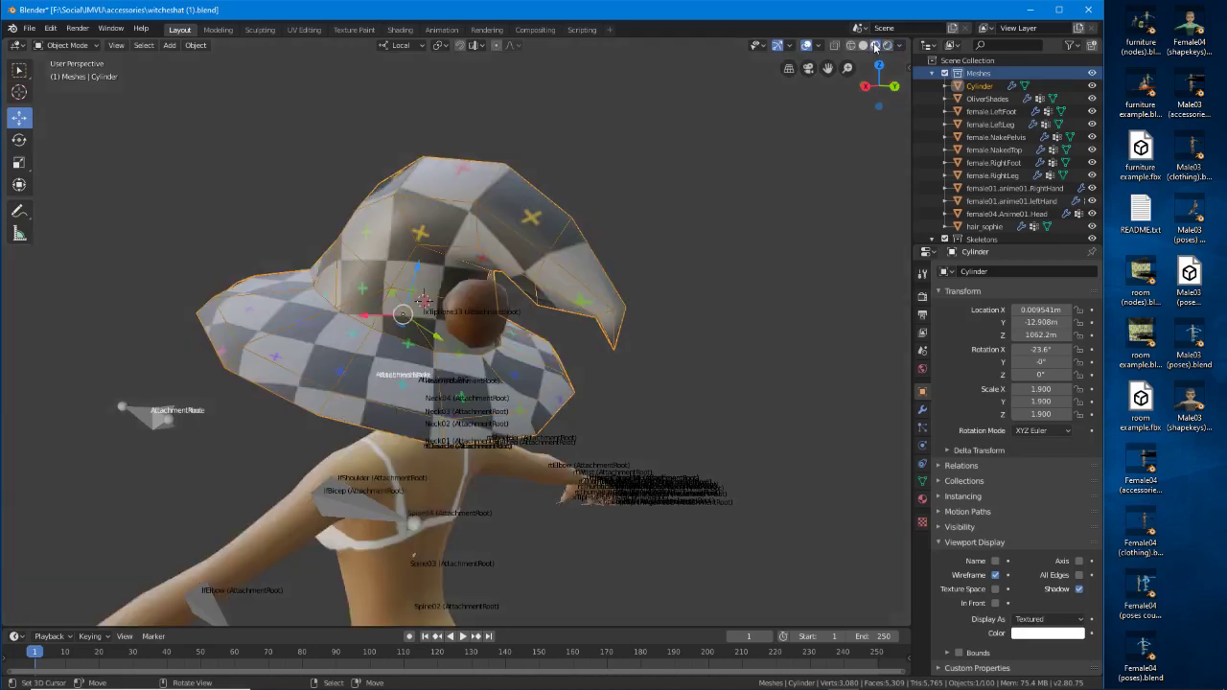
middle_drag(396, 362, 535, 349)
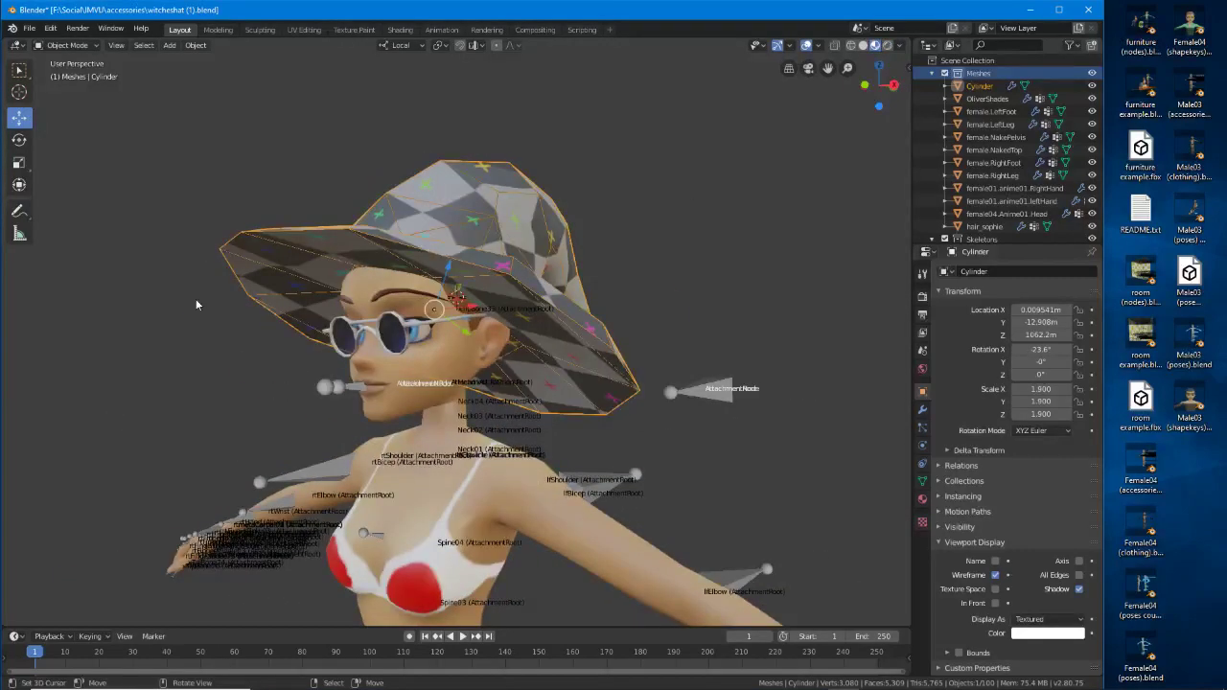
Save the project as a new version named witcheshat (2).blend in the accessories folder.
click(30, 29)
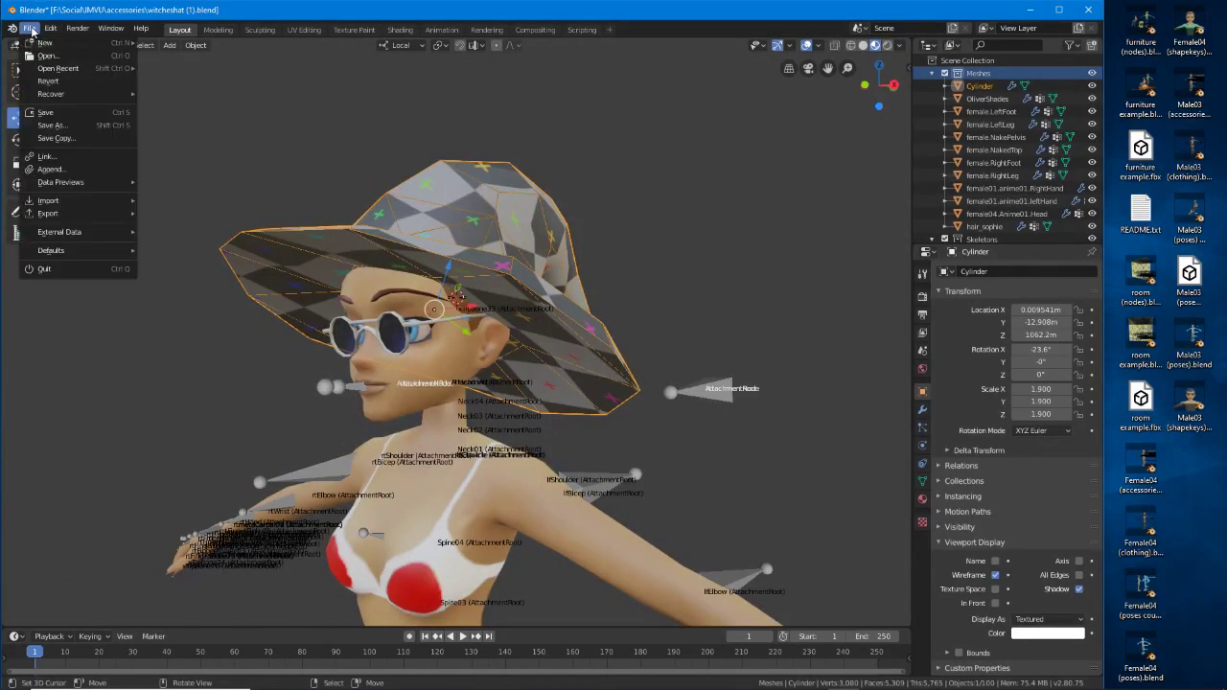
click(50, 125)
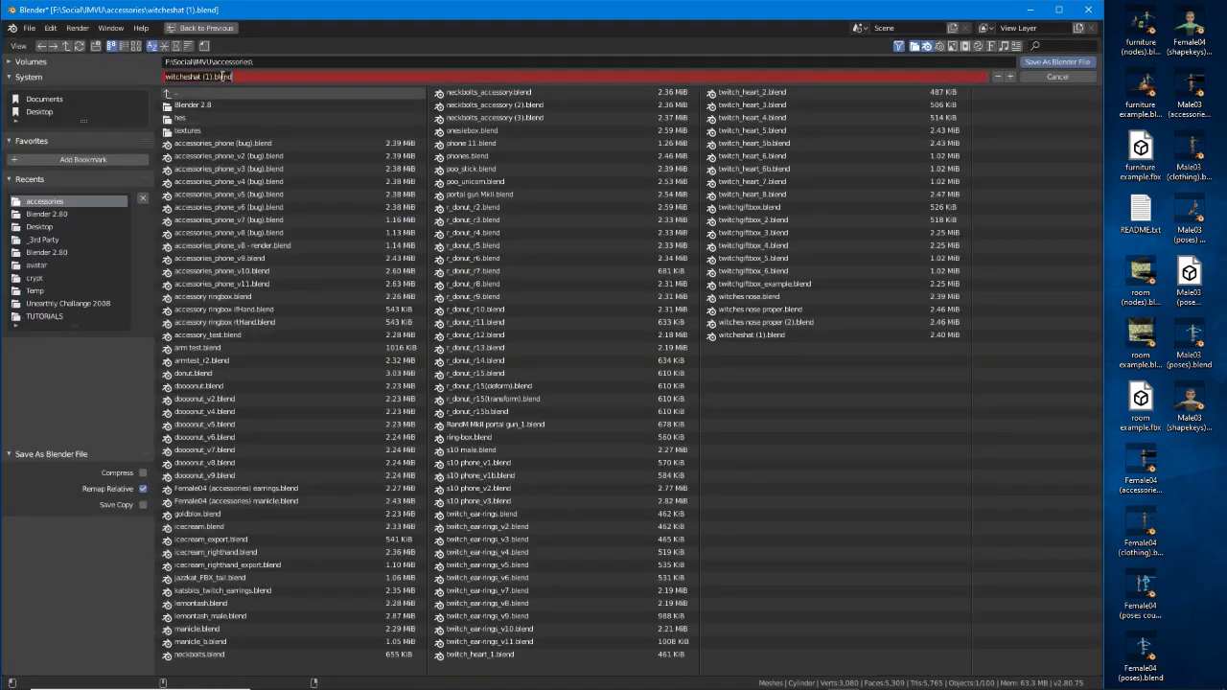
click(207, 76)
text(2)
key(Return)
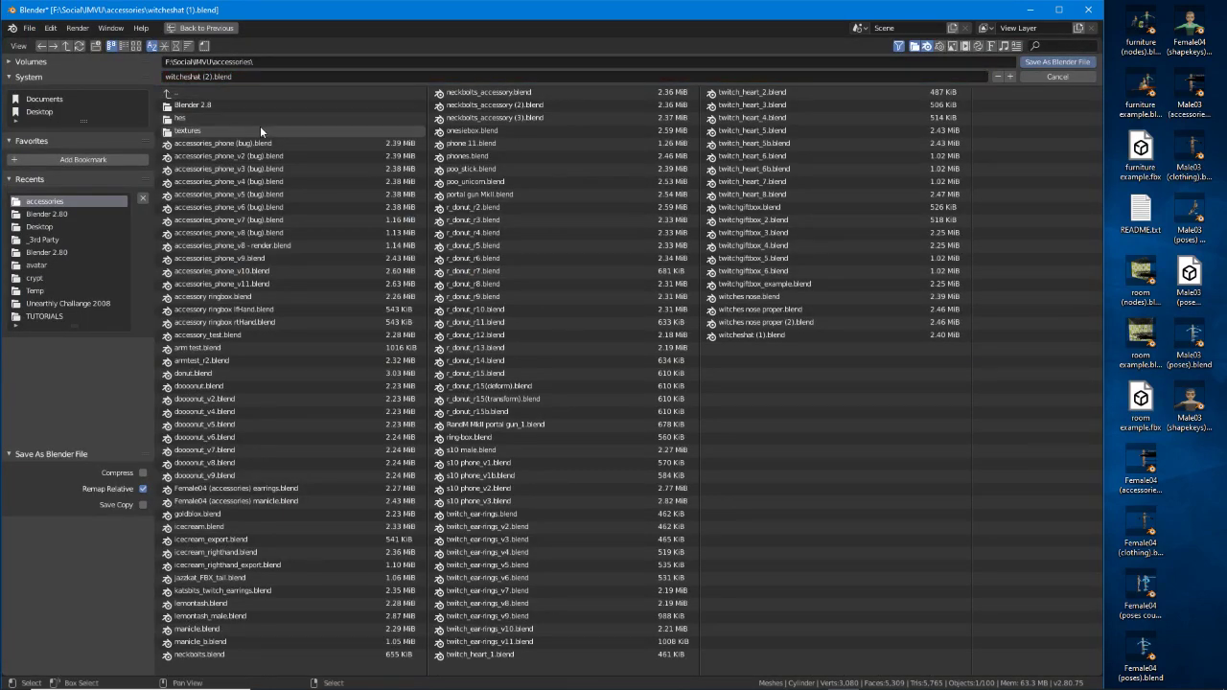
click(1049, 63)
Select all of the hat's vertices in Edit Mode and add a vertex group named AttachmentRoot.
middle_drag(842, 200, 571, 347)
key(Tab)
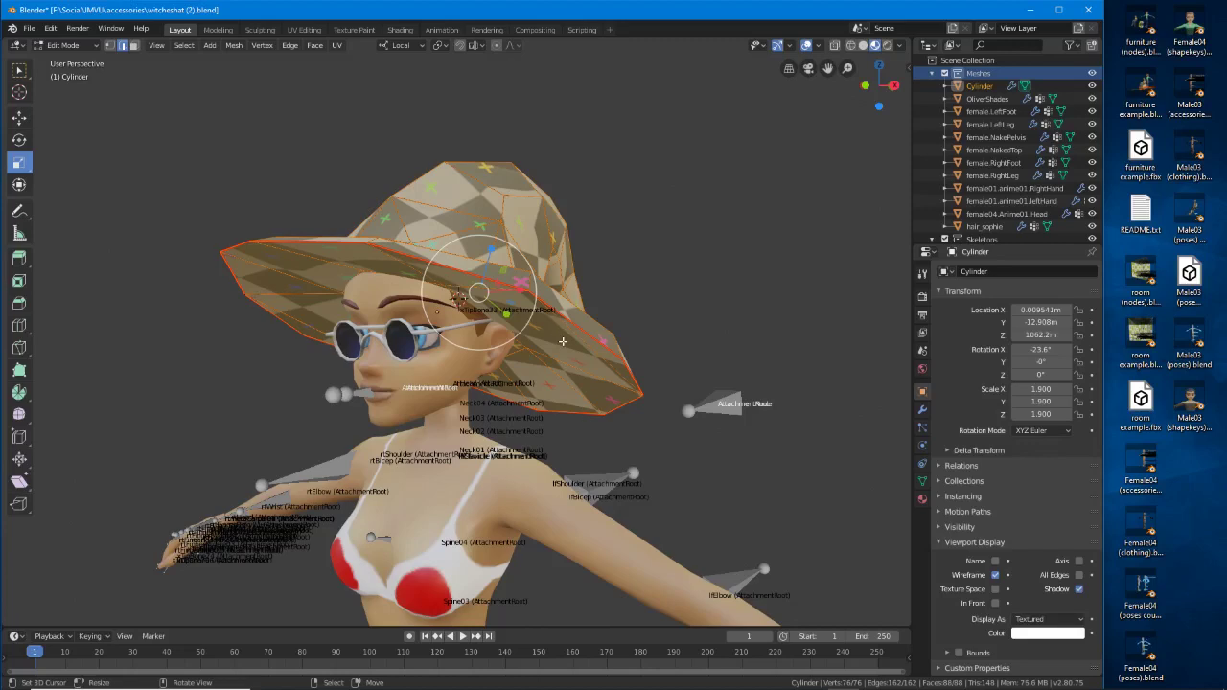
key(a)
key(a)
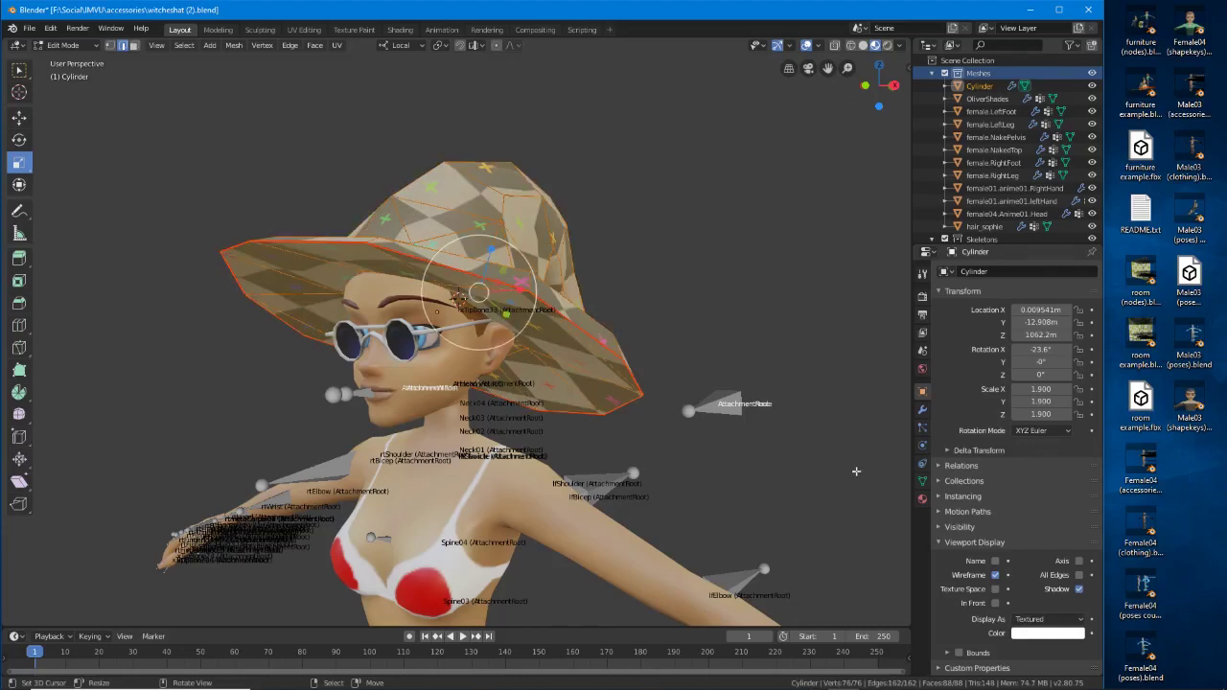
click(923, 480)
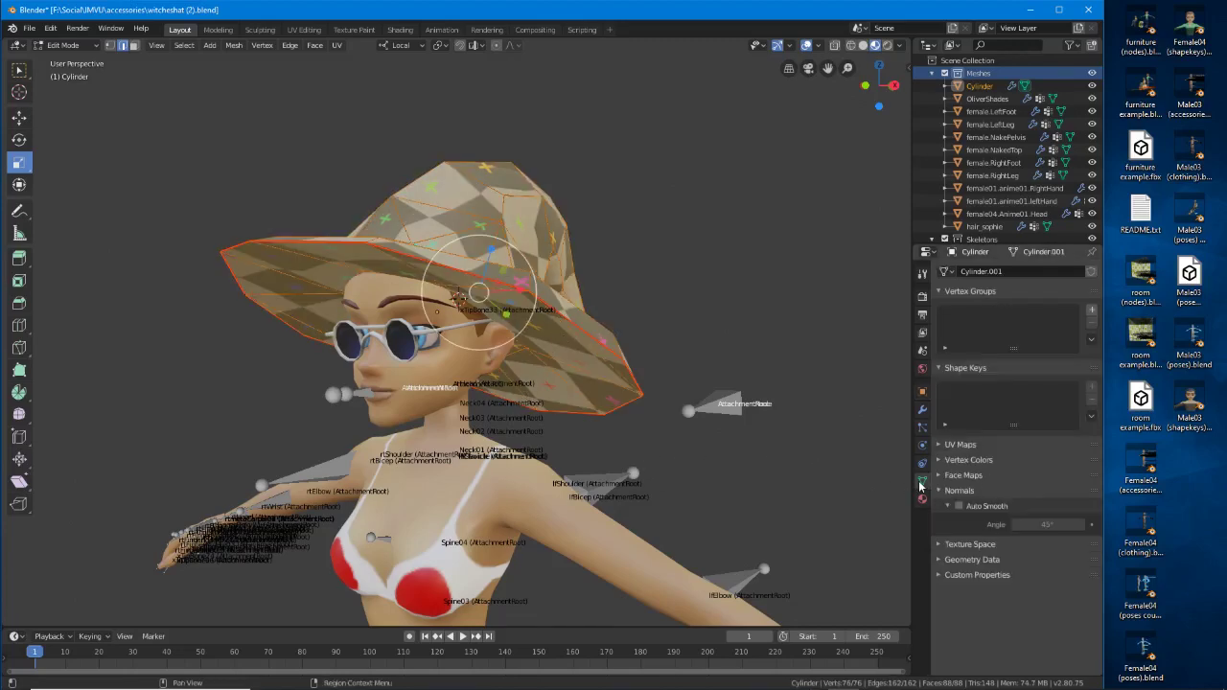
click(1091, 309)
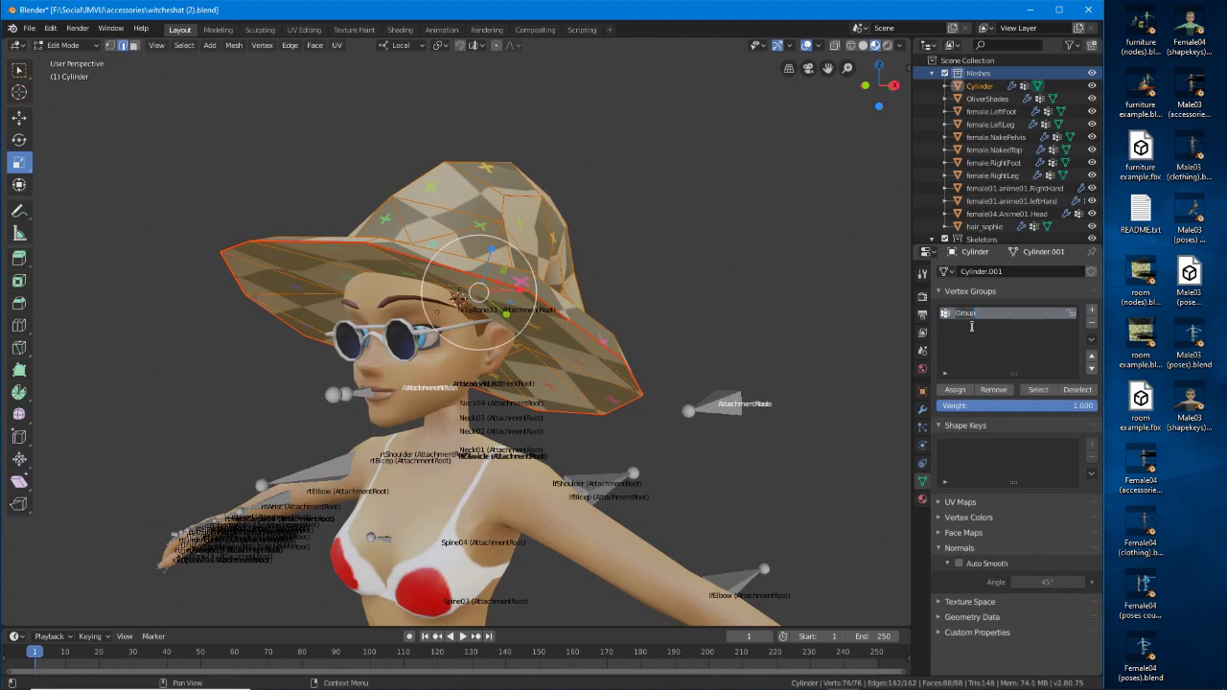
text(AttachmentRoot)
Assign the selected vertices to the AttachmentRoot group, test it by deselecting and reselecting its vertices, and leave Edit Mode.
click(956, 390)
click(1077, 389)
click(1036, 392)
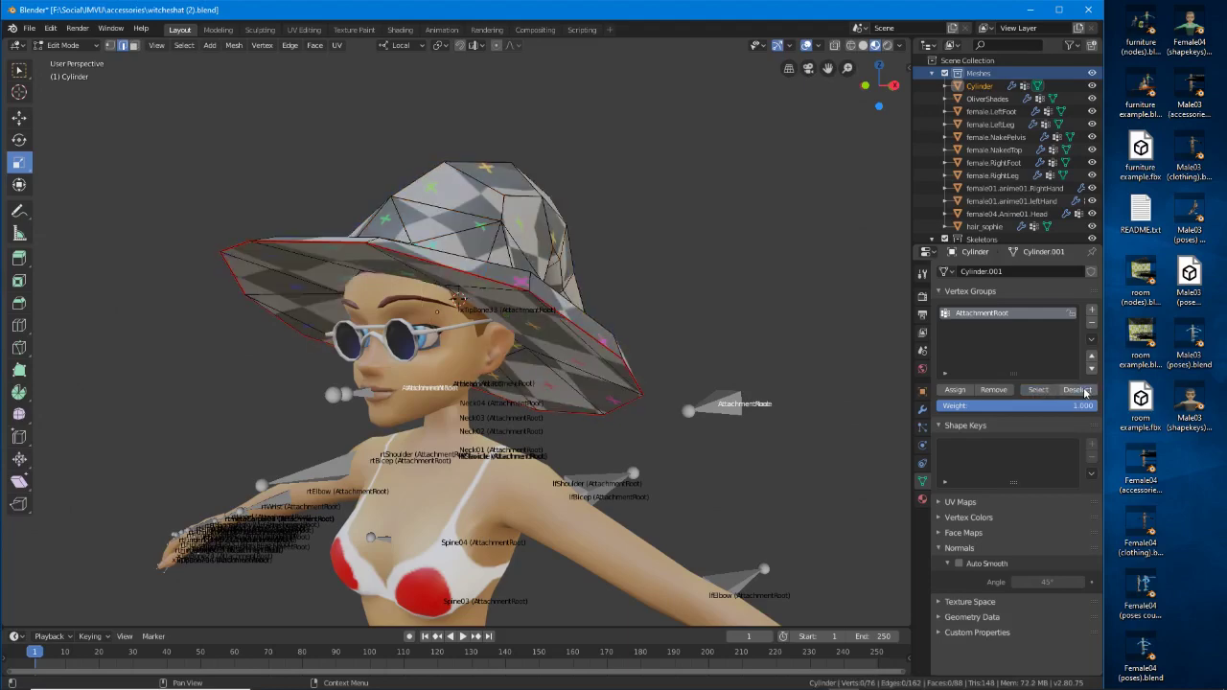
key(Tab)
Rename the hat object as WitchesHat.MESH.
mouse_move(594, 376)
middle_down()
mouse_move(514, 375)
mouse_move(598, 377)
middle_up()
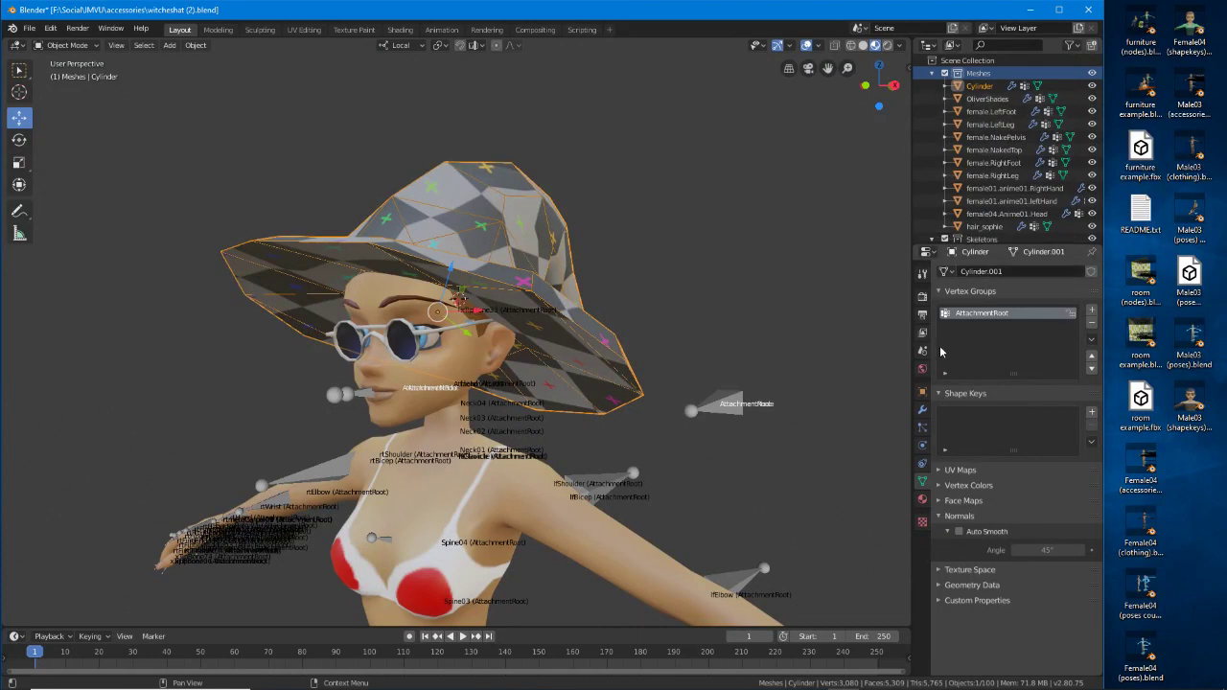
click(922, 392)
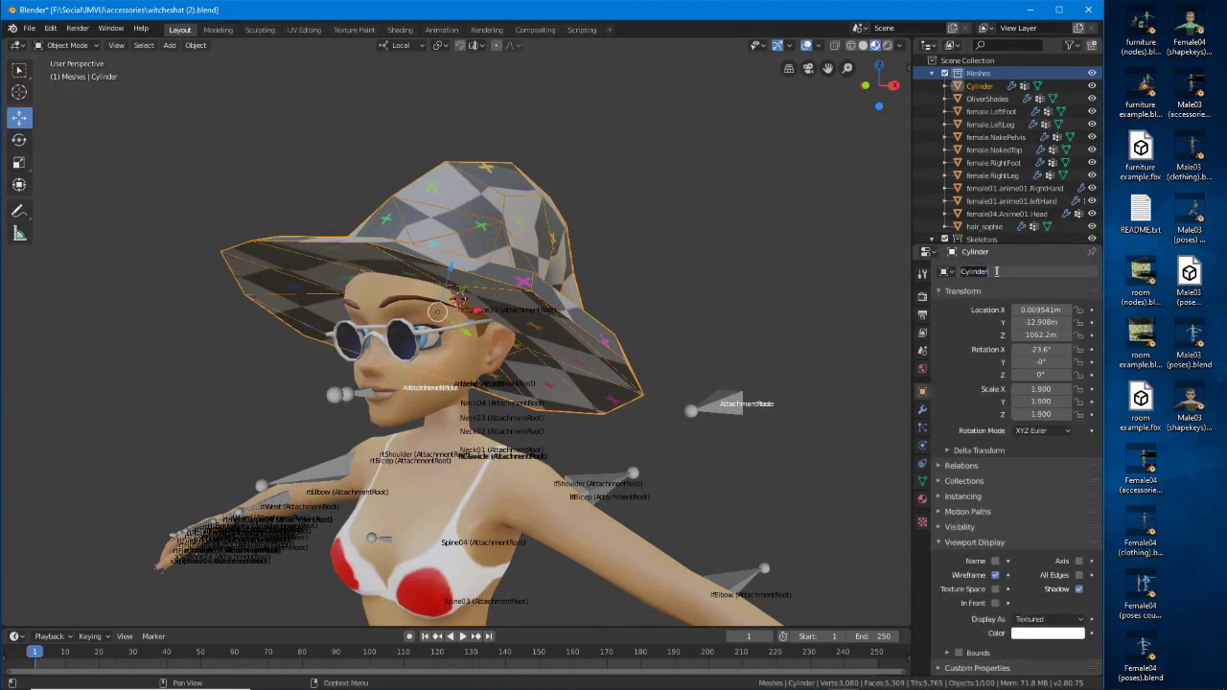
text(WitchesHat.MESH)
key(Return)
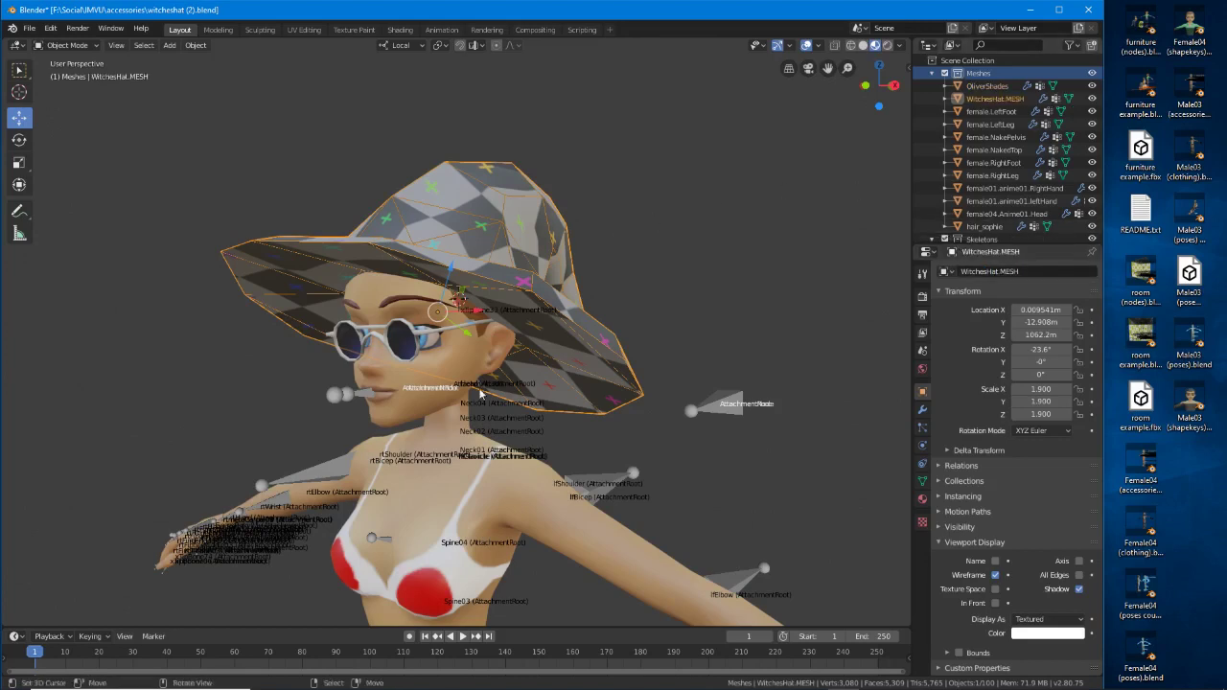
Hide the character's head mesh and the OliverShades sunglasses, and select the Attachment.RIG armature at the head.
click(446, 369)
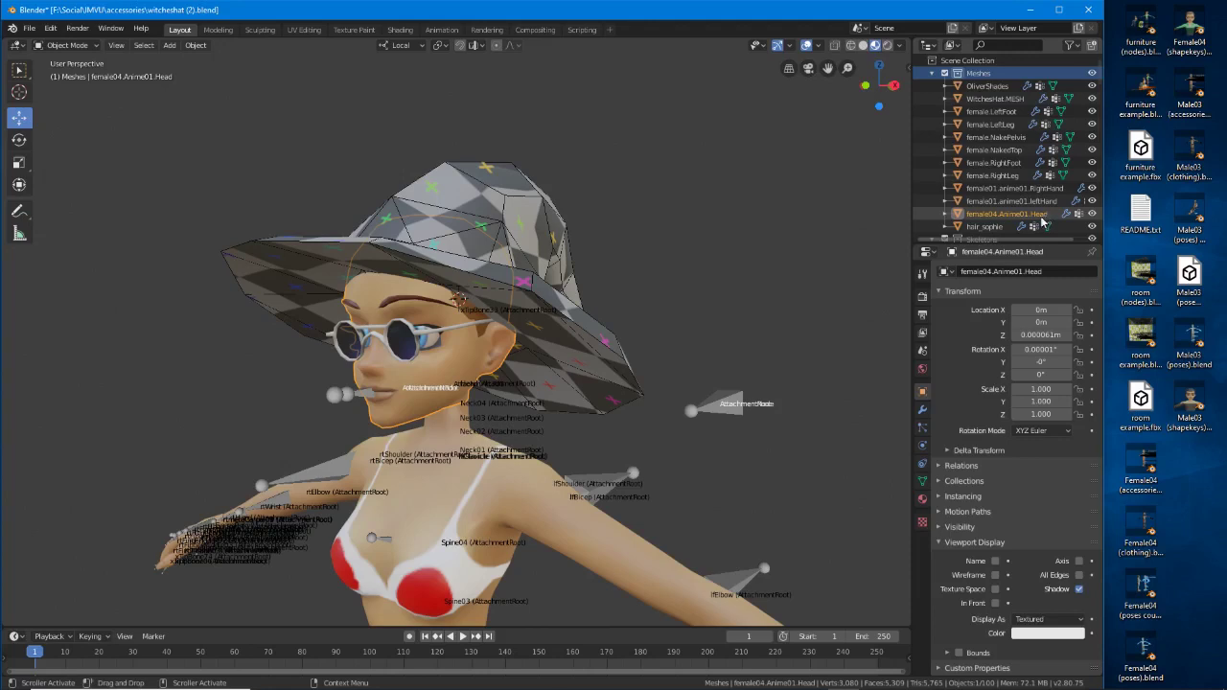
click(1091, 214)
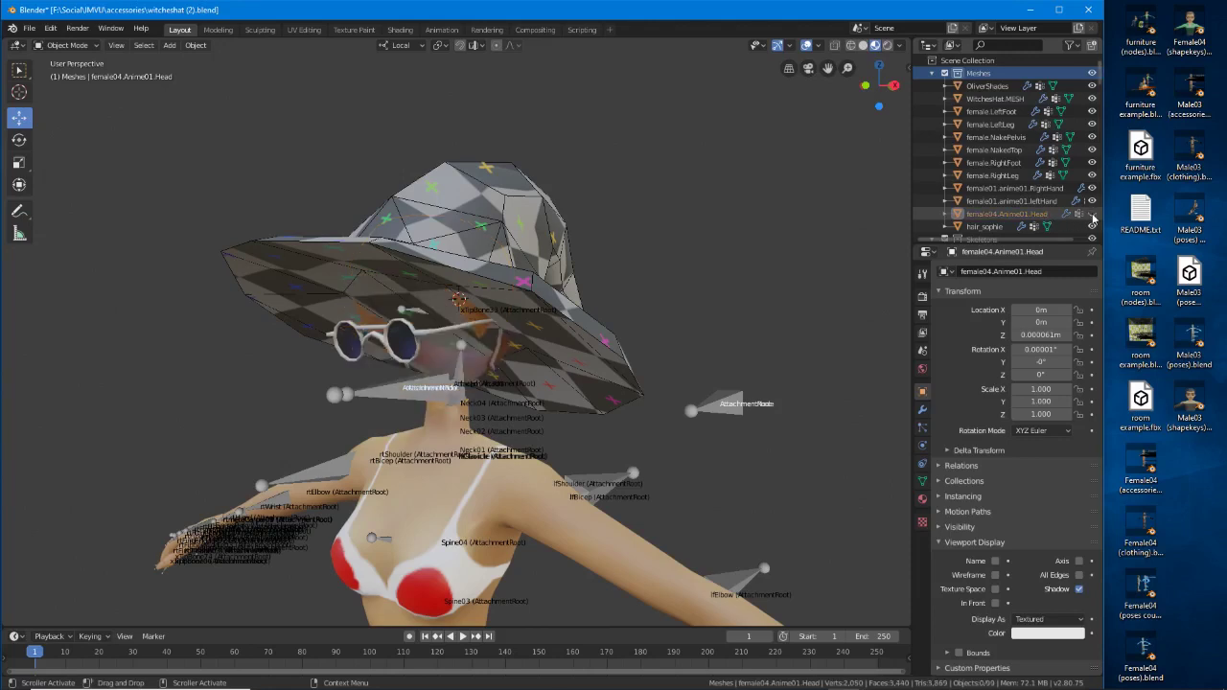
click(408, 350)
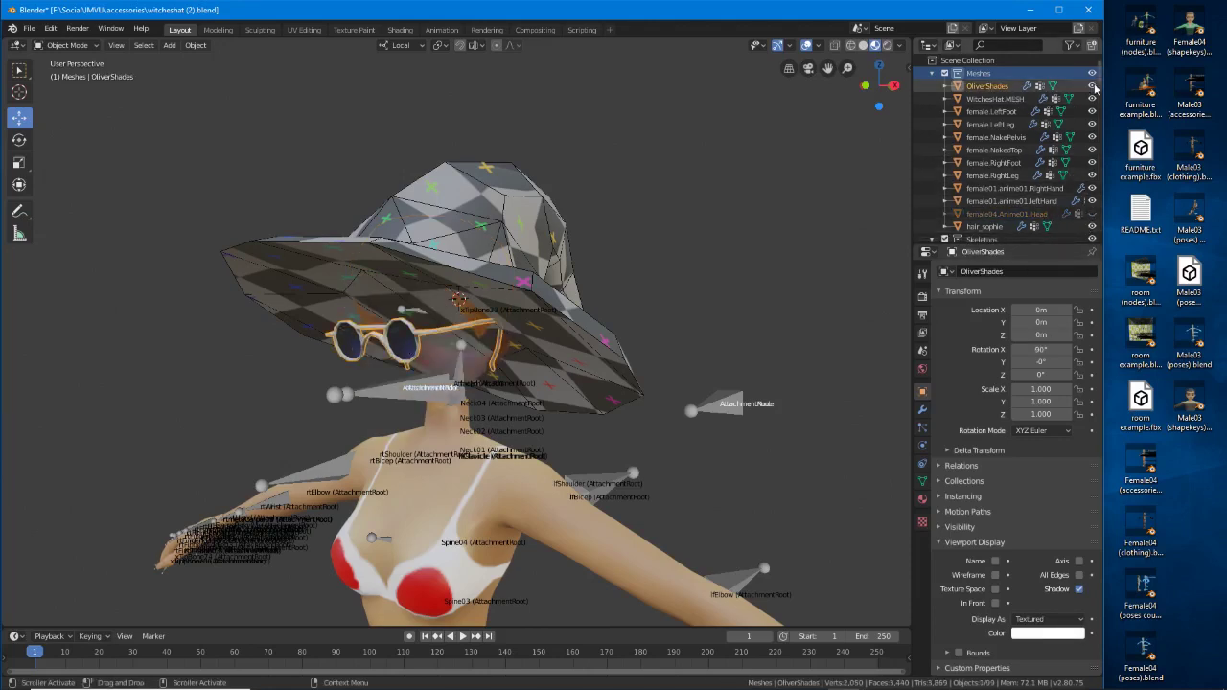
click(1092, 85)
click(372, 398)
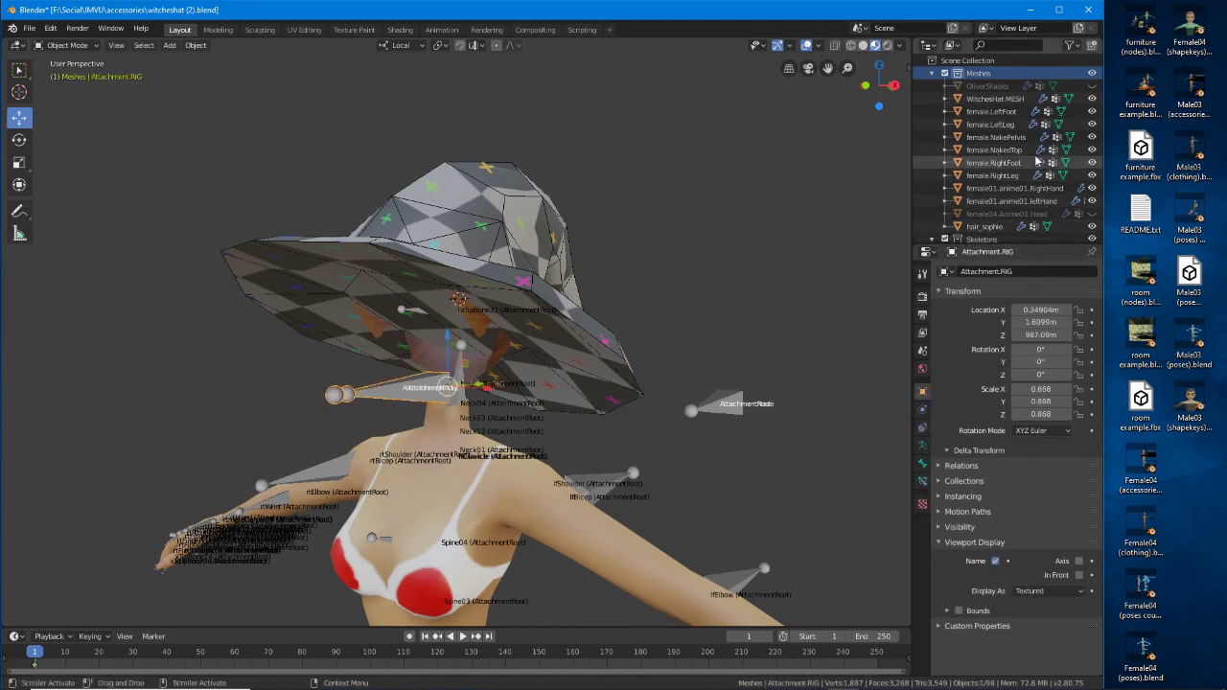
Hide the Attachment.RIG armature and select the Head (AttachmentRoot) armature at the top of the neck.
scroll(1052, 126, down, 5)
click(1091, 98)
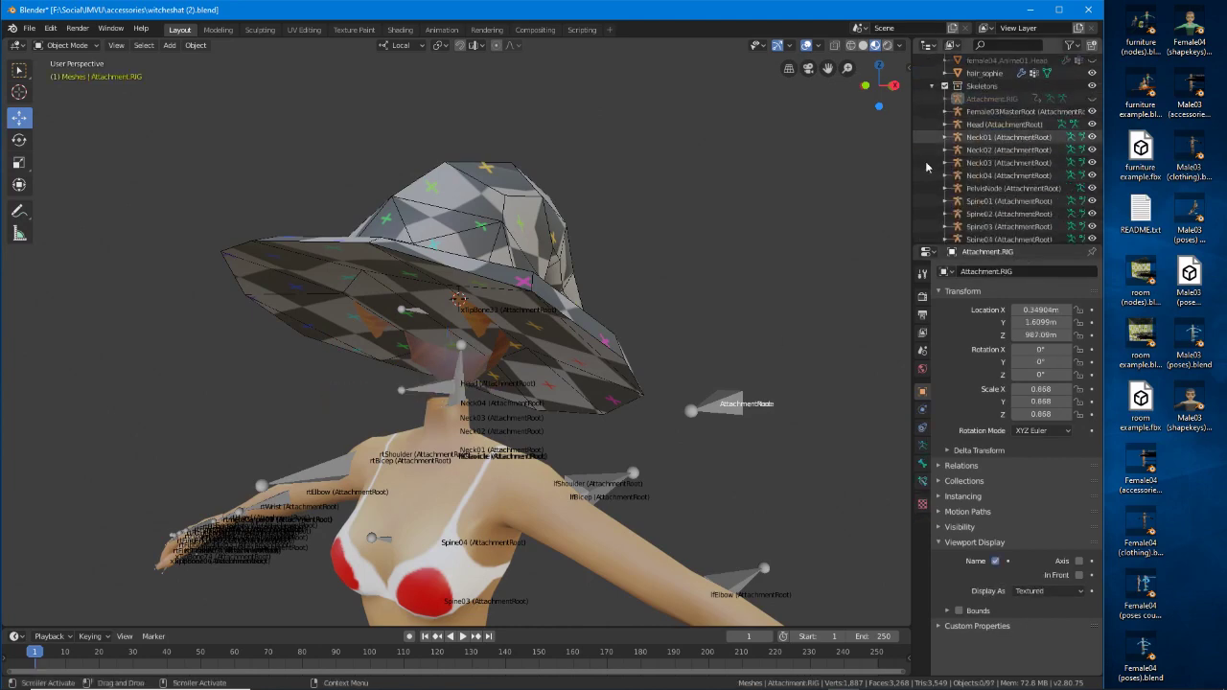
scroll(405, 466, up, 2)
middle_drag(443, 463, 485, 441)
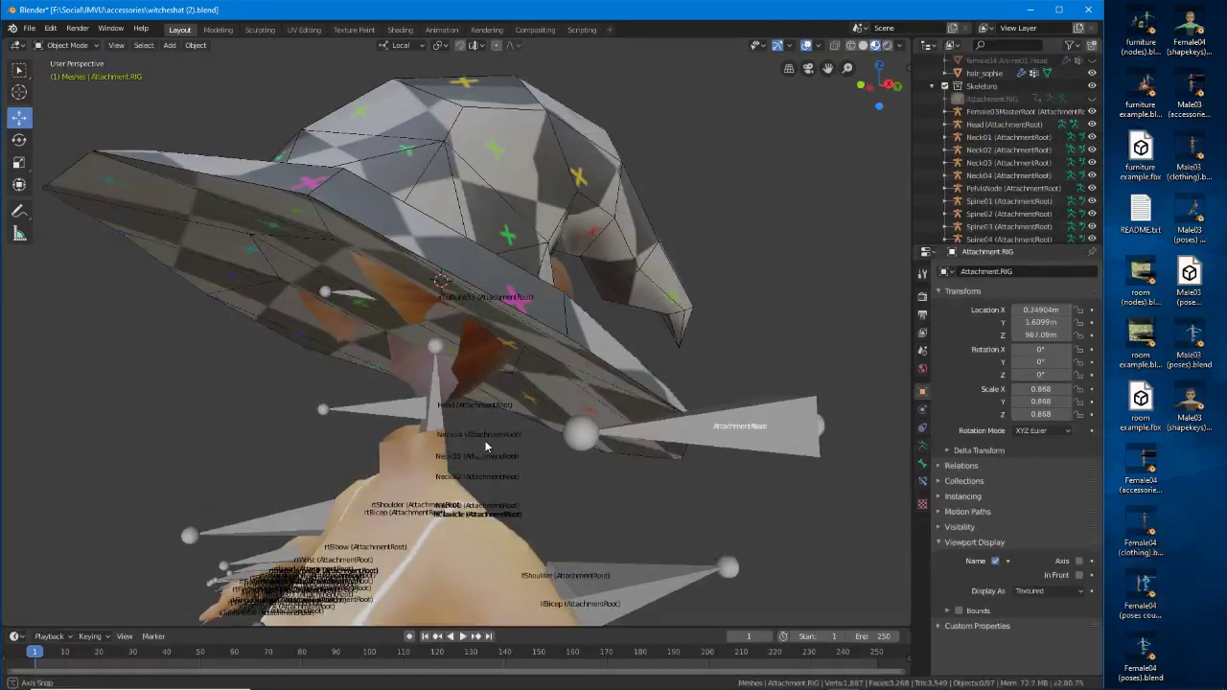
click(406, 413)
middle_drag(407, 413, 457, 413)
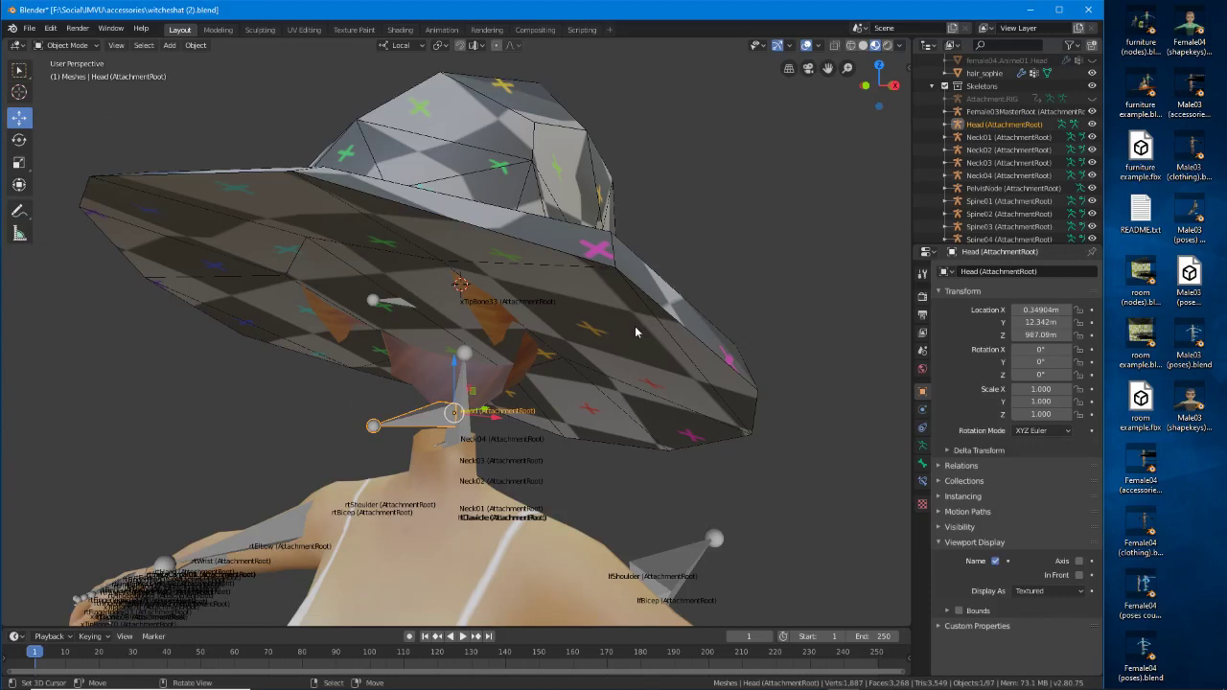
click(621, 303)
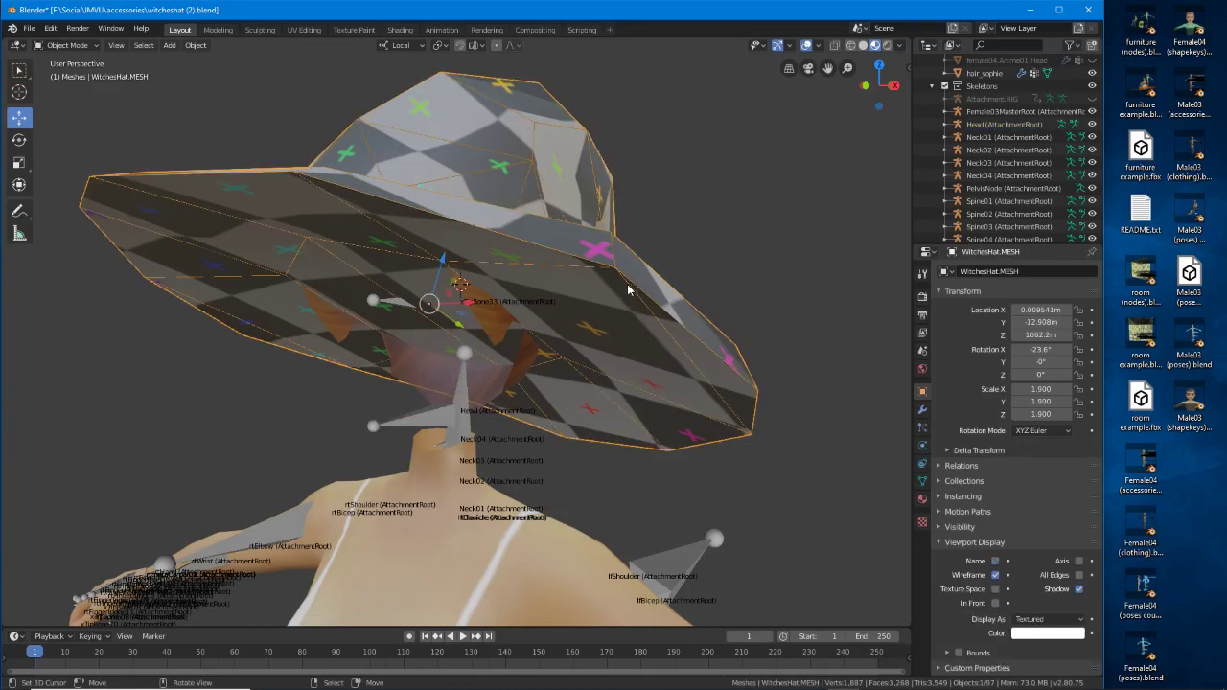
click(412, 425)
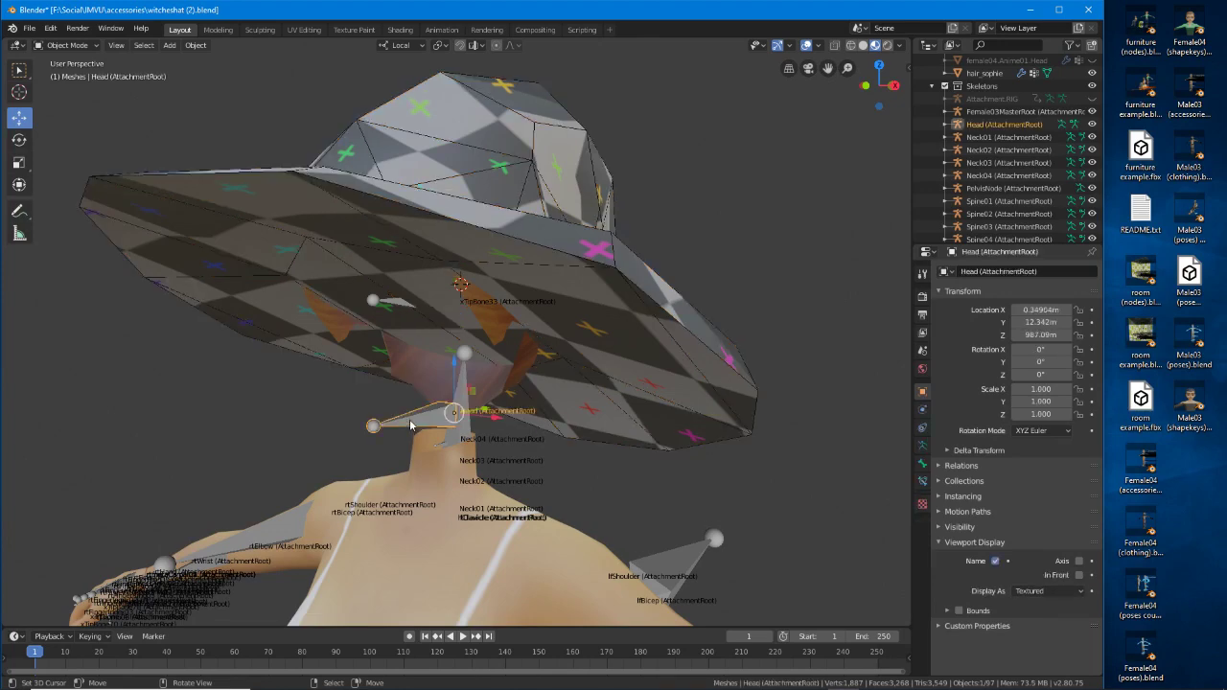
Add an Armature modifier to the WitchesHat.MESH object and move it above the Edge Split modifier.
click(677, 336)
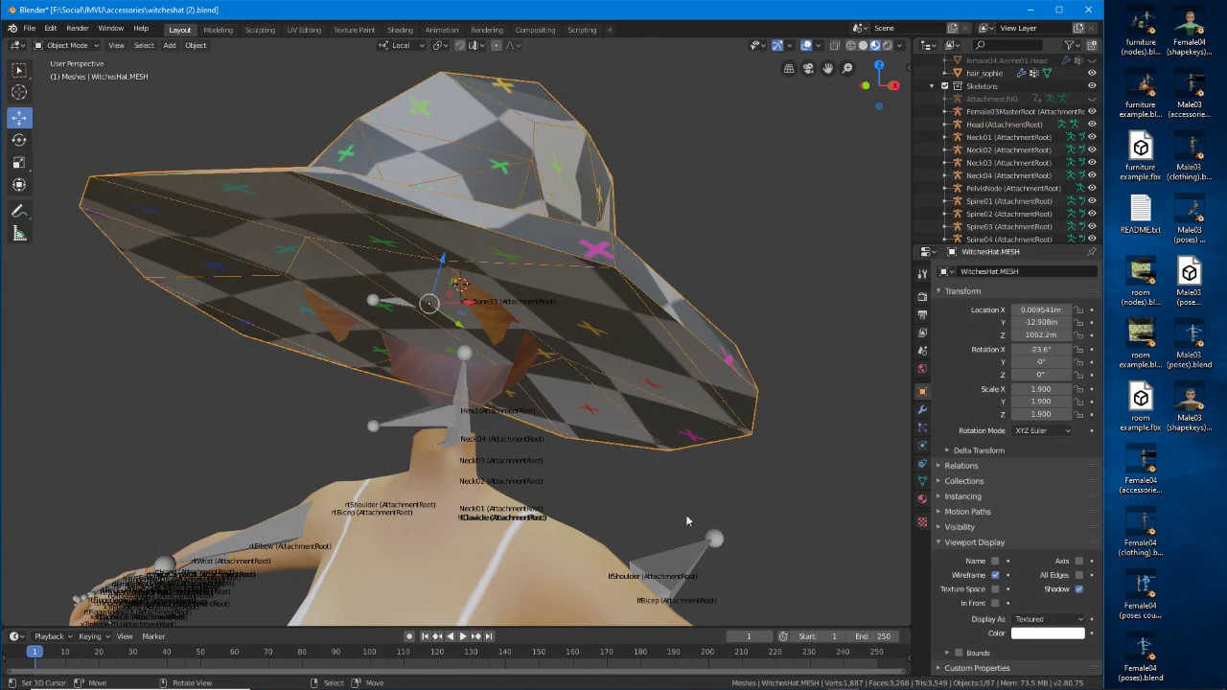
click(922, 410)
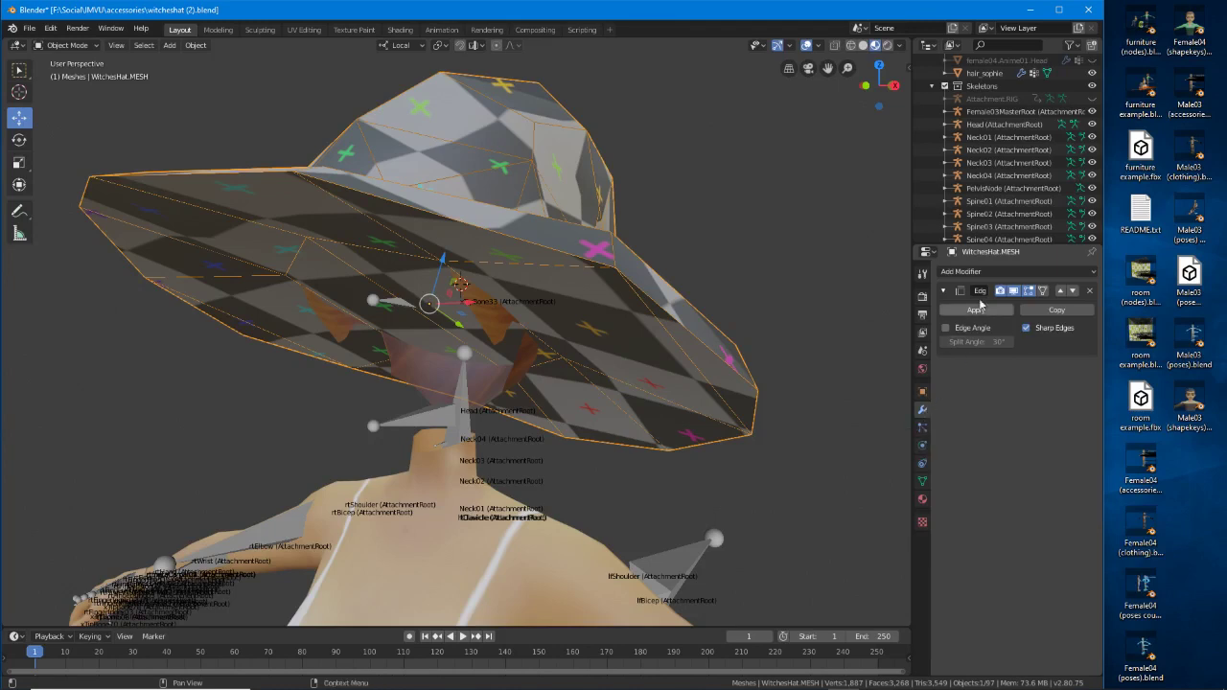
click(986, 270)
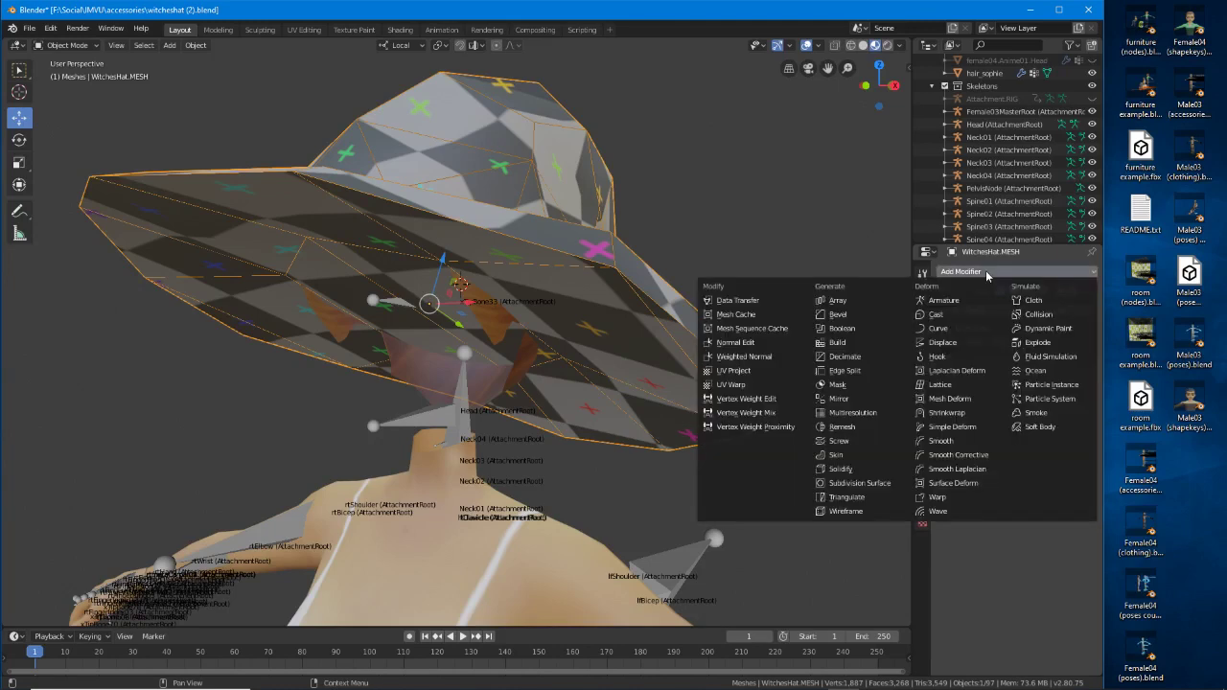
click(943, 302)
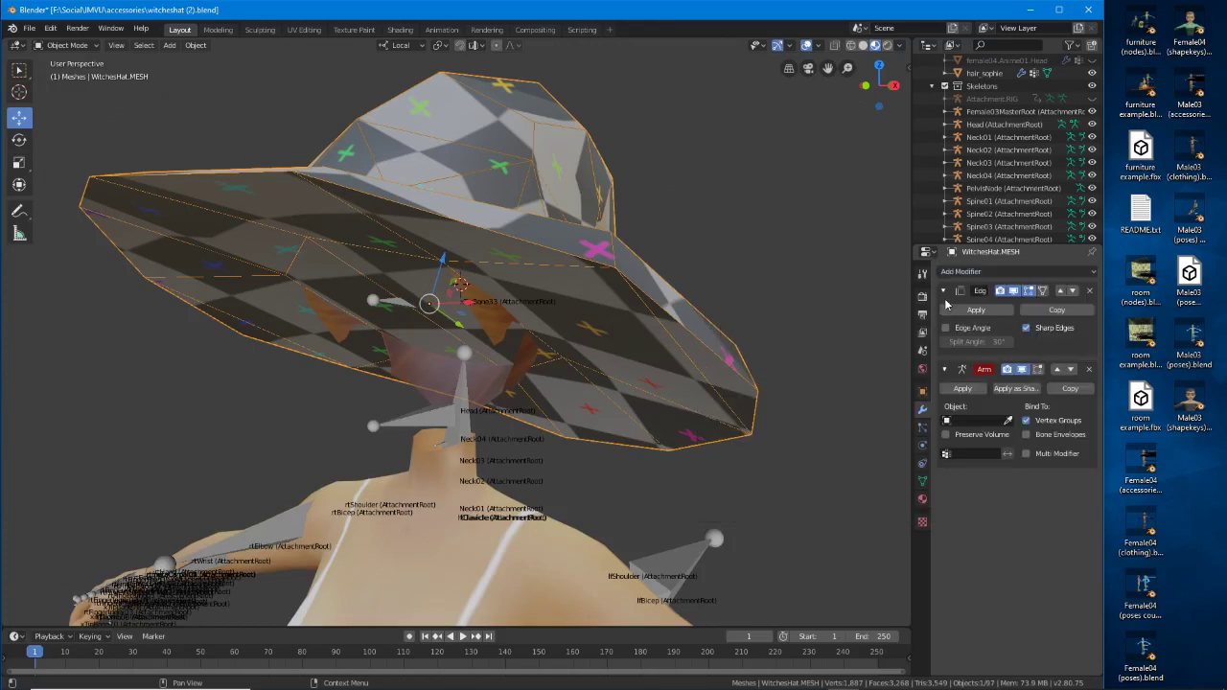
click(1057, 370)
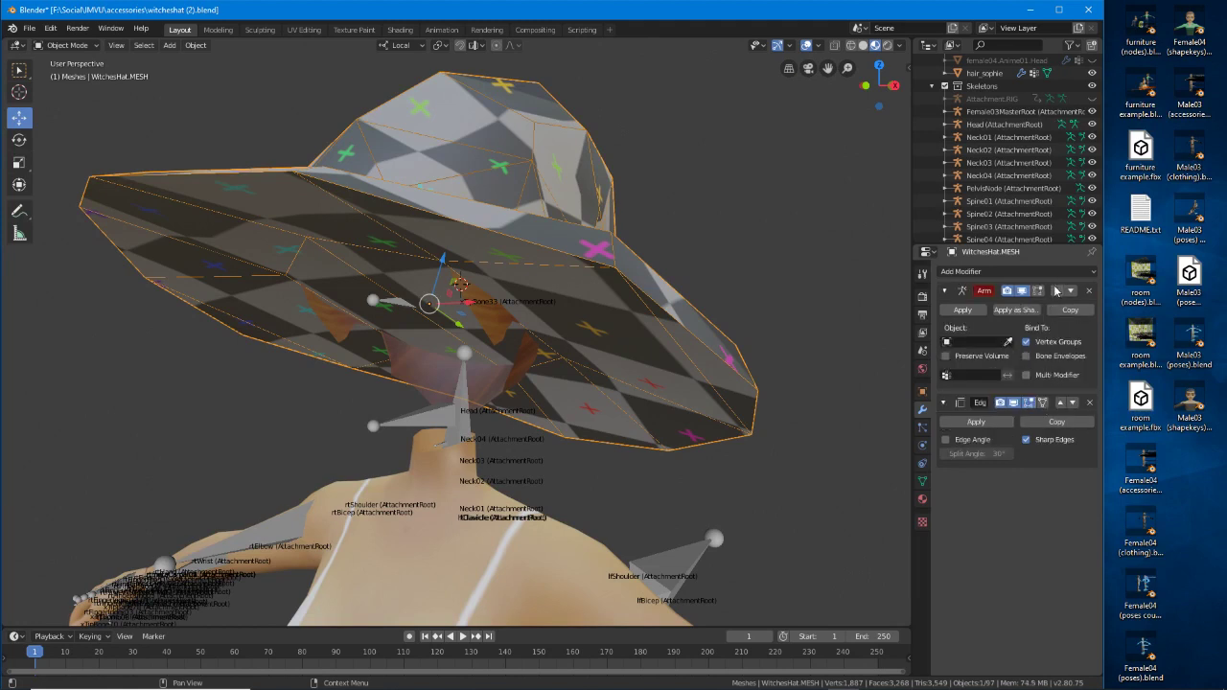
Set the hat's Armature modifier to use the Head (AttachmentRoot) armature as its object.
click(951, 342)
scroll(985, 393, down, 10)
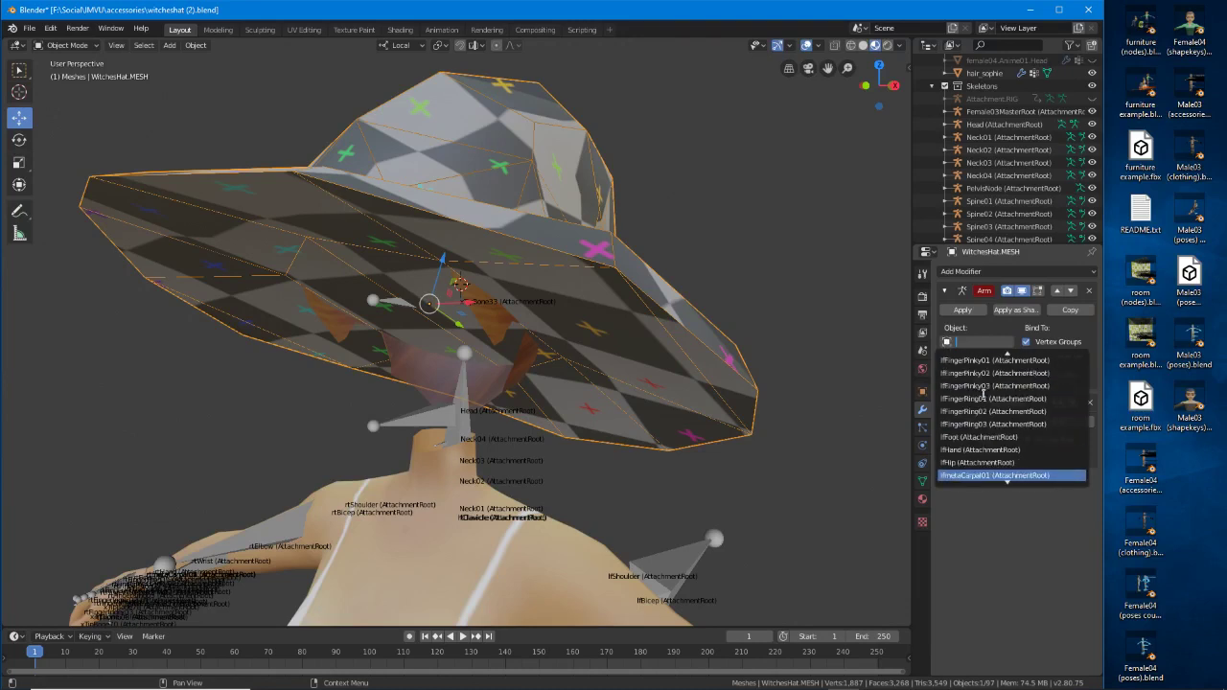
scroll(983, 396, up, 10)
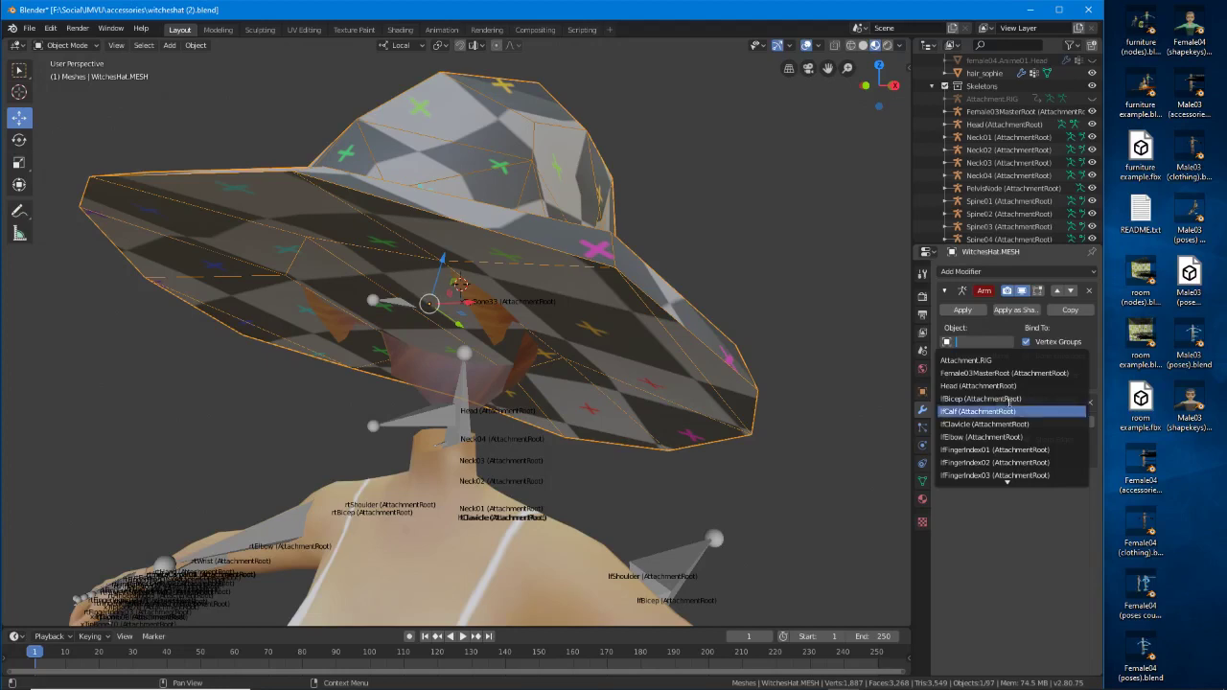
click(982, 325)
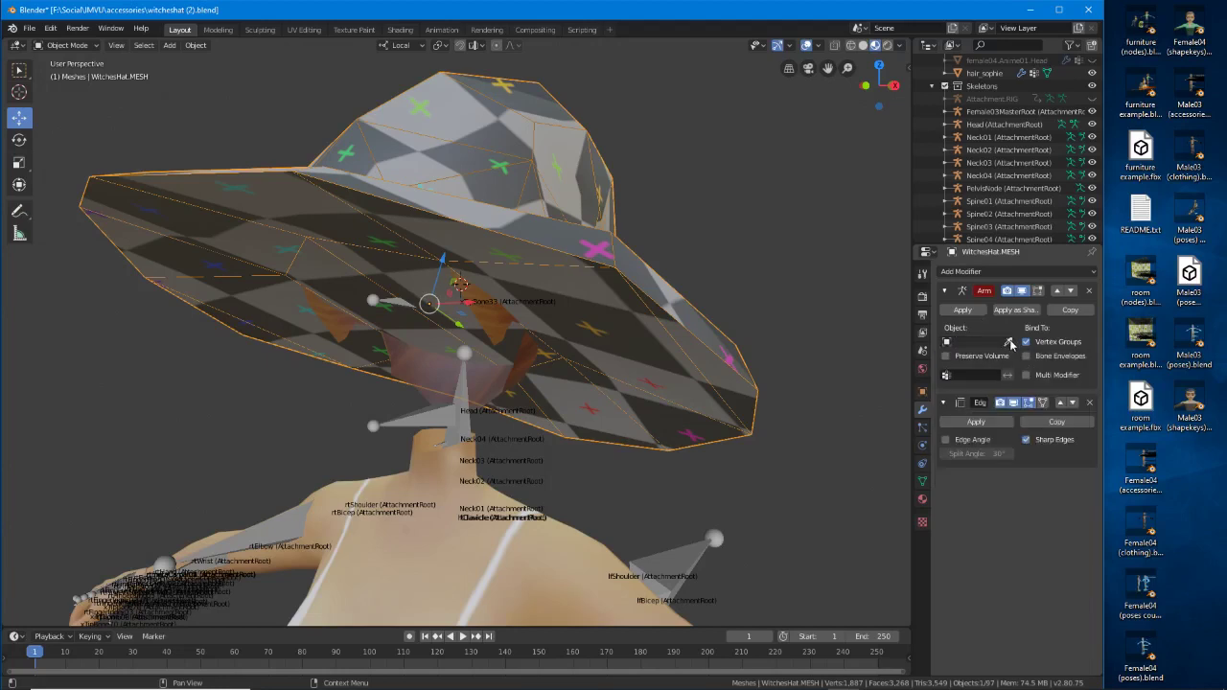
click(1009, 342)
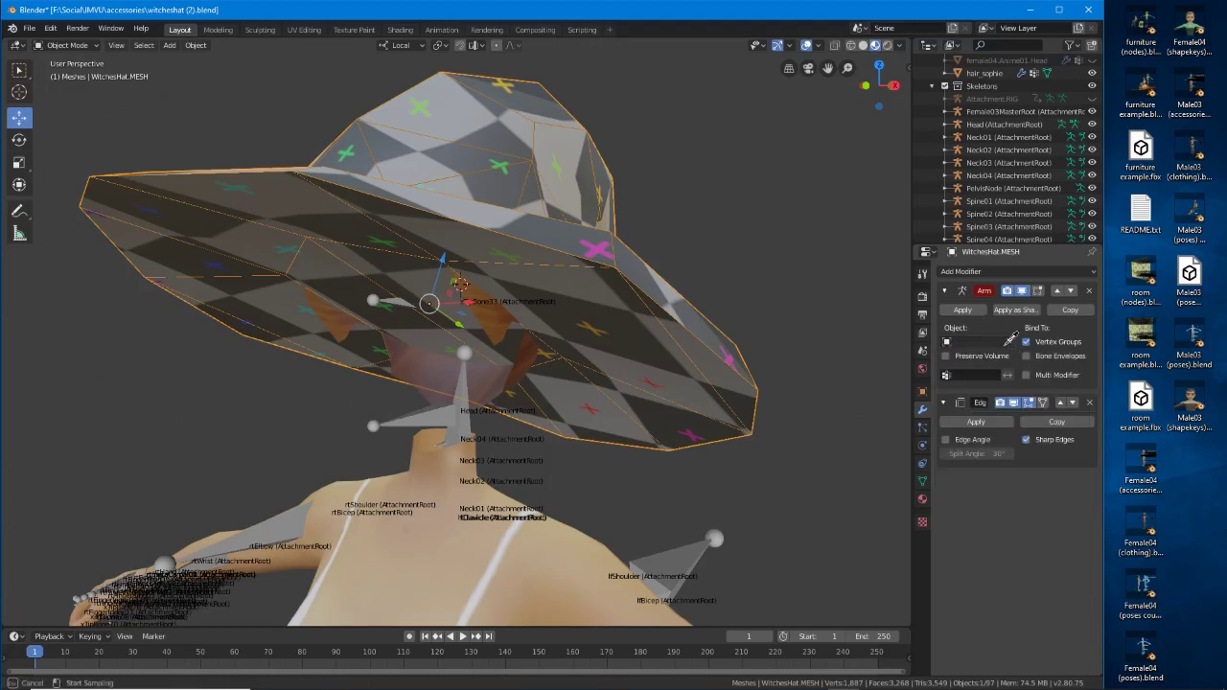
click(406, 418)
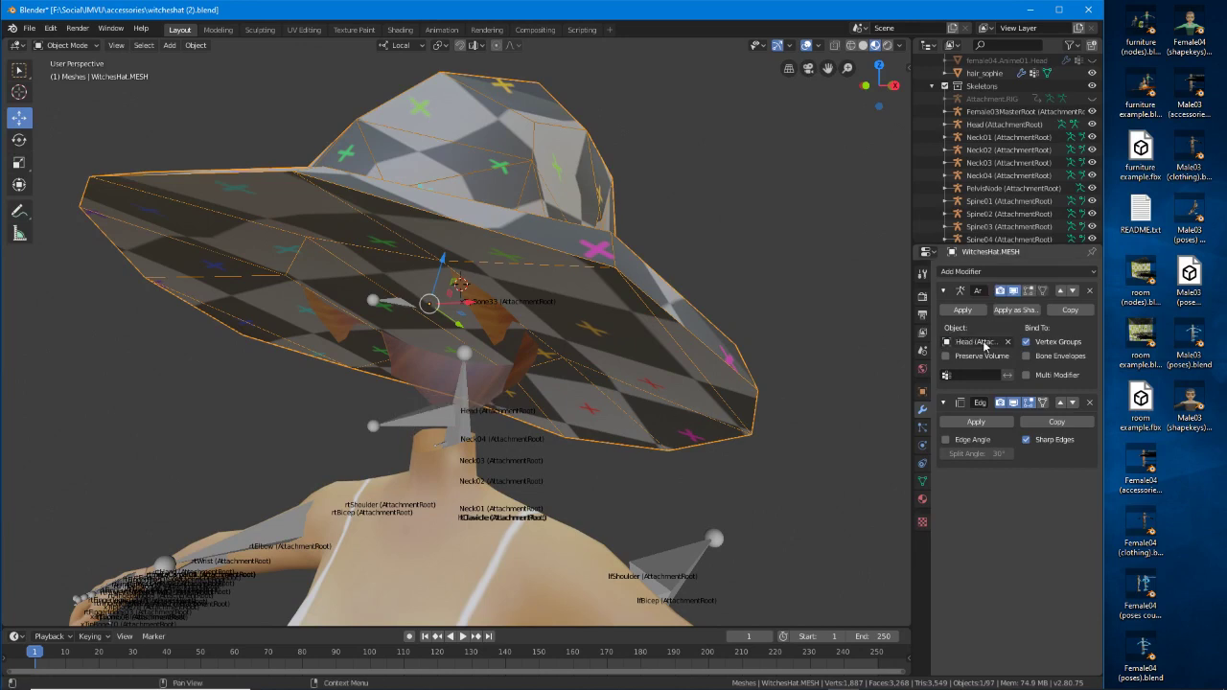
Put the Head armature into Pose Mode and test-rotate its bone from the side and front, cancelling each rotation.
middle_drag(518, 490, 455, 470)
click(368, 421)
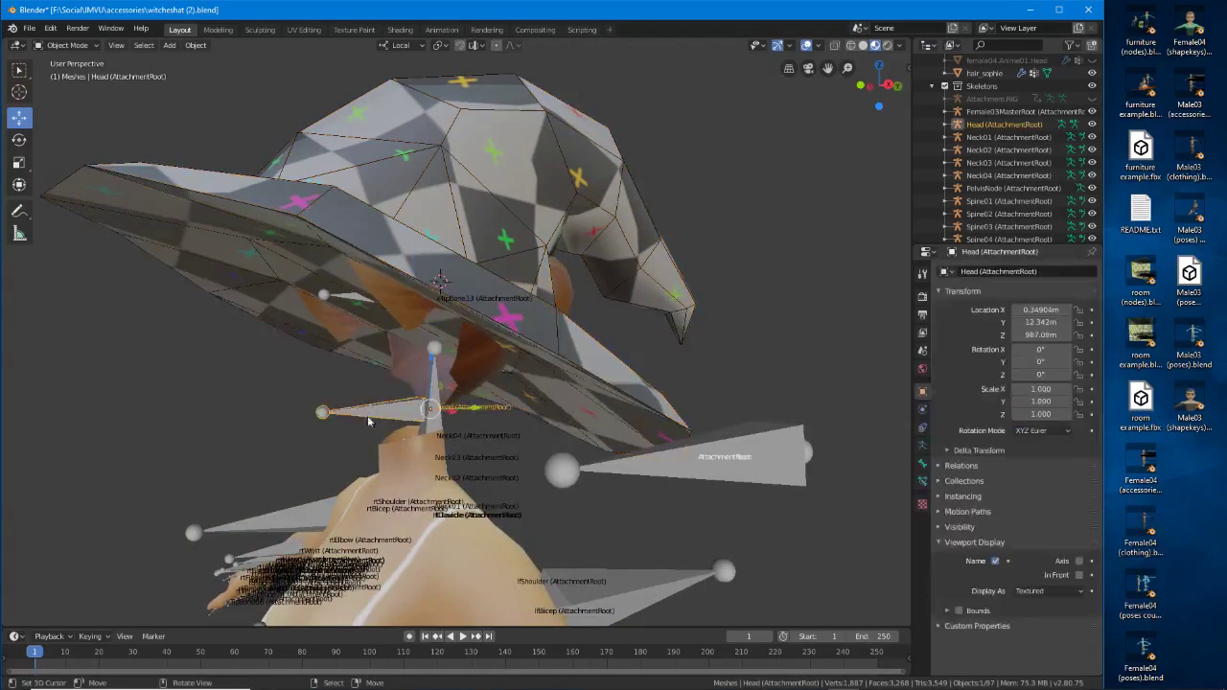
click(76, 47)
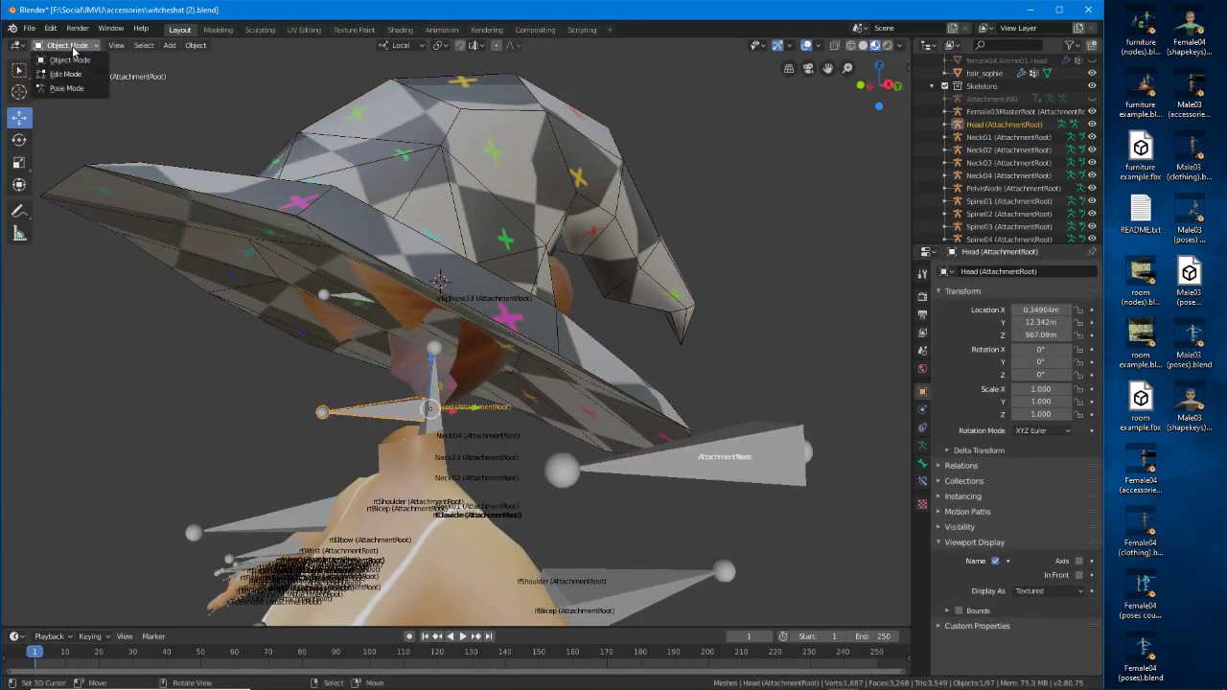
key(Return)
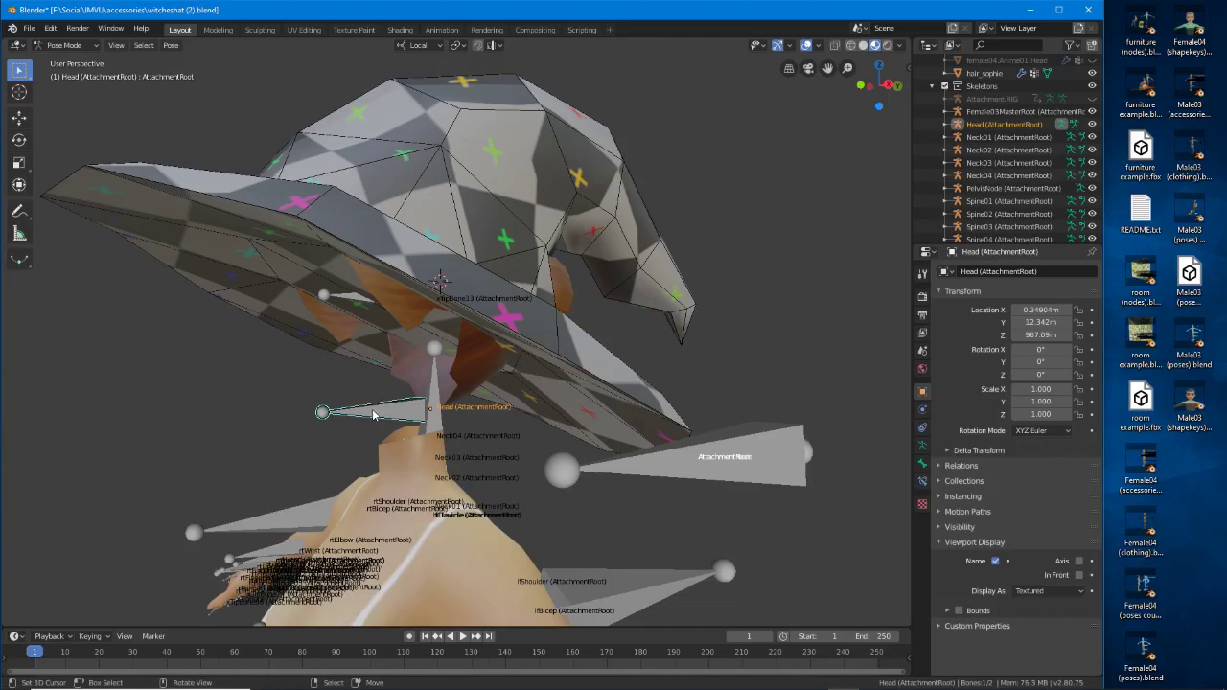
key(r)
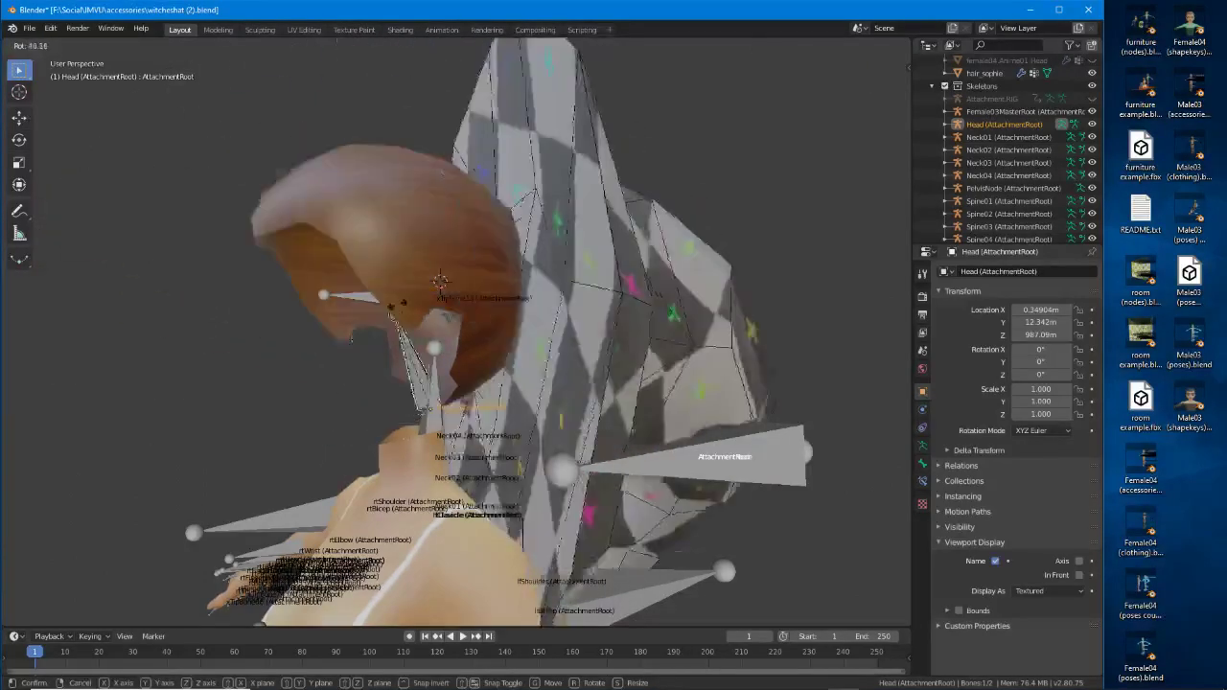
right_click(341, 370)
middle_drag(340, 370, 508, 378)
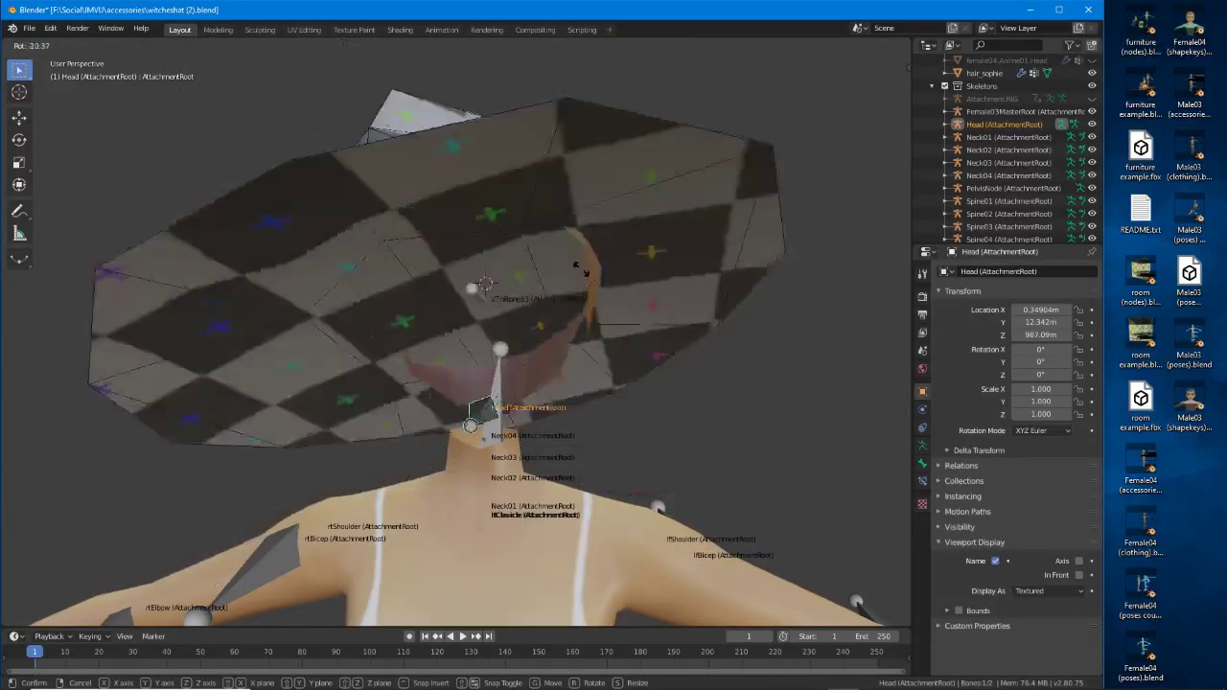
right_click(581, 341)
scroll(599, 391, down, 2)
middle_drag(619, 428, 484, 420)
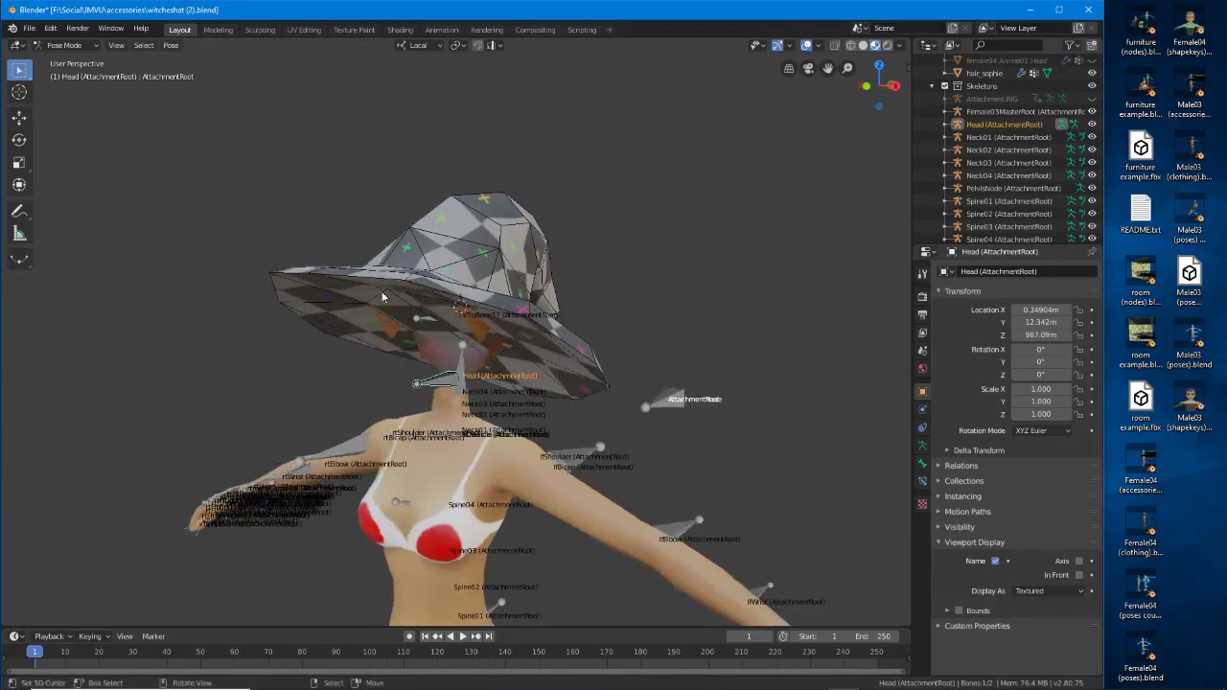
Save the project as a new version named witcheshat (3).blend in the accessories folder.
click(29, 29)
click(51, 126)
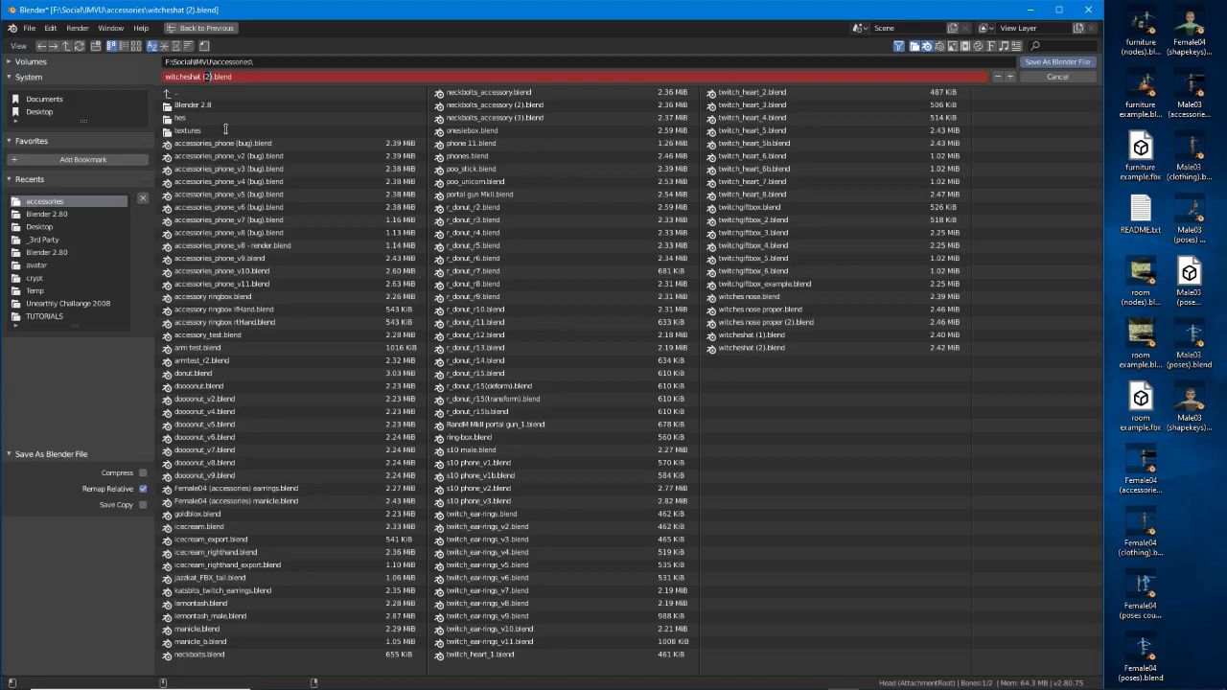
key(Return)
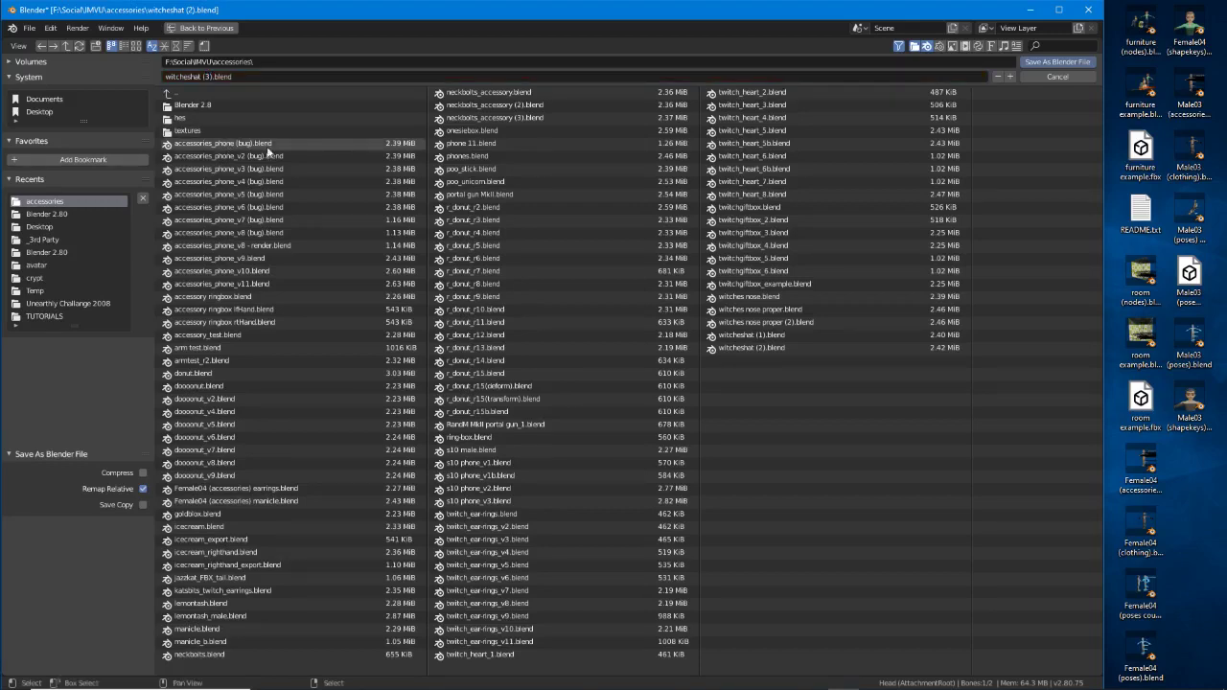
click(1058, 62)
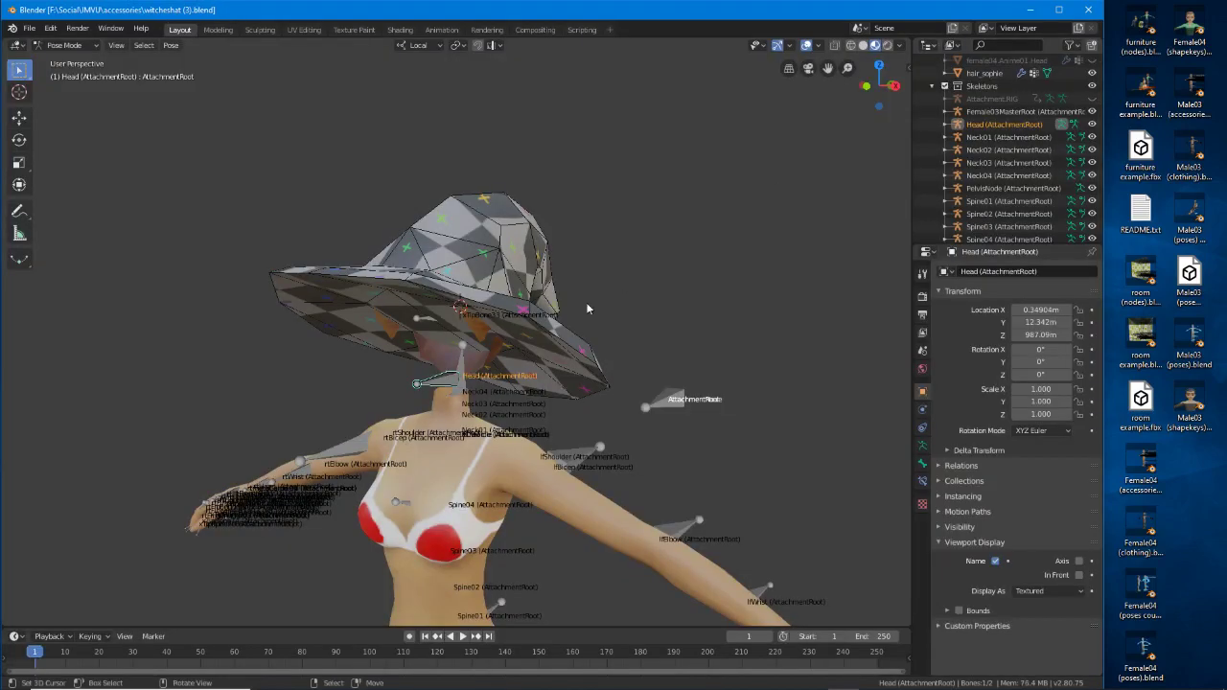
Return the Head armature from Pose Mode to Object Mode.
mouse_move(656, 391)
middle_down()
mouse_move(556, 389)
mouse_move(655, 384)
middle_up()
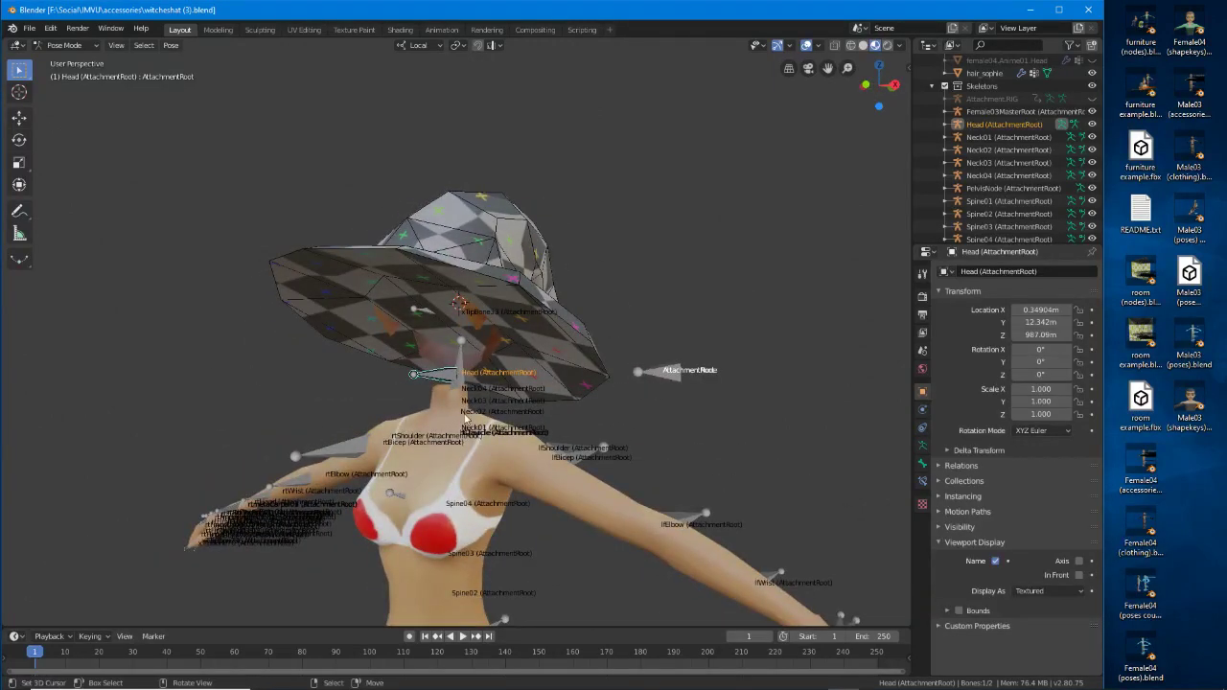
click(62, 45)
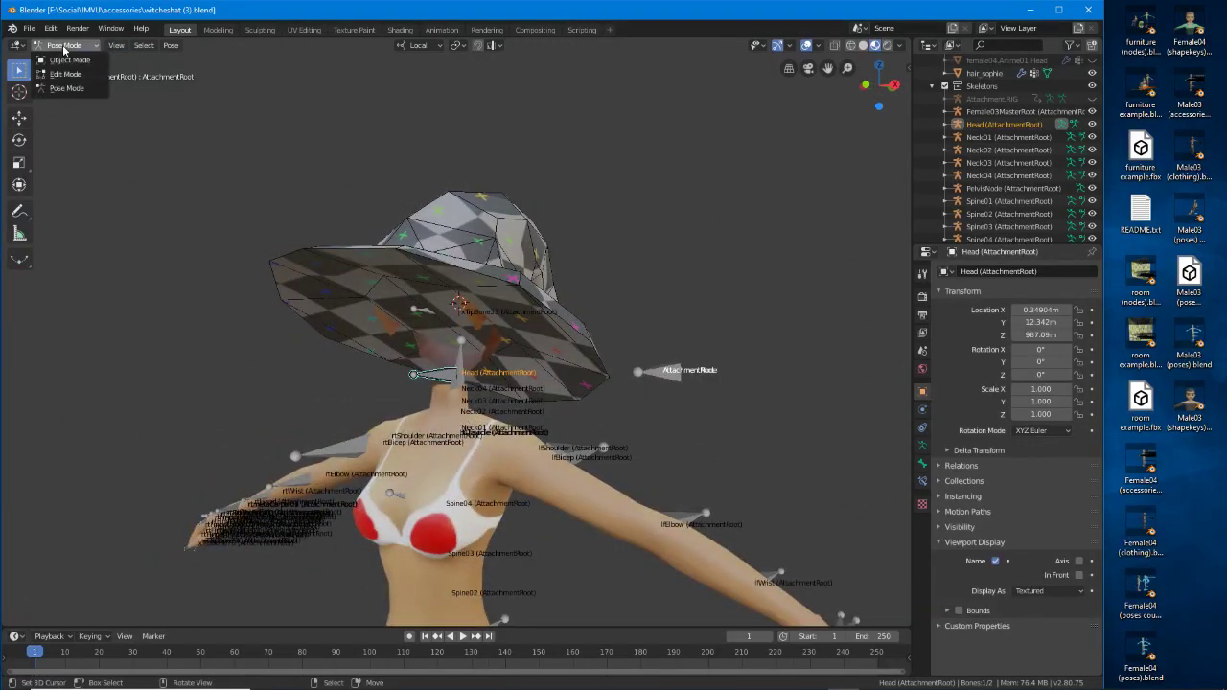
click(67, 53)
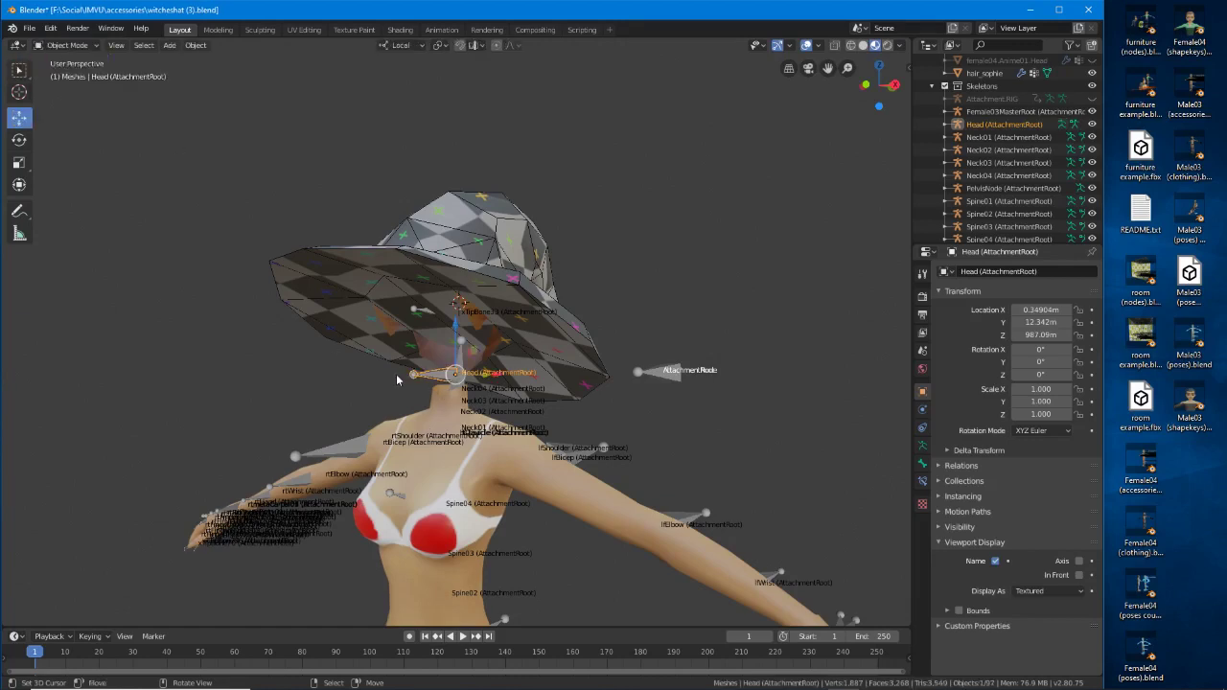
Review the FBX export's main, geometry, armature and animation options, and export the scene as witcheshat (3).fbx to the accessories folder.
click(29, 29)
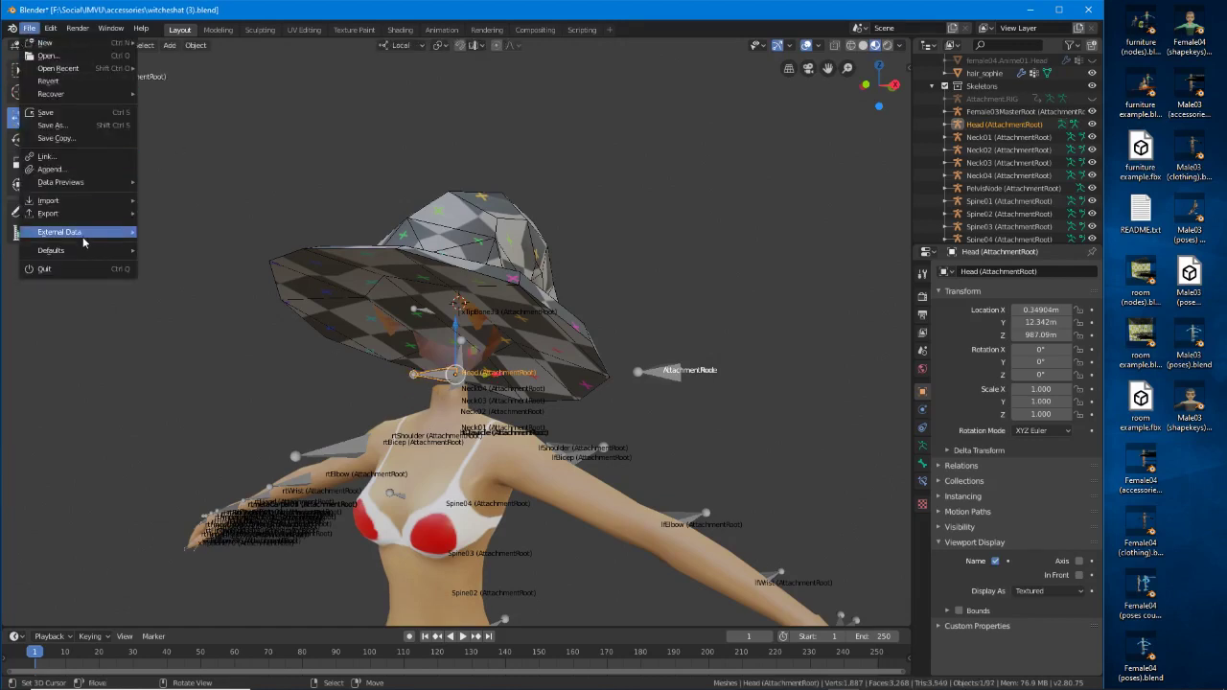
mouse_move(96, 213)
click(174, 237)
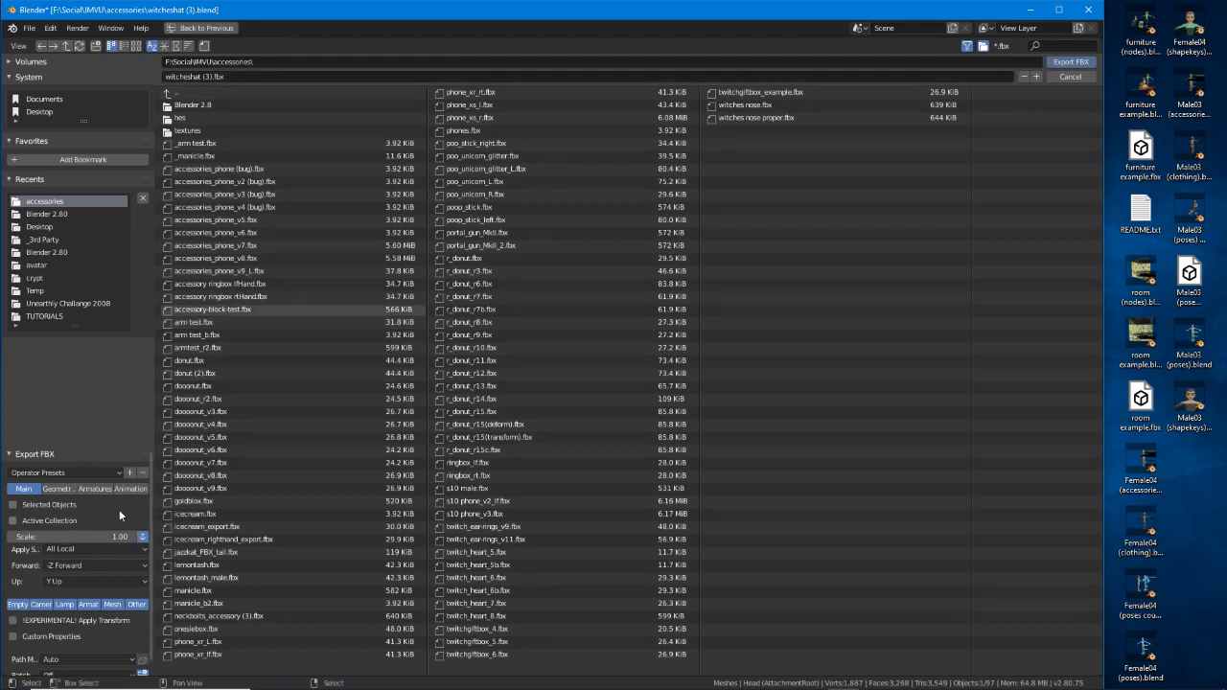
click(62, 489)
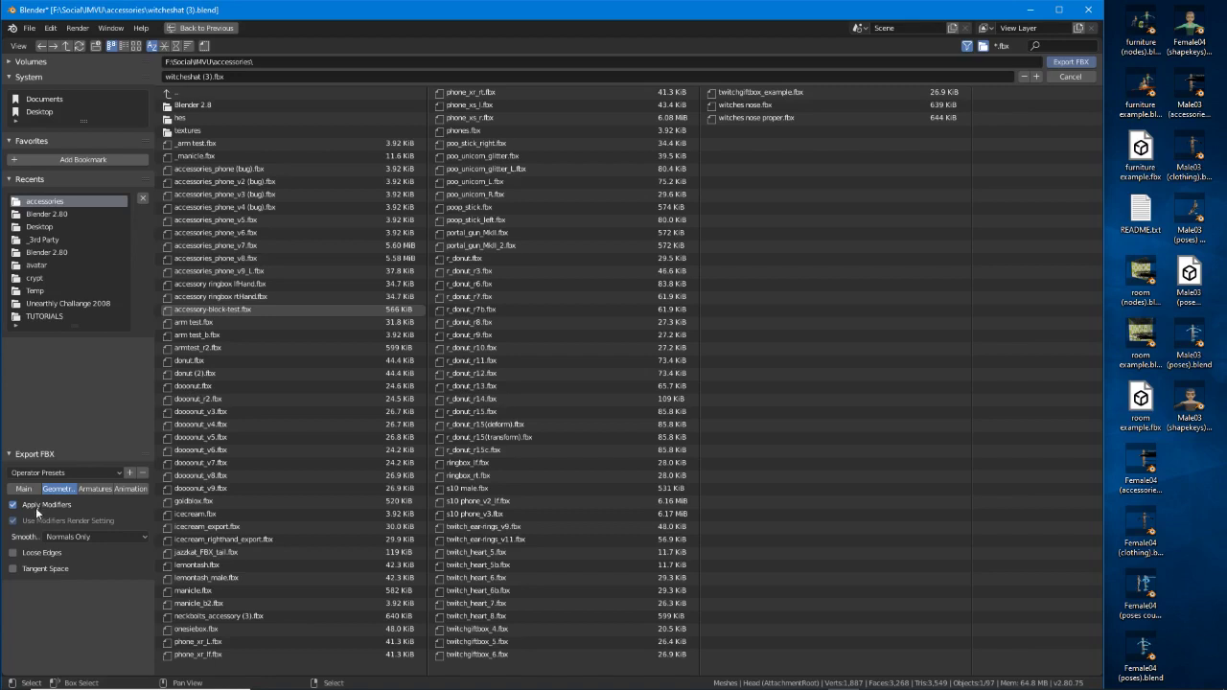
click(93, 490)
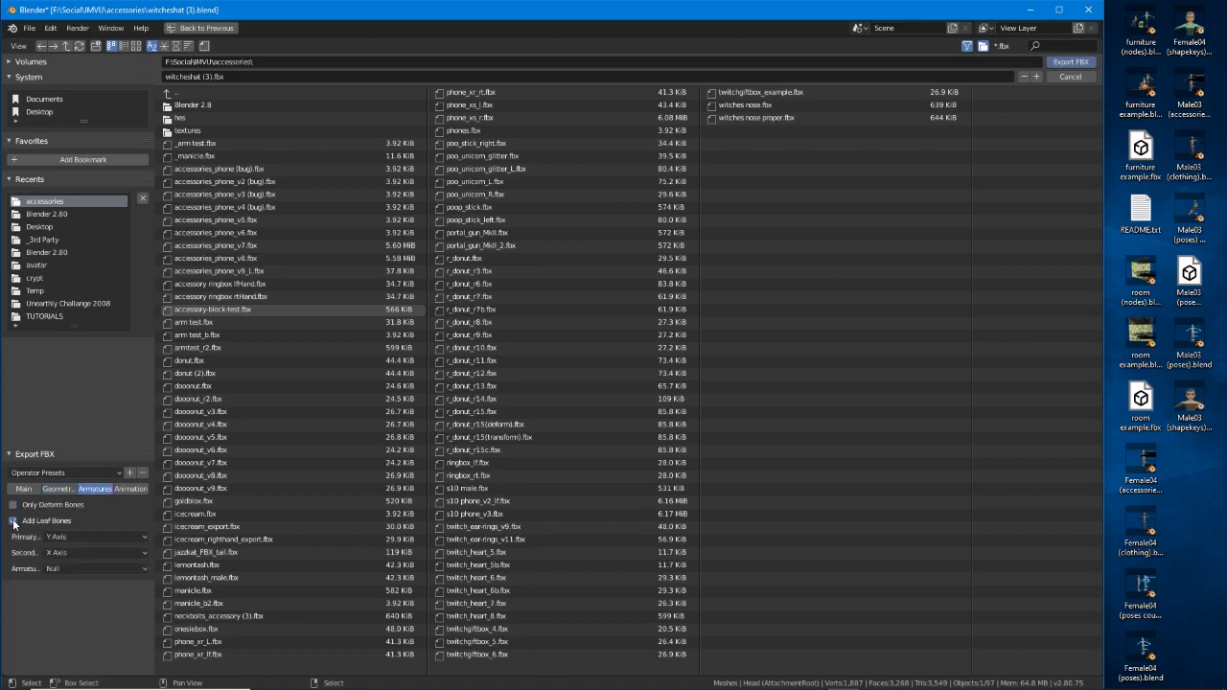
click(127, 493)
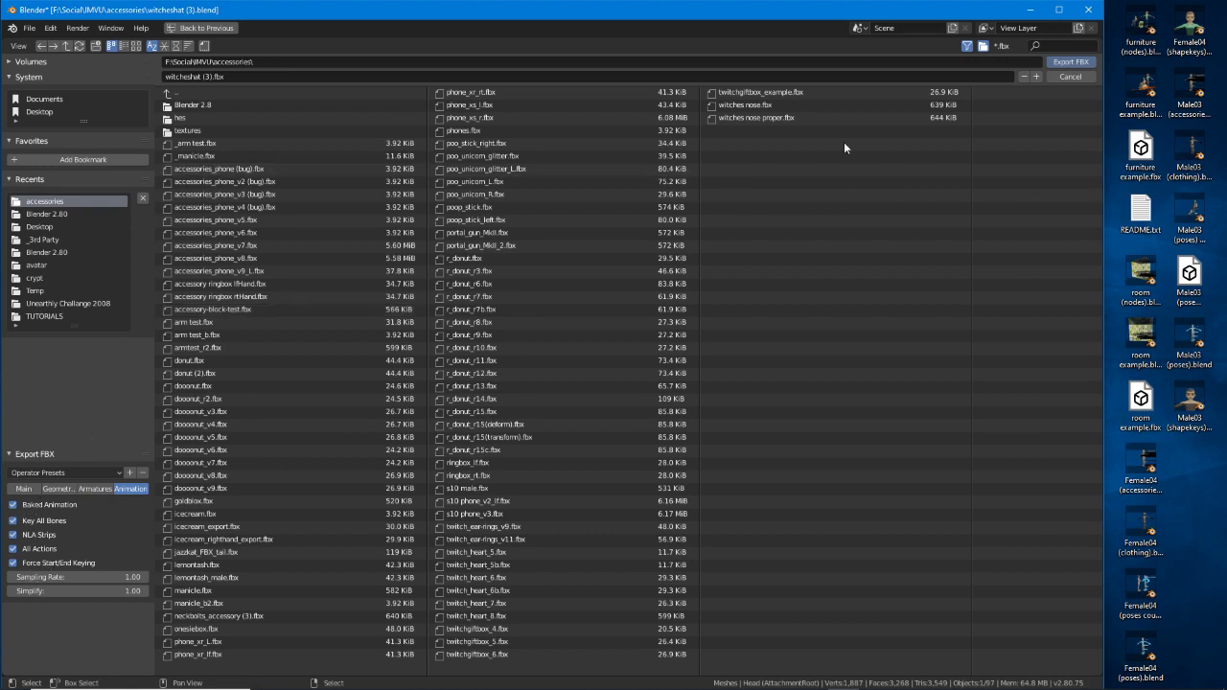
click(1071, 62)
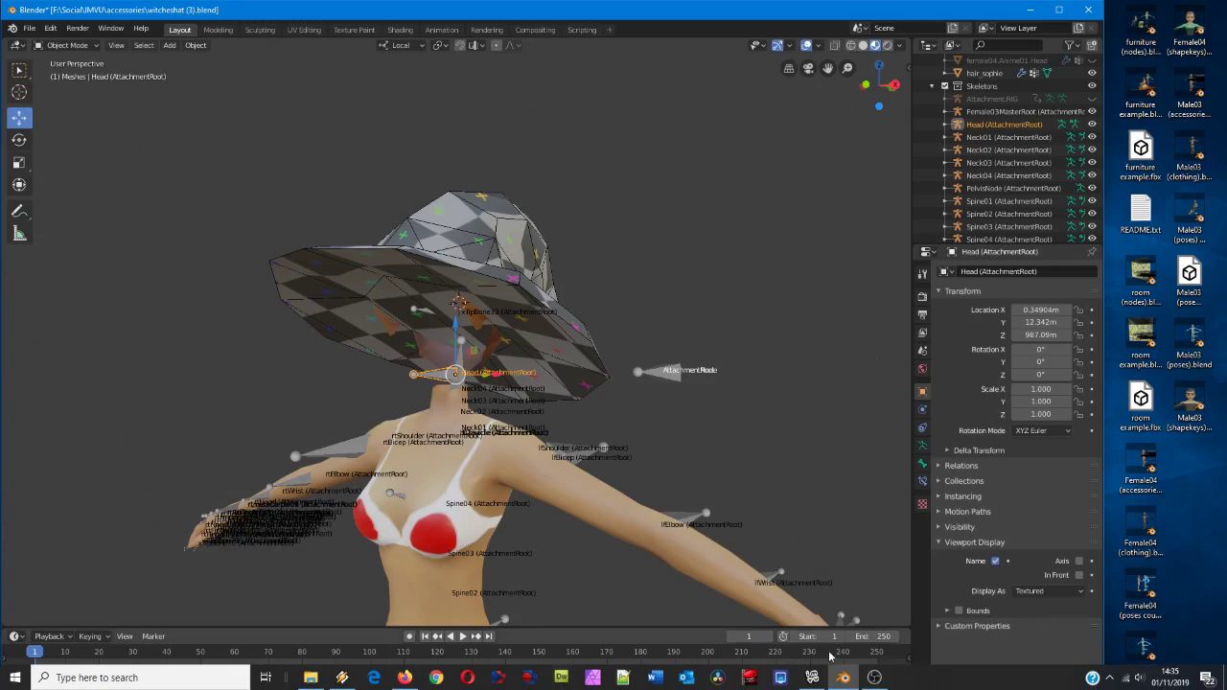
Switch to IMVU, enter the Creator section and derive a new product from the Female Accessory base (682).
click(812, 678)
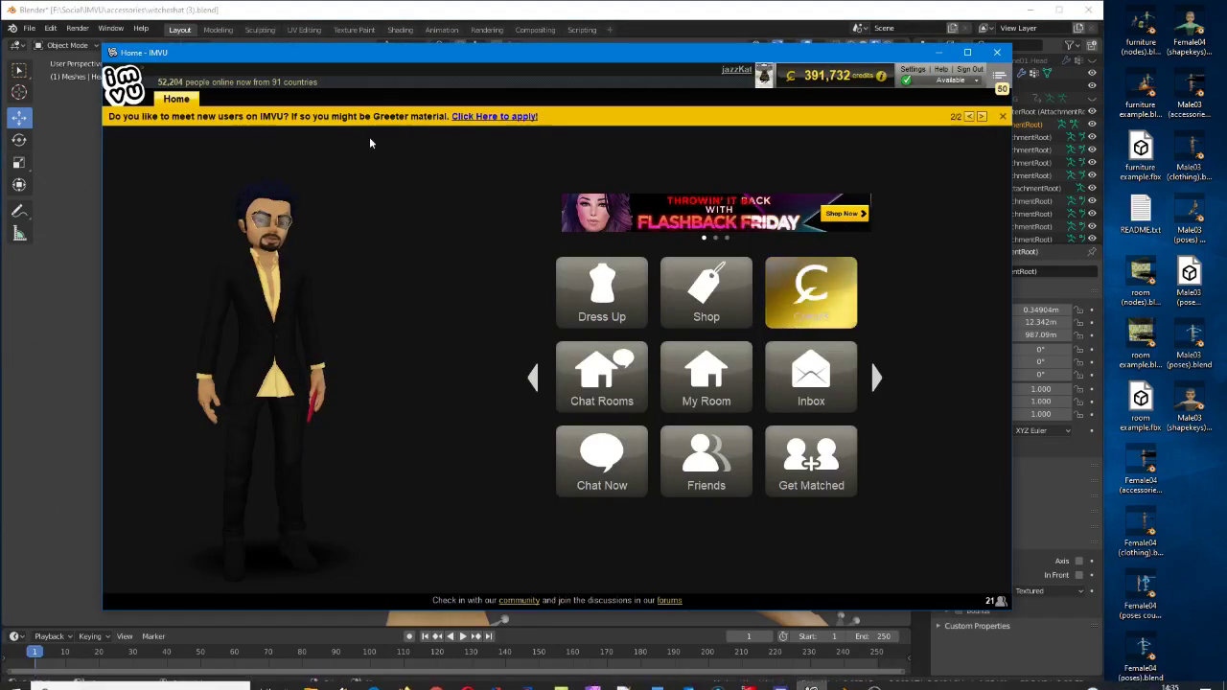
drag(382, 59, 368, 72)
click(518, 386)
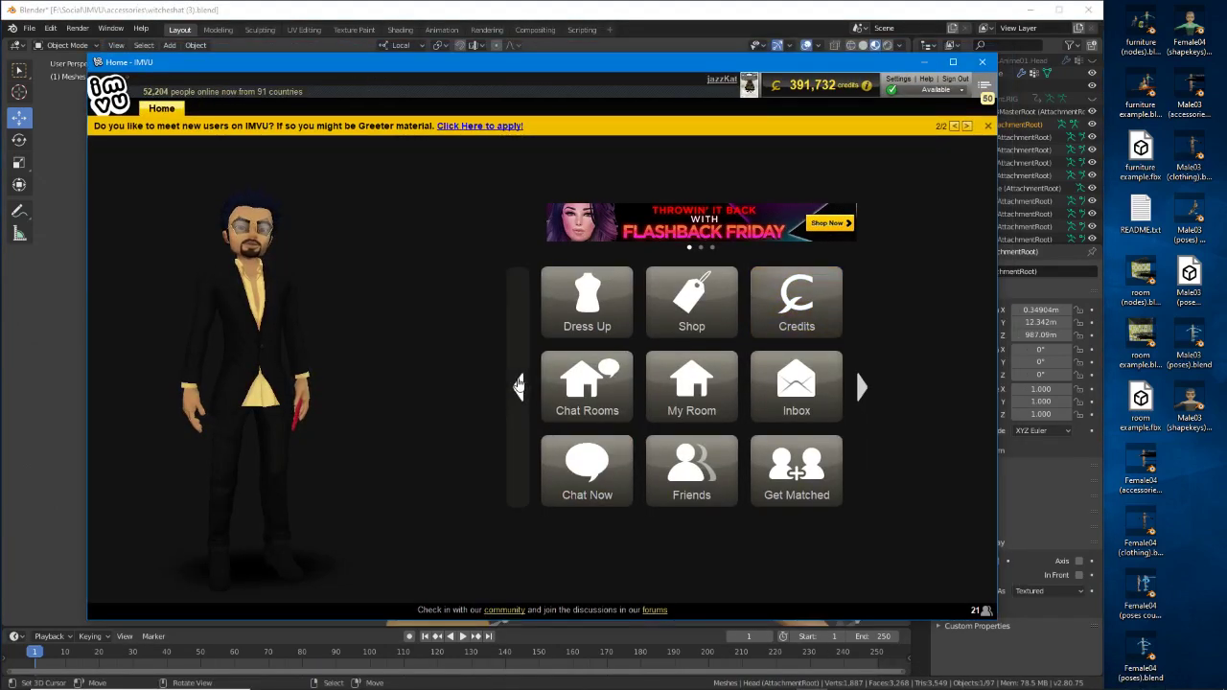
click(571, 279)
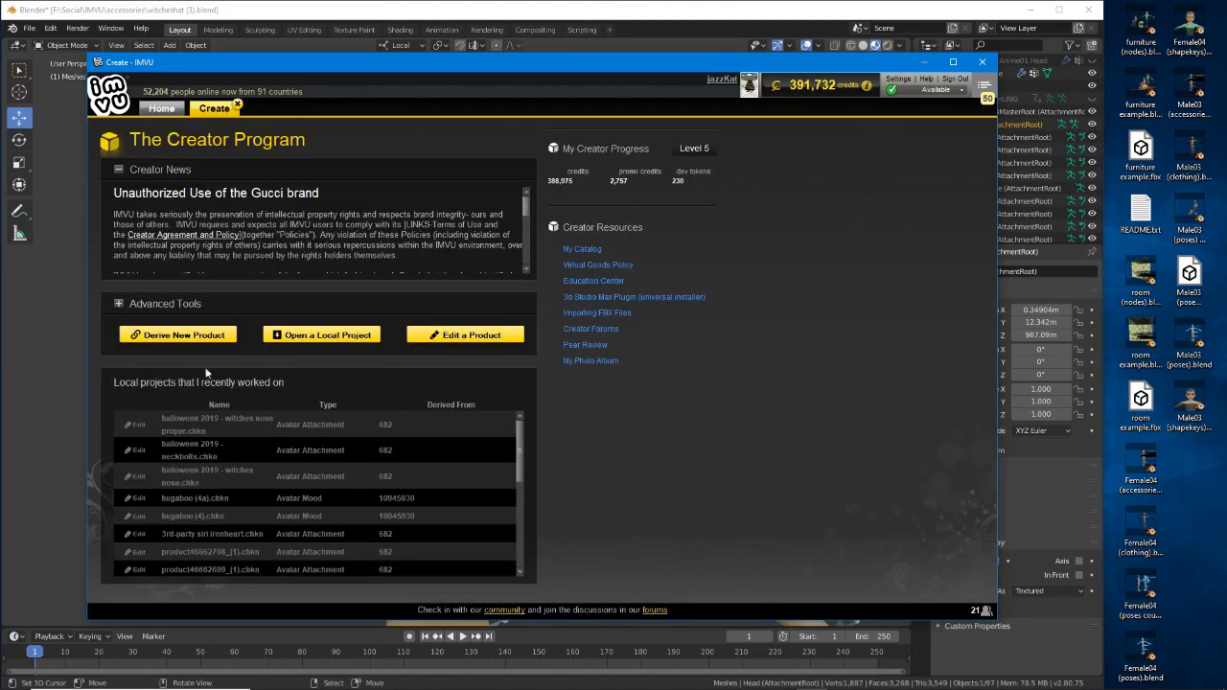
click(174, 336)
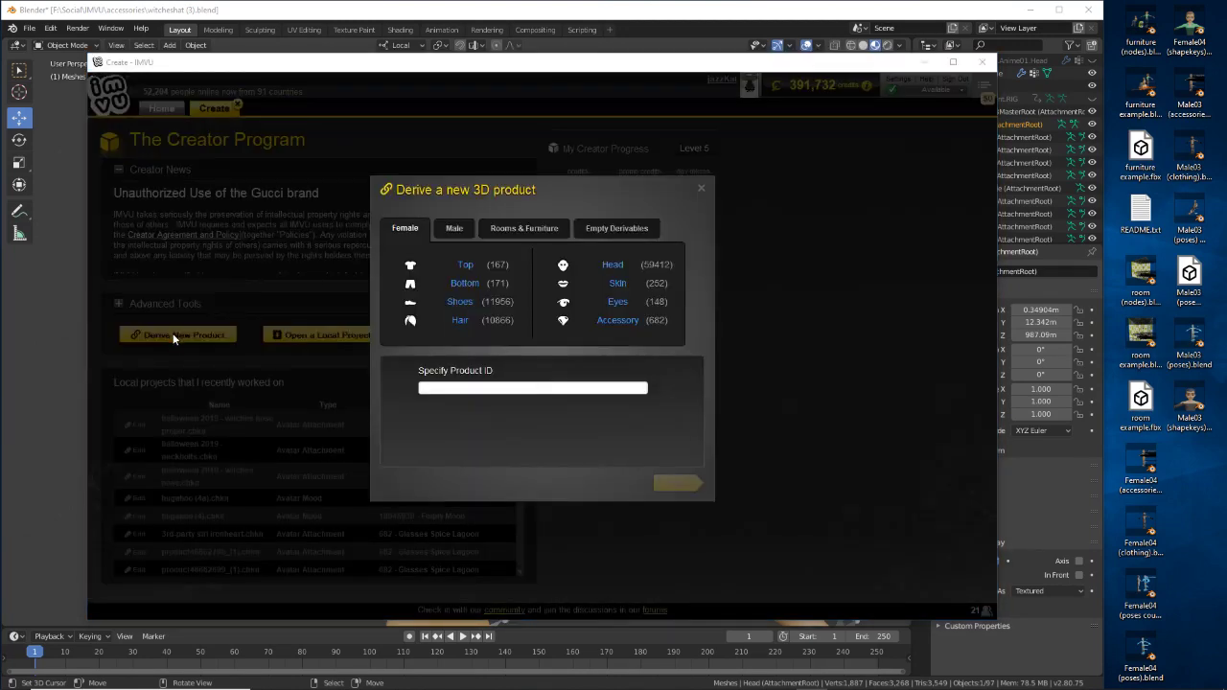
click(618, 323)
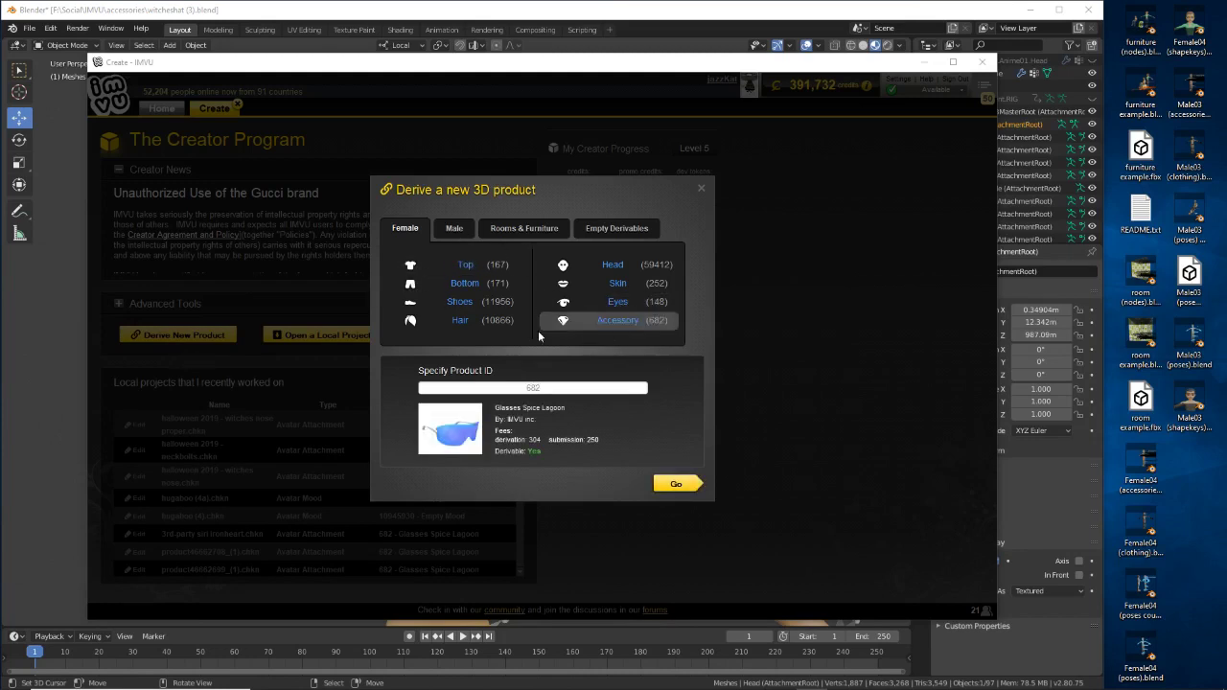
click(674, 484)
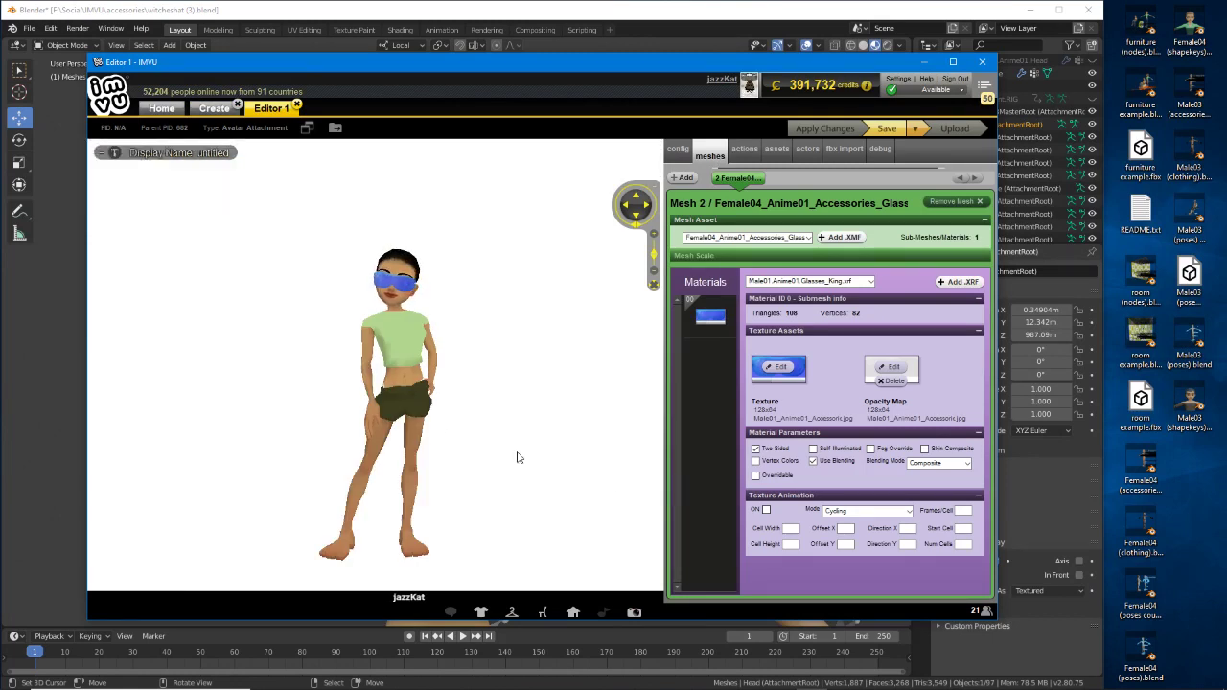
Load witcheshat (3).fbx from the accessories folder into the product editor's FBX import.
drag(506, 432, 432, 428)
scroll(509, 416, up, 5)
scroll(466, 426, up, 2)
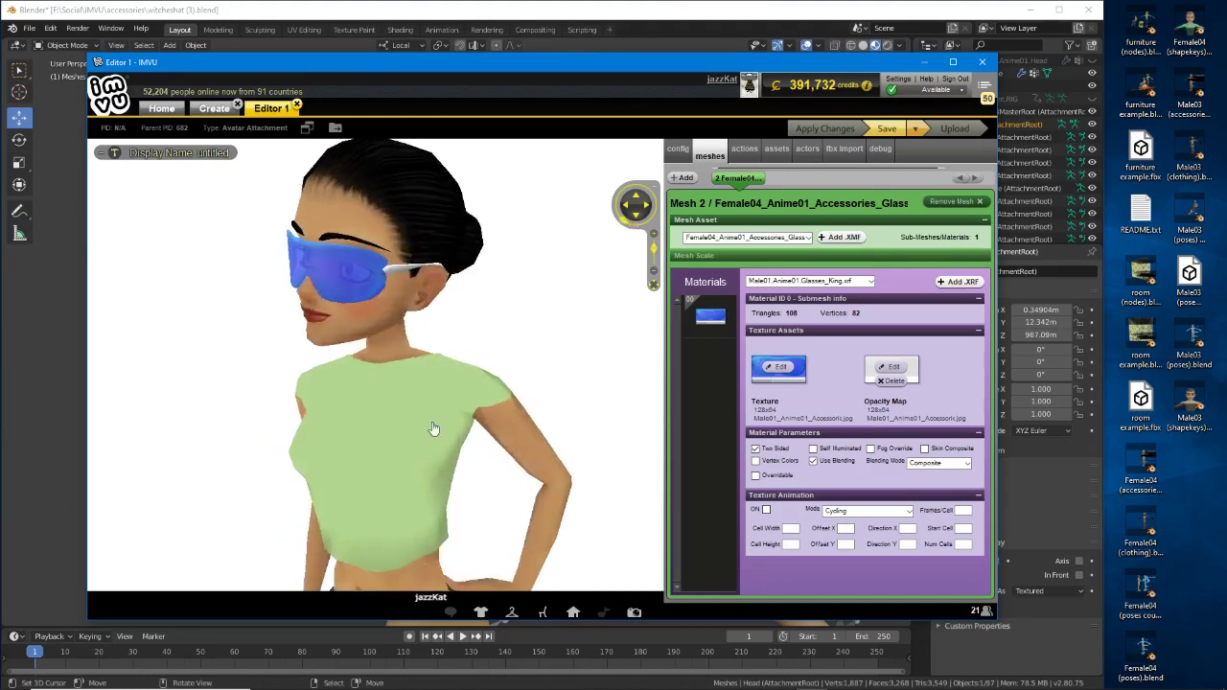
click(847, 153)
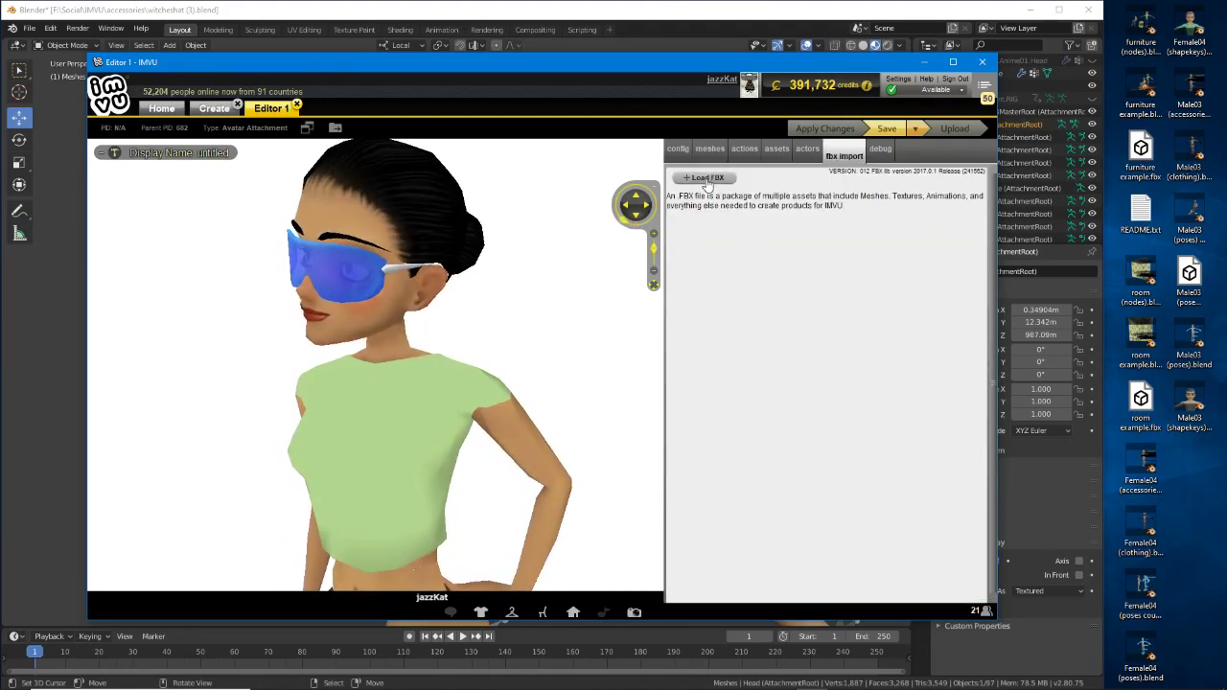
click(706, 177)
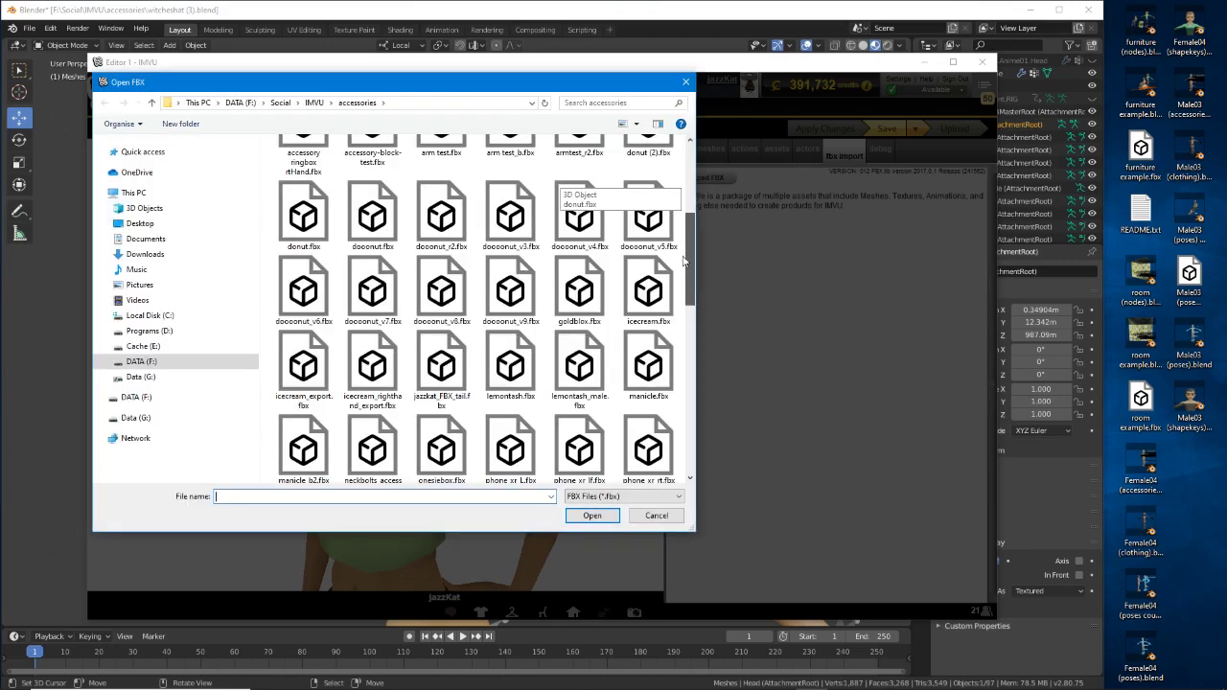
drag(683, 260, 677, 430)
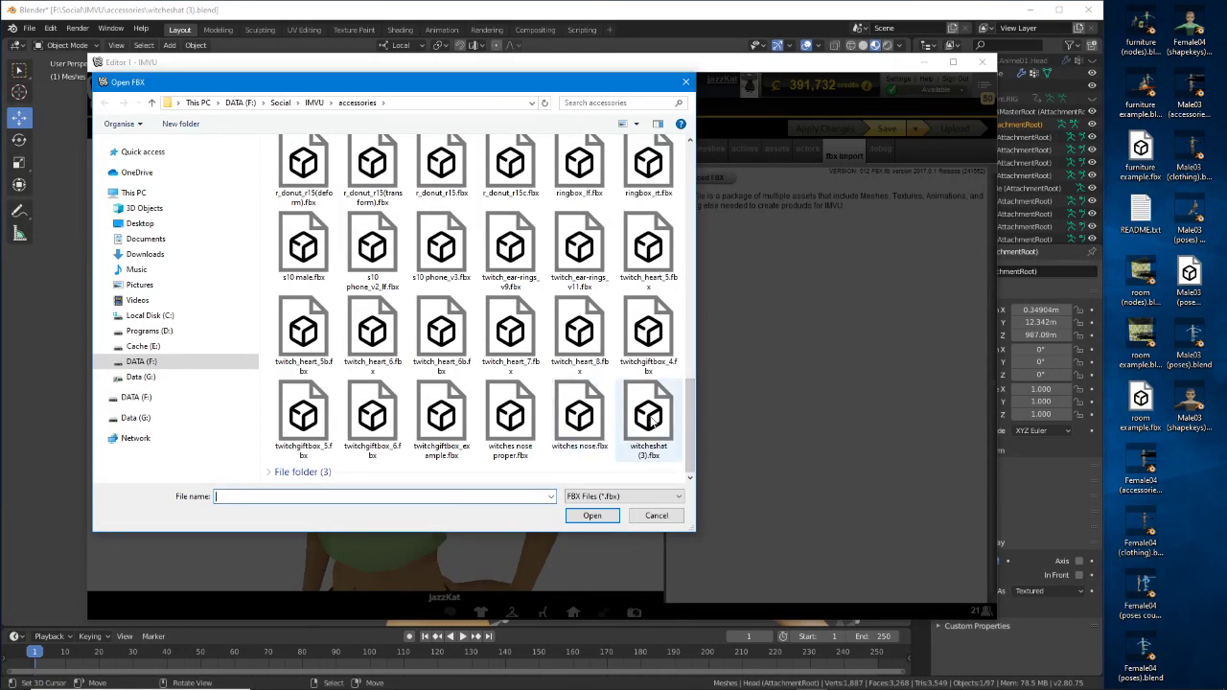
click(648, 417)
click(593, 516)
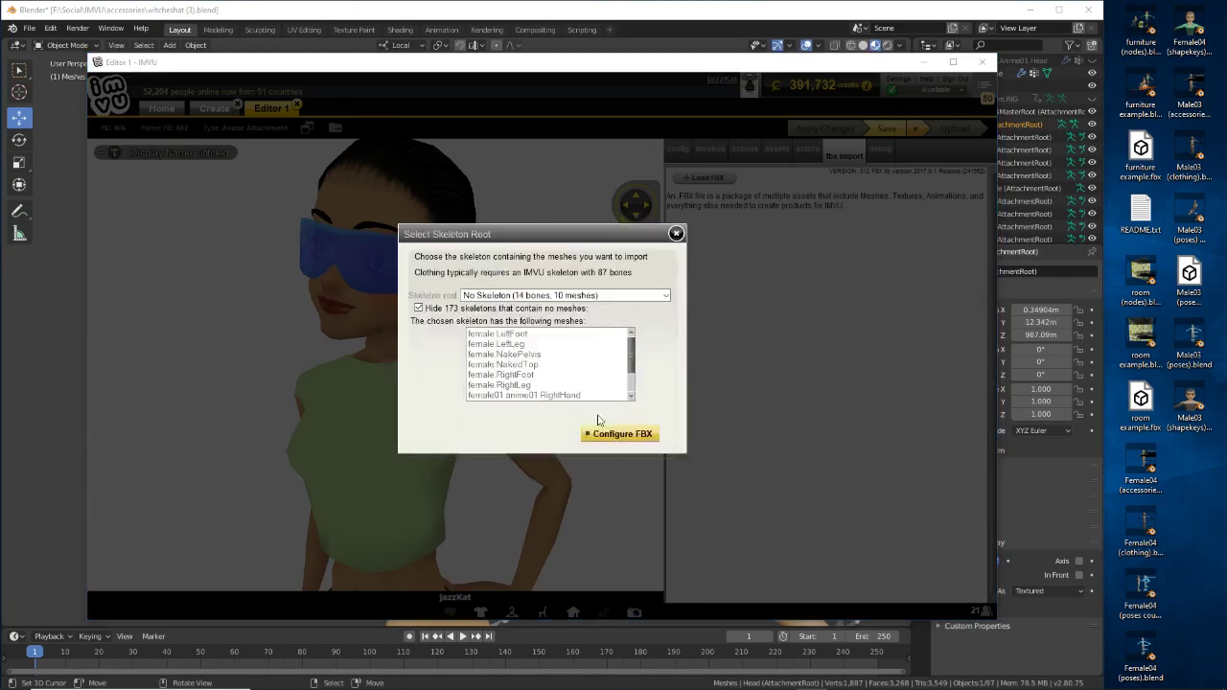
Choose RootNode/Head (AttachmentRoot)/AttachmentRoot as the skeleton root and proceed to configuring the FBX.
click(527, 297)
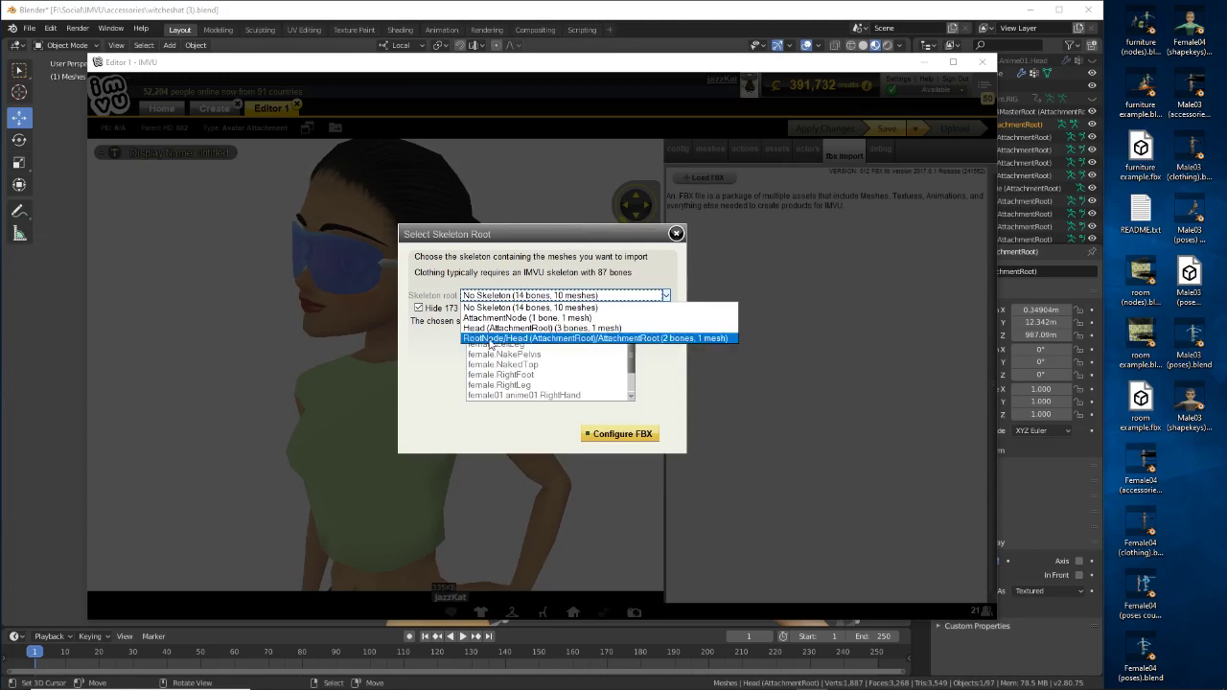
click(508, 338)
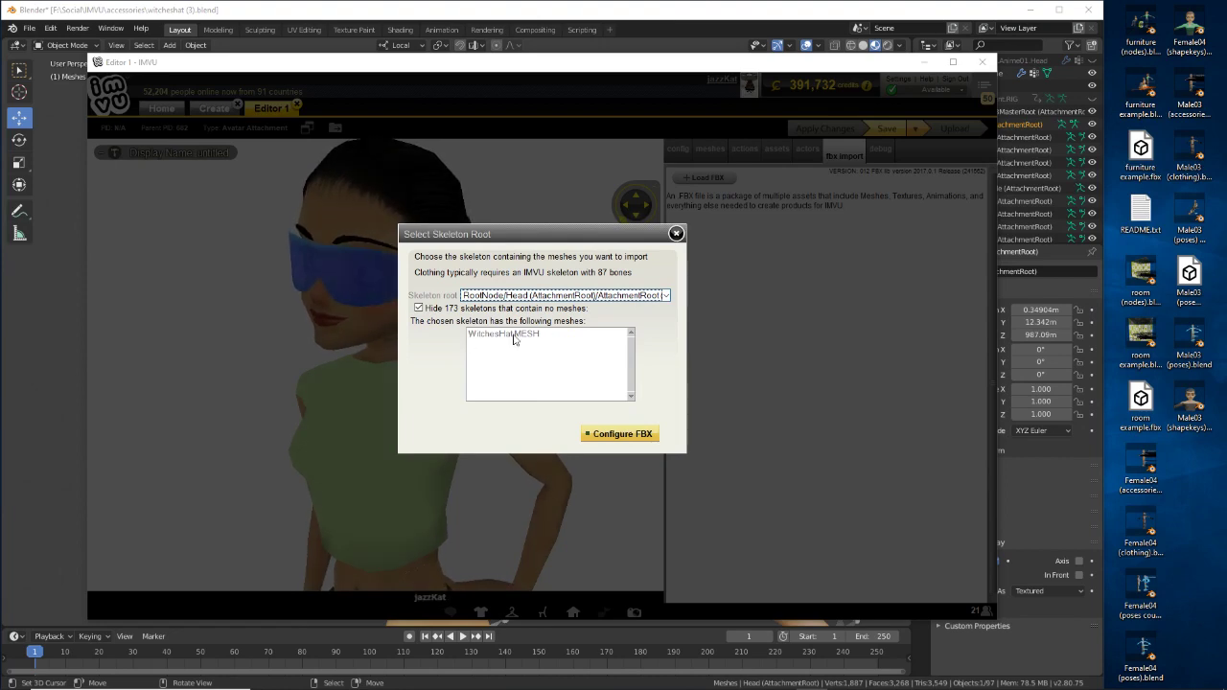
click(624, 435)
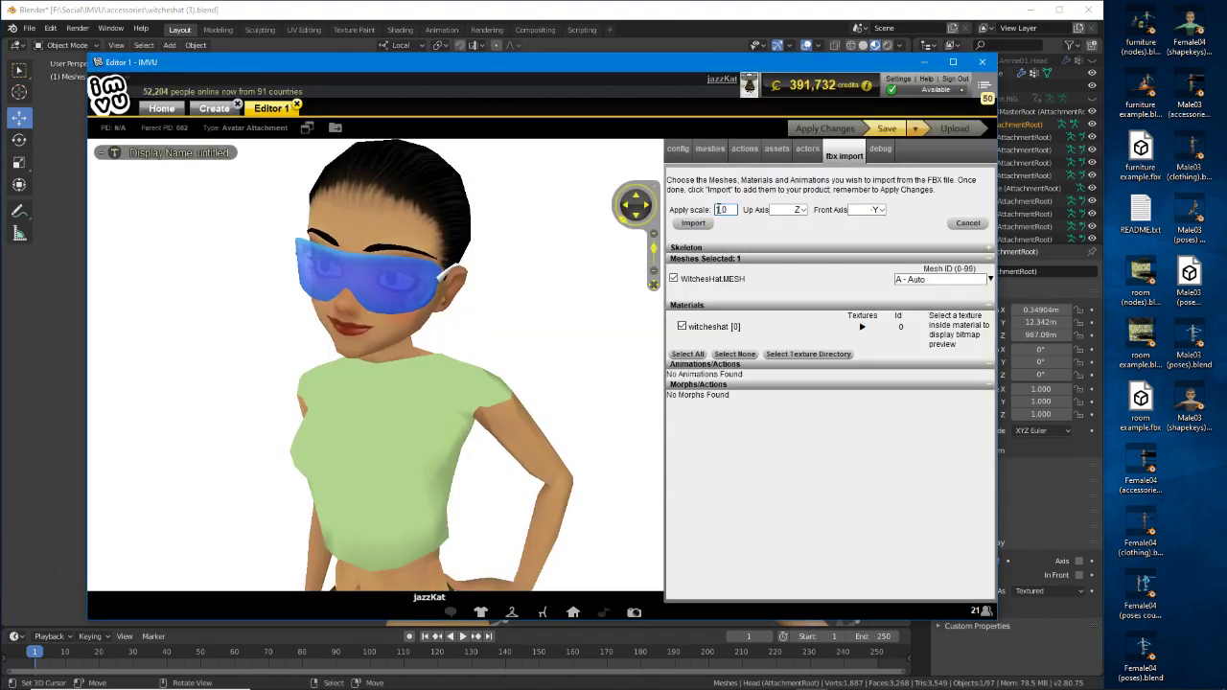
Set the import scale to 0.01 and the hat's mesh ID to 2, then import the FBX and apply the changes.
double_click(720, 209)
text(0)
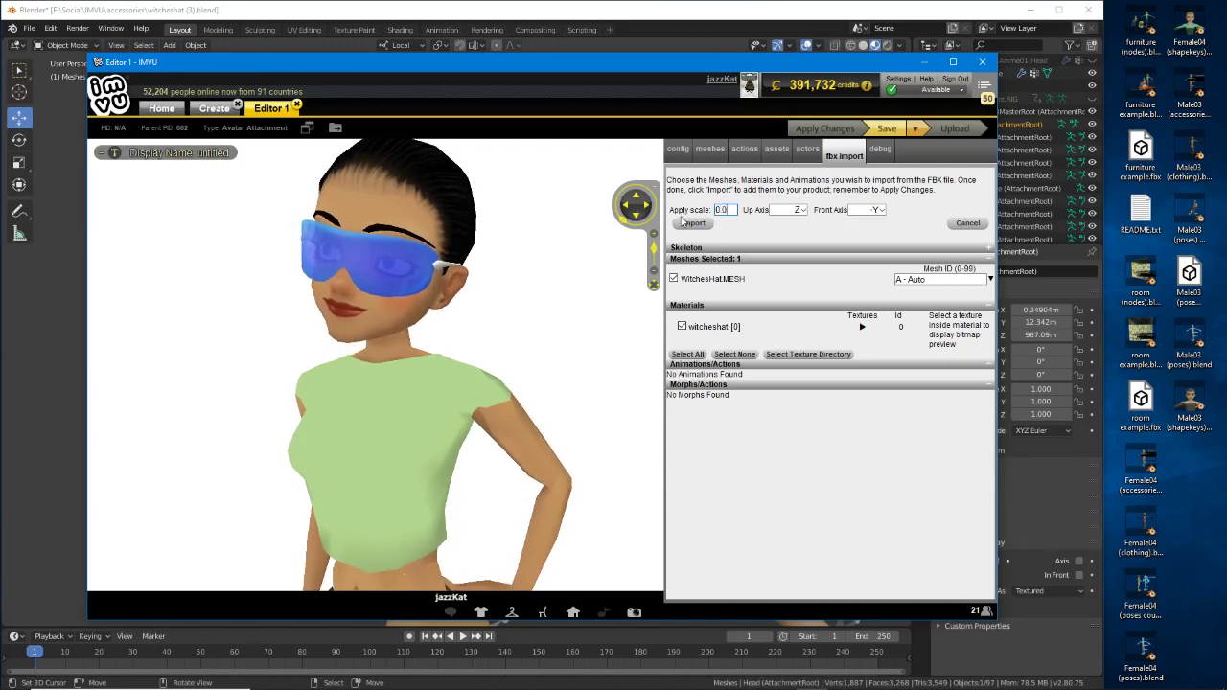
click(907, 280)
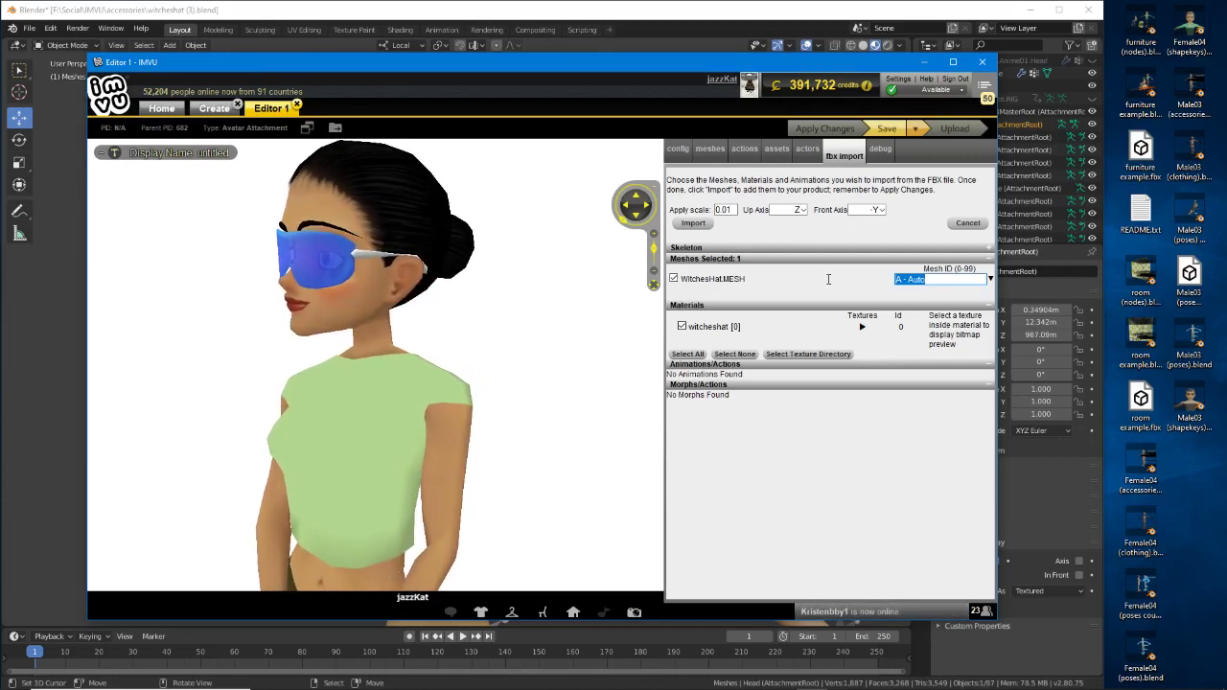
text(2)
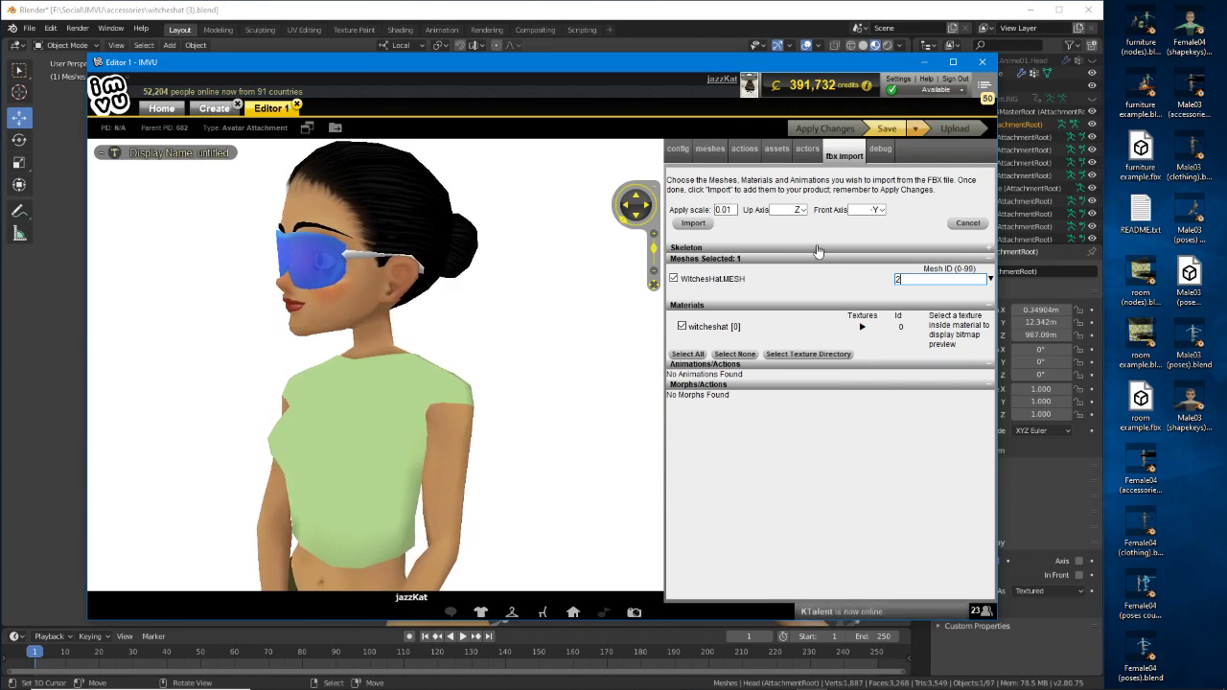
click(692, 222)
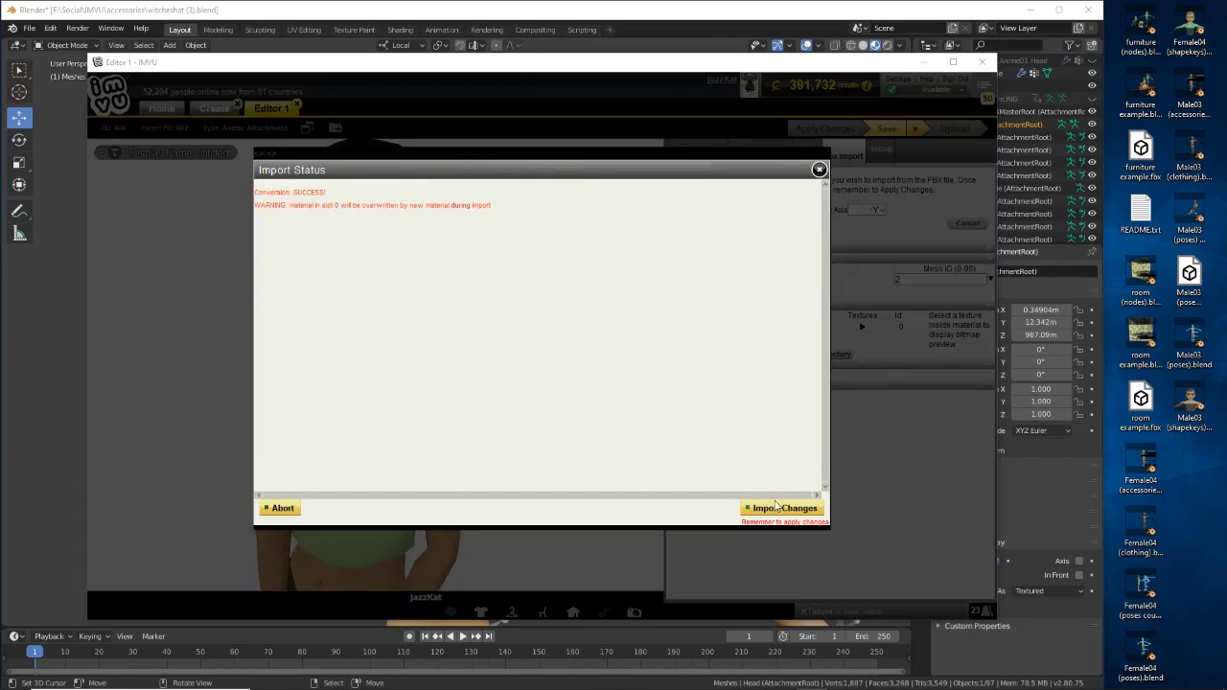
click(784, 509)
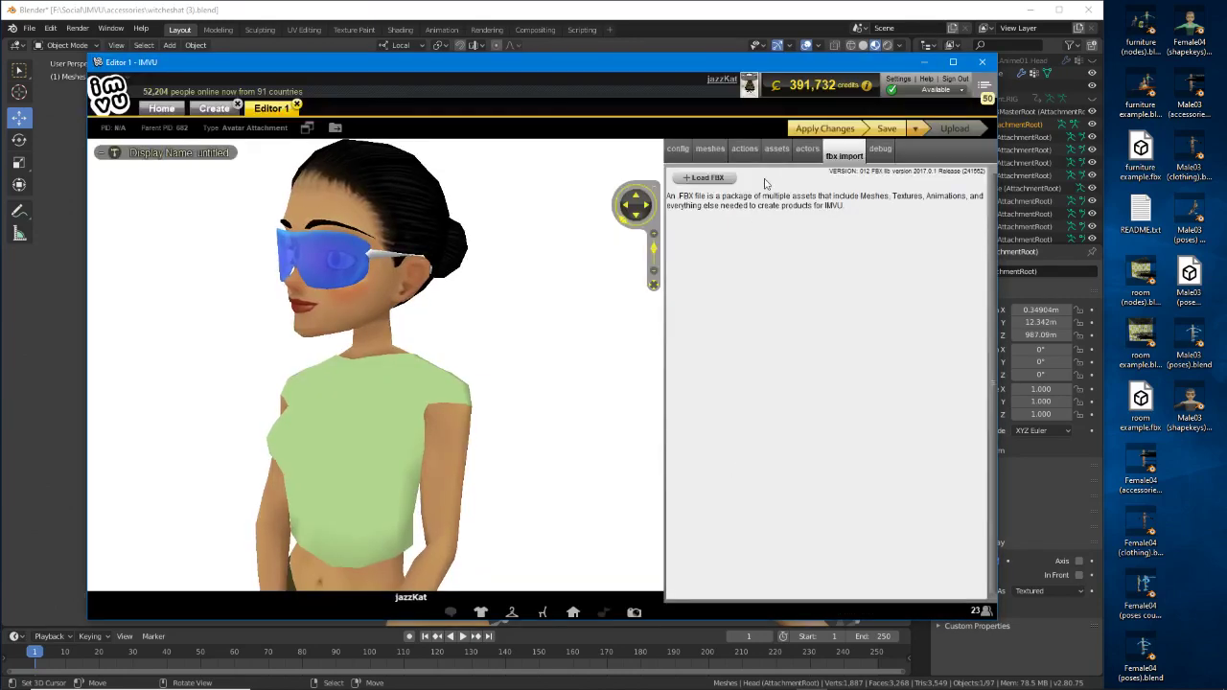
click(827, 127)
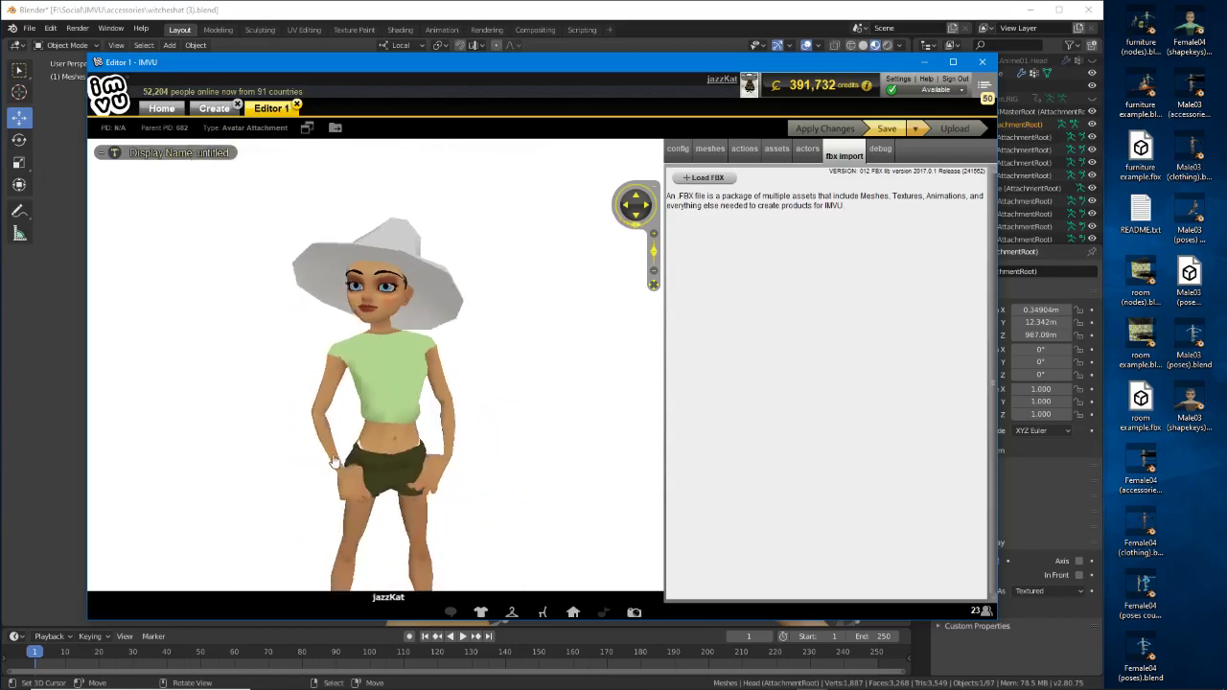
Turn off Two Sided and Use Blending and enable Vertex Colors on the hat's material, then apply the changes.
drag(226, 451, 182, 465)
drag(416, 416, 409, 461)
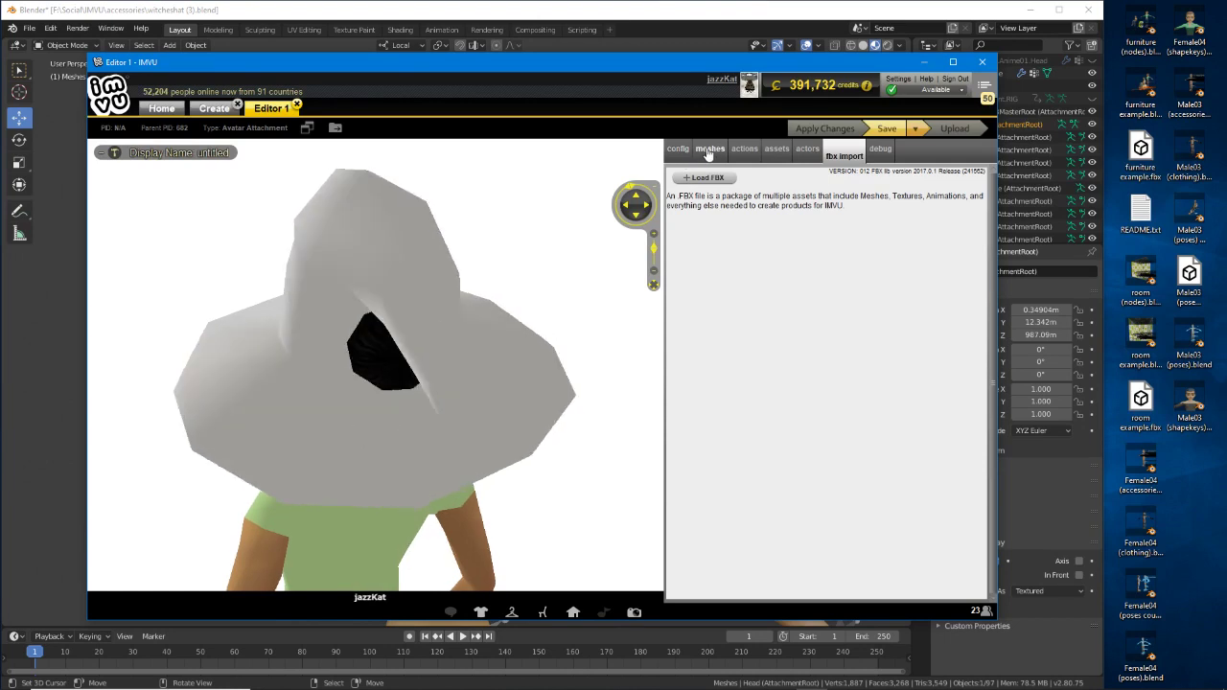
click(708, 151)
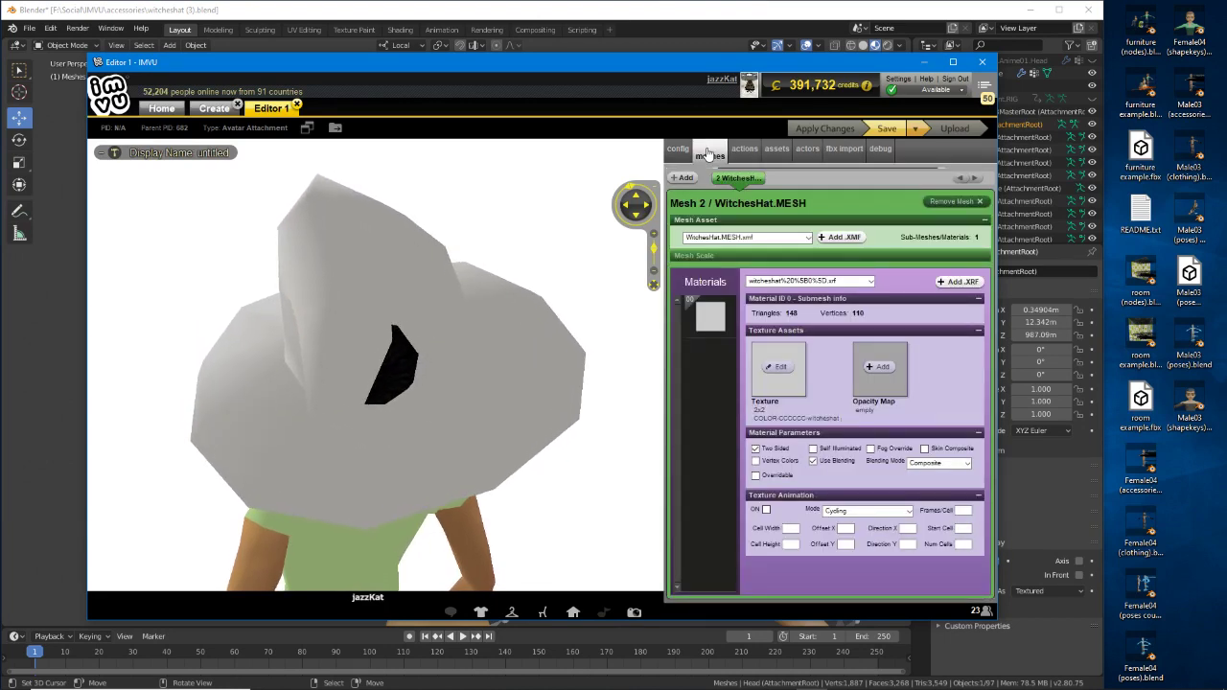
click(756, 449)
click(813, 461)
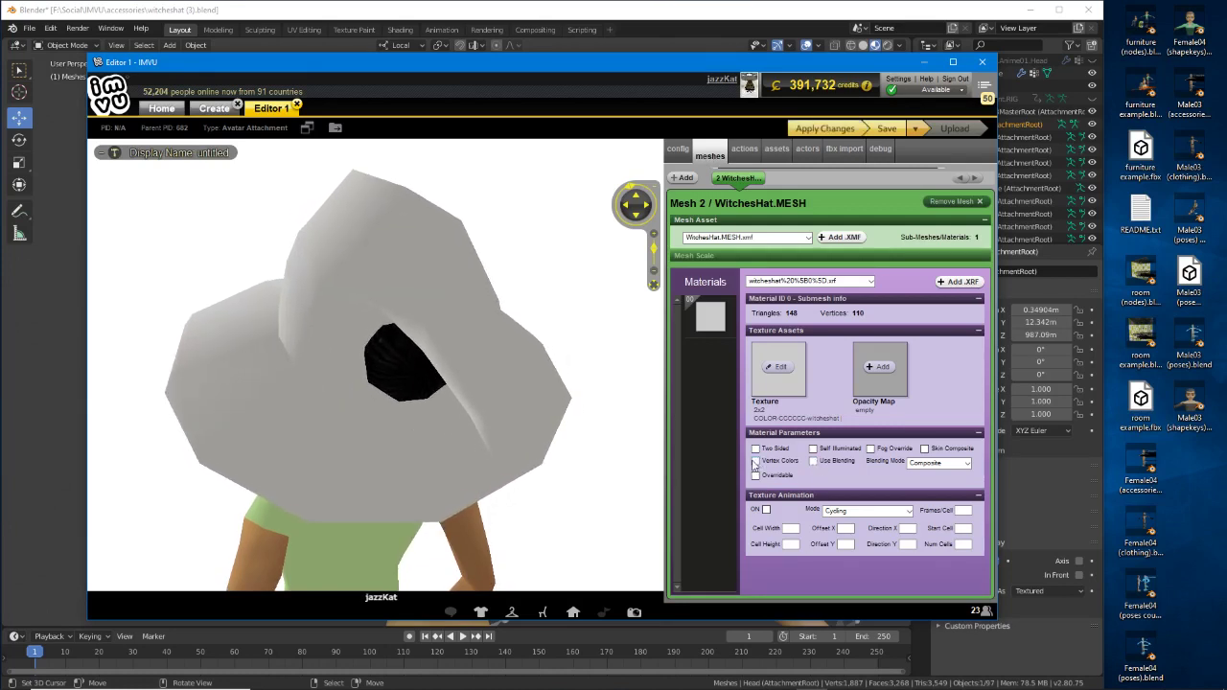
click(756, 461)
click(833, 131)
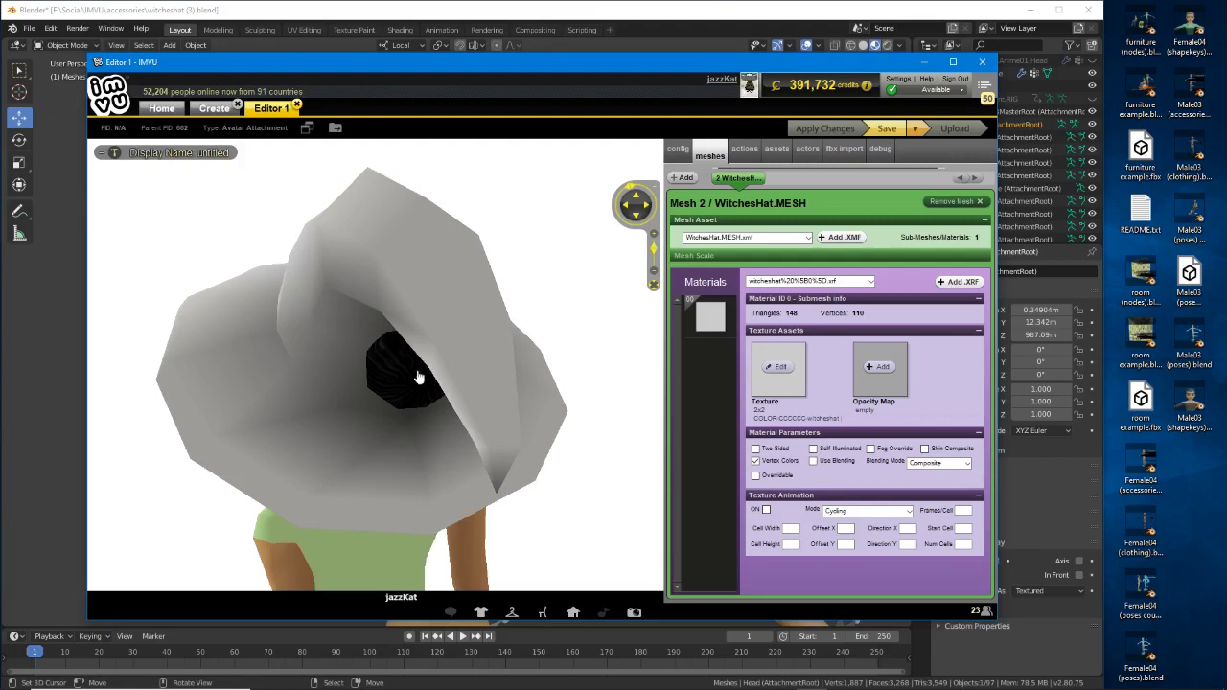
Replace the hat's texture with dooonut.tga from the accessories folder and apply the changes.
drag(418, 374, 602, 292)
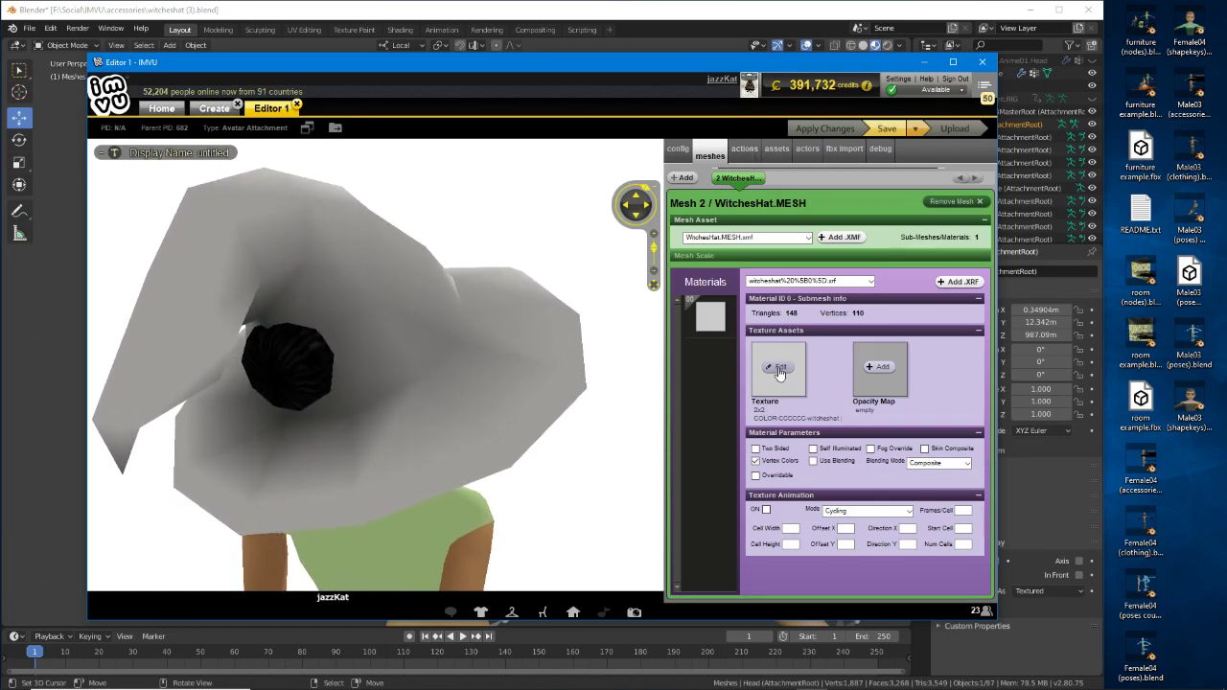
click(780, 373)
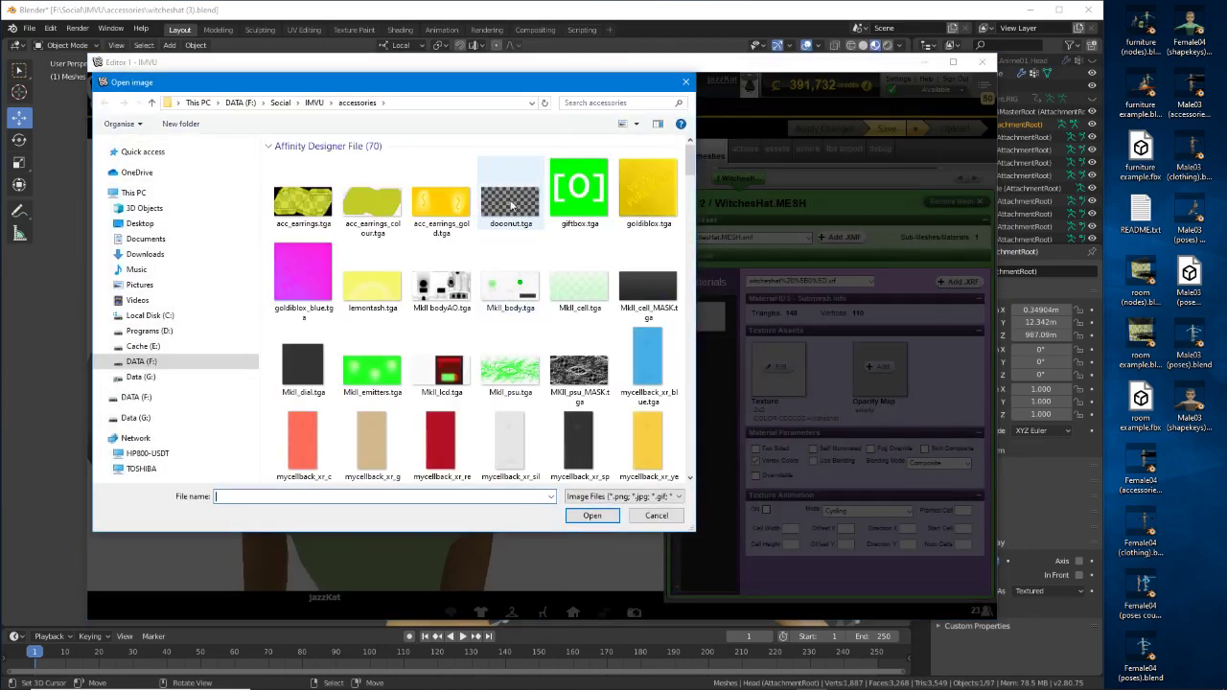
click(511, 201)
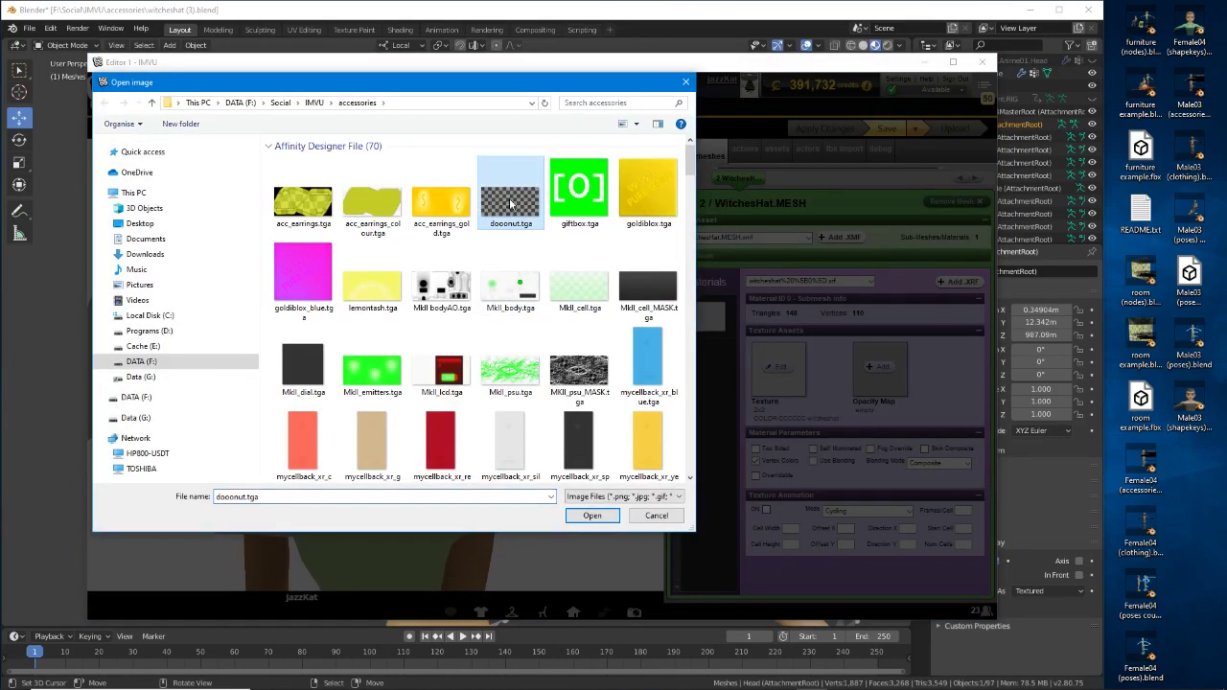
click(593, 516)
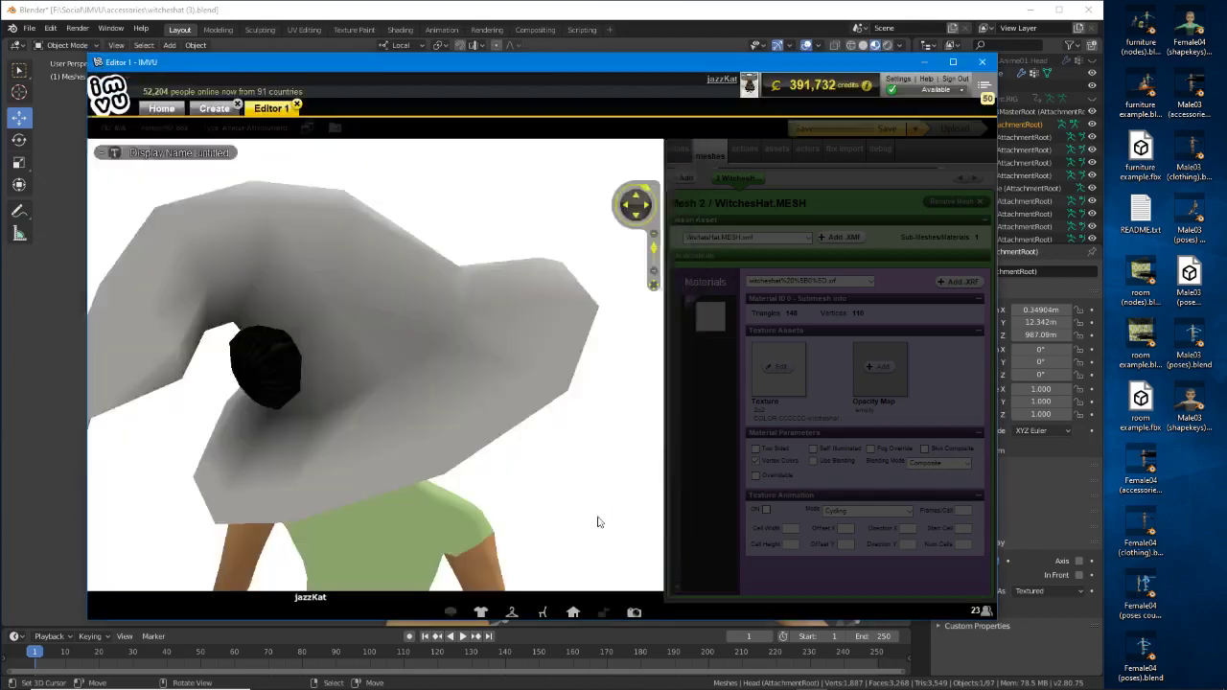
click(824, 128)
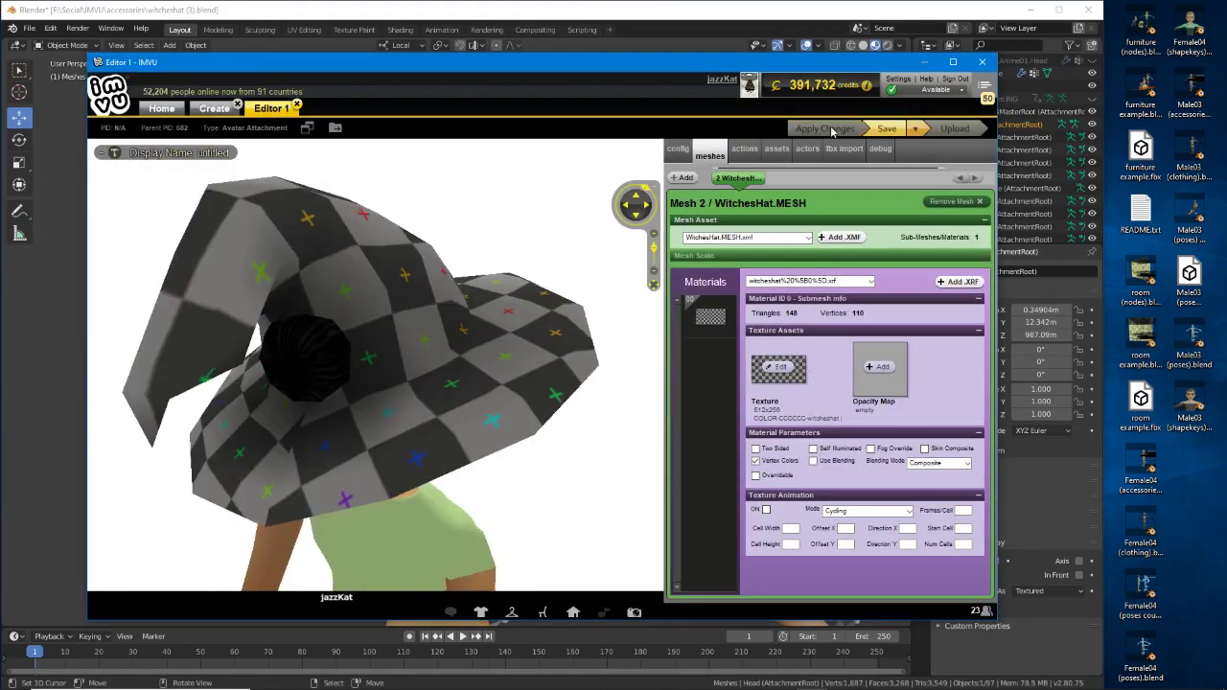
Inspect the textured hat's fit on the avatar from the side and front, at a distance and close up.
mouse_move(463, 450)
mouse_down()
mouse_move(545, 444)
mouse_move(325, 449)
mouse_move(464, 459)
mouse_up()
scroll(339, 480, down, 5)
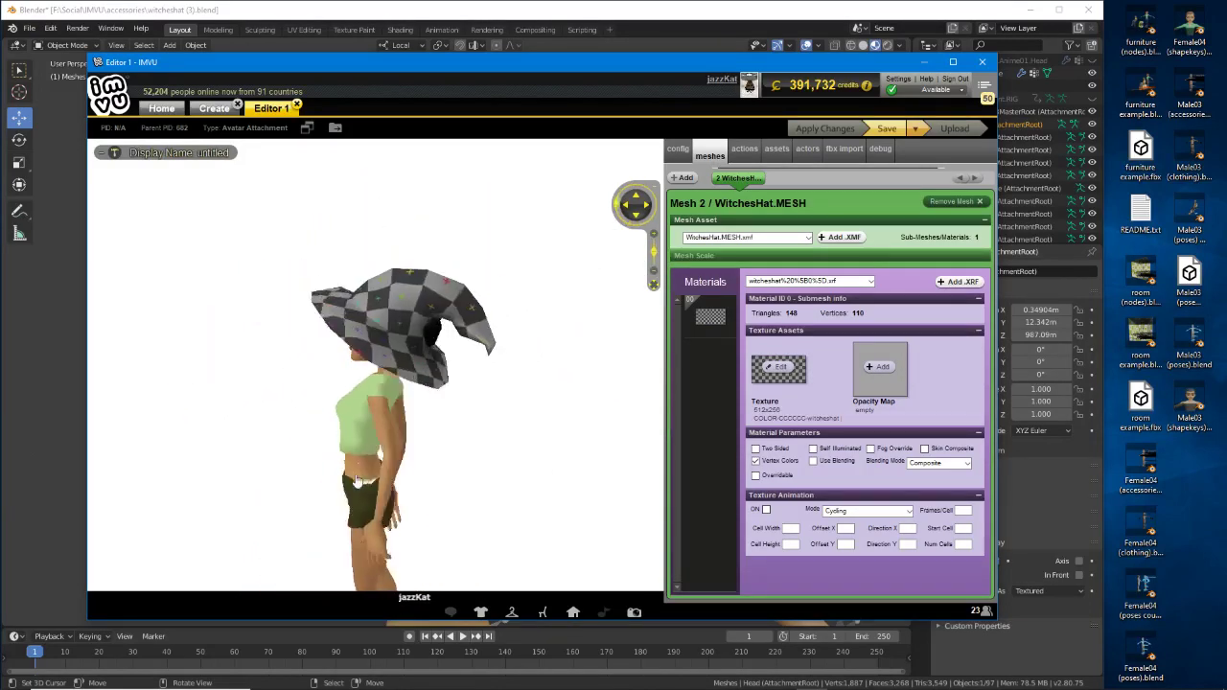
scroll(356, 480, up, 6)
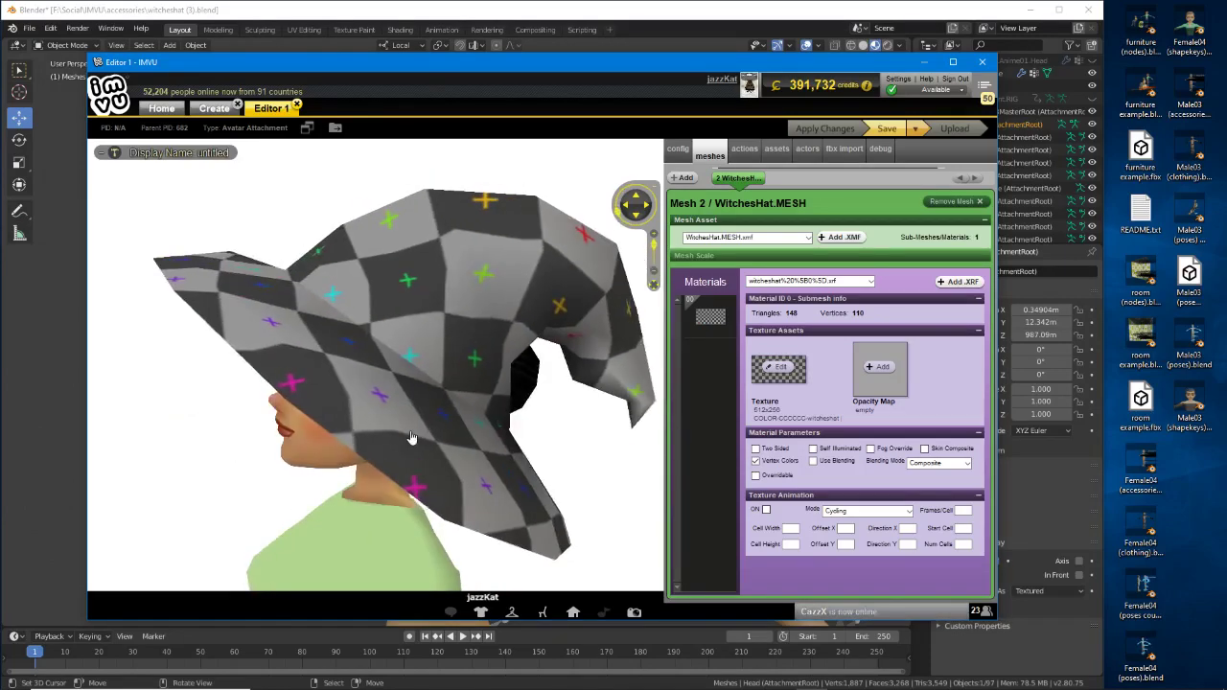
drag(393, 439, 493, 455)
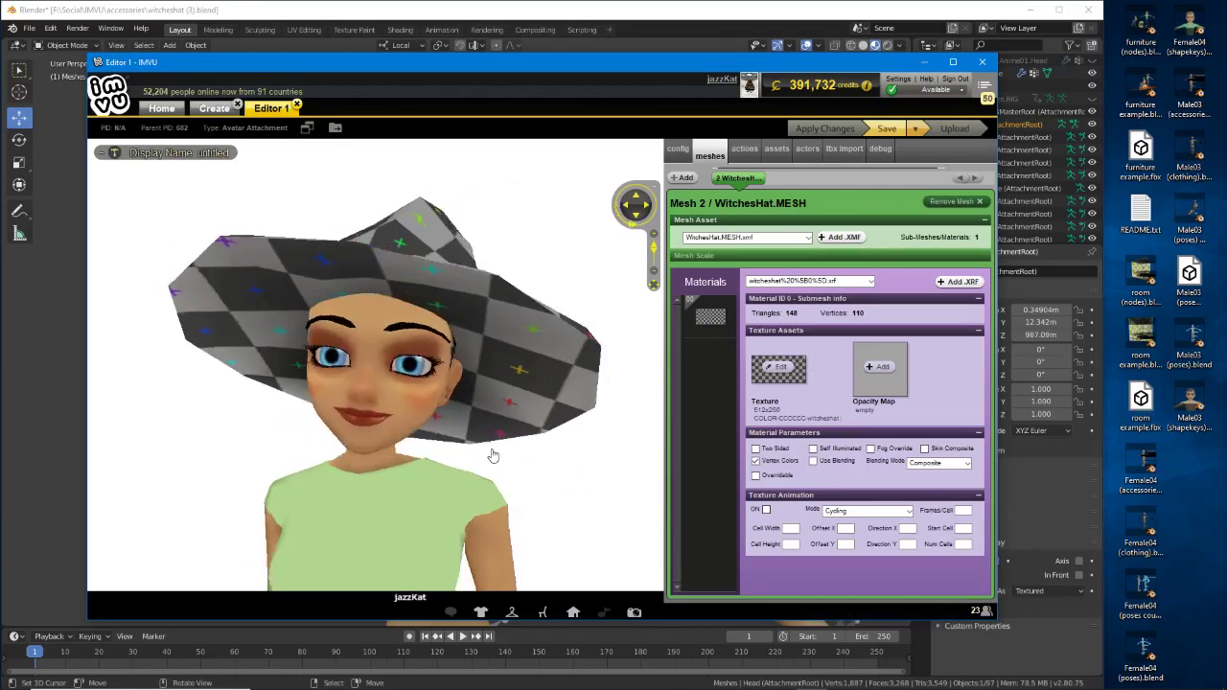
scroll(491, 406, down, 2)
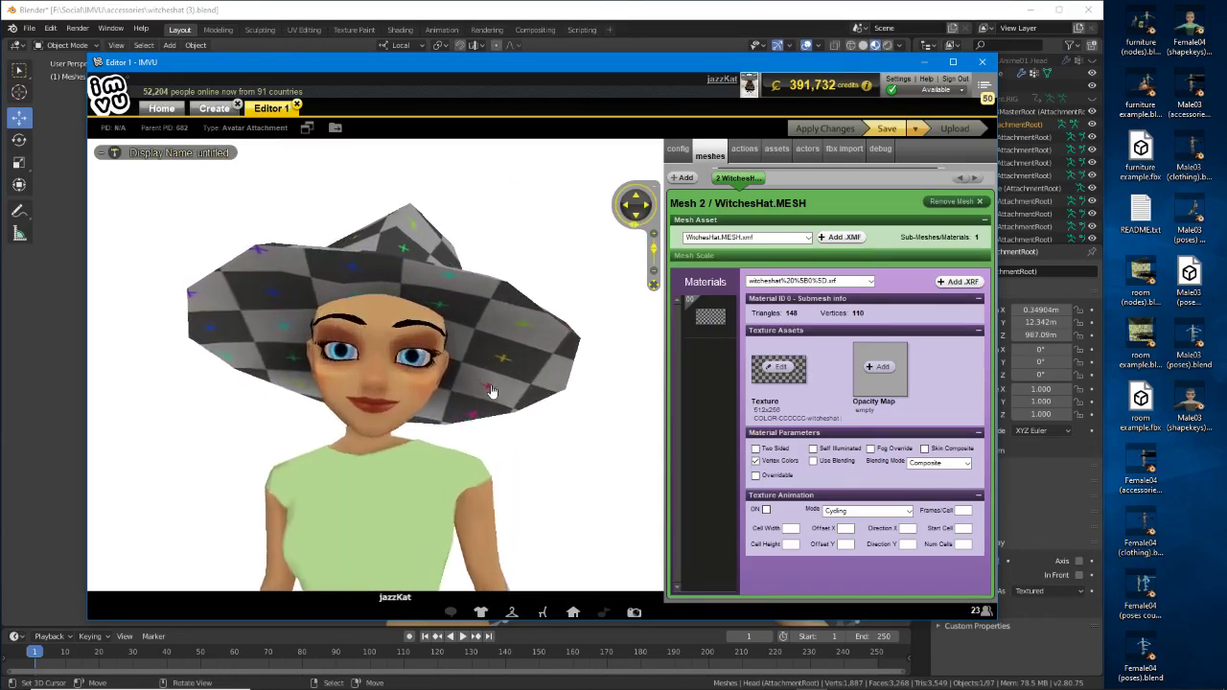
drag(593, 437, 488, 428)
Save the product project under a new name, witches hat v1, in the IMVU Projects folder.
click(917, 129)
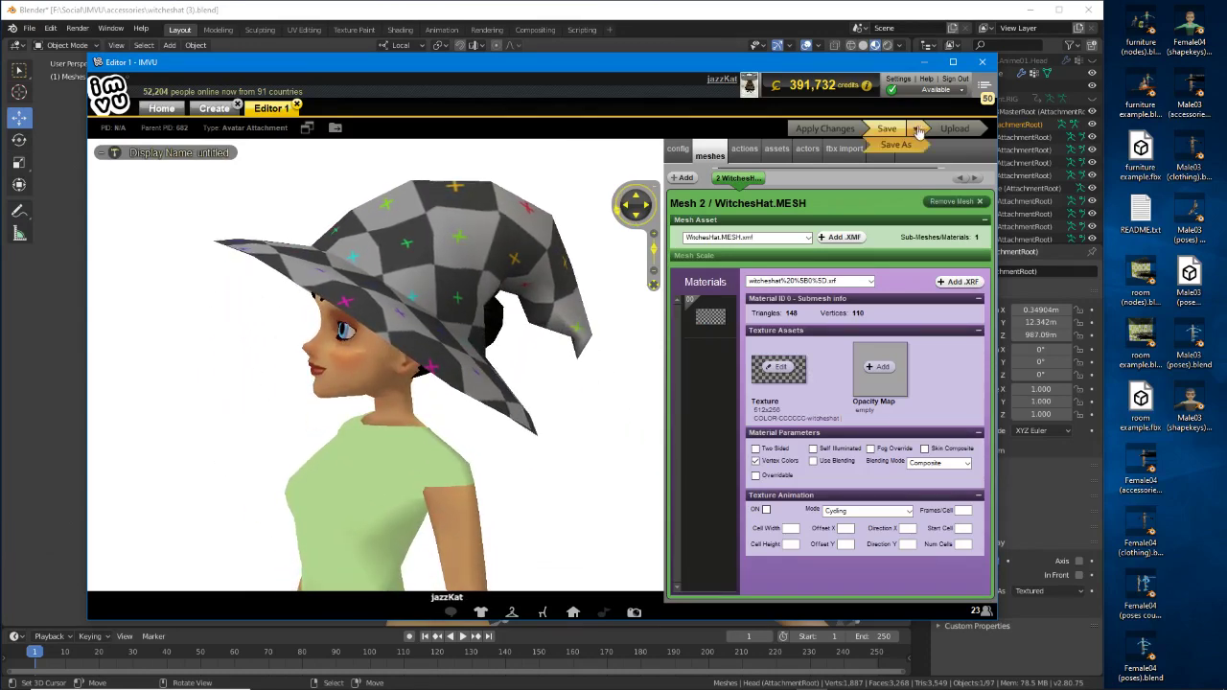
click(897, 146)
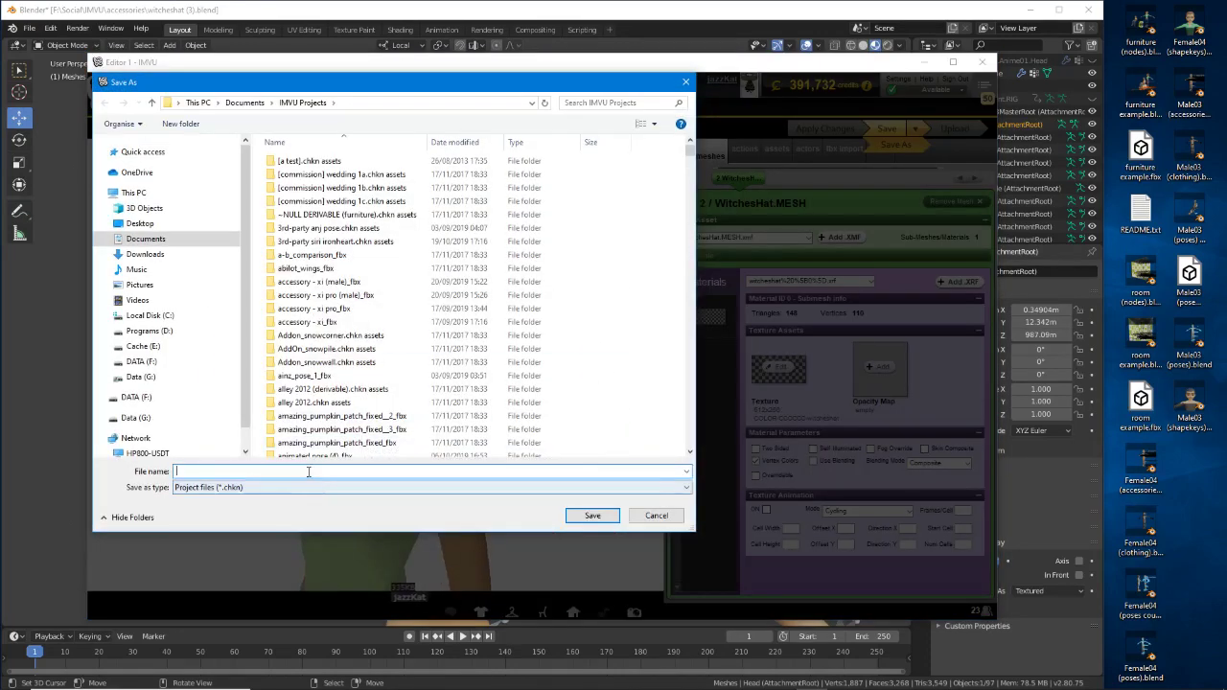
text(witch)
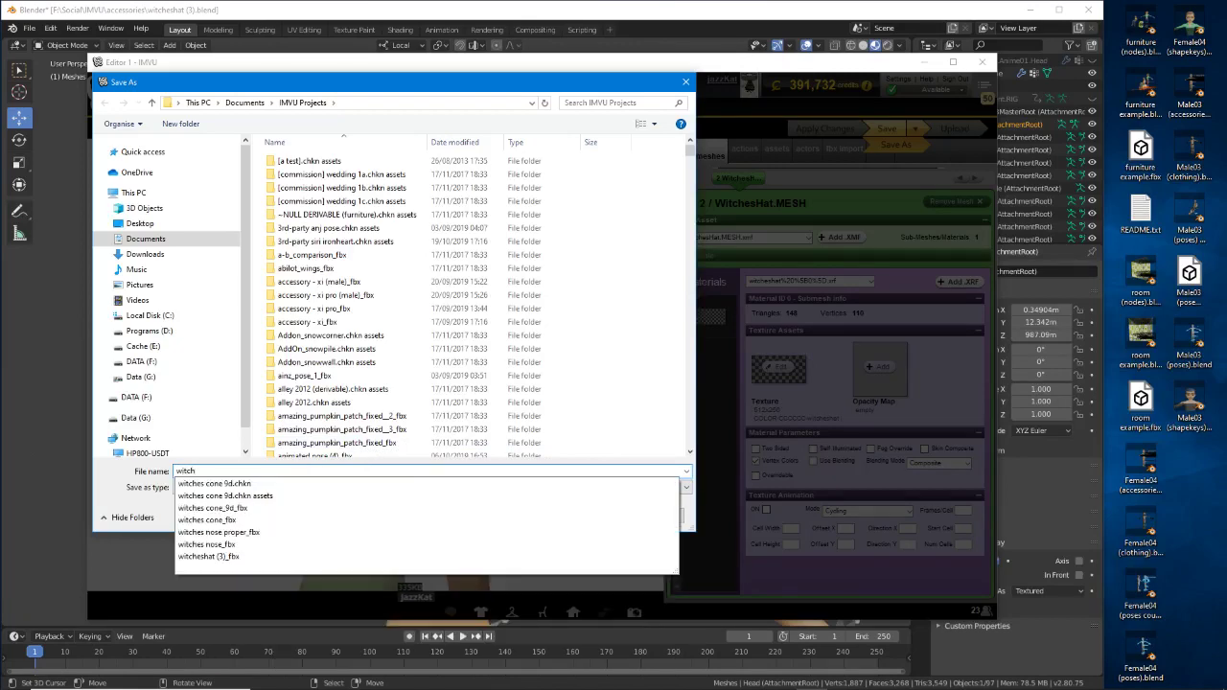
text(es hat)
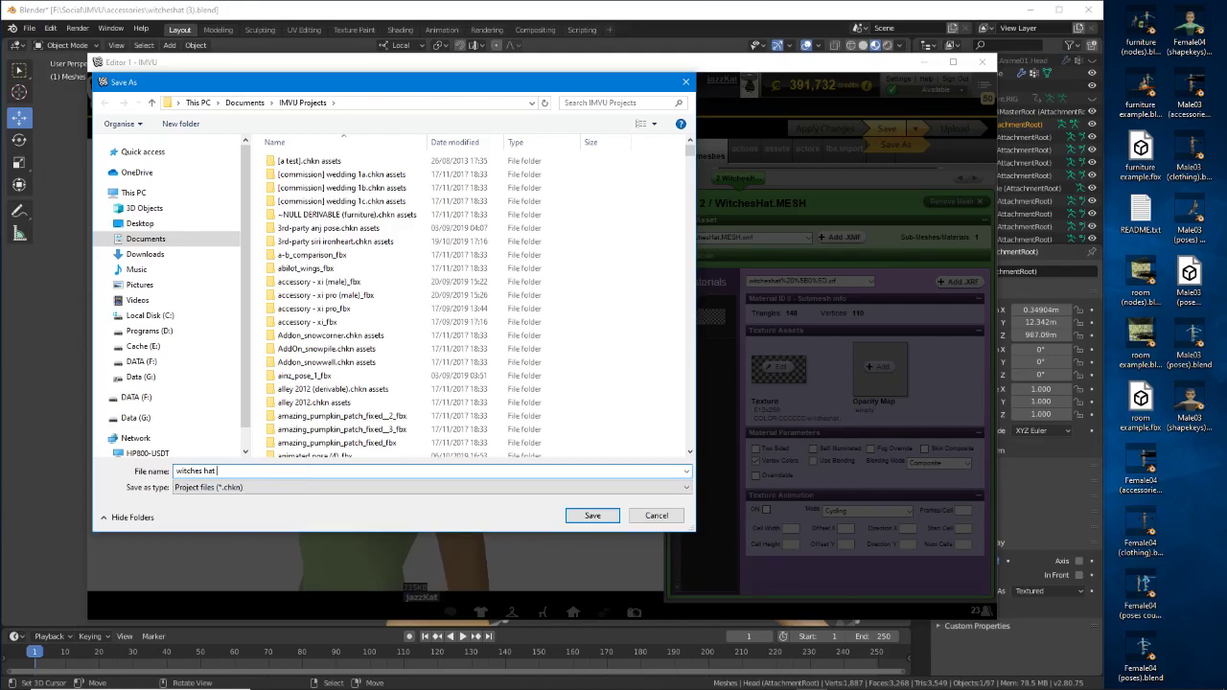
text(v1)
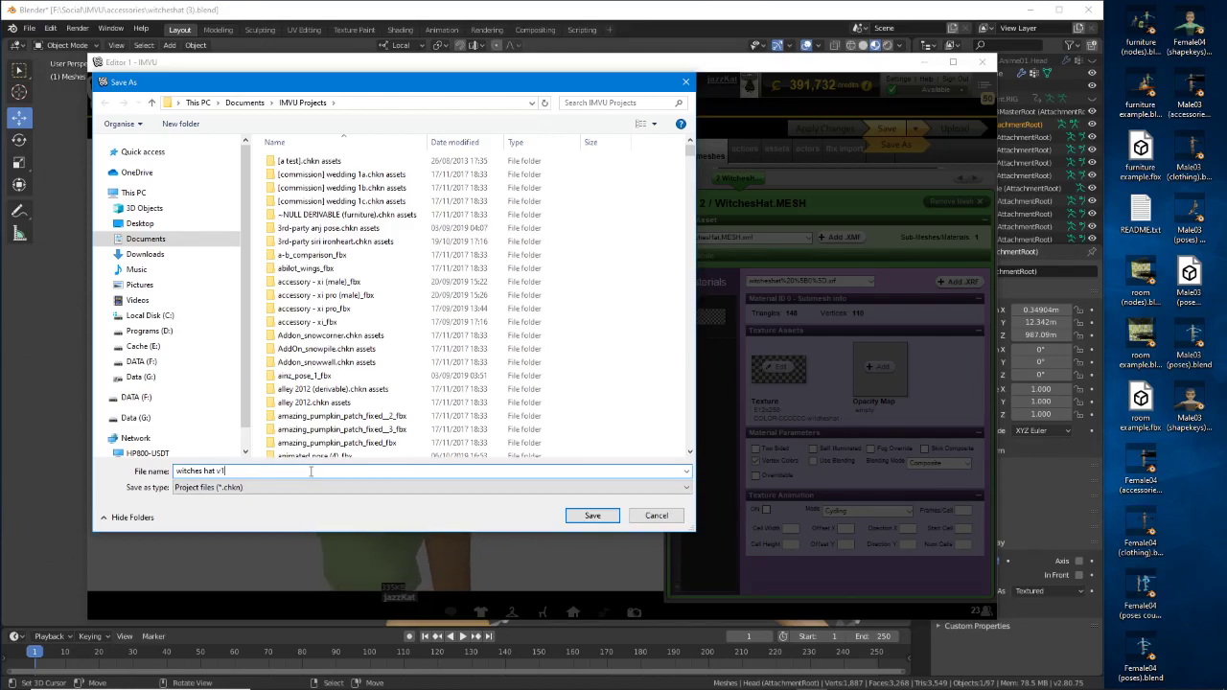
click(593, 516)
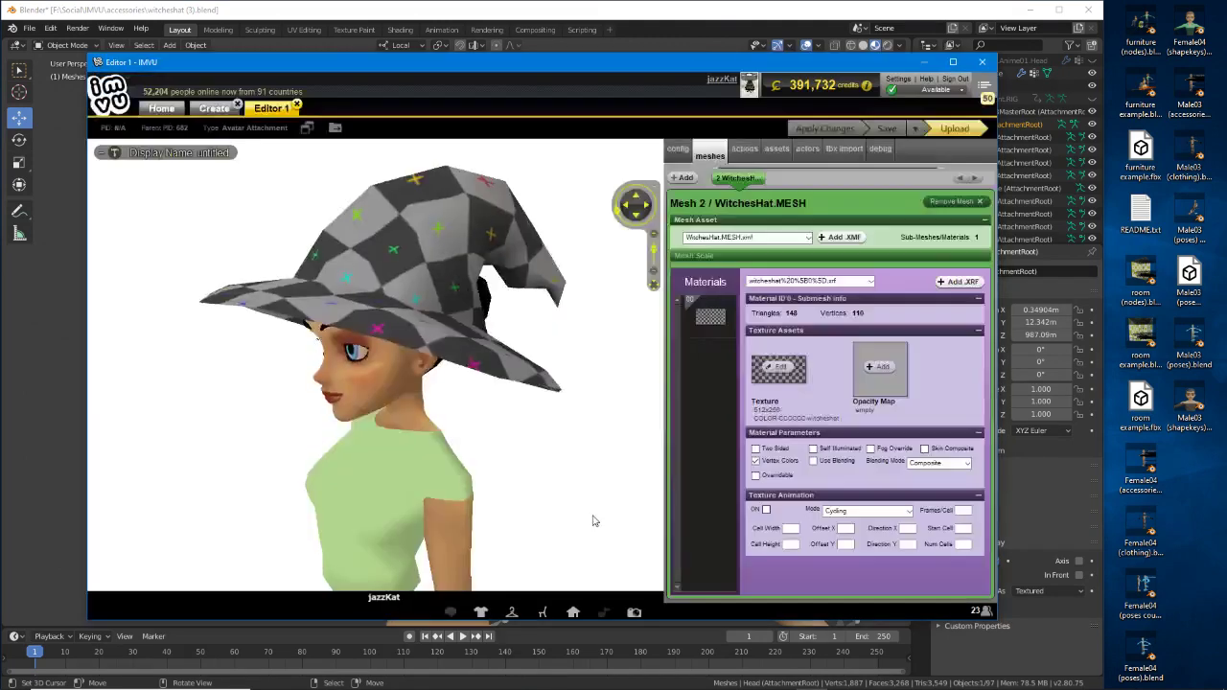
Switch to Blender and, in Edit Mode on the hat, select the lowest cone faces on the avatar's right side, just above the brim.
click(613, 16)
middle_drag(437, 368, 342, 386)
scroll(356, 340, up, 2)
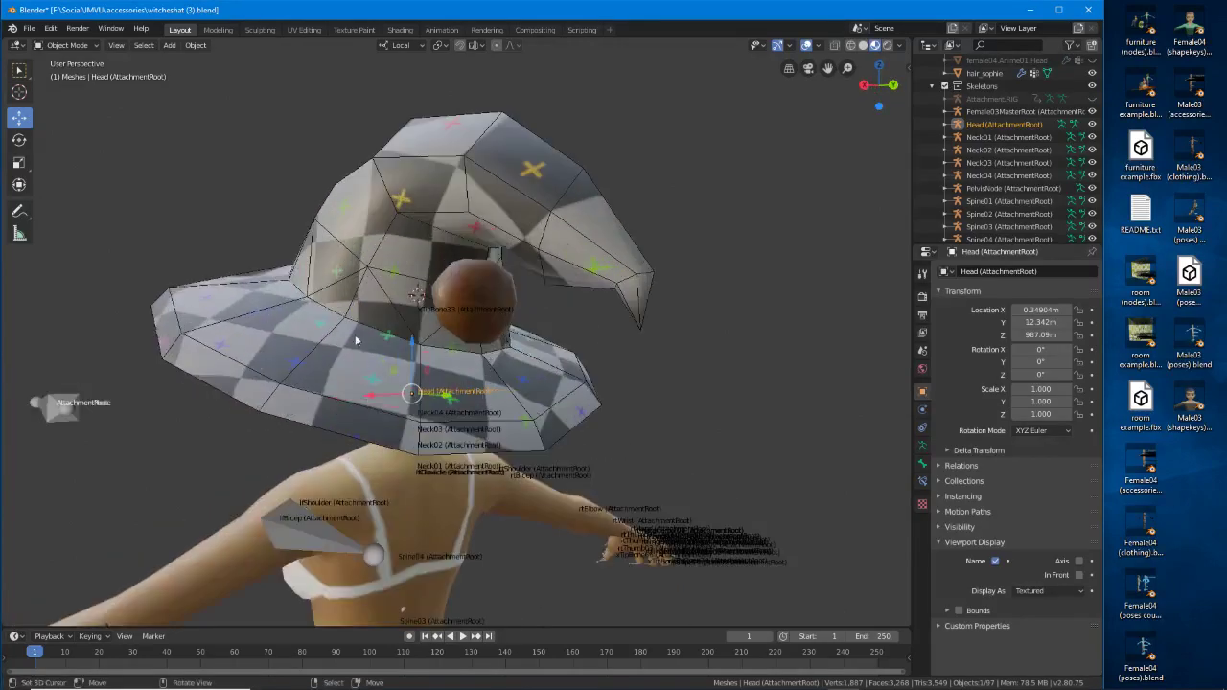
middle_drag(356, 339, 544, 370)
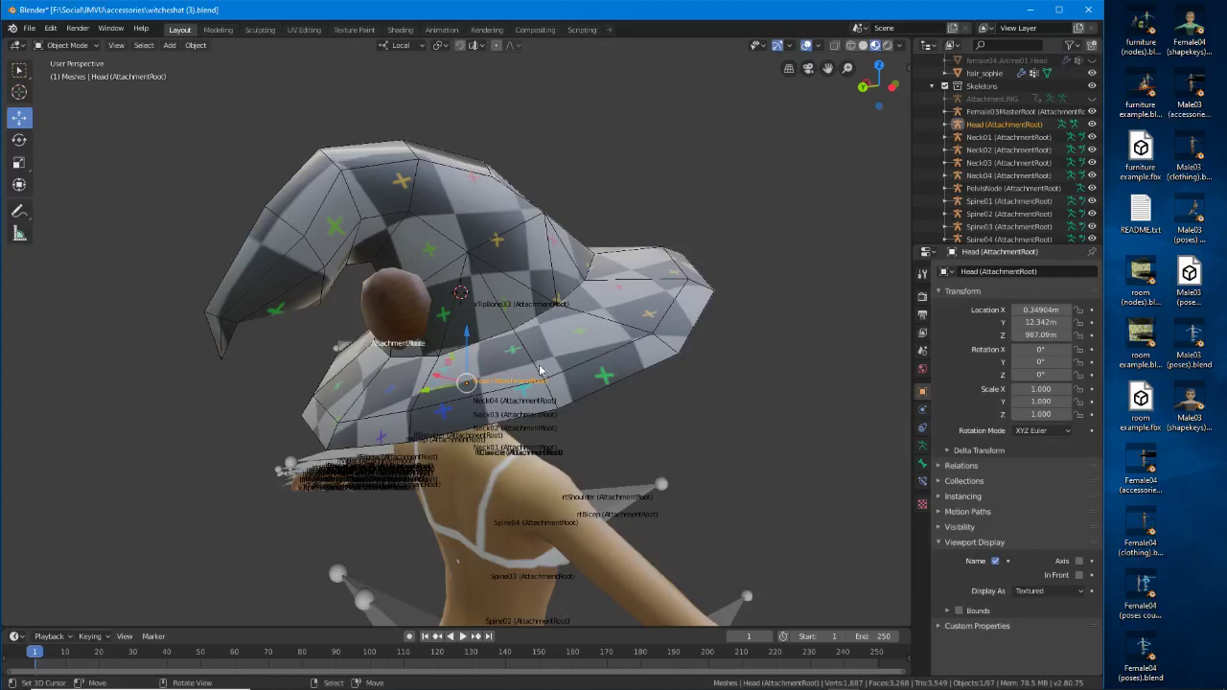
click(480, 307)
key(Tab)
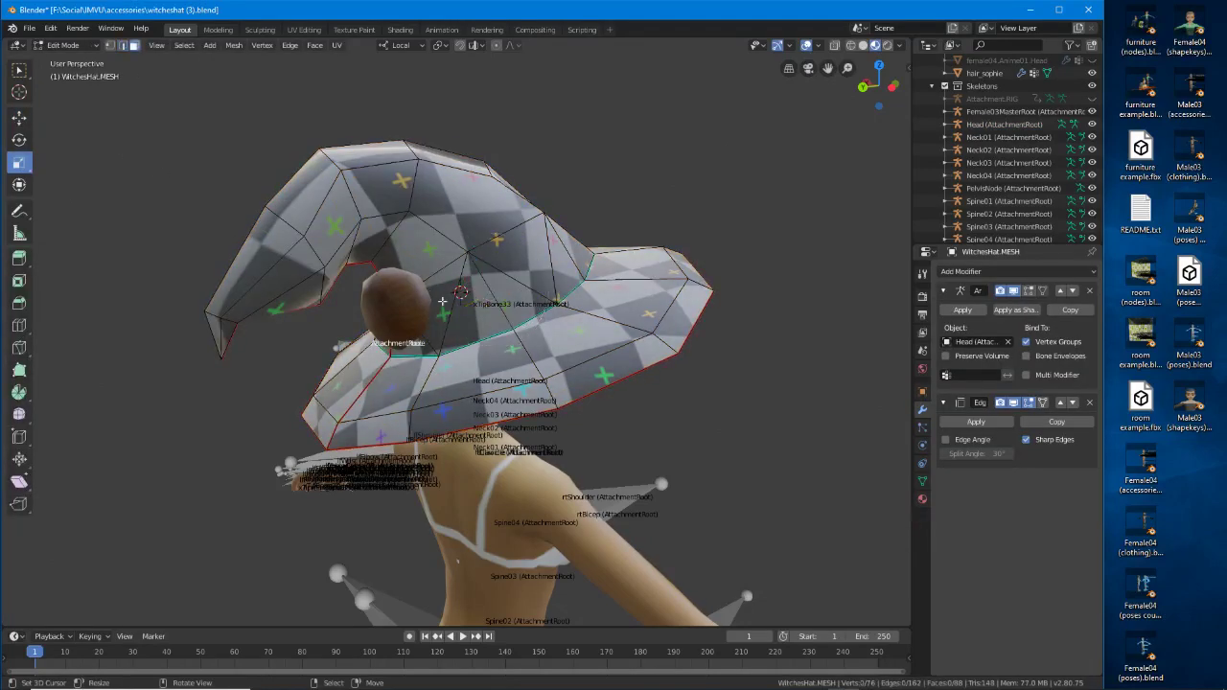
shift+drag(513, 294, 494, 310)
shift+click(527, 262)
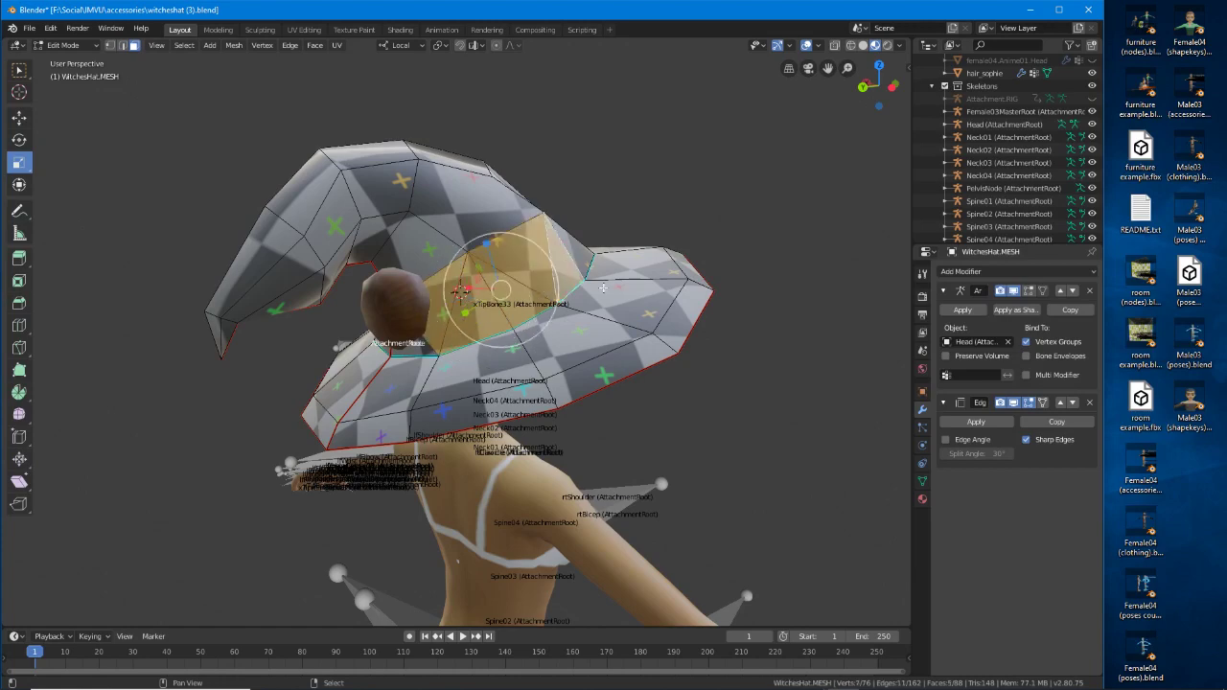
middle_drag(526, 261, 446, 313)
shift+right_click(509, 284)
shift+right_click(563, 299)
middle_drag(562, 298, 414, 313)
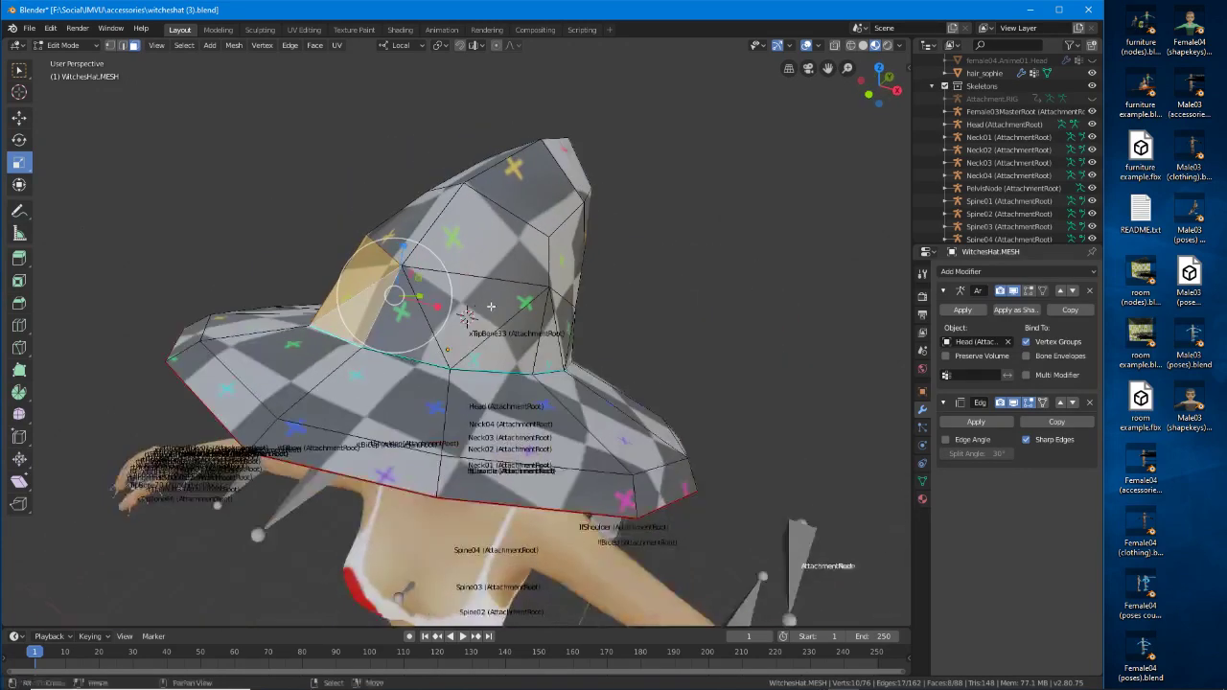
Extend the face selection around the front, left side and back to complete the ring at the cone's base.
shift+right_click(418, 324)
shift+right_click(480, 310)
shift+right_click(511, 334)
middle_drag(511, 335, 360, 326)
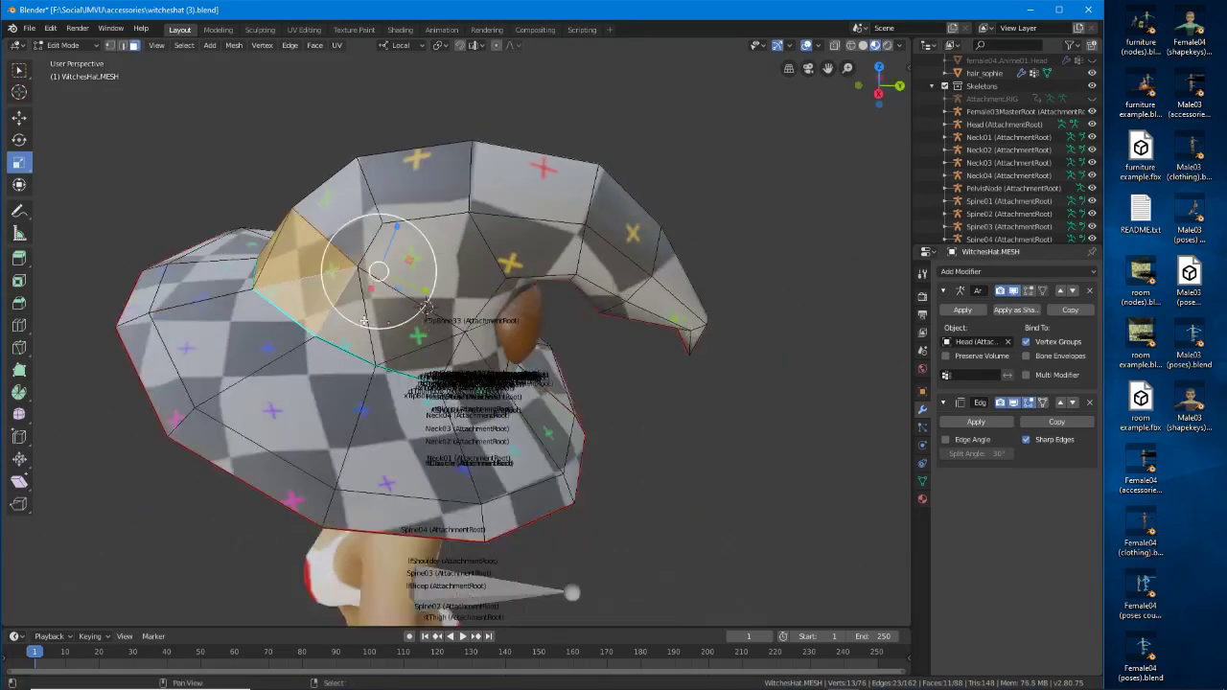
shift+right_click(353, 328)
shift+right_click(402, 332)
shift+right_click(439, 354)
shift+right_click(487, 345)
shift+right_click(492, 344)
middle_drag(513, 347, 425, 302)
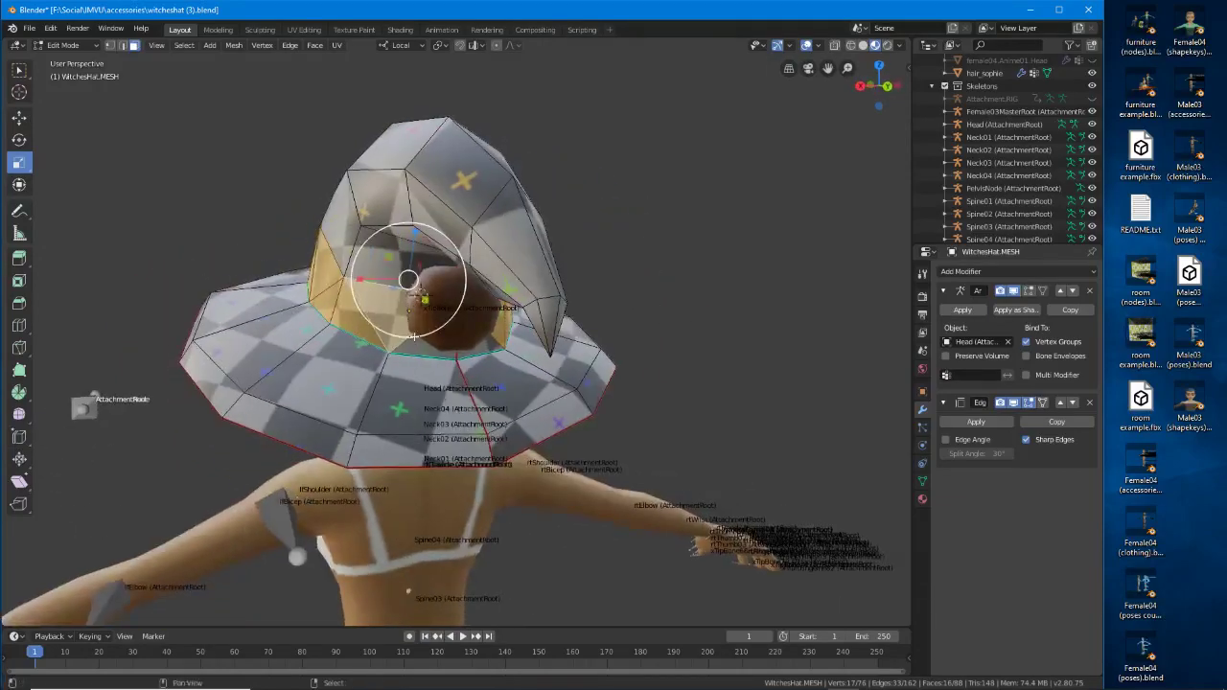
shift+right_click(433, 328)
shift+right_click(474, 346)
middle_drag(478, 346, 438, 360)
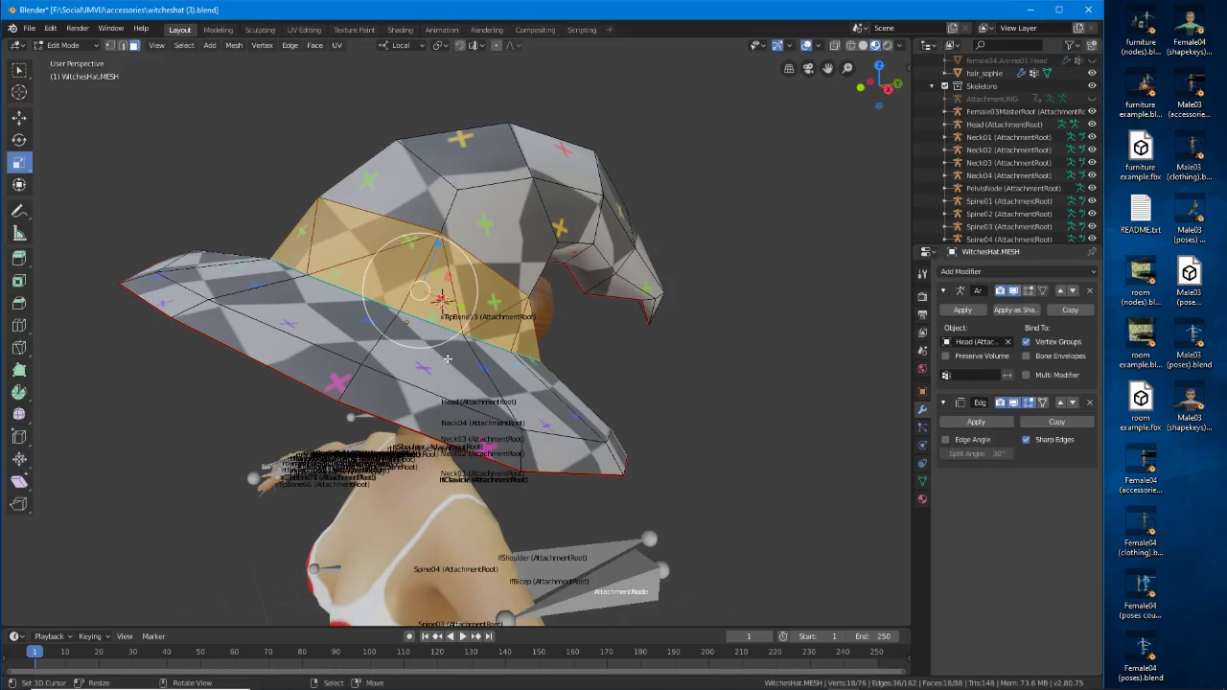
Duplicate the selected ring of faces in place, without offsetting the copy.
key(g)
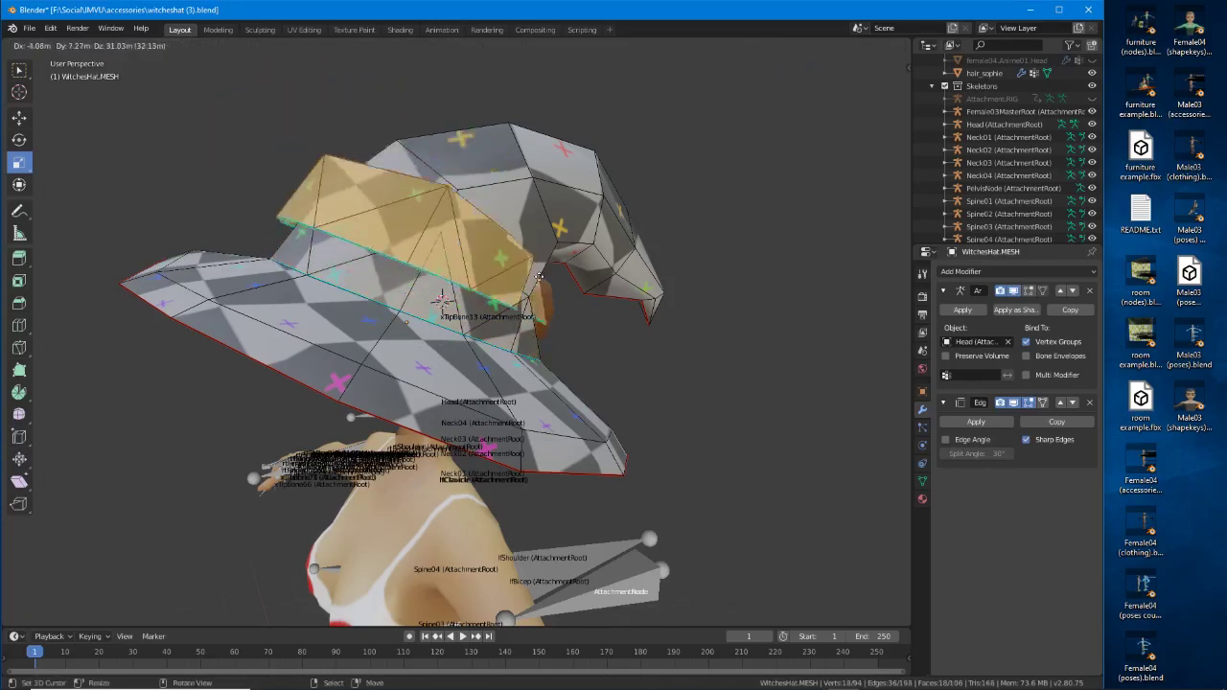
right_click(420, 290)
key(c)
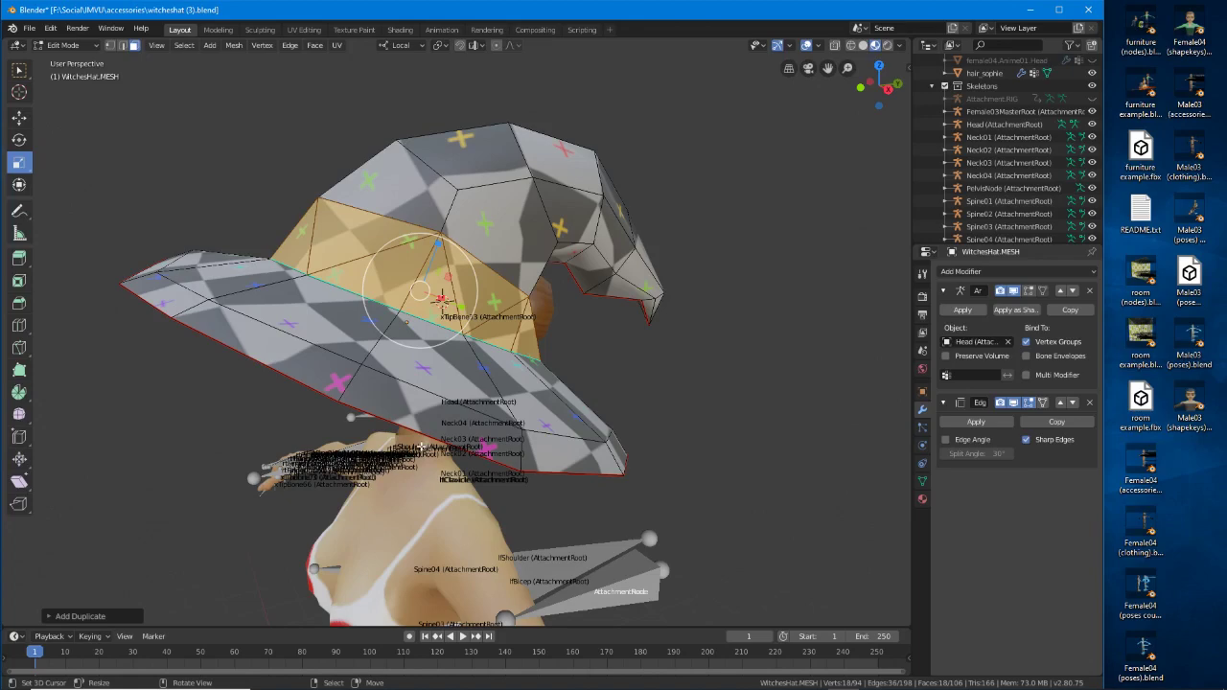
Extrude the duplicated ring slightly outward with Extrude Along Normals to form a raised hat band.
middle_drag(139, 401, 121, 370)
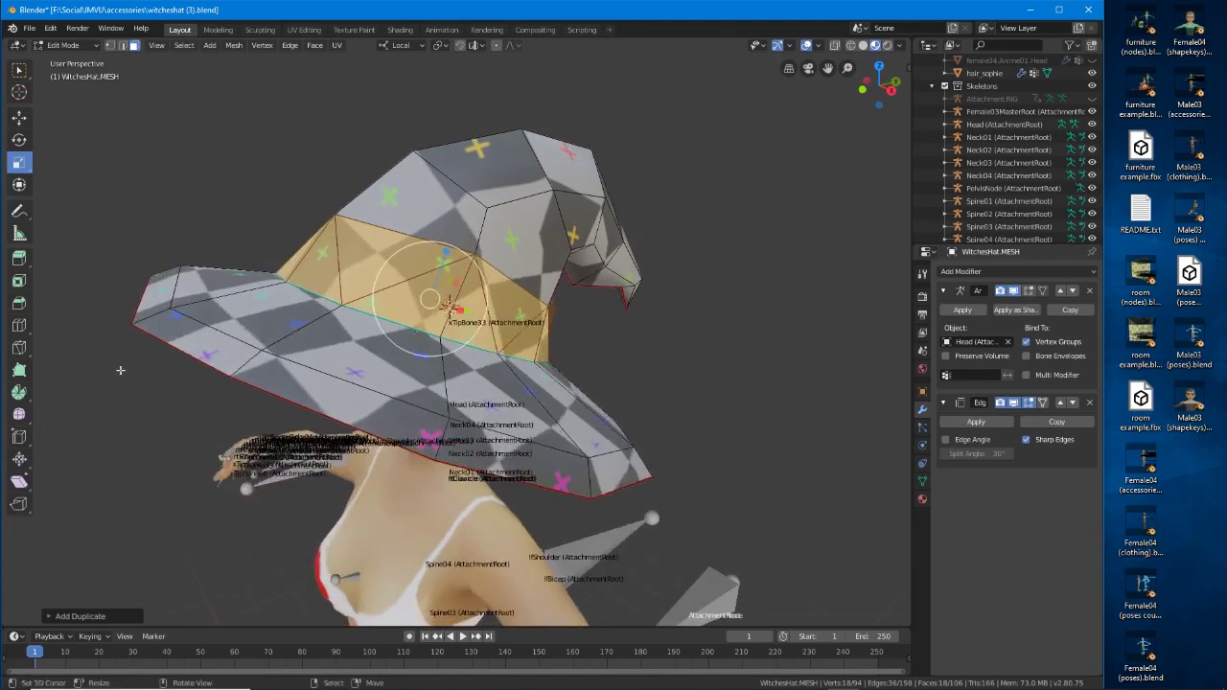
click(29, 267)
click(32, 272)
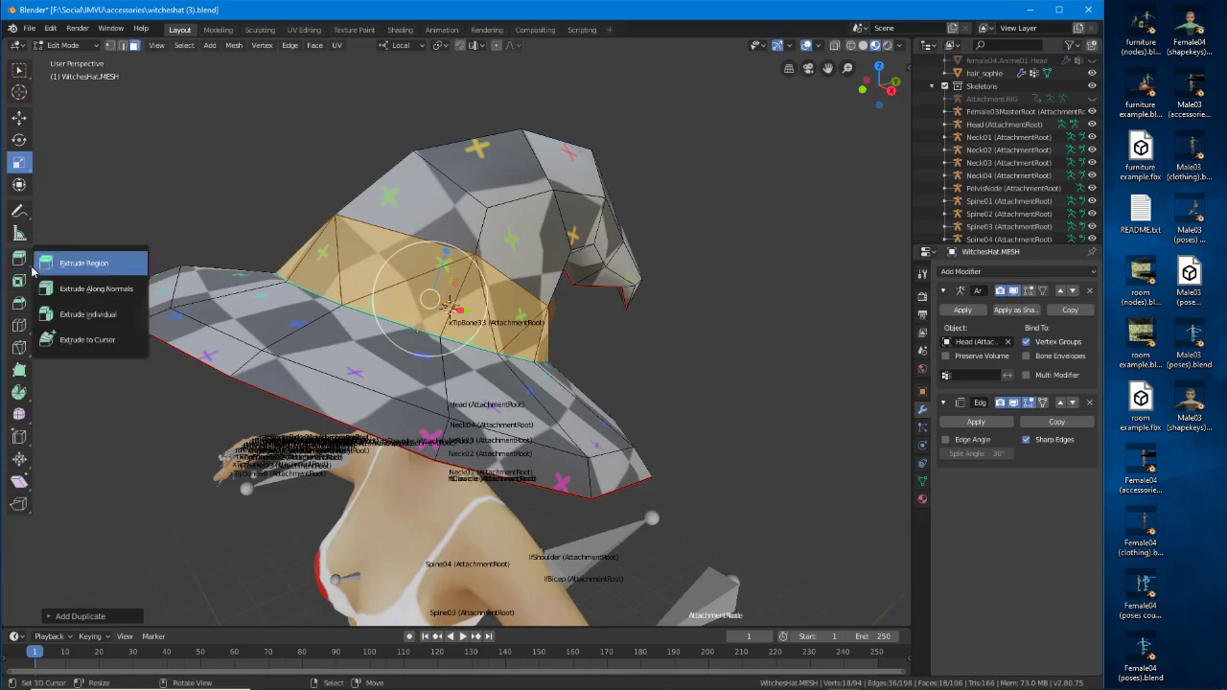
click(96, 290)
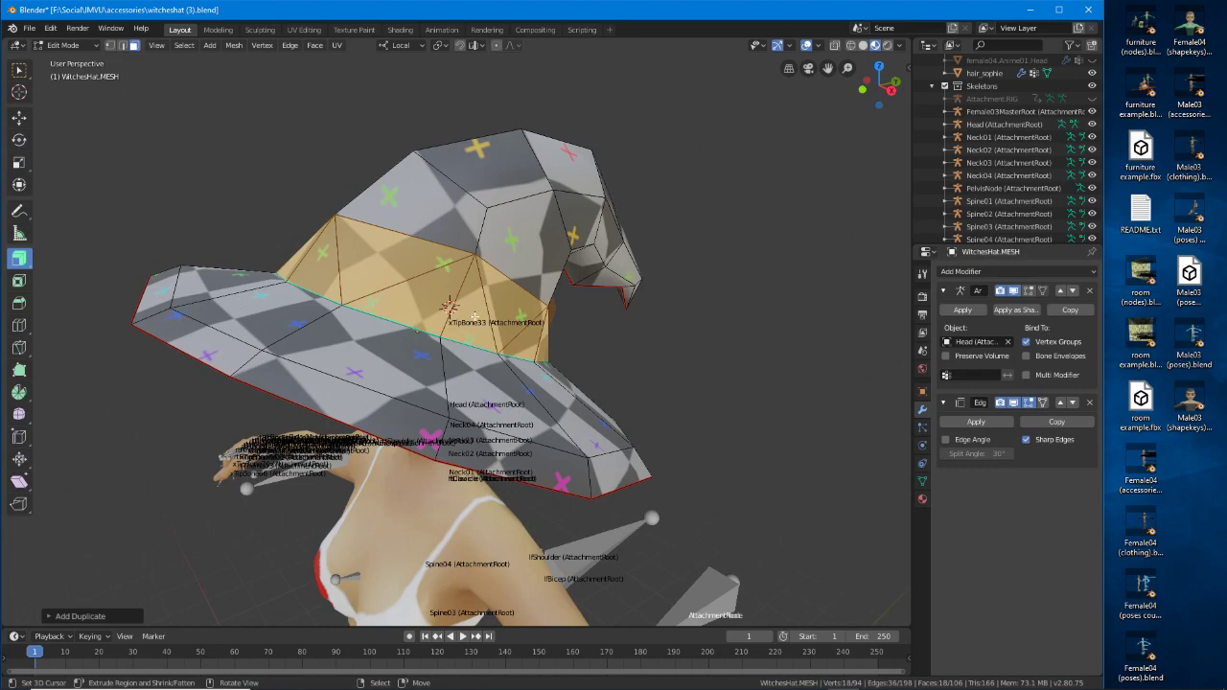
middle_drag(529, 354, 623, 461)
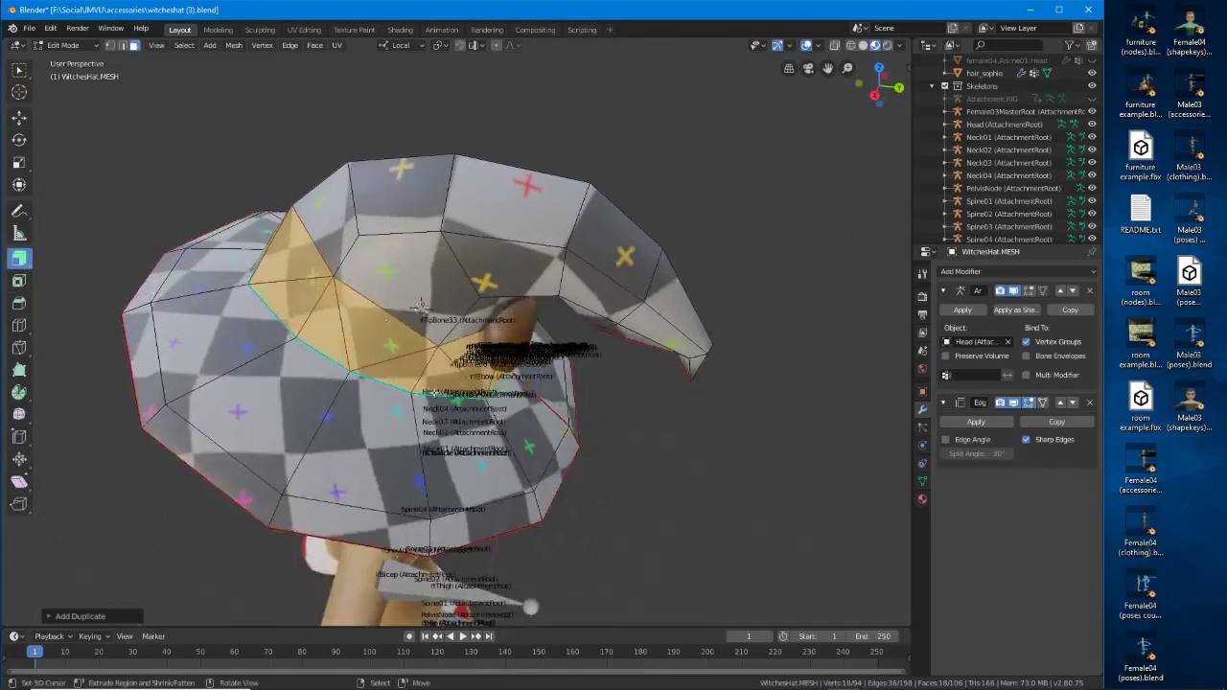
drag(404, 370, 403, 372)
middle_drag(403, 372, 498, 402)
Nudge the extruded outer faces of the hat band slightly upward along their local Z axis.
click(17, 122)
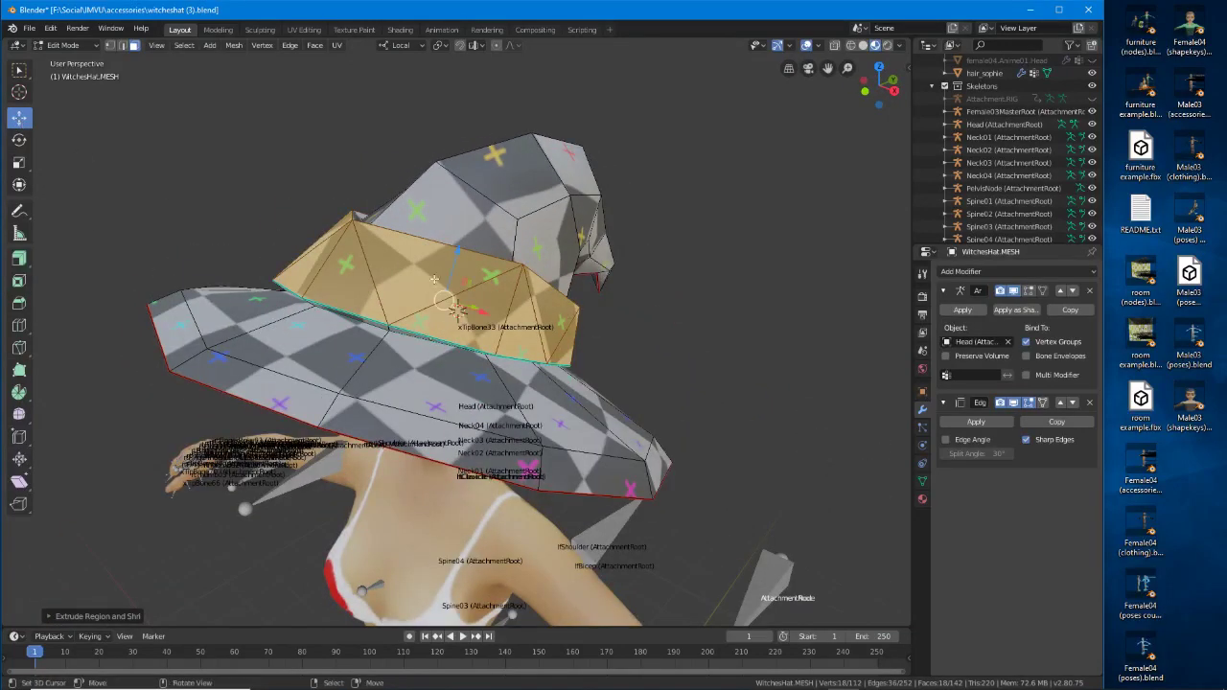
drag(458, 270, 455, 254)
middle_drag(455, 254, 292, 318)
Try to select the narrow rim faces of the hat band as a loop, using edge and face selection and wireframe shading.
scroll(601, 320, up, 2)
scroll(394, 288, up, 4)
scroll(395, 289, up, 1)
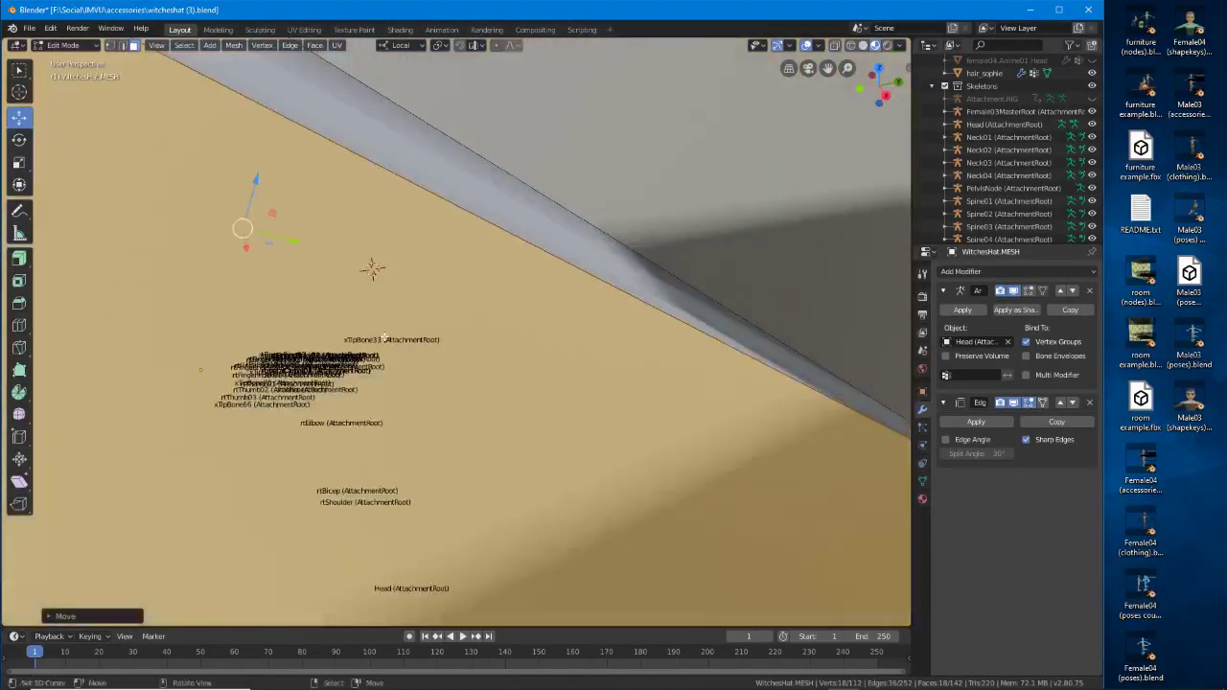
scroll(384, 337, down, 4)
middle_drag(463, 389, 441, 419)
click(441, 339)
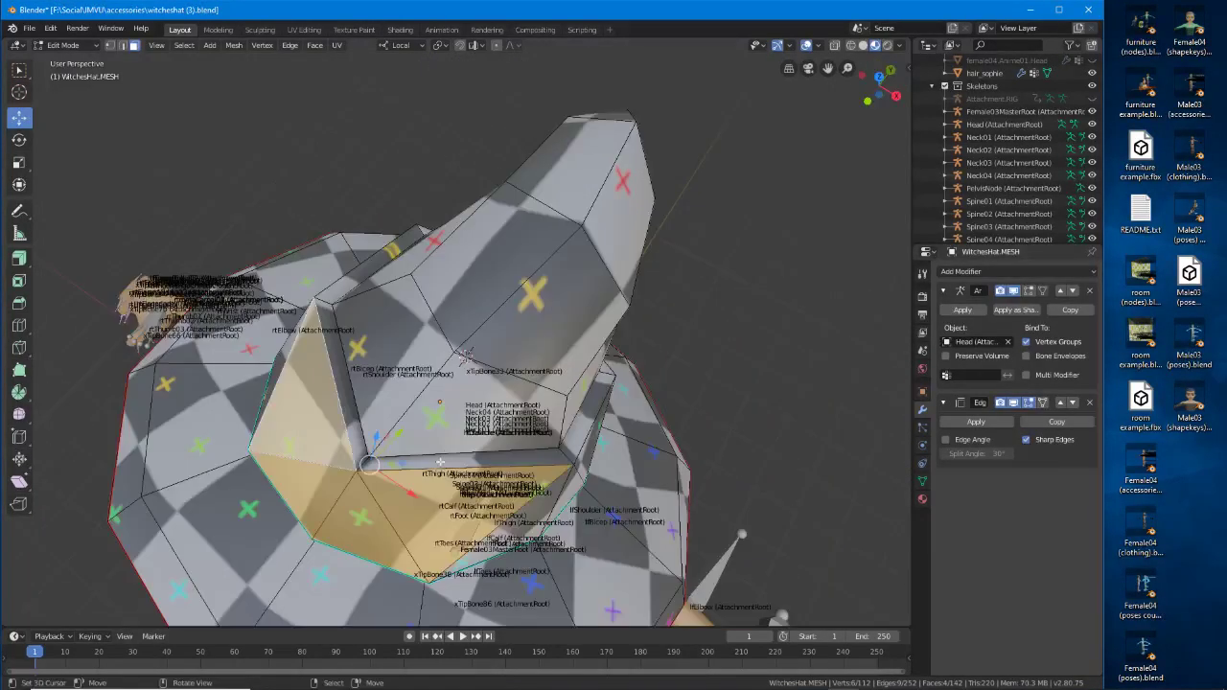
click(419, 453)
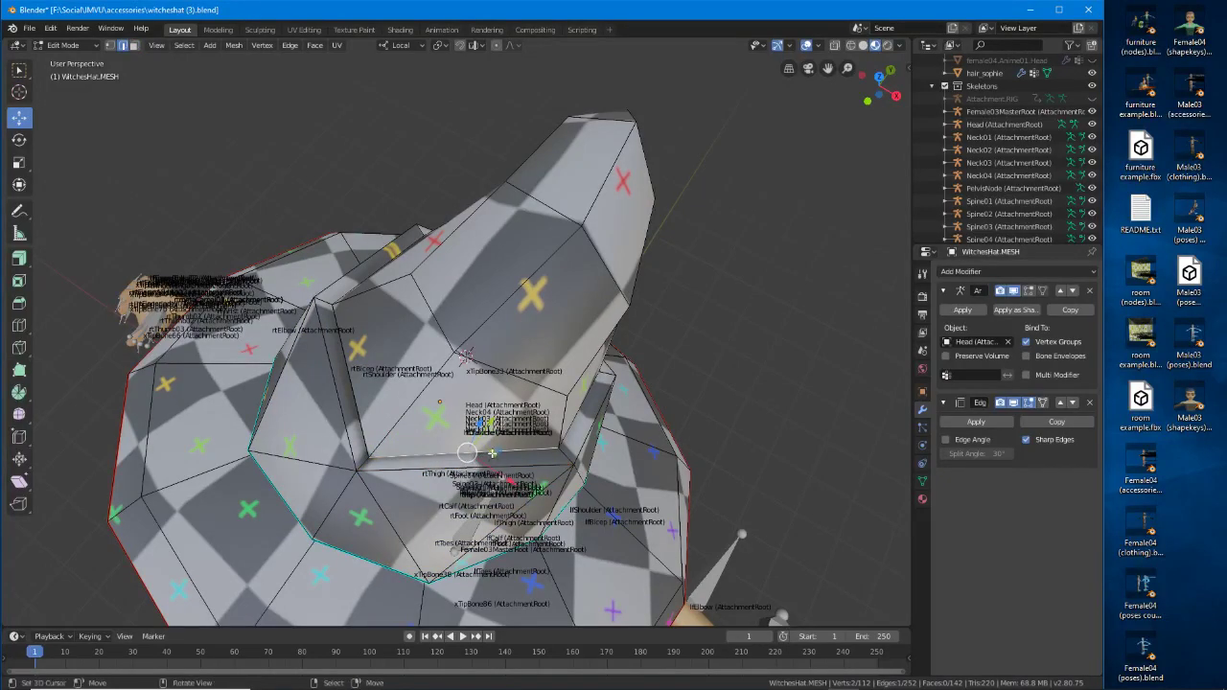
middle_drag(492, 454, 481, 397)
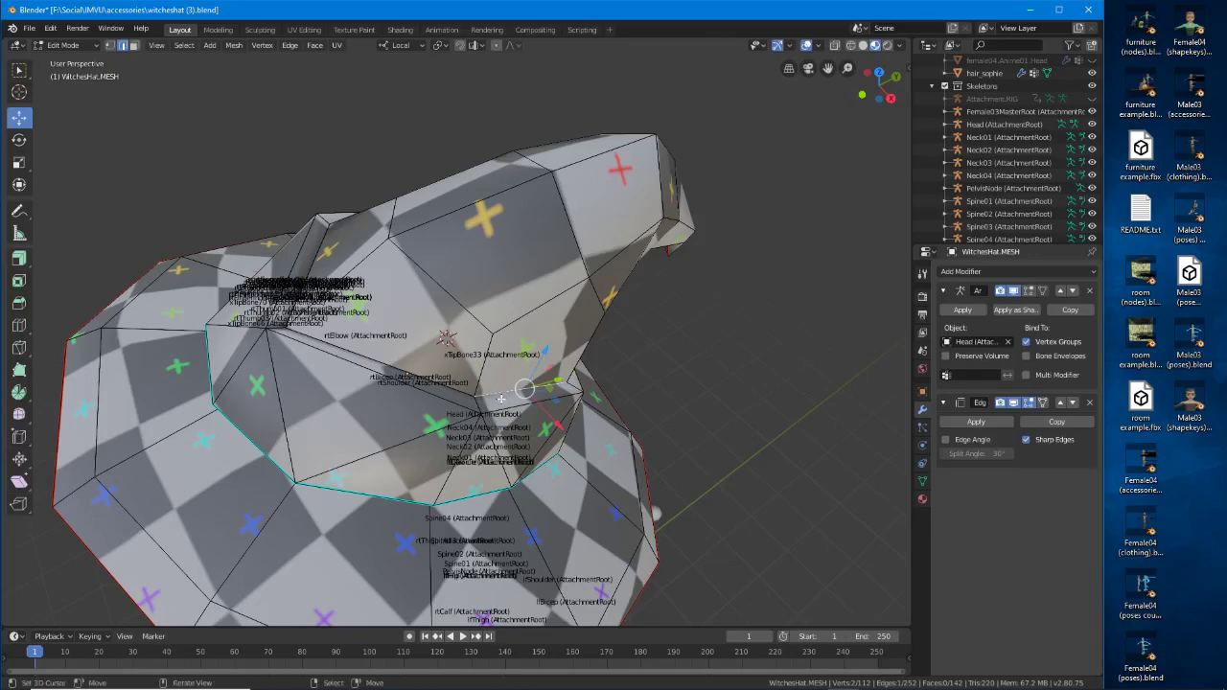
key(z)
click(403, 421)
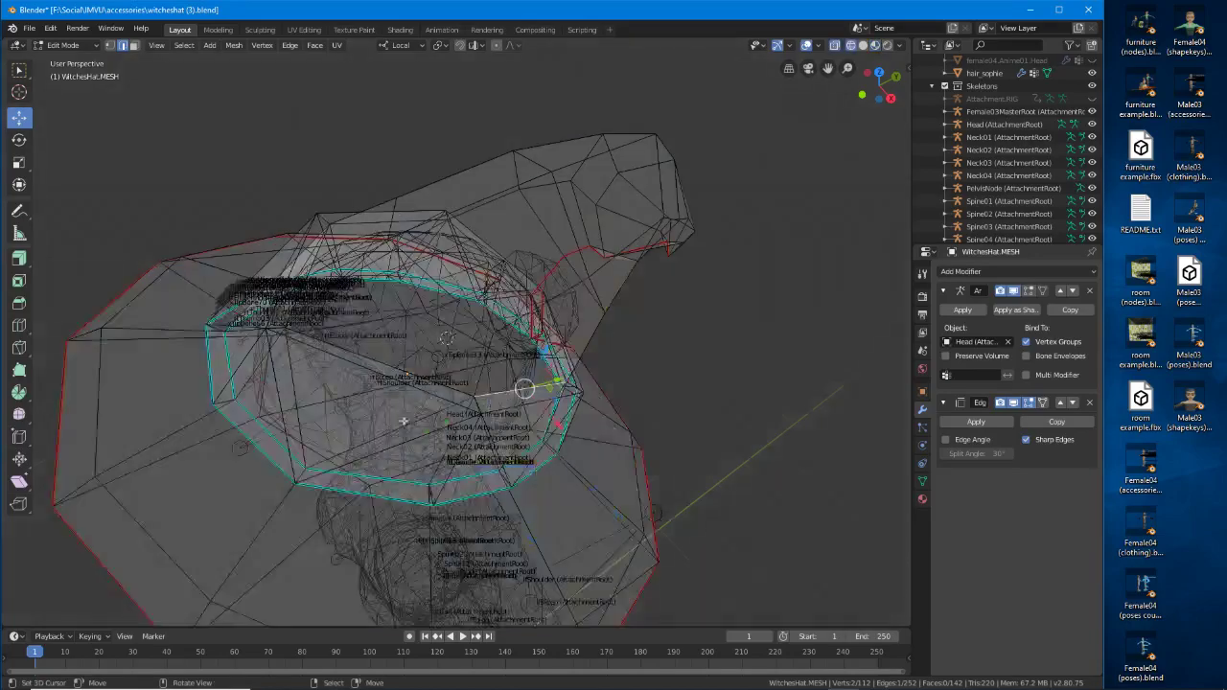
middle_drag(404, 421, 362, 257)
click(134, 45)
middle_drag(348, 210, 308, 268)
alt+right_click(274, 363)
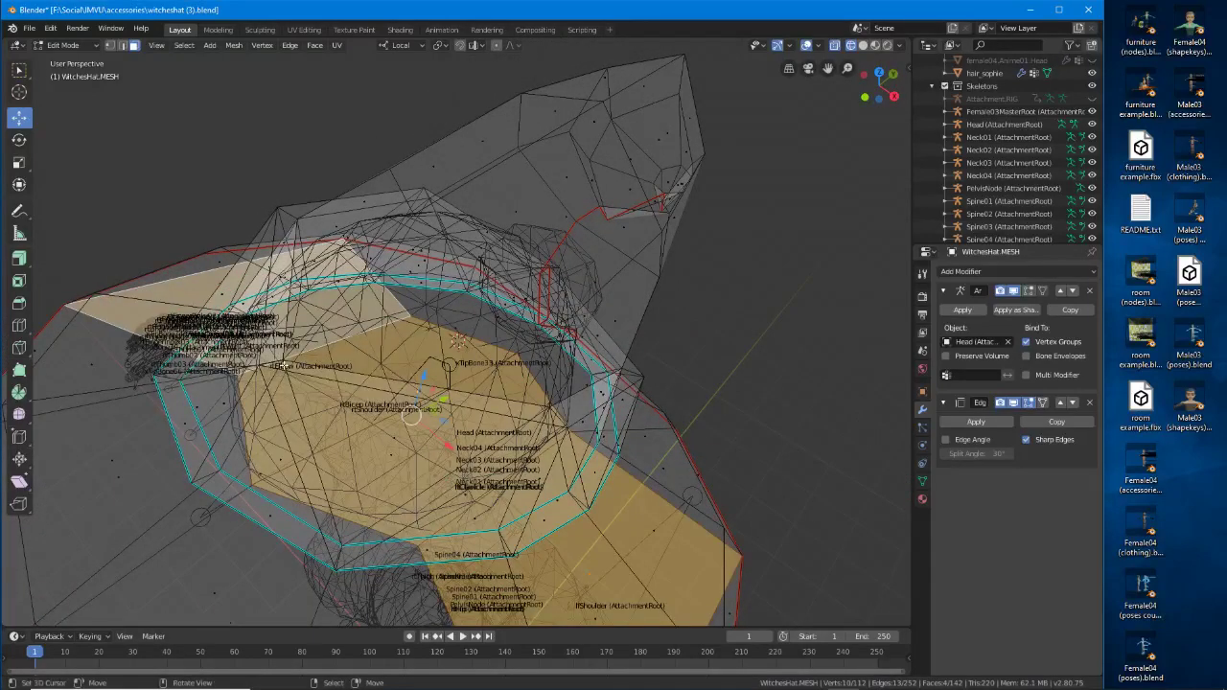
In solid shading, select the face loops along the hat band's upper and lower rims and hide them.
key(z)
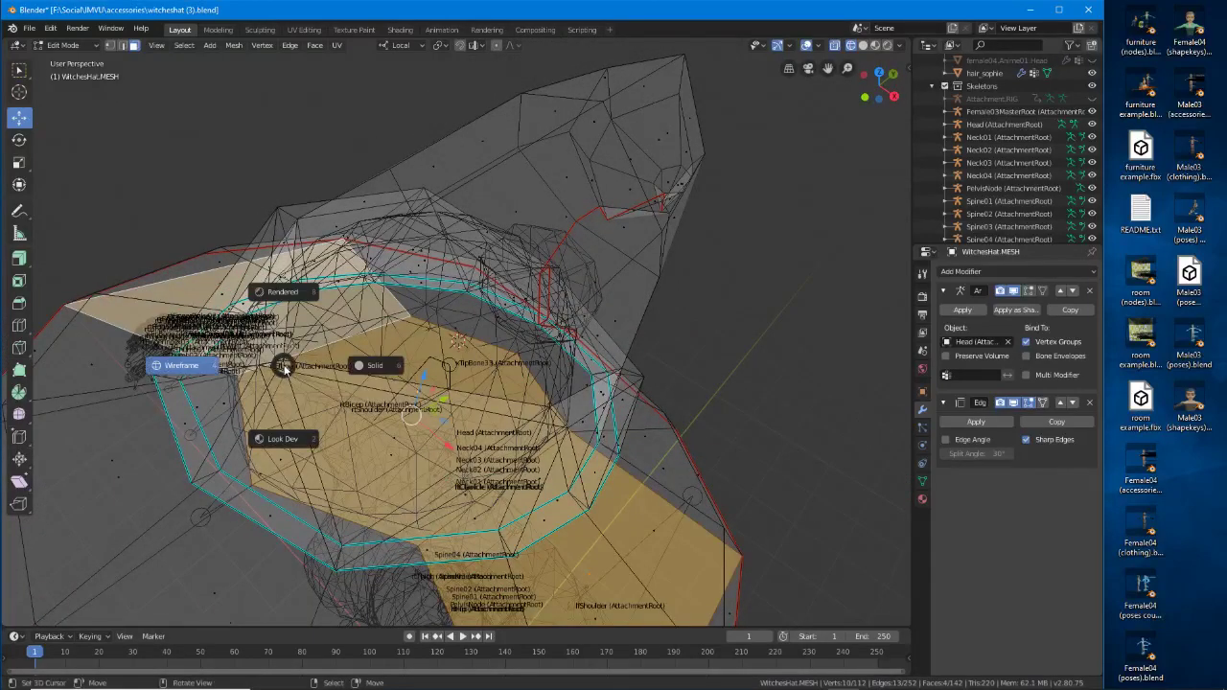
click(372, 365)
alt+right_click(288, 228)
middle_drag(297, 406, 293, 385)
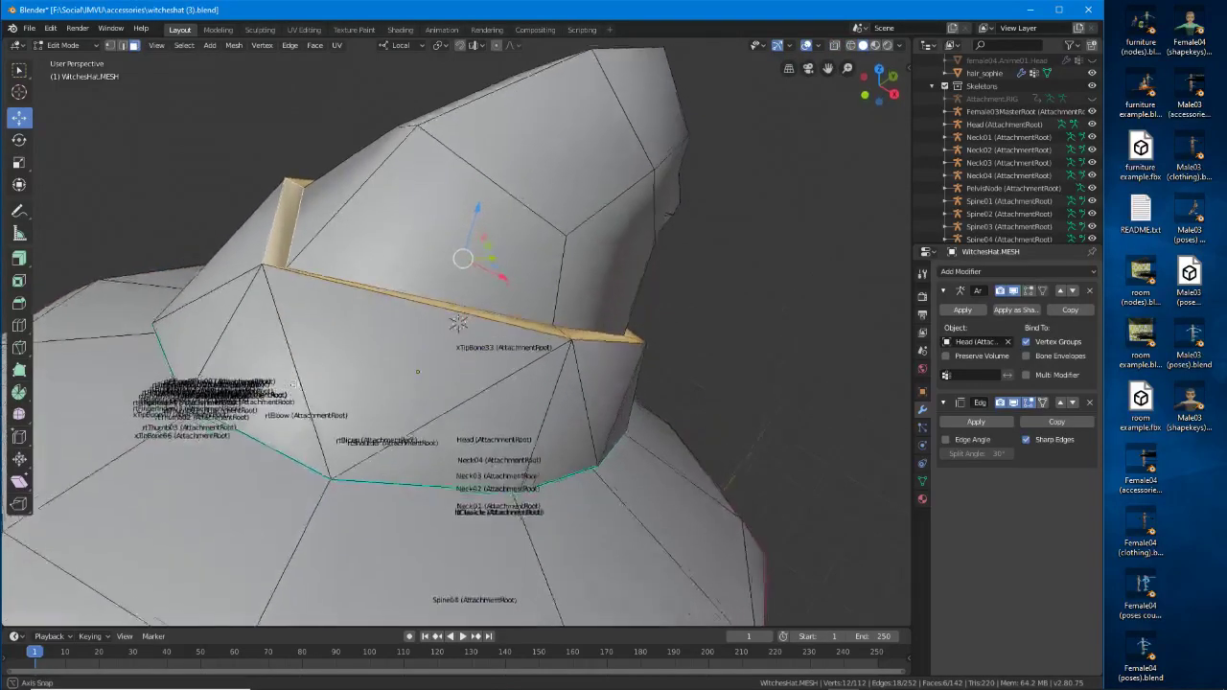
middle_drag(458, 323, 391, 272)
alt+shift+click(392, 272)
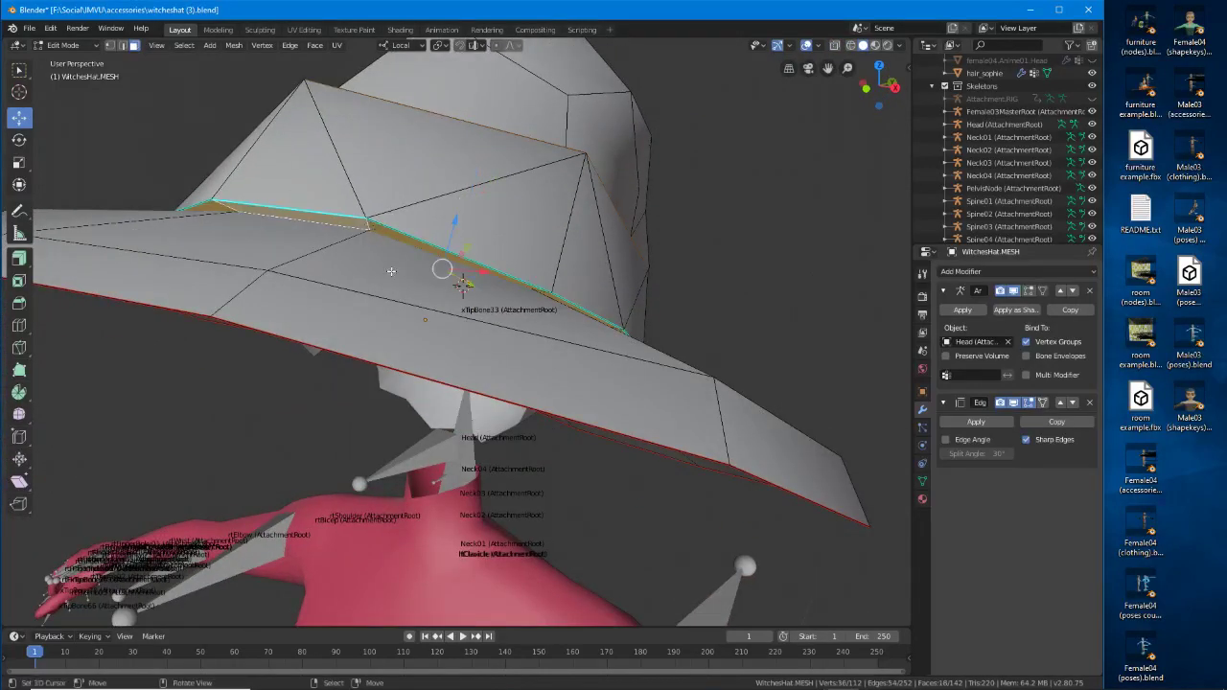
key(h)
Select the outer faces of the hat band all the way around the cone and hide them.
middle_drag(351, 257, 335, 274)
right_click(332, 266)
shift+right_click(403, 244)
shift+right_click(537, 331)
shift+right_click(597, 325)
shift+right_click(633, 321)
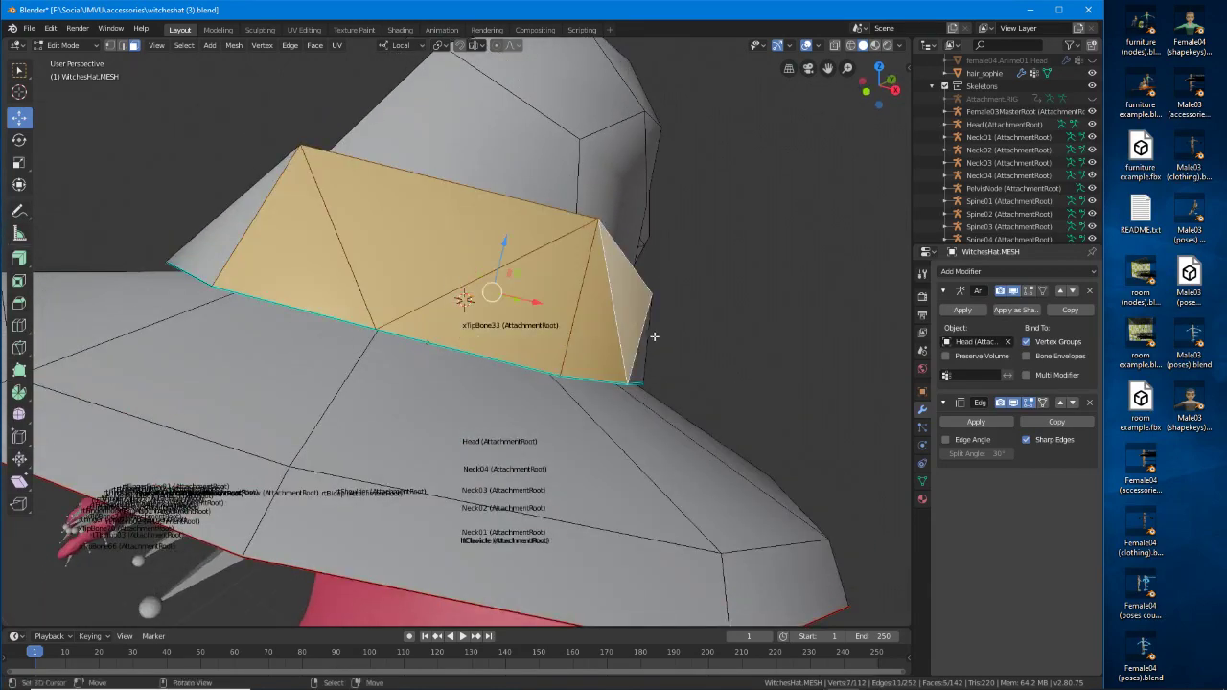
middle_drag(655, 336, 444, 348)
shift+right_click(309, 369)
middle_drag(387, 379, 439, 337)
shift+click(439, 337)
shift+right_click(439, 337)
shift+right_click(499, 315)
shift+right_click(554, 285)
shift+right_click(571, 240)
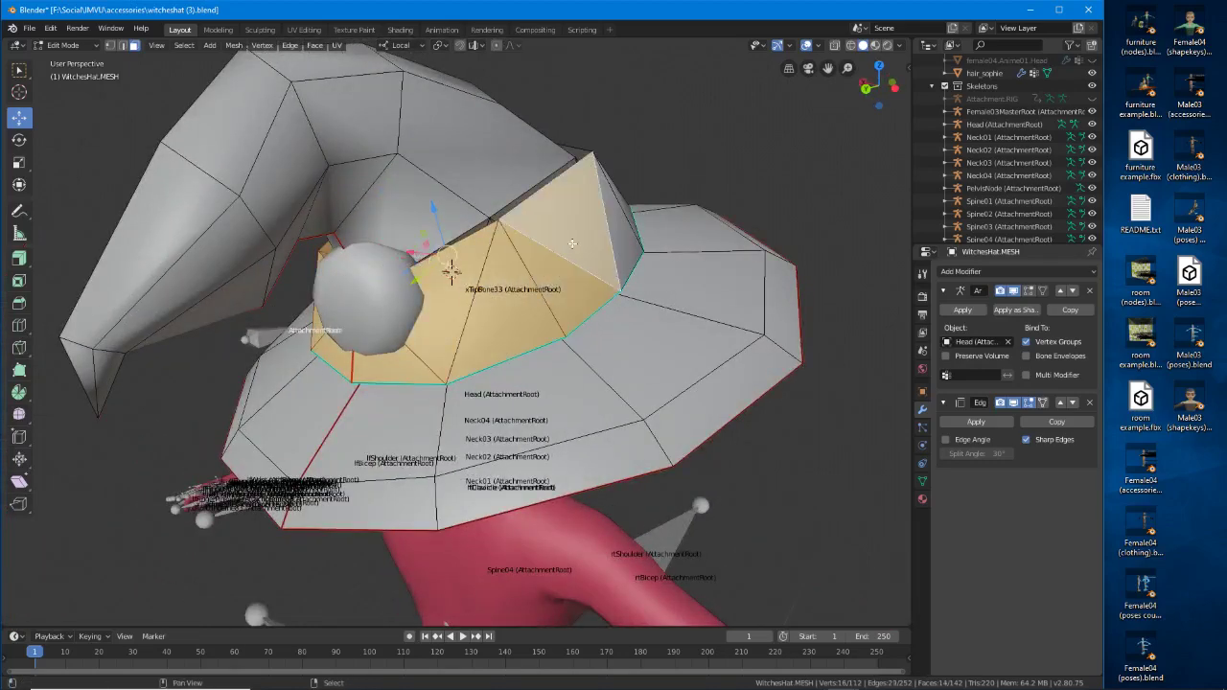
middle_drag(571, 241, 473, 232)
key(ctrl+KP_Add)
Select the inner faces covered by the hidden hat band all the way around the cone and delete them as faces.
click(561, 287)
shift+click(480, 345)
shift+click(573, 355)
shift+click(604, 317)
shift+click(297, 287)
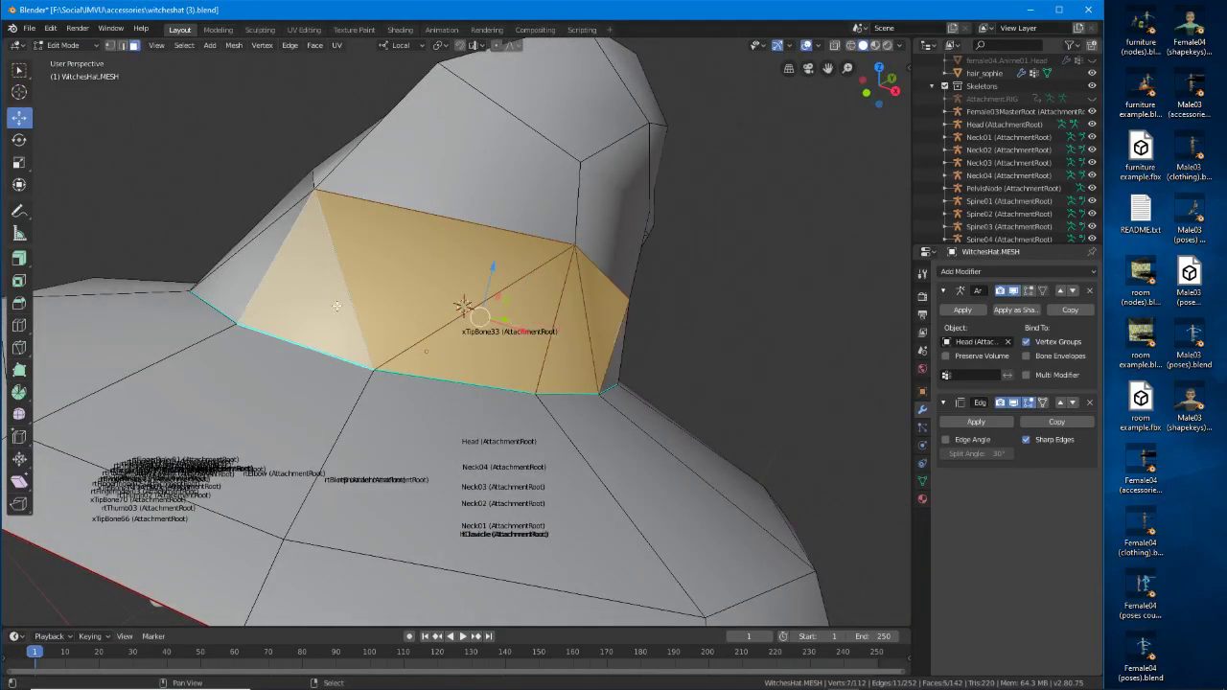
shift+click(254, 261)
middle_drag(255, 261, 492, 294)
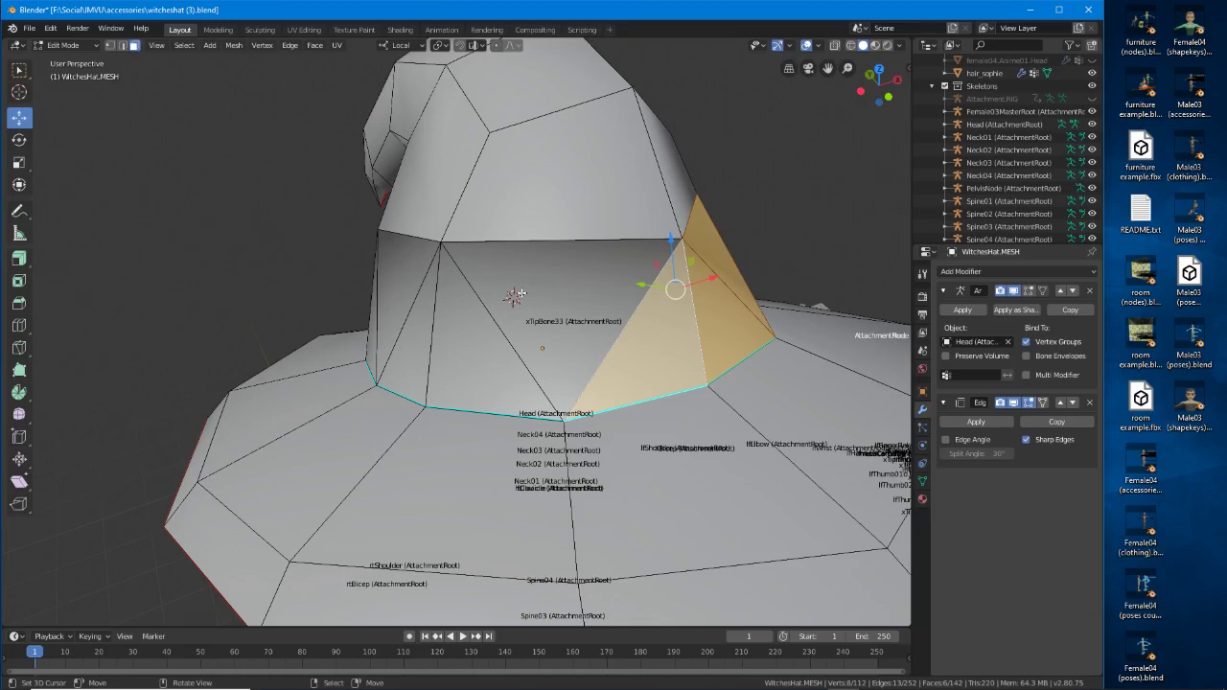
shift+click(485, 296)
shift+click(454, 317)
shift+click(425, 322)
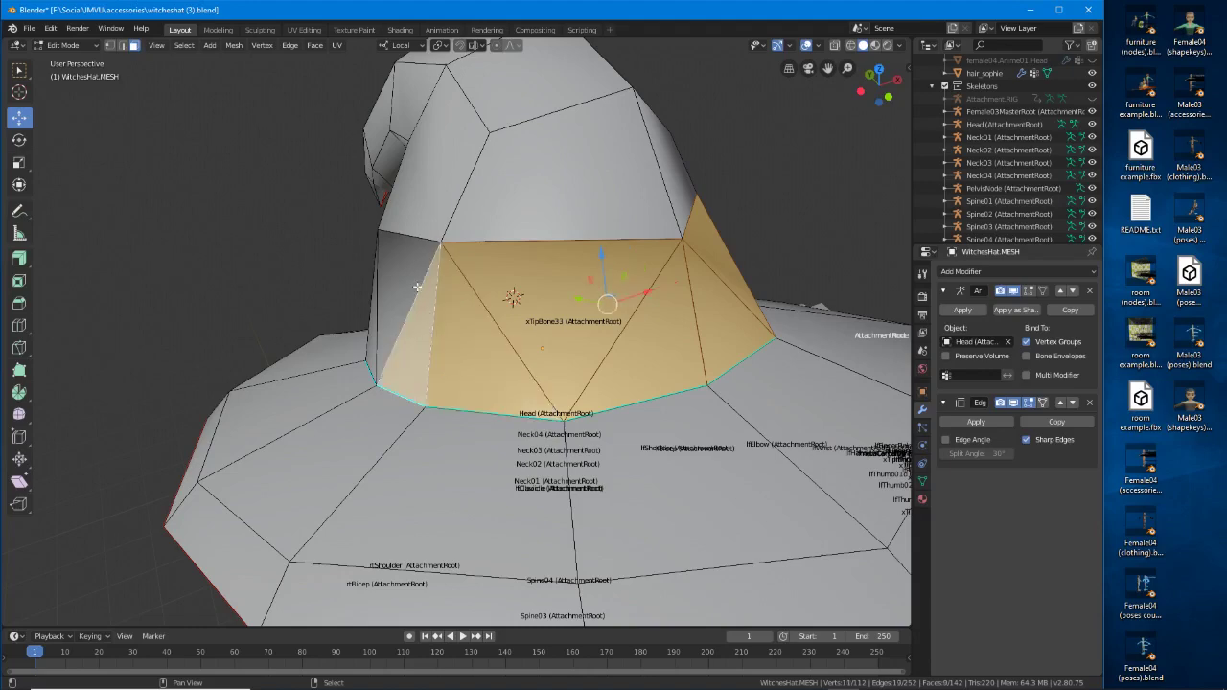
shift+click(415, 287)
middle_drag(415, 287, 519, 365)
shift+click(519, 365)
shift+click(465, 354)
shift+click(416, 319)
middle_drag(363, 370, 487, 309)
shift+click(447, 365)
shift+click(383, 362)
middle_drag(383, 361, 463, 356)
shift+click(438, 351)
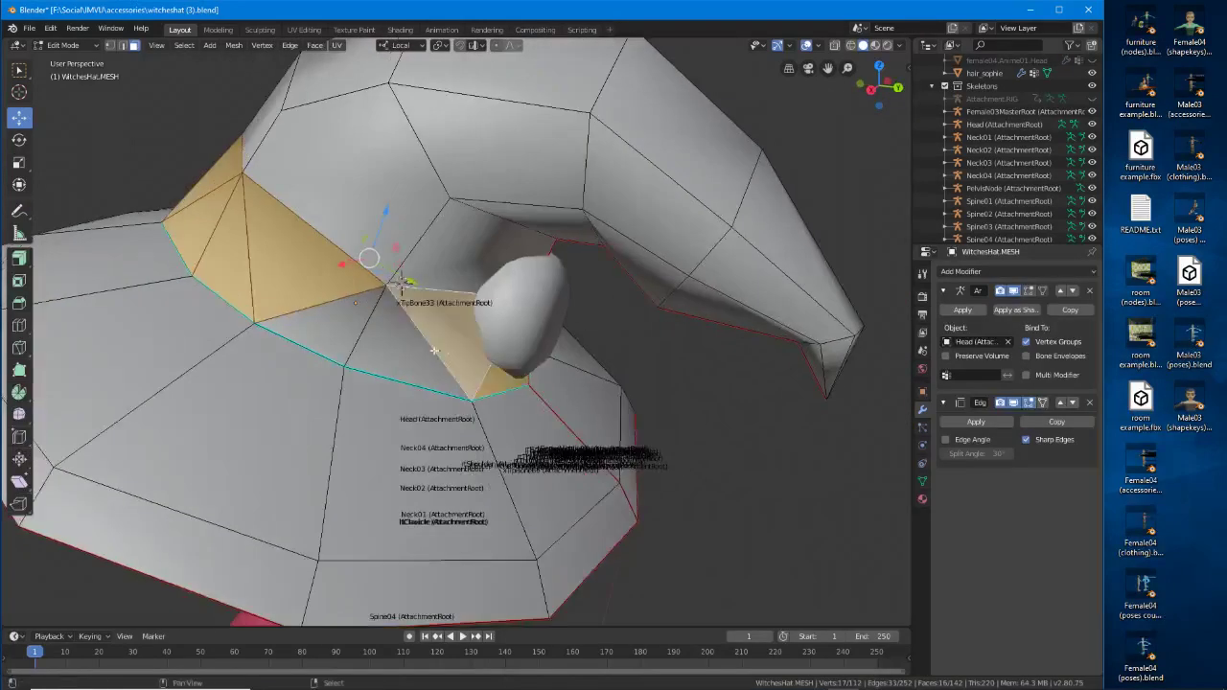
shift+click(400, 341)
shift+click(353, 329)
middle_drag(354, 329, 395, 370)
key(g)
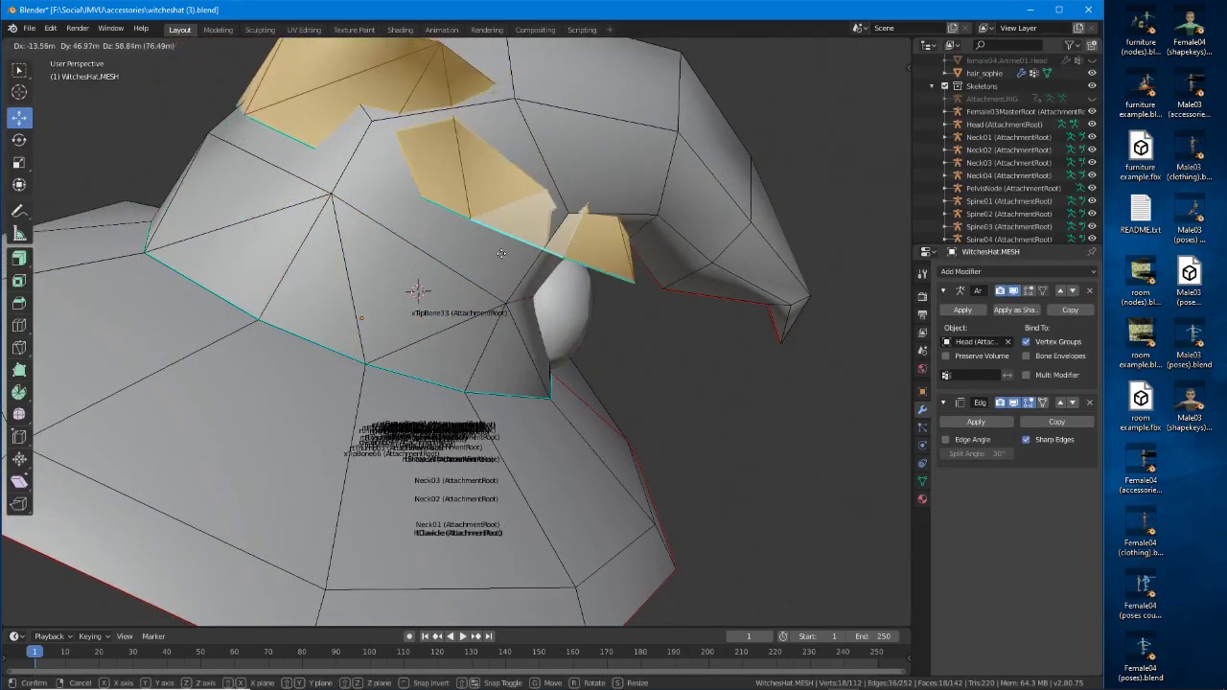
right_click(457, 243)
middle_drag(351, 269, 439, 301)
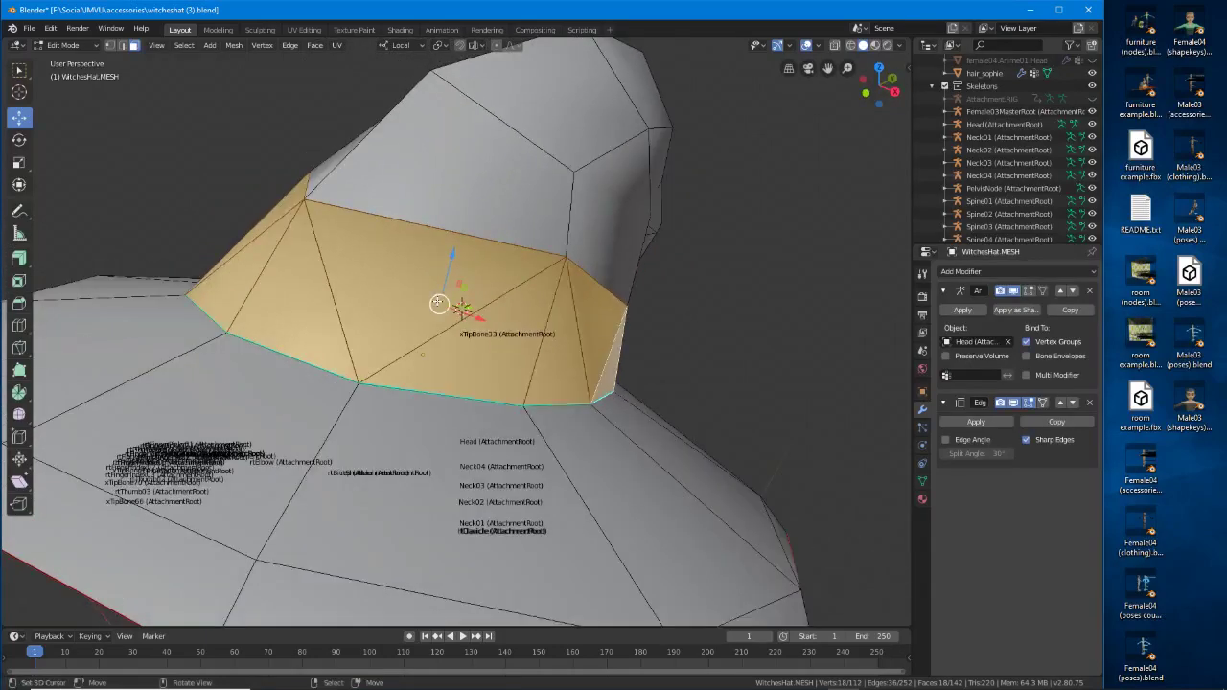
key(x)
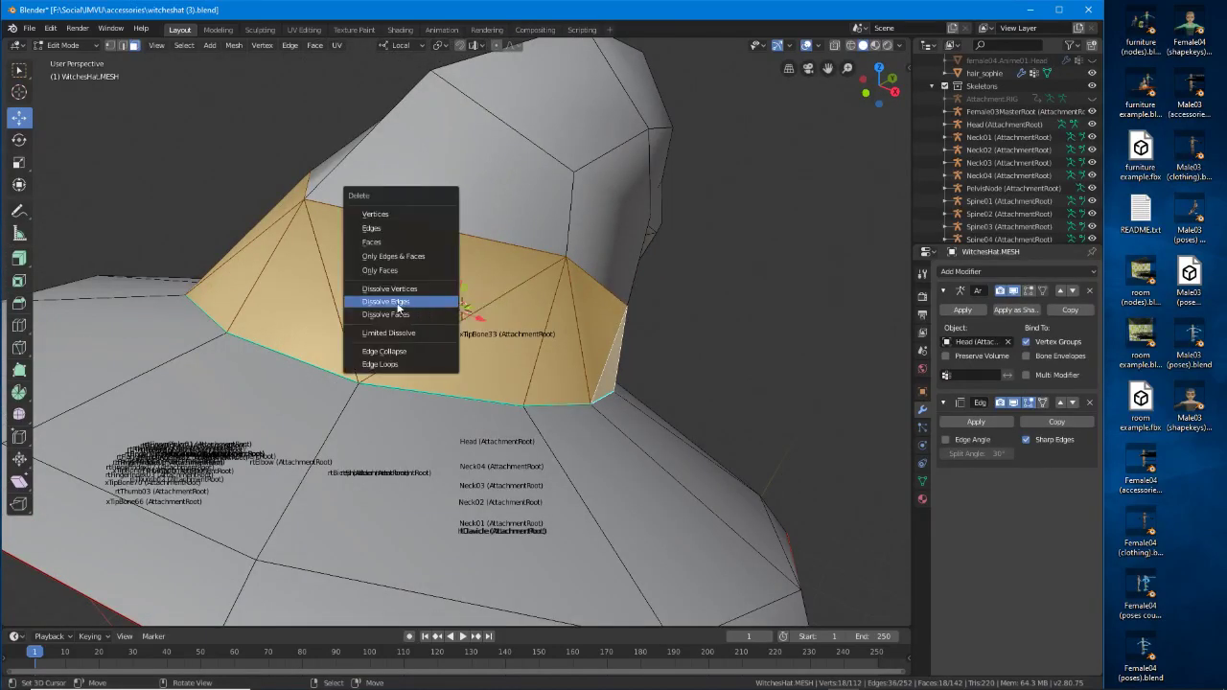
click(374, 241)
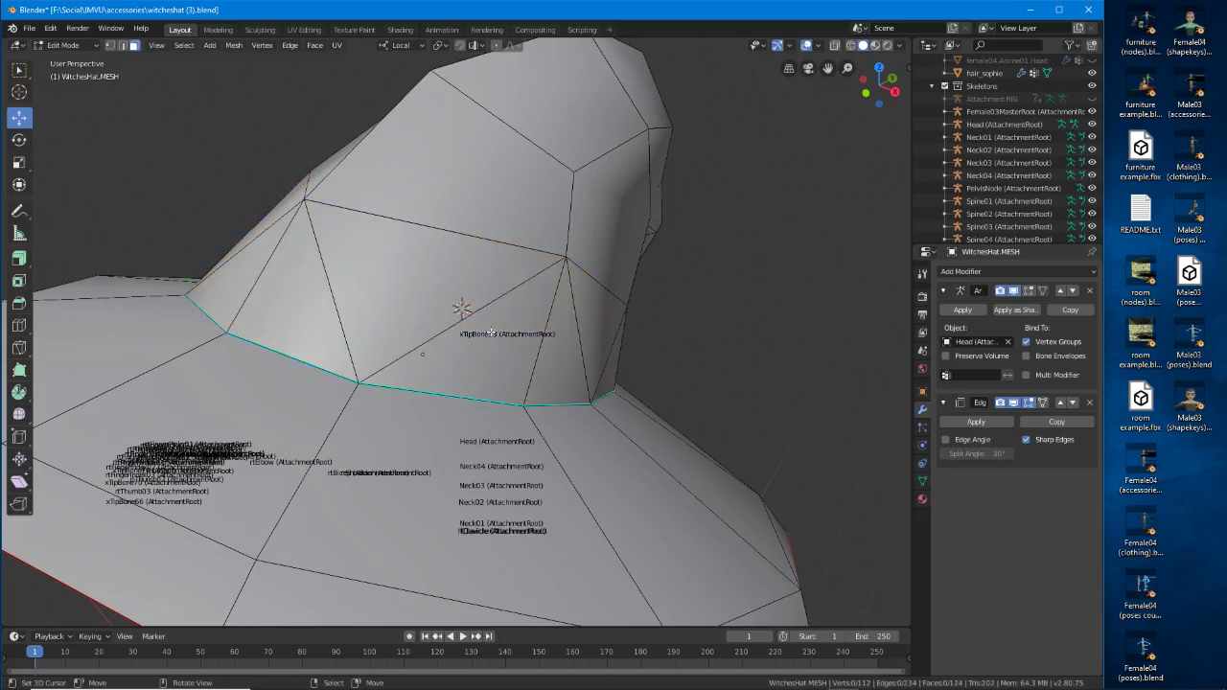
Select the remaining faces all the way around the base of the hat's cone.
click(431, 307)
shift+click(575, 350)
shift+click(598, 350)
middle_drag(636, 359, 466, 348)
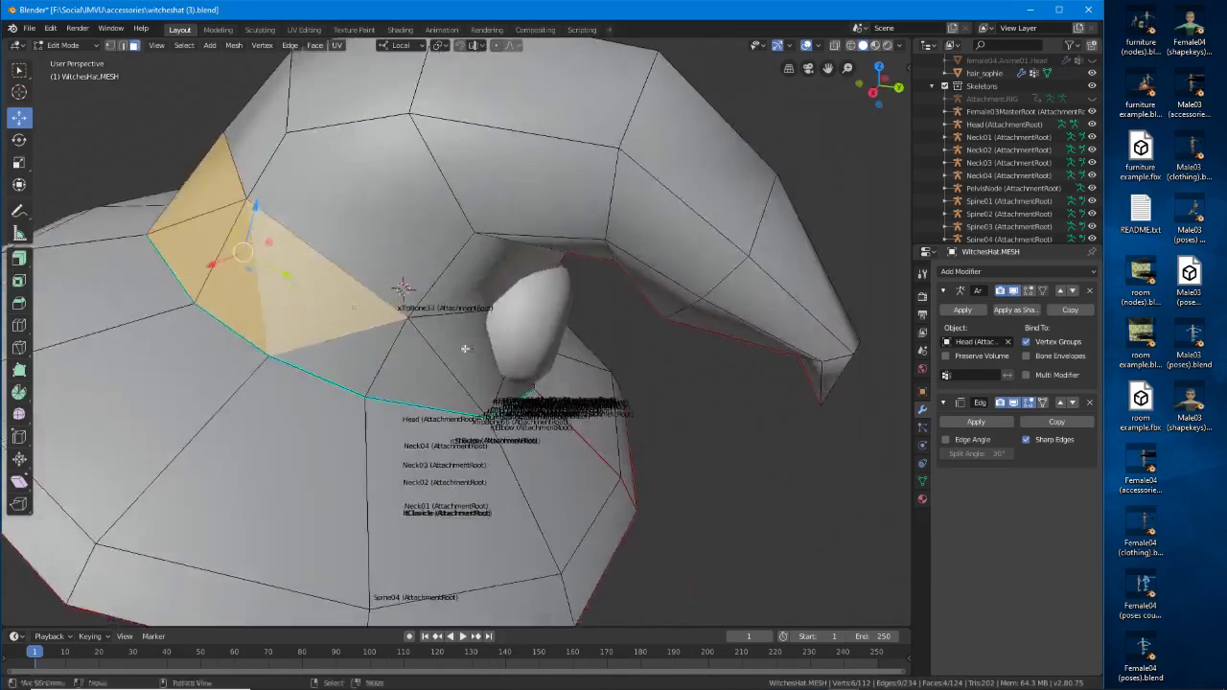
shift+click(356, 361)
shift+click(418, 378)
shift+click(469, 362)
middle_drag(547, 378, 388, 351)
shift+click(357, 349)
shift+click(430, 350)
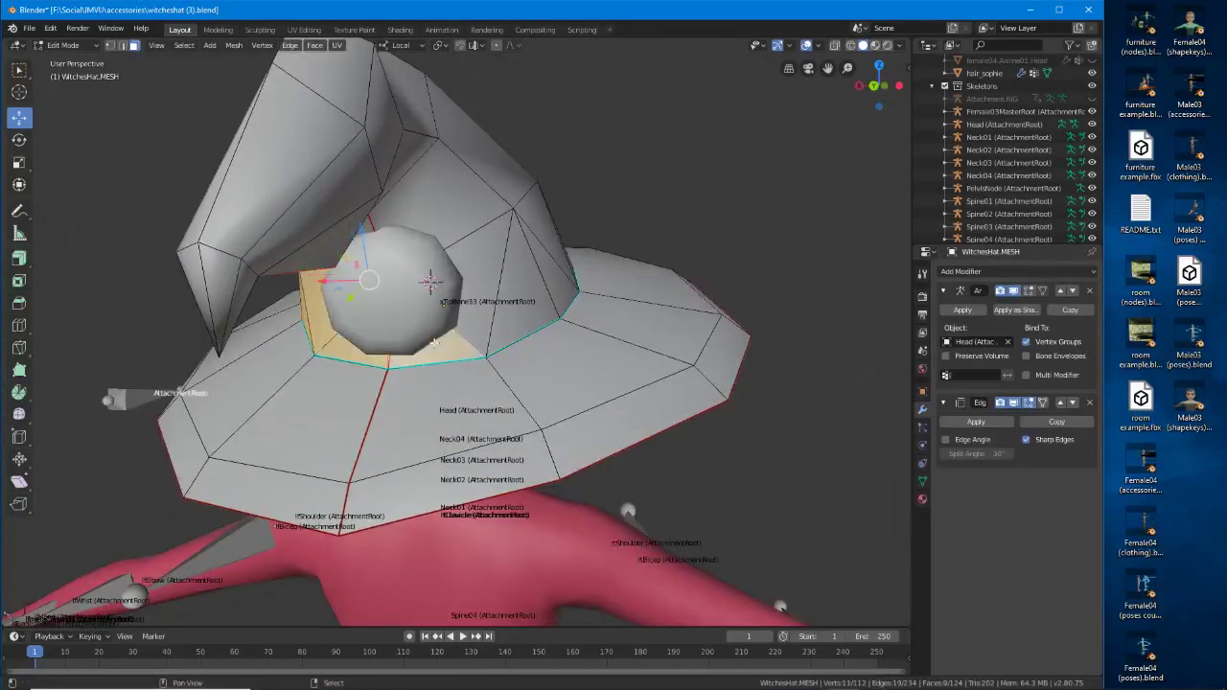
shift+click(479, 336)
shift+click(524, 318)
middle_drag(537, 320, 310, 234)
Reveal the hidden band geometry and try to select the band's upper rim with edge selection.
key(alt+h)
click(617, 238)
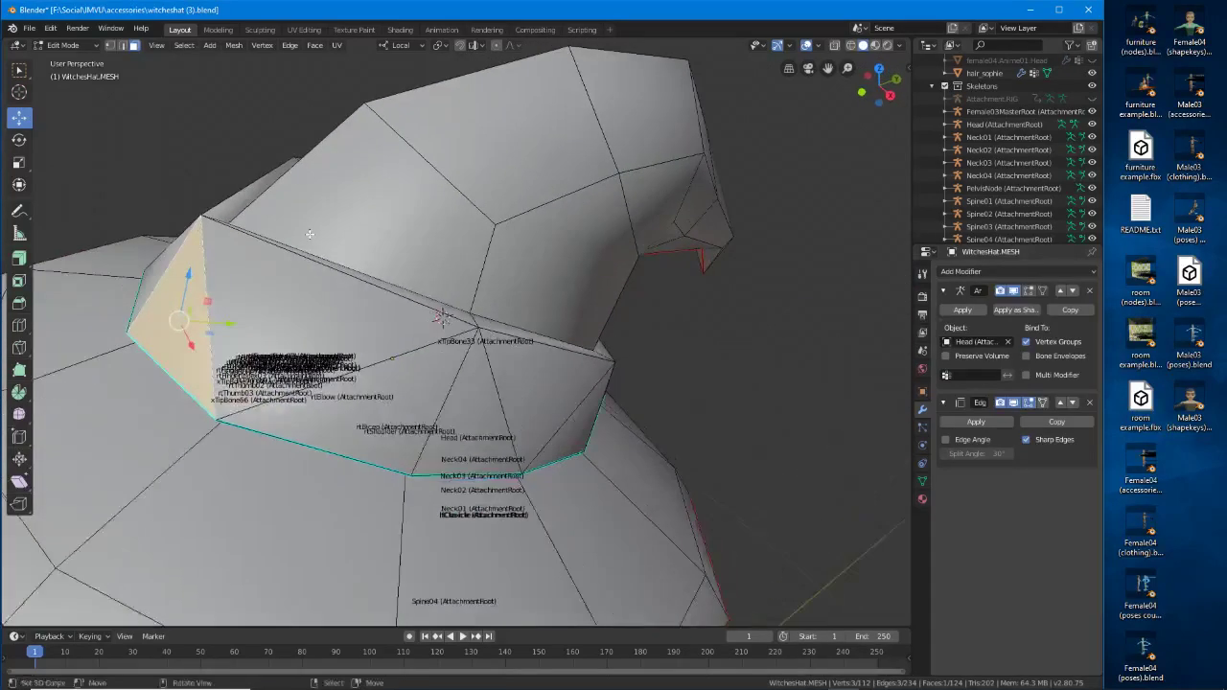
key(2)
click(515, 341)
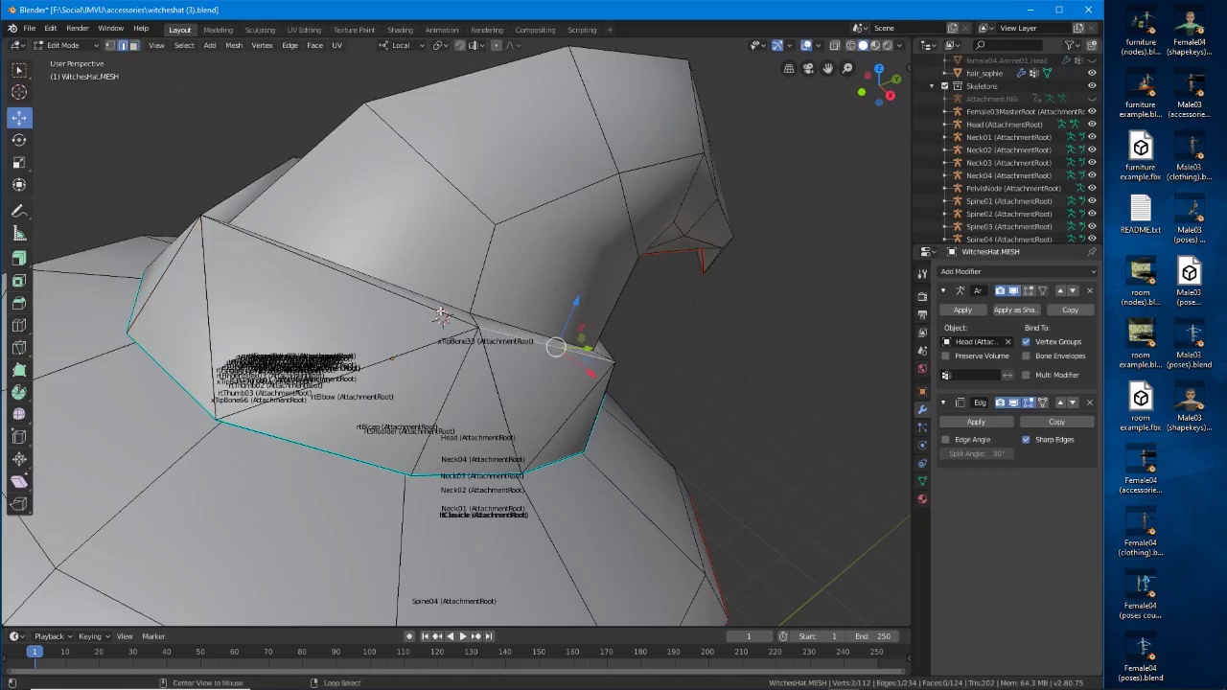
alt+click(440, 310)
middle_drag(233, 245, 390, 346)
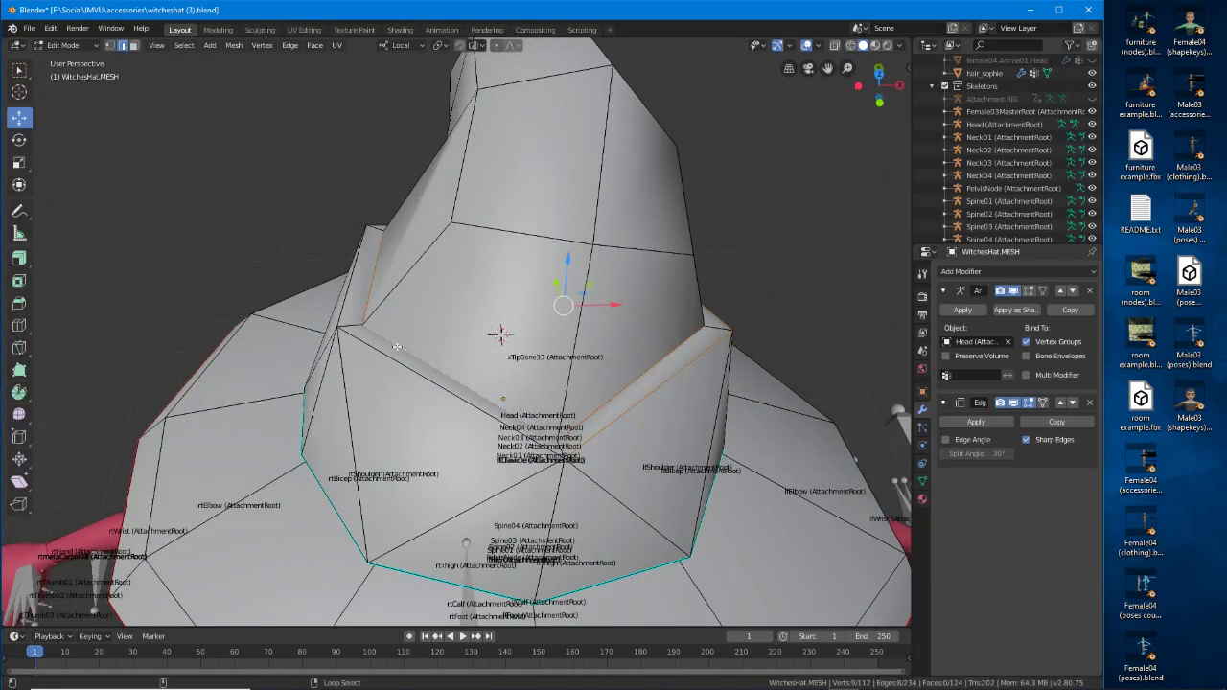
click(488, 402)
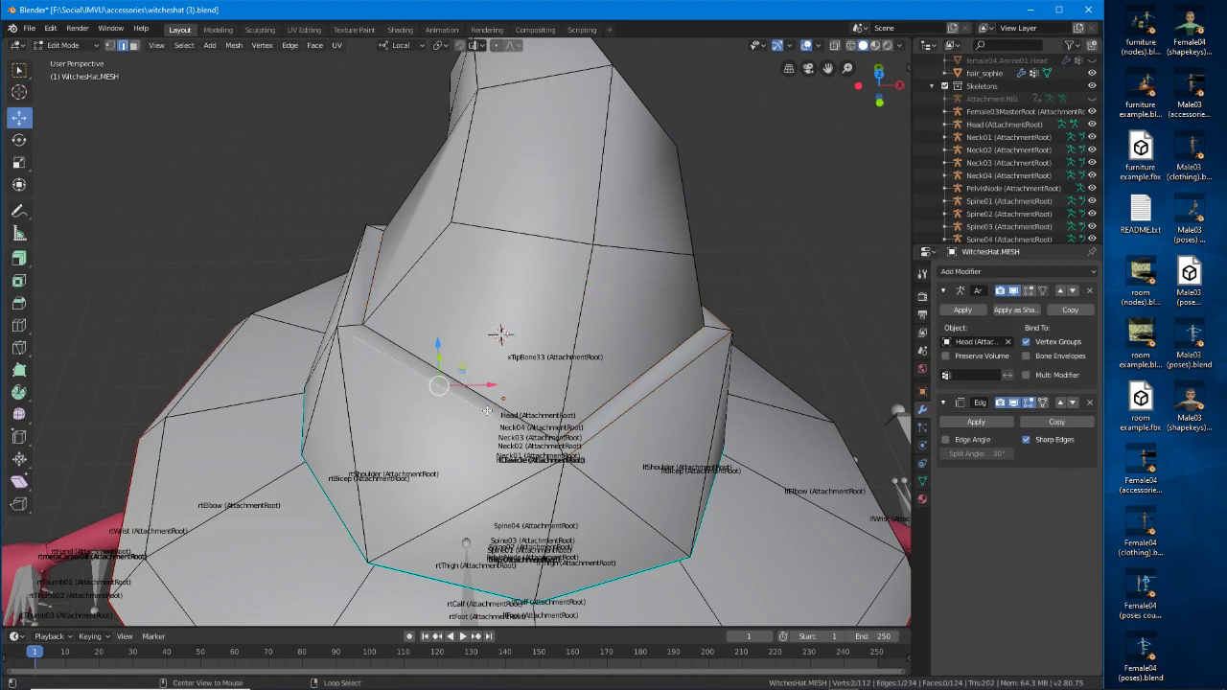
shift+click(582, 425)
shift+click(345, 293)
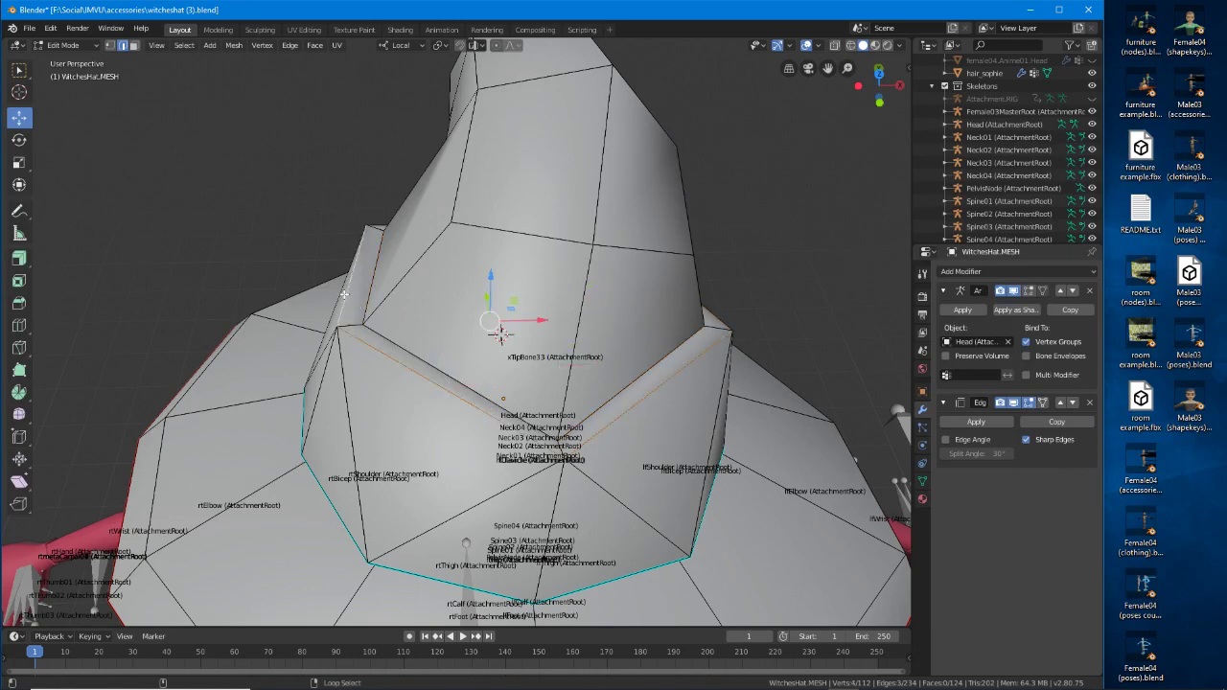
In face selection, select the face loops along the hat band's upper and lower rims.
key(3)
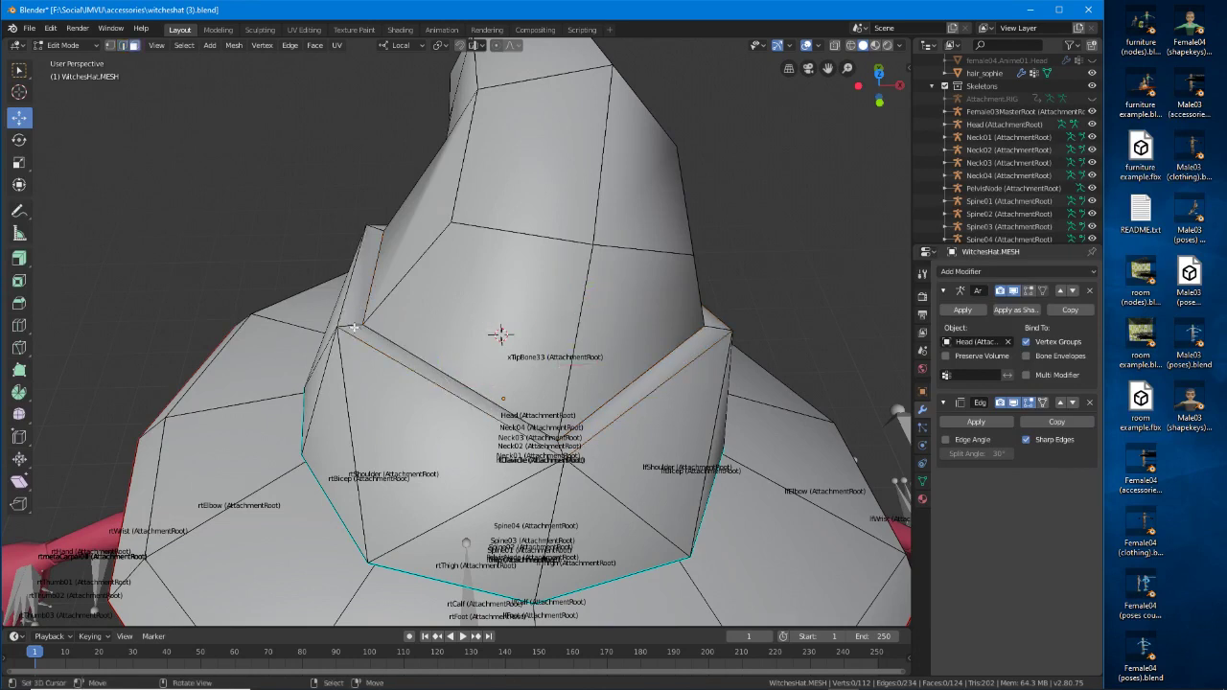
alt+click(354, 326)
middle_drag(441, 499, 473, 359)
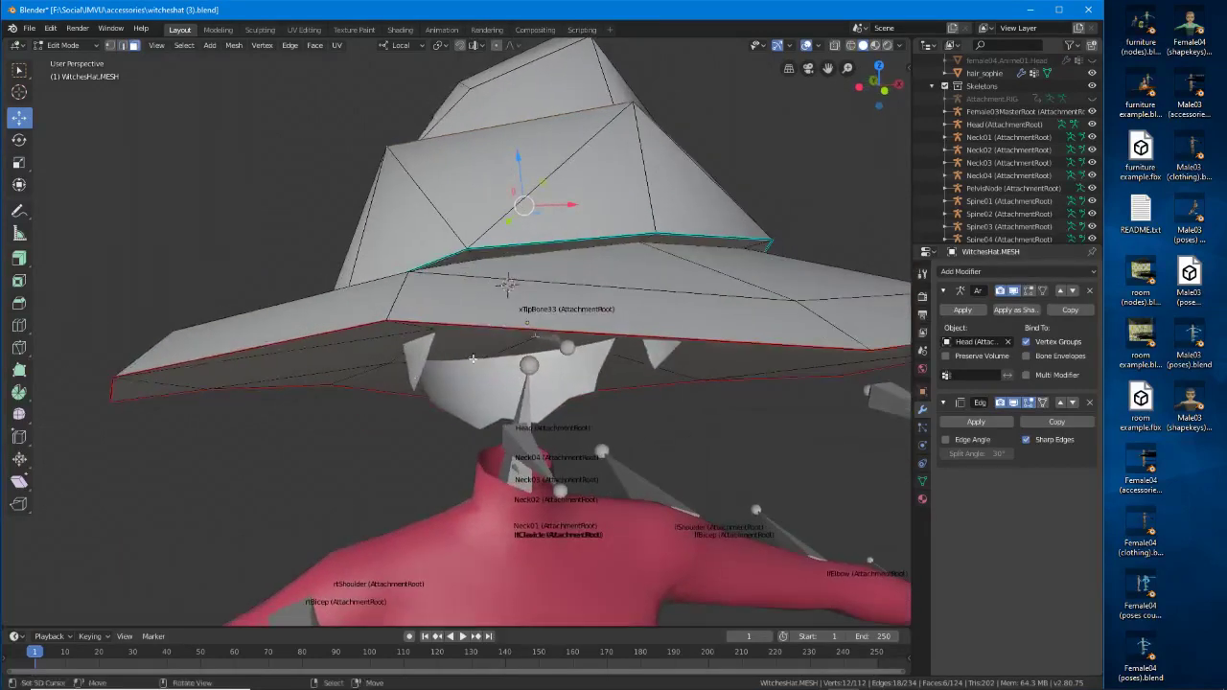
alt+shift+right_click(650, 237)
middle_drag(611, 217, 524, 249)
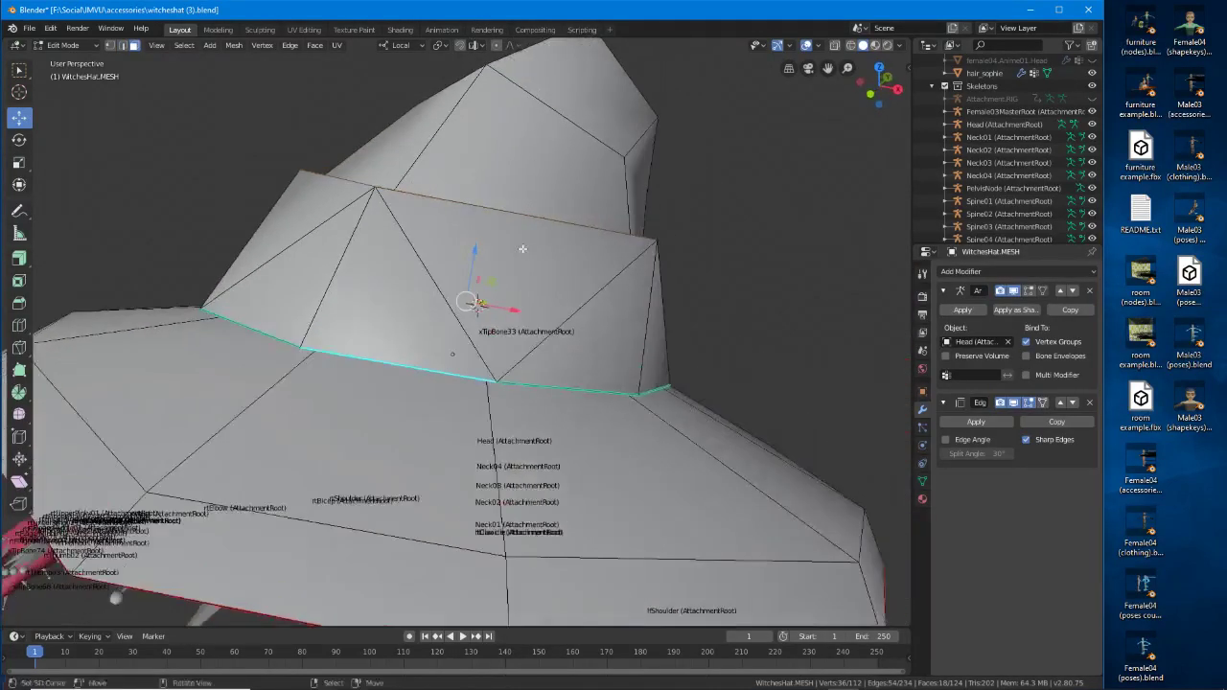
Add the band's outer faces all the way around the cone to the selection and split the band from the hat mesh.
shift+right_click(418, 286)
shift+right_click(489, 262)
shift+right_click(618, 350)
middle_drag(710, 354, 475, 294)
shift+right_click(360, 335)
shift+right_click(305, 331)
shift+right_click(241, 280)
shift+right_click(244, 301)
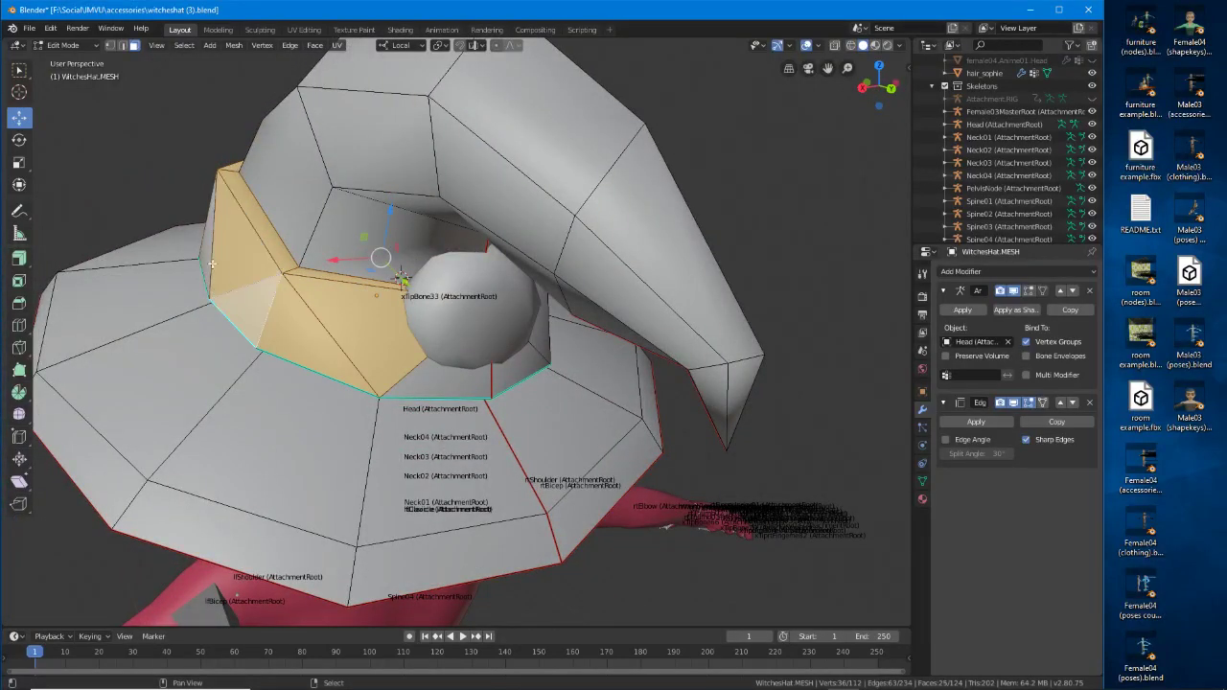
shift+right_click(214, 266)
shift+right_click(205, 257)
shift+right_click(233, 257)
middle_drag(233, 257, 108, 280)
shift+right_click(357, 350)
shift+right_click(429, 354)
shift+right_click(488, 309)
shift+right_click(543, 312)
middle_drag(567, 321, 430, 362)
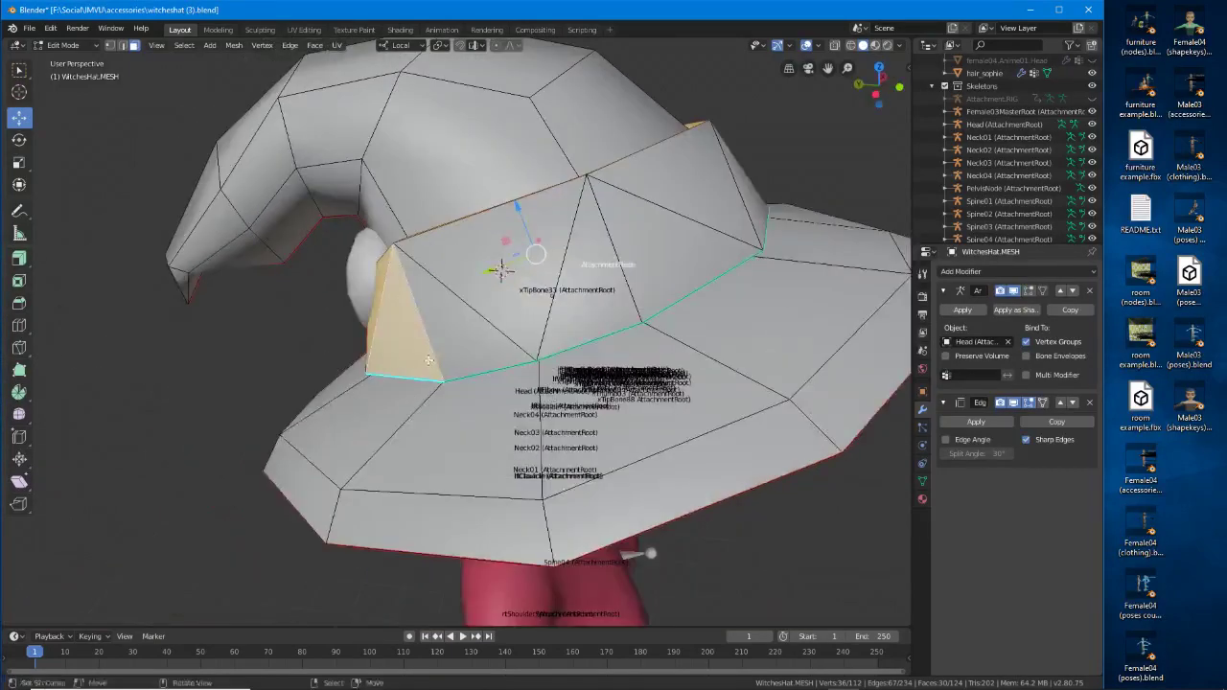
shift+right_click(454, 339)
shift+click(501, 304)
shift+click(609, 278)
middle_drag(713, 304, 639, 321)
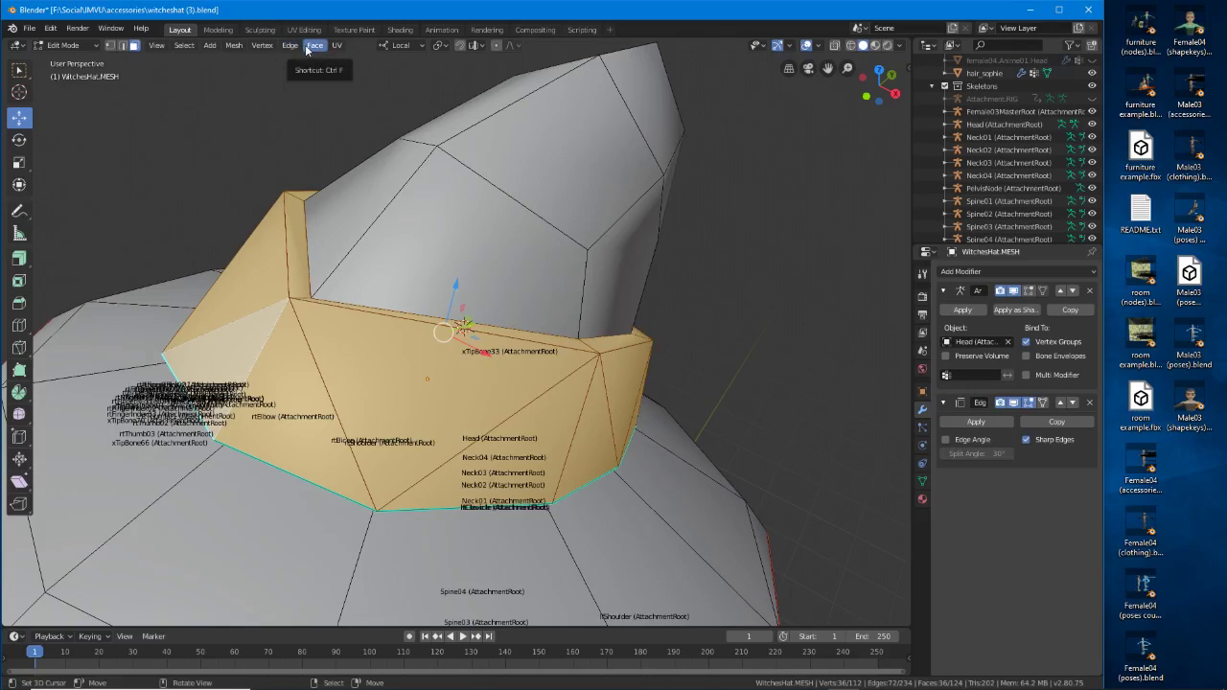
click(242, 47)
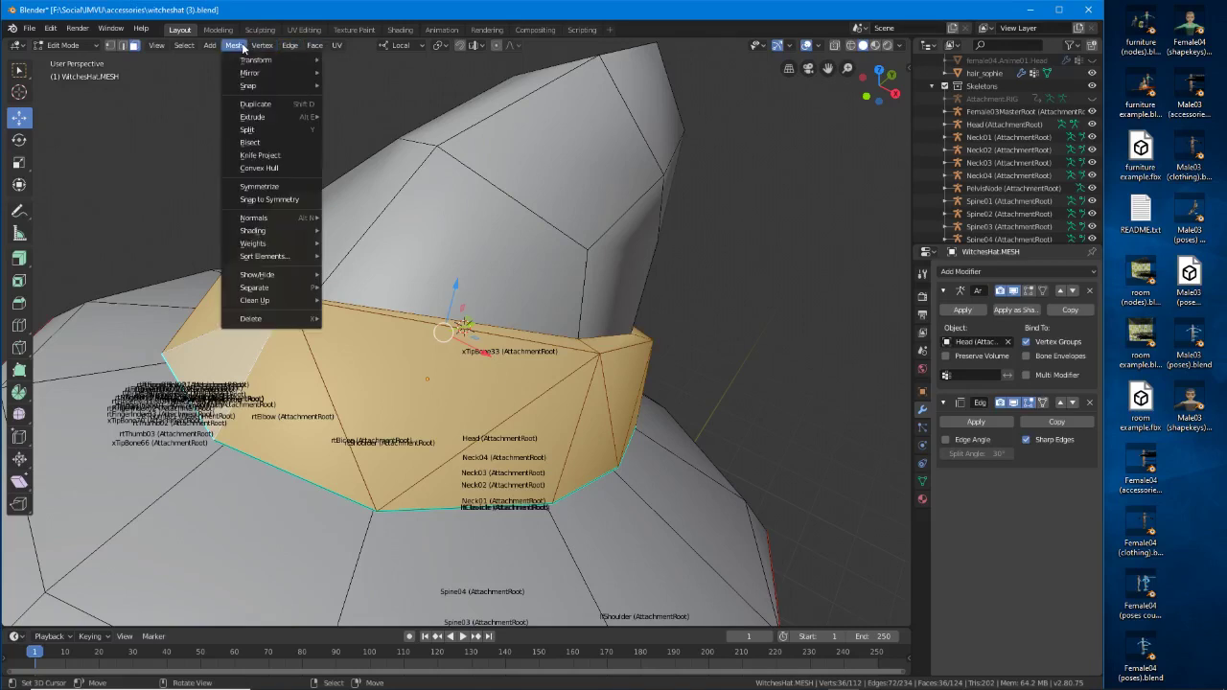
click(256, 130)
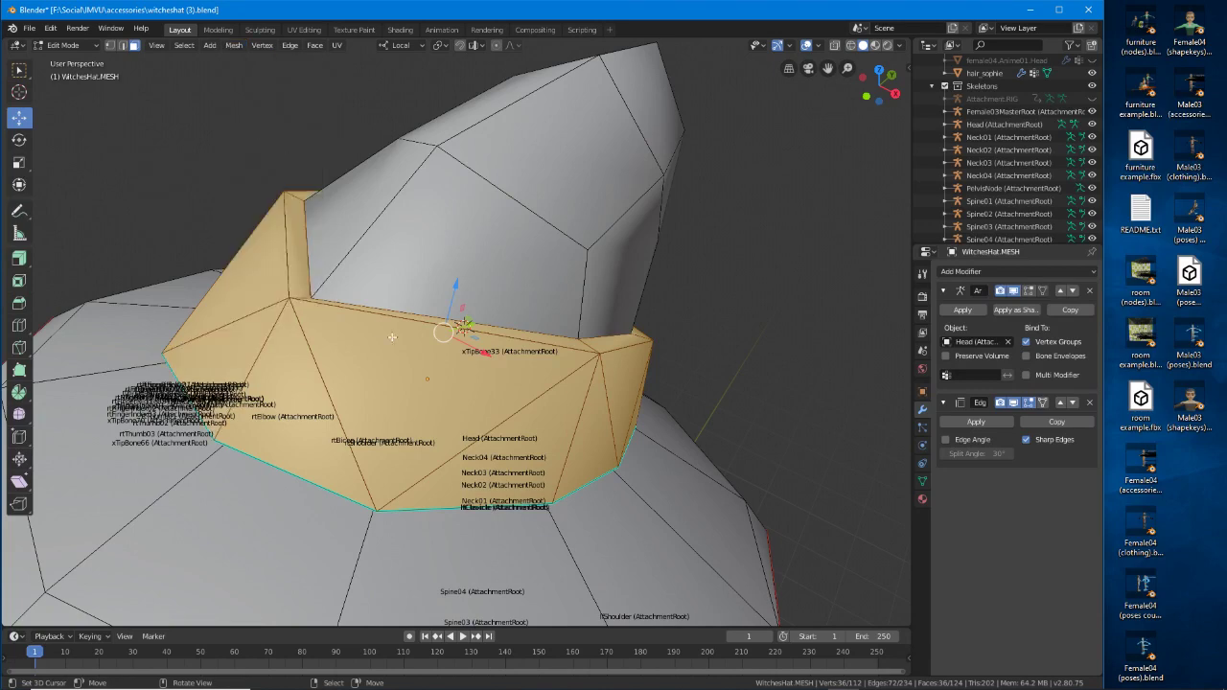
Try enlarging the split hat band to about 1.4 times its size.
middle_drag(392, 337, 425, 305)
key(s)
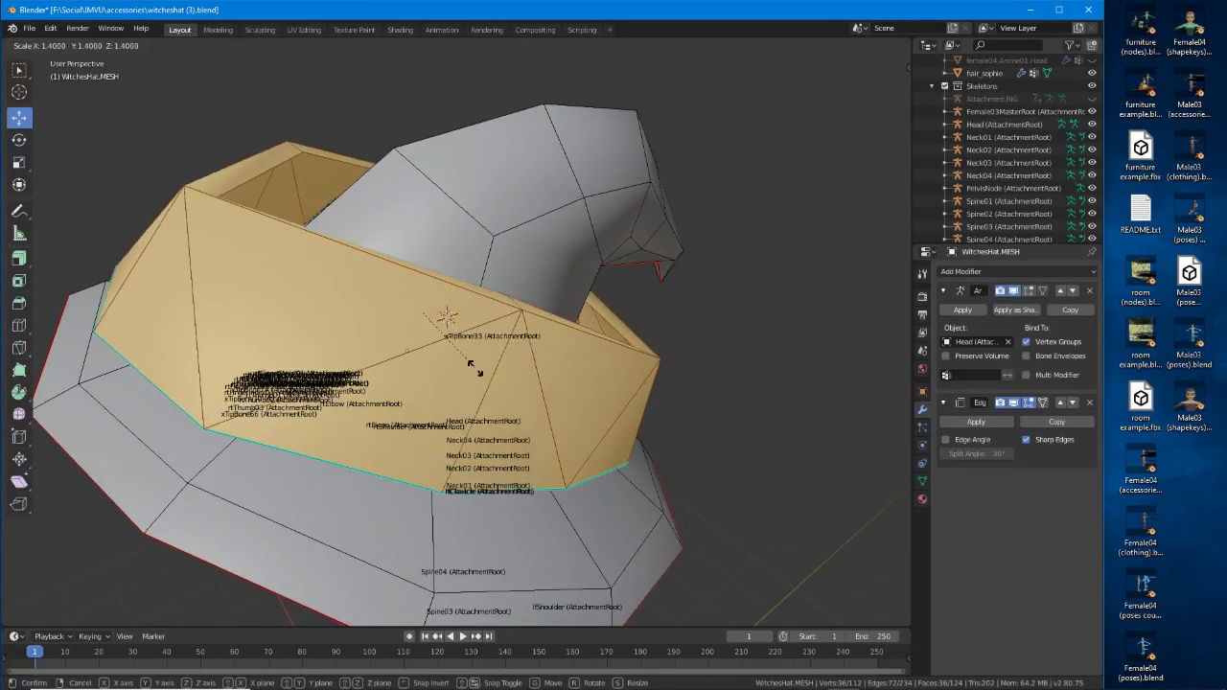
click(472, 369)
middle_drag(471, 368, 433, 345)
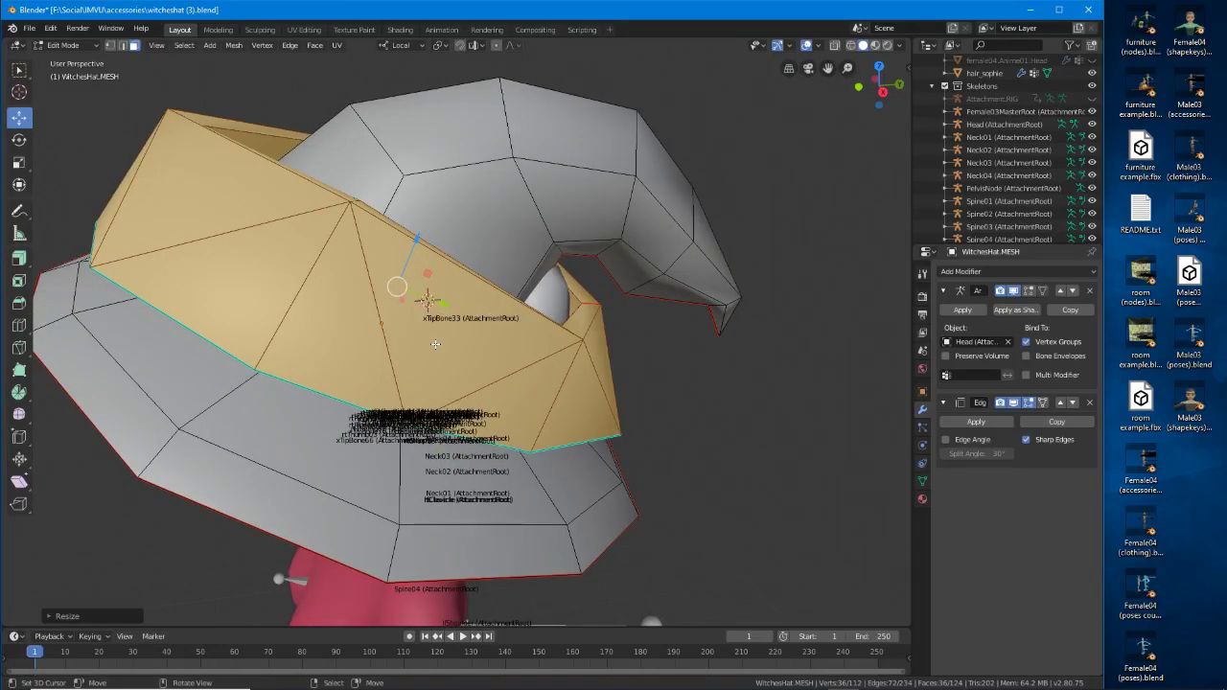
middle_drag(436, 338, 545, 380)
middle_drag(455, 329, 453, 295)
Select the hat band's lower edge loop all the way around and scale it inward to about 0.93.
key(2)
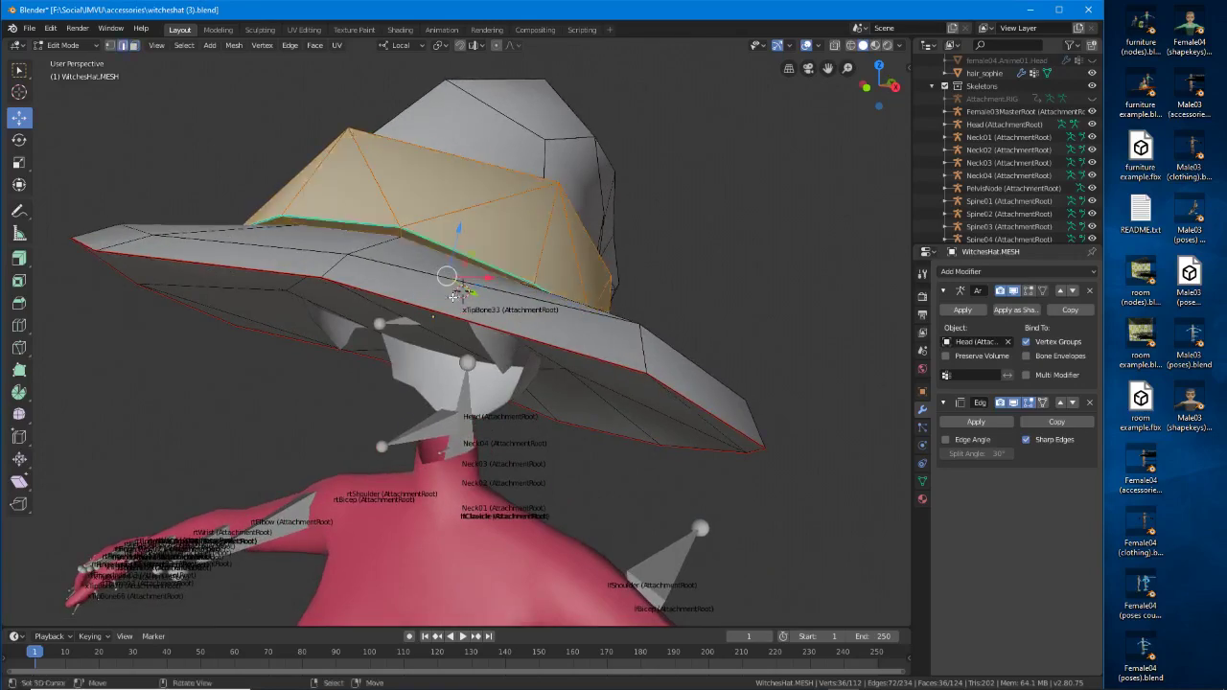
alt+click(435, 238)
alt+click(413, 245)
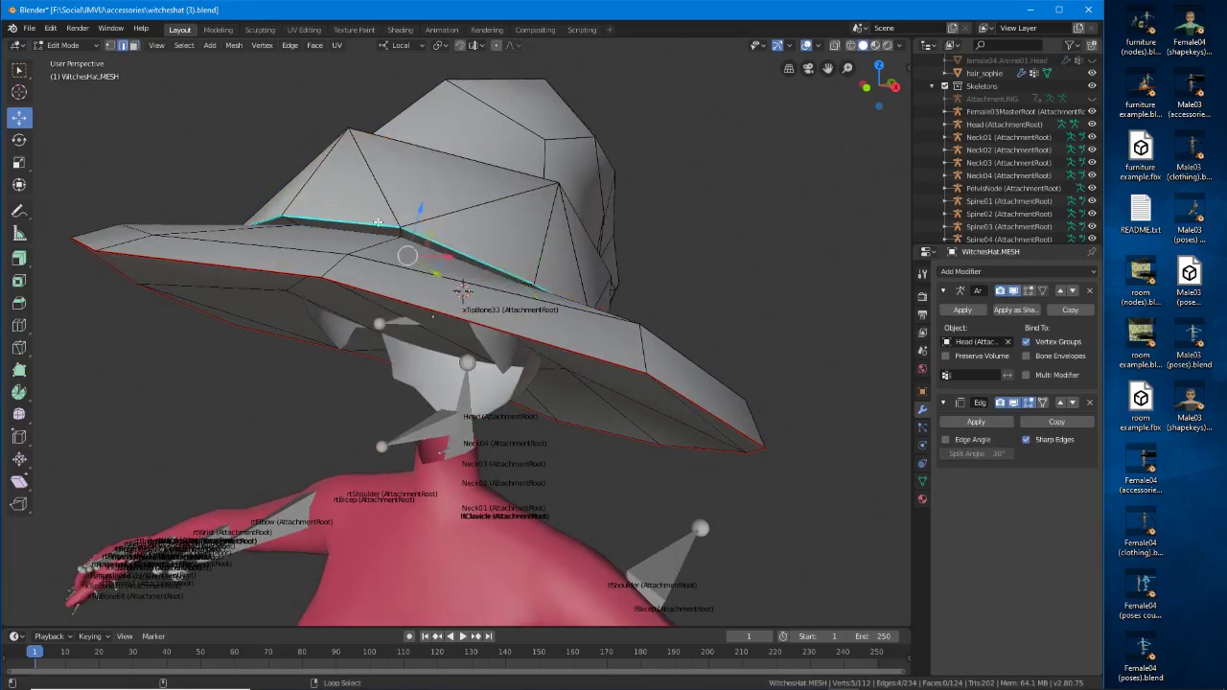
middle_drag(439, 247, 412, 331)
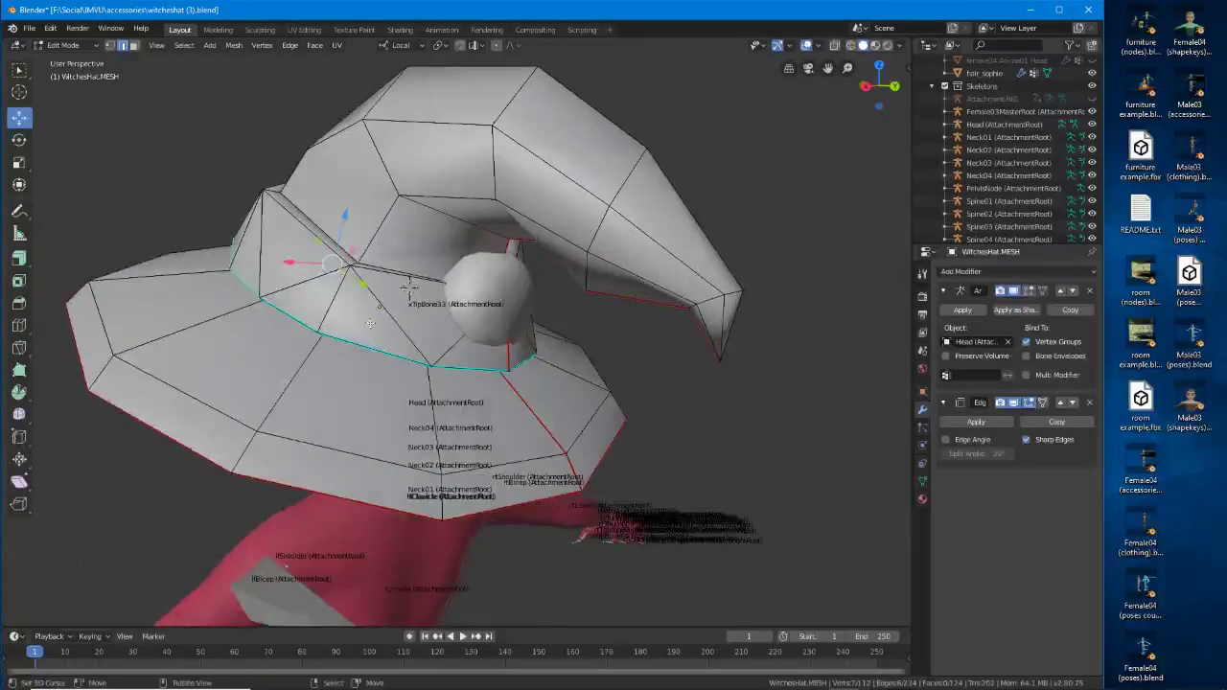
alt+shift+click(479, 364)
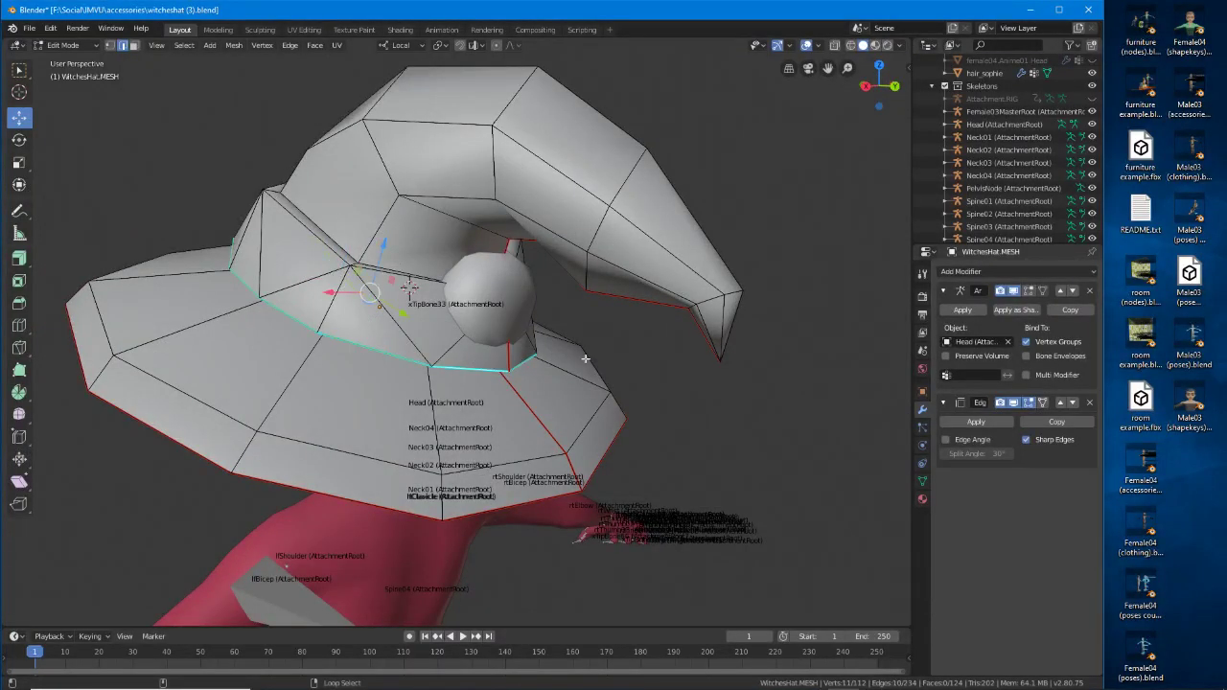
middle_drag(710, 355, 478, 356)
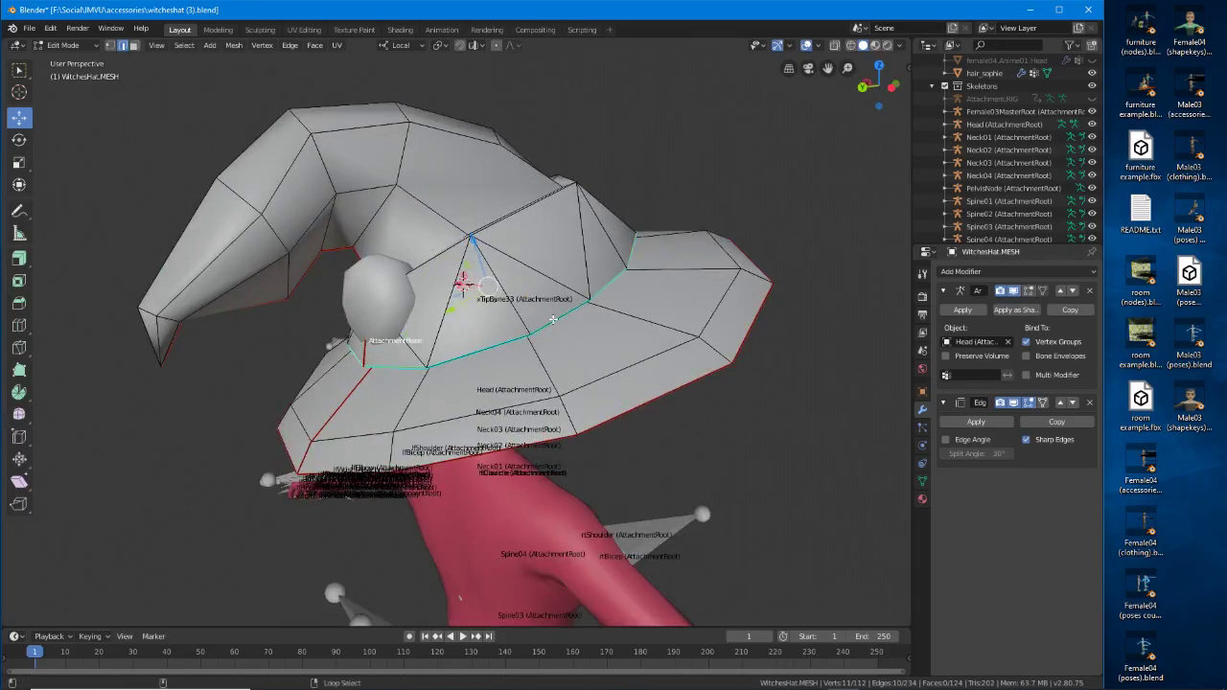
middle_drag(557, 326, 633, 437)
key(s)
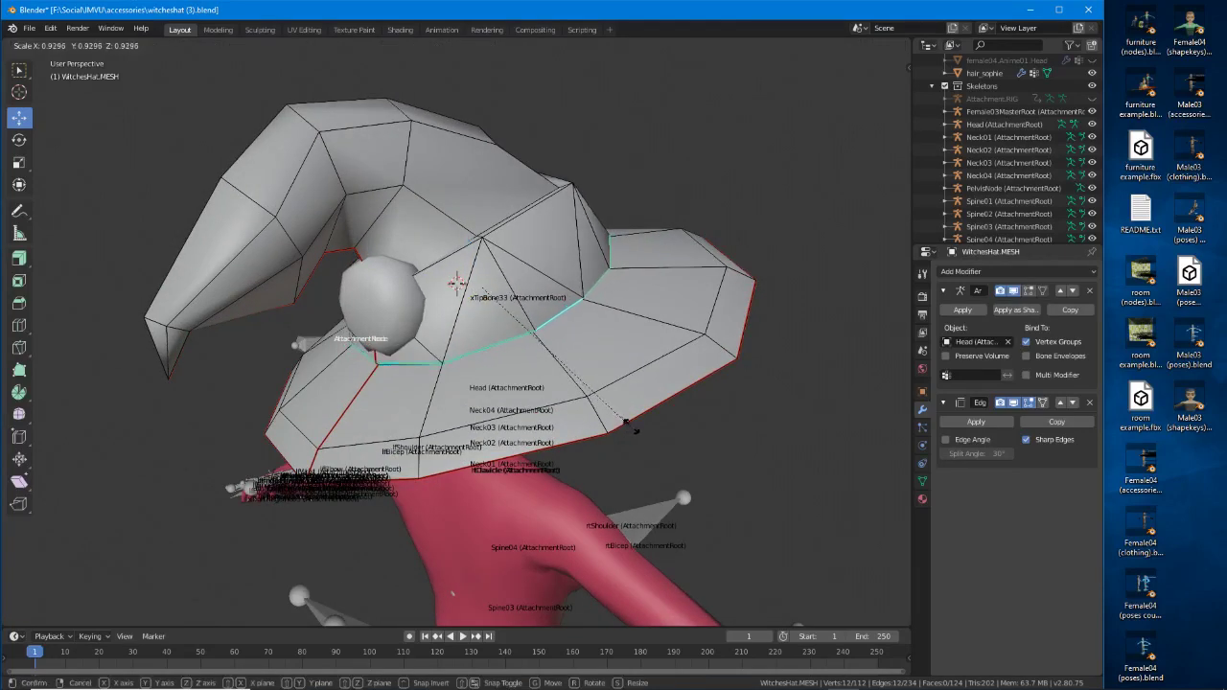
Scale the hat band's lower edge loop to about 0.93 and raise it about 3.9 m along its local Z axis.
click(635, 428)
middle_drag(566, 412, 491, 246)
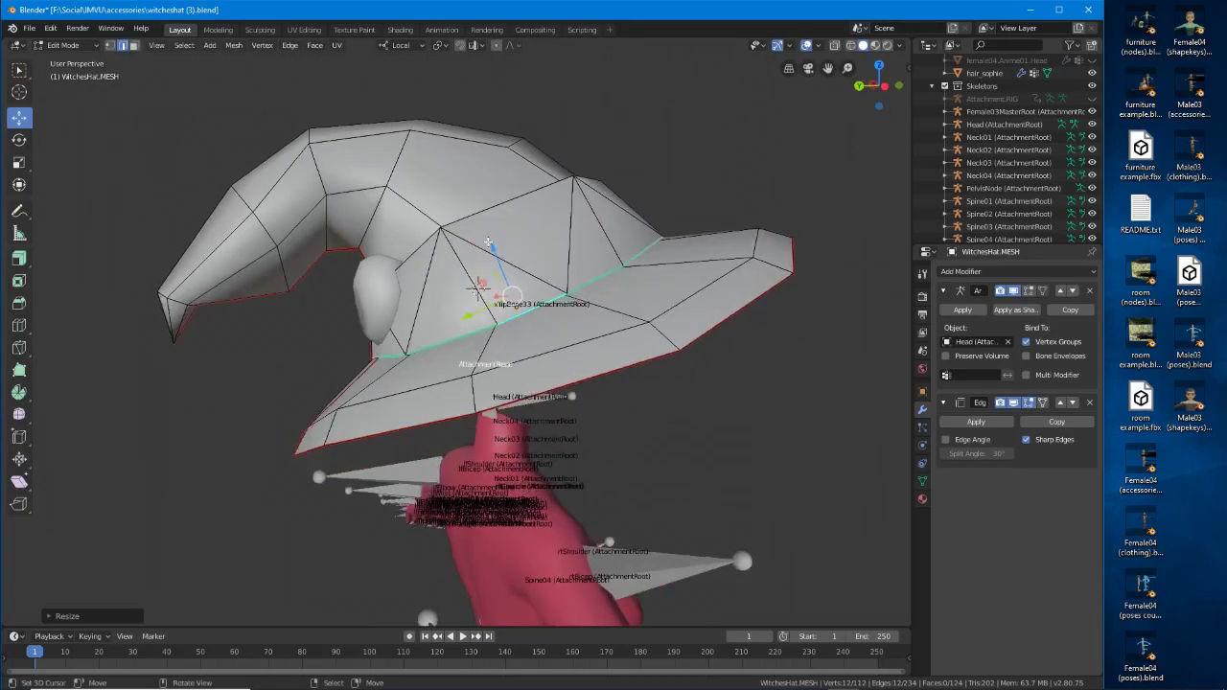
drag(491, 247, 491, 241)
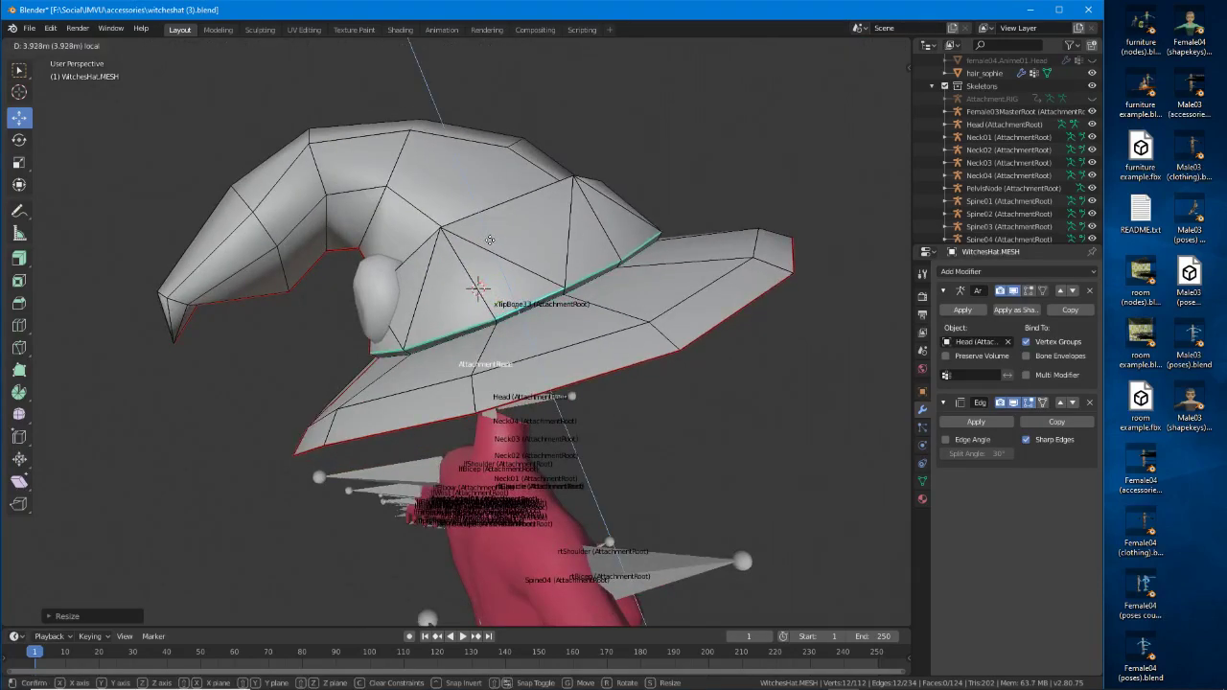
click(490, 240)
Lower the hat band's upper edge loop about 4.3 m along its local Z axis.
middle_drag(491, 239, 526, 299)
middle_drag(602, 297, 390, 313)
middle_drag(557, 350, 435, 301)
middle_drag(605, 279, 488, 180)
key(g)
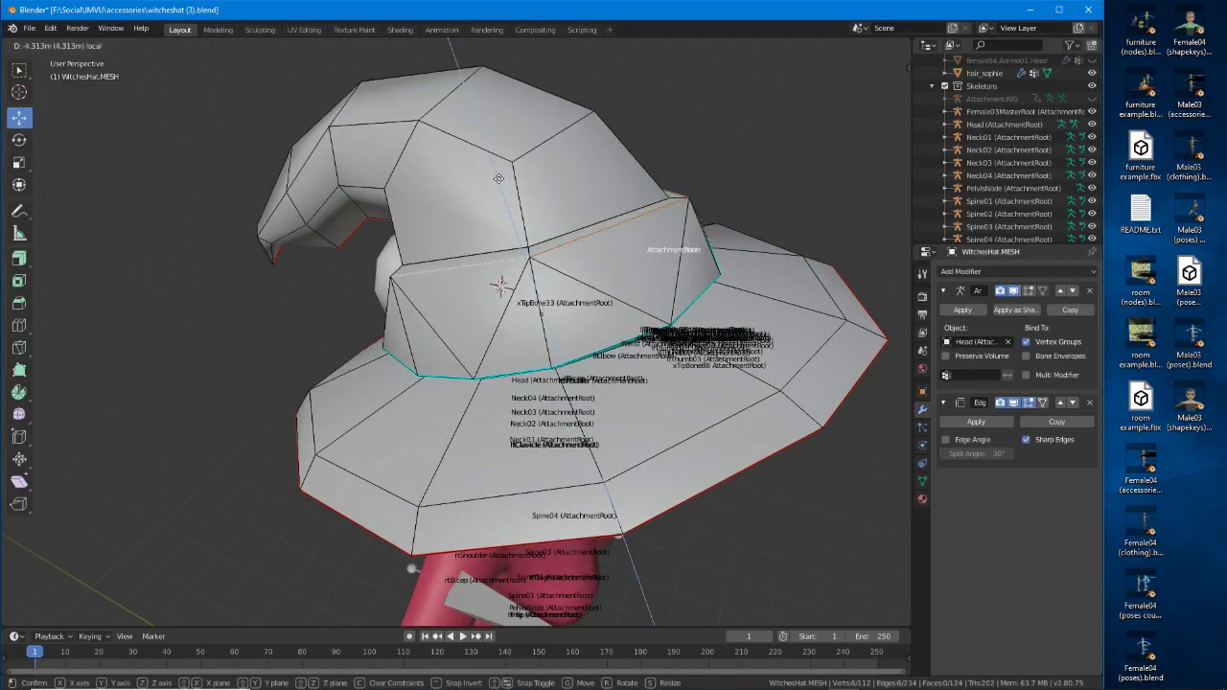
click(498, 179)
Select the complete lower edge loop of the hat band, including the back under the curled tip, and scale it.
middle_drag(498, 178, 422, 230)
alt+right_click(500, 332)
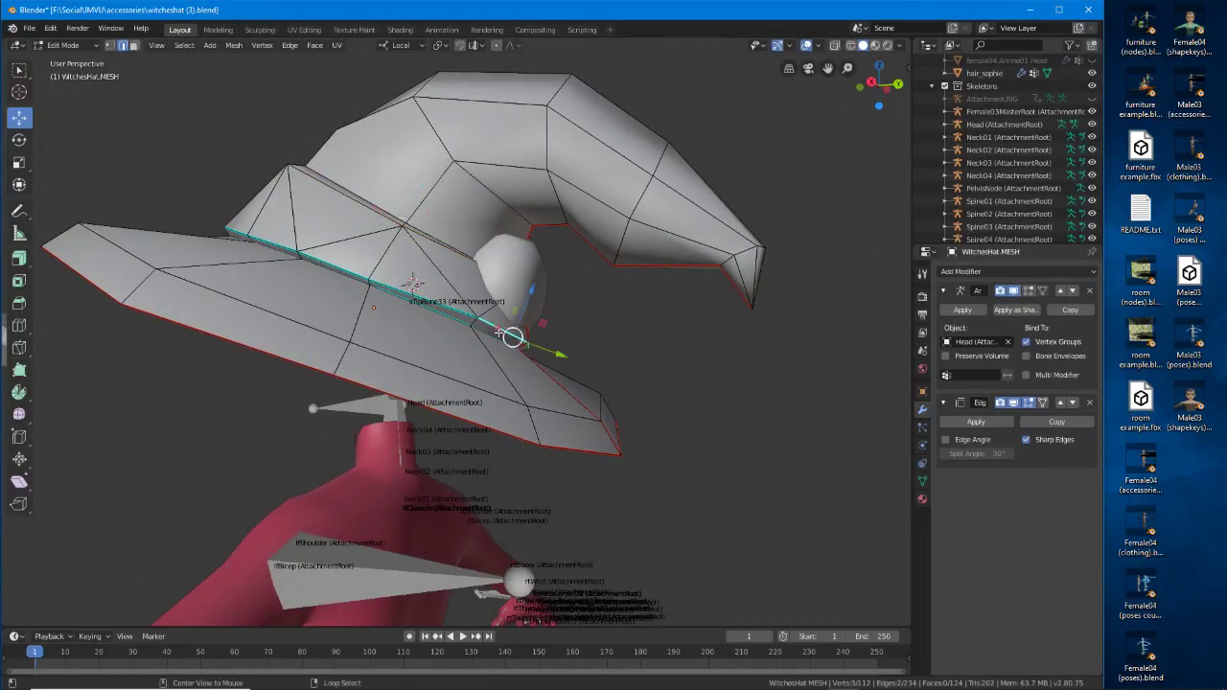
middle_drag(488, 333, 379, 293)
middle_drag(473, 308, 437, 316)
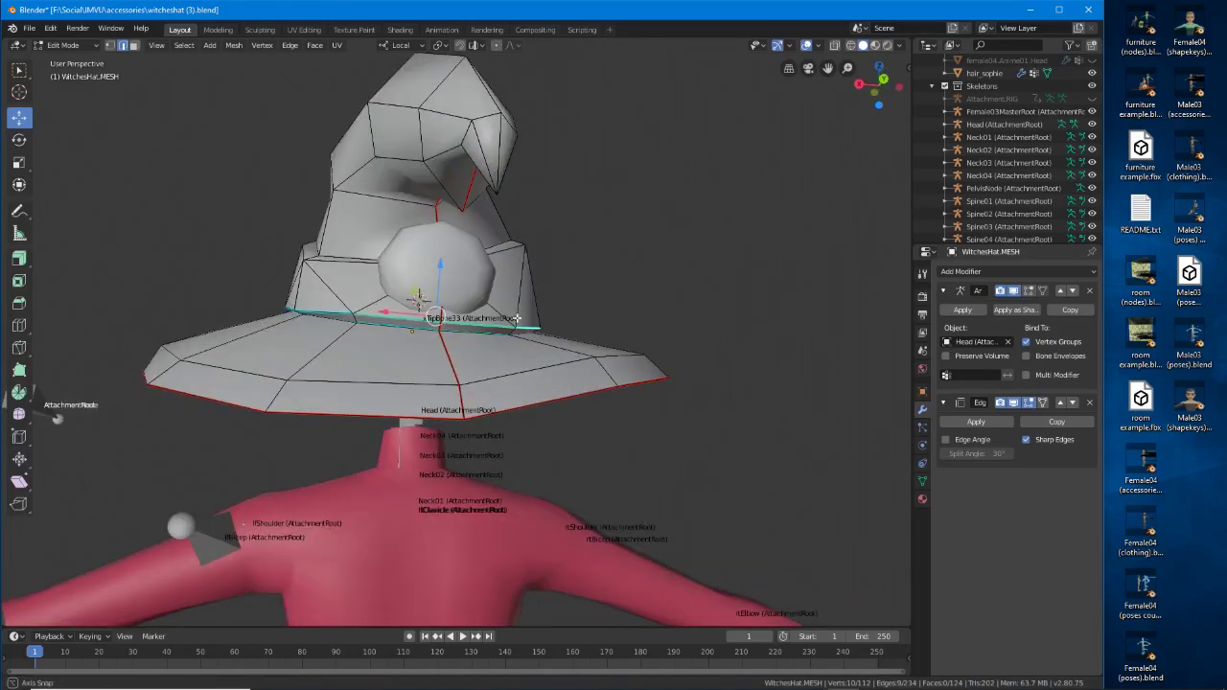
key(s)
click(650, 414)
middle_drag(396, 355, 482, 365)
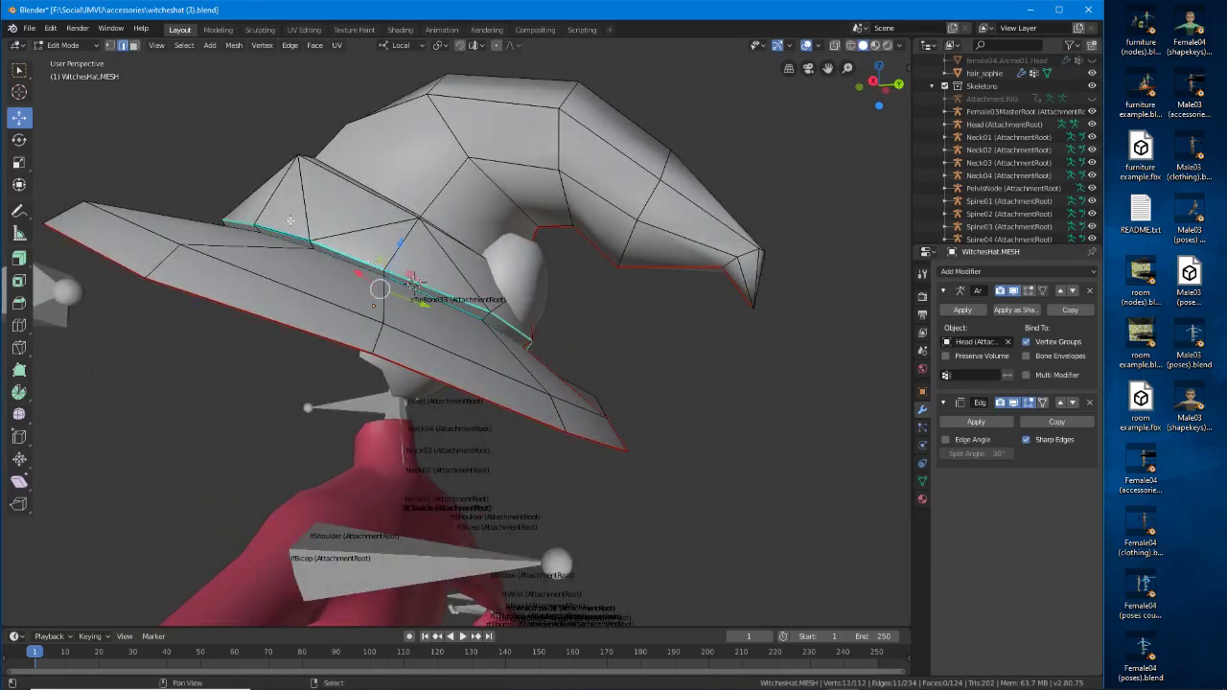
Shrink/Fatten the band's lower edge loop by about -1.9 and lower it slightly along its local Z axis.
middle_drag(412, 280, 417, 331)
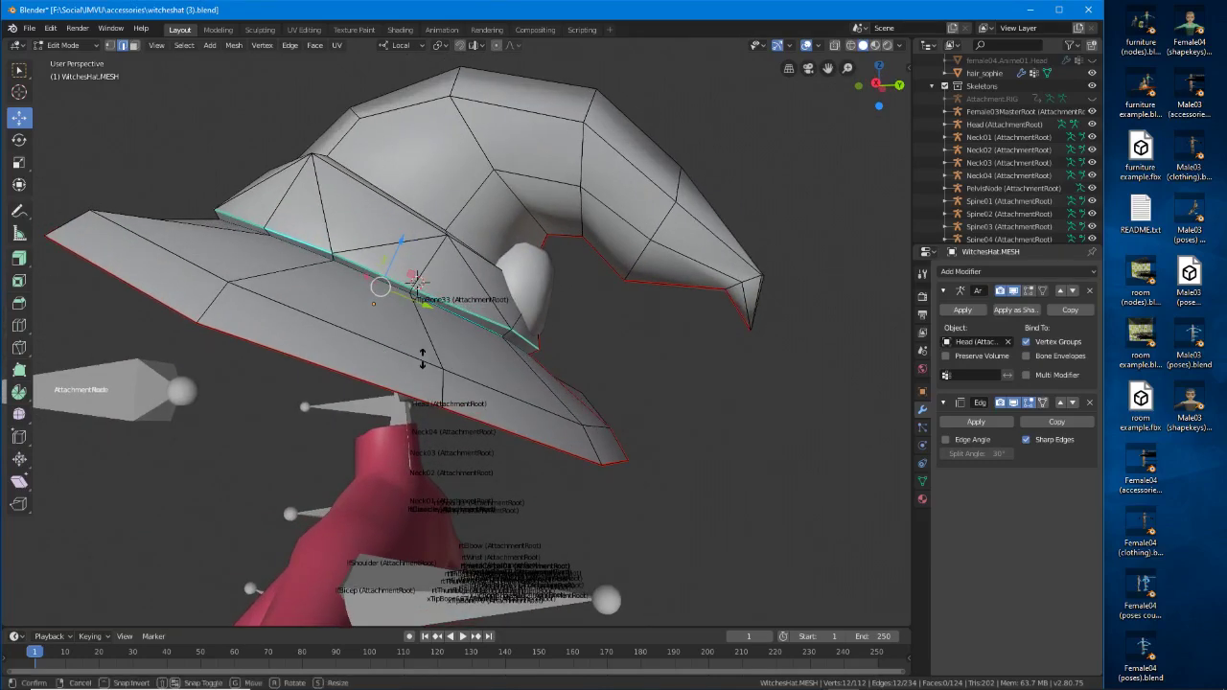
key(alt+s)
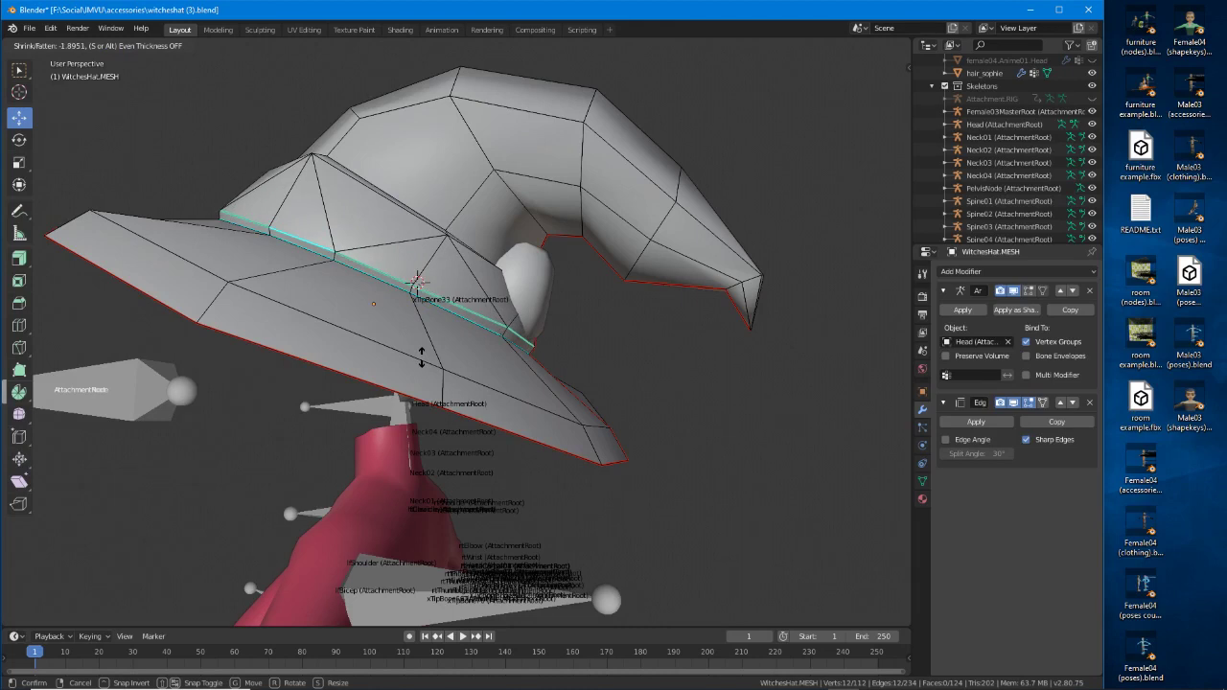
click(421, 356)
drag(404, 234, 400, 240)
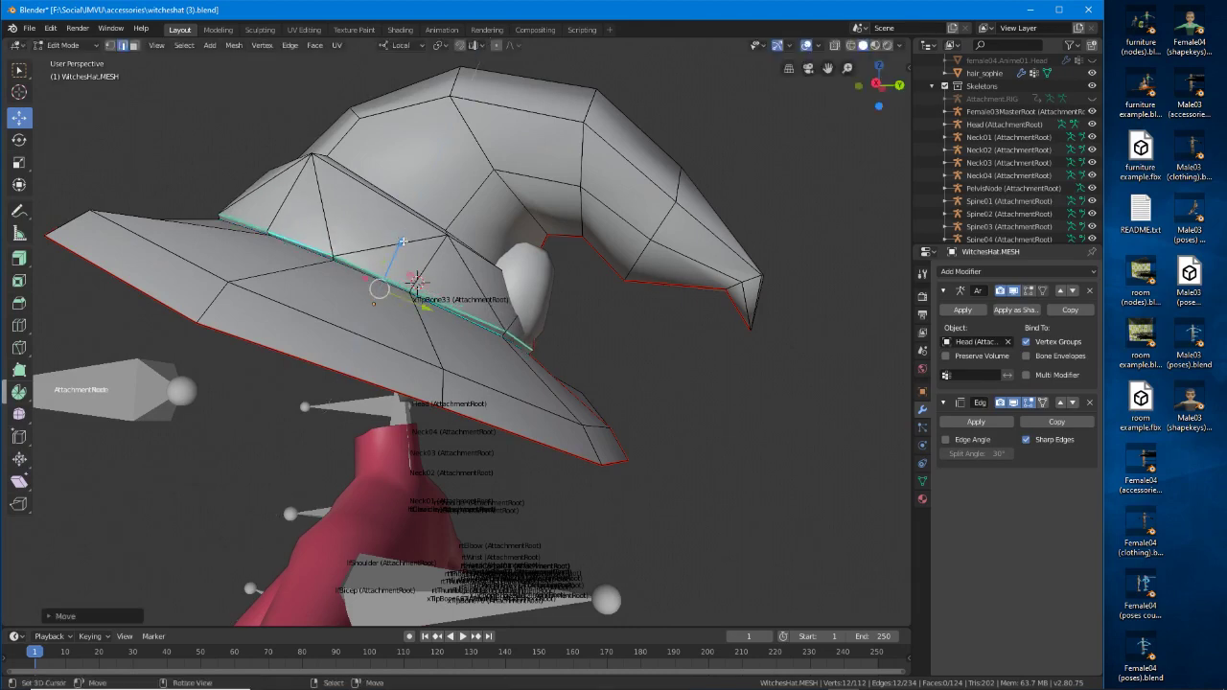
Push the band's lower edge loop back outward with Shrink/Fatten and raise it slightly toward the crown.
key(s)
right_click(440, 471)
key(alt+s)
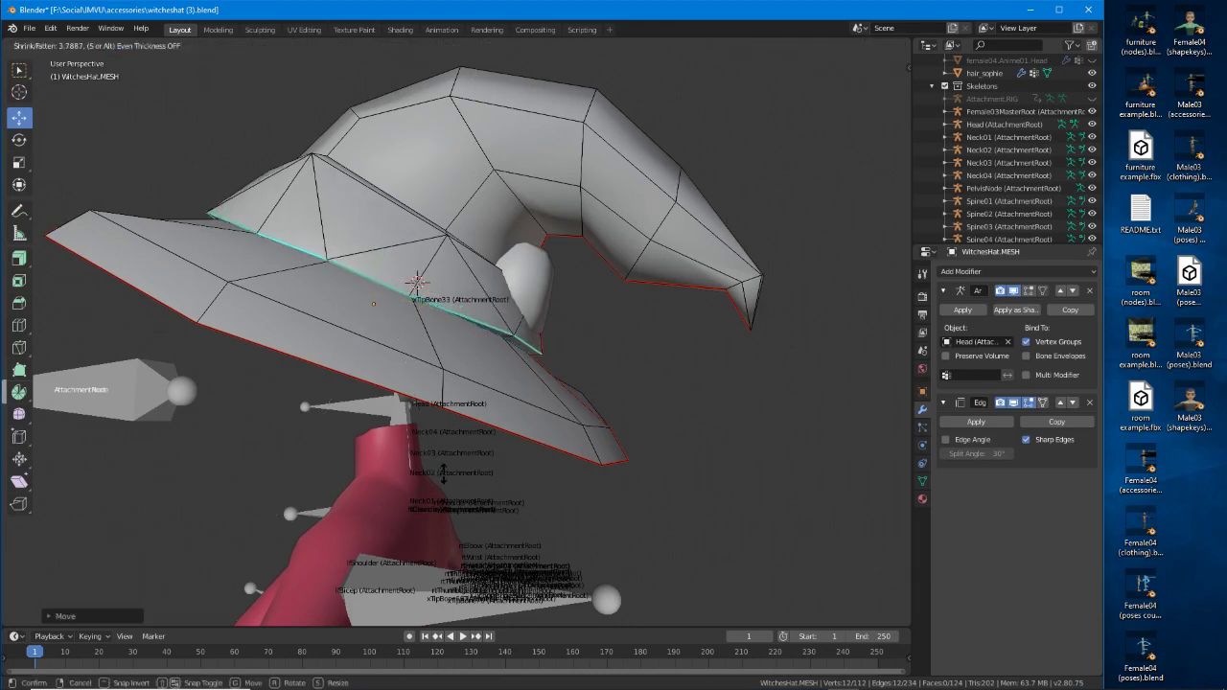
click(417, 281)
middle_drag(417, 282, 440, 292)
drag(424, 256, 425, 250)
Select the edges around the top of the hat band, adjust them with Shrink/Fatten, and raise them slightly along local Z.
mouse_move(425, 250)
middle_down()
mouse_move(335, 254)
mouse_move(461, 264)
mouse_move(408, 241)
middle_up()
right_click(418, 293)
click(394, 280)
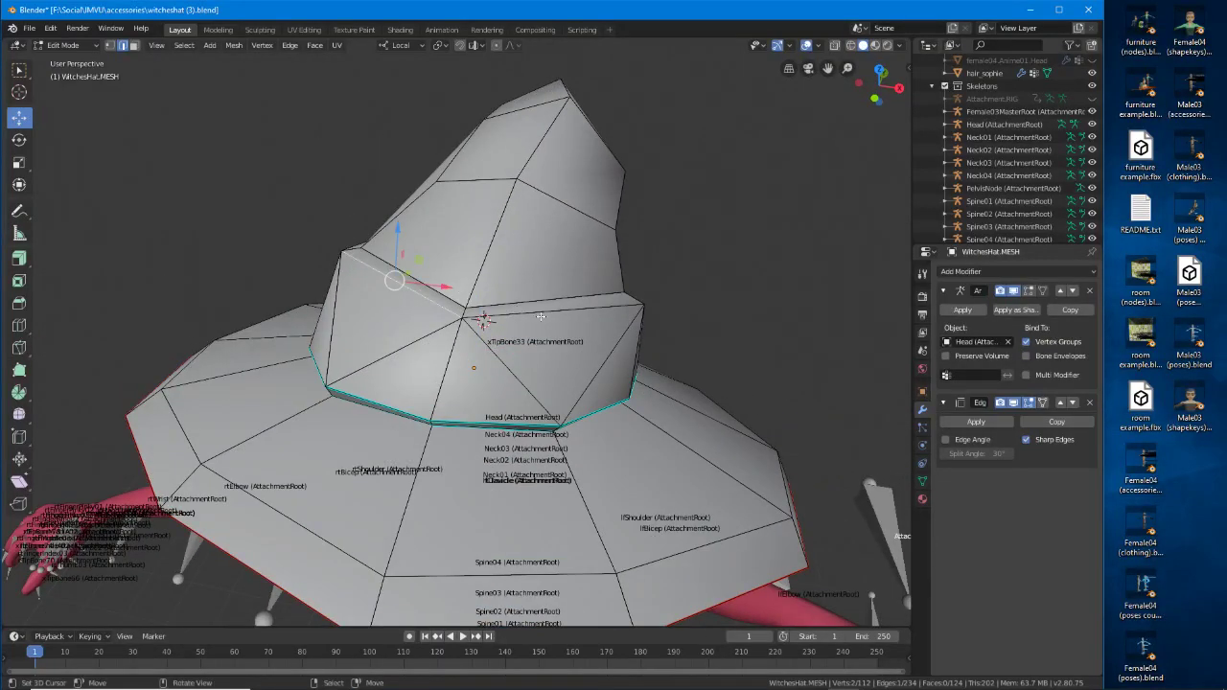
shift+click(540, 317)
middle_drag(541, 317, 434, 299)
shift+click(484, 345)
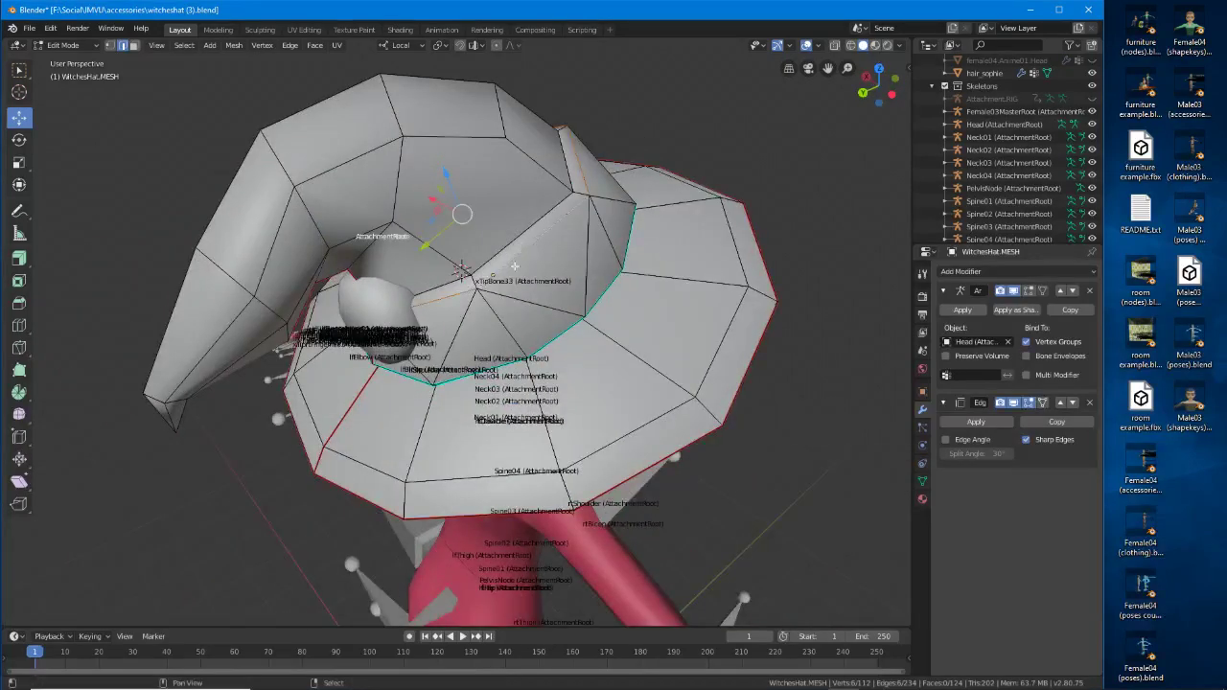
middle_drag(589, 180, 624, 340)
key(alt+s)
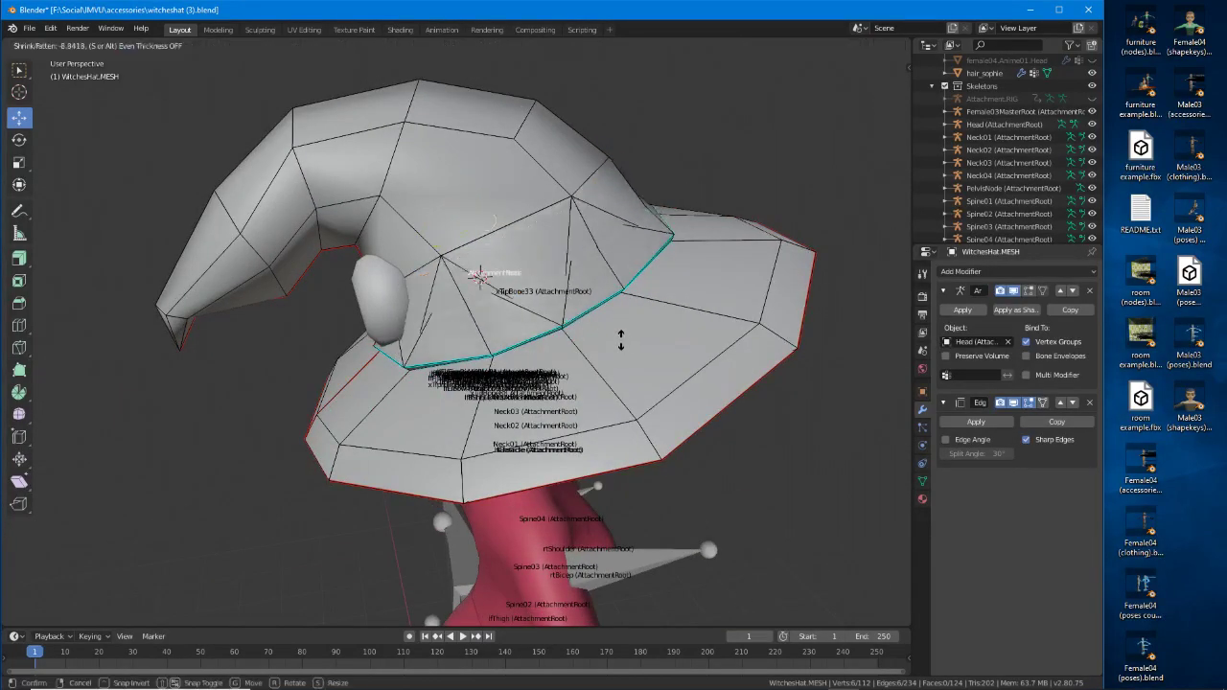
click(626, 344)
drag(469, 177, 467, 173)
middle_drag(467, 172, 477, 381)
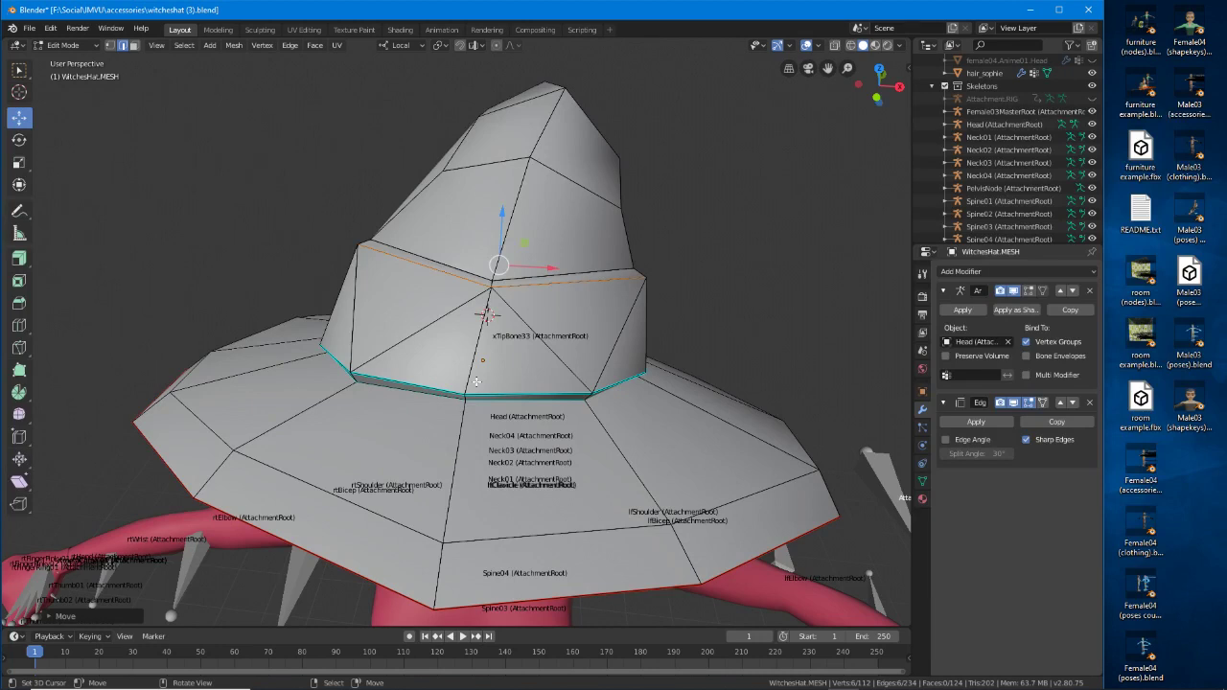
Select the thin face loops along the hat band's upper and lower borders and separate the selection into its own object.
key(3)
click(421, 331)
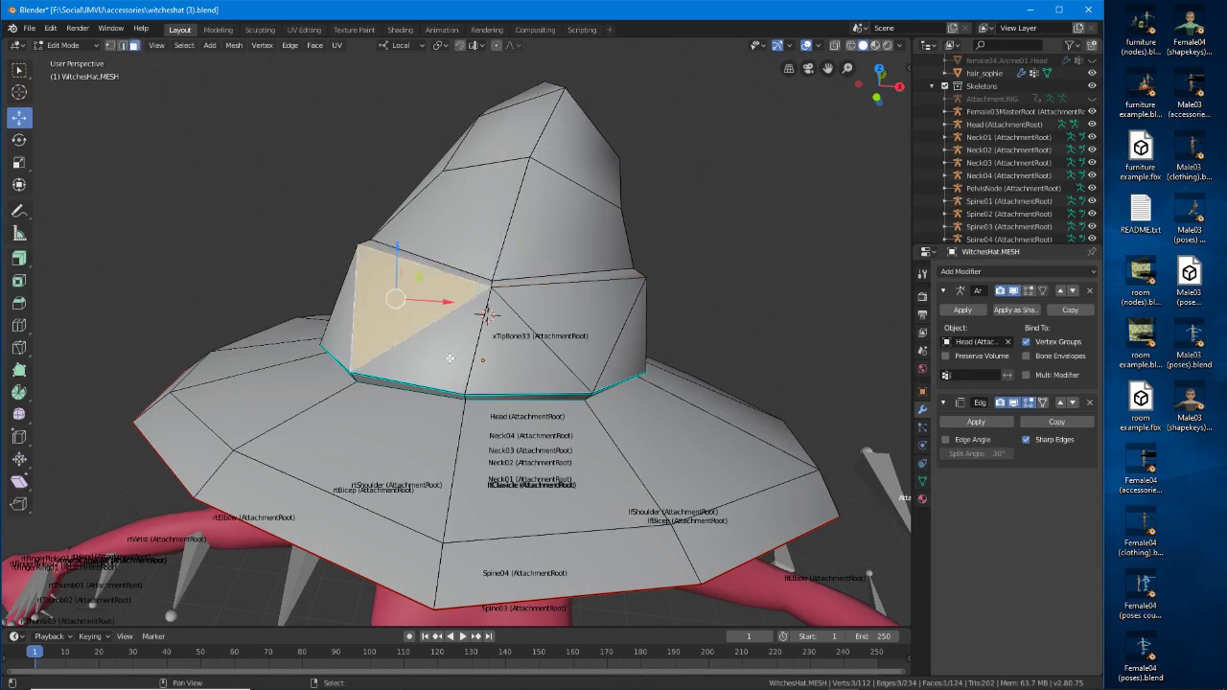
shift+click(574, 313)
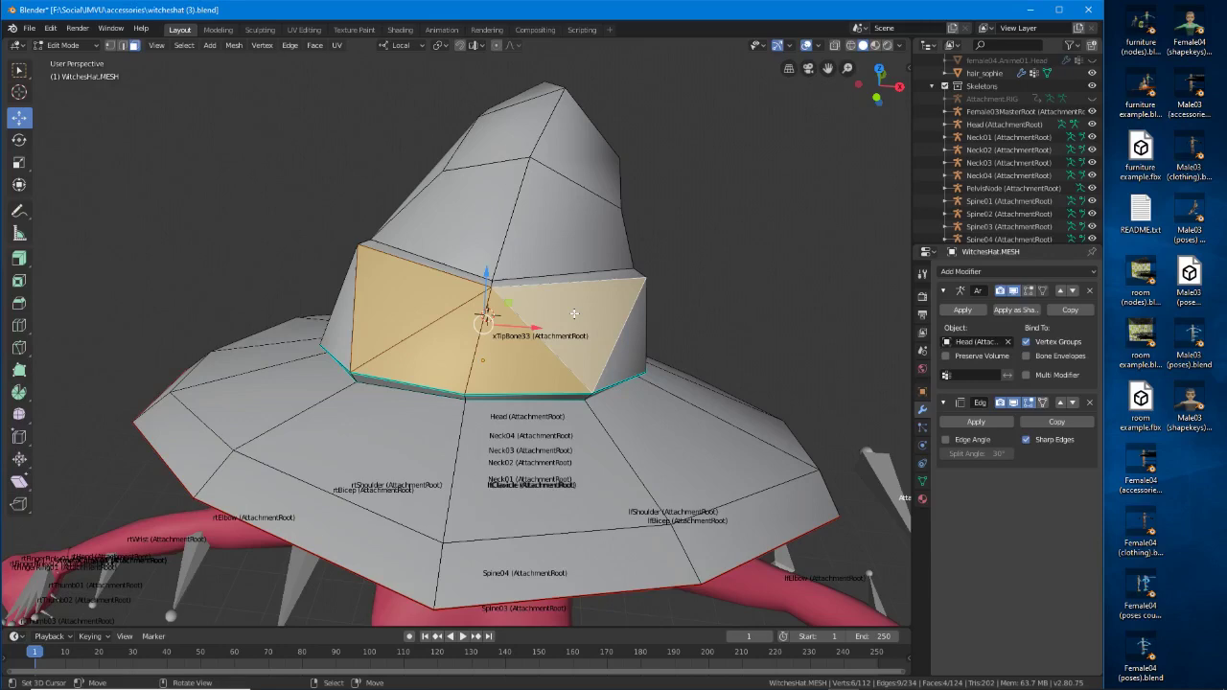
middle_drag(561, 371, 533, 350)
alt+click(543, 340)
alt+shift+click(488, 316)
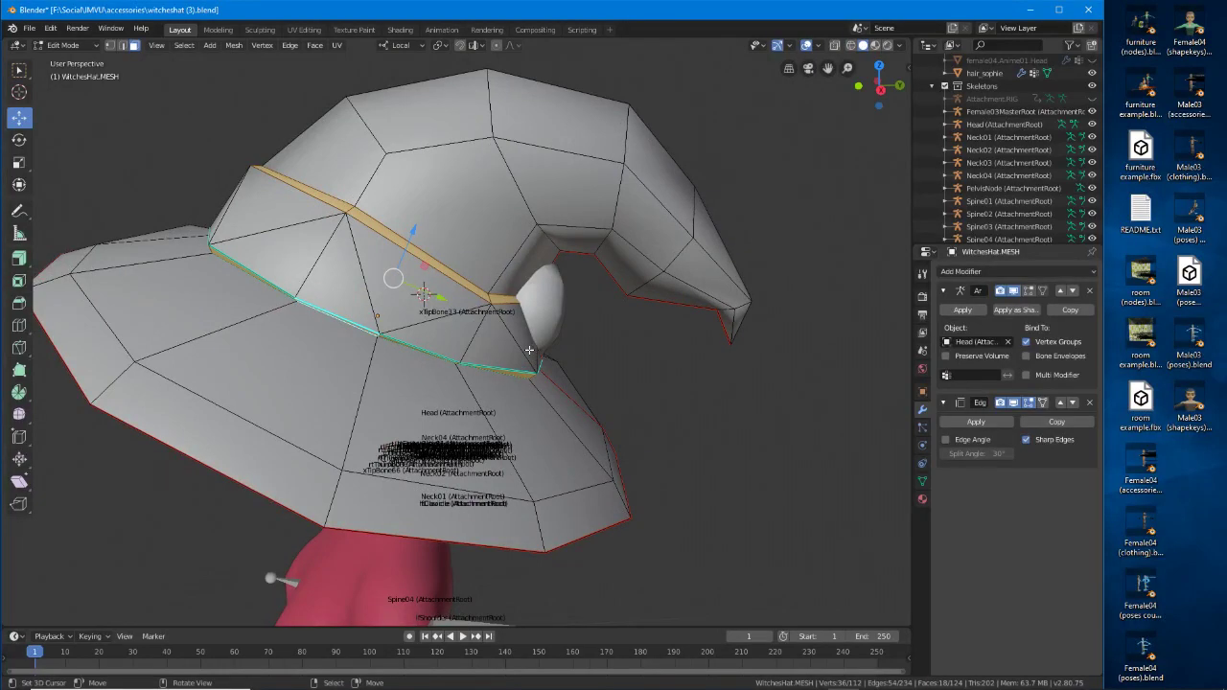
click(226, 48)
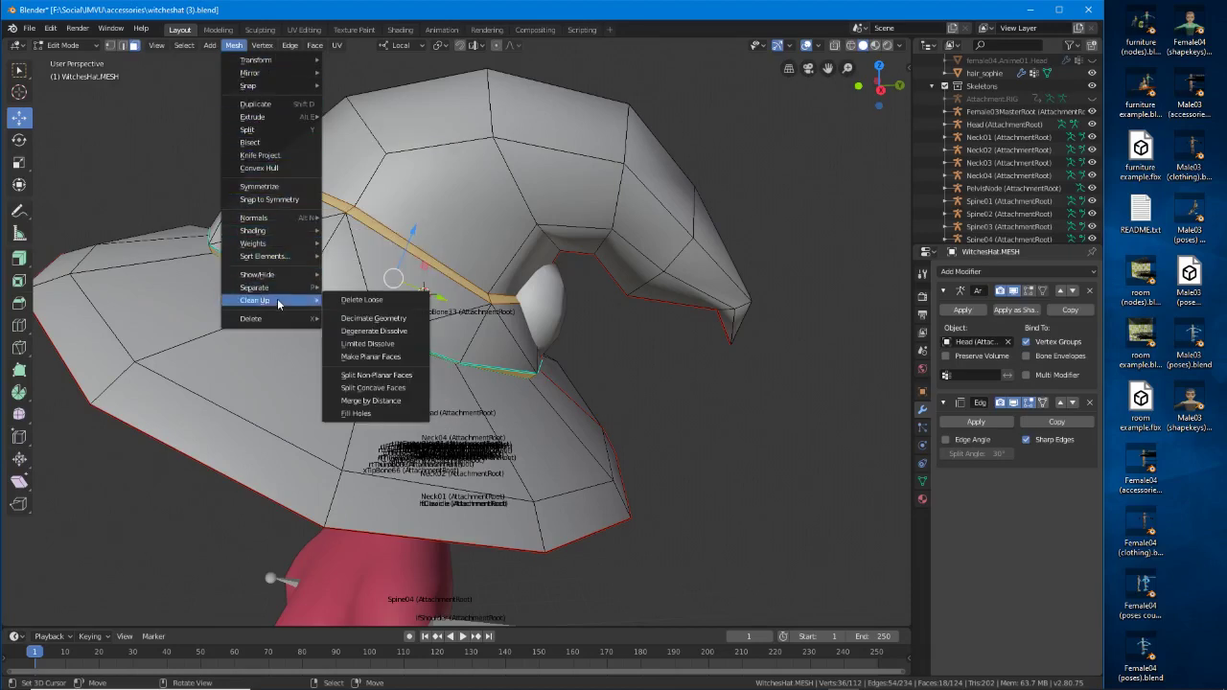
mouse_move(278, 294)
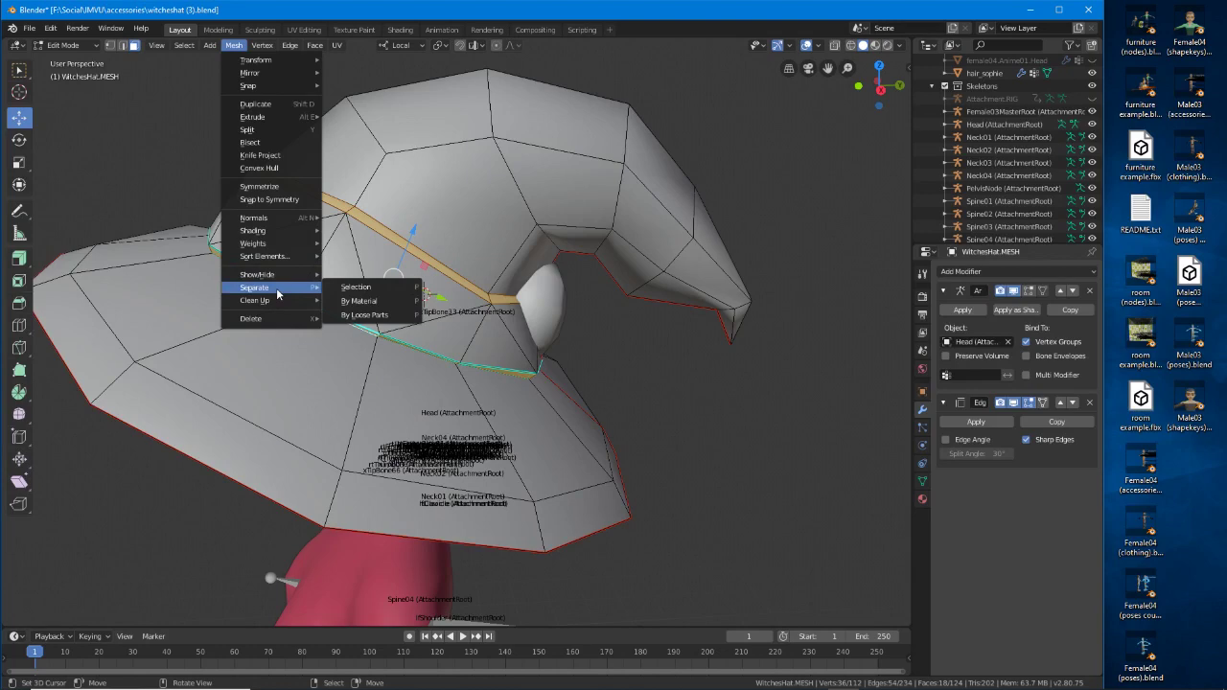
click(360, 291)
Return to Object Mode and delete the separated thin strips from the hat.
middle_drag(410, 290, 420, 296)
key(Tab)
click(429, 234)
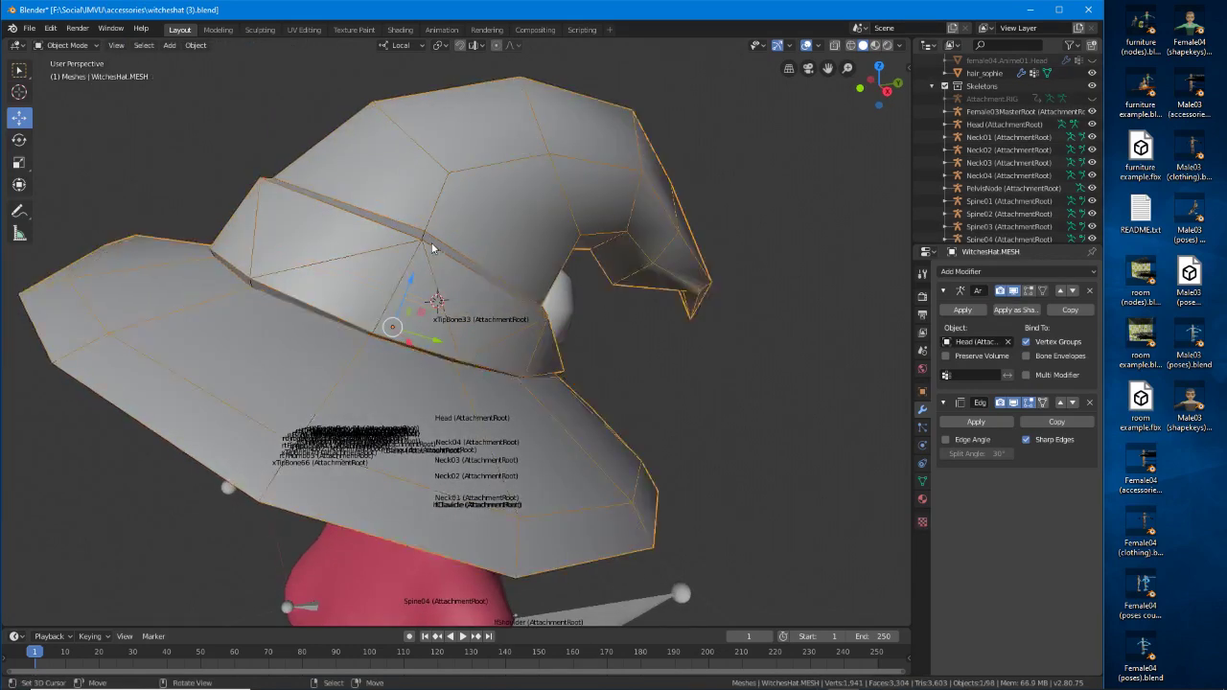
middle_drag(430, 236, 452, 301)
key(Delete)
click(453, 300)
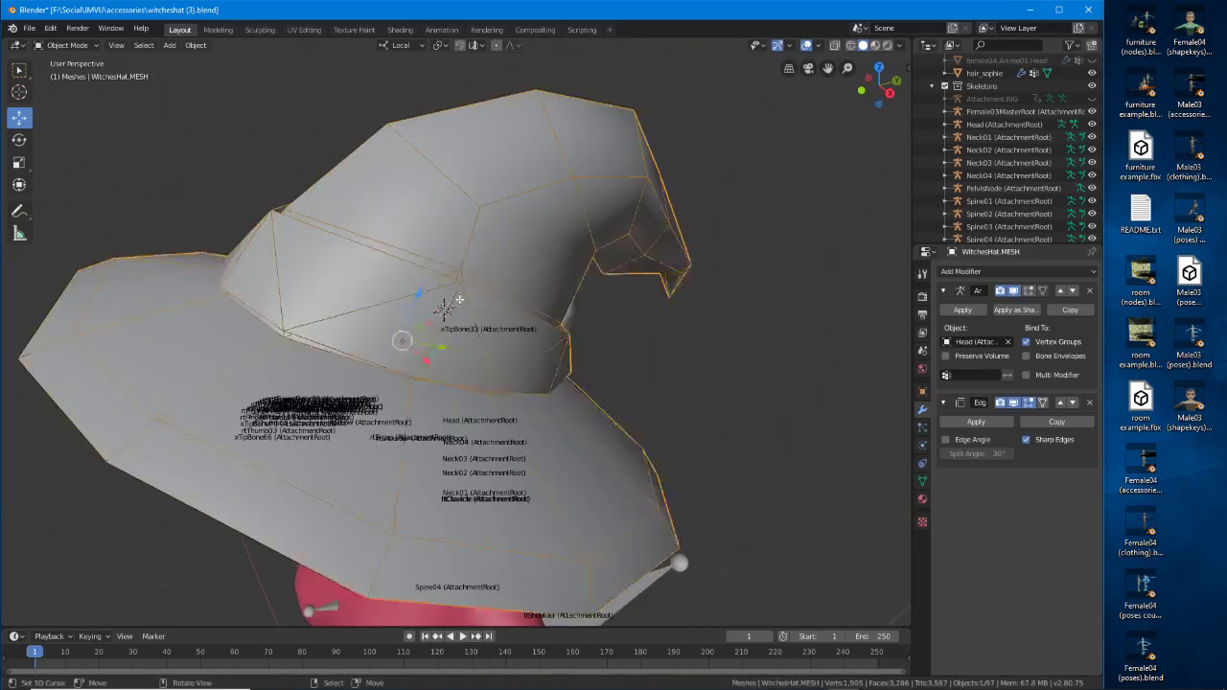
Enter Edit Mode on the hat and select the band faces along the near side and across the front.
key(Tab)
click(451, 299)
shift+click(451, 353)
shift+click(523, 345)
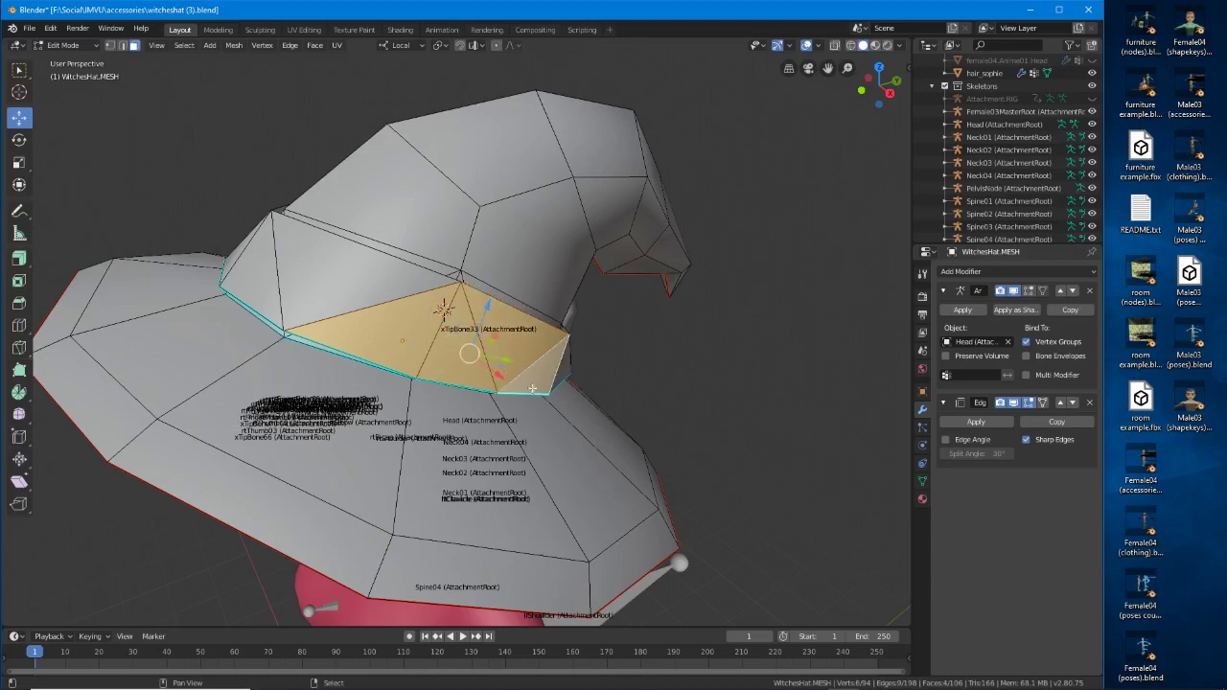
shift+click(345, 269)
shift+click(251, 271)
shift+click(235, 251)
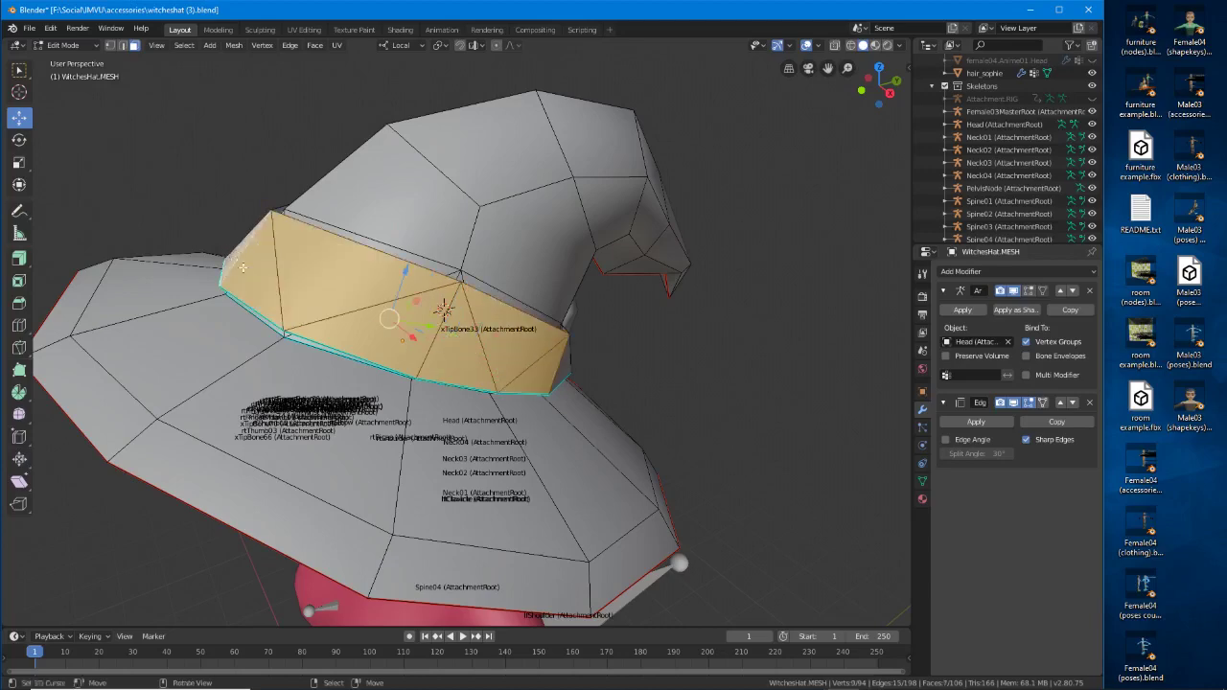
middle_drag(235, 251, 412, 317)
shift+click(562, 371)
shift+click(501, 407)
shift+click(454, 384)
shift+click(425, 367)
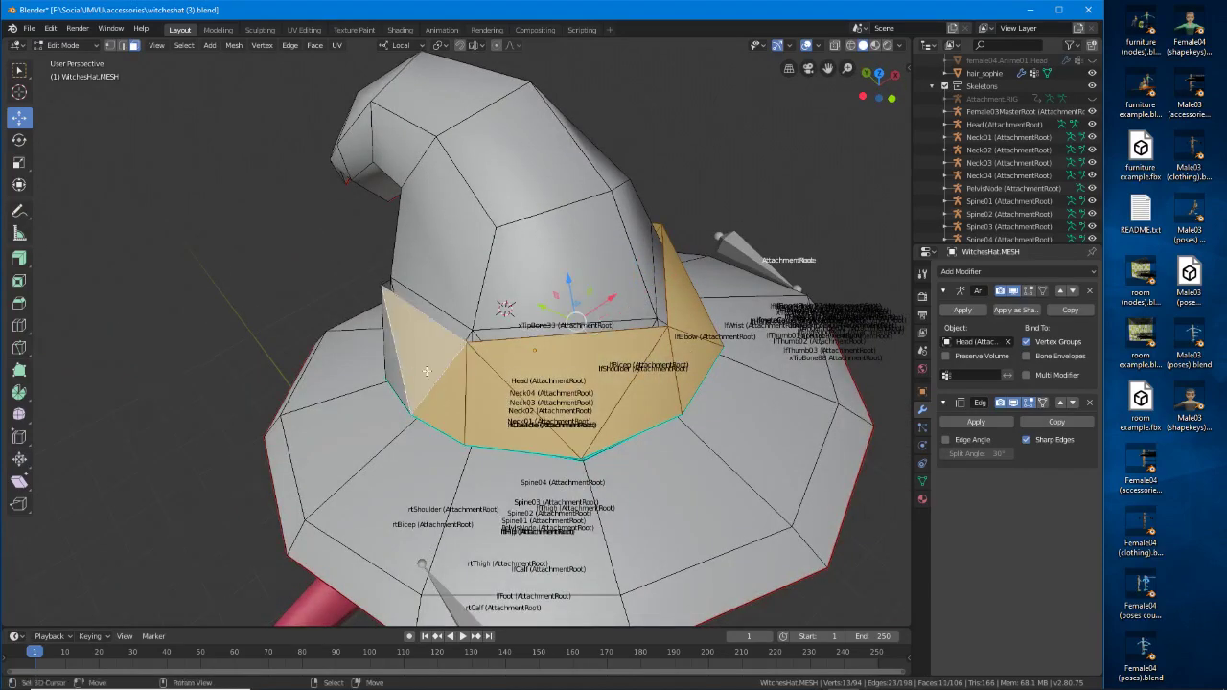
Extend the face selection around the other side and behind the curled tip to cover the whole hat band.
middle_drag(425, 367, 594, 365)
shift+click(518, 357)
shift+click(465, 359)
shift+click(436, 355)
middle_drag(437, 355, 595, 321)
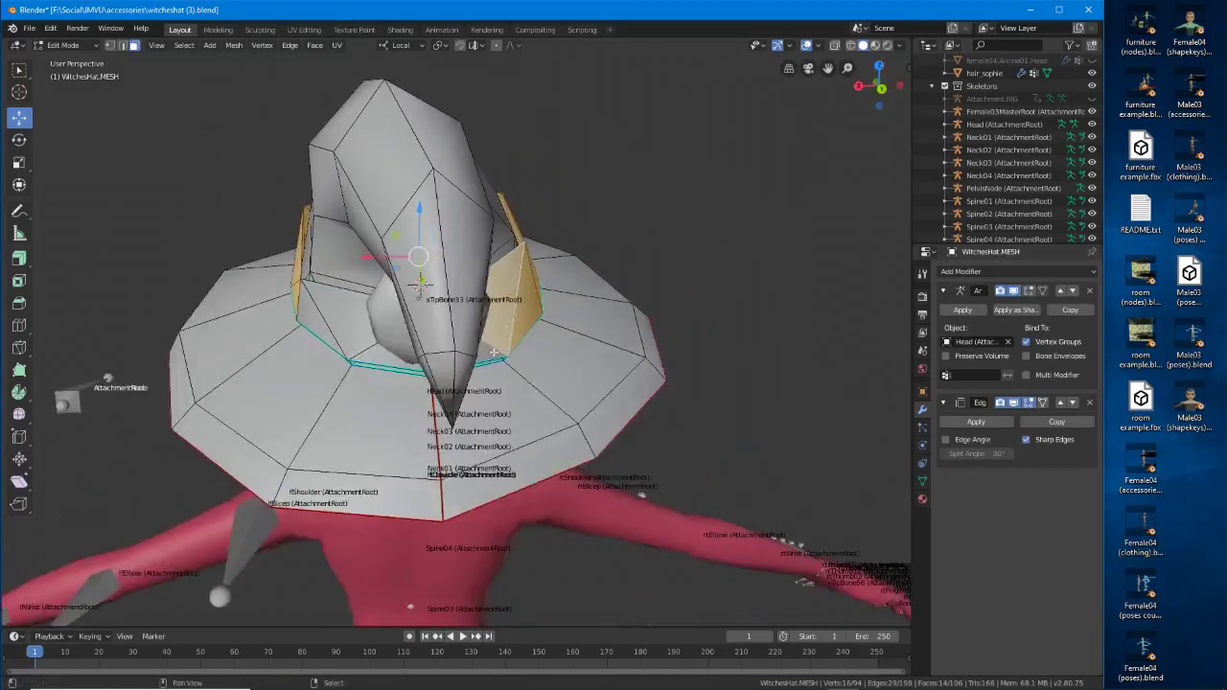
shift+click(496, 352)
shift+click(382, 347)
shift+click(326, 326)
shift+click(326, 326)
middle_drag(360, 360, 552, 435)
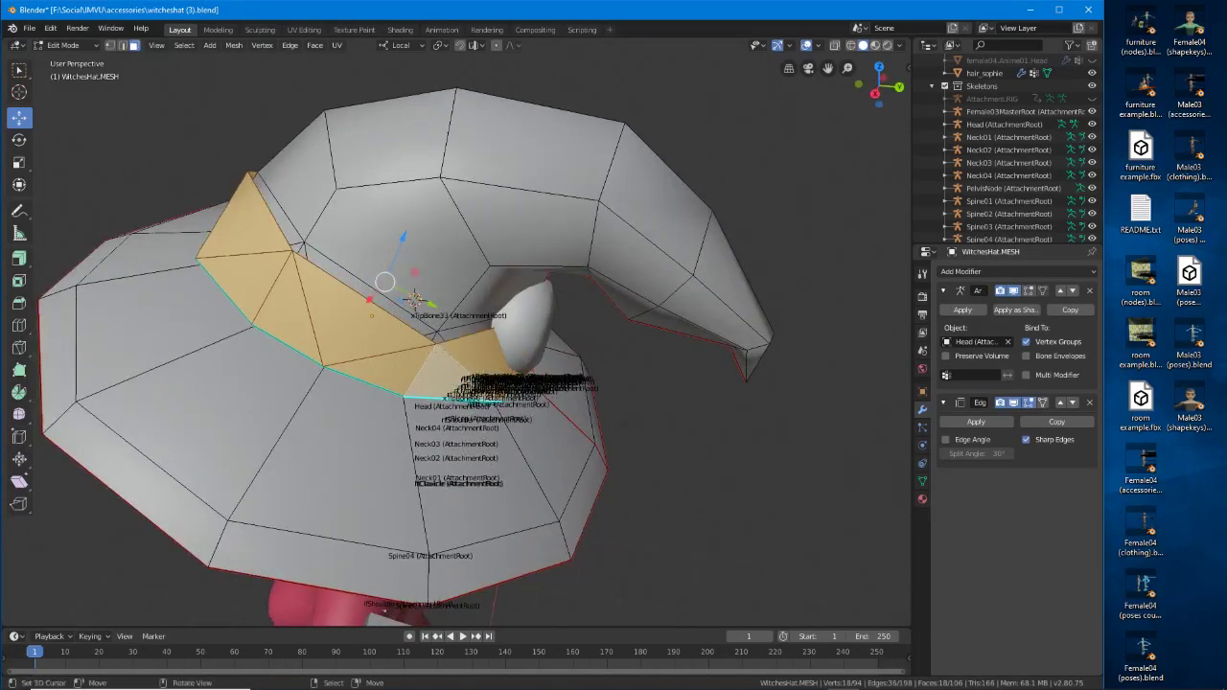
Push the selected hat band faces slightly outward with Shrink/Fatten.
key(s)
key(Escape)
key(alt+s)
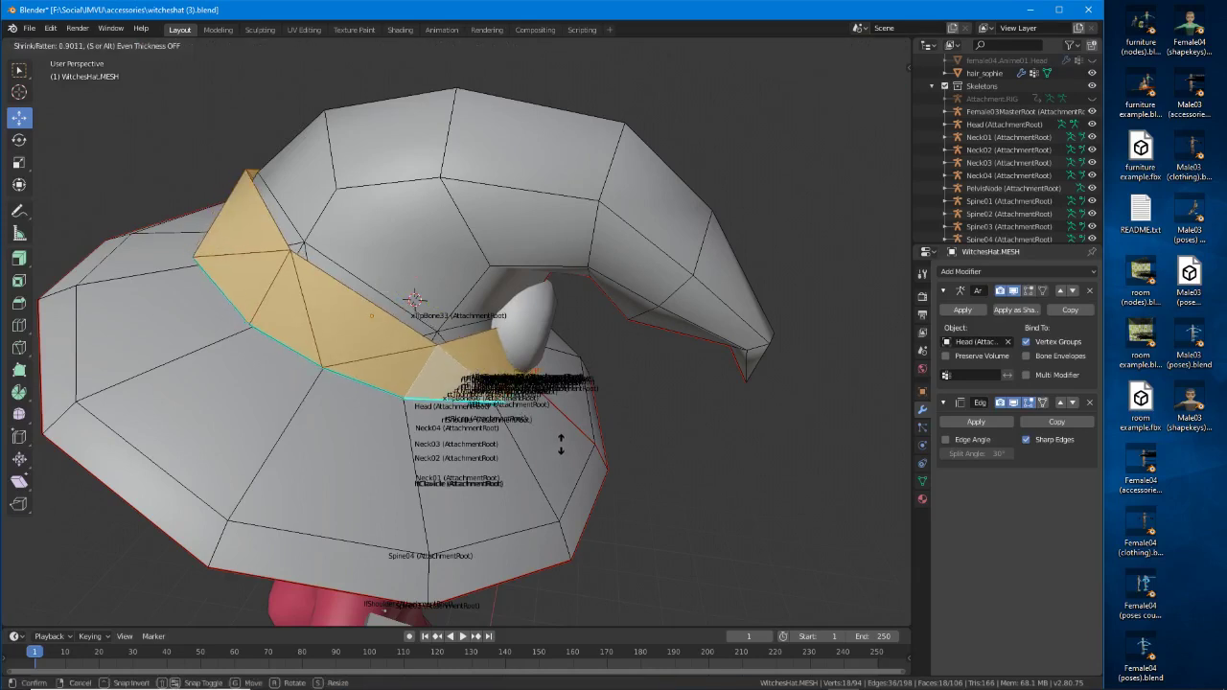
click(548, 439)
middle_drag(435, 360, 552, 346)
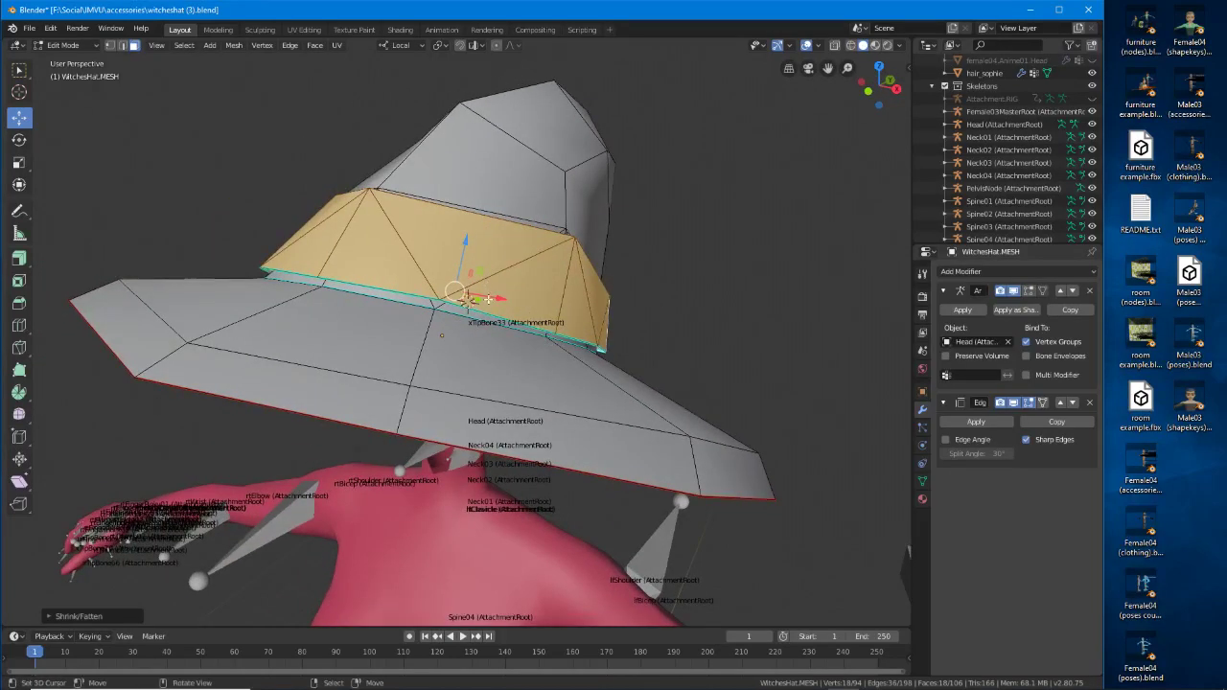
Select the band's upper edge loop, raise it along the Z axis, and scale it down slightly to fit the crown.
key(2)
alt+click(468, 207)
middle_drag(559, 253, 427, 280)
shift+click(473, 292)
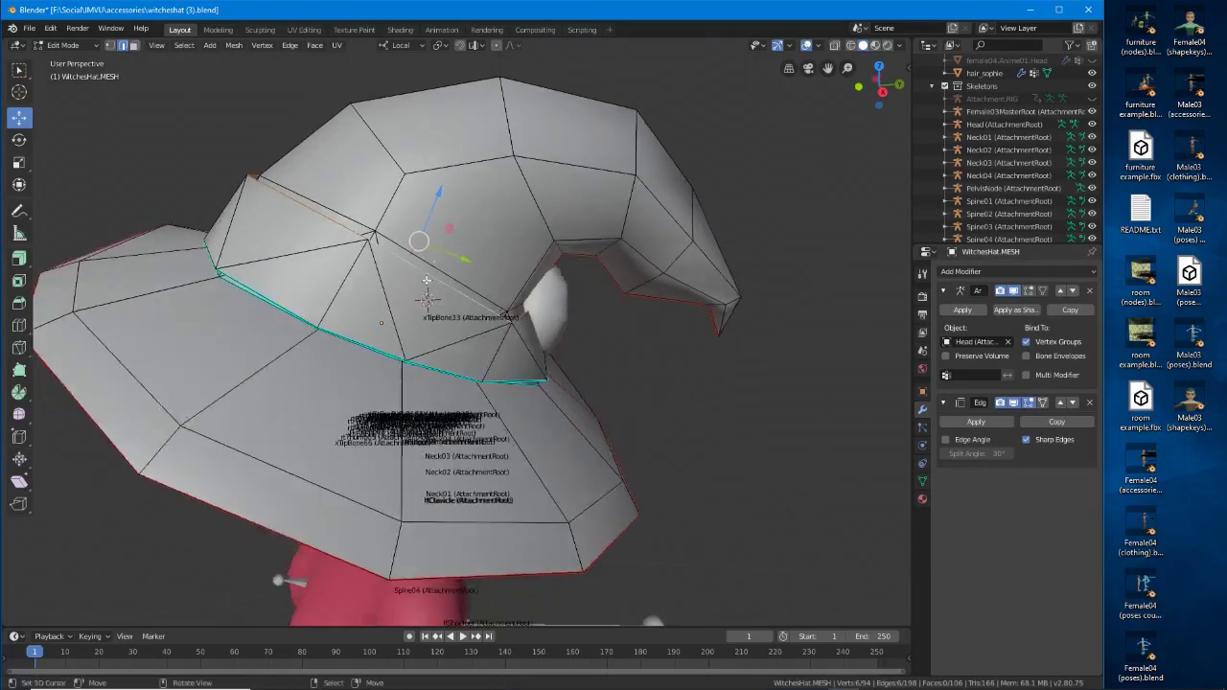
key(g)
key(z)
click(442, 183)
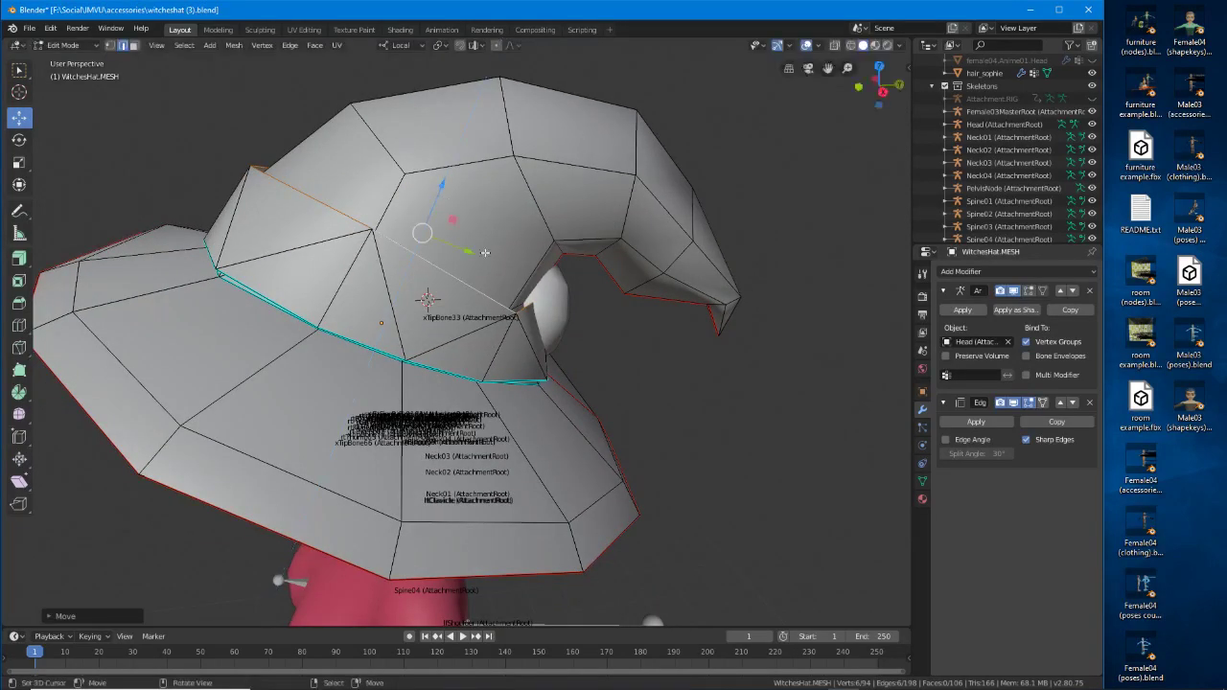
key(s)
click(570, 368)
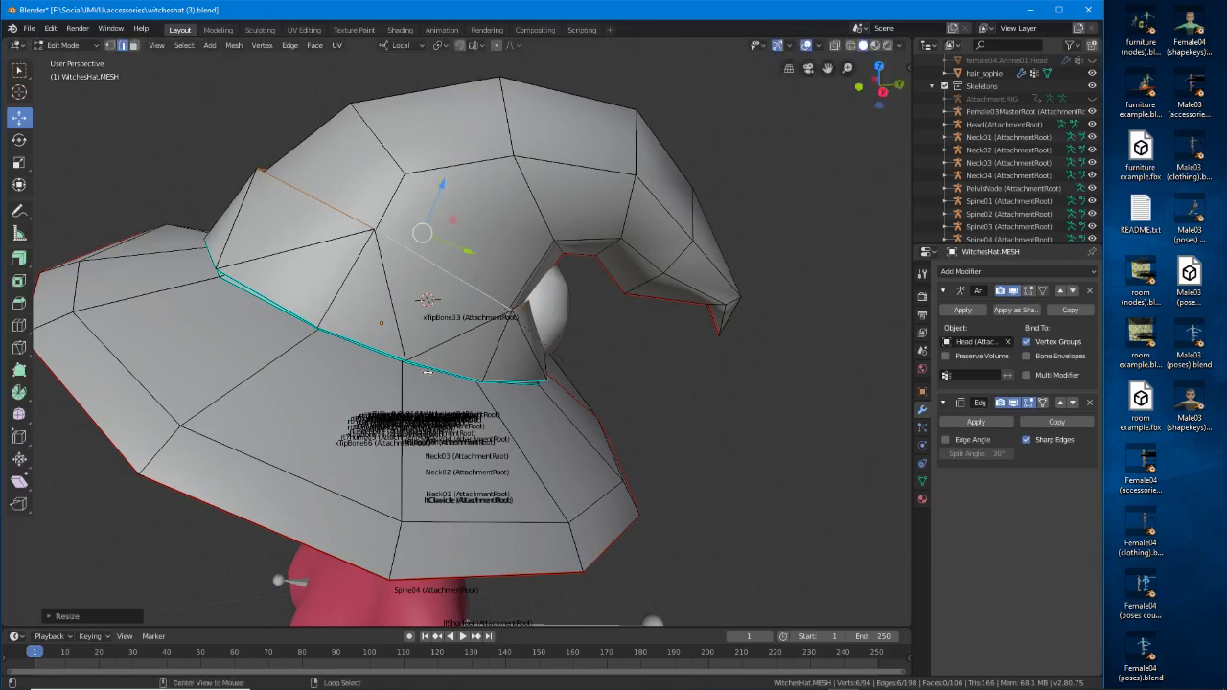
Scale the band's lower edge loop to about 0.98 and shift it along its local Z axis to meet the brim.
alt+right_click(431, 362)
key(s)
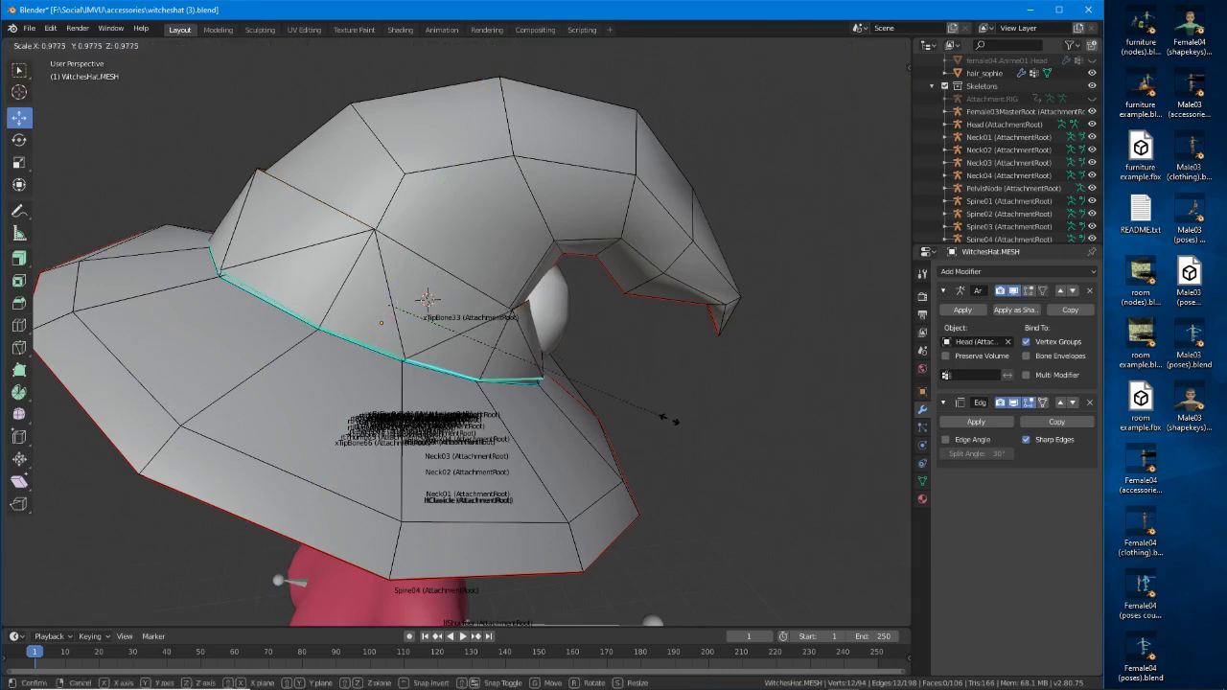
click(592, 385)
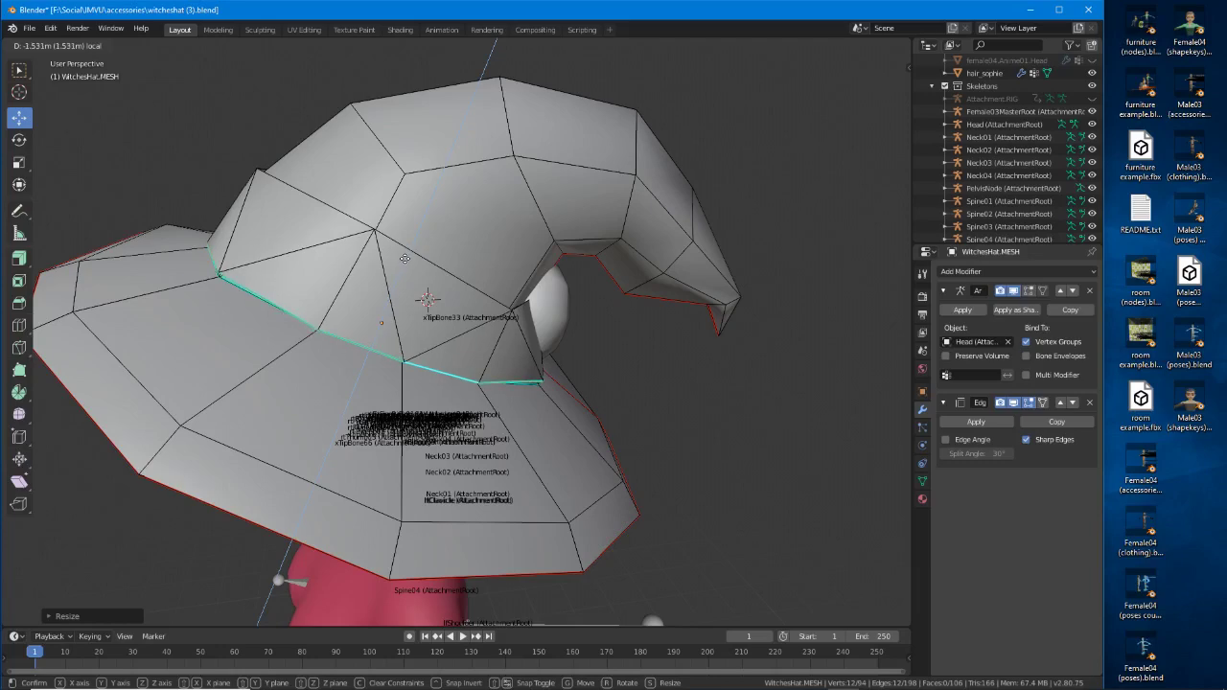
click(423, 259)
Reselect the band's upper edge loop and raise it slightly along its local Z axis.
alt+click(423, 259)
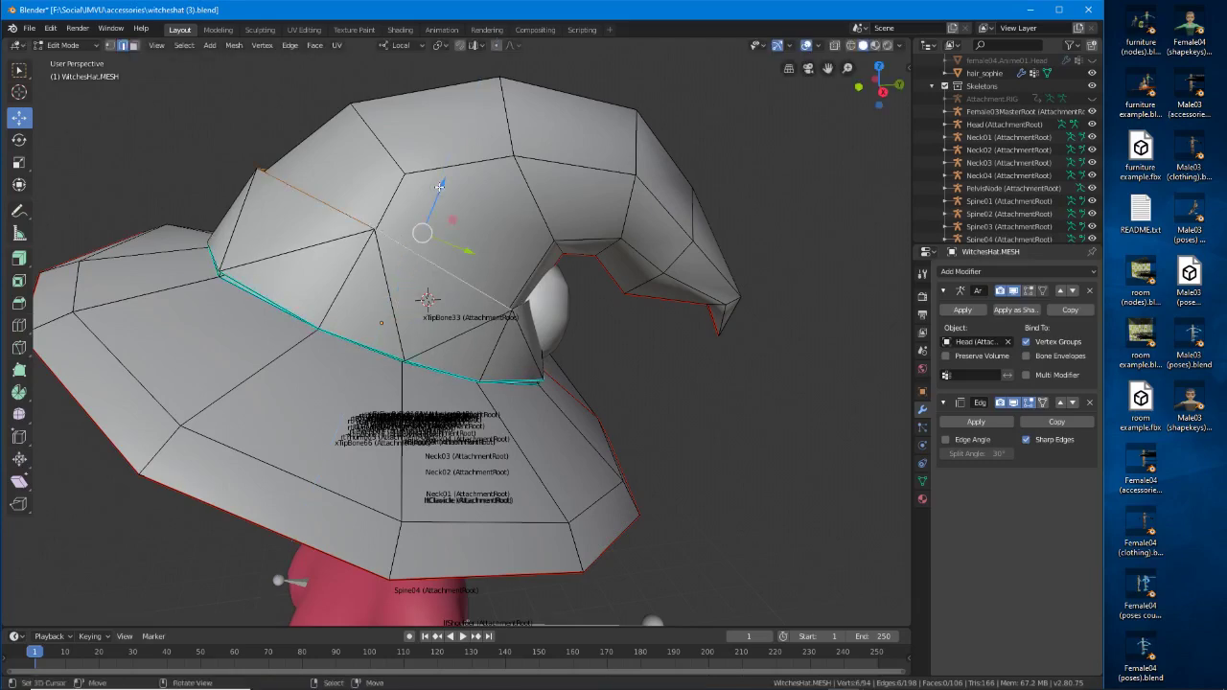
drag(441, 188, 443, 181)
middle_drag(293, 331, 411, 349)
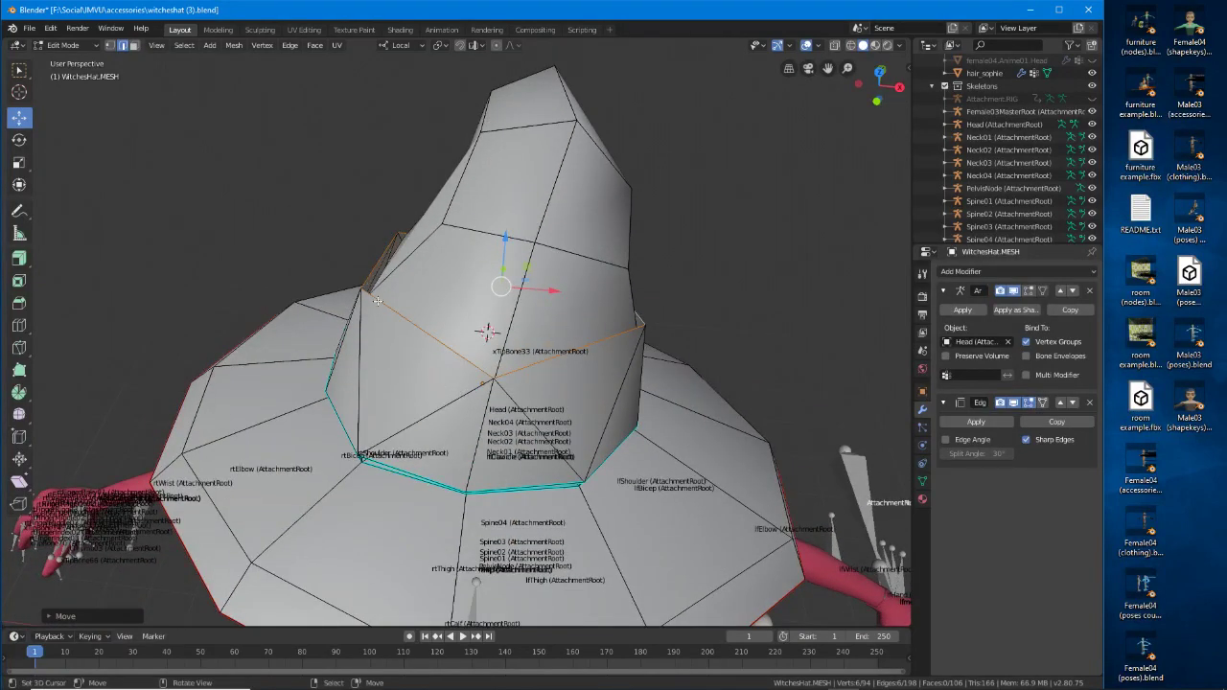
Select the hat band's four front triangular faces and duplicate them in place.
middle_drag(377, 301, 417, 309)
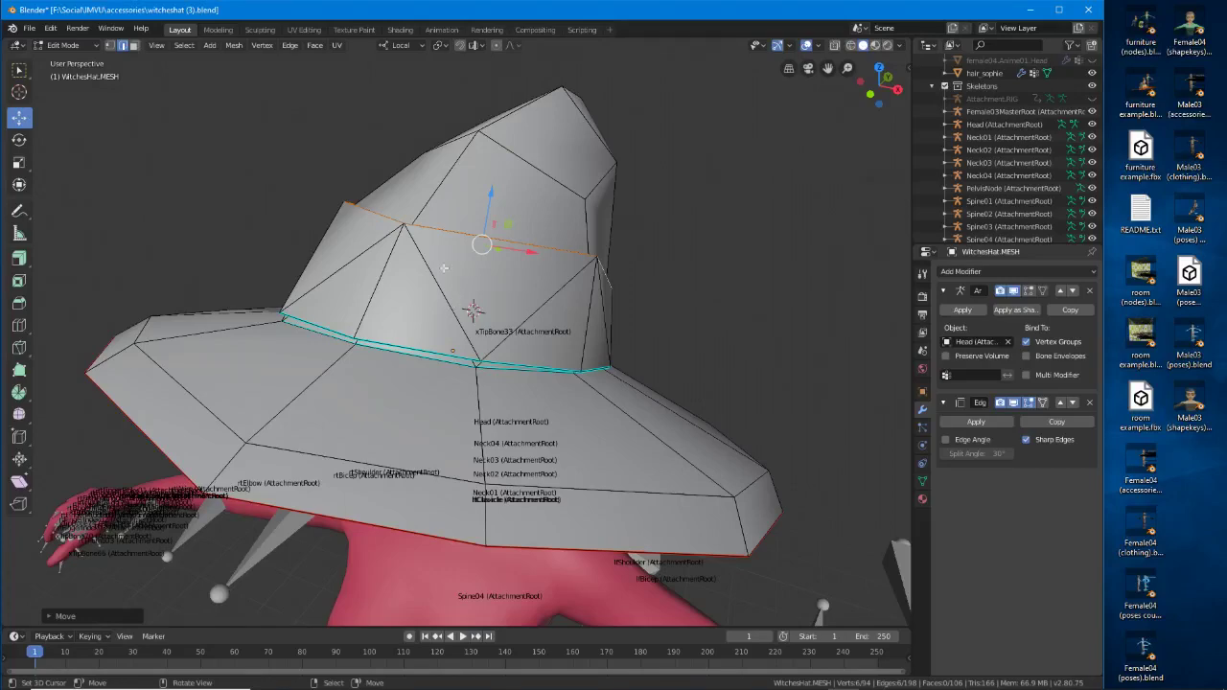
middle_drag(552, 298, 442, 289)
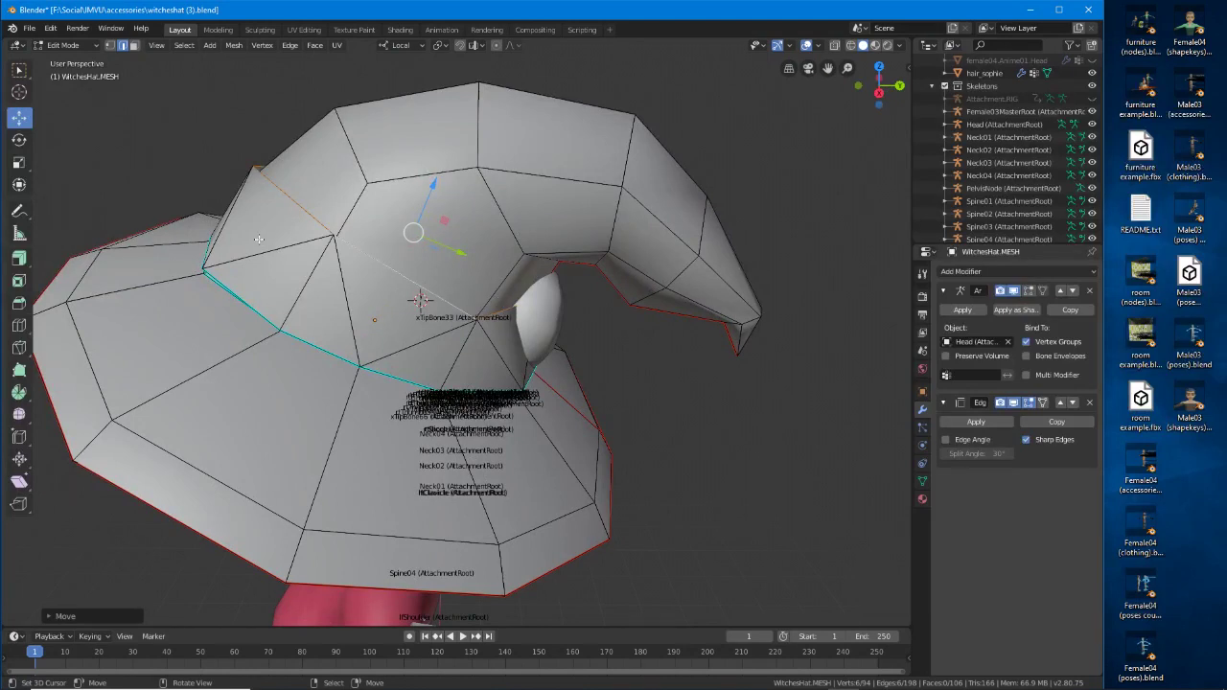
middle_drag(259, 239, 260, 258)
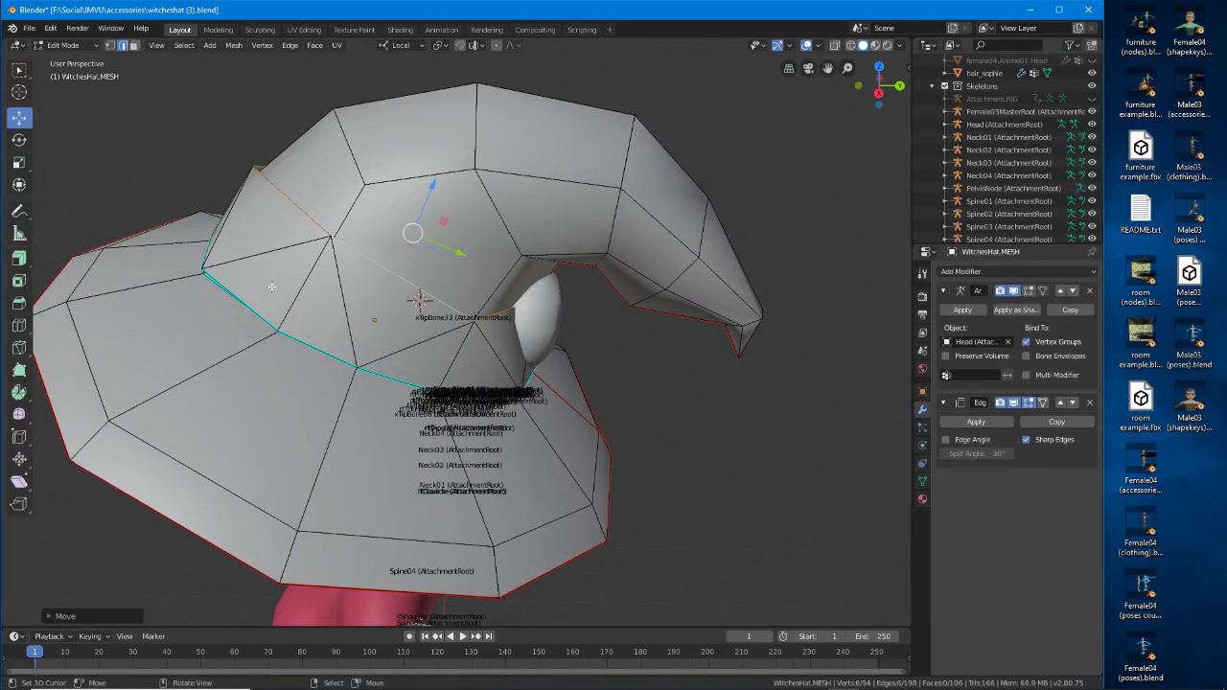
middle_drag(339, 212, 498, 279)
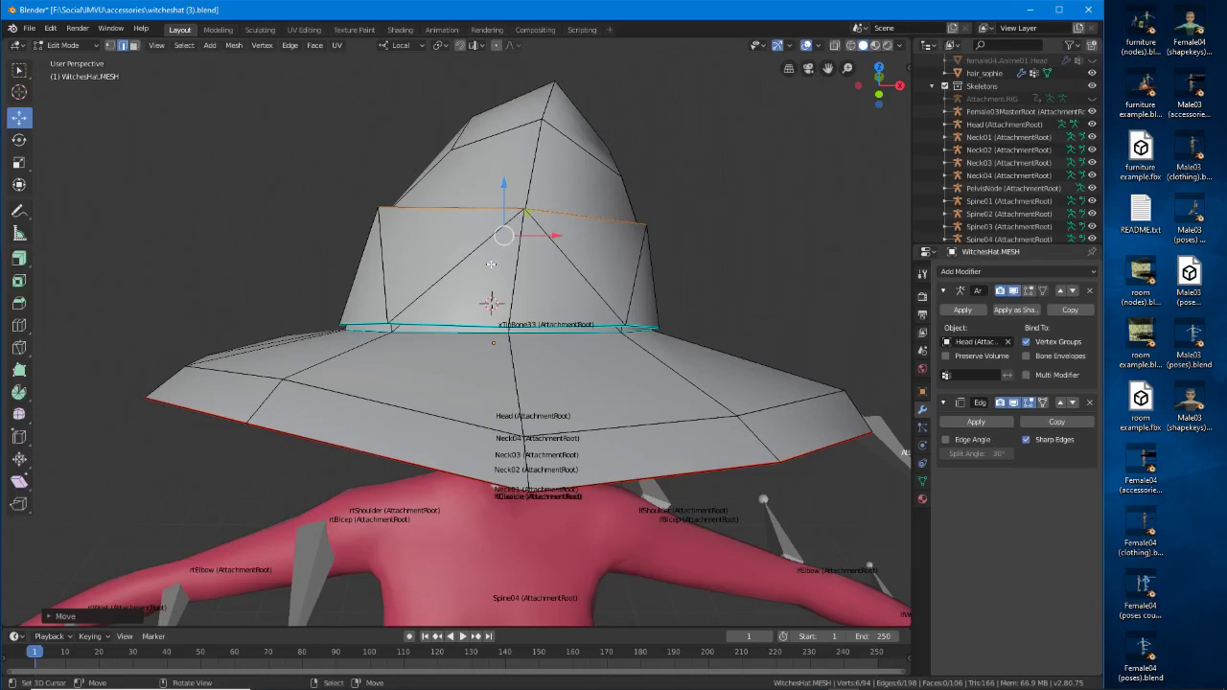
key(3)
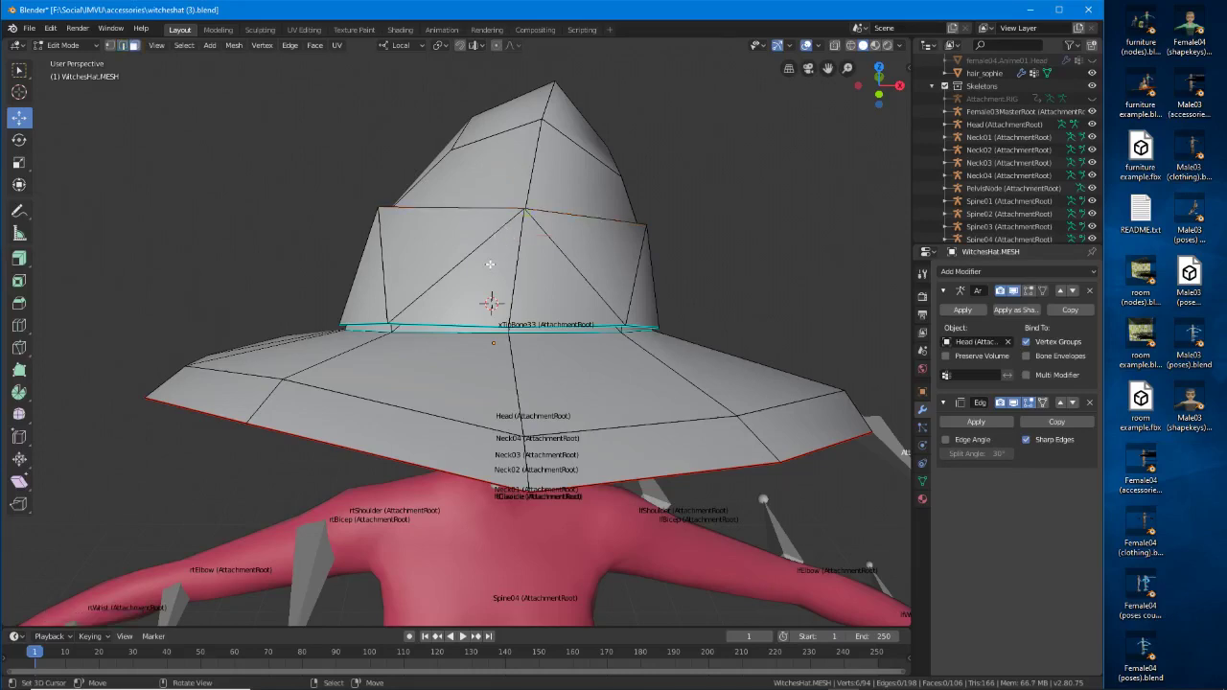
right_click(458, 248)
shift+right_click(480, 275)
shift+right_click(542, 283)
shift+right_click(584, 273)
middle_drag(584, 279, 451, 290)
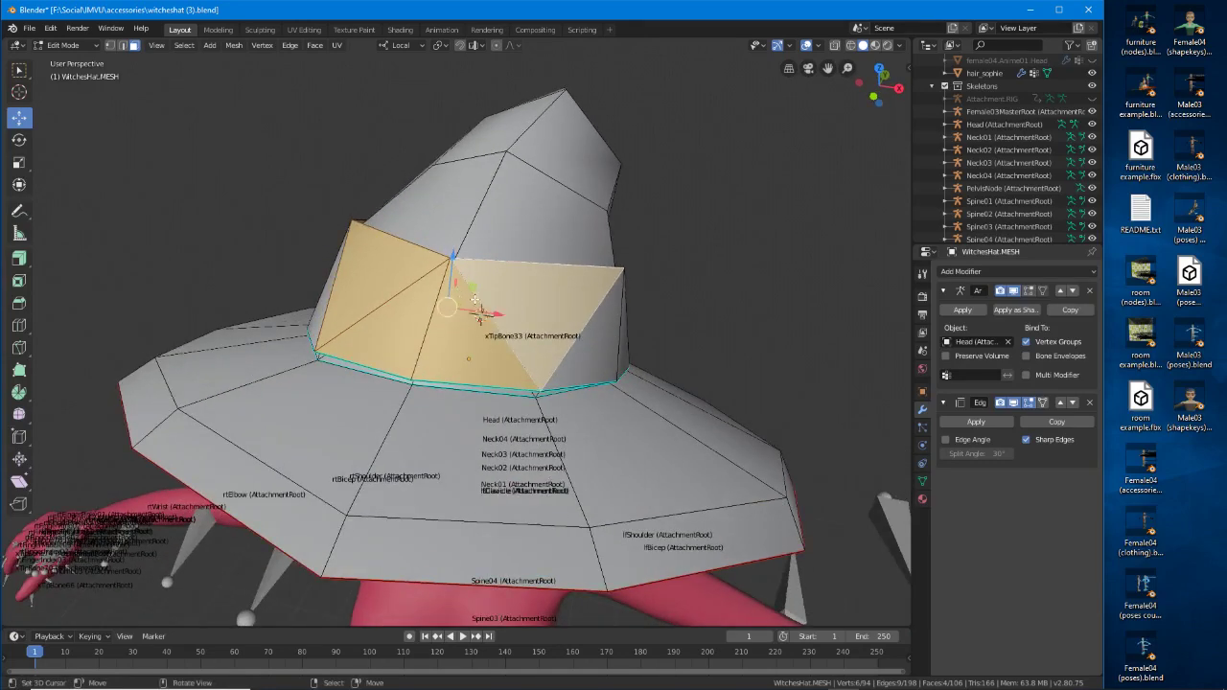
click(314, 45)
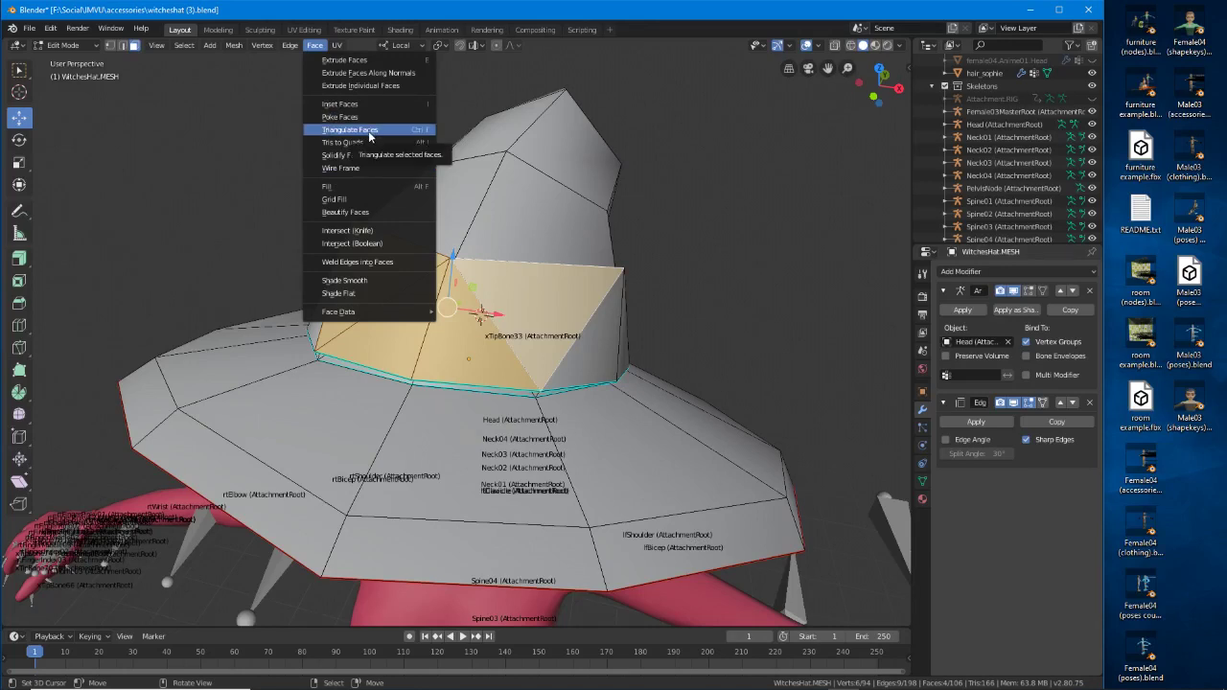
mouse_move(234, 47)
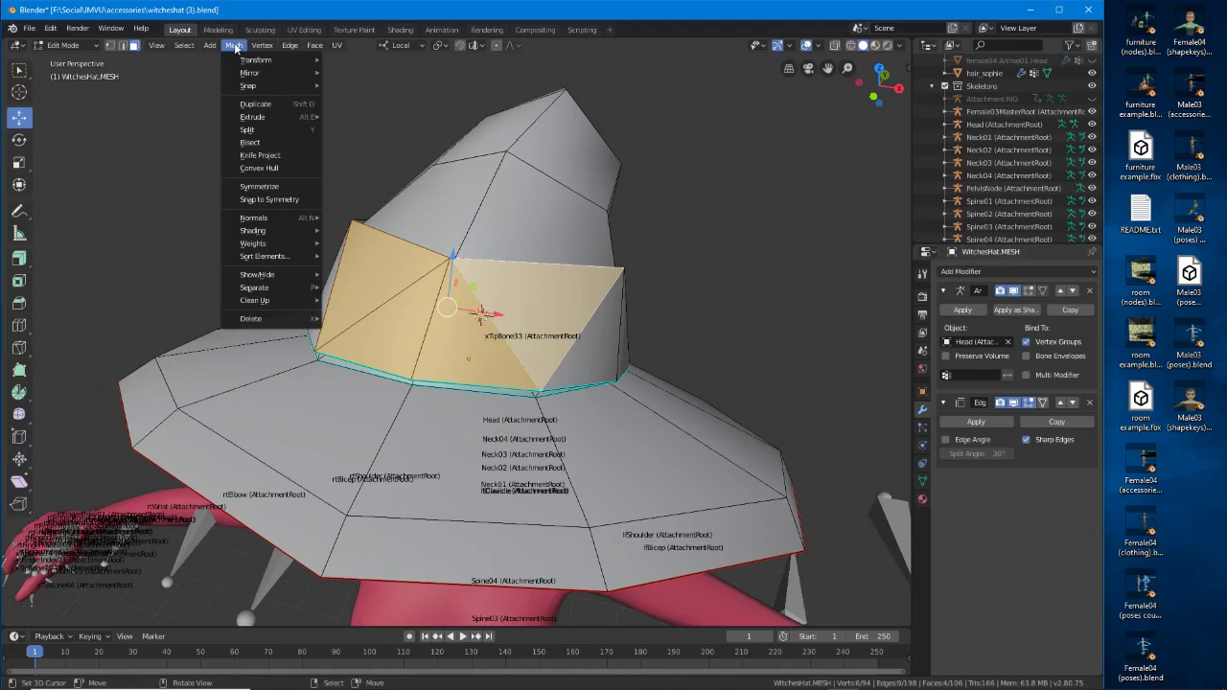
click(279, 104)
key(Escape)
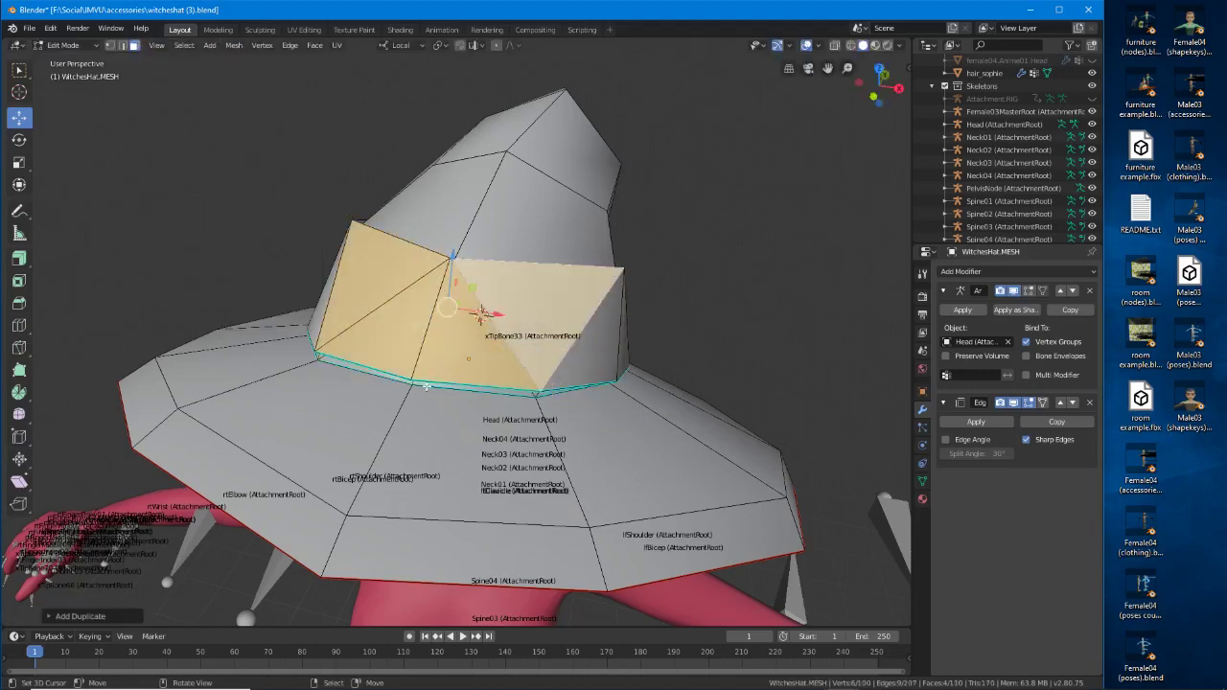
Scale the duplicated faces up so they stand out in front of the hat band.
middle_drag(426, 386, 473, 372)
key(s)
click(439, 430)
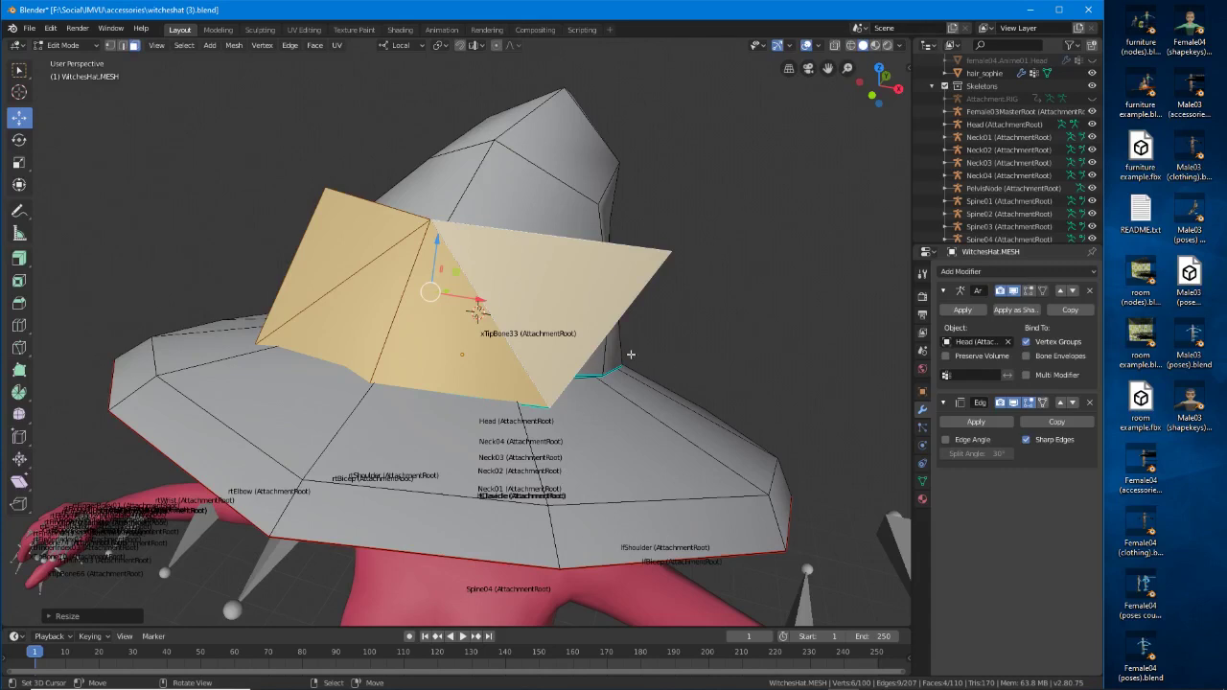
Convert each of the two triangle pairs in the duplicated panel into a quad with Tris to Quads.
click(463, 338)
shift+click(524, 299)
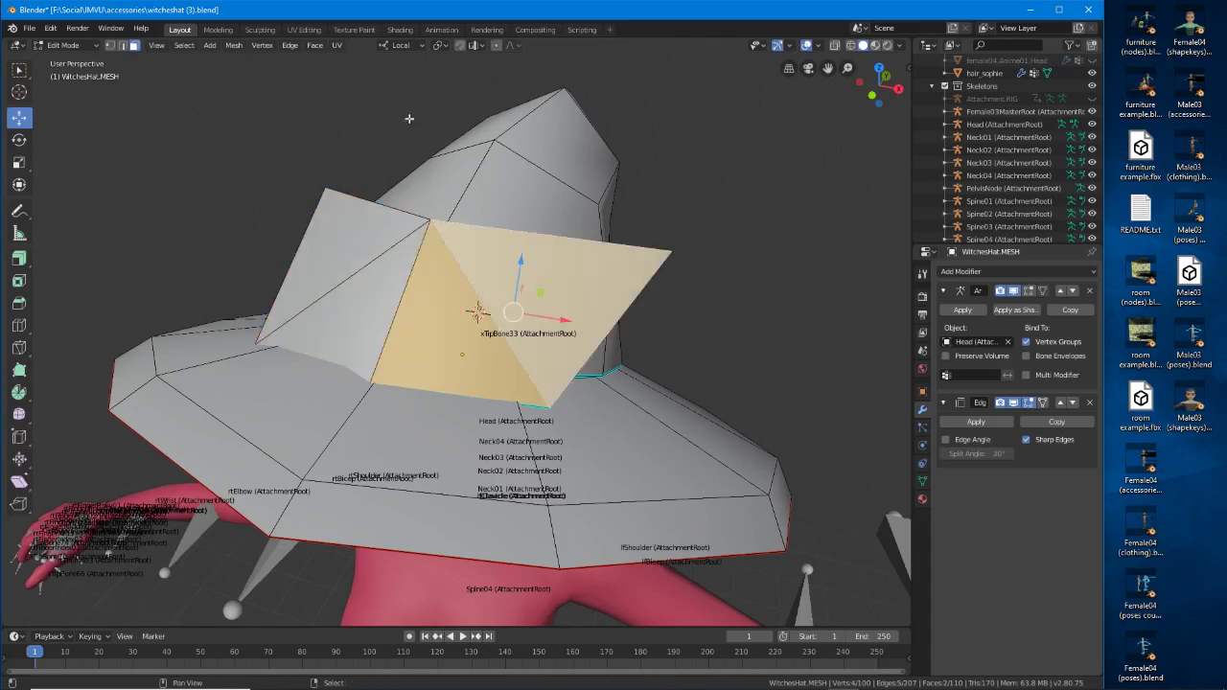
click(314, 46)
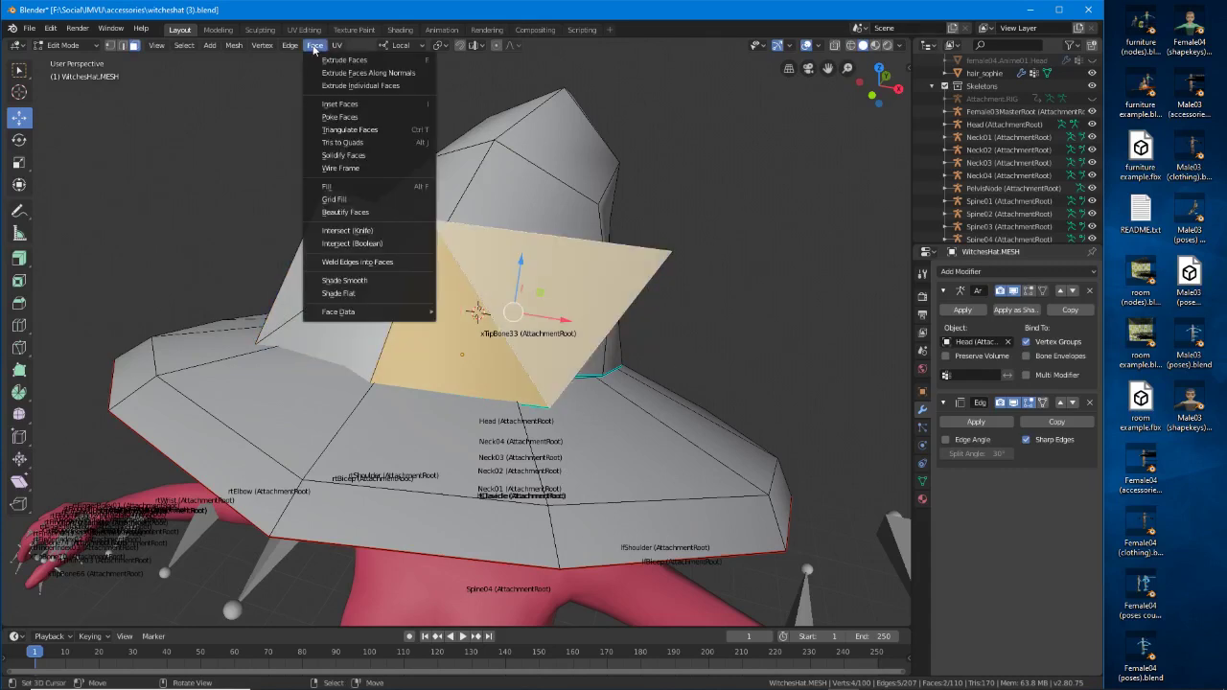
click(351, 142)
click(377, 224)
shift+click(366, 275)
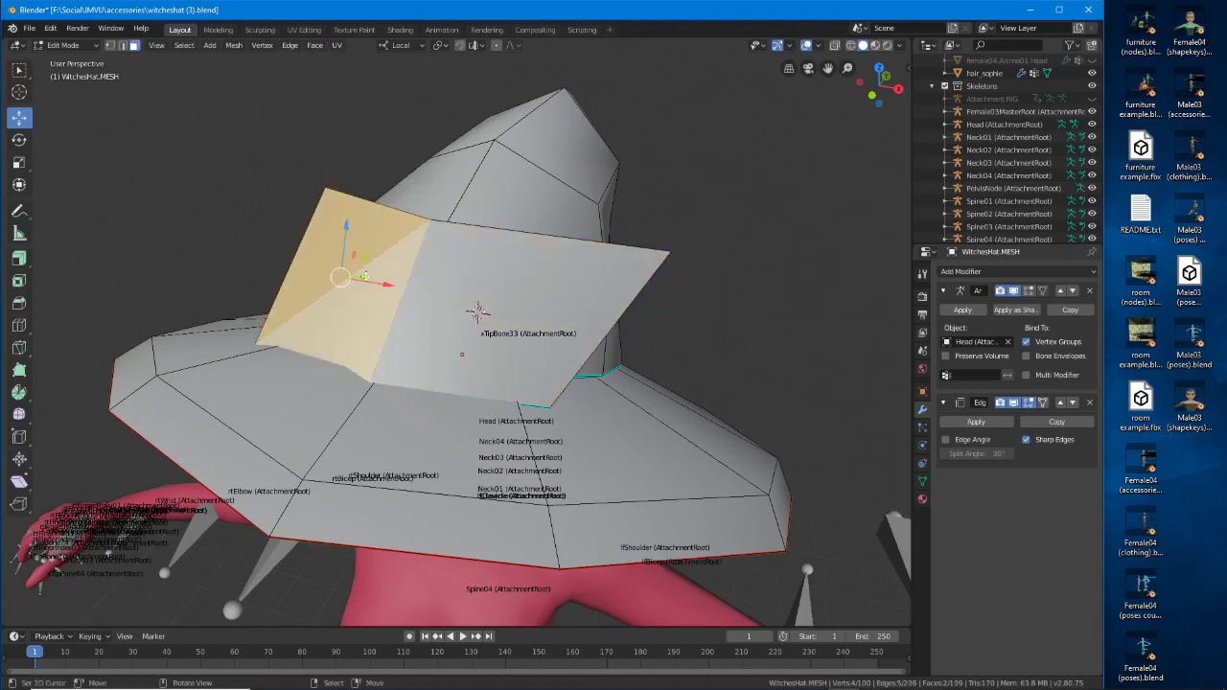
click(314, 46)
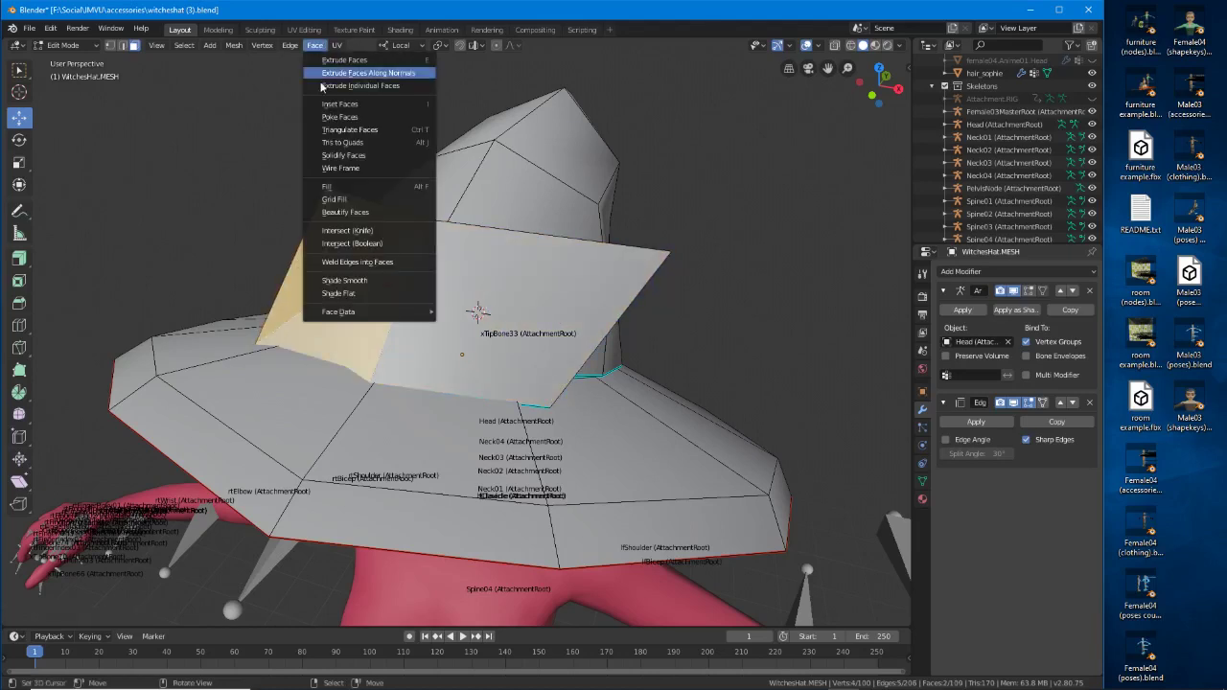
click(350, 143)
key(Tab)
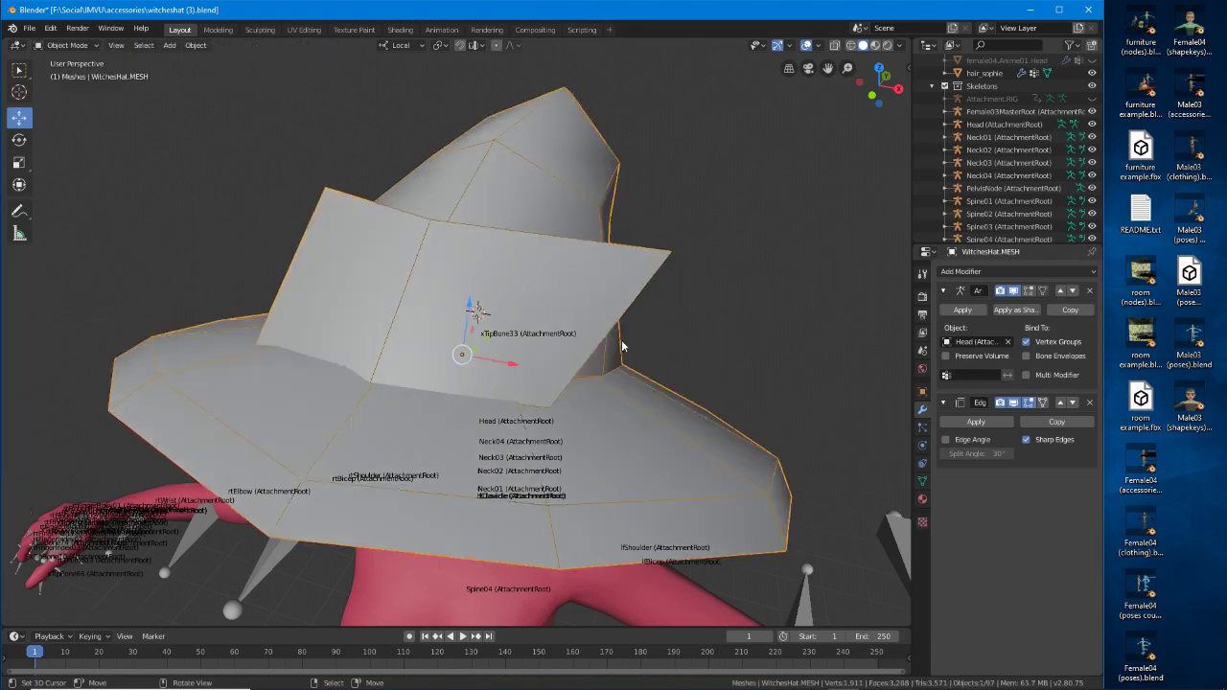
key(Tab)
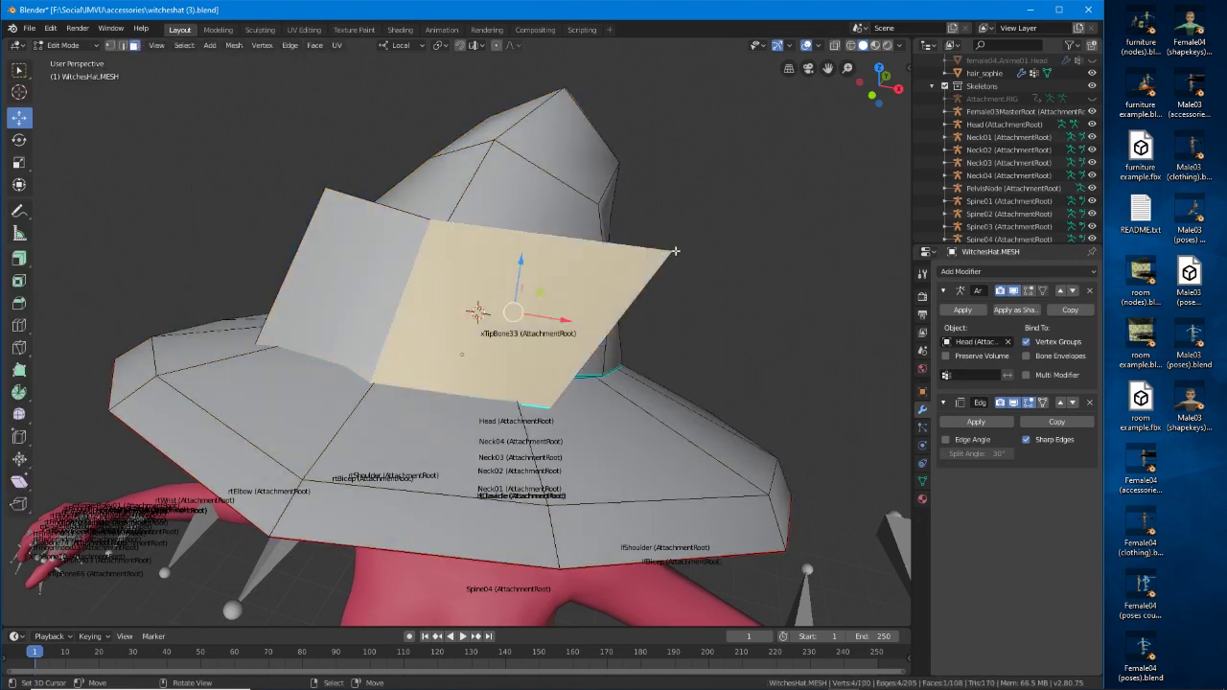
Vertex-slide the panel's right-hand upper and lower corners inward along their horizontal edges to narrow that half.
key(1)
click(673, 252)
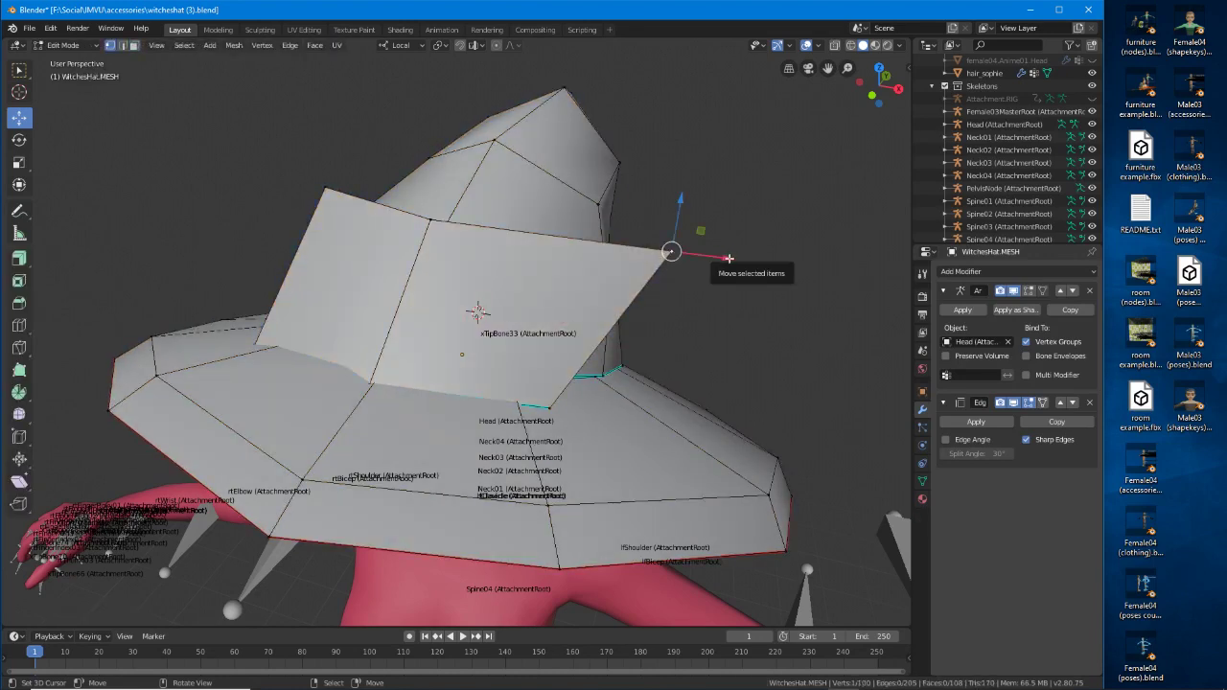
key(g)
click(552, 411)
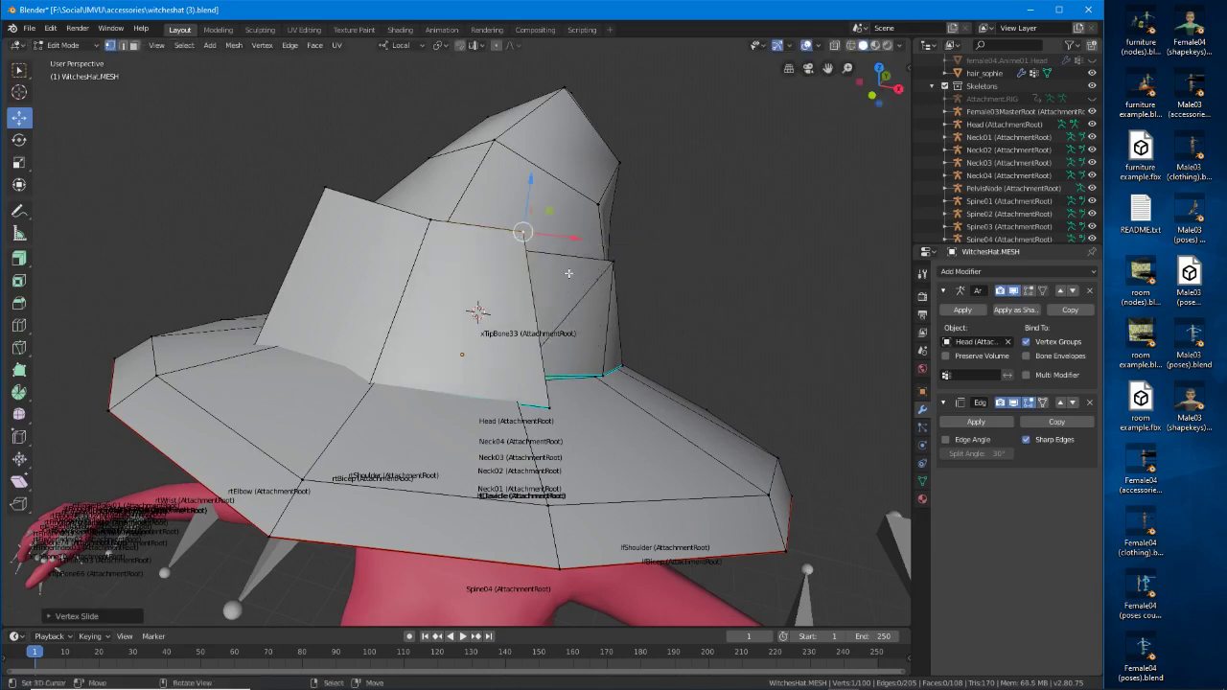
key(g)
key(g)
click(508, 403)
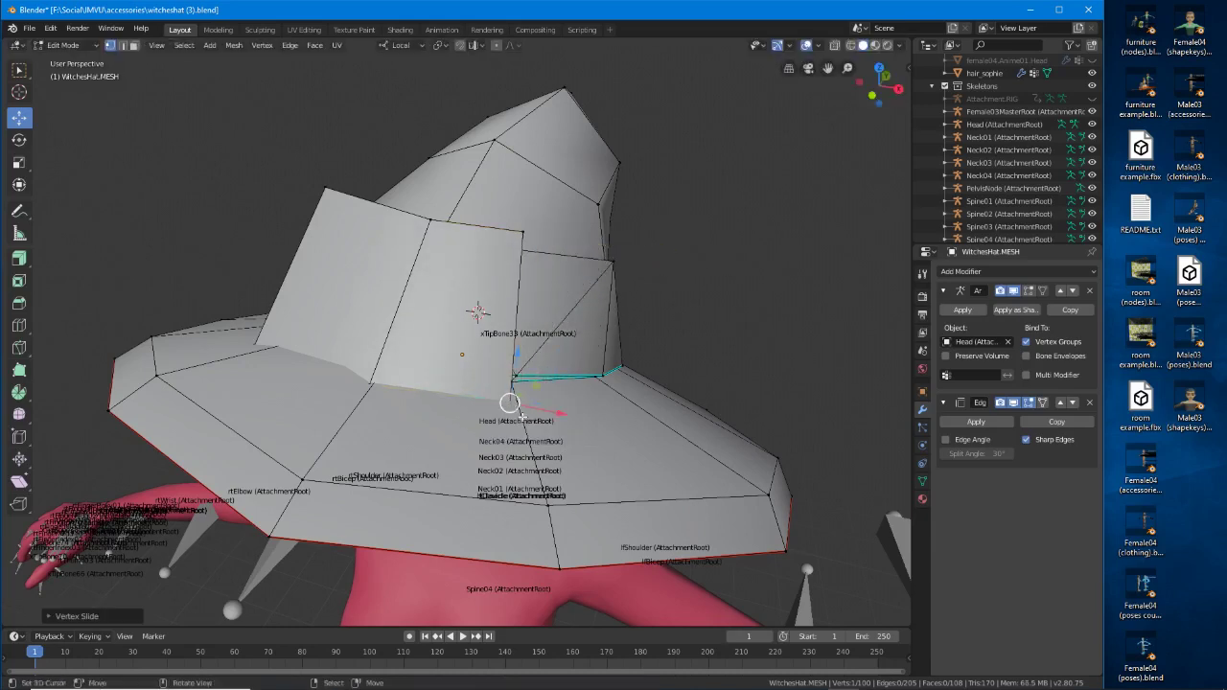
Vertex-slide the panel's right-hand lower corner and lower middle vertex slightly up their vertical edges, clear of the brim.
key(g)
key(g)
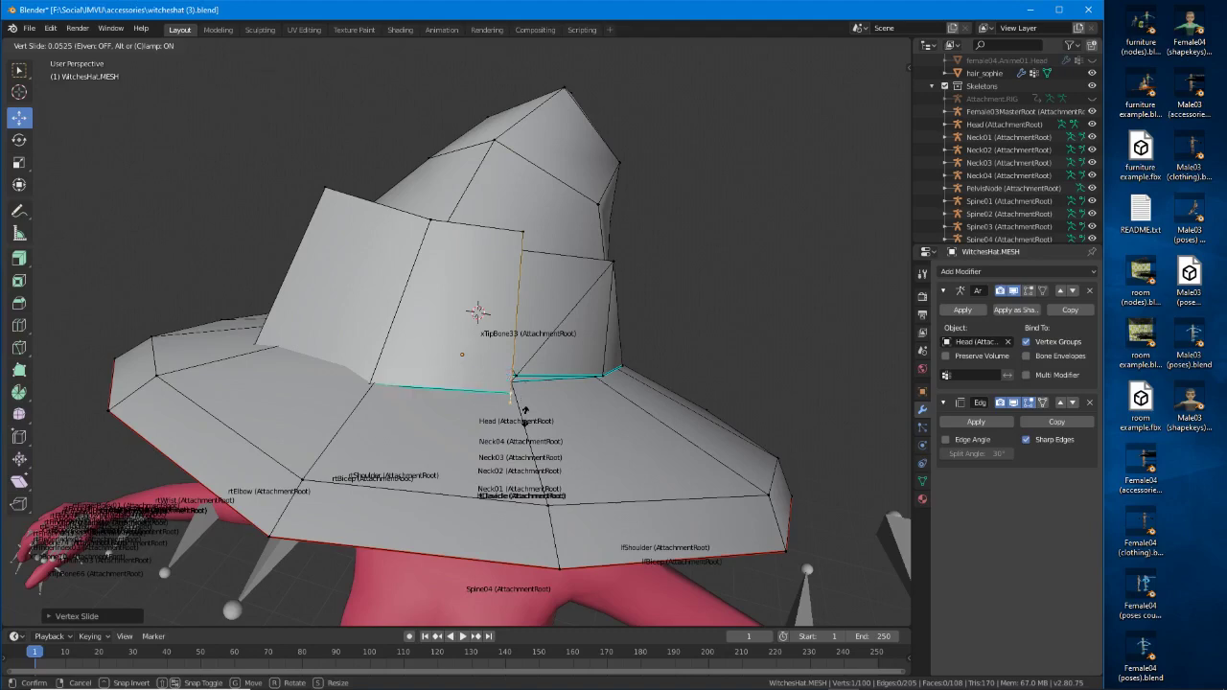
click(525, 410)
key(g)
key(g)
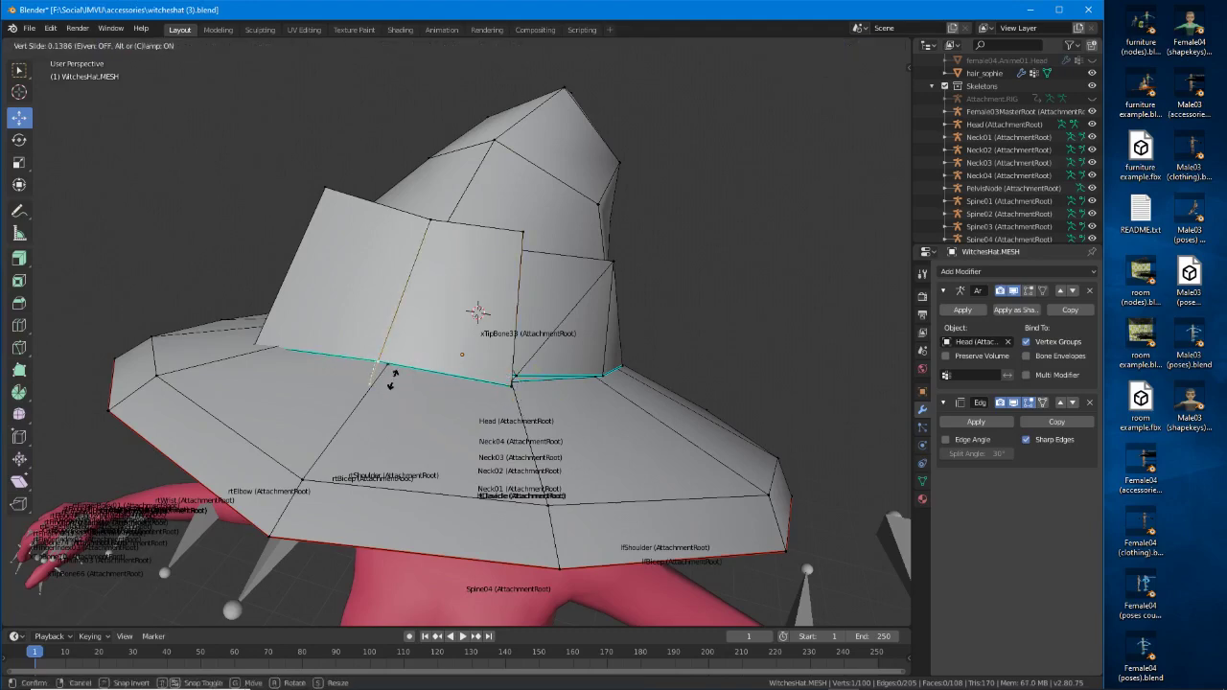
click(376, 376)
Slide the lower and upper corner vertices on the panel's opposite side inward to narrow that half.
middle_drag(375, 375, 425, 392)
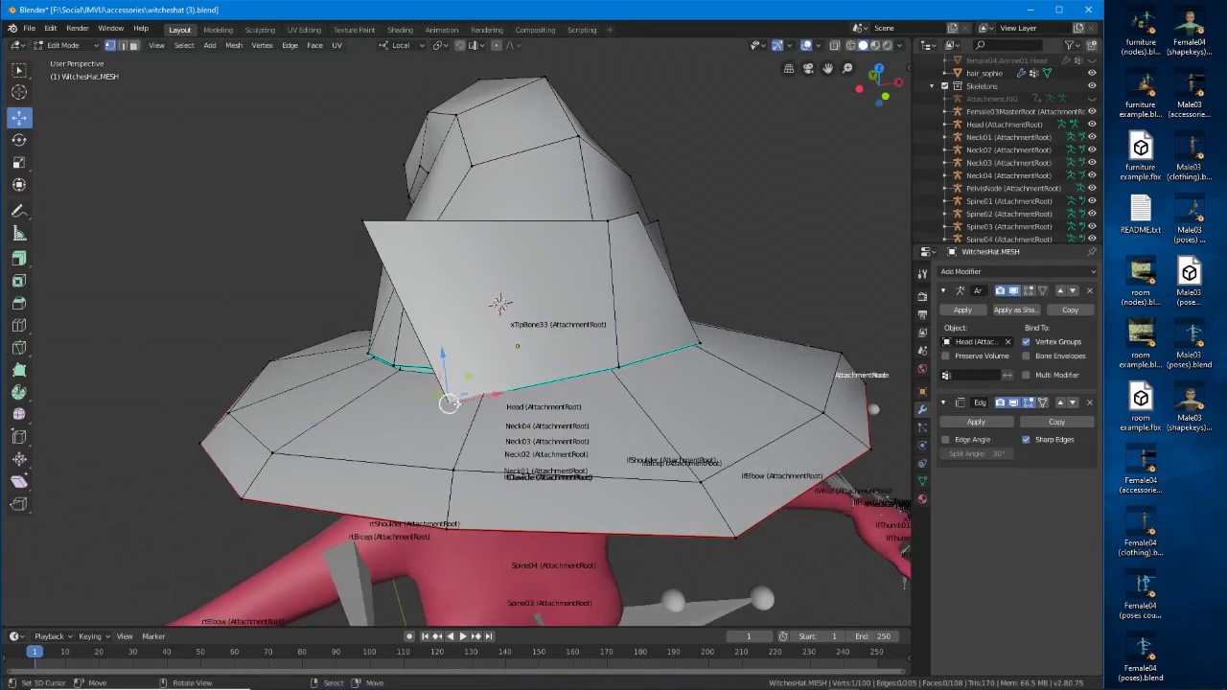
key(g)
key(g)
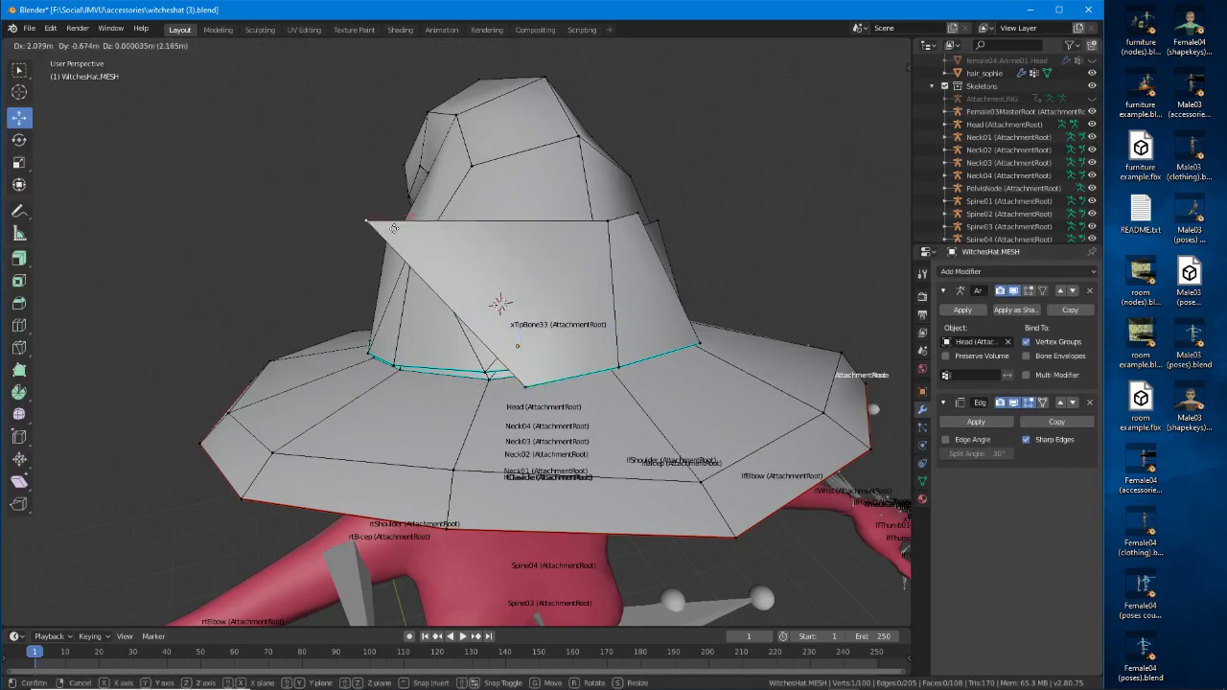
click(550, 231)
Move the panel's middle vertical edge about 10.86 m along the local Y axis toward the crown.
middle_drag(550, 230, 652, 349)
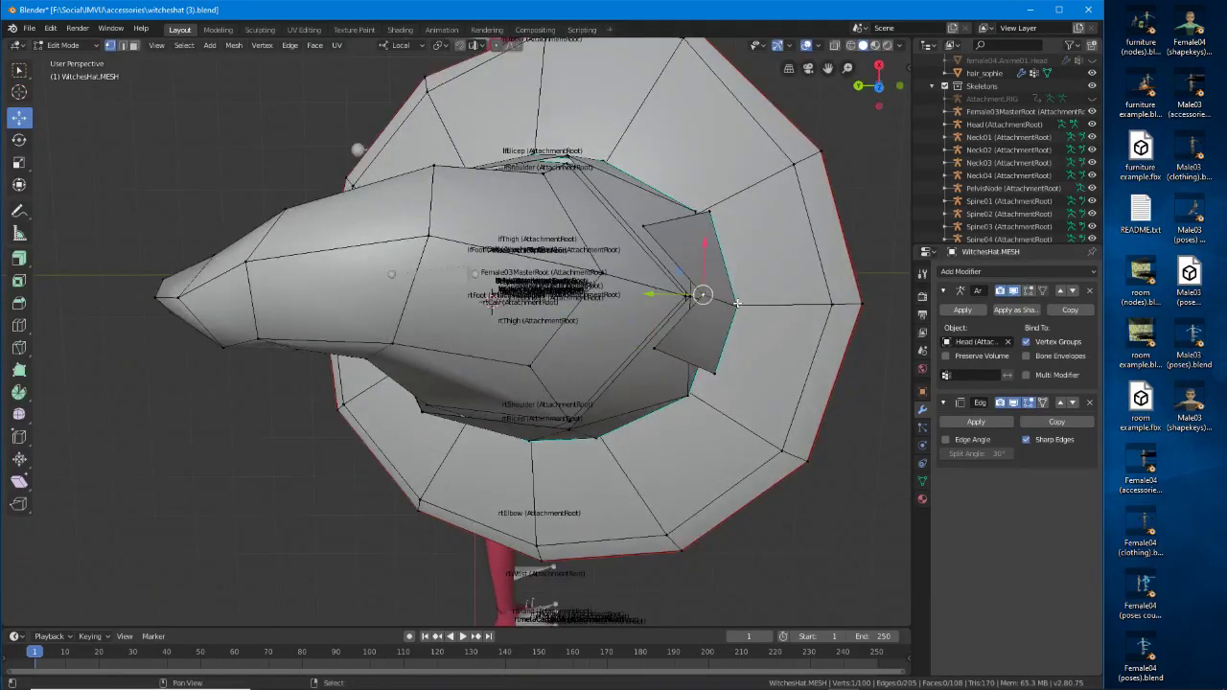
key(g)
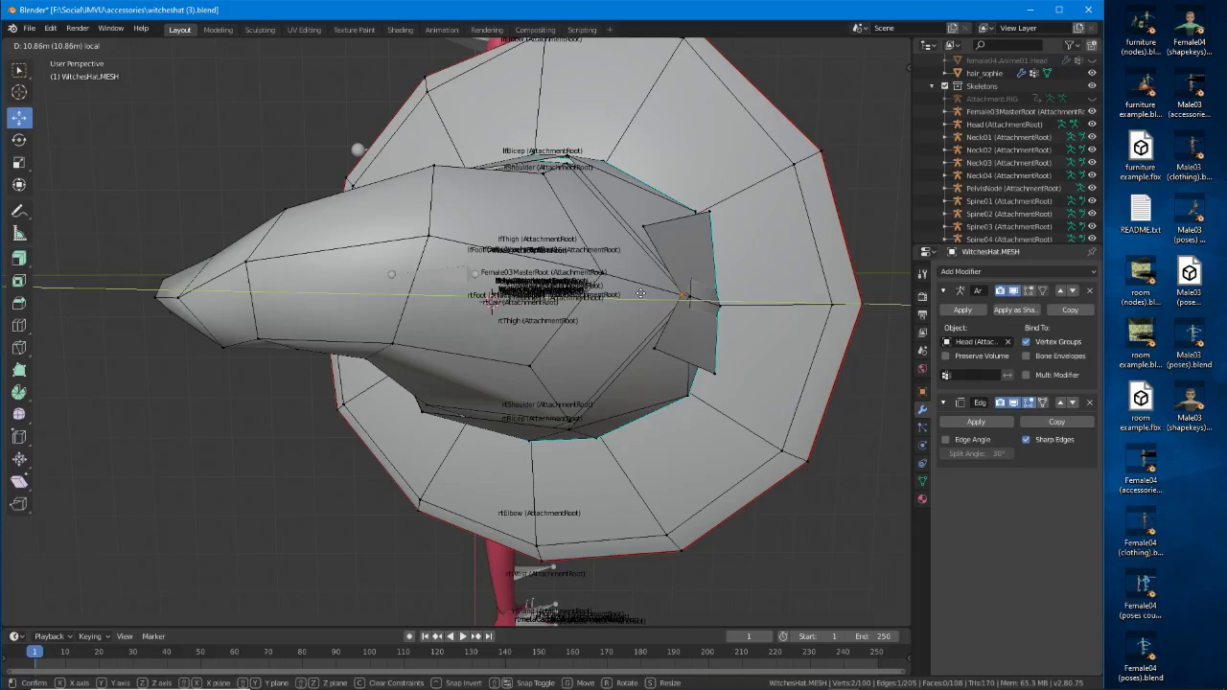
click(640, 292)
Raise the panel's upper middle vertex about 5.78 m along the local Z axis, level with the upper corners.
middle_drag(640, 293, 690, 552)
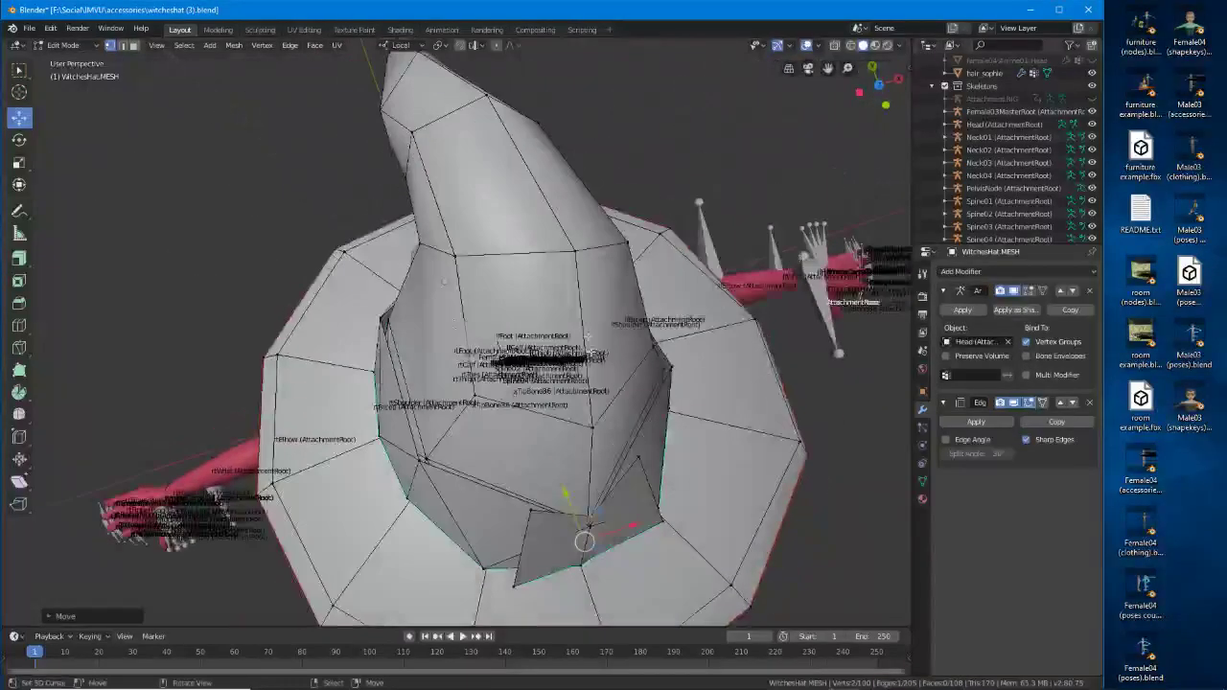
middle_drag(588, 341, 546, 265)
right_click(555, 262)
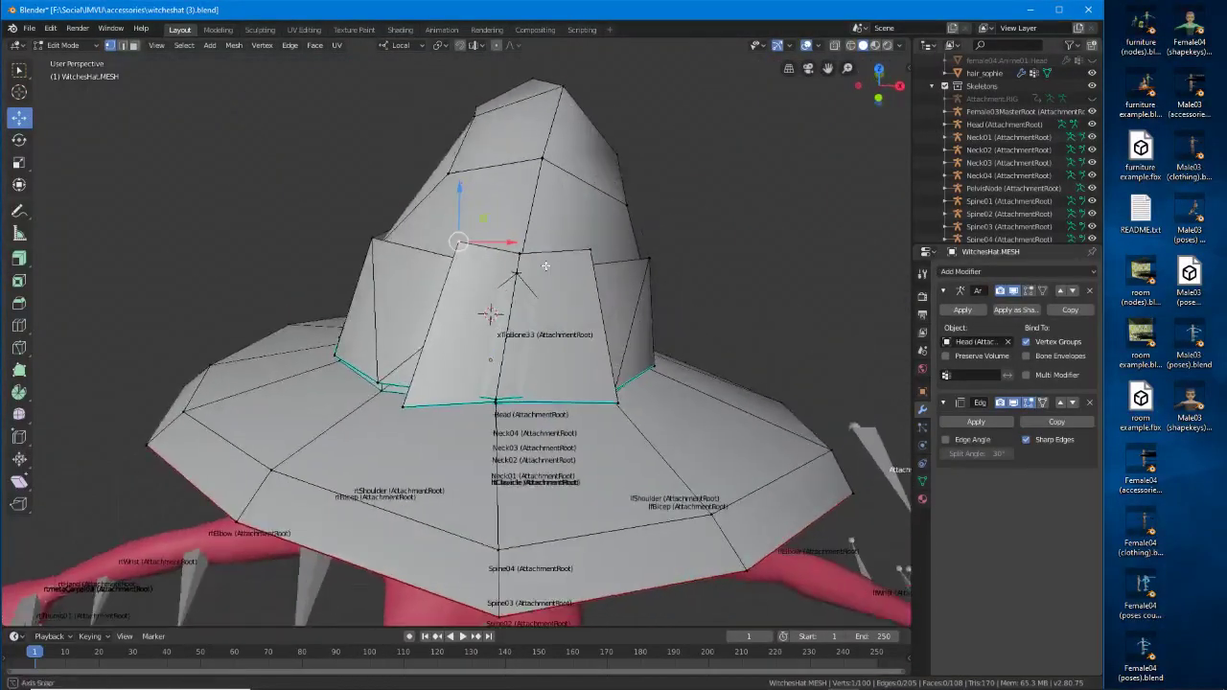
key(g)
key(z)
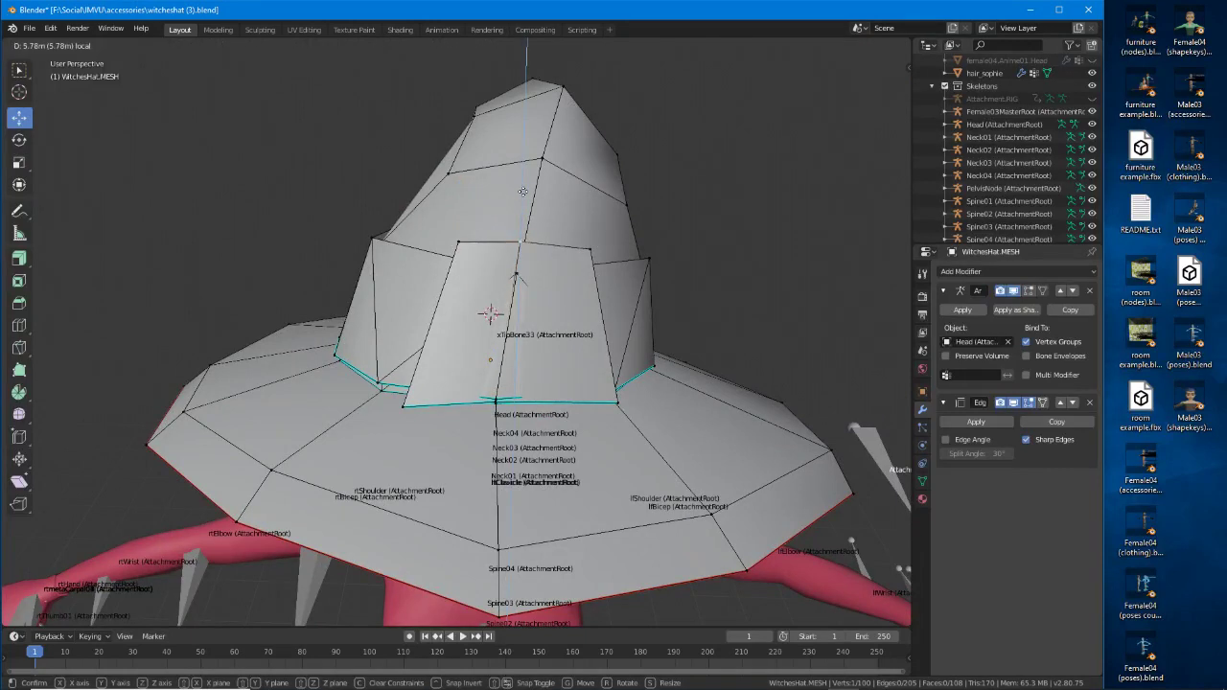
click(522, 192)
Adjust the panel's upper corner vertices sideways and raise both lower corner vertices to even out its outline.
drag(497, 237, 471, 238)
right_click(524, 238)
drag(565, 246, 569, 242)
click(405, 411)
drag(401, 359, 403, 339)
click(616, 394)
drag(624, 356, 615, 334)
Shift the panel's corner vertices slightly along the local Y axis so its sides follow the hat band.
middle_drag(615, 335, 229, 246)
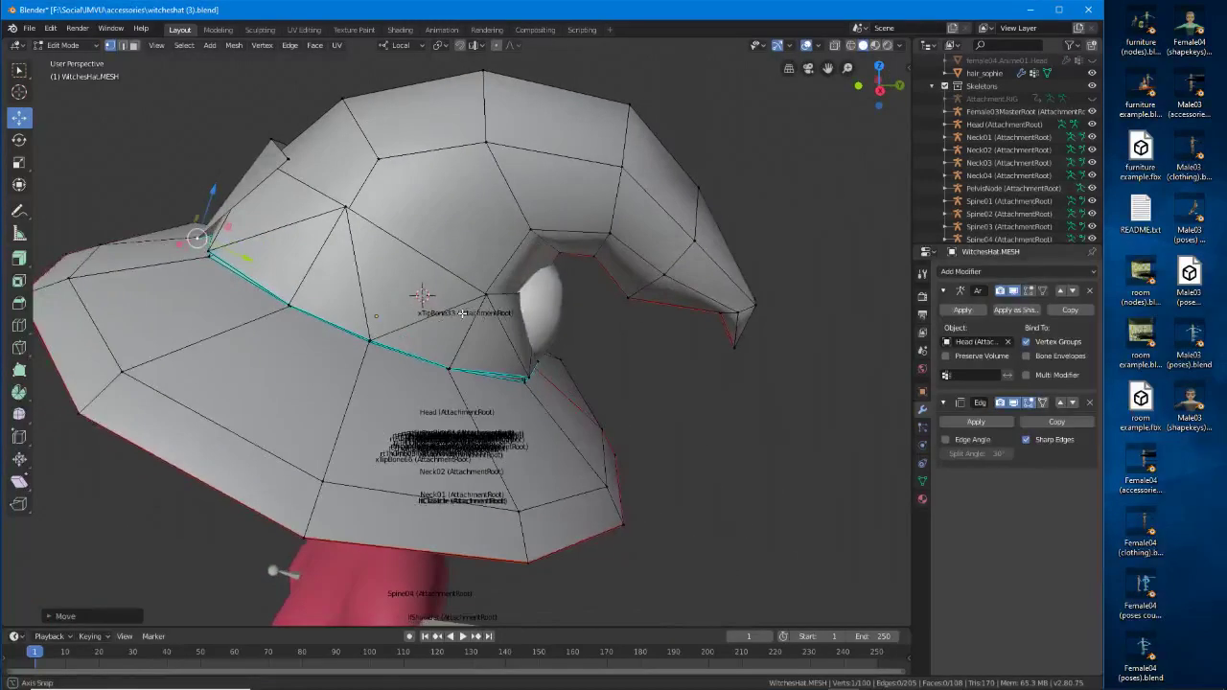
drag(244, 256, 248, 259)
right_click(287, 159)
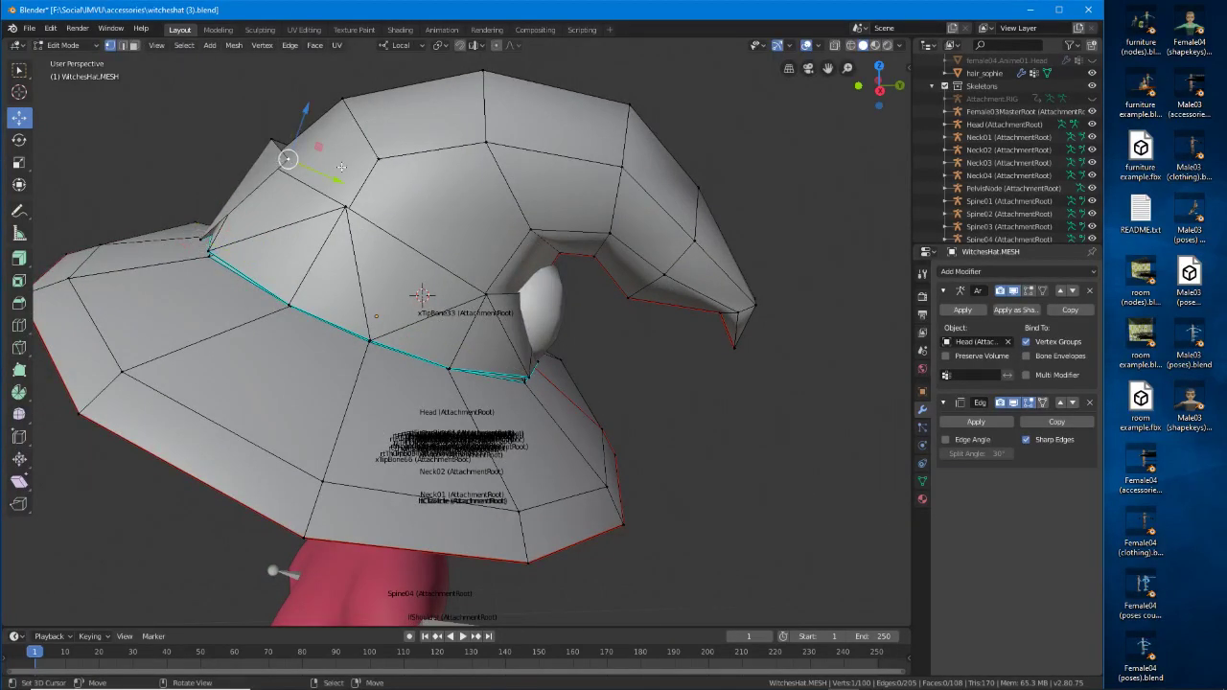
drag(326, 181, 323, 180)
middle_drag(323, 181, 533, 289)
right_click(634, 185)
drag(595, 209, 601, 205)
middle_drag(767, 388, 542, 283)
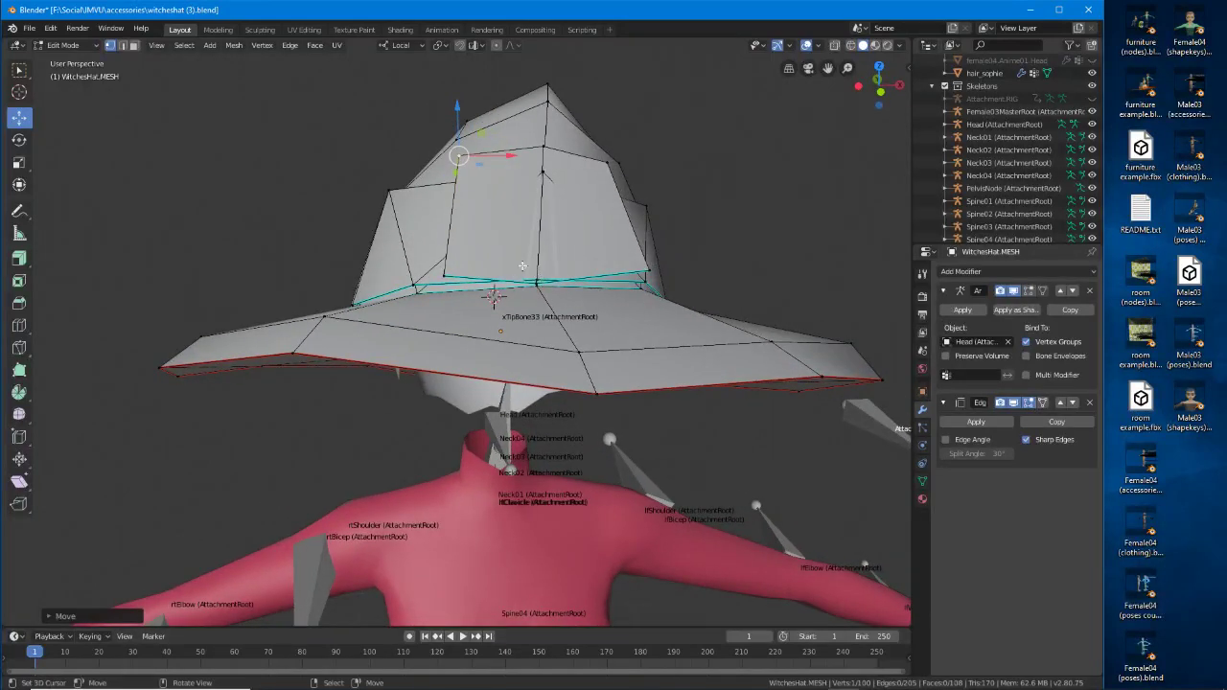
Select the panel's two lower corner vertices and lower them slightly toward the brim.
click(445, 275)
shift+click(649, 270)
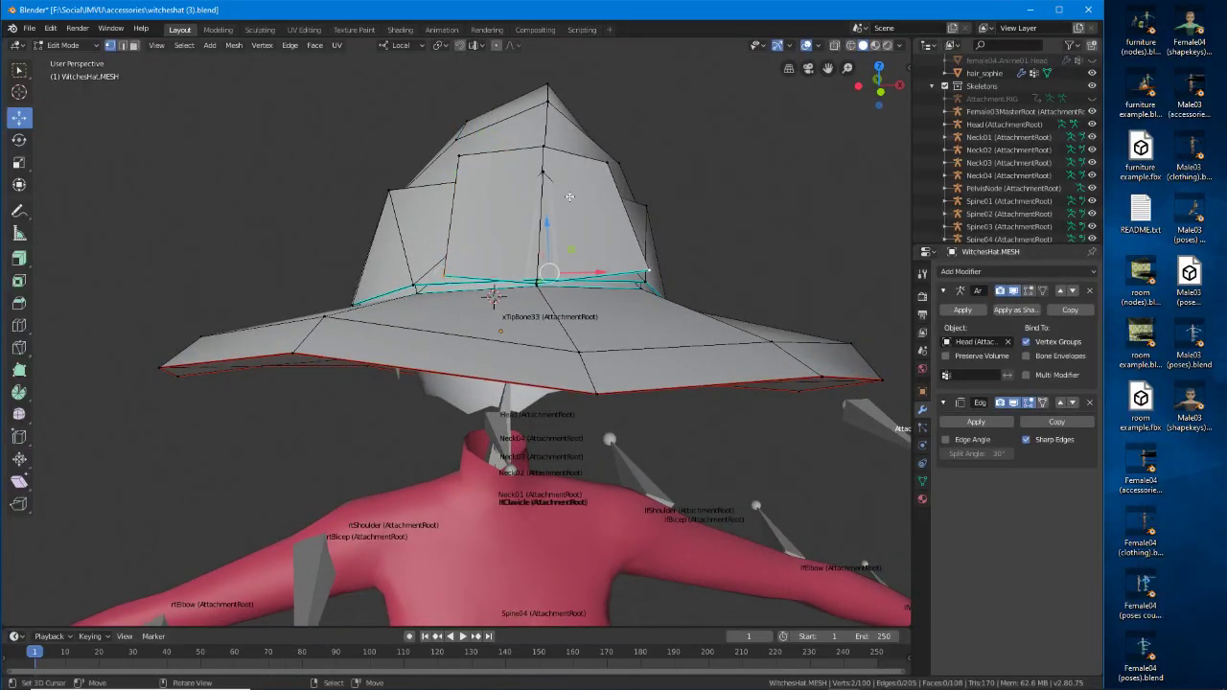
key(g)
click(539, 257)
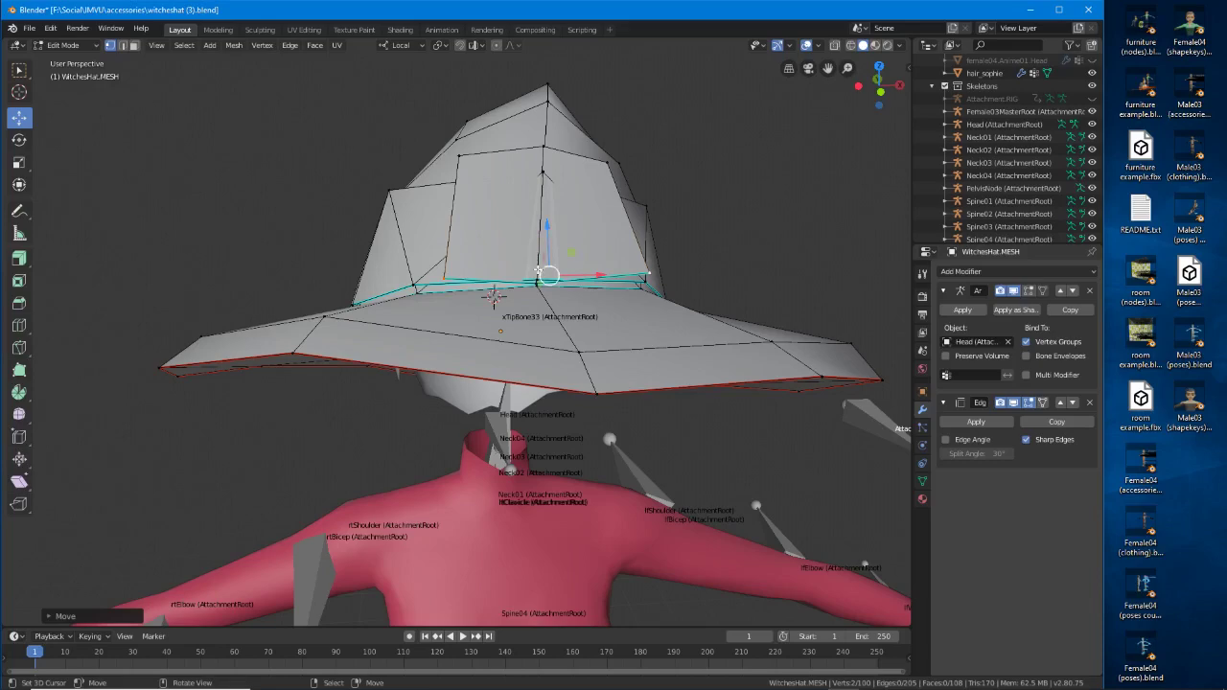
Raise the centre vertex just below the front panel's top edge about 8.93 m along the local Z axis.
click(550, 193)
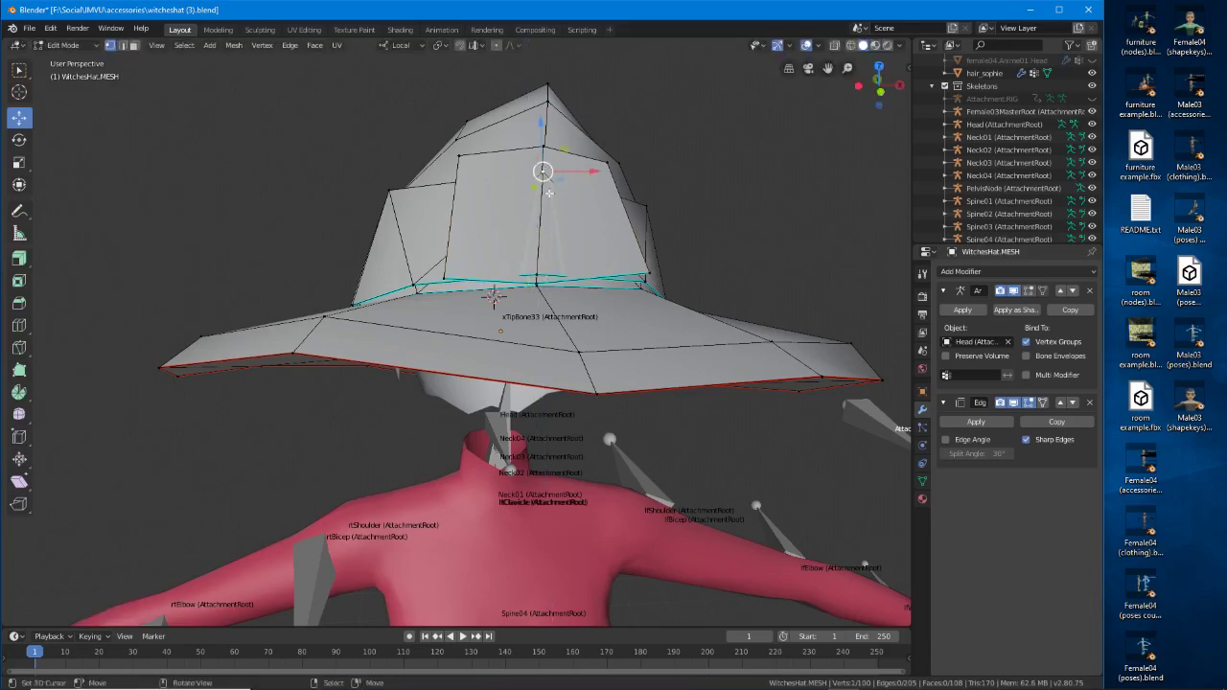
middle_drag(550, 193, 547, 221)
key(g)
key(z)
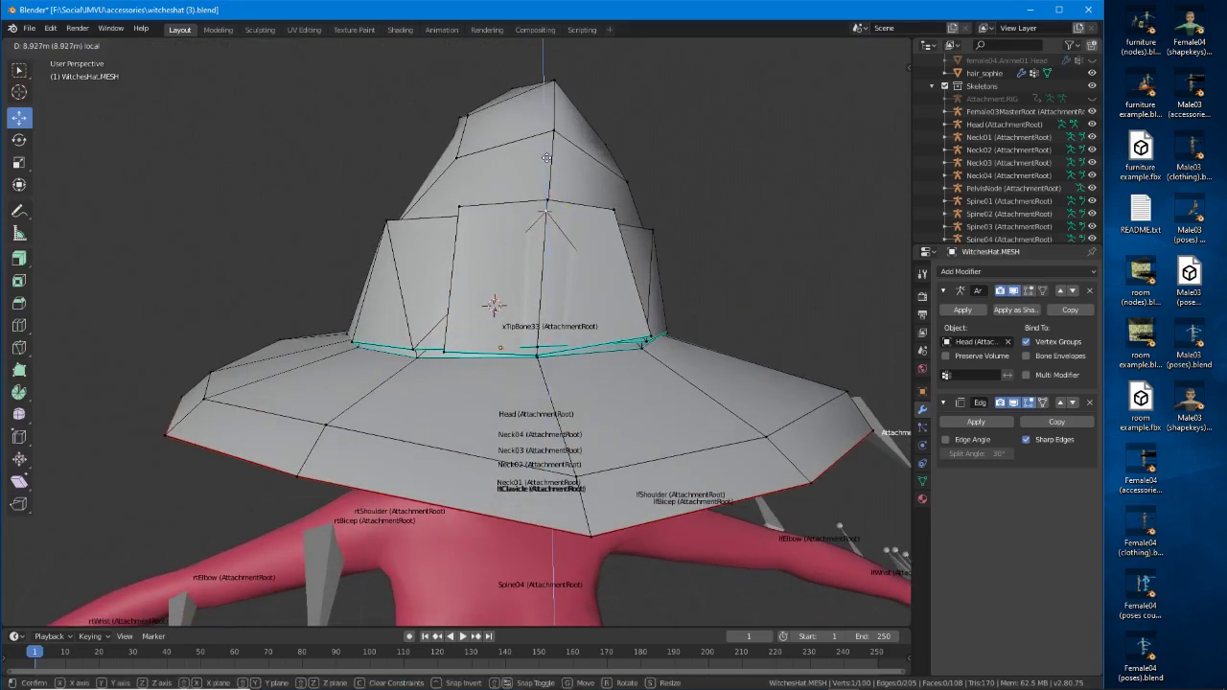
click(546, 157)
Leave mesh editing and examine the front panel's fit against the crown from the side and front.
middle_drag(545, 157, 591, 249)
middle_drag(502, 315, 699, 343)
right_click(676, 281)
drag(673, 324, 669, 319)
click(671, 320)
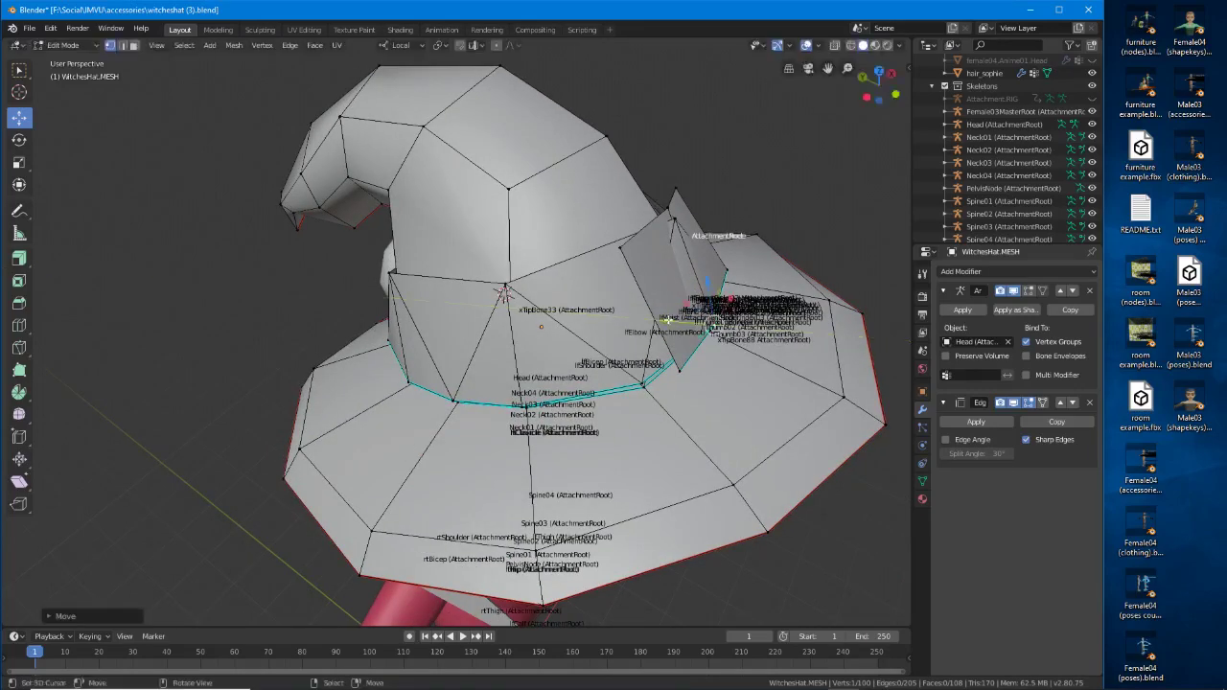
middle_drag(671, 321, 480, 332)
key(Tab)
scroll(458, 369, up, 2)
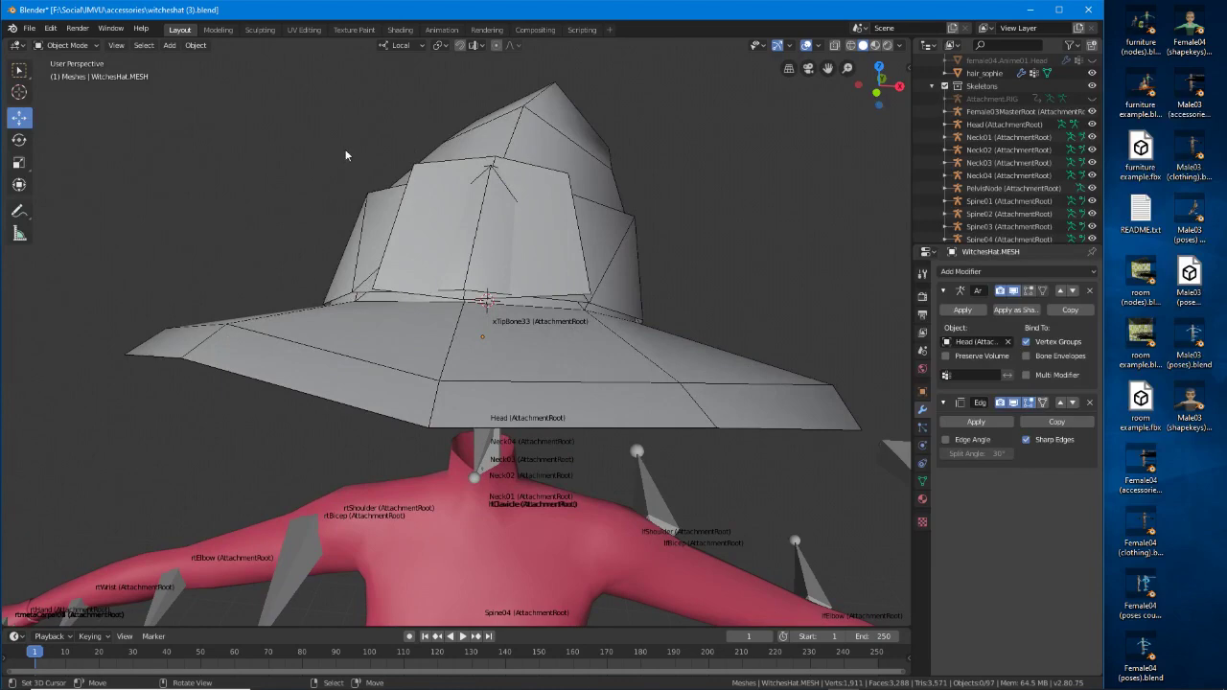
Bring up the UV Editing workspace, select the whole hat mesh to show its UV layout, and clear the UV selection.
click(304, 30)
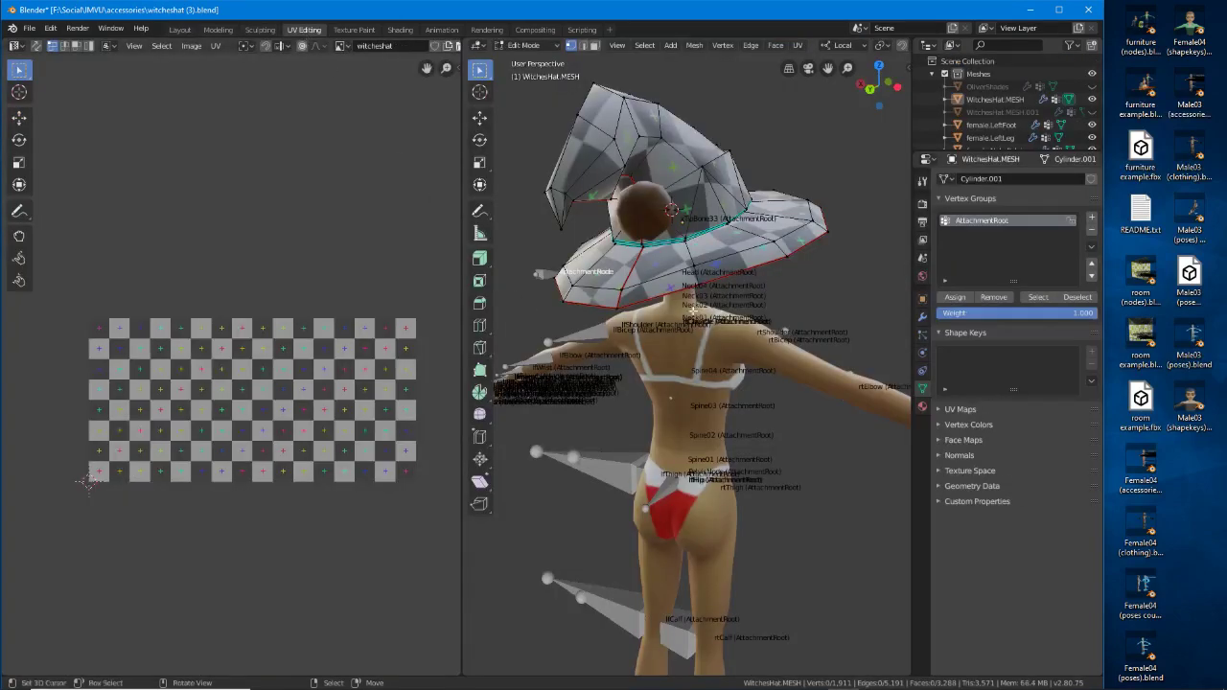
middle_drag(767, 249, 767, 366)
scroll(739, 341, up, 4)
scroll(767, 365, down, 4)
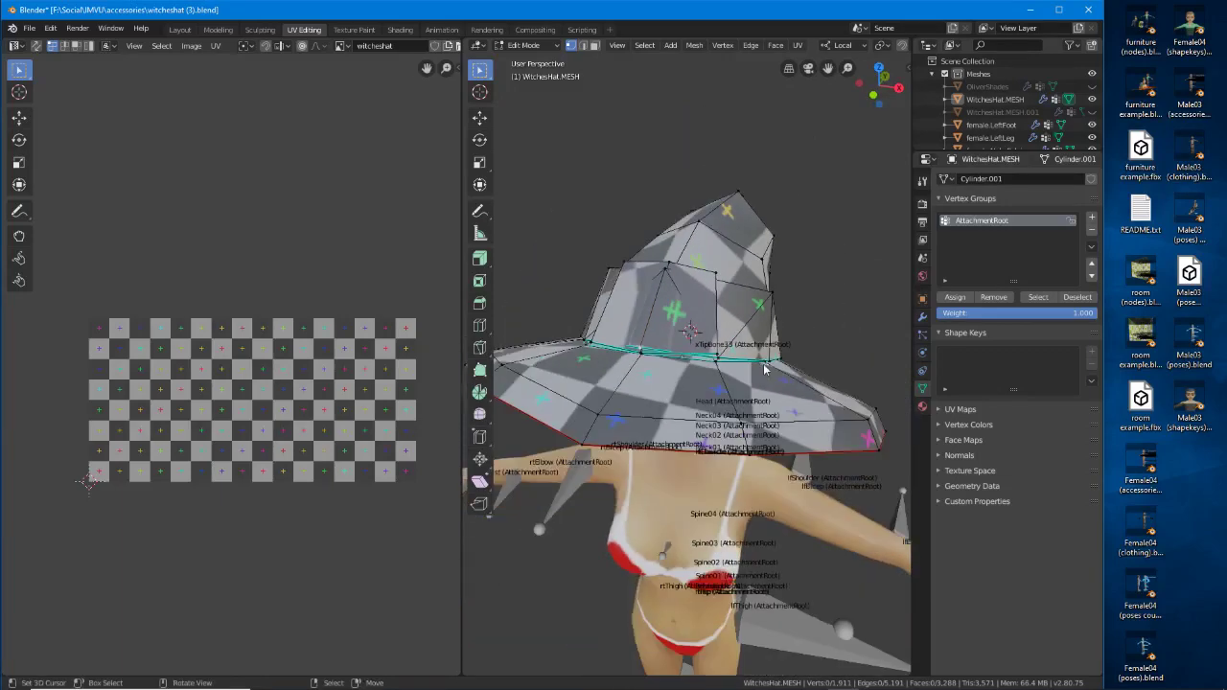
key(a)
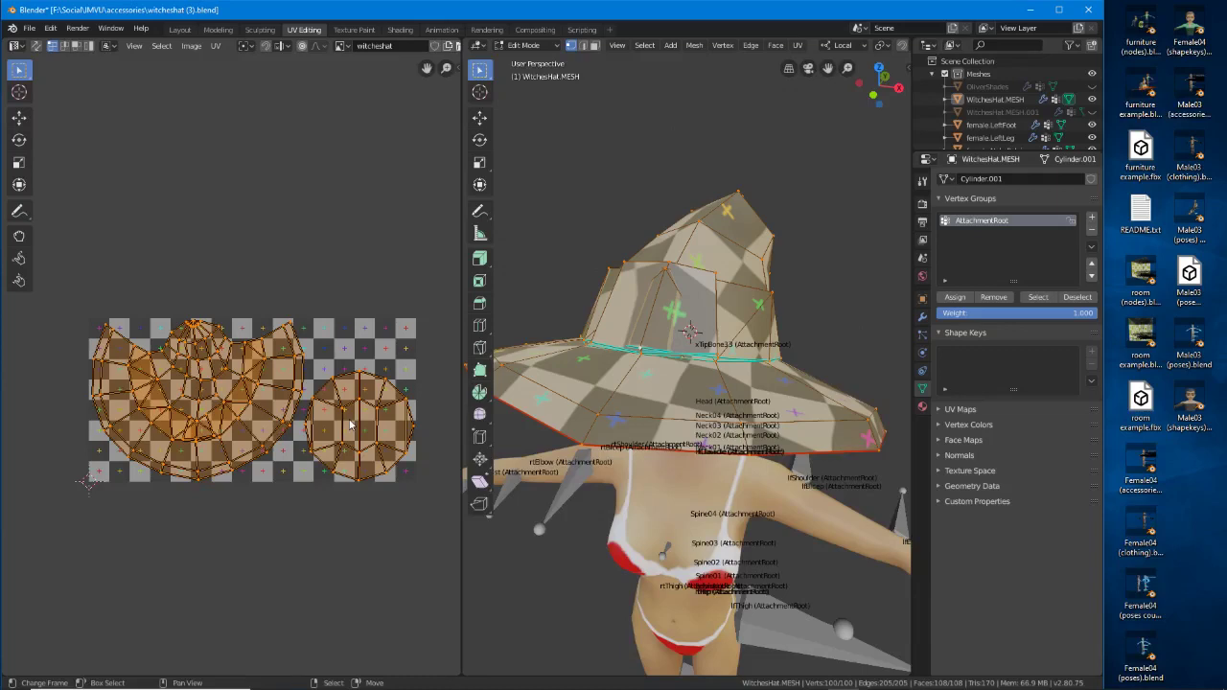
key(alt+a)
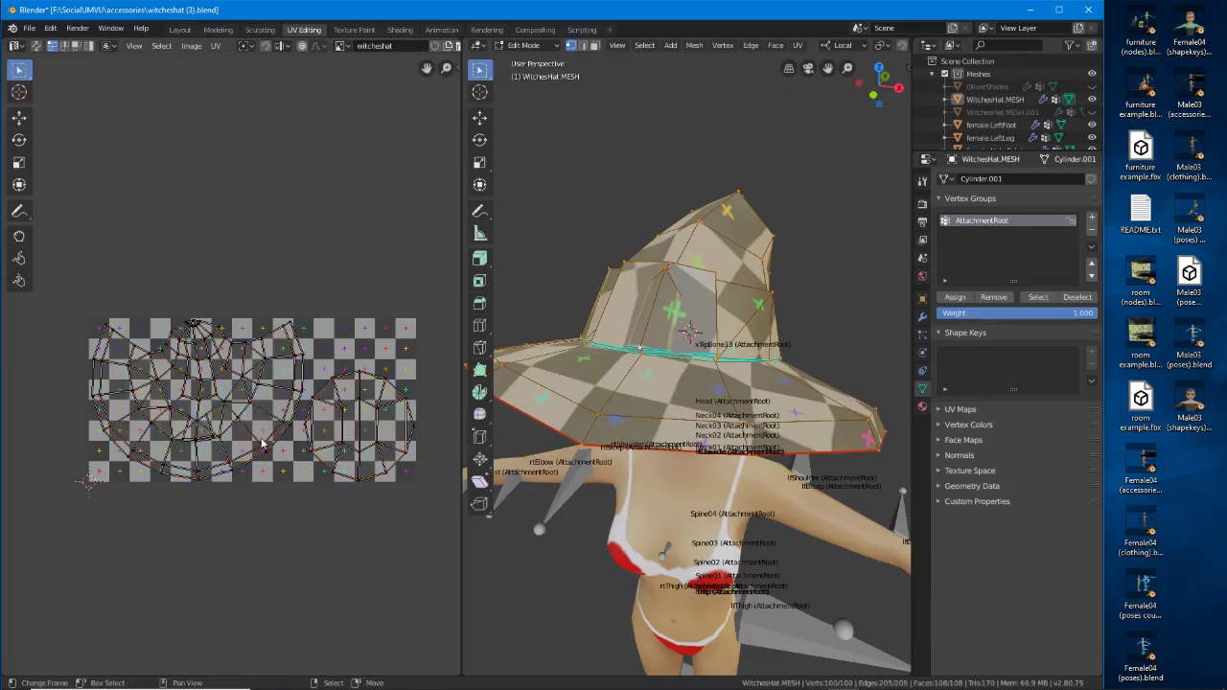
Set UV selection to whole islands and move the large fan-shaped and round islands above the checker texture.
click(88, 45)
click(284, 386)
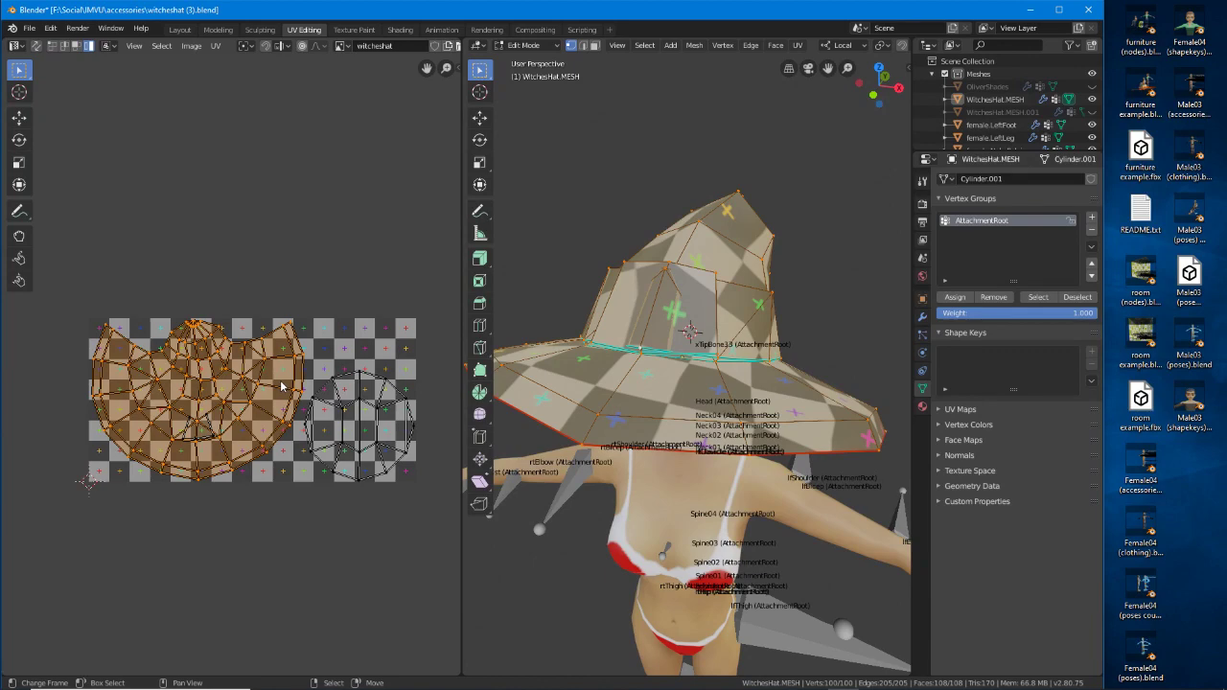
key(g)
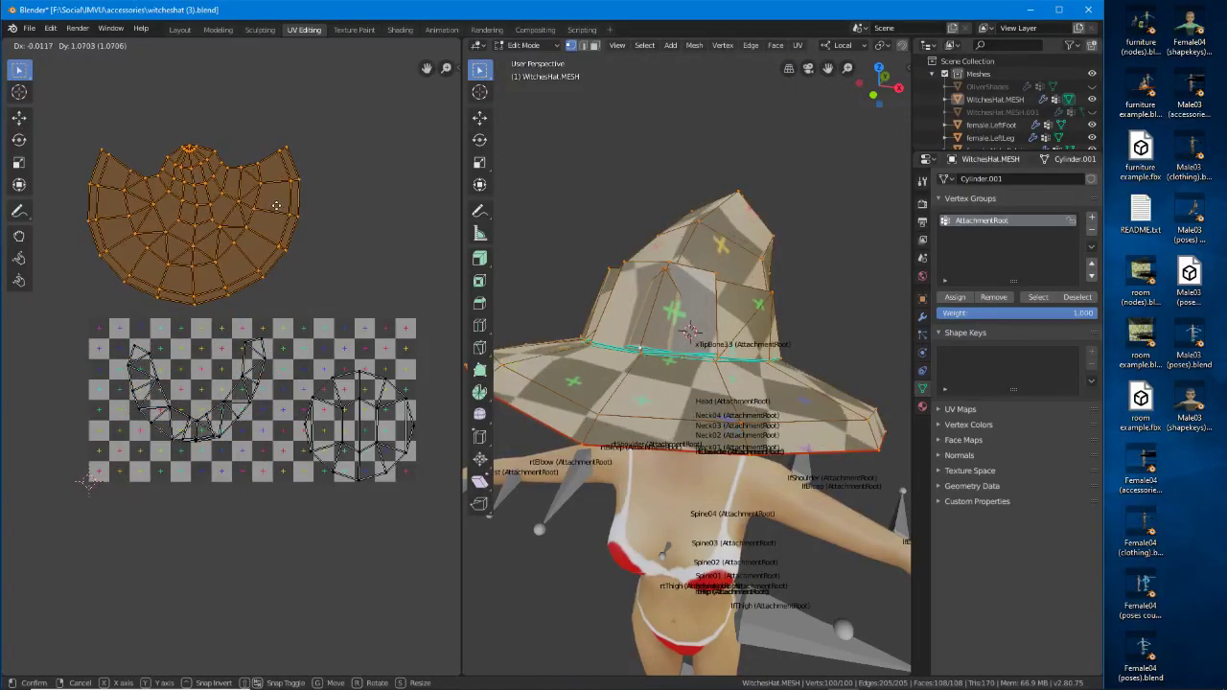
click(278, 209)
click(360, 458)
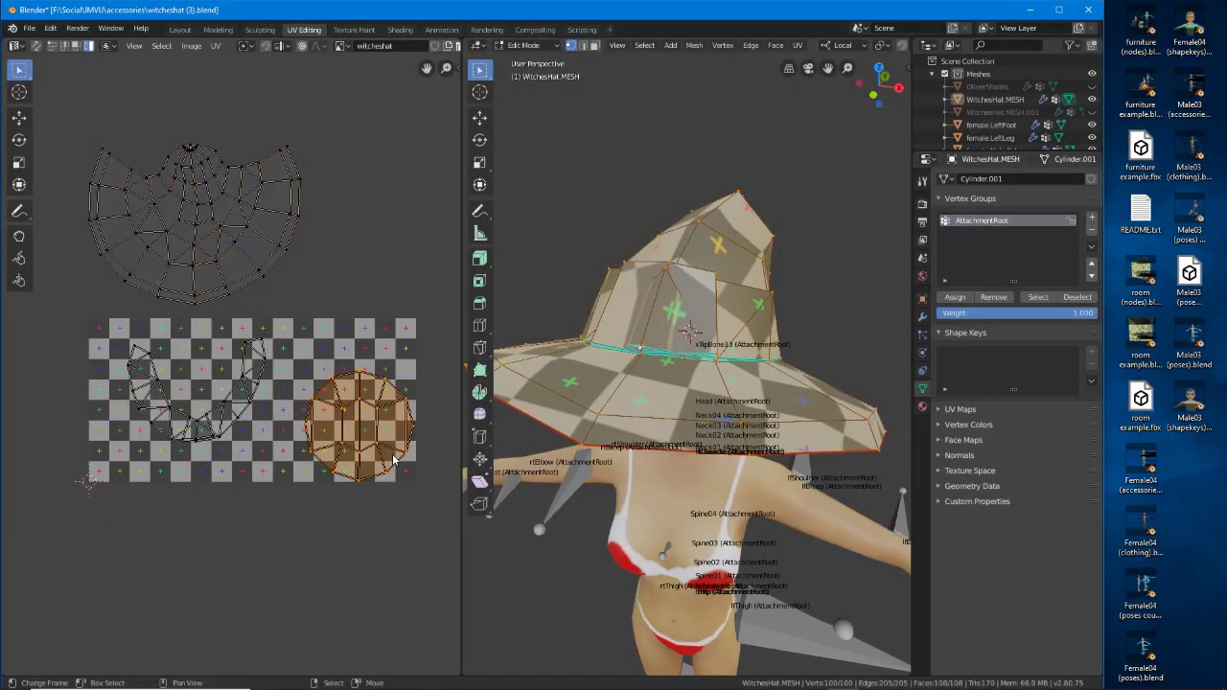
key(g)
click(402, 257)
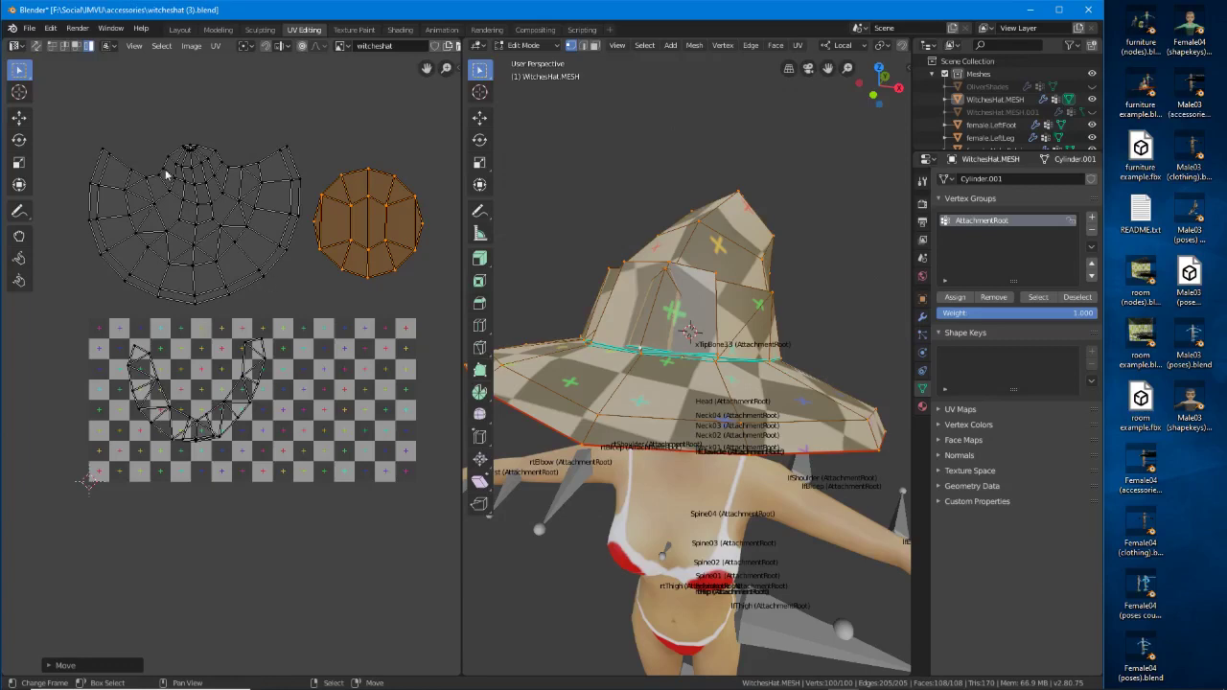
Pin all UV vertices of the large fan-shaped island and the round island.
click(166, 173)
click(362, 233)
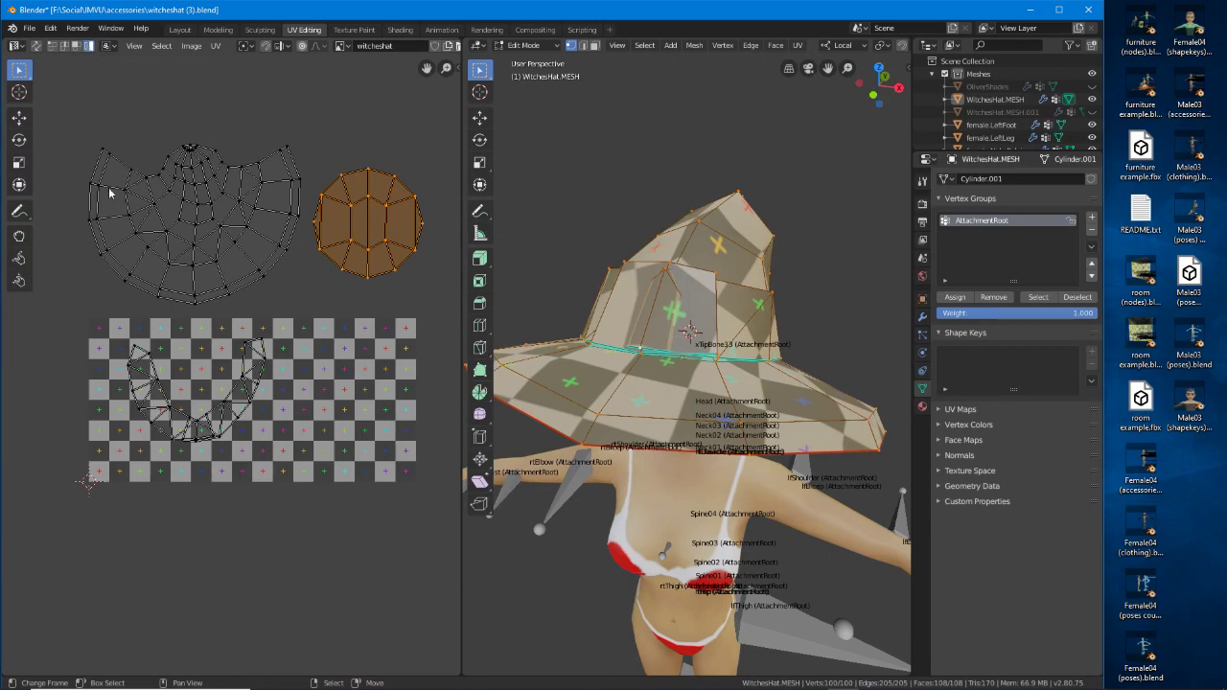
click(195, 191)
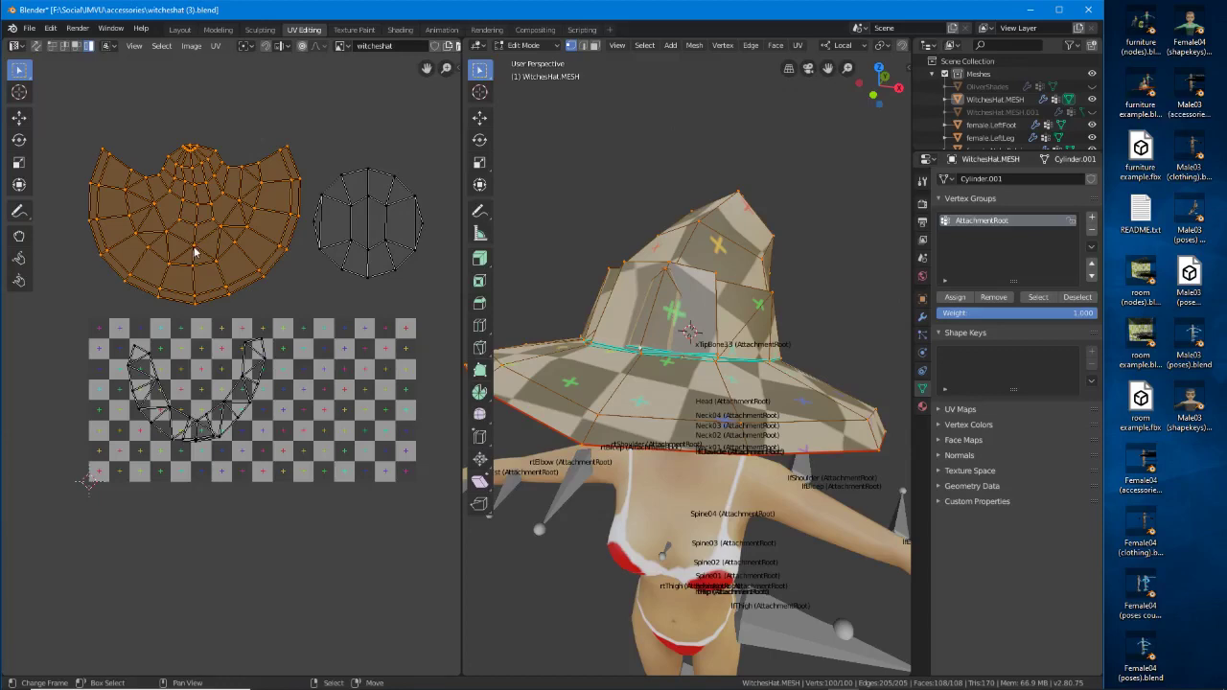
key(p)
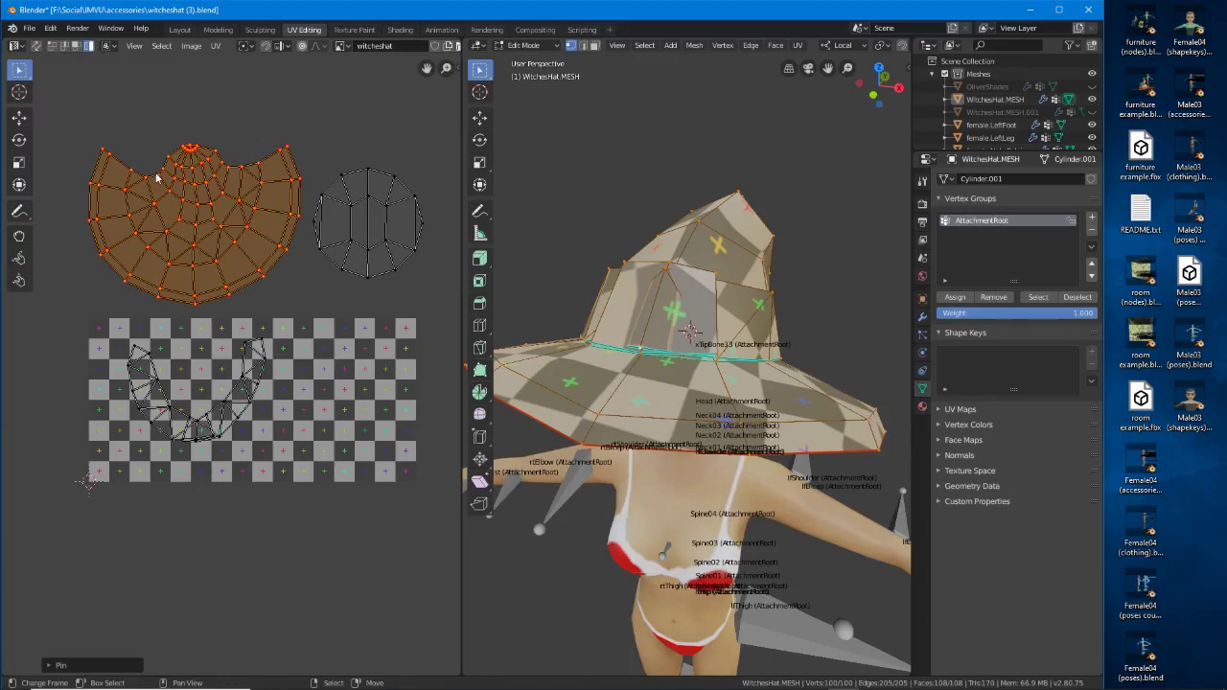
click(364, 230)
key(p)
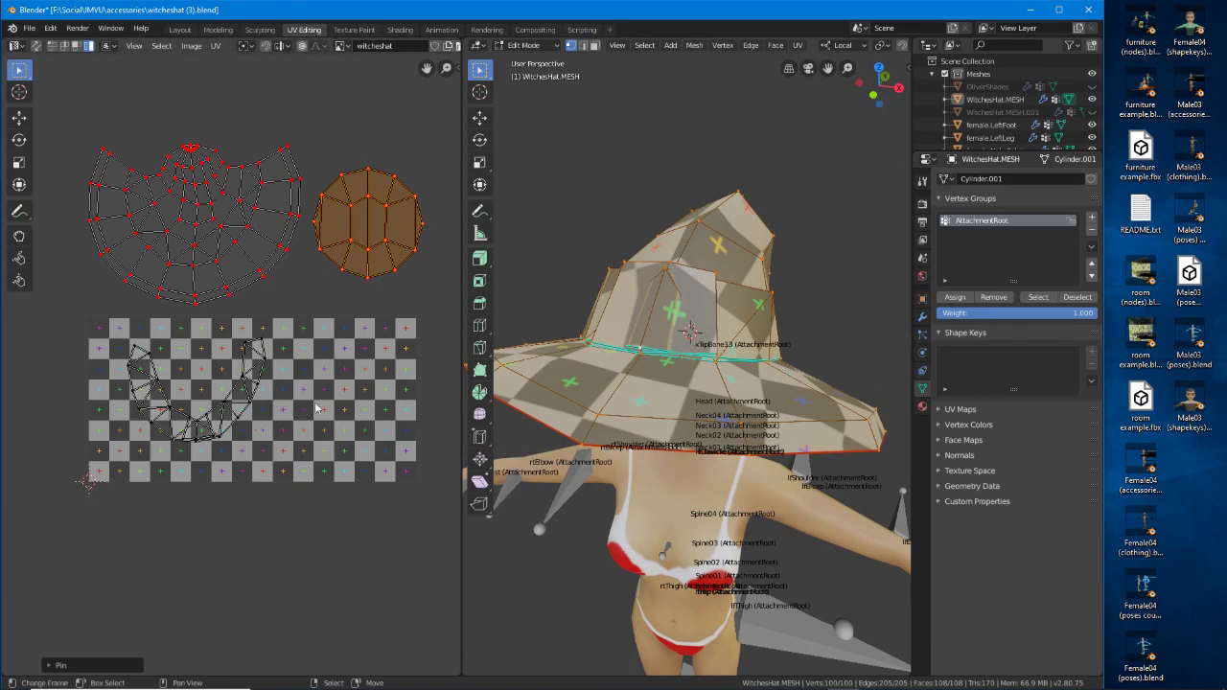
Move the U-shaped band island up off the checker texture, placing it clear above the large pinned island.
middle_drag(706, 375, 711, 349)
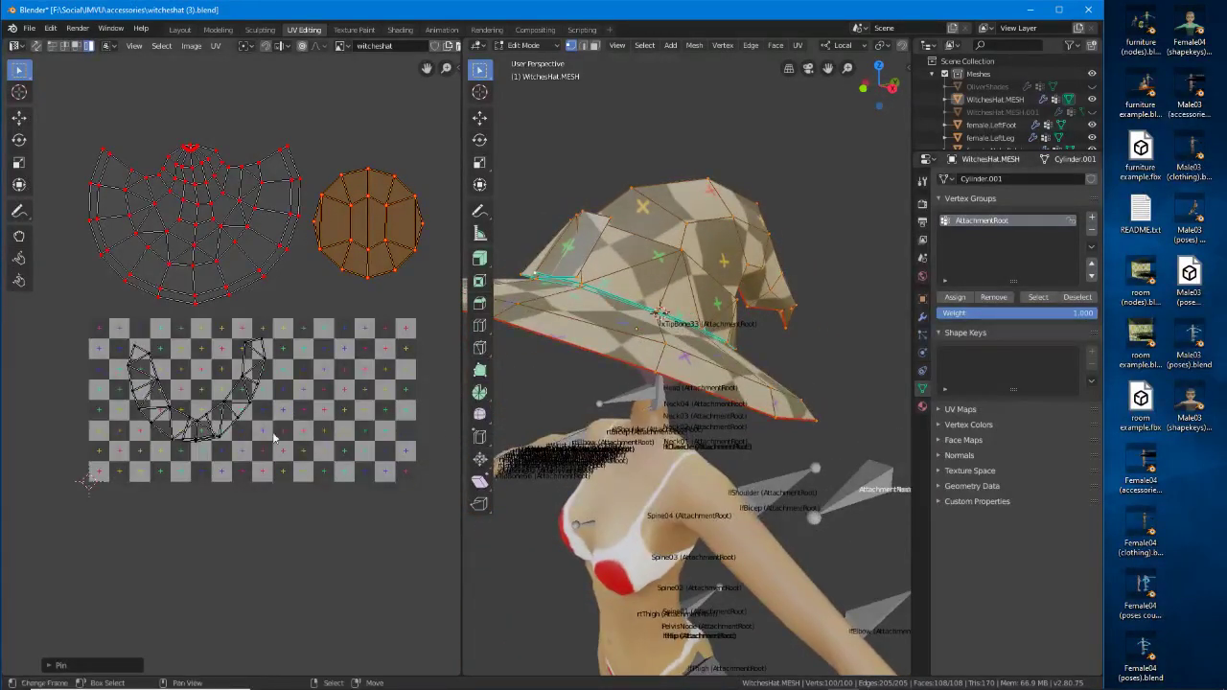
click(235, 415)
middle_drag(235, 415, 257, 403)
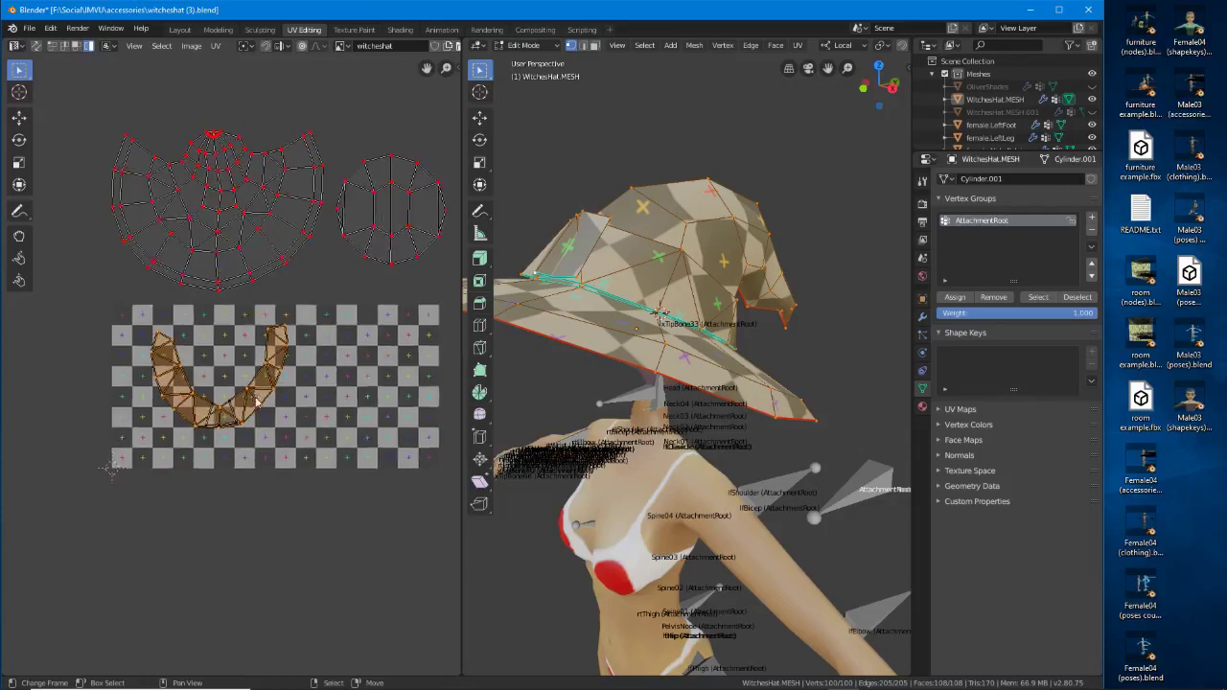
key(g)
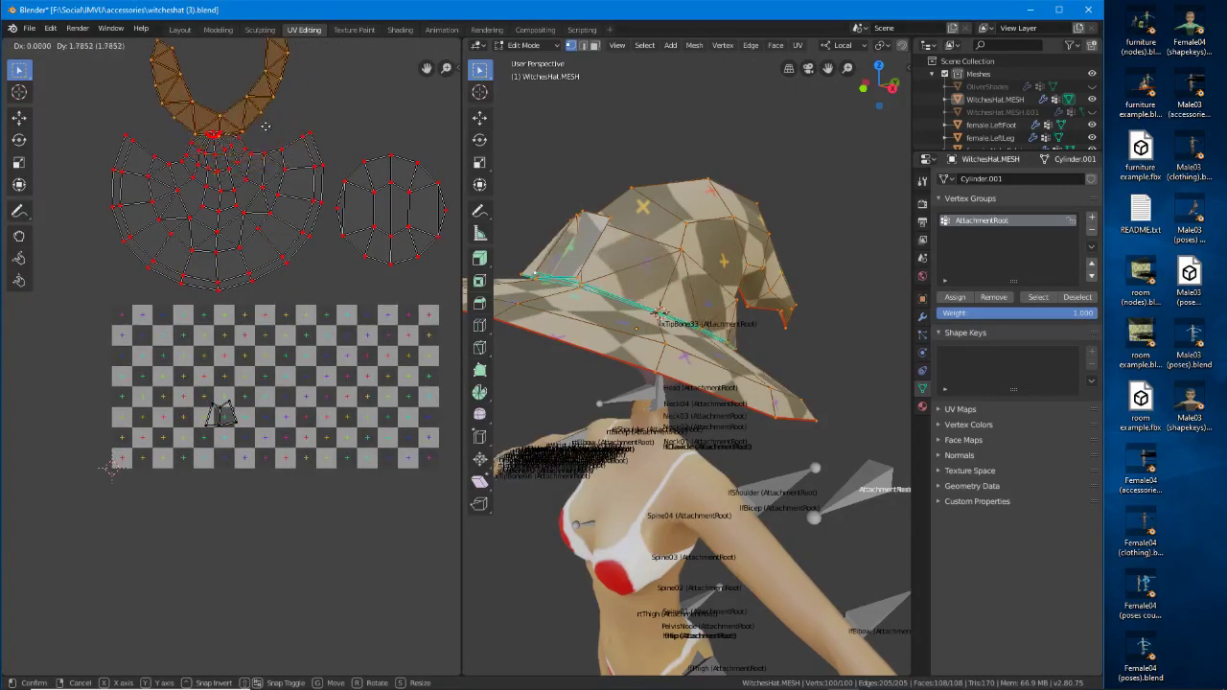
click(269, 127)
middle_drag(284, 160, 278, 248)
key(g)
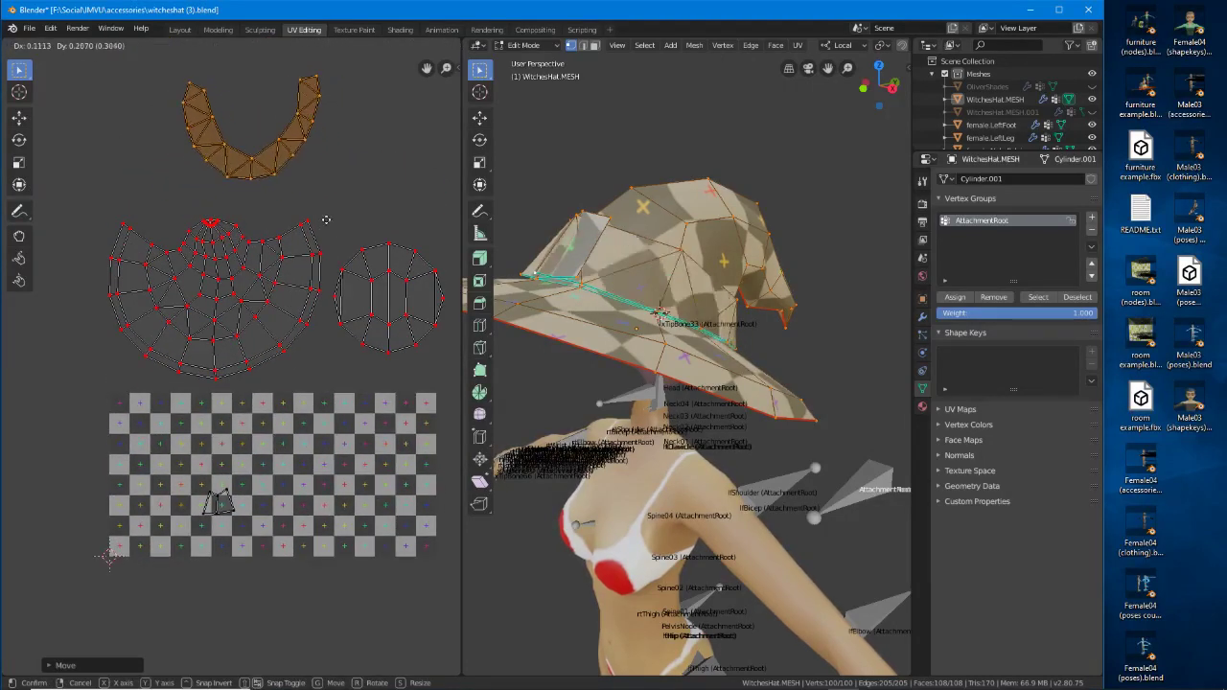
click(326, 223)
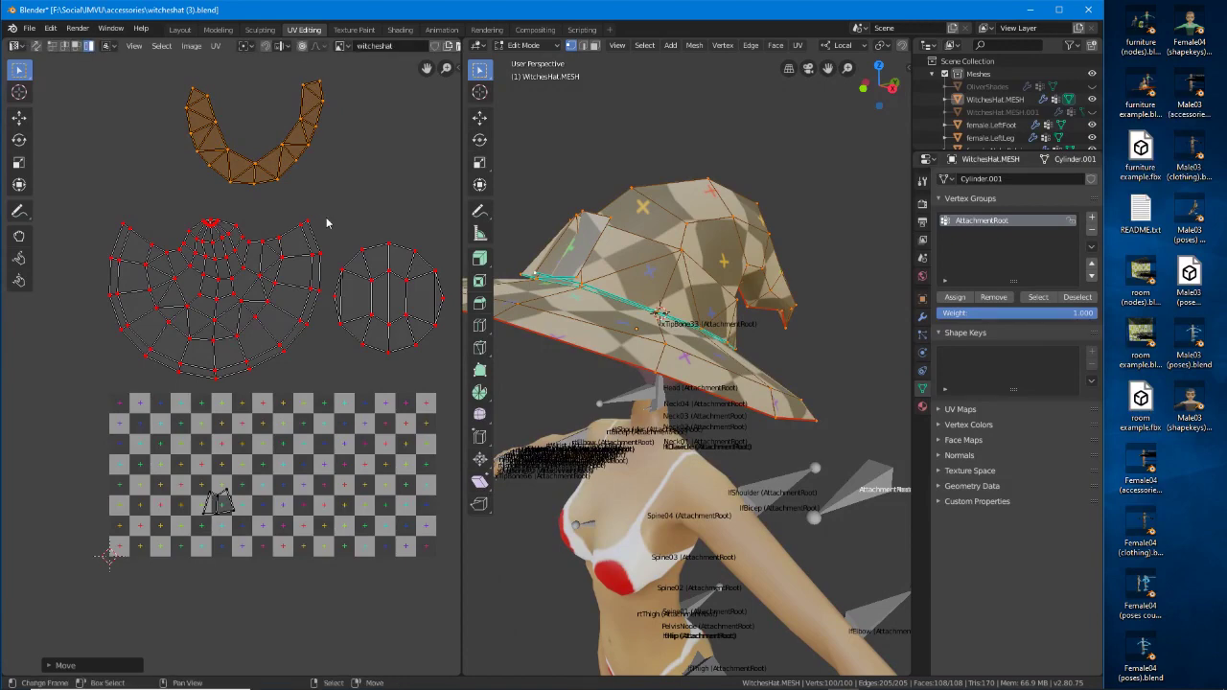
Move the small front-panel island off the checker texture to the space above the round island.
right_click(227, 512)
key(g)
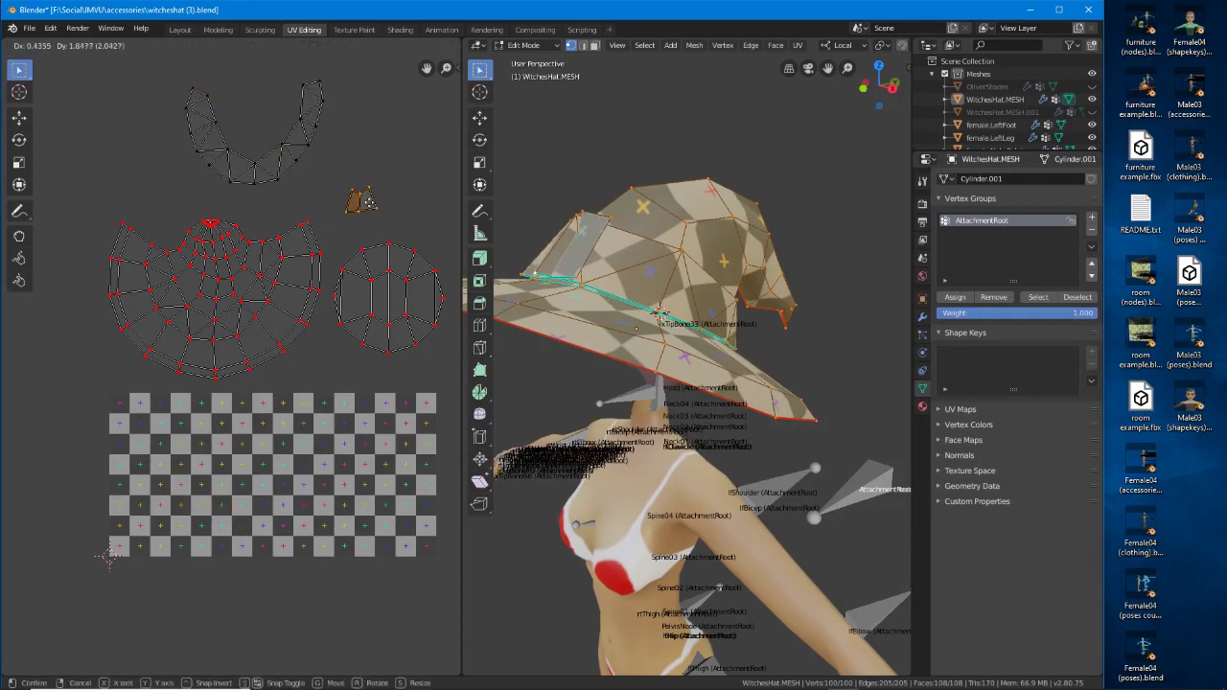
click(381, 168)
Unwrap the mesh again so only the unpinned band and front-panel islands get a new layout.
middle_drag(718, 394, 466, 398)
scroll(723, 397, up, 3)
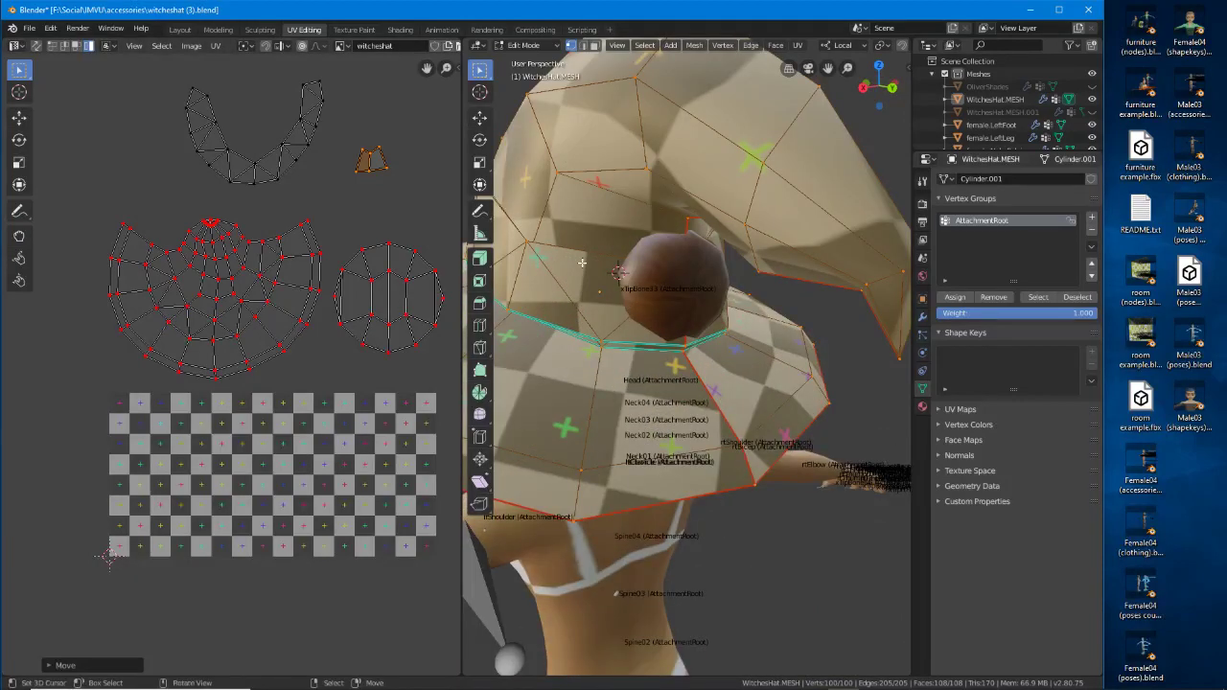
middle_drag(576, 272, 706, 333)
scroll(644, 279, down, 2)
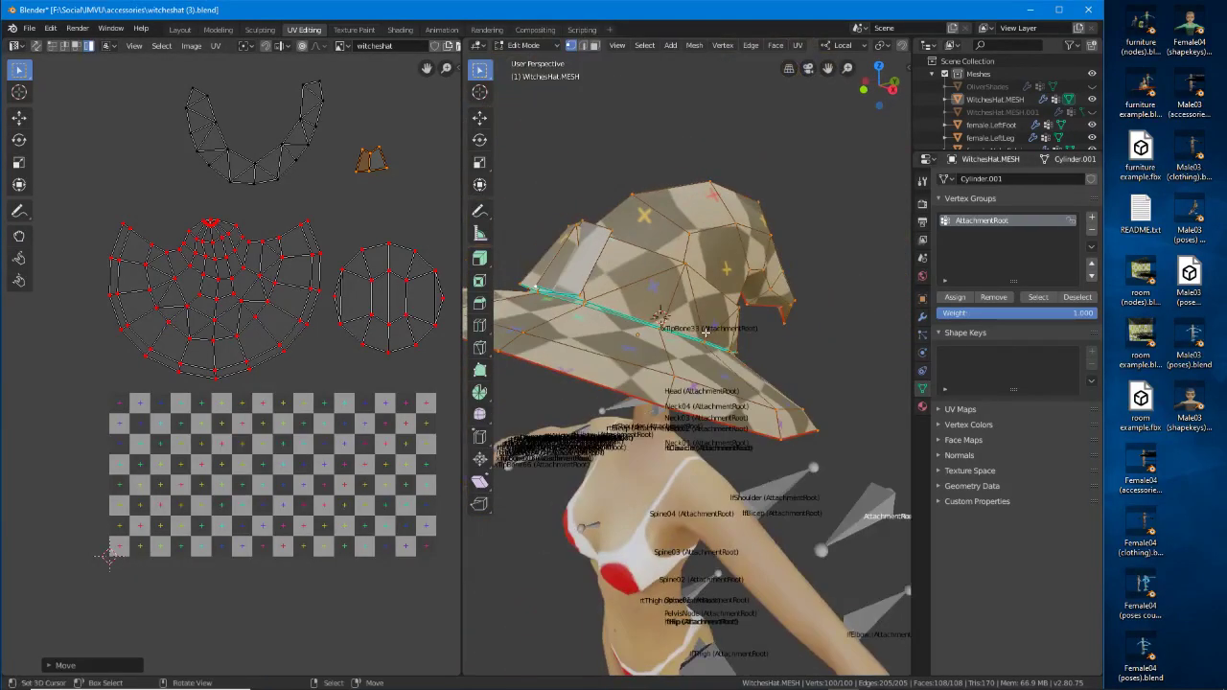
click(295, 146)
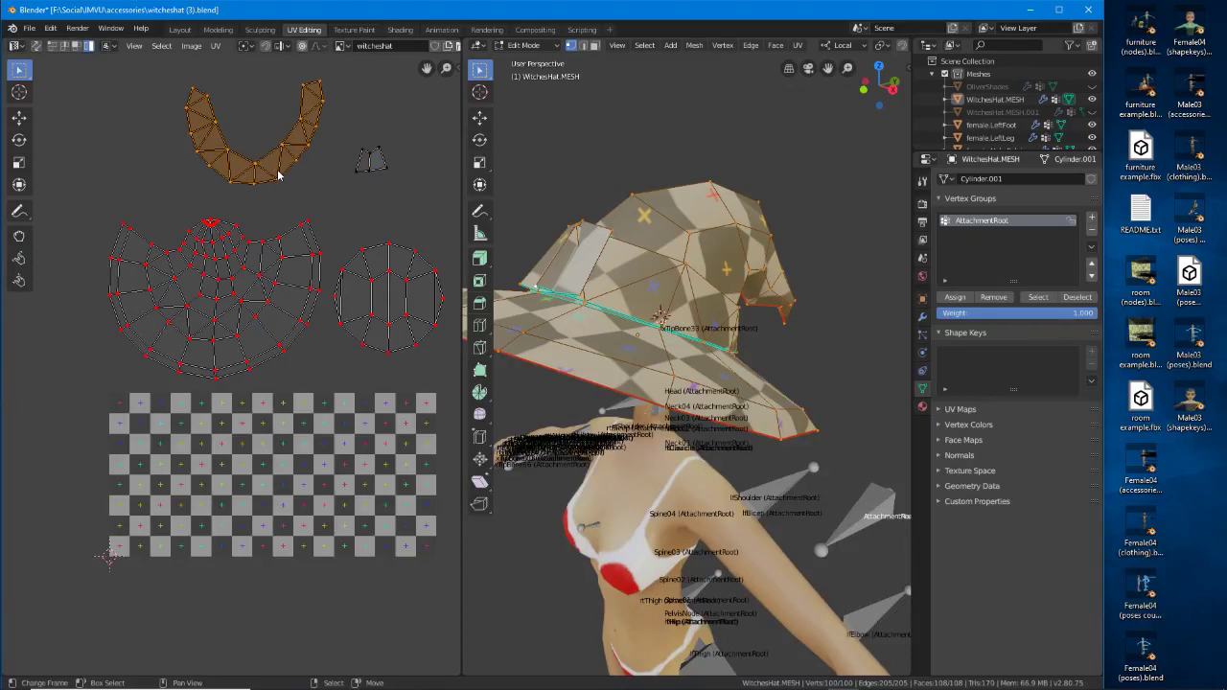
key(u)
click(278, 174)
middle_drag(155, 486, 173, 483)
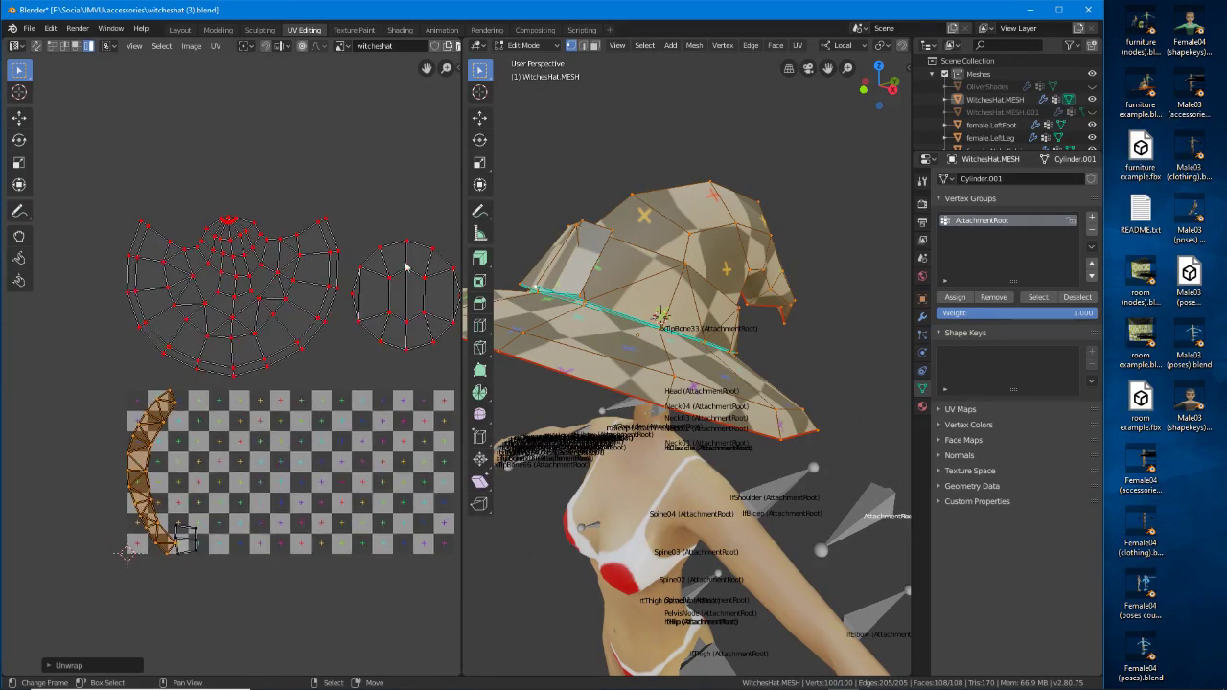
Rotate the front-panel island upright, scale it up about 2.28 times, and place it beside the checker texture.
click(190, 539)
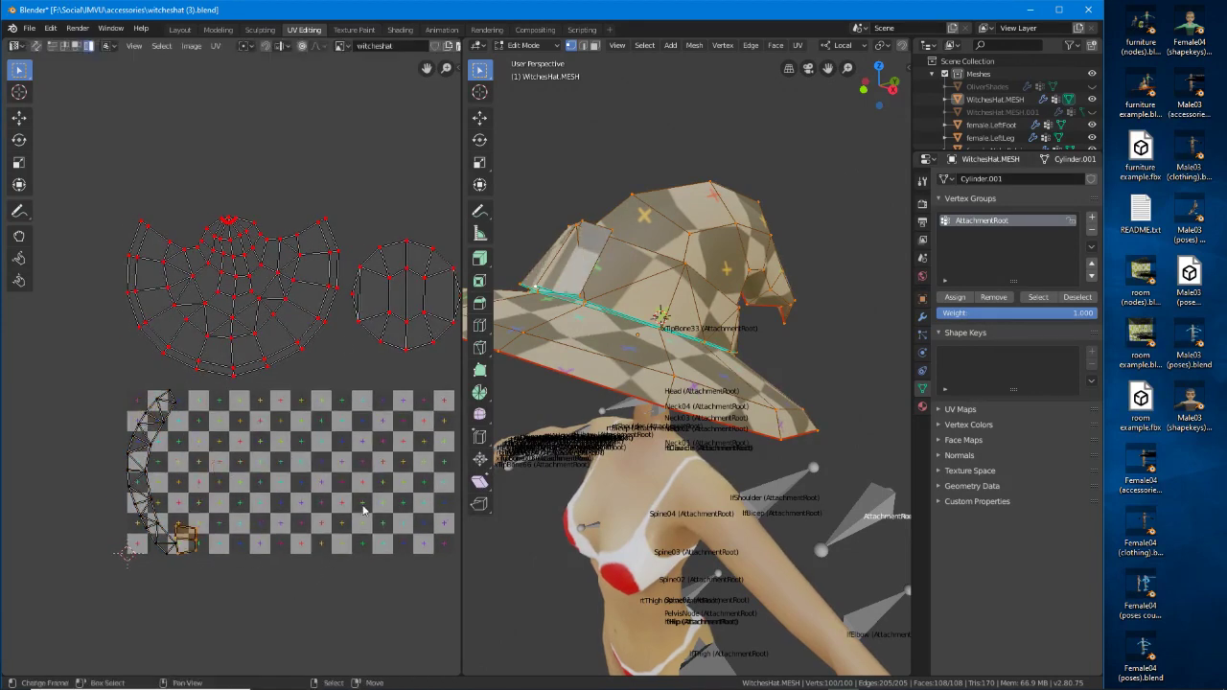
key(r)
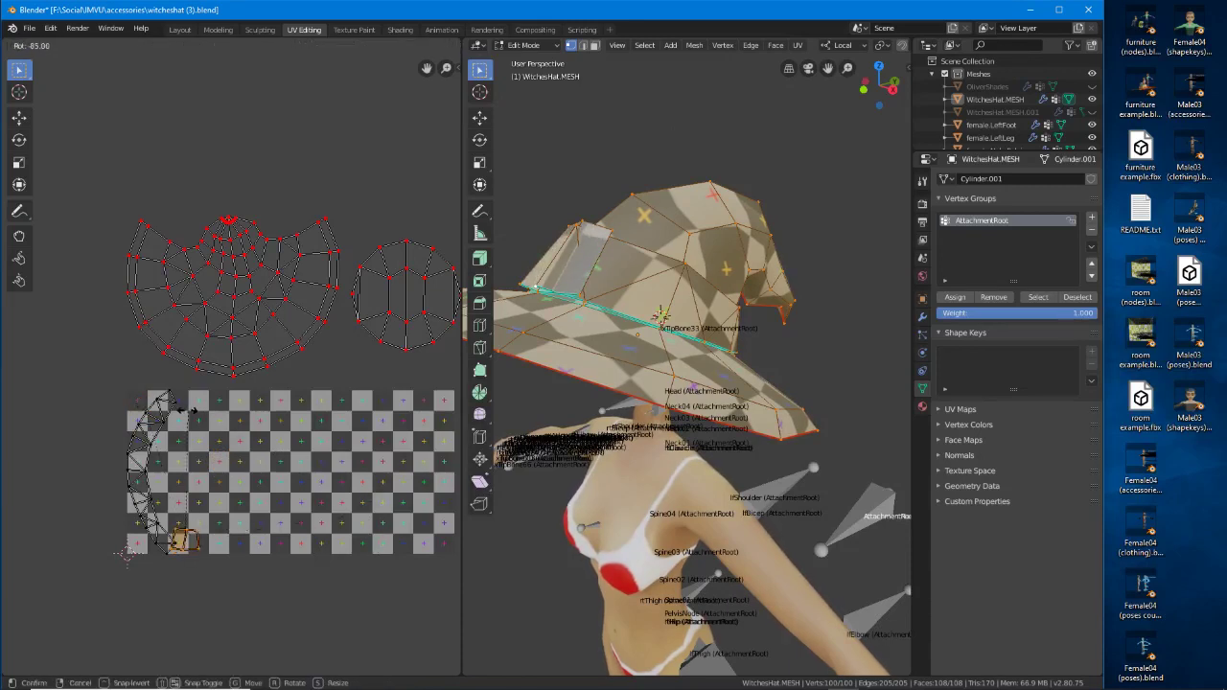
click(249, 608)
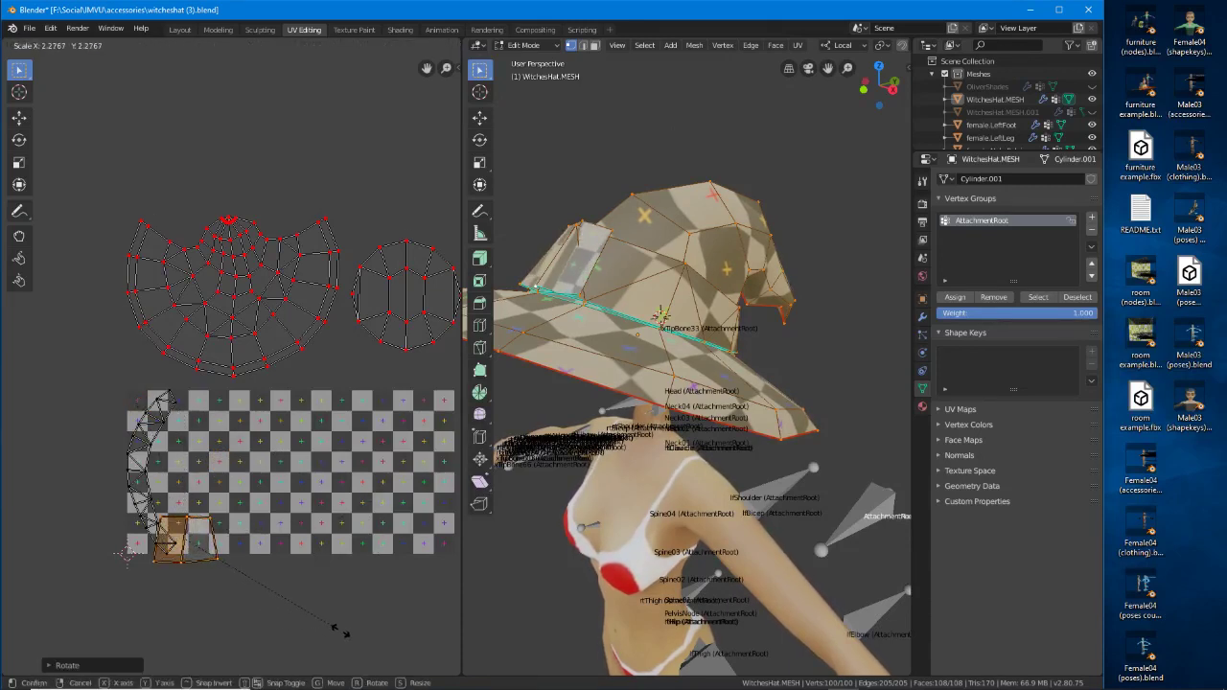
key(g)
click(199, 483)
Select the curved band island and rotate it to lie horizontally across the checker texture.
right_click(147, 493)
middle_drag(209, 513, 171, 535)
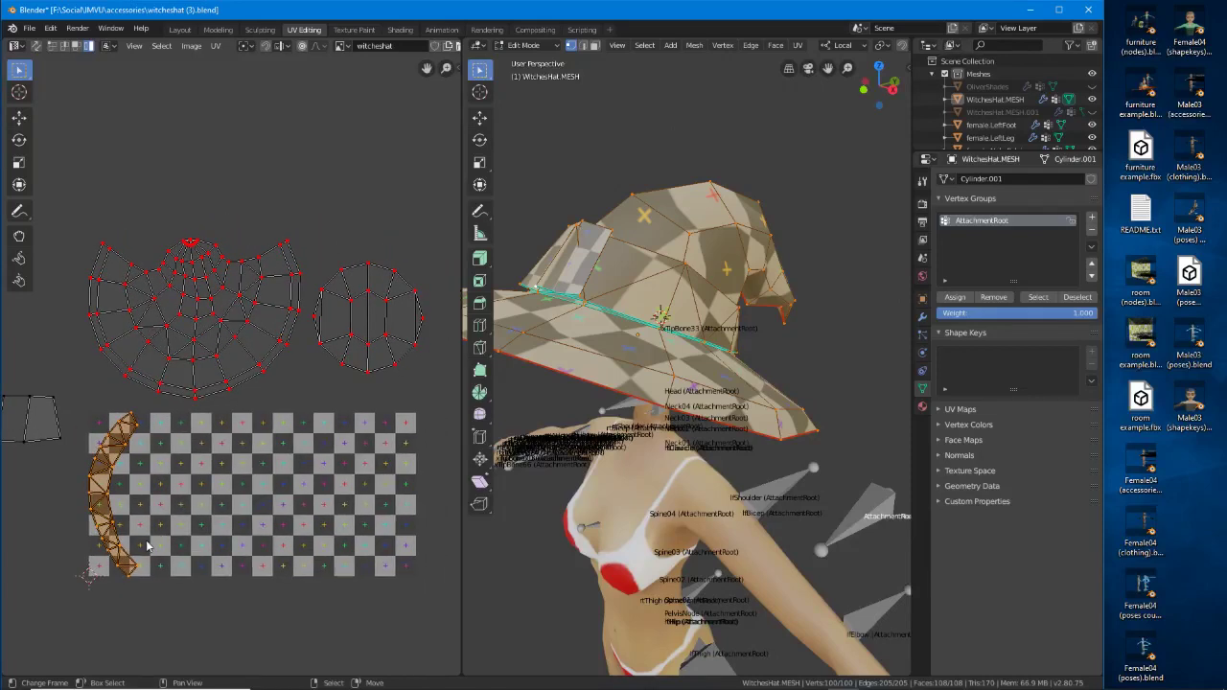
key(r)
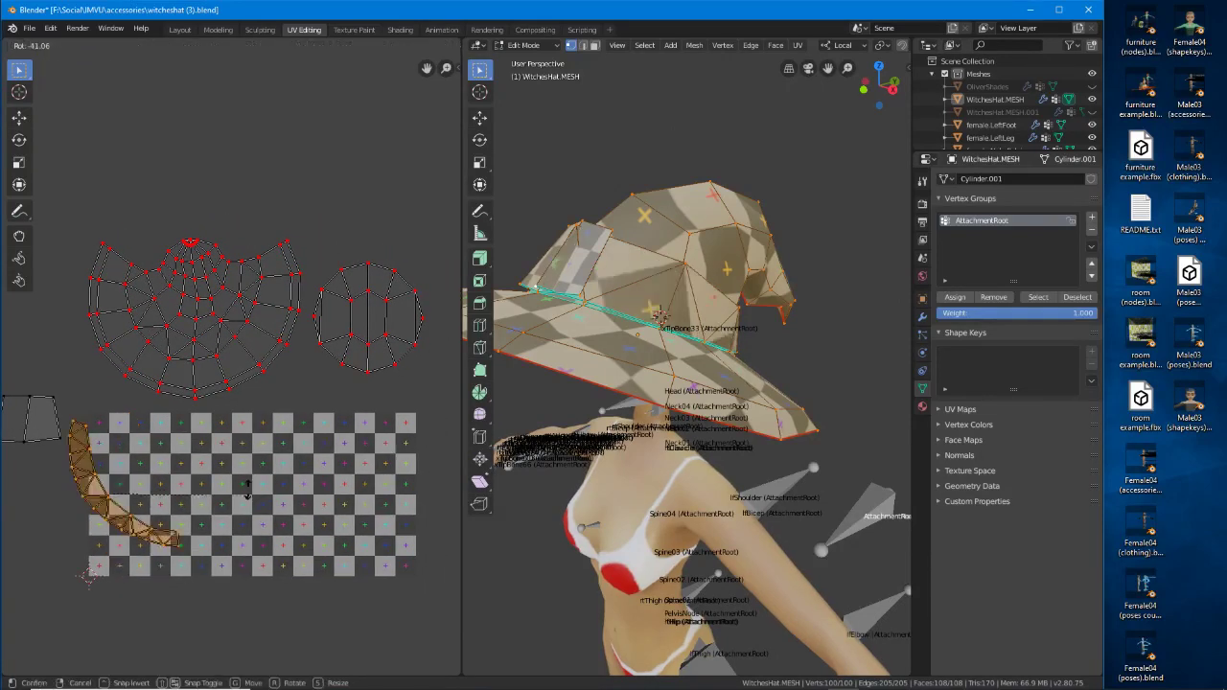
click(160, 513)
Square up the middle segment of the curved band island by moving its lower vertices onto a level line over one checker square.
middle_drag(159, 513, 254, 370)
scroll(273, 467, up, 3)
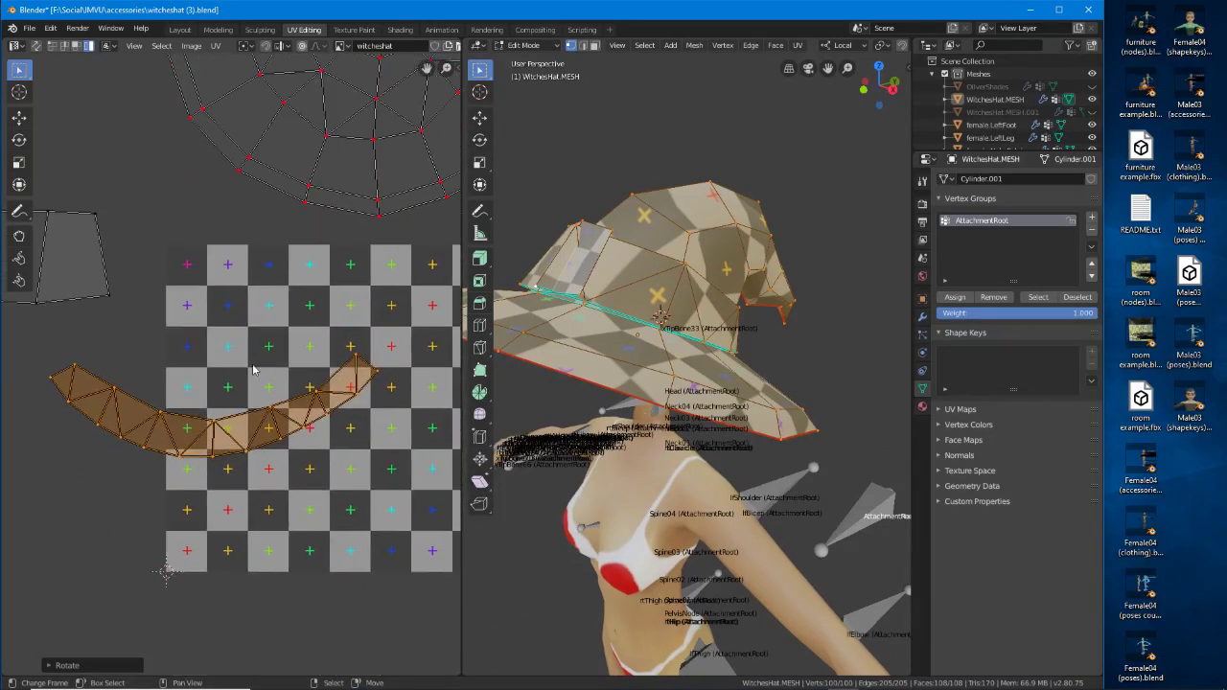
click(217, 426)
key(g)
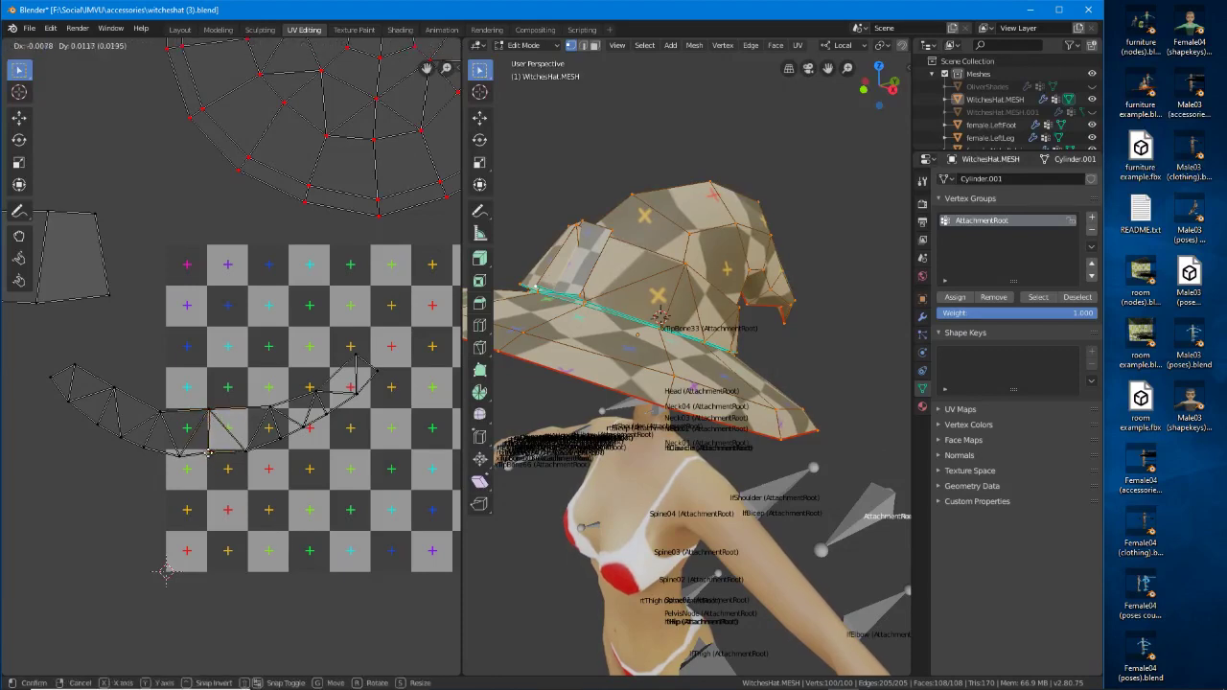
click(209, 450)
right_click(253, 450)
key(g)
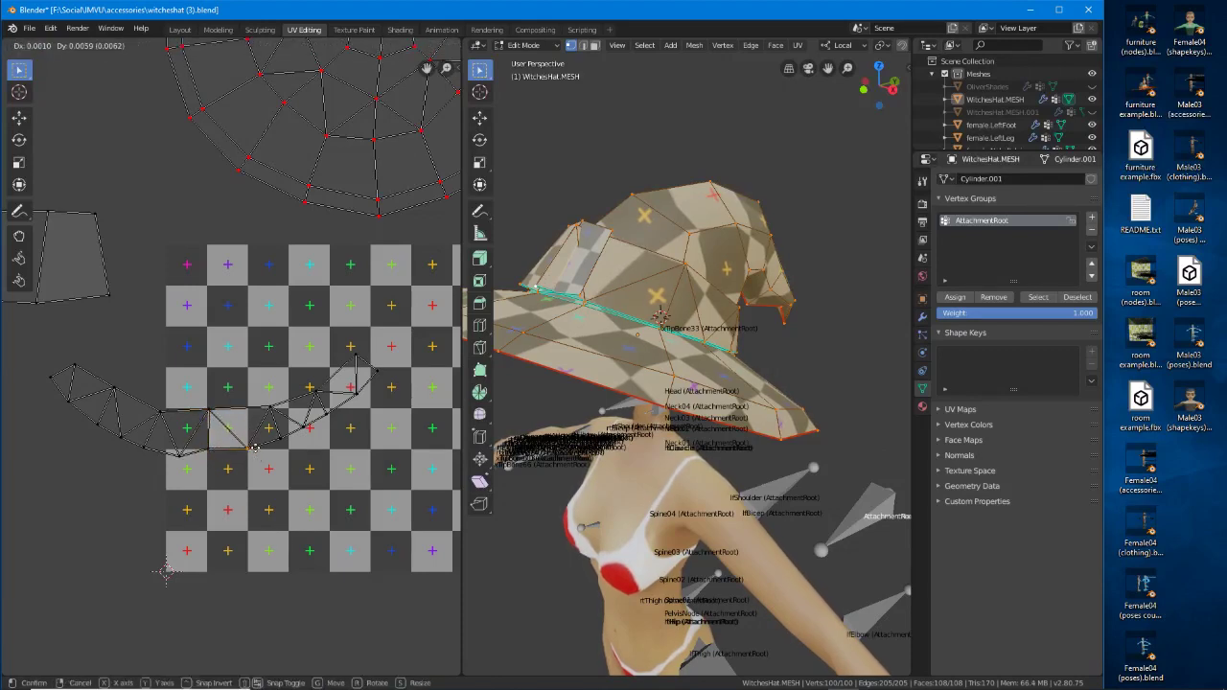
click(253, 447)
Straighten the band segments just right of the middle by moving their lower and upper vertices level with the squared segment.
right_click(282, 442)
key(g)
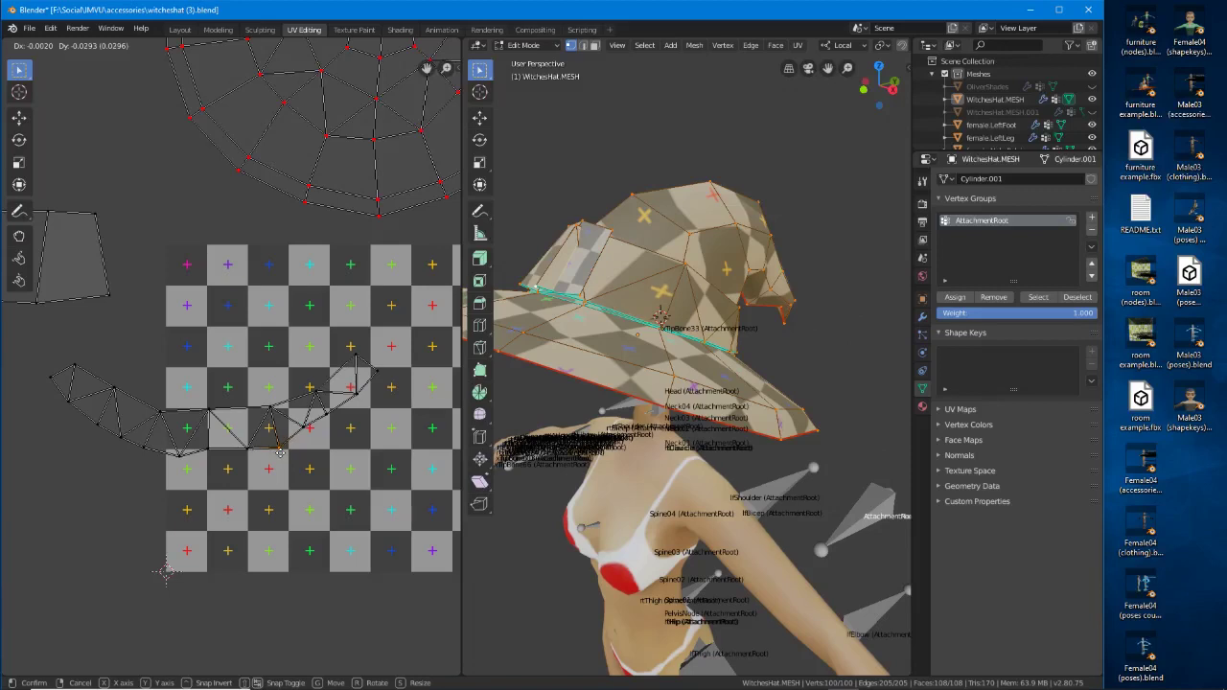
click(281, 453)
right_click(274, 411)
key(g)
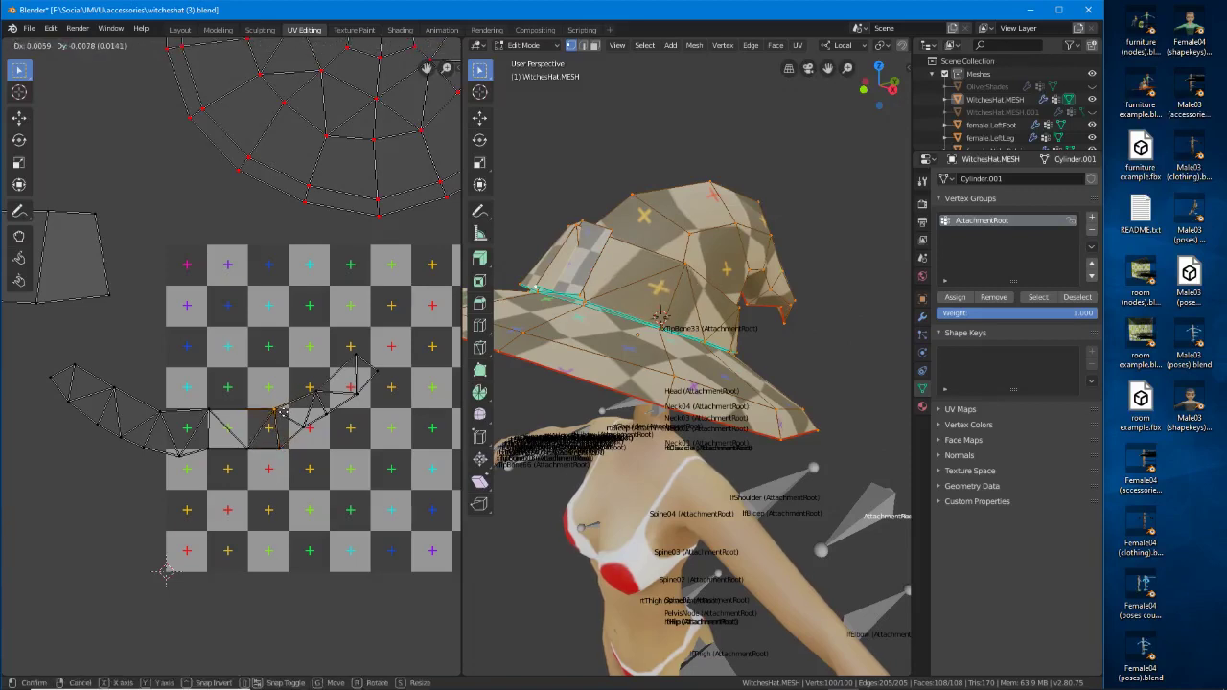
click(276, 413)
right_click(306, 429)
key(g)
click(311, 454)
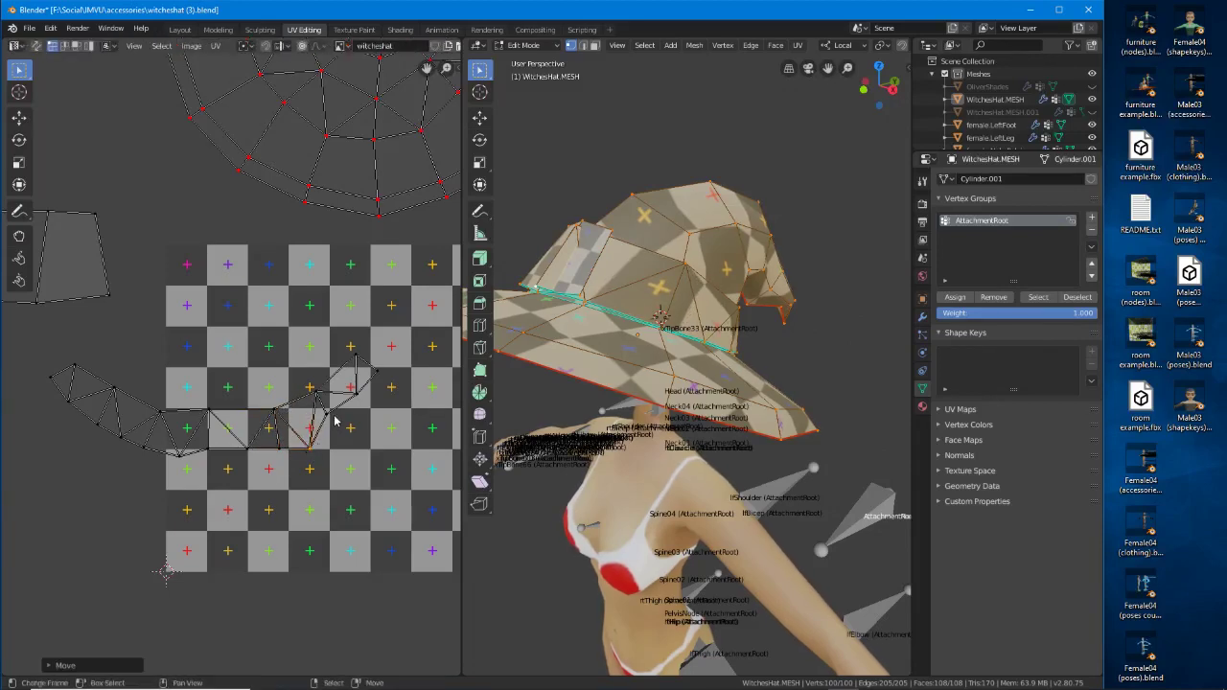
Bring the remaining vertices of the band's right half down to form a straight lower edge and right end.
right_click(332, 416)
key(g)
drag(354, 448, 384, 458)
click(384, 458)
middle_drag(385, 456, 341, 452)
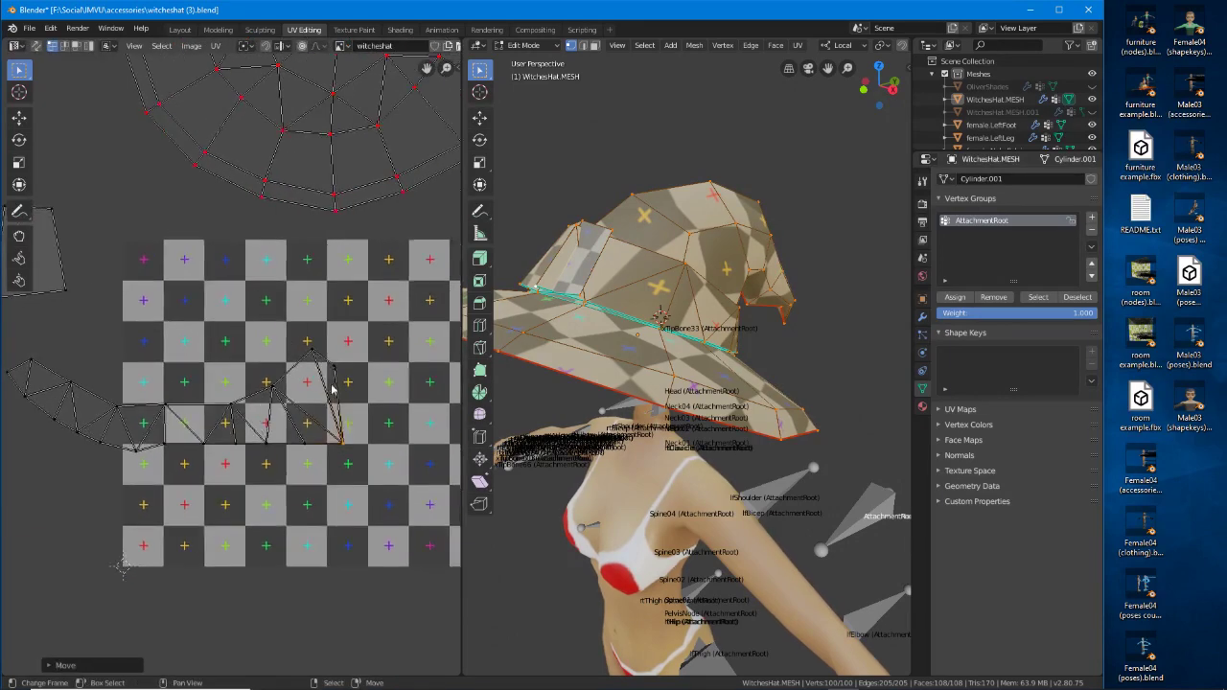
right_click(332, 369)
key(g)
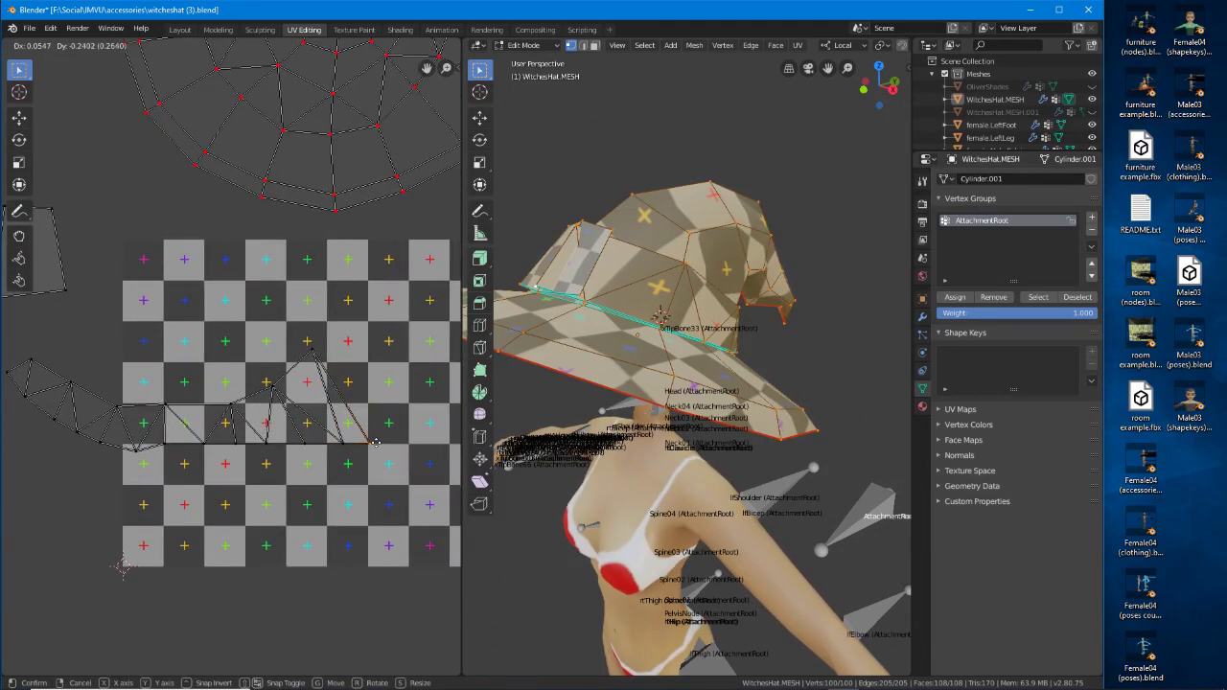
click(373, 444)
Line up the upper-edge vertices of the band's right half so they form a straight edge parallel to the lower one.
right_click(322, 357)
key(g)
drag(379, 388, 342, 408)
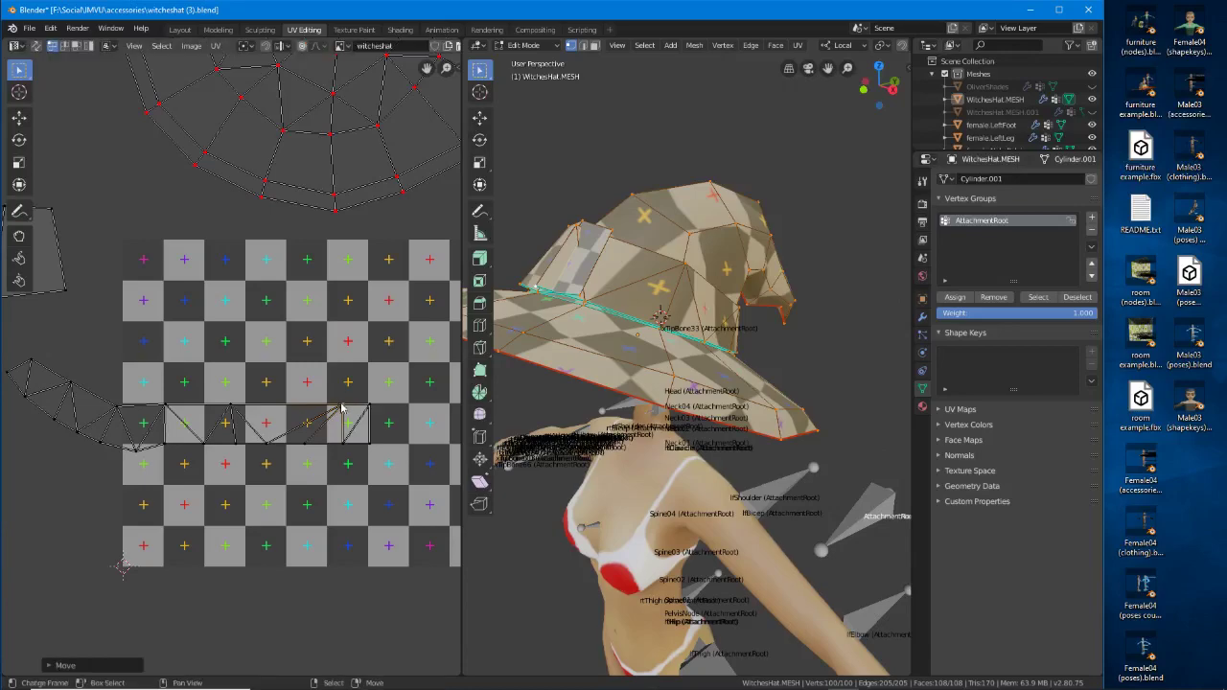
middle_drag(623, 335, 523, 343)
key(g)
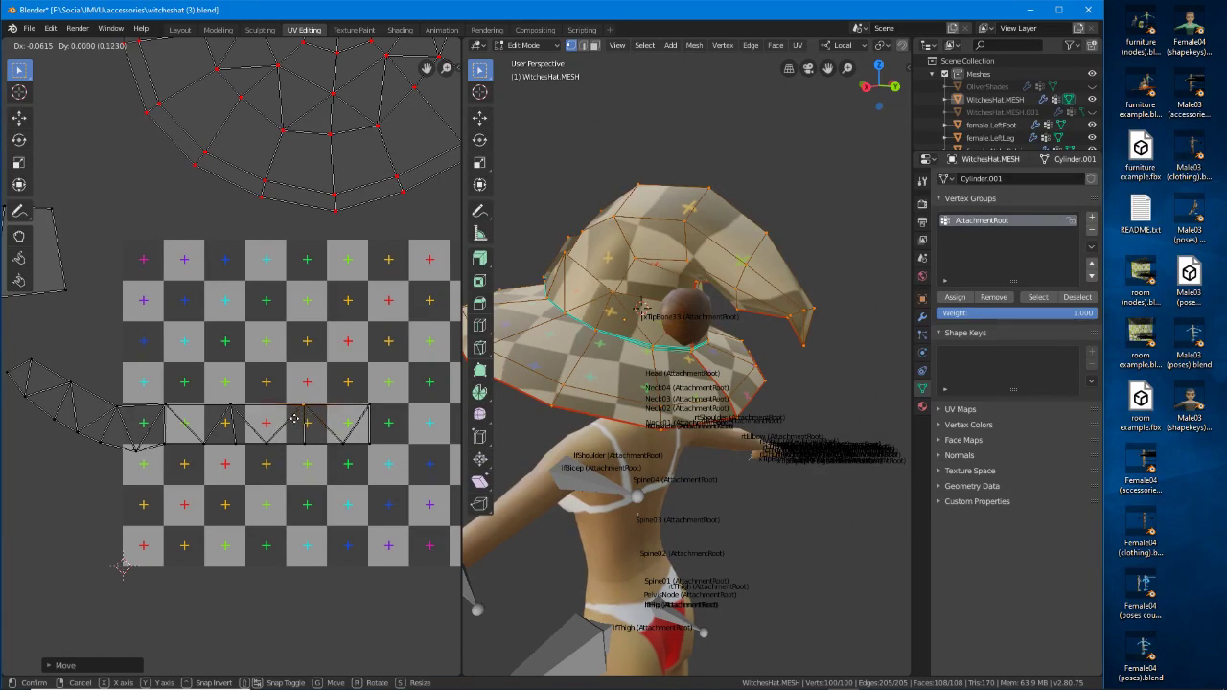
click(295, 419)
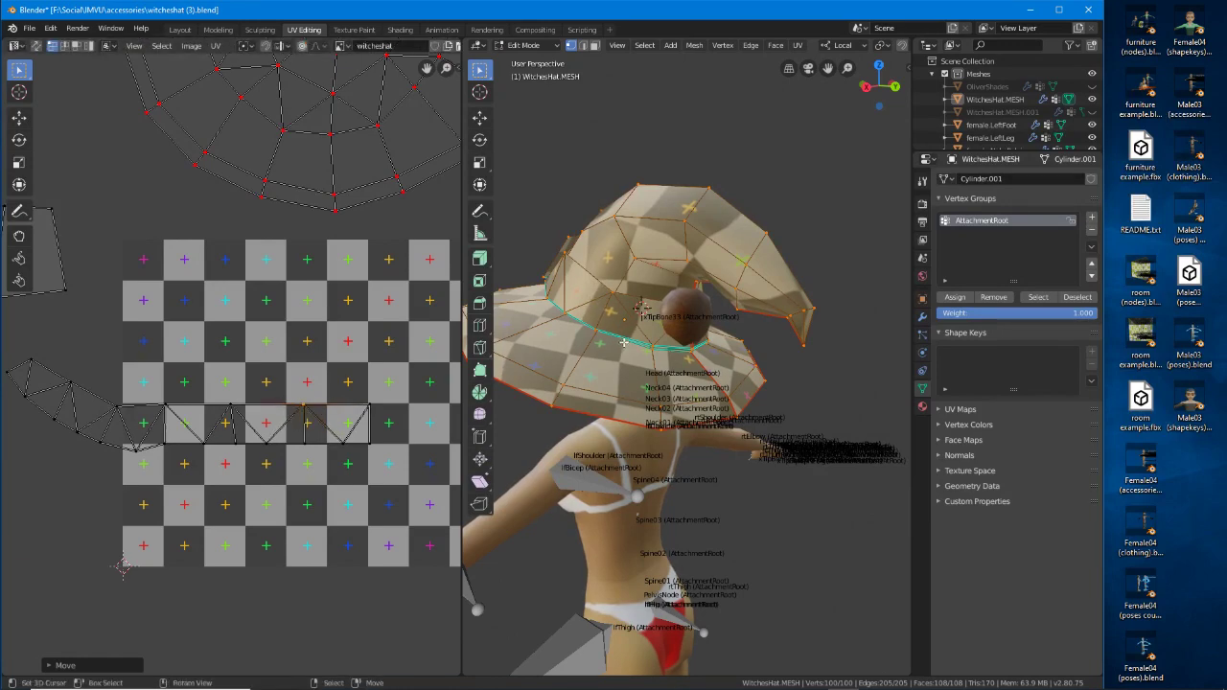
Fine-tune two upper-edge vertices in the straightened part of the band so they sit upright above their lower vertices.
scroll(624, 343, up, 3)
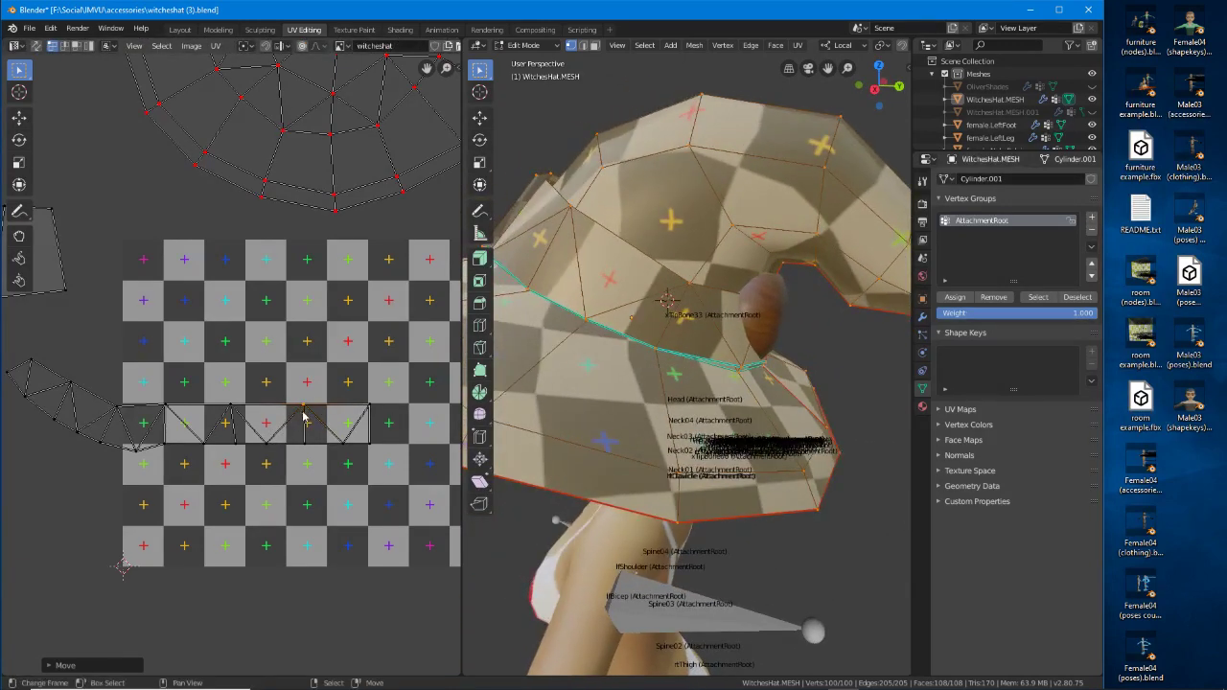
key(g)
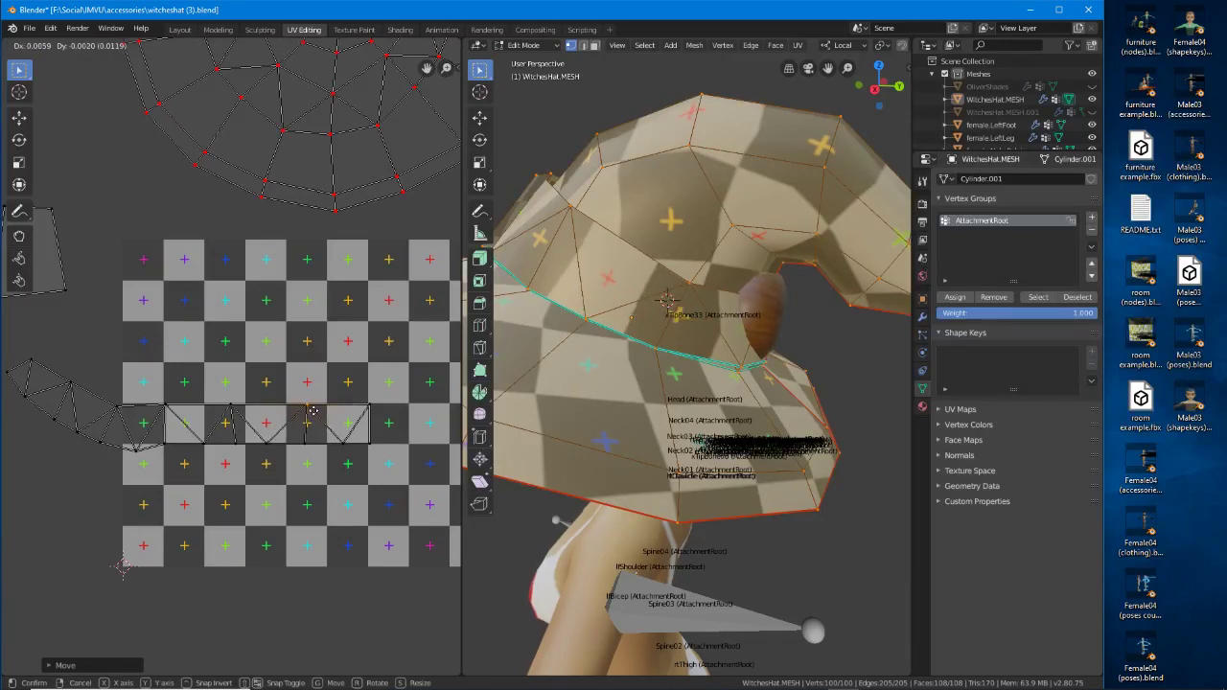
click(313, 413)
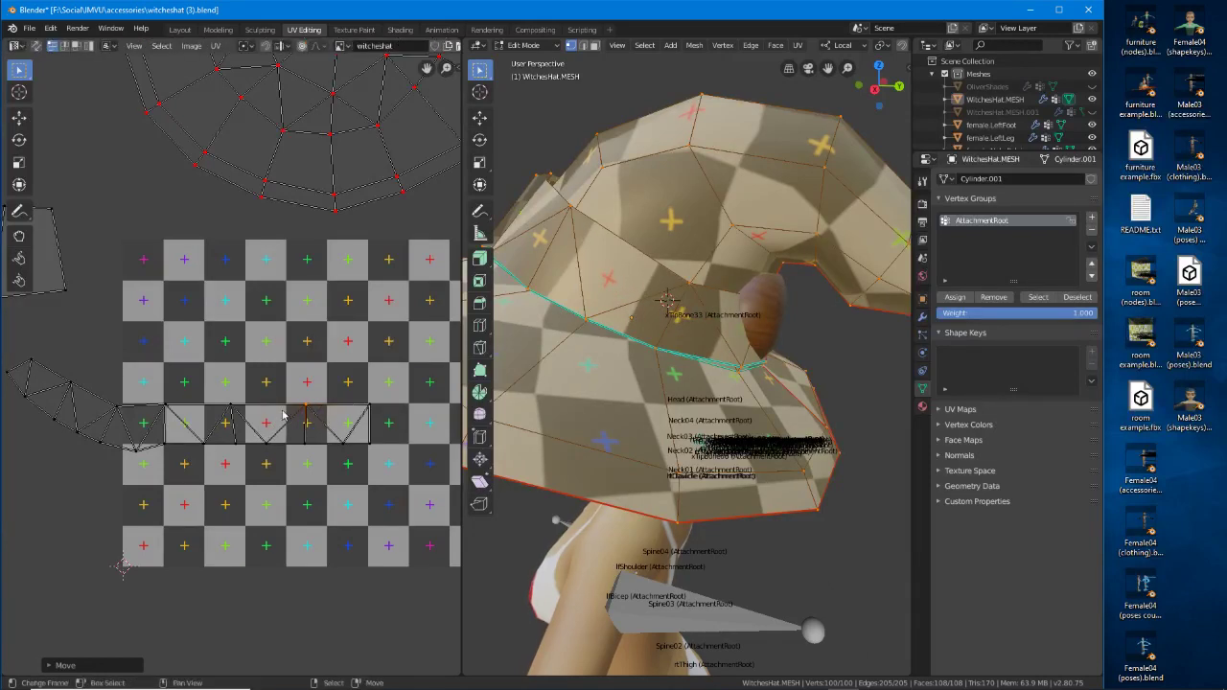
middle_drag(296, 452, 367, 452)
key(g)
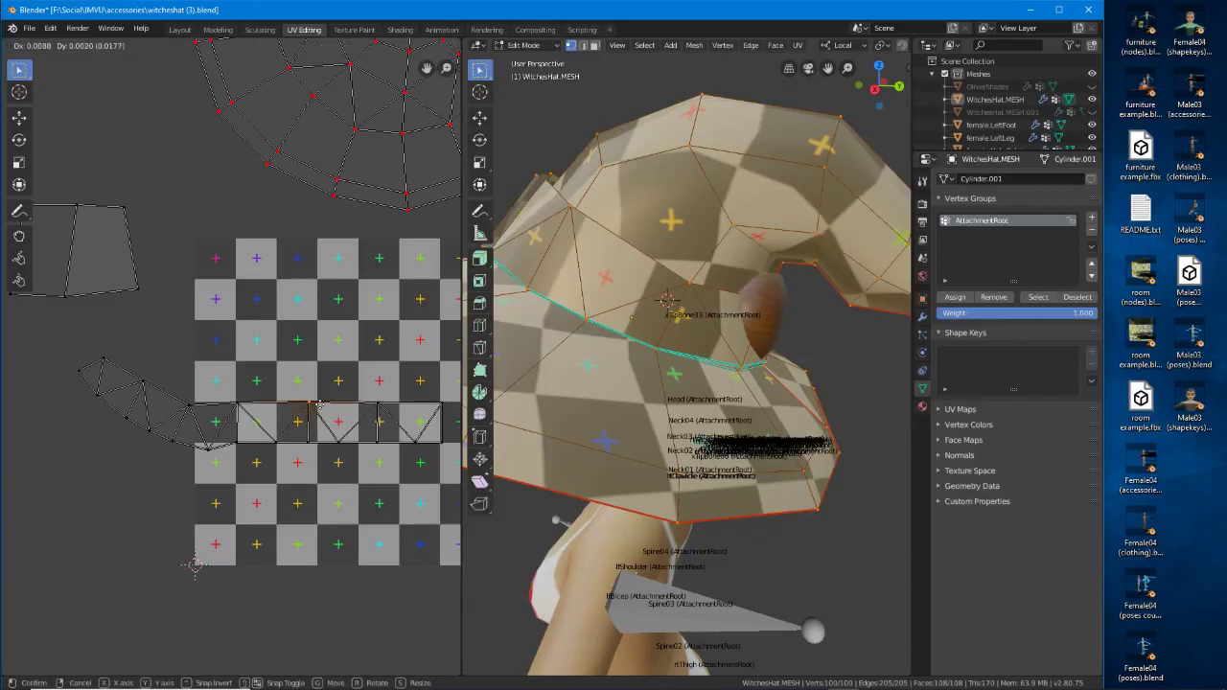
click(318, 405)
Level the lower and upper vertices where the band's curved left half meets the straightened part.
middle_drag(211, 462, 313, 458)
key(g)
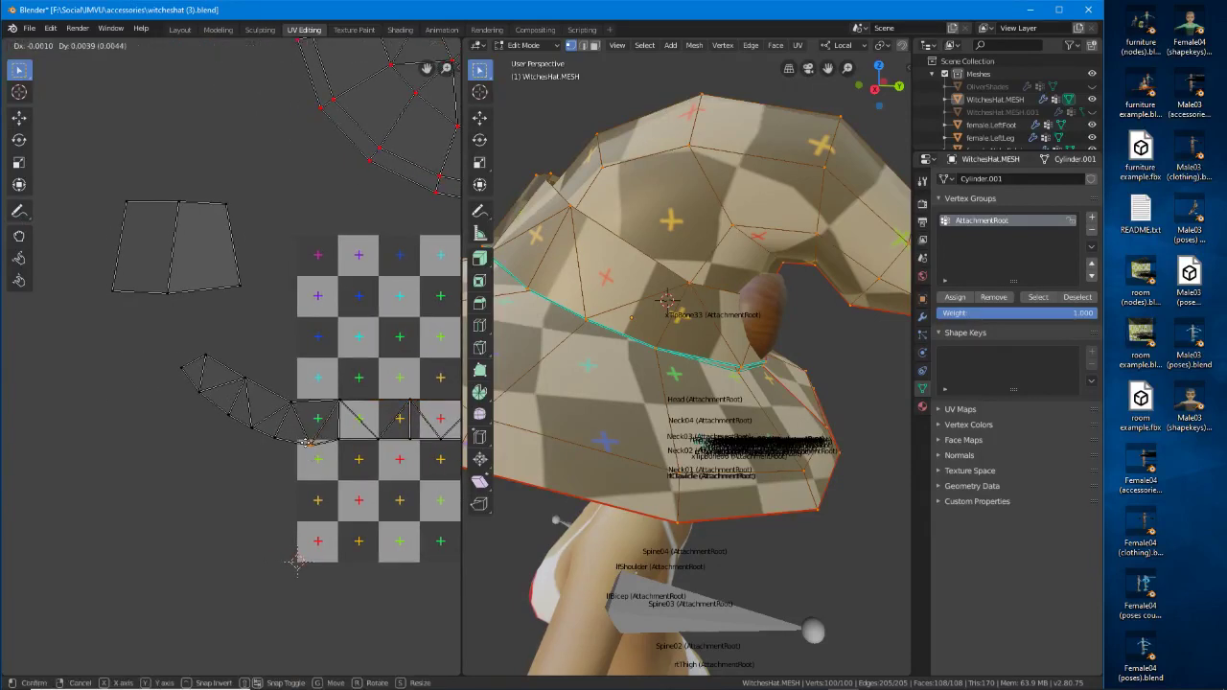
click(303, 440)
key(g)
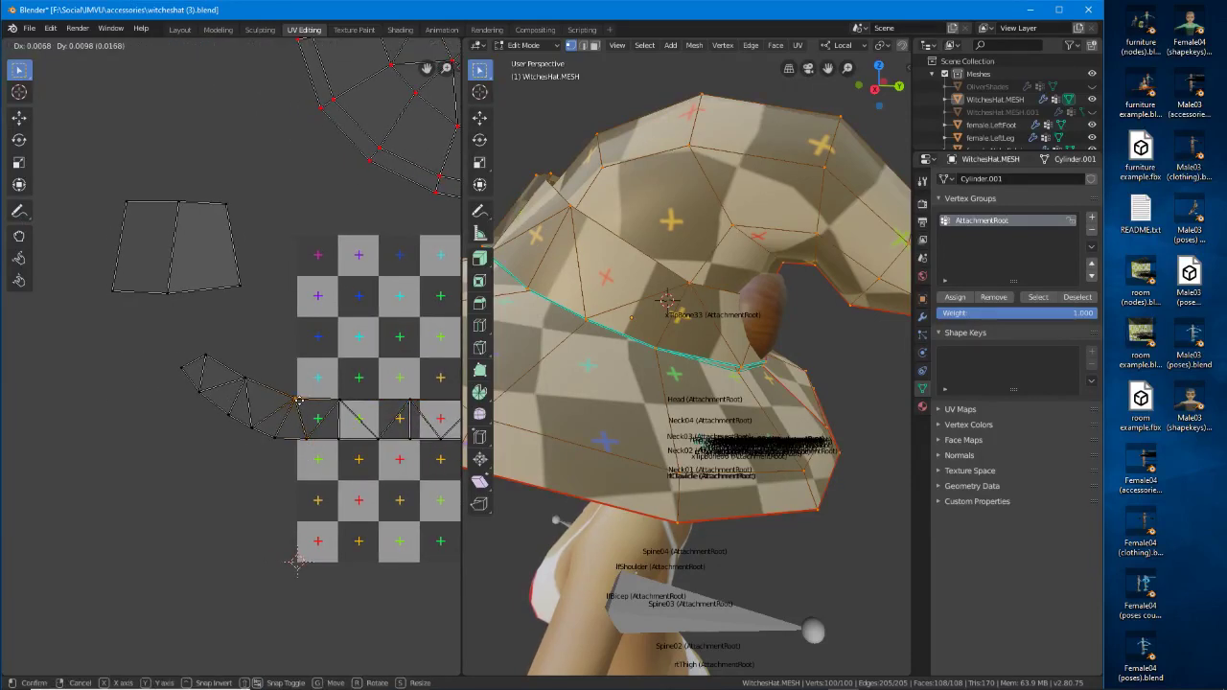
click(273, 439)
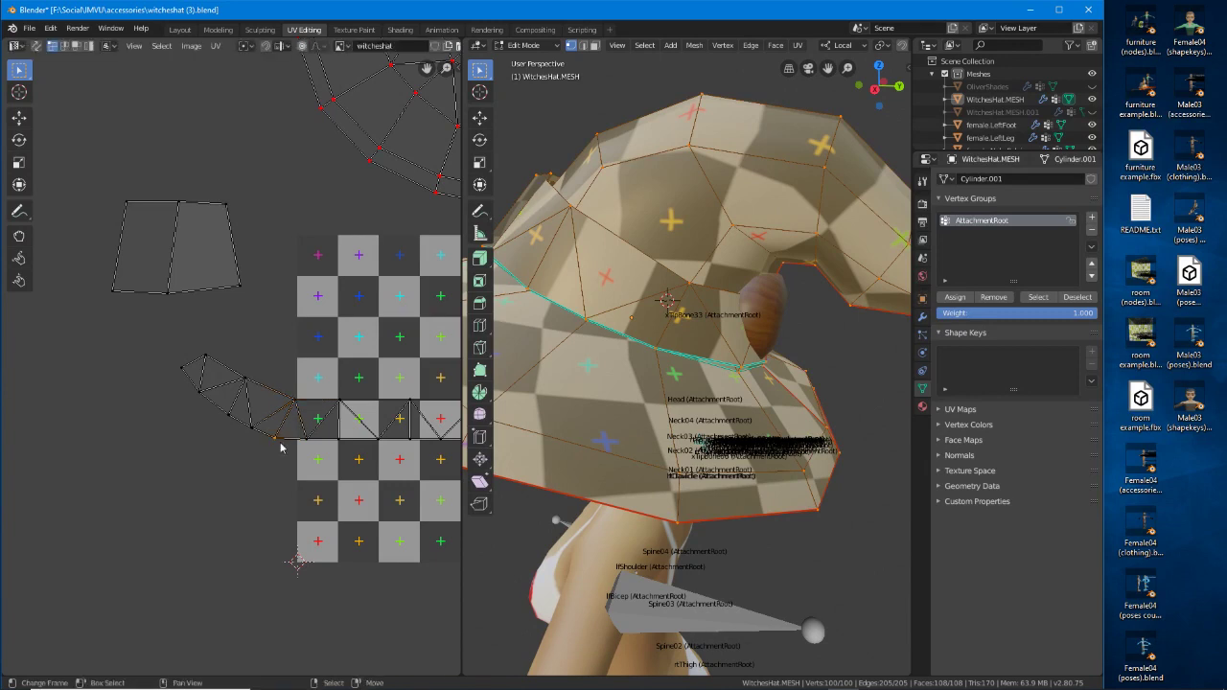
Move the lower vertices of the band's left half one after another onto the straight lower edge, evenly spaced out to the end.
click(248, 428)
key(g)
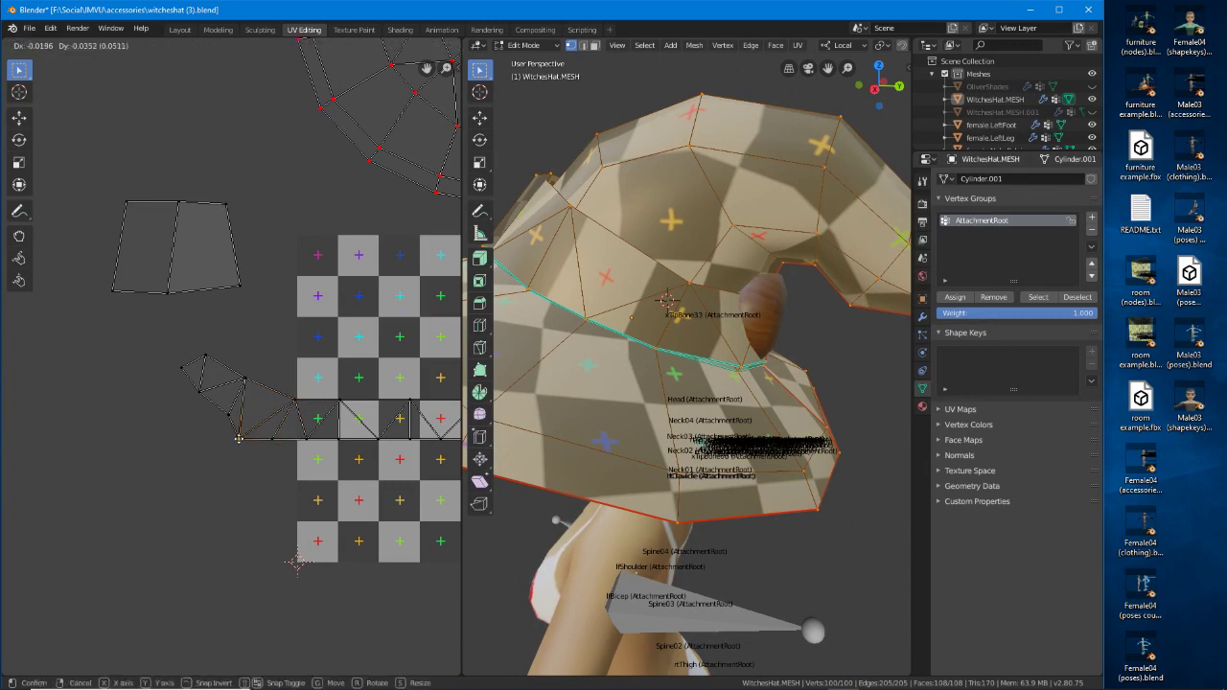
click(240, 440)
click(231, 417)
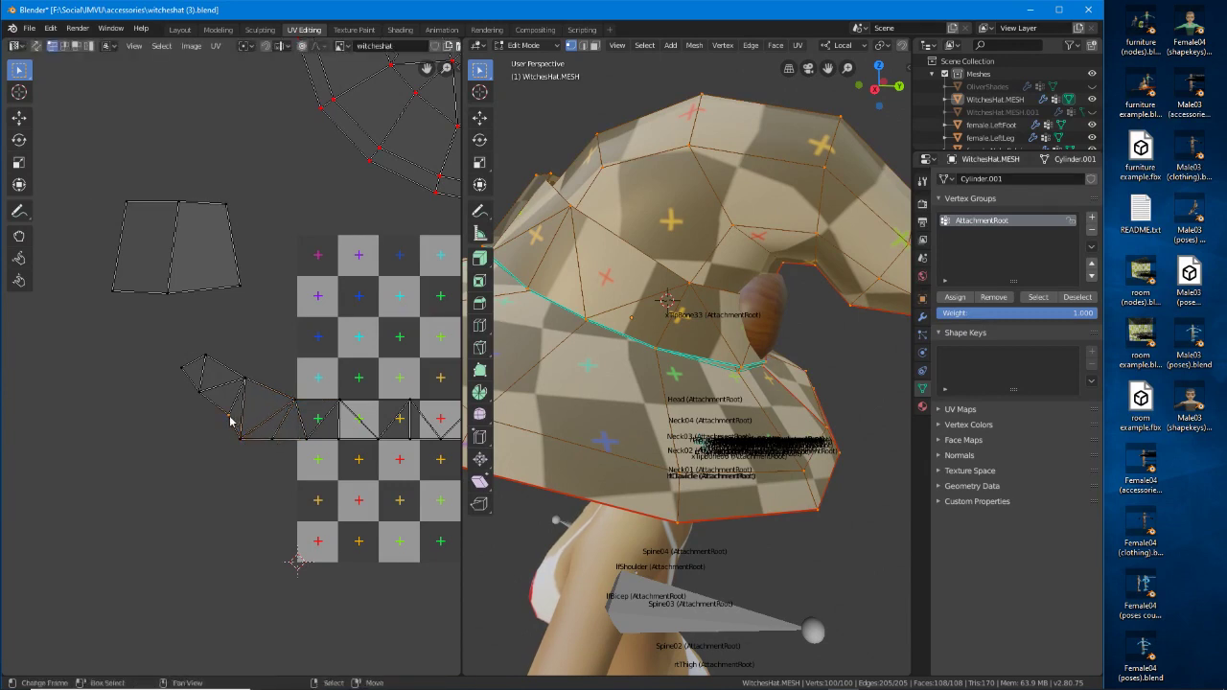
key(g)
click(205, 443)
click(204, 405)
key(g)
click(169, 442)
click(180, 379)
key(g)
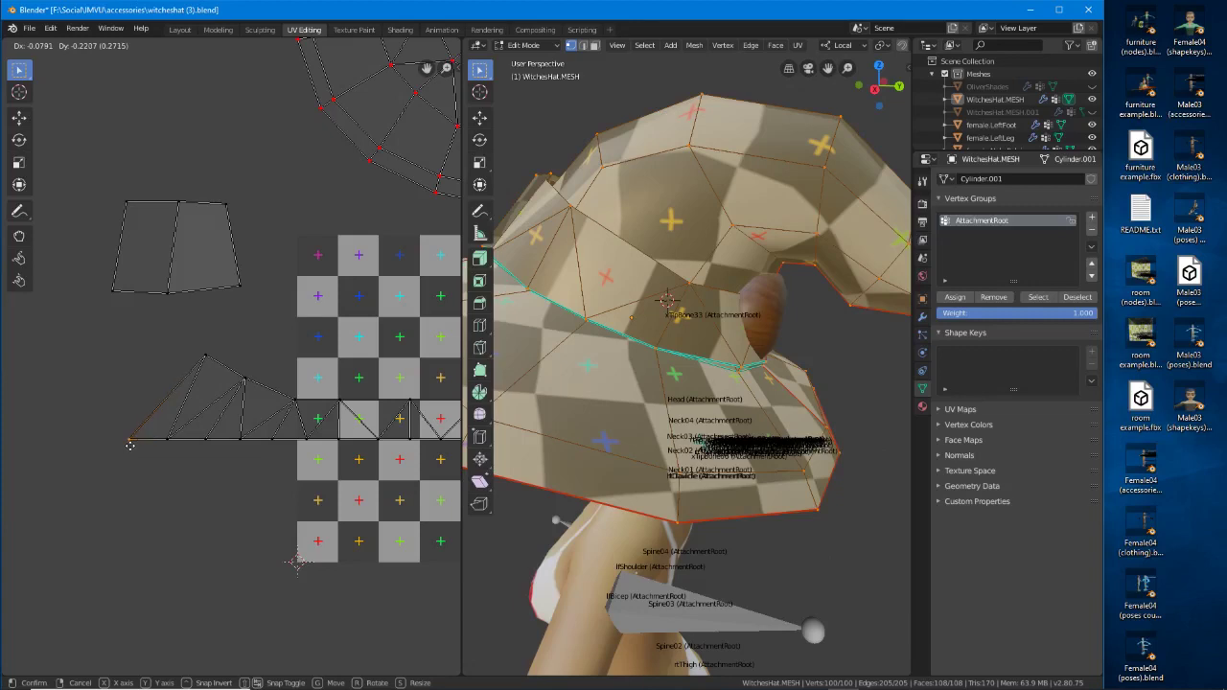
click(130, 445)
Bring the end corner and inner upper vertices of the band's left half down to form a straight upper edge.
click(217, 358)
key(g)
click(138, 400)
click(244, 382)
key(g)
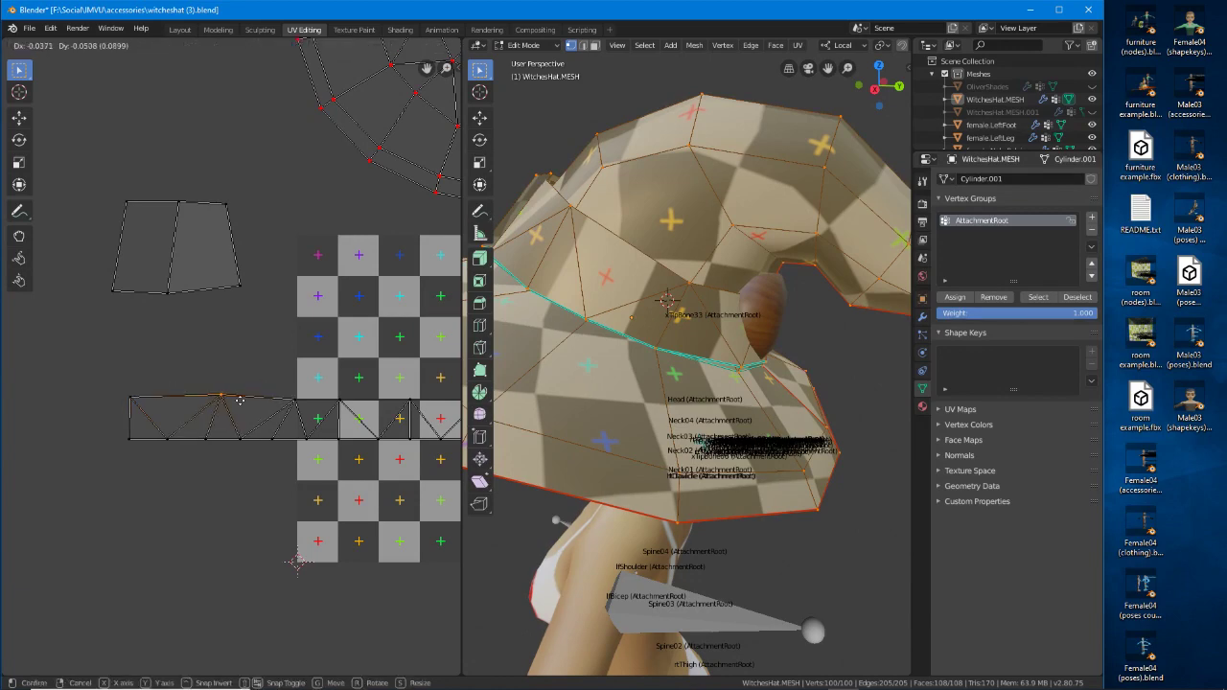
click(233, 401)
middle_drag(805, 403, 479, 391)
key(g)
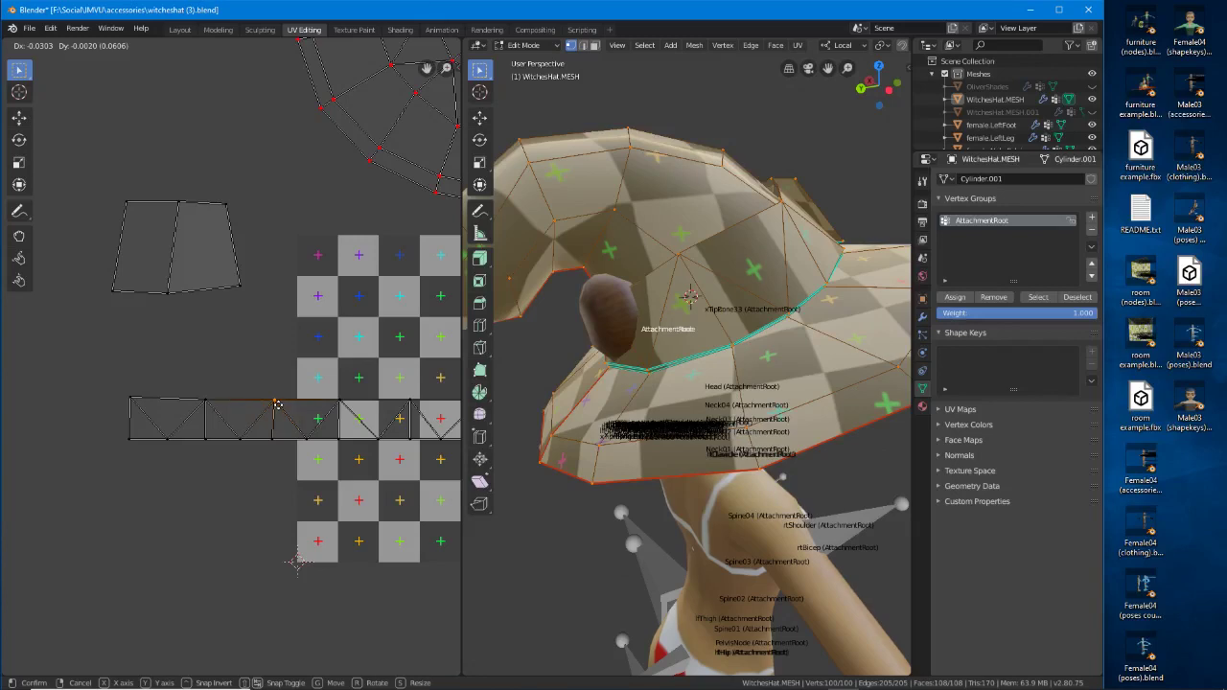
click(349, 404)
Nudge the upper corner vertex at the band's left end until it is level with the upper edge.
click(205, 411)
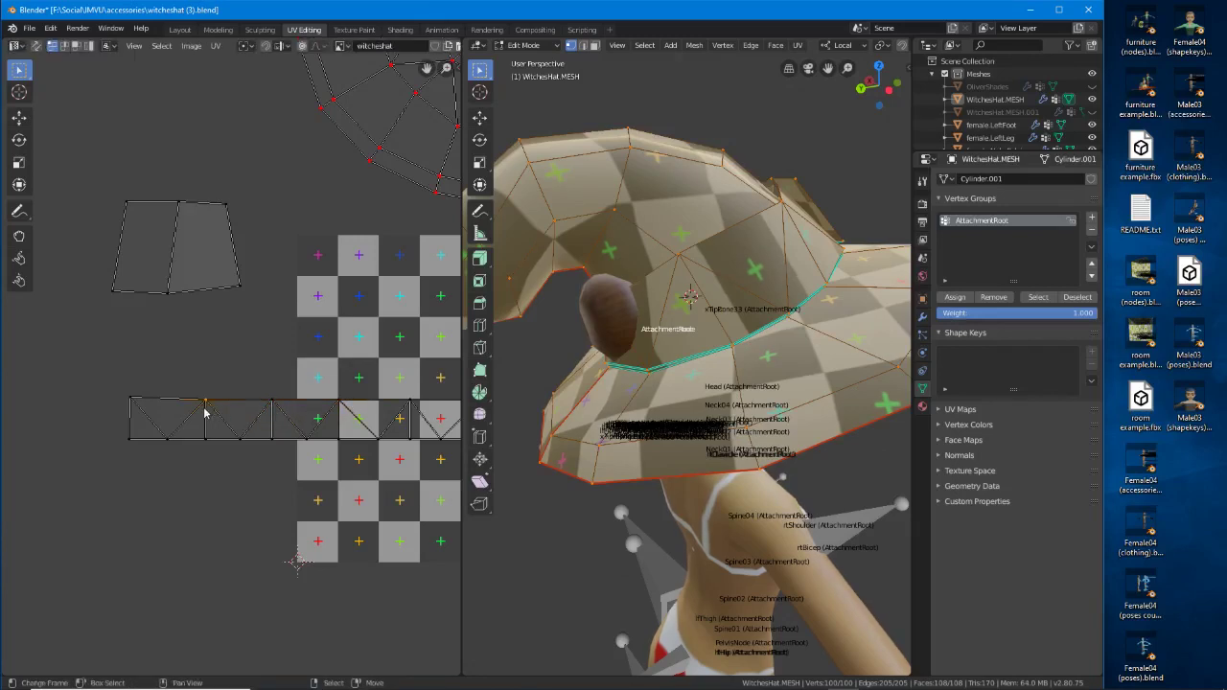
key(g)
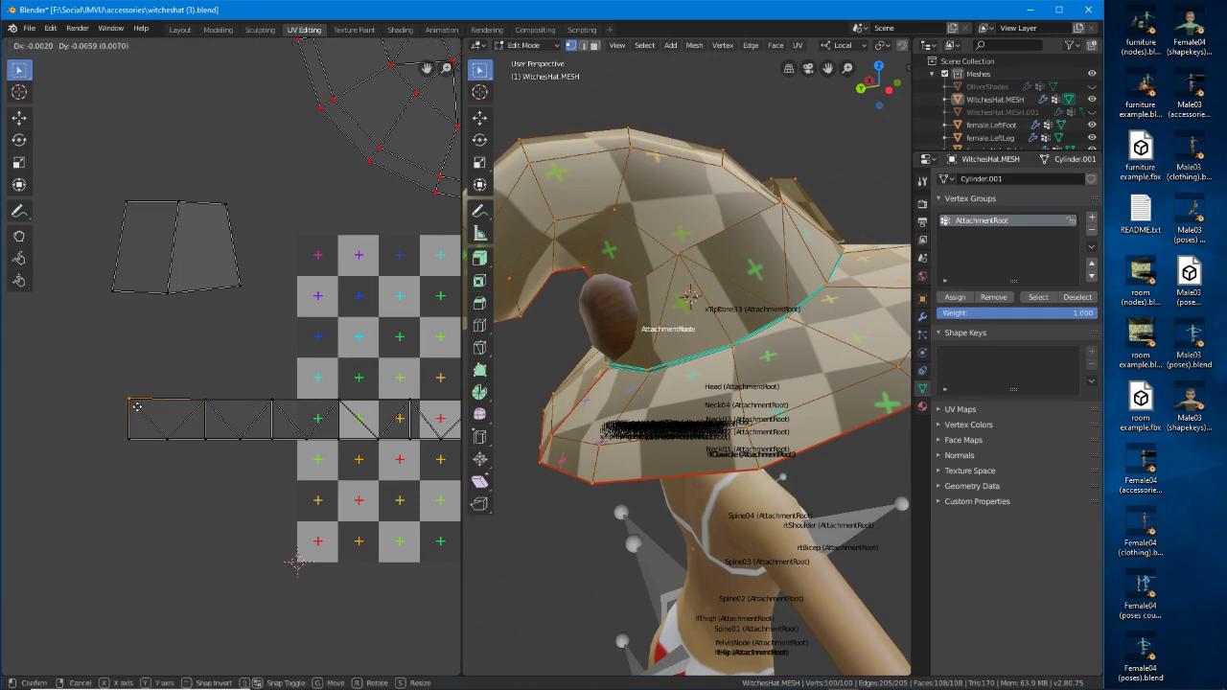
click(138, 410)
key(g)
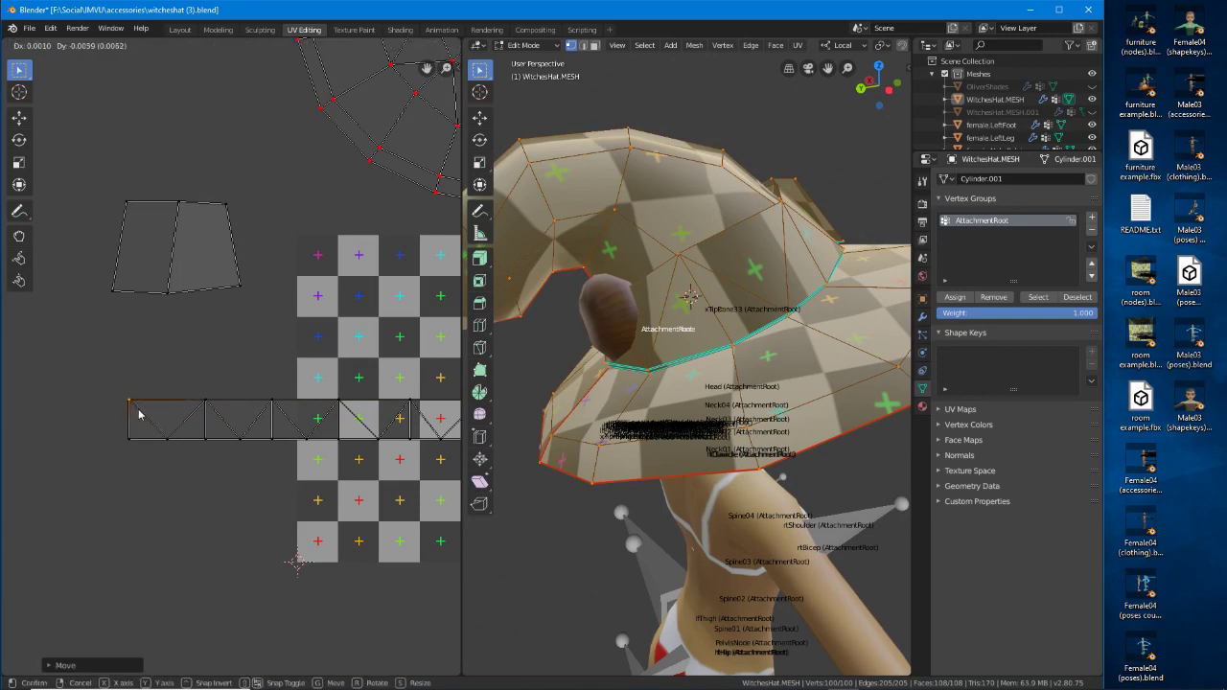
click(138, 414)
Switch UV selection to whole islands and select the straightened band island.
middle_drag(748, 373, 576, 401)
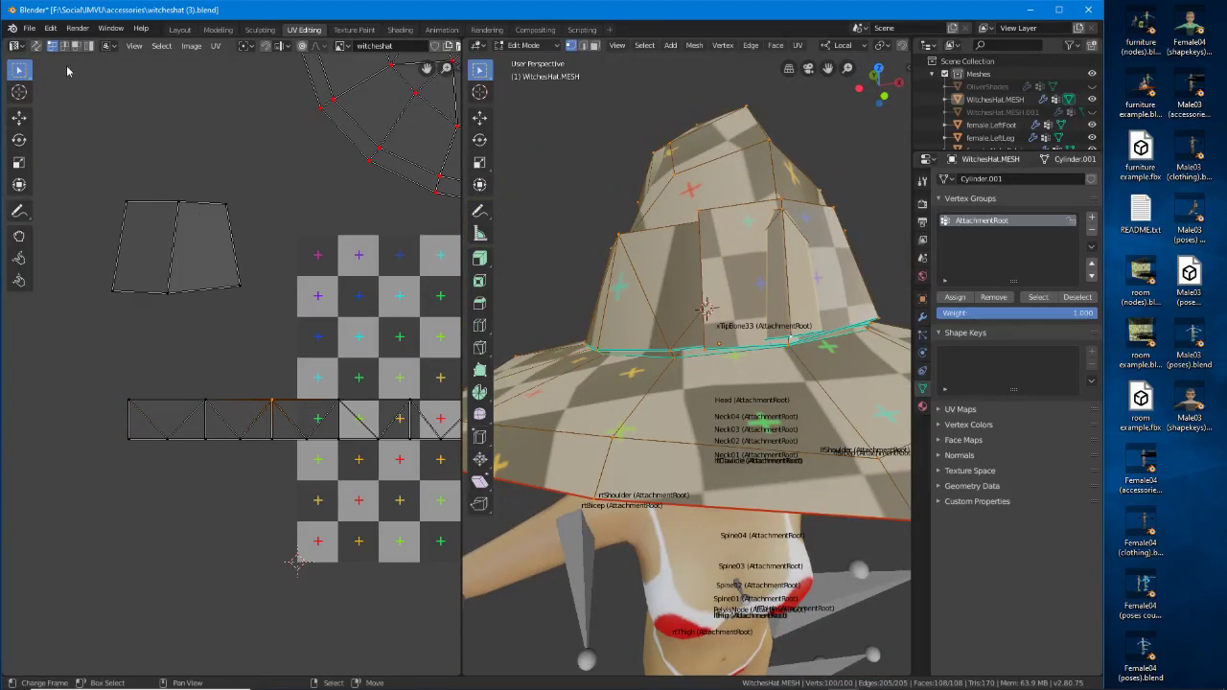
click(88, 45)
click(266, 399)
middle_drag(381, 422, 278, 432)
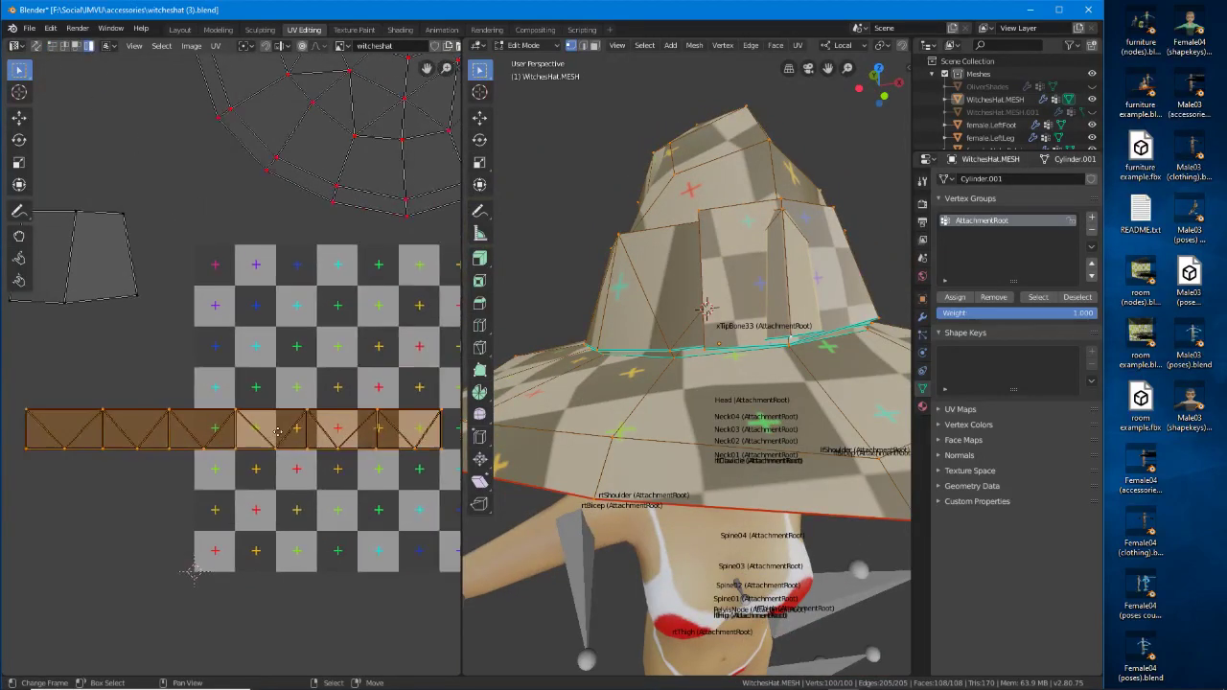
Try to shorten the band island by scaling it along X, and undo the resize.
scroll(296, 490, down, 1)
key(s)
key(x)
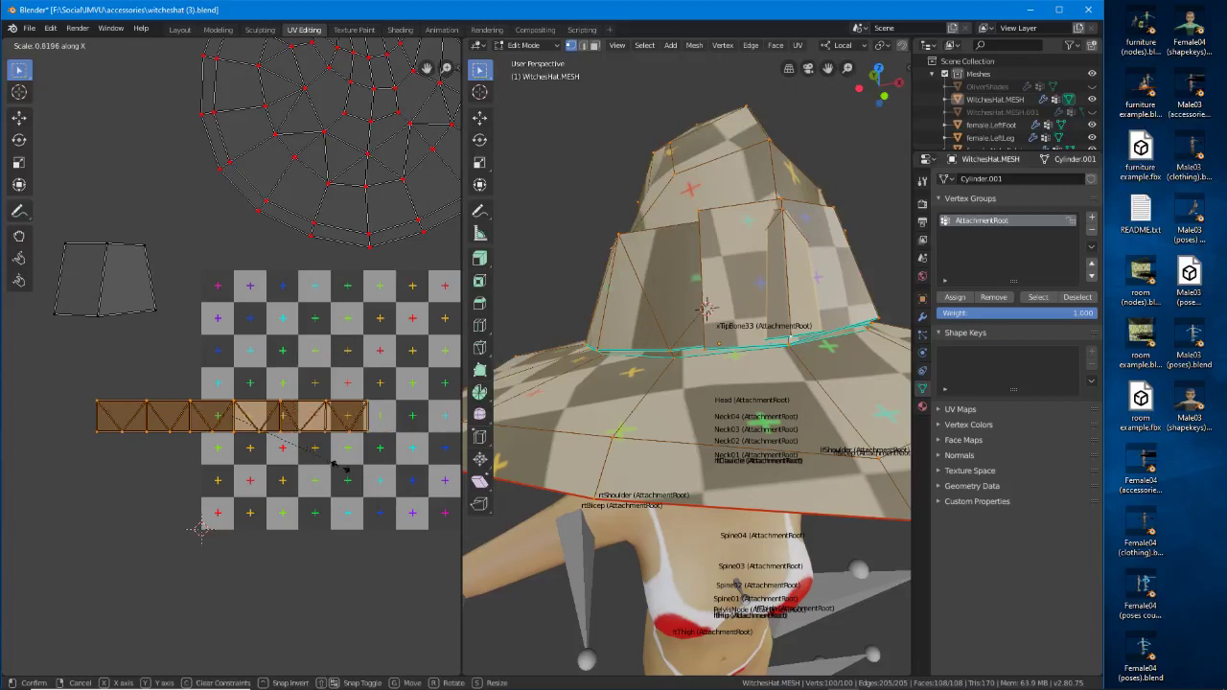
right_click(249, 423)
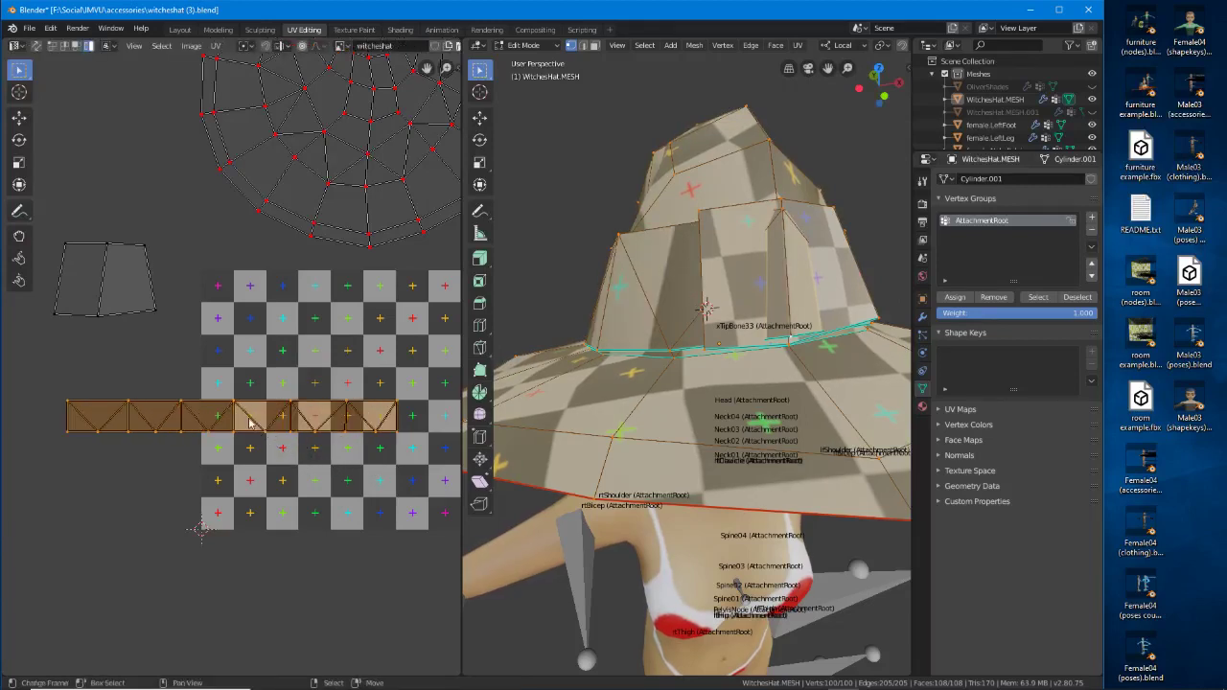
click(18, 162)
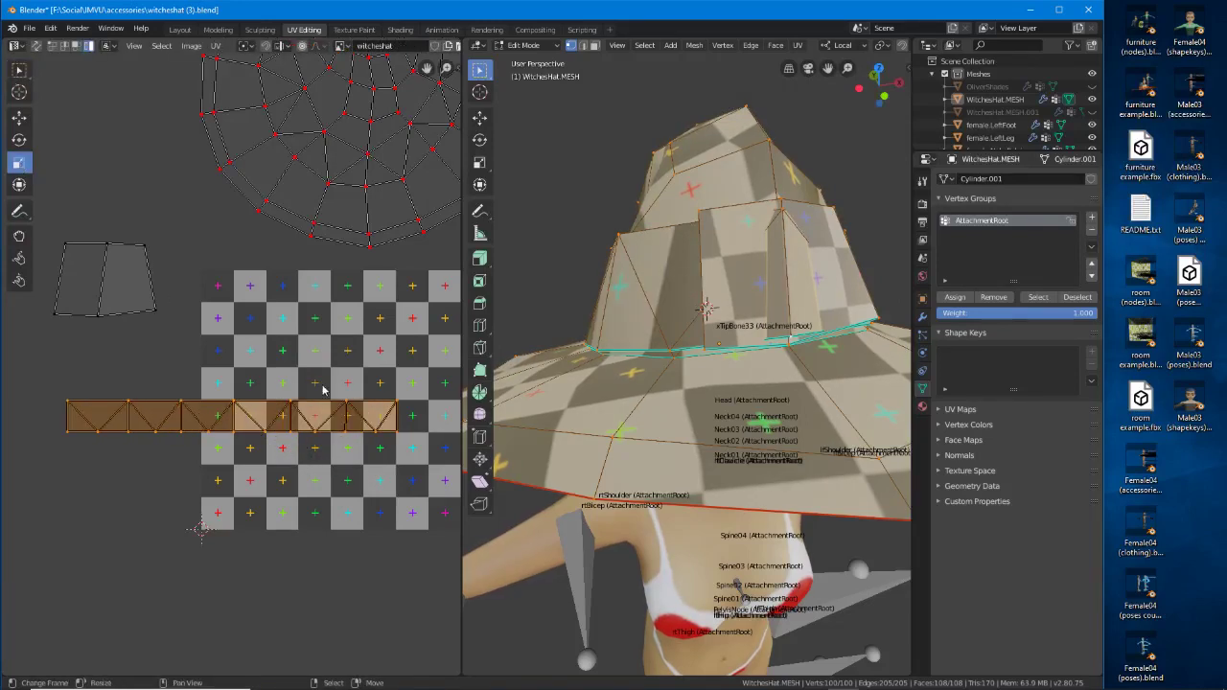
mouse_move(401, 418)
mouse_down()
mouse_move(347, 413)
mouse_move(386, 419)
mouse_up()
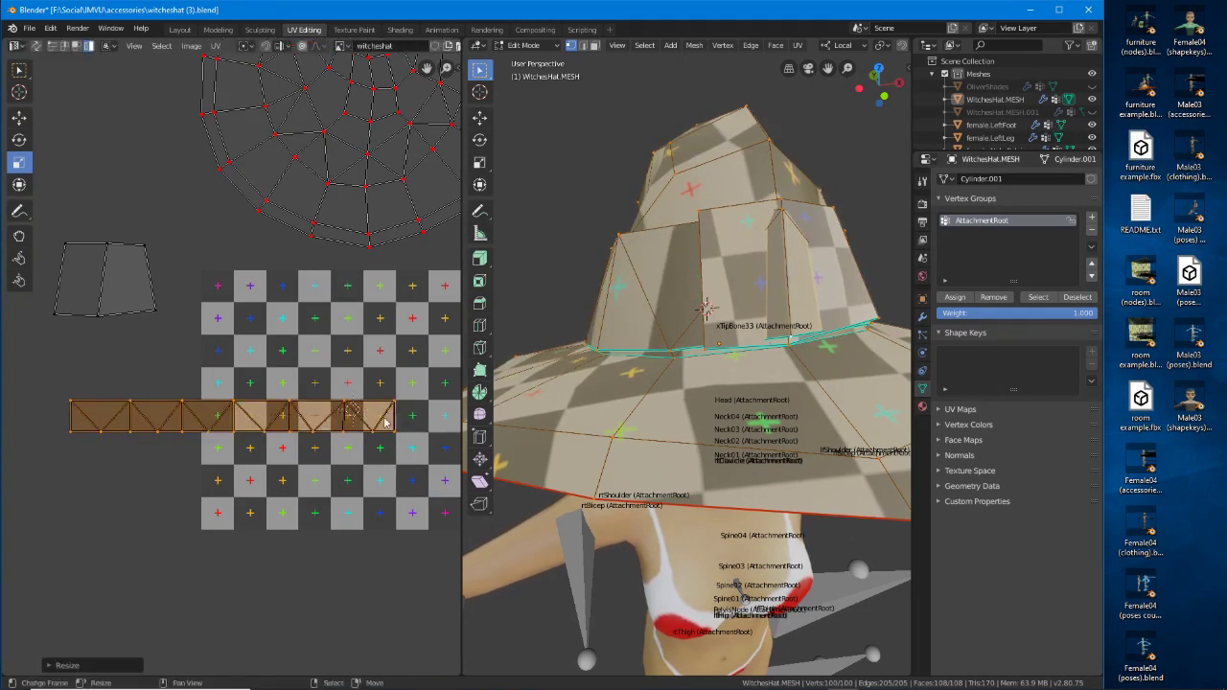
key(ctrl+z)
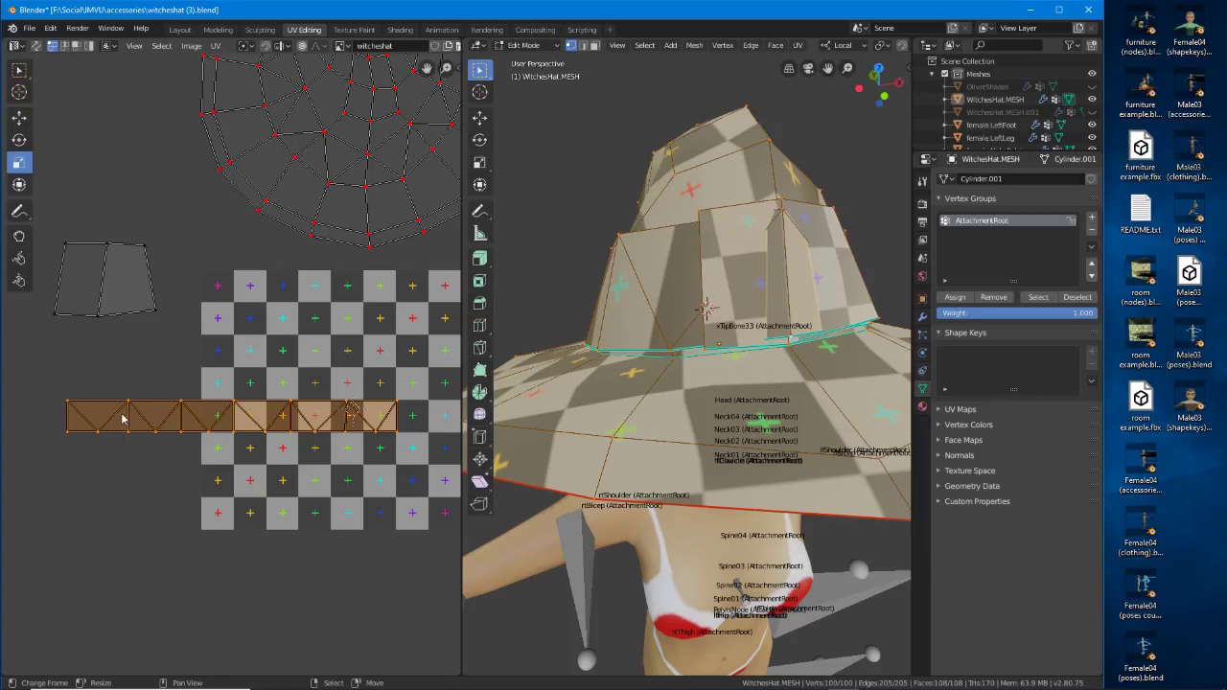
Switch UV selection back to island mode and select the whole straightened band strip.
click(197, 416)
right_click(208, 416)
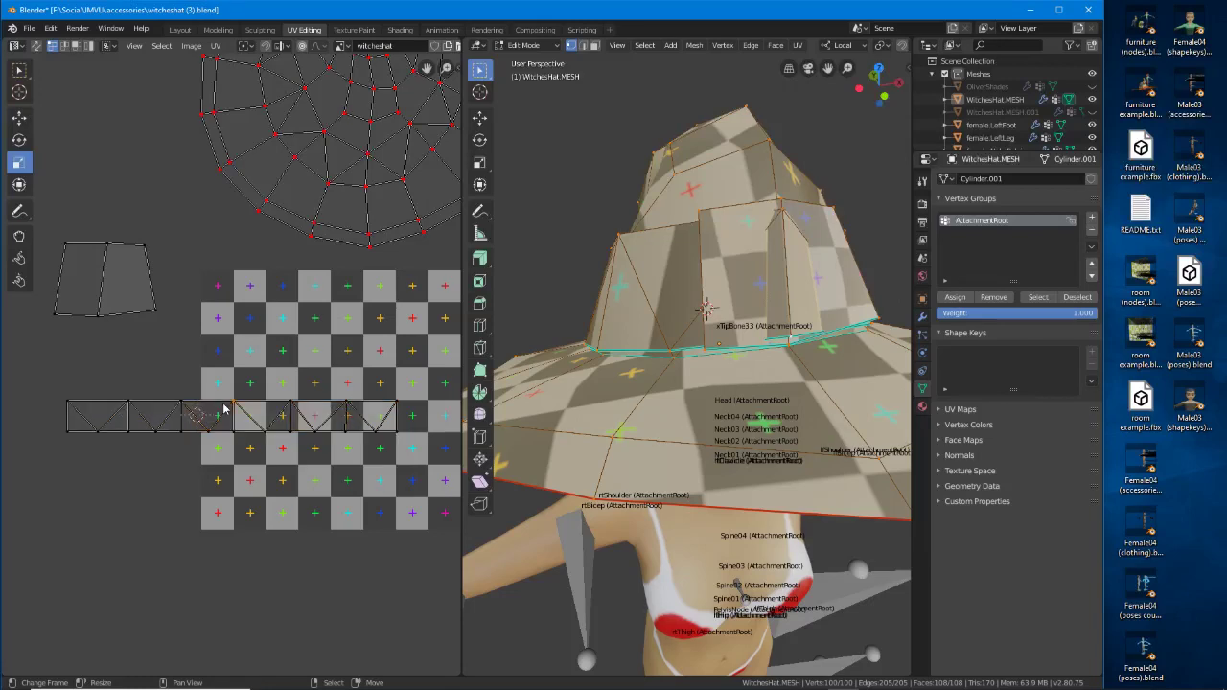
click(77, 46)
click(146, 434)
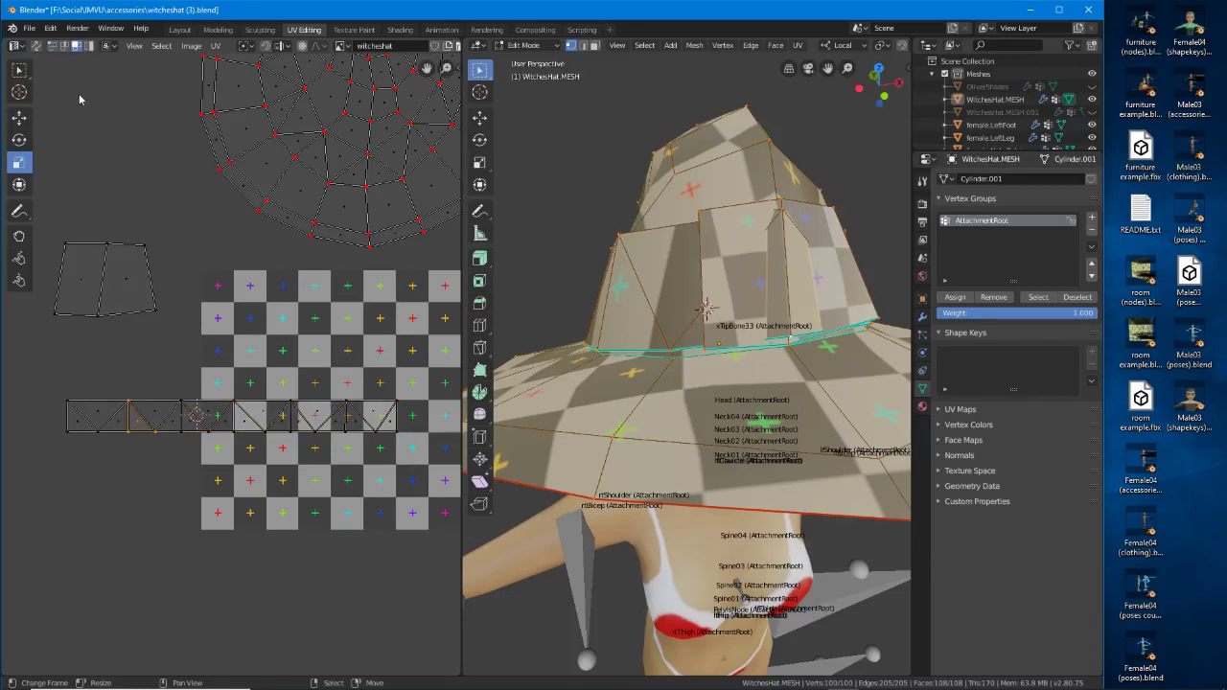
click(88, 46)
key(ctrl+l)
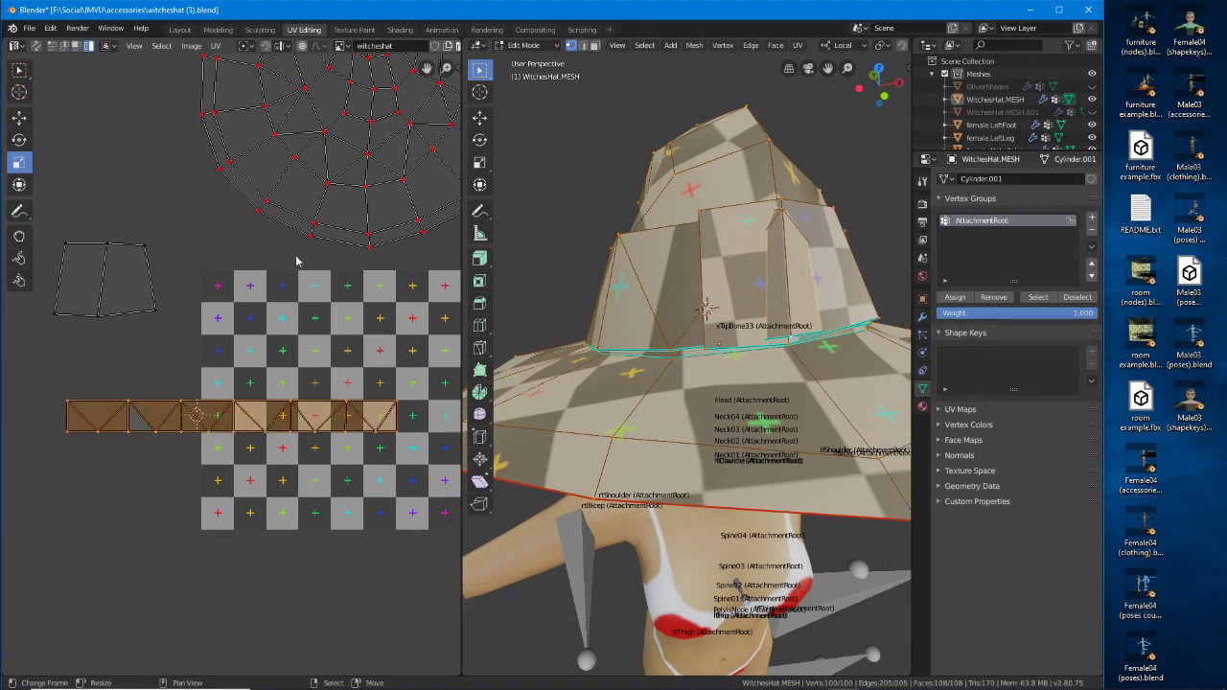
click(112, 48)
middle_drag(293, 241, 257, 223)
scroll(288, 231, down, 2)
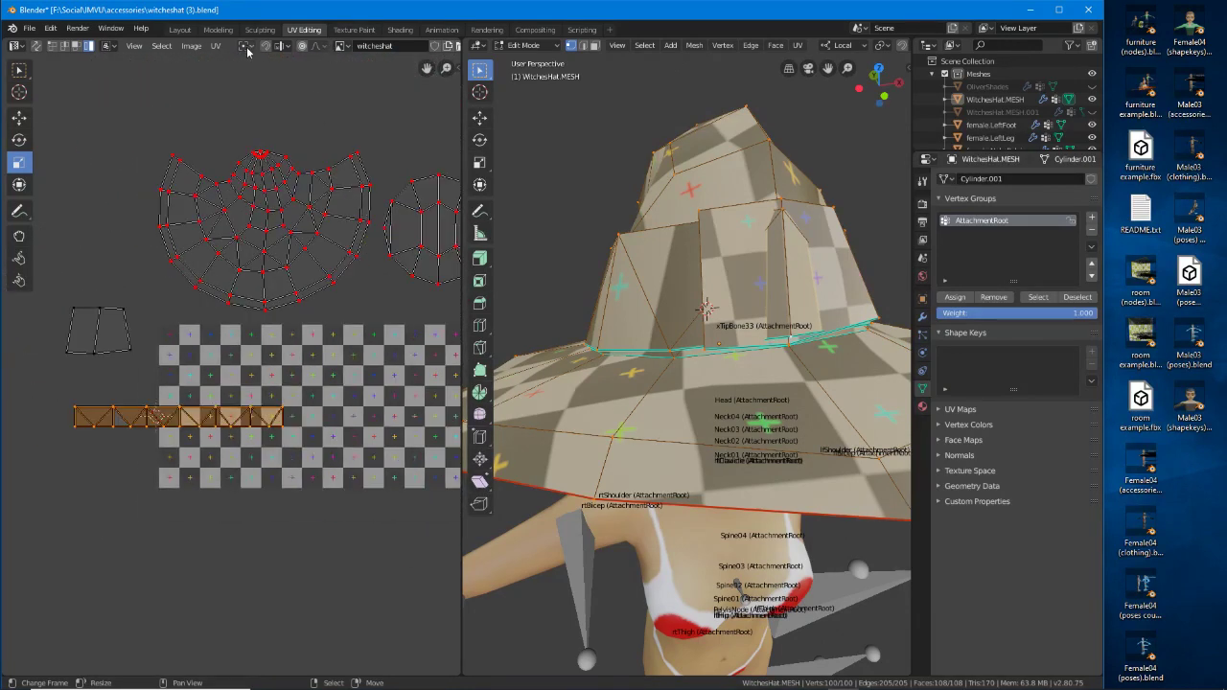
click(135, 46)
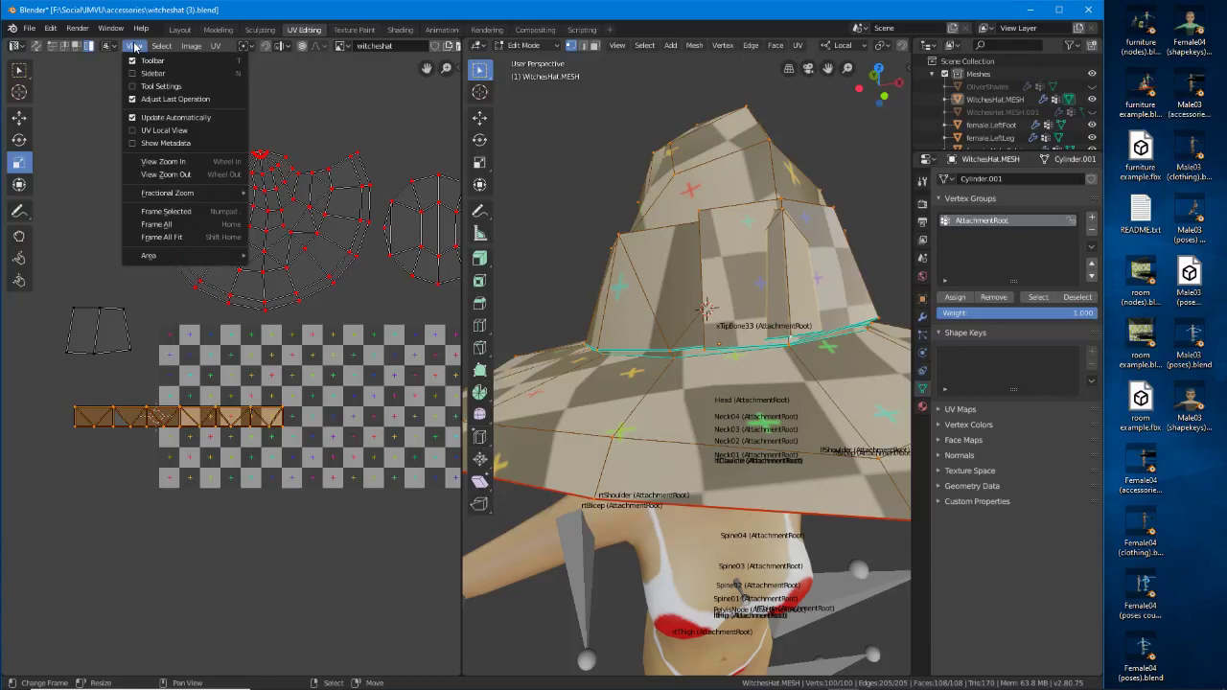
shift+right_click(76, 262)
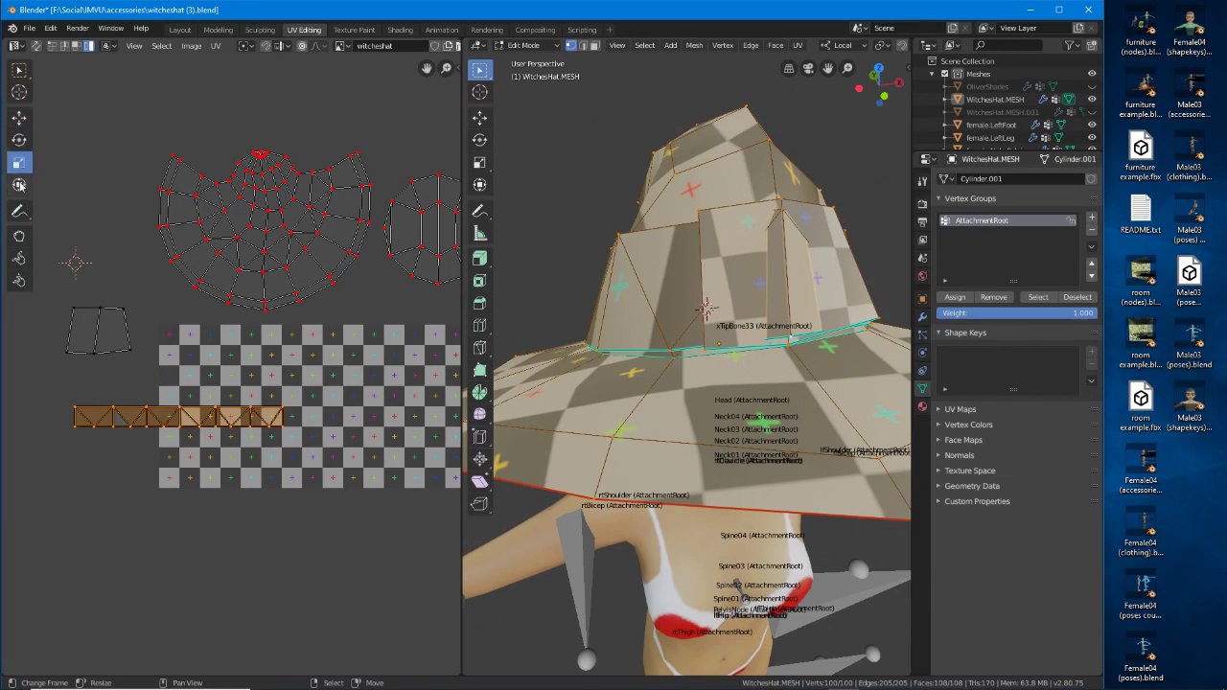
click(20, 185)
click(20, 140)
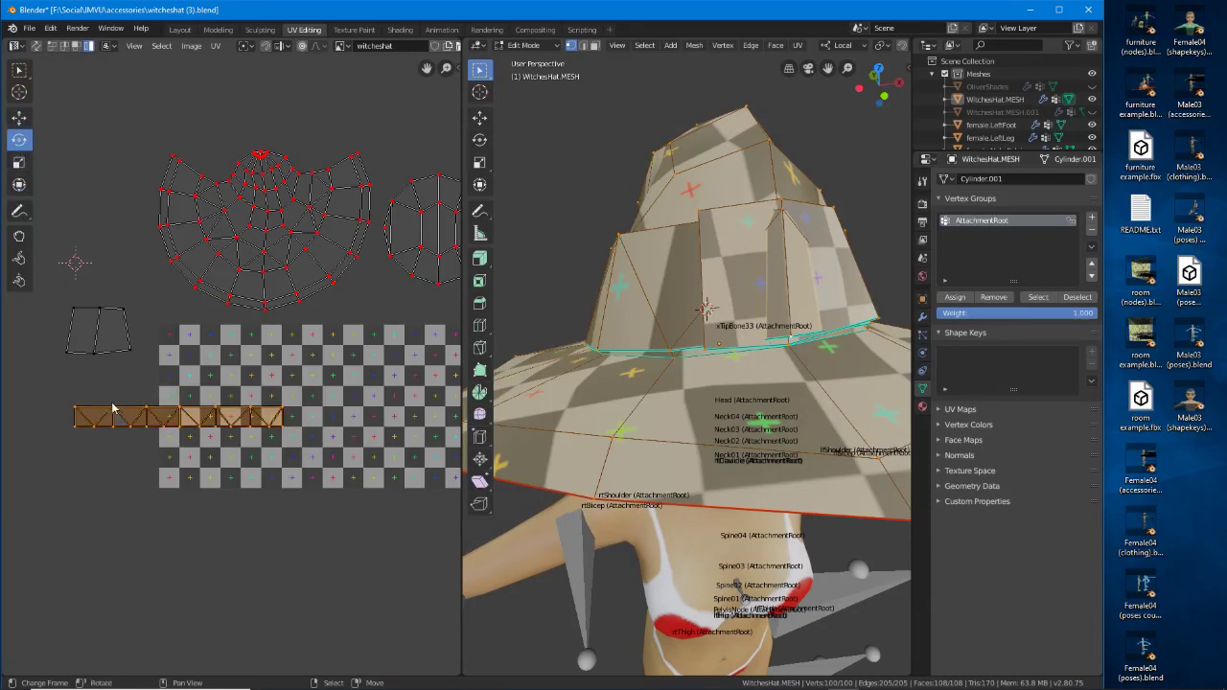
click(231, 212)
middle_drag(782, 466, 720, 460)
scroll(720, 460, down, 3)
middle_drag(741, 407, 727, 406)
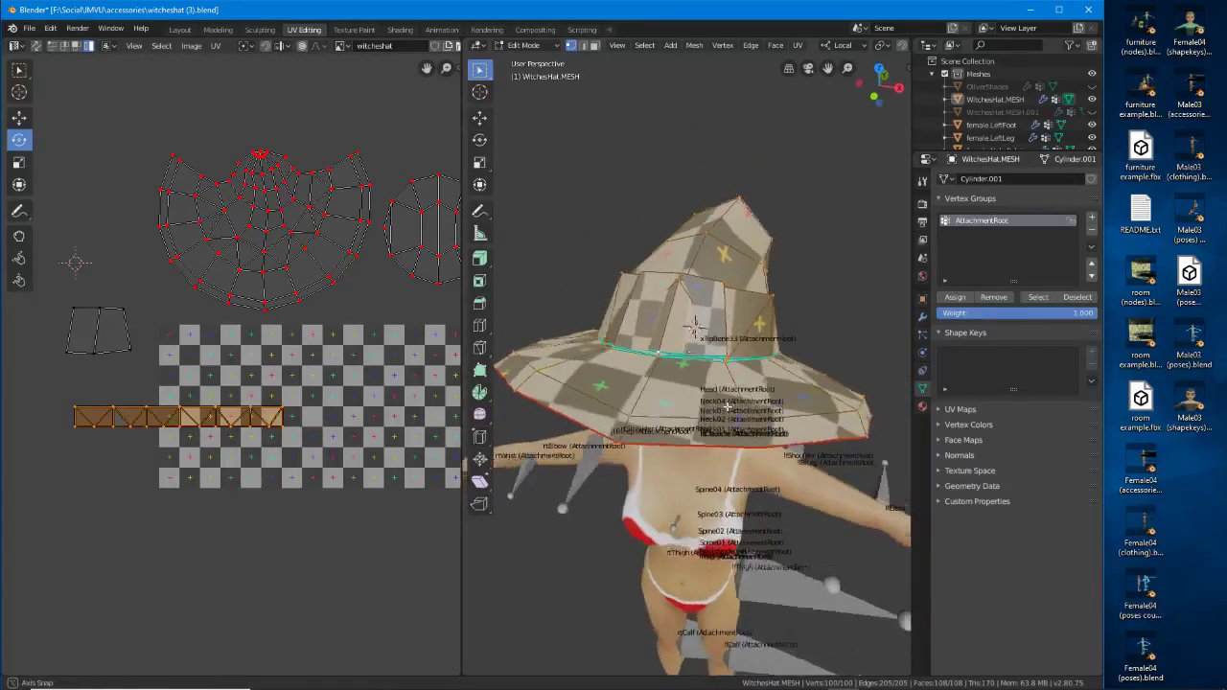
middle_drag(672, 374, 679, 324)
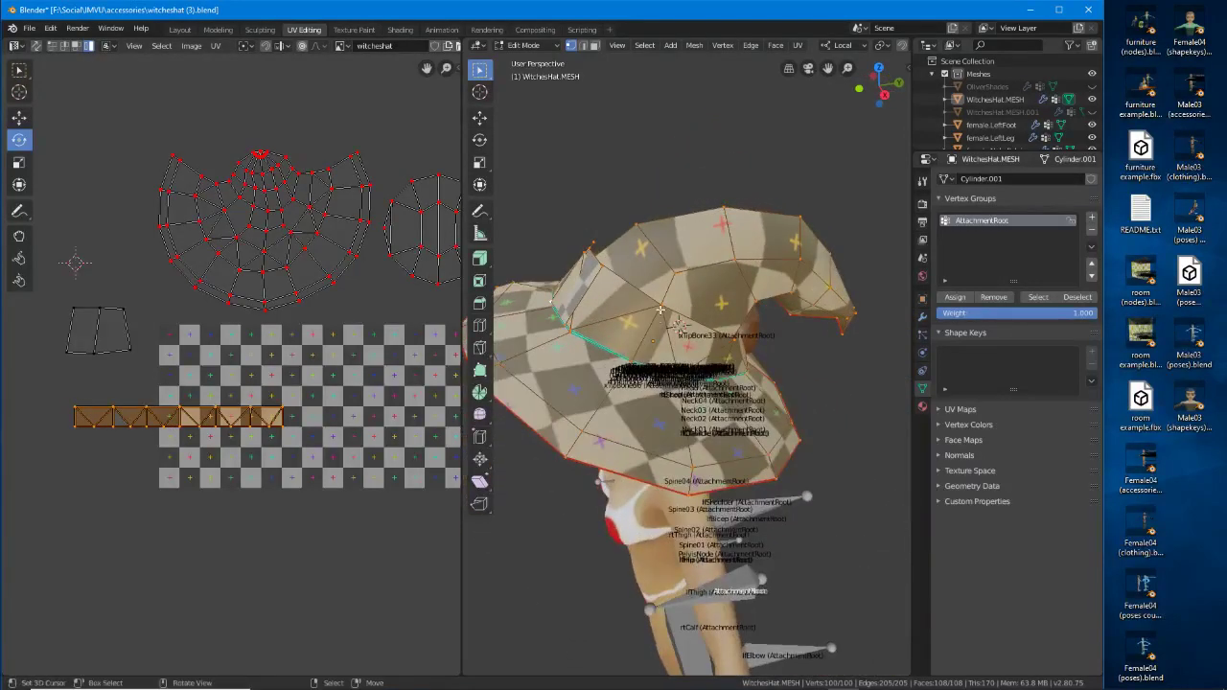
click(480, 116)
click(670, 313)
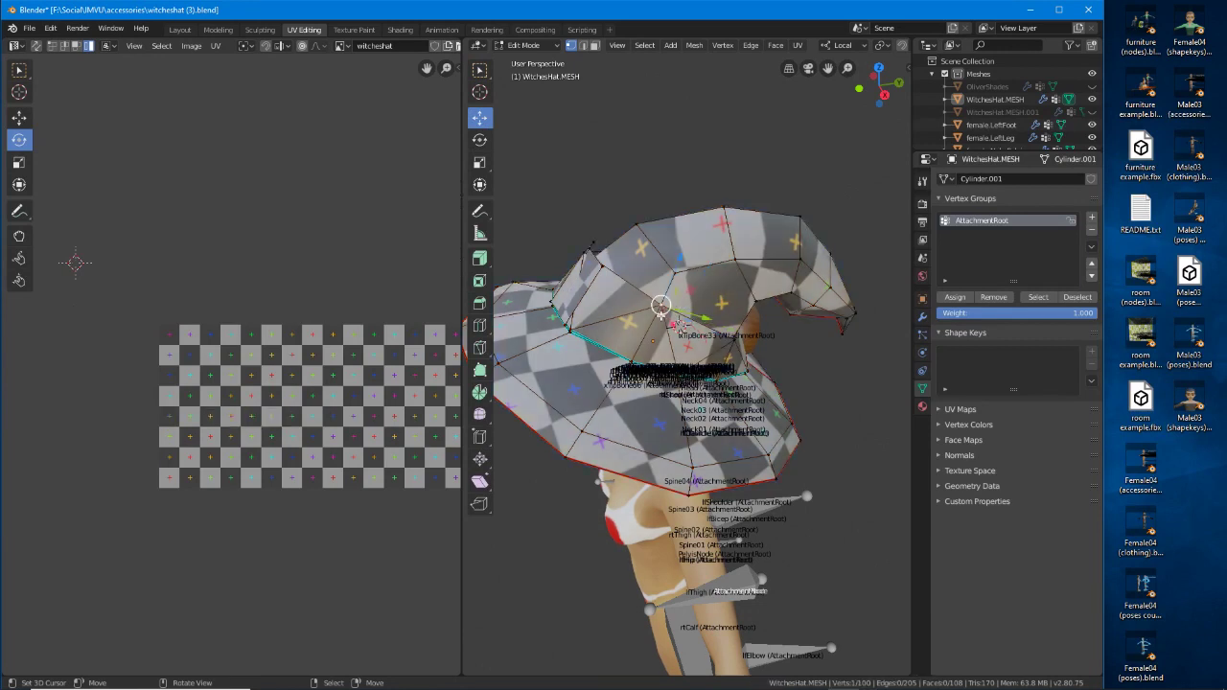
key(a)
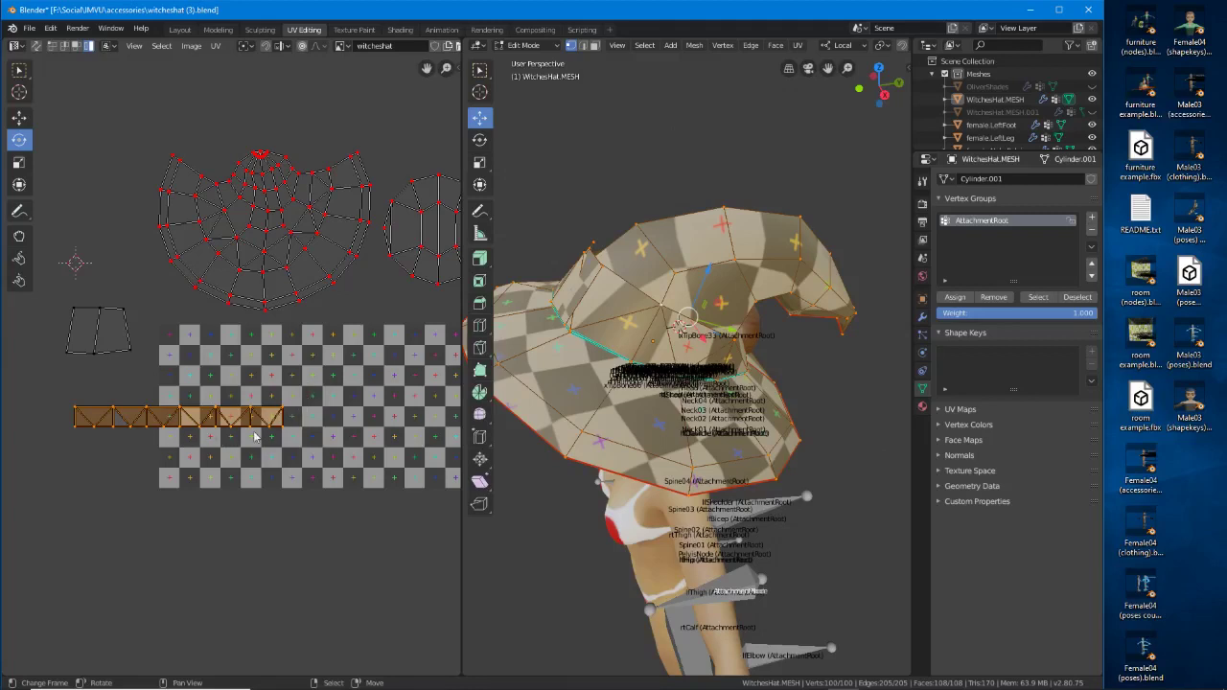
Scale the band strip island along X to about 0.74.
scroll(254, 436, up, 2)
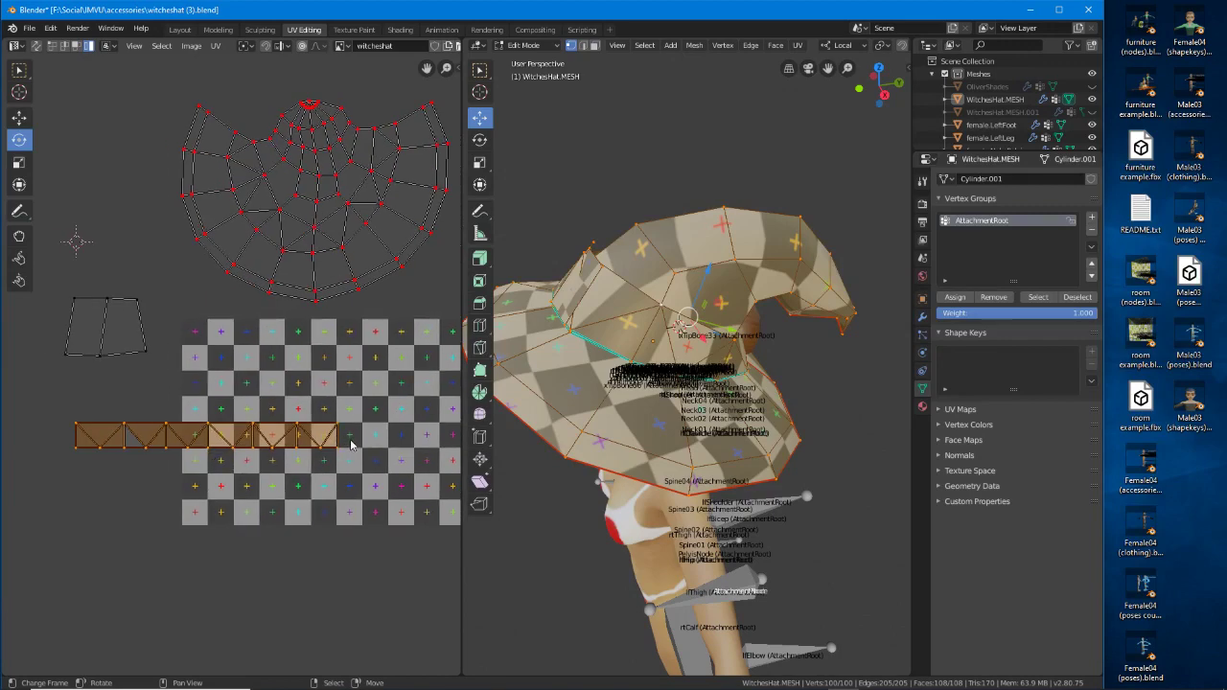
key(s)
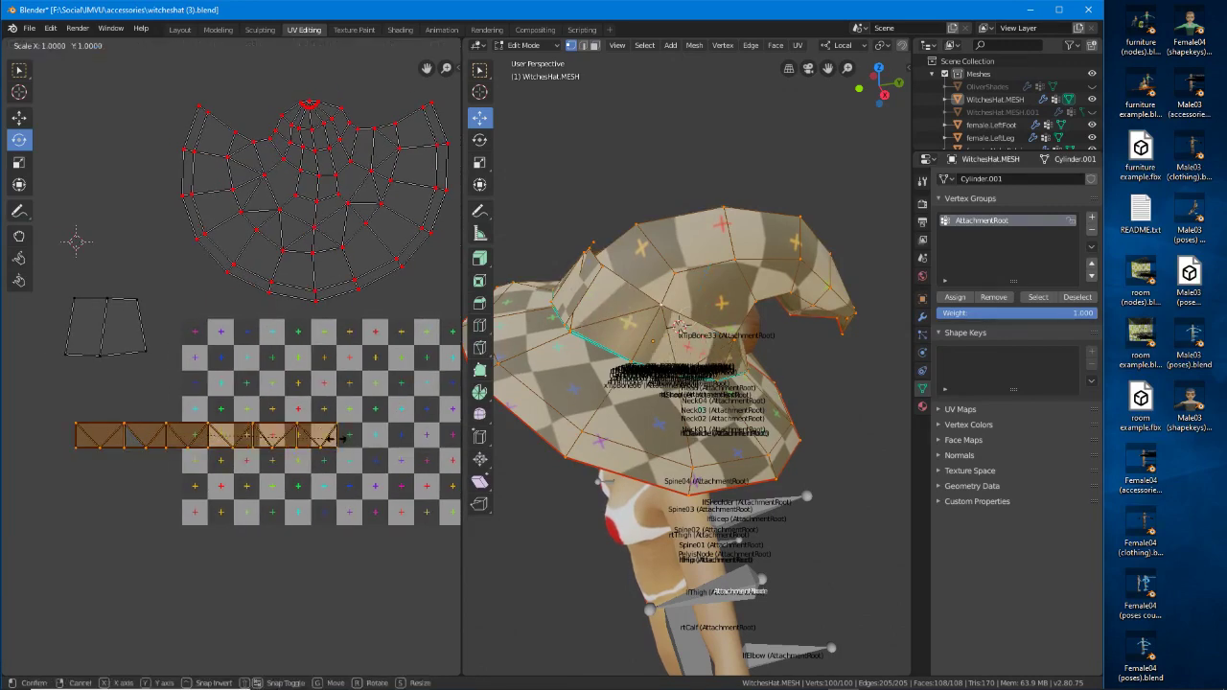
key(x)
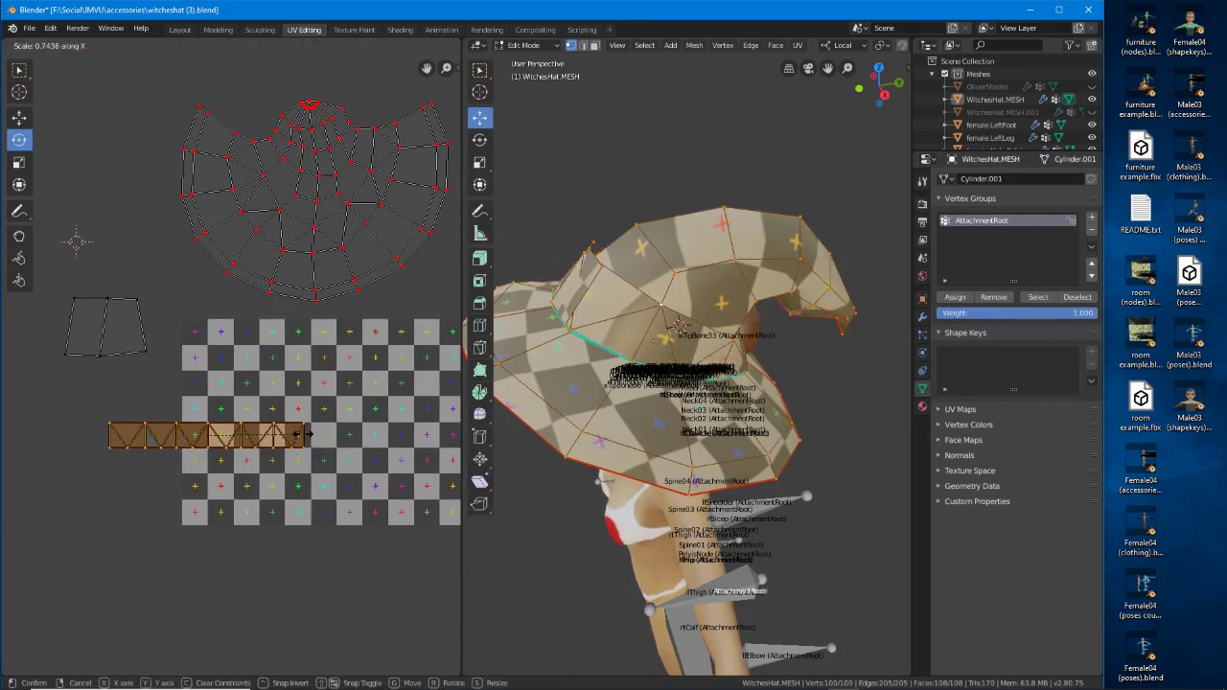
click(304, 434)
middle_drag(633, 378, 808, 368)
Select the two-face front panel island and move it onto the checker image just above the band strip.
click(111, 336)
middle_drag(223, 331, 314, 335)
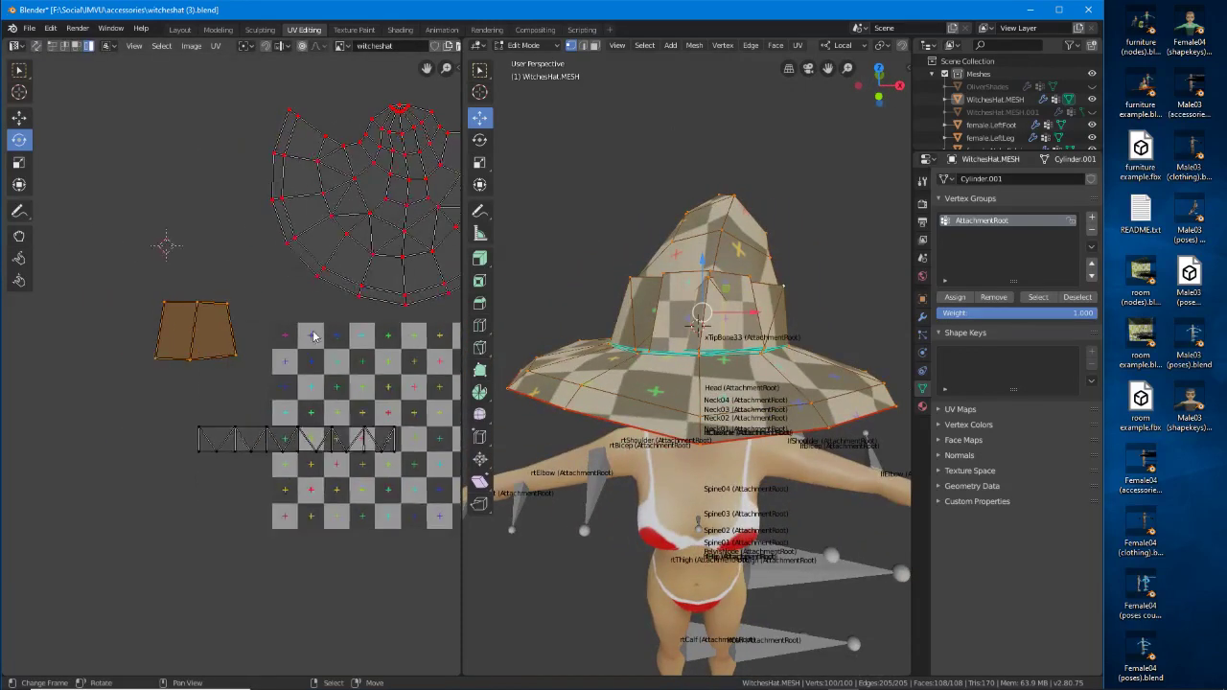
scroll(314, 336, up, 2)
key(1)
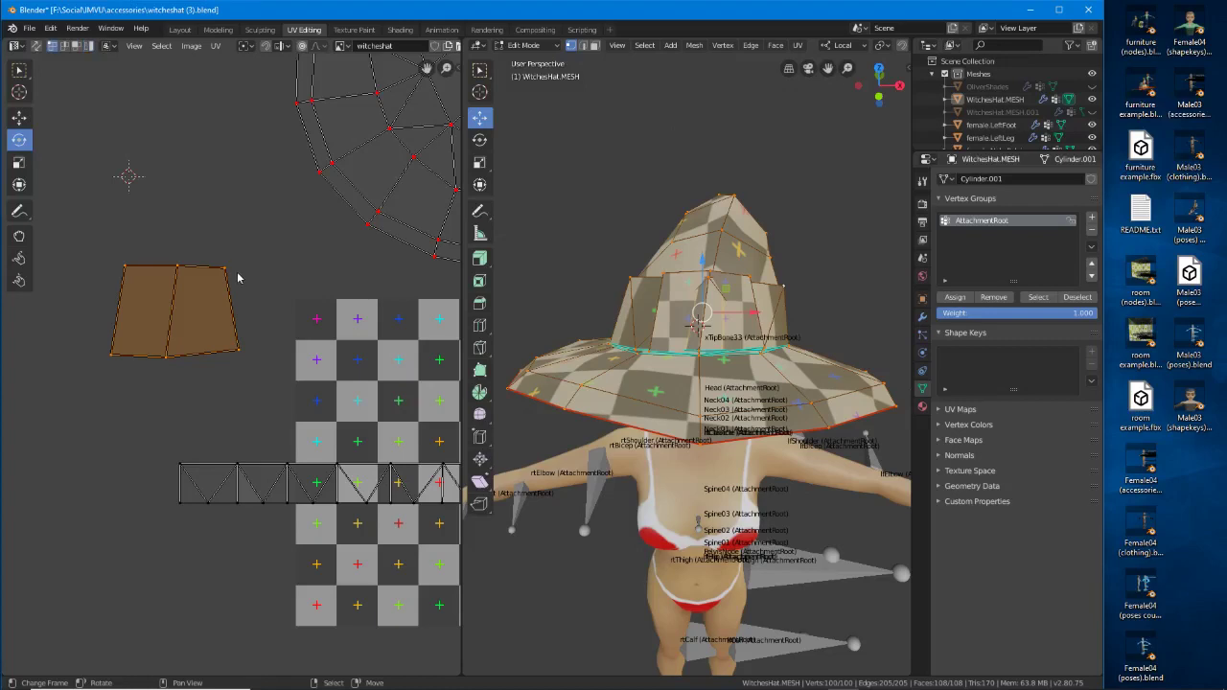
click(234, 282)
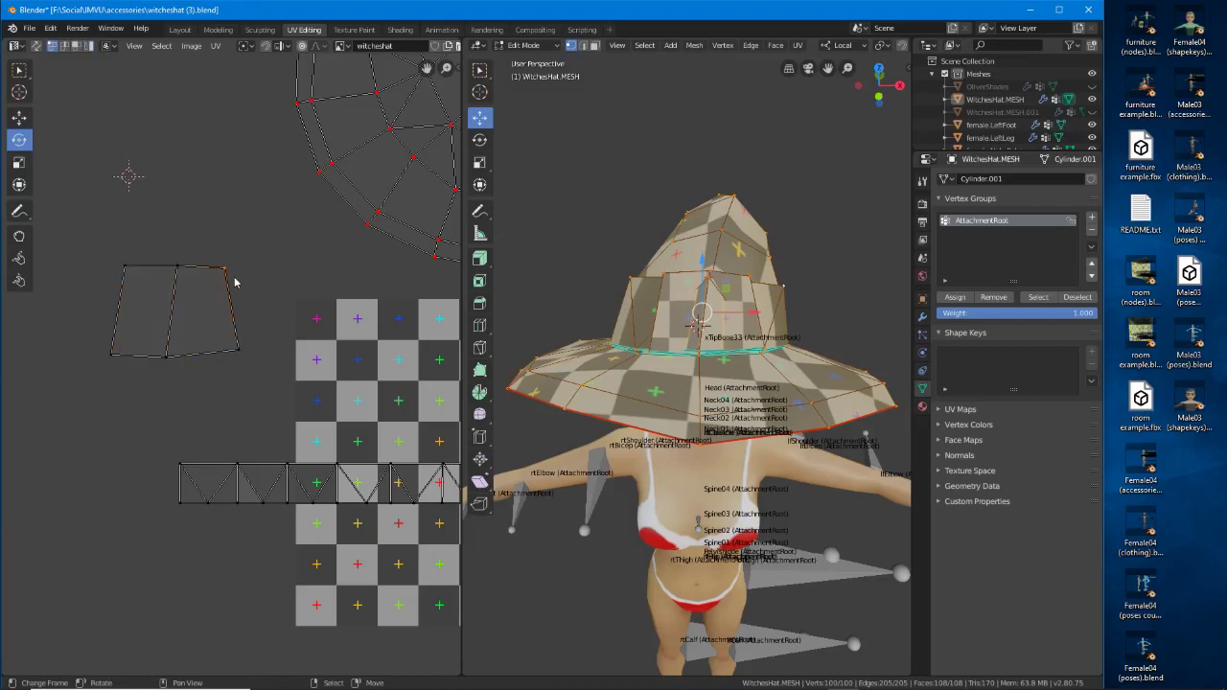
key(3)
click(178, 305)
key(4)
click(175, 307)
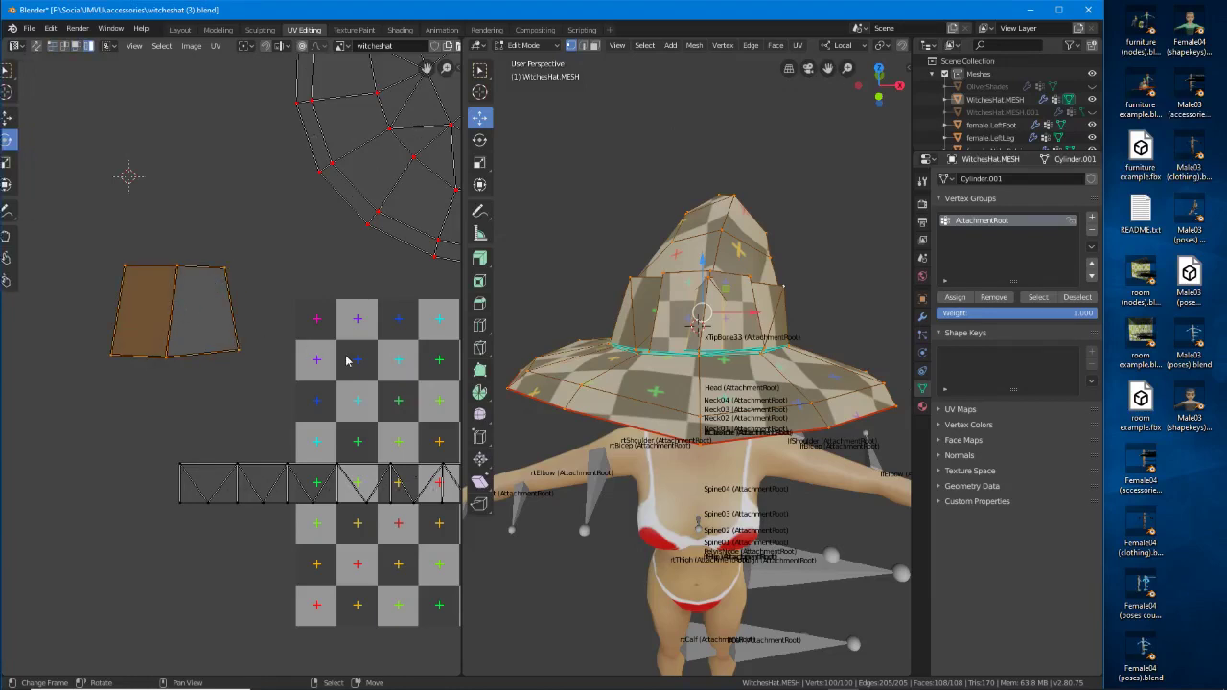
key(t)
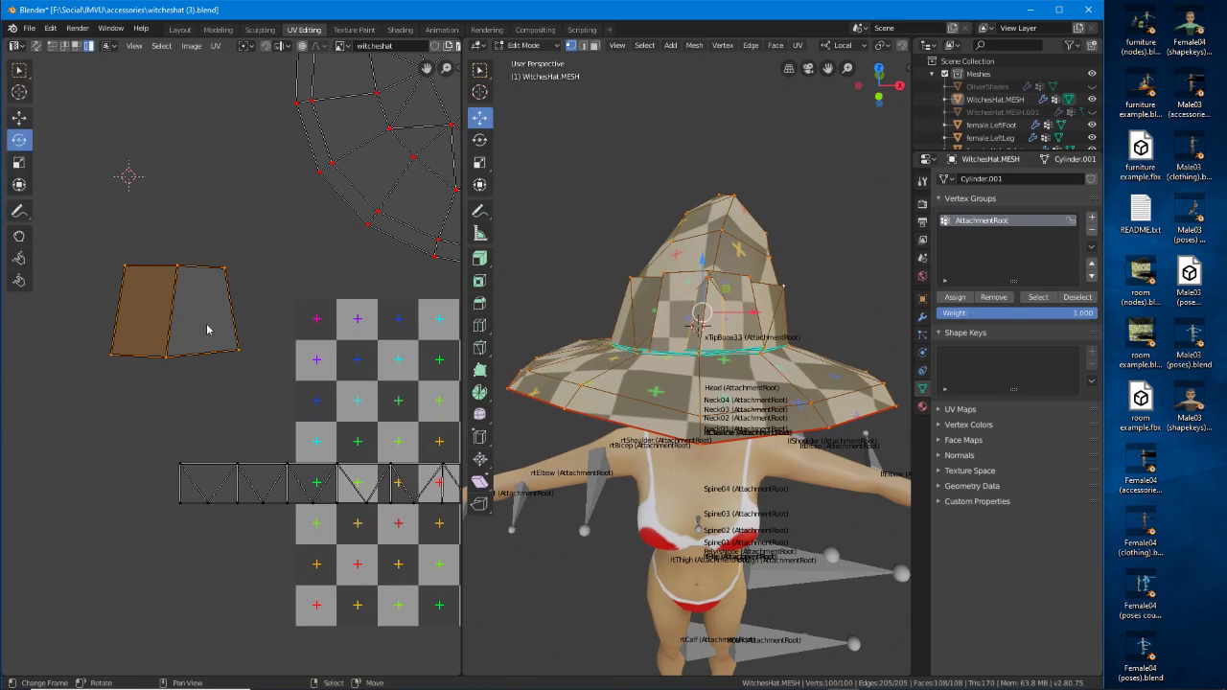
key(g)
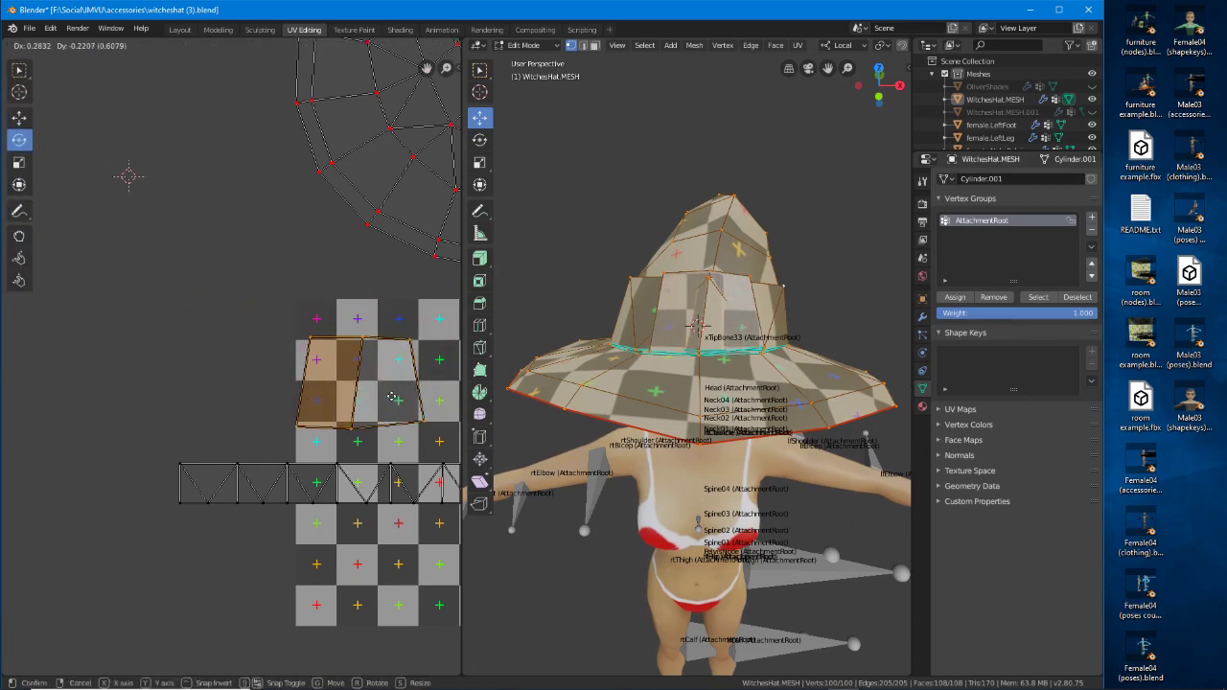
click(380, 402)
Move the front panel island's three upper vertices onto neighbouring checker corners to form a straight edge two squares wide.
scroll(374, 393, up, 3)
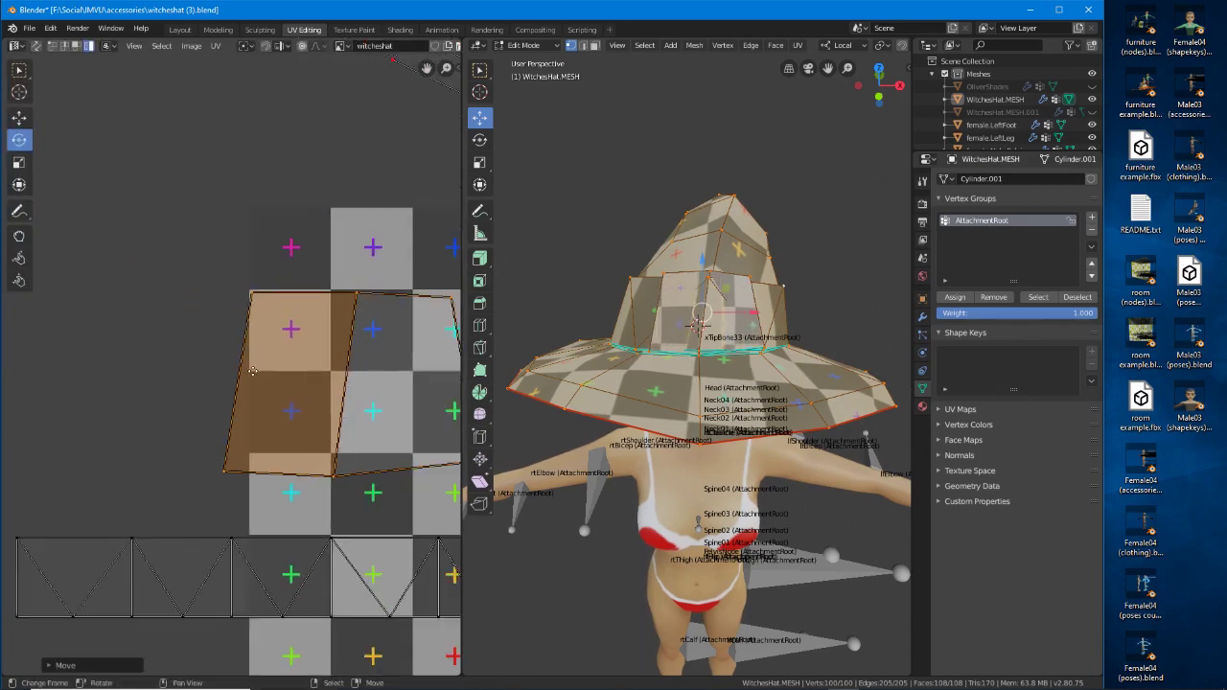
middle_drag(289, 369, 143, 393)
scroll(144, 391, up, 1)
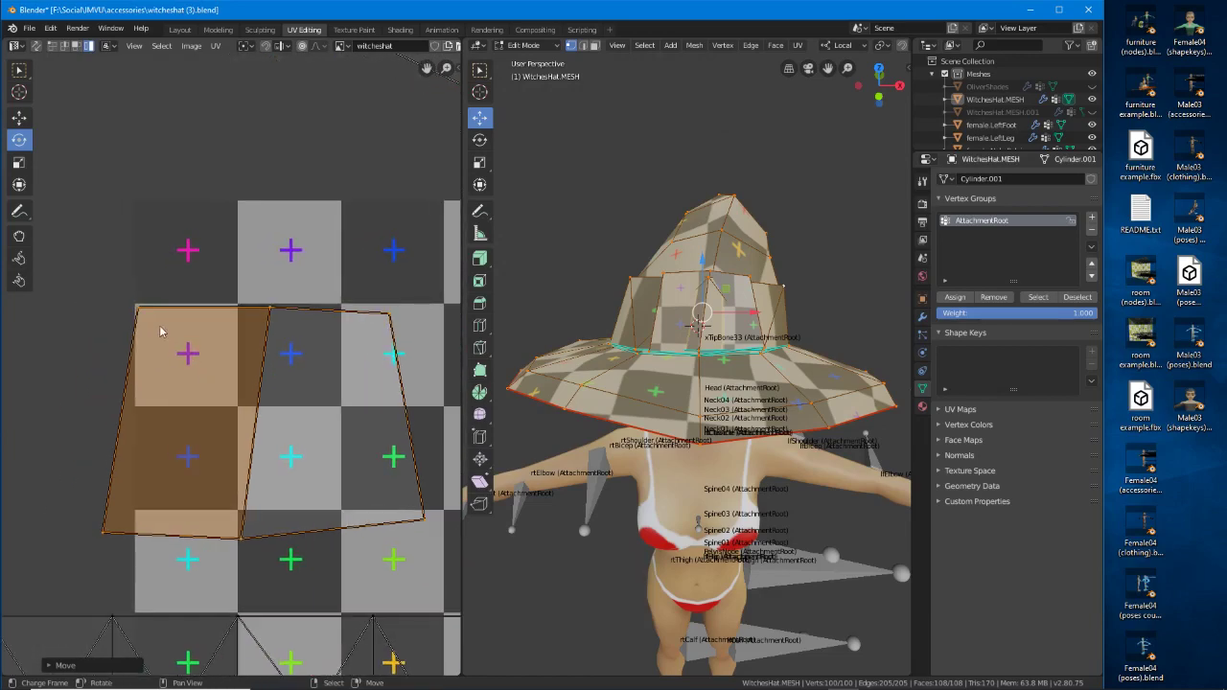
key(1)
right_click(157, 316)
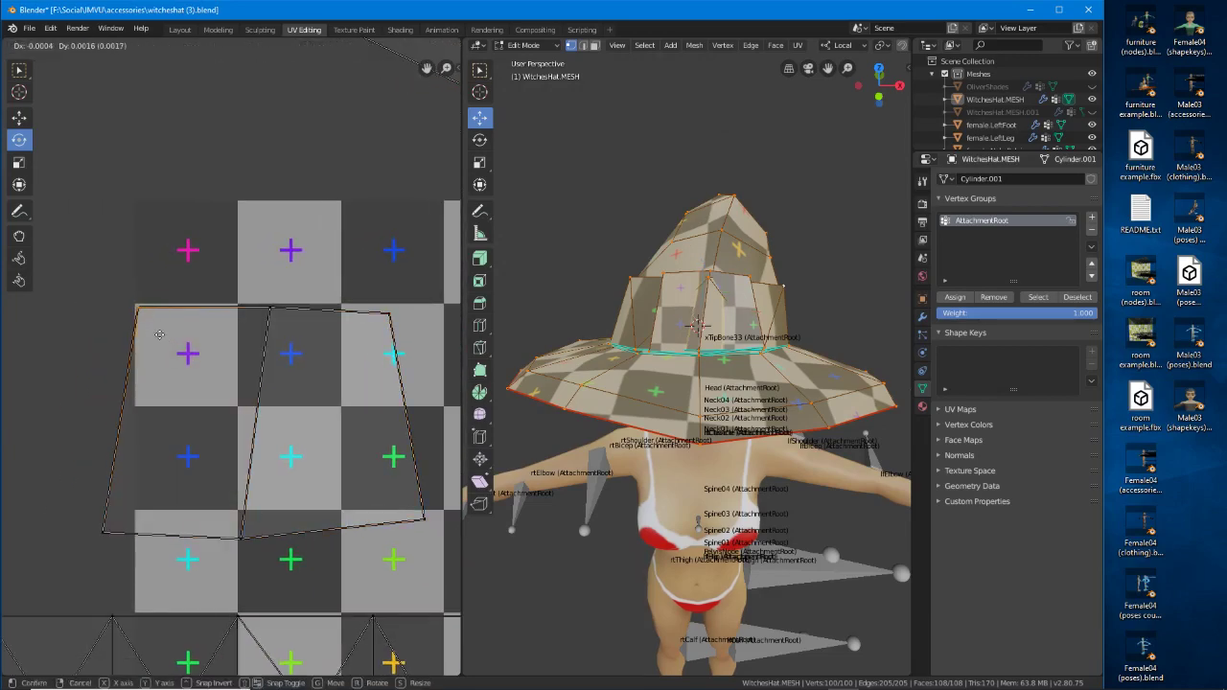
click(272, 310)
right_drag(273, 310, 239, 305)
right_click(388, 314)
drag(387, 313, 341, 305)
Move the front panel island's three lower vertices onto checker corners, squaring the island to two by two squares.
click(429, 527)
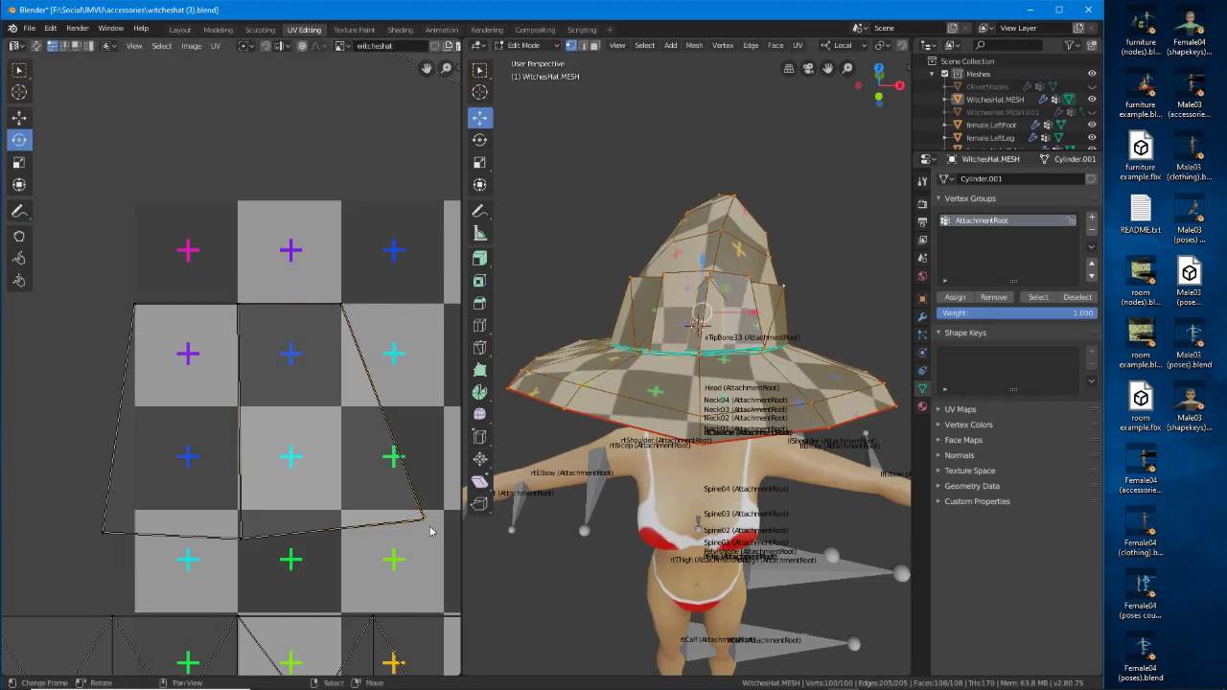
scroll(691, 418, up, 4)
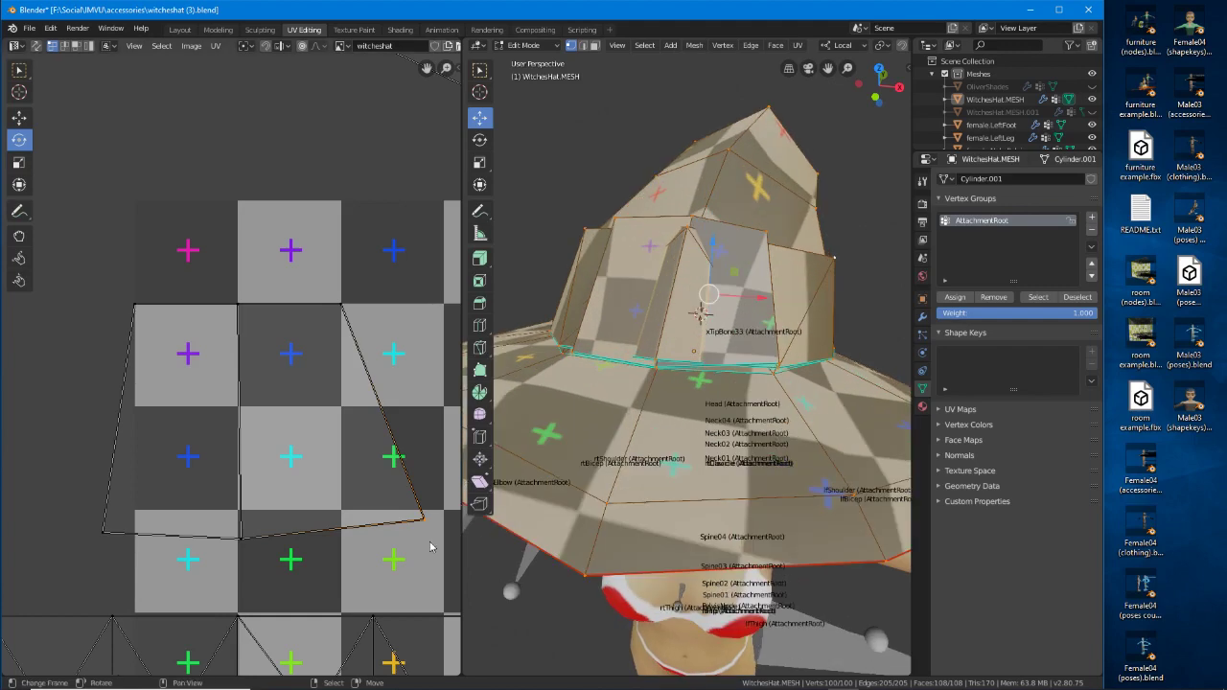
key(g)
click(346, 534)
right_drag(255, 538, 244, 496)
key(g)
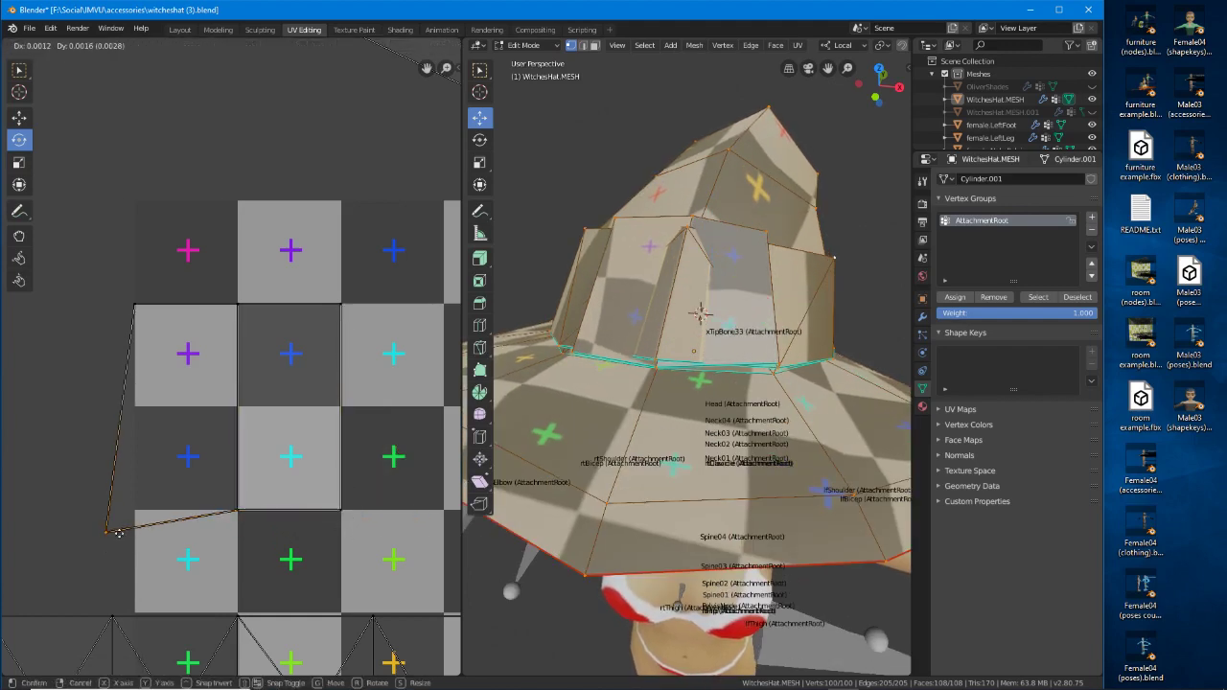
click(137, 517)
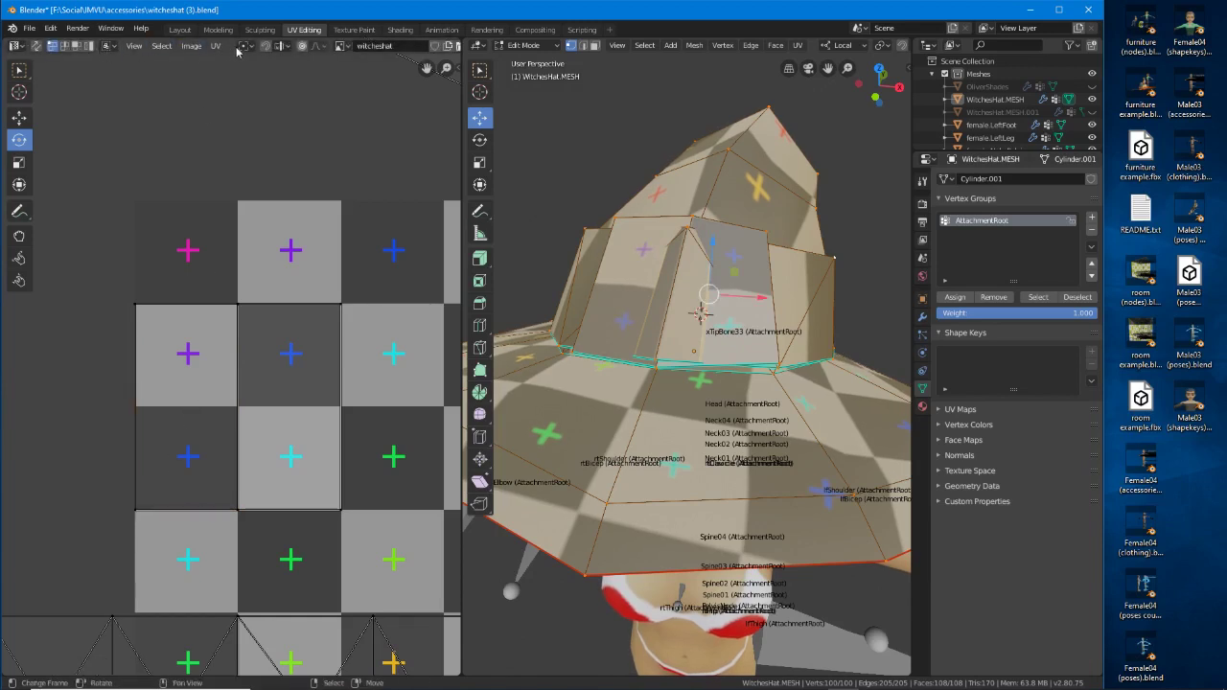
Select the squared front panel in island mode and inspect the checker mapping around to the back of the hat.
click(89, 45)
click(219, 351)
scroll(234, 370, down, 2)
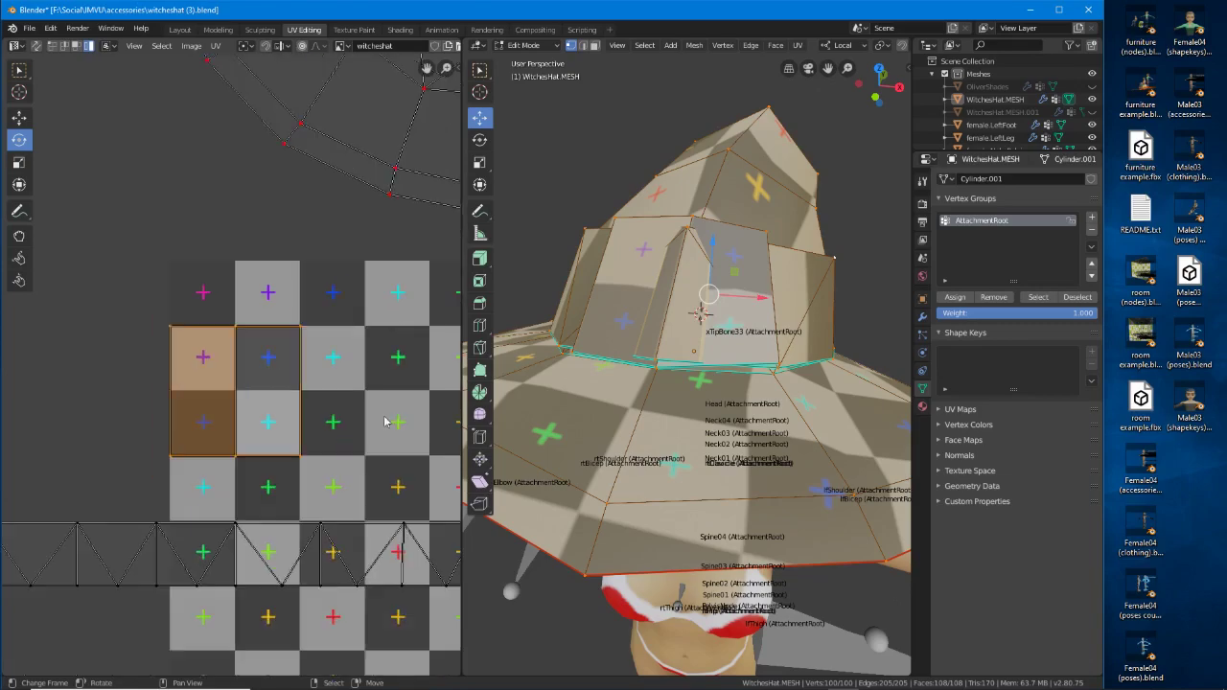
middle_drag(751, 325, 653, 367)
middle_drag(765, 375, 543, 341)
scroll(317, 482, down, 5)
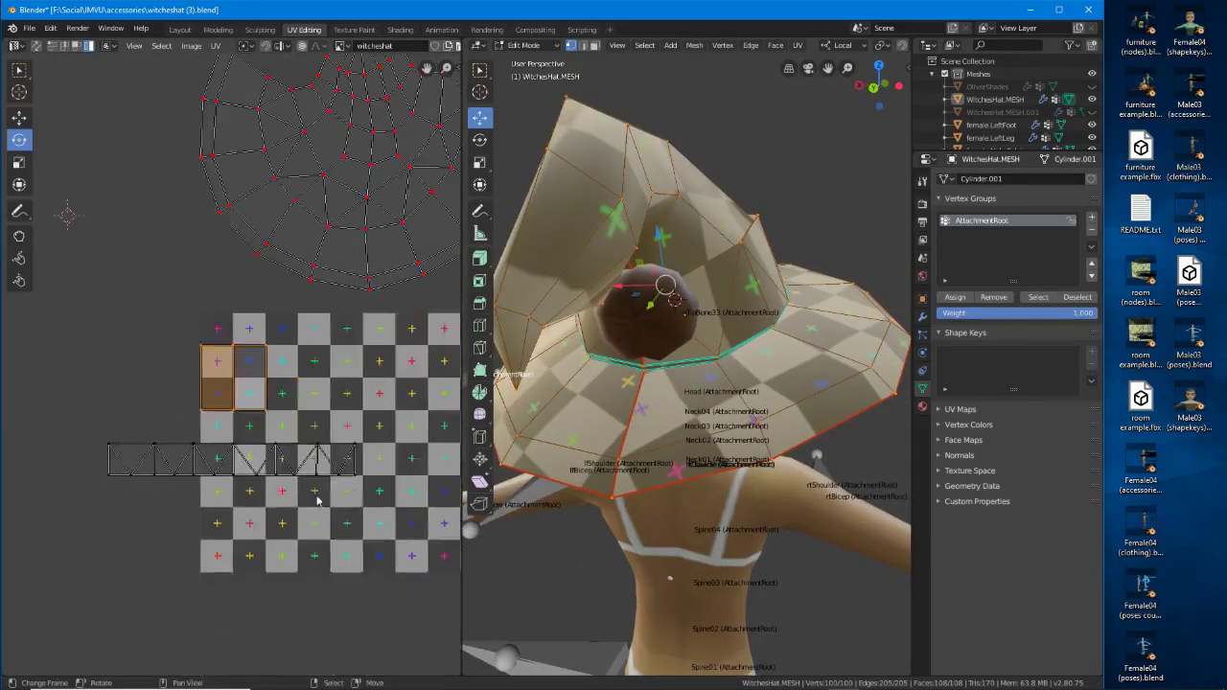
Move the band strip and the front panel islands out of the checker image, side by side above the large fan-shaped island.
click(185, 463)
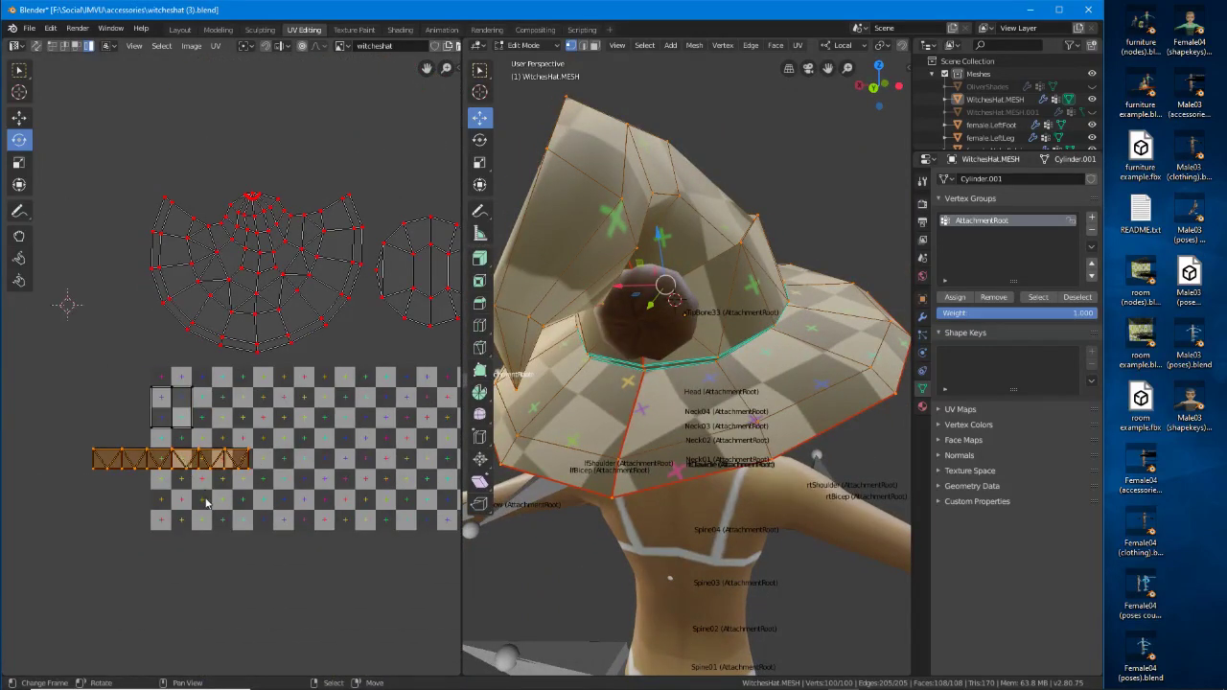
key(g)
click(217, 167)
click(180, 405)
key(g)
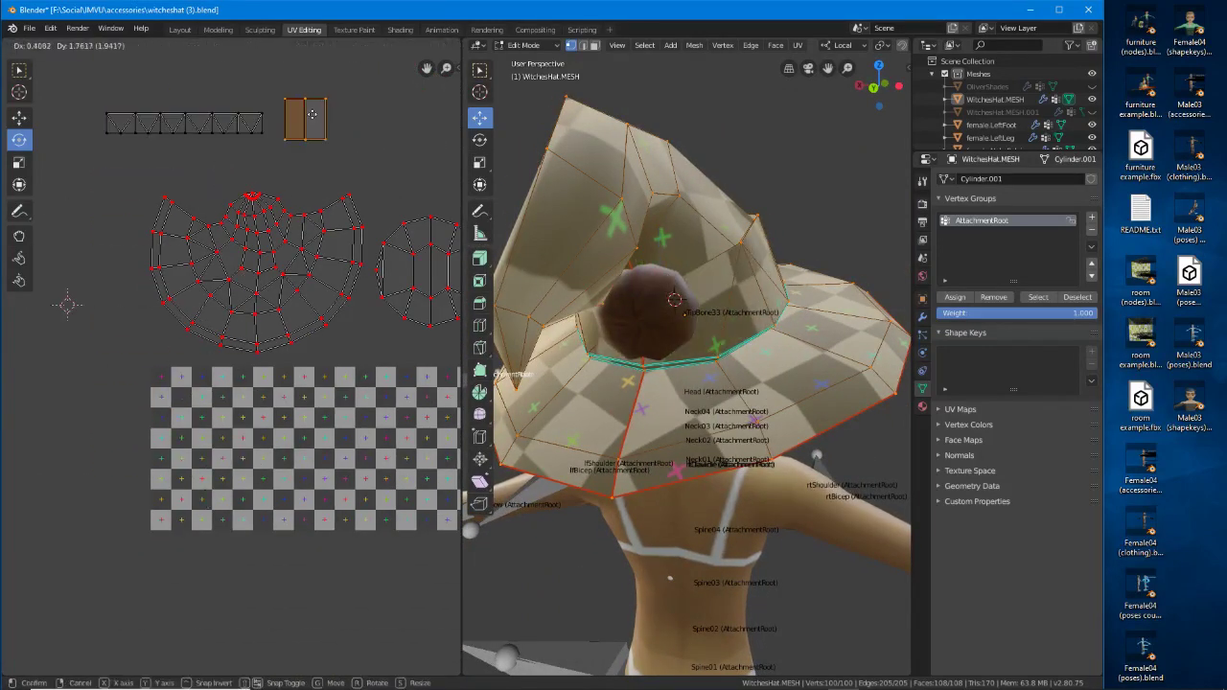
click(311, 114)
Move the large fan-shaped island onto the left part of the checker image and the round island into its lower-right corner.
click(284, 254)
key(g)
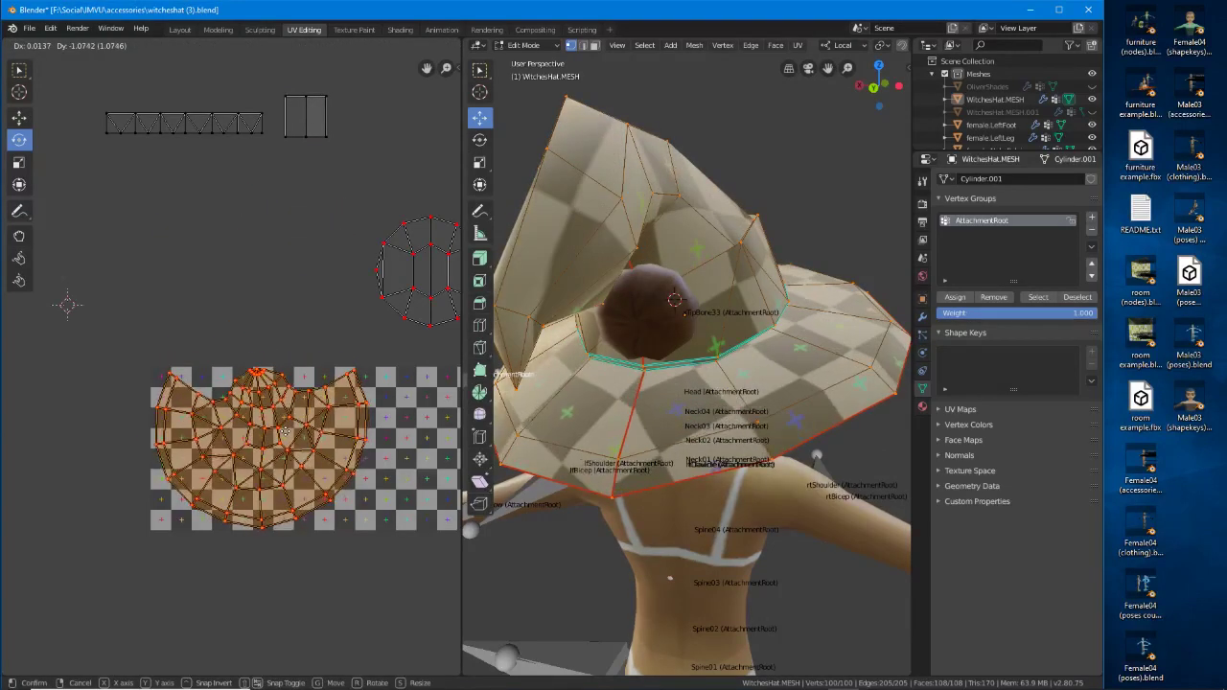
click(286, 432)
middle_drag(286, 432, 178, 436)
click(310, 276)
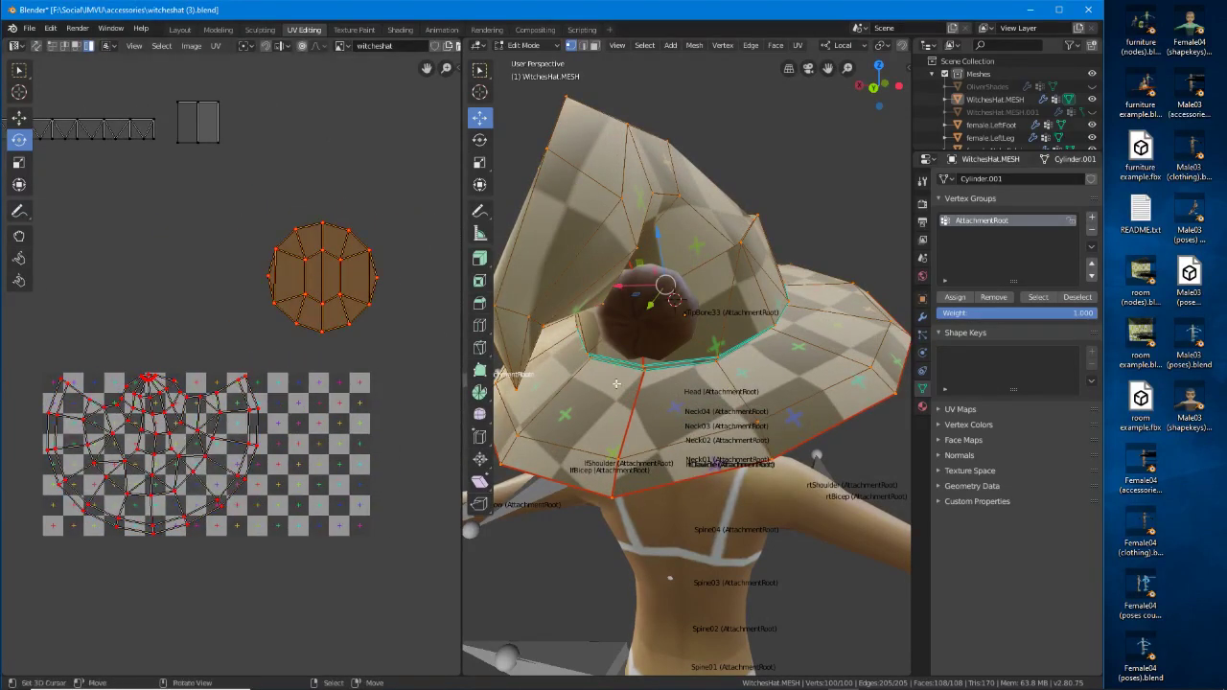
key(g)
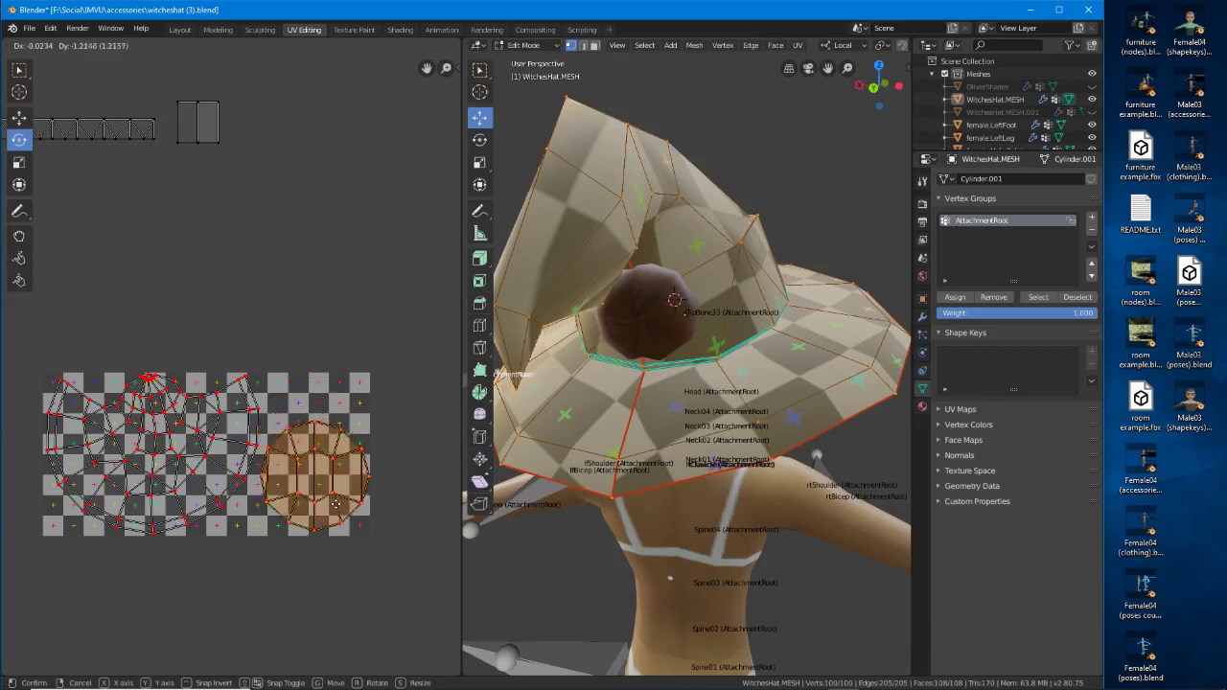
click(335, 510)
Move the band strip island to the free area just above the right part of the checker image.
click(110, 138)
key(g)
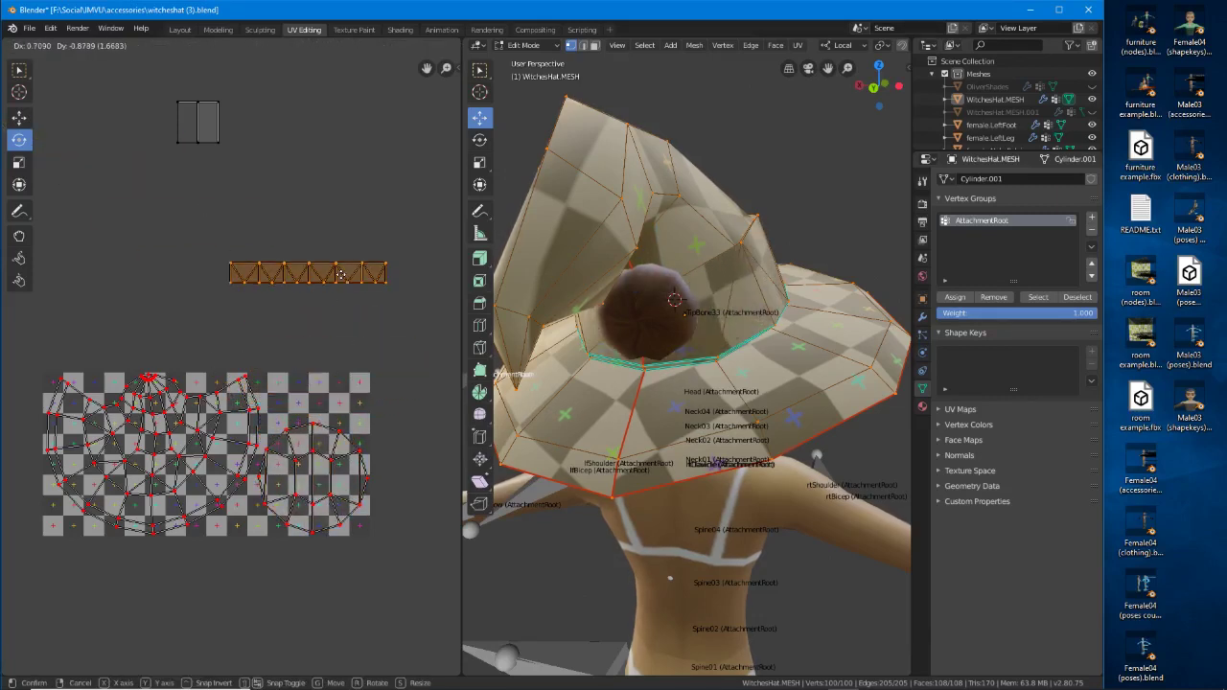
click(341, 275)
Scale down the round brim island and move it beside the large fan-shaped island, leaving the last checker columns free.
click(335, 508)
middle_drag(843, 522, 581, 431)
scroll(604, 430, down, 2)
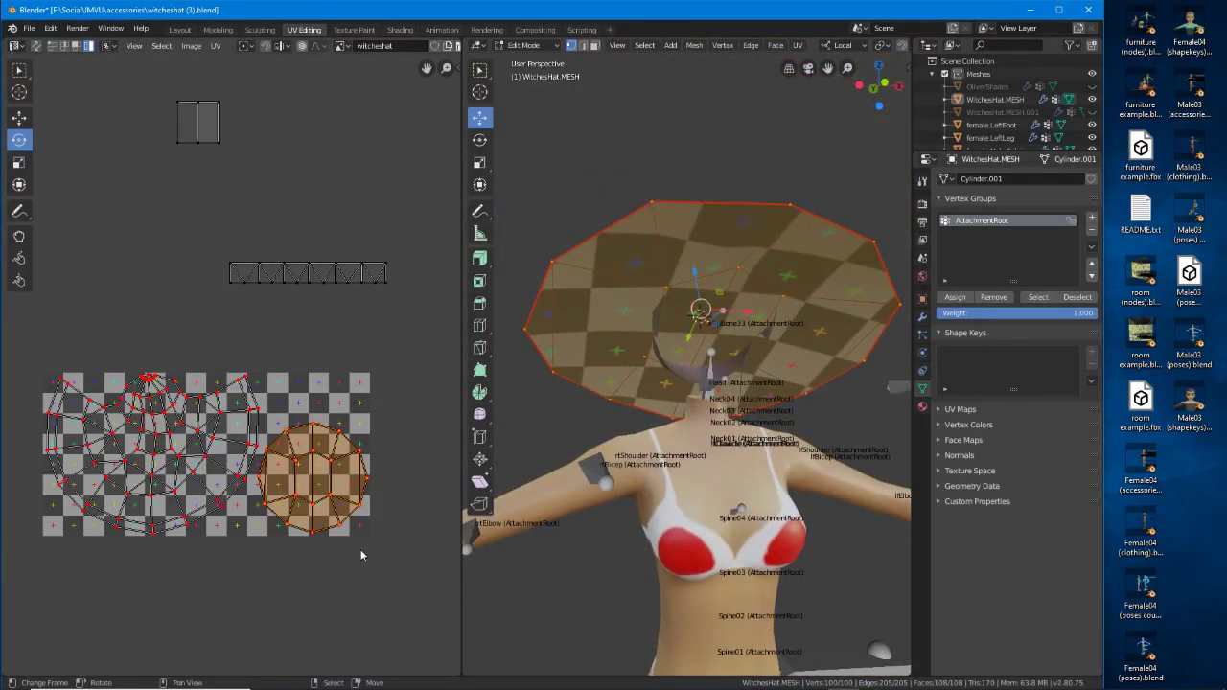
key(s)
click(340, 528)
key(g)
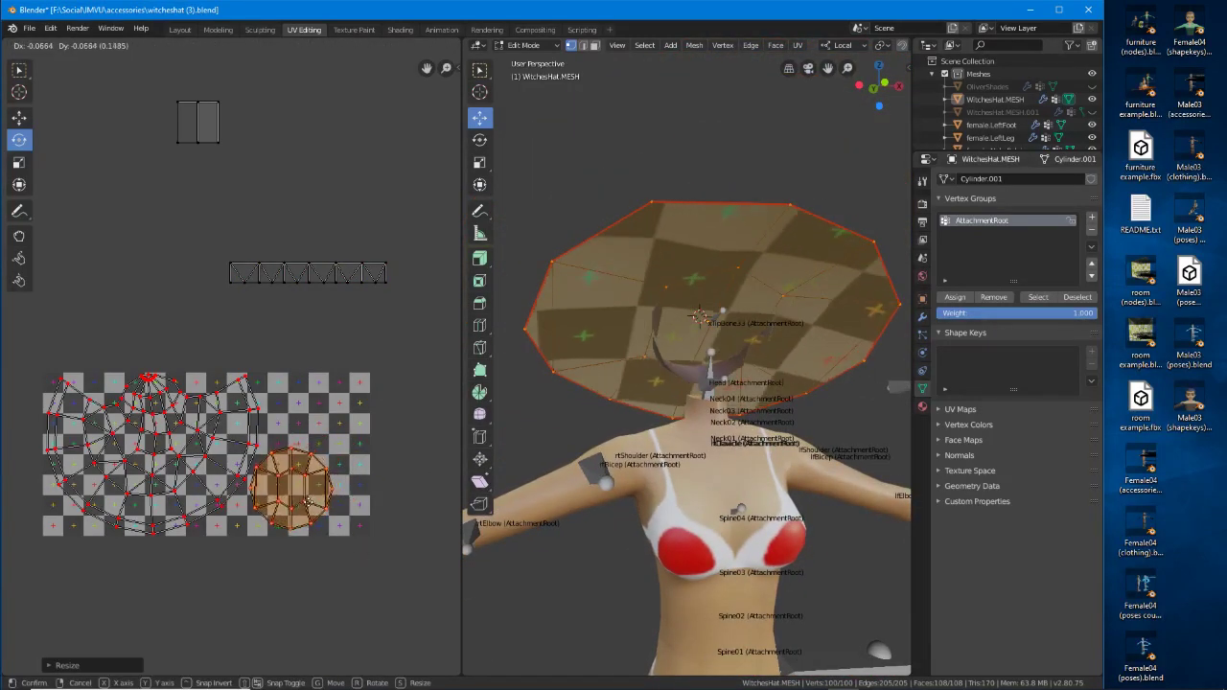
click(309, 505)
Rotate the band strip island upright and move it onto the rightmost column of the checker image.
click(345, 272)
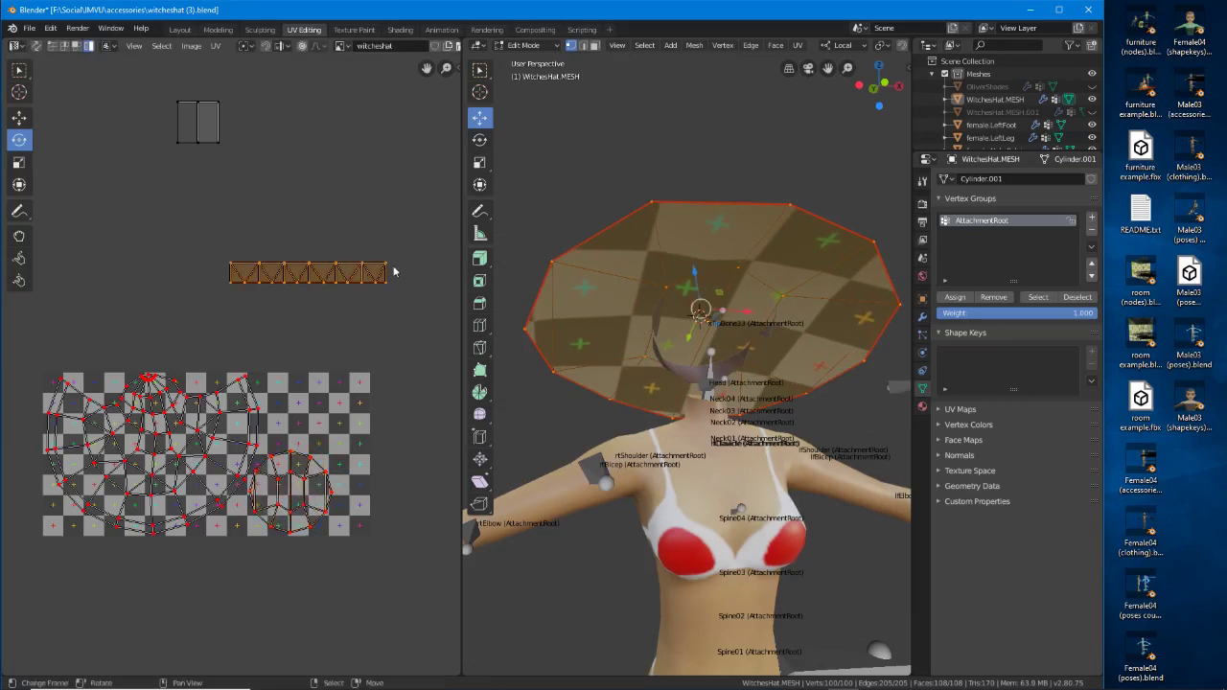
key(r)
click(329, 305)
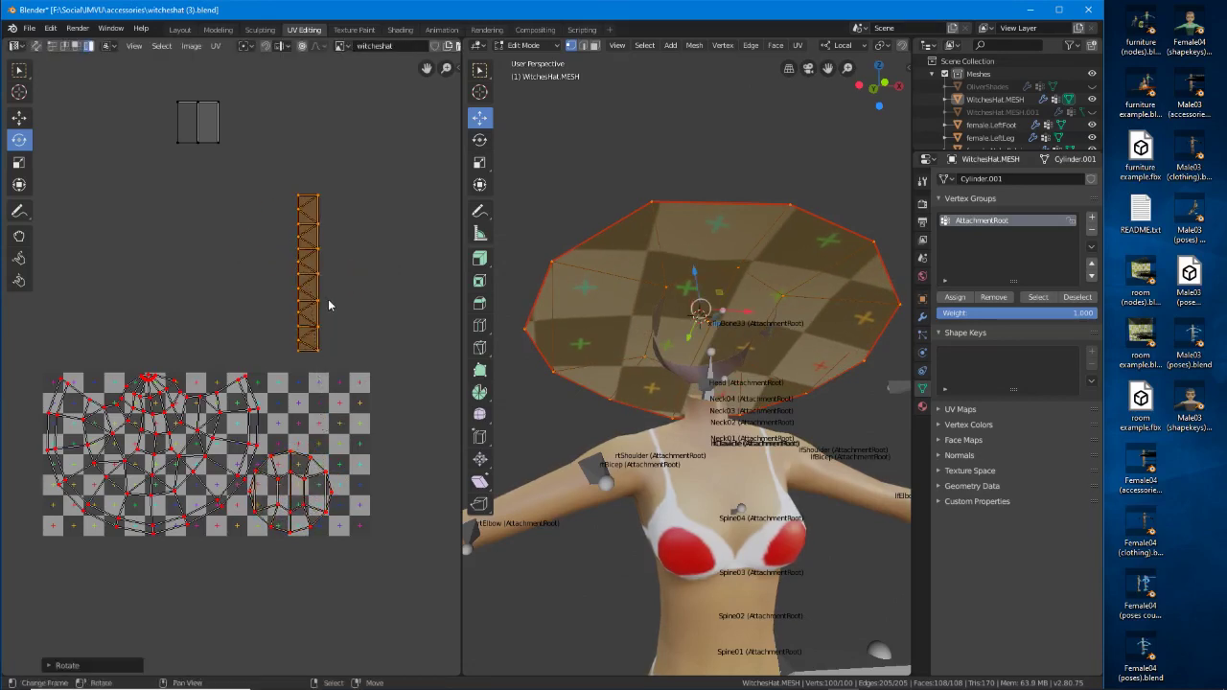
key(g)
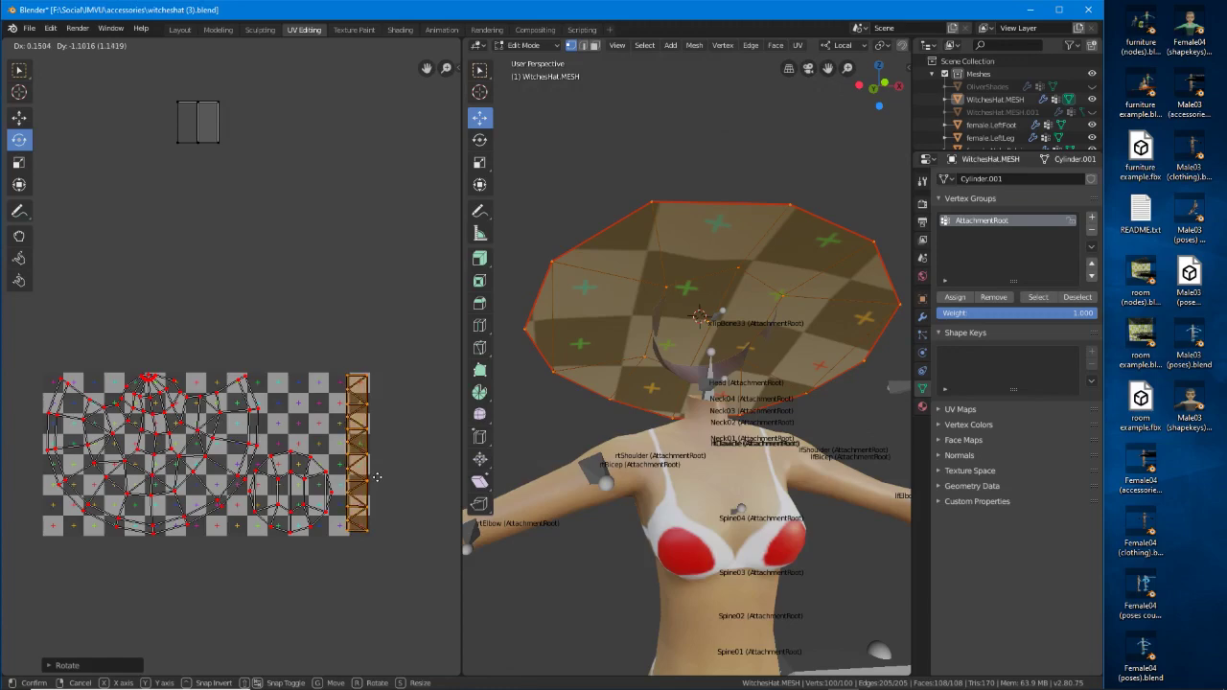
click(380, 481)
scroll(389, 460, up, 3)
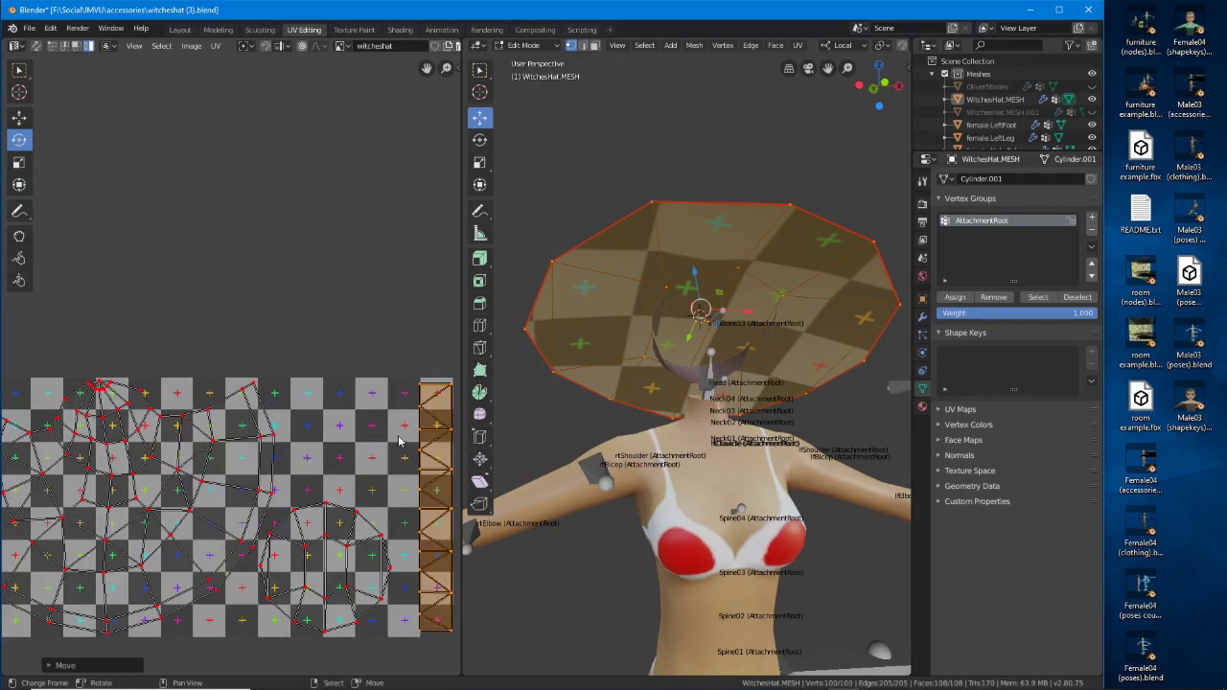
scroll(400, 441, up, 3)
key(g)
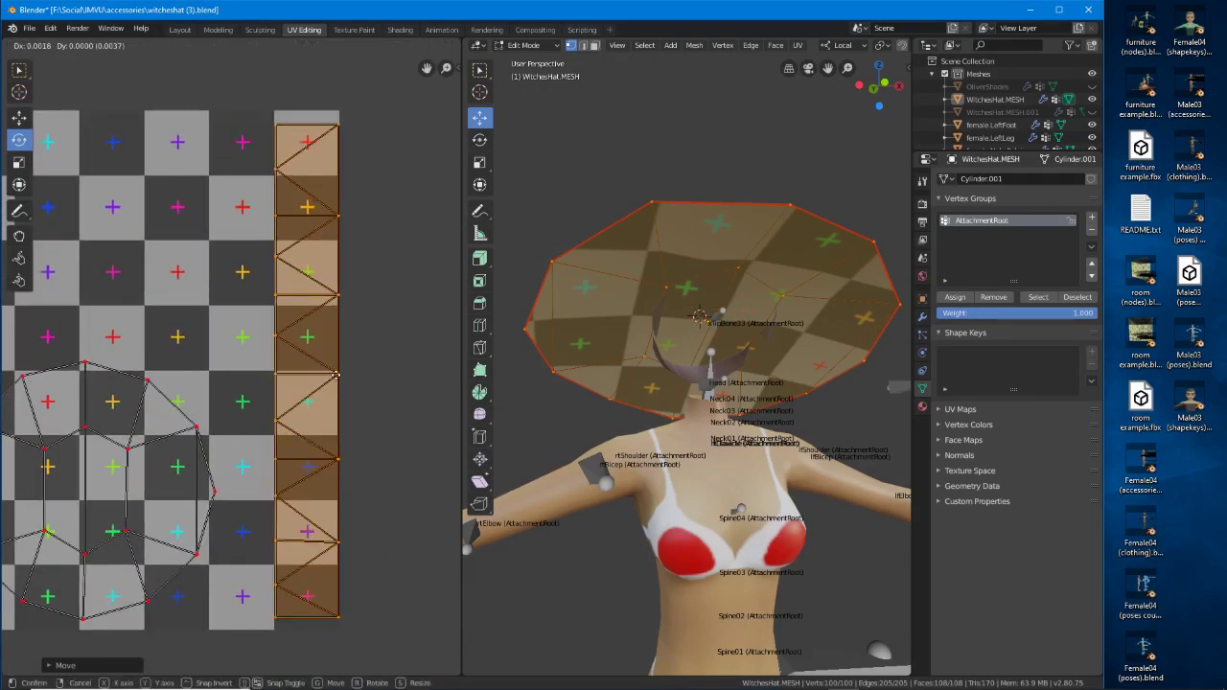
click(338, 381)
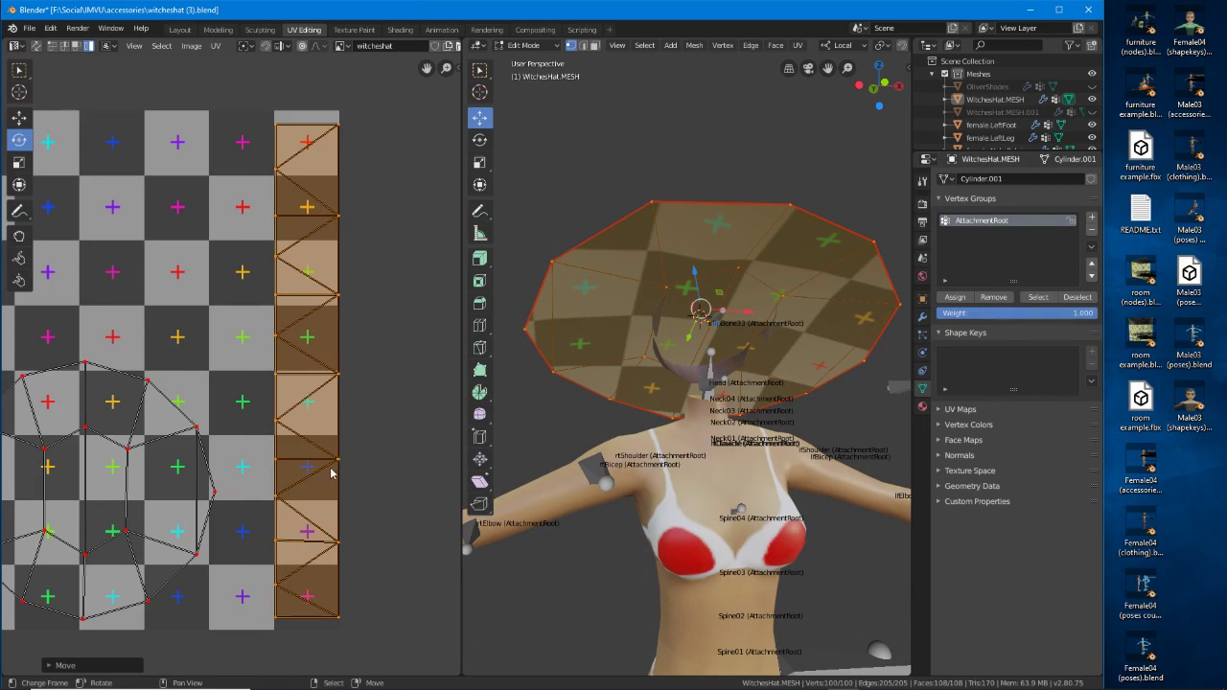
Fine-tune the band strip's width and stretch it vertically by about 1.05 to span the full checker image height.
key(s)
key(x)
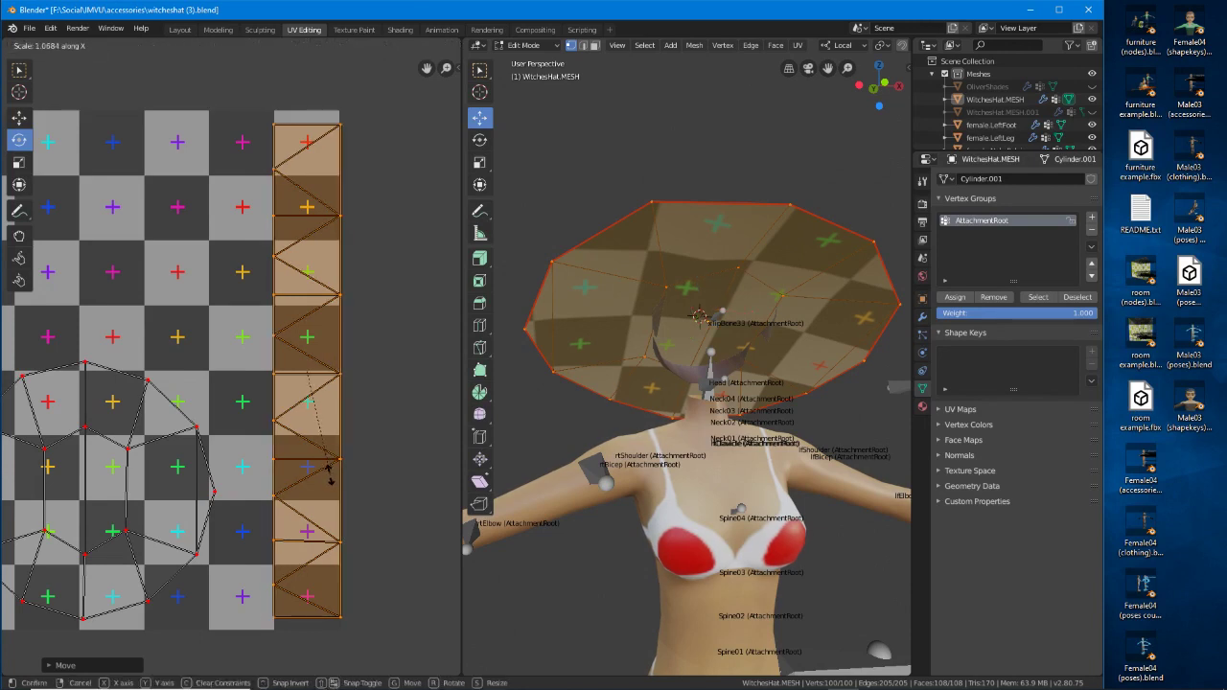
click(330, 470)
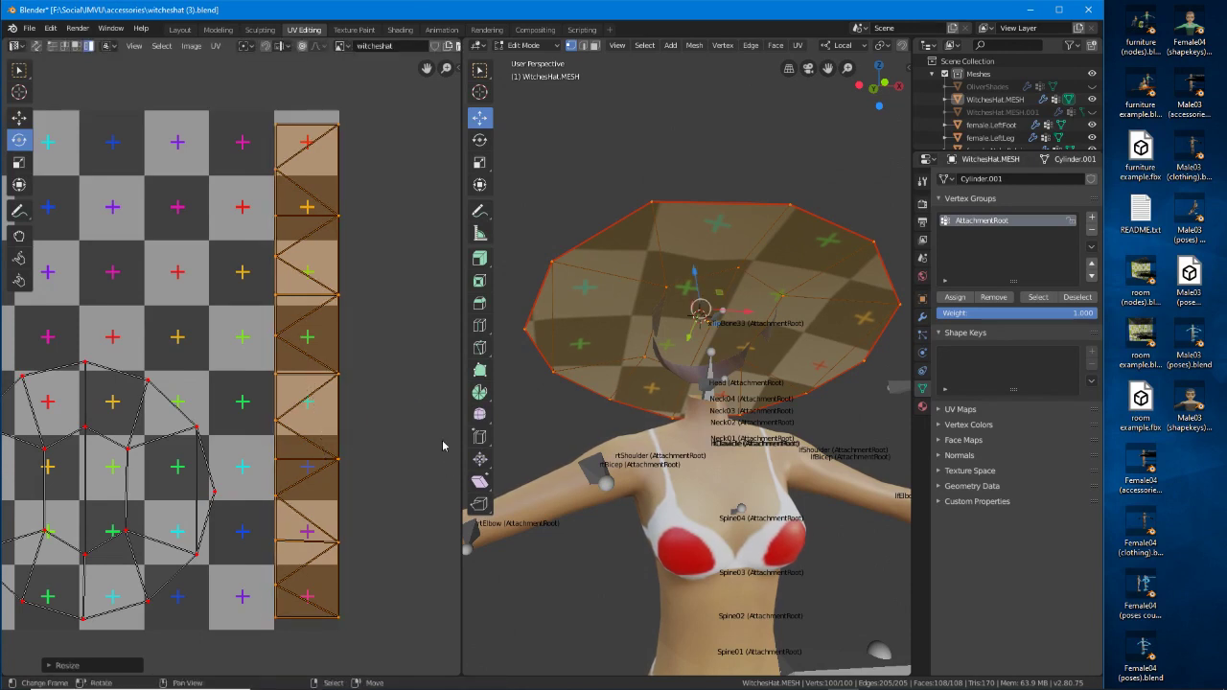
key(s)
key(y)
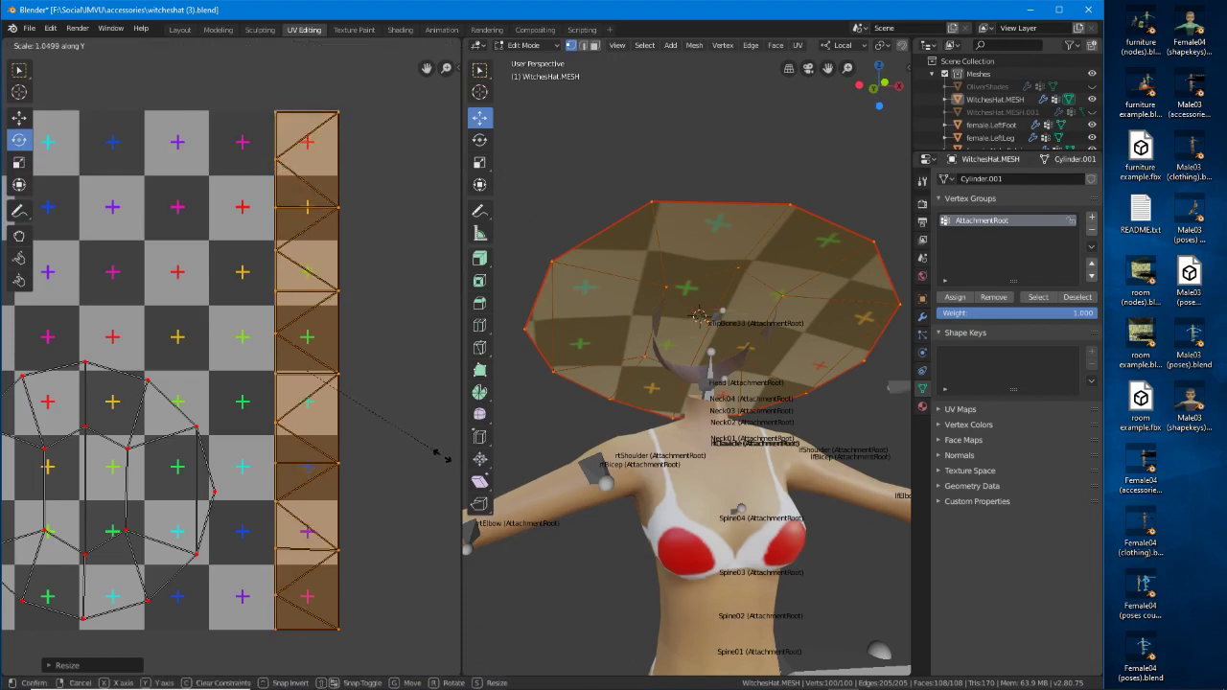
click(436, 457)
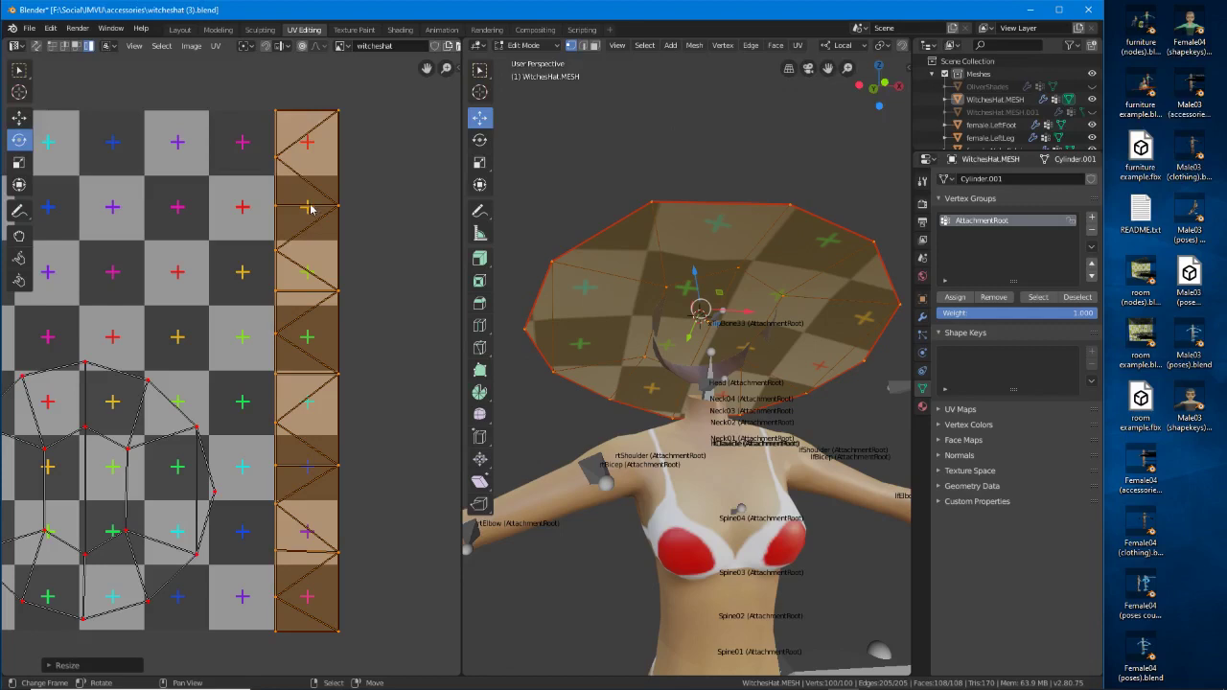
Select the vertices along the band strip's left edge and shift them onto the checker column line.
key(alt+a)
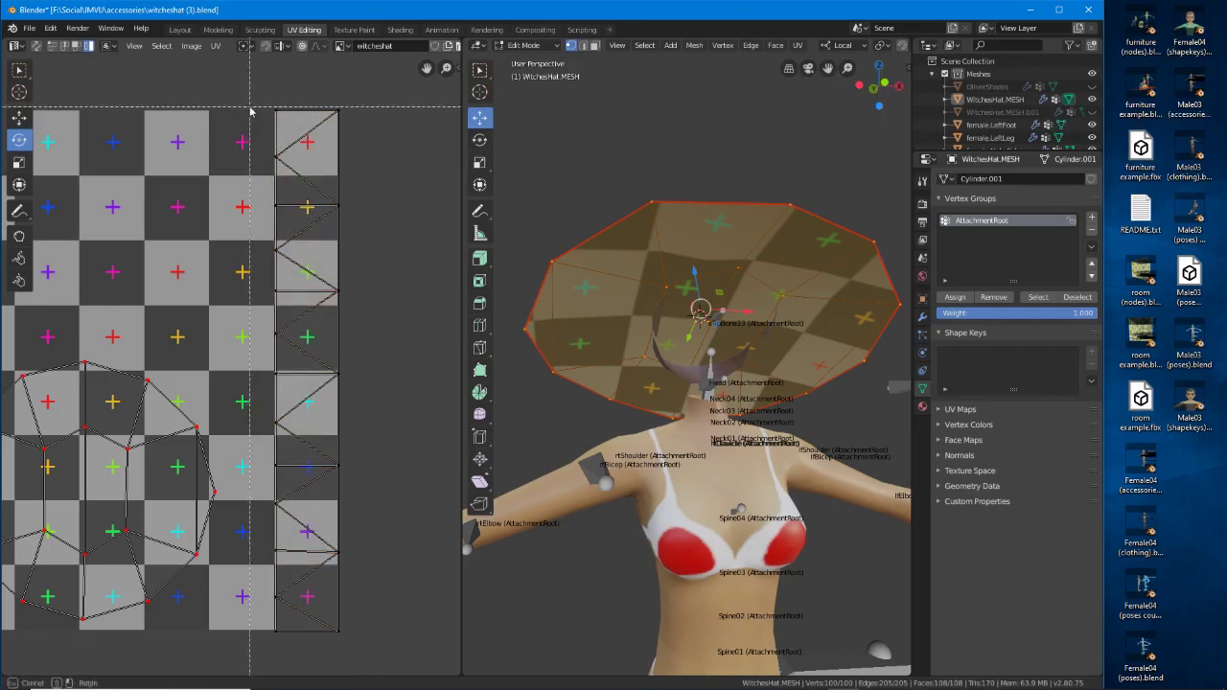
drag(247, 75, 295, 626)
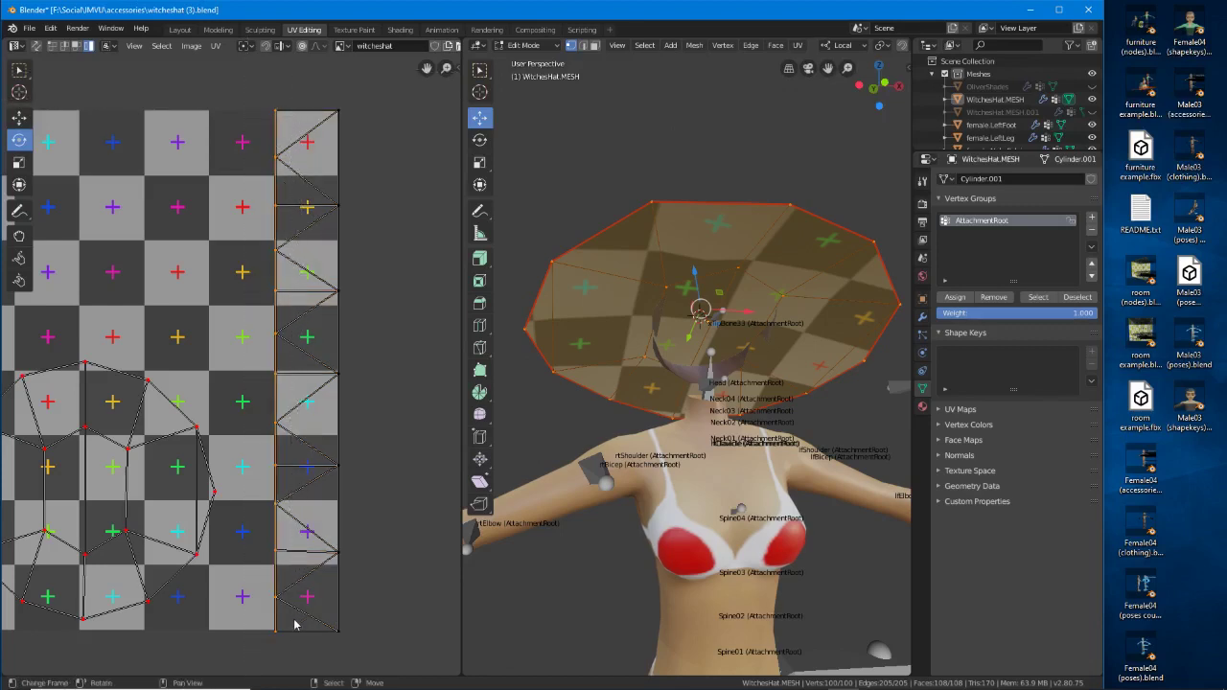
key(g)
click(300, 492)
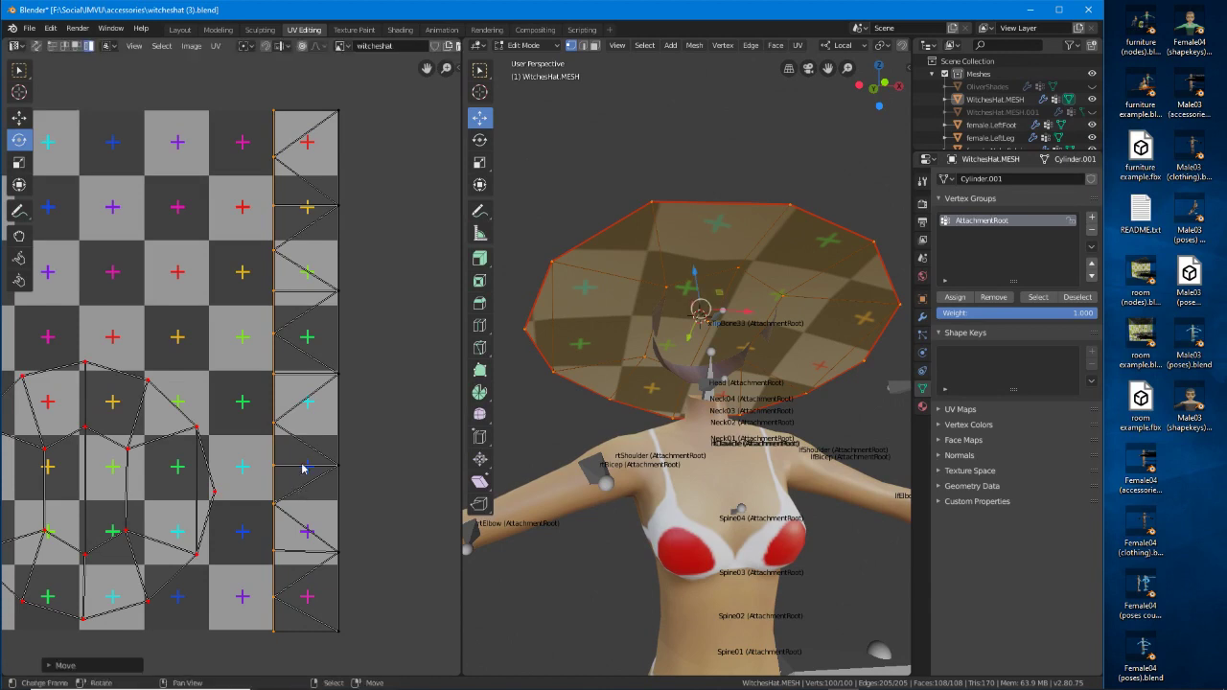
In vertex selection mode, nudge the band strip's left-edge vertex just above the lowest checker row.
key(ctrl+l)
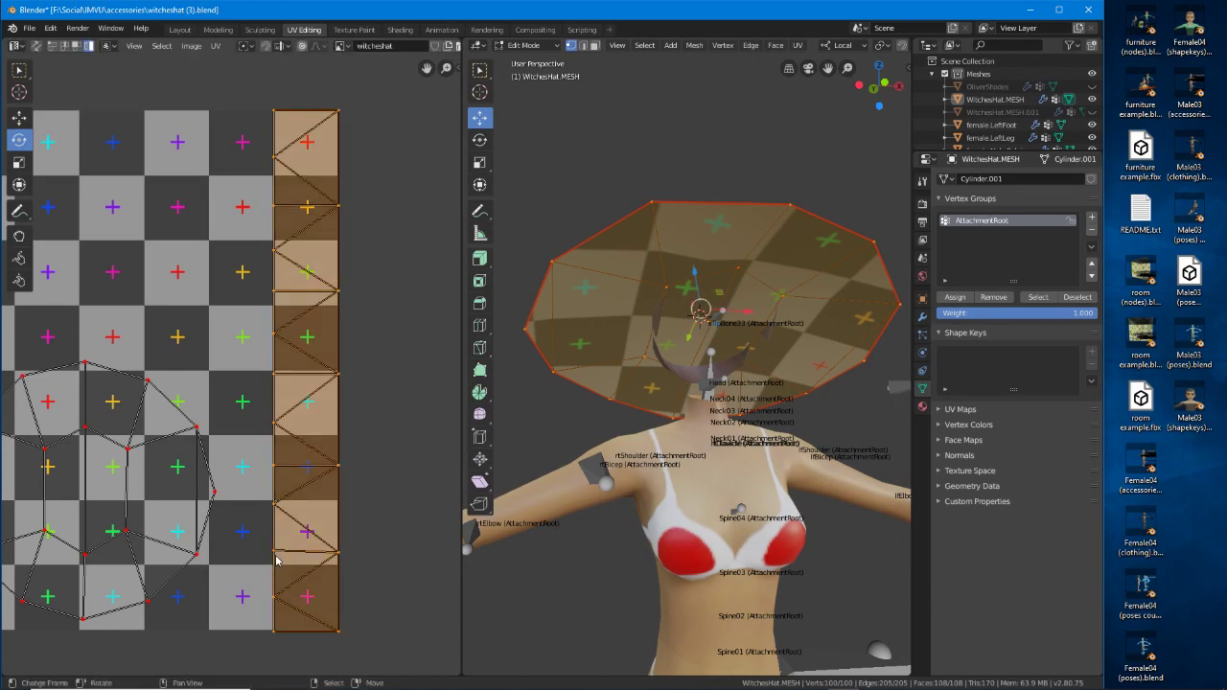
key(1)
right_click(276, 558)
key(g)
click(275, 561)
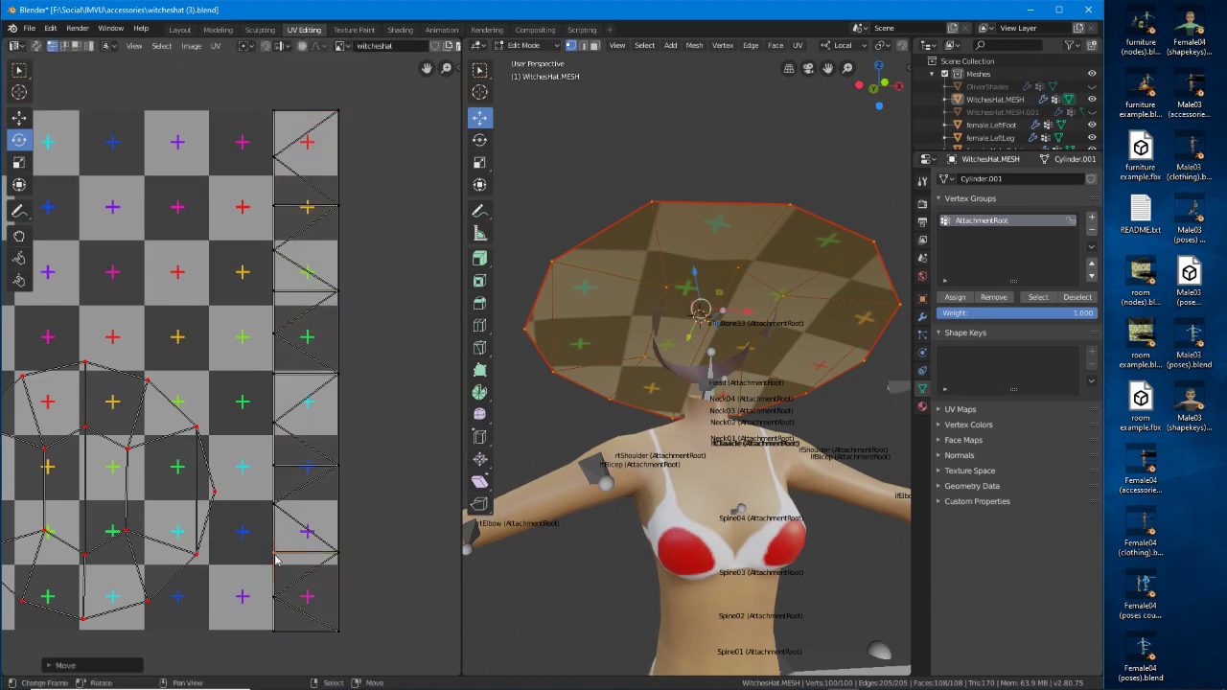
Move the square front panel island into the checker image's upper area, between the fan-shaped island and the band strip.
scroll(276, 561, down, 6)
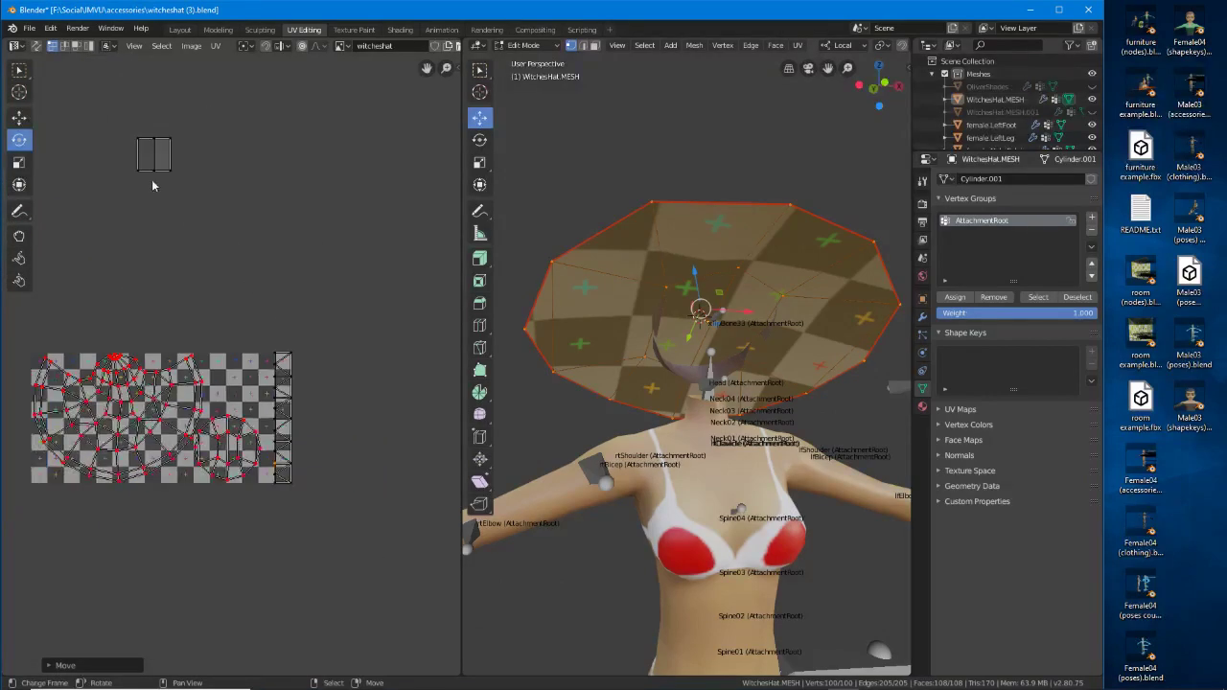
middle_drag(160, 168, 240, 213)
key(4)
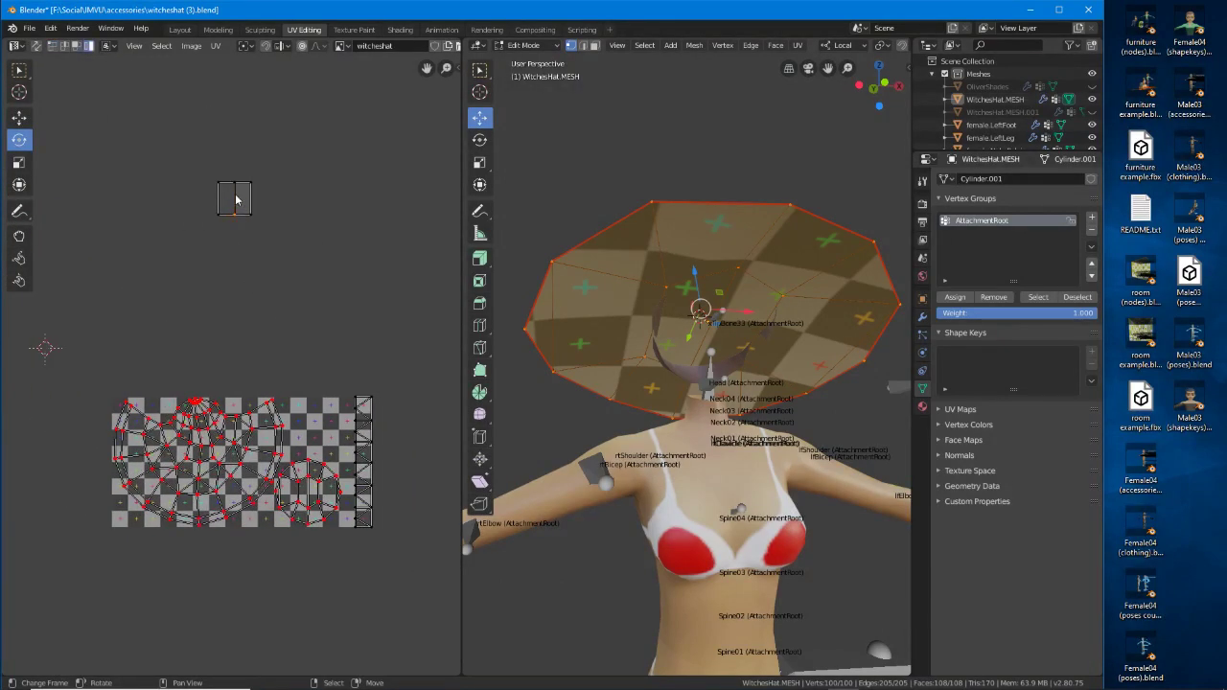
click(241, 197)
key(g)
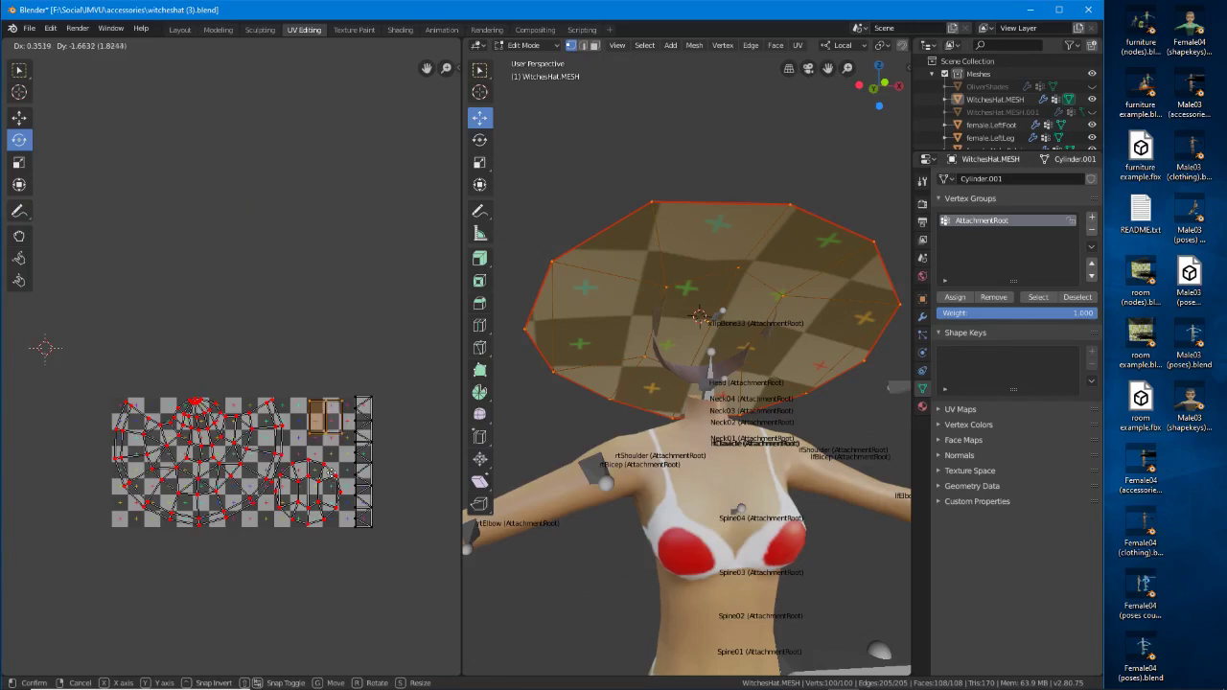
click(334, 478)
scroll(367, 521, up, 3)
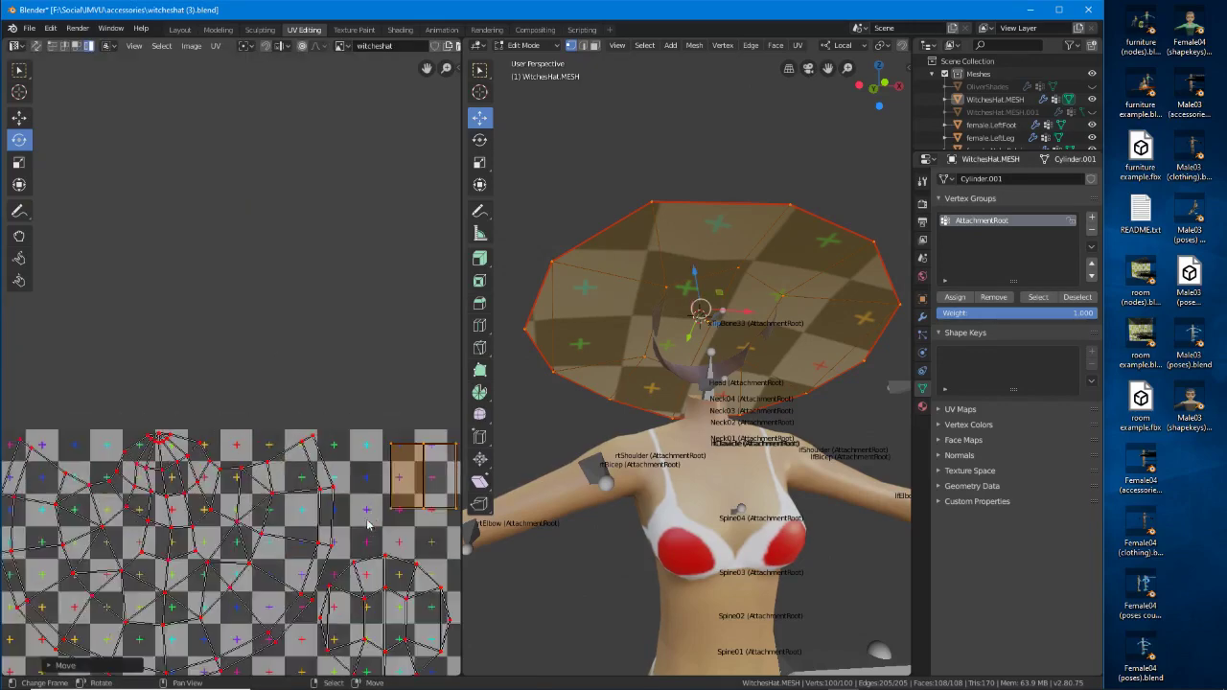
middle_drag(386, 509, 214, 354)
key(g)
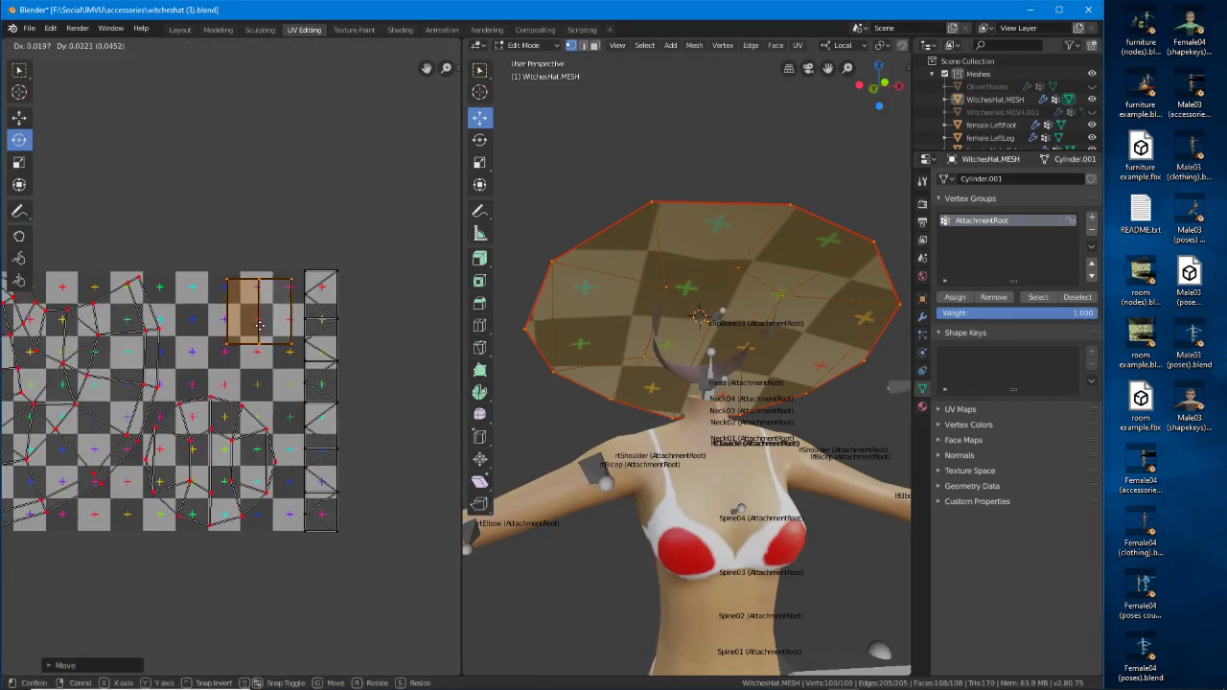
click(261, 328)
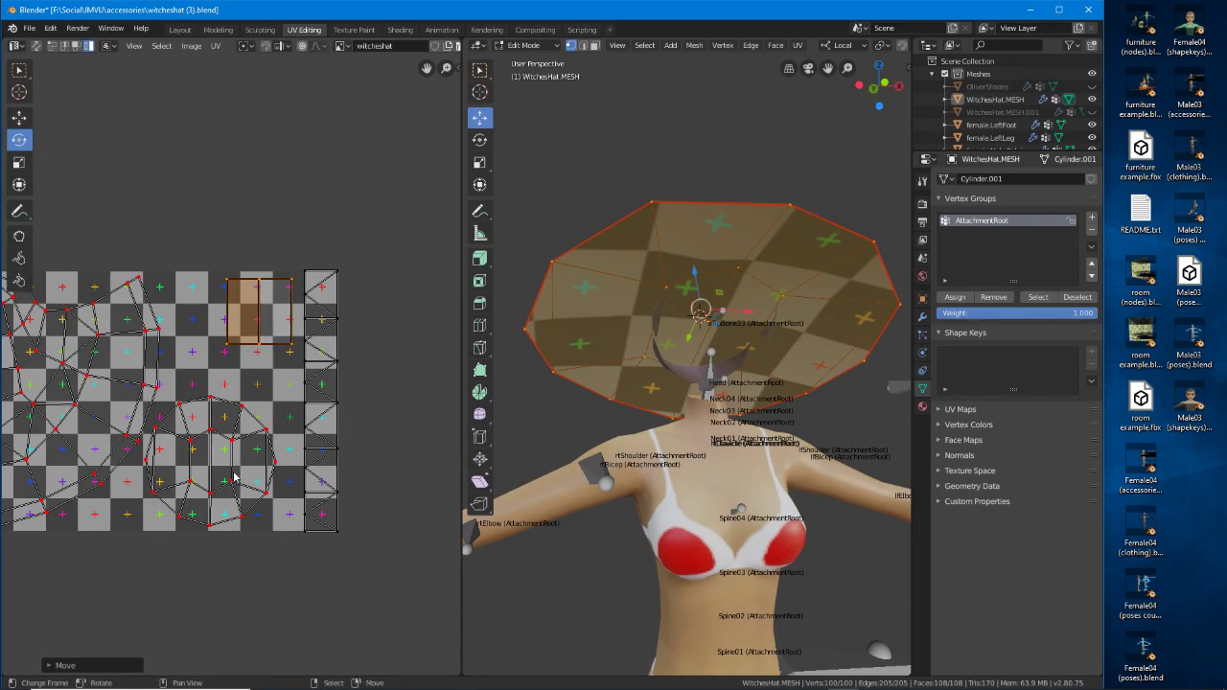
Enlarge the round brim island and shift it into the space between the fan-shaped island and the band strip.
key(l)
key(s)
click(263, 476)
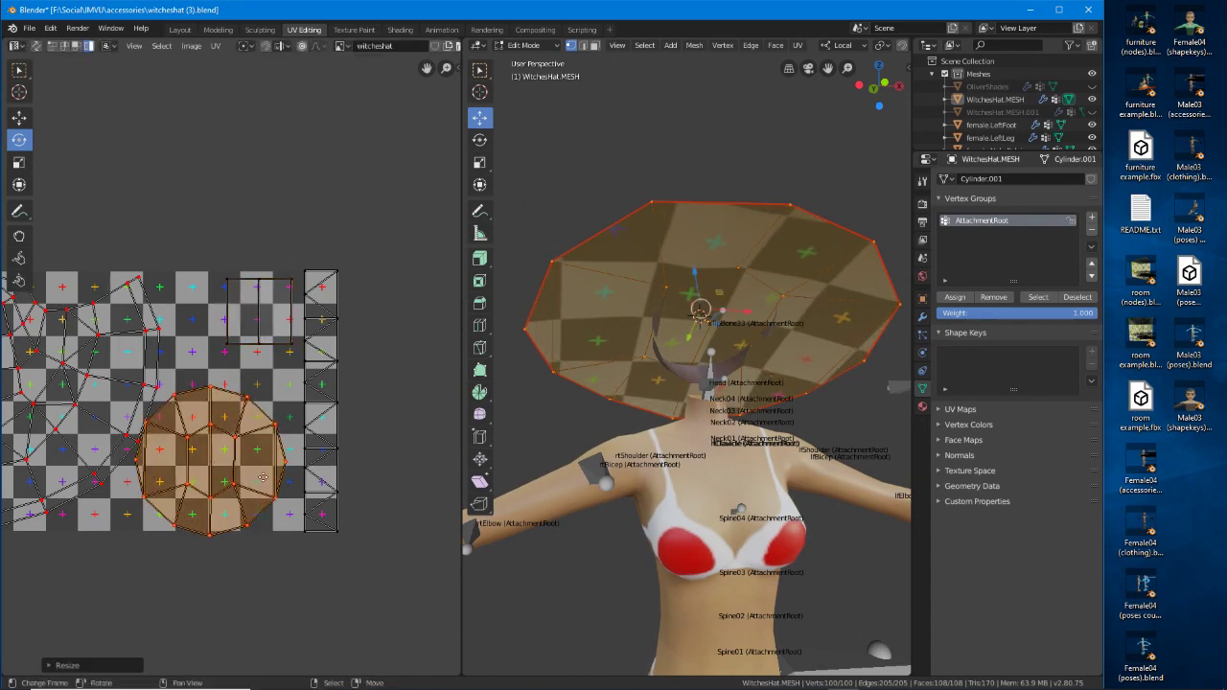
key(g)
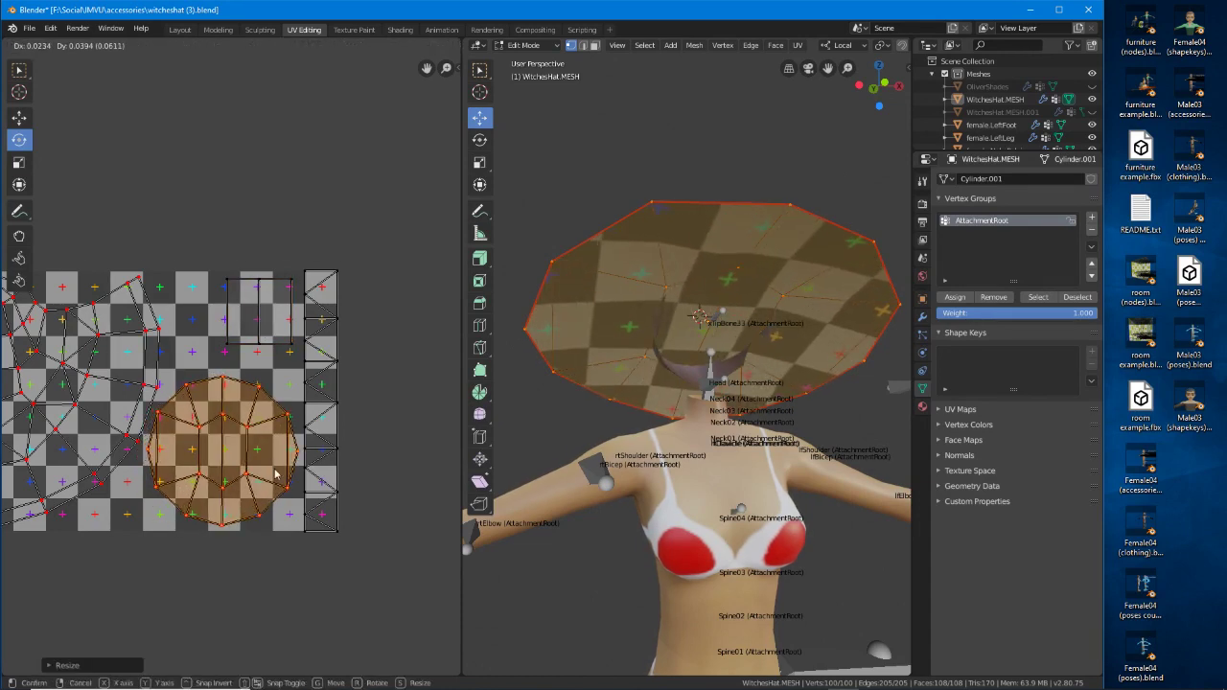
click(275, 473)
Nudge the front panel island slightly up and to the right, away from the round island.
key(l)
key(g)
click(270, 312)
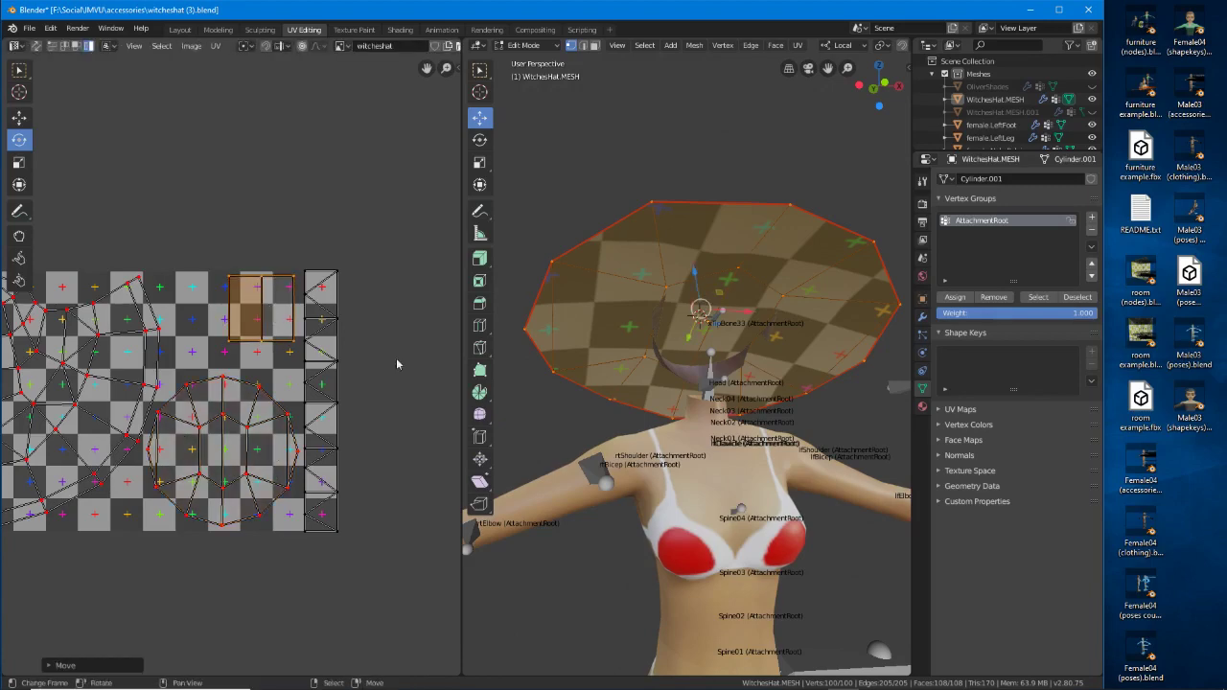
Switch to the Layout workspace with LookDev shading and inspect the checker-textured hat on the avatar.
middle_drag(537, 383, 651, 411)
scroll(651, 411, up, 2)
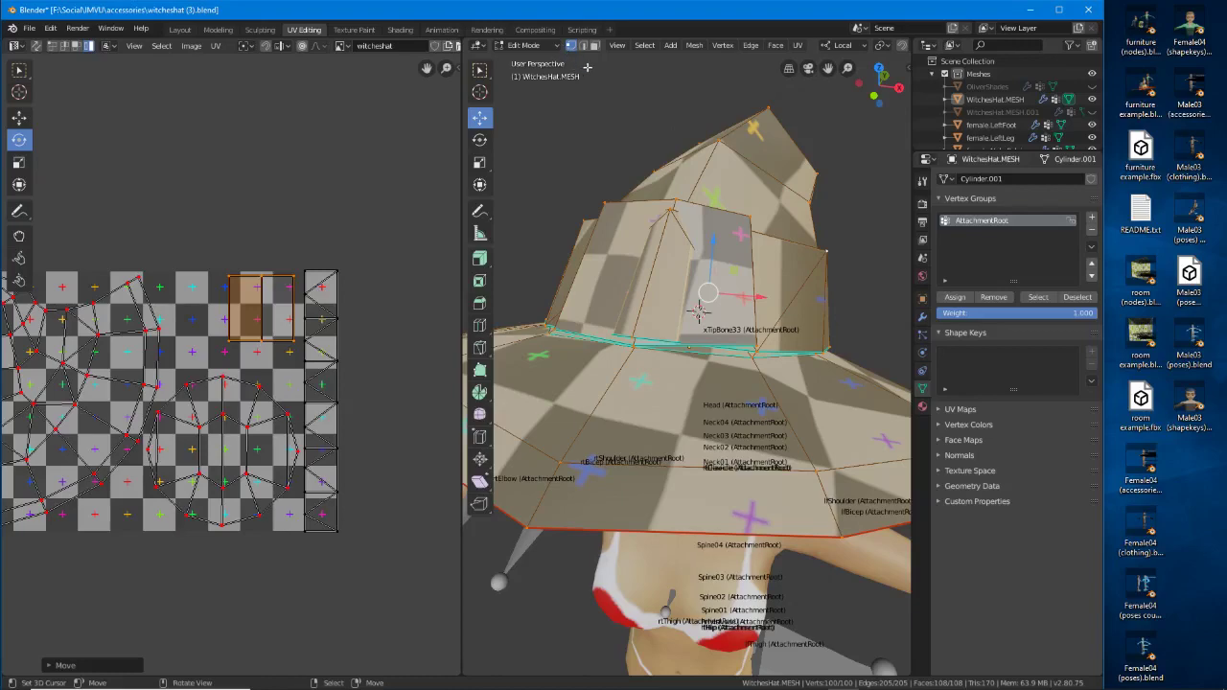
click(179, 29)
scroll(397, 338, down, 4)
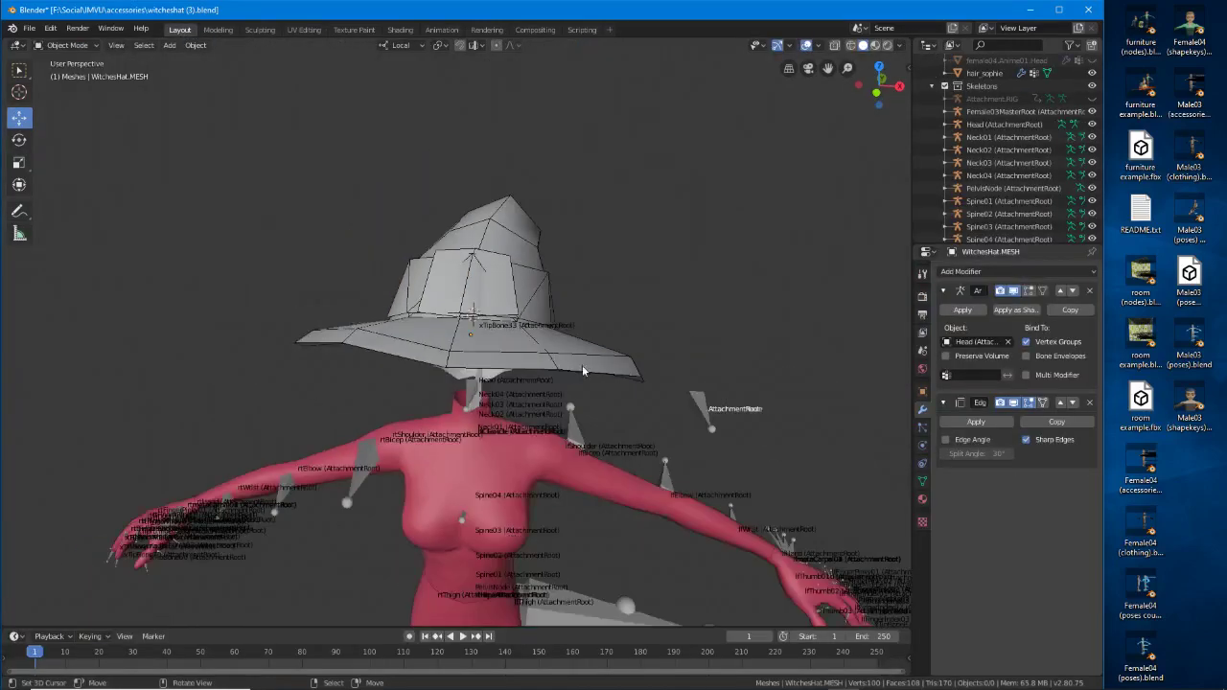
middle_drag(582, 370, 848, 107)
click(875, 46)
middle_drag(418, 353, 454, 355)
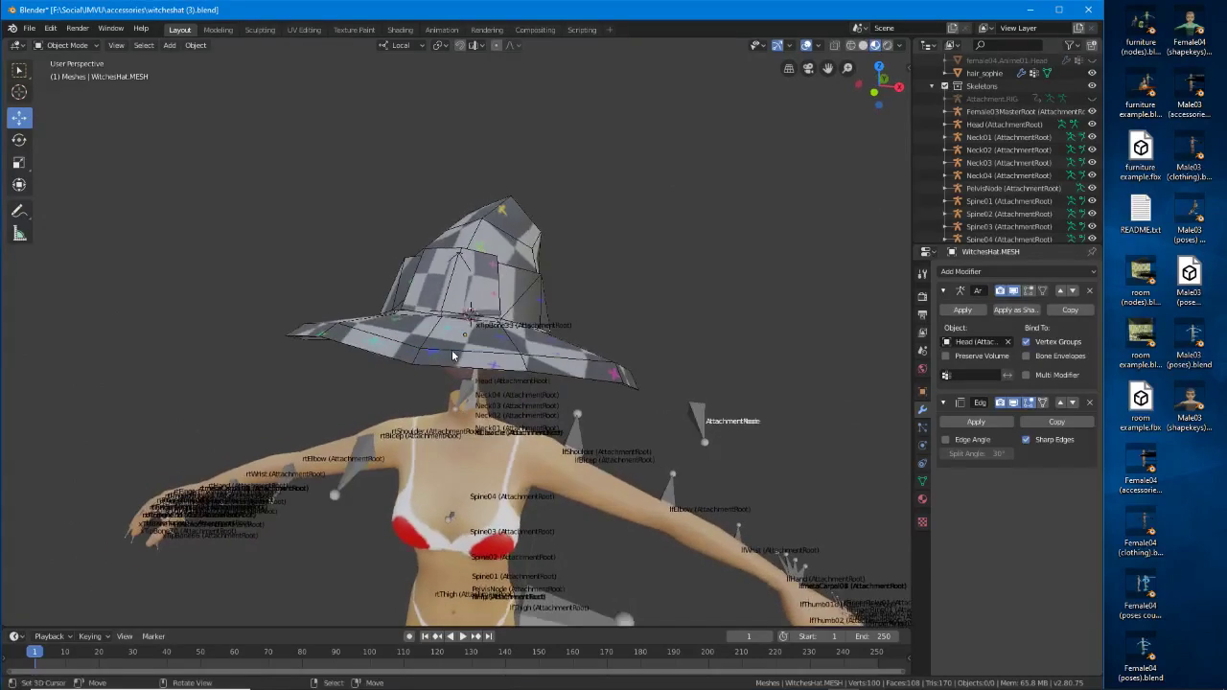
key(Tab)
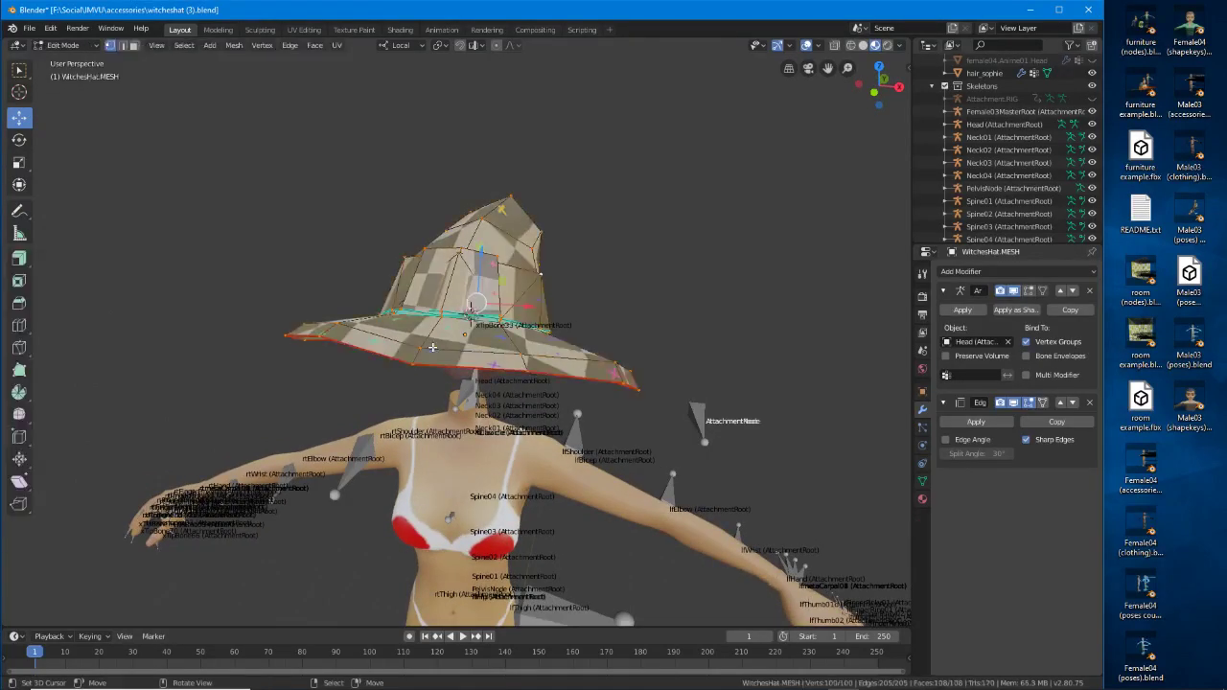
key(Tab)
Save the project as a new file named witcheshat (4).blend in the accessories folder.
click(29, 28)
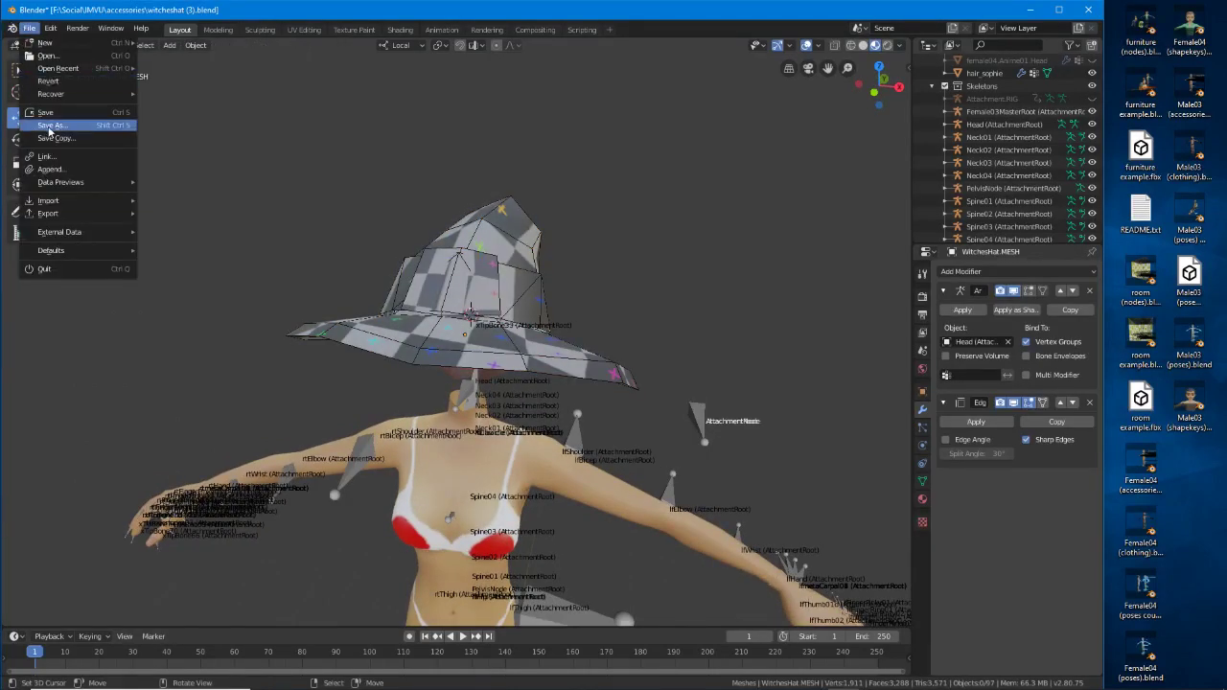
click(49, 127)
click(209, 76)
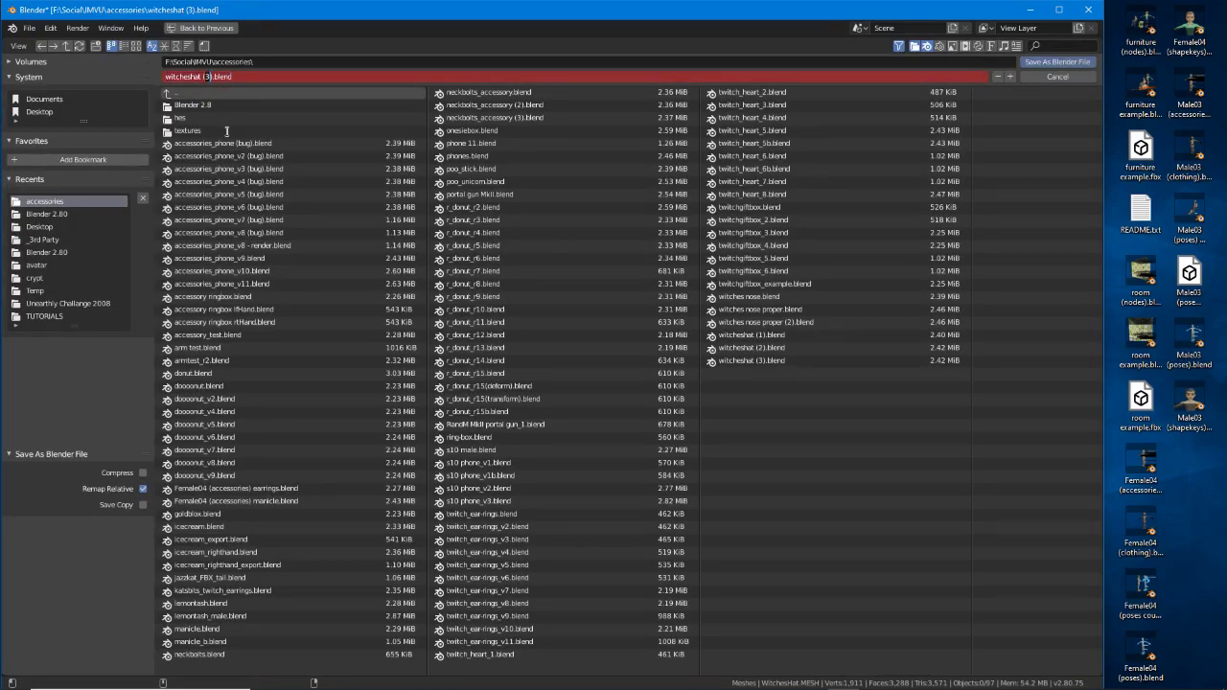
text(4)
key(Return)
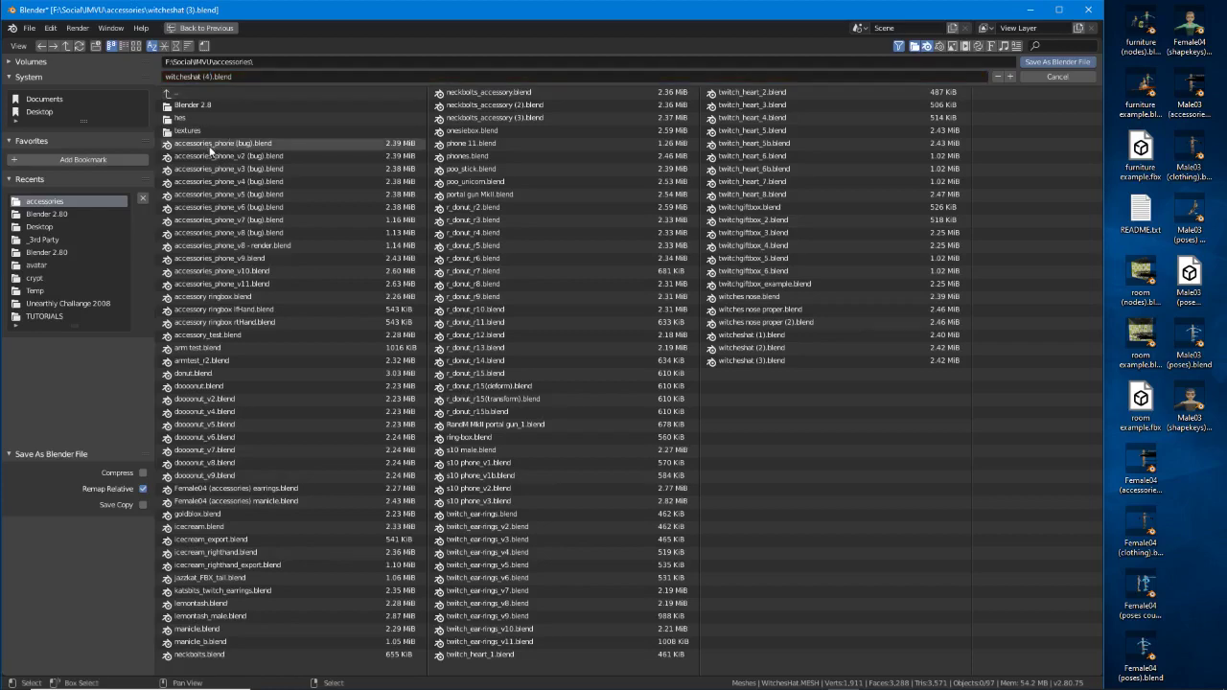
click(1056, 62)
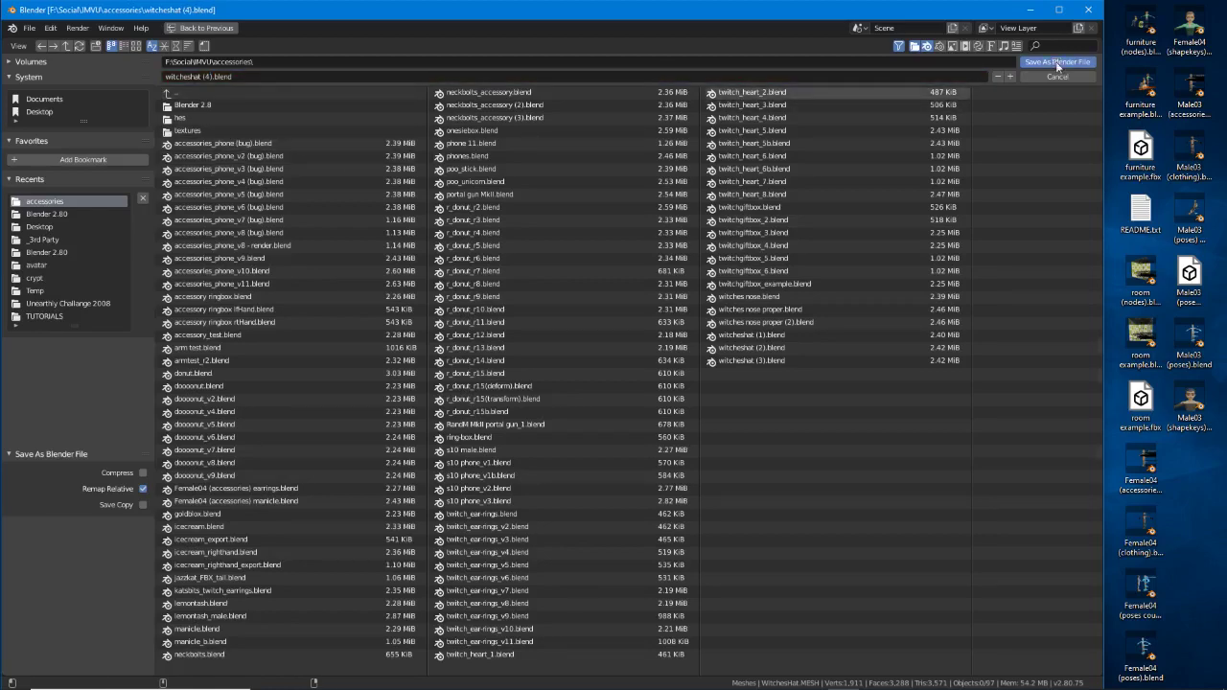
Select the entire hat mesh in Edit Mode and assign its vertices to the AttachmentRoot vertex group at weight 1.000.
mouse_move(553, 330)
middle_down()
mouse_move(541, 331)
mouse_move(563, 322)
middle_up()
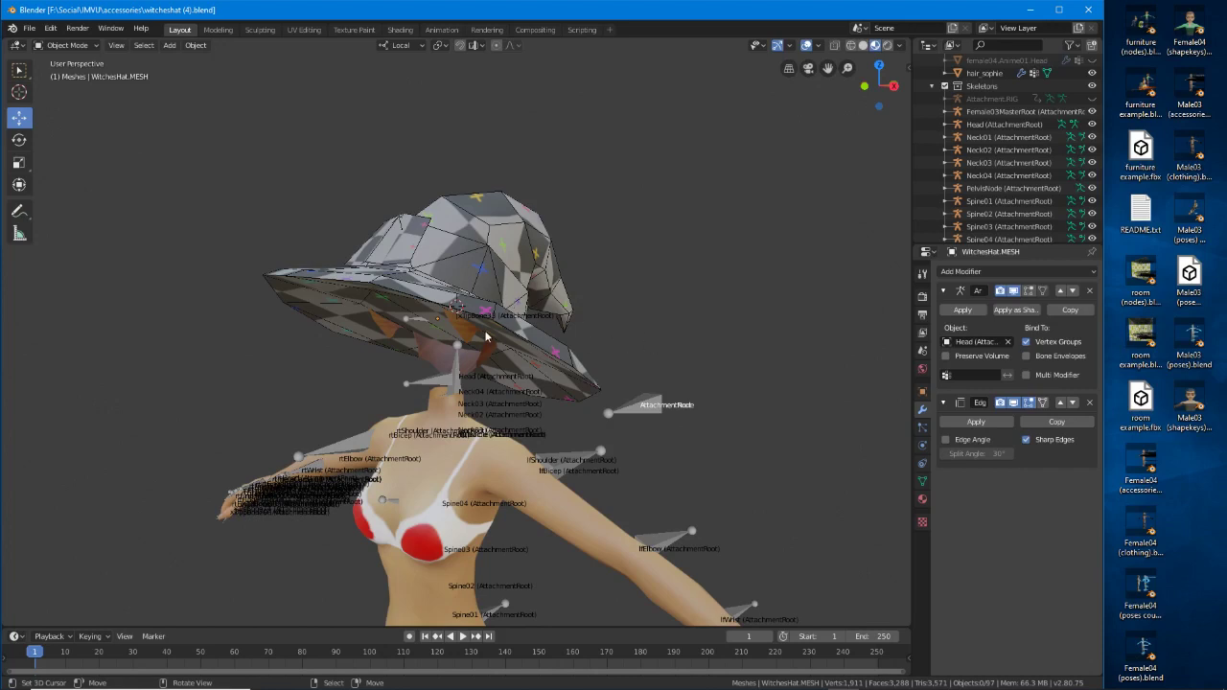
right_click(475, 245)
key(Tab)
key(a)
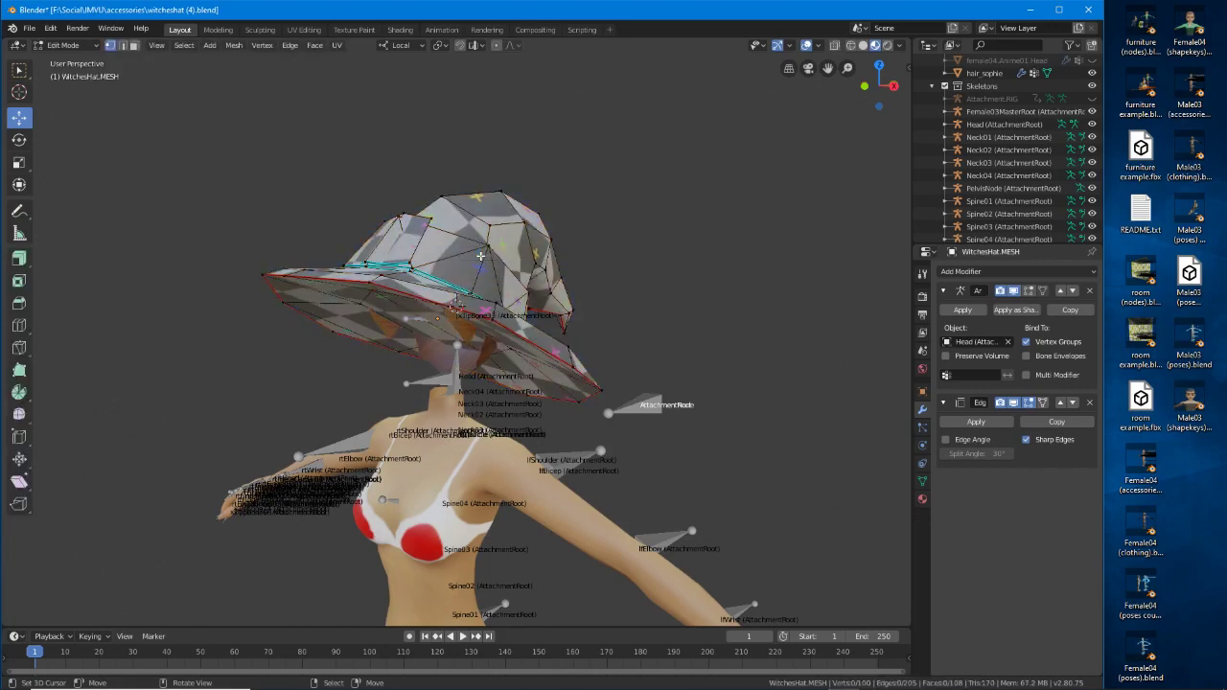
key(a)
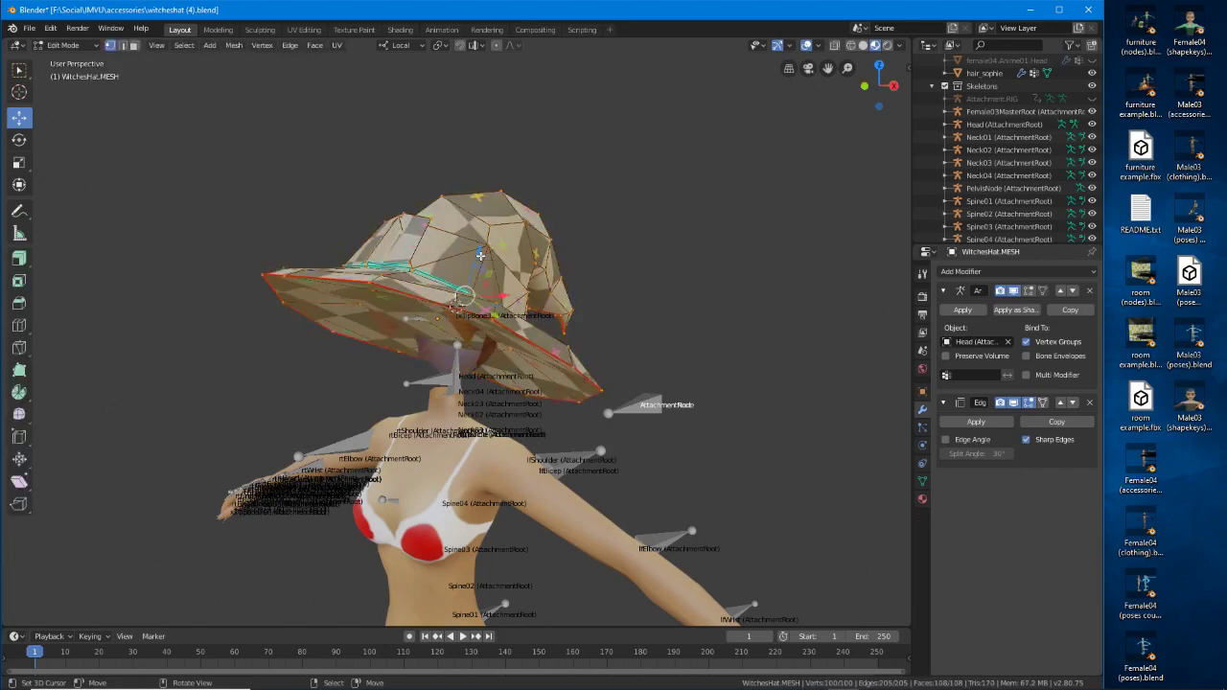
click(922, 482)
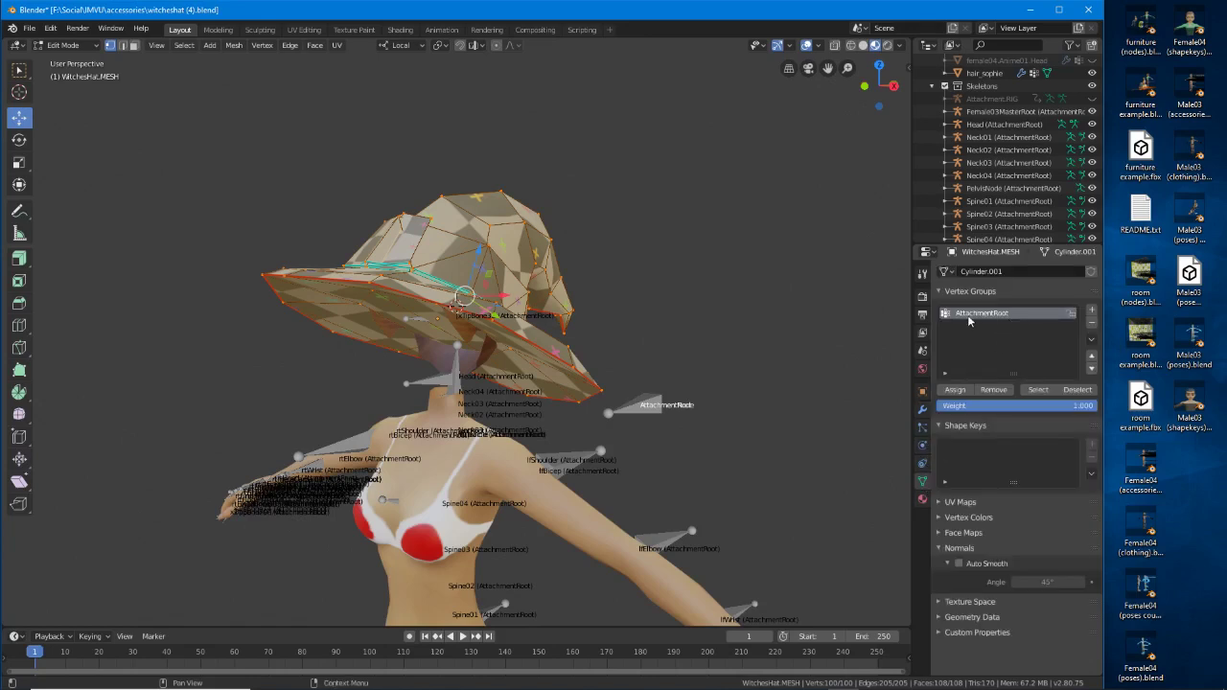
click(959, 391)
Check the AttachmentRoot group's vertex assignment by repeatedly deselecting and selecting its members on the hat.
click(1075, 390)
click(1040, 391)
click(1075, 389)
click(1038, 391)
click(1076, 390)
click(1039, 390)
click(1076, 390)
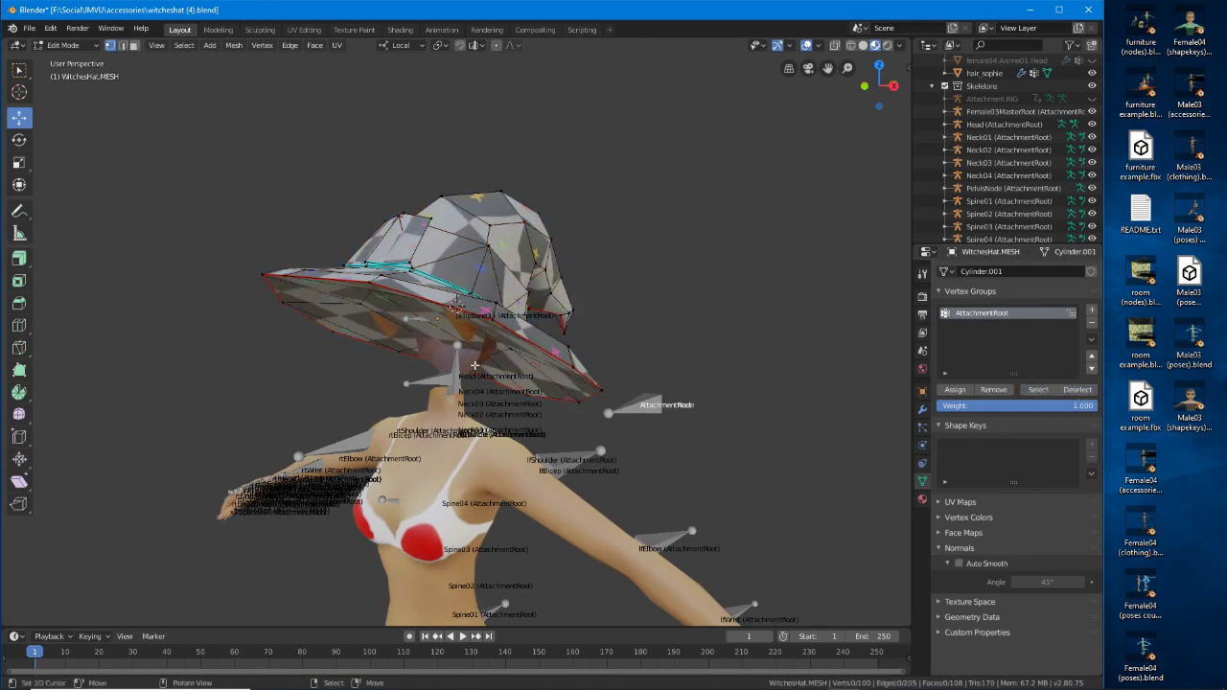
Return the hat to Object Mode, save the project file and clear the object selection.
middle_drag(475, 366, 581, 395)
key(Tab)
key(ctrl+s)
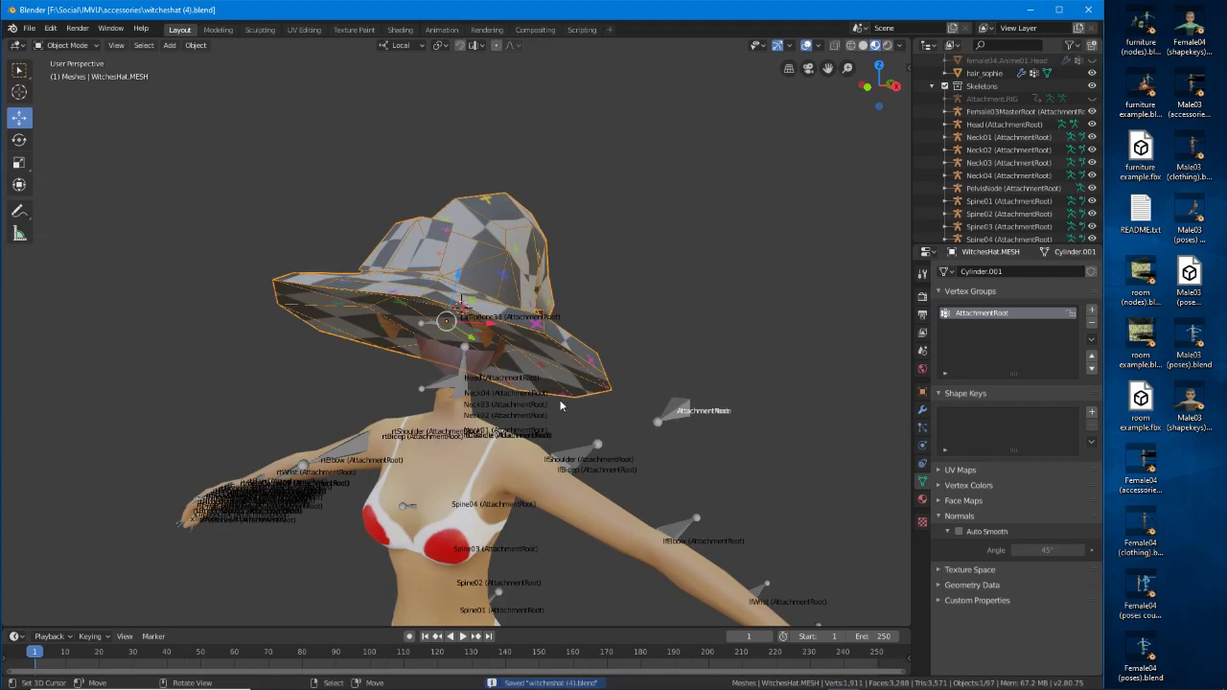
click(255, 380)
Review the FBX armature, geometry and main export settings and export the scene as witcheshat (4).fbx in the accessories folder.
click(30, 29)
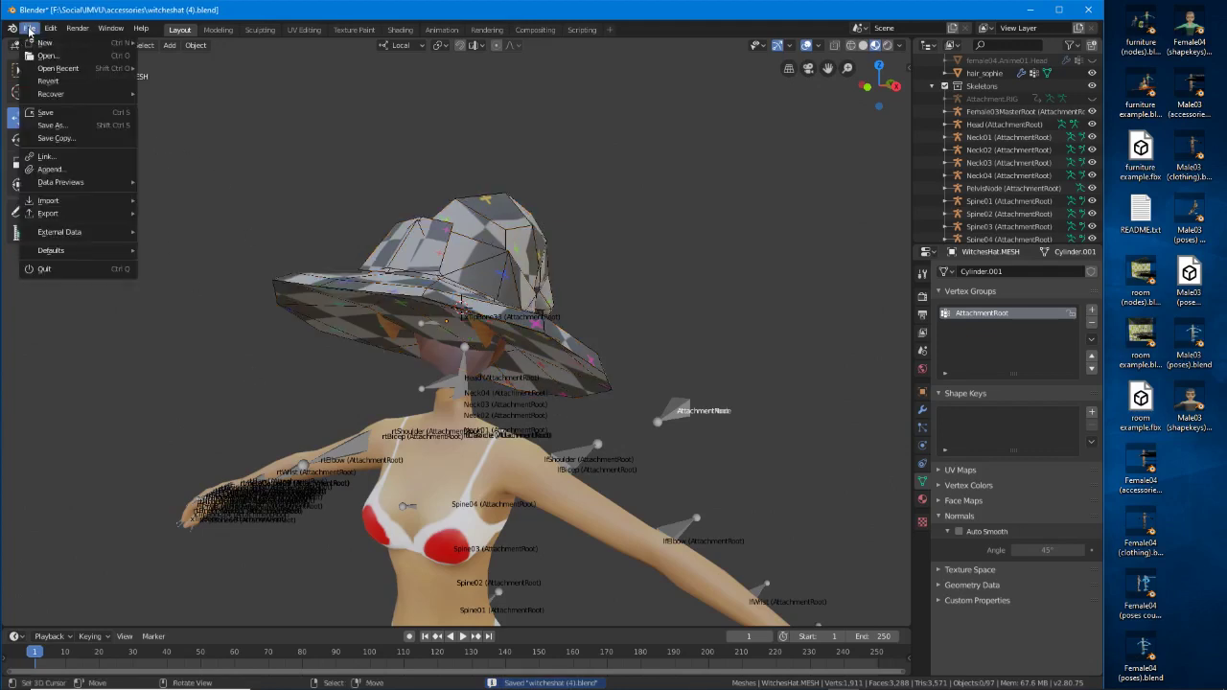
mouse_move(115, 213)
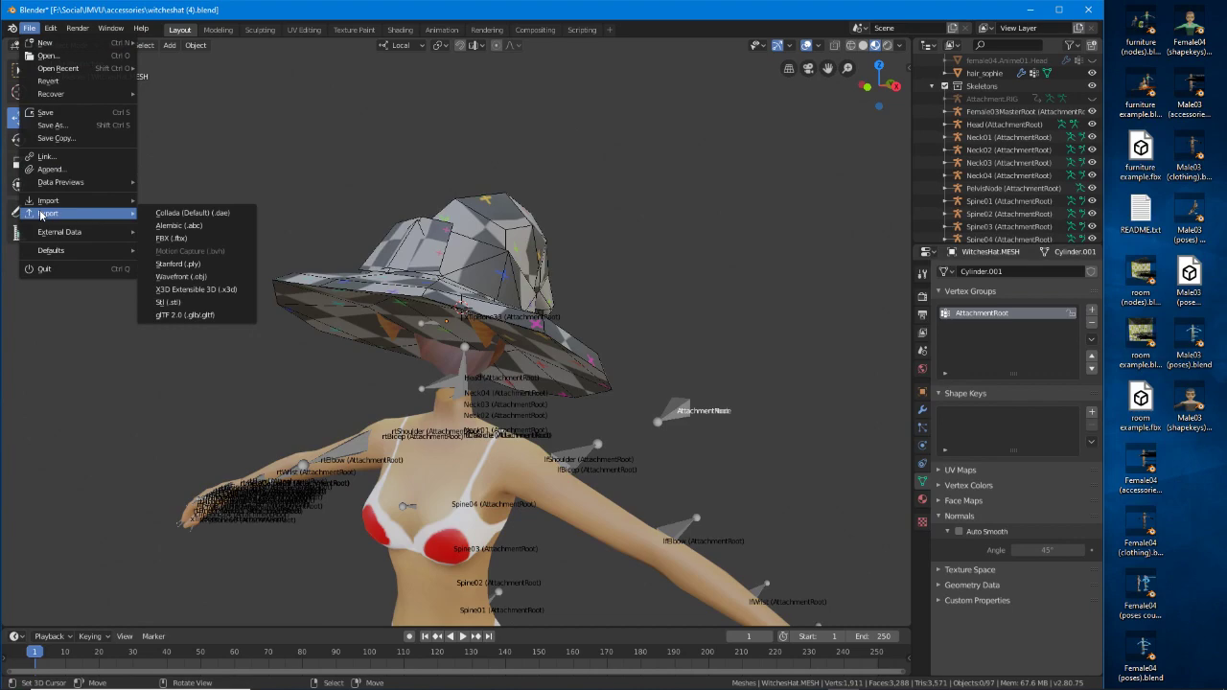
click(179, 238)
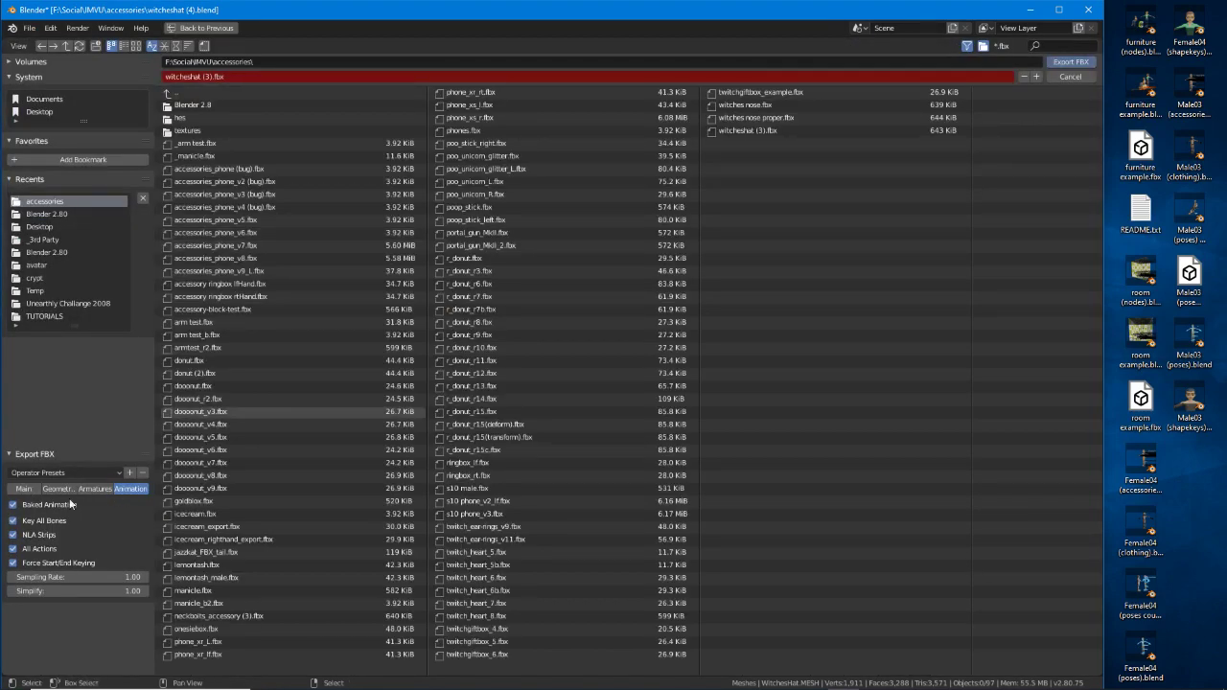
click(95, 489)
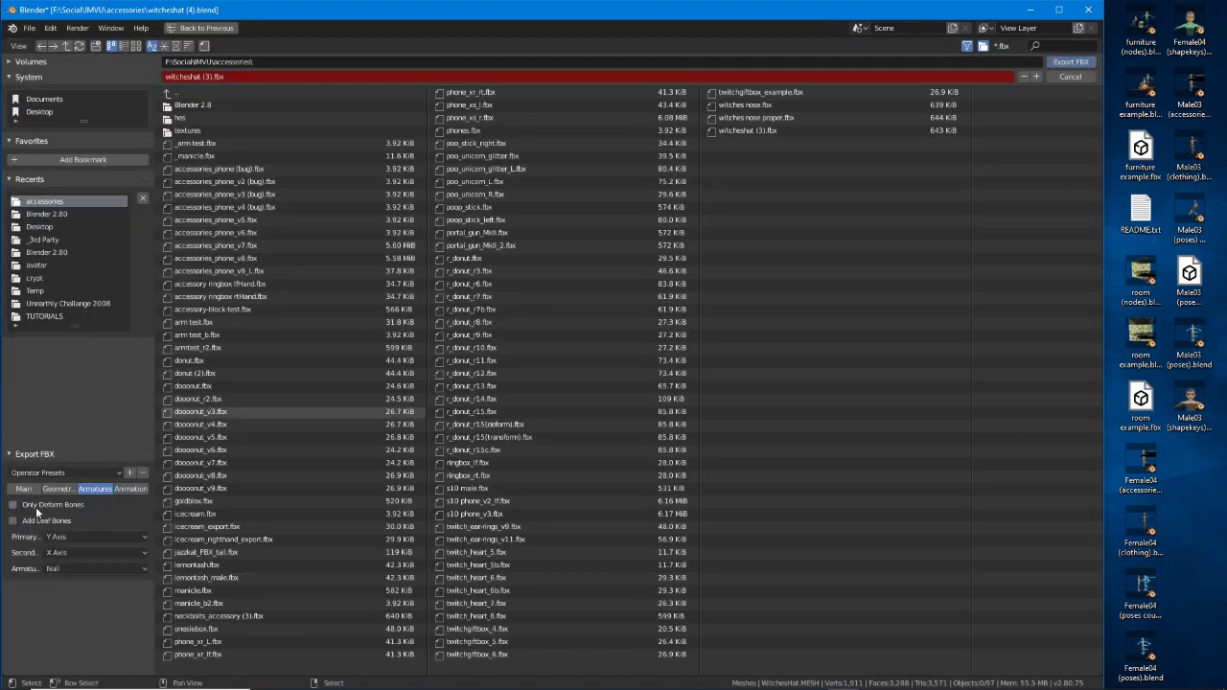
click(60, 489)
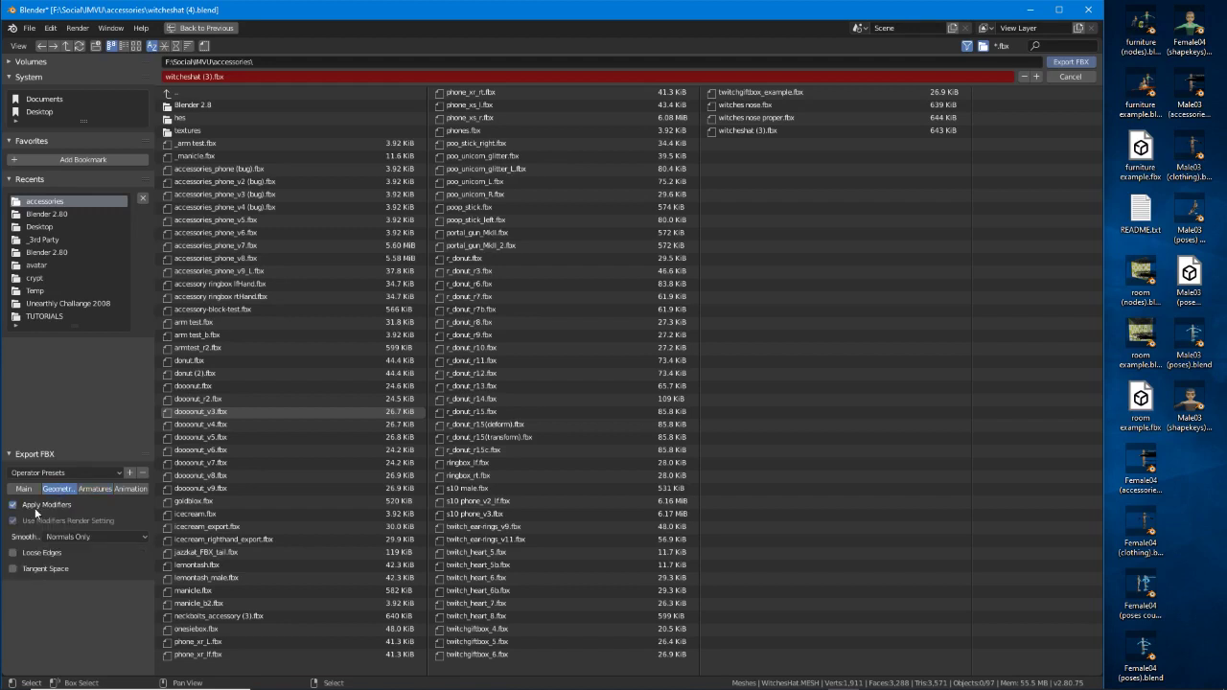
click(25, 489)
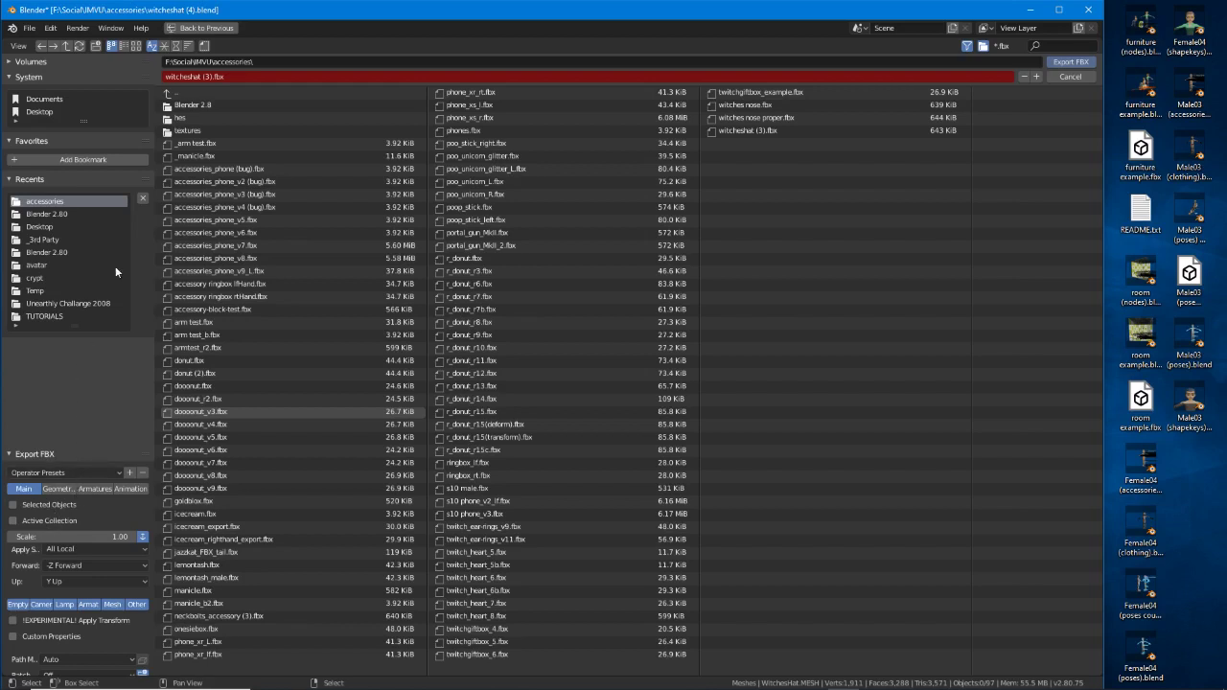
click(206, 78)
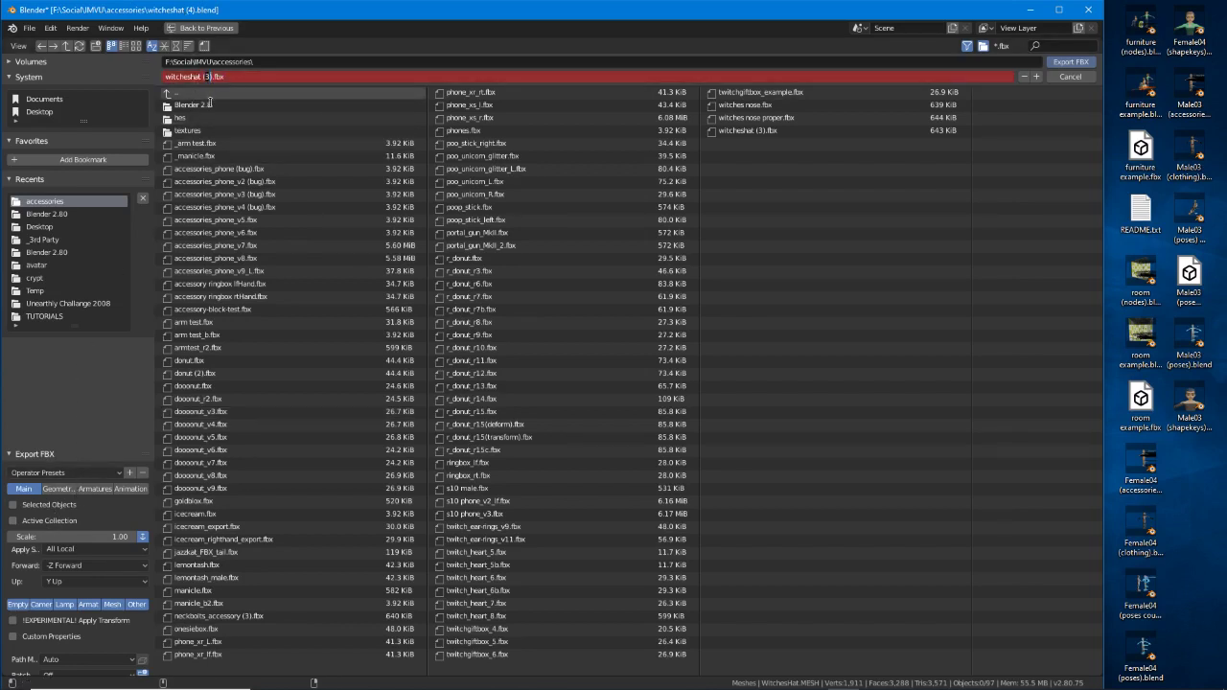
text(4)
key(Return)
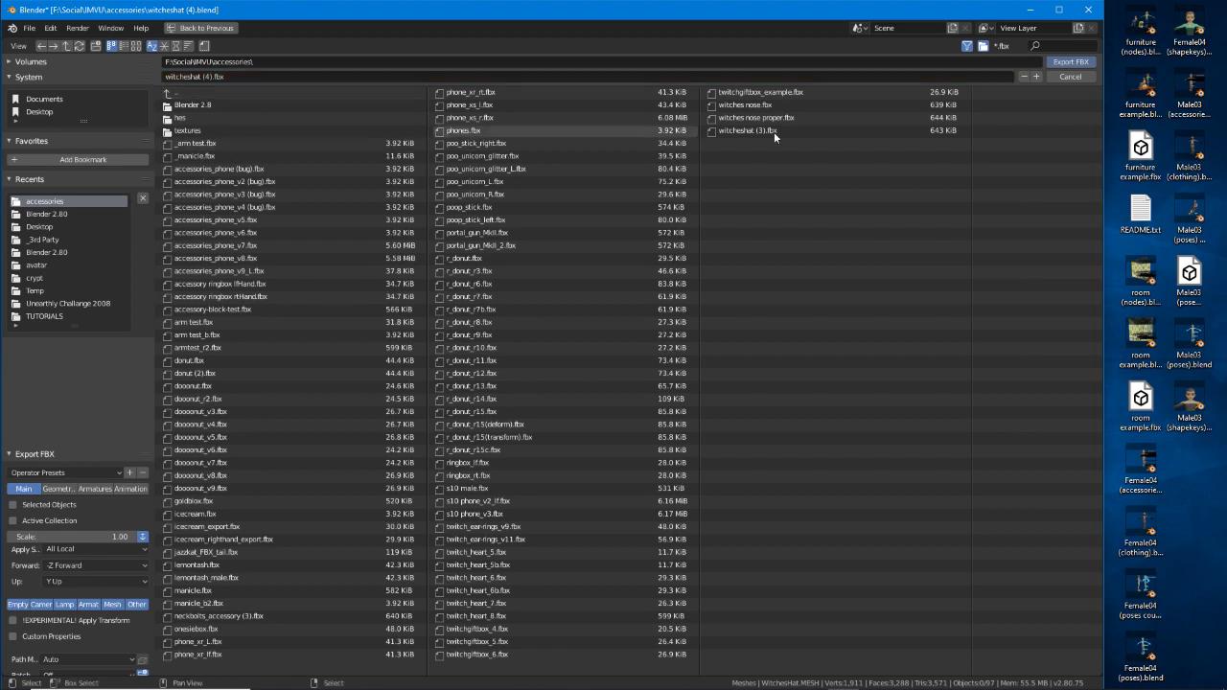
click(1071, 63)
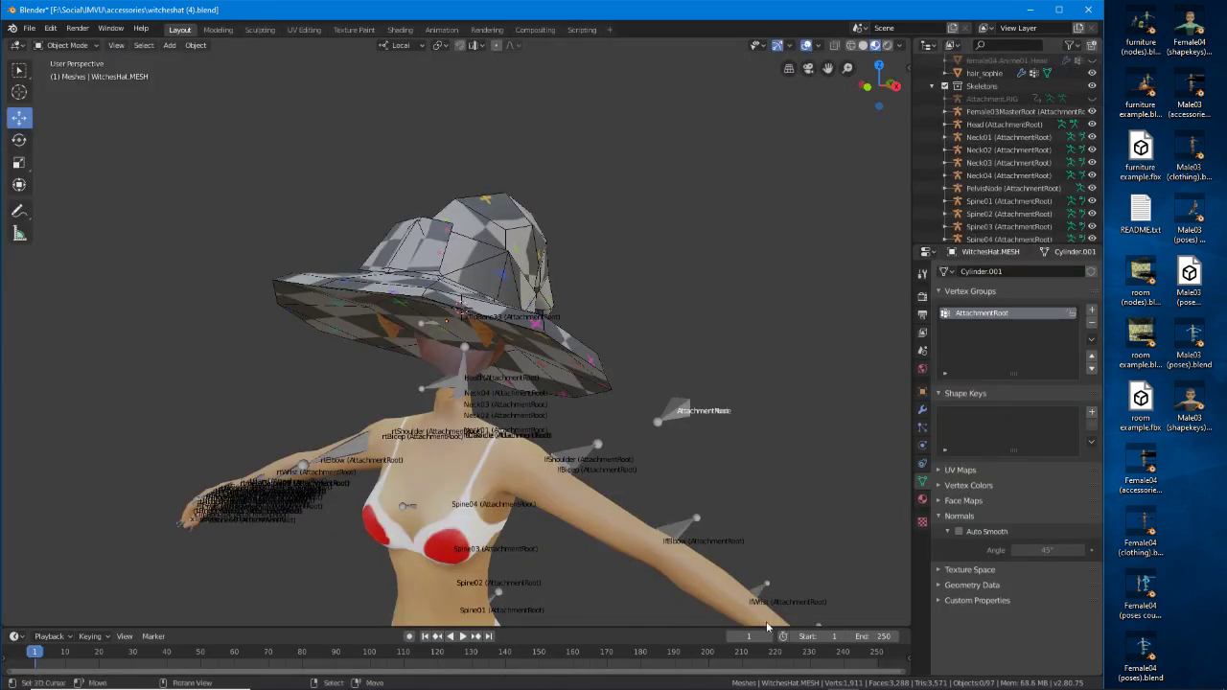
Switch to IMVU and derive a new product from the female accessory 682, Glasses Spice Lagoon.
mouse_move(661, 685)
click(812, 678)
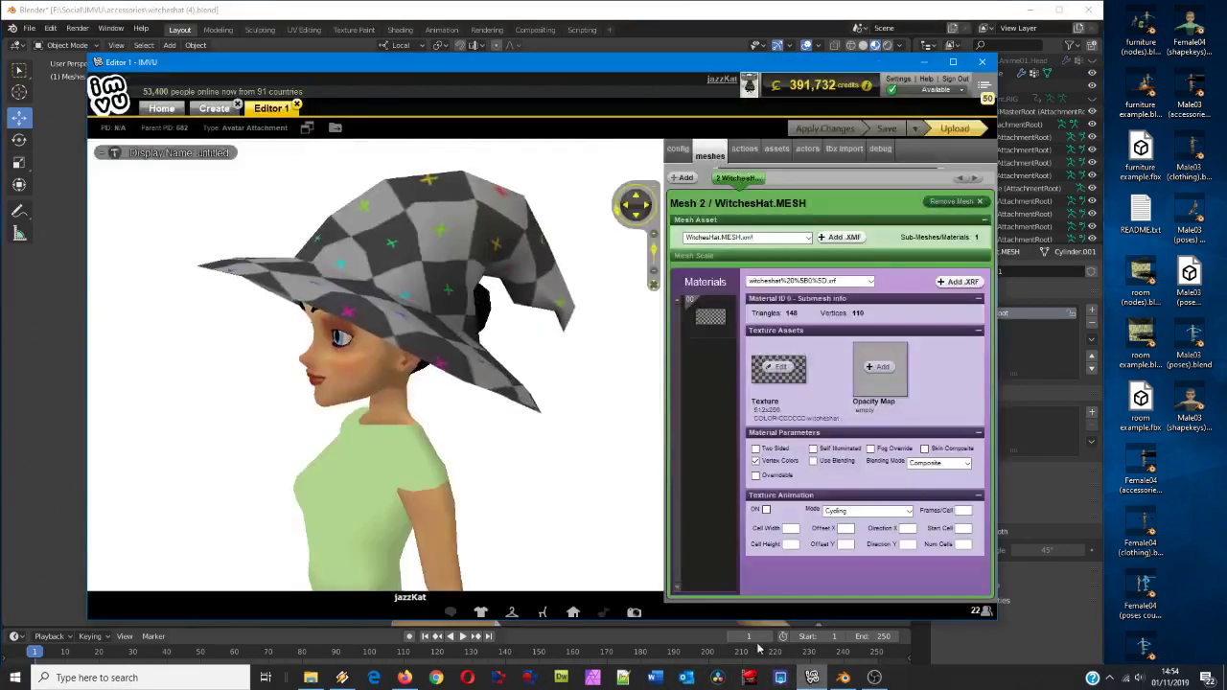
click(214, 109)
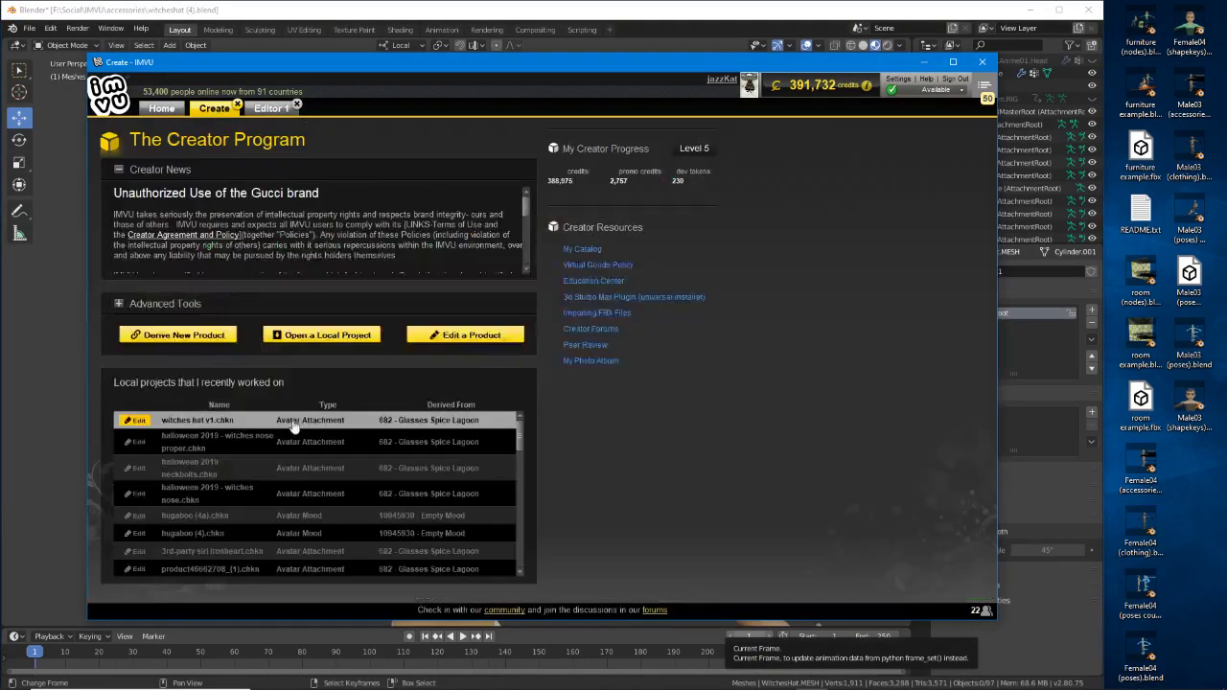
click(178, 335)
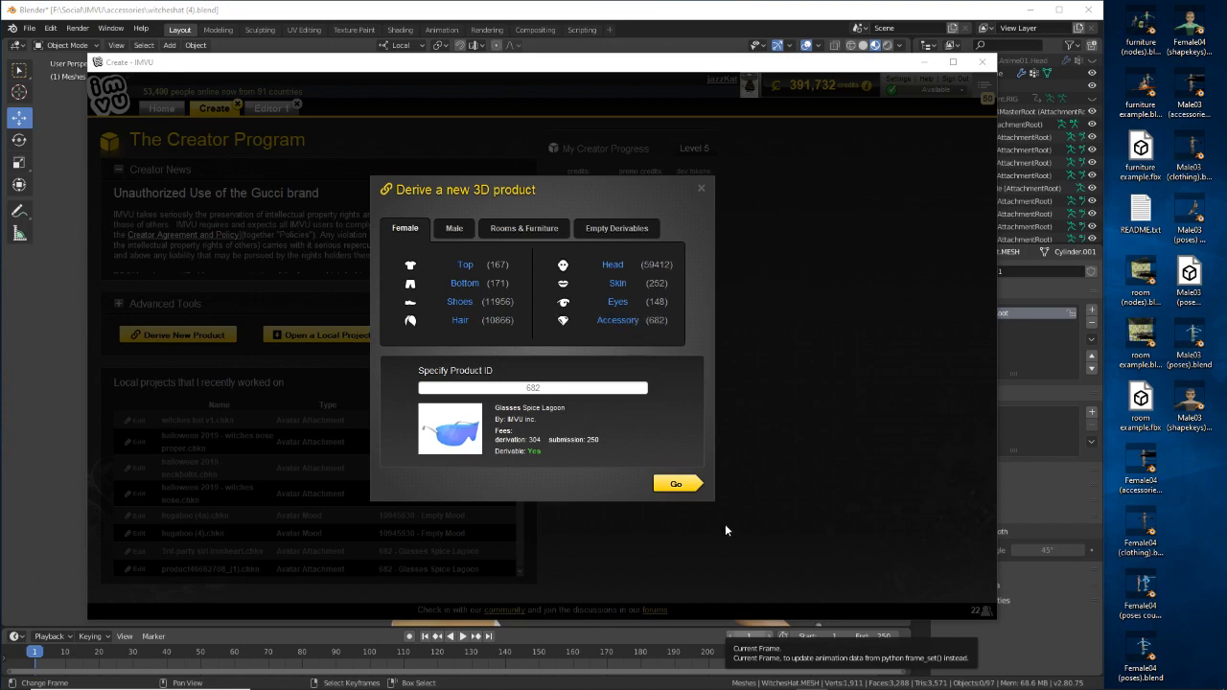
click(675, 487)
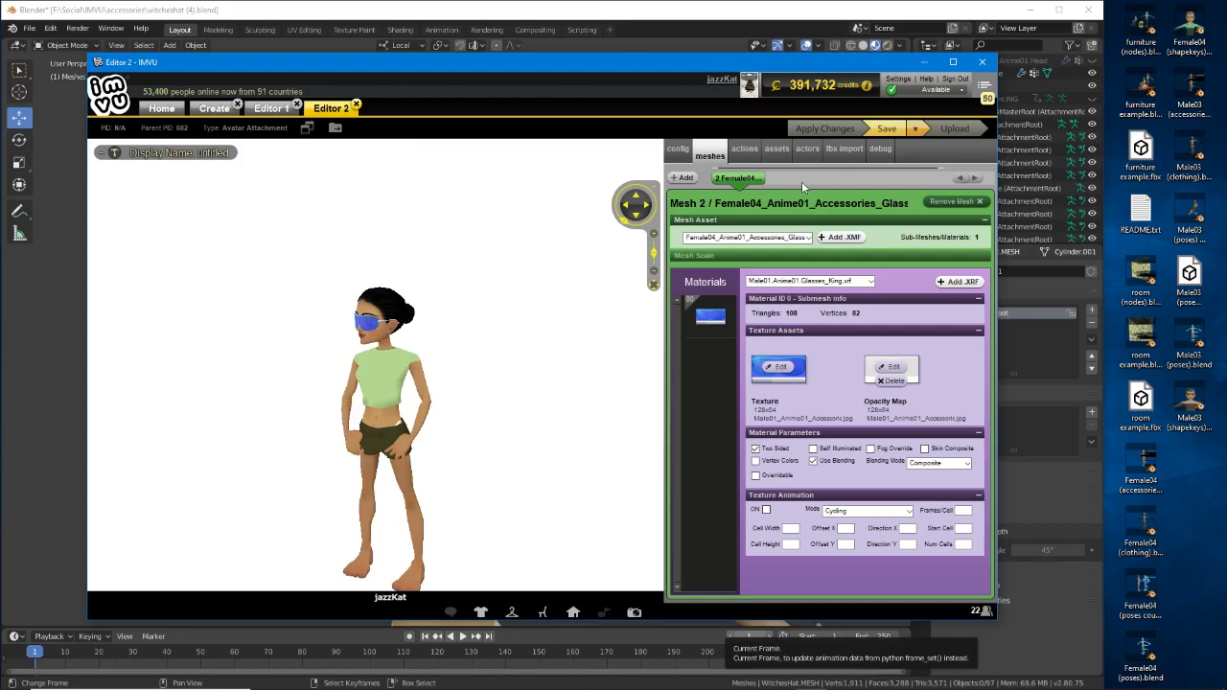
Load witcheshat (4).fbx from the accessories folder into the new product's FBX import.
click(845, 151)
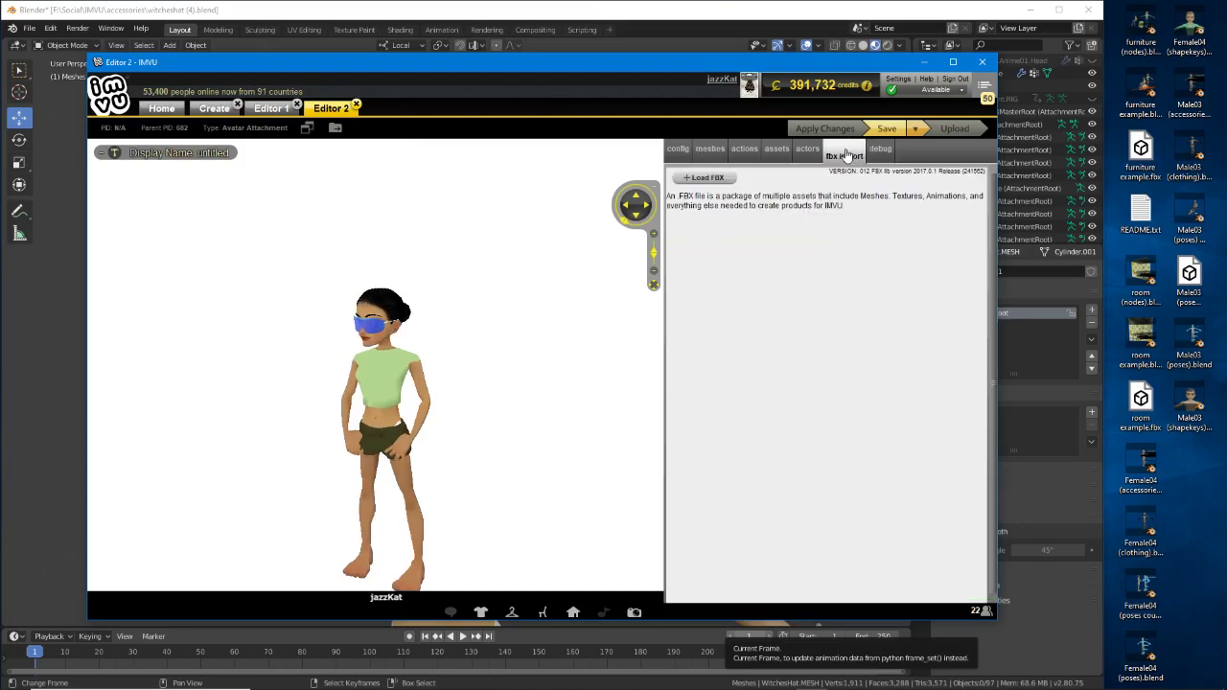
click(704, 178)
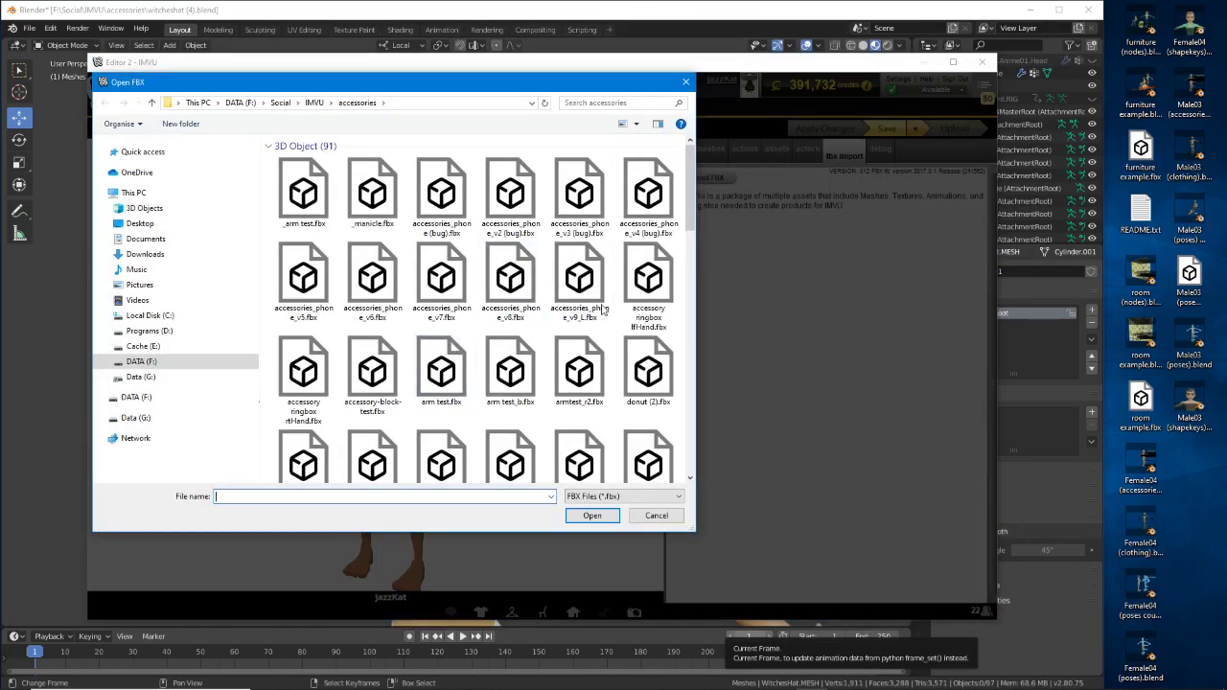
drag(687, 197, 686, 437)
click(306, 411)
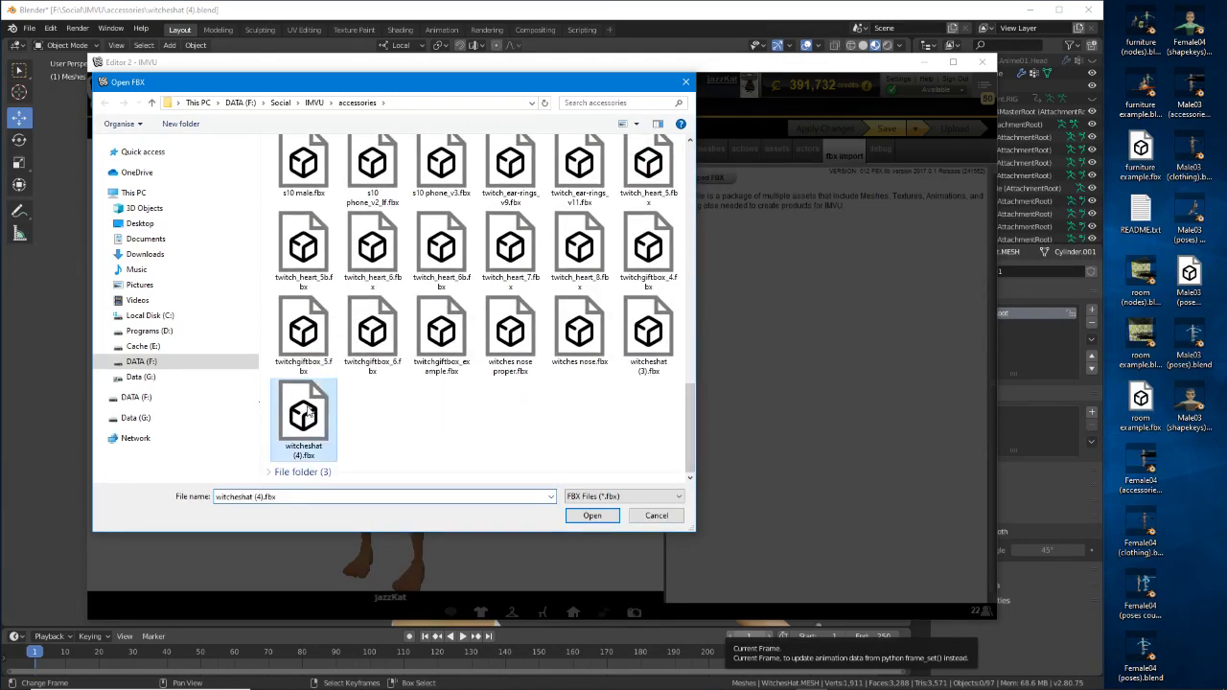
click(592, 516)
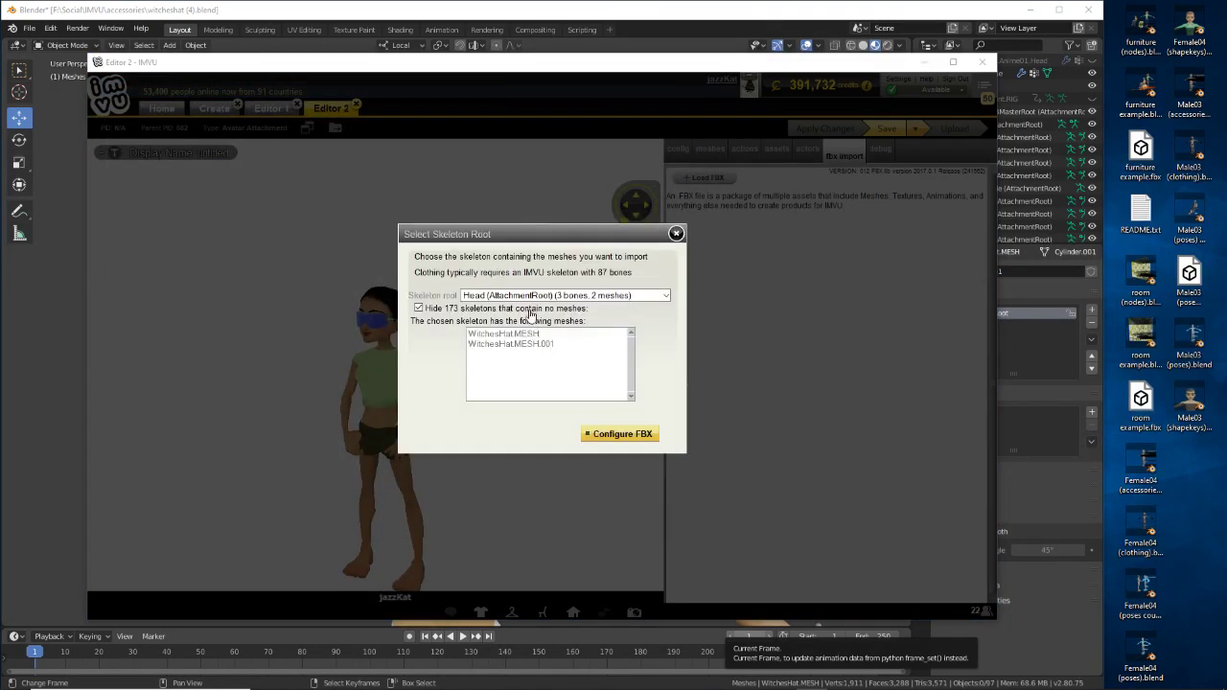
Examine the available skeleton roots and their meshes for the FBX and close the selection without importing.
click(532, 295)
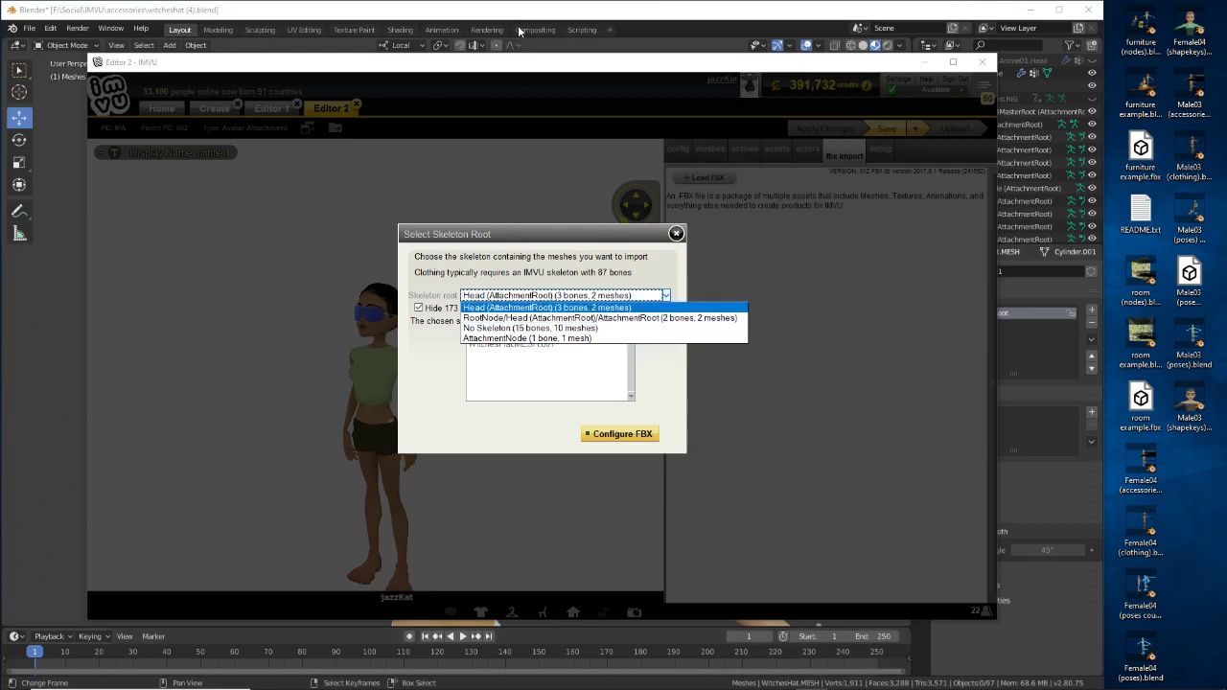
click(576, 248)
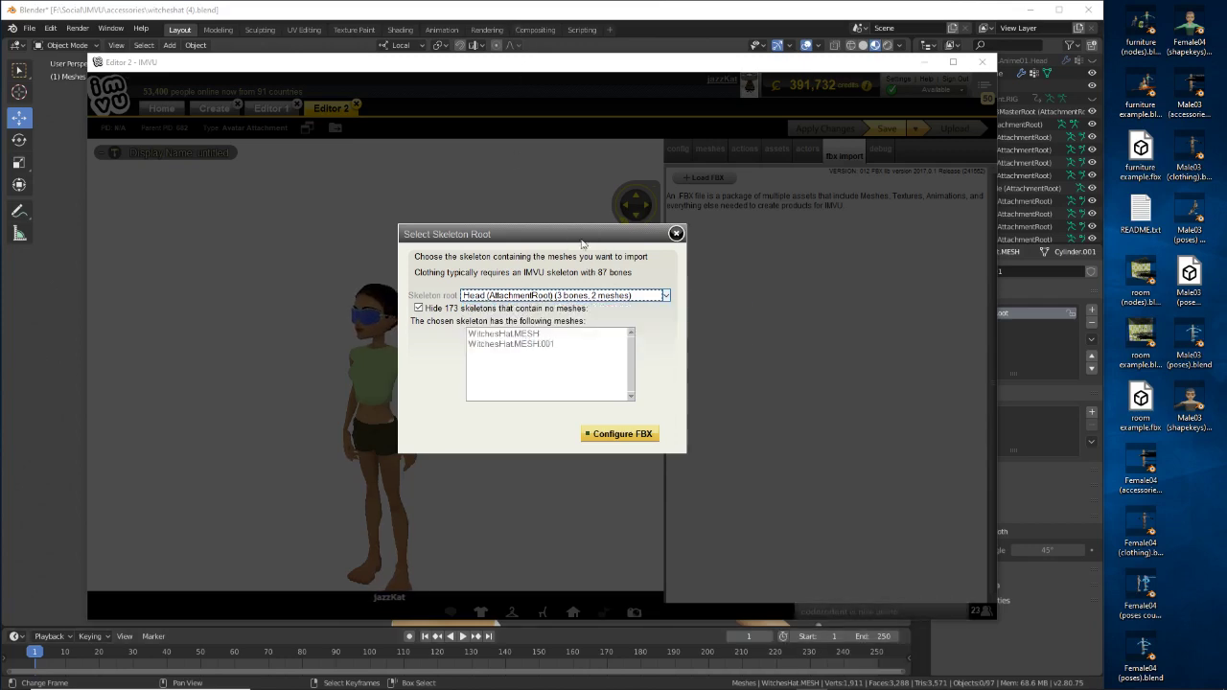
click(674, 236)
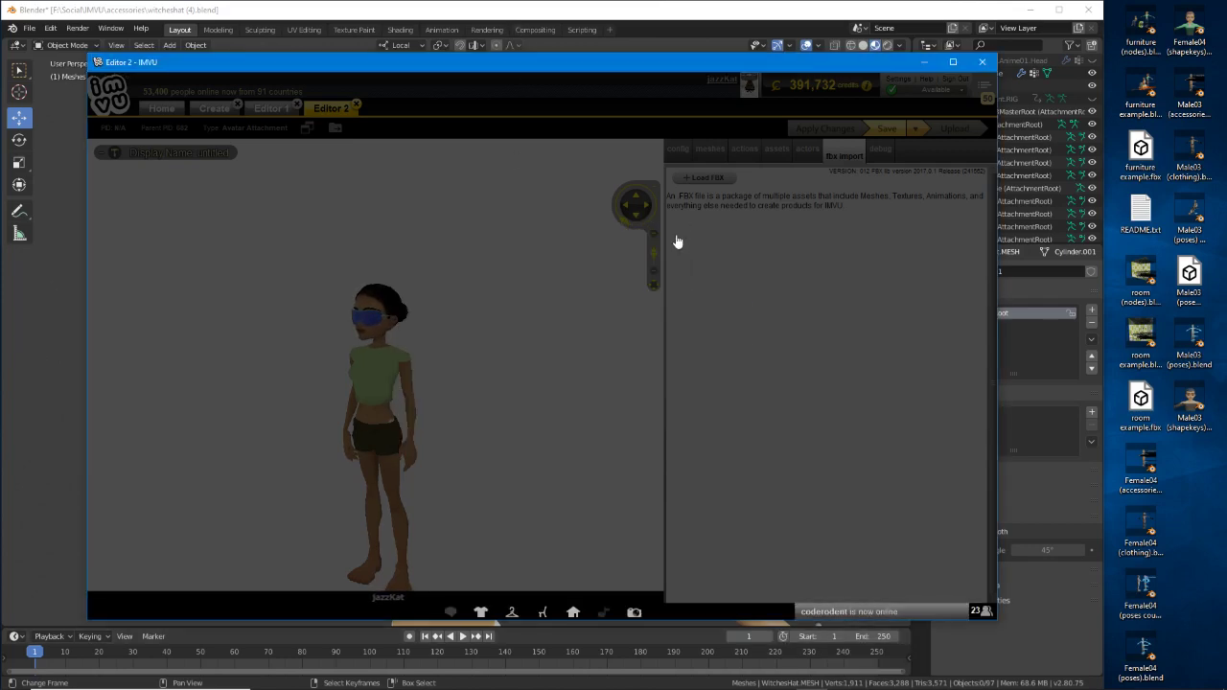
Switch back to Blender and unhide all hidden objects around the hat and avatar.
key(alt+Tab)
middle_drag(543, 470, 542, 373)
scroll(443, 391, up, 4)
scroll(543, 373, down, 4)
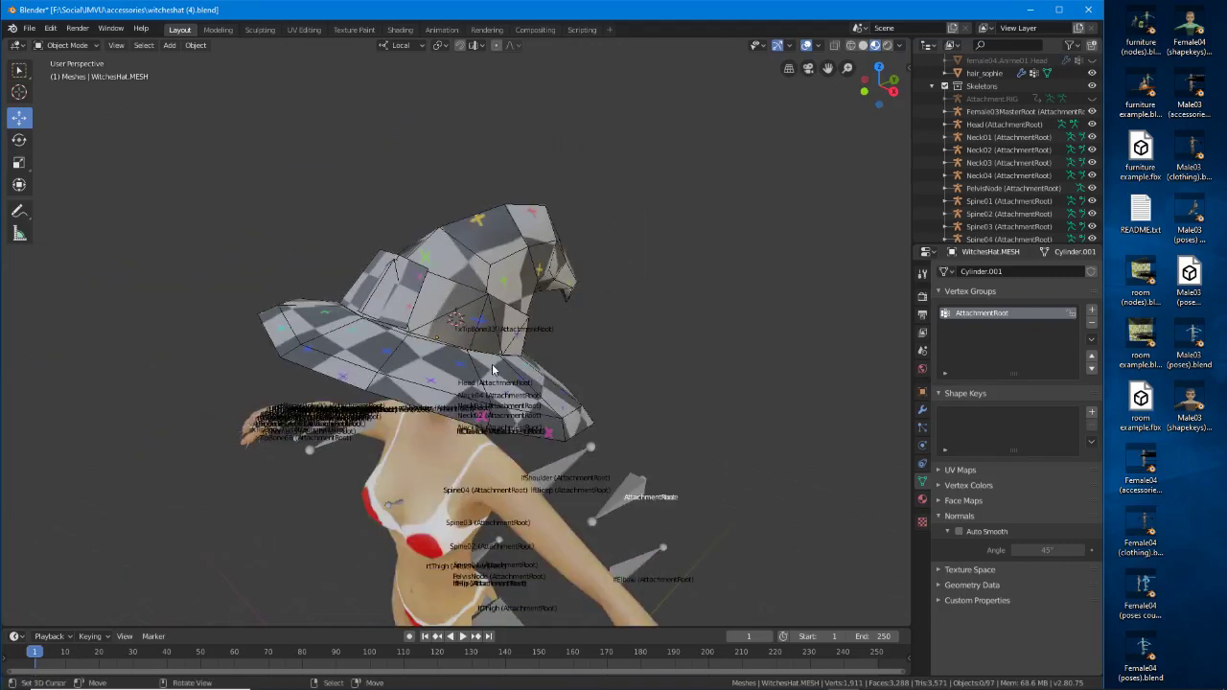
key(alt+h)
middle_drag(492, 367, 511, 299)
scroll(444, 336, up, 2)
click(630, 411)
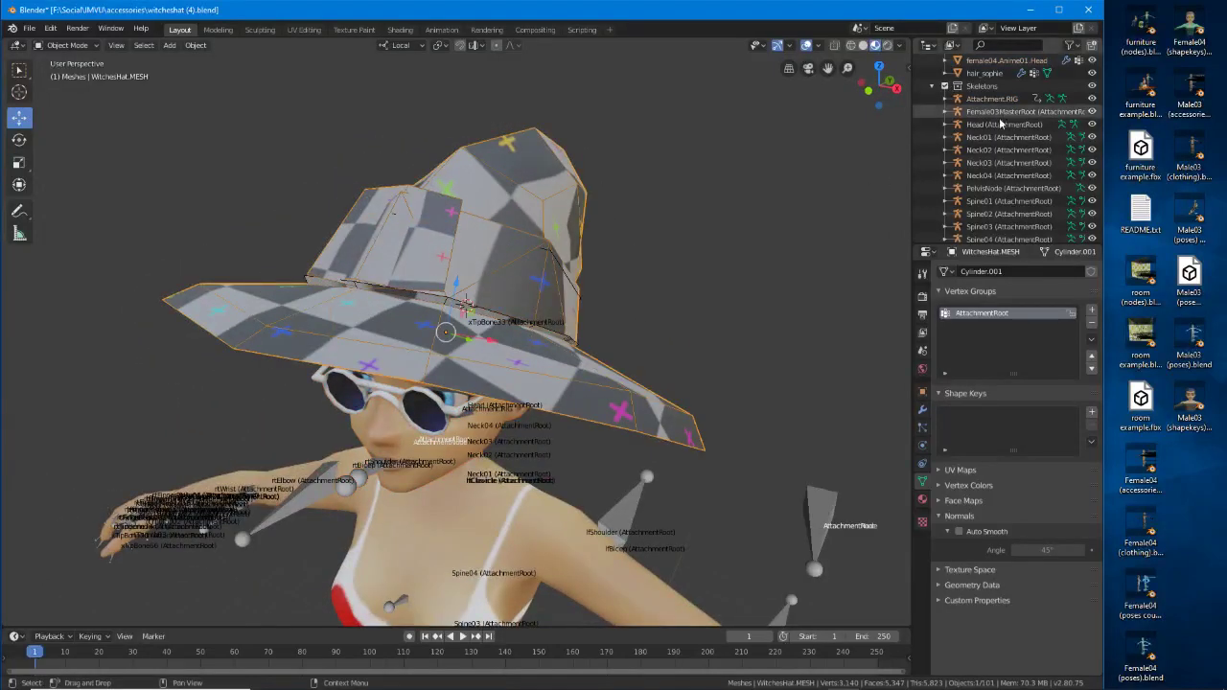
Hide WitchesHat.MESH and delete the stray band object WitchesHat.MESH.001 around the avatar's head.
scroll(1001, 135, up, 5)
click(1093, 99)
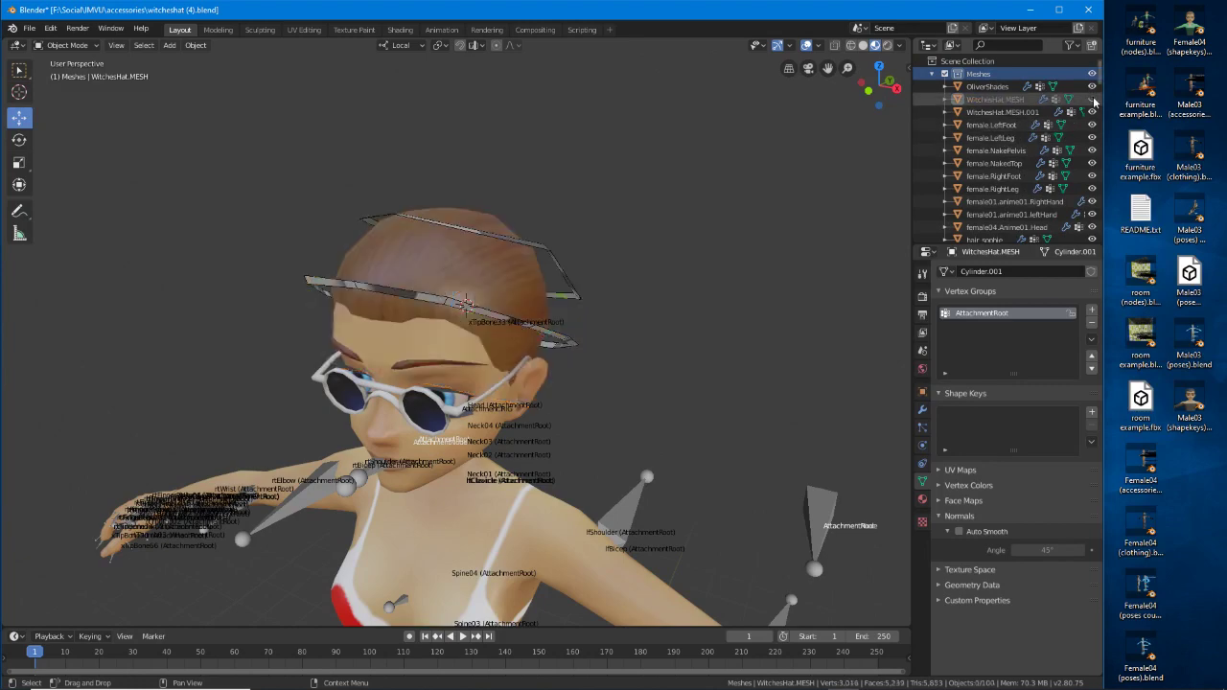
click(561, 273)
middle_drag(589, 353, 561, 321)
key(x)
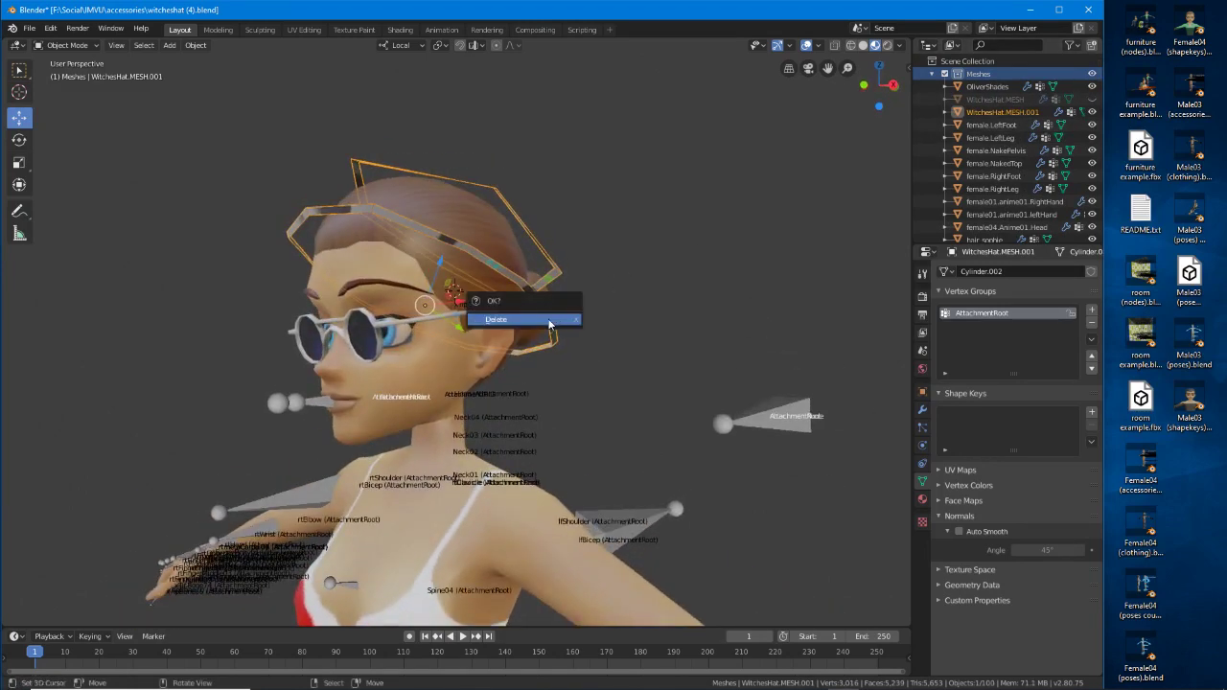
click(550, 321)
Make WitchesHat.MESH visible again and save the project file.
middle_drag(606, 297, 474, 385)
click(1092, 99)
scroll(1009, 151, down, 3)
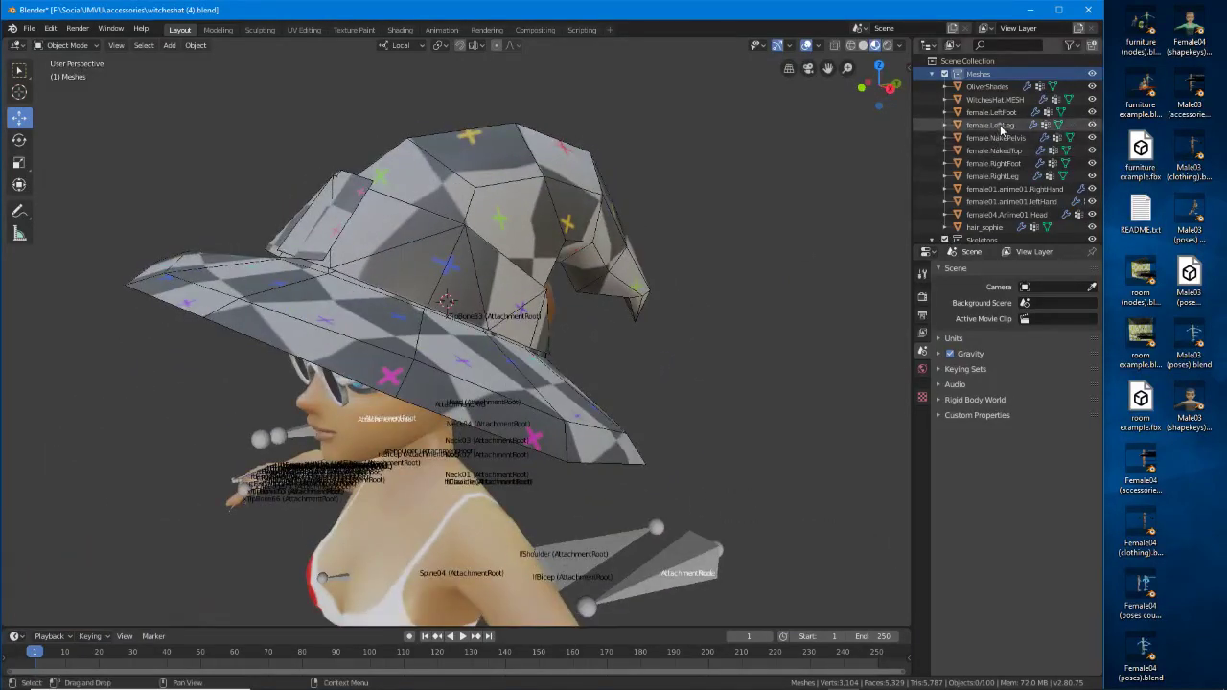
scroll(1008, 150, up, 4)
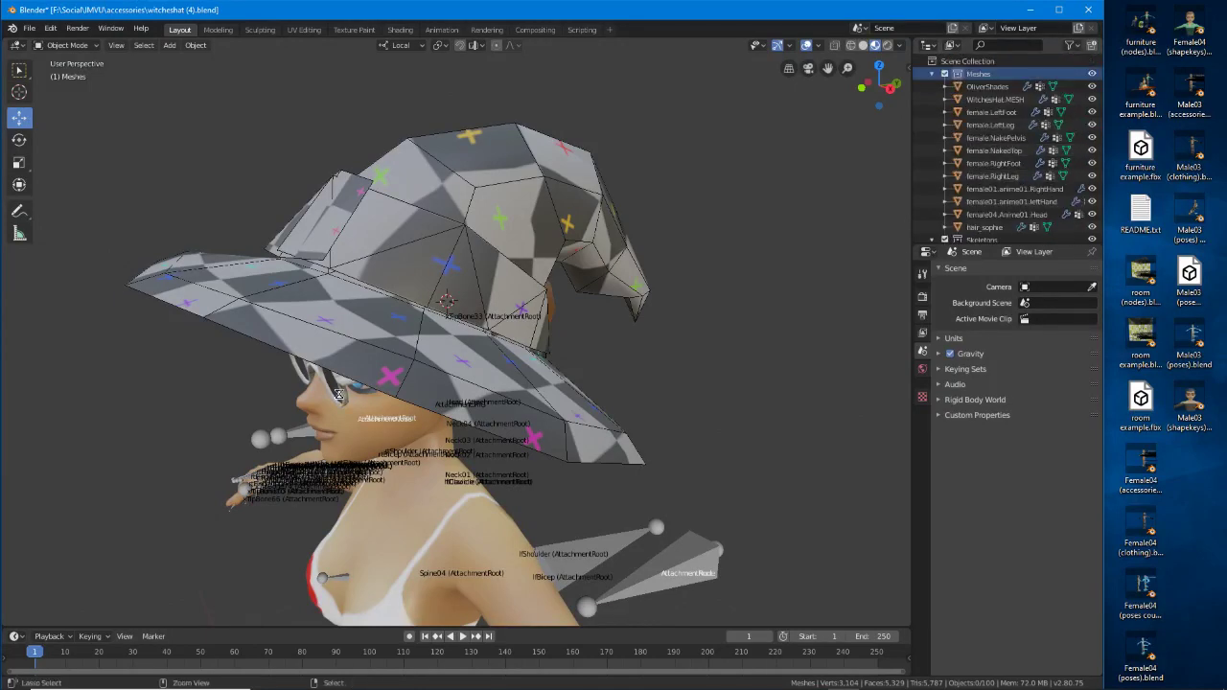
key(ctrl+s)
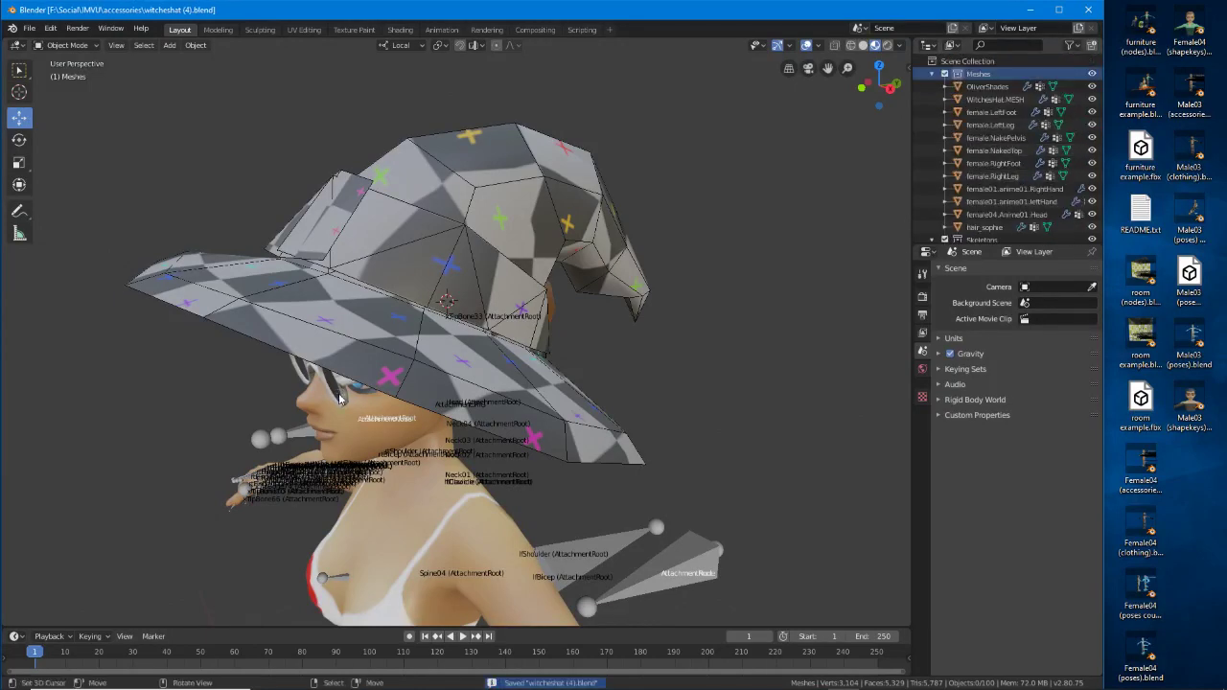
Export the scene as FBX over the existing witcheshat (4).fbx after reviewing the armature and animation export settings.
click(30, 30)
mouse_move(59, 217)
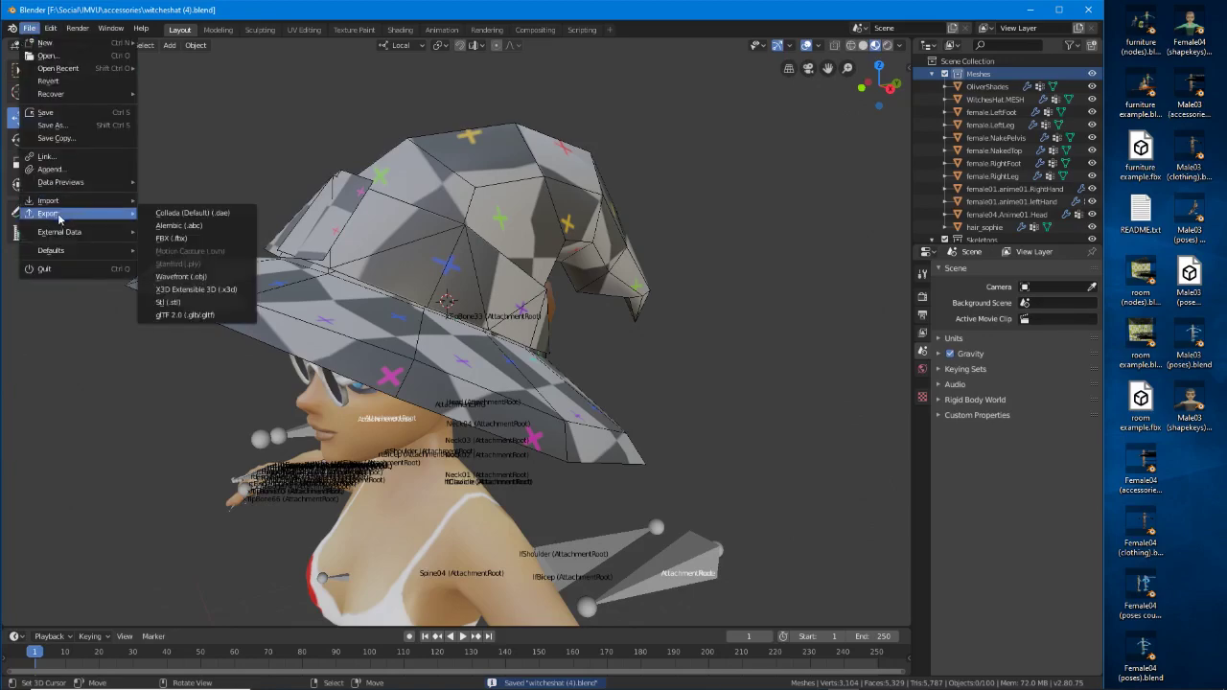
click(185, 239)
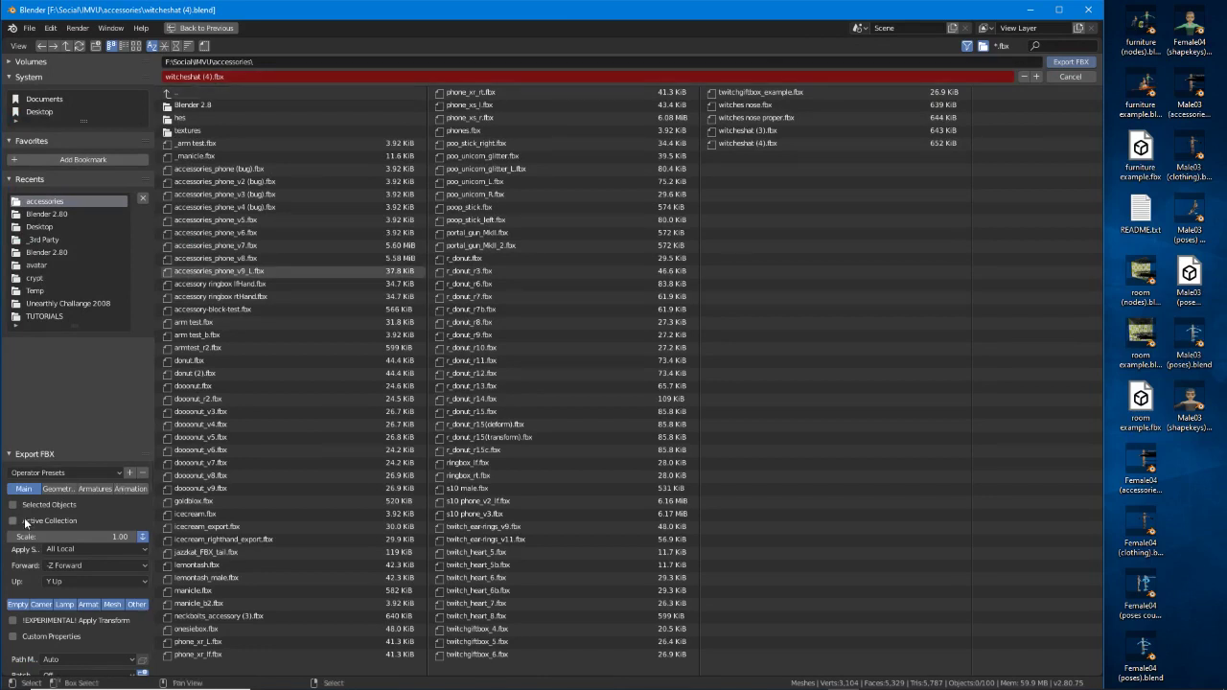
click(57, 490)
click(96, 489)
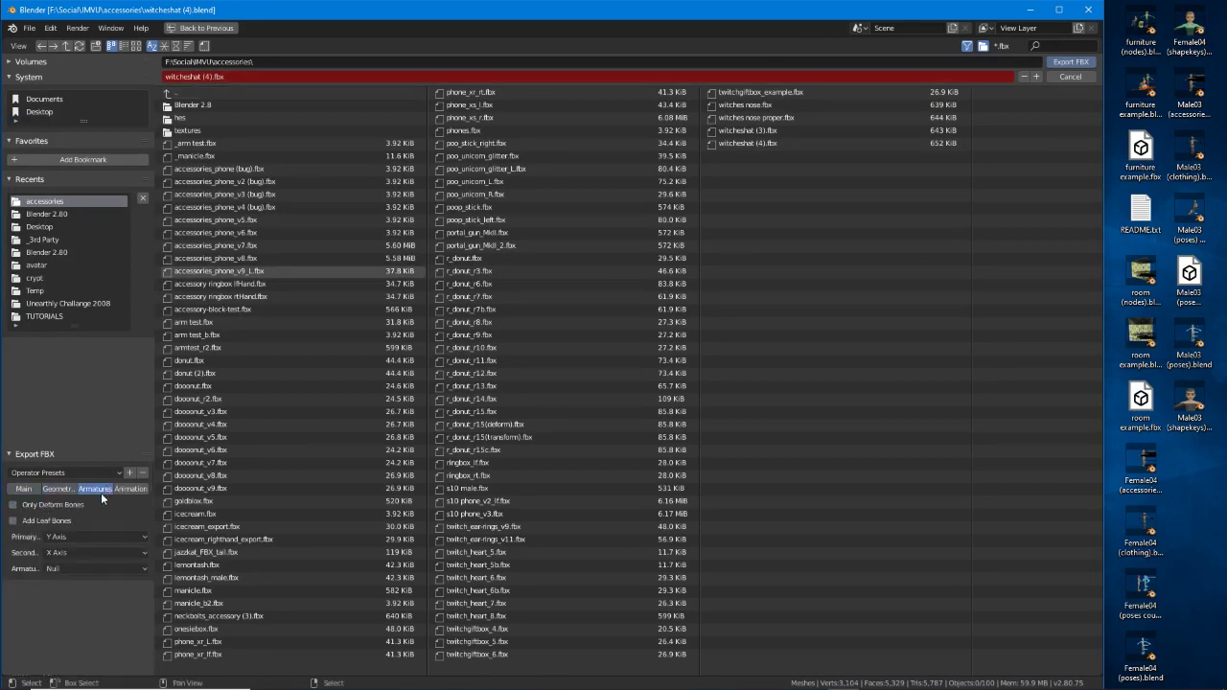
click(132, 489)
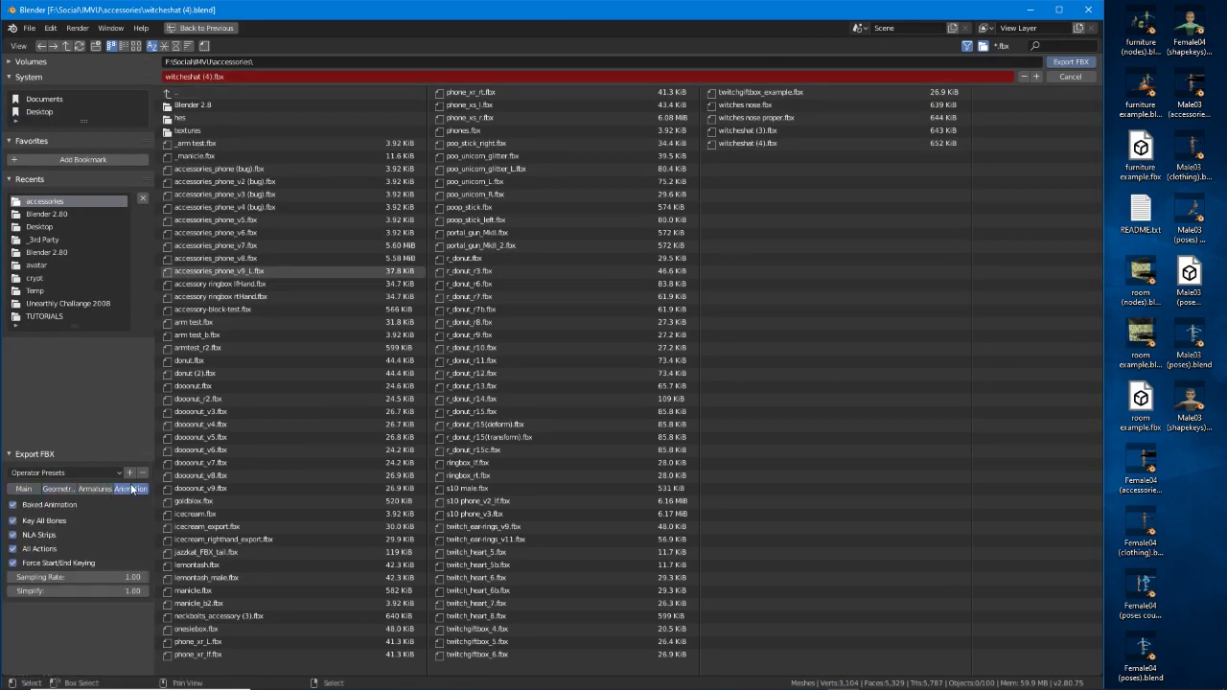
click(1070, 62)
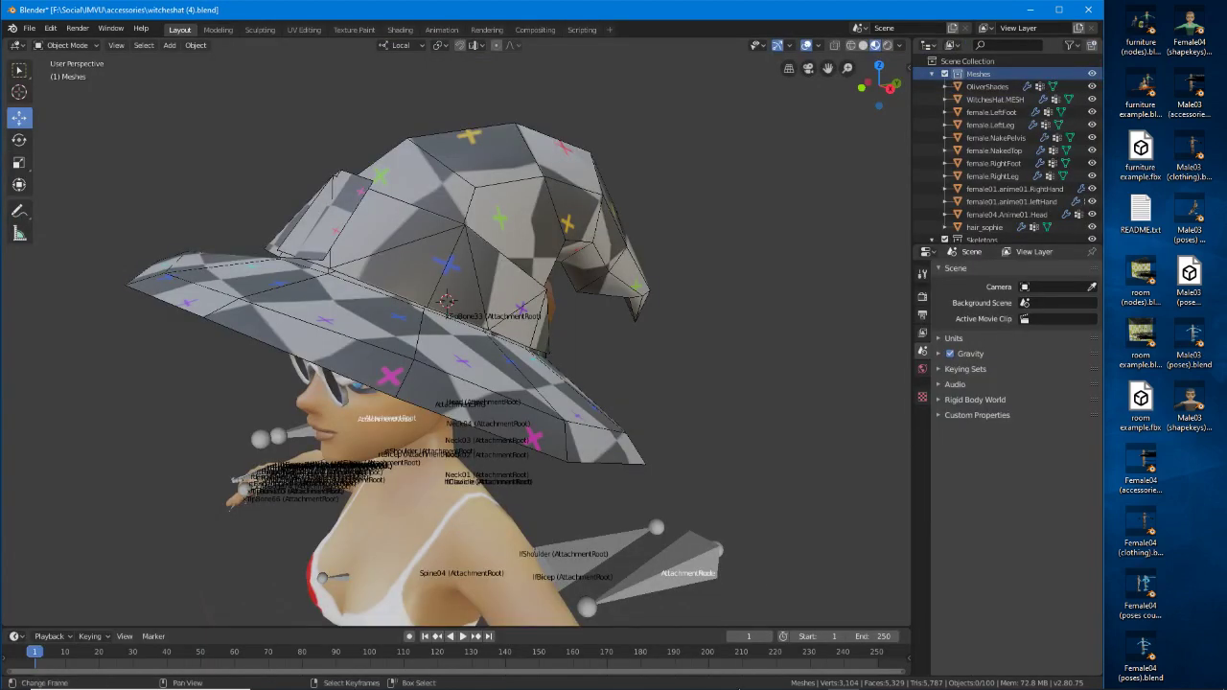
Switch to the IMVU editor and load witcheshat (4).fbx from the accessories folder for FBX import.
click(812, 682)
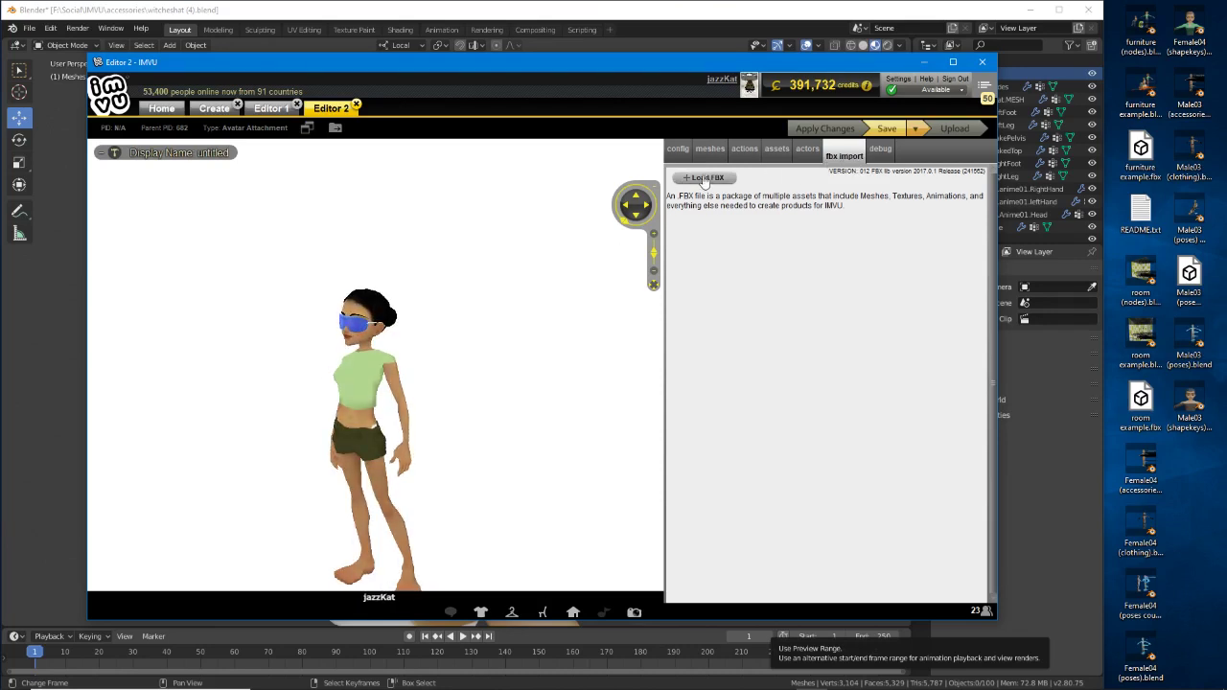
click(704, 178)
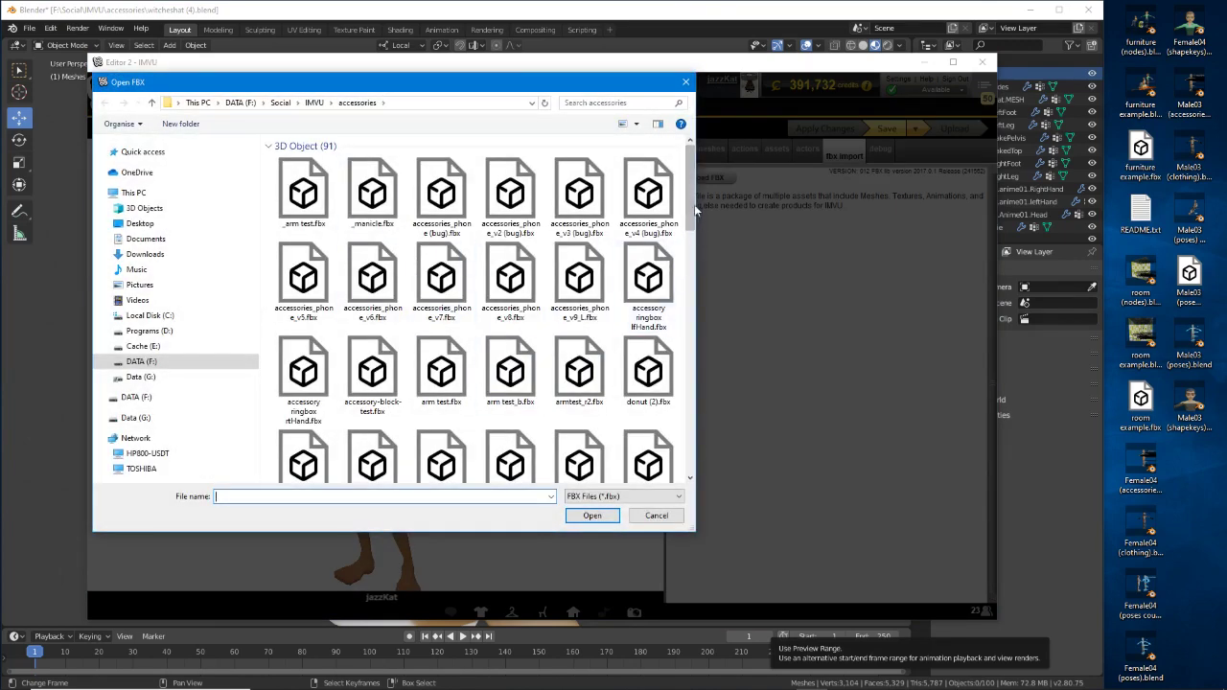
drag(692, 206, 692, 450)
click(303, 420)
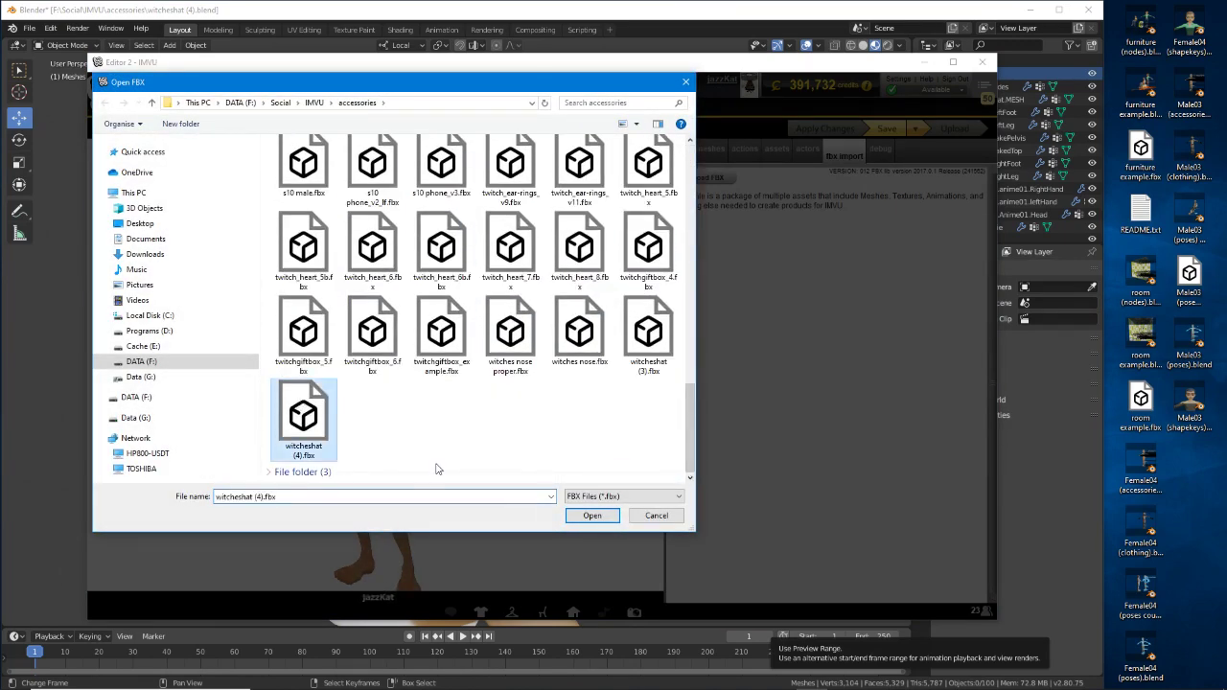
click(594, 516)
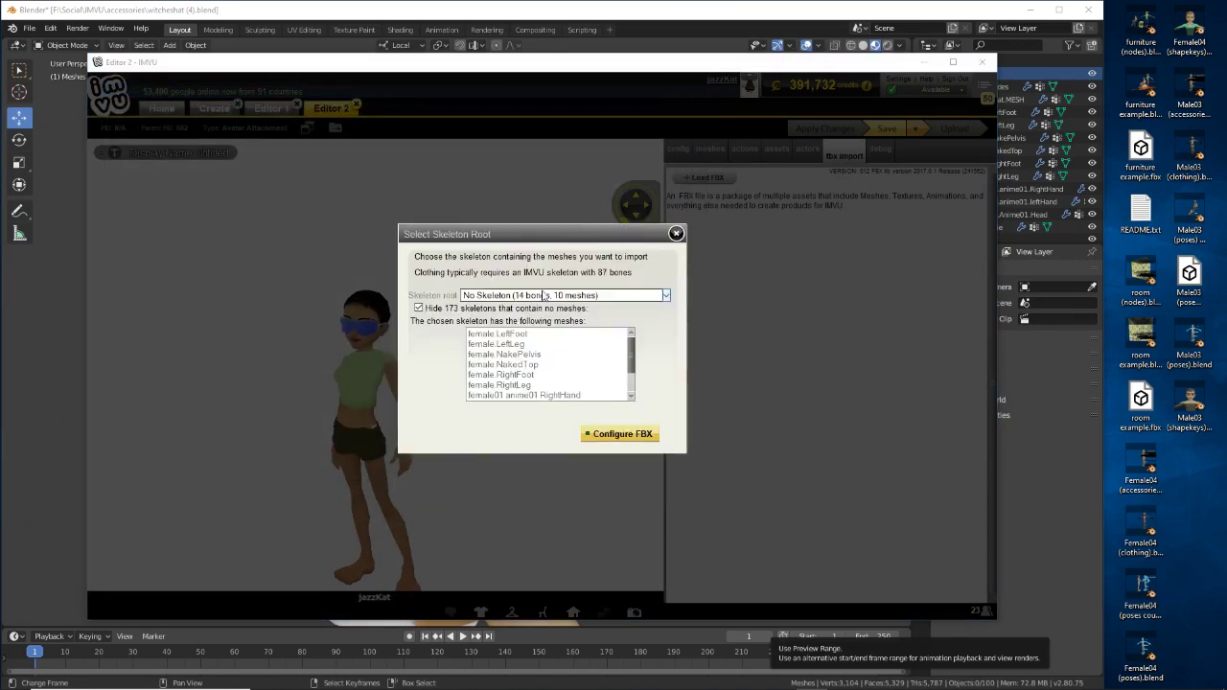
Choose RootNode/Head (AttachmentRoot)/AttachmentRoot as the skeleton root and configure the FBX.
click(545, 296)
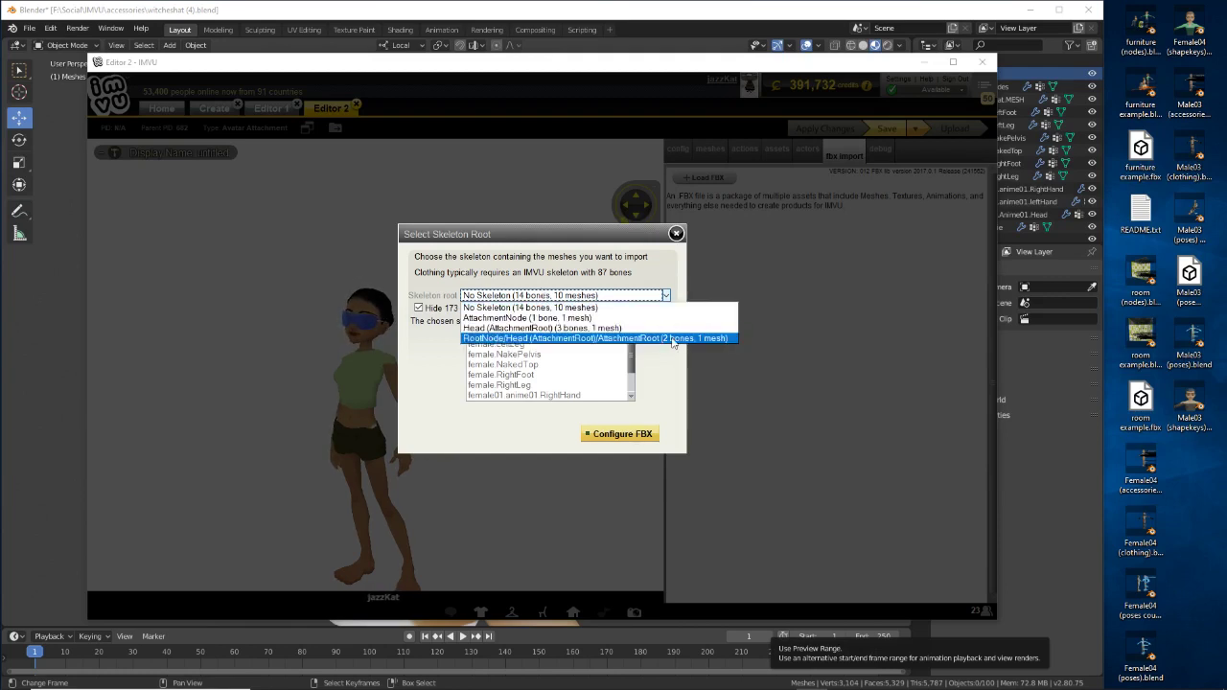
click(552, 338)
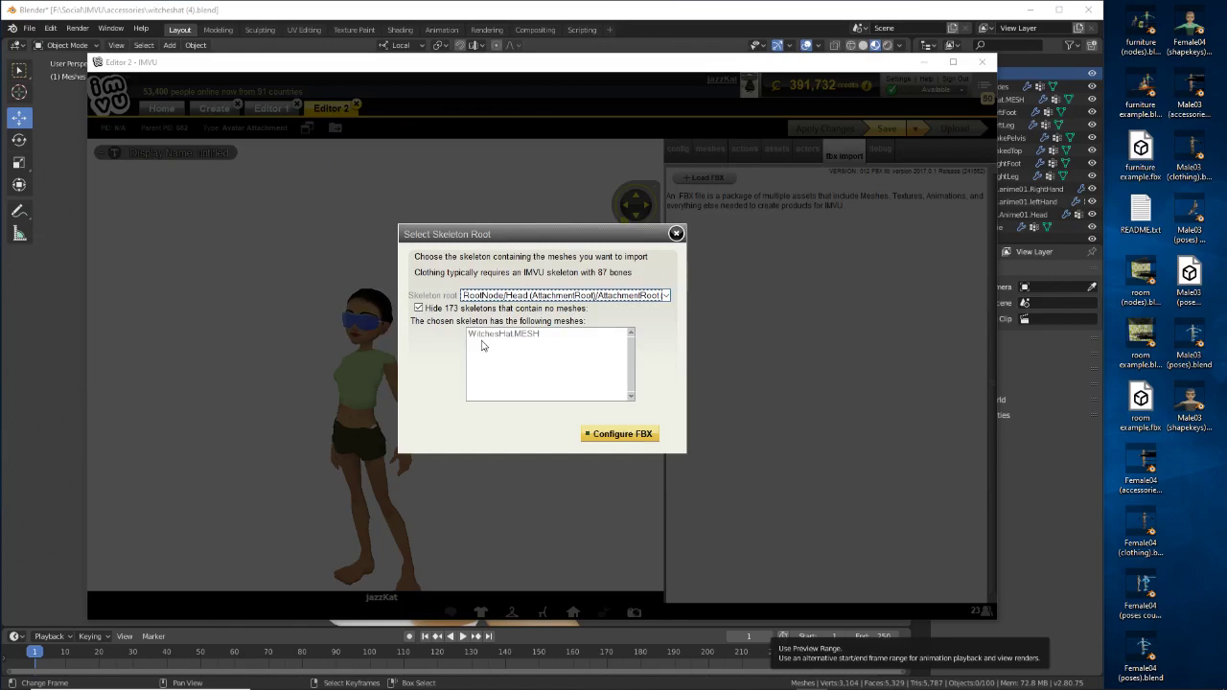
click(614, 434)
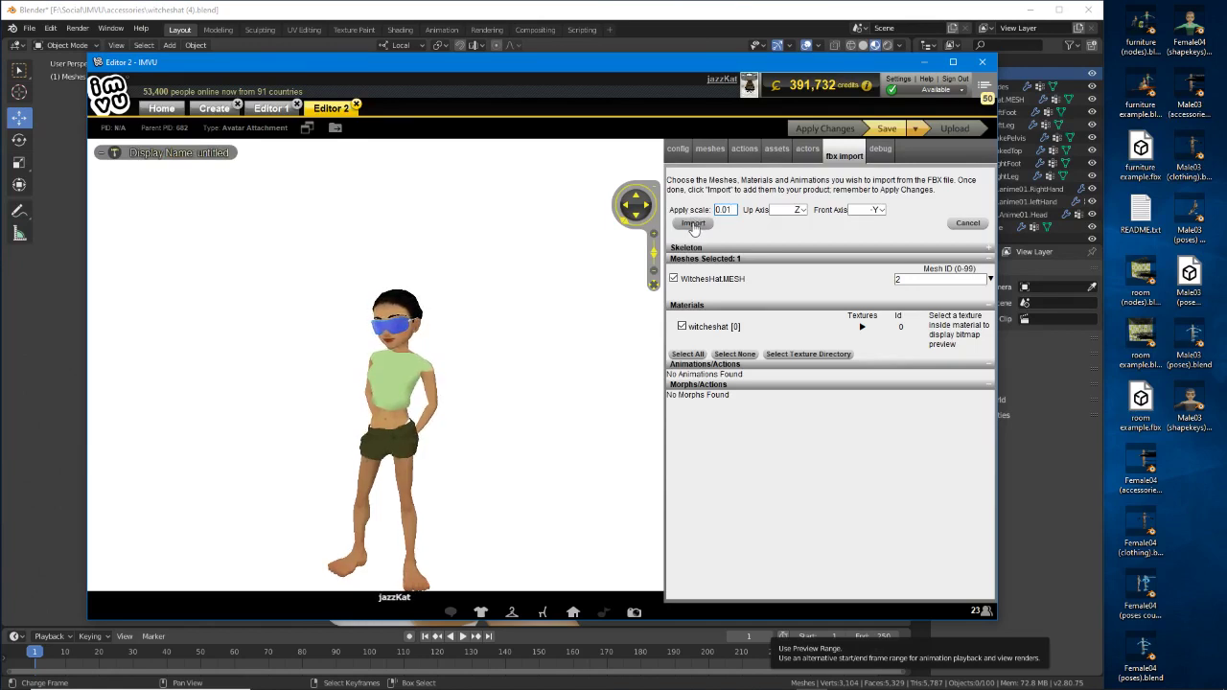
Import WitchesHat.MESH with its witcheshat material at scale 0.01, apply the changes and inspect the hat on the avatar.
click(693, 224)
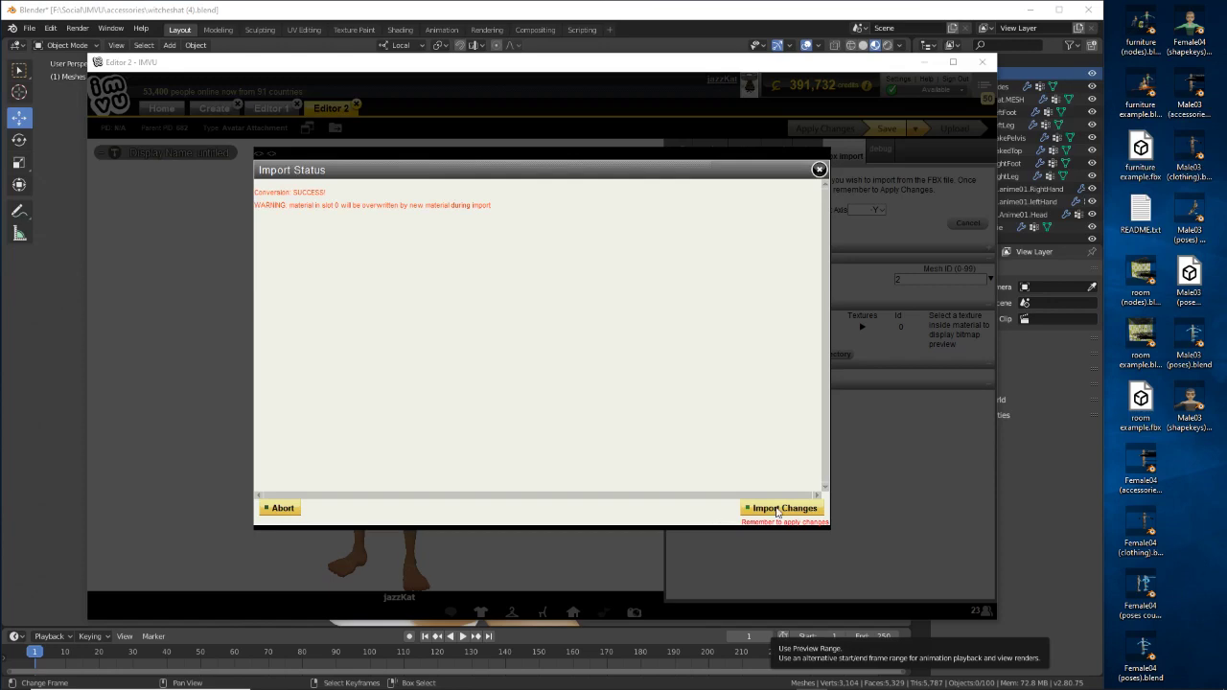
click(778, 509)
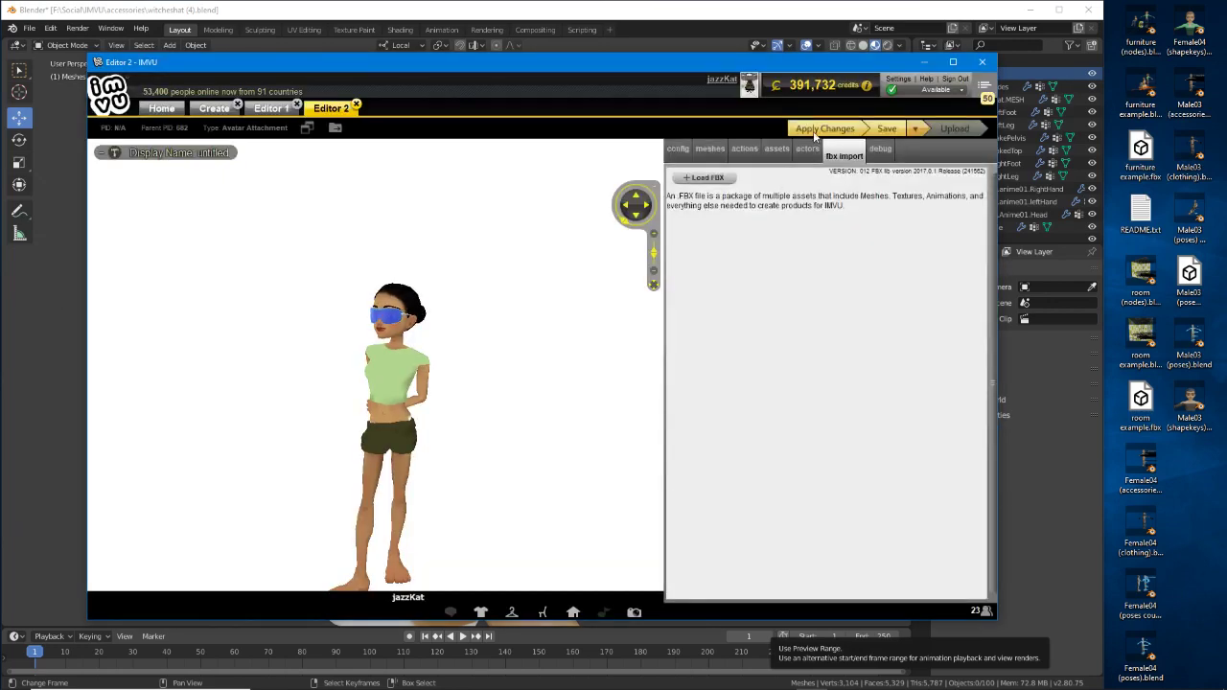
click(815, 130)
scroll(360, 335, up, 5)
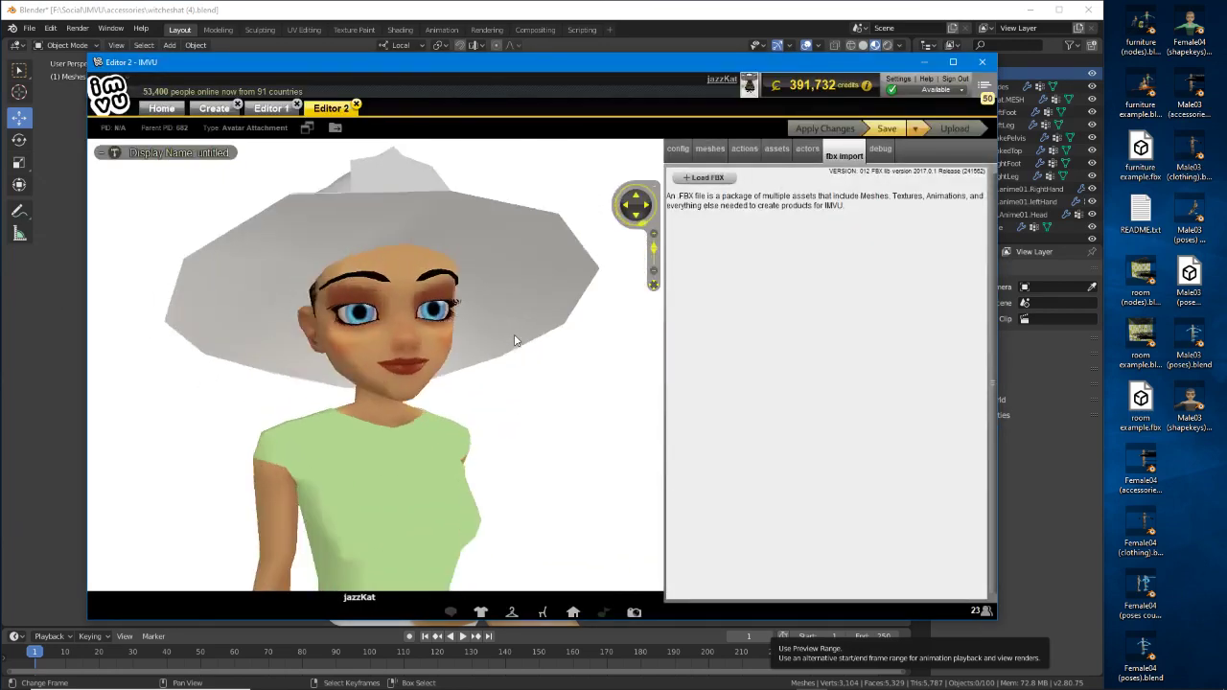
drag(515, 340, 432, 359)
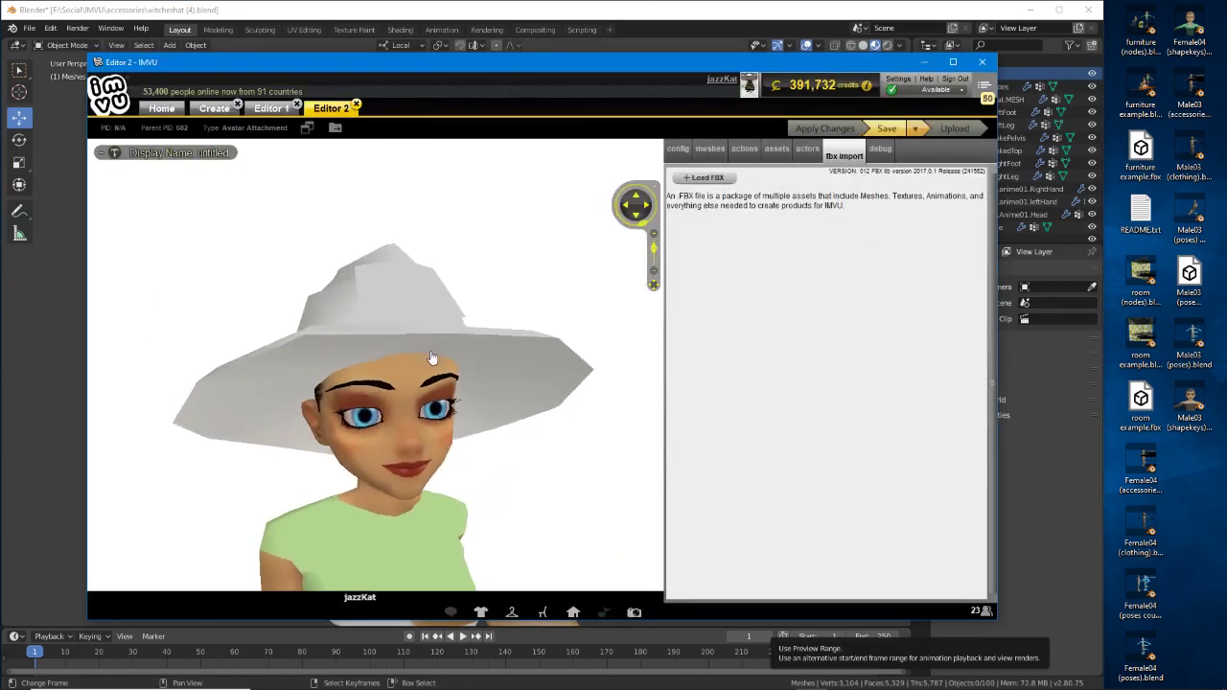
Set the hat material's texture to dooonut.tga, apply the changes and inspect the textured hat from several angles.
click(711, 150)
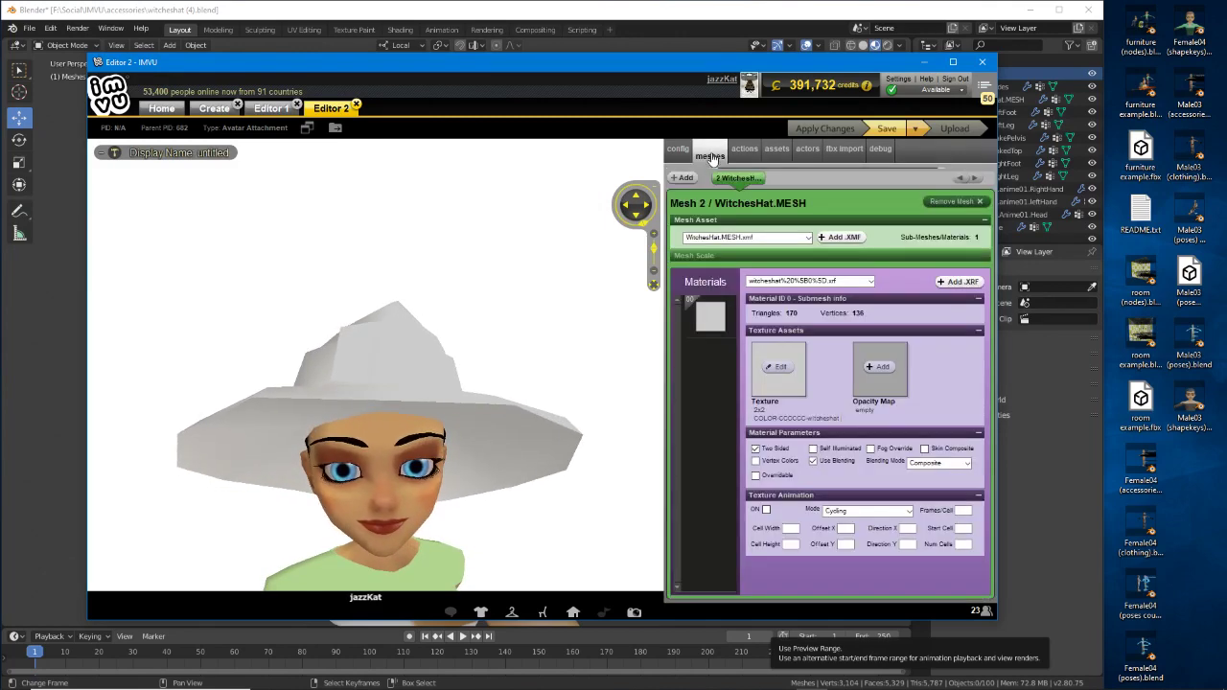
click(781, 368)
click(512, 216)
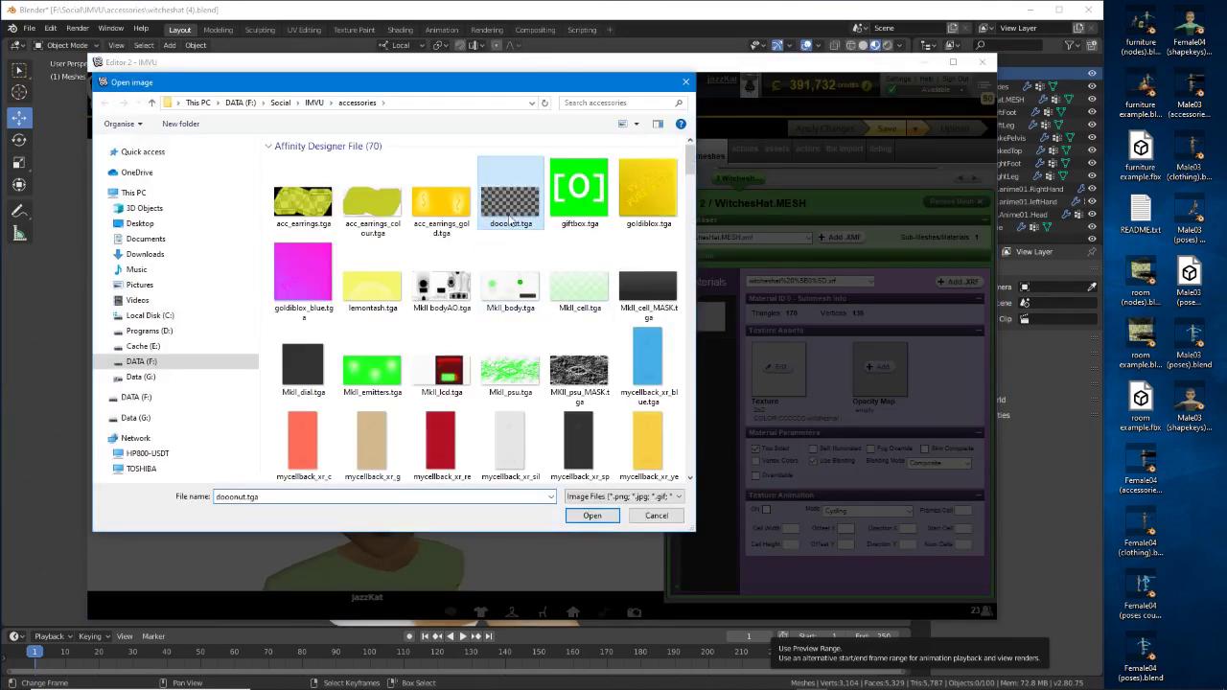
click(600, 515)
click(825, 132)
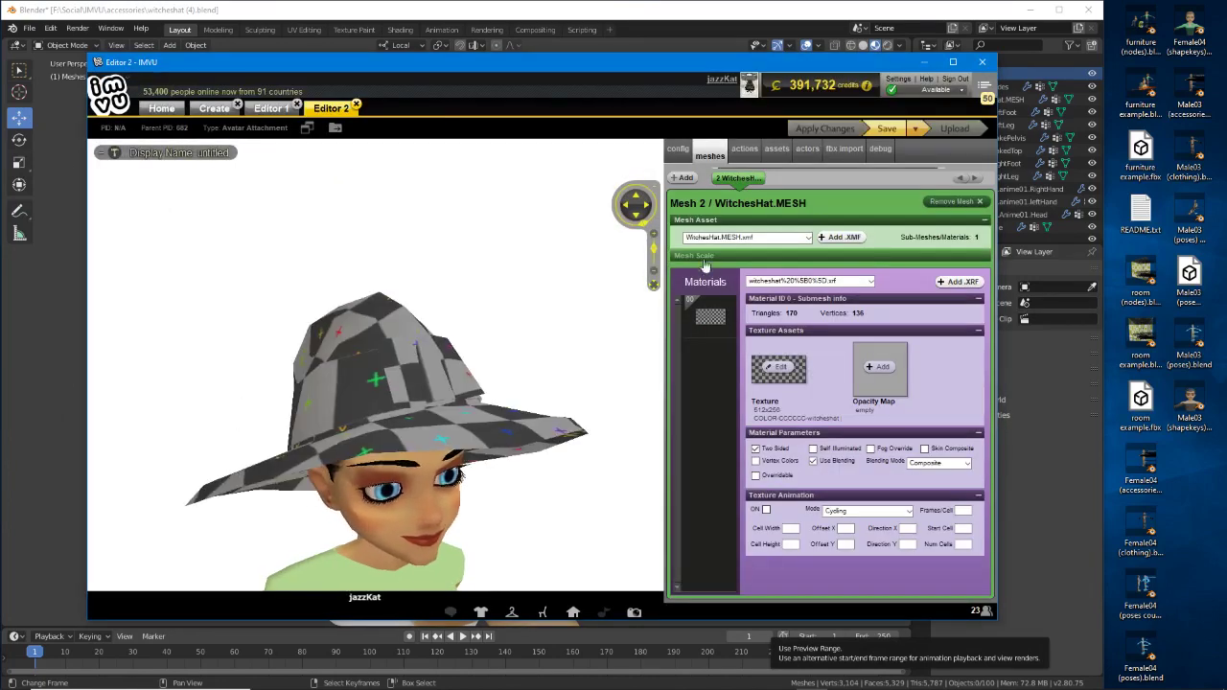
drag(561, 422, 503, 463)
scroll(435, 400, down, 3)
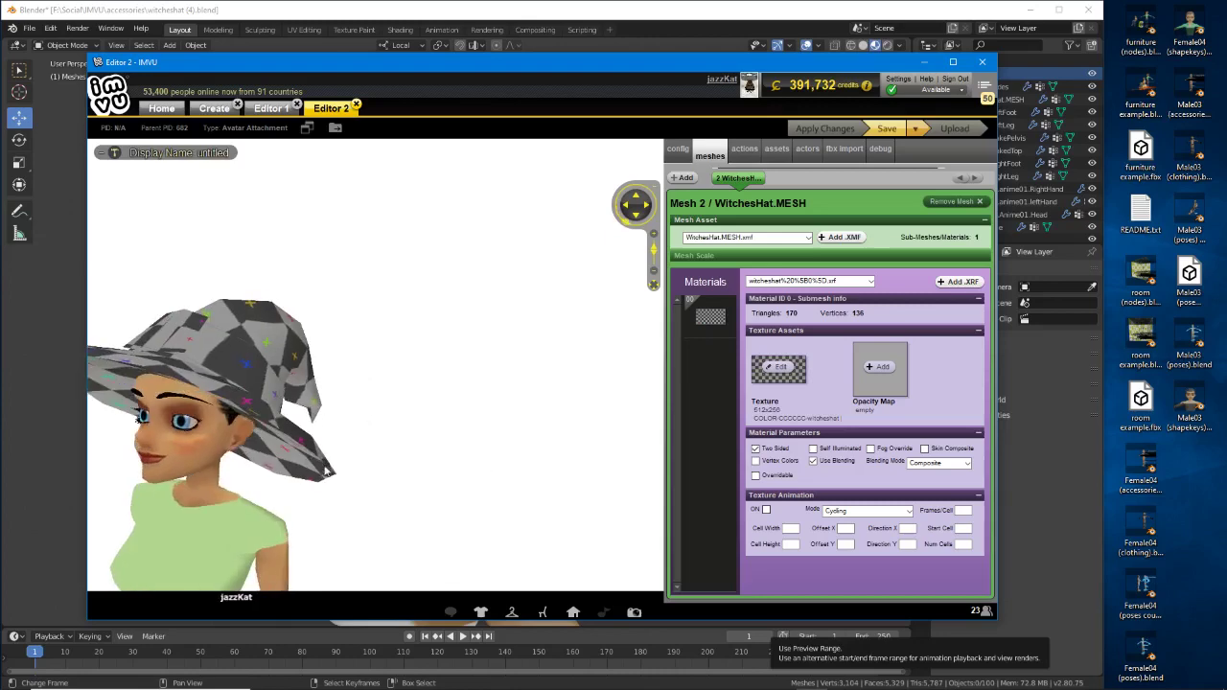
drag(316, 462, 421, 417)
scroll(502, 439, up, 3)
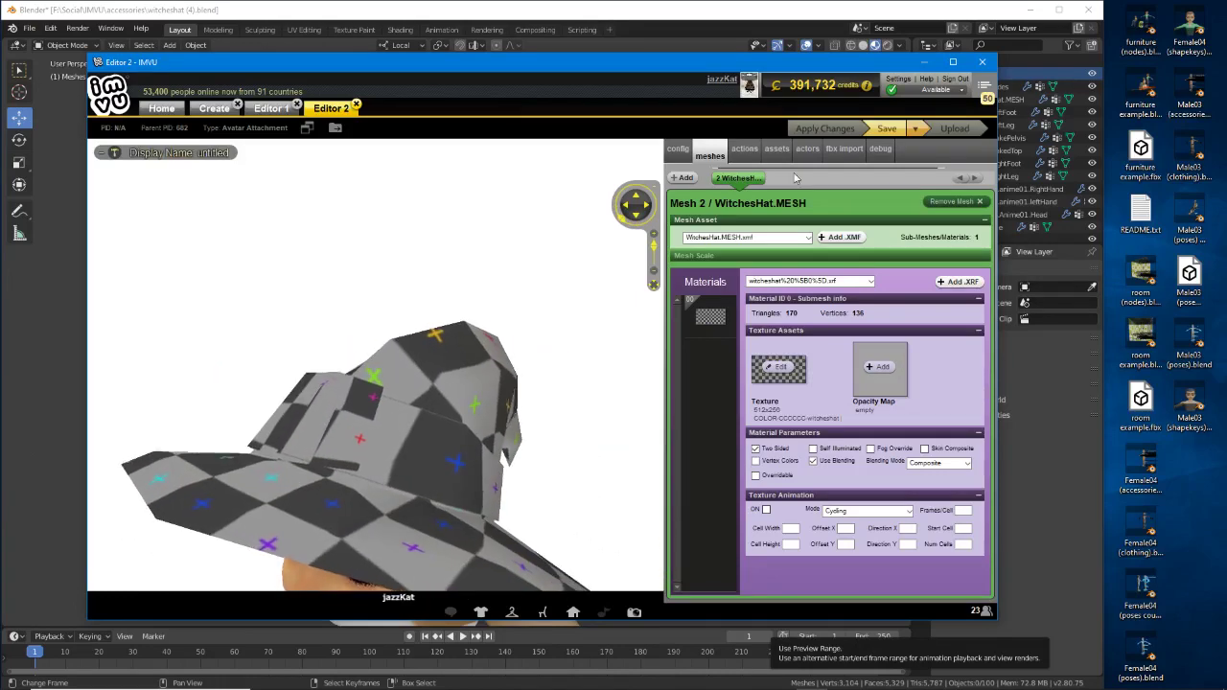
Save the product as a new project file named "witches hat v2" in the IMVU Projects folder.
click(915, 128)
click(907, 148)
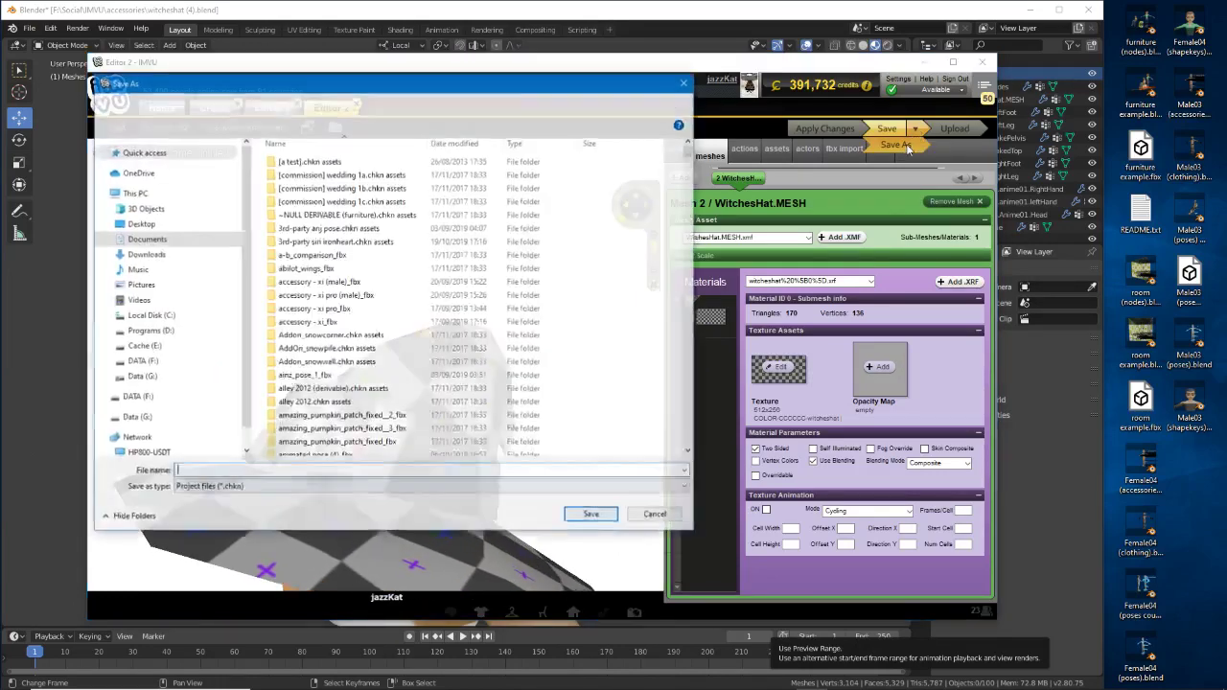
text(wa)
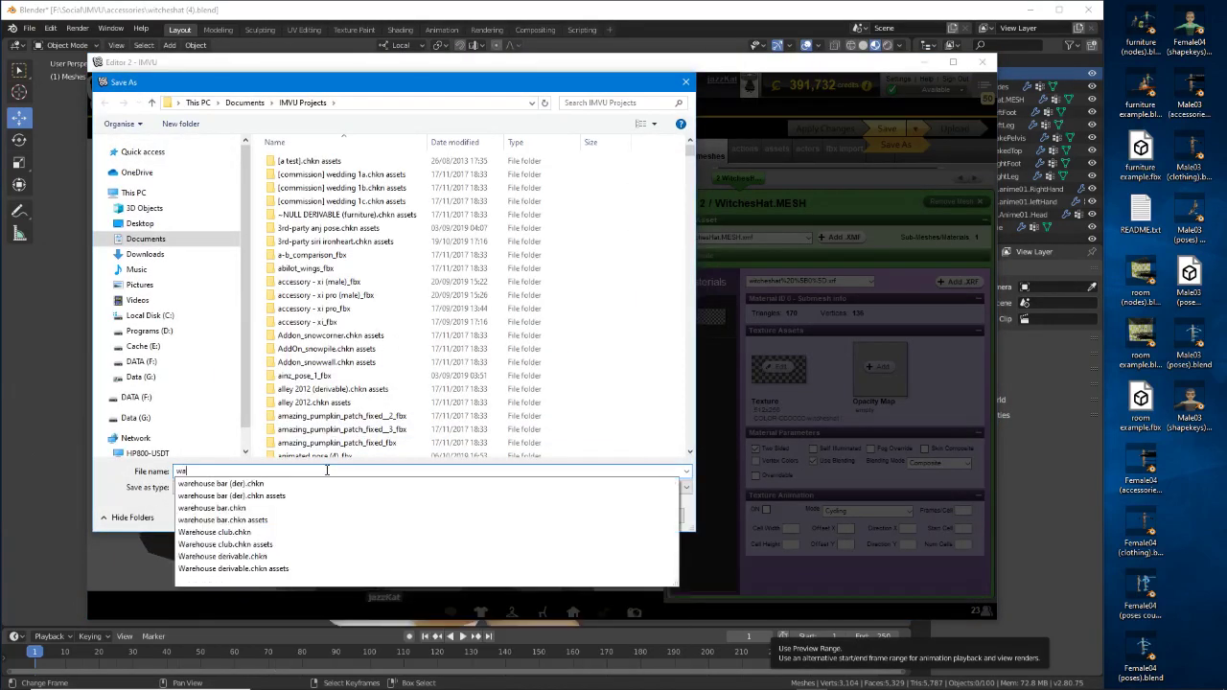
key(BackSpace)
text(it)
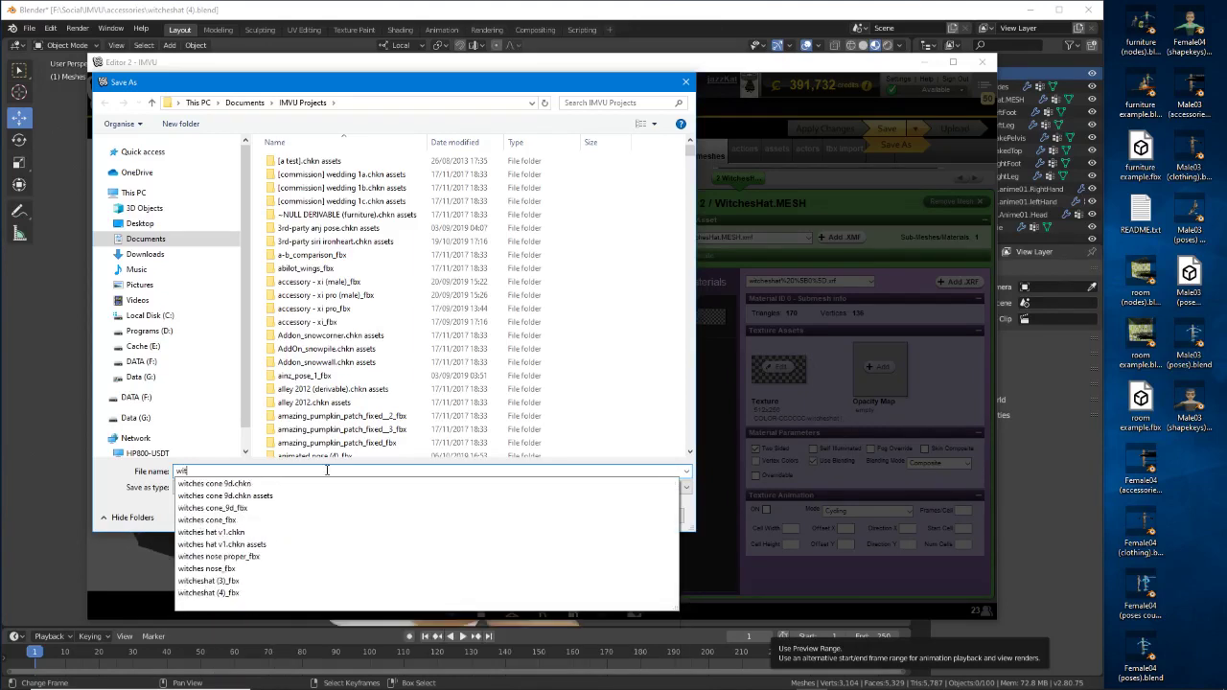
text(ches)
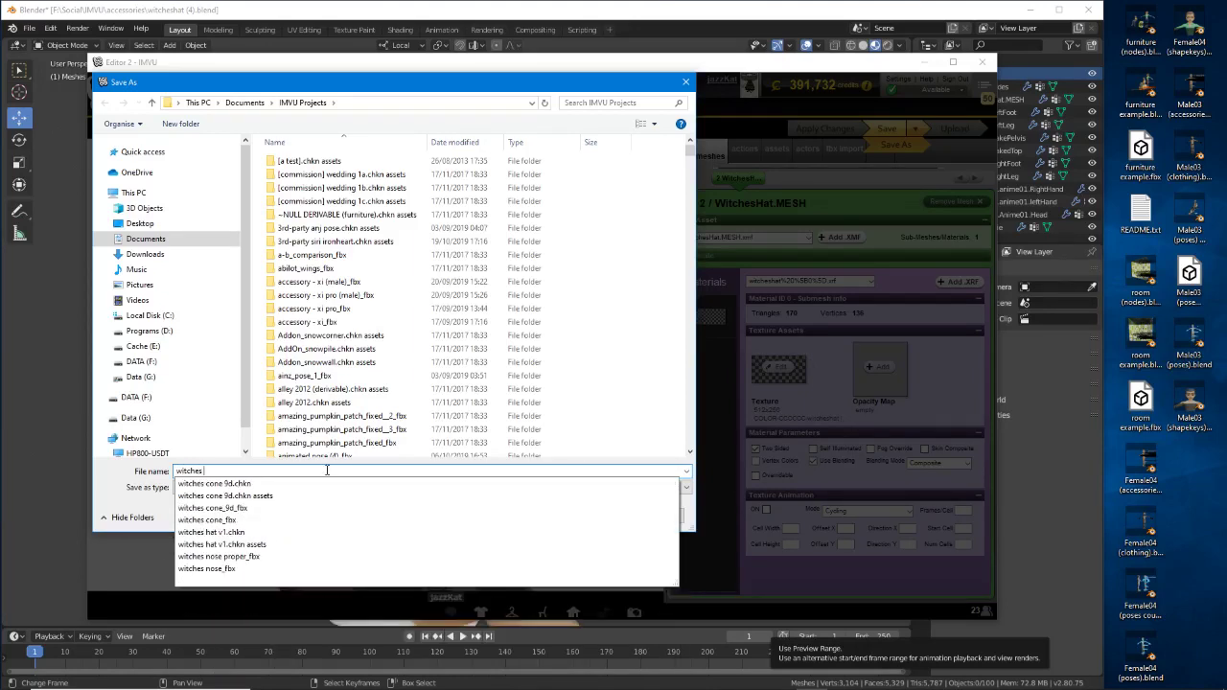
text( ha)
text(t v2)
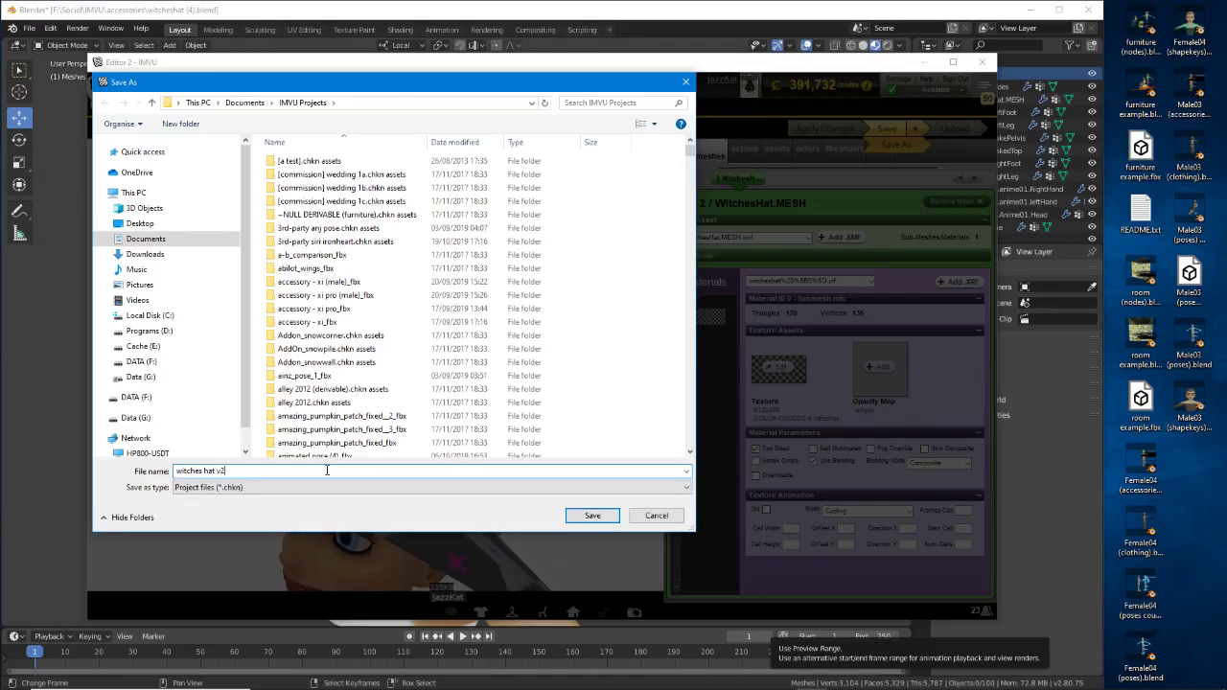
click(590, 516)
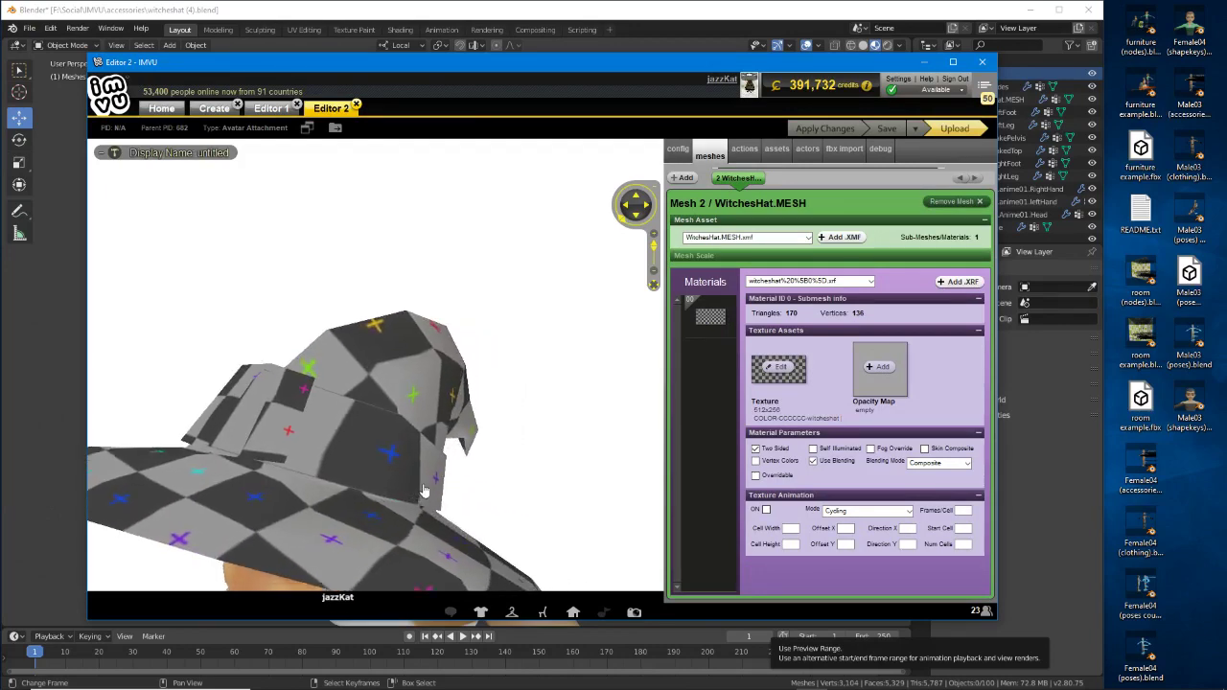
Turn off Two Sided and Use Blending, turn on Vertex Colors for the hat material, and apply the changes.
drag(485, 493, 516, 406)
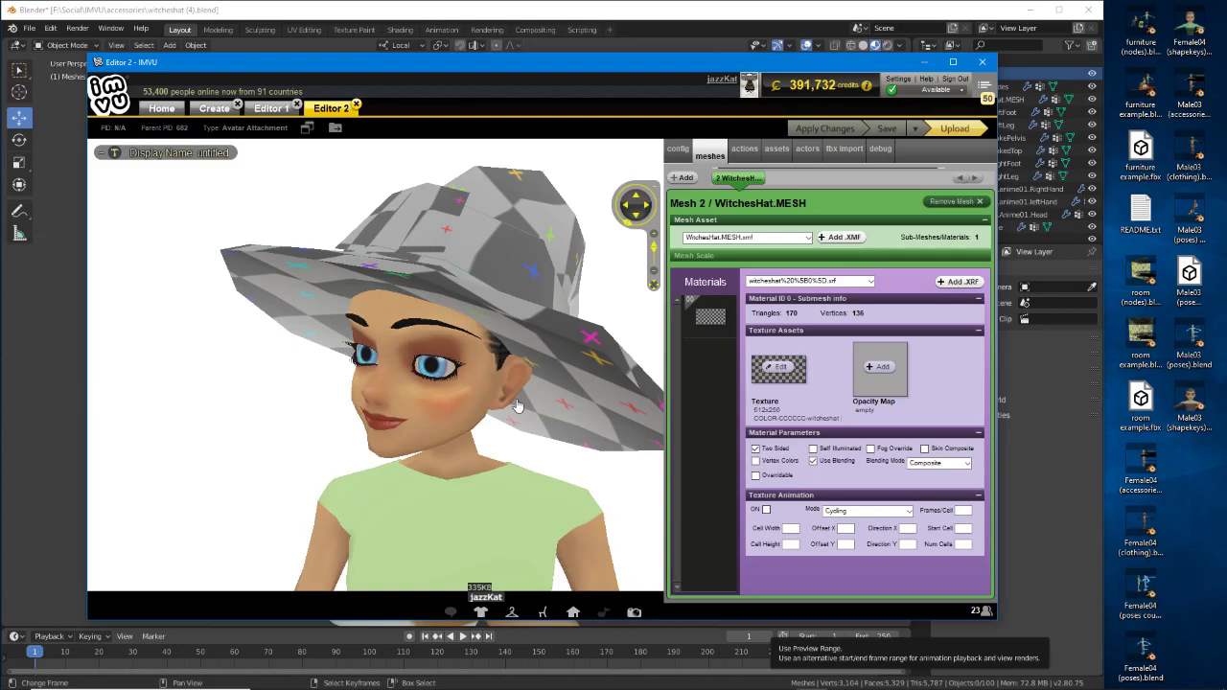
click(756, 448)
click(813, 461)
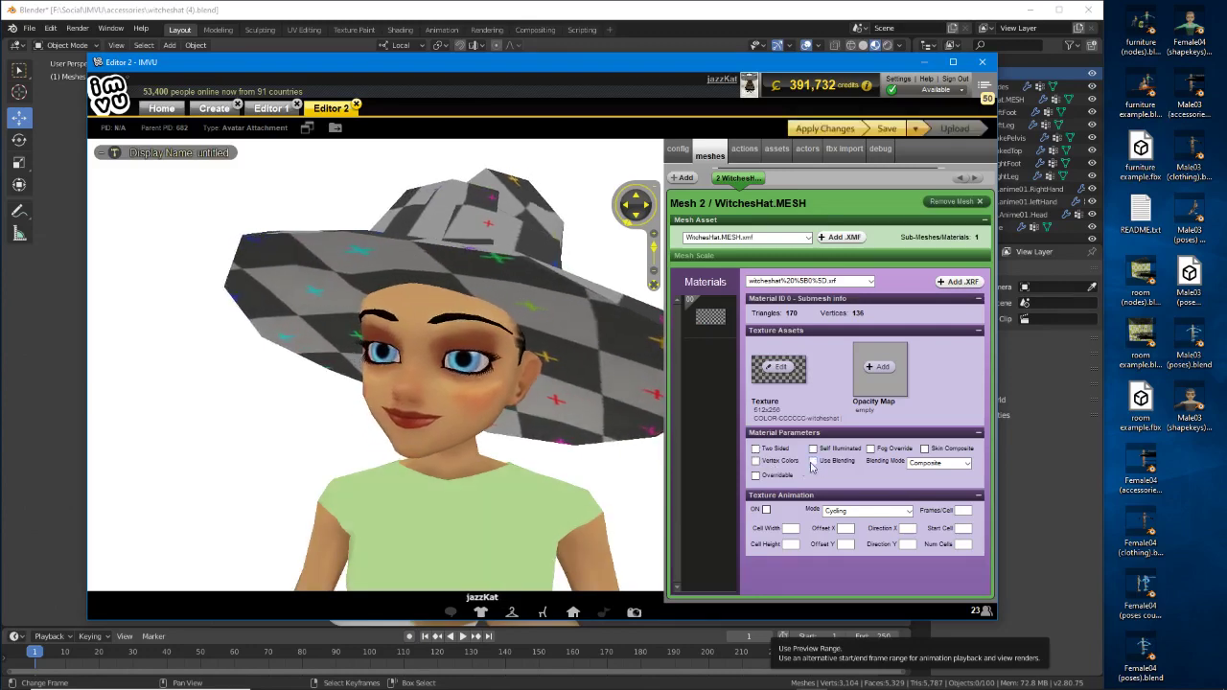
click(756, 460)
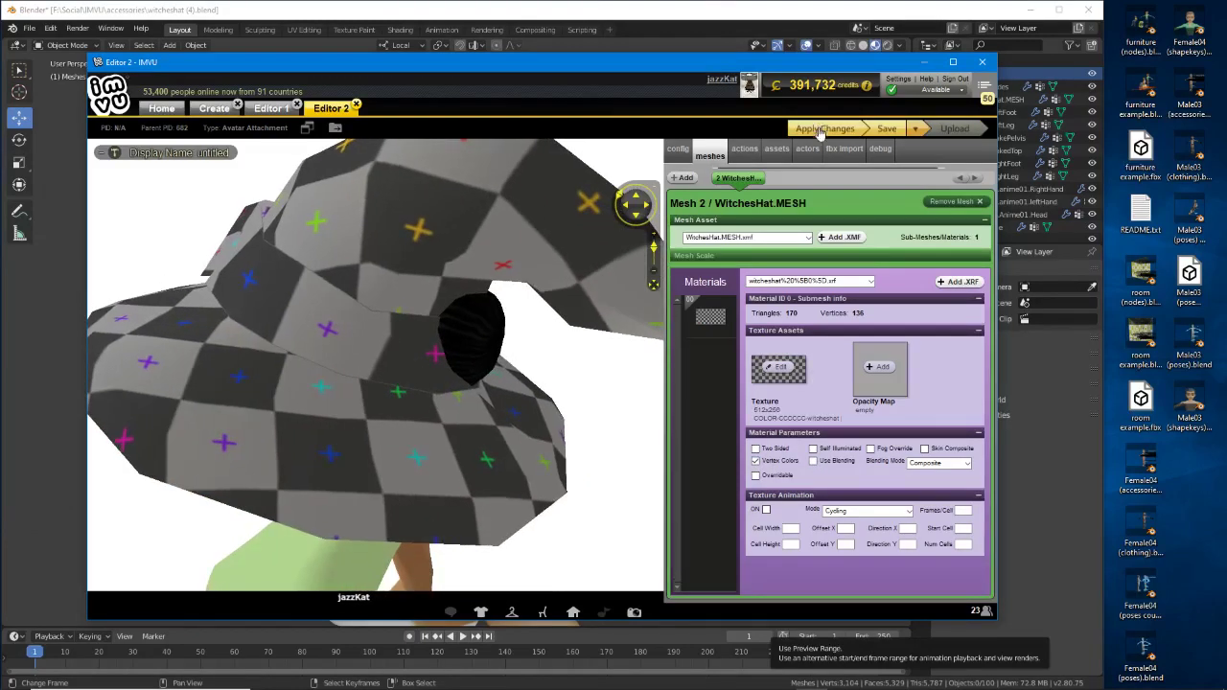
click(820, 129)
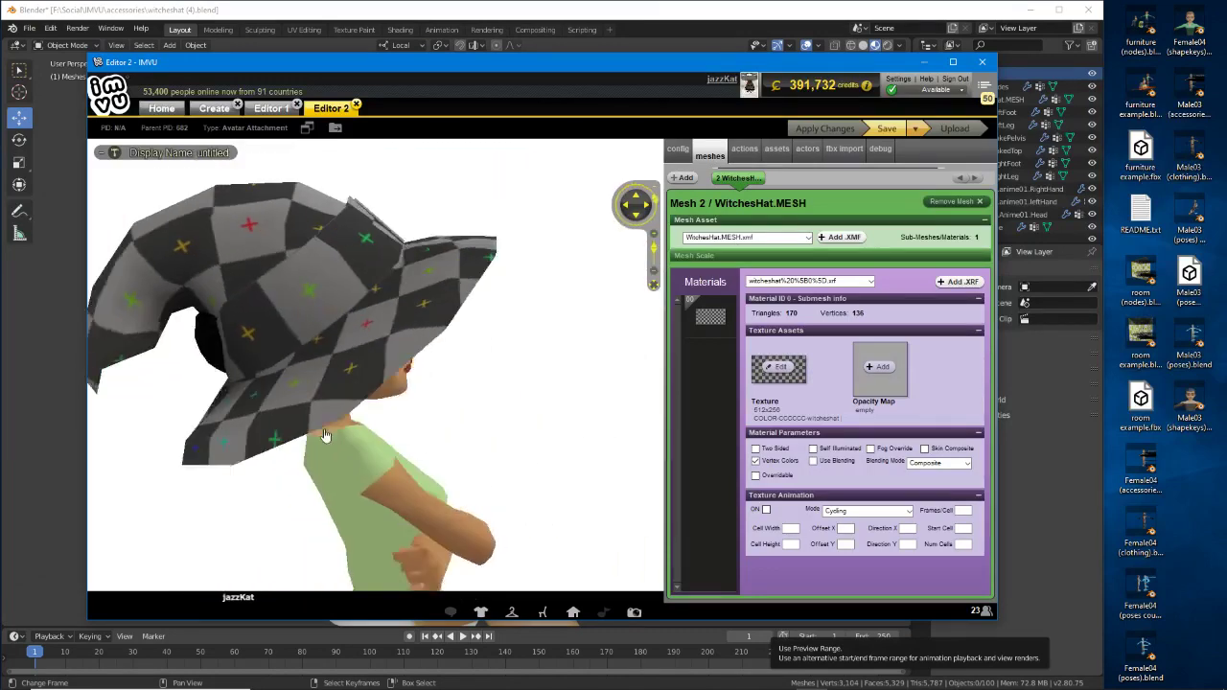
Check the hat around the avatar's head, save the updated IMVU project and switch back to Blender.
drag(326, 436, 432, 441)
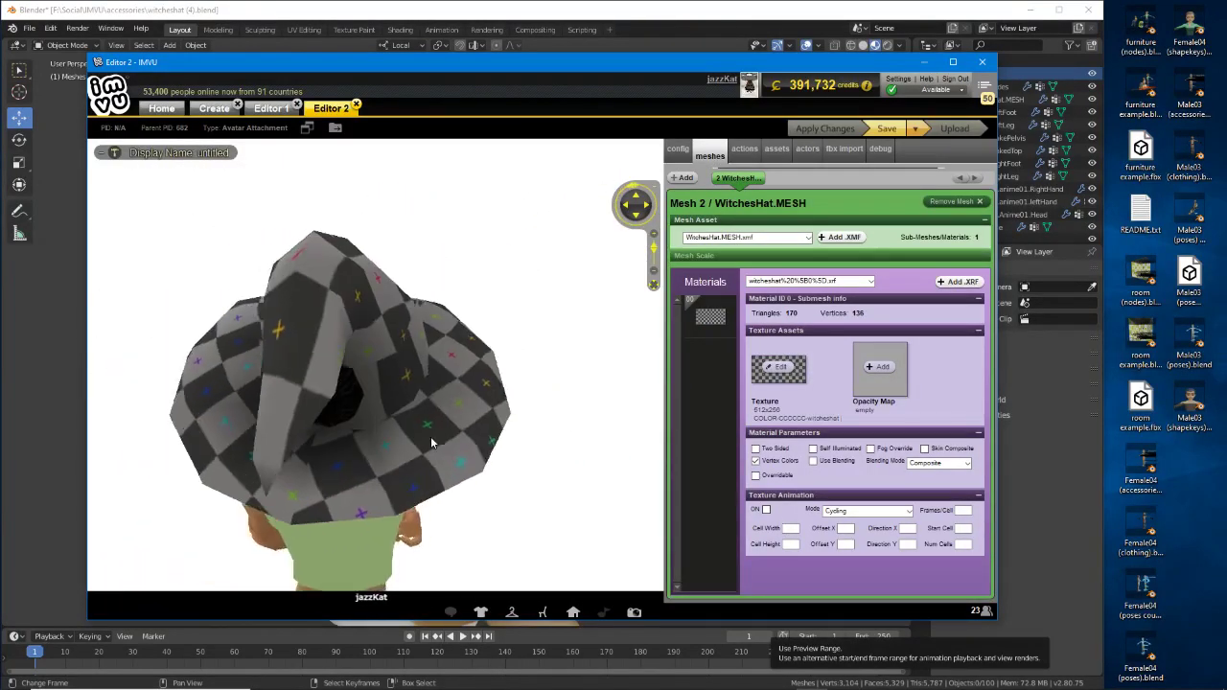
click(887, 129)
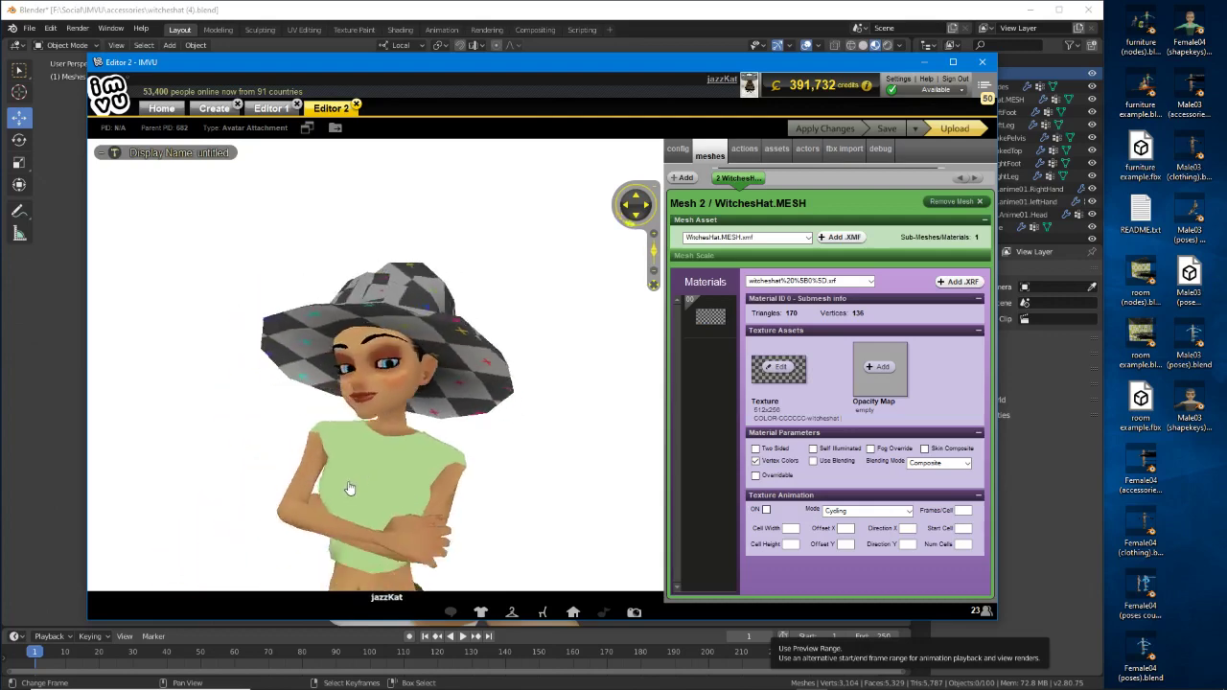
scroll(355, 480, up, 5)
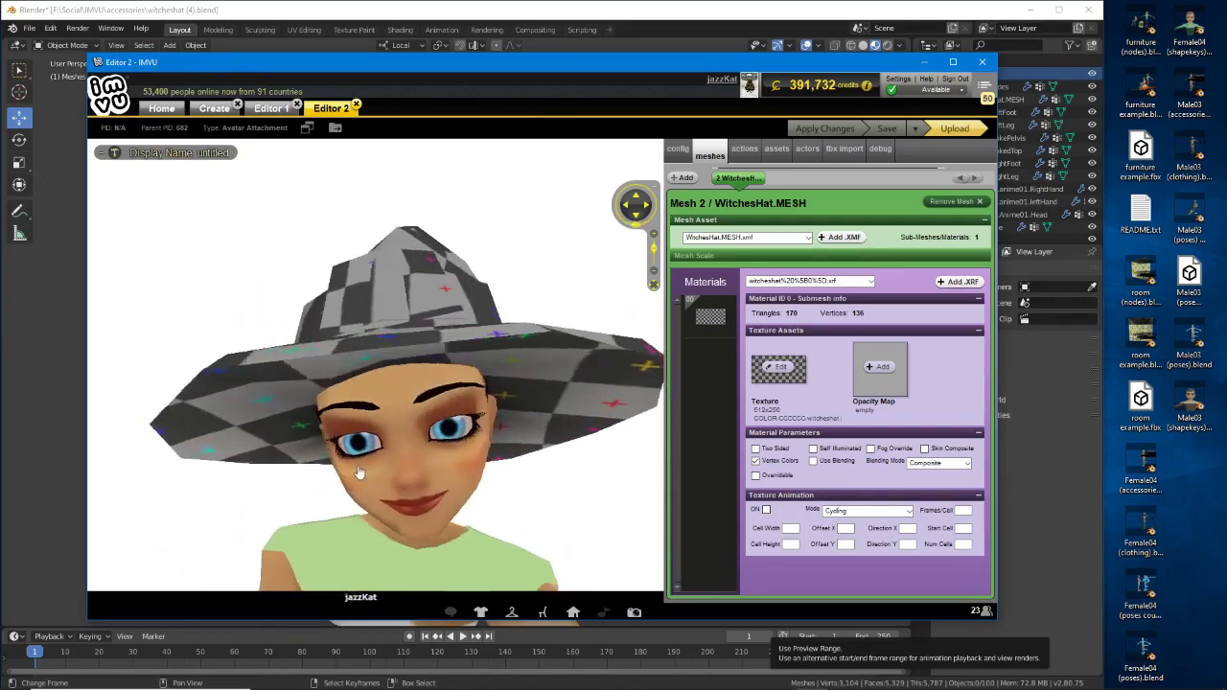
click(491, 13)
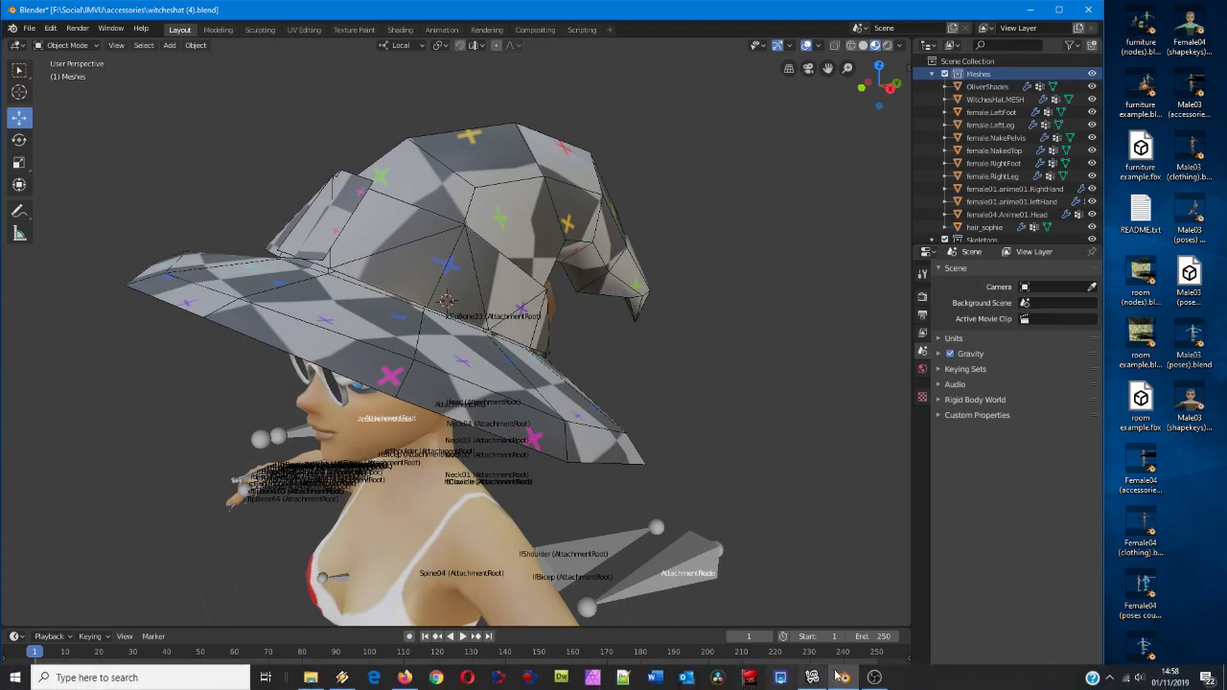
Switch to the IMVU editor, inspect the hat on the avatar from the front, side and back, and return to Blender.
click(839, 677)
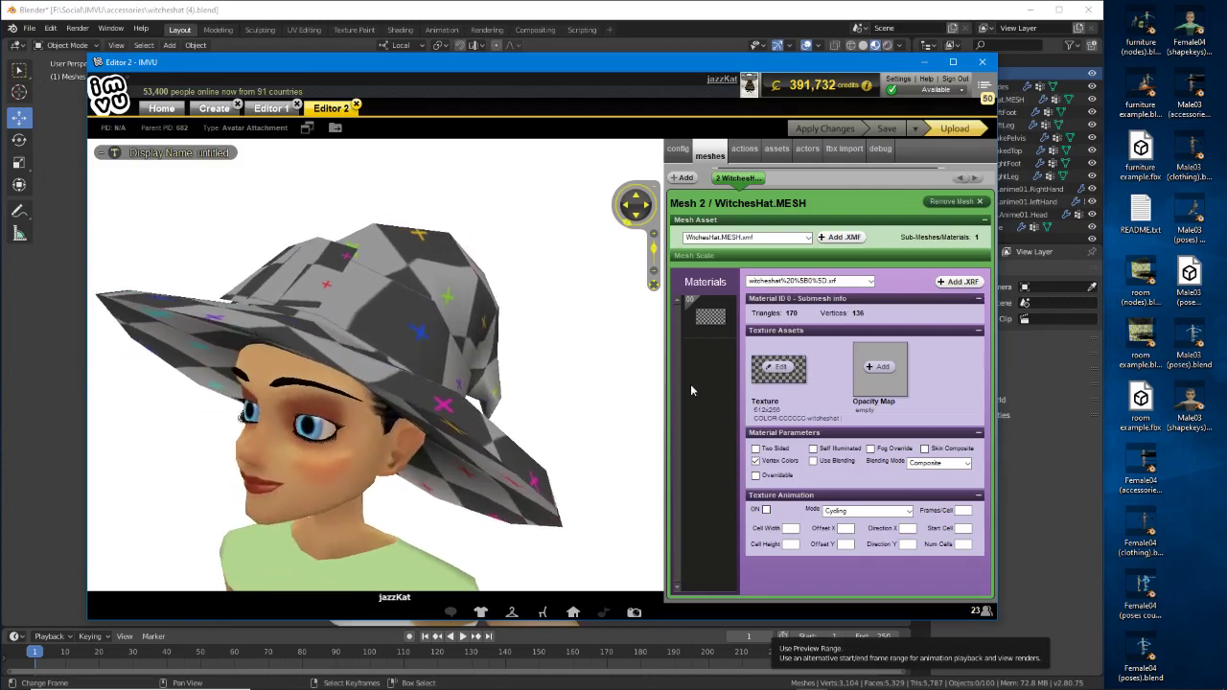
drag(444, 370, 441, 447)
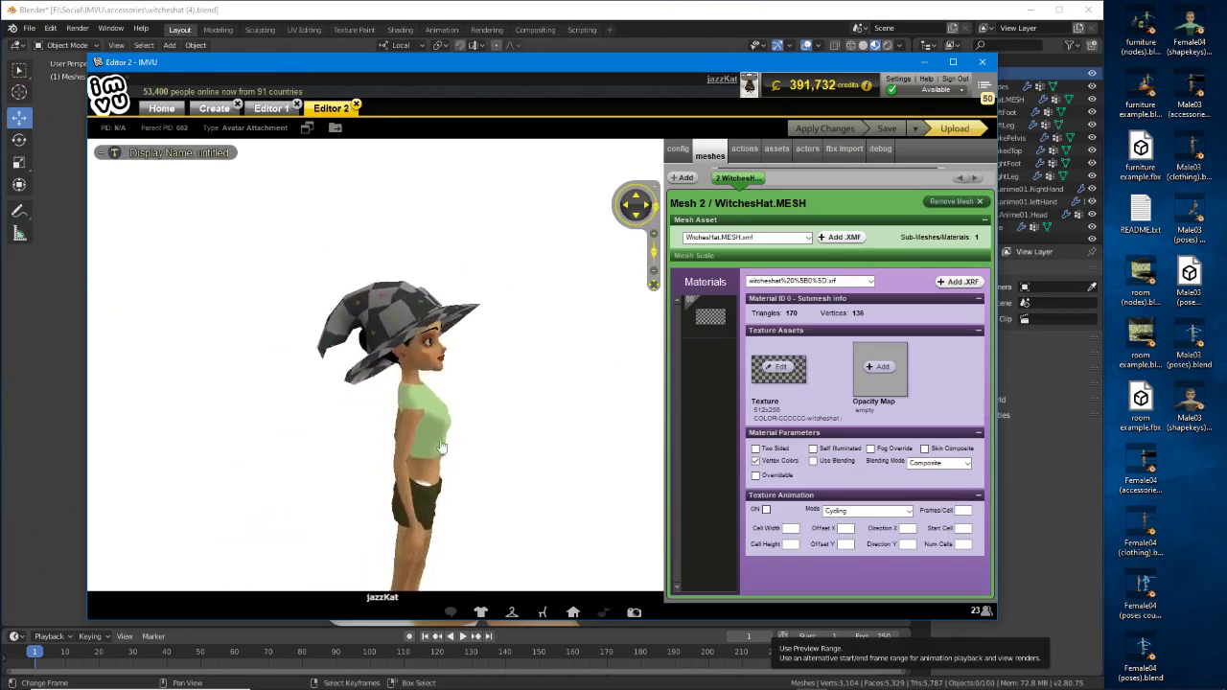
scroll(441, 446, up, 5)
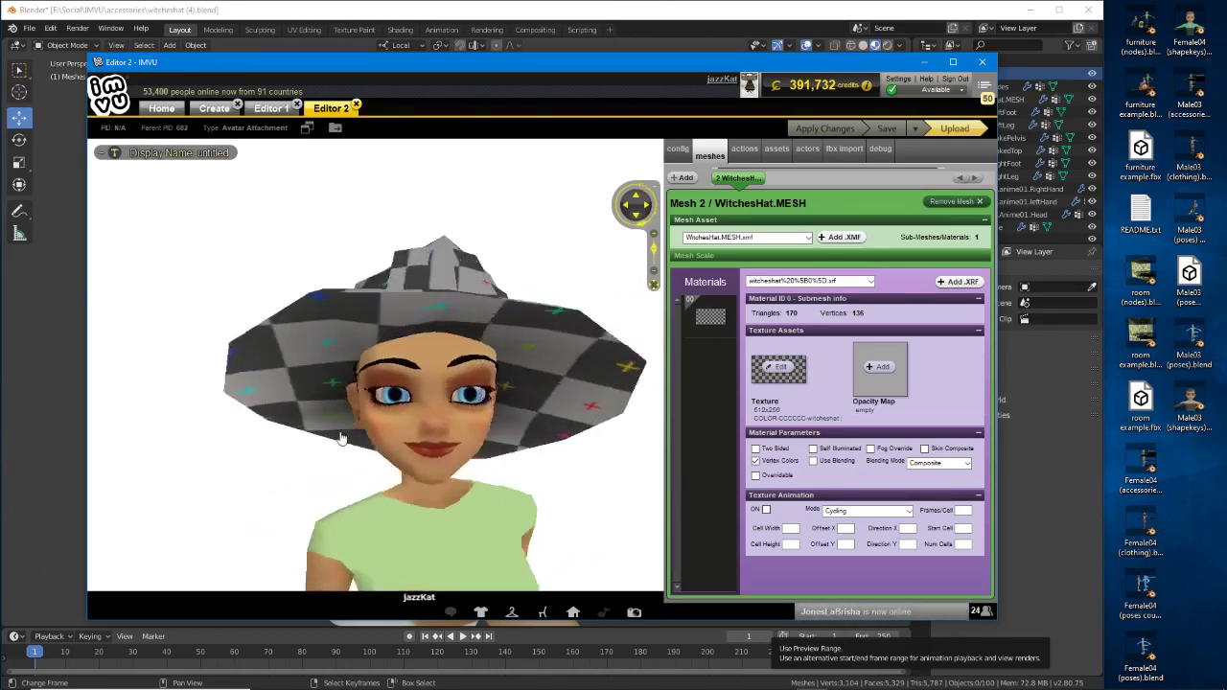
drag(342, 438, 477, 423)
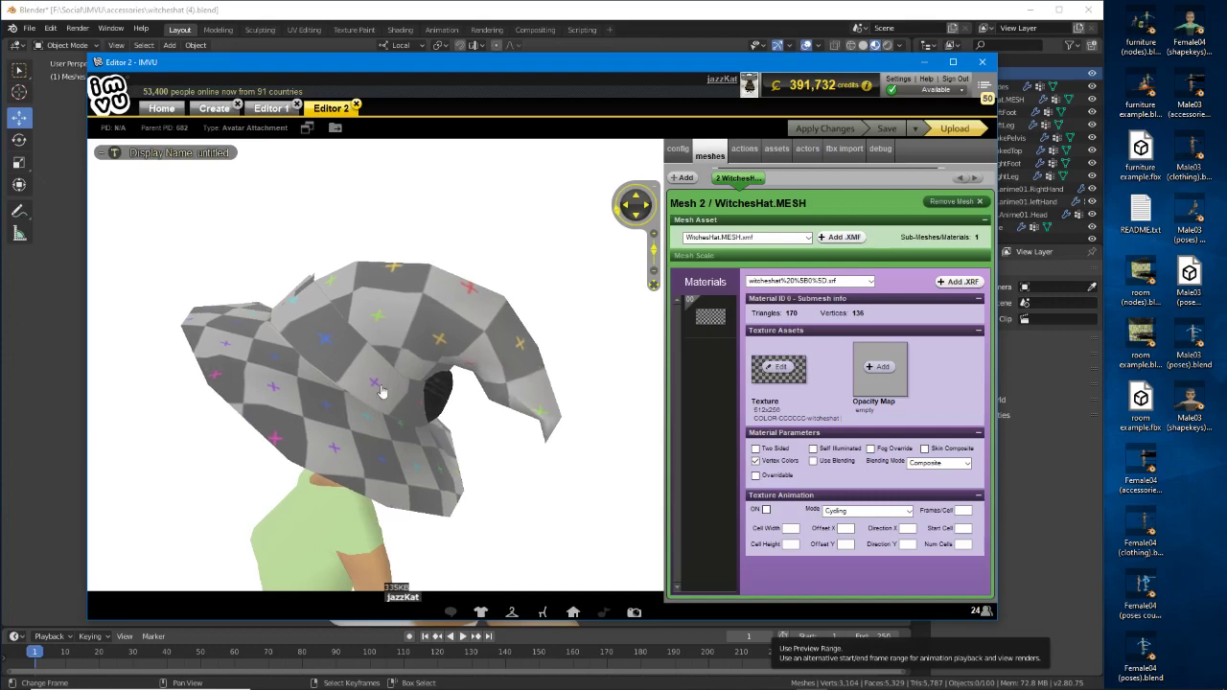
click(484, 14)
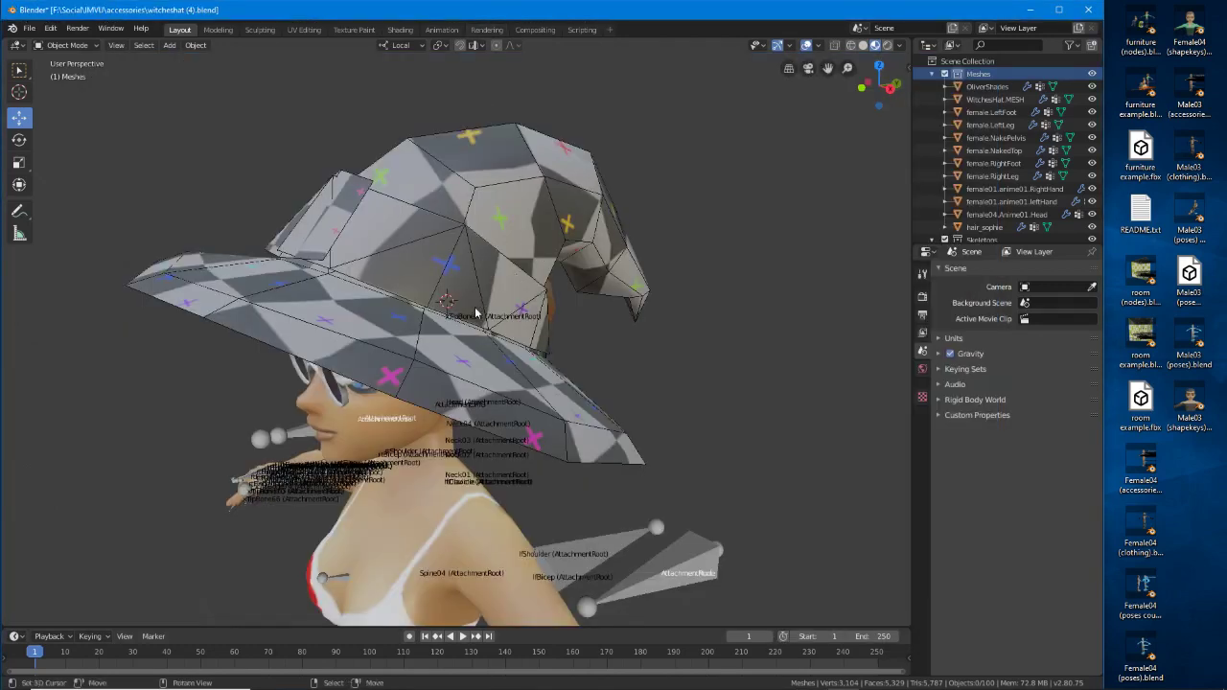
Open the witch's hat mesh for UV editing in Edit Mode and select all its faces and UV islands.
click(303, 29)
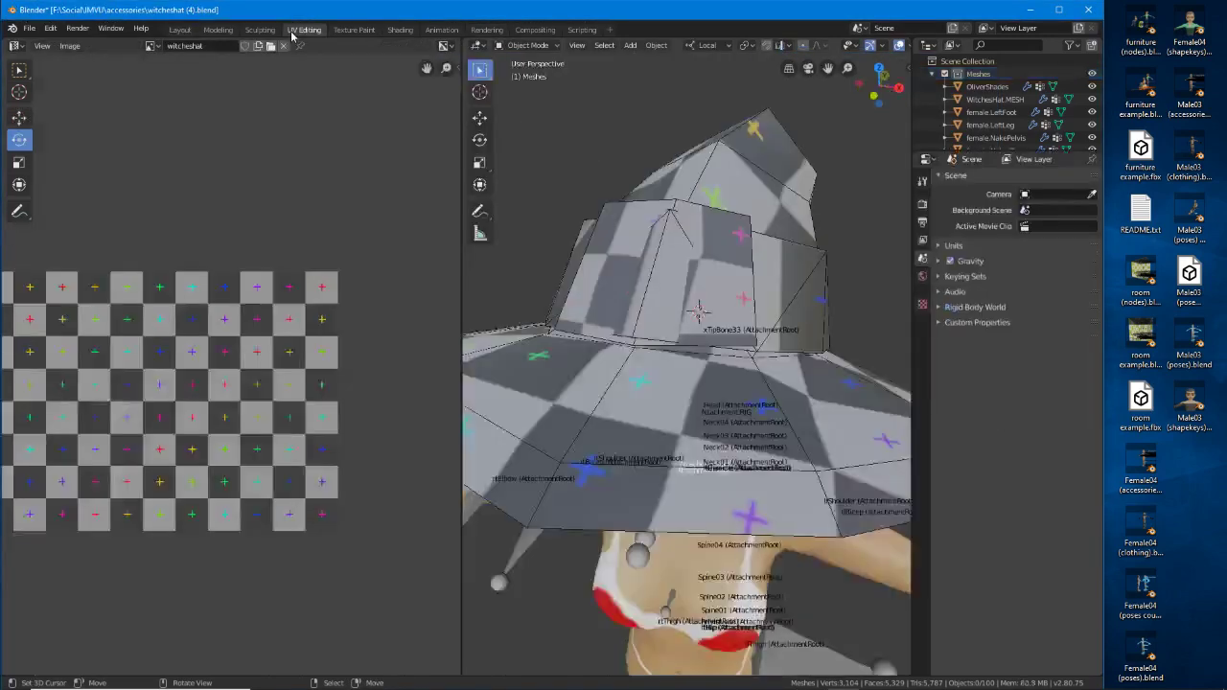
middle_drag(729, 388, 710, 292)
click(710, 293)
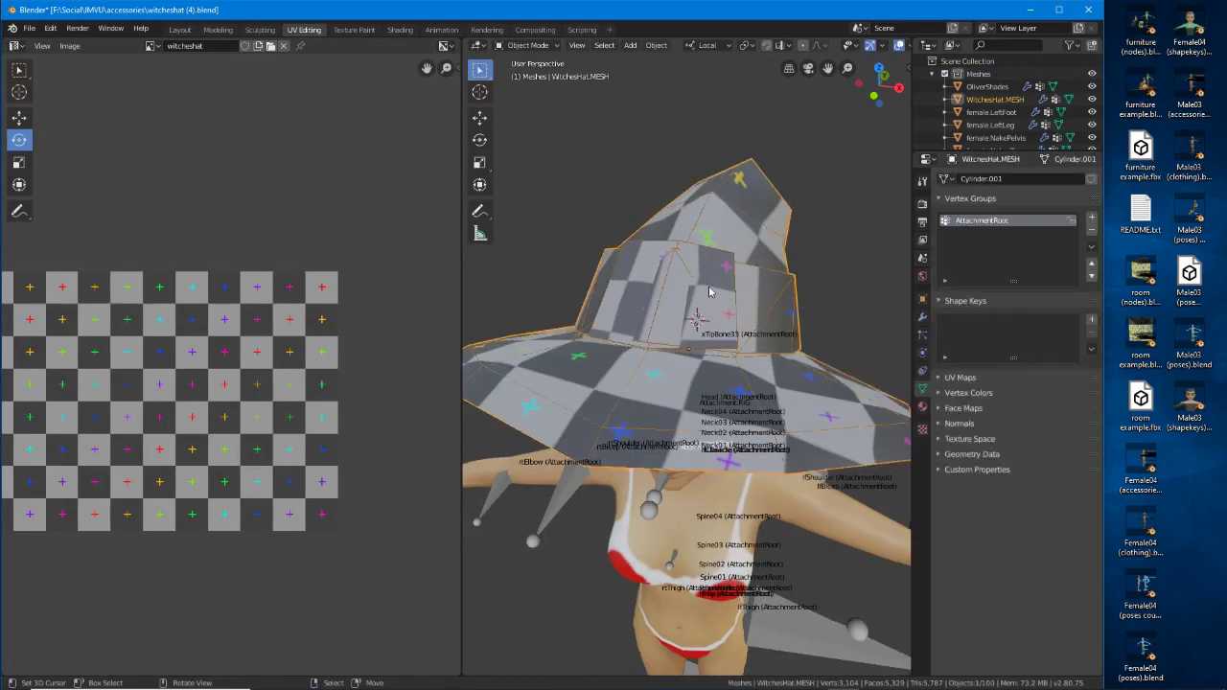
key(Tab)
key(a)
scroll(274, 486, down, 2)
middle_drag(227, 462, 253, 466)
key(a)
scroll(254, 469, up, 1)
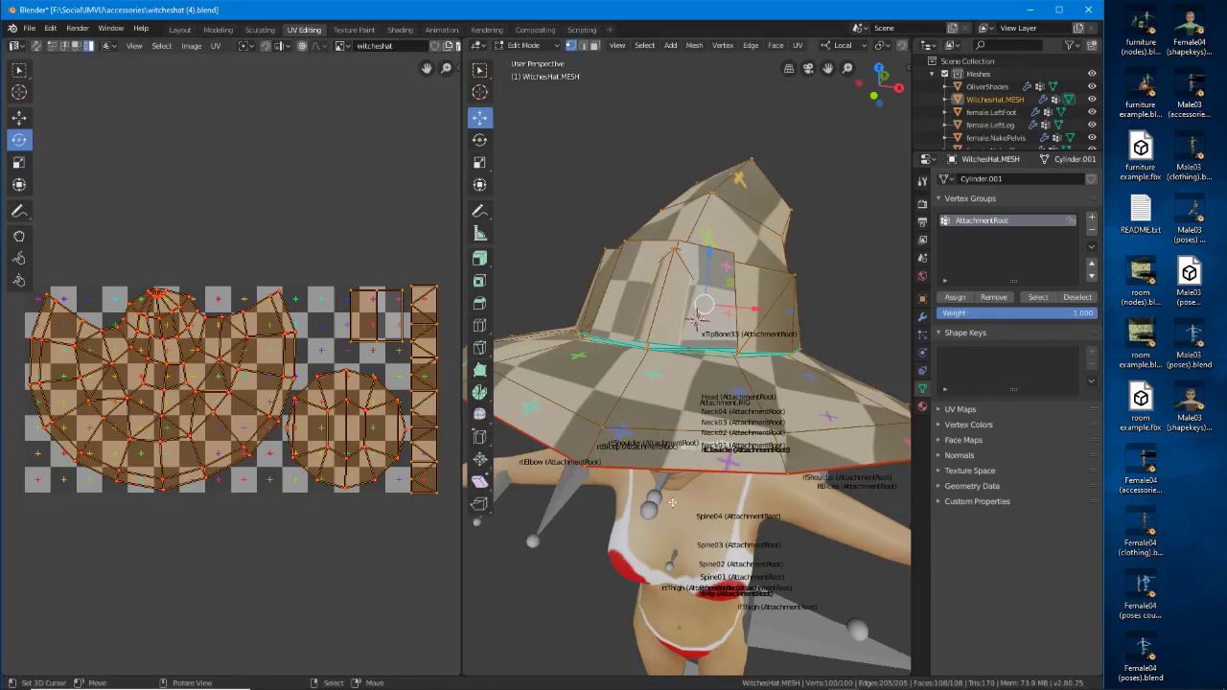
middle_drag(715, 426, 734, 379)
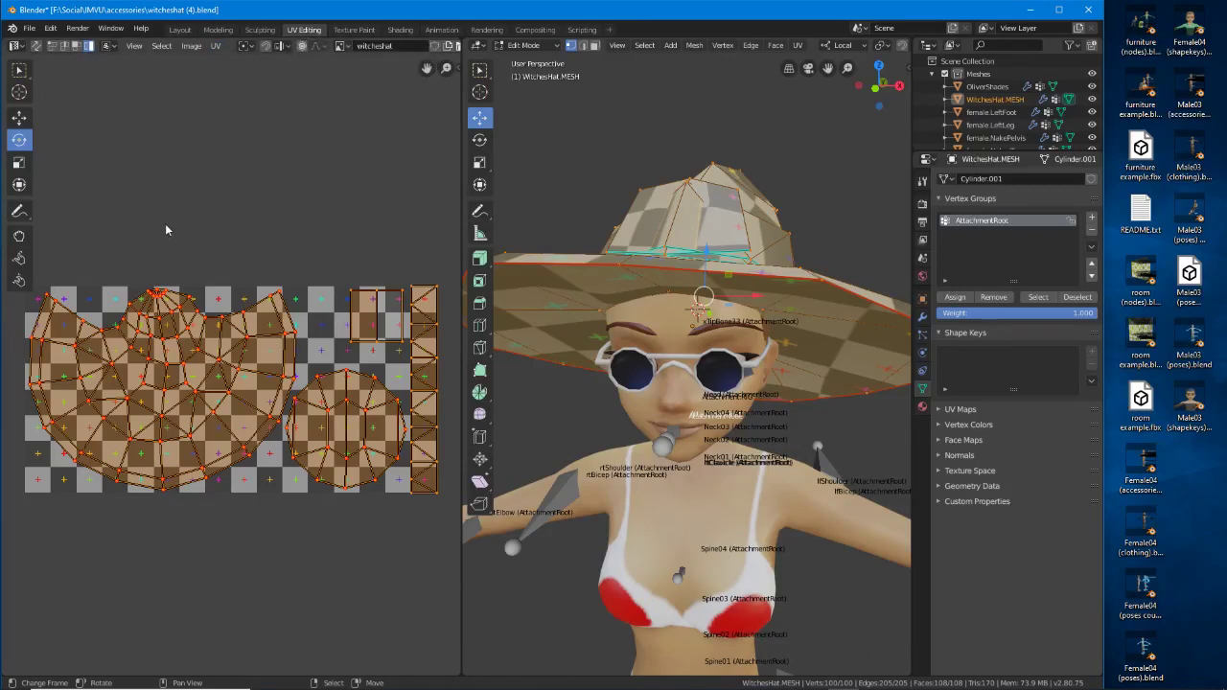
Start exporting the hat's UV layout as a 512 by 256 PNG image with fill opacity set to 1.00.
click(216, 46)
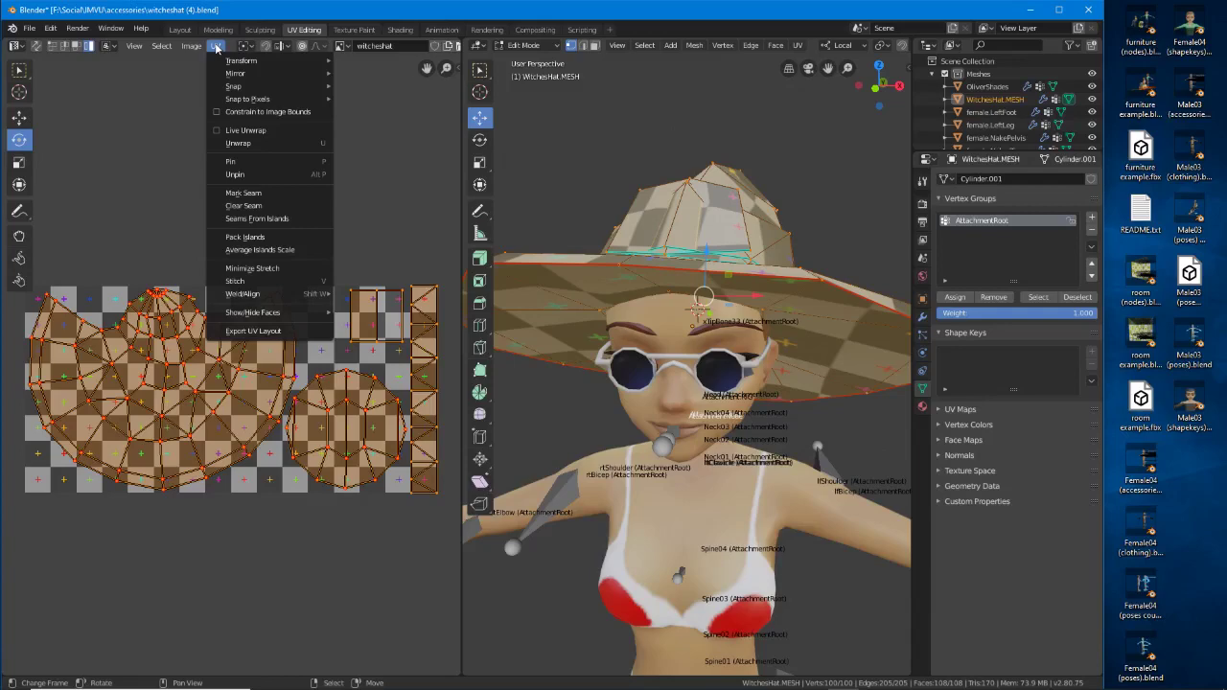
click(251, 331)
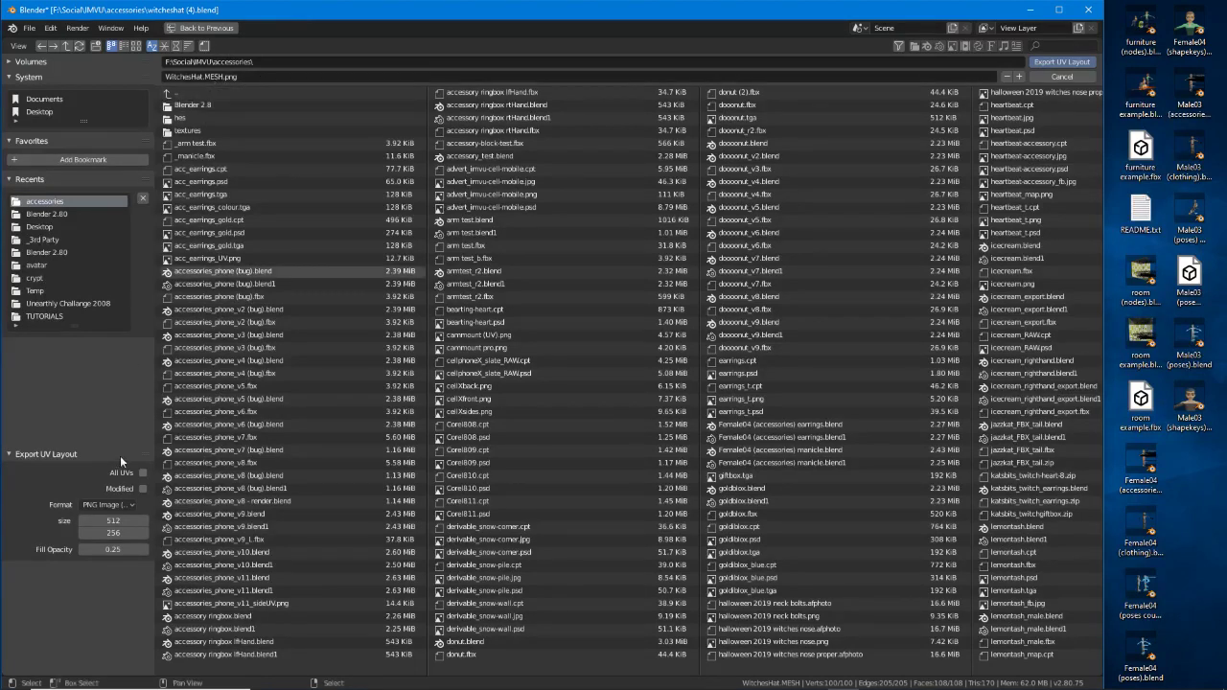
click(108, 505)
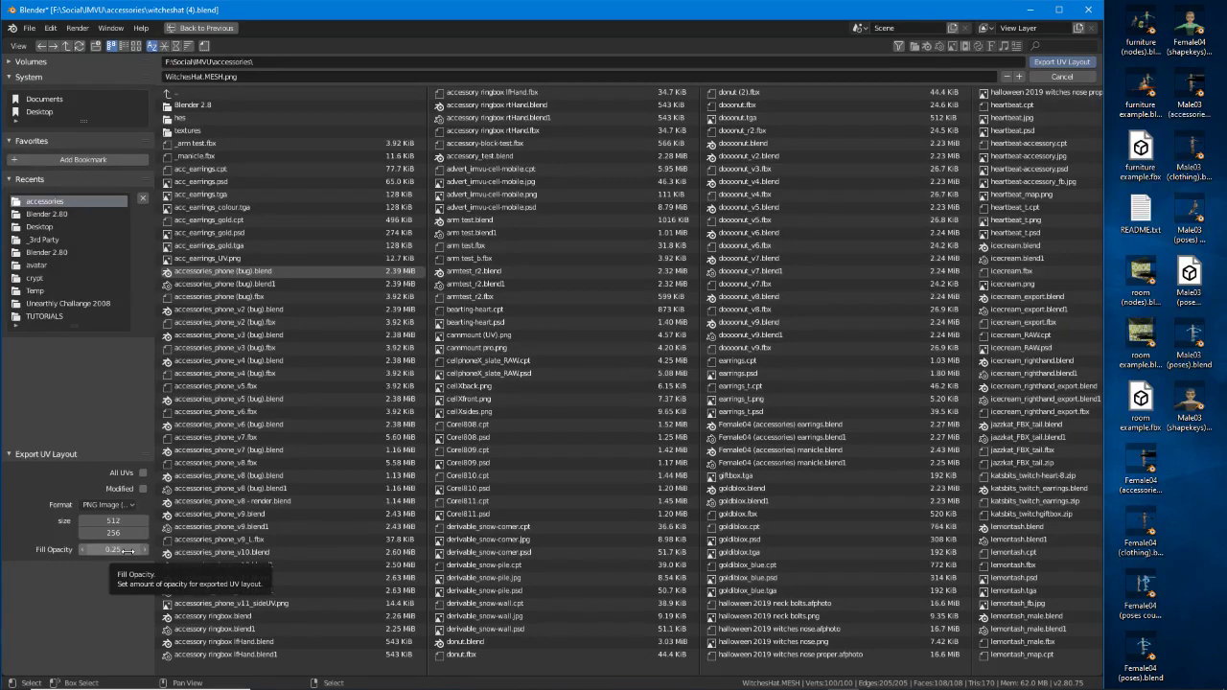
drag(128, 550, 87, 550)
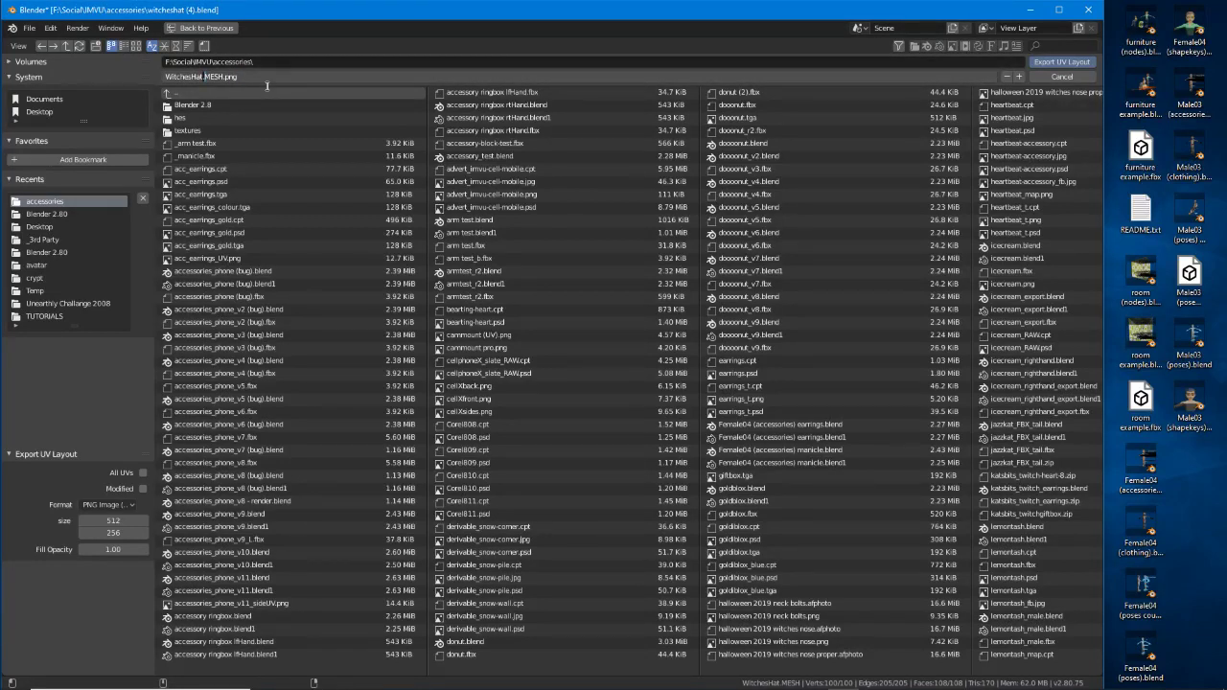
Name the UV layout image WitchesHat.UVmap.png and export it to the accessories folder.
key(BackSpace)
text(_UV)
key(Delete)
key(Delete)
key(Delete)
key(Delete)
text(map)
key(Return)
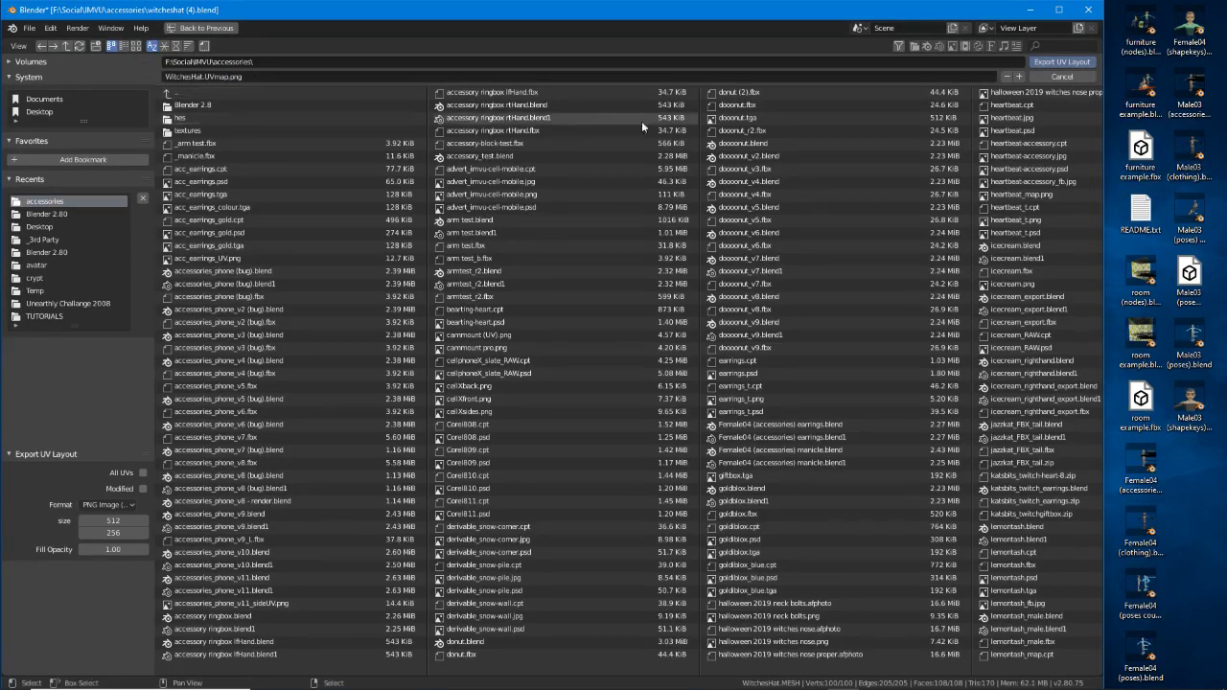
click(1059, 61)
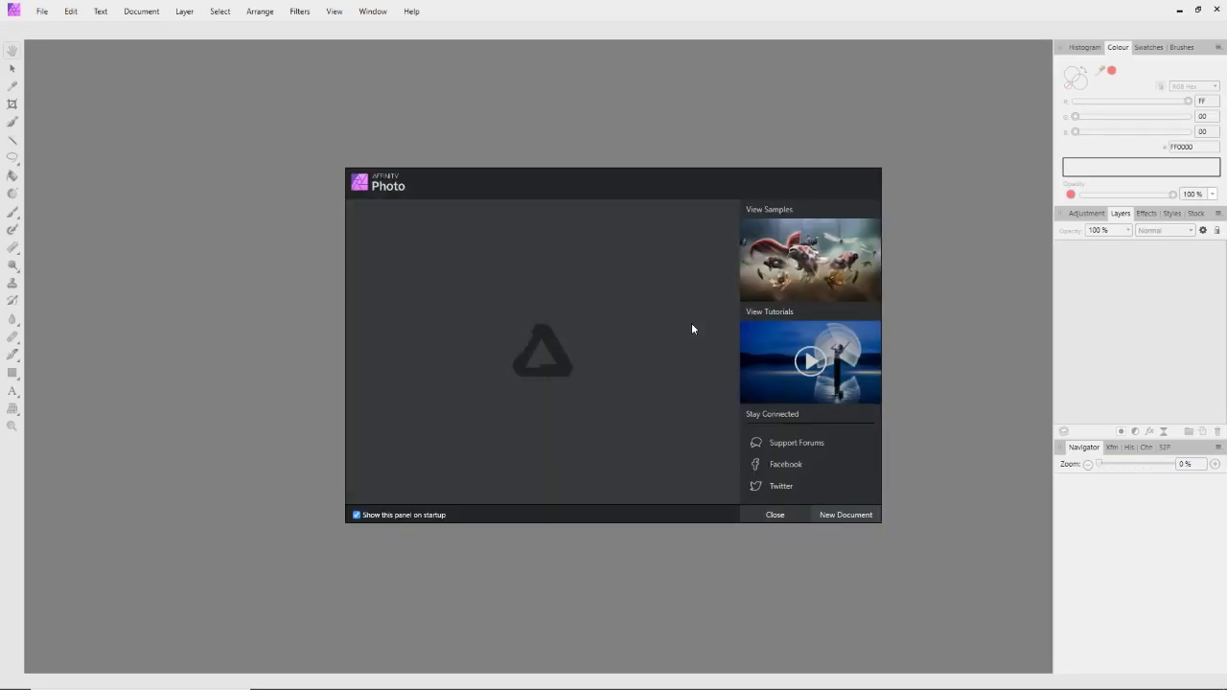
Dismiss Affinity Photo's welcome panel, open WitchesHat.UVmap.png and save it as WitchesHat.UVmap.afphoto in the accessories folder.
click(774, 515)
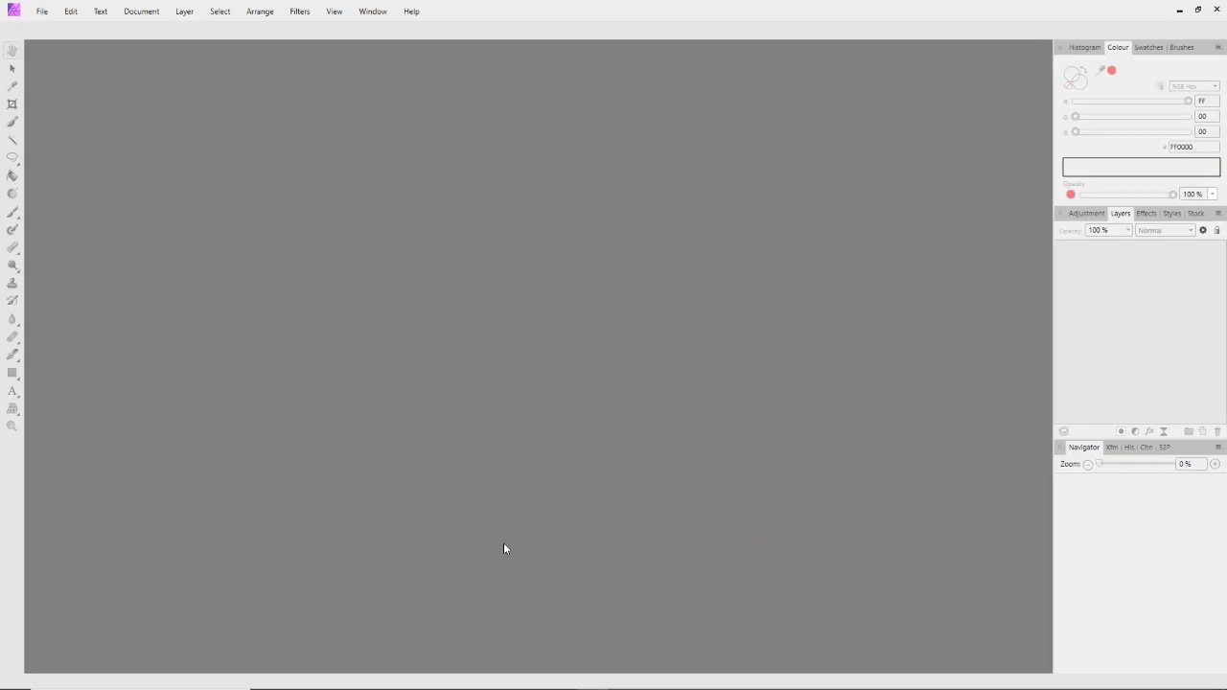
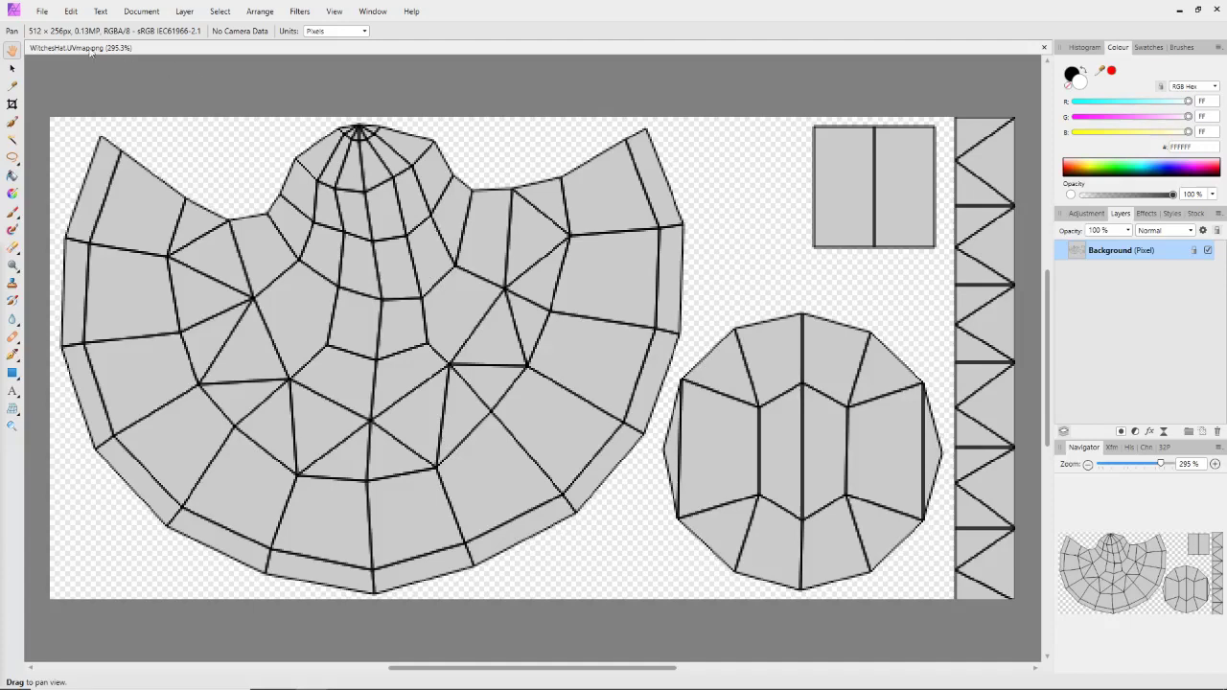
click(42, 13)
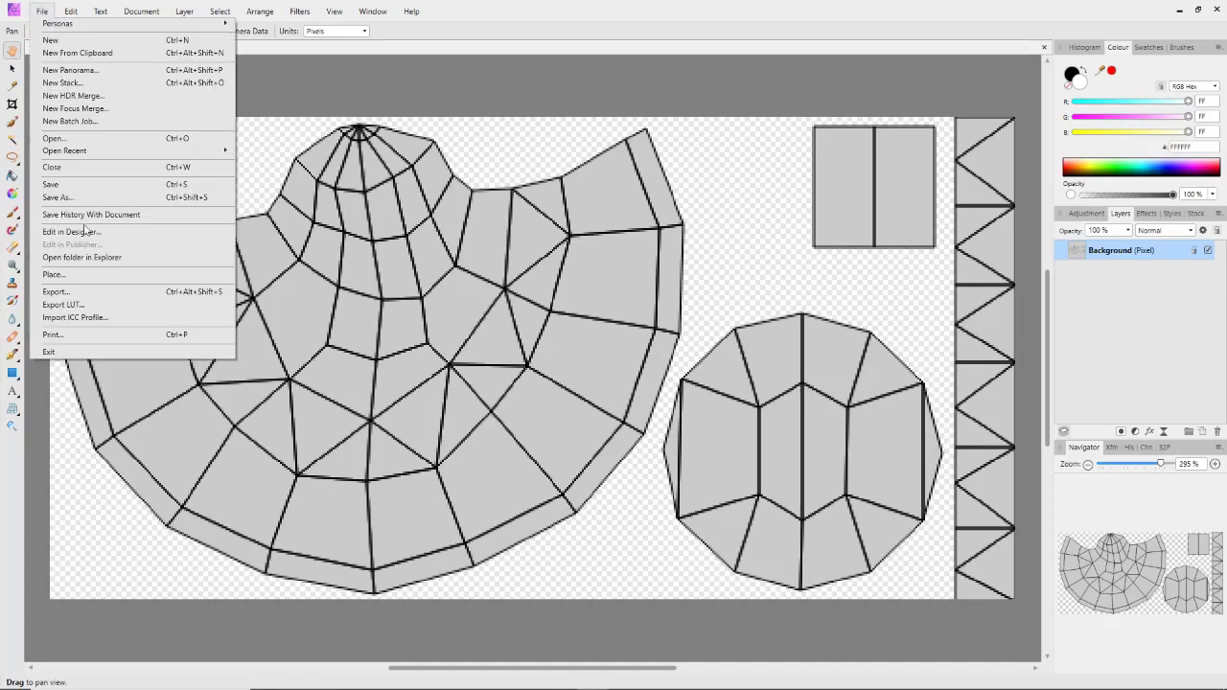
click(114, 198)
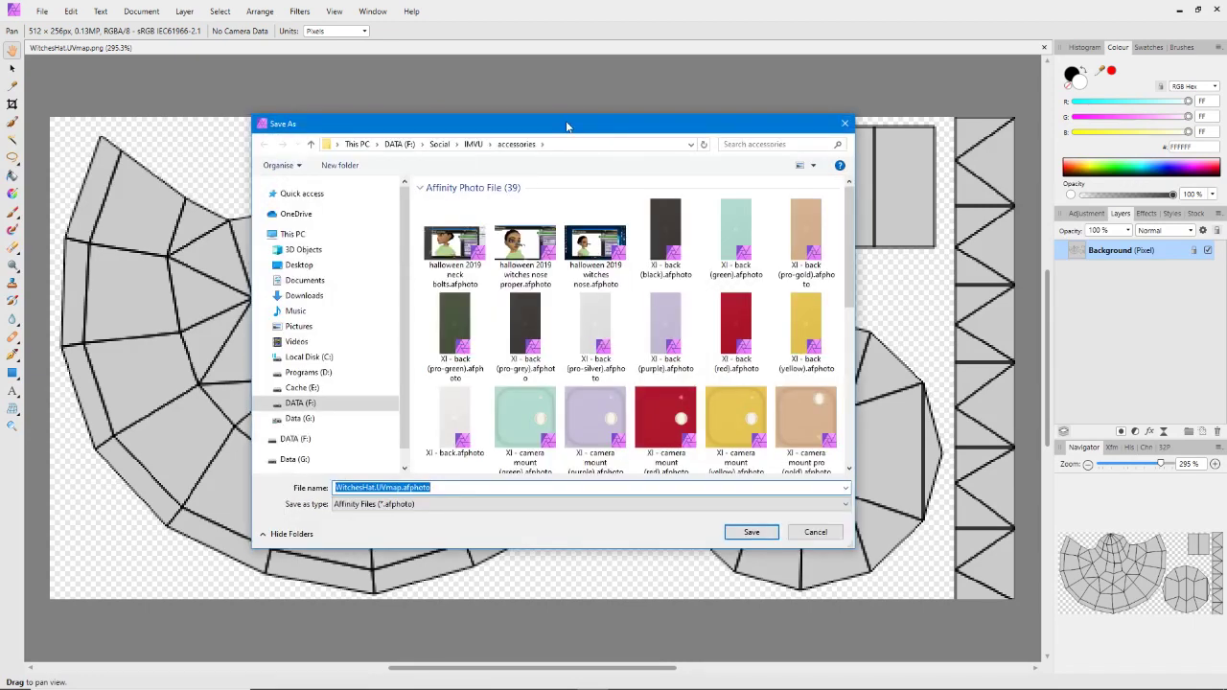
drag(567, 126, 493, 154)
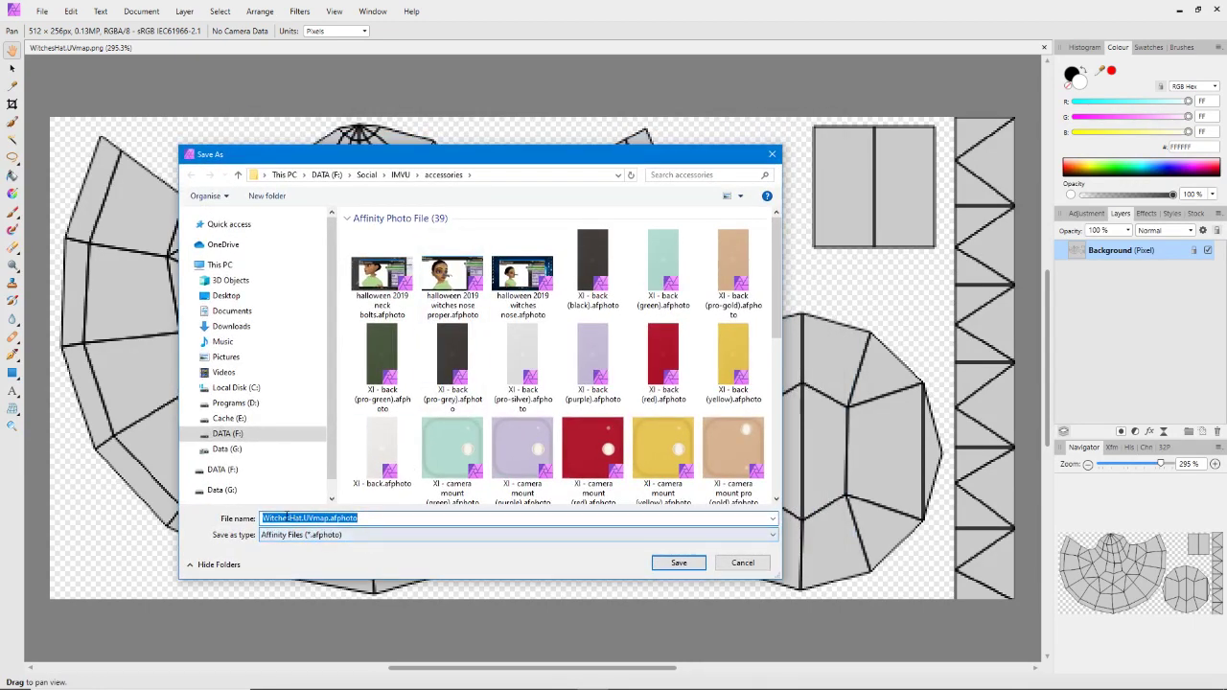
click(679, 563)
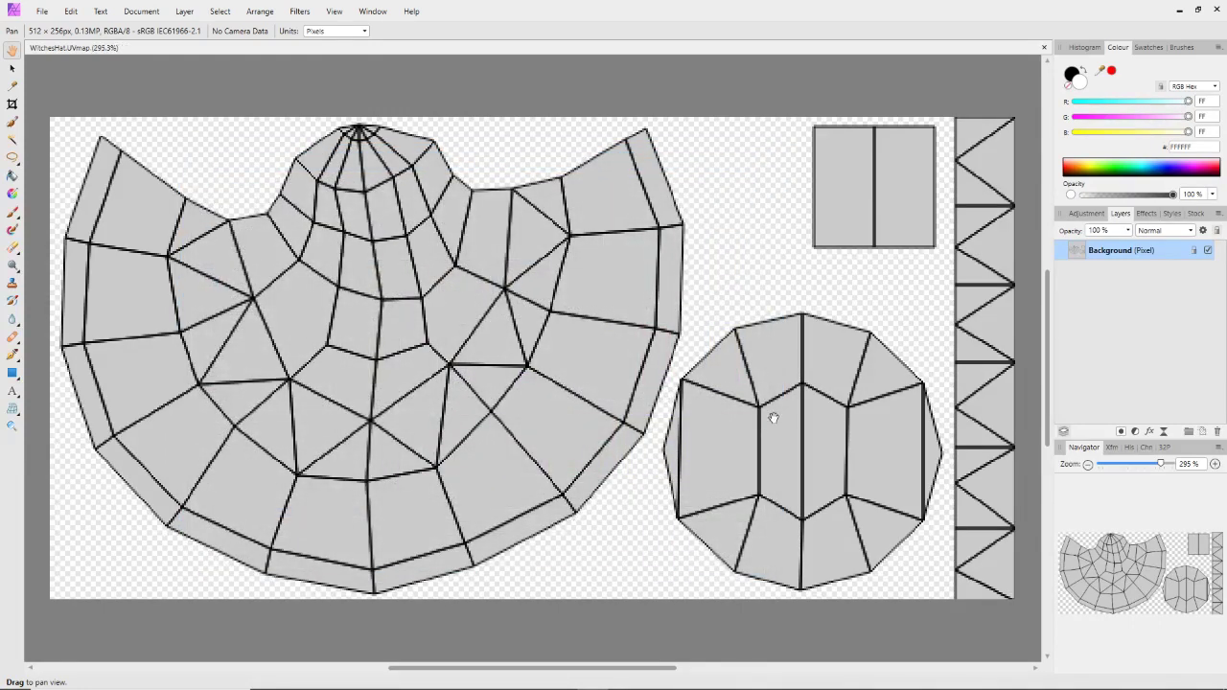
Turn off the document's transparent background and save the Affinity file.
click(74, 11)
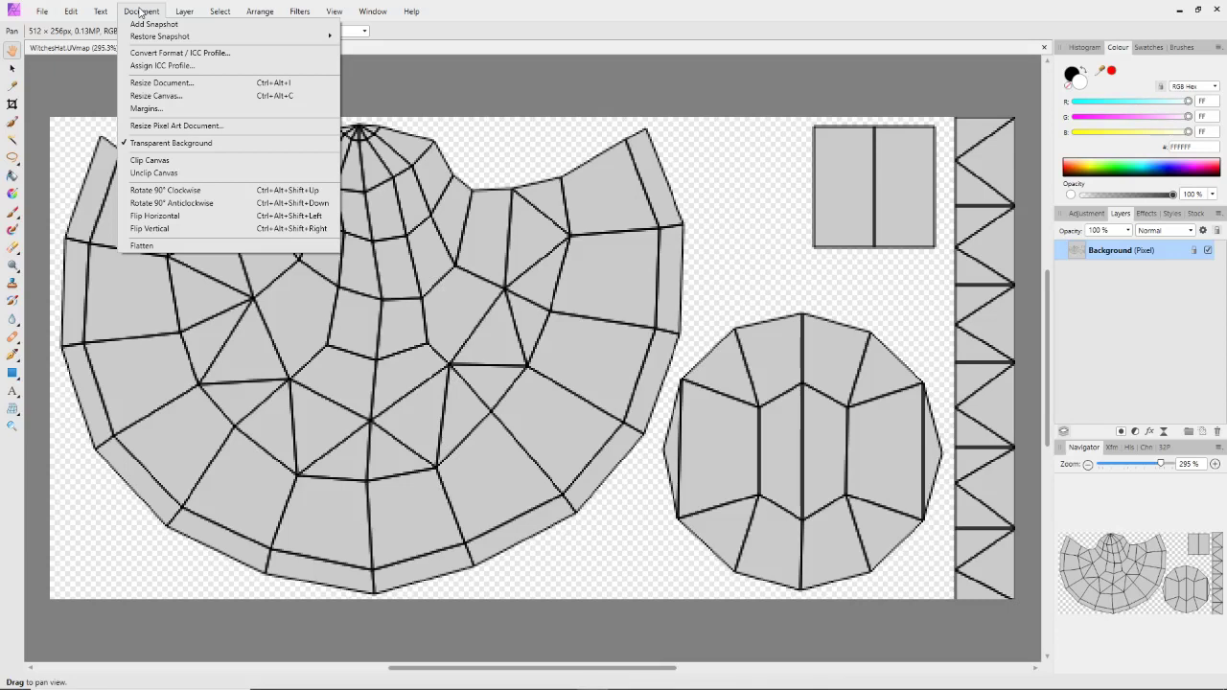
click(137, 144)
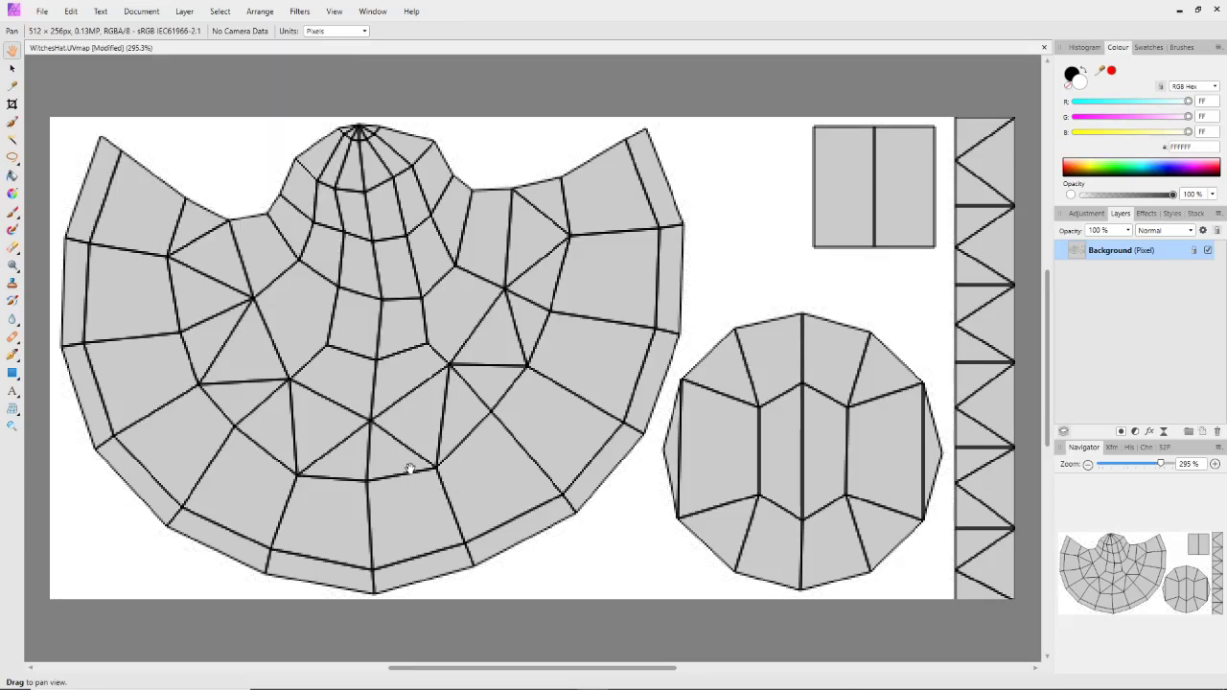
click(42, 12)
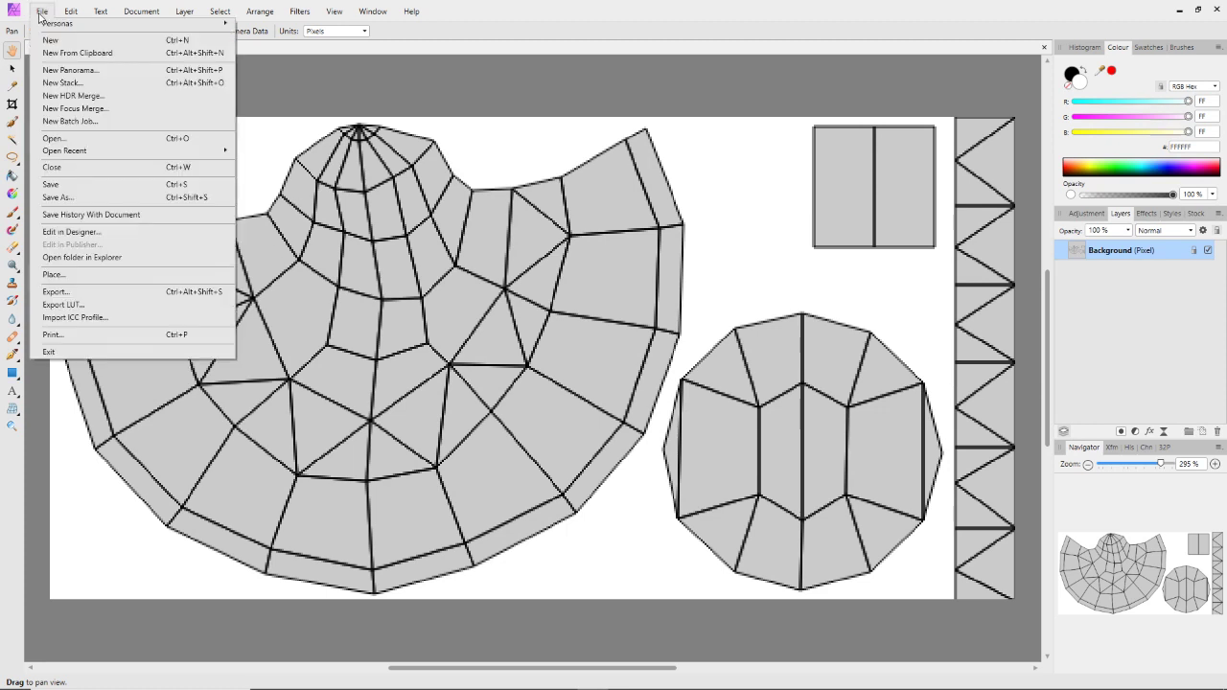
click(72, 185)
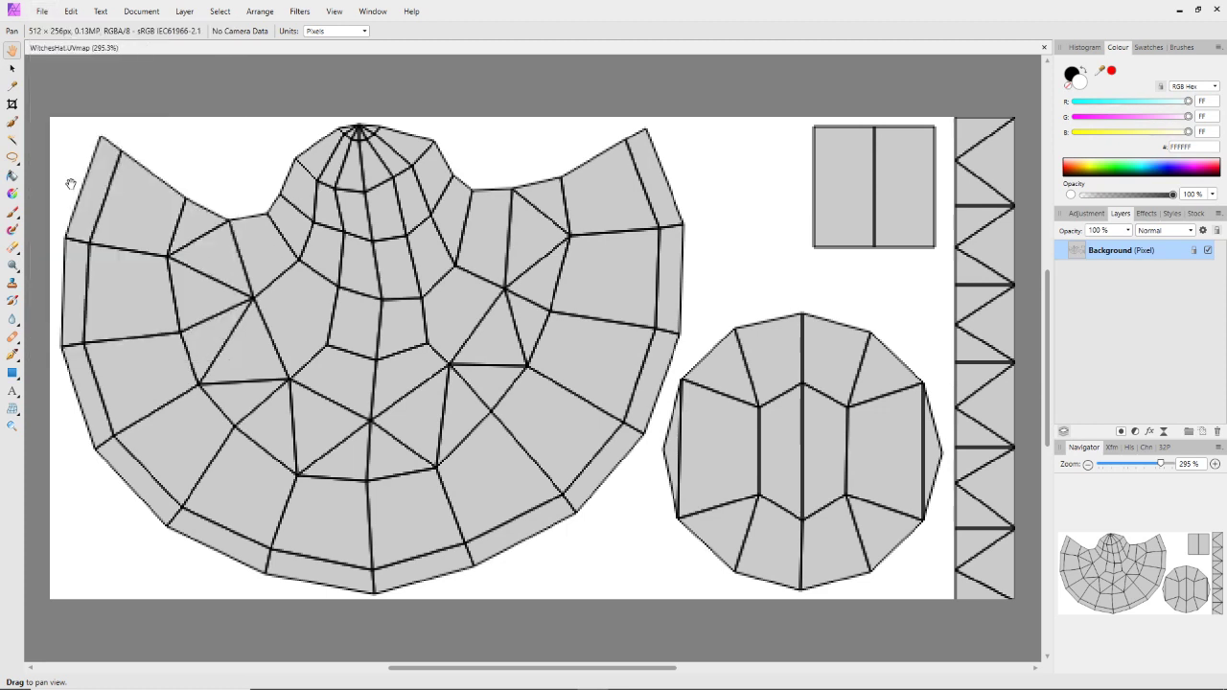
Export the UV map as a PNG named WitchesHat_UVmap.png in the accessories folder, without replacing the existing image.
click(42, 12)
click(56, 292)
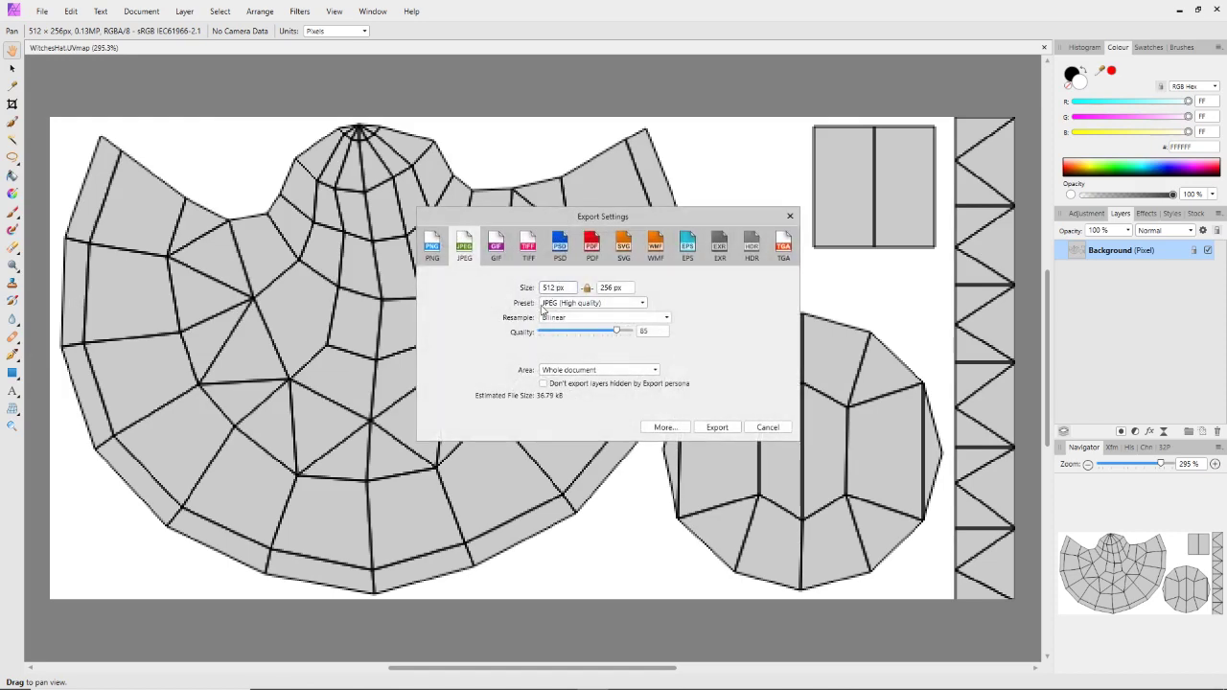
click(433, 246)
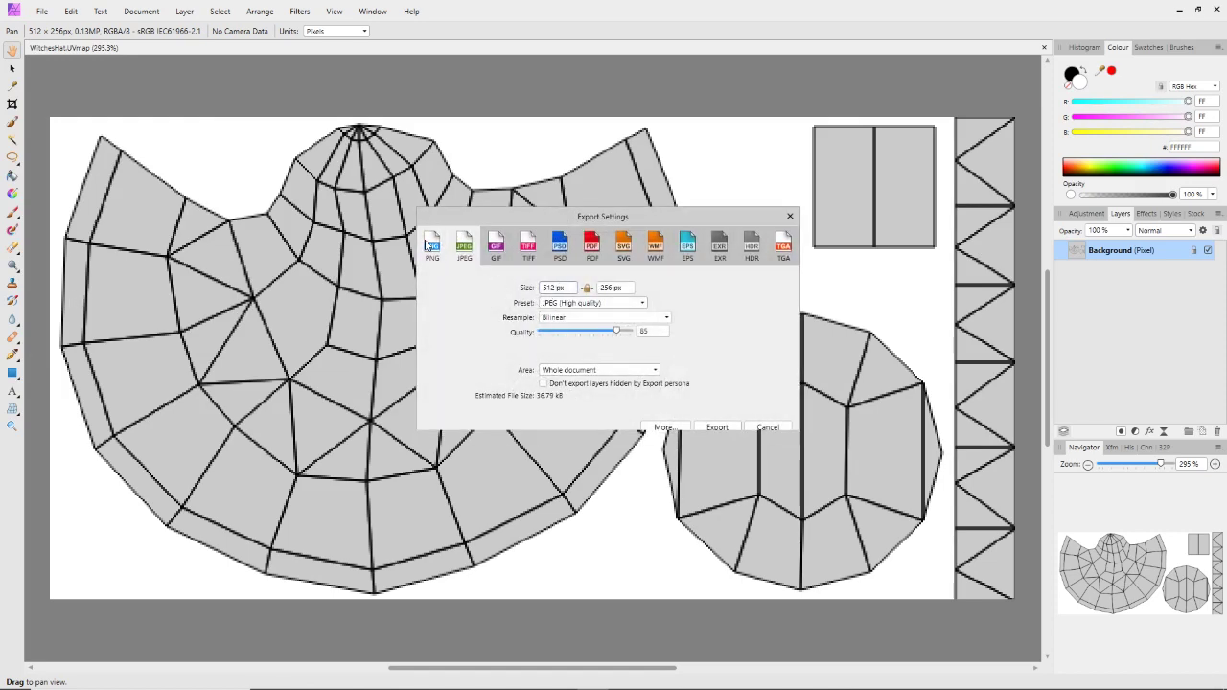
click(718, 417)
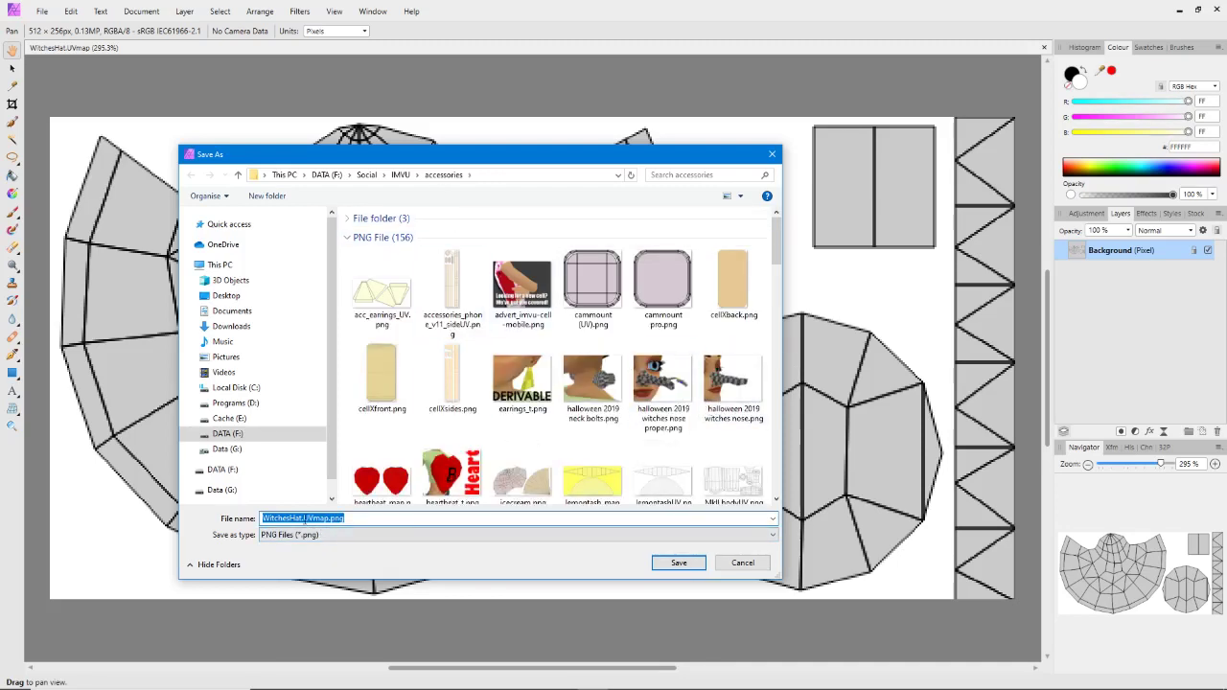
click(677, 565)
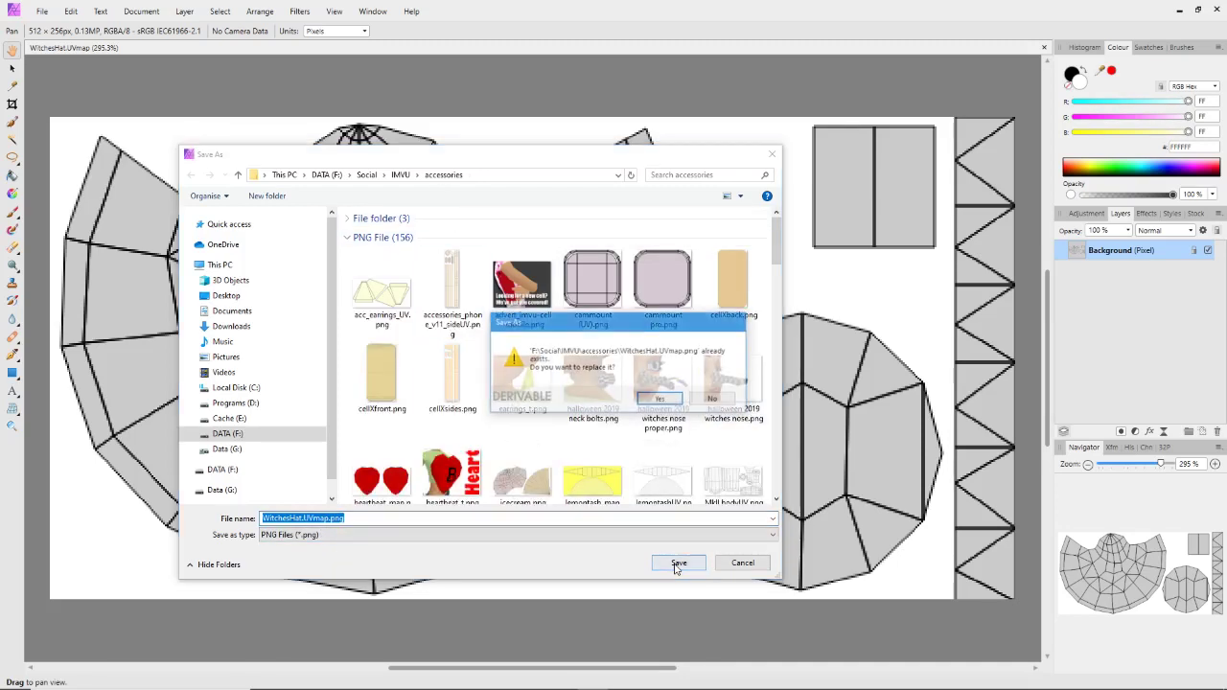
click(713, 399)
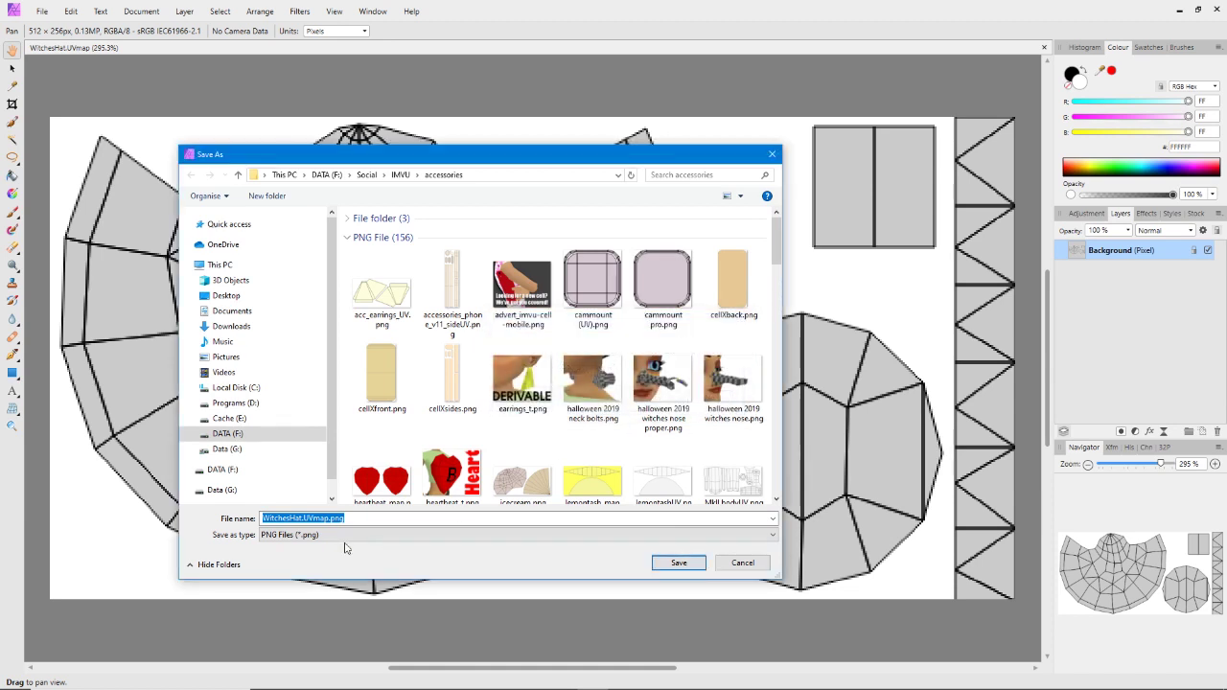
click(305, 519)
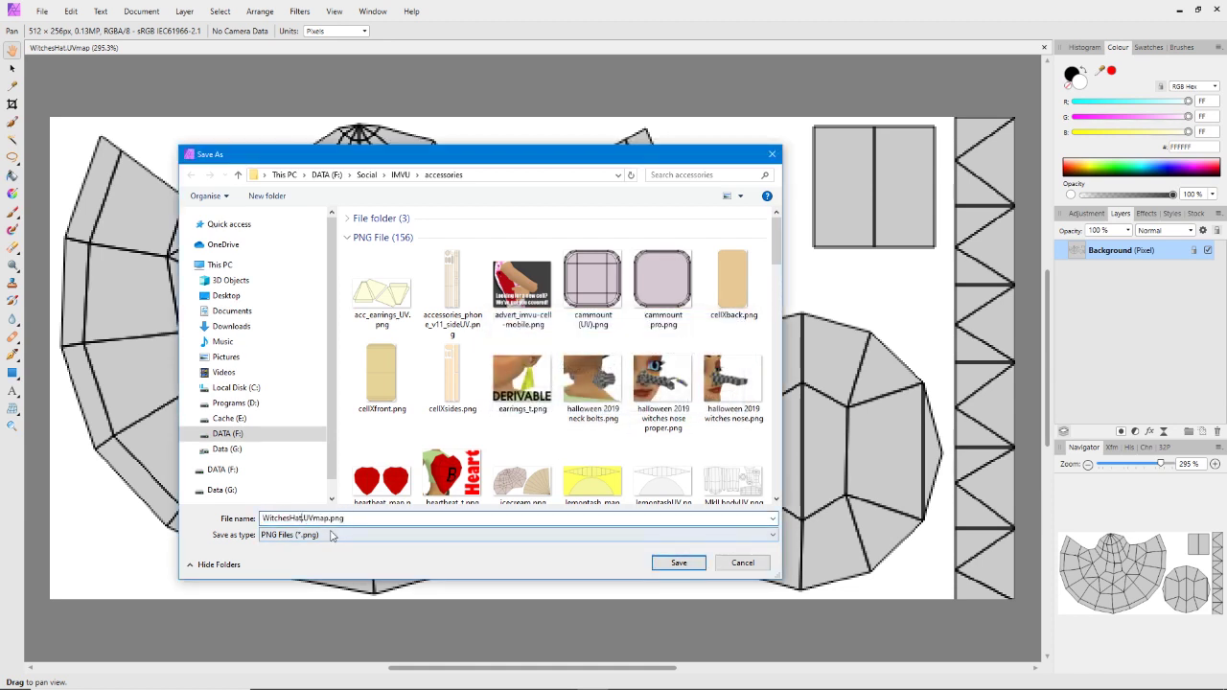
text(_)
key(Delete)
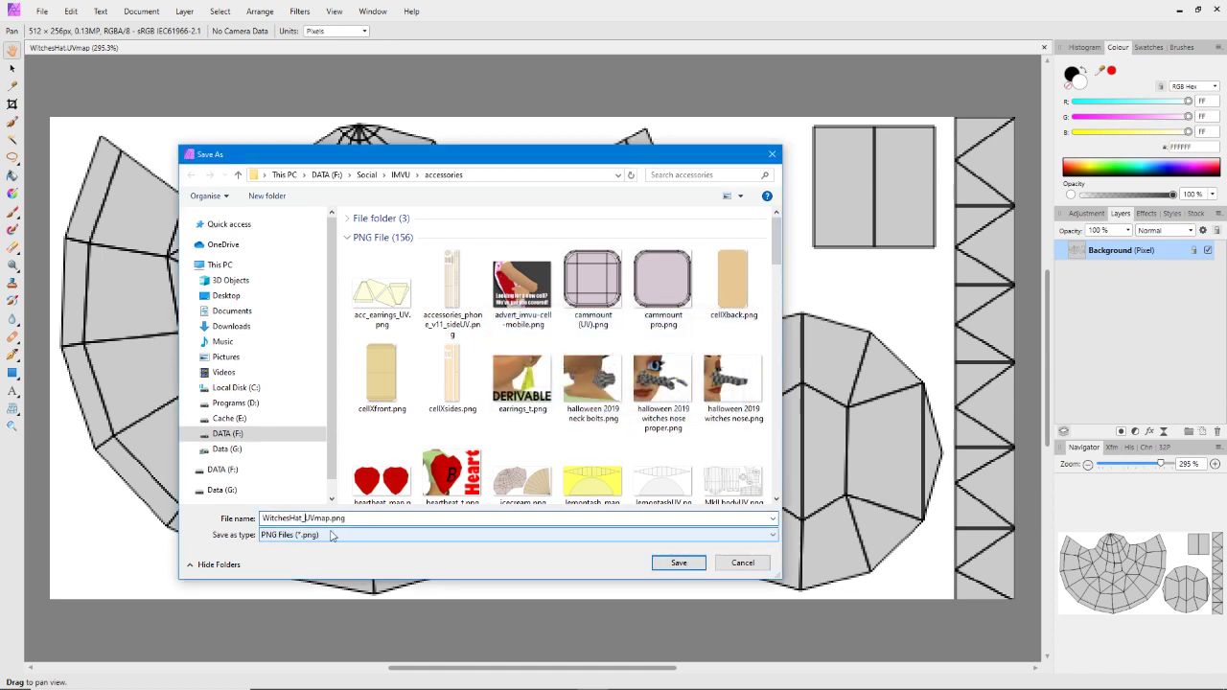
click(679, 565)
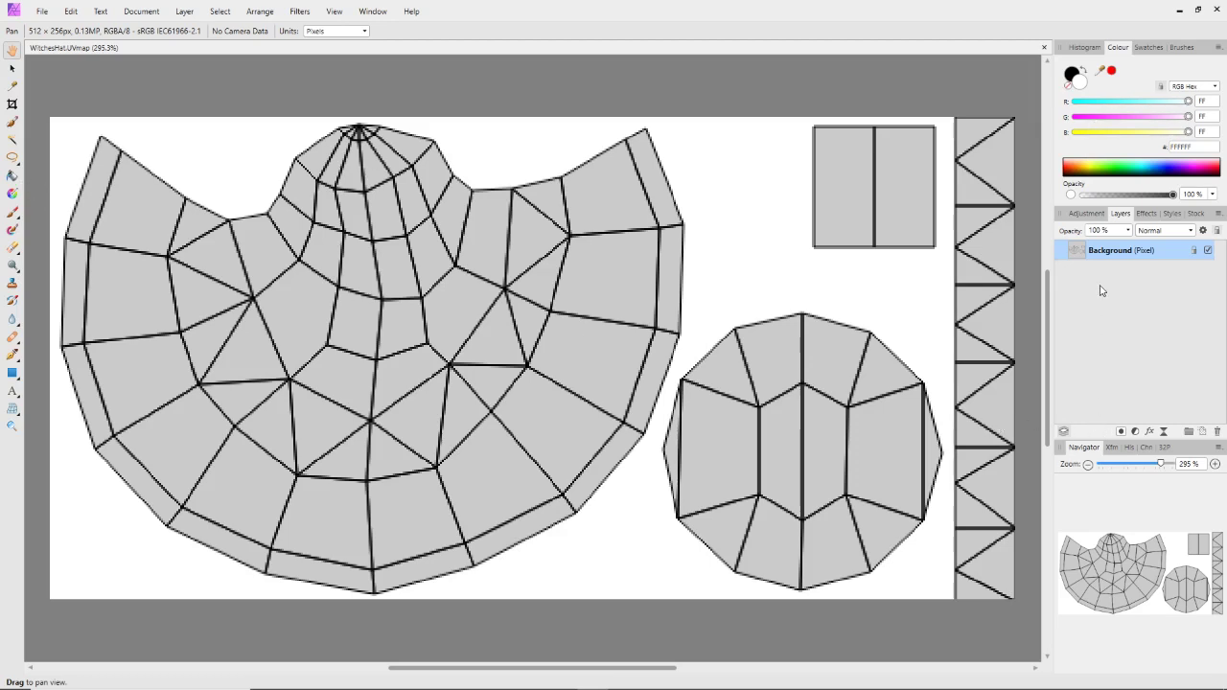
Add a new pixel layer above the UV map background and flood fill it with white.
click(1205, 435)
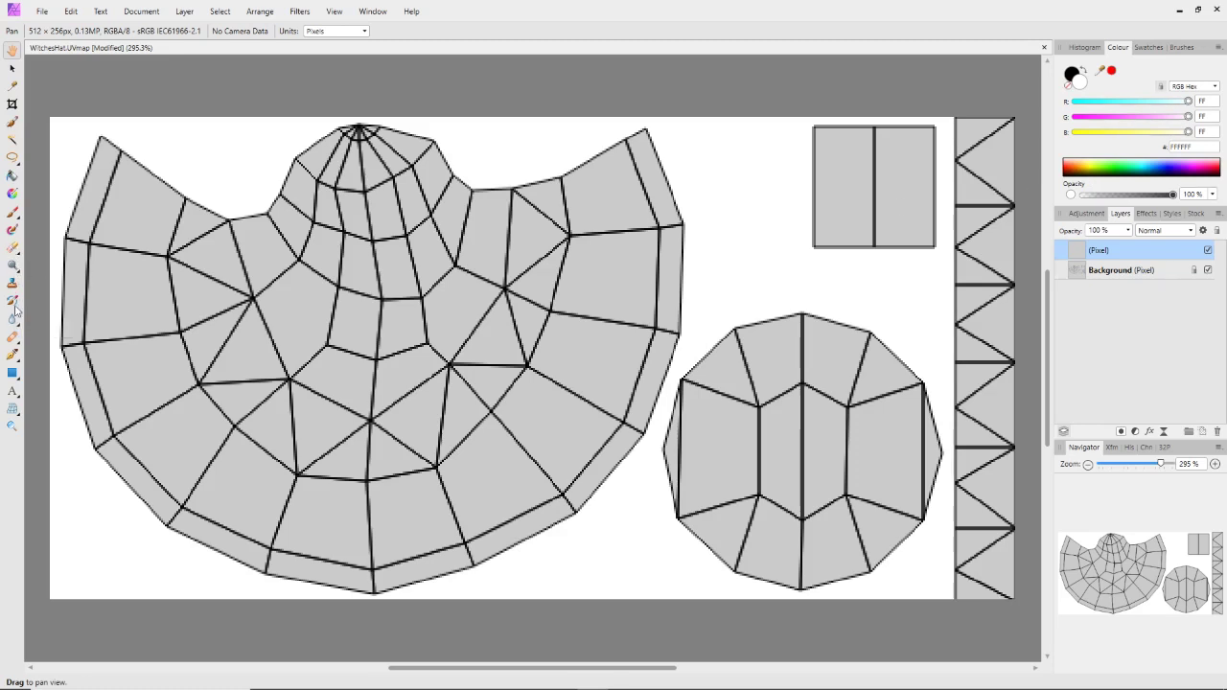
click(12, 178)
click(217, 129)
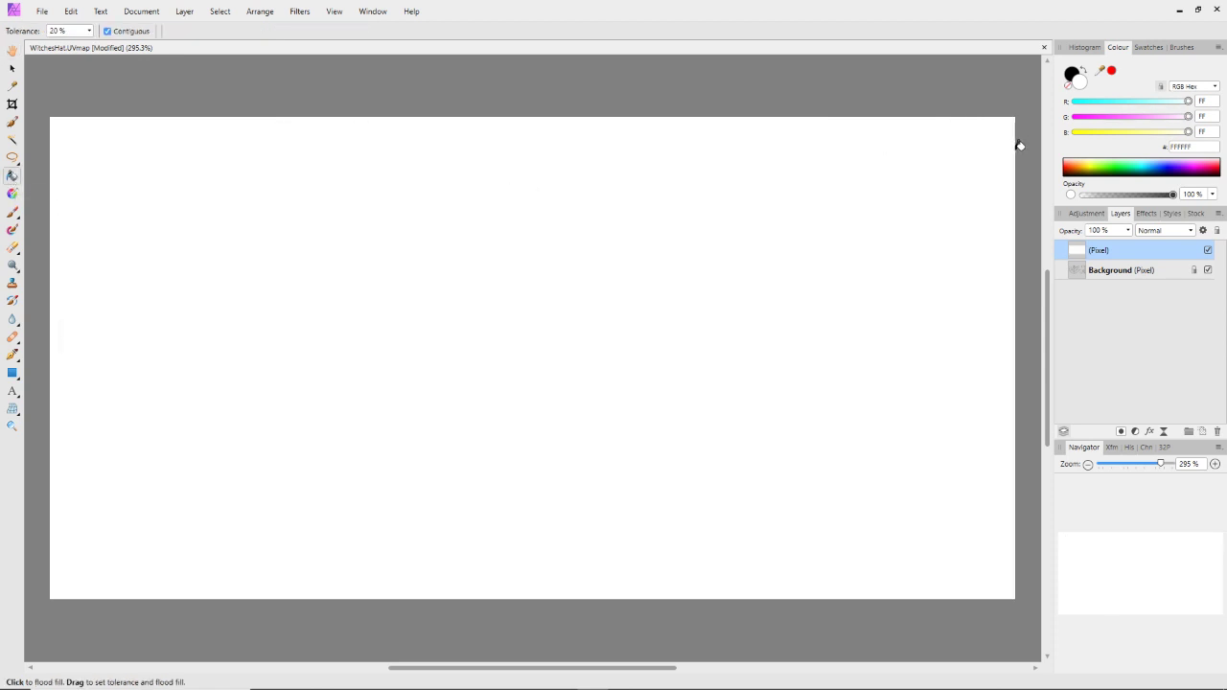
Set the foreground colour to dark red 8F0000 and flood fill the new pixel layer with it.
drag(1194, 102, 1084, 93)
drag(1190, 120, 1139, 102)
click(1068, 72)
click(880, 200)
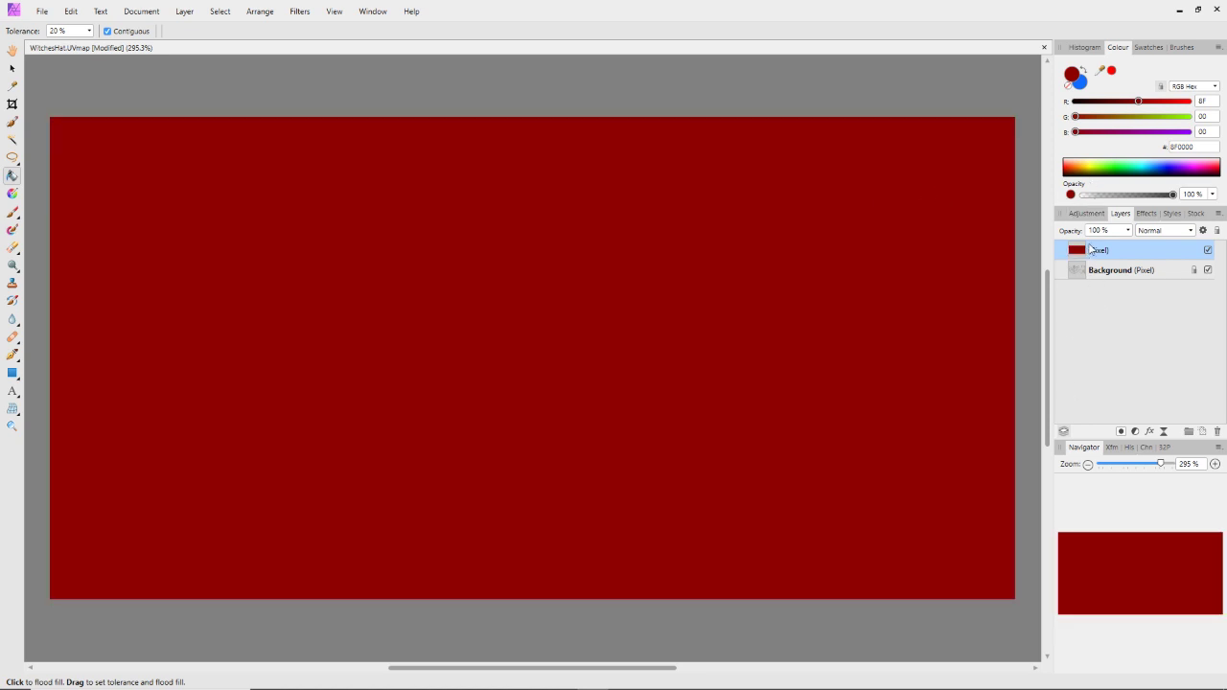
Set the red layer's blend mode to Hard Light and save the document.
click(1168, 235)
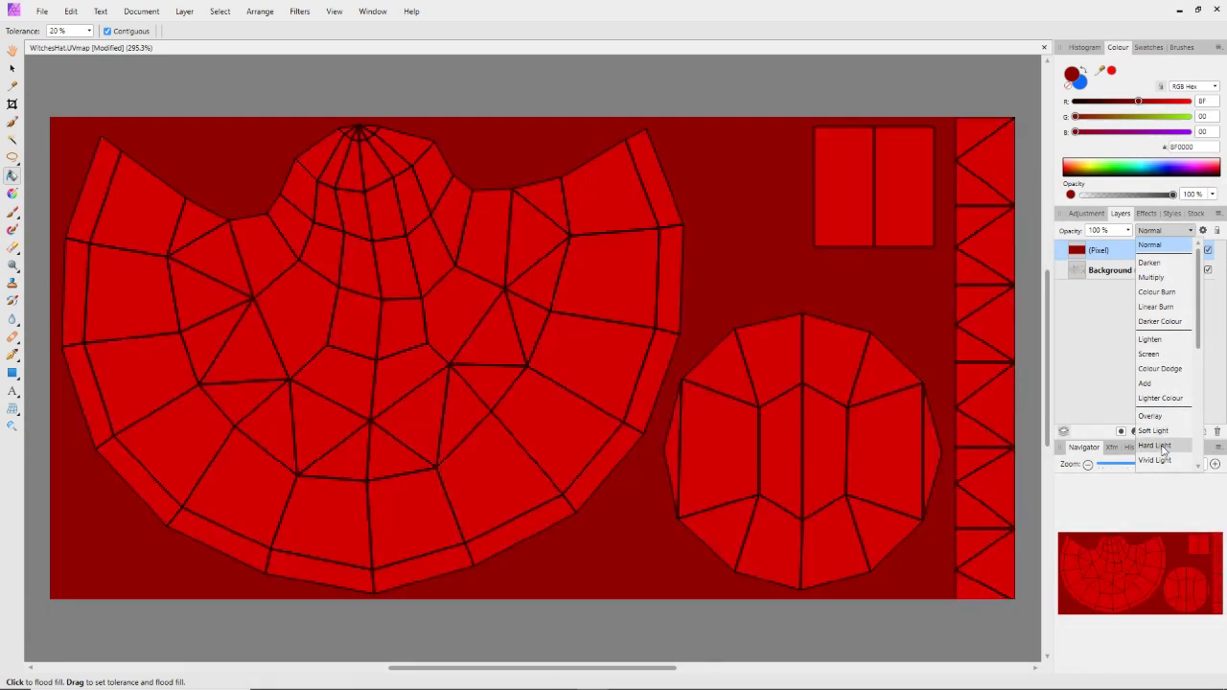
click(1156, 447)
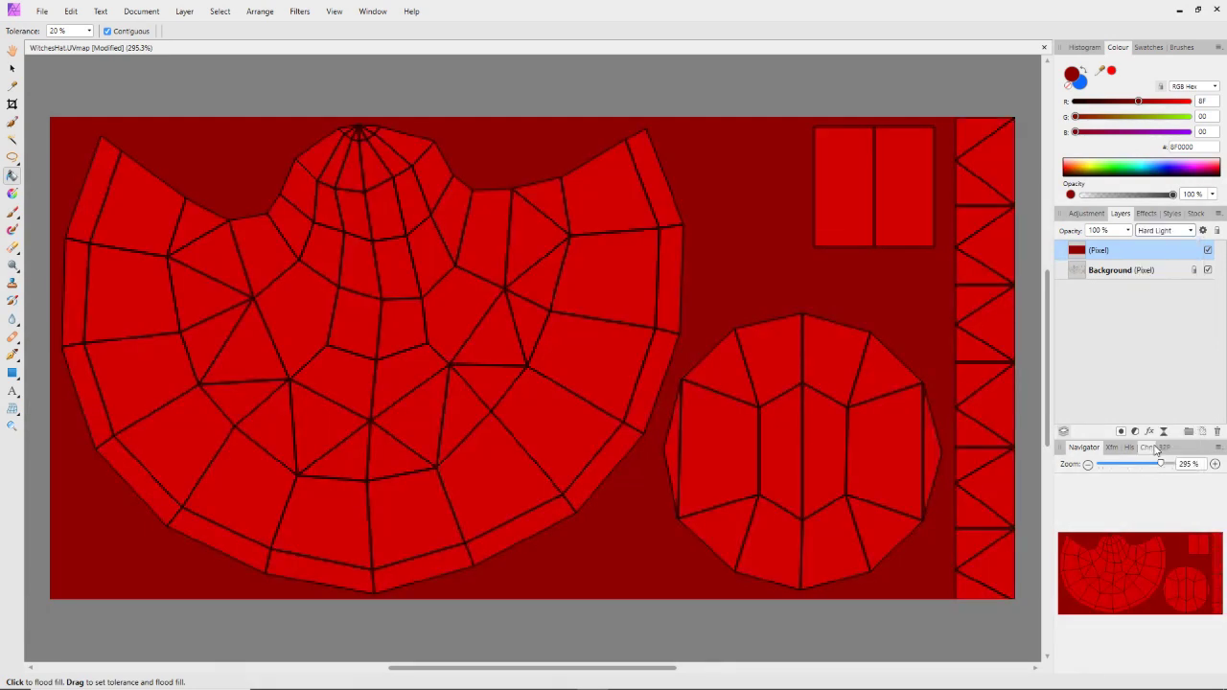
click(43, 11)
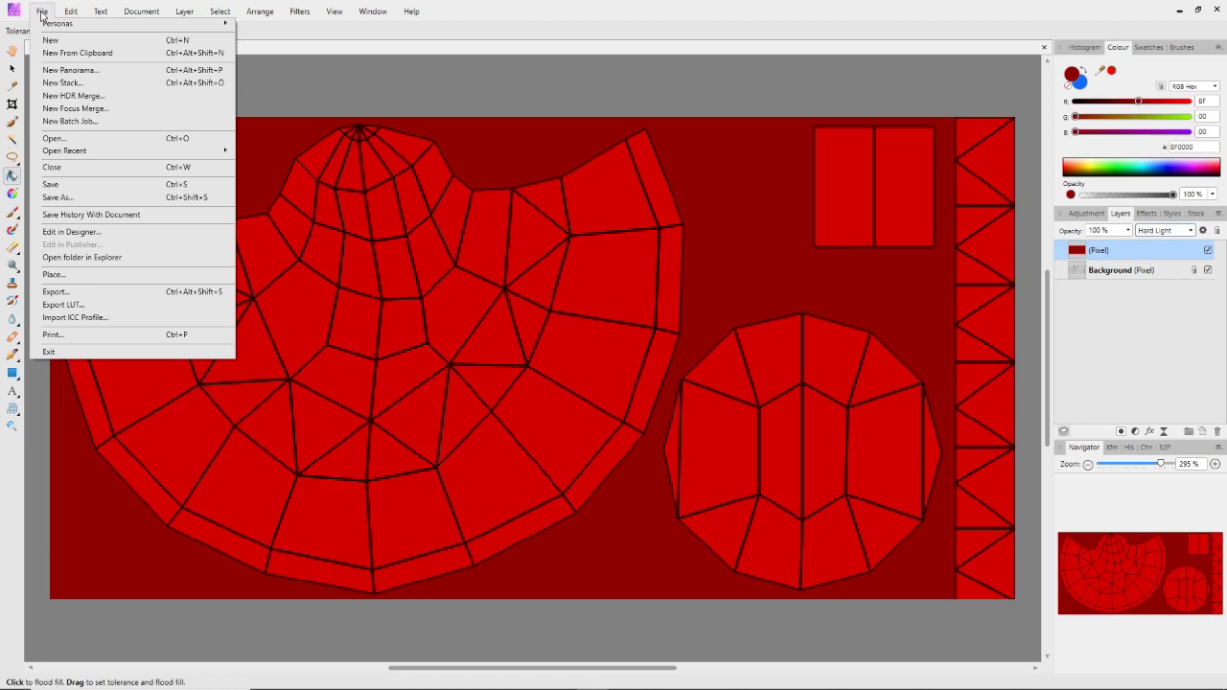
click(78, 185)
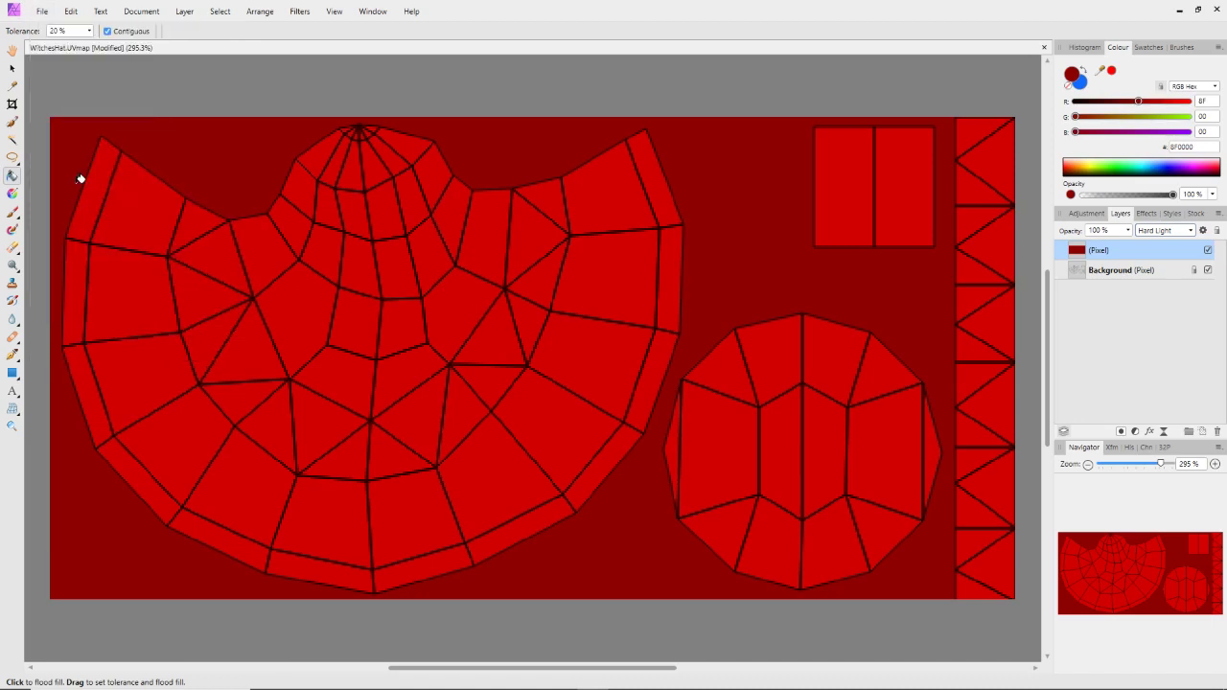
Export the red texture at 512 × 256 px as a PNG named WitchesHat_red.png in the accessories folder.
click(43, 11)
click(71, 296)
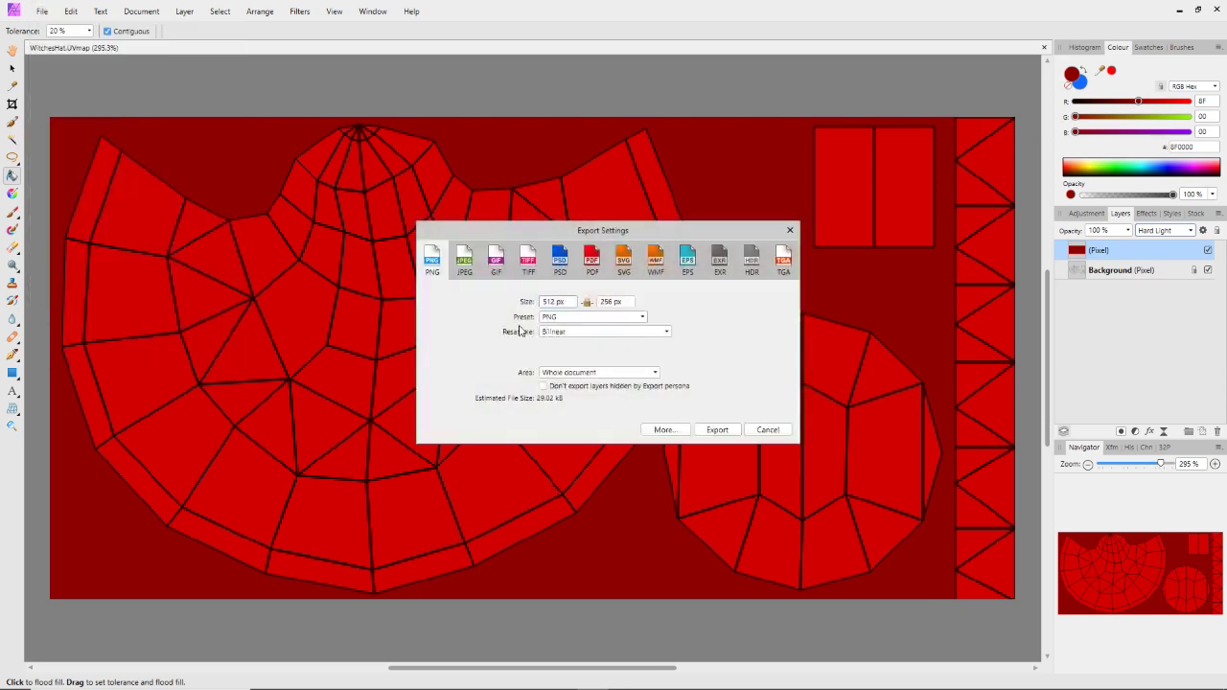
click(719, 431)
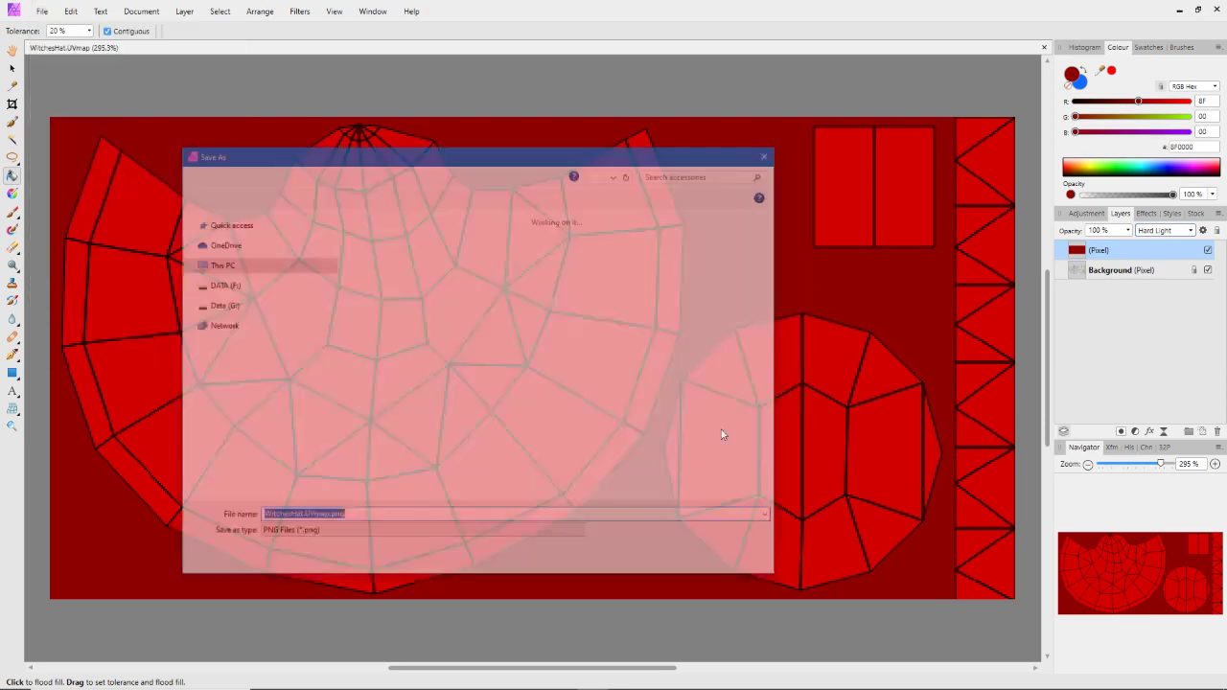
click(328, 517)
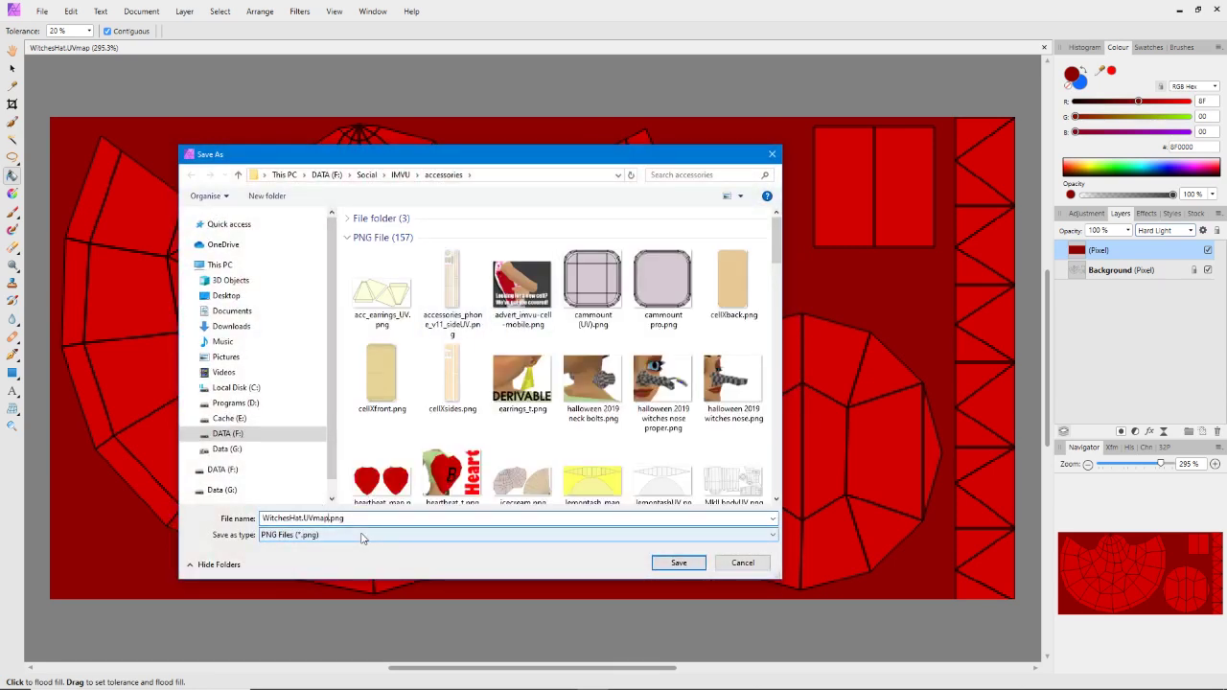
text(_red)
click(302, 519)
key(BackSpace)
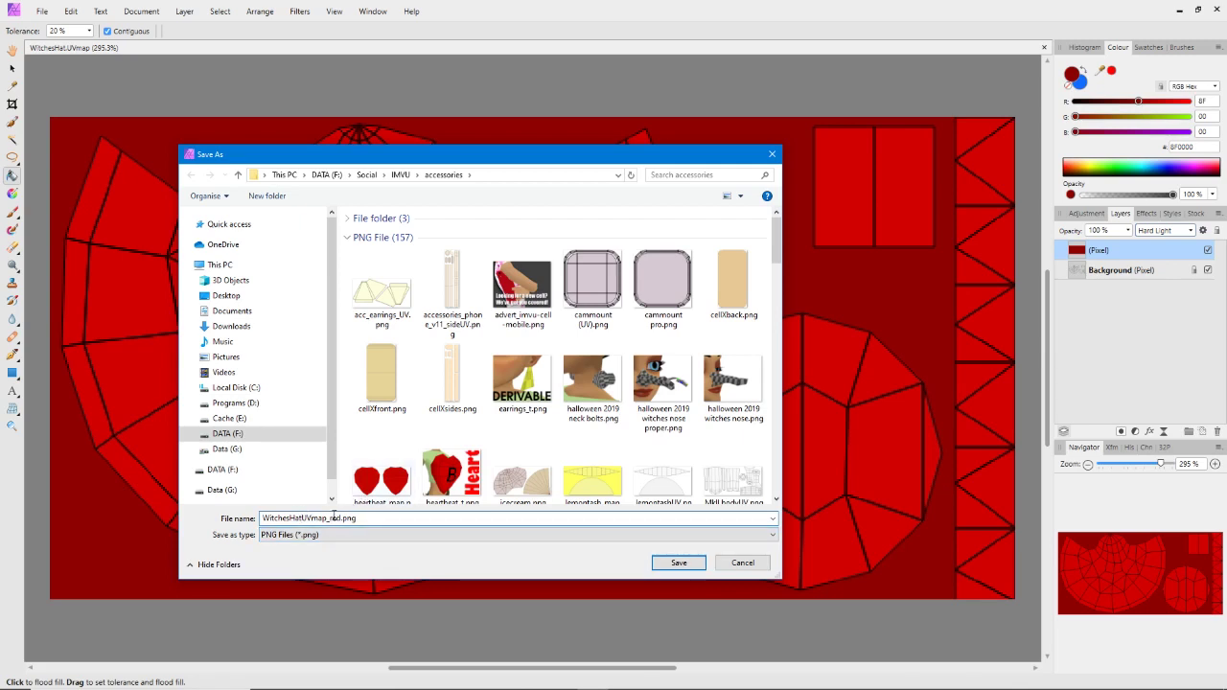
key(Delete)
key(Delete)
key(Delete)
key(Delete)
key(Delete)
key(Delete)
key(Delete)
text(_red)
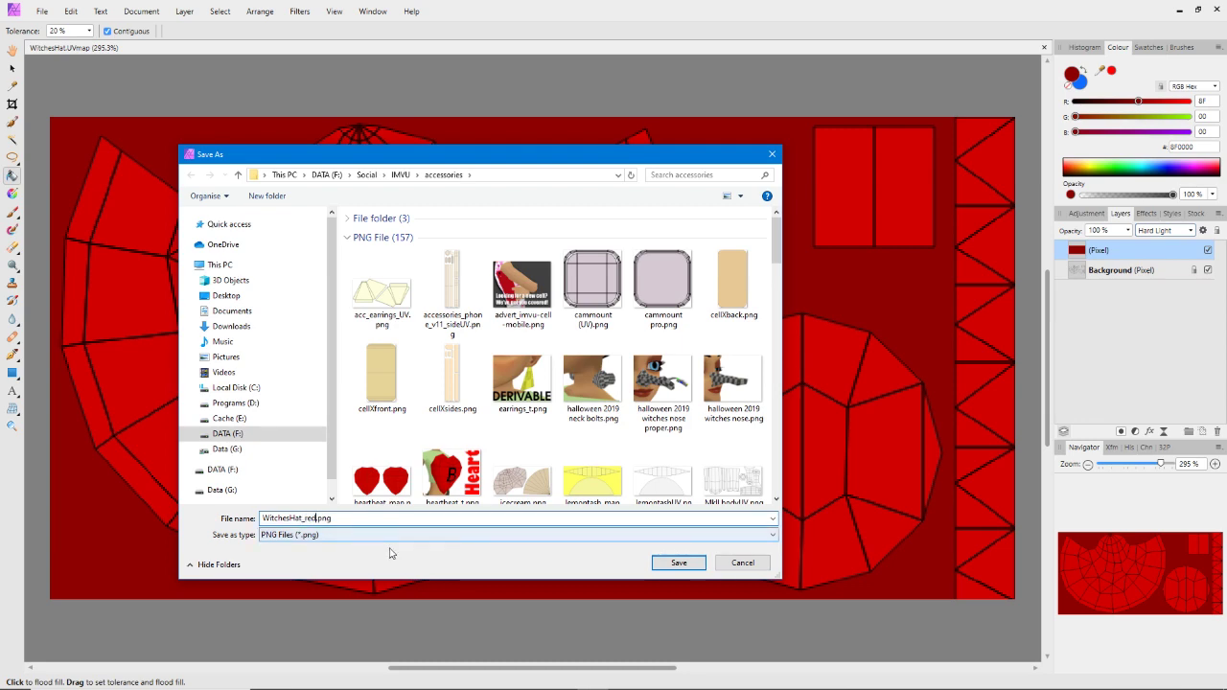
click(680, 564)
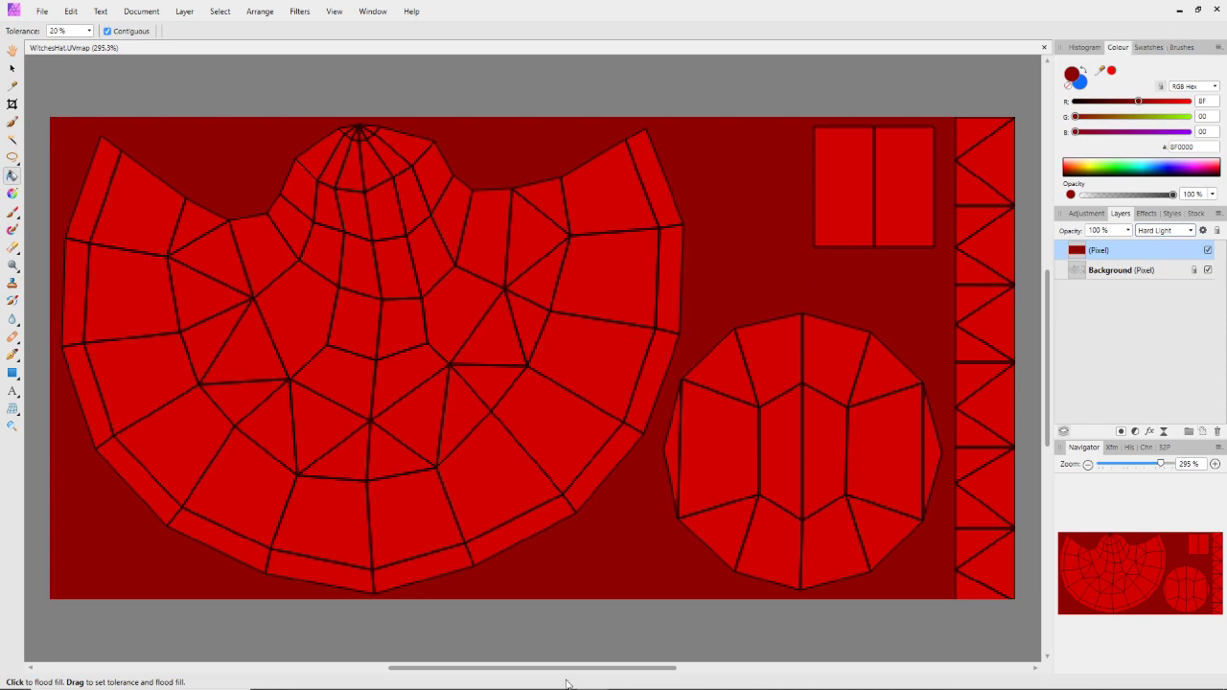
Switch to the IMVU editor, replace the hat material's texture with WitchesHat_red.png and apply the changes.
mouse_move(568, 687)
click(813, 678)
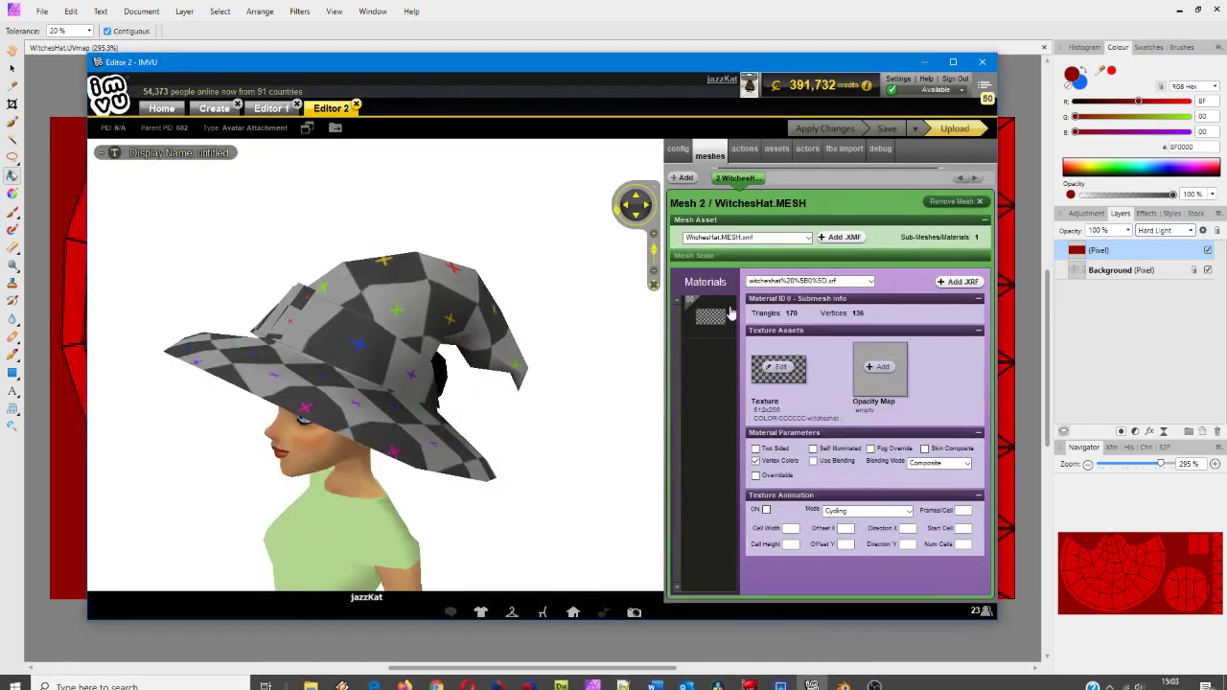
click(778, 369)
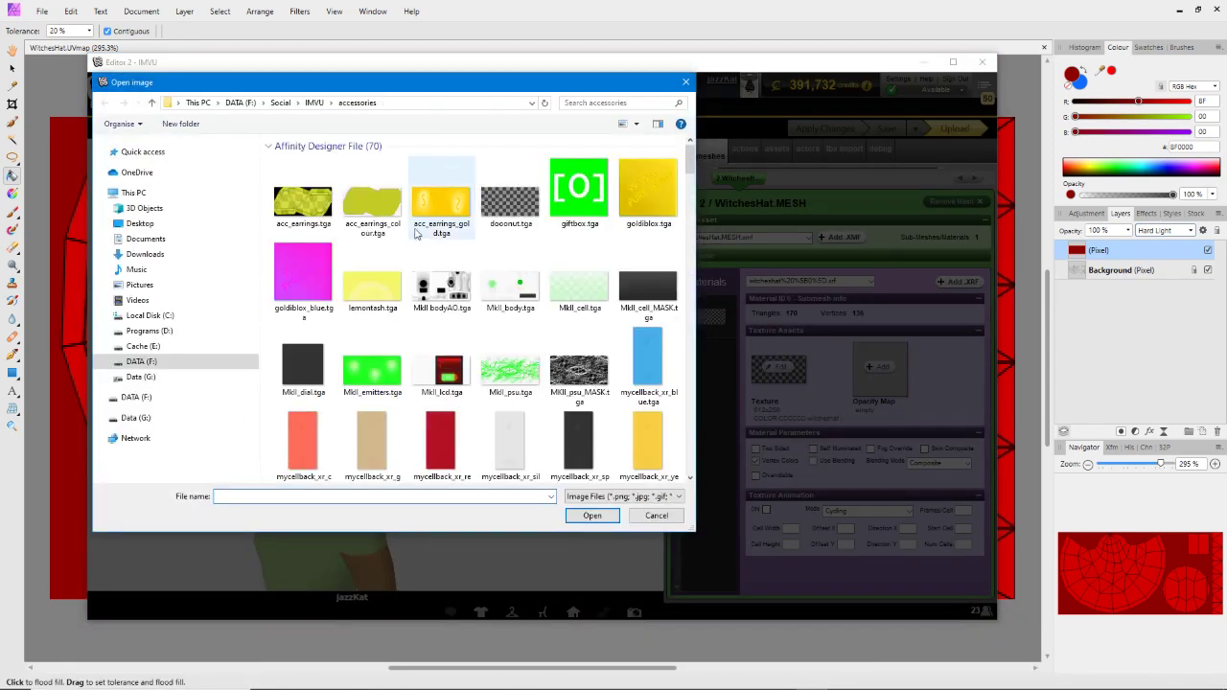
drag(690, 162, 683, 439)
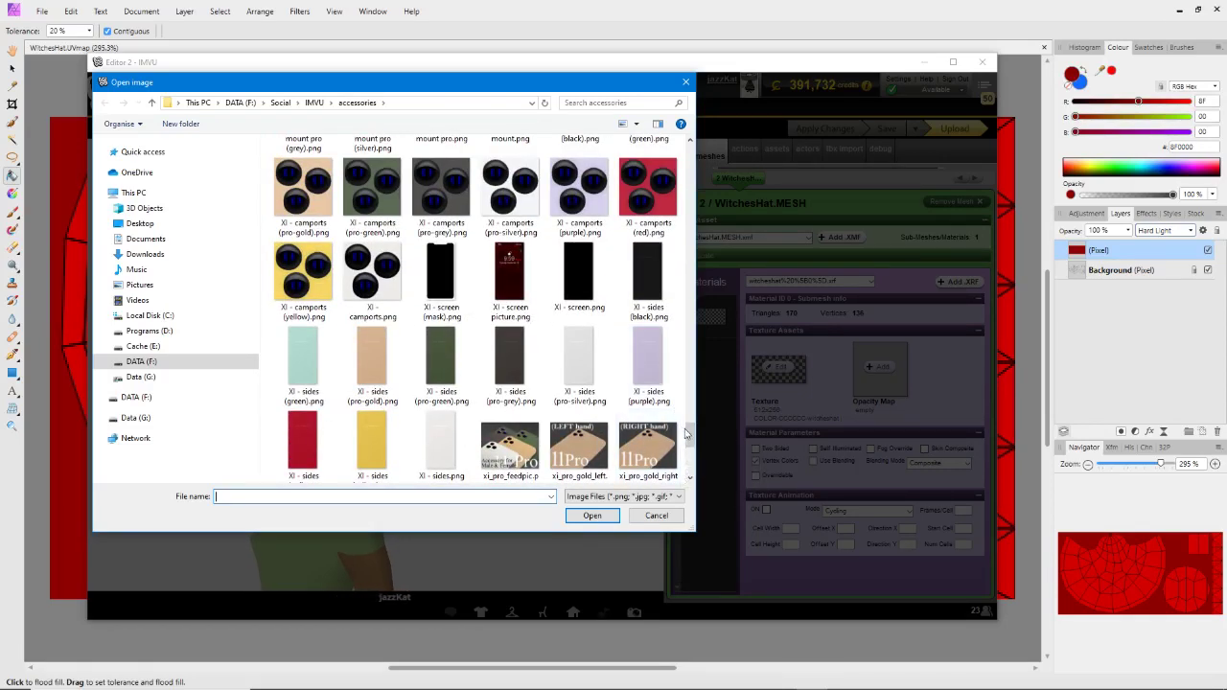
drag(690, 436, 691, 406)
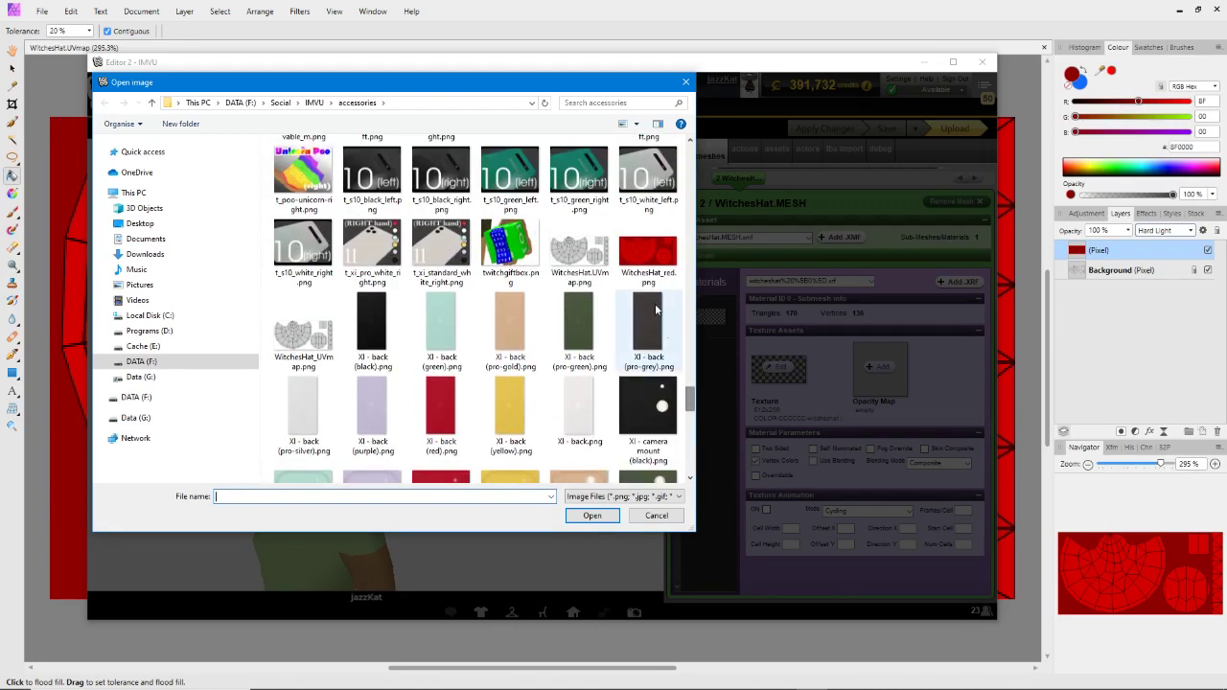
click(638, 254)
click(595, 516)
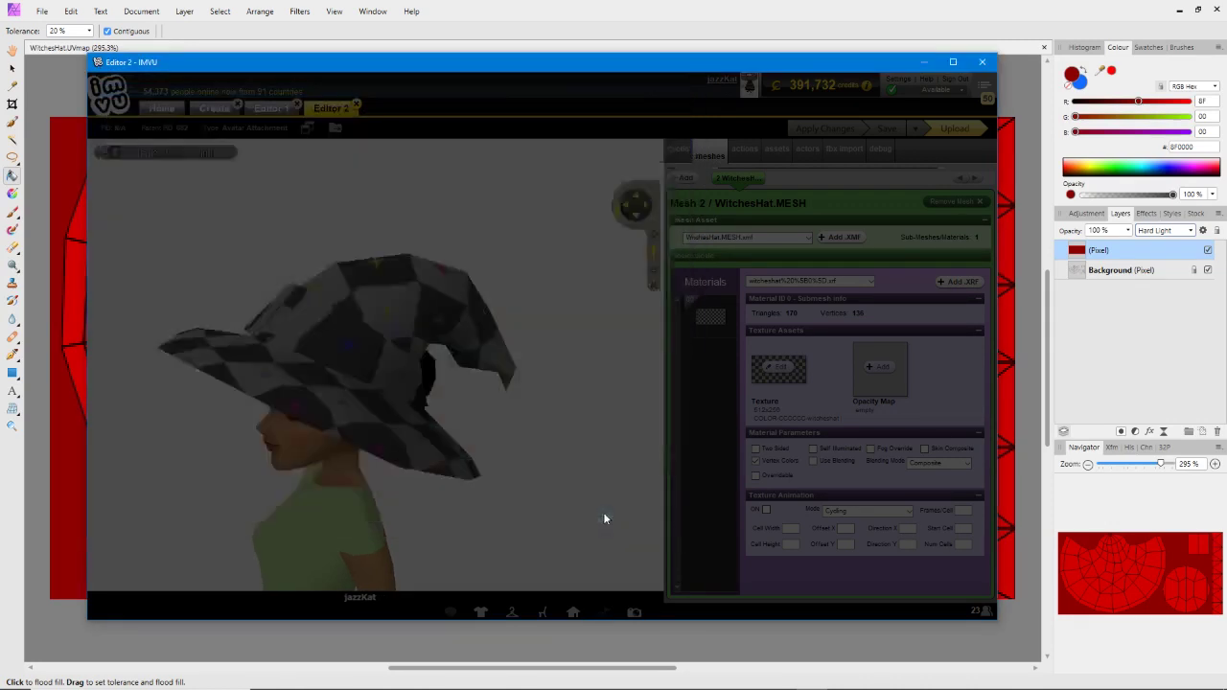
click(831, 131)
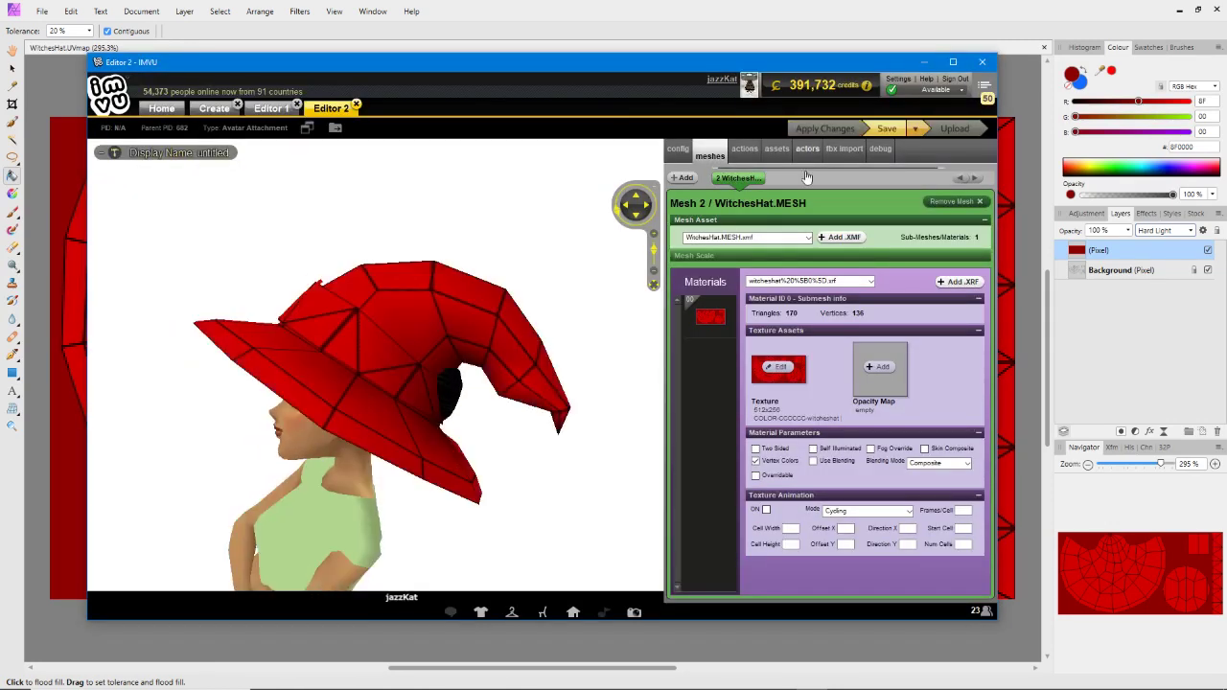
Save the IMVU product as a new project named witches hat v2 (red) in the IMVU Projects folder.
drag(496, 432, 605, 421)
scroll(393, 431, up, 3)
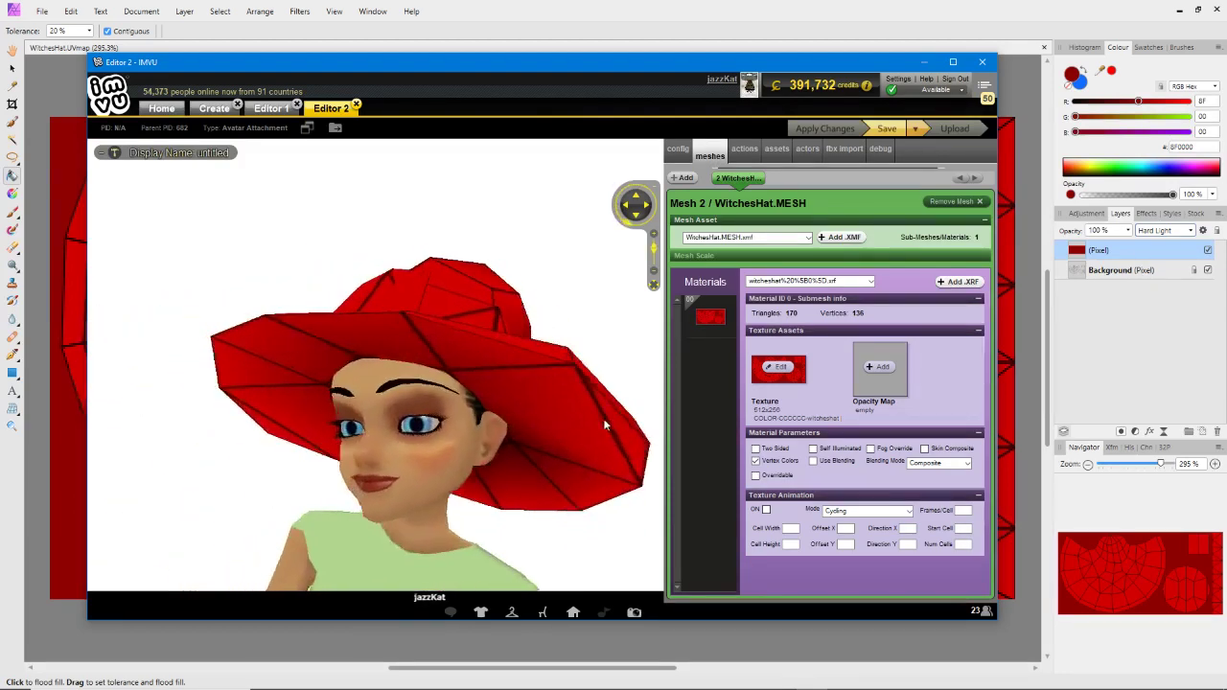
drag(422, 394, 323, 435)
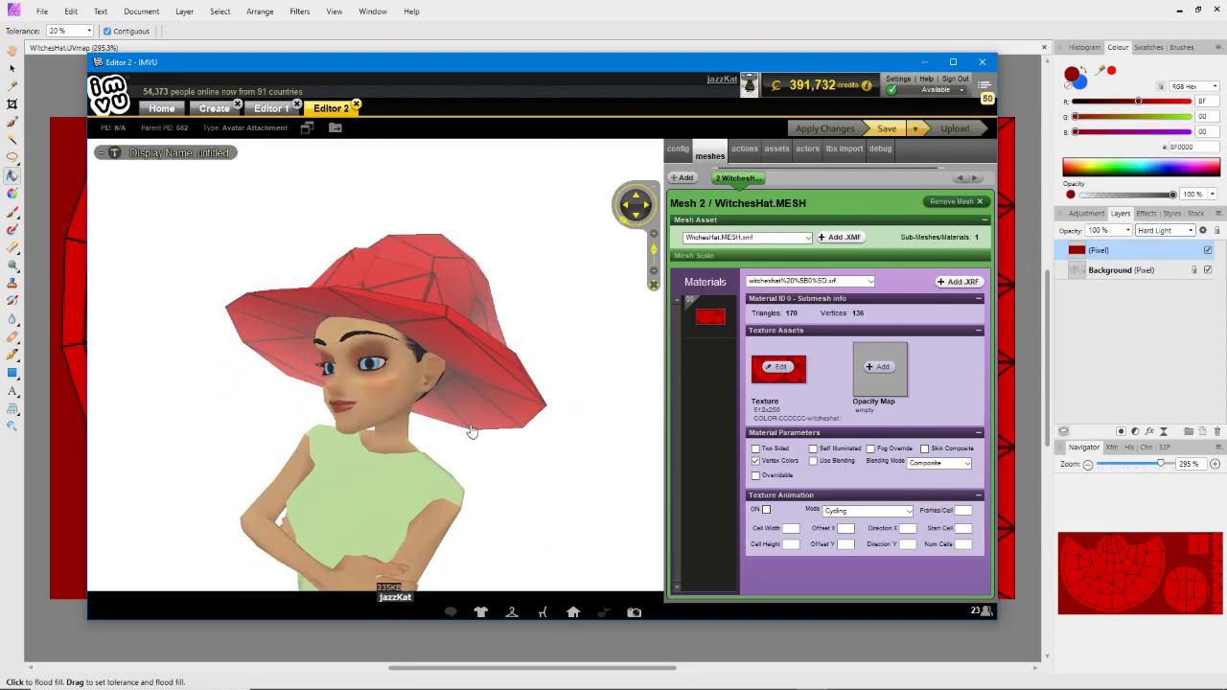
drag(501, 439, 547, 414)
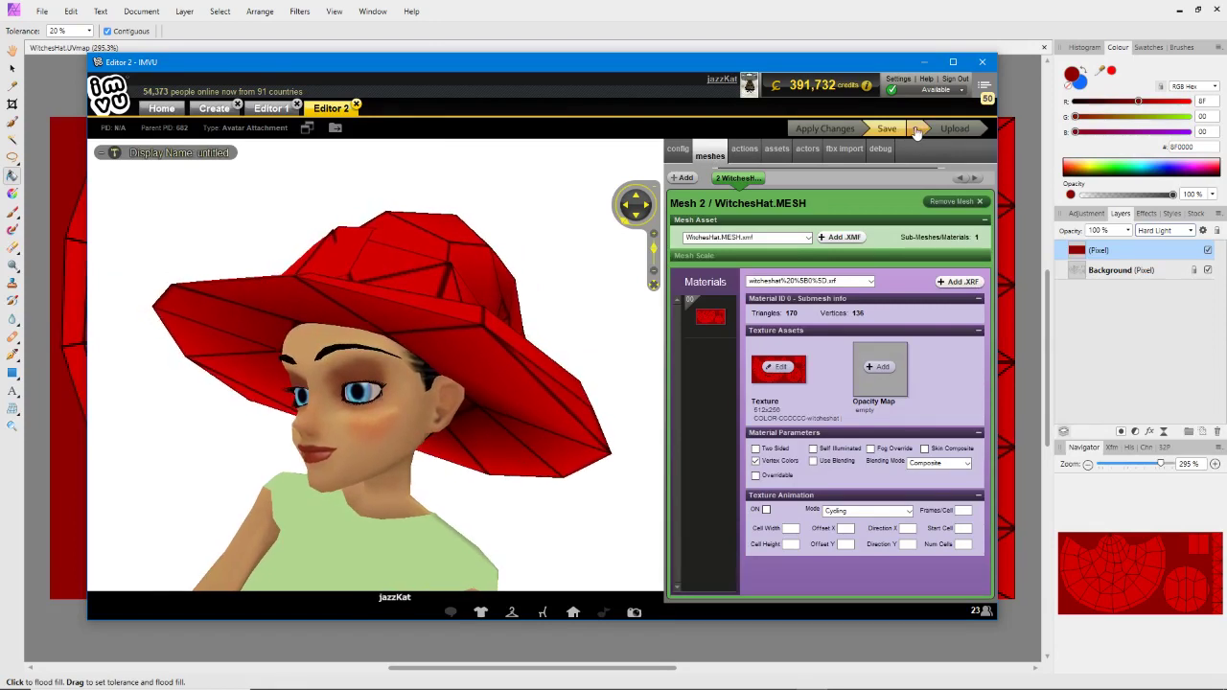
click(896, 145)
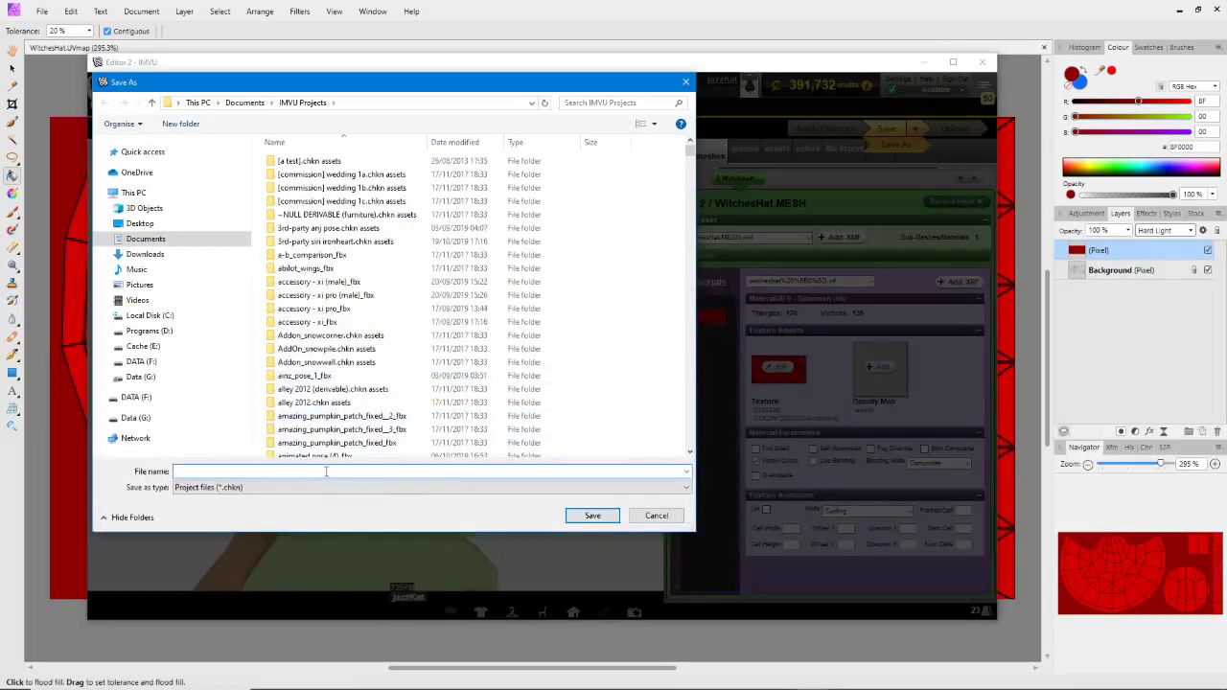
text(witches)
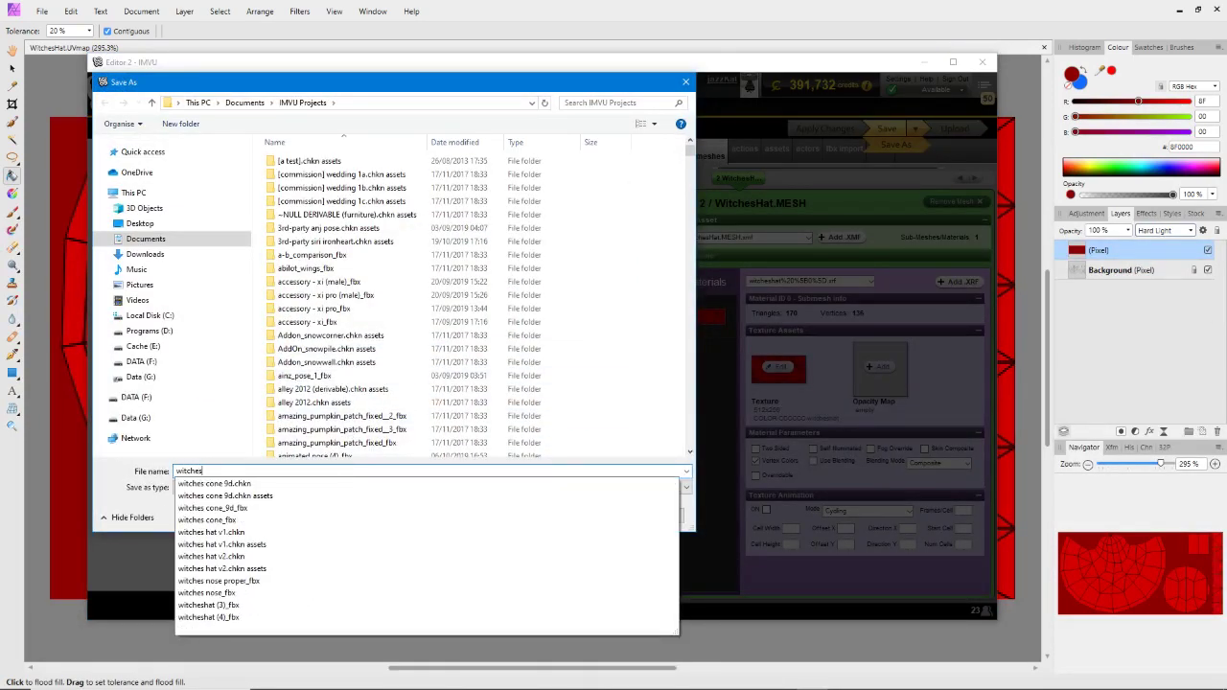
text( hat)
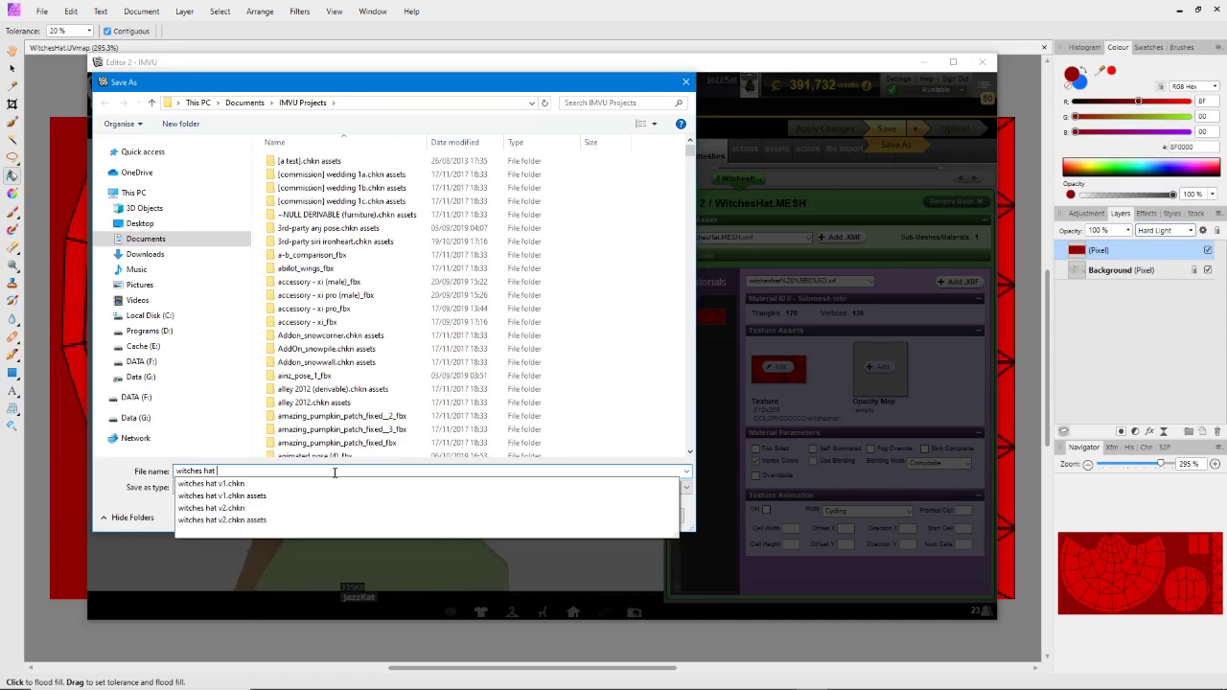
text( v2)
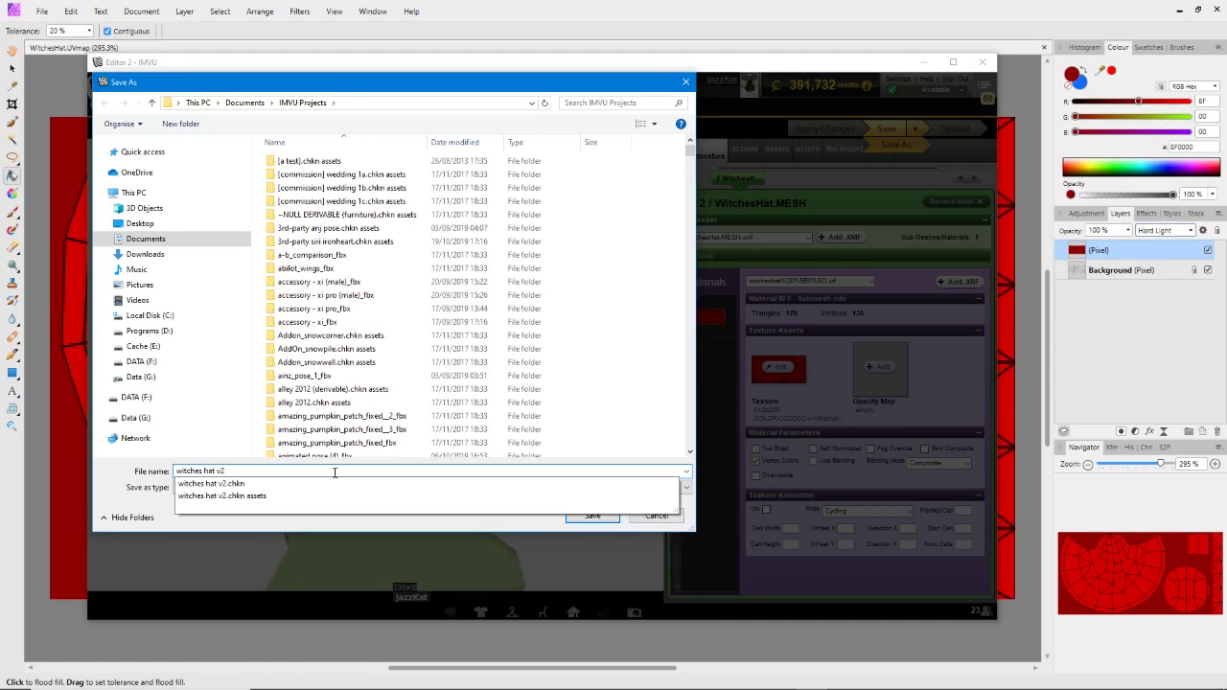
text( (red)
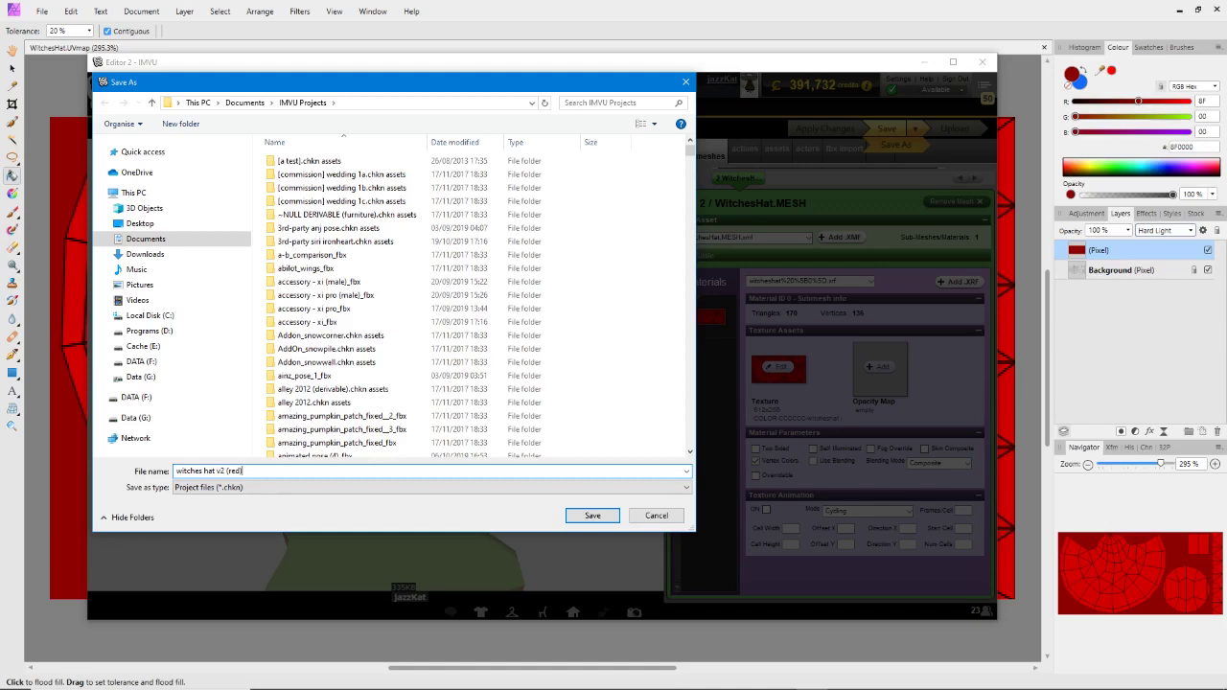
click(593, 516)
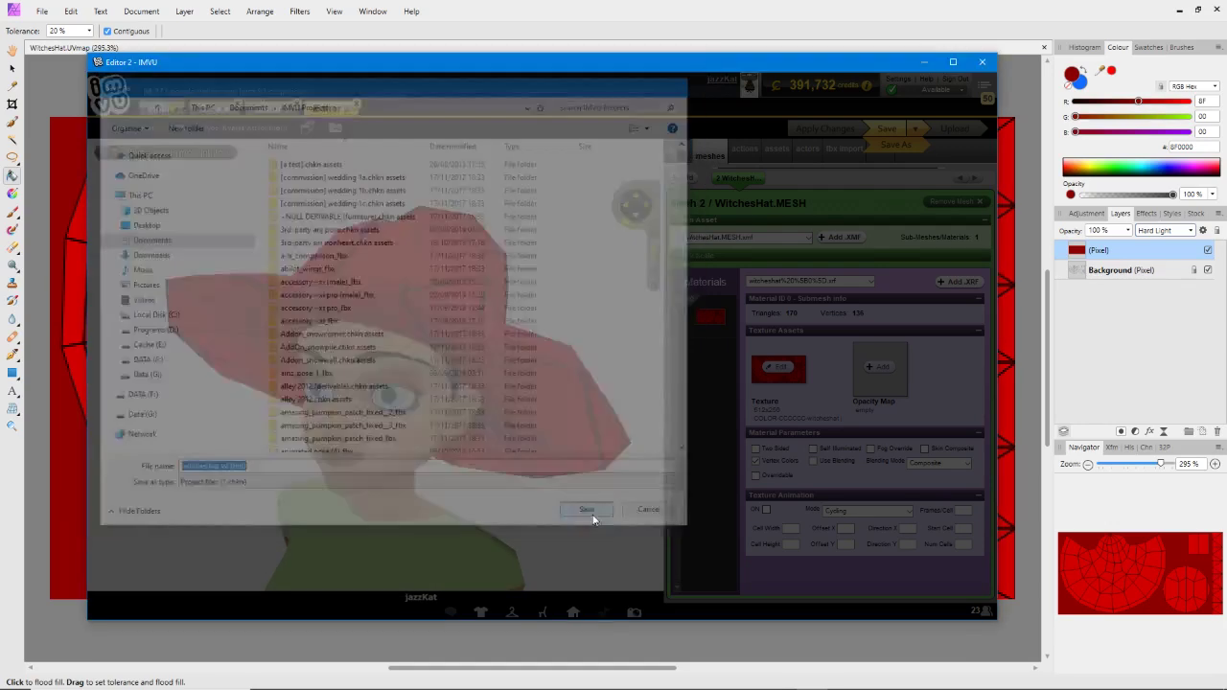
Examine the red-textured hat on the avatar from the side, the front and above.
drag(593, 517, 535, 425)
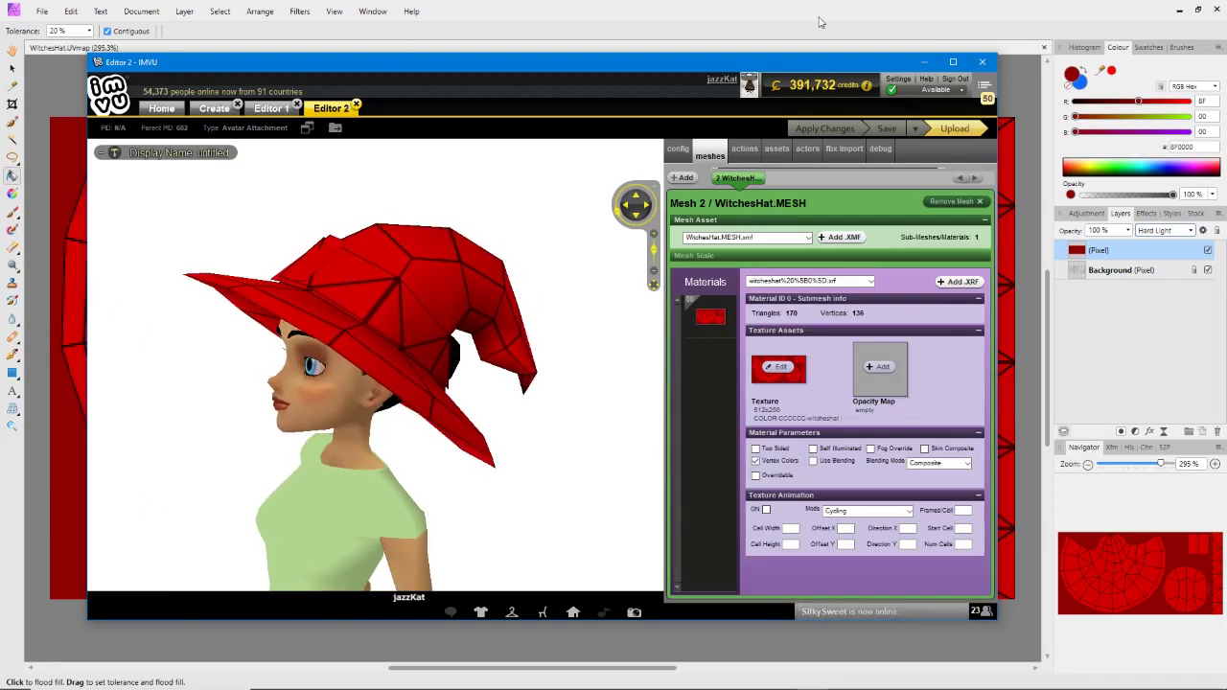
mouse_move(364, 354)
mouse_down()
mouse_move(548, 340)
mouse_move(263, 355)
mouse_move(266, 342)
mouse_move(528, 334)
mouse_move(430, 336)
mouse_move(367, 376)
mouse_up()
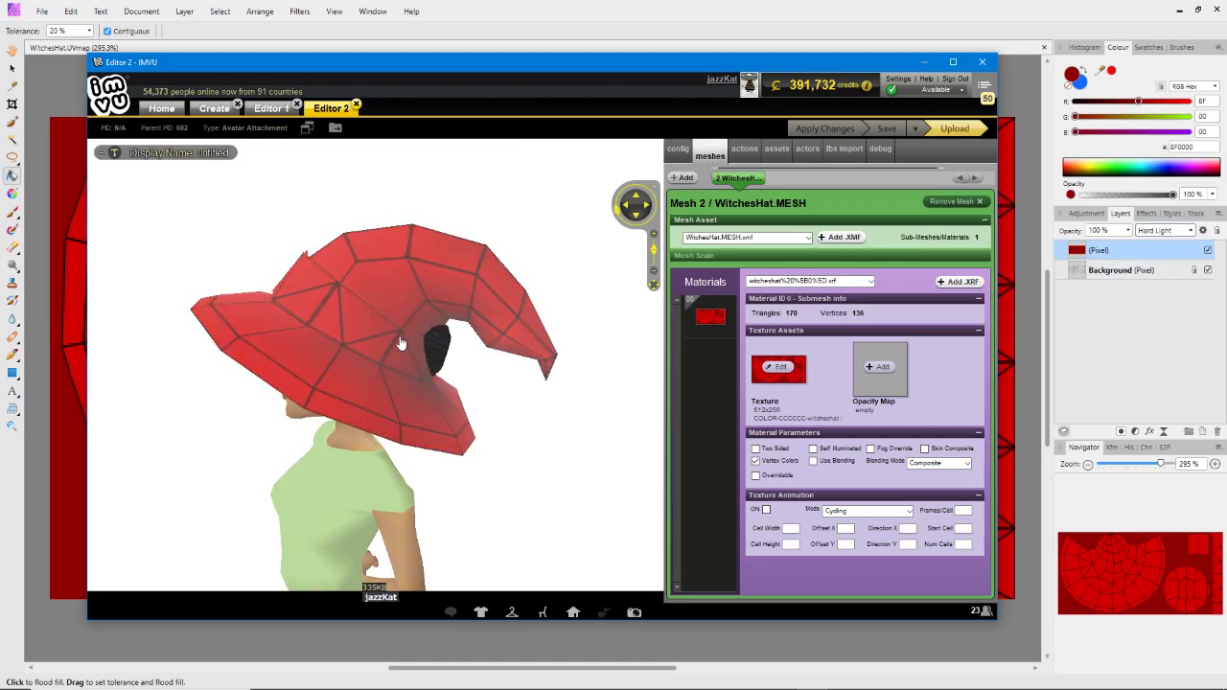
drag(402, 345, 386, 392)
scroll(382, 395, down, 2)
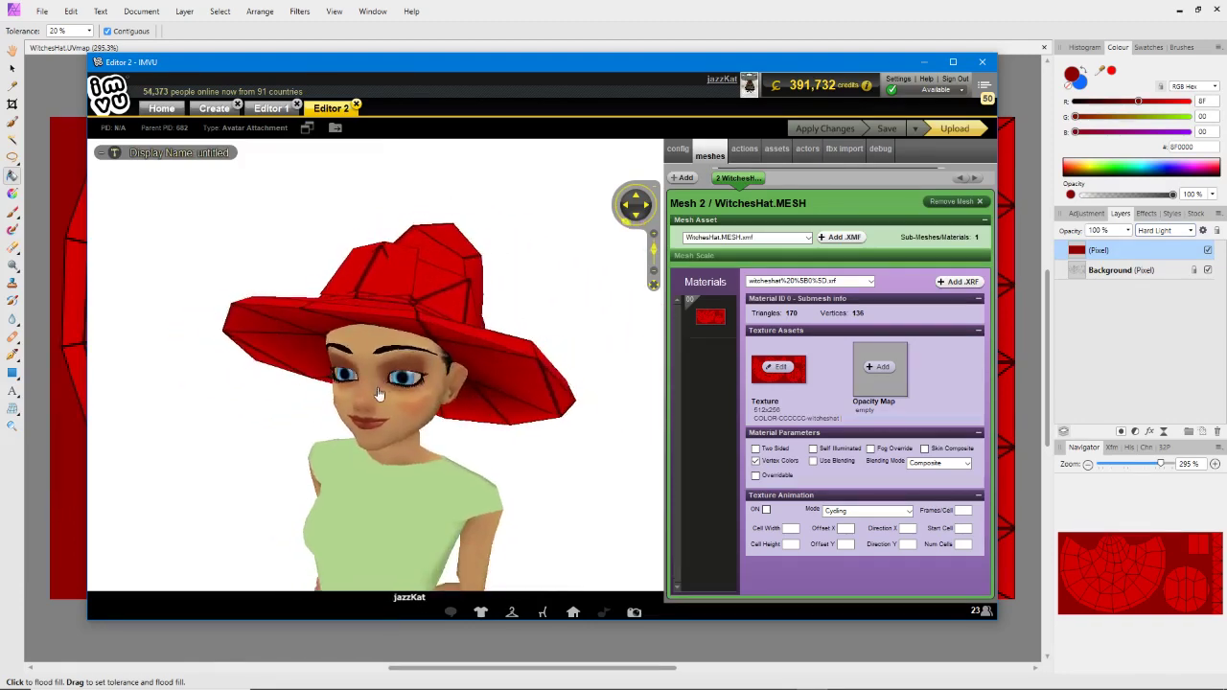
mouse_move(534, 425)
mouse_down()
mouse_move(309, 432)
mouse_move(750, 422)
mouse_move(496, 428)
mouse_move(539, 432)
mouse_up()
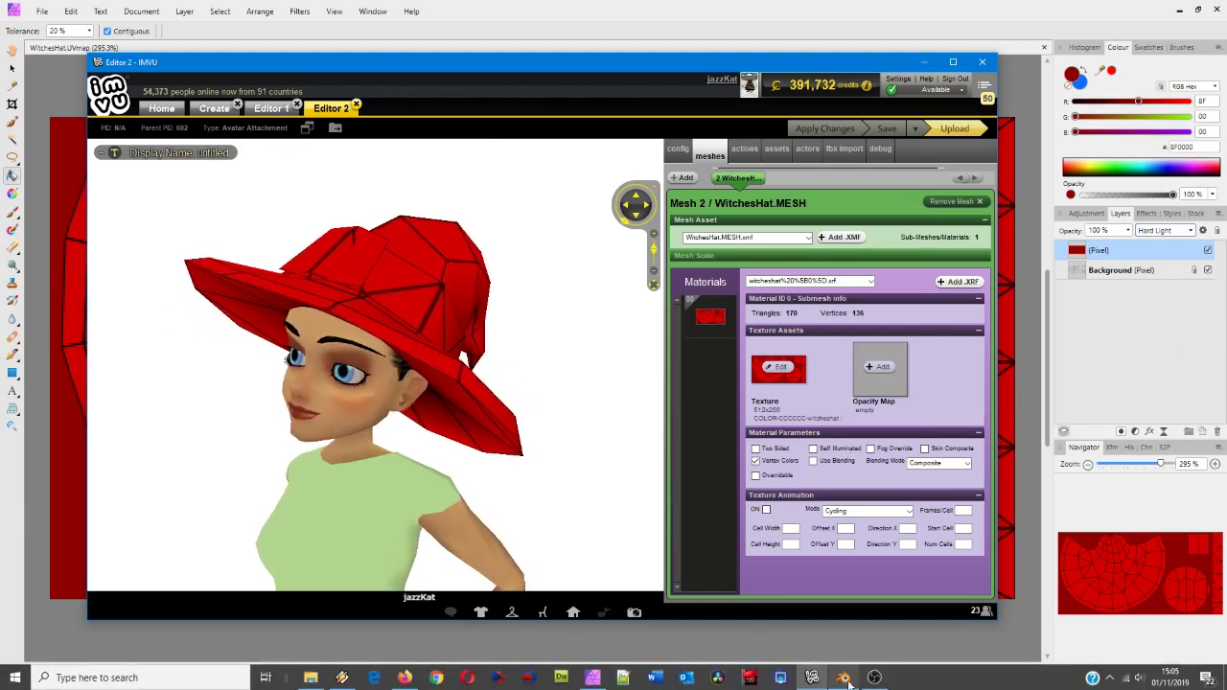
Switch to Blender, return the hat mesh to Object Mode and view it in the Layout workspace.
click(845, 679)
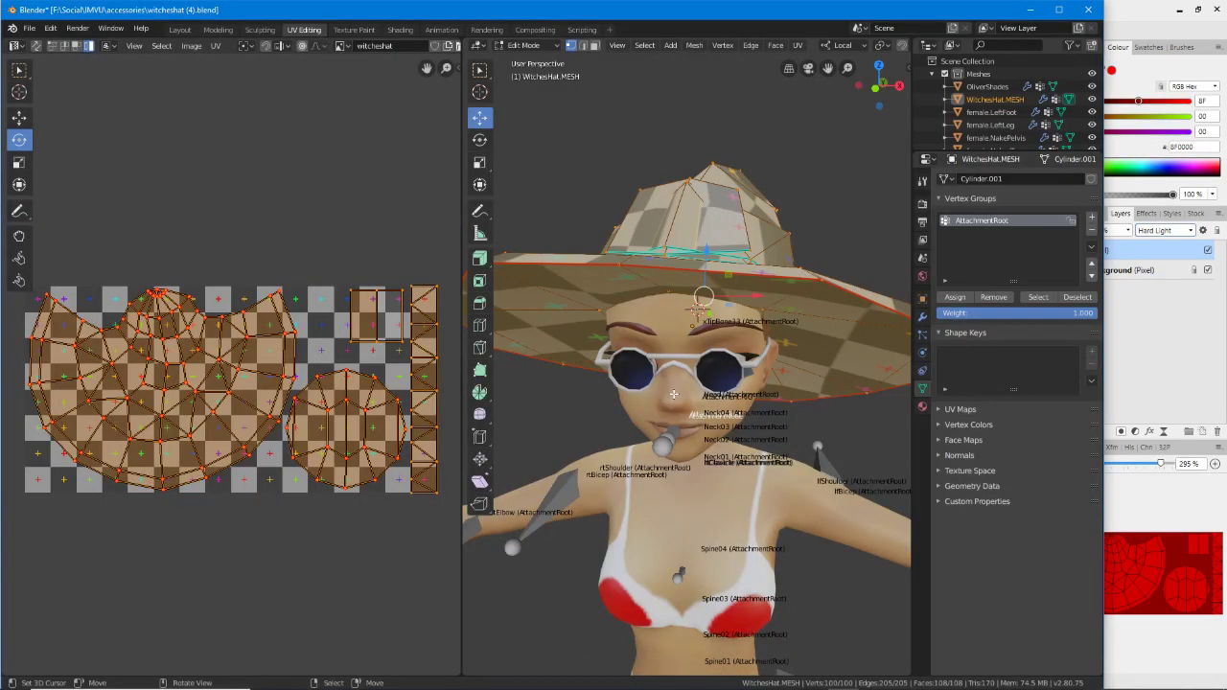
key(Tab)
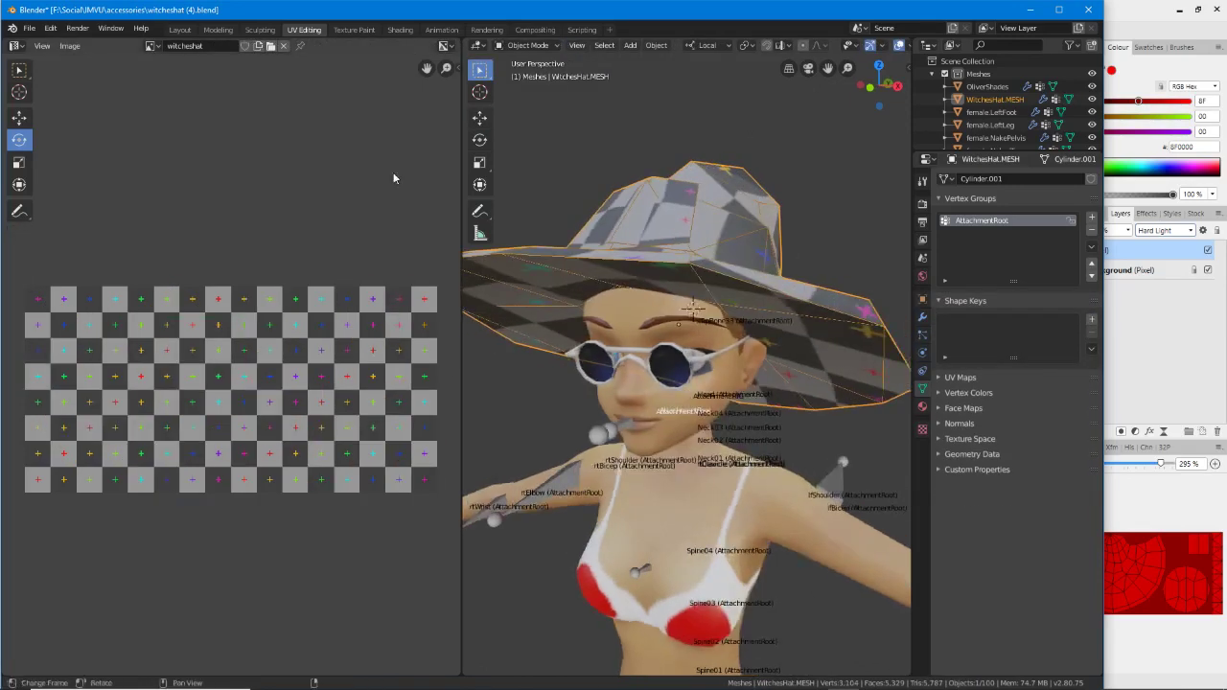
click(181, 30)
middle_drag(501, 384, 407, 401)
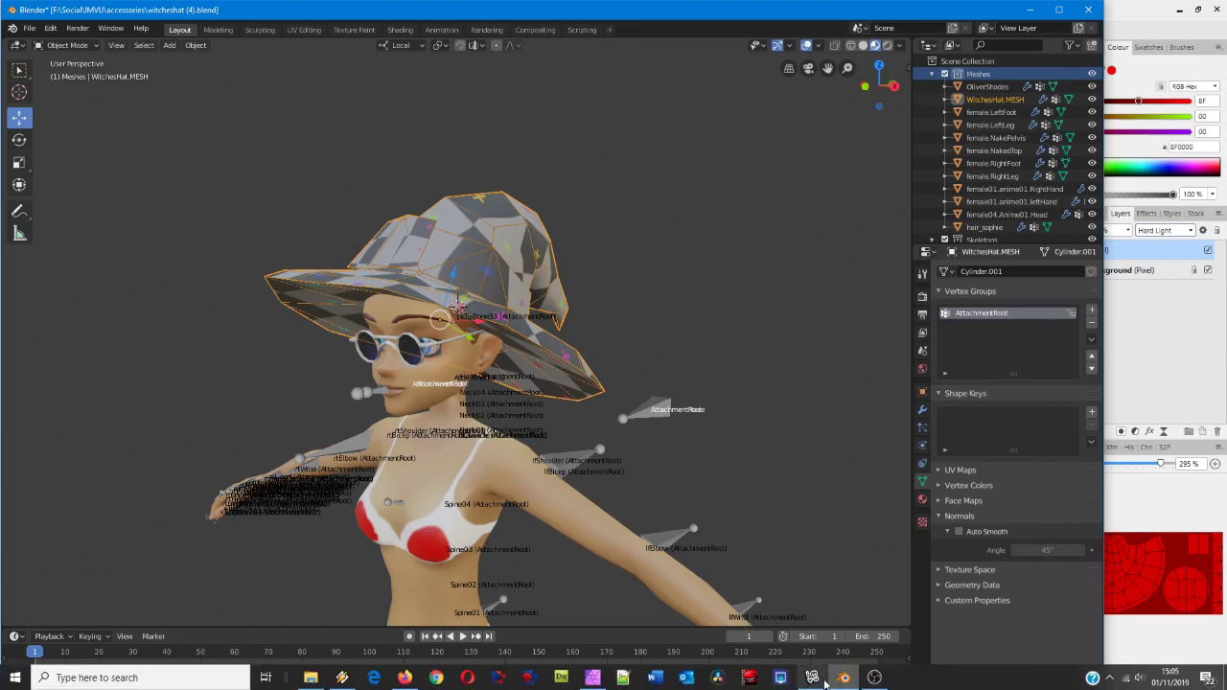
Switch back to the IMVU editor and display the hat's configuration settings.
click(824, 682)
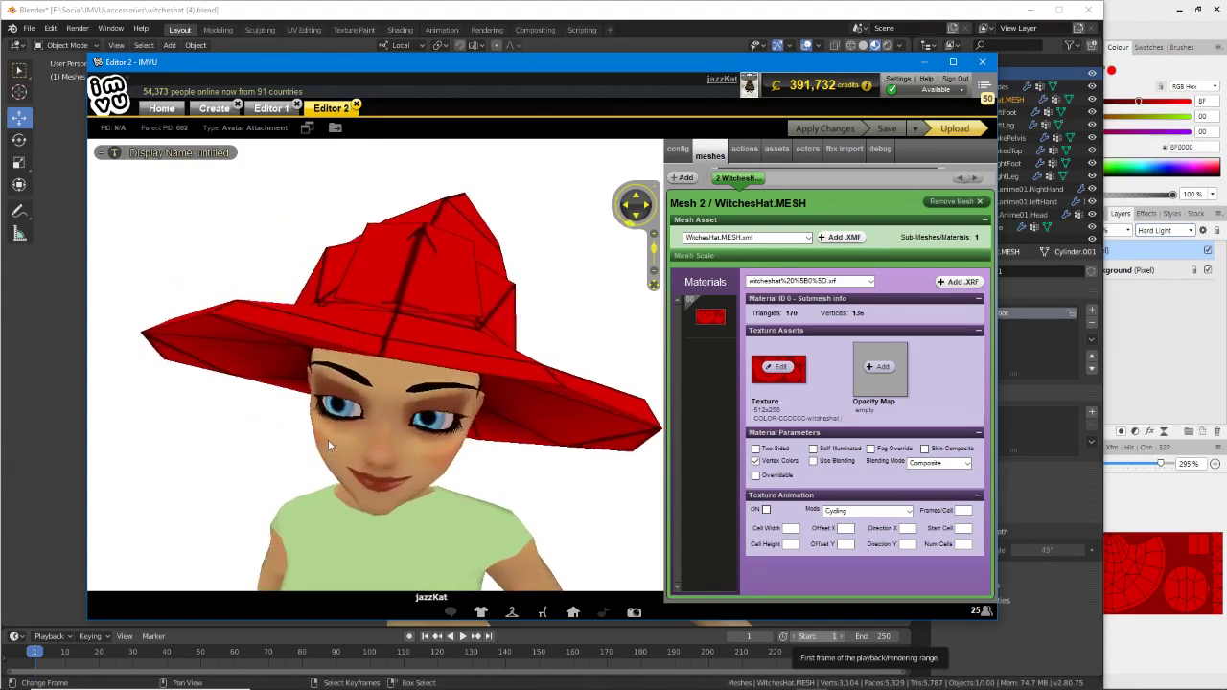
click(678, 150)
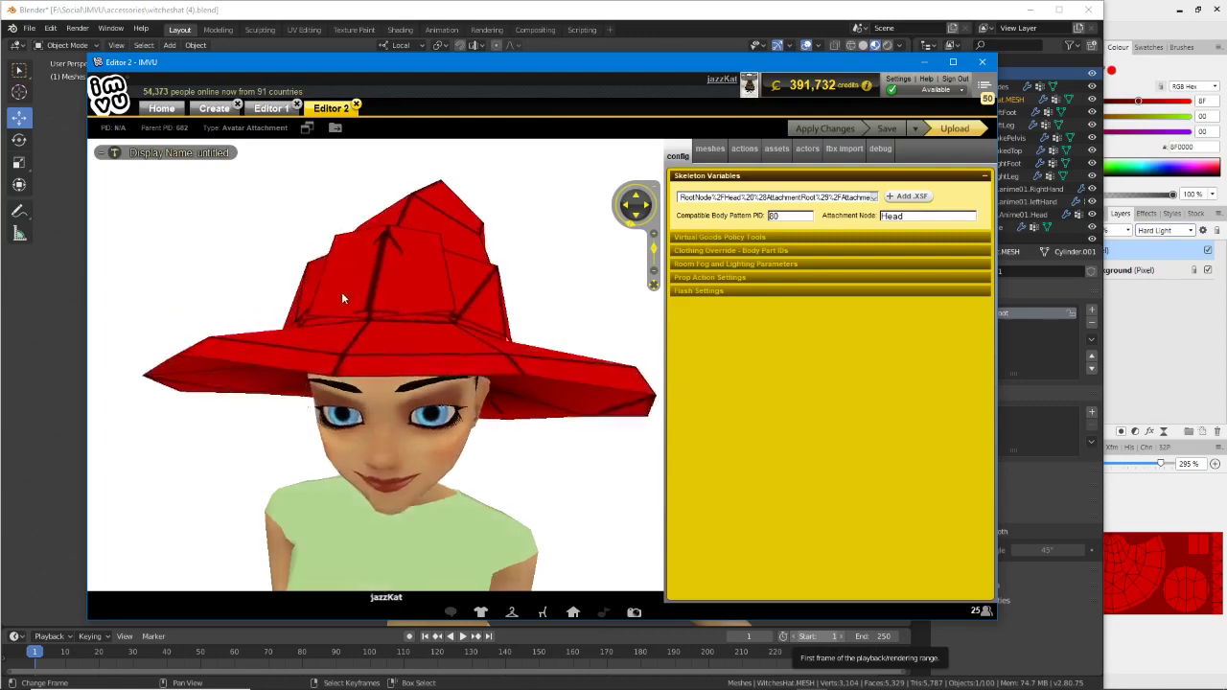
Examine the red hat on the avatar from below and the side, zooming between full-figure and closer views.
mouse_move(528, 466)
mouse_down()
mouse_move(496, 469)
mouse_move(548, 472)
mouse_up()
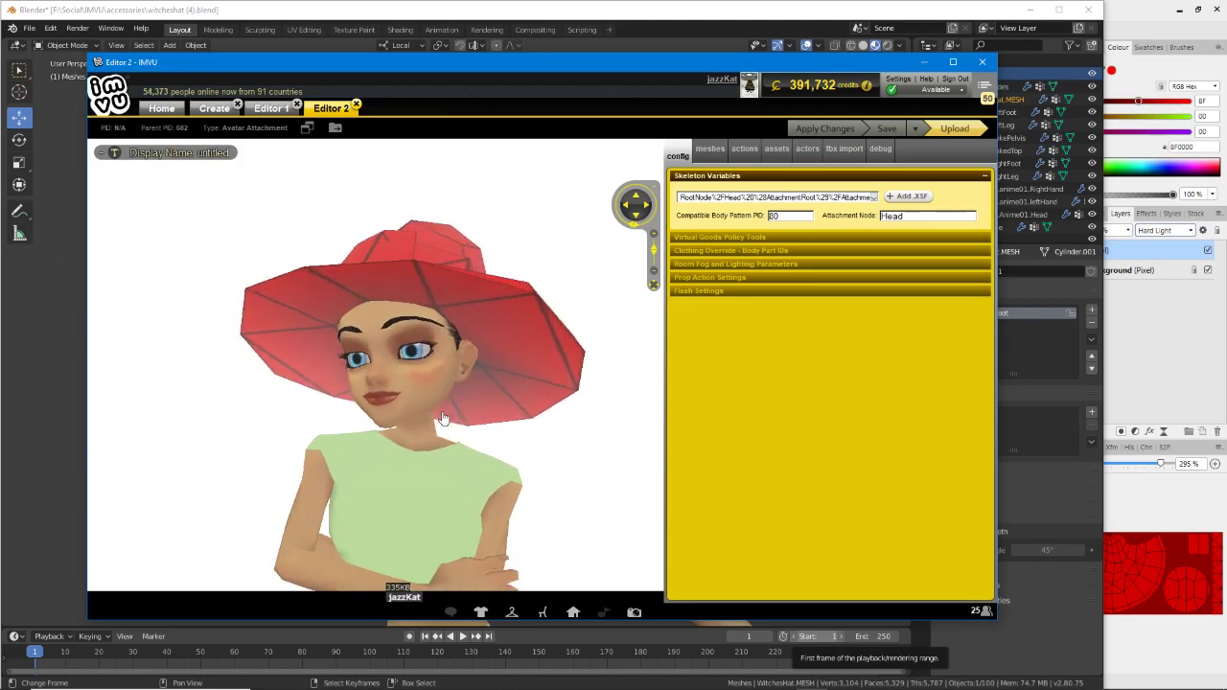
drag(482, 425, 431, 433)
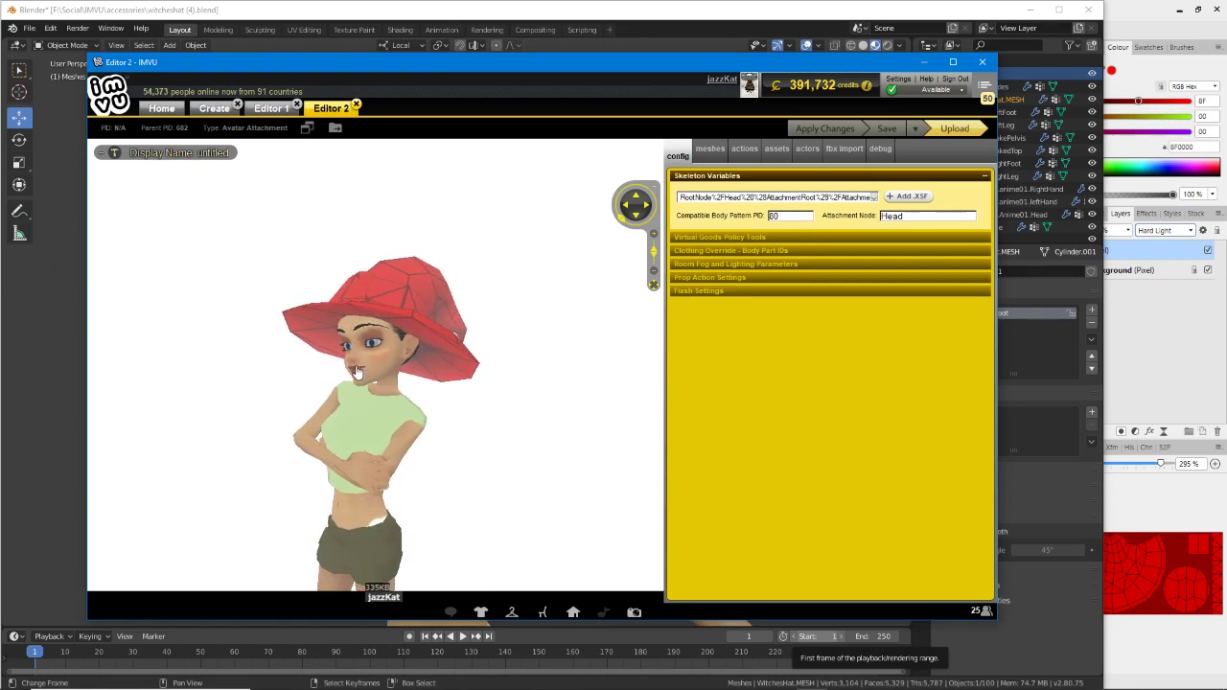
scroll(447, 416, up, 3)
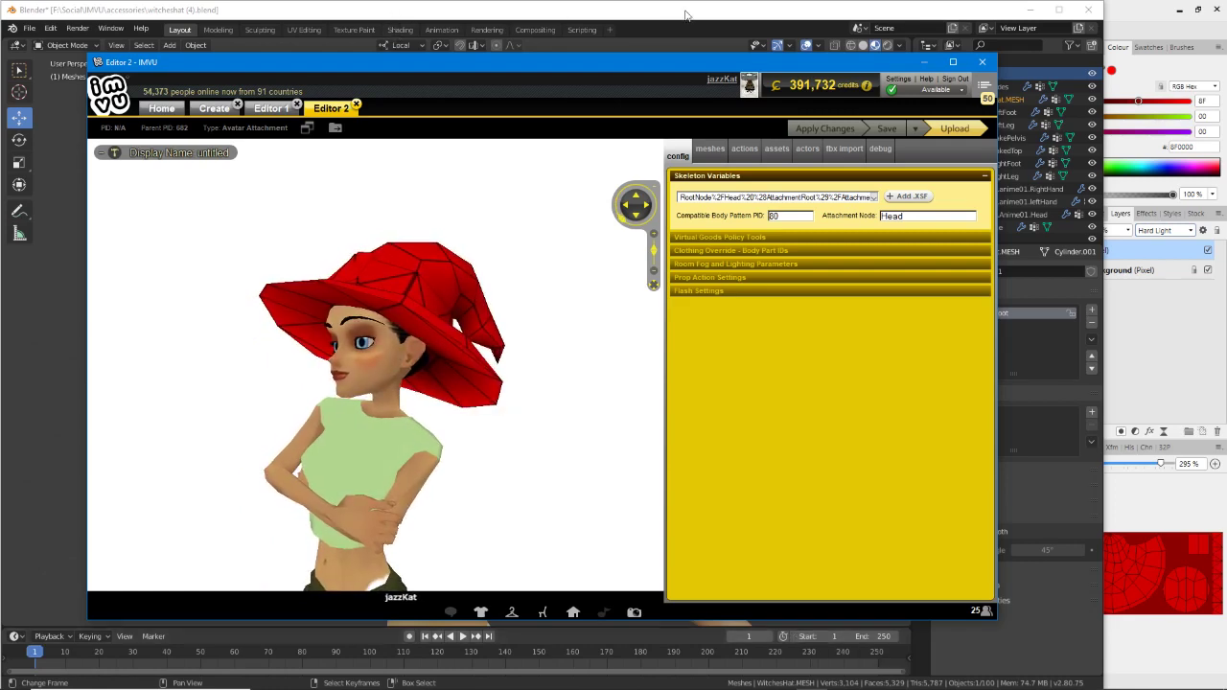
Minimize Affinity Photo, switch to Blender and save the witcheshat (4).blend file.
click(1179, 10)
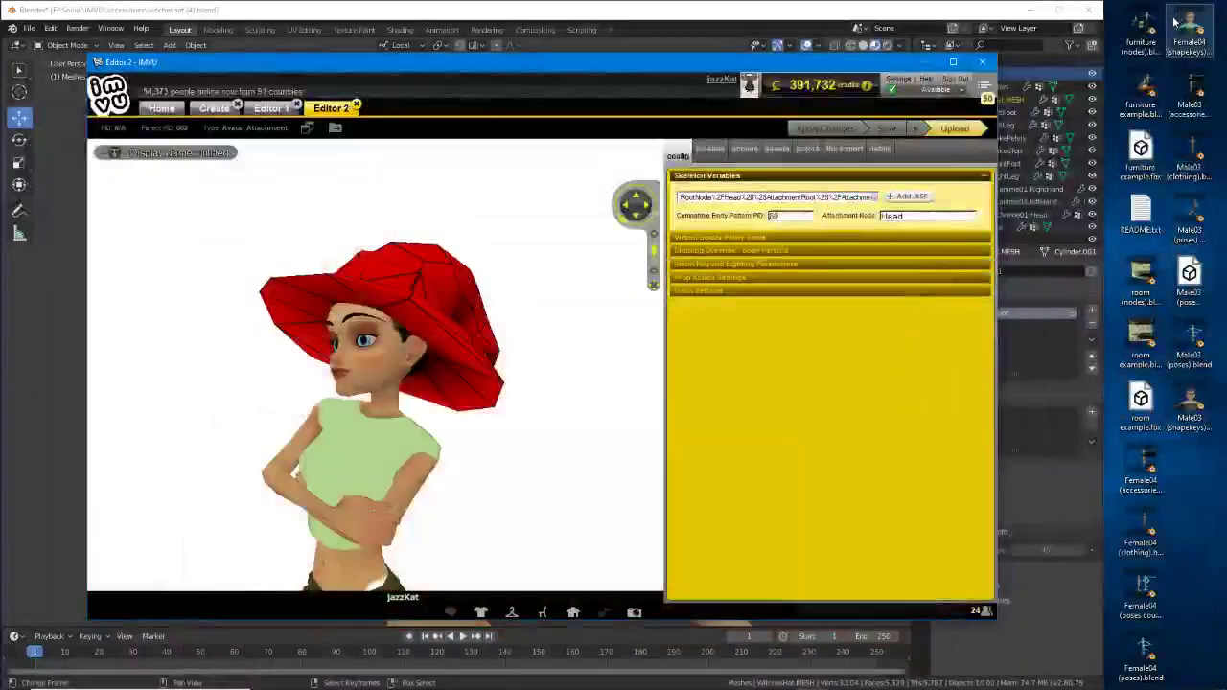
click(422, 13)
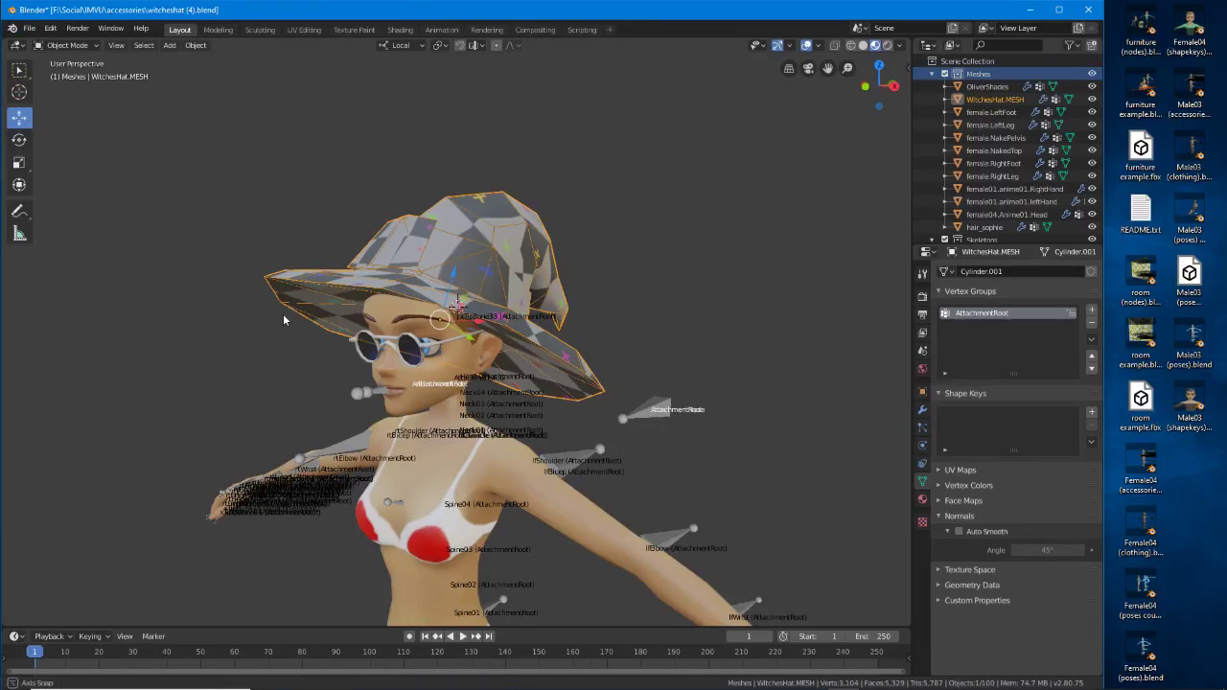
middle_drag(284, 320, 295, 321)
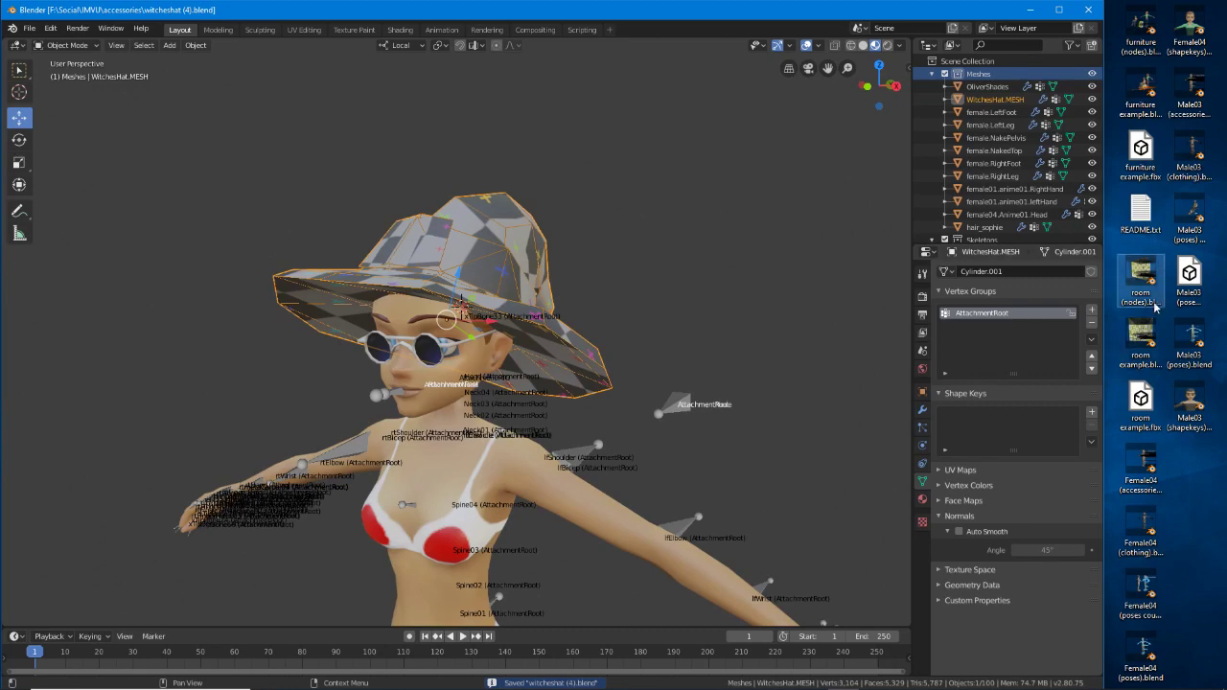
Open the Male03 (accessories).blend file from the desktop in Blender, showing the male avatar's upper body.
drag(1178, 126, 765, 236)
click(719, 235)
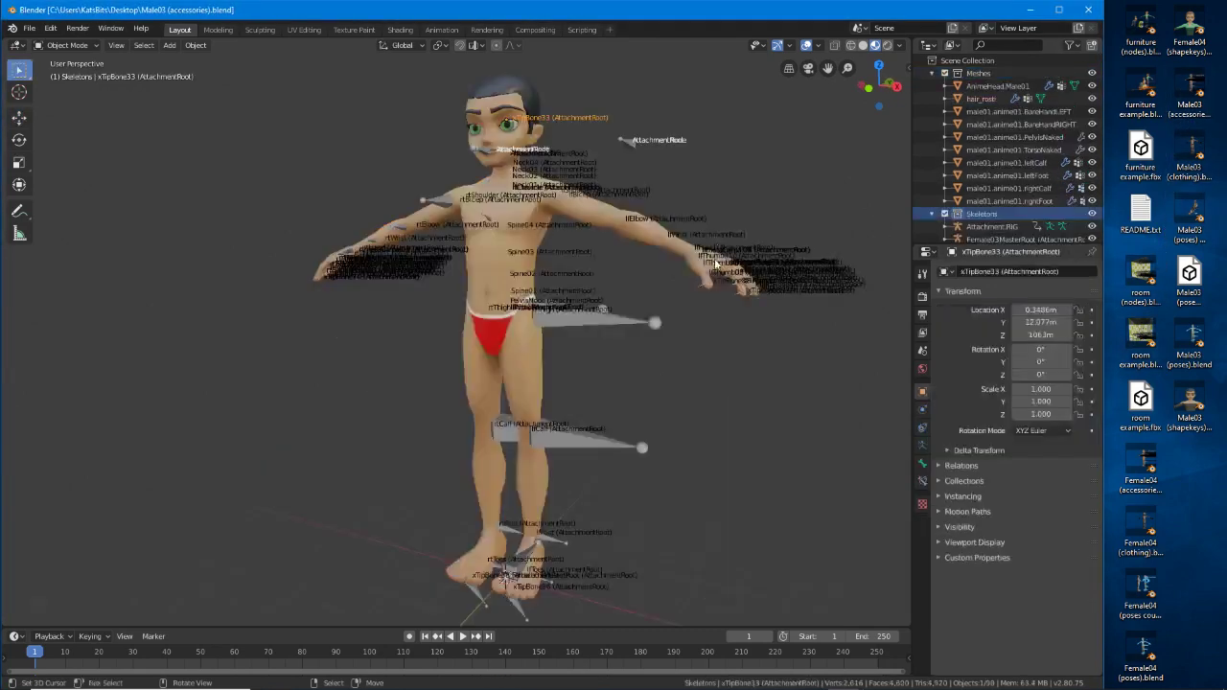
middle_drag(576, 323, 538, 377)
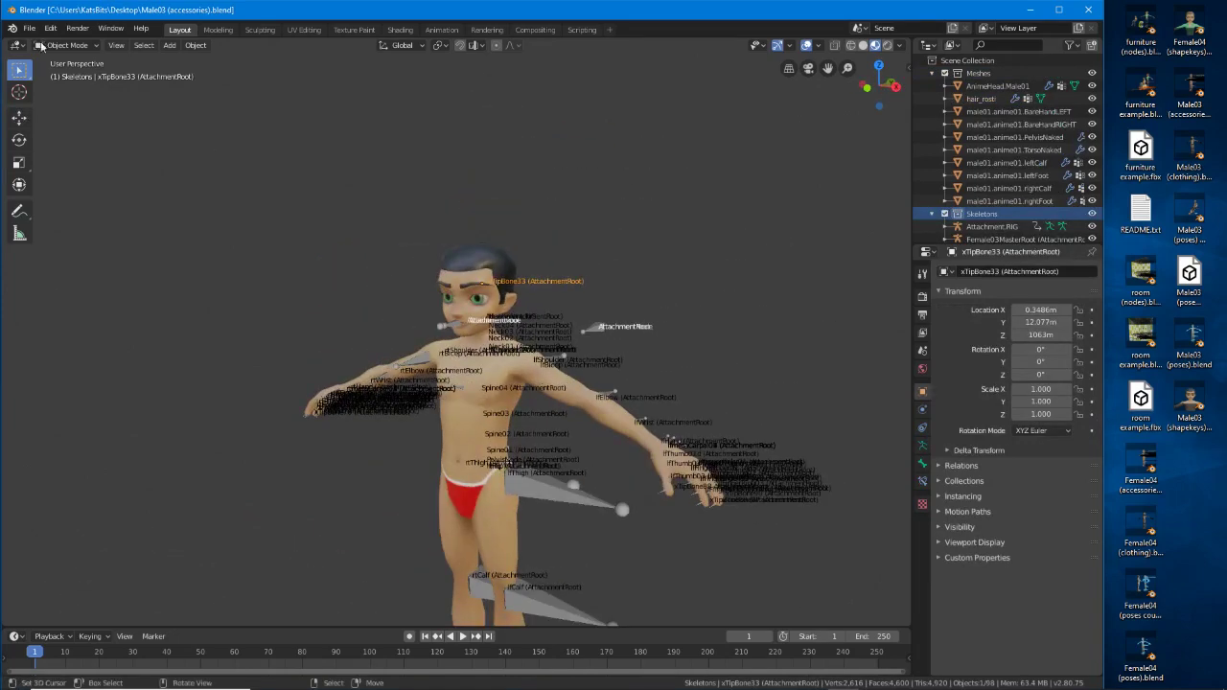
Append the WitchesHat.MESH object from witcheshat (4).blend in the accessories folder into the male avatar scene.
click(28, 30)
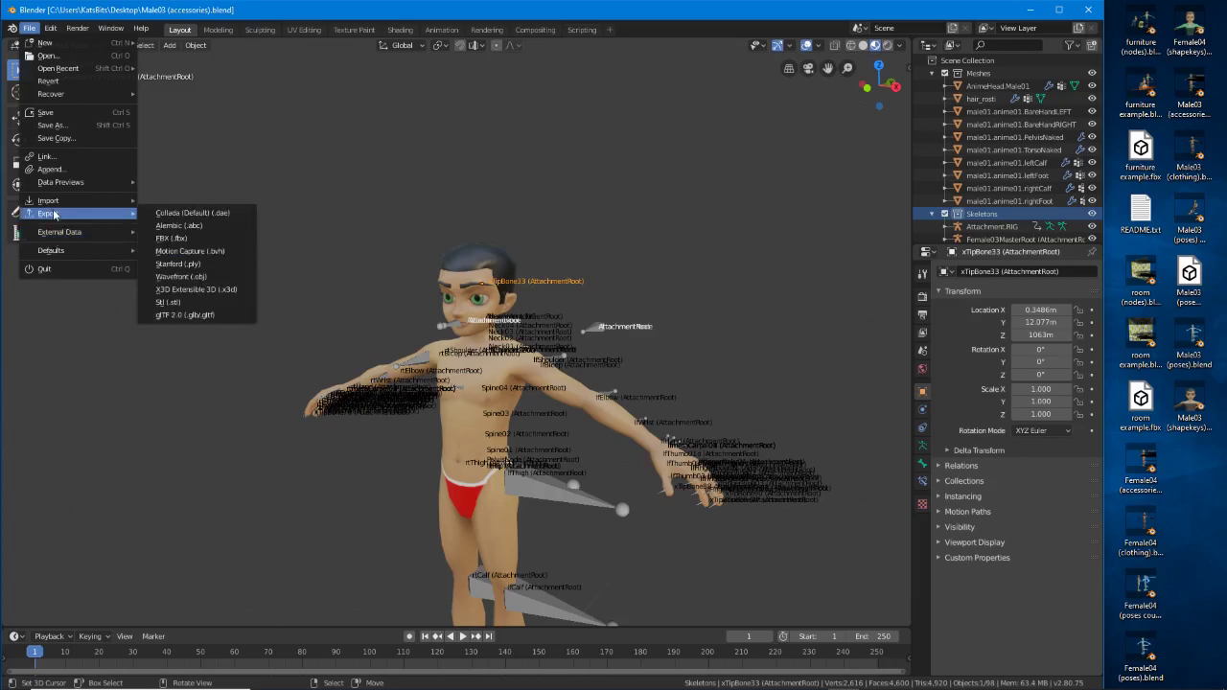
click(50, 170)
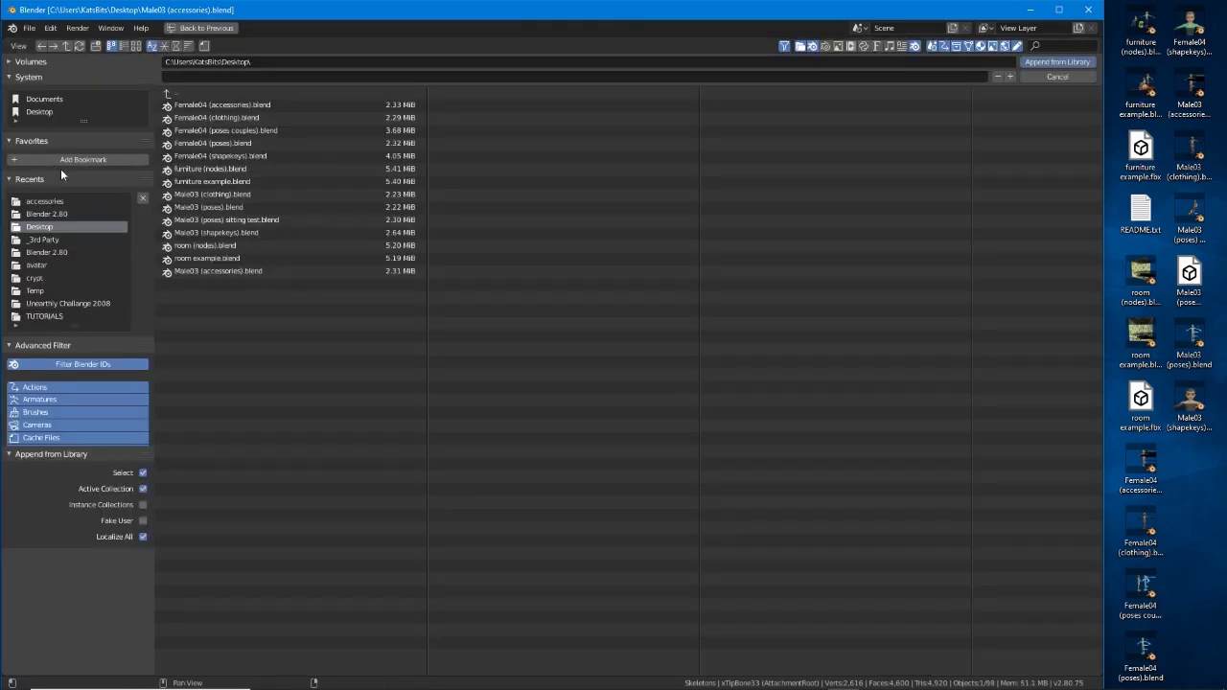
click(168, 94)
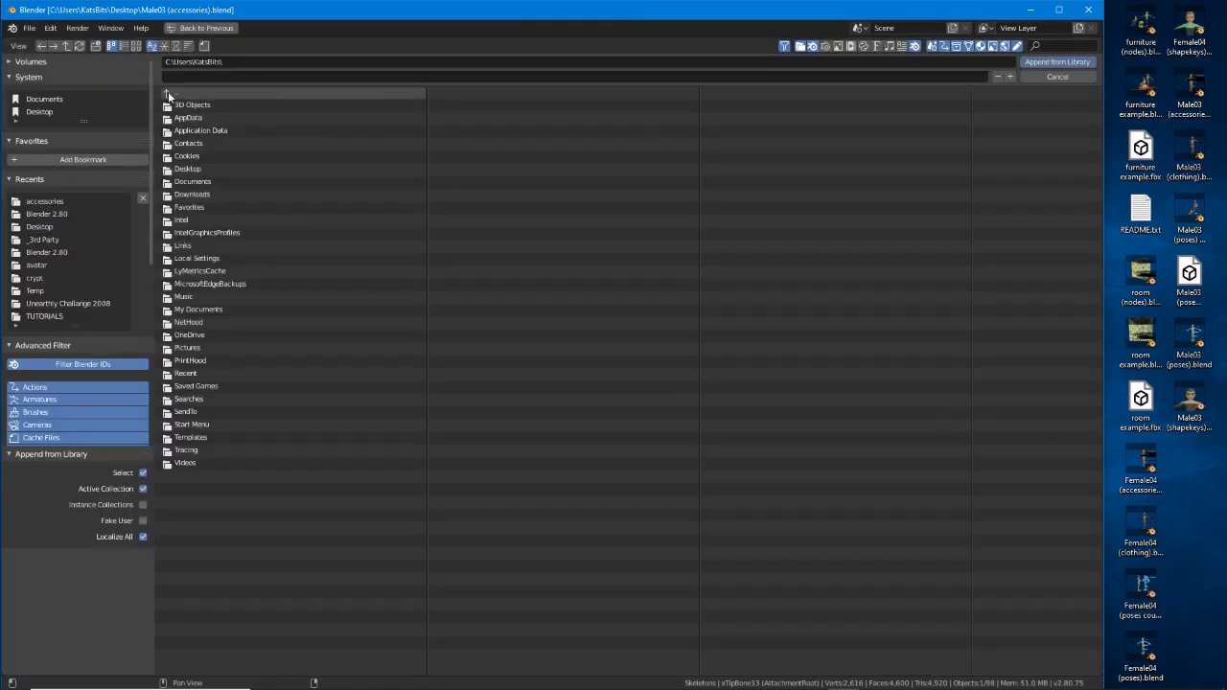
click(43, 201)
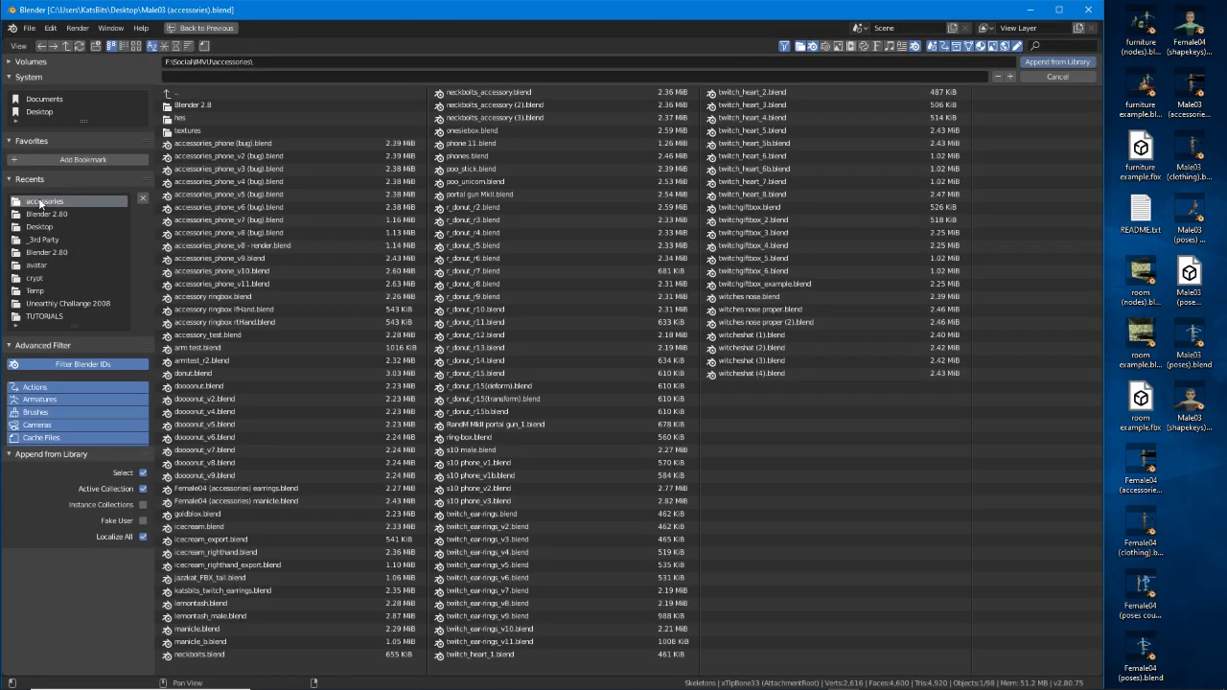
double_click(747, 374)
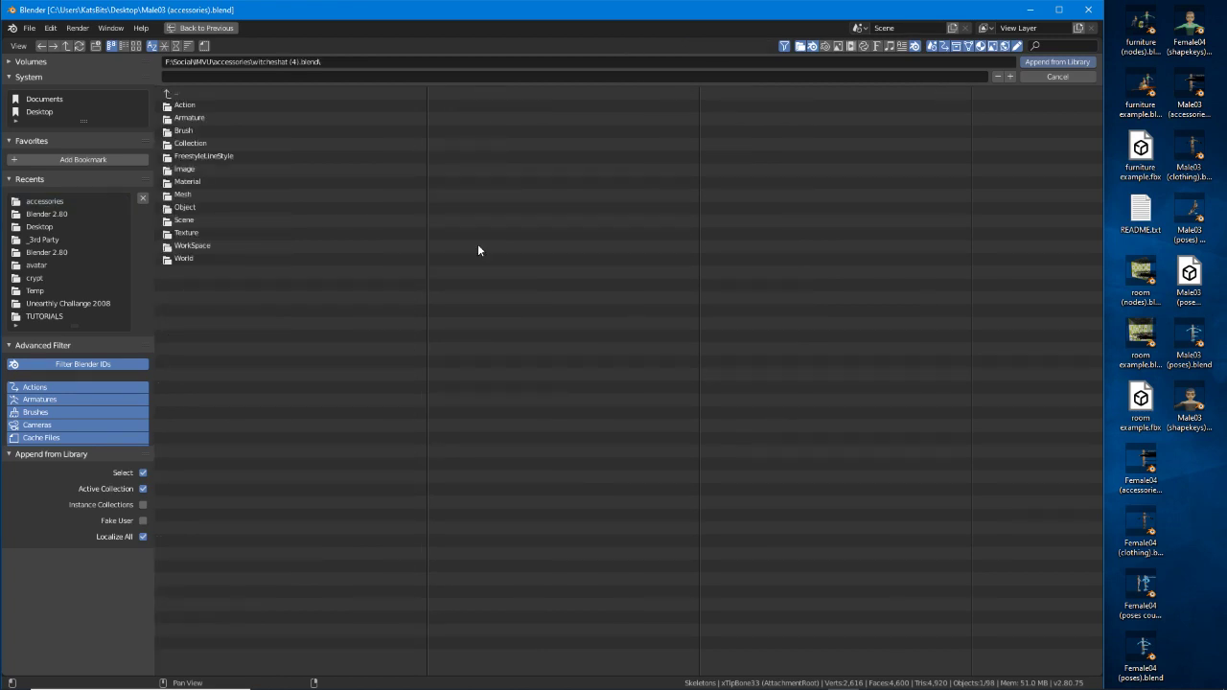
double_click(188, 209)
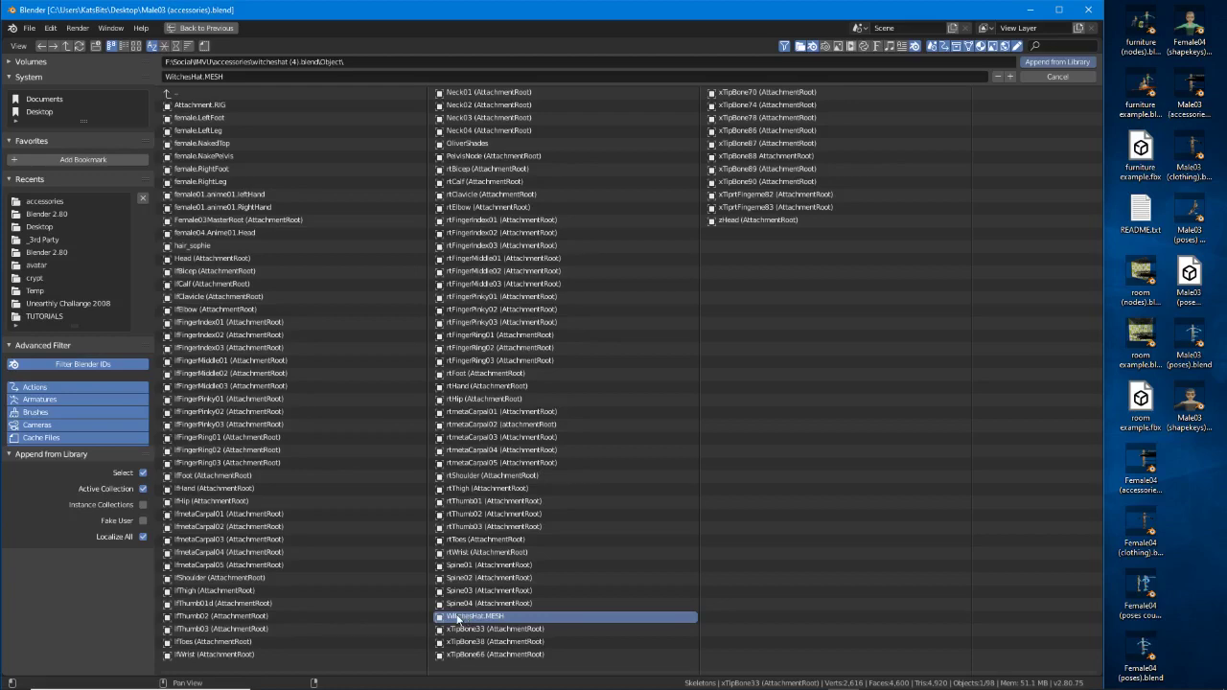
click(1054, 62)
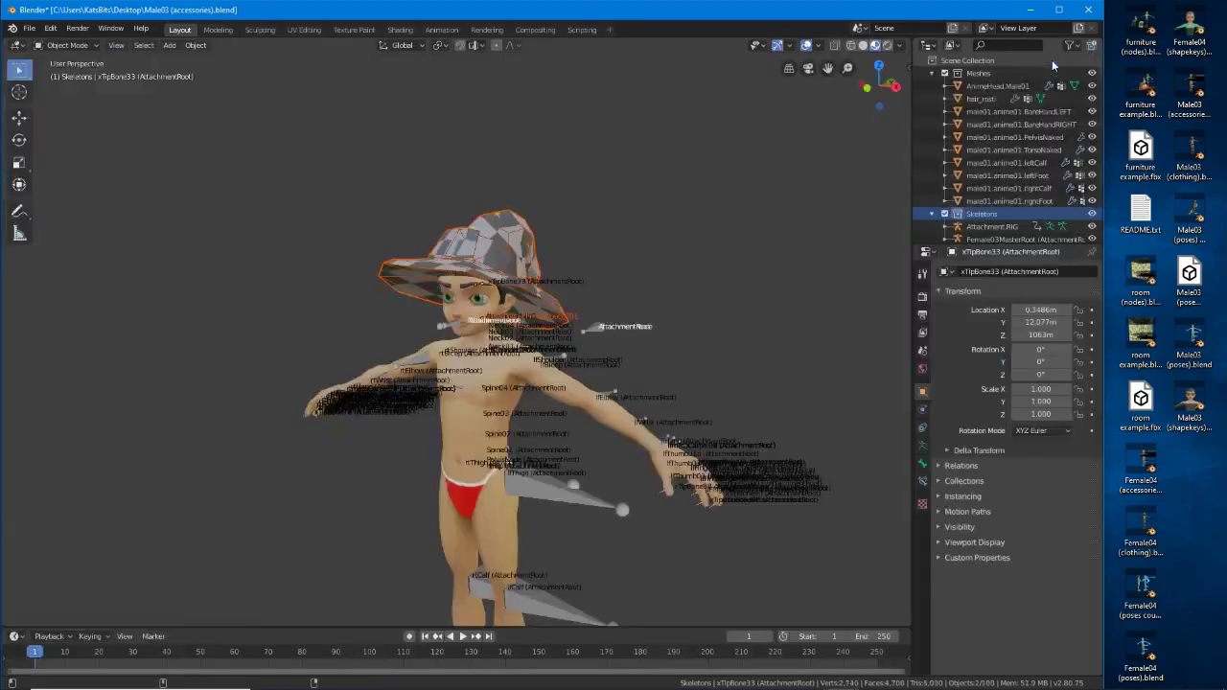
Examine how the appended hat fits the male avatar's head from the front, sides and back.
middle_drag(538, 365, 480, 365)
scroll(488, 313, up, 2)
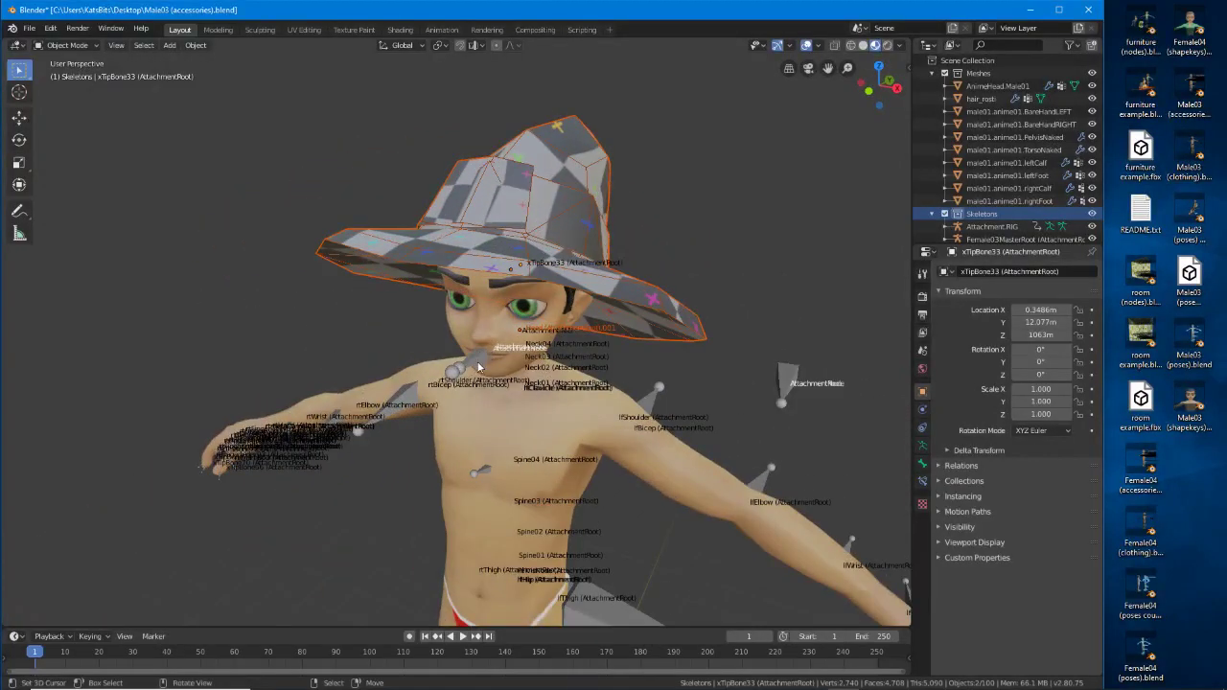
middle_drag(628, 363, 335, 280)
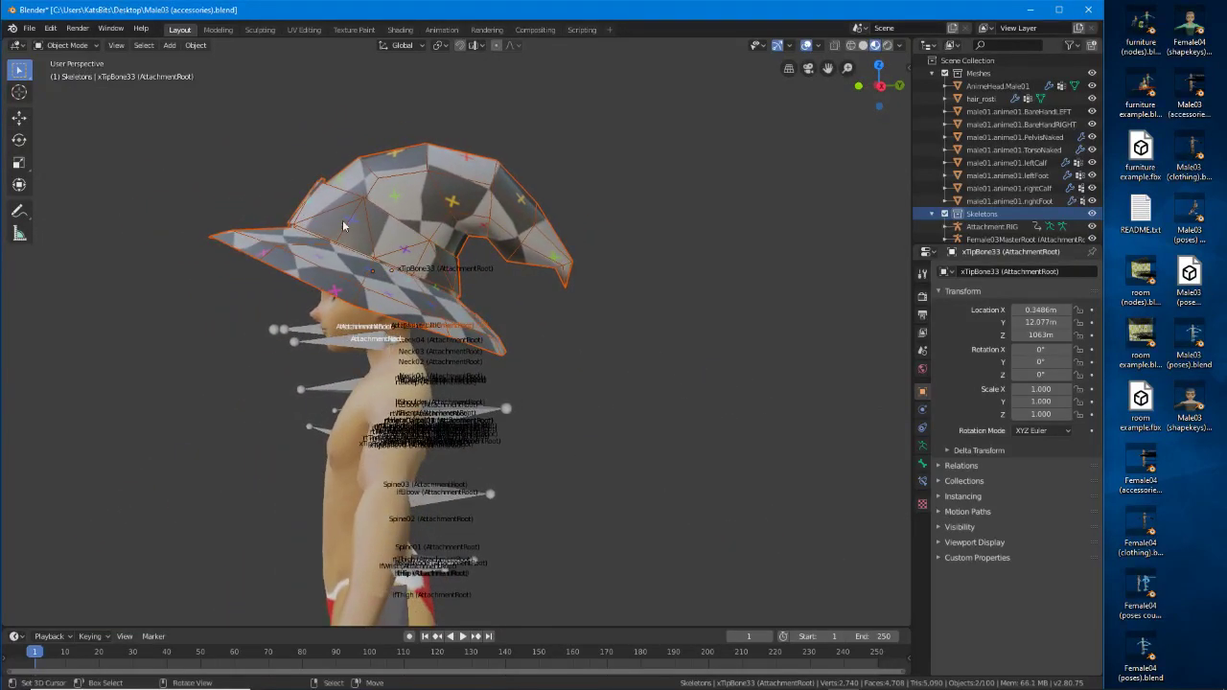
middle_drag(344, 226, 306, 304)
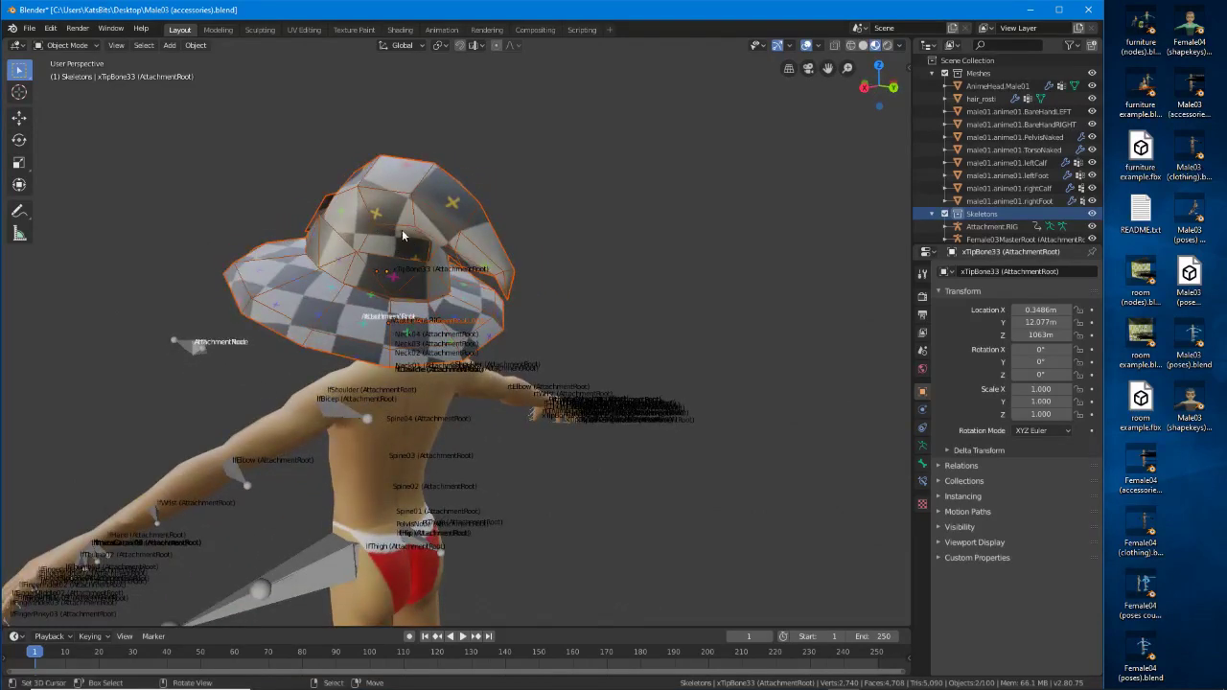
middle_drag(331, 310, 560, 305)
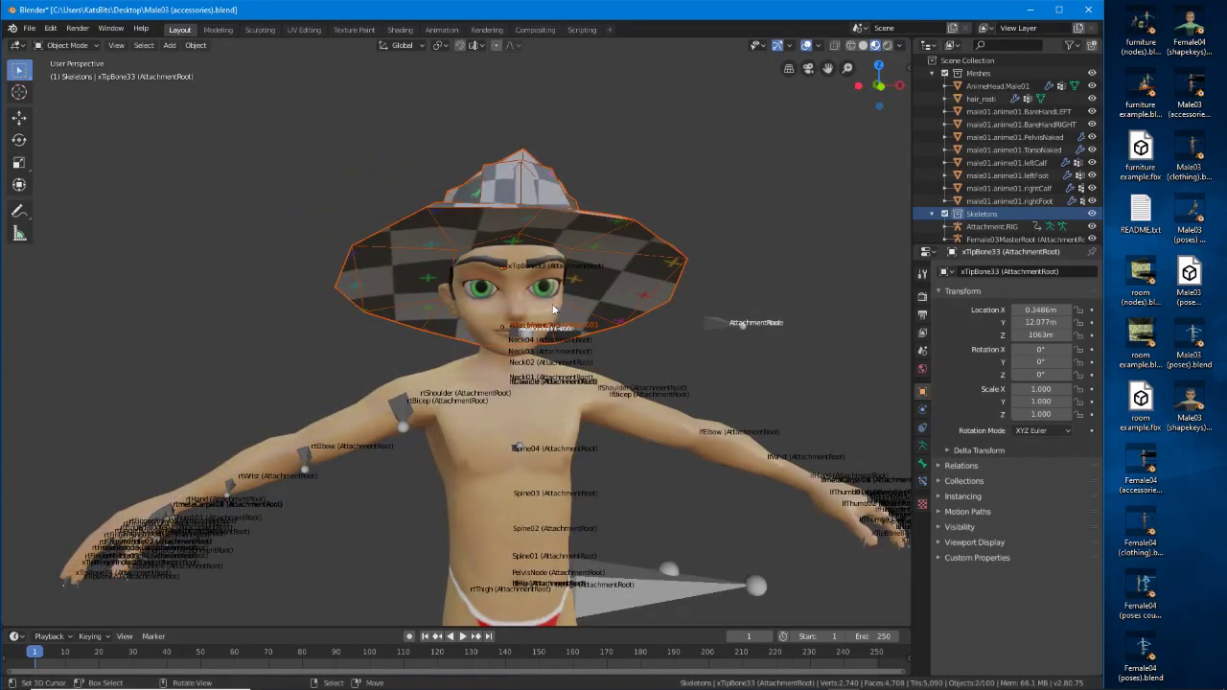
middle_drag(555, 389, 480, 381)
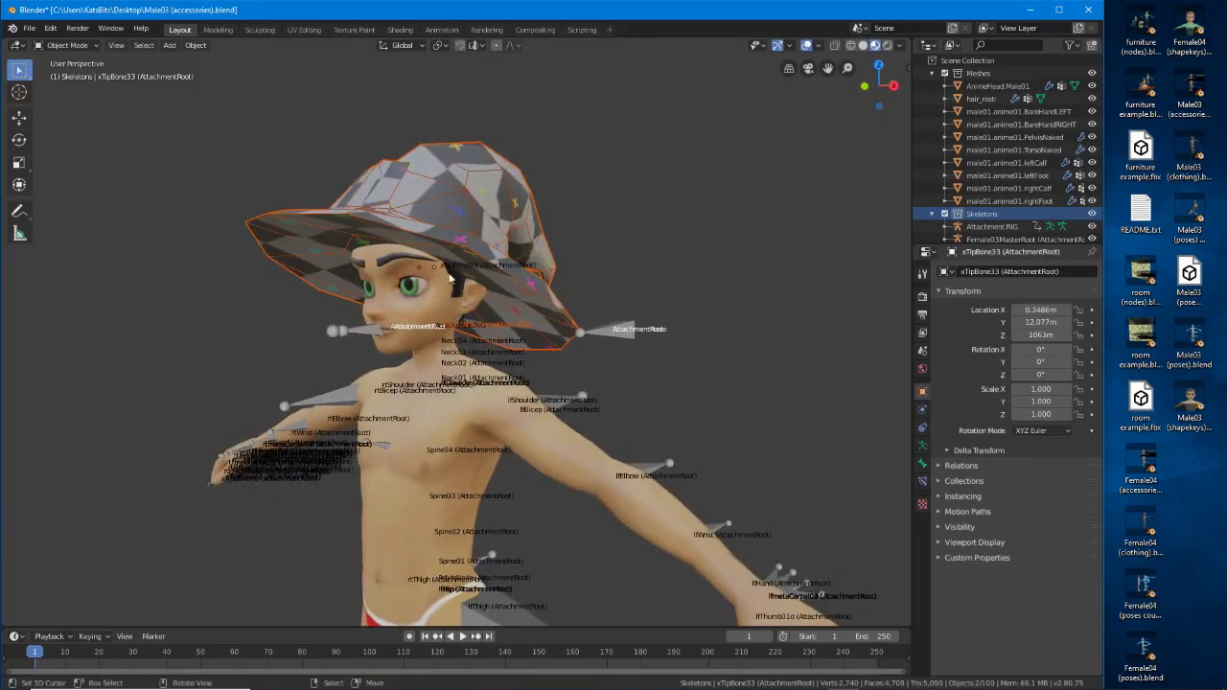
middle_drag(401, 467, 518, 413)
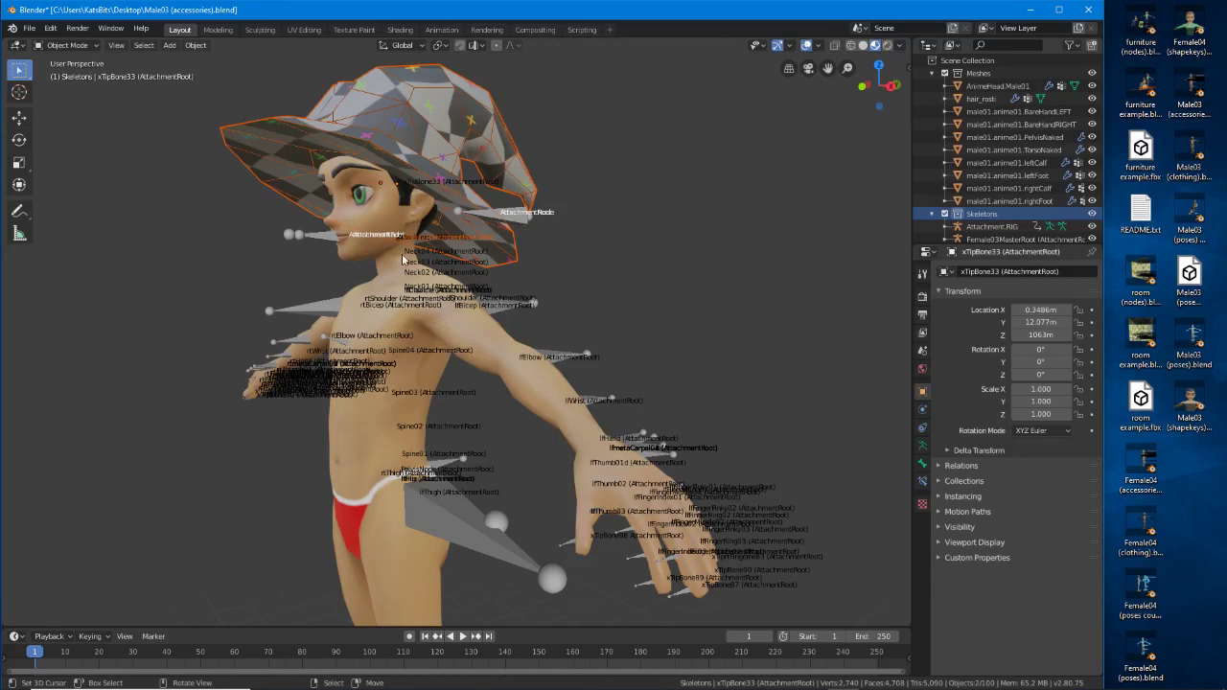
Switch to IMVU's Create page, view the male categories for deriving a new product, and close the dialog.
mouse_move(513, 687)
click(831, 675)
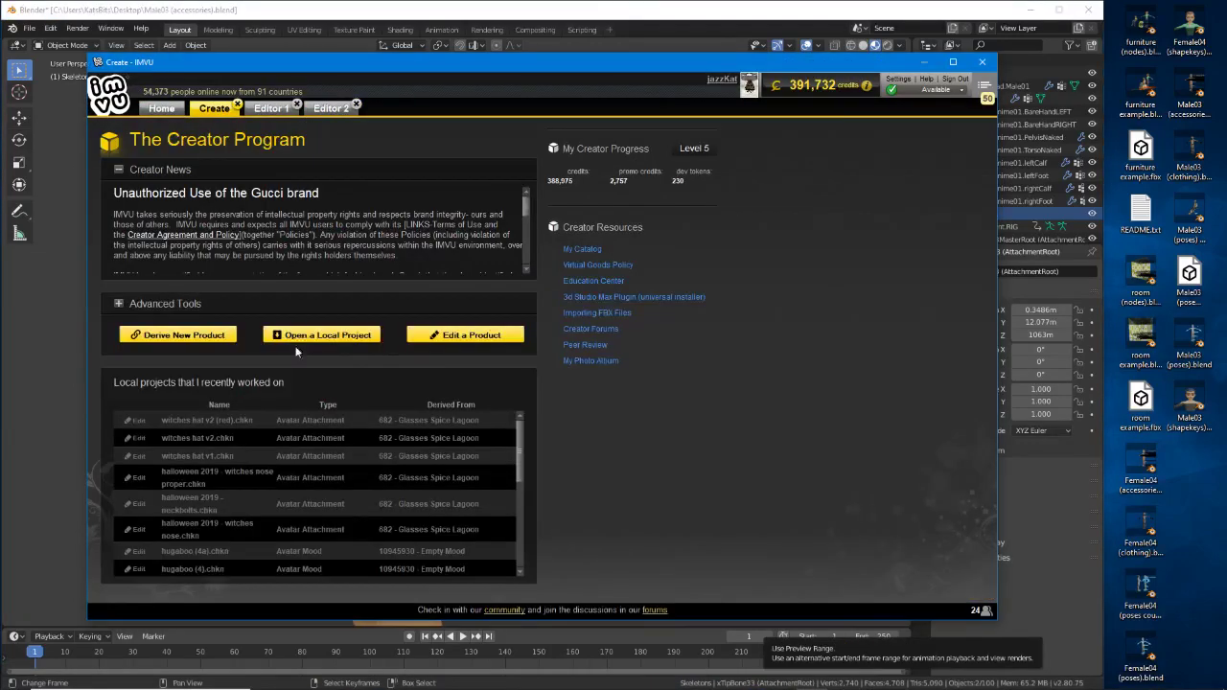
click(182, 335)
click(461, 238)
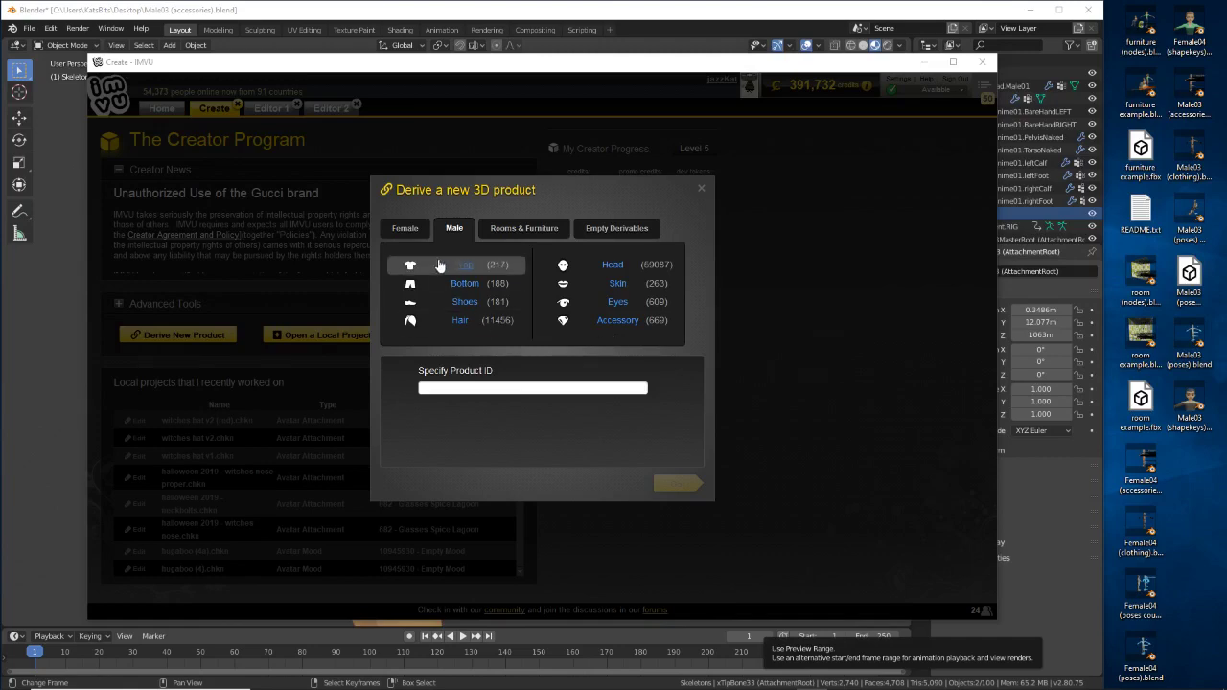
click(701, 194)
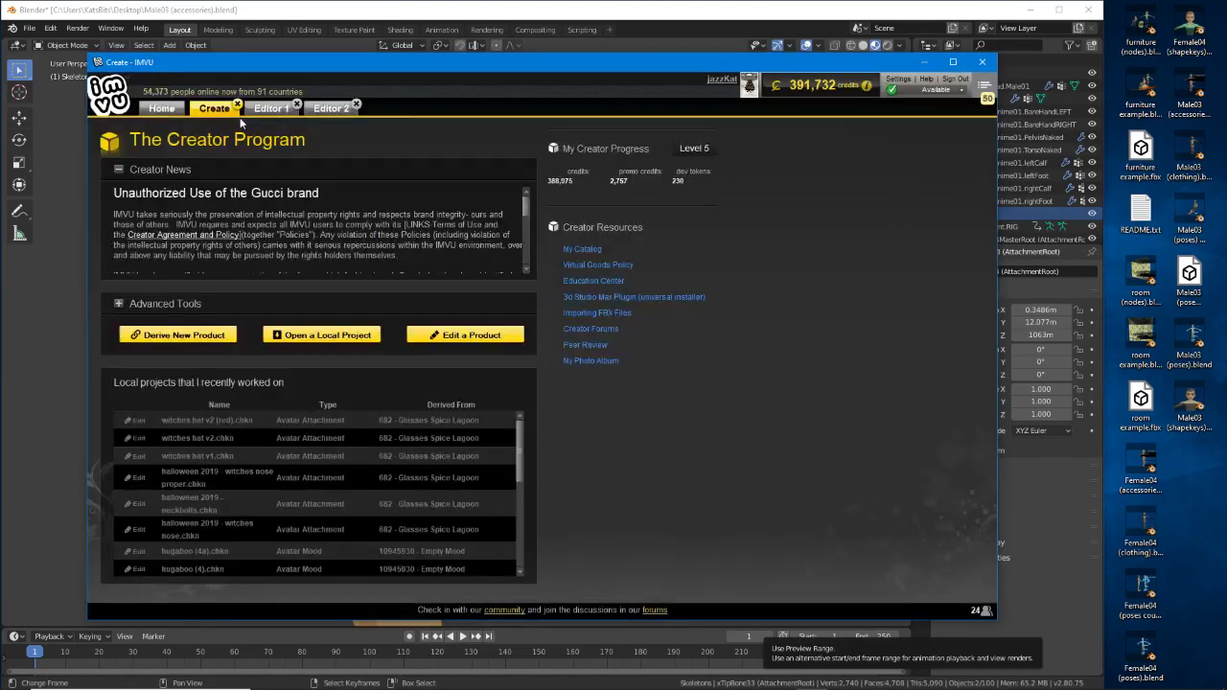
Return to the Editor 2 project and examine the red hat on the female avatar from the side and front.
click(326, 108)
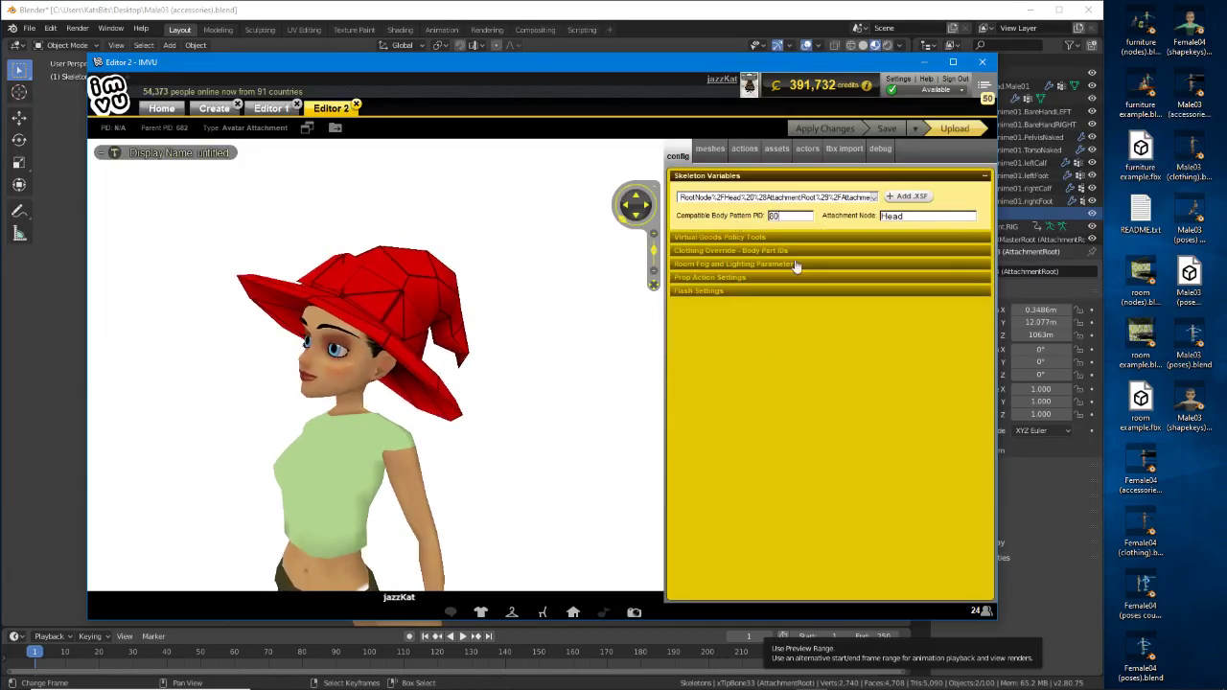
mouse_move(363, 424)
mouse_down()
mouse_move(485, 416)
mouse_move(383, 426)
mouse_up()
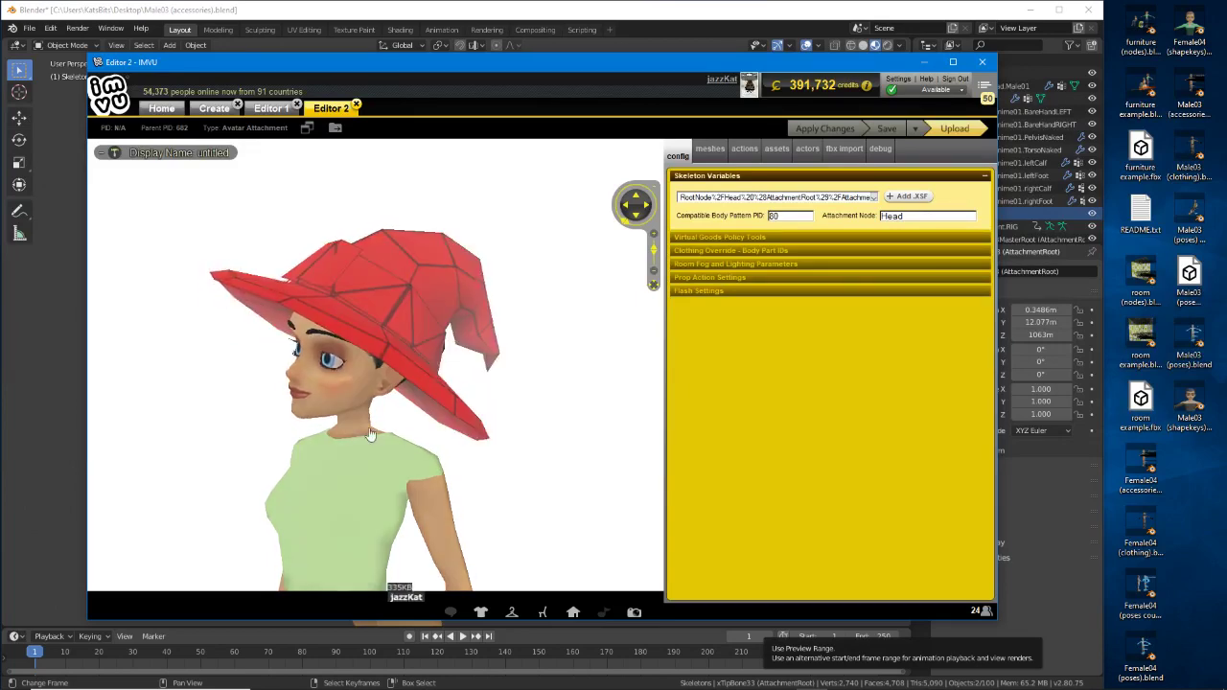
drag(475, 432, 336, 428)
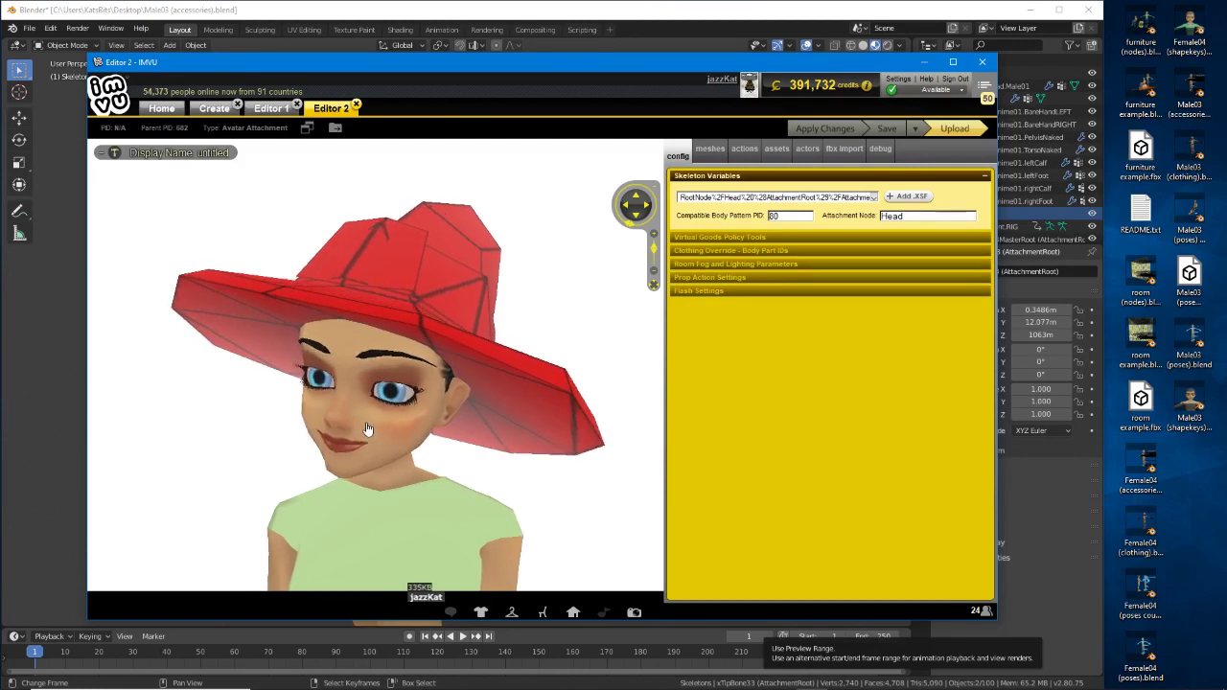
click(21, 213)
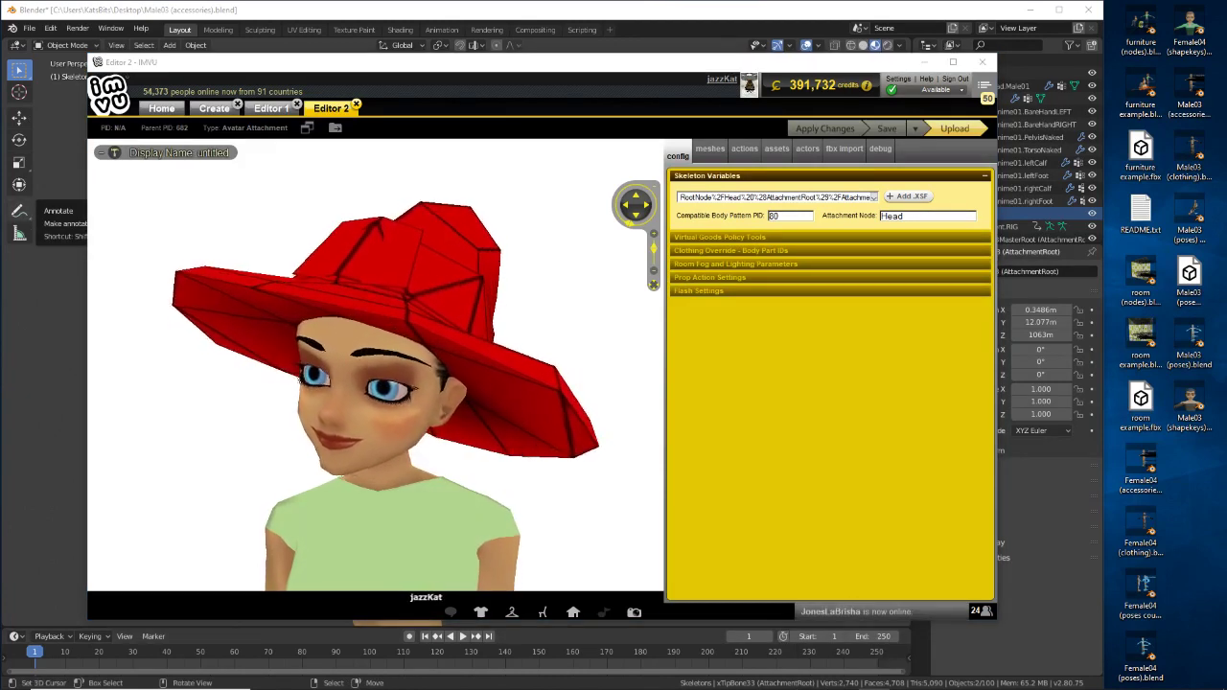